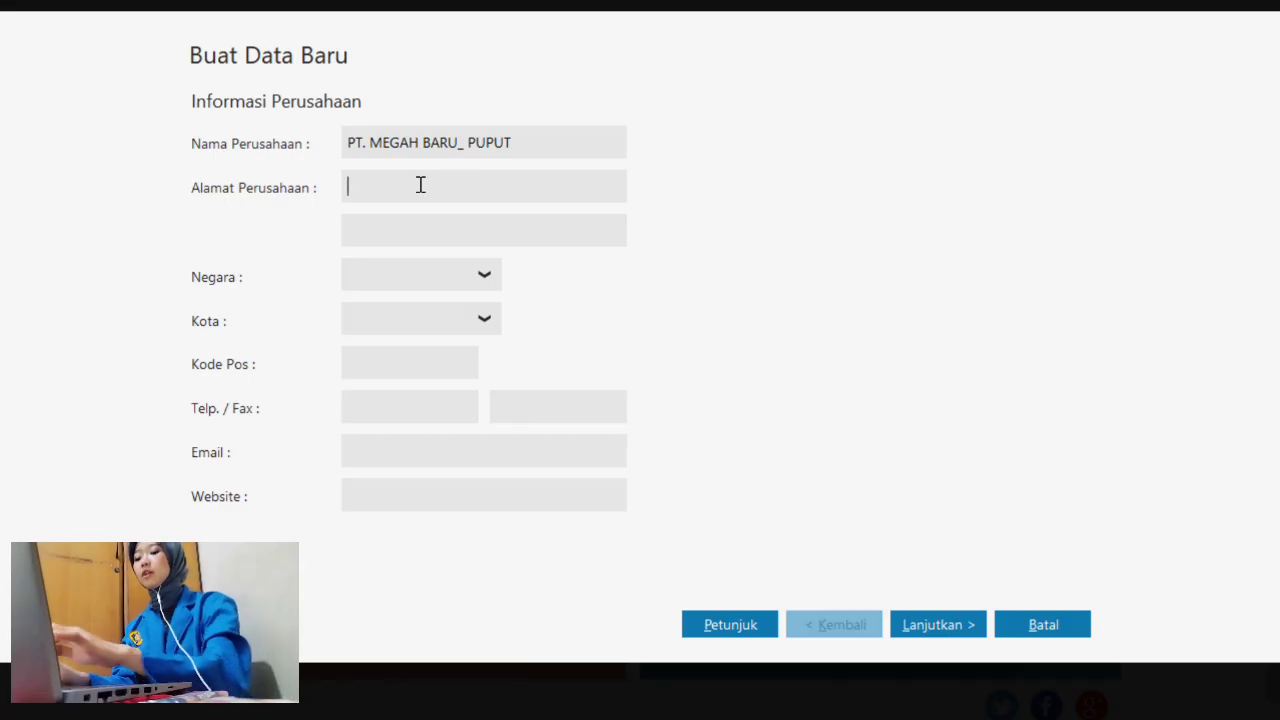
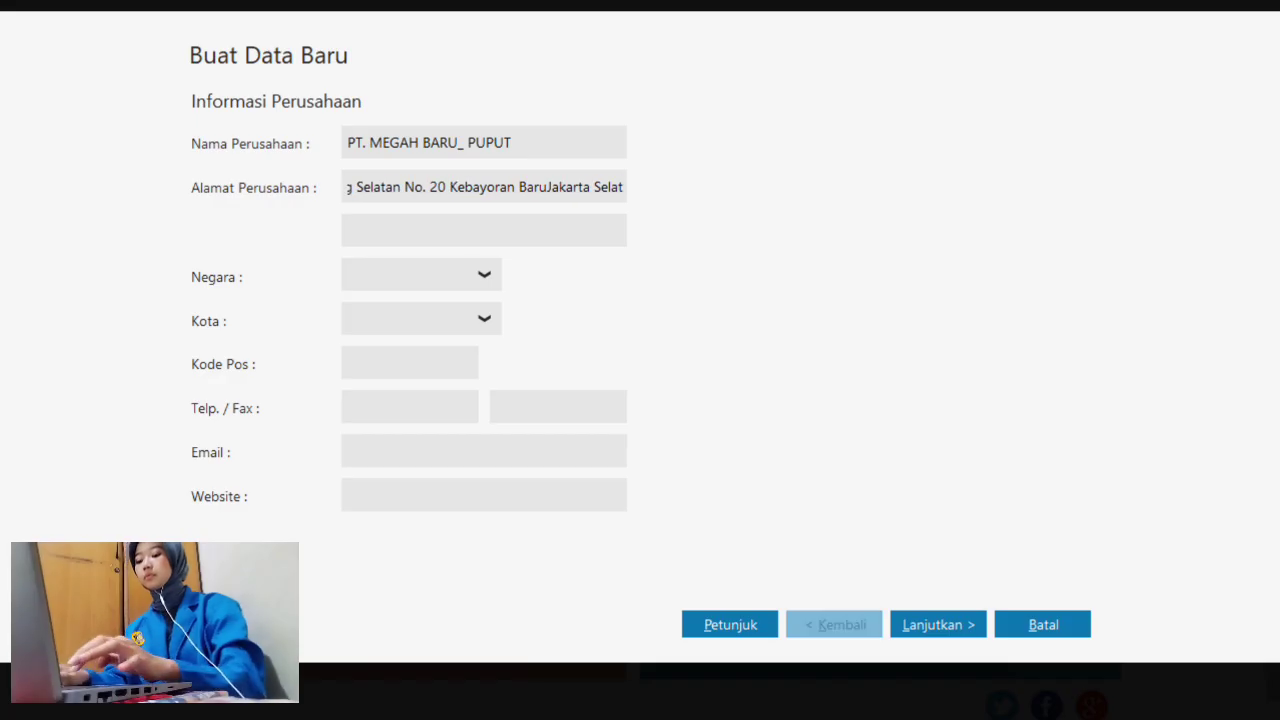
- Enter the company's street address in Alamat Perusahaan, with a comma inserted before Jakarta
{"action": "left_click", "coordinate": [535, 190]}
{"action": "type", "text": ","}
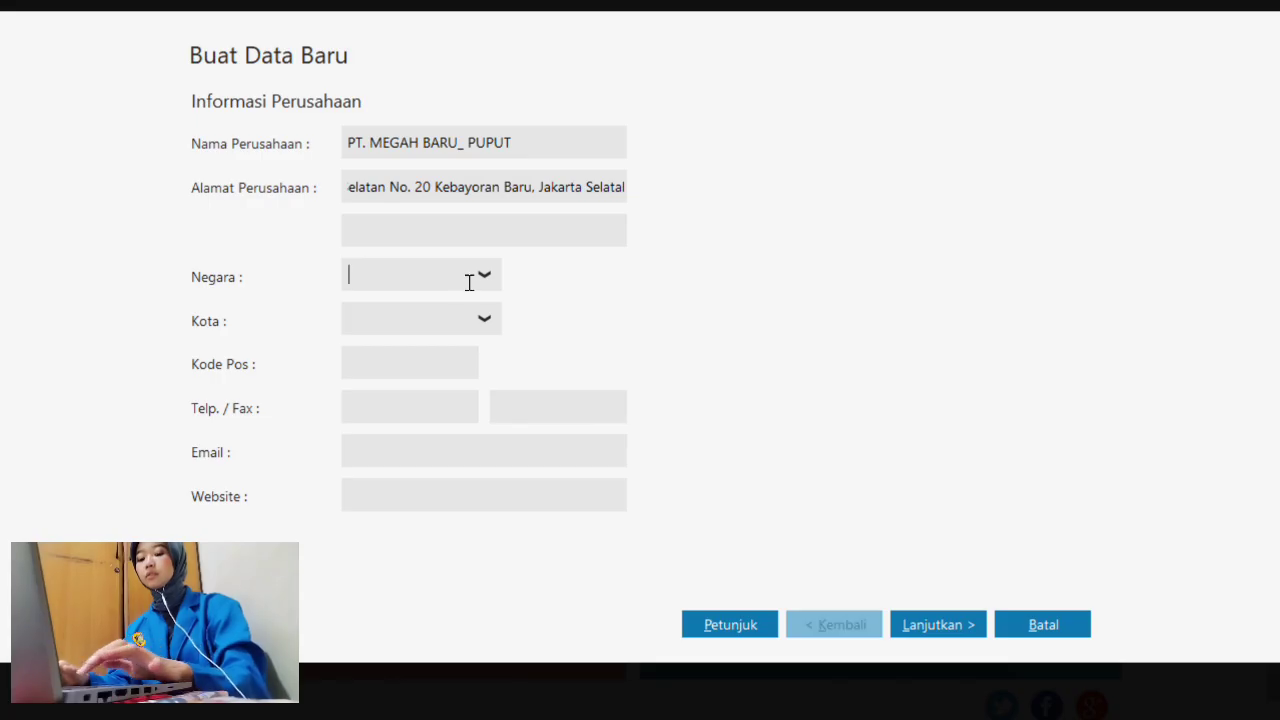
- Set the company's country to Indonesia and city to Jakarta
{"action": "left_click", "coordinate": [484, 277]}
{"action": "left_click", "coordinate": [433, 345]}
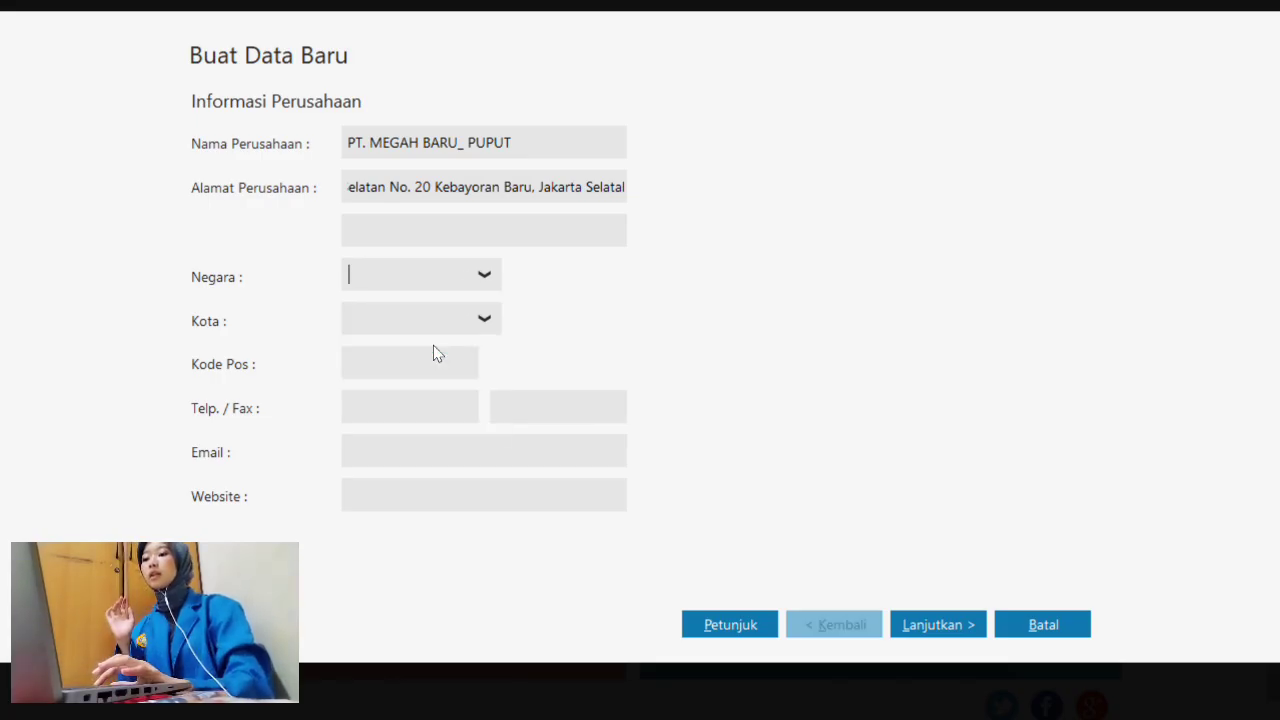
{"action": "left_click", "coordinate": [475, 320]}
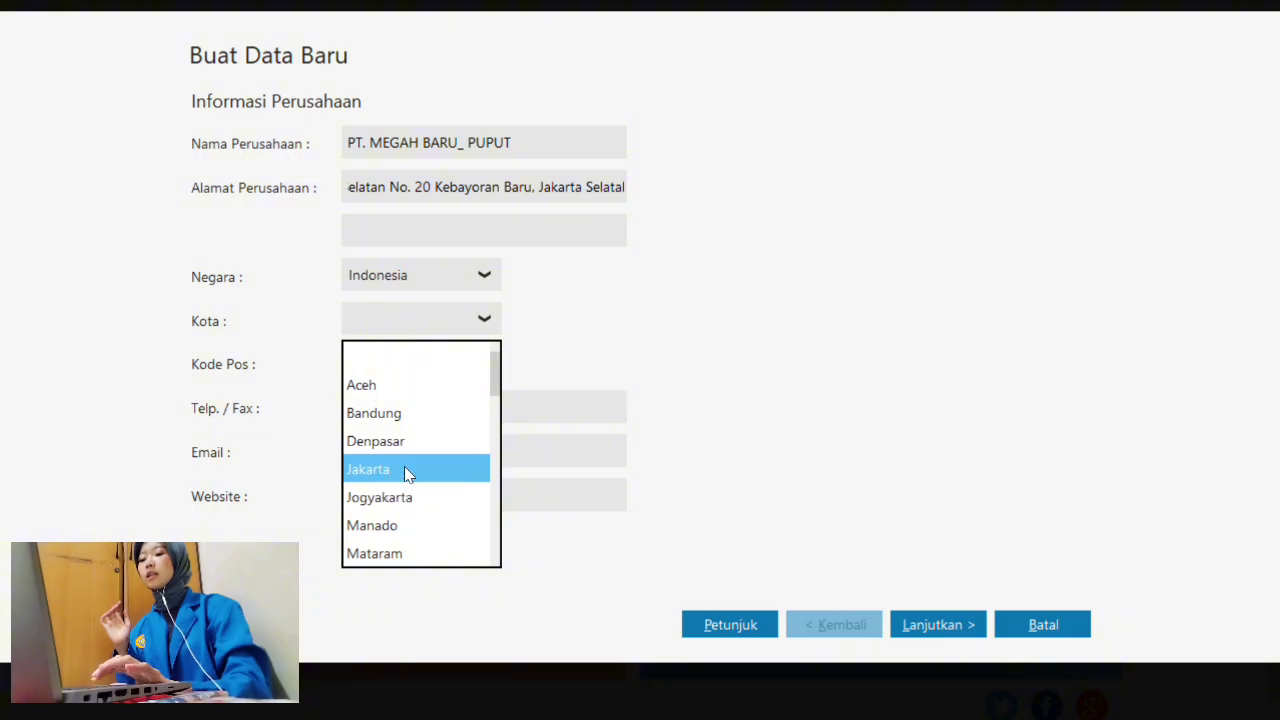
{"action": "left_click", "coordinate": [404, 468]}
- Enter postal code 12730 and move the extra digits into the company phone field
{"action": "left_click", "coordinate": [404, 369]}
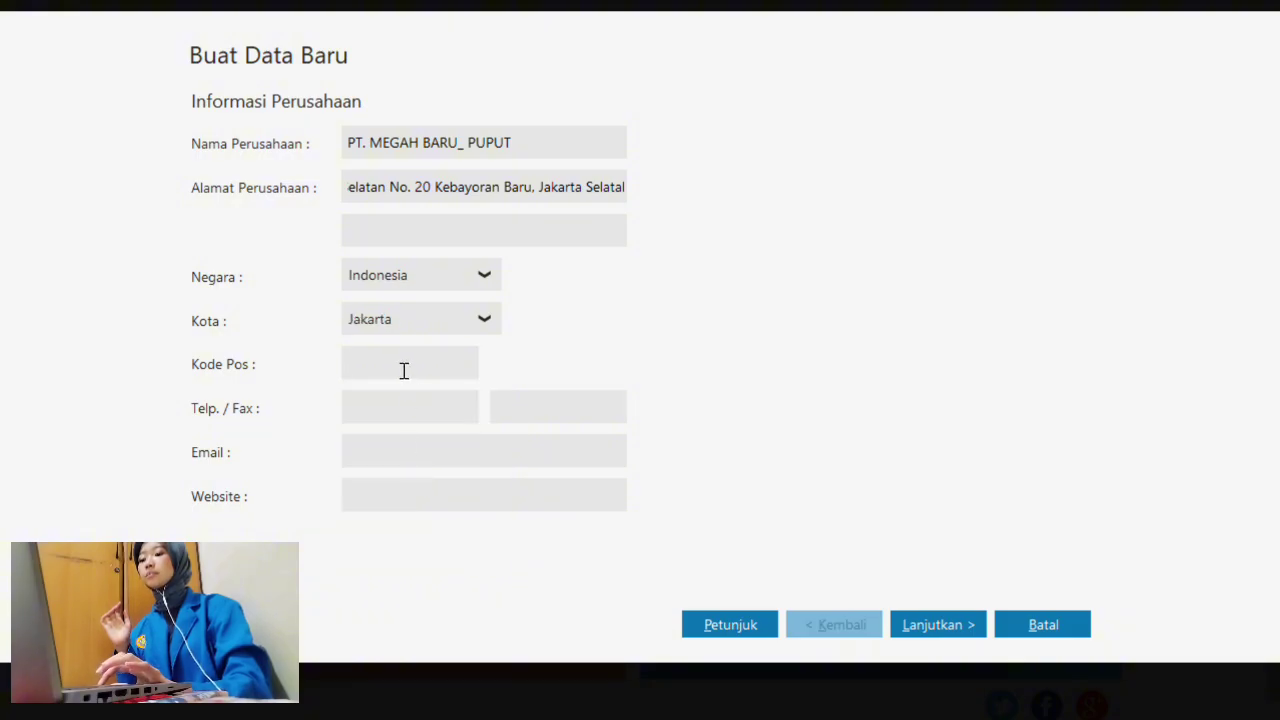
{"action": "type", "text": "12"}
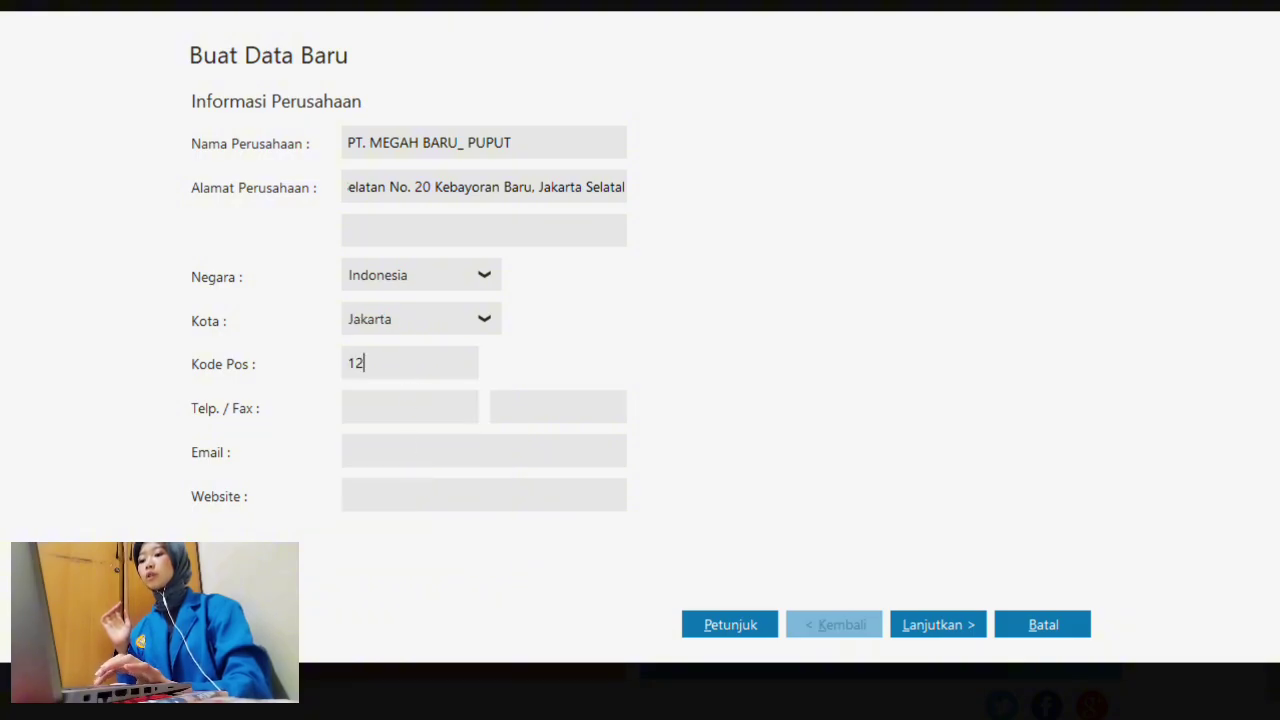
{"action": "type", "text": "7"}
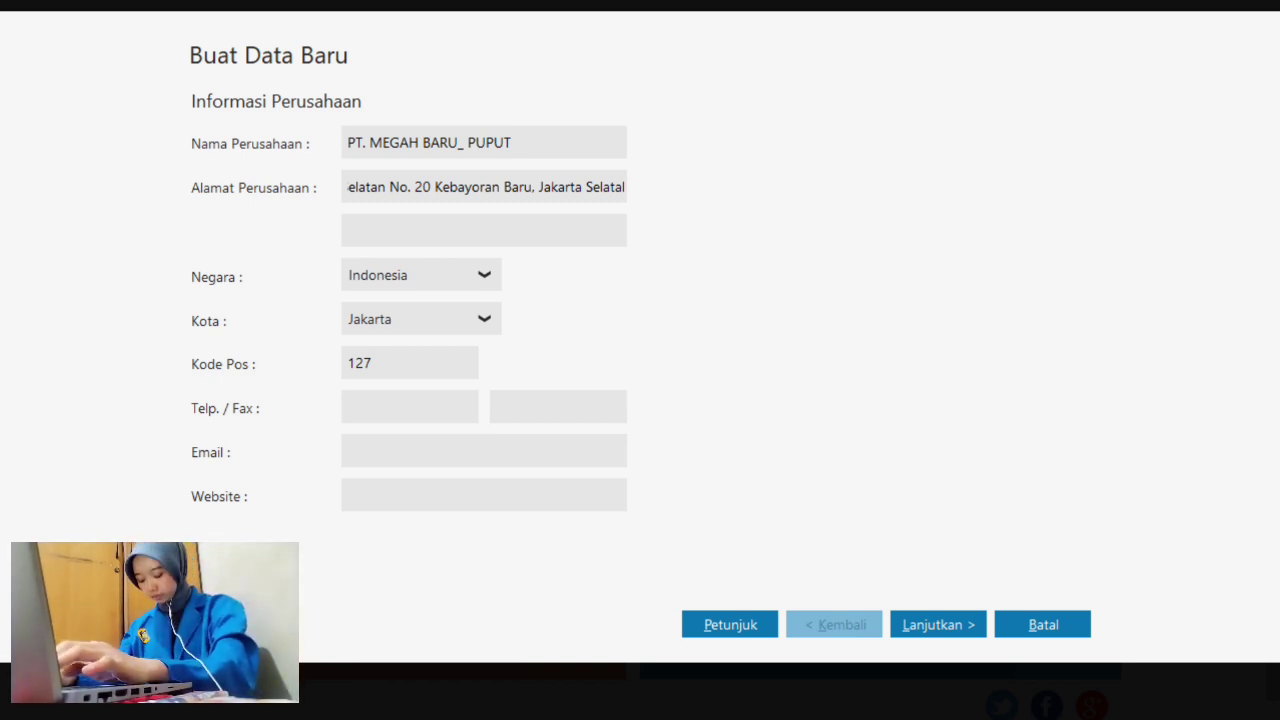
{"action": "type", "text": "30"}
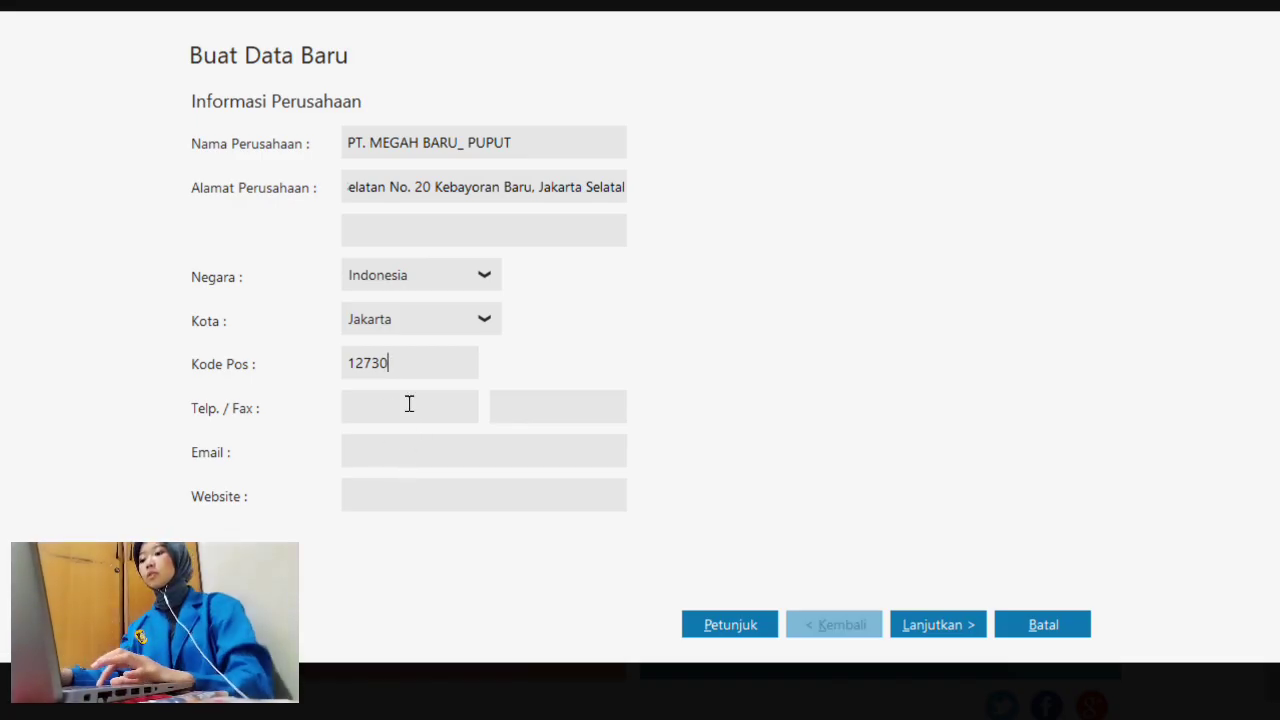
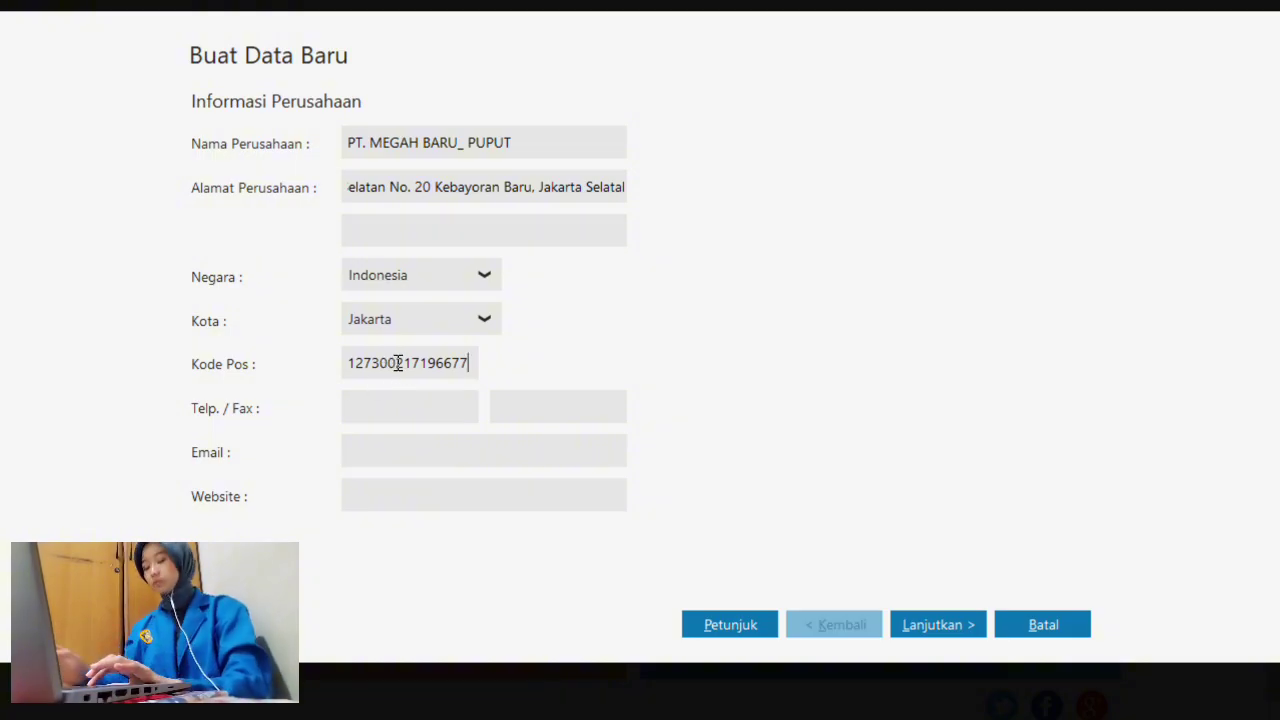
{"action": "left_click", "coordinate": [383, 364]}
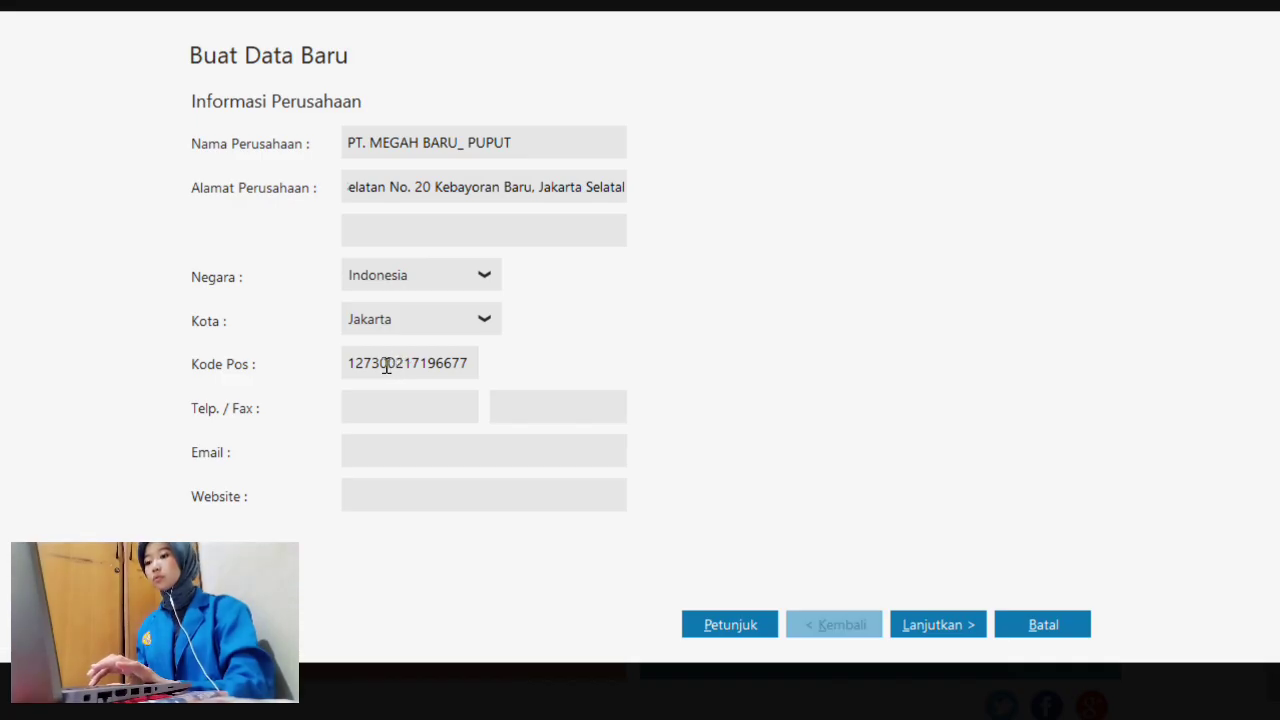
{"action": "left_click_drag", "start_coordinate": [386, 364], "coordinate": [475, 363]}
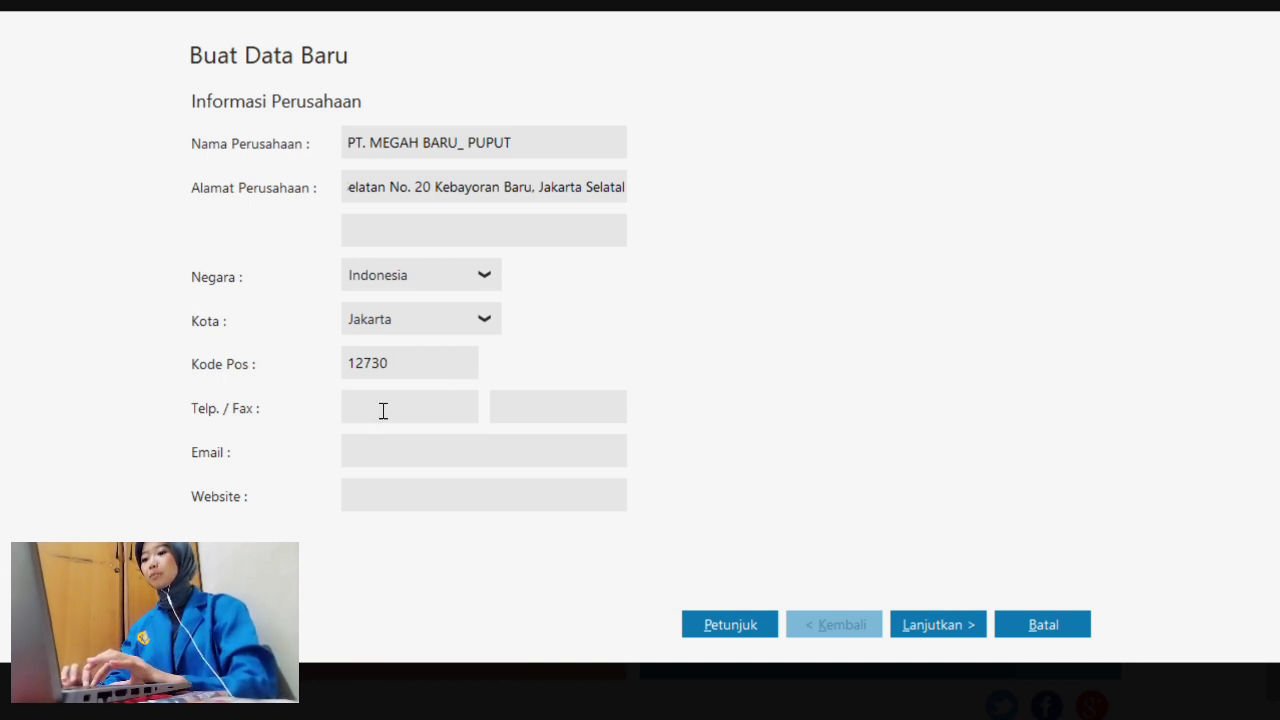
{"action": "key", "text": "ctrl+v"}
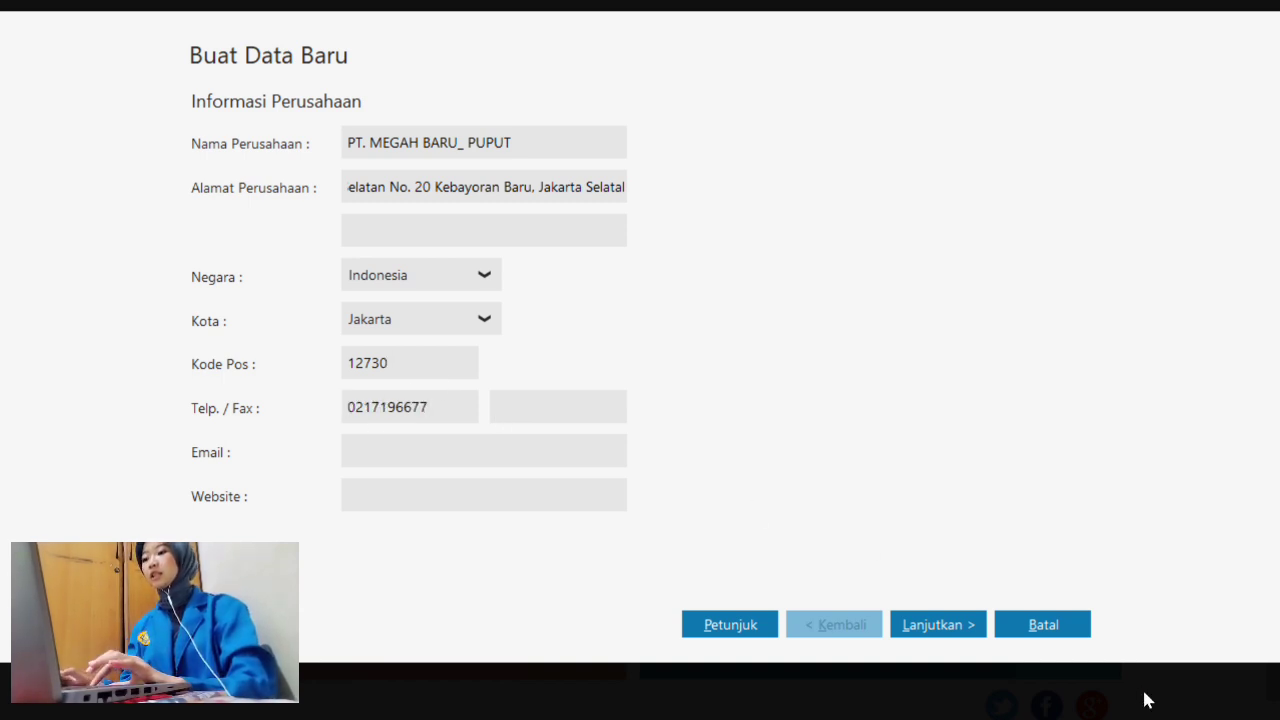
- Set the accounting period to start January 2024, accepting the department and account-code defaults
{"action": "left_click", "coordinate": [938, 624]}
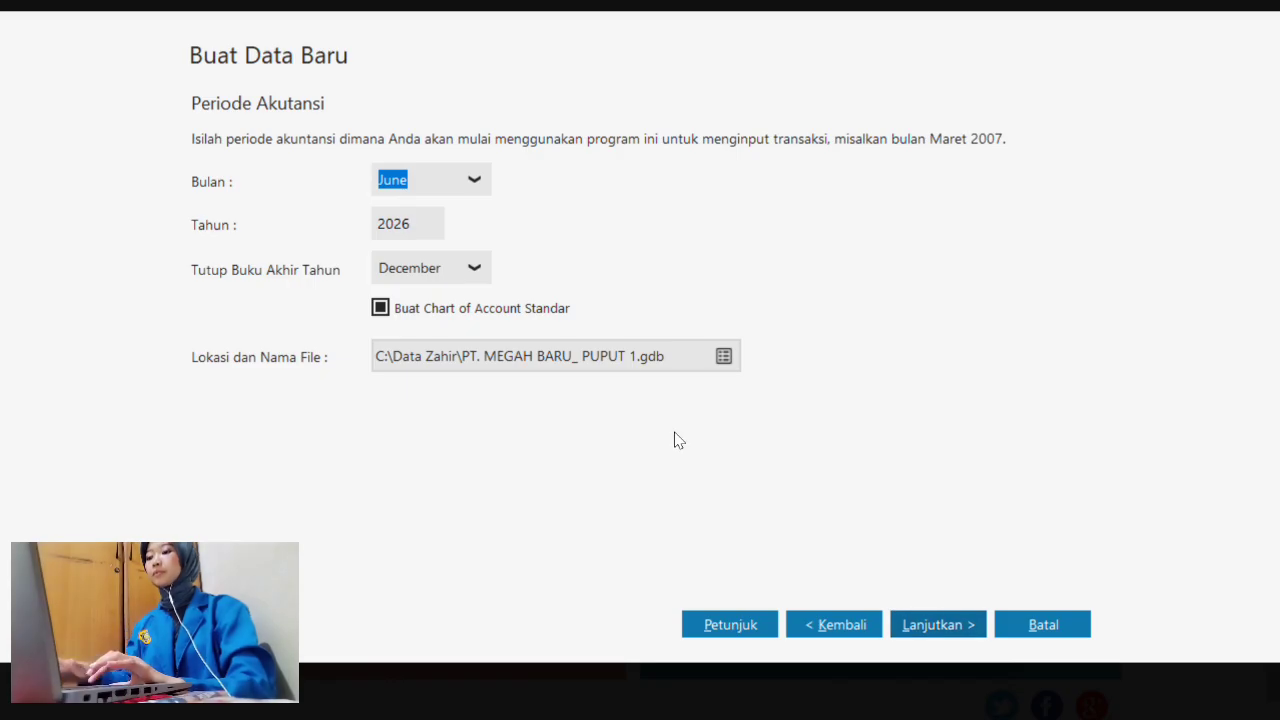
{"action": "left_click", "coordinate": [474, 179]}
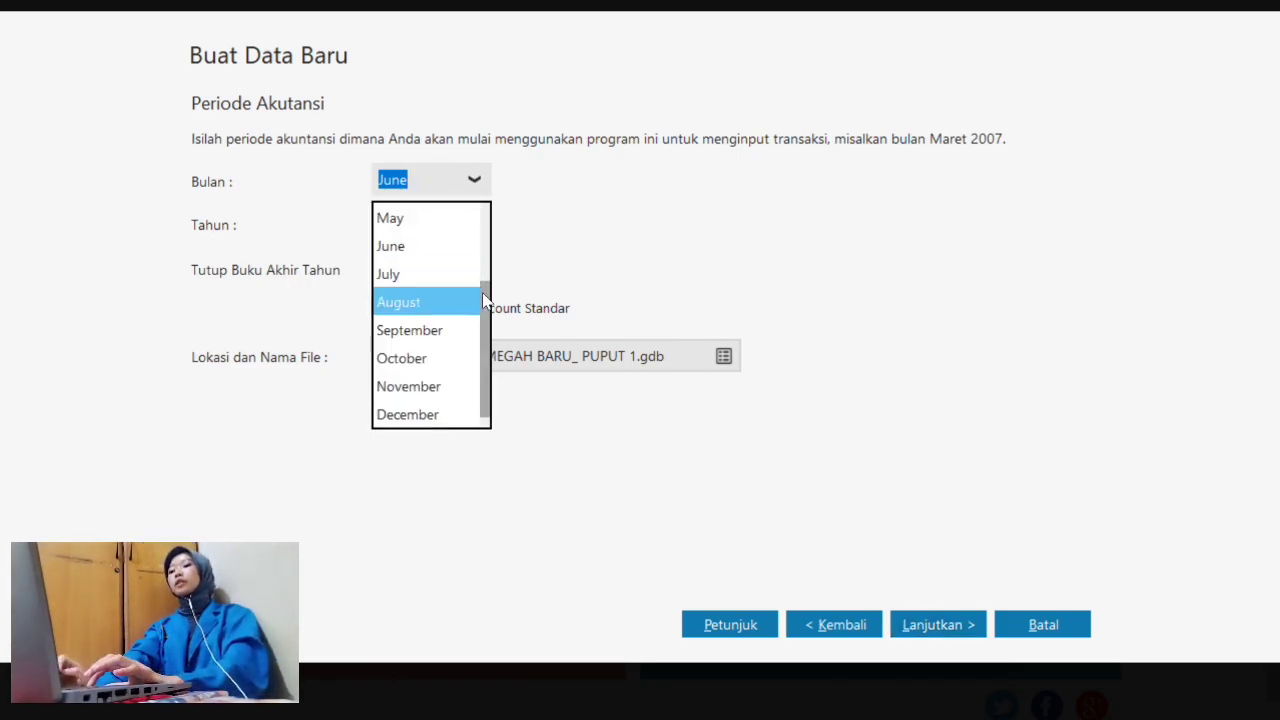
{"action": "left_click", "coordinate": [484, 298]}
{"action": "left_click", "coordinate": [474, 178]}
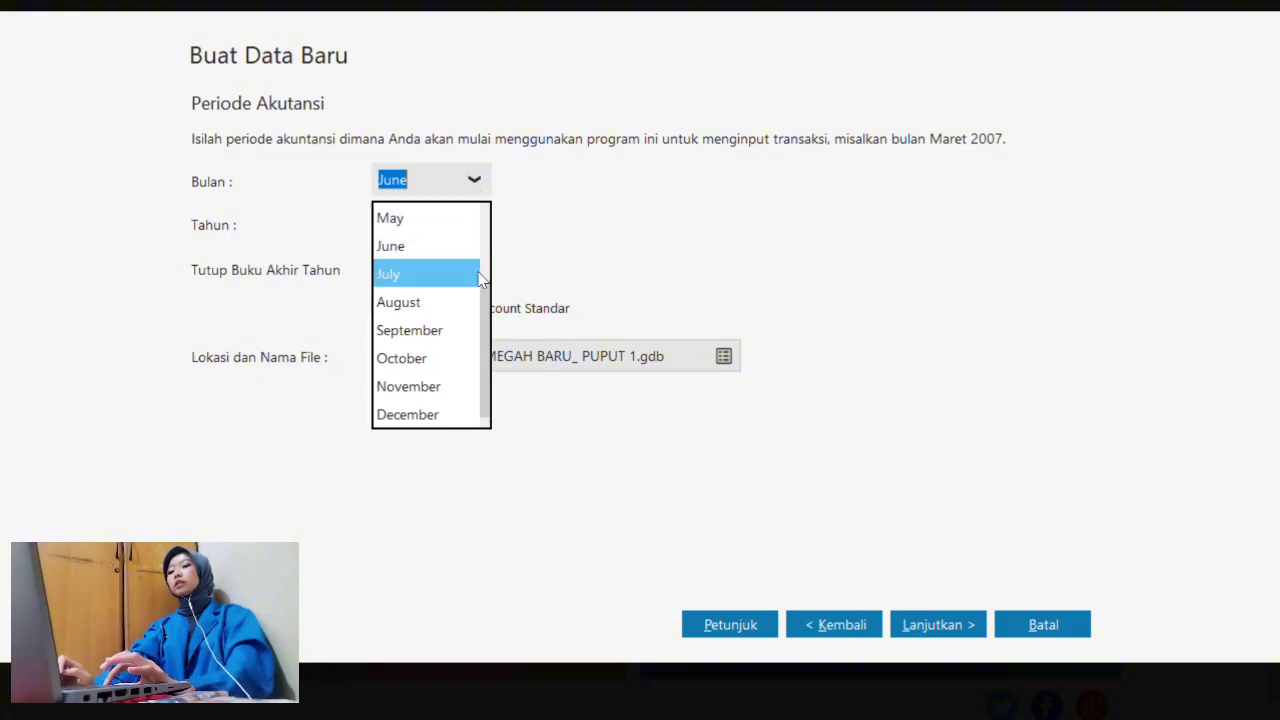
{"action": "left_click_drag", "start_coordinate": [484, 322], "coordinate": [508, 186]}
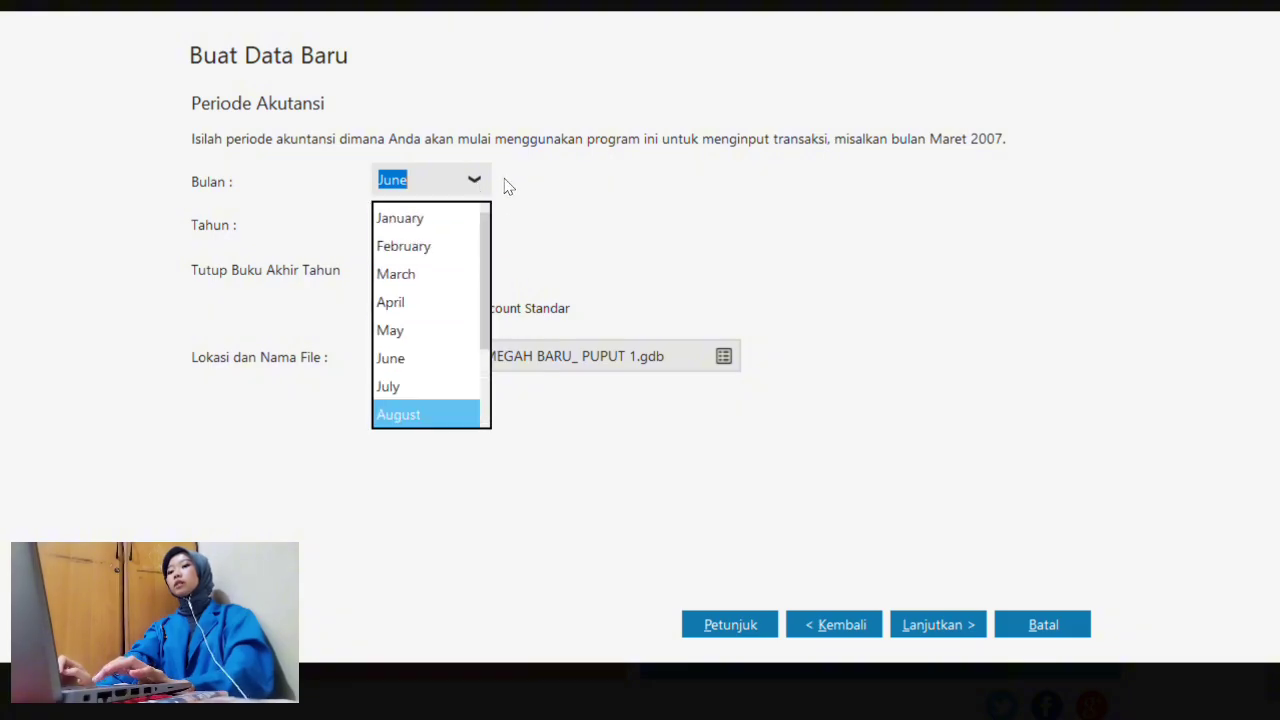
{"action": "left_click", "coordinate": [434, 216]}
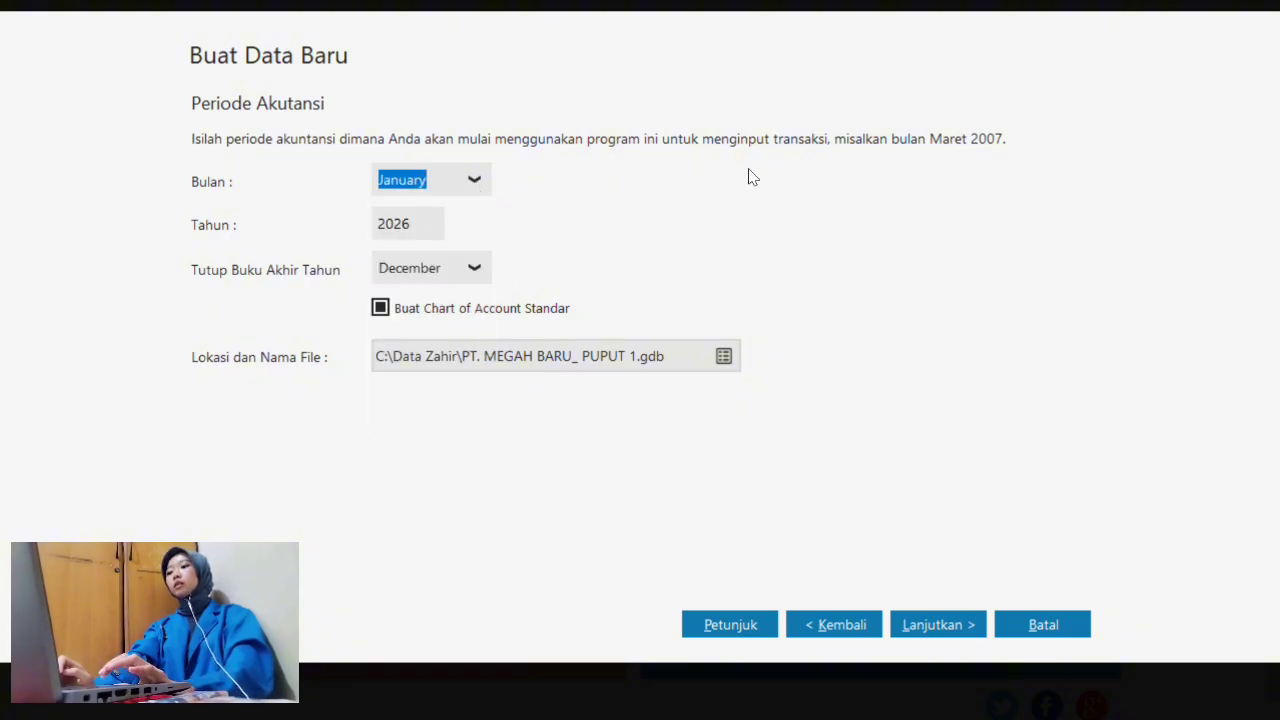
{"action": "left_click", "coordinate": [428, 222]}
{"action": "left_click", "coordinate": [428, 222]}
{"action": "type", "text": "4"}
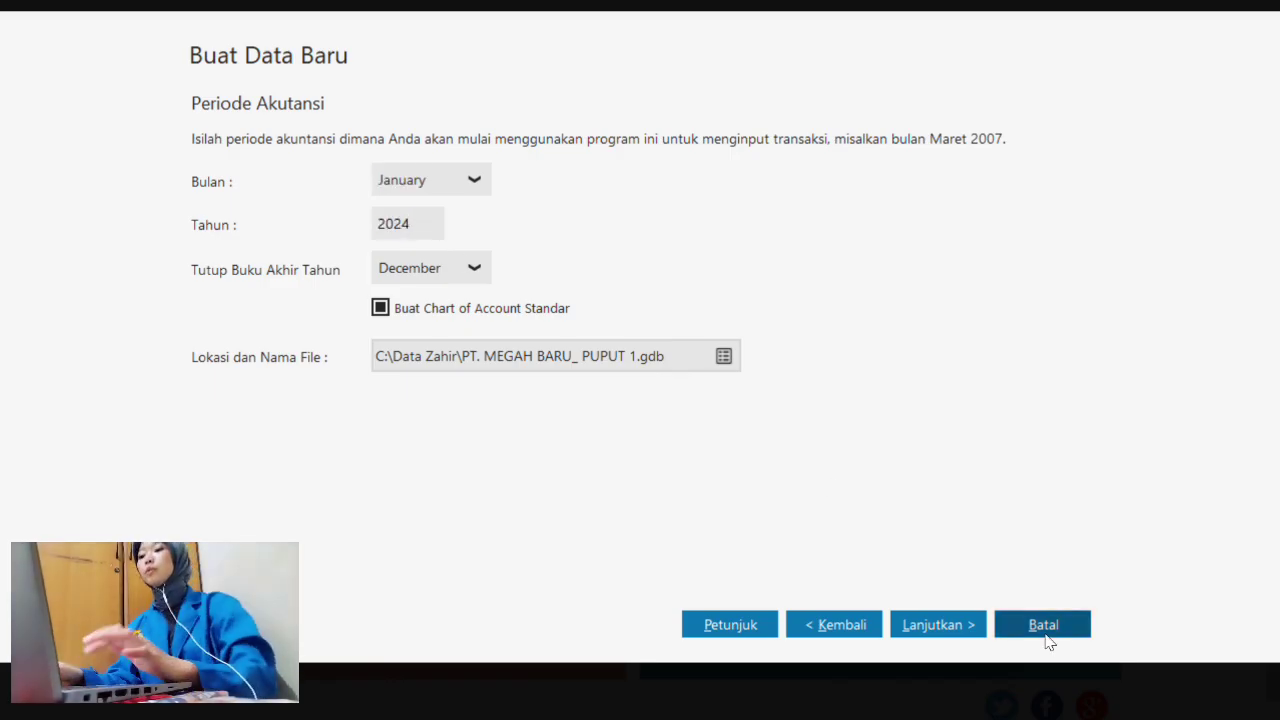
{"action": "left_click", "coordinate": [962, 627]}
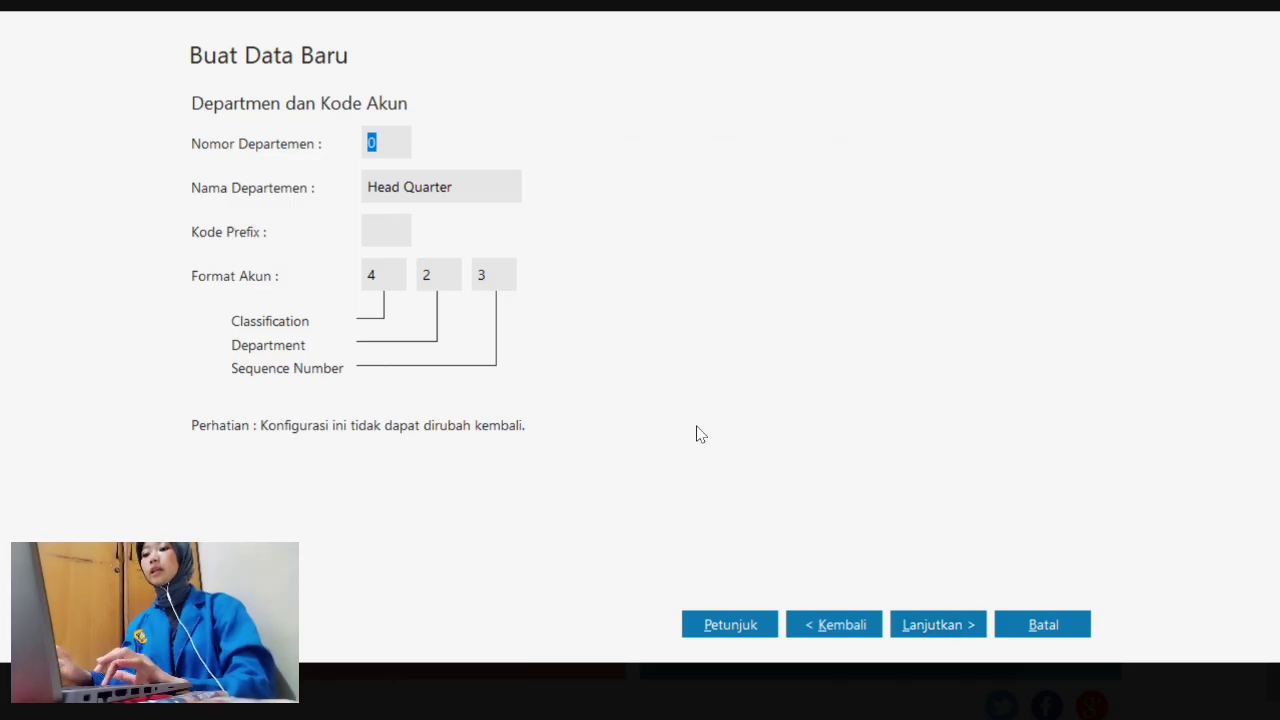
{"action": "left_click", "coordinate": [962, 625]}
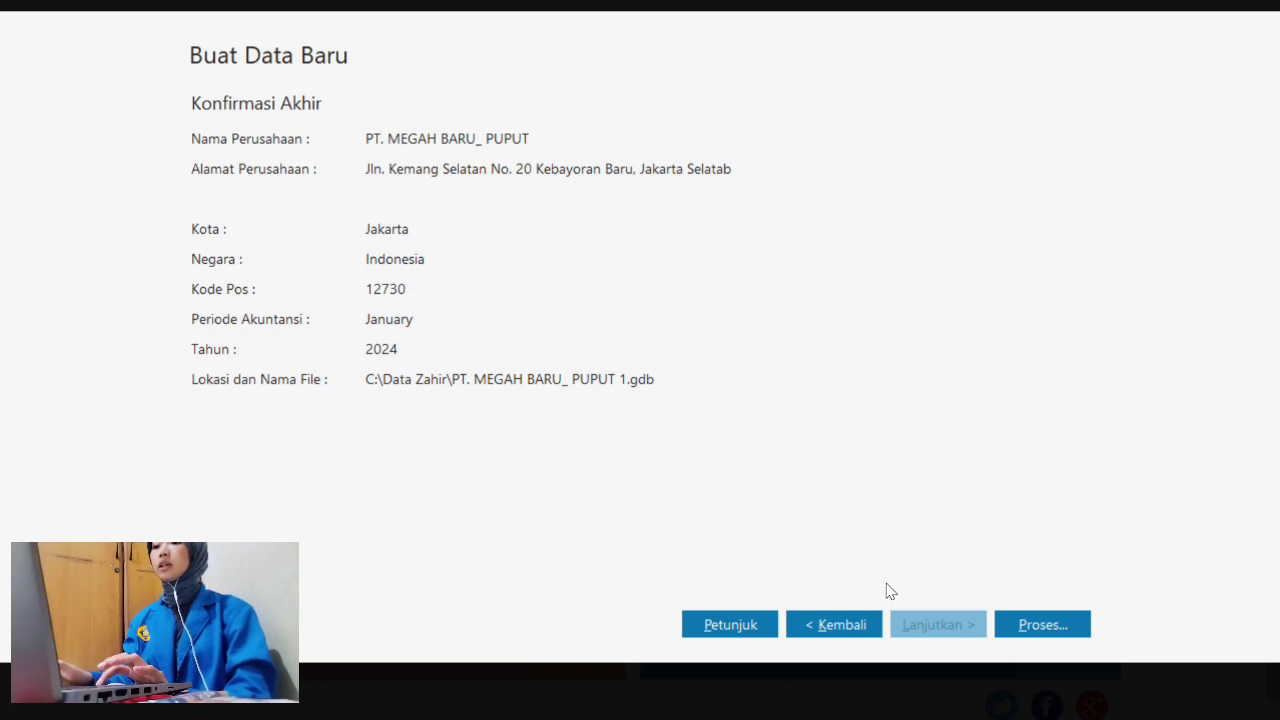
- Generate the database with Manufaktur selected as the Bidang Usaha and confirm
{"action": "left_click", "coordinate": [1034, 624]}
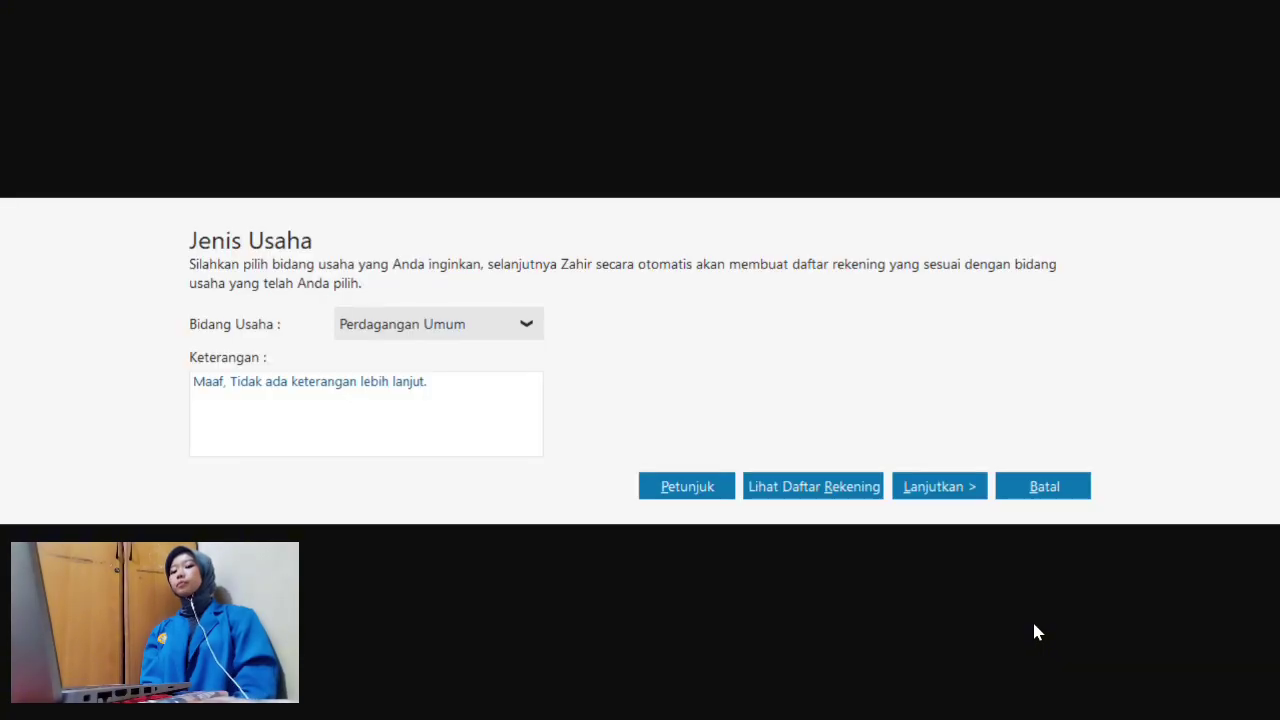
{"action": "left_click", "coordinate": [525, 321]}
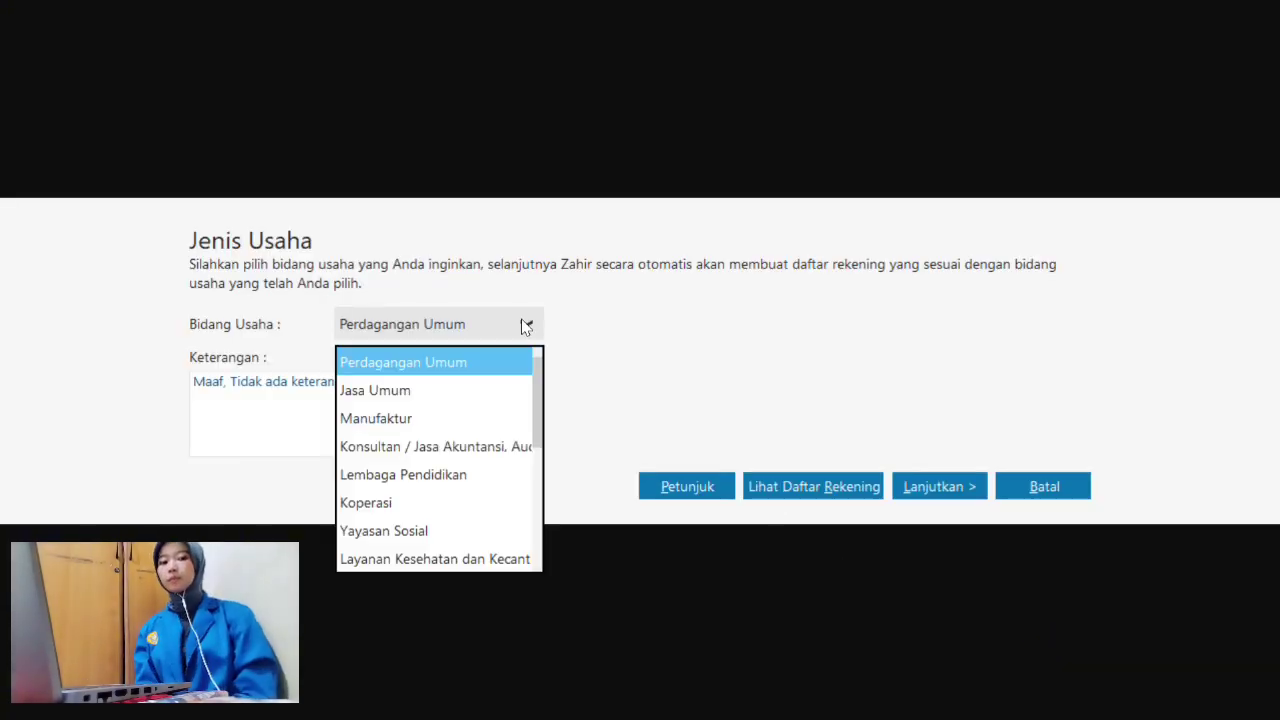
{"action": "left_click", "coordinate": [447, 427]}
{"action": "left_click", "coordinate": [945, 490]}
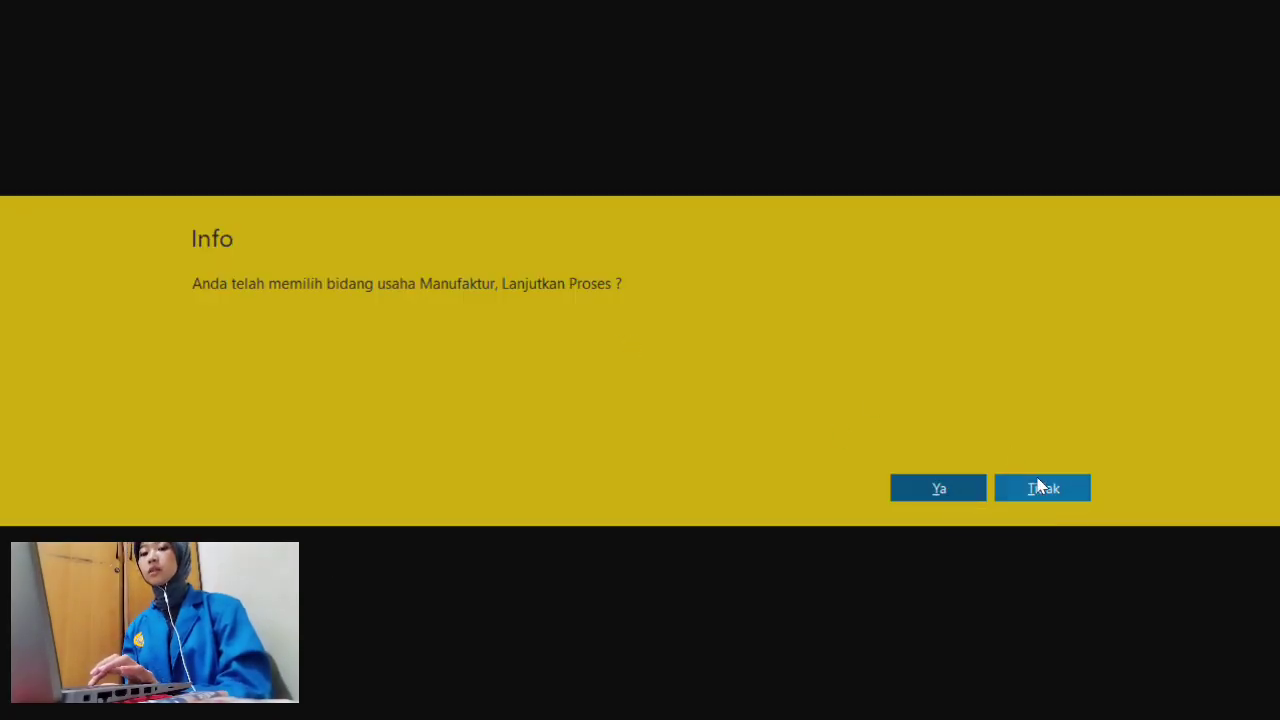
{"action": "left_click", "coordinate": [933, 490]}
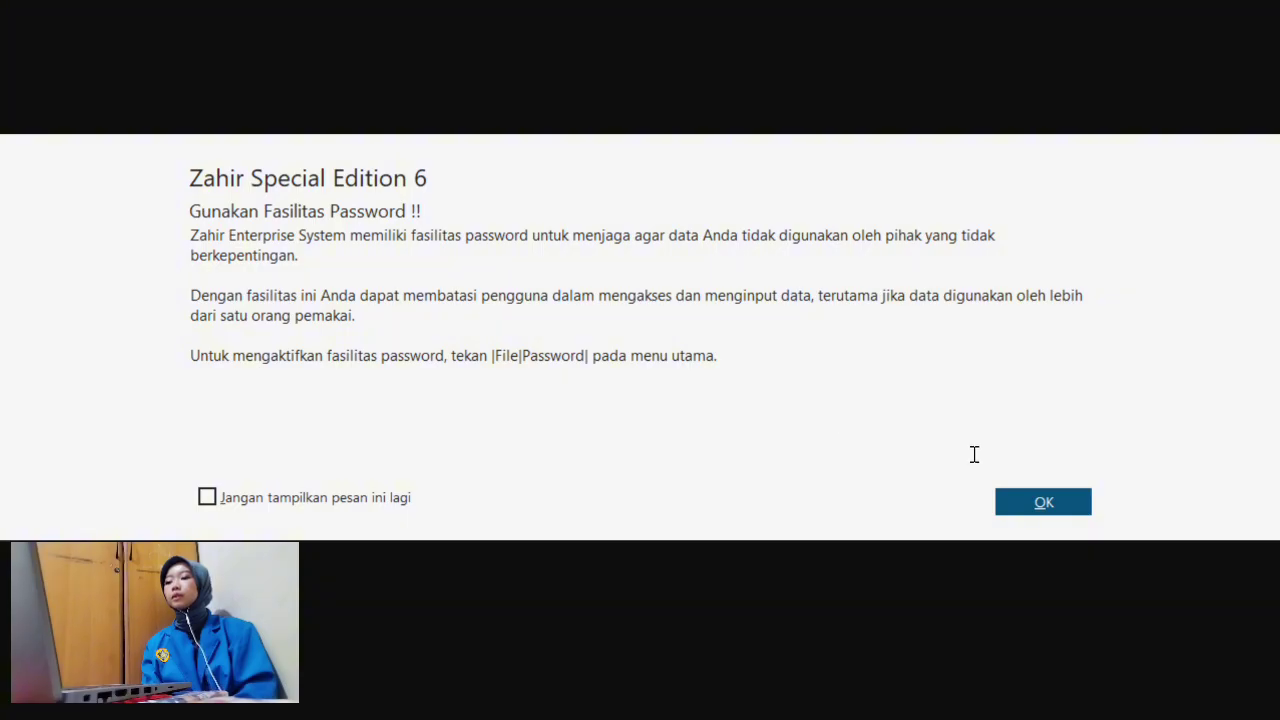
- Keep IDR as functional currency, set the USD Kurs Tukar to 18,000, and finish setup
{"action": "left_click", "coordinate": [1050, 512]}
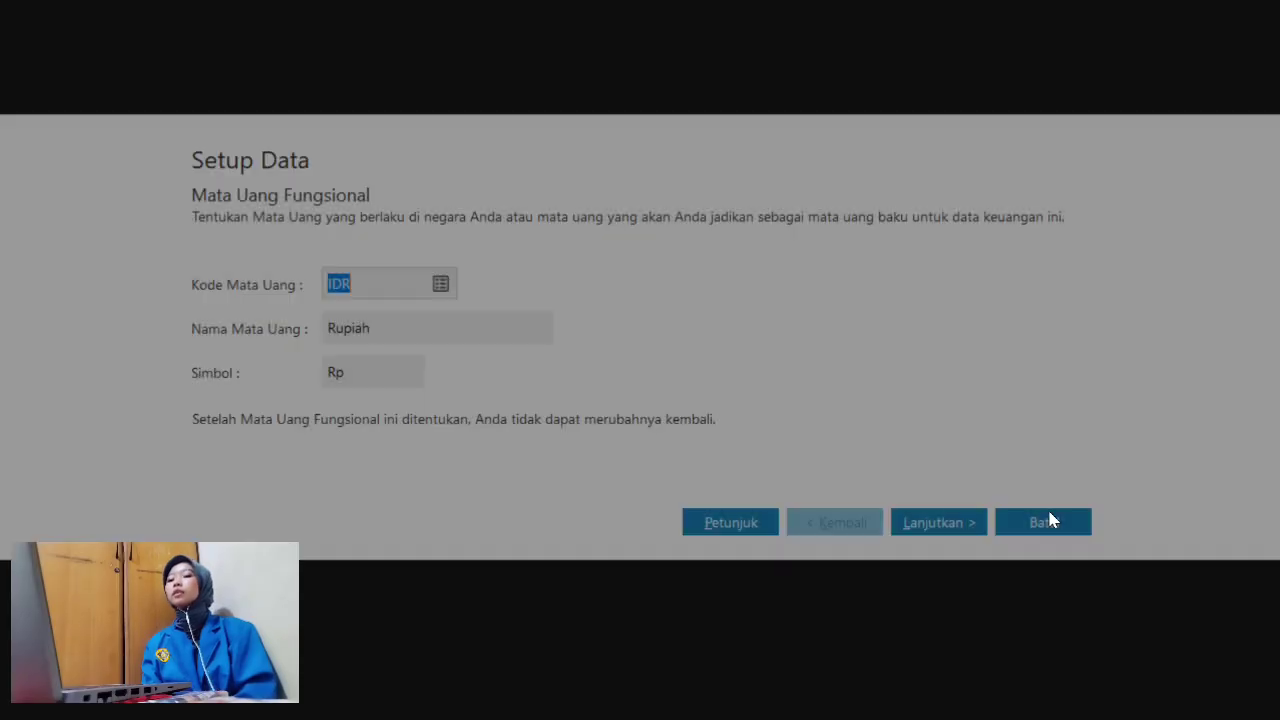
{"action": "left_click", "coordinate": [960, 533]}
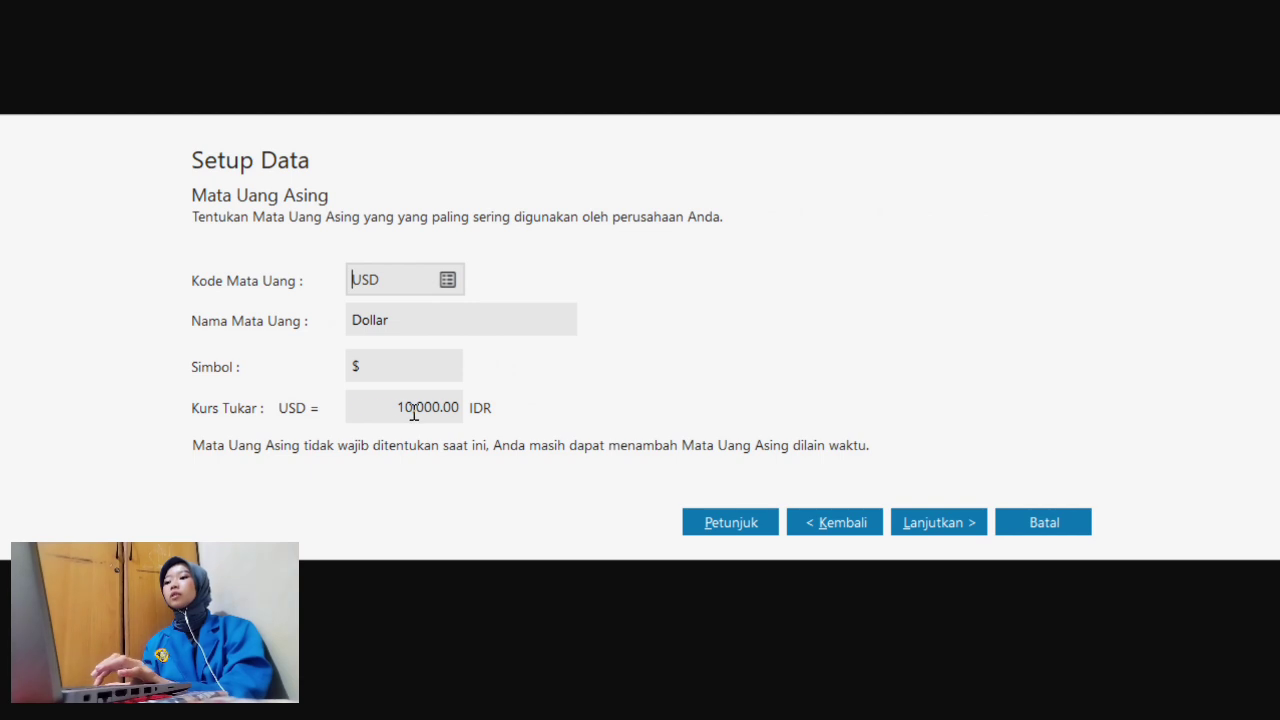
{"action": "left_click", "coordinate": [414, 410]}
{"action": "left_click", "coordinate": [369, 405]}
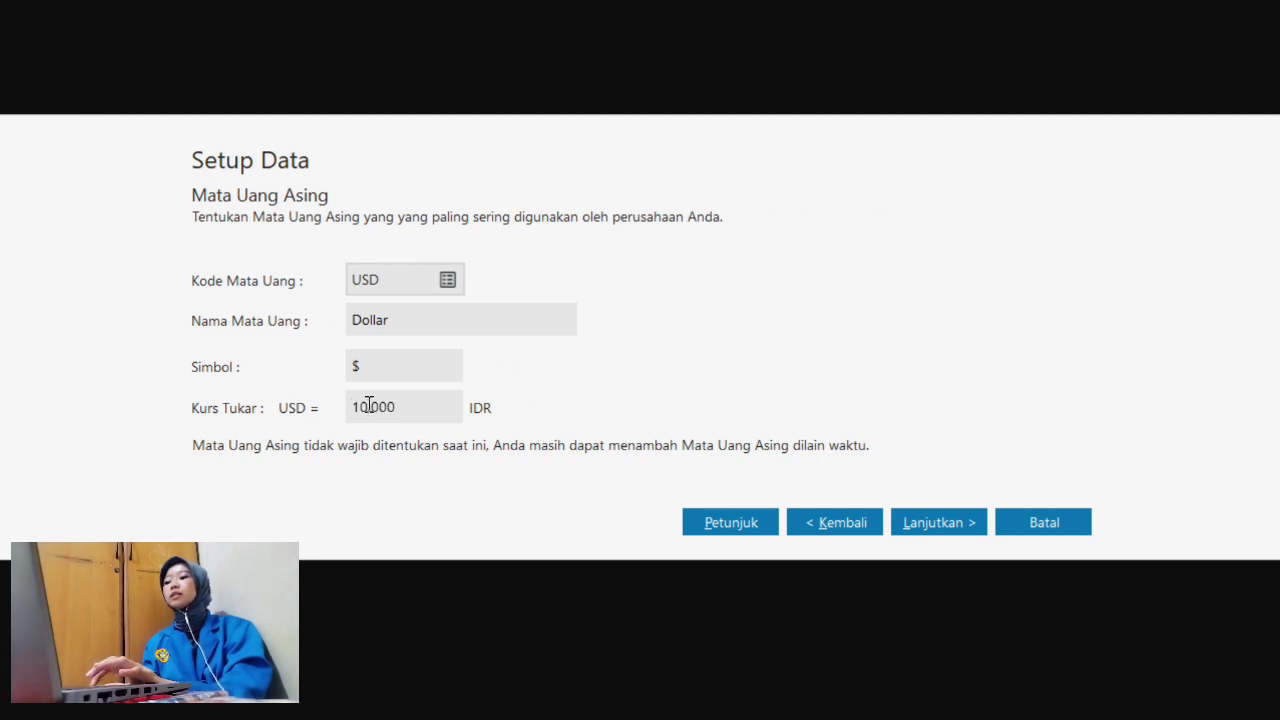
{"action": "key", "text": "BackSpace"}
{"action": "type", "text": "8"}
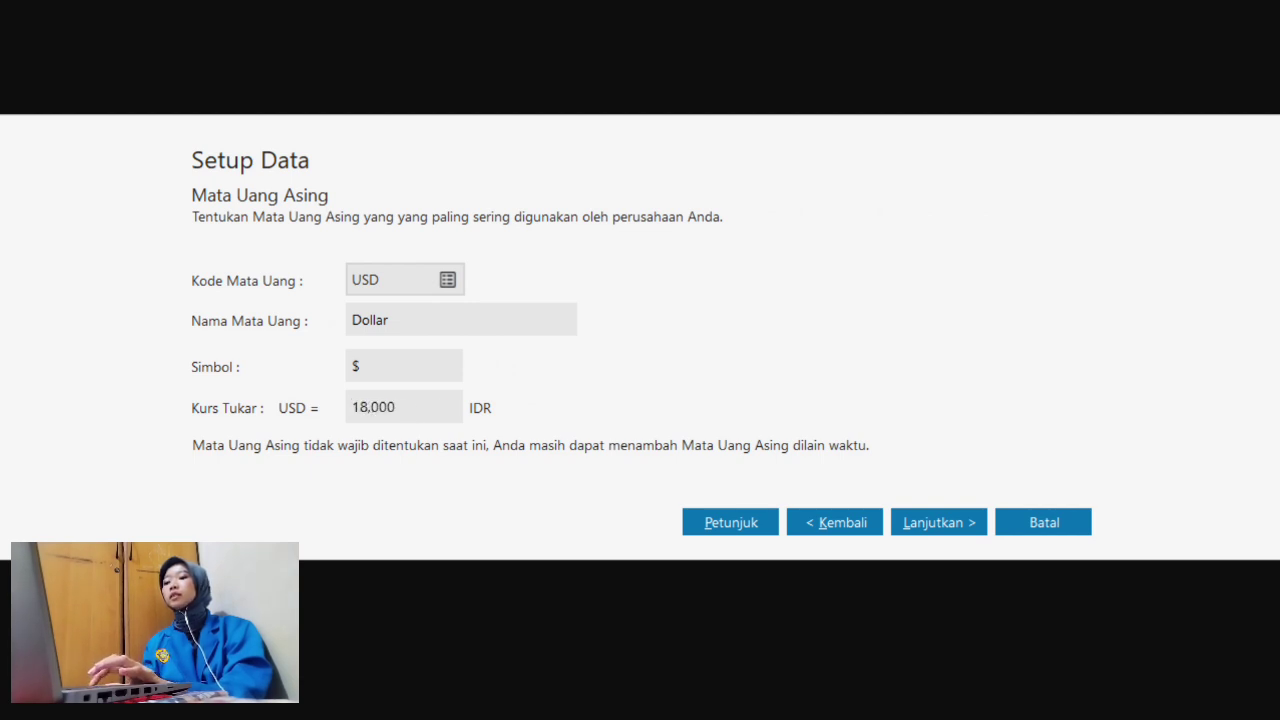
{"action": "left_click", "coordinate": [943, 522]}
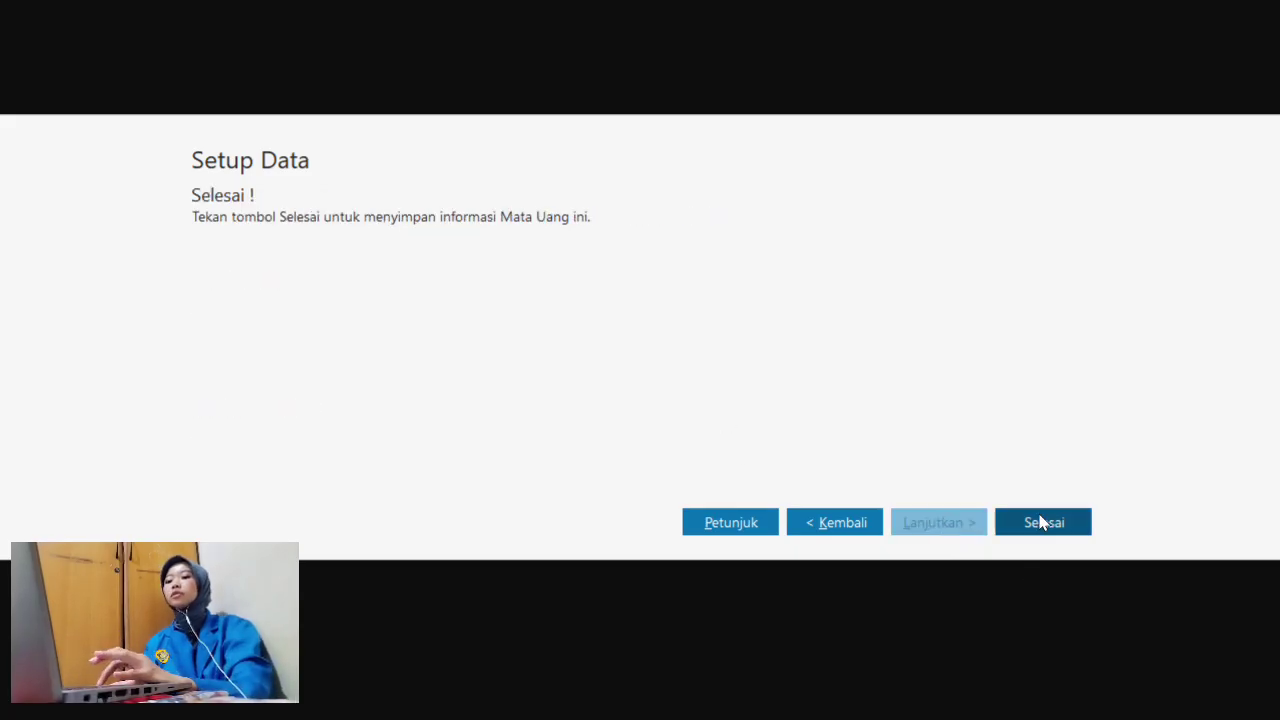
{"action": "left_click", "coordinate": [1043, 524]}
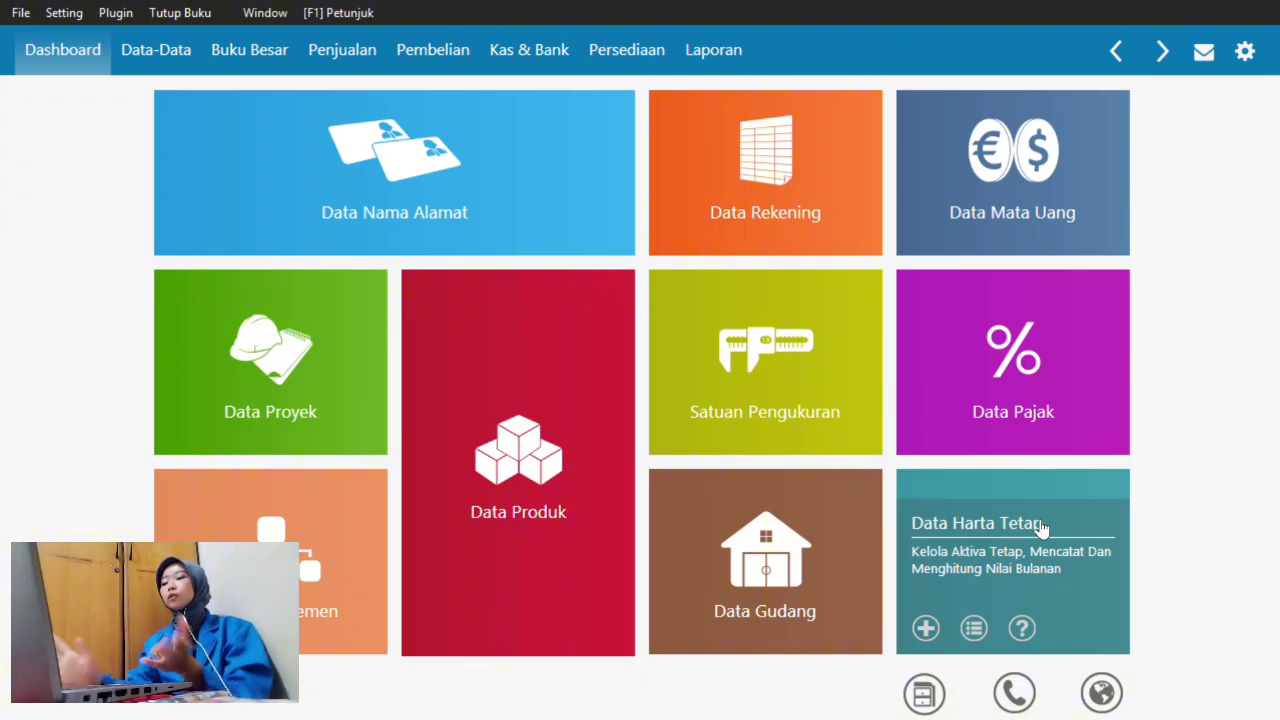
{"action": "key", "text": "super+Tab"}
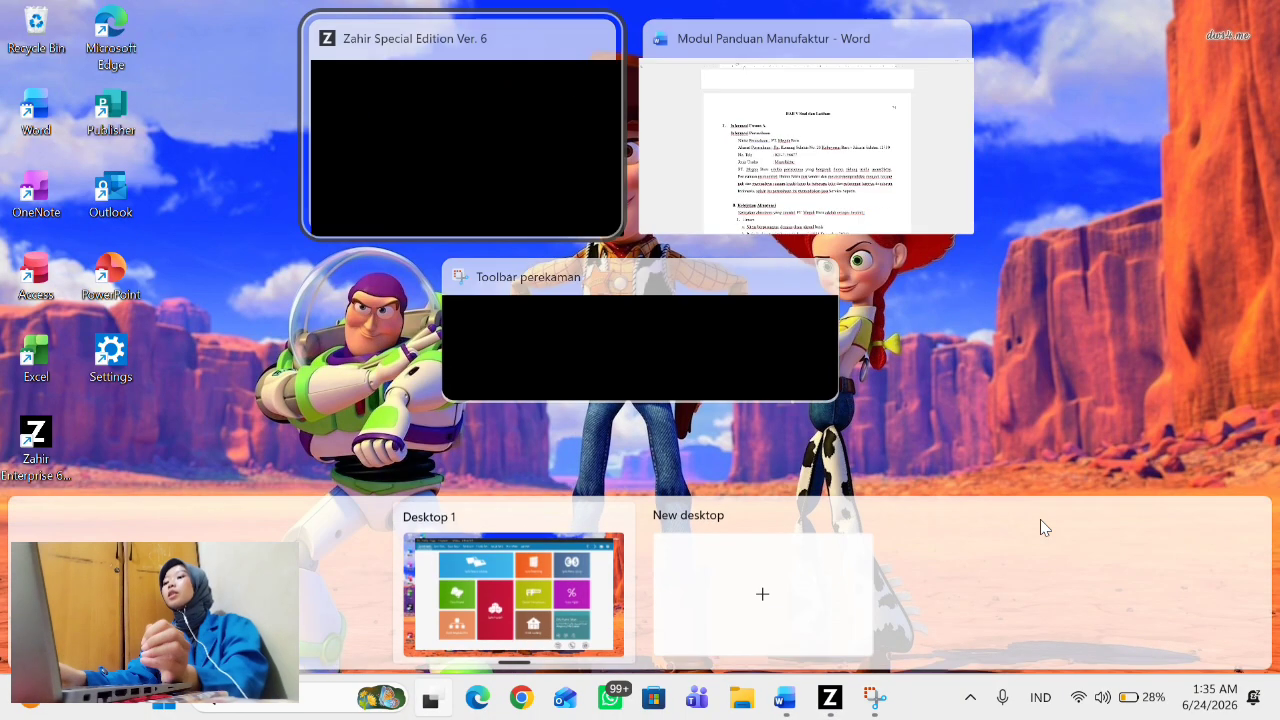
{"action": "left_click", "coordinate": [874, 214]}
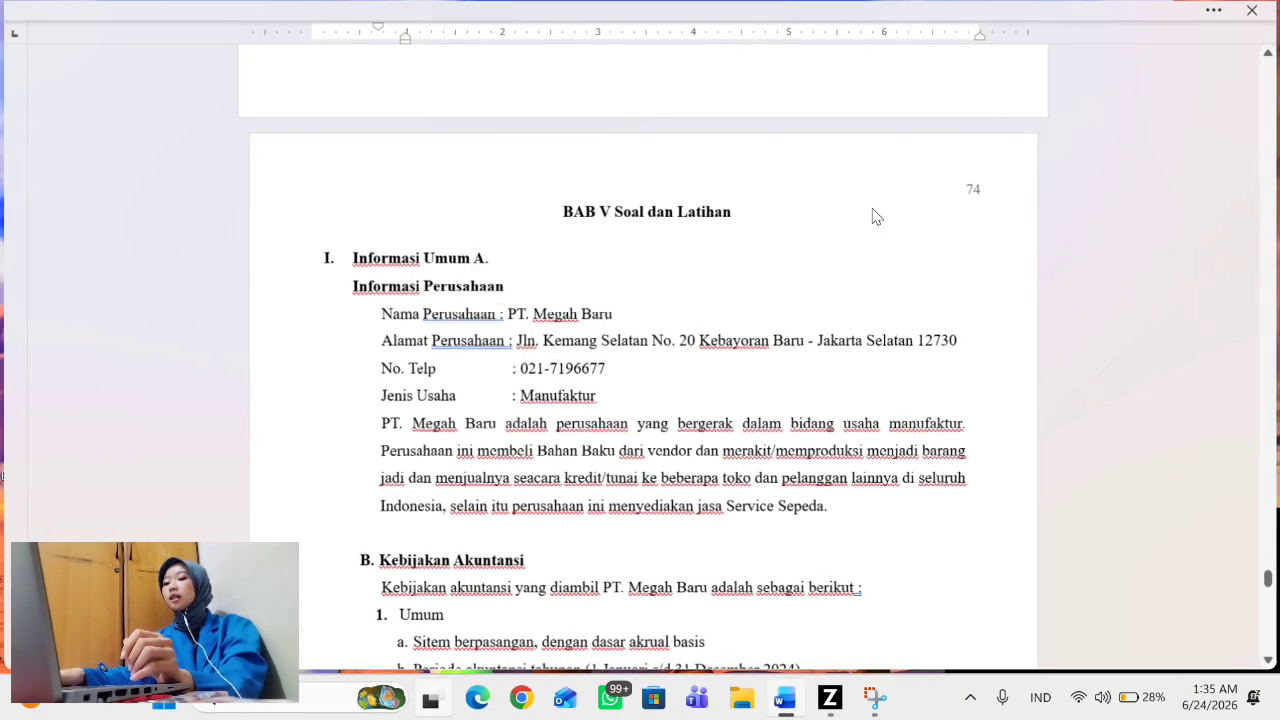
{"action": "scroll", "coordinate": [707, 507], "scroll_direction": "down", "scroll_amount": 9}
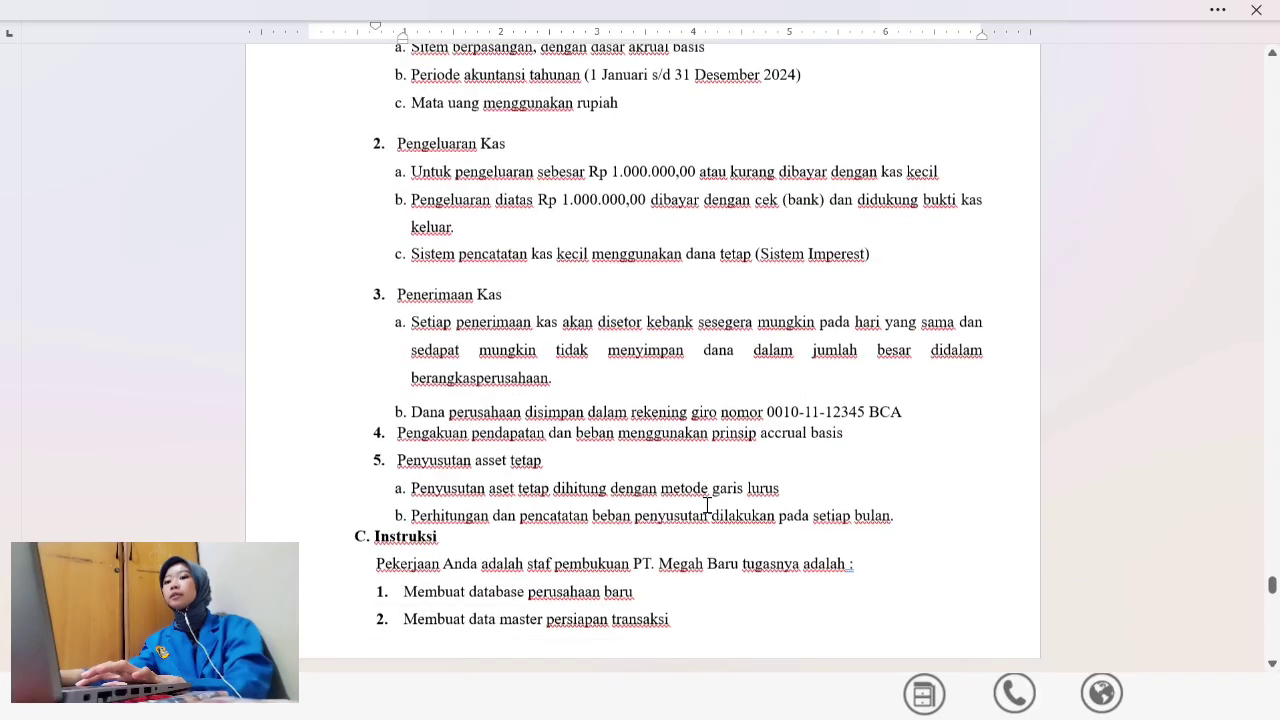
{"action": "scroll", "coordinate": [707, 505], "scroll_direction": "down", "scroll_amount": 5}
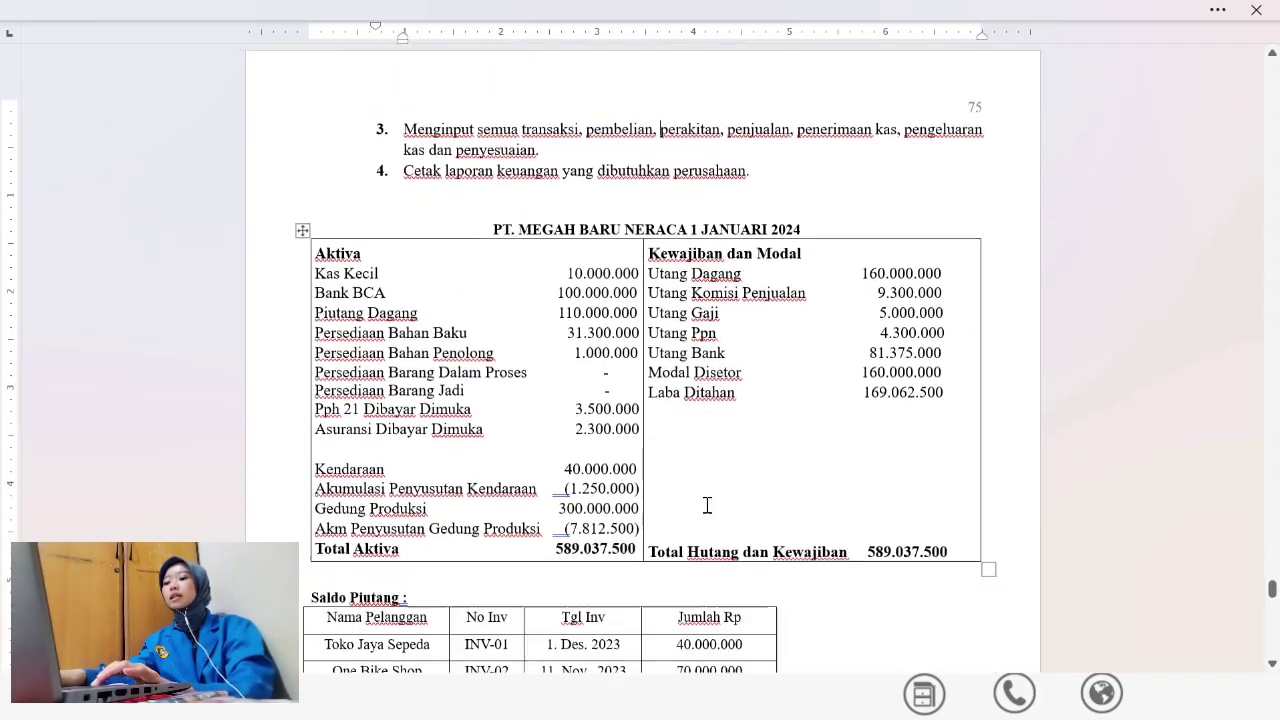
{"action": "scroll", "coordinate": [707, 505], "scroll_direction": "down", "scroll_amount": 1}
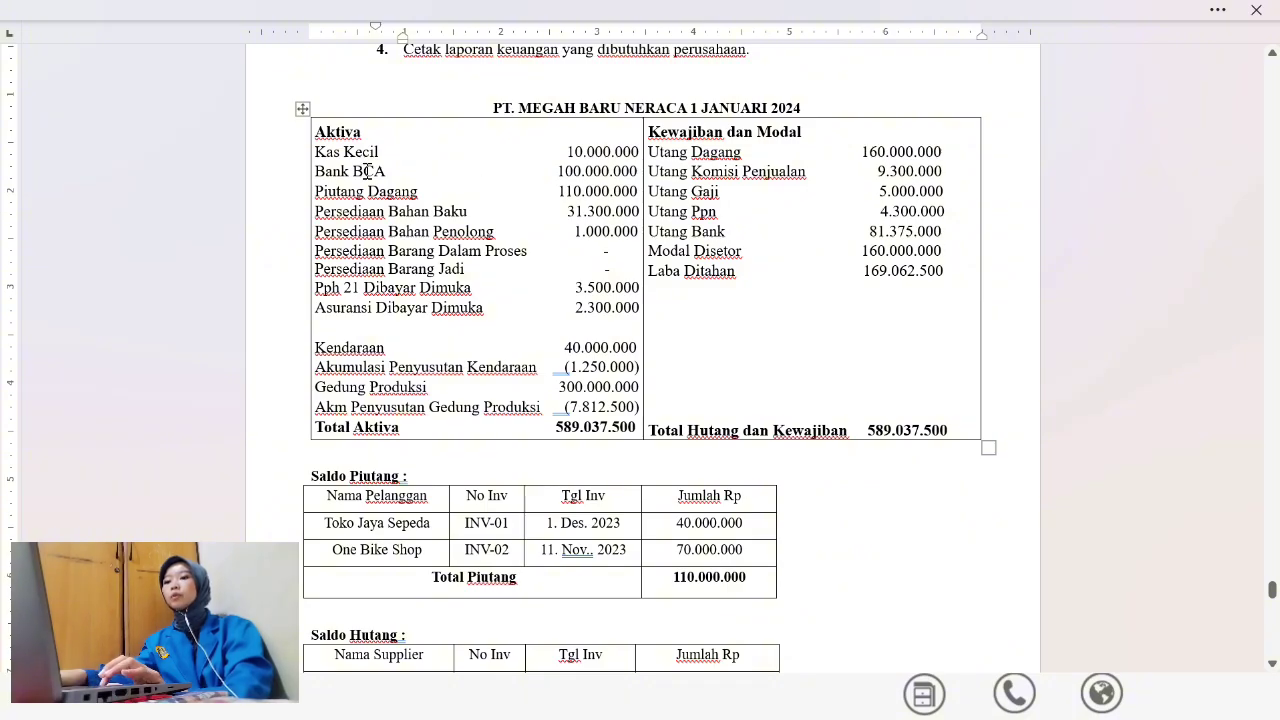
{"action": "key", "text": "super+Tab"}
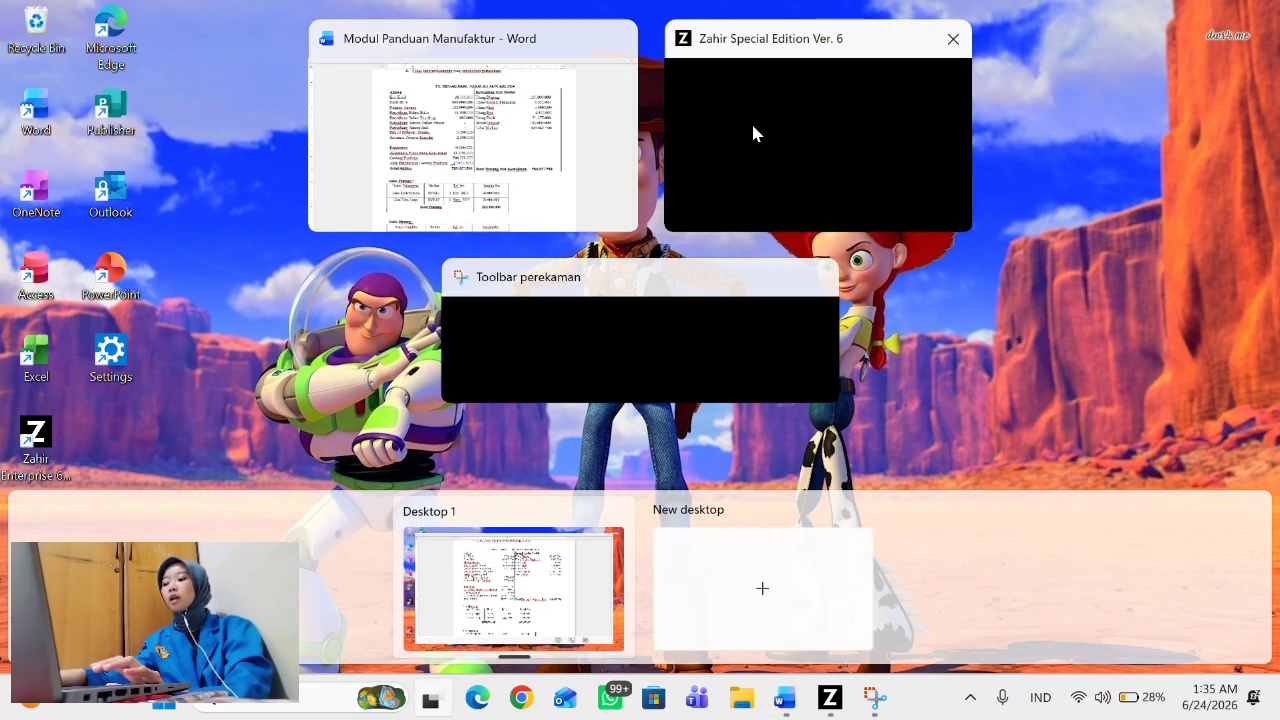
{"action": "left_click", "coordinate": [789, 140]}
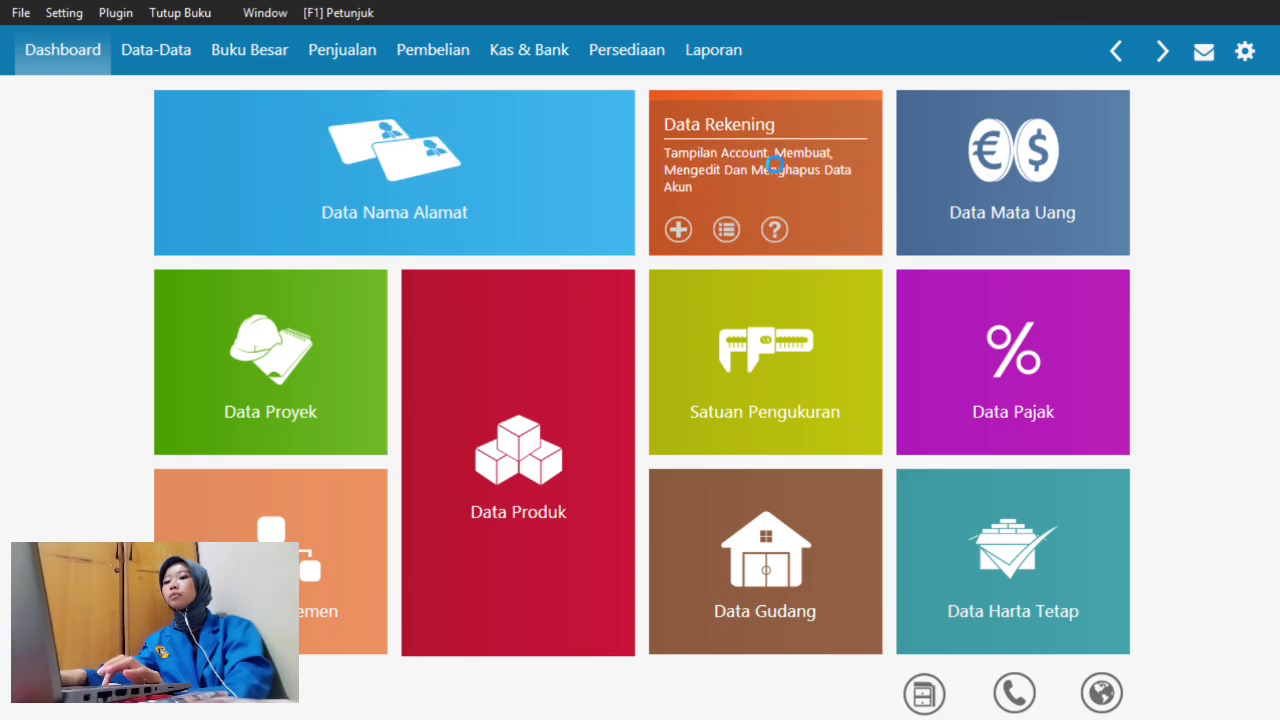
- Show Data Rekening as a full table and open the Bank account for editing
{"action": "left_click", "coordinate": [775, 163]}
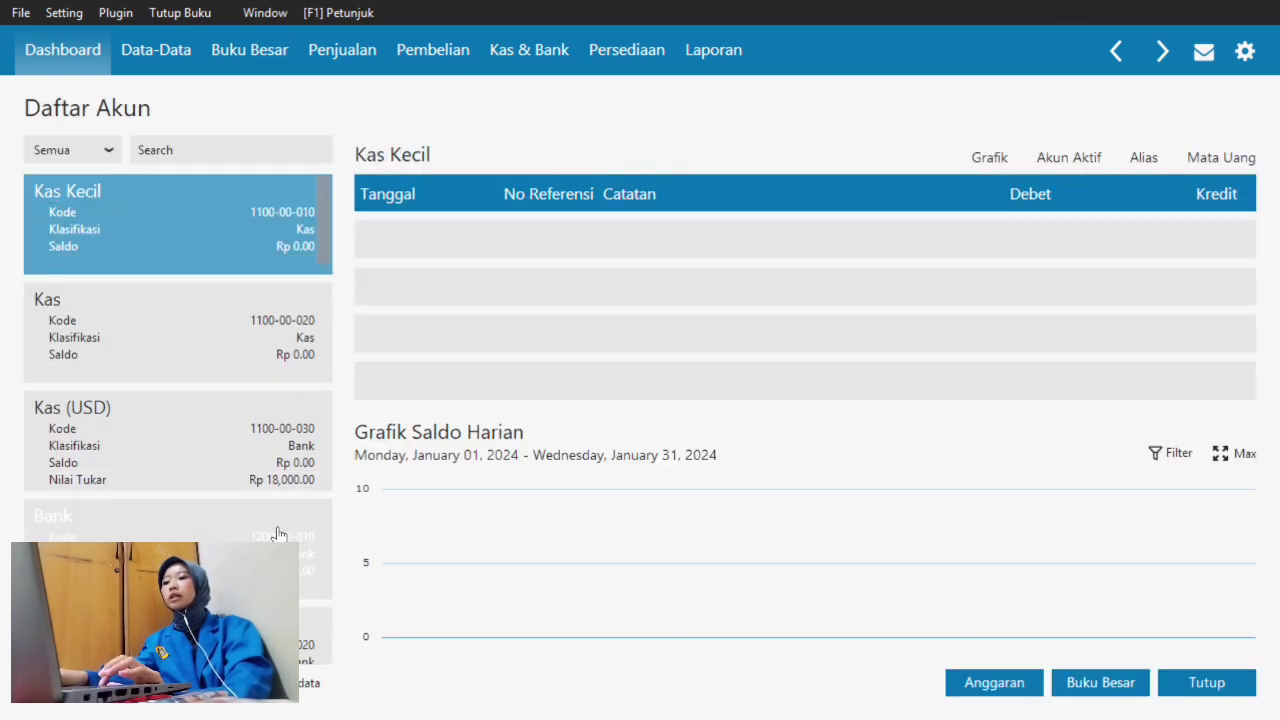
{"action": "left_click", "coordinate": [249, 686]}
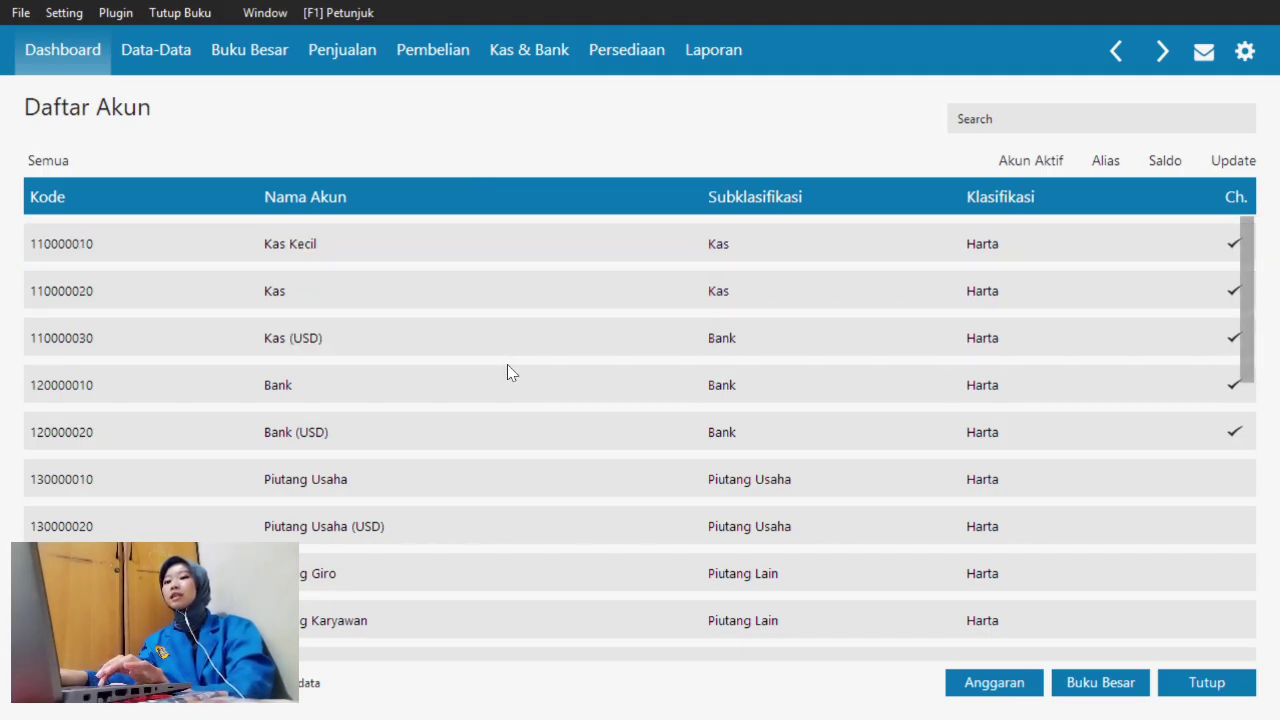
{"action": "left_click", "coordinate": [511, 385]}
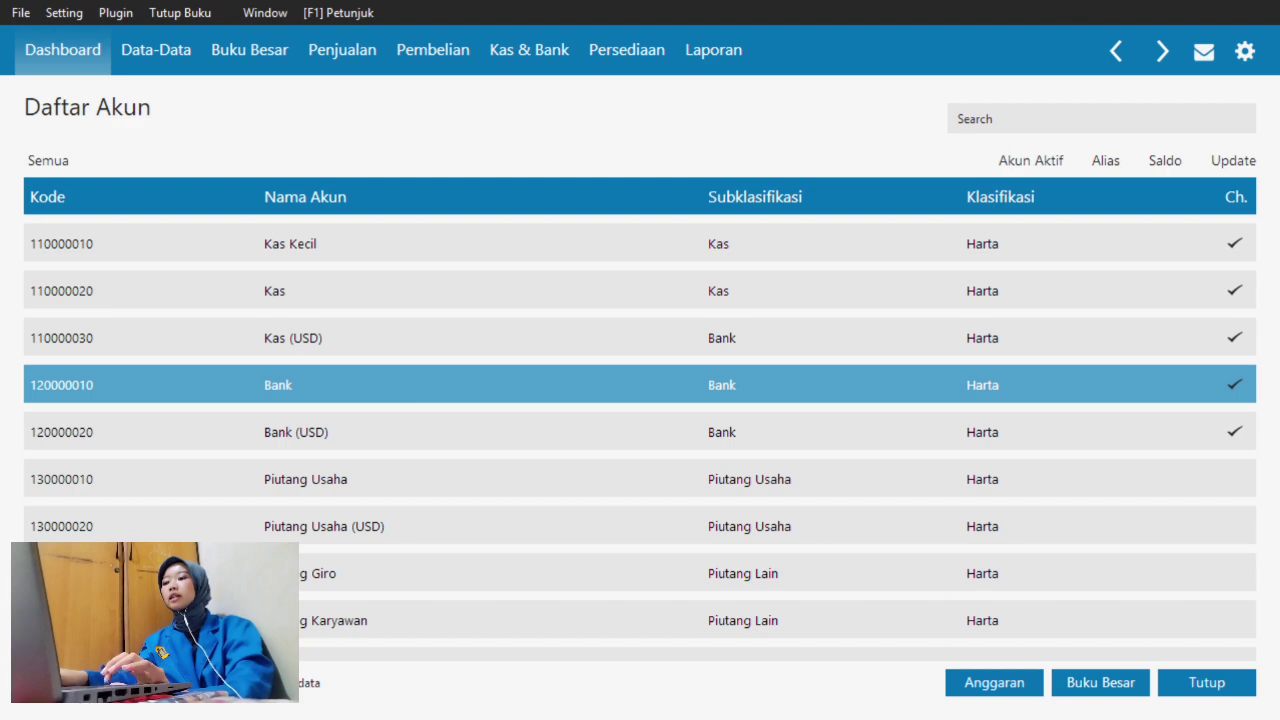
{"action": "left_click", "coordinate": [179, 683]}
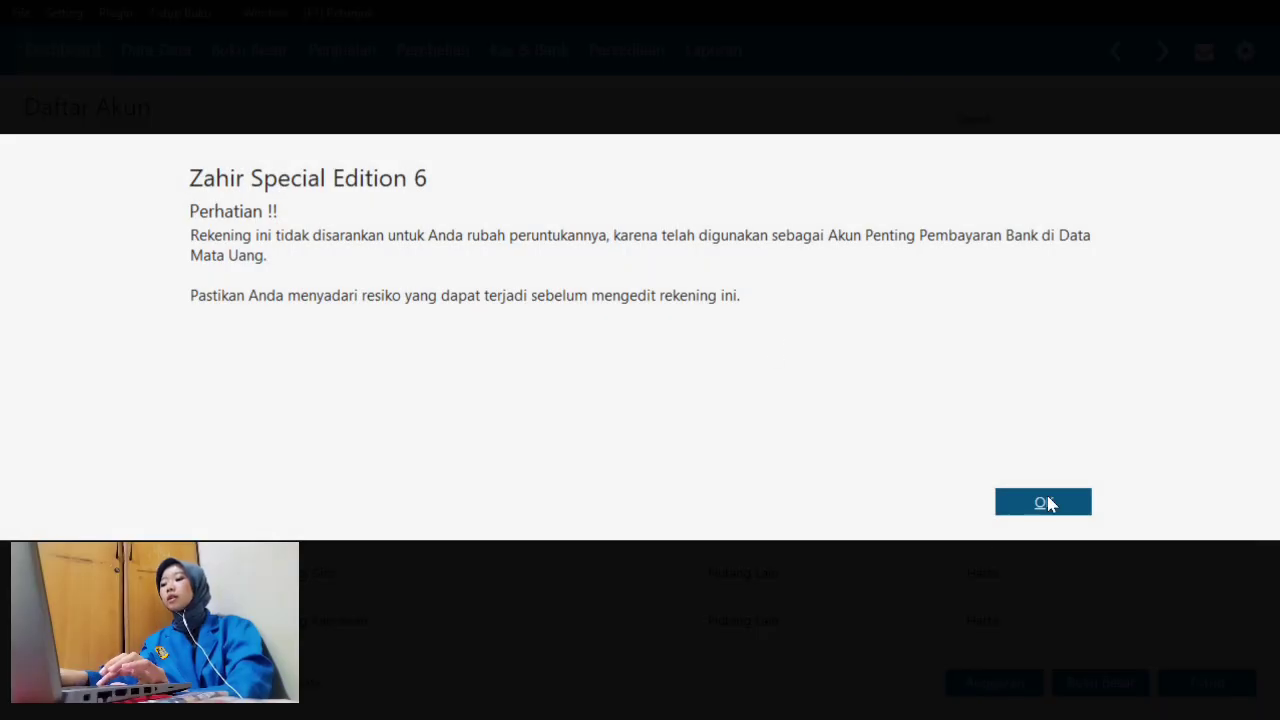
{"action": "left_click", "coordinate": [1046, 503]}
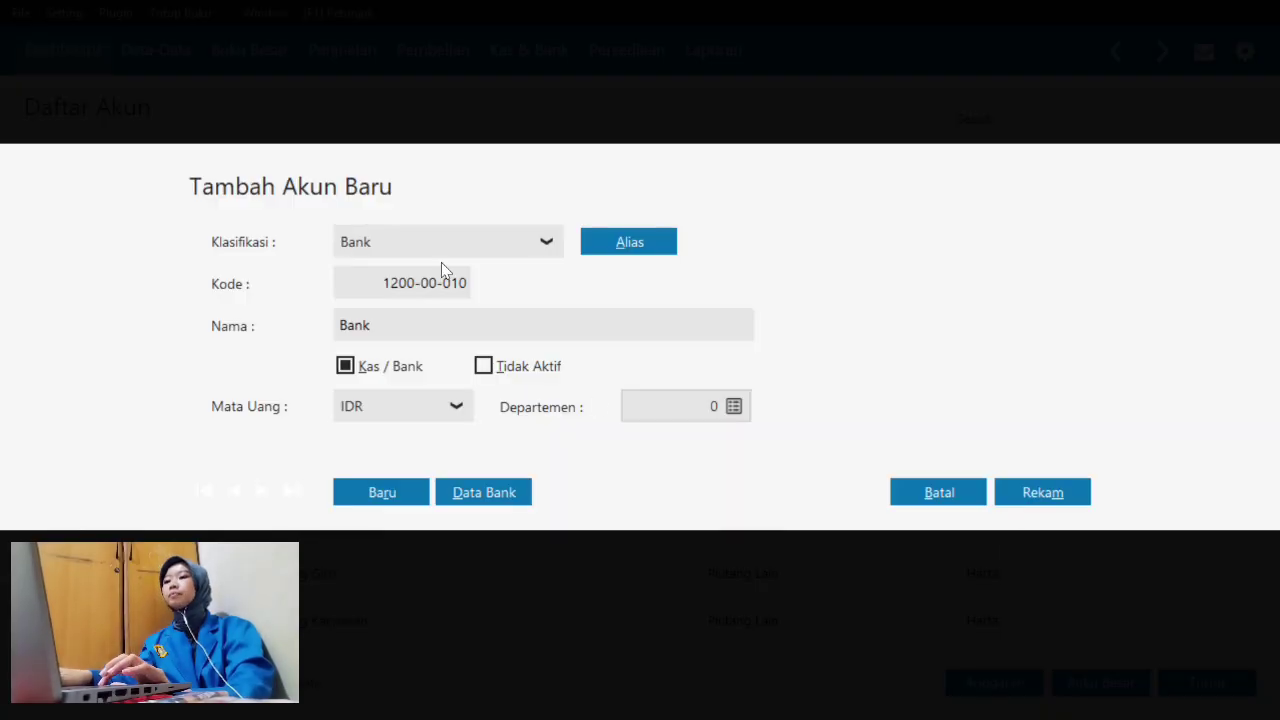
- Change the account name from Bank to Bank BCA and save it
{"action": "double_click", "coordinate": [465, 332]}
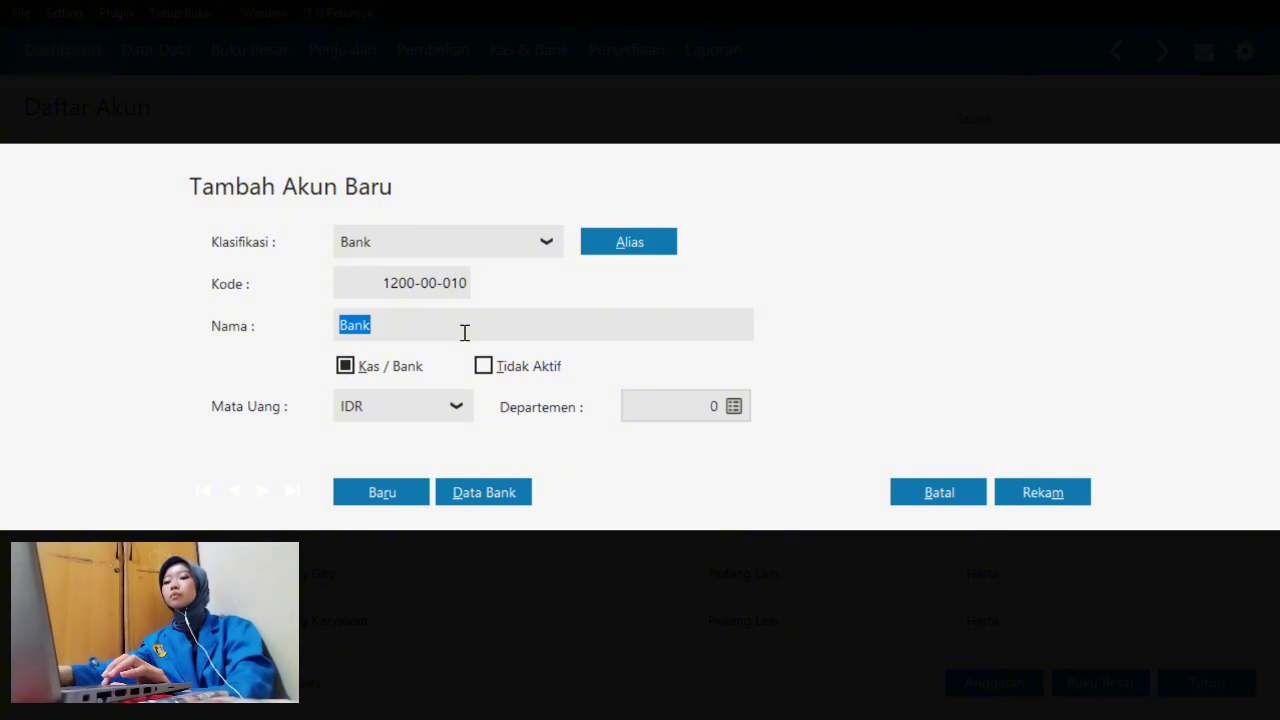
{"action": "left_click", "coordinate": [465, 333]}
{"action": "type", "text": "B"}
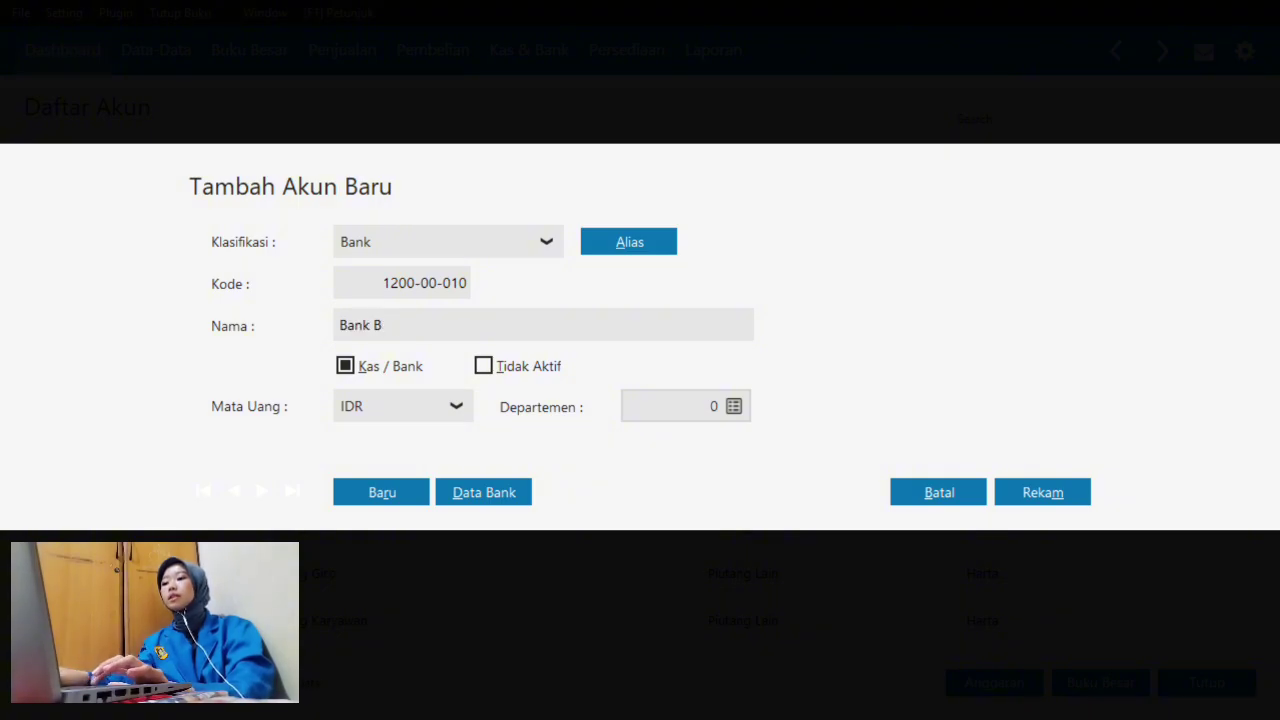
{"action": "type", "text": "CA"}
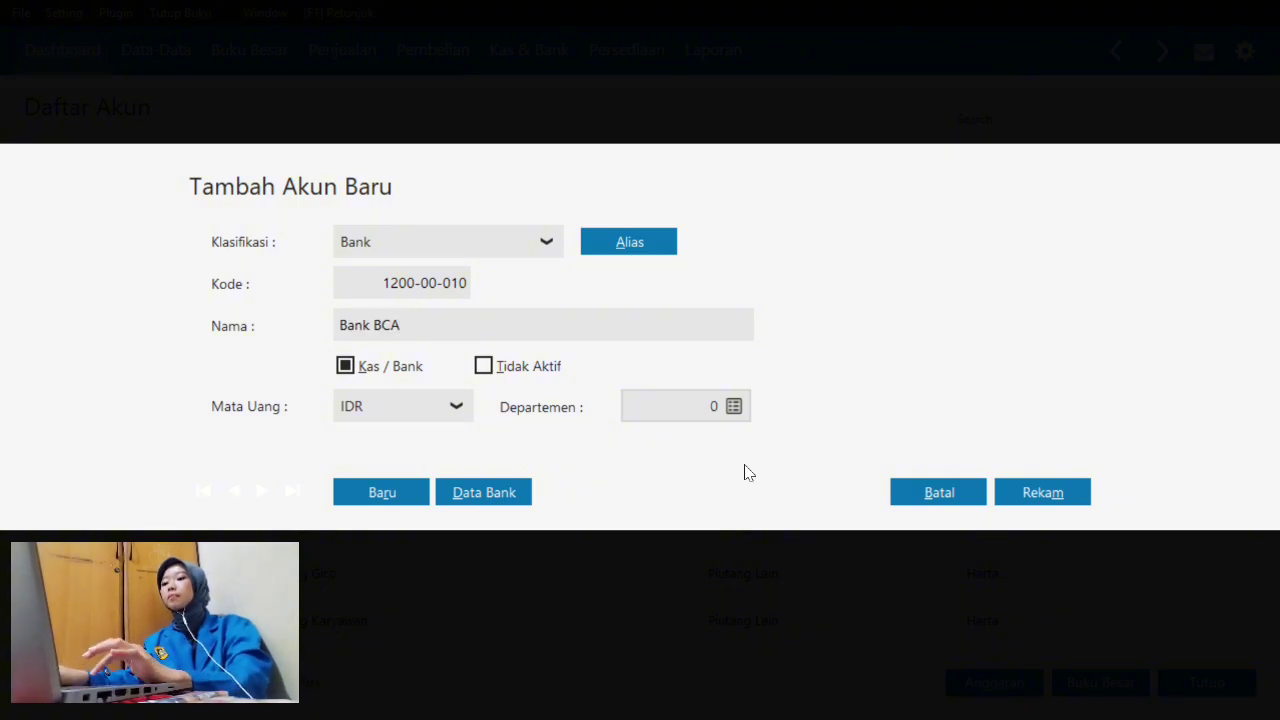
{"action": "left_click", "coordinate": [1037, 487]}
{"action": "scroll", "coordinate": [679, 465], "scroll_direction": "up", "scroll_amount": 2}
{"action": "scroll", "coordinate": [679, 465], "scroll_direction": "down", "scroll_amount": 15}
{"action": "scroll", "coordinate": [679, 465], "scroll_direction": "up", "scroll_amount": 15}
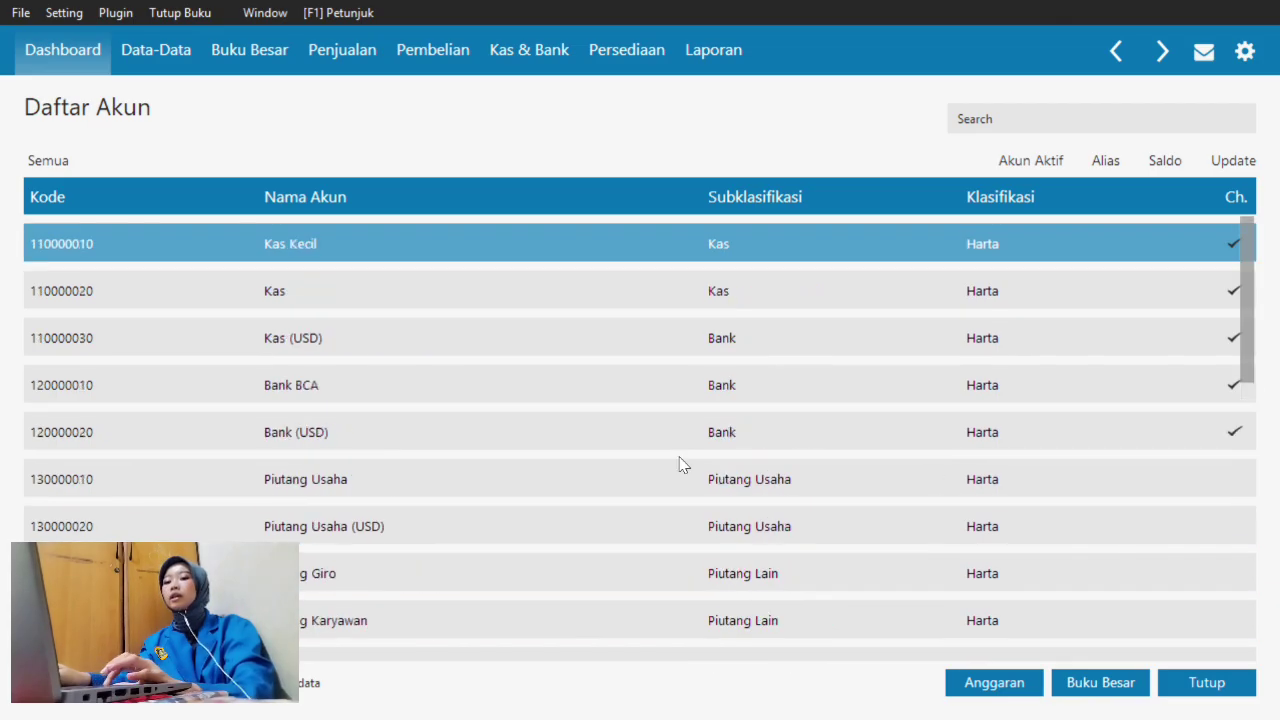
- Open Piutang Usaha (130000010), change its Nama to Piutang Dagang, and save with Rekam
{"action": "left_click", "coordinate": [414, 488]}
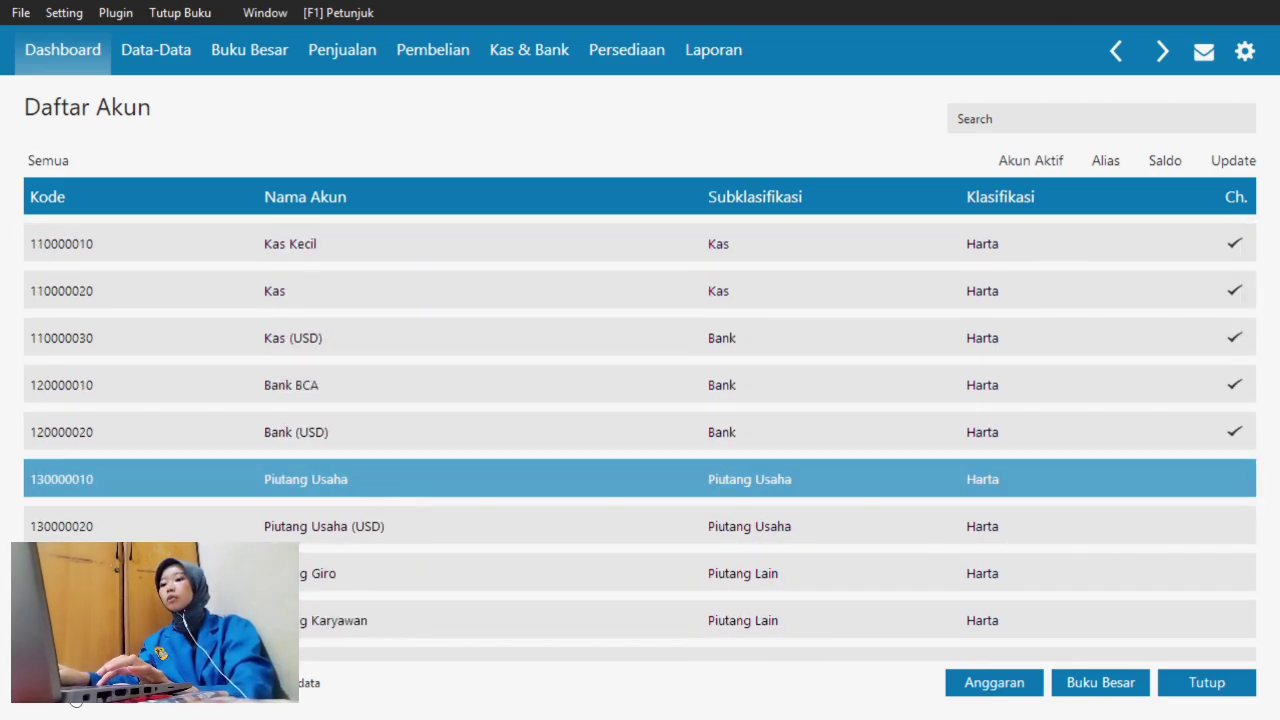
{"action": "left_click", "coordinate": [76, 690]}
{"action": "left_click", "coordinate": [1080, 500]}
{"action": "left_click", "coordinate": [1036, 484]}
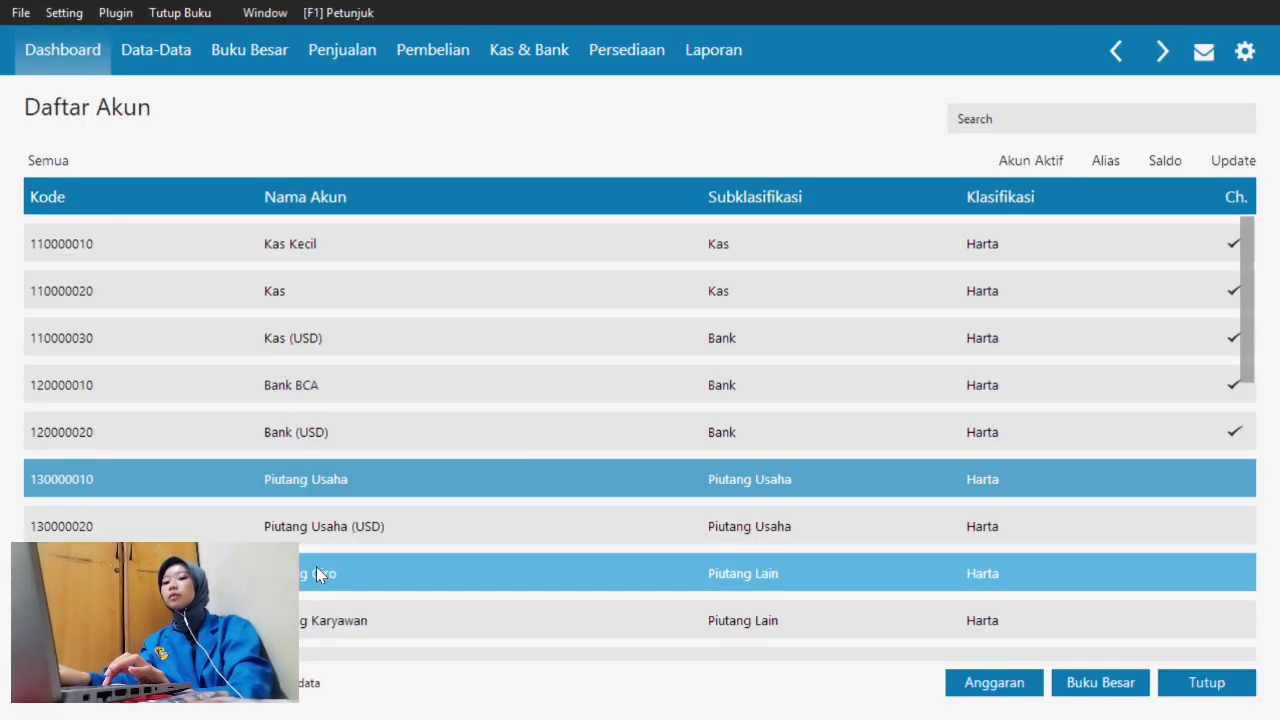
{"action": "left_click", "coordinate": [76, 688]}
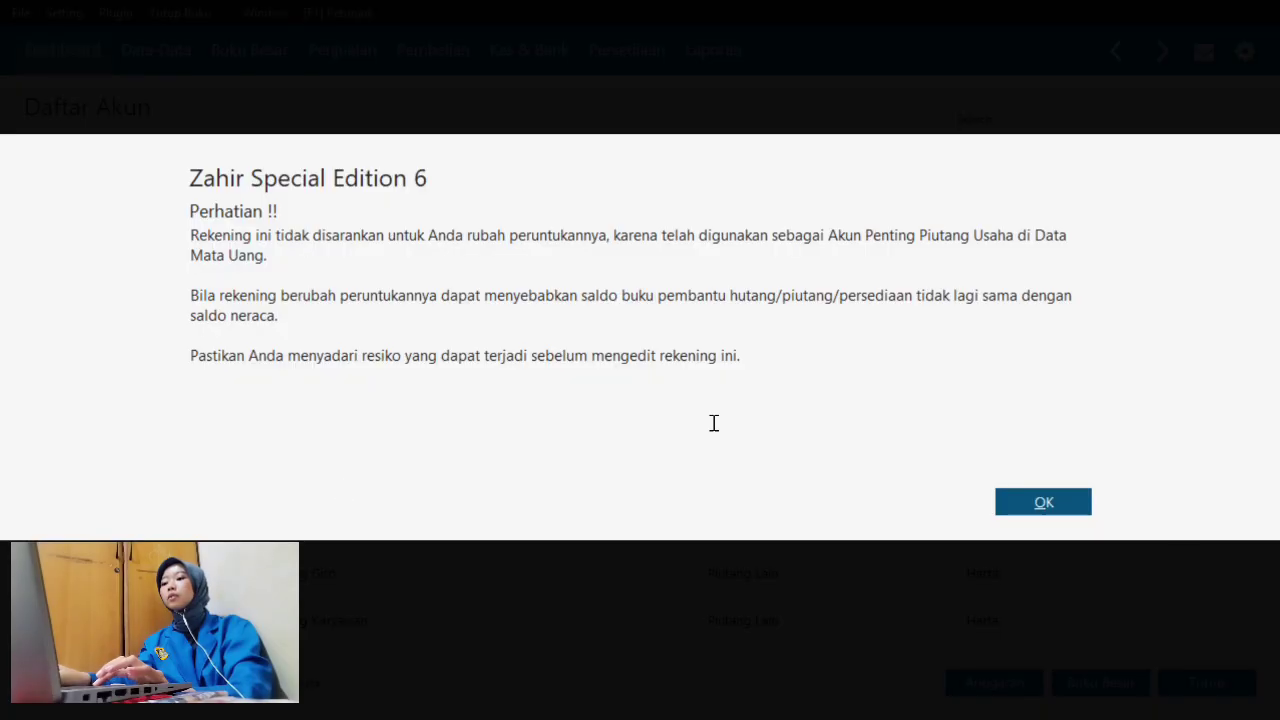
{"action": "left_click", "coordinate": [1043, 503]}
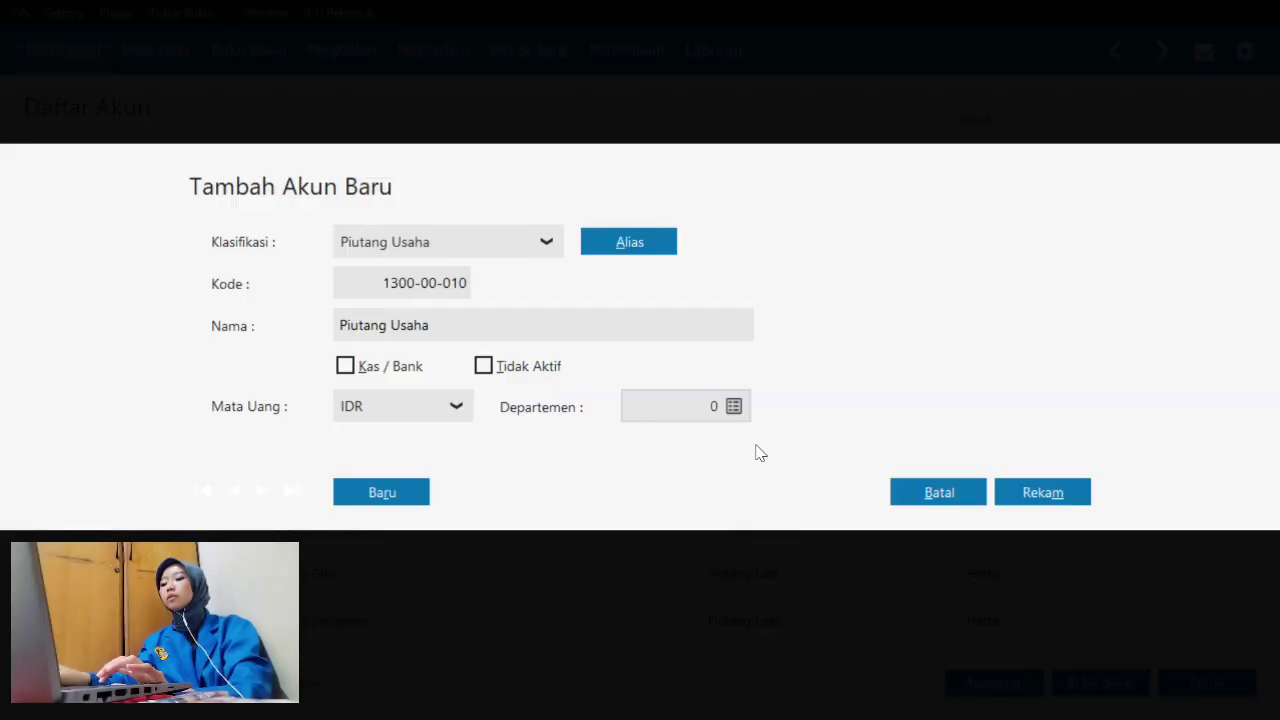
{"action": "left_click", "coordinate": [555, 334]}
{"action": "left_click", "coordinate": [555, 334]}
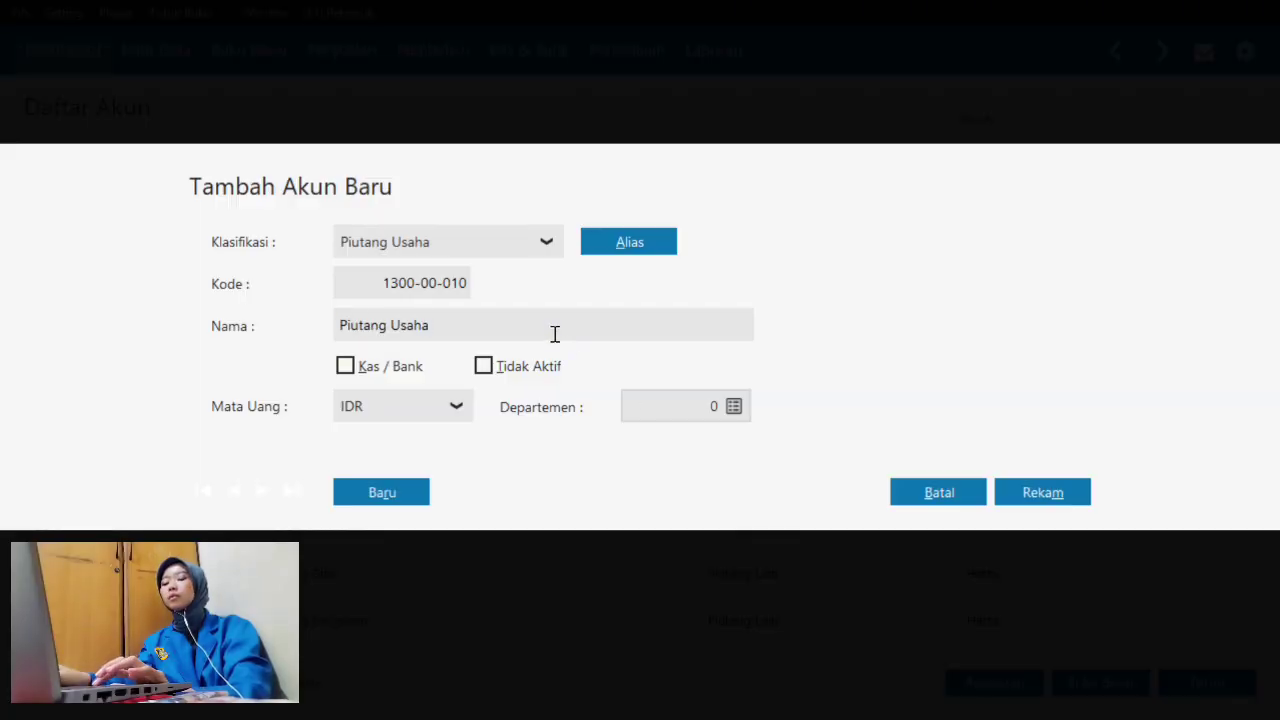
{"action": "key", "text": "BackSpace"}
{"action": "key", "text": "BackSpace"}
{"action": "key", "text": "BackSpace"}
{"action": "key", "text": "BackSpace"}
{"action": "key", "text": "BackSpace"}
{"action": "type", "text": "Dagang"}
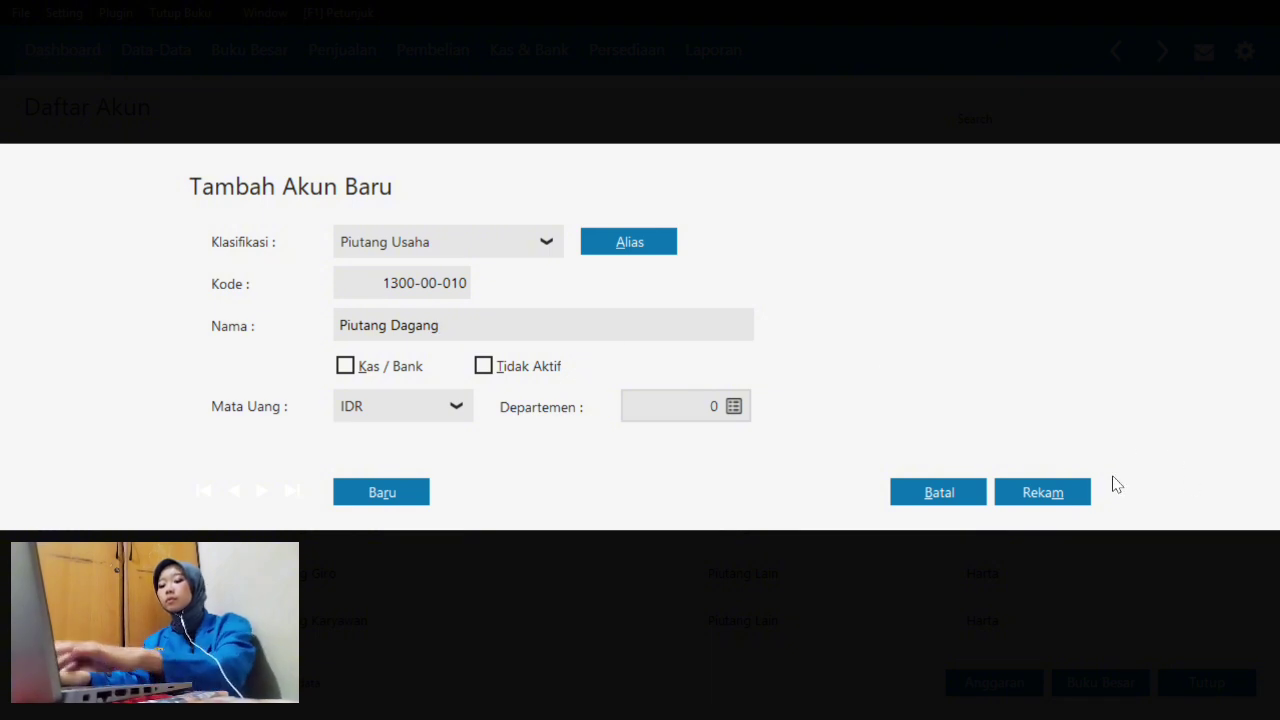
{"action": "left_click", "coordinate": [1077, 498]}
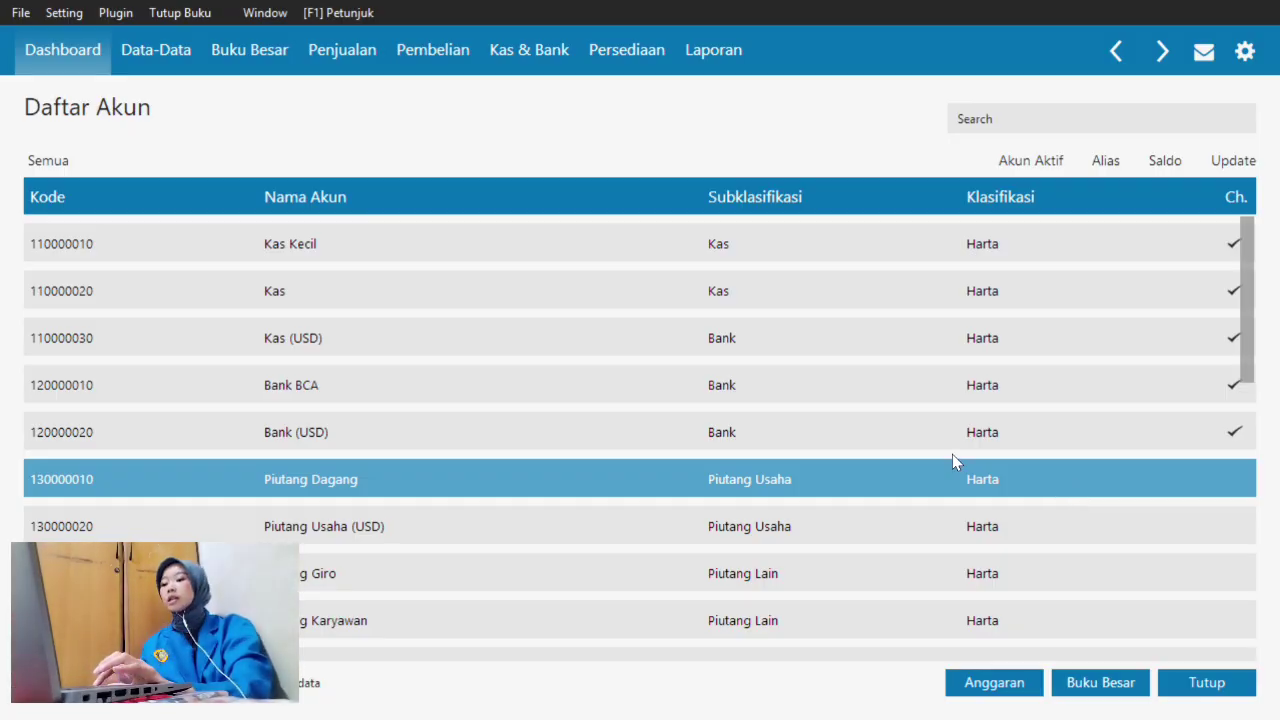
- Locate Bangunan (1700-00-020) among fixed assets and rename it Gedung Produksi
{"action": "scroll", "coordinate": [836, 457], "scroll_direction": "down", "scroll_amount": 1}
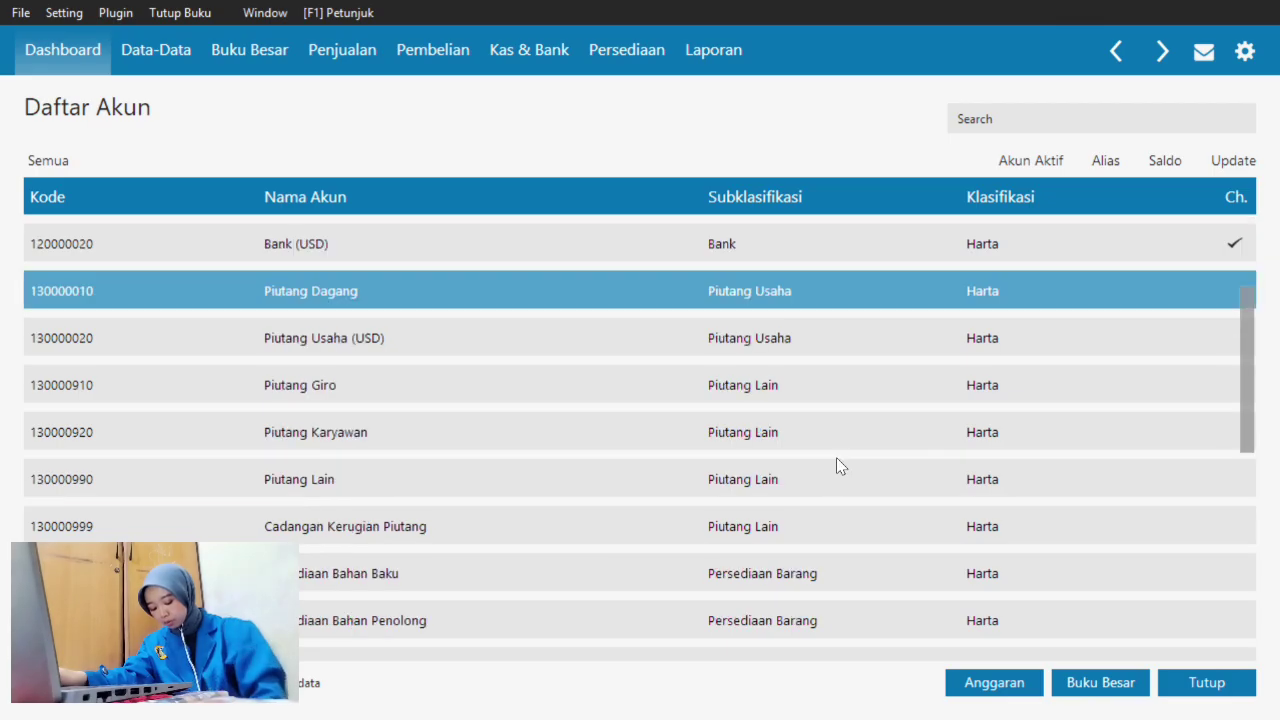
{"action": "key", "text": "Down"}
{"action": "key", "text": "Down"}
{"action": "key", "text": "Down"}
{"action": "key", "text": "Down"}
{"action": "key", "text": "Down"}
{"action": "key", "text": "Down"}
{"action": "key", "text": "Down"}
{"action": "key", "text": "Down"}
{"action": "key", "text": "Down"}
{"action": "key", "text": "Down"}
{"action": "key", "text": "Down"}
{"action": "key", "text": "Down"}
{"action": "key", "text": "Down"}
{"action": "key", "text": "Down"}
{"action": "key", "text": "Down"}
{"action": "key", "text": "Down"}
{"action": "key", "text": "Down"}
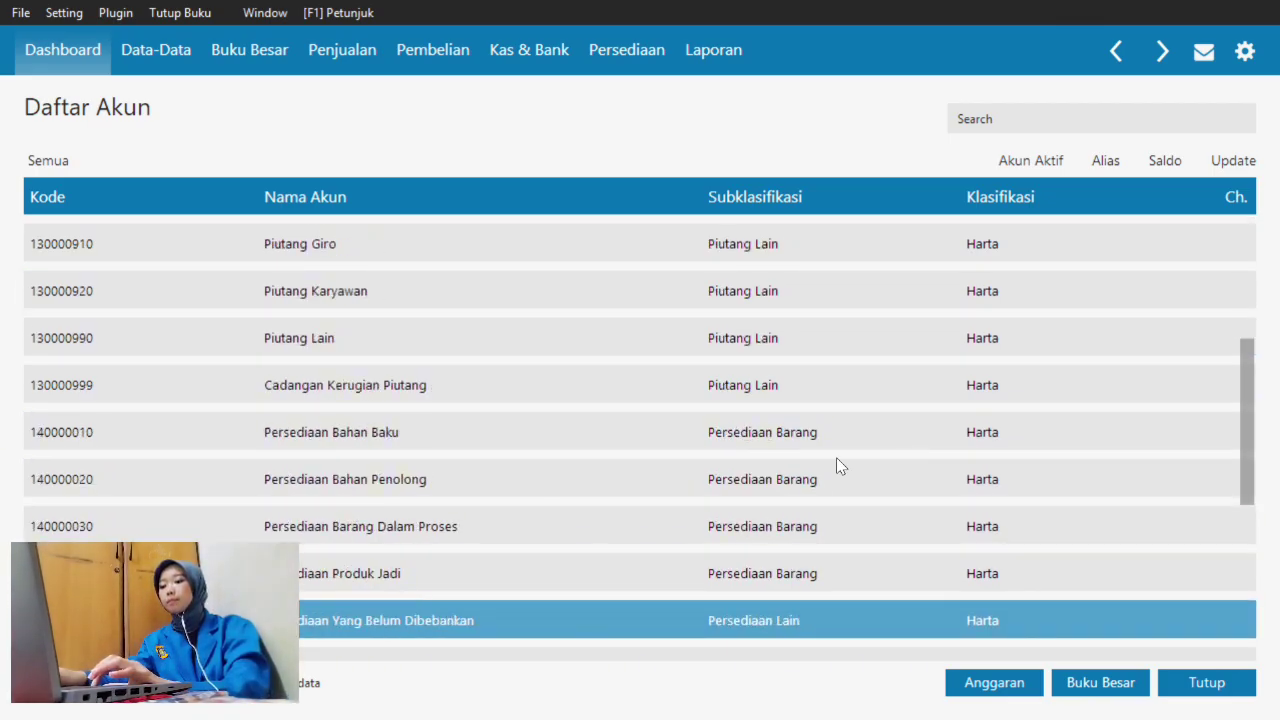
{"action": "key", "text": "Down"}
{"action": "key", "text": "Down"}
{"action": "key", "text": "Down"}
{"action": "key", "text": "Down"}
{"action": "key", "text": "Down"}
{"action": "key", "text": "Down"}
{"action": "key", "text": "Down"}
{"action": "key", "text": "Down"}
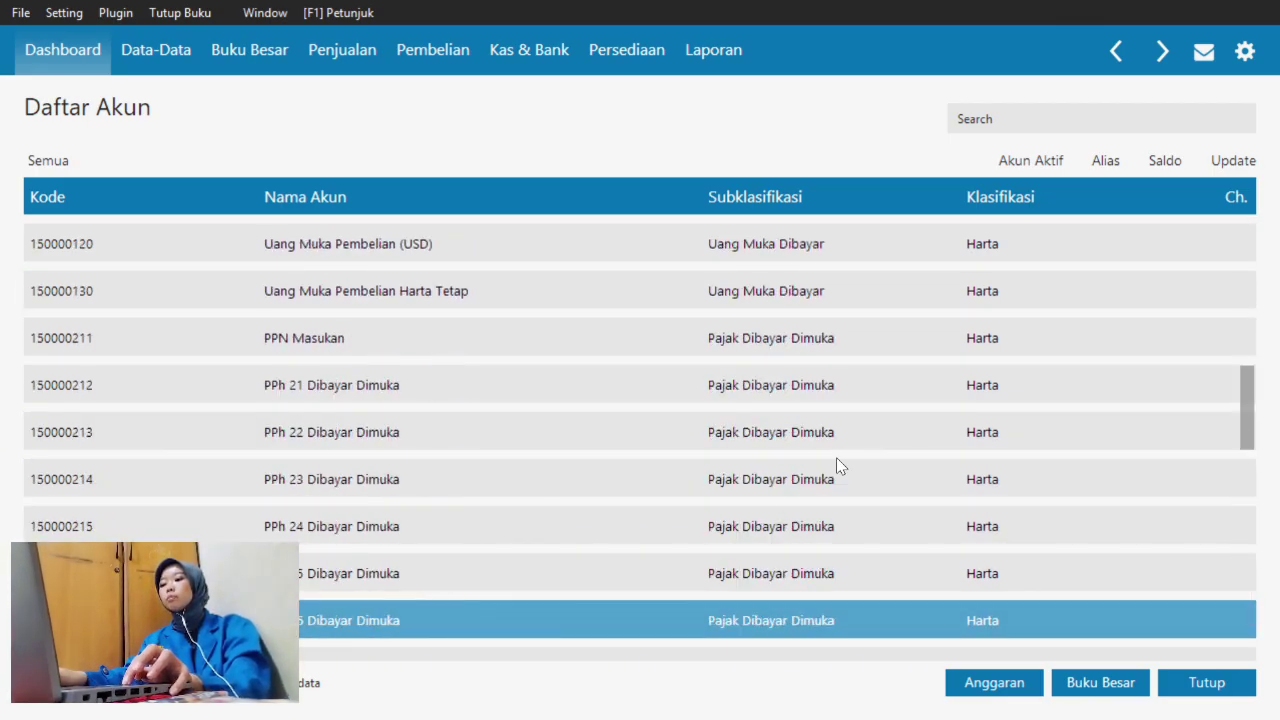
{"action": "key", "text": "Down"}
{"action": "key", "text": "Down"}
{"action": "key", "text": "Down"}
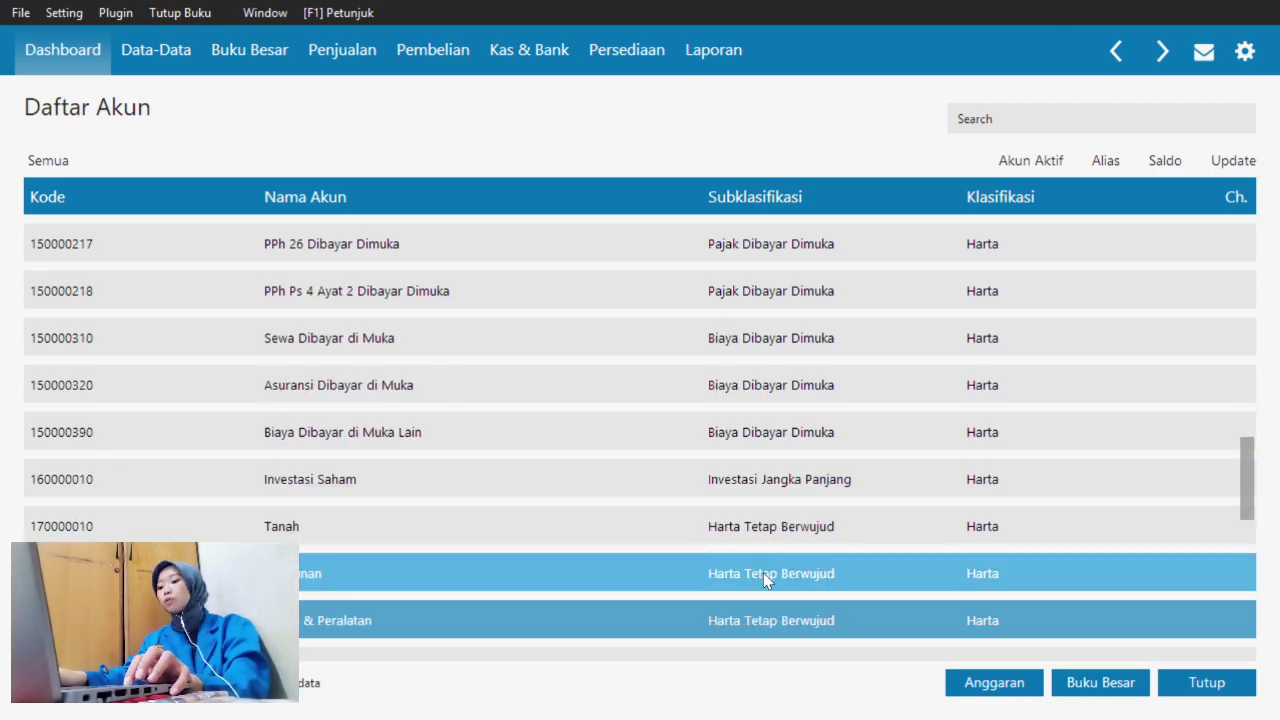
{"action": "left_click", "coordinate": [760, 580]}
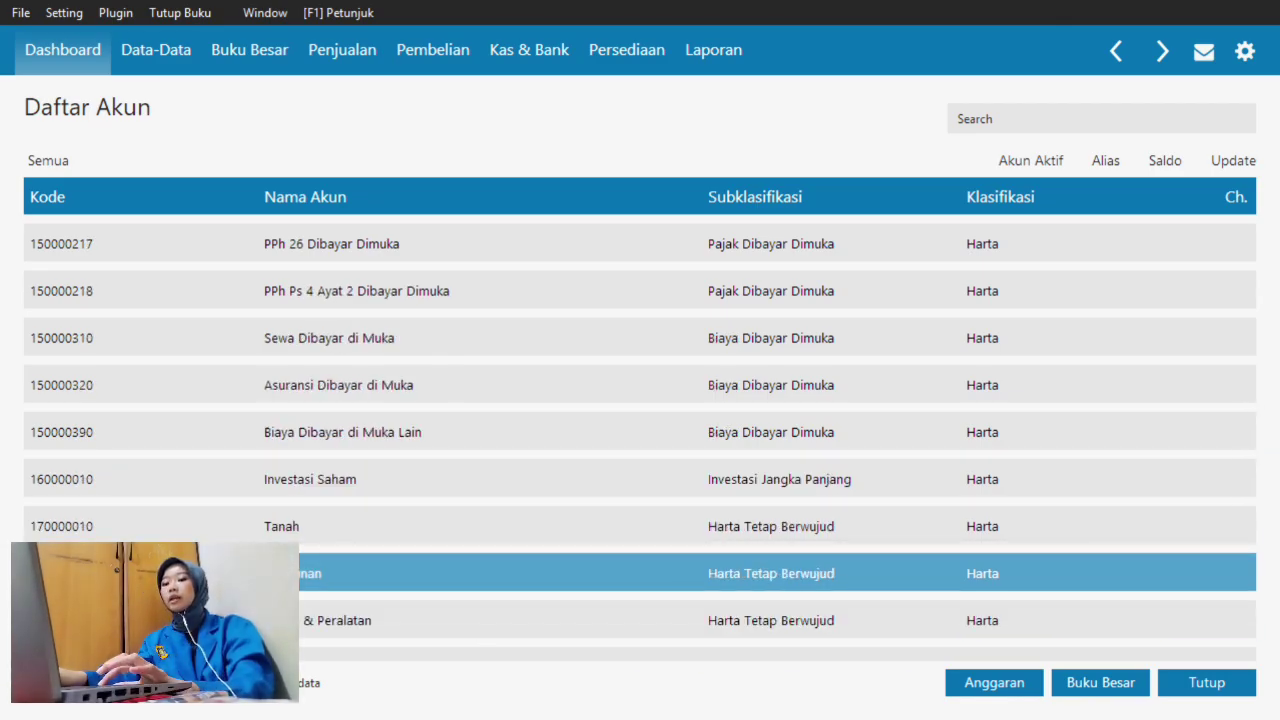
{"action": "key", "text": "Return"}
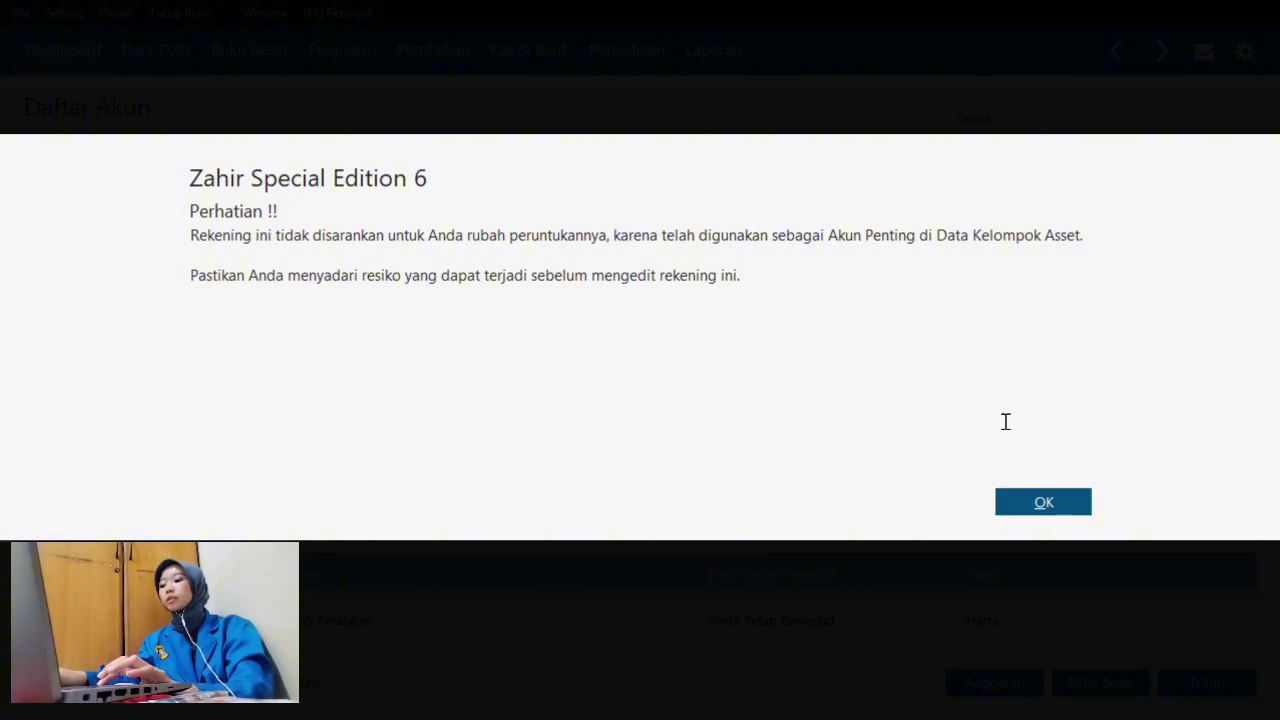
{"action": "left_click", "coordinate": [1056, 507]}
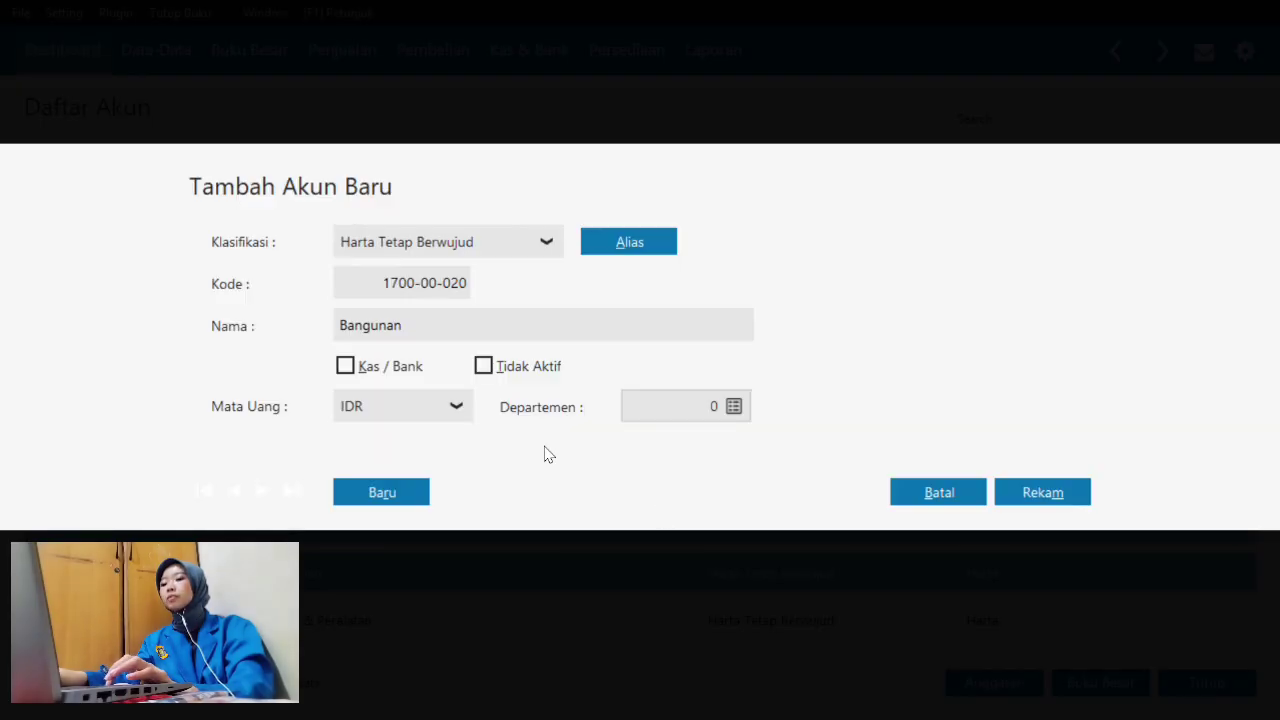
{"action": "double_click", "coordinate": [450, 324]}
{"action": "key", "text": "BackSpace"}
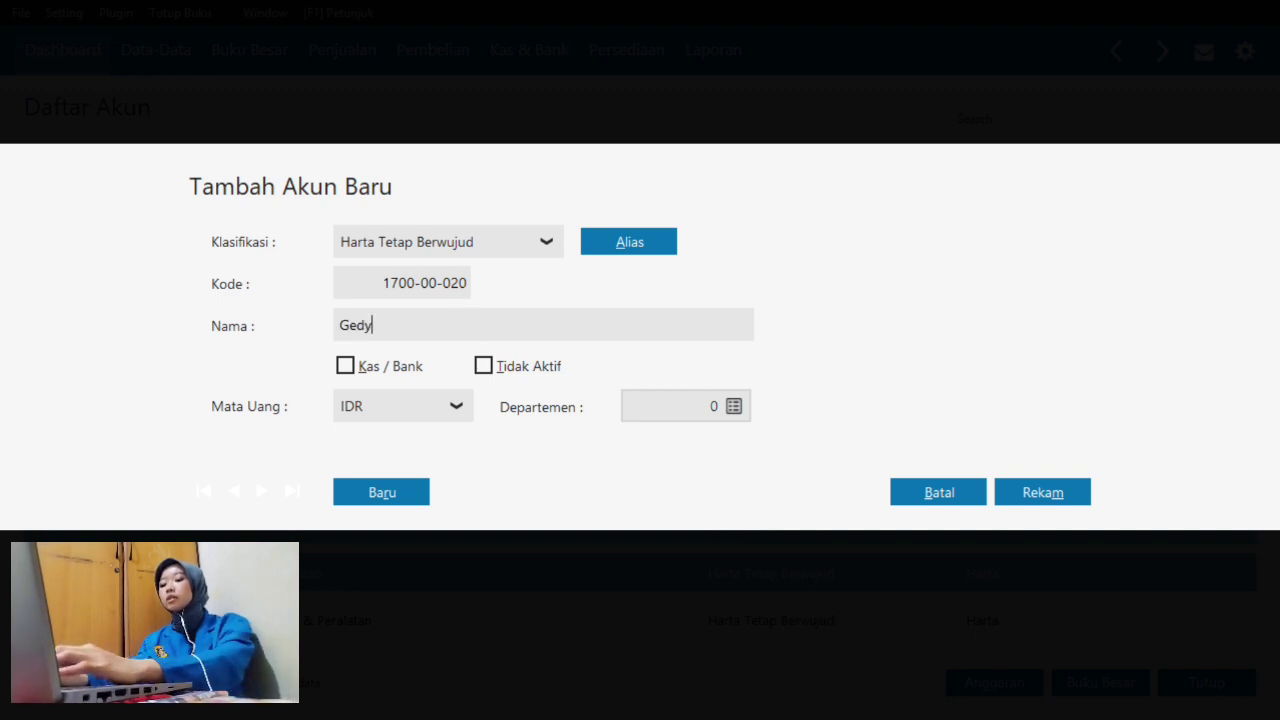
{"action": "type", "text": "Gedung Produksi"}
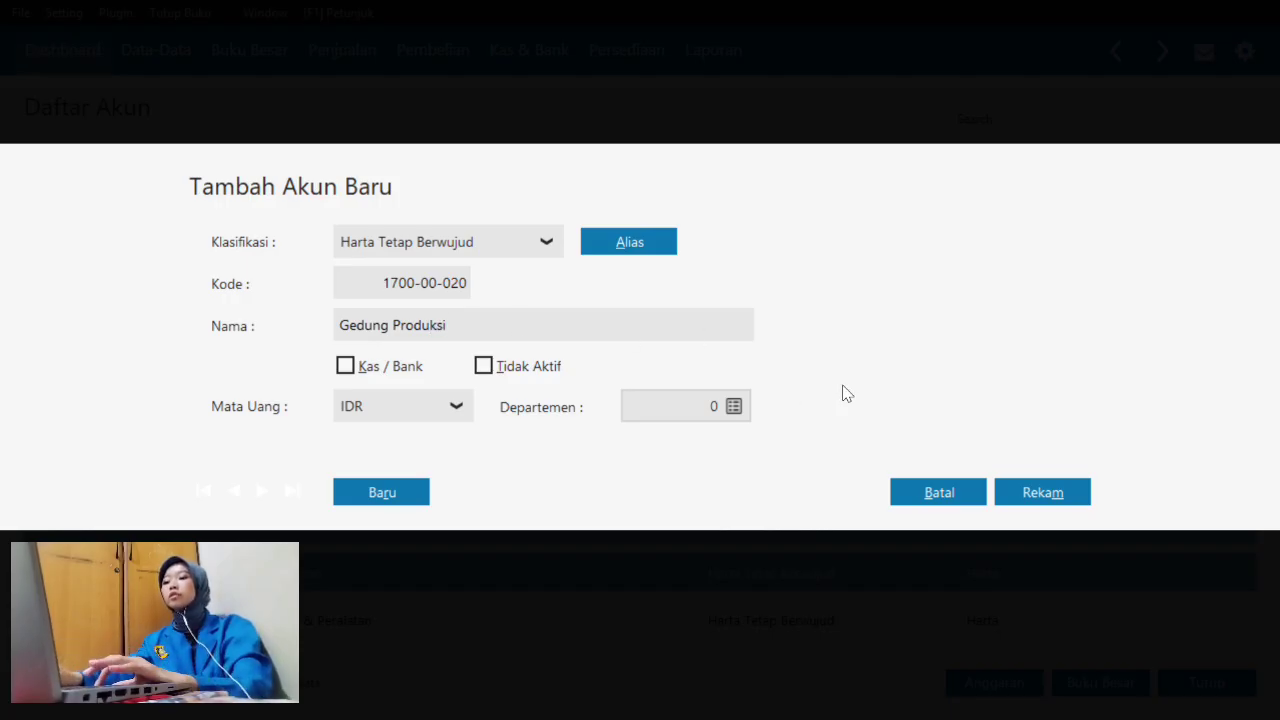
{"action": "left_click", "coordinate": [1022, 494]}
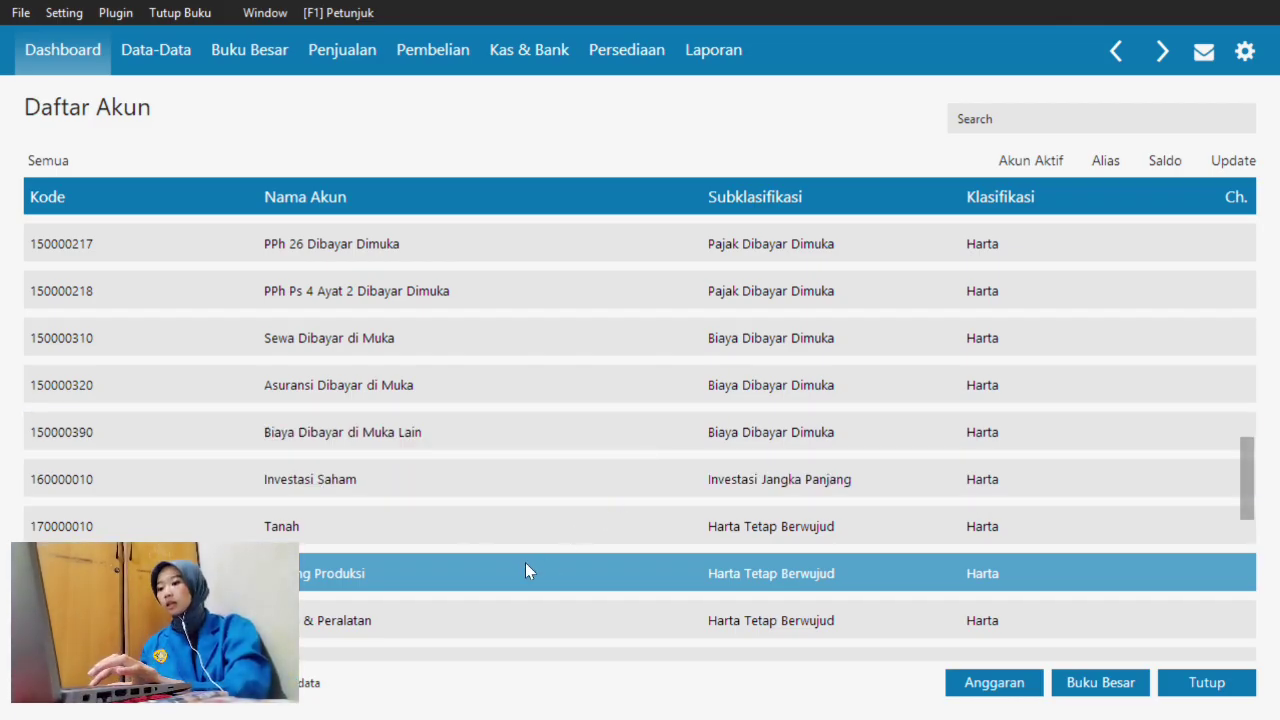
- Replace 'Bangunan' with 'Gedung Produksi' in account 170000120's name and save
{"action": "key", "text": "Down"}
{"action": "key", "text": "Down"}
{"action": "key", "text": "Down"}
{"action": "key", "text": "Down"}
{"action": "key", "text": "Down"}
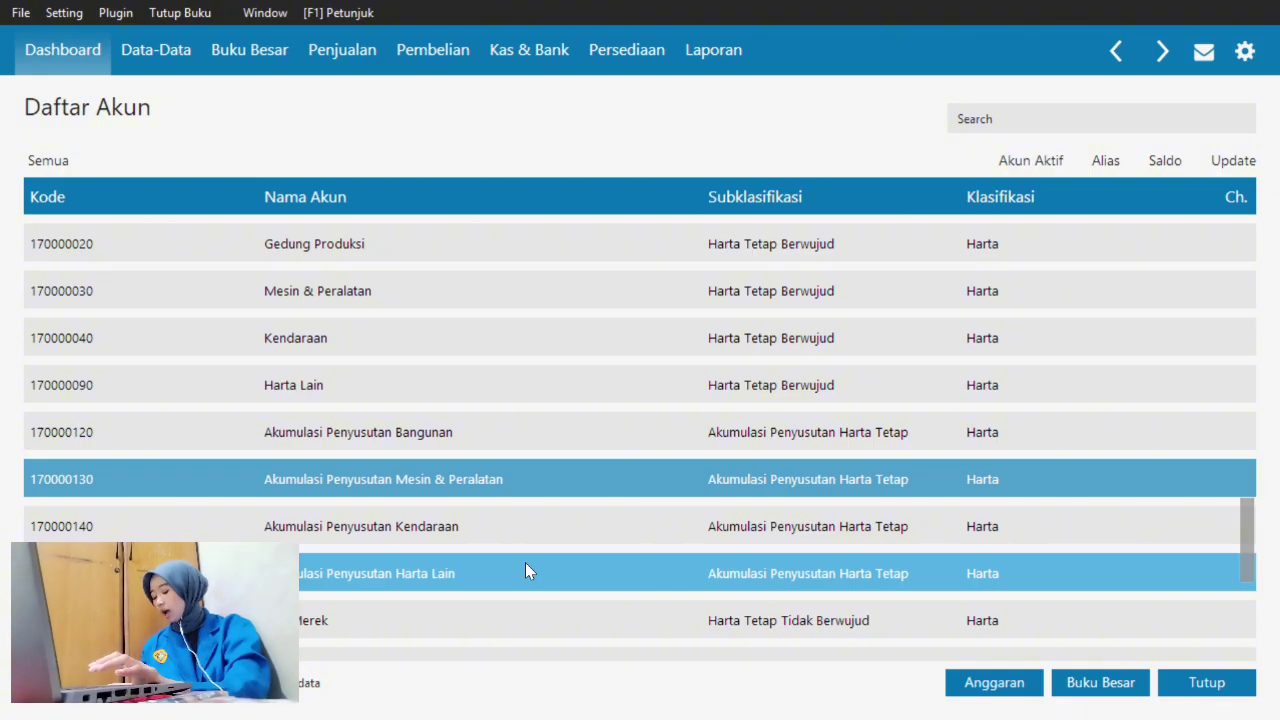
{"action": "left_click", "coordinate": [505, 440]}
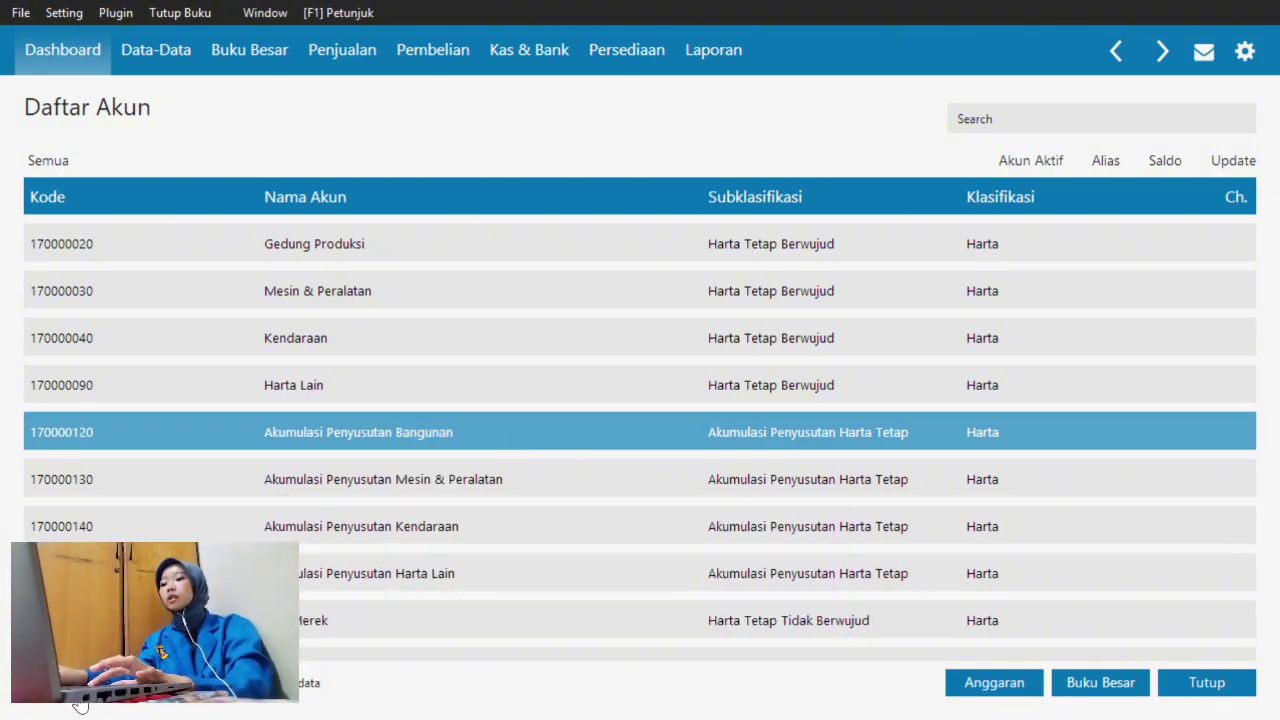
{"action": "key", "text": "Return"}
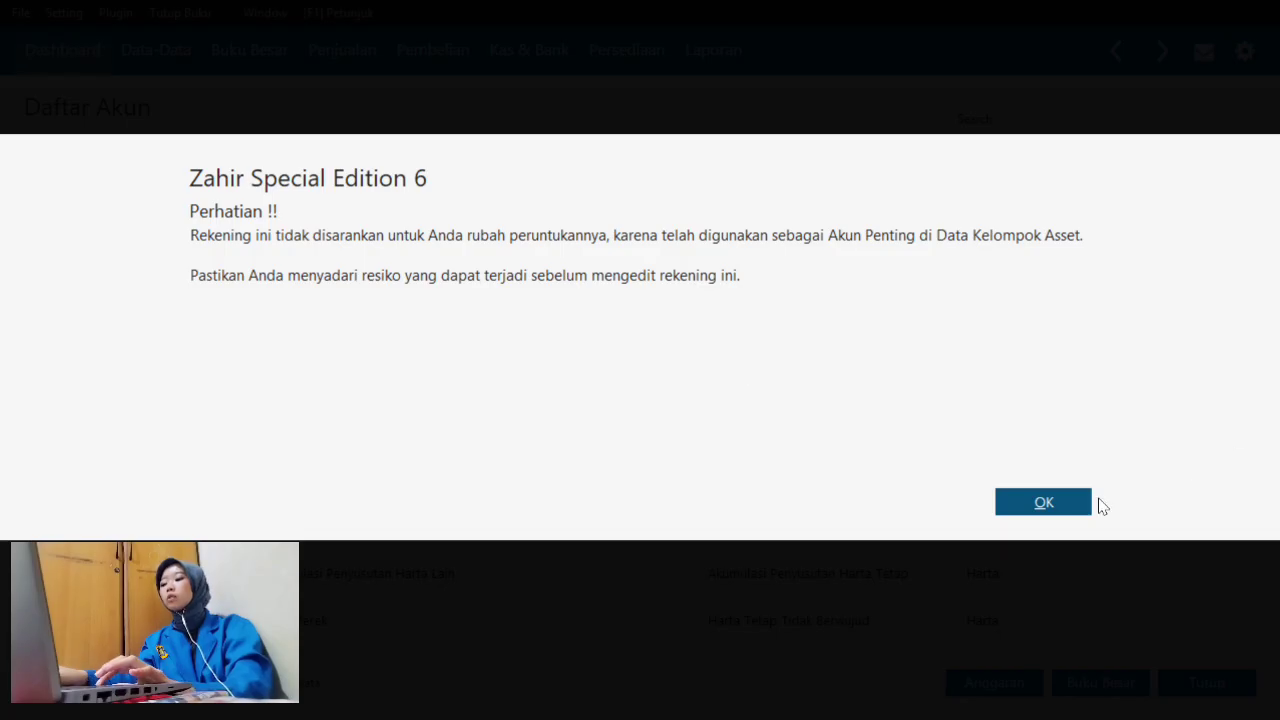
{"action": "left_click", "coordinate": [1043, 503]}
{"action": "left_click", "coordinate": [548, 325]}
{"action": "left_click", "coordinate": [548, 325]}
{"action": "key", "text": "BackSpace"}
{"action": "key", "text": "BackSpace"}
{"action": "key", "text": "BackSpace"}
{"action": "key", "text": "BackSpace"}
{"action": "key", "text": "BackSpace"}
{"action": "type", "text": "G"}
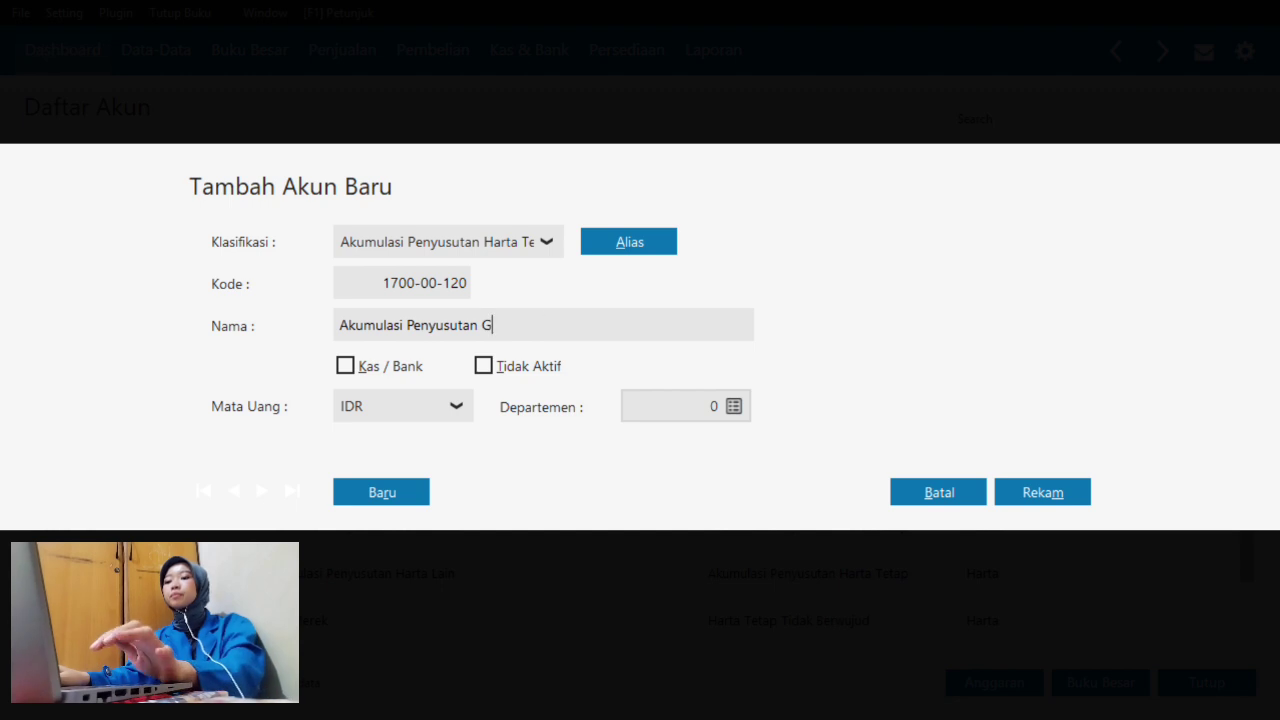
{"action": "type", "text": "edung Pr"}
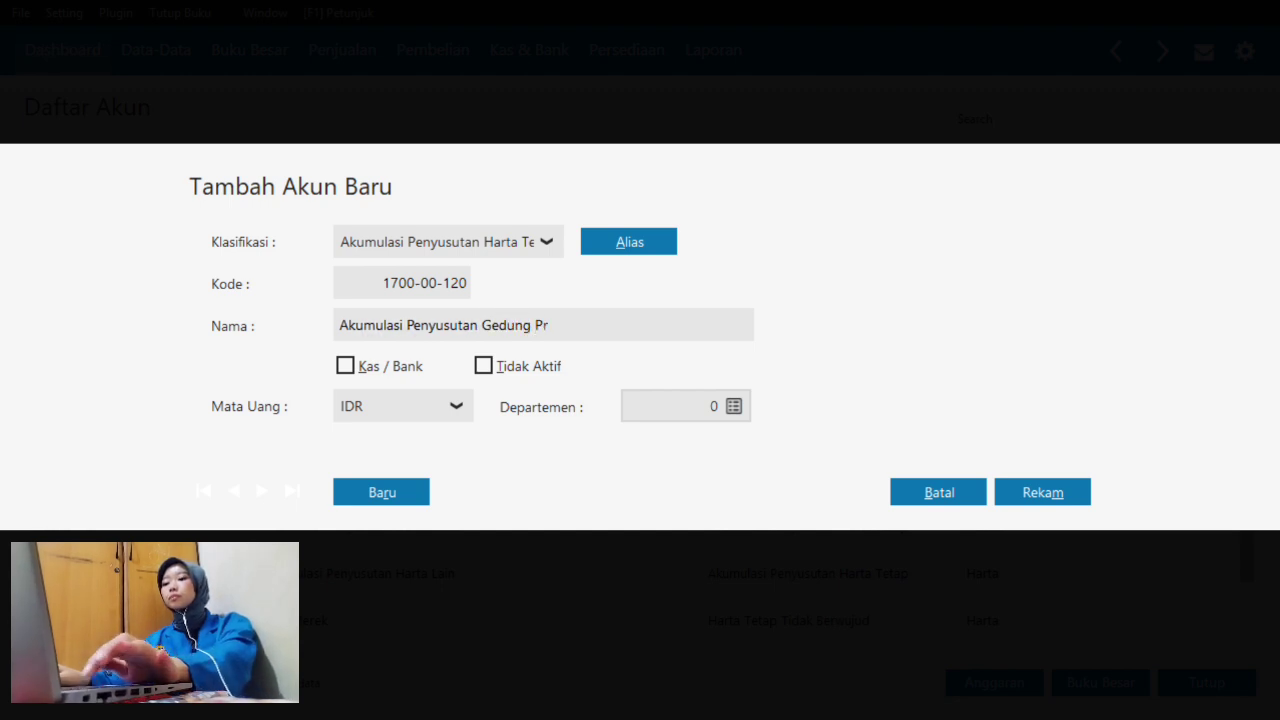
{"action": "type", "text": "oduksi"}
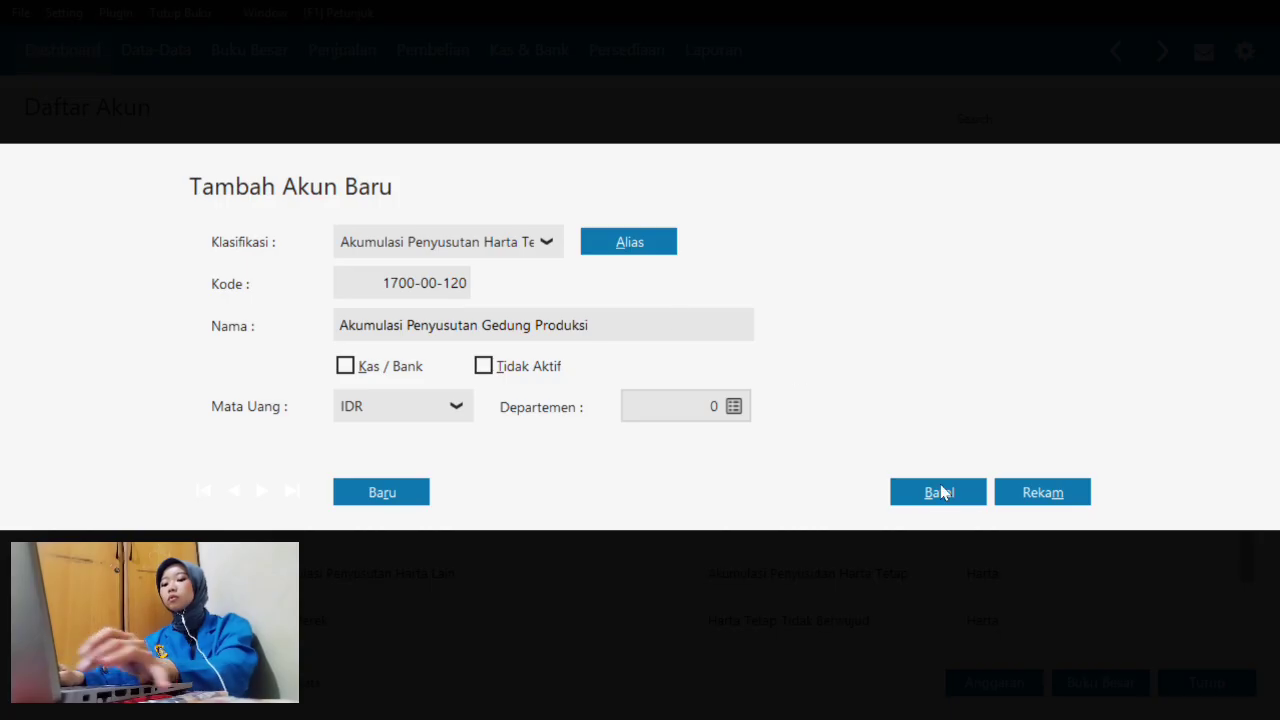
{"action": "left_click", "coordinate": [1066, 499]}
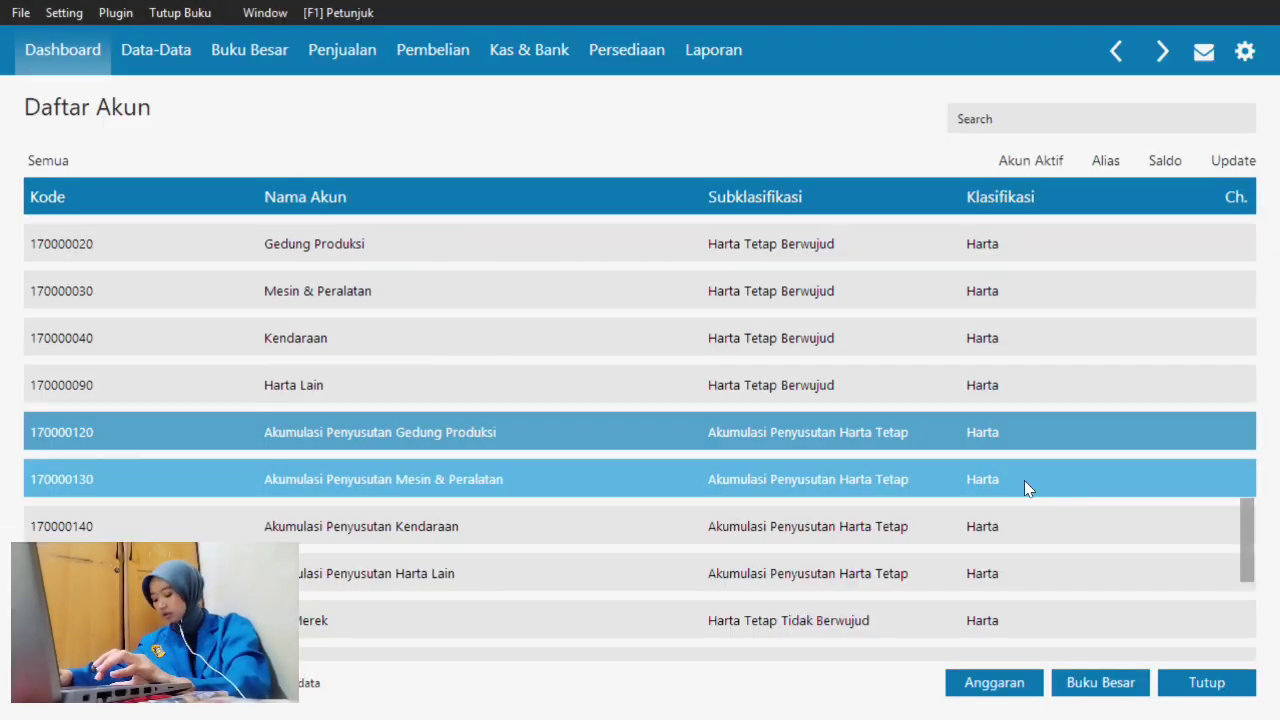
- Open Utang Usaha (2100-00-010), change its Nama to Utang Dagang, and save with Rekam
{"action": "scroll", "coordinate": [809, 425], "scroll_direction": "down", "scroll_amount": 2}
{"action": "key", "text": "Down"}
{"action": "key", "text": "Down"}
{"action": "key", "text": "Down"}
{"action": "key", "text": "Down"}
{"action": "key", "text": "Down"}
{"action": "key", "text": "Down"}
{"action": "key", "text": "Down"}
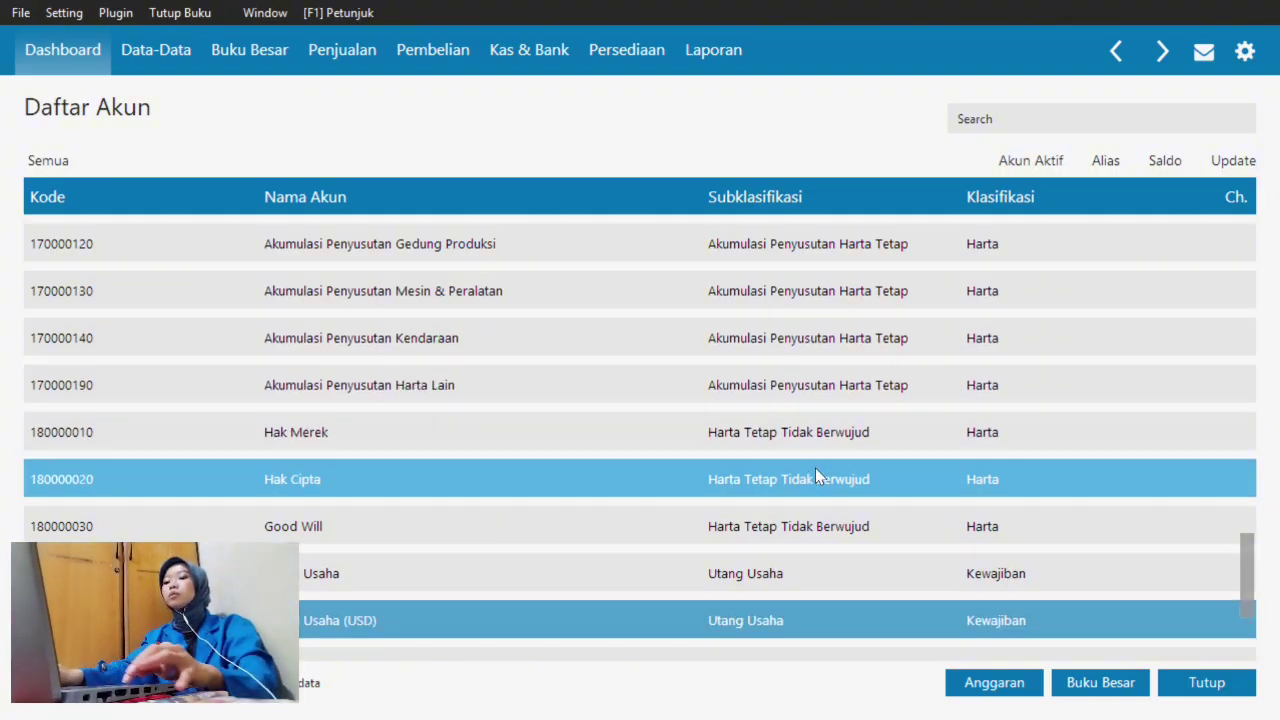
{"action": "left_click", "coordinate": [806, 567]}
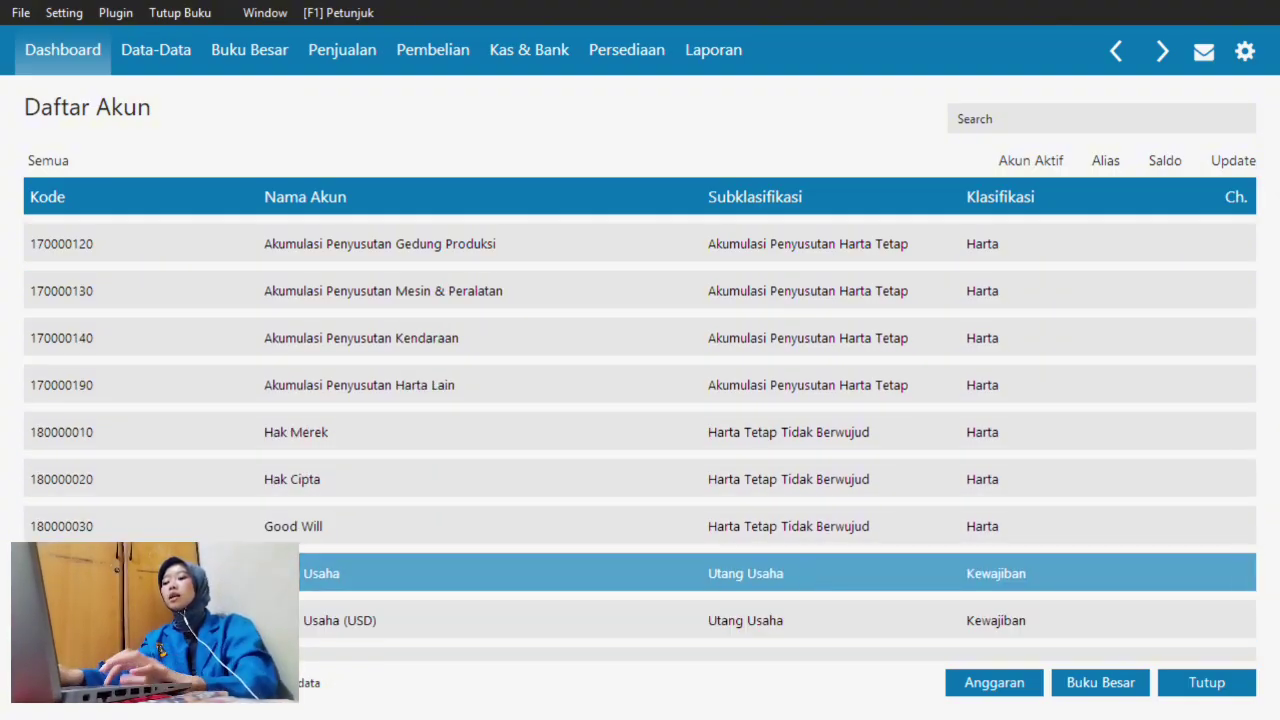
{"action": "key", "text": "Return"}
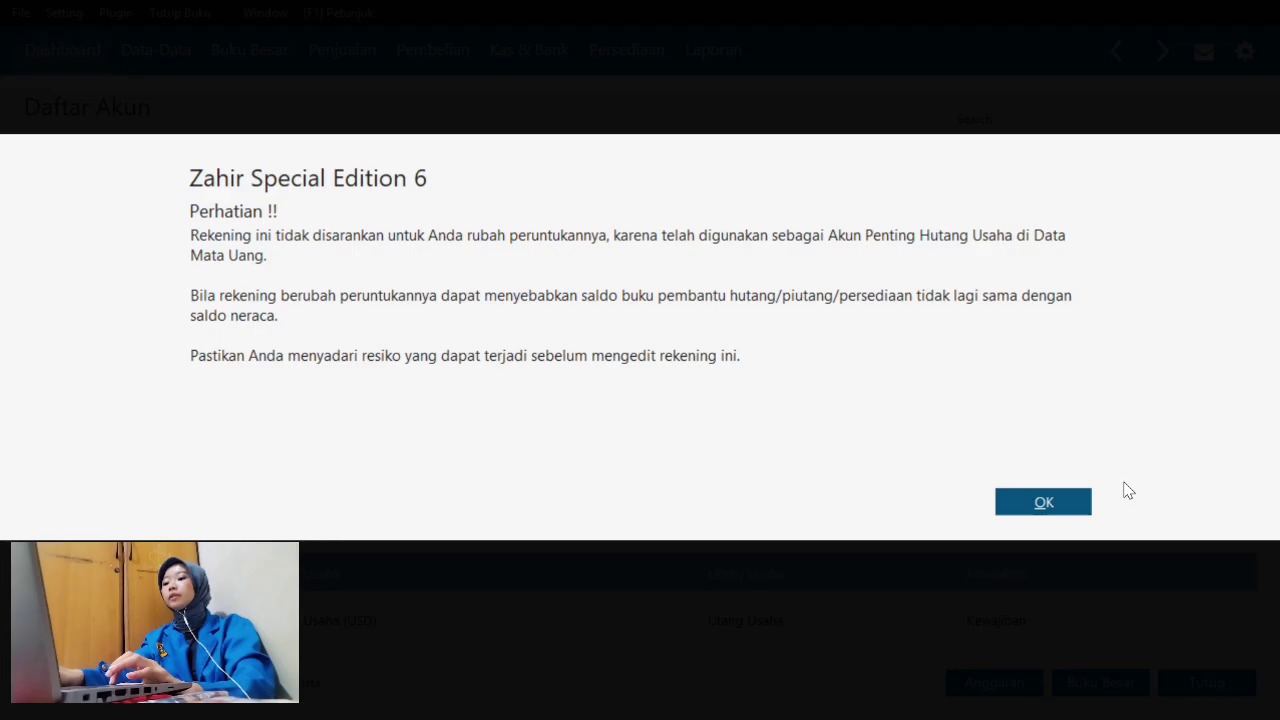
{"action": "left_click", "coordinate": [1062, 502]}
{"action": "left_click", "coordinate": [422, 320]}
{"action": "left_click", "coordinate": [422, 320]}
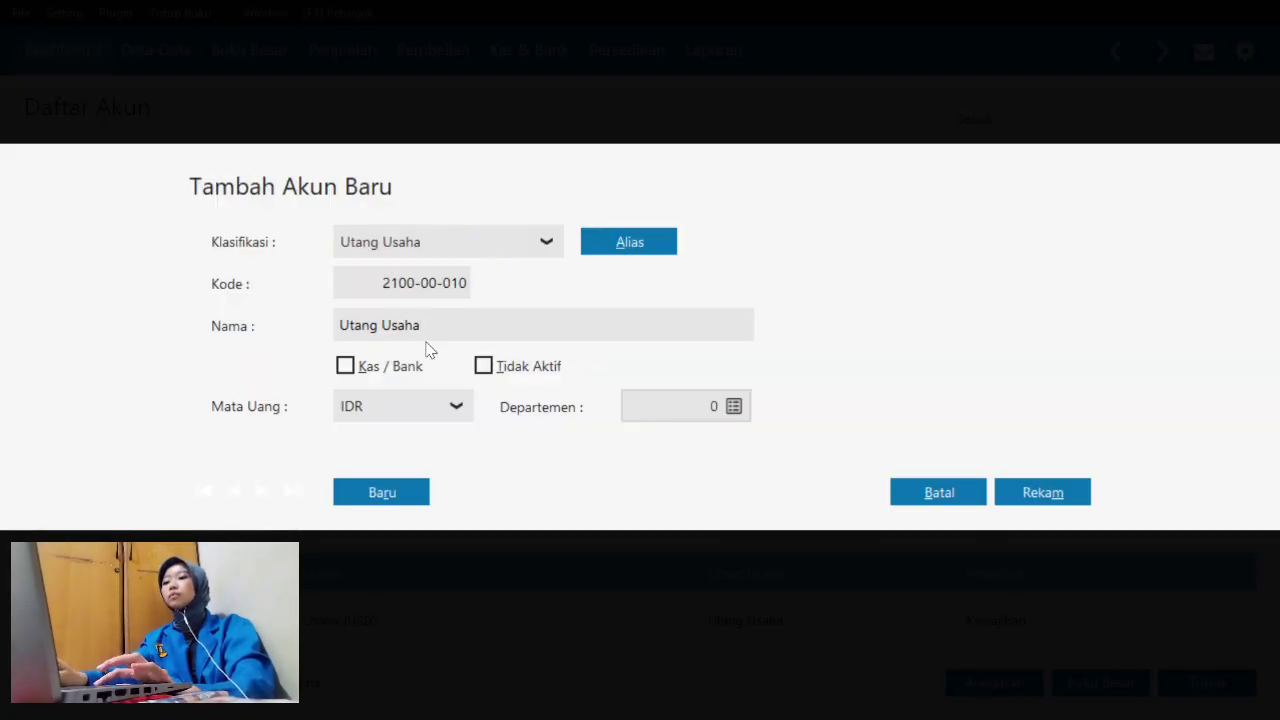
{"action": "key", "text": "BackSpace"}
{"action": "key", "text": "BackSpace"}
{"action": "key", "text": "BackSpace"}
{"action": "type", "text": "Dagang"}
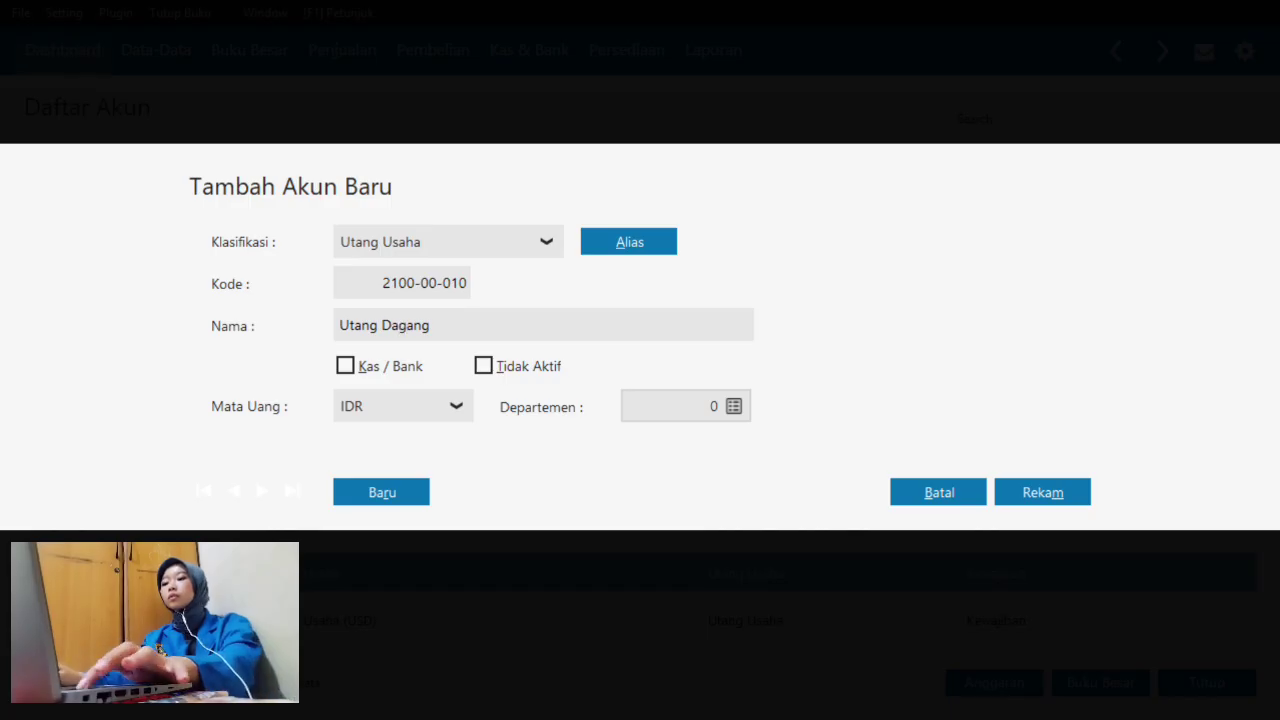
{"action": "left_click", "coordinate": [1082, 498]}
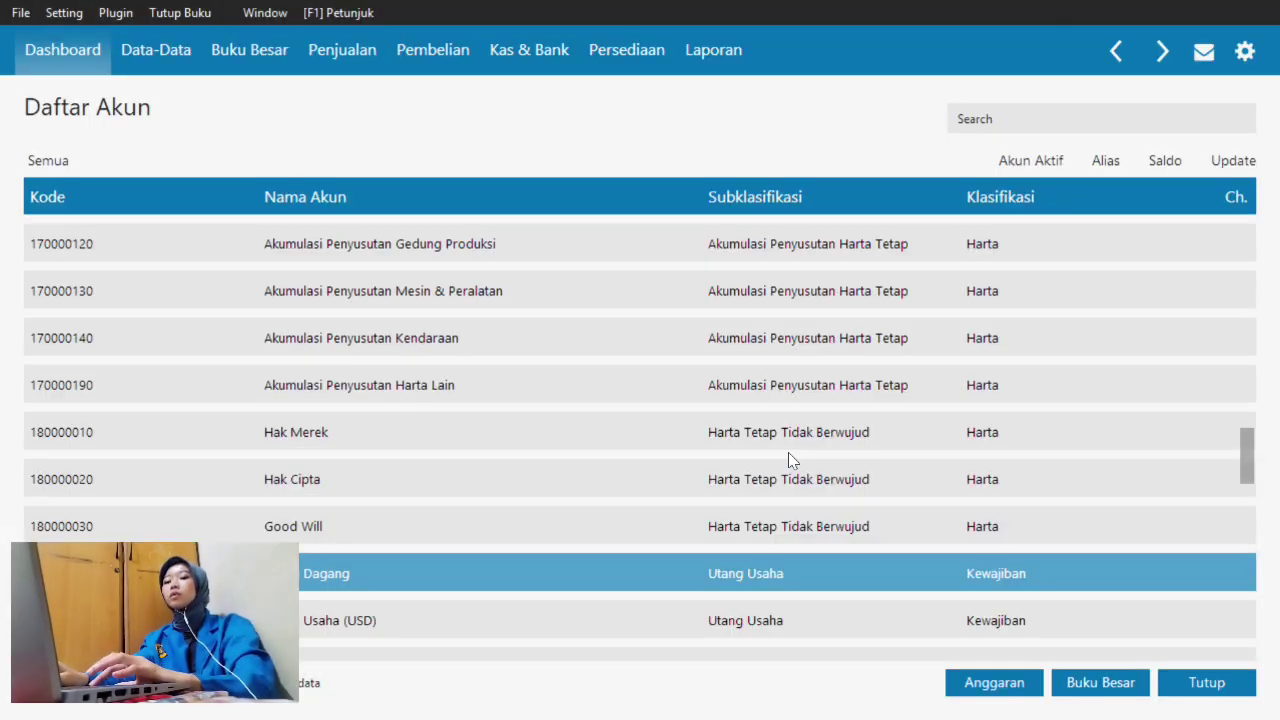
- Select Beban Penyusutan Bangunan in the Daftar Akun list and open it for editing
{"action": "key", "text": "Down"}
{"action": "key", "text": "Down"}
{"action": "key", "text": "Down"}
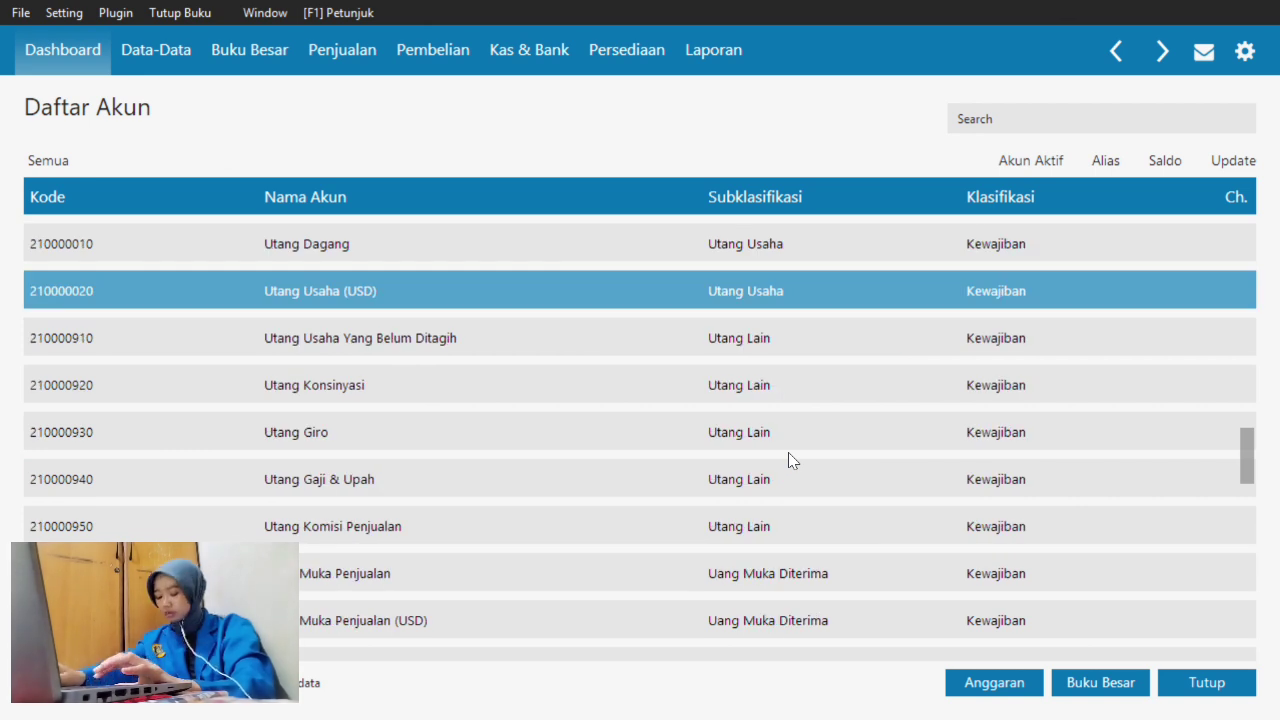
{"action": "key", "text": "Down"}
{"action": "key", "text": "Down"}
{"action": "key", "text": "Down"}
{"action": "key", "text": "Down"}
{"action": "key", "text": "Down"}
{"action": "key", "text": "Down"}
{"action": "key", "text": "Down"}
{"action": "key", "text": "Down"}
{"action": "key", "text": "Down"}
{"action": "key", "text": "Down"}
{"action": "key", "text": "Down"}
{"action": "key", "text": "Down"}
{"action": "key", "text": "Down"}
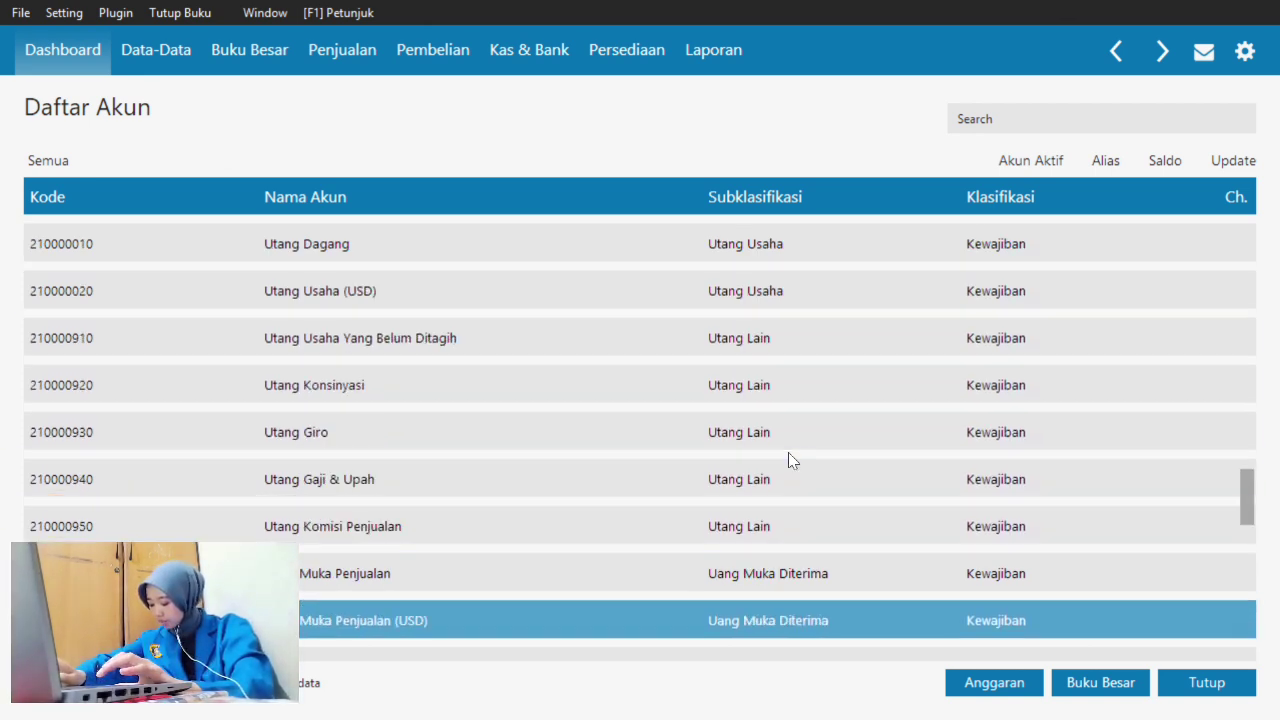
{"action": "key", "text": "Down"}
{"action": "key", "text": "Down"}
{"action": "key", "text": "Down"}
{"action": "key", "text": "Down"}
{"action": "key", "text": "Down"}
{"action": "key", "text": "Down"}
{"action": "key", "text": "Down"}
{"action": "key", "text": "Down"}
{"action": "key", "text": "Down"}
{"action": "key", "text": "Down"}
{"action": "key", "text": "Down"}
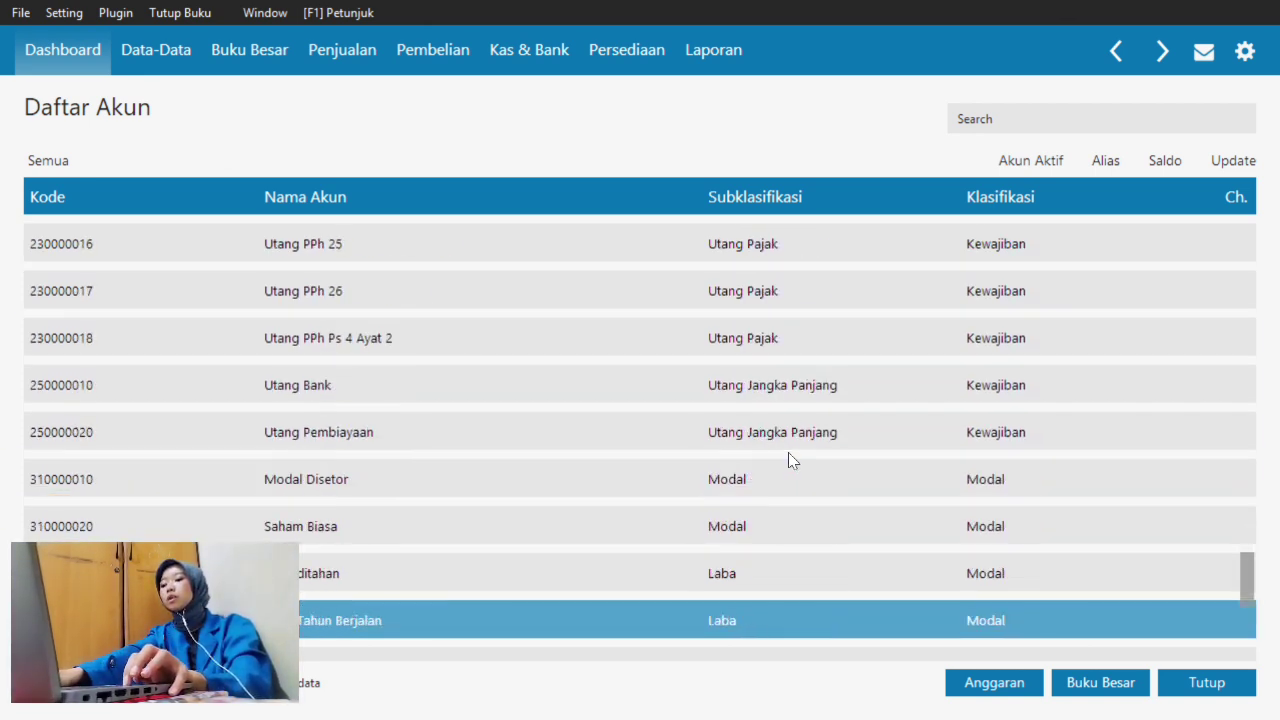
{"action": "key", "text": "Down"}
{"action": "key", "text": "Down"}
{"action": "key", "text": "Down"}
{"action": "key", "text": "Down"}
{"action": "key", "text": "Down"}
{"action": "key", "text": "Down"}
{"action": "key", "text": "Down"}
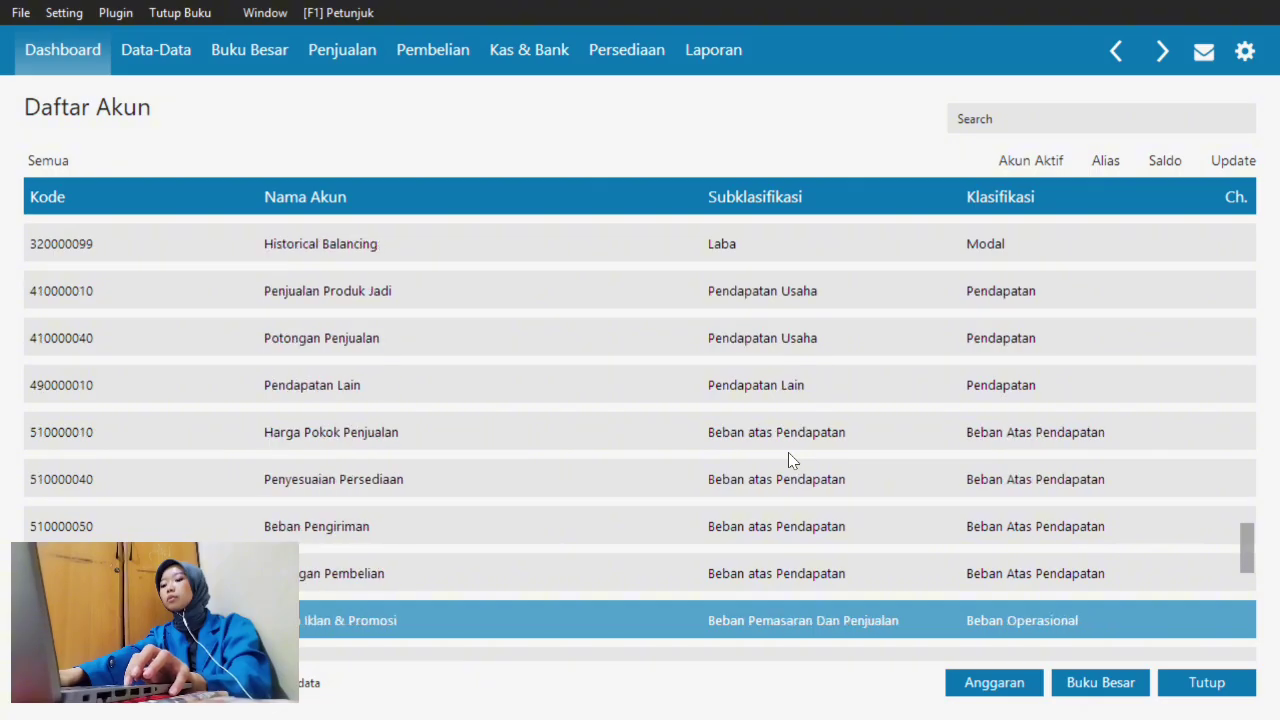
{"action": "key", "text": "Down"}
{"action": "key", "text": "Down"}
{"action": "key", "text": "Down"}
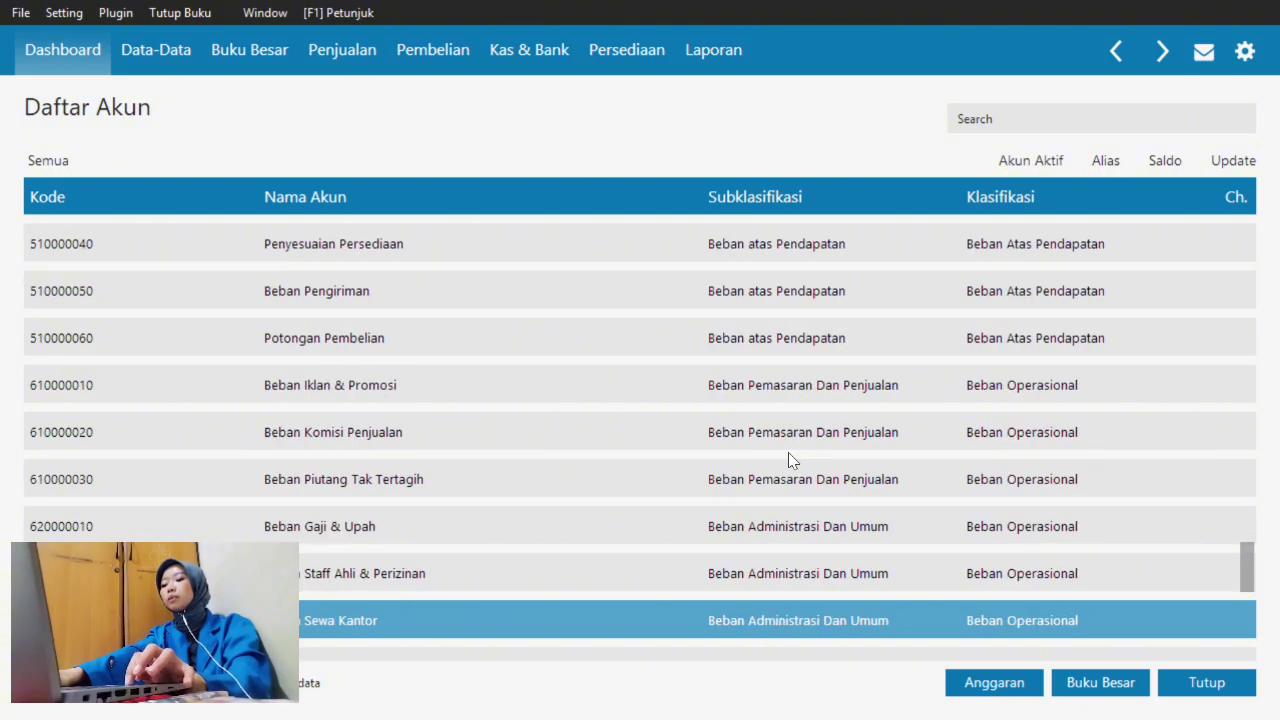
{"action": "key", "text": "Down"}
{"action": "key", "text": "Down"}
{"action": "key", "text": "Down"}
{"action": "key", "text": "Down"}
{"action": "key", "text": "Down"}
{"action": "key", "text": "Down"}
{"action": "key", "text": "Down"}
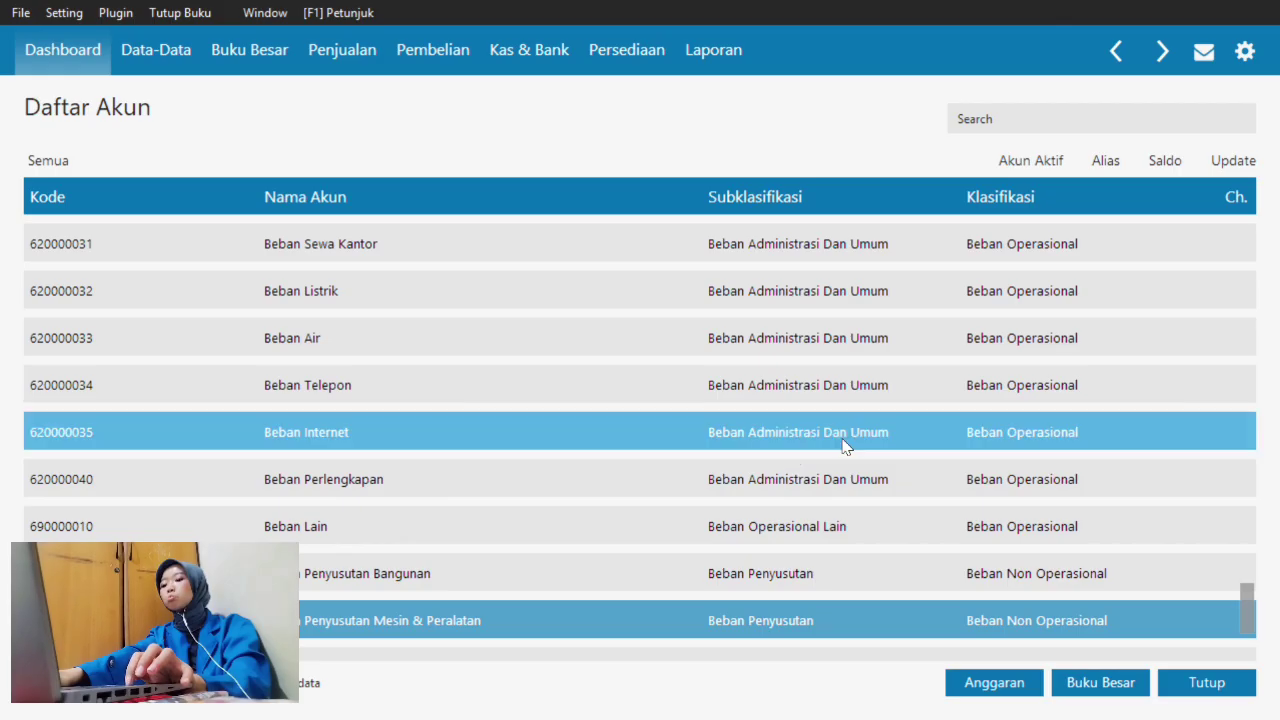
{"action": "left_click", "coordinate": [798, 575]}
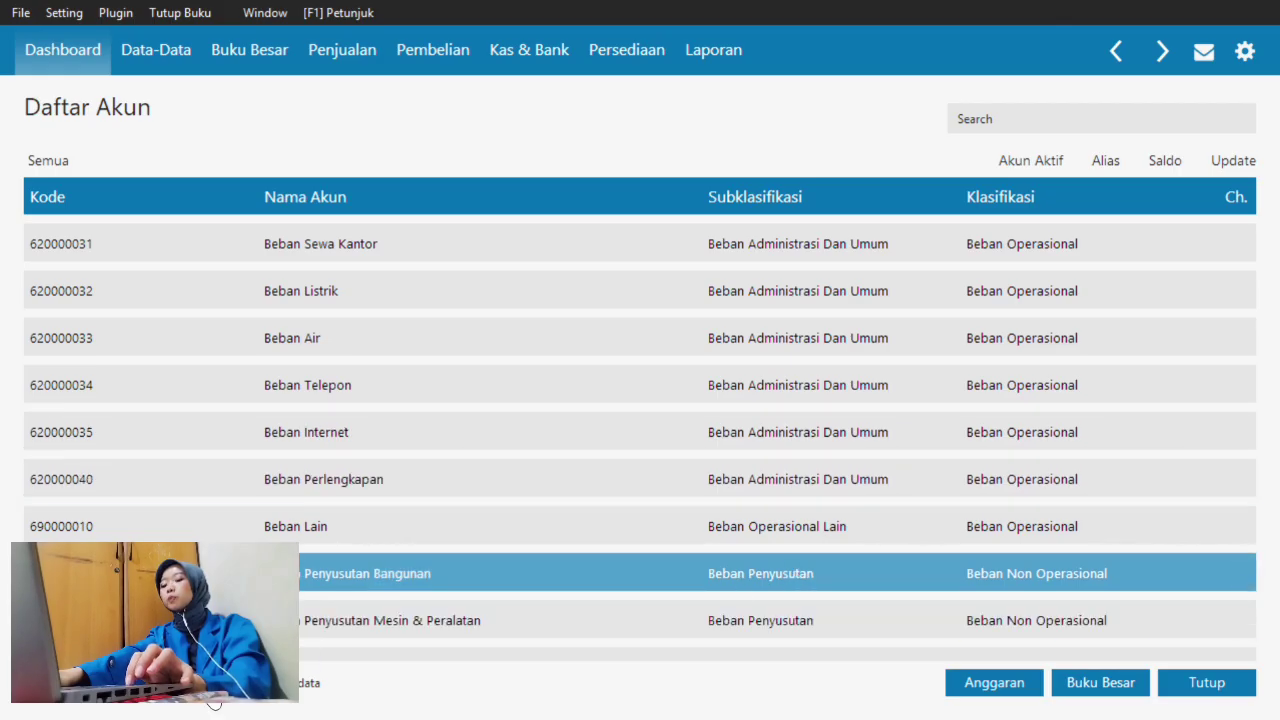
{"action": "left_click", "coordinate": [142, 683]}
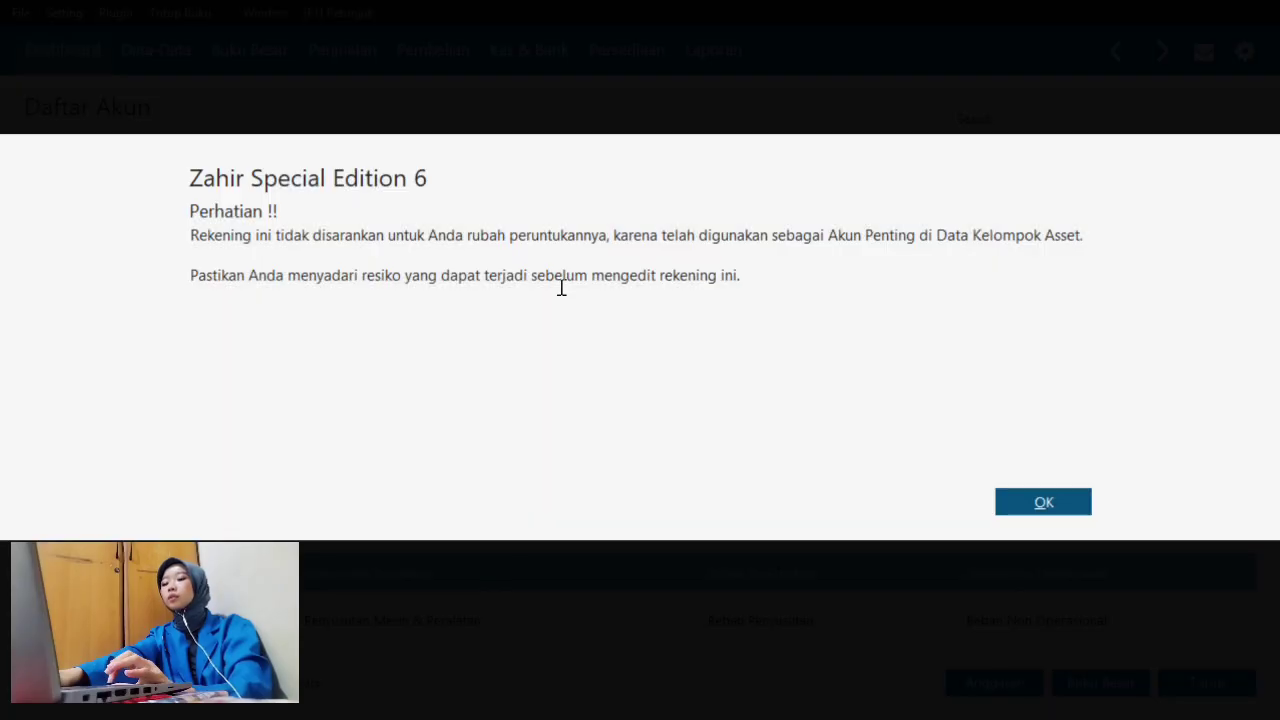
- Acknowledge the warning, rename account 7100-00-020 to 'Beban Penyusutan Gedung Produksi', and save
{"action": "left_click", "coordinate": [1043, 503]}
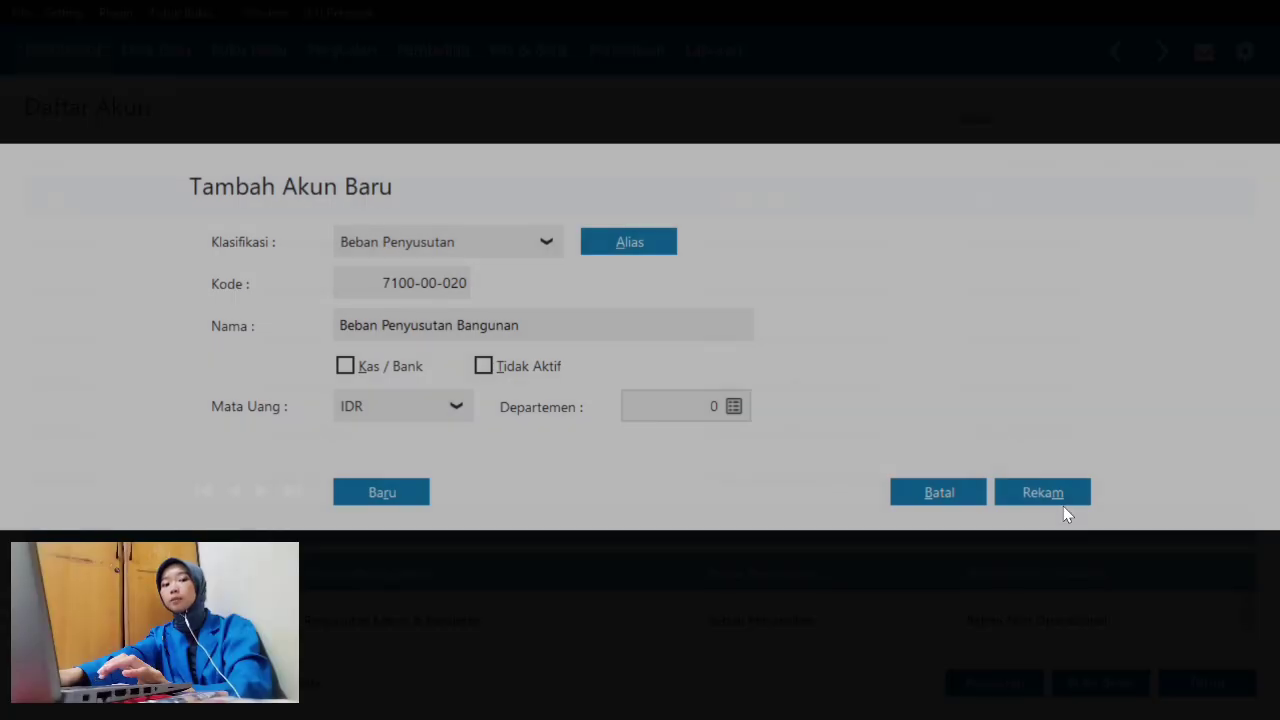
{"action": "left_click", "coordinate": [527, 330]}
{"action": "left_click", "coordinate": [528, 332]}
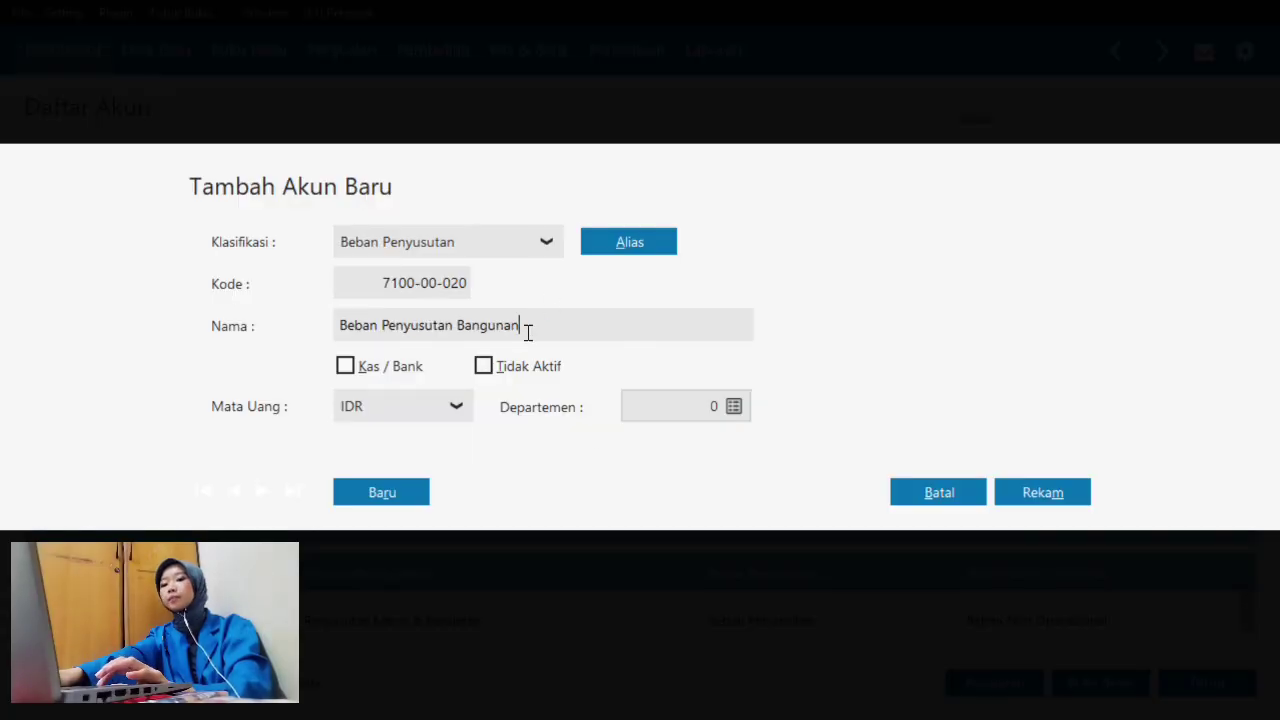
{"action": "key", "text": "BackSpace"}
{"action": "key", "text": "BackSpace"}
{"action": "key", "text": "BackSpace"}
{"action": "key", "text": "BackSpace"}
{"action": "key", "text": "BackSpace"}
{"action": "key", "text": "BackSpace"}
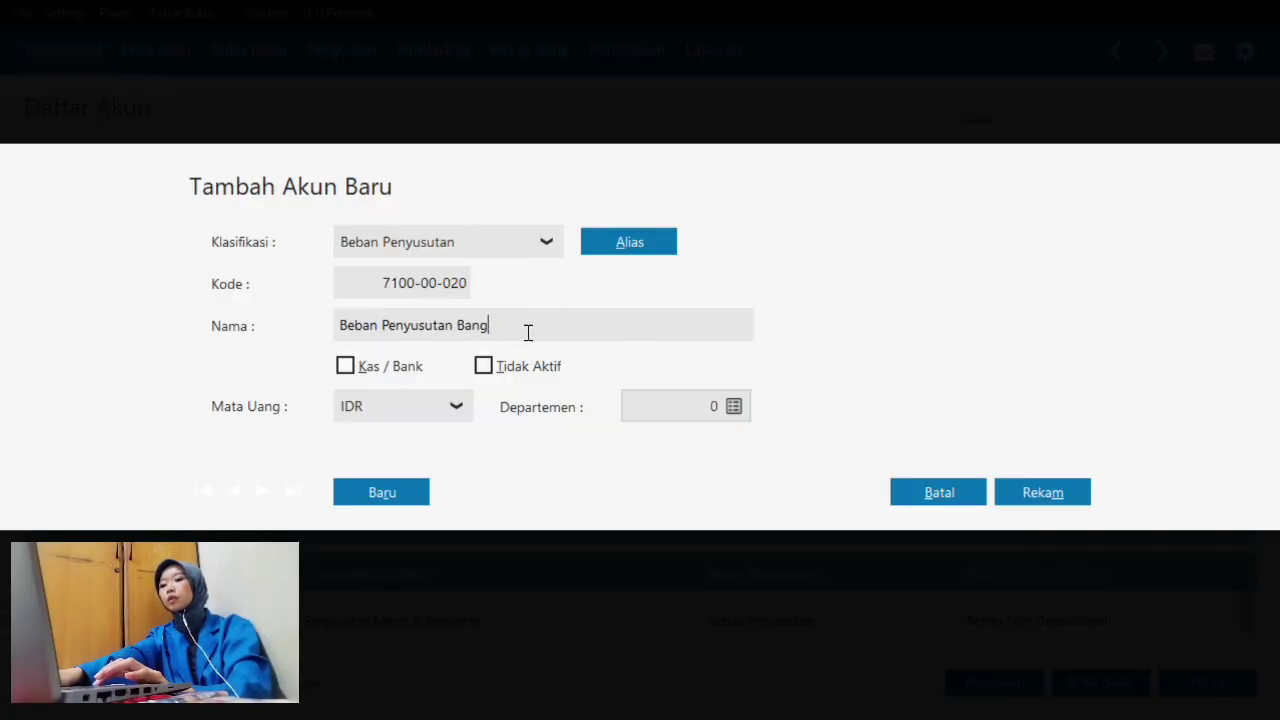
{"action": "type", "text": "Gedung"}
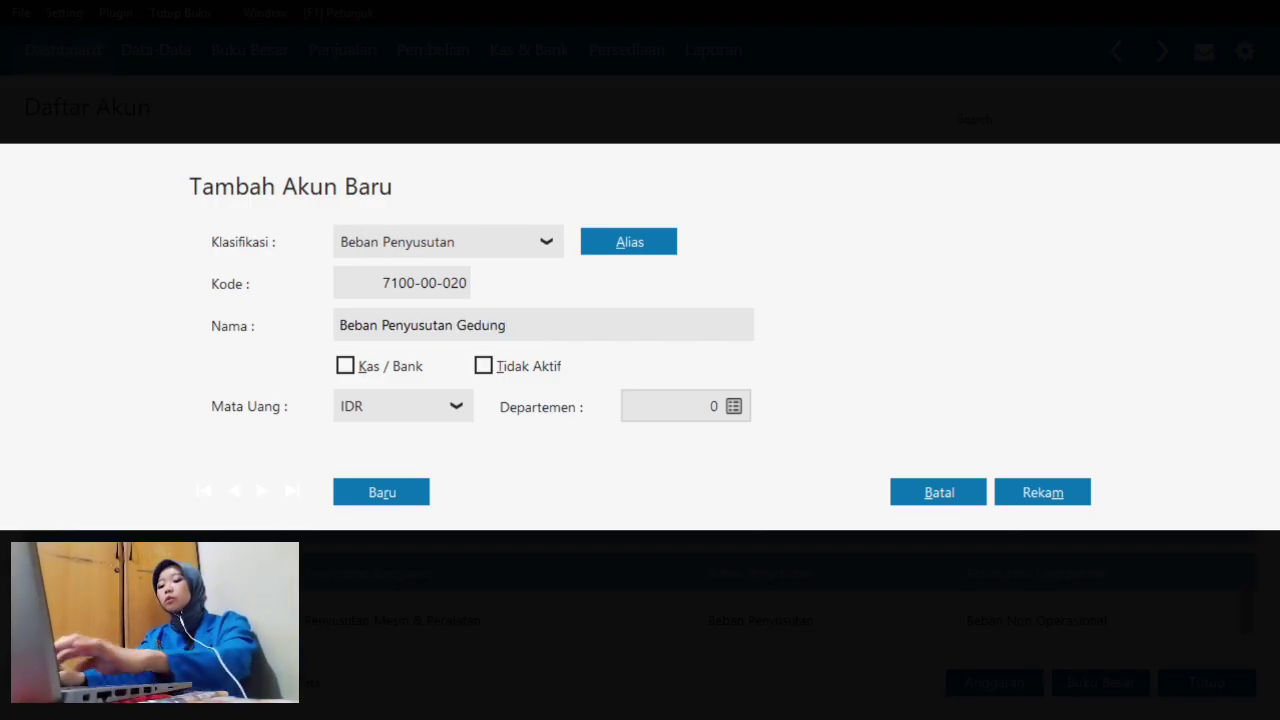
{"action": "type", "text": " produ"}
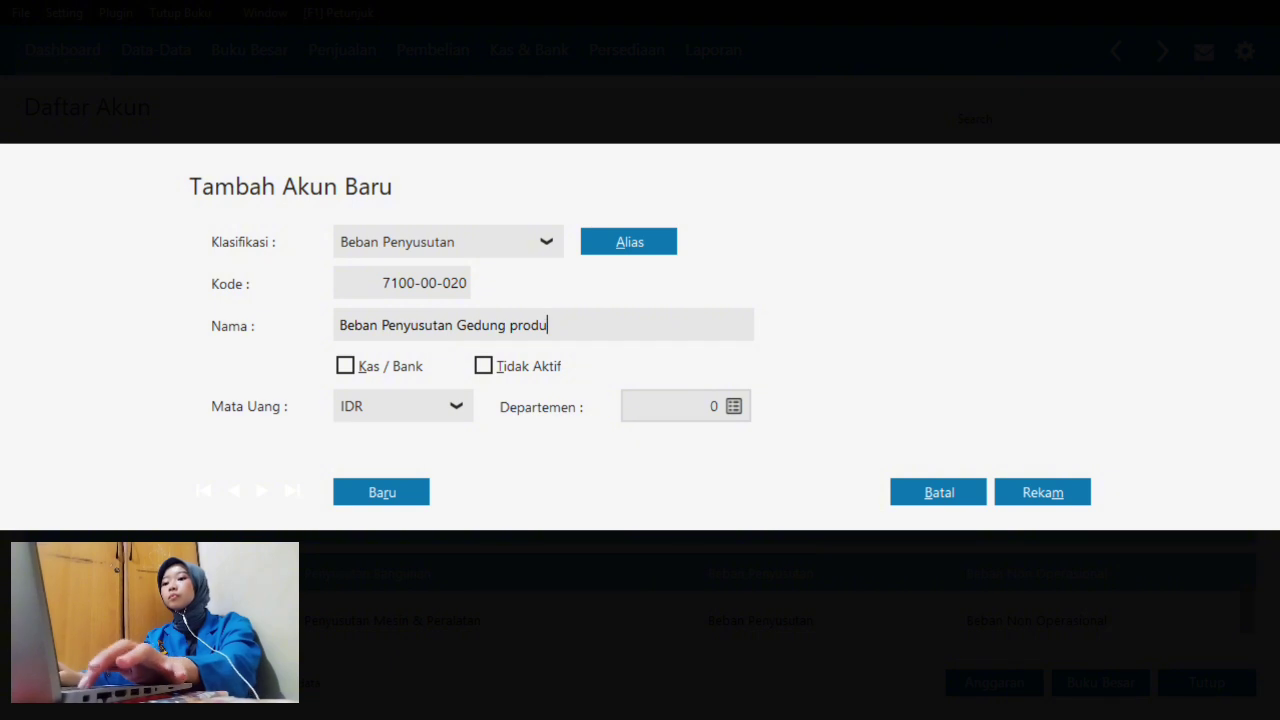
{"action": "left_click", "coordinate": [513, 325]}
{"action": "key", "text": "BackSpace"}
{"action": "type", "text": "P"}
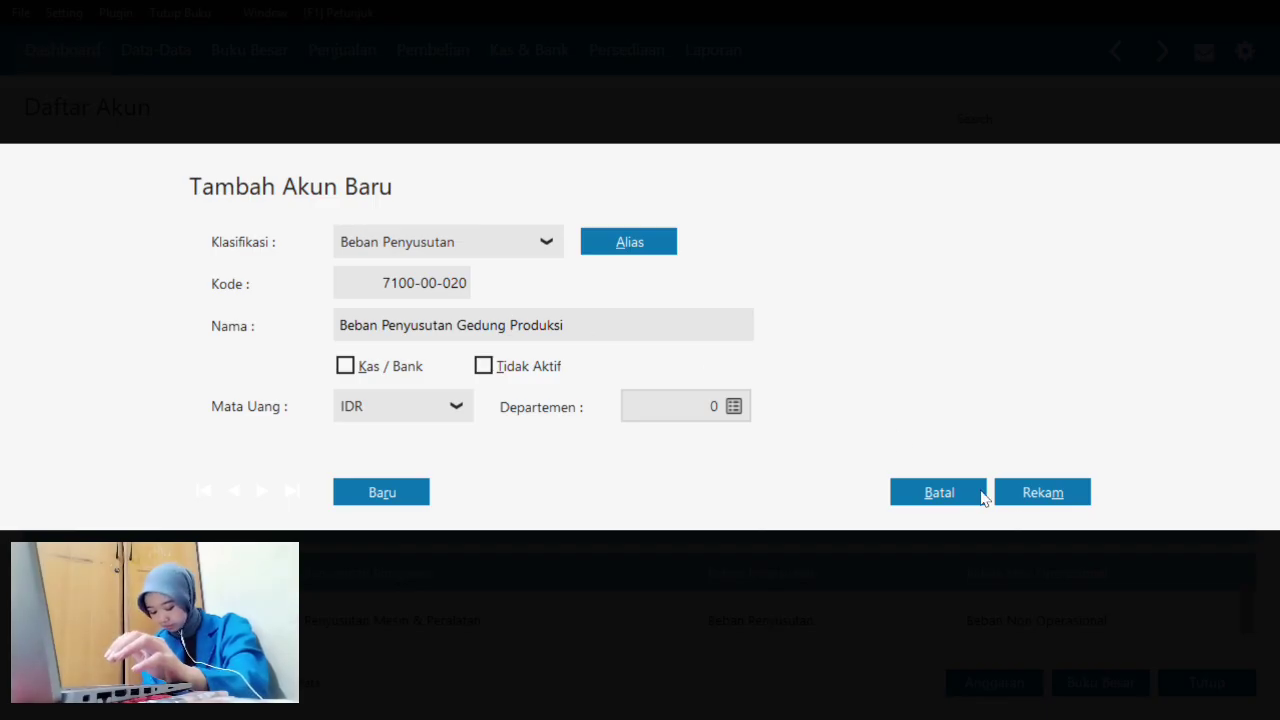
{"action": "left_click", "coordinate": [1046, 503]}
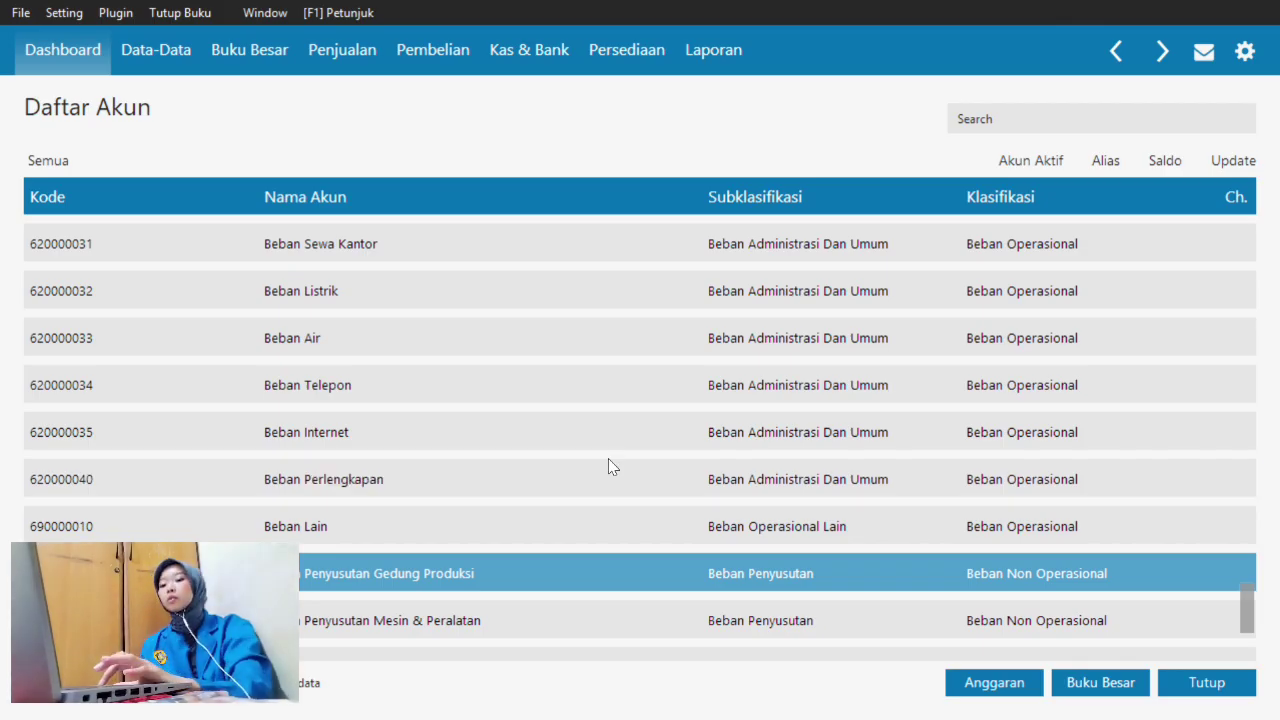
- Find the Utang PPh 26 account in the list and open it for editing
{"action": "scroll", "coordinate": [609, 463], "scroll_direction": "down", "scroll_amount": 7}
{"action": "scroll", "coordinate": [609, 463], "scroll_direction": "up", "scroll_amount": 1}
{"action": "key", "text": "Up"}
{"action": "key", "text": "Up"}
{"action": "key", "text": "Up"}
{"action": "key", "text": "Up"}
{"action": "key", "text": "Up"}
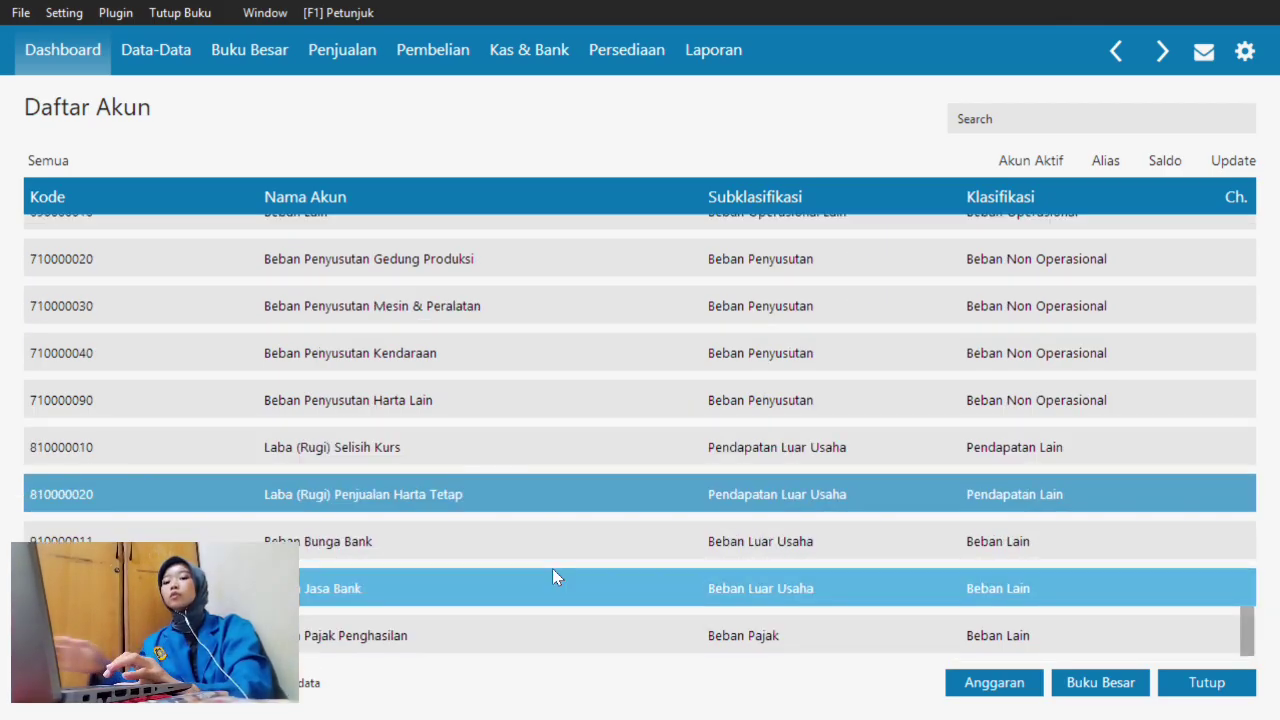
{"action": "key", "text": "Up"}
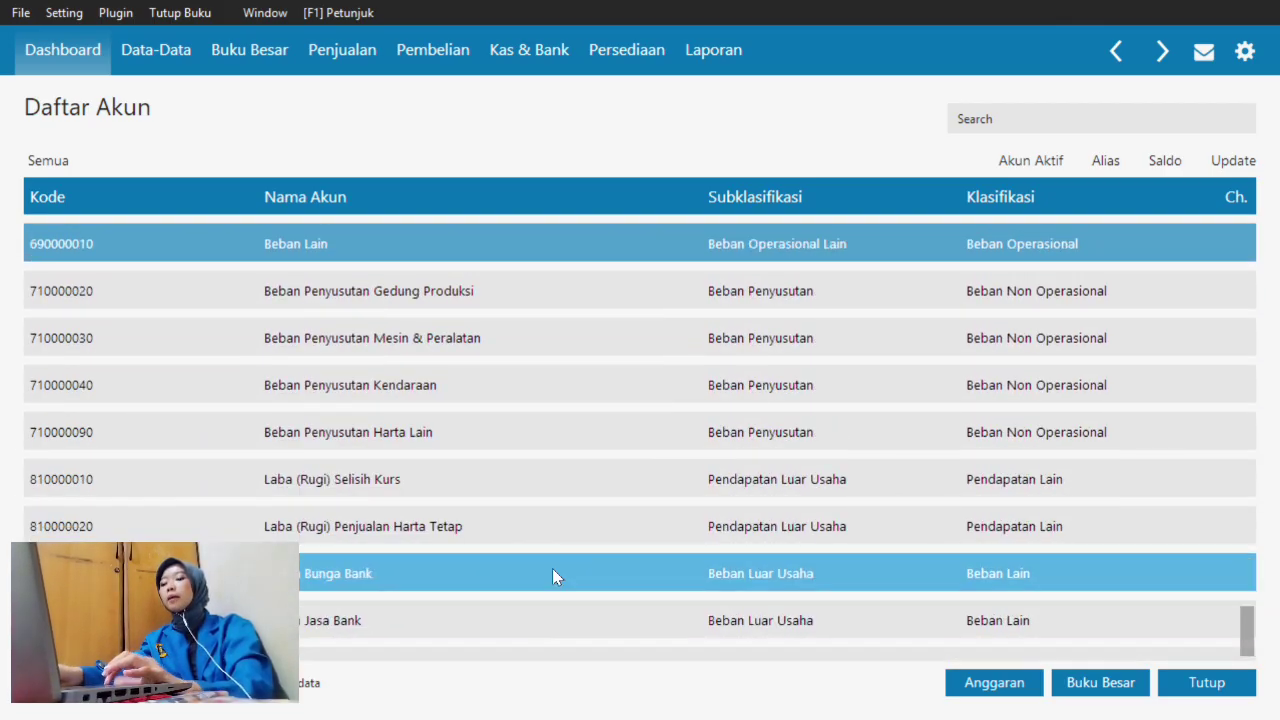
{"action": "key", "text": "Down"}
{"action": "key", "text": "Down"}
{"action": "key", "text": "Down"}
{"action": "key", "text": "Down"}
{"action": "key", "text": "Down"}
{"action": "key", "text": "Down"}
{"action": "key", "text": "Down"}
{"action": "key", "text": "Down"}
{"action": "key", "text": "Down"}
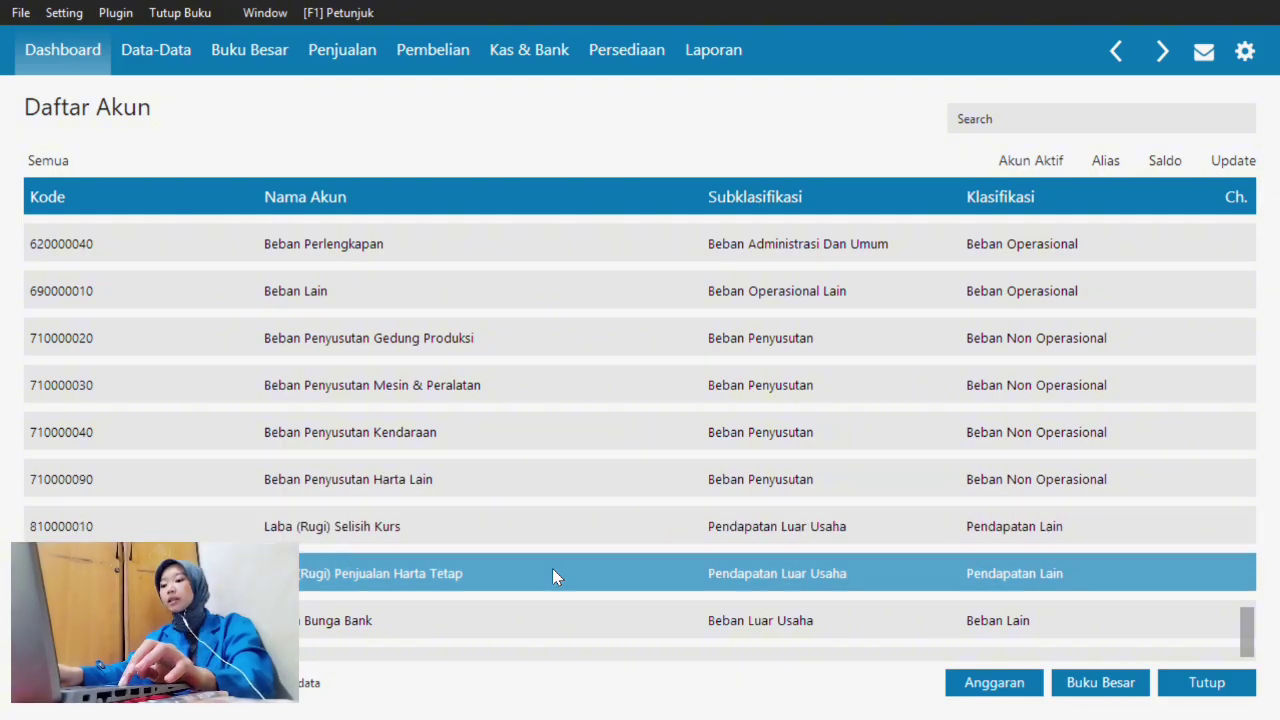
{"action": "key", "text": "Up"}
{"action": "key", "text": "Up"}
{"action": "key", "text": "Up"}
{"action": "key", "text": "Up"}
{"action": "key", "text": "Up"}
{"action": "key", "text": "Up"}
{"action": "key", "text": "Up"}
{"action": "key", "text": "Up"}
{"action": "key", "text": "Up"}
{"action": "key", "text": "Up"}
{"action": "key", "text": "Up"}
{"action": "key", "text": "Up"}
{"action": "key", "text": "Up"}
{"action": "key", "text": "Up"}
{"action": "key", "text": "Up"}
{"action": "key", "text": "Up"}
{"action": "key", "text": "Up"}
{"action": "key", "text": "Up"}
{"action": "key", "text": "Up"}
{"action": "key", "text": "Up"}
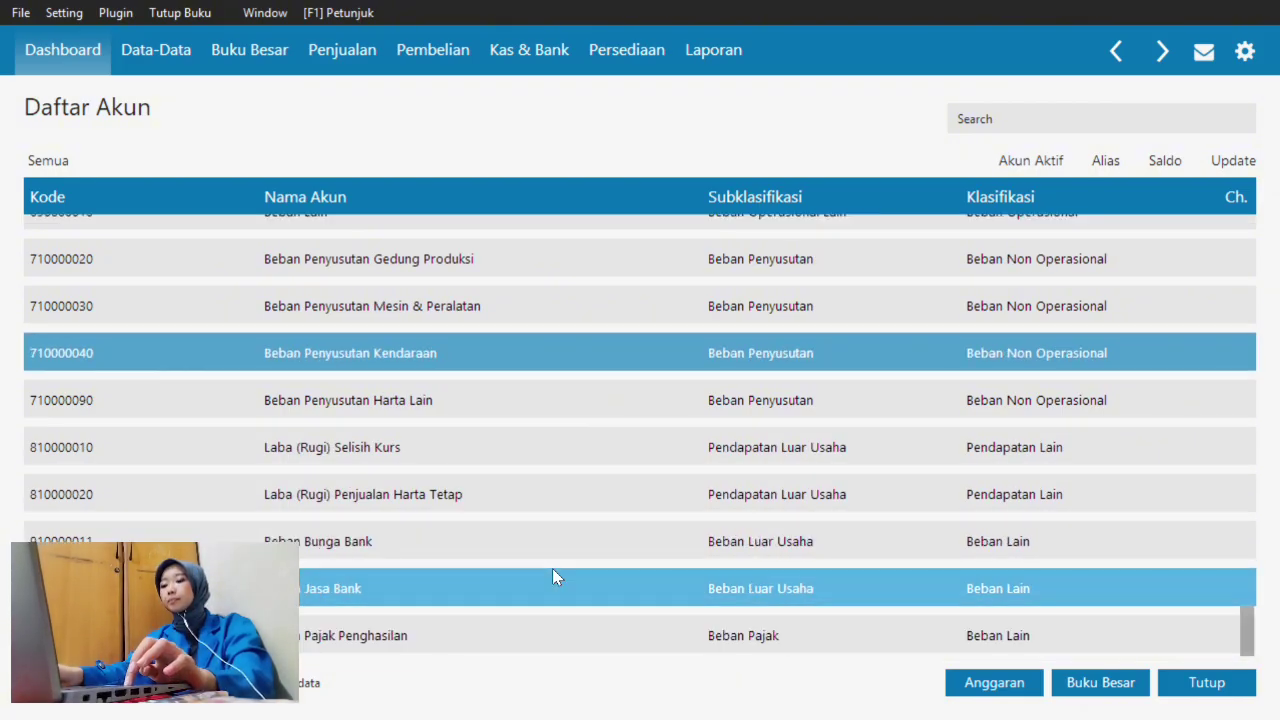
{"action": "key", "text": "Up"}
{"action": "key", "text": "Up"}
{"action": "key", "text": "Up"}
{"action": "key", "text": "Up"}
{"action": "key", "text": "Up"}
{"action": "key", "text": "Up"}
{"action": "key", "text": "Up"}
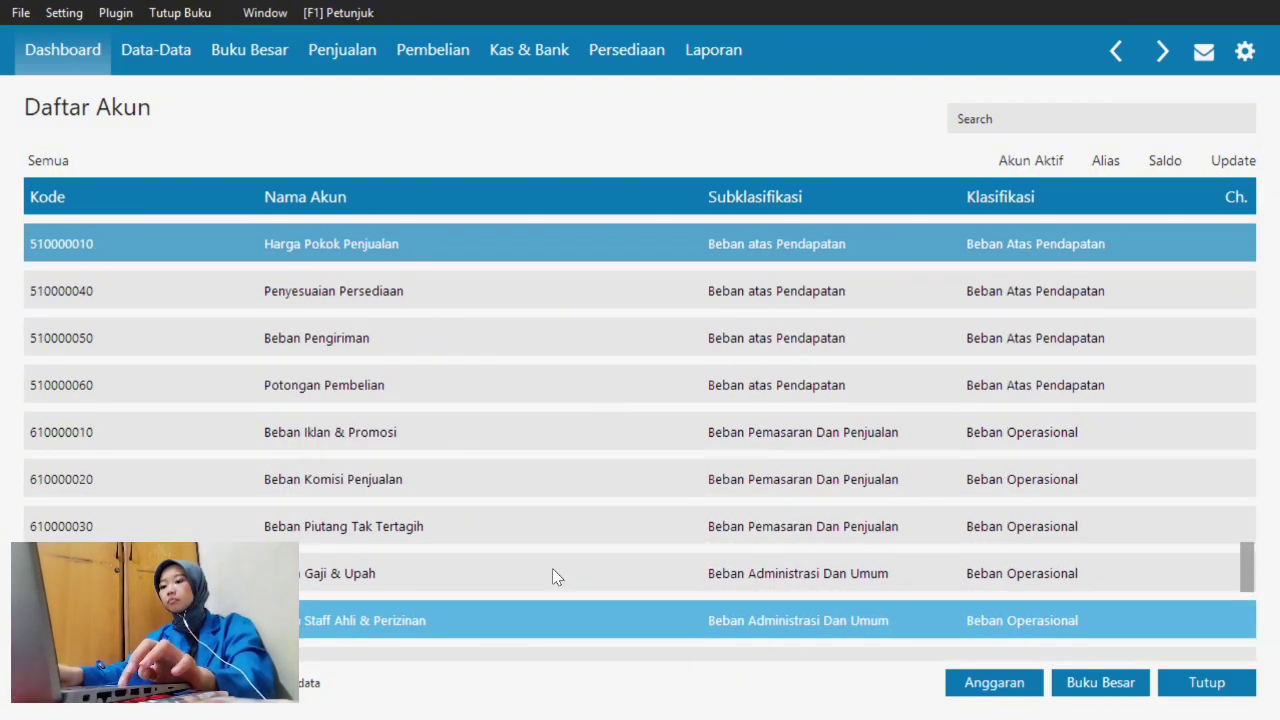
{"action": "key", "text": "Up"}
{"action": "key", "text": "Up"}
{"action": "key", "text": "Up"}
{"action": "key", "text": "Up"}
{"action": "key", "text": "Up"}
{"action": "key", "text": "Up"}
{"action": "key", "text": "Up"}
{"action": "key", "text": "Up"}
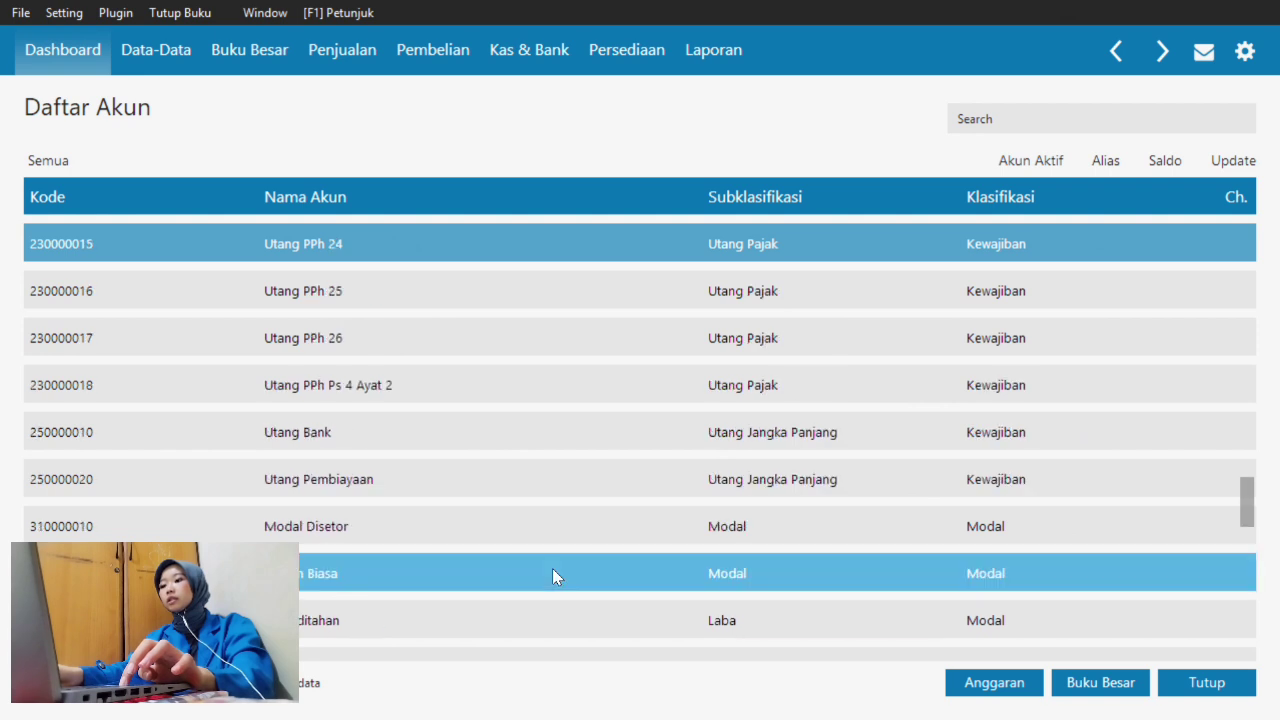
{"action": "key", "text": "Down"}
{"action": "key", "text": "Down"}
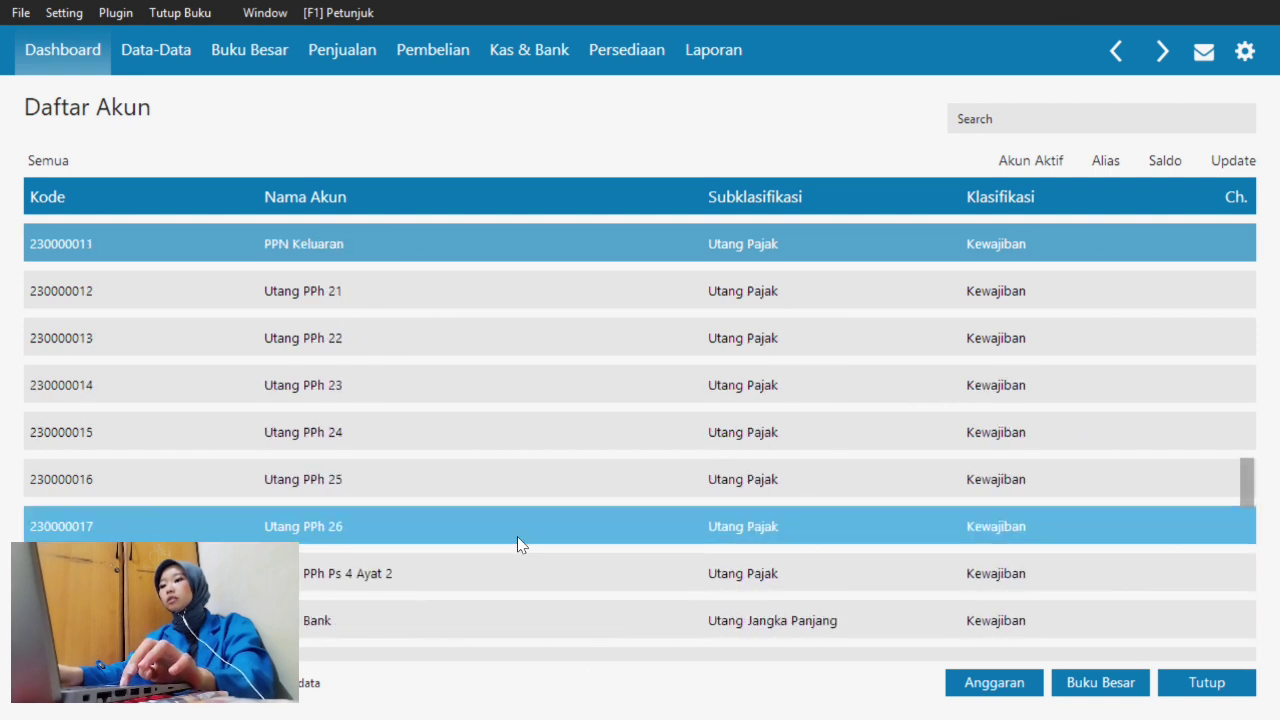
{"action": "left_click", "coordinate": [514, 538]}
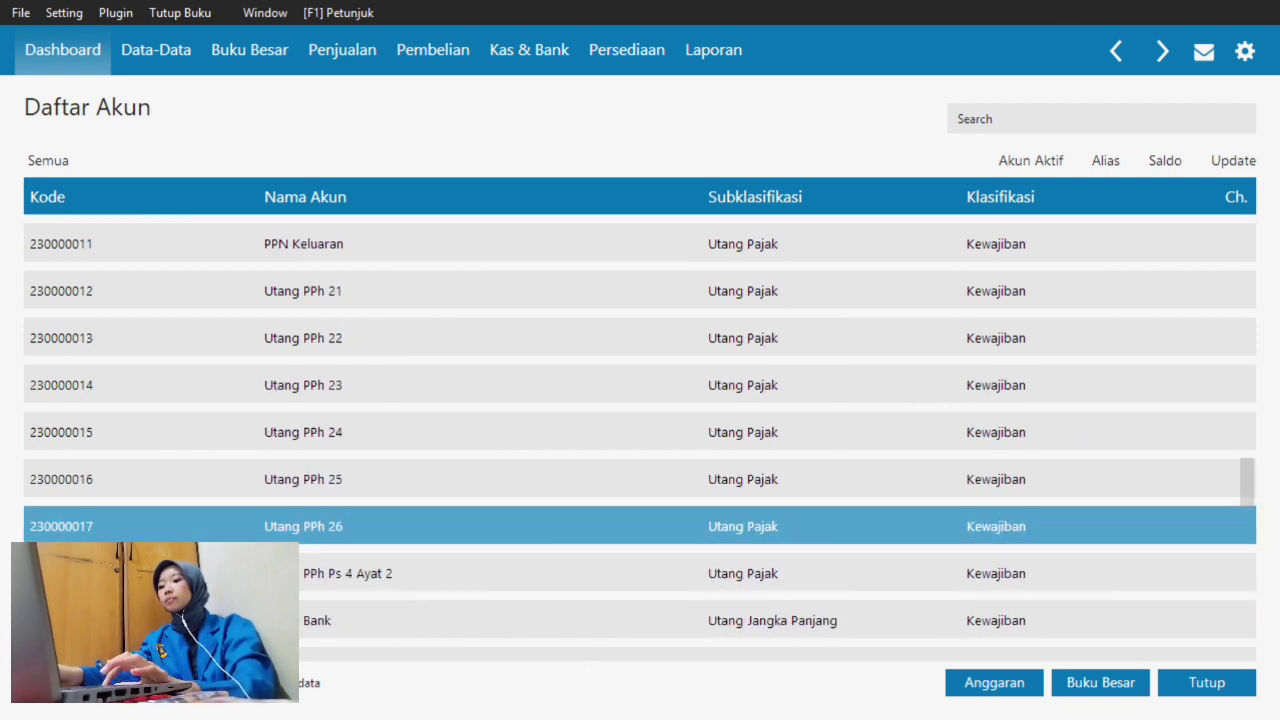
{"action": "double_click", "coordinate": [396, 526]}
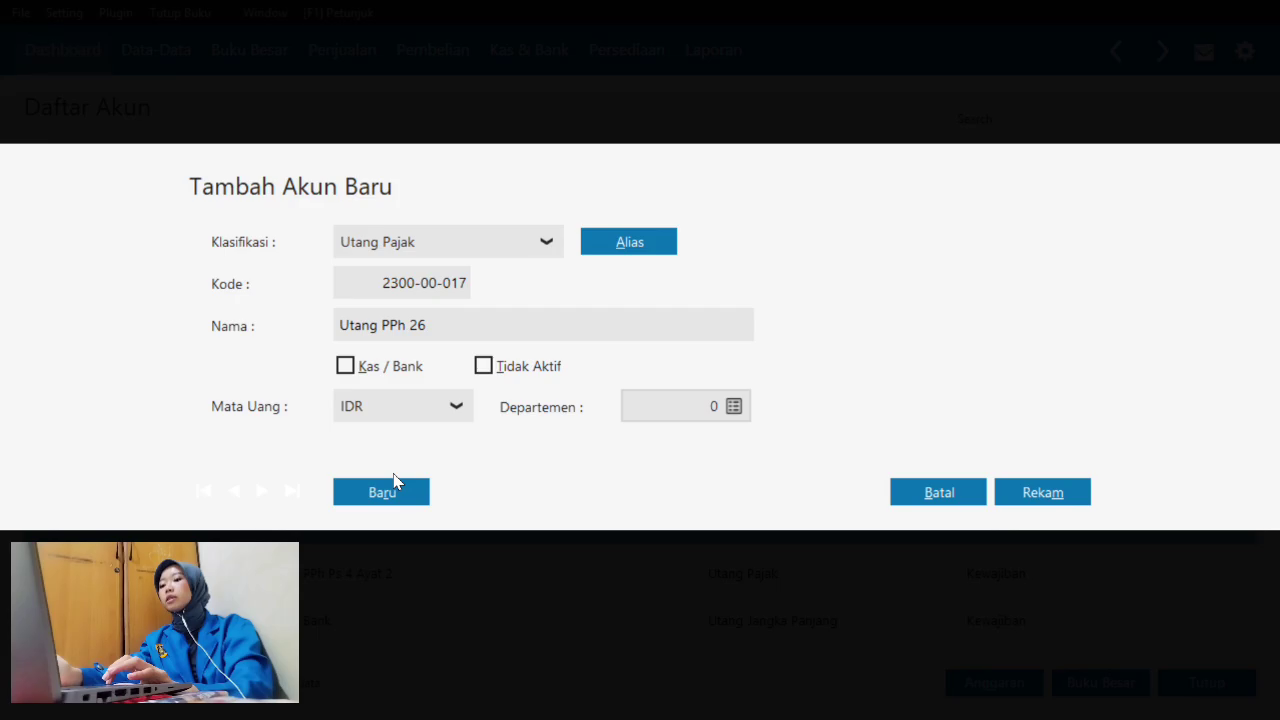
- Rename the account to 'Utang Ppn', save it, and close the account list
{"action": "left_click", "coordinate": [486, 330]}
{"action": "left_click", "coordinate": [486, 330]}
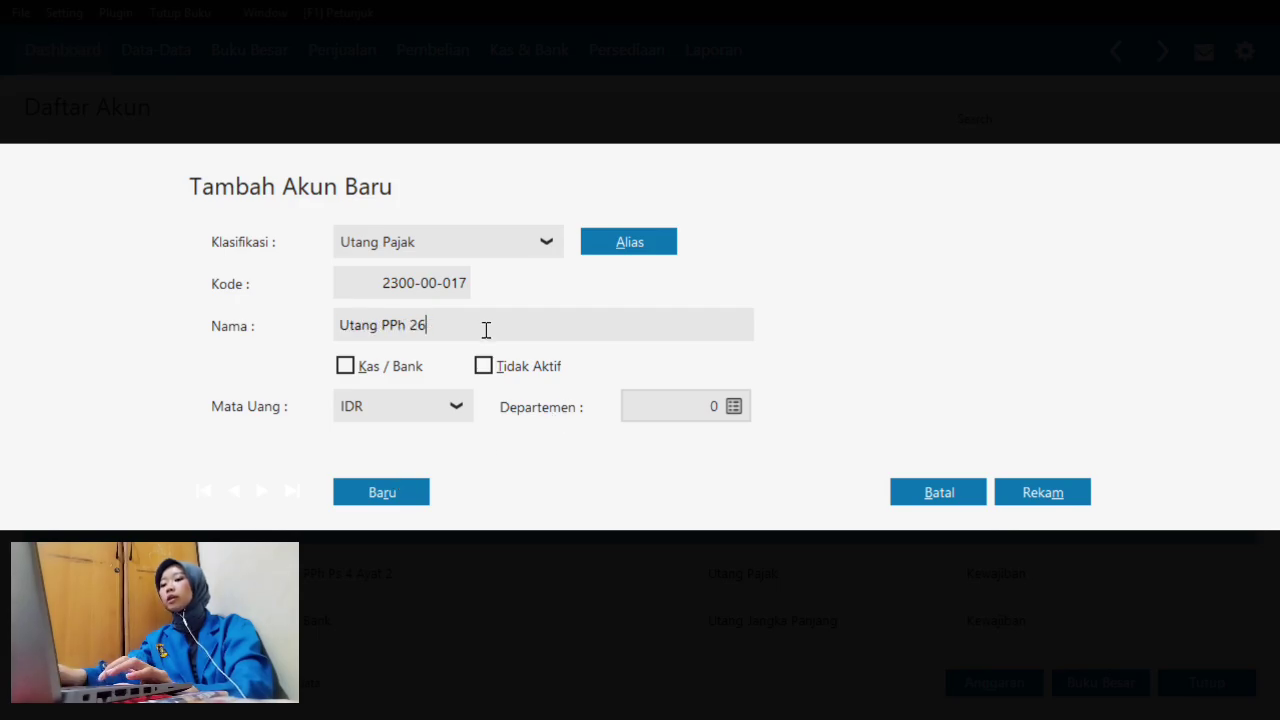
{"action": "key", "text": "BackSpace"}
{"action": "key", "text": "BackSpace"}
{"action": "key", "text": "BackSpace"}
{"action": "type", "text": "Ppn"}
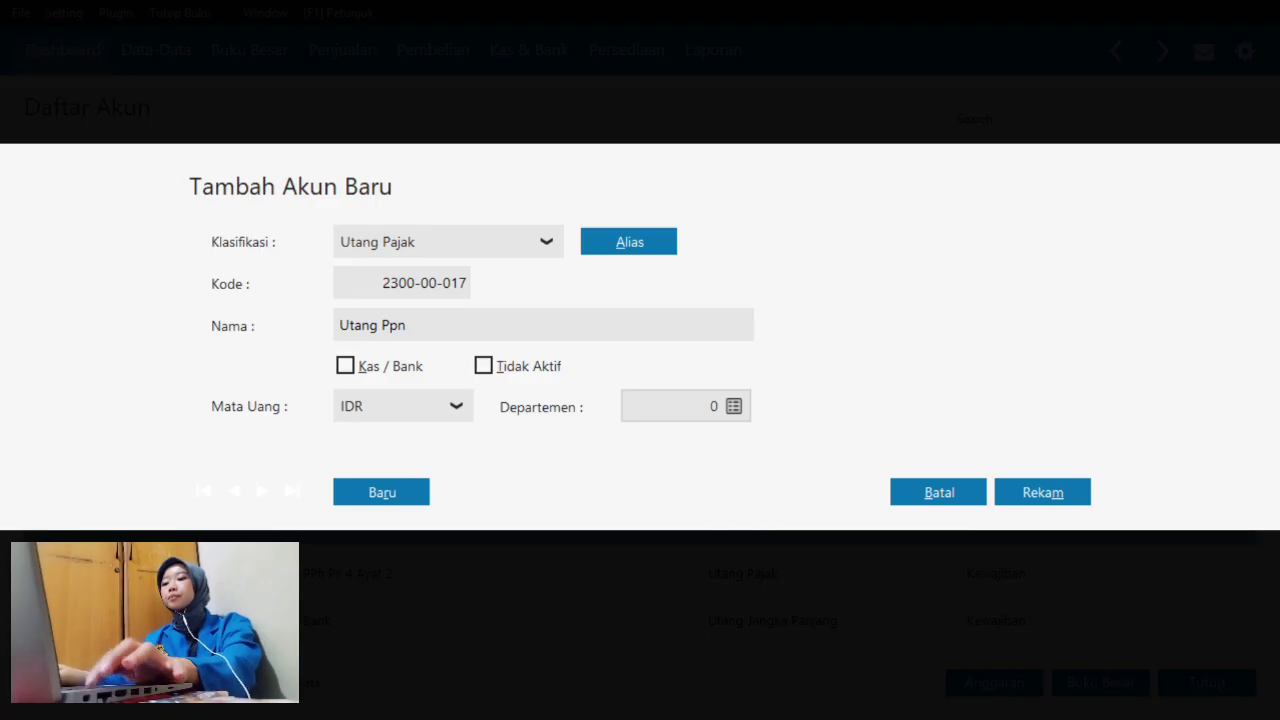
{"action": "left_click", "coordinate": [1078, 492]}
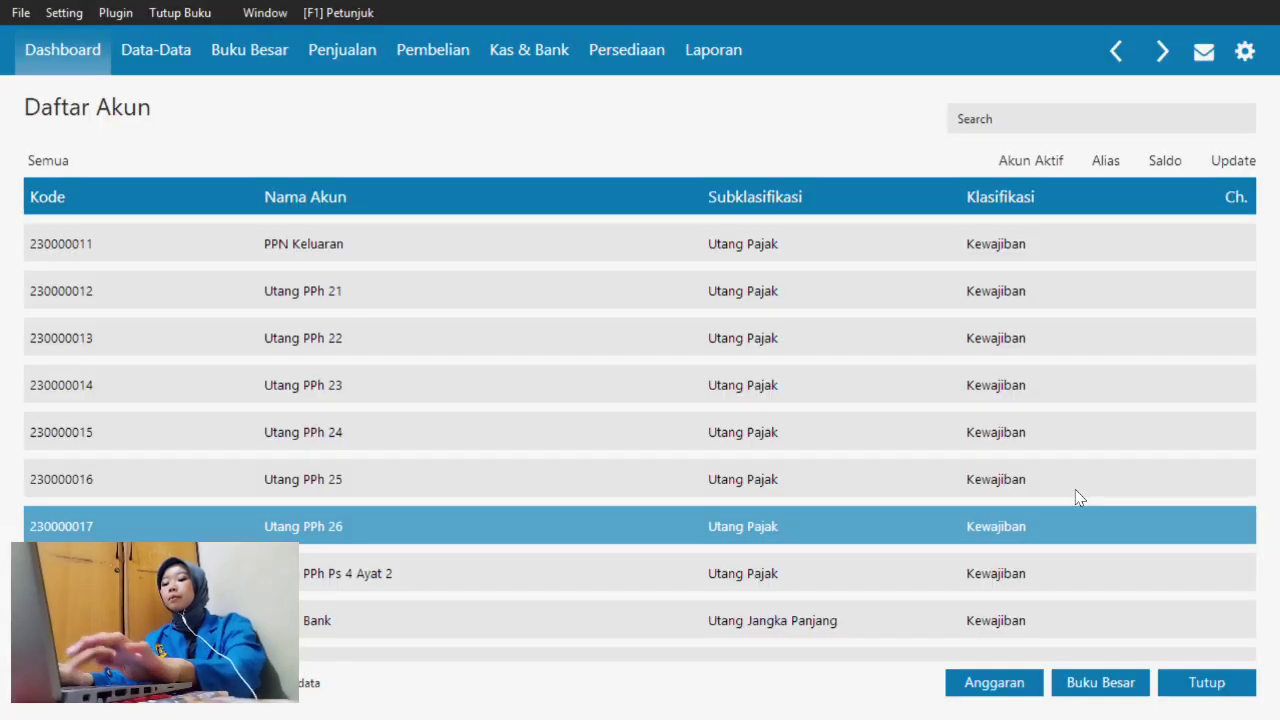
{"action": "left_click", "coordinate": [1210, 683]}
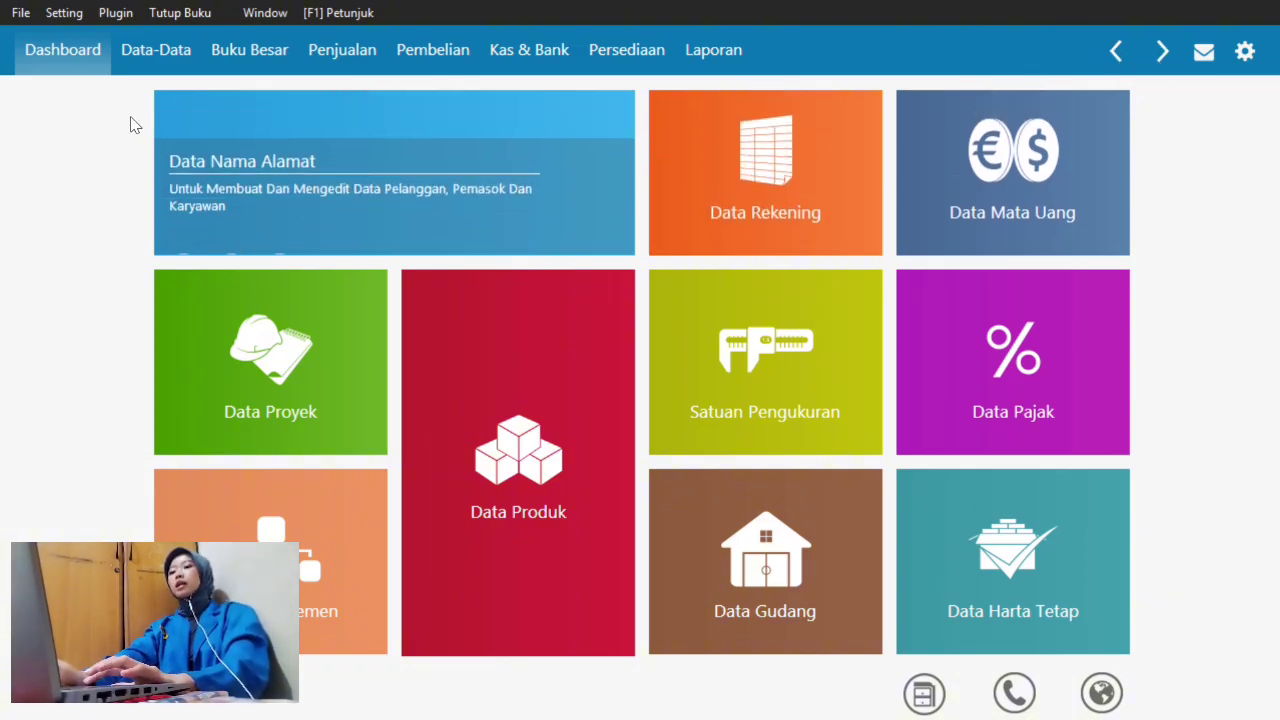
- Open Setting > Saldo Awal > Saldo Awal Akun and select Kas Kecil's opening balance cell
{"action": "left_click", "coordinate": [72, 13]}
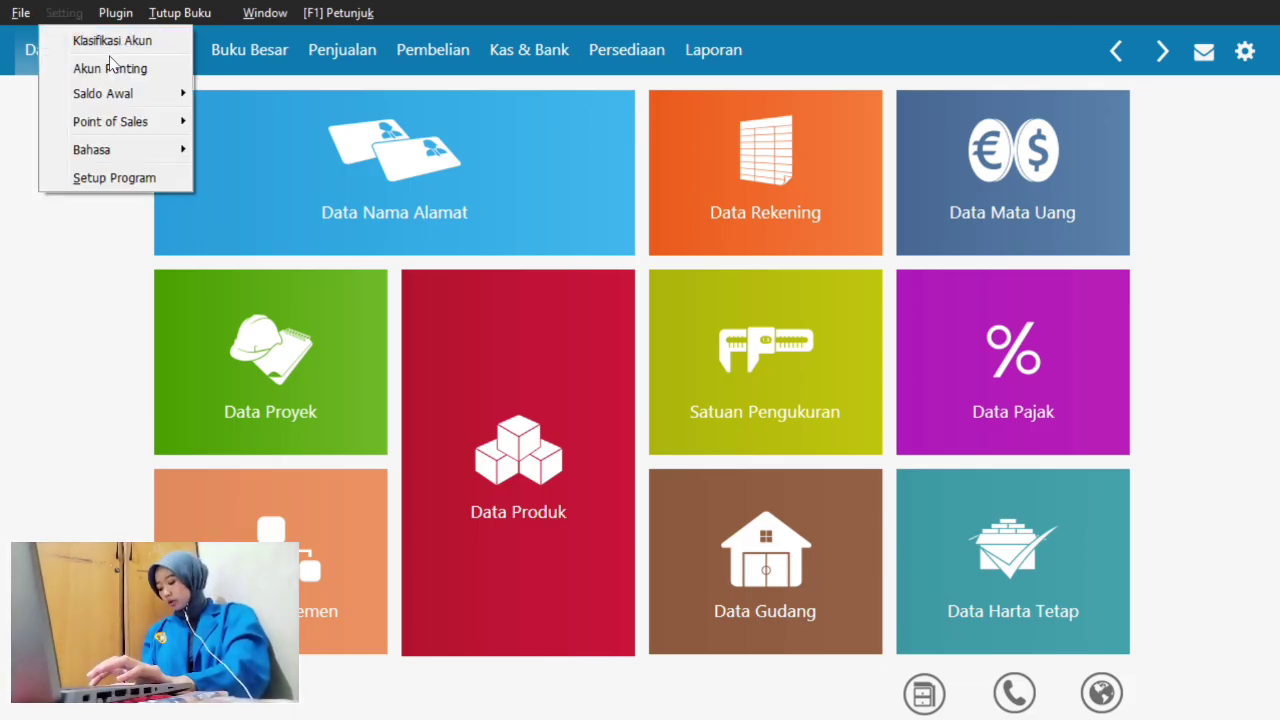
{"action": "mouse_move", "coordinate": [137, 97]}
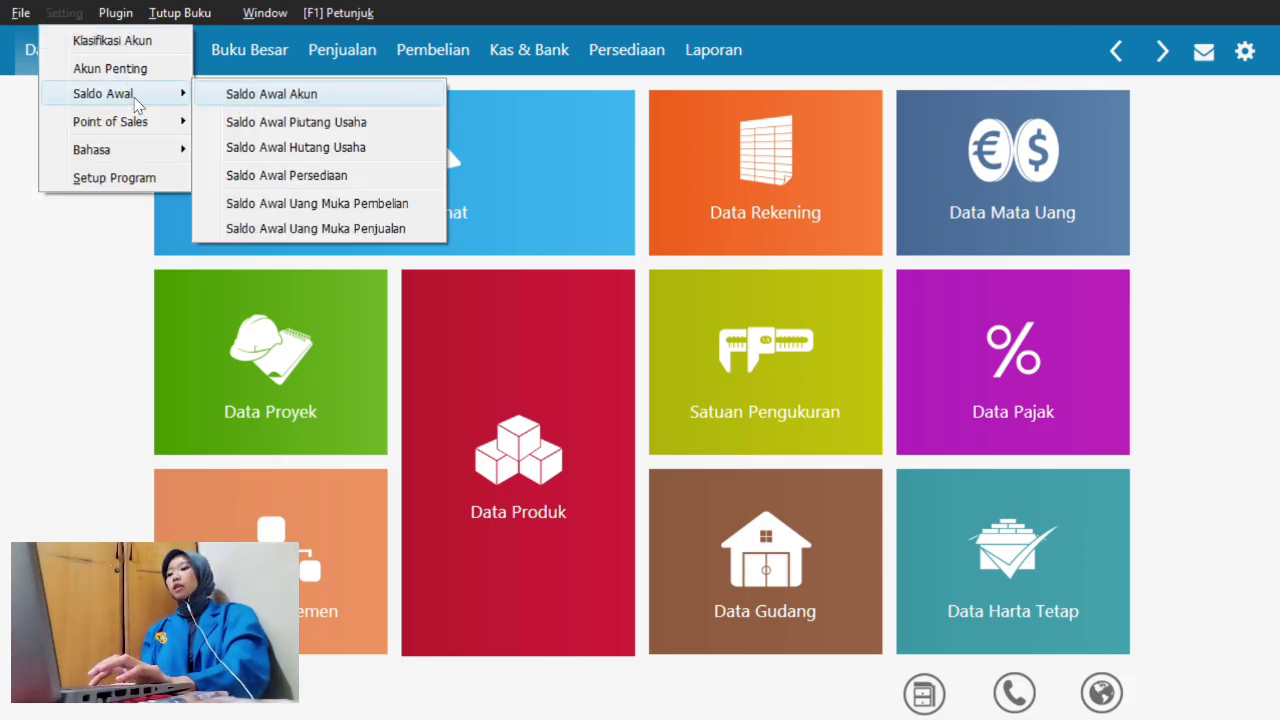
{"action": "left_click", "coordinate": [260, 98]}
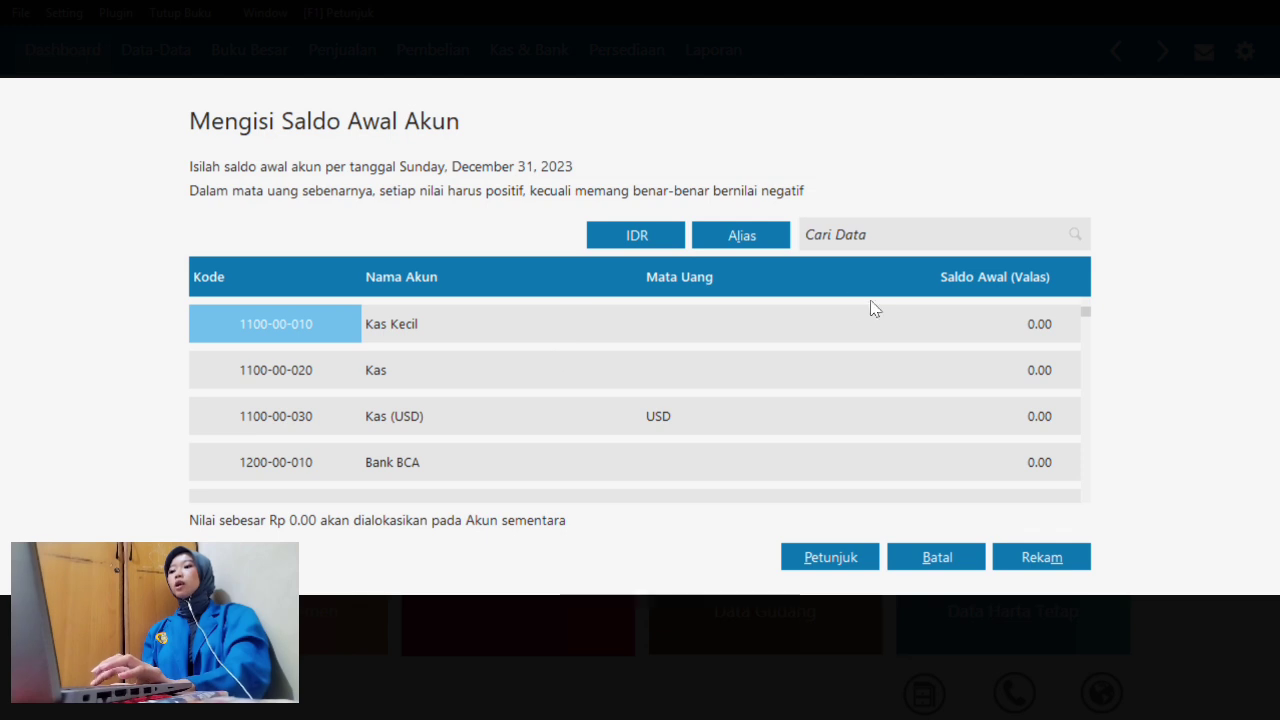
{"action": "left_click", "coordinate": [995, 322]}
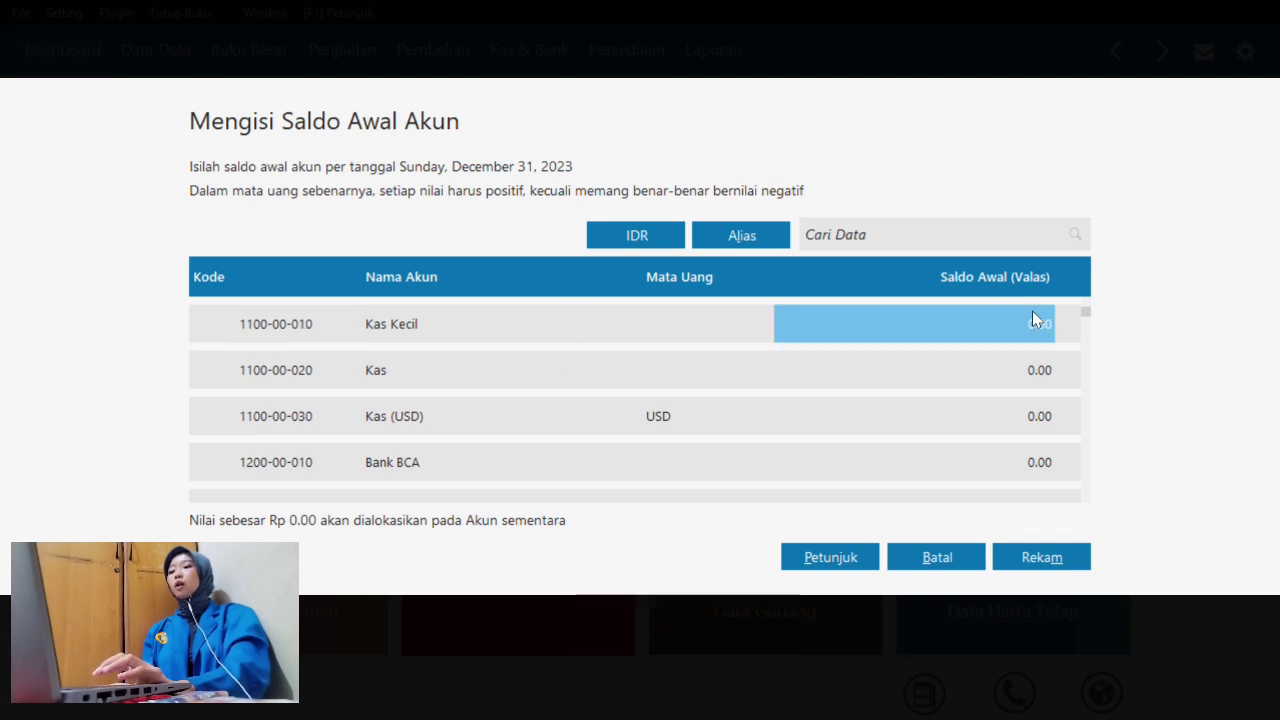
{"action": "double_click", "coordinate": [881, 310]}
{"action": "key", "text": "super+Tab"}
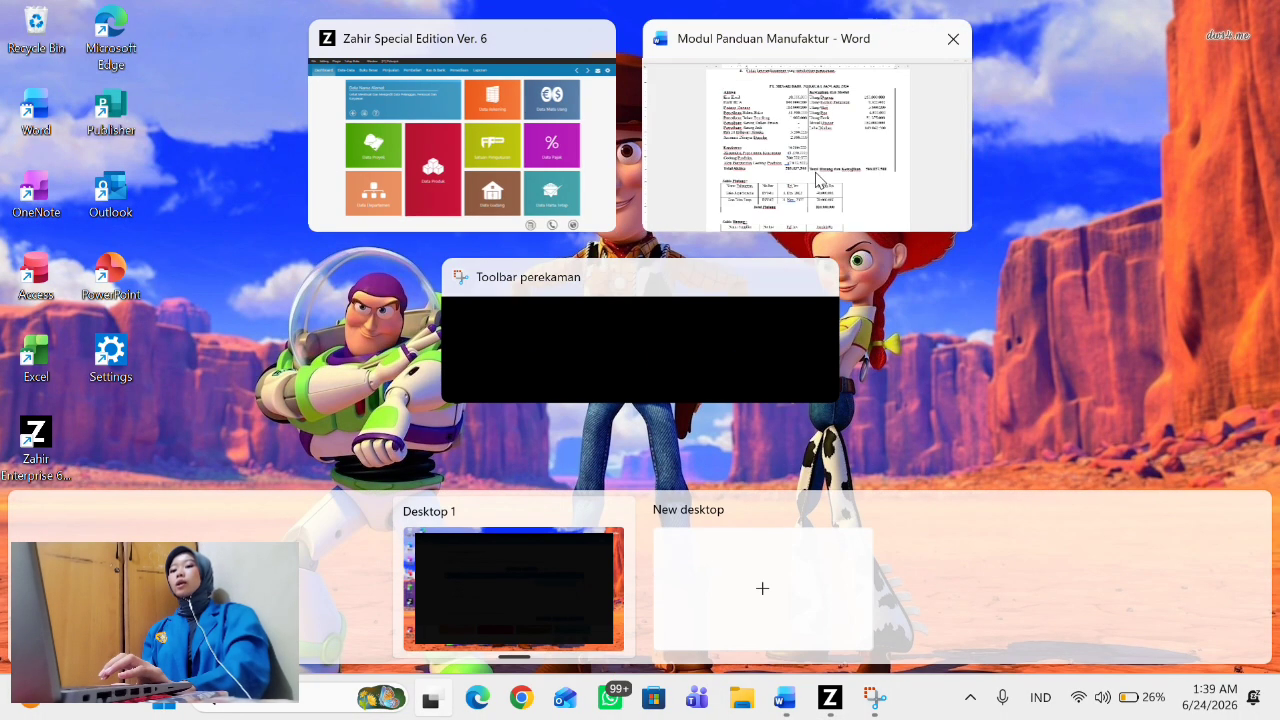
- Review the 1 January 2024 balance sheet in Word, then return to the Zahir opening-balance form
{"action": "left_click", "coordinate": [805, 173]}
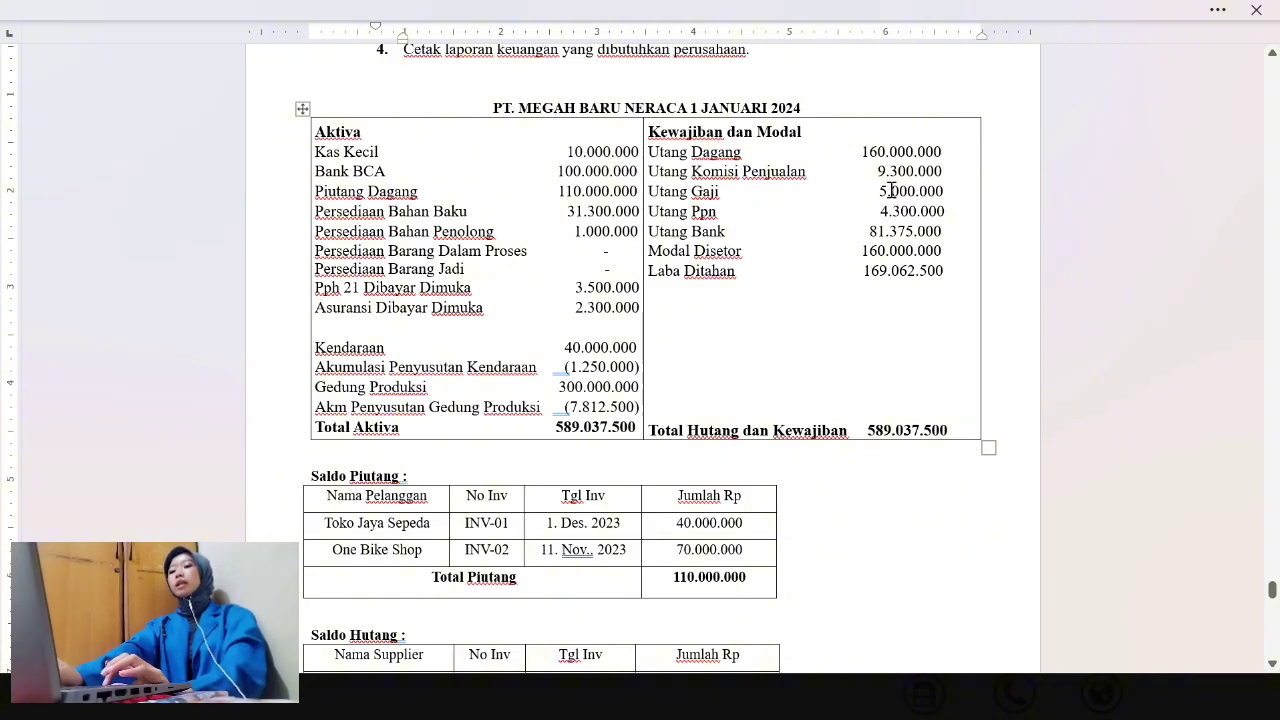
{"action": "key", "text": "super+Tab"}
{"action": "left_click", "coordinate": [825, 114]}
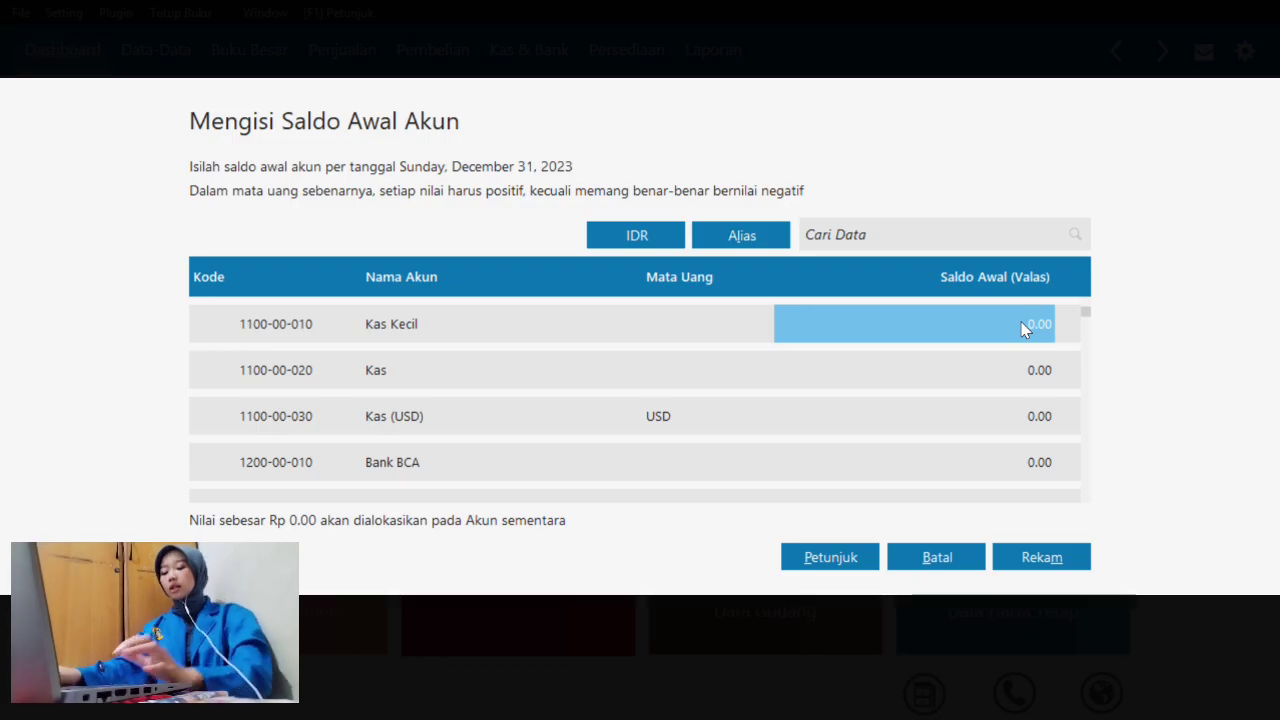
- Enter opening balances for Kas Kecil (10,000,000), Bank BCA (10,000,000) and Piutang Dagang
{"action": "type", "text": "10,00"}
{"action": "type", "text": "0,0"}
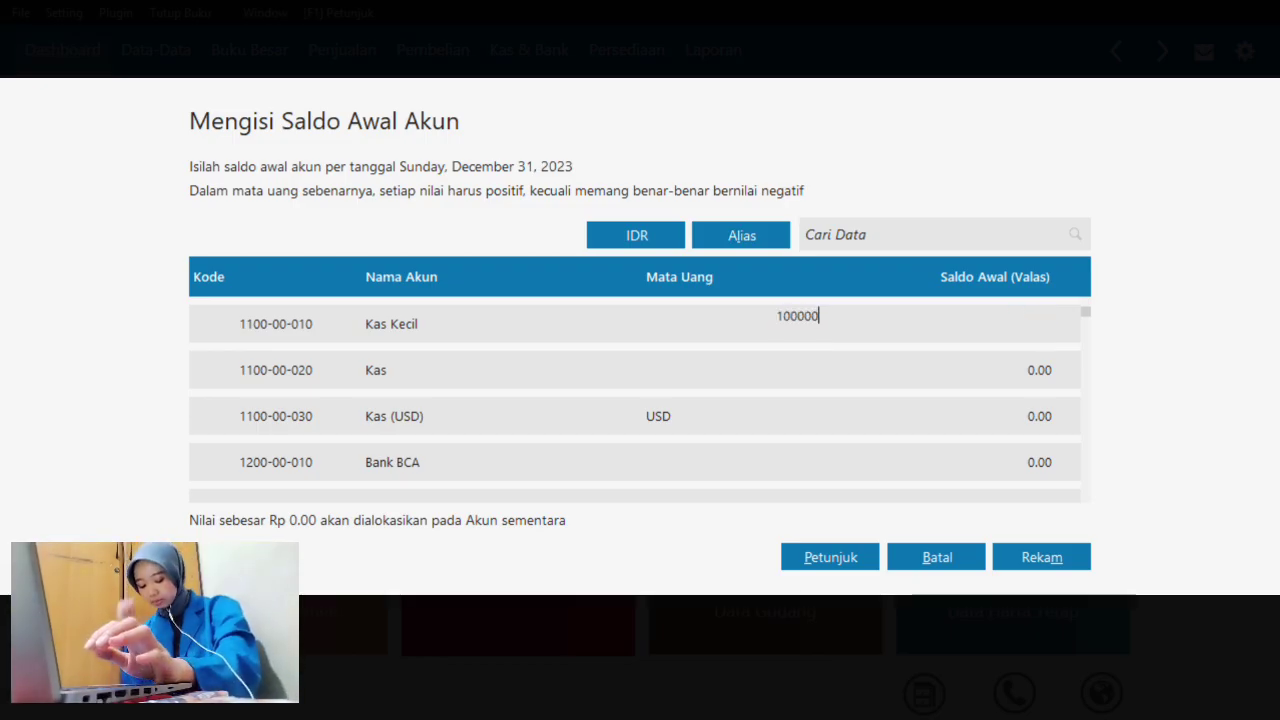
{"action": "type", "text": "00"}
{"action": "key", "text": "Return"}
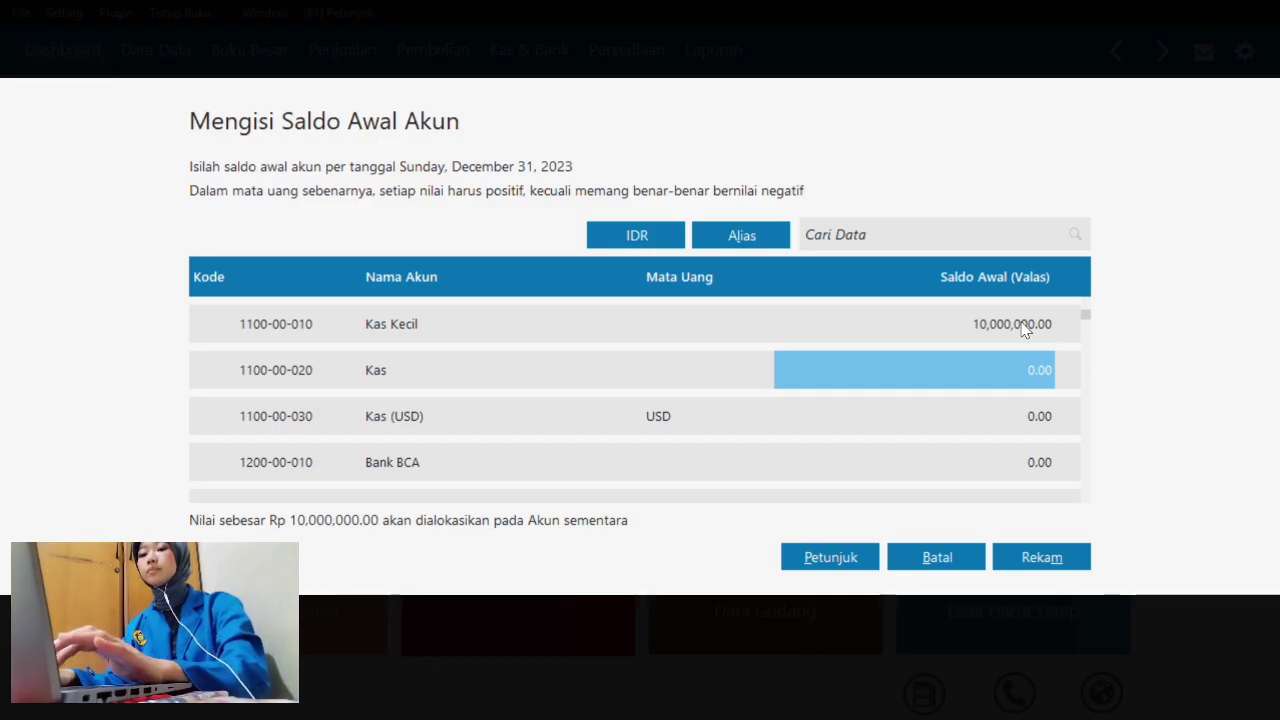
{"action": "key", "text": "Down"}
{"action": "key", "text": "Down"}
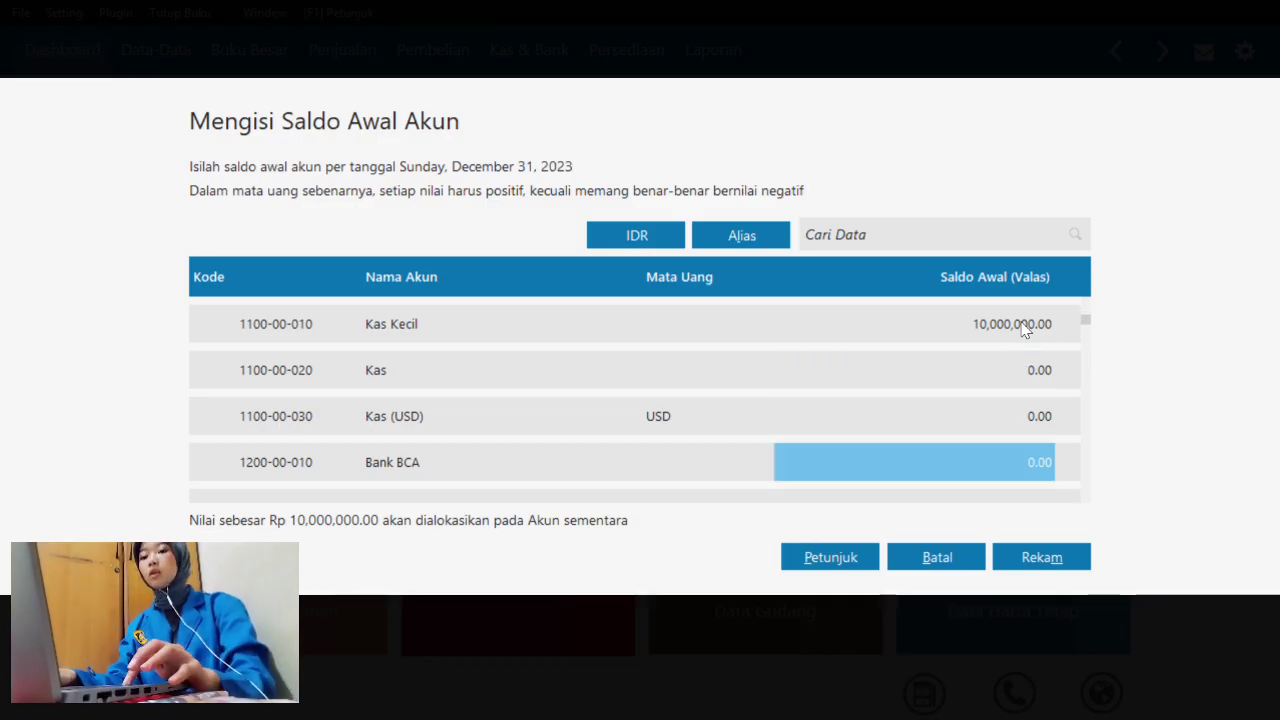
{"action": "type", "text": "1000"}
{"action": "key", "text": "BackSpace"}
{"action": "type", "text": "000"}
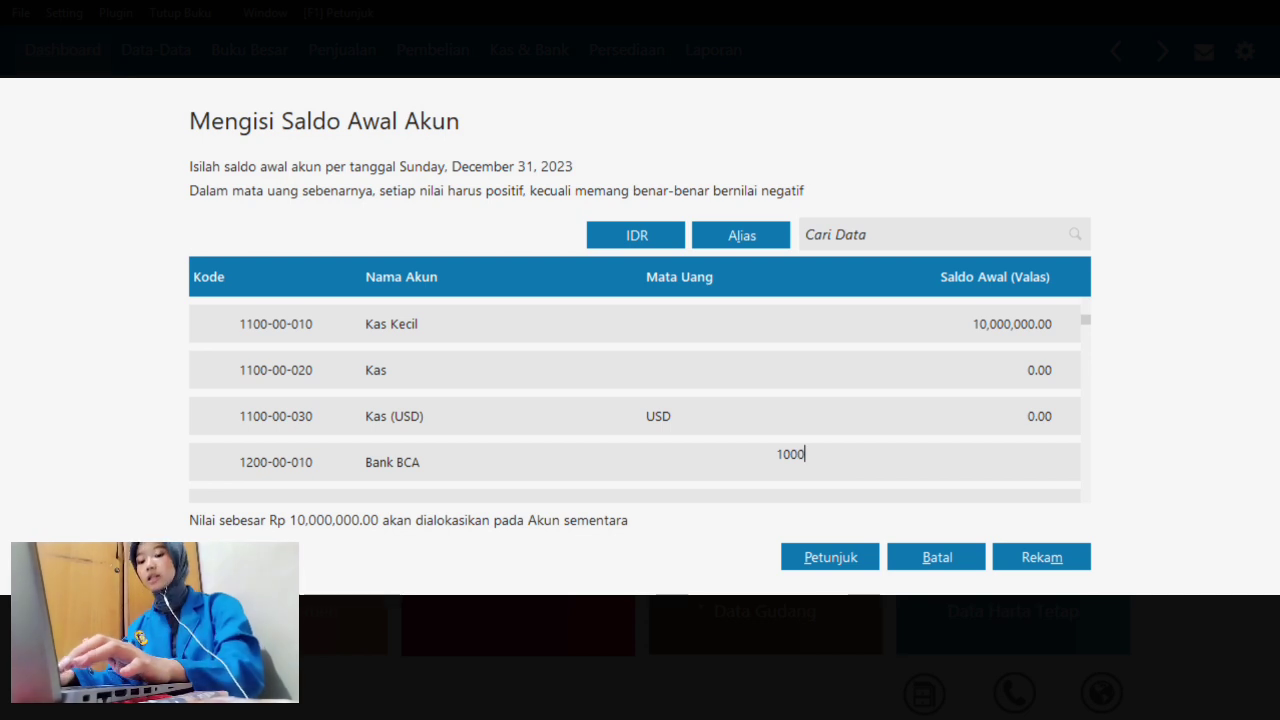
{"action": "type", "text": "000,000.00"}
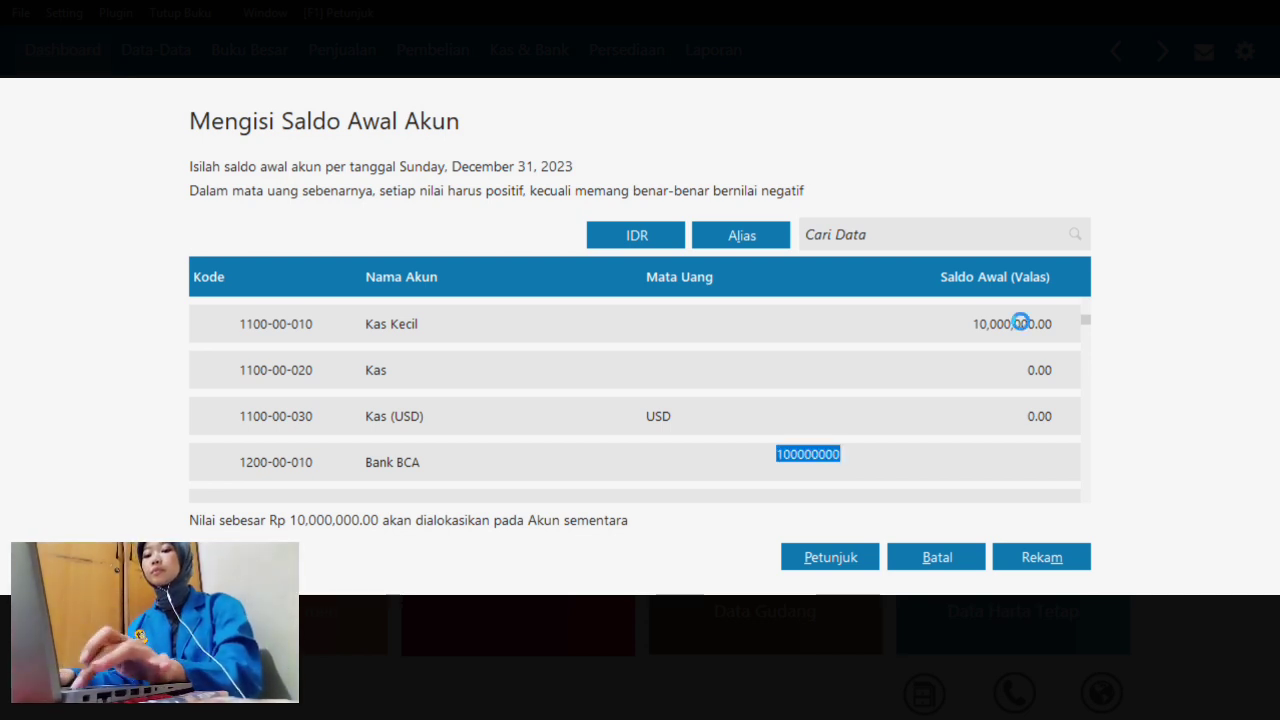
{"action": "key", "text": "Return"}
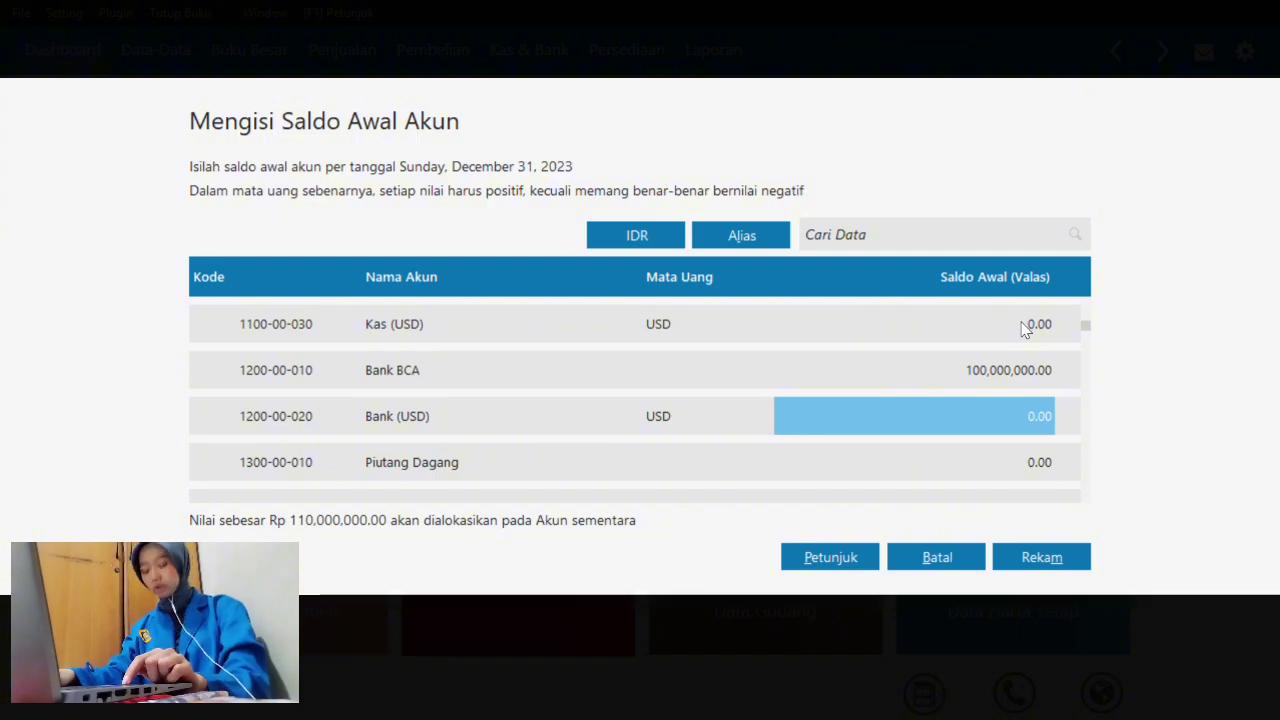
{"action": "key", "text": "Return"}
{"action": "type", "text": "10000000"}
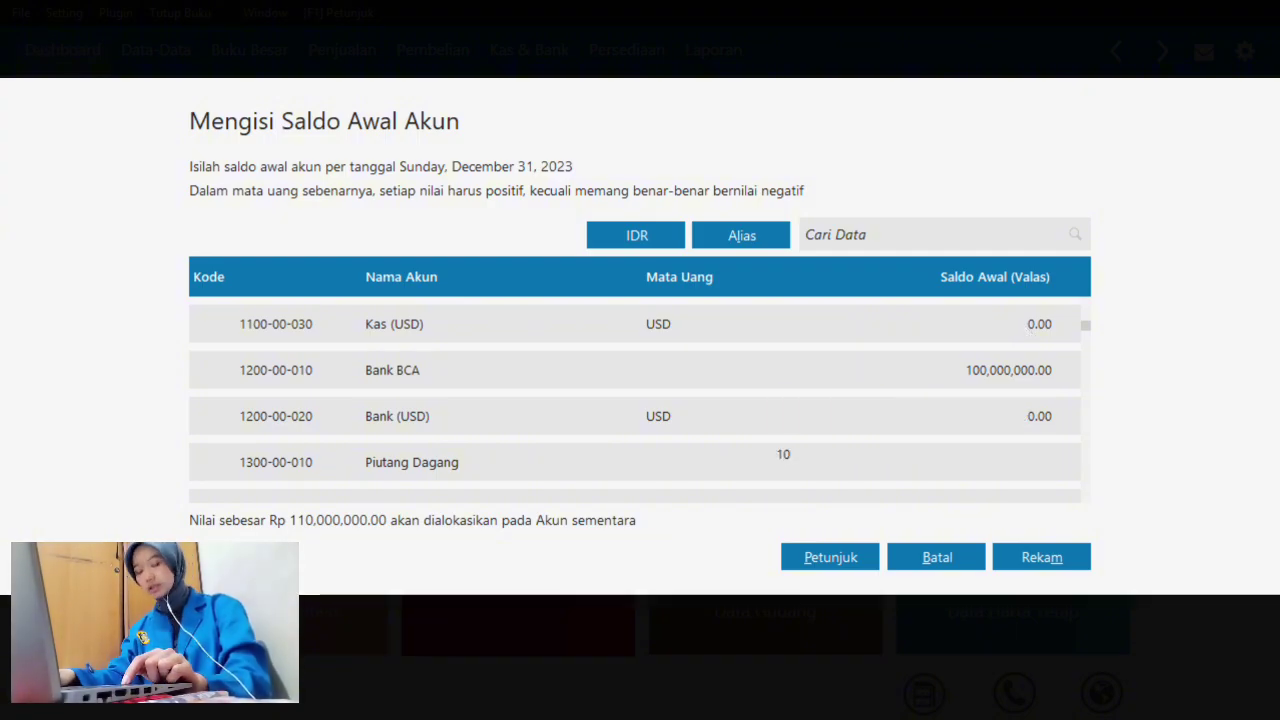
{"action": "key", "text": "BackSpace"}
{"action": "type", "text": "10000000"}
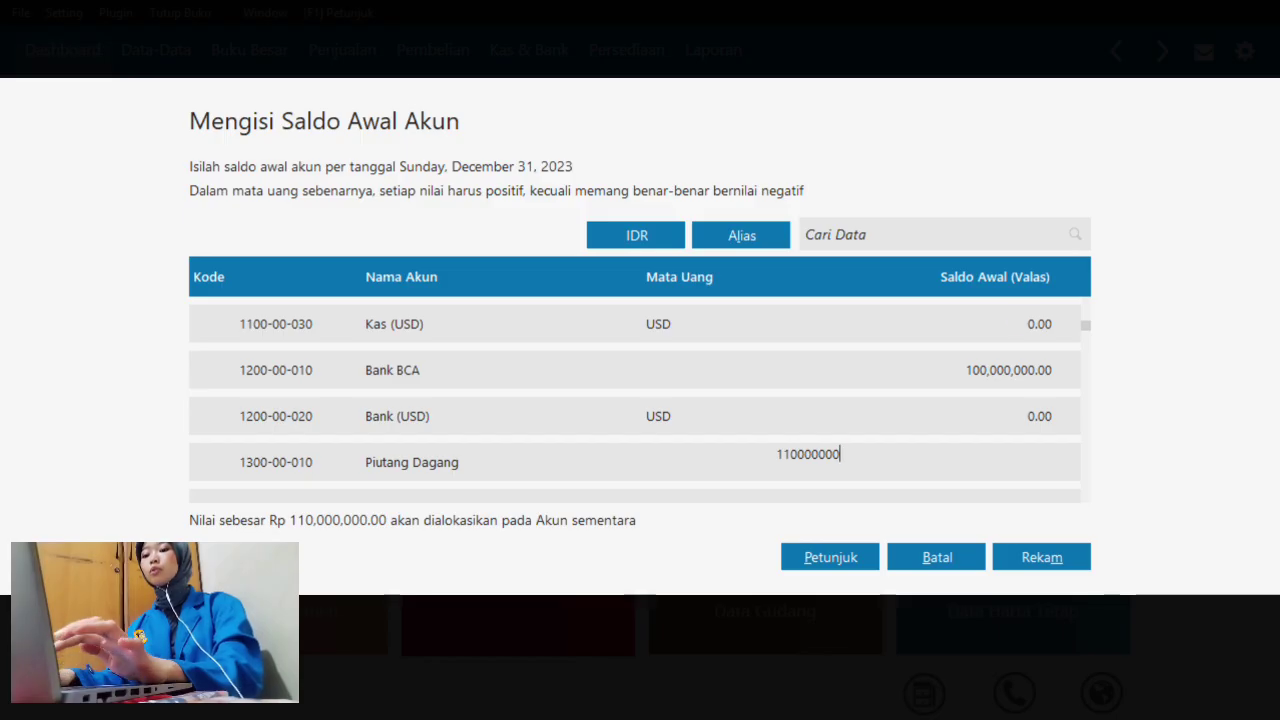
{"action": "key", "text": "Return"}
- Enter Persediaan Bahan Baku 31,300,000, Bahan Penolong 1,000,000, PPh 21 Dibayar Dimuka 3,500,000, Asuransi 23,000
{"action": "key", "text": "Return"}
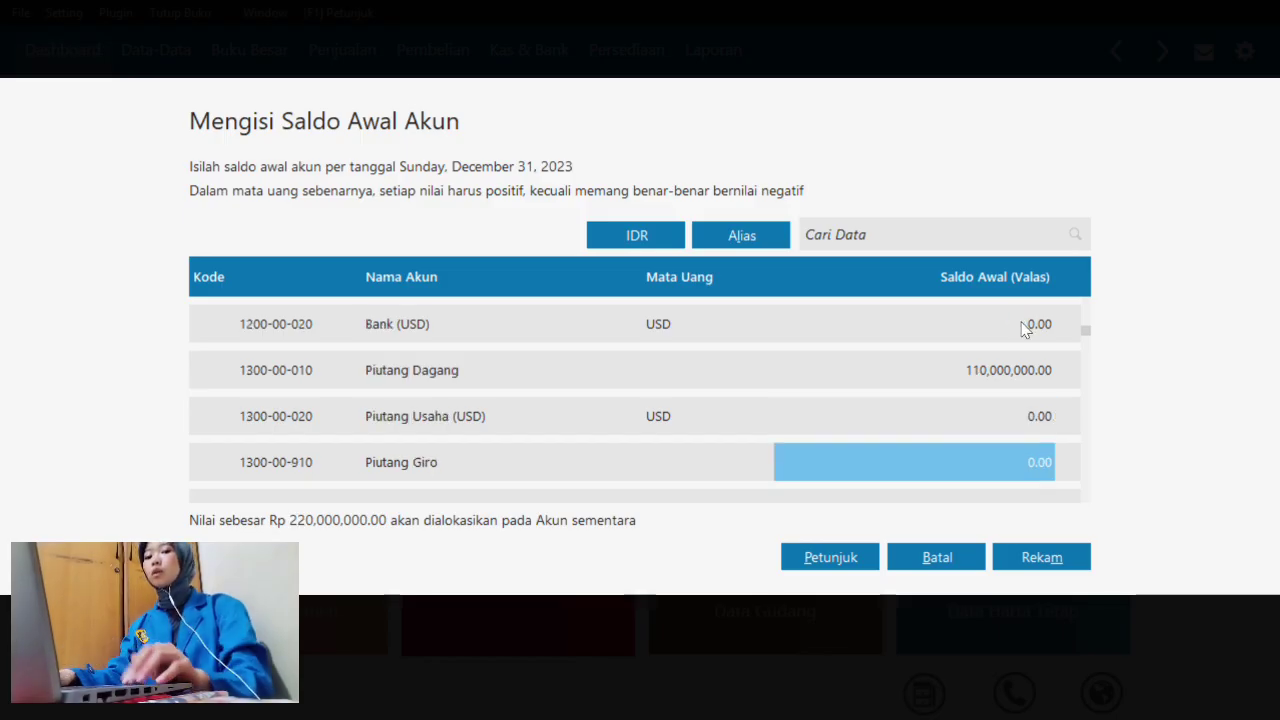
{"action": "key", "text": "Return"}
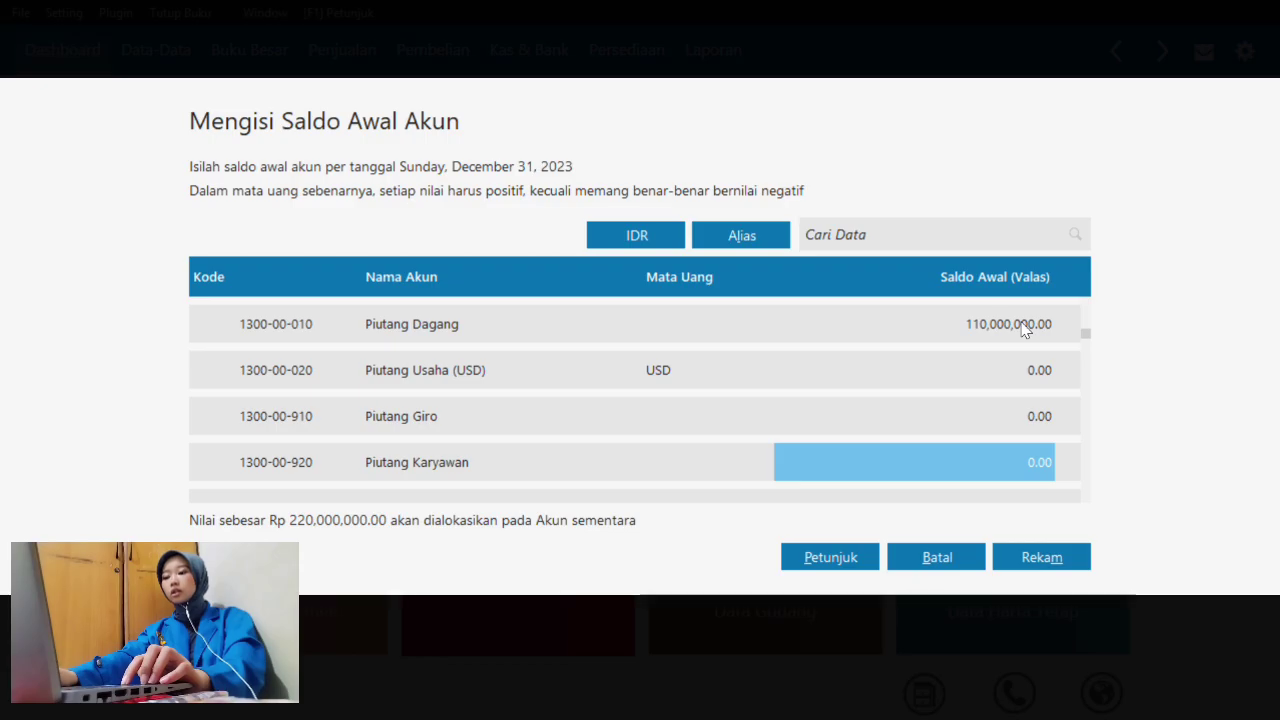
{"action": "key", "text": "Return"}
{"action": "key", "text": "Return"}
{"action": "key", "text": "Return"}
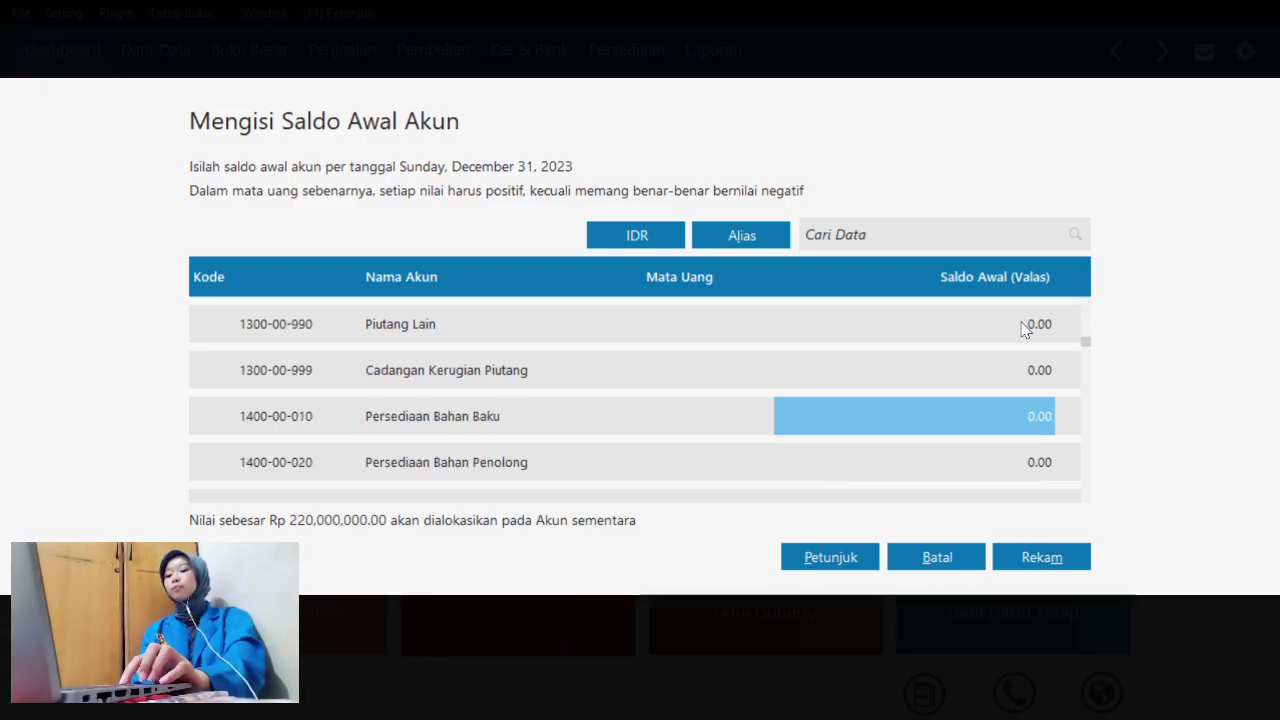
{"action": "type", "text": "31"}
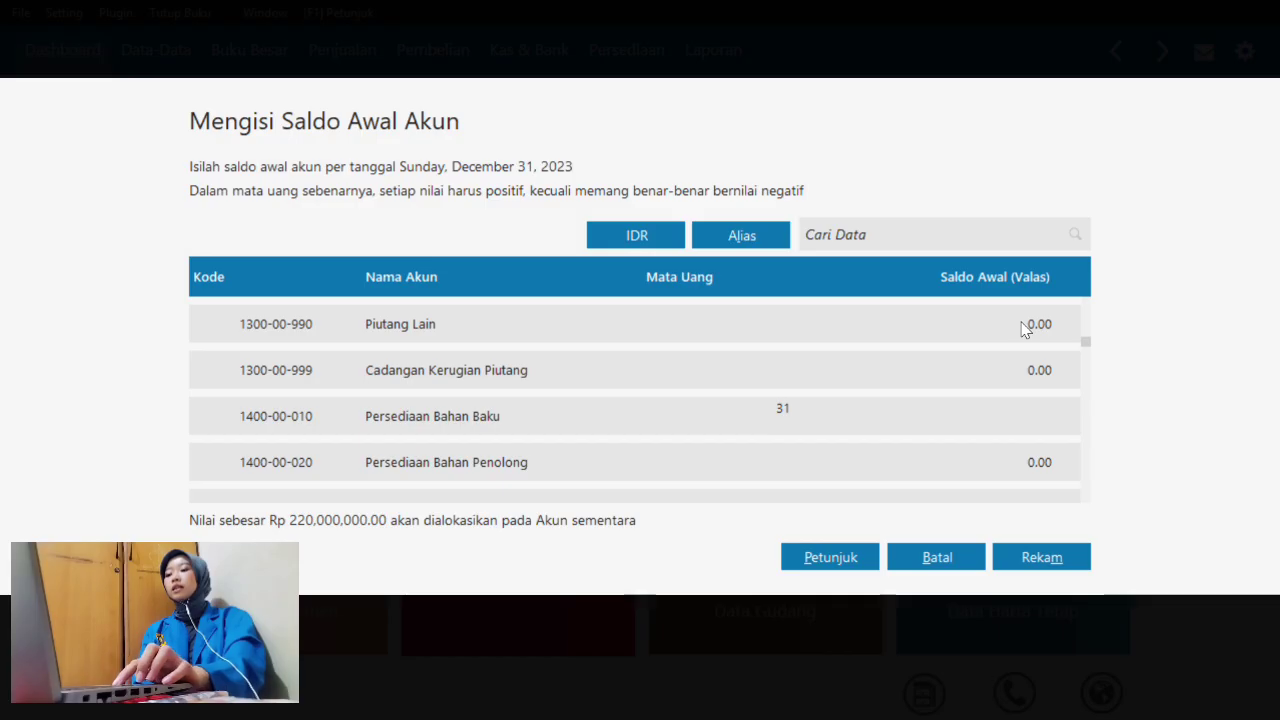
{"action": "type", "text": "300000"}
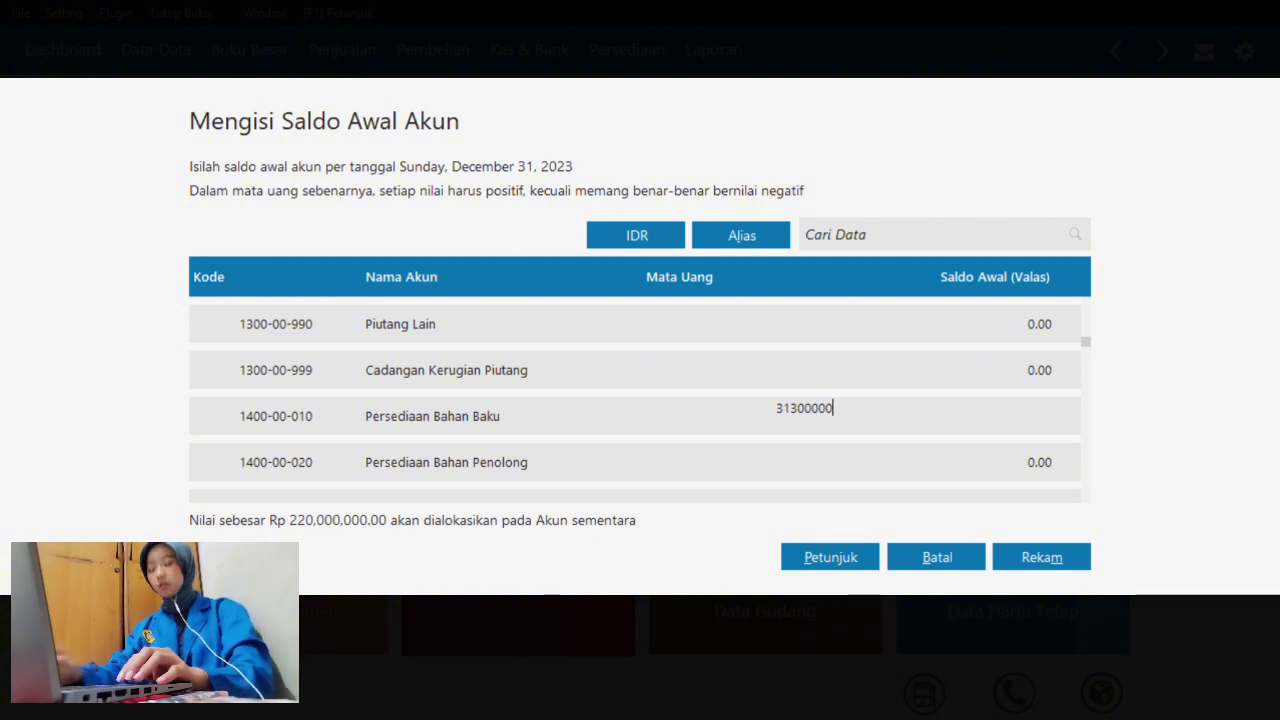
{"action": "key", "text": "Return"}
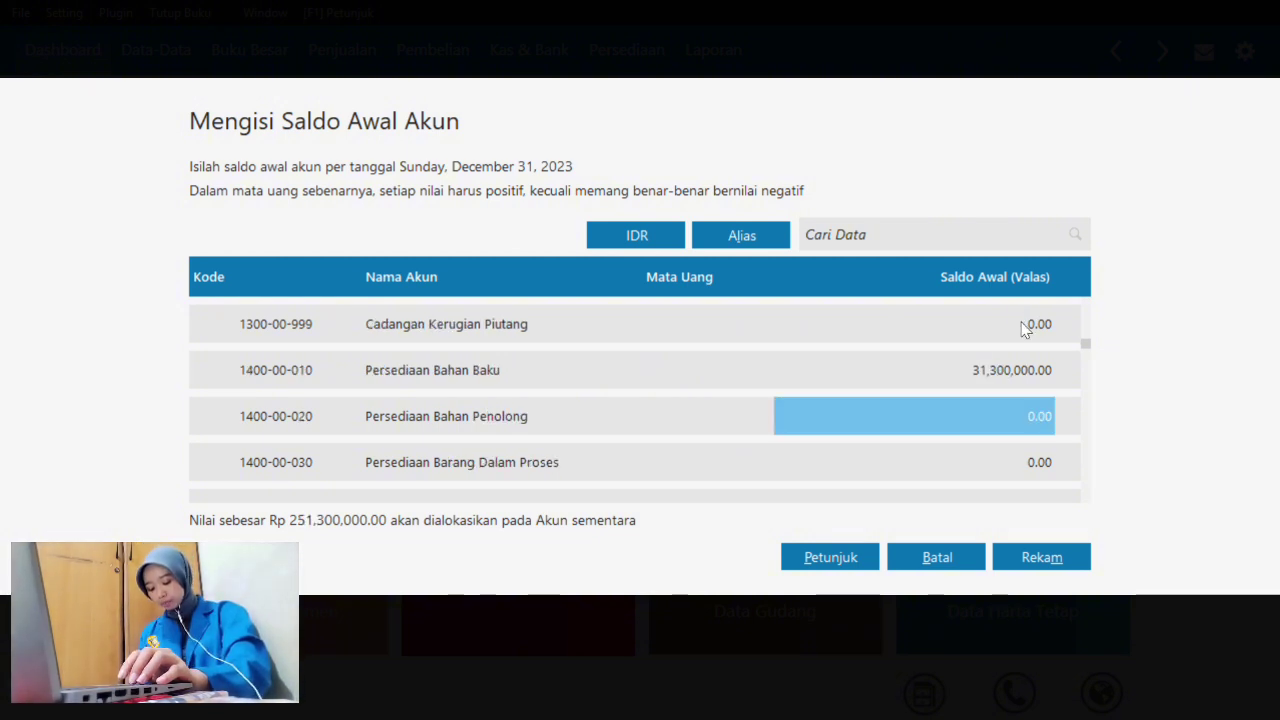
{"action": "type", "text": "1"}
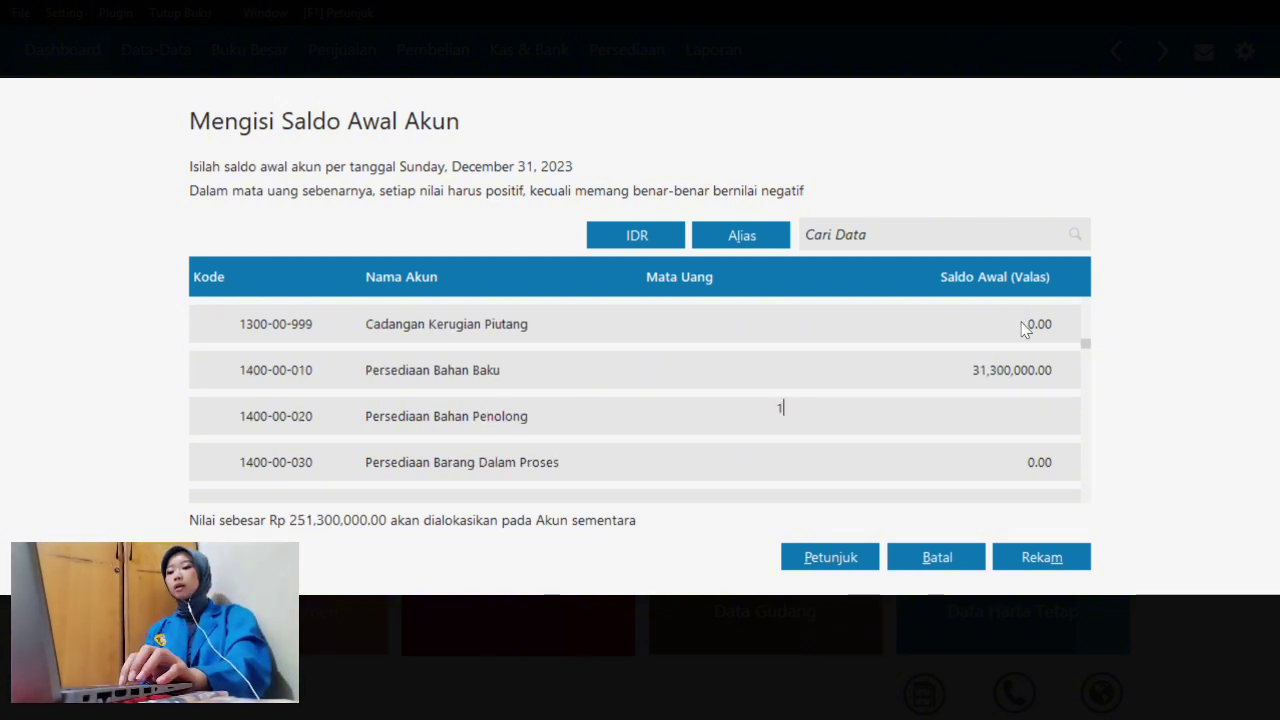
{"action": "type", "text": "000000"}
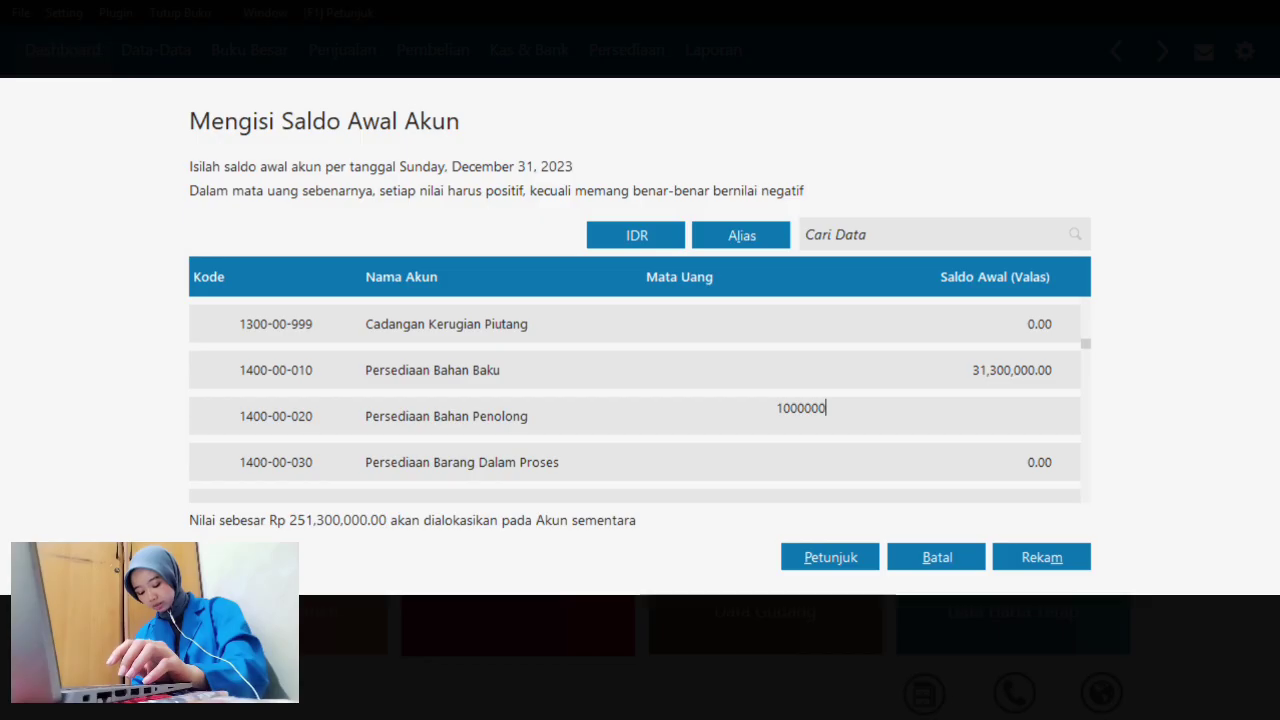
{"action": "key", "text": "Return"}
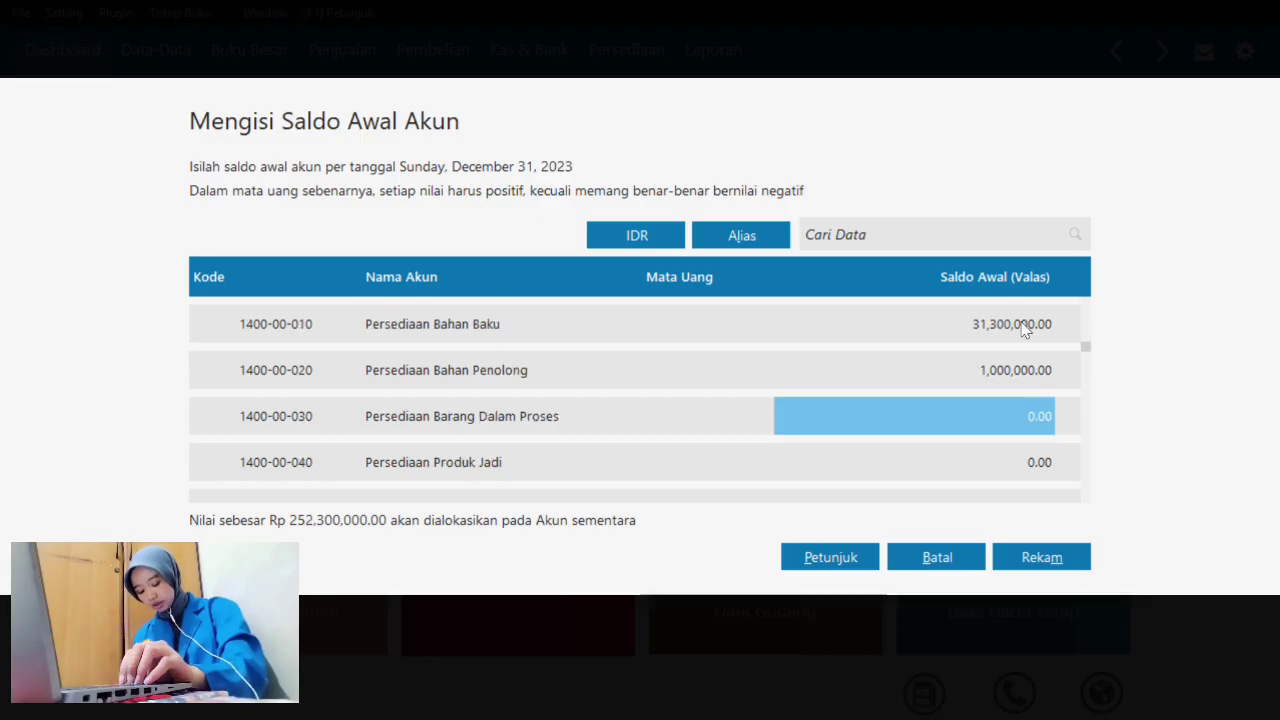
{"action": "key", "text": "Down"}
{"action": "key", "text": "Down"}
{"action": "key", "text": "Down"}
{"action": "key", "text": "Down"}
{"action": "key", "text": "Down"}
{"action": "key", "text": "Down"}
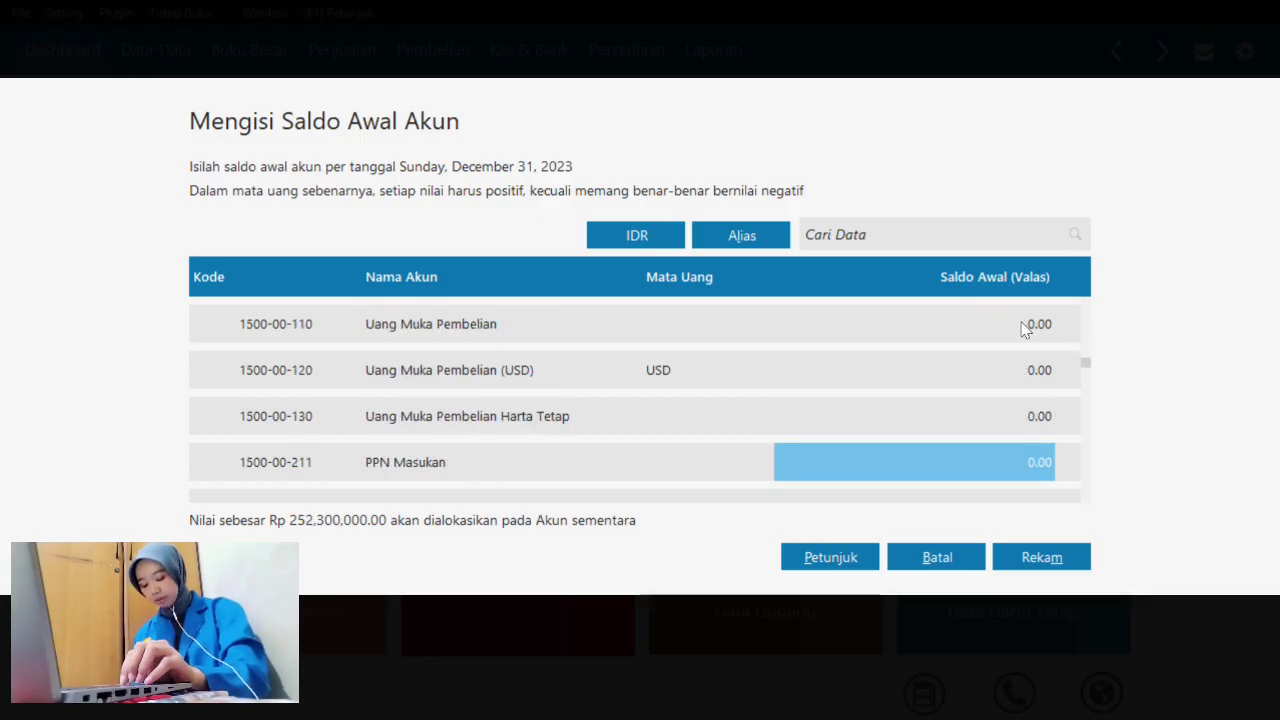
{"action": "key", "text": "Down"}
{"action": "key", "text": "Down"}
{"action": "key", "text": "Up"}
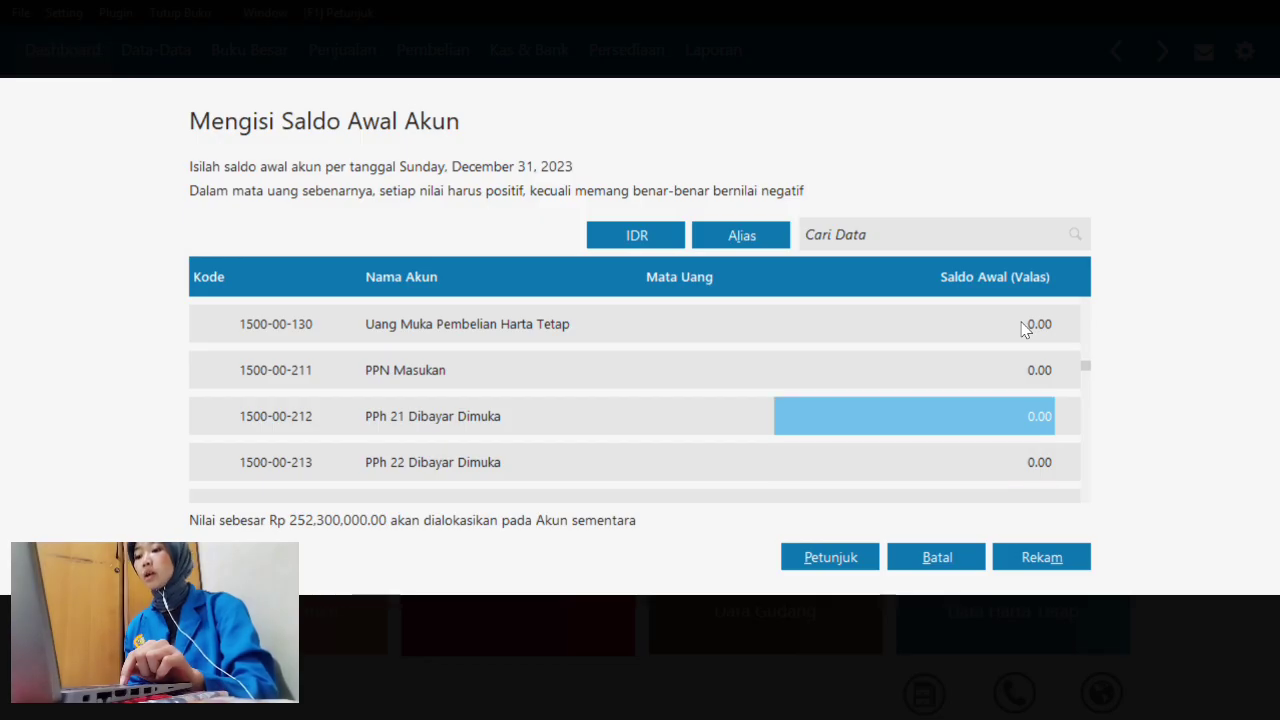
{"action": "type", "text": "3"}
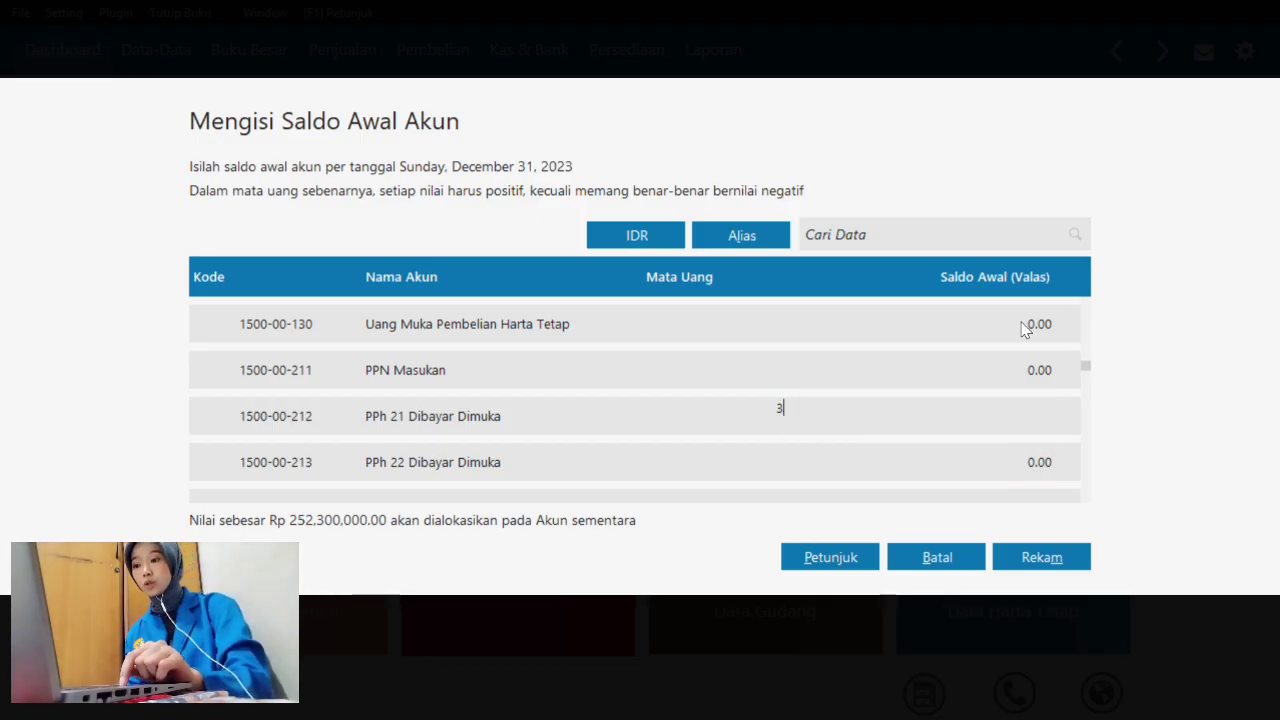
{"action": "type", "text": "500000"}
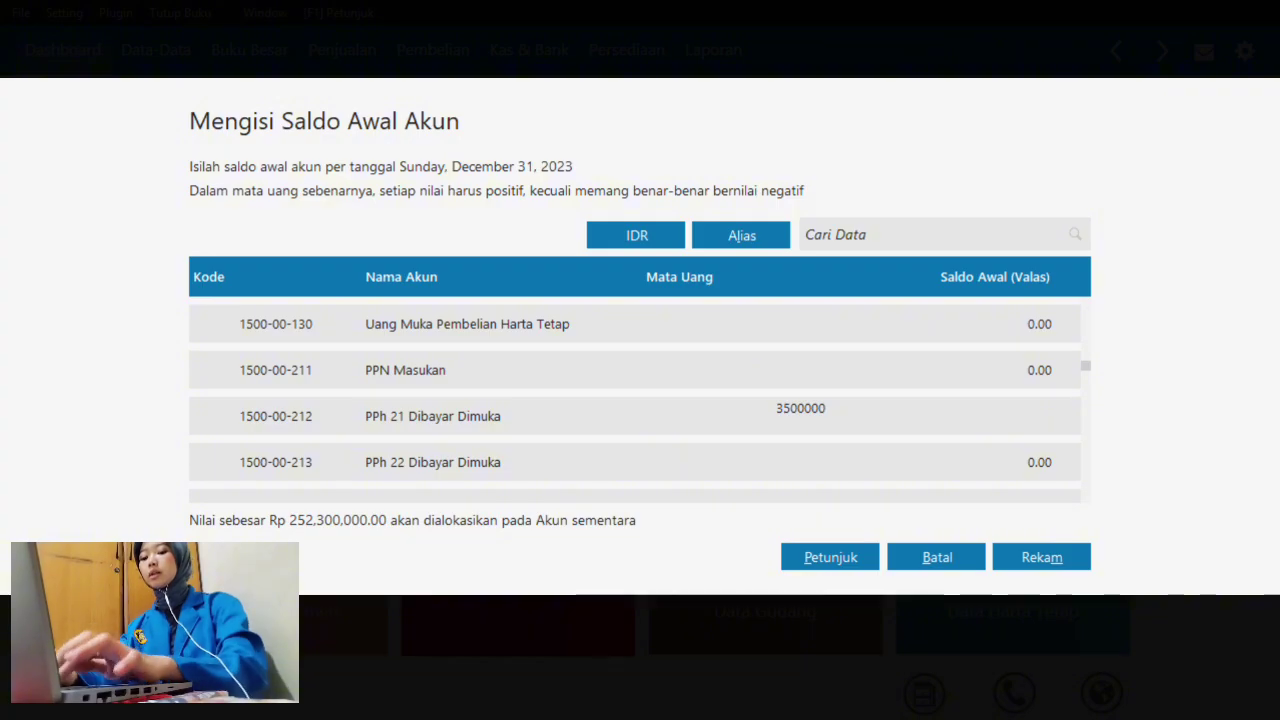
{"action": "key", "text": "Return"}
{"action": "key", "text": "Down"}
{"action": "key", "text": "Down"}
{"action": "key", "text": "Down"}
{"action": "key", "text": "Down"}
{"action": "key", "text": "Down"}
{"action": "key", "text": "Down"}
{"action": "key", "text": "Down"}
{"action": "key", "text": "Down"}
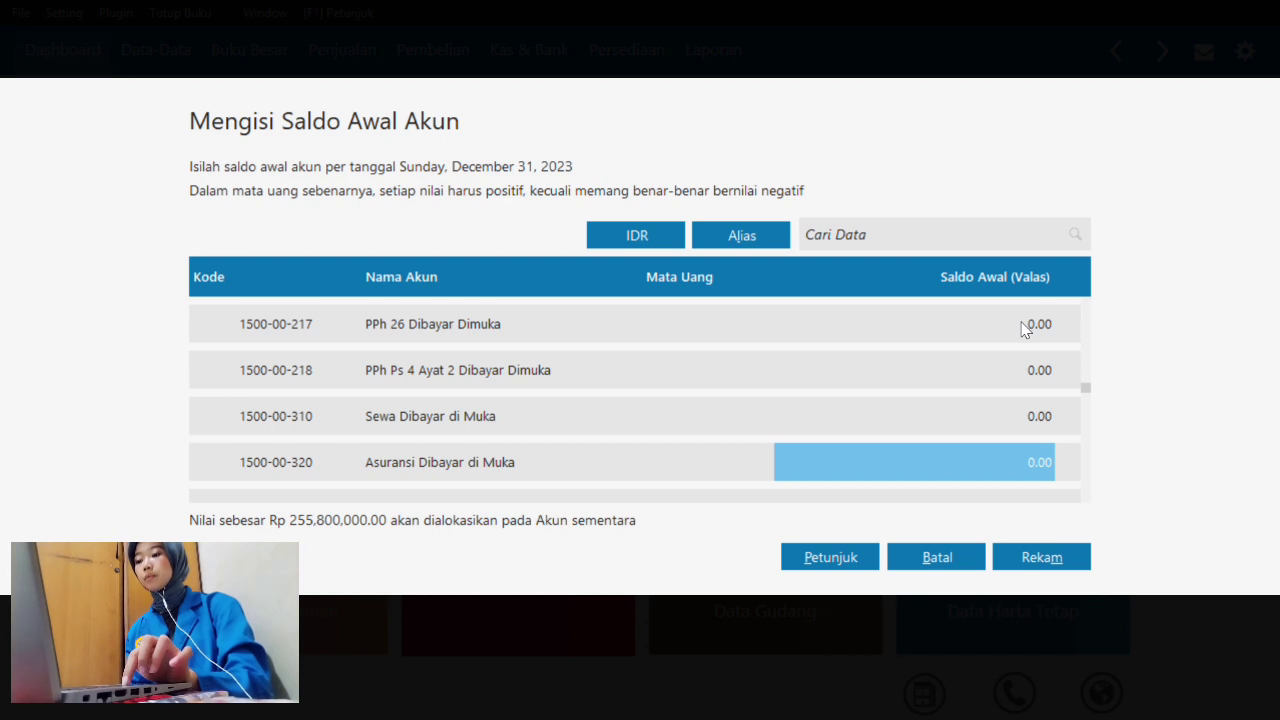
{"action": "type", "text": "23000"}
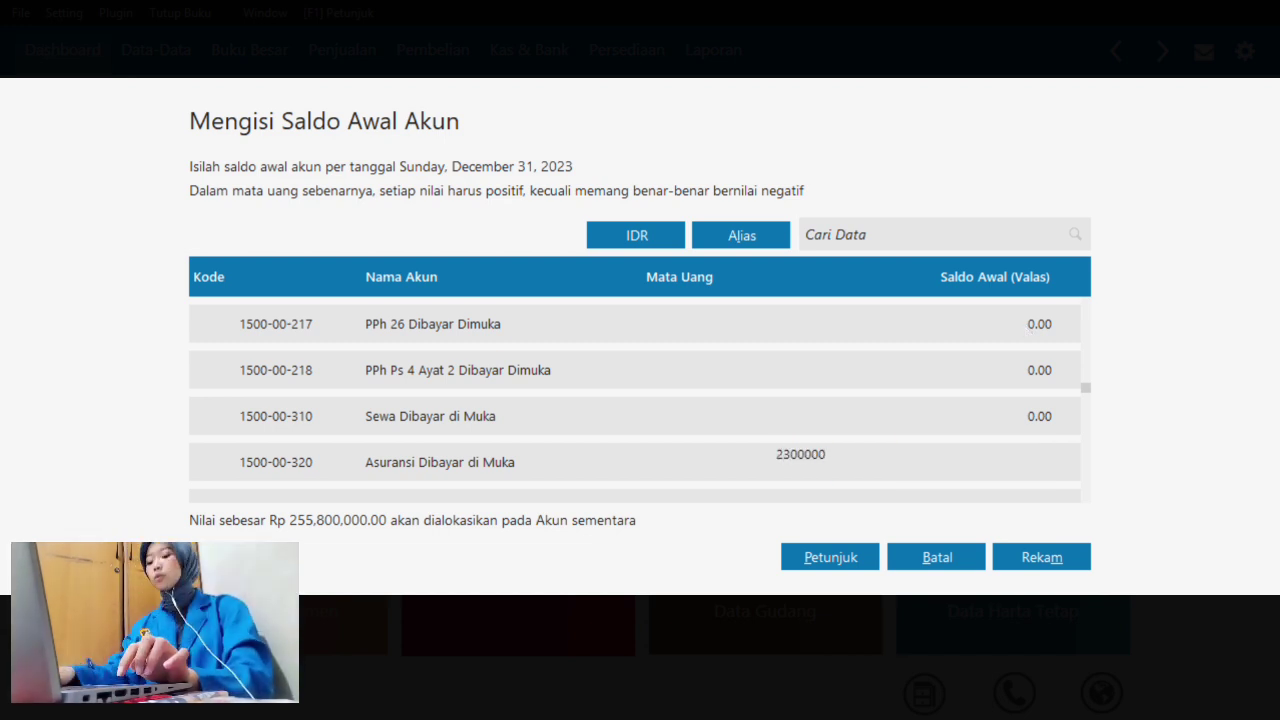
{"action": "key", "text": "Down"}
{"action": "key", "text": "Down"}
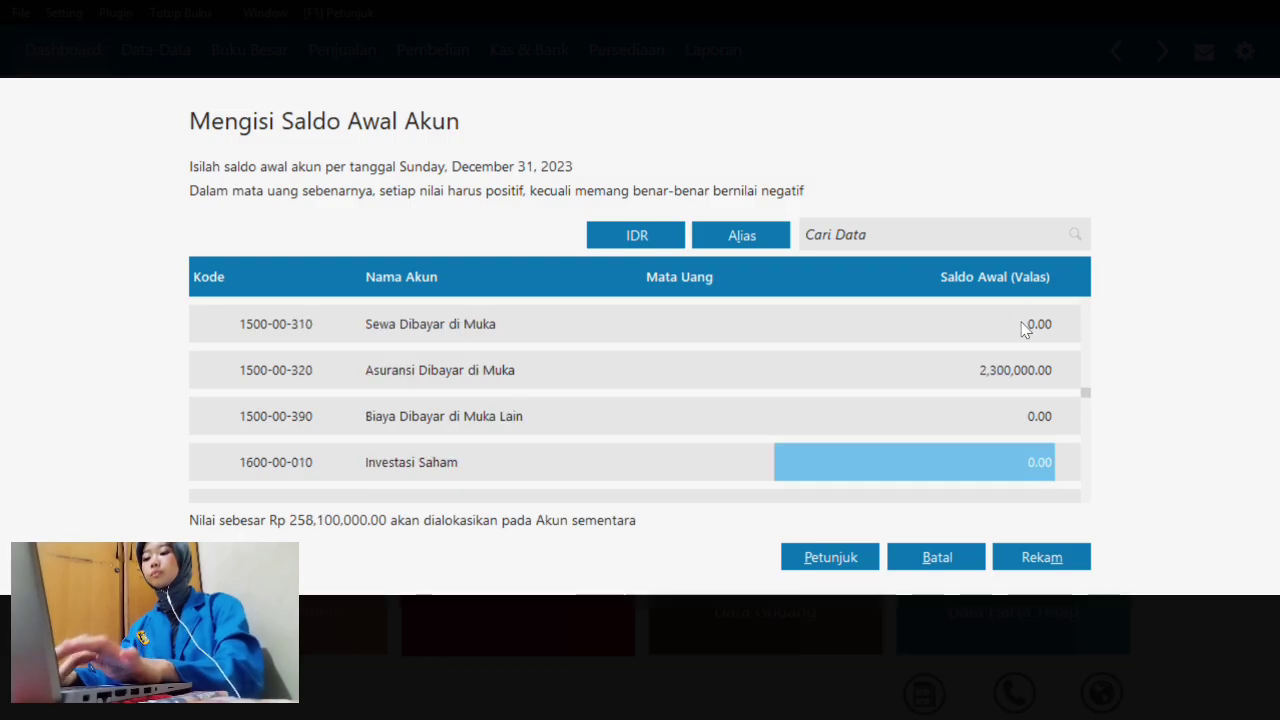
- Set Kendaraan's opening balance to 40,000,000 and clear the Akumulasi Penyusutan Kendaraan balance
{"action": "key", "text": "Down"}
{"action": "key", "text": "Down"}
{"action": "key", "text": "Down"}
{"action": "key", "text": "Up"}
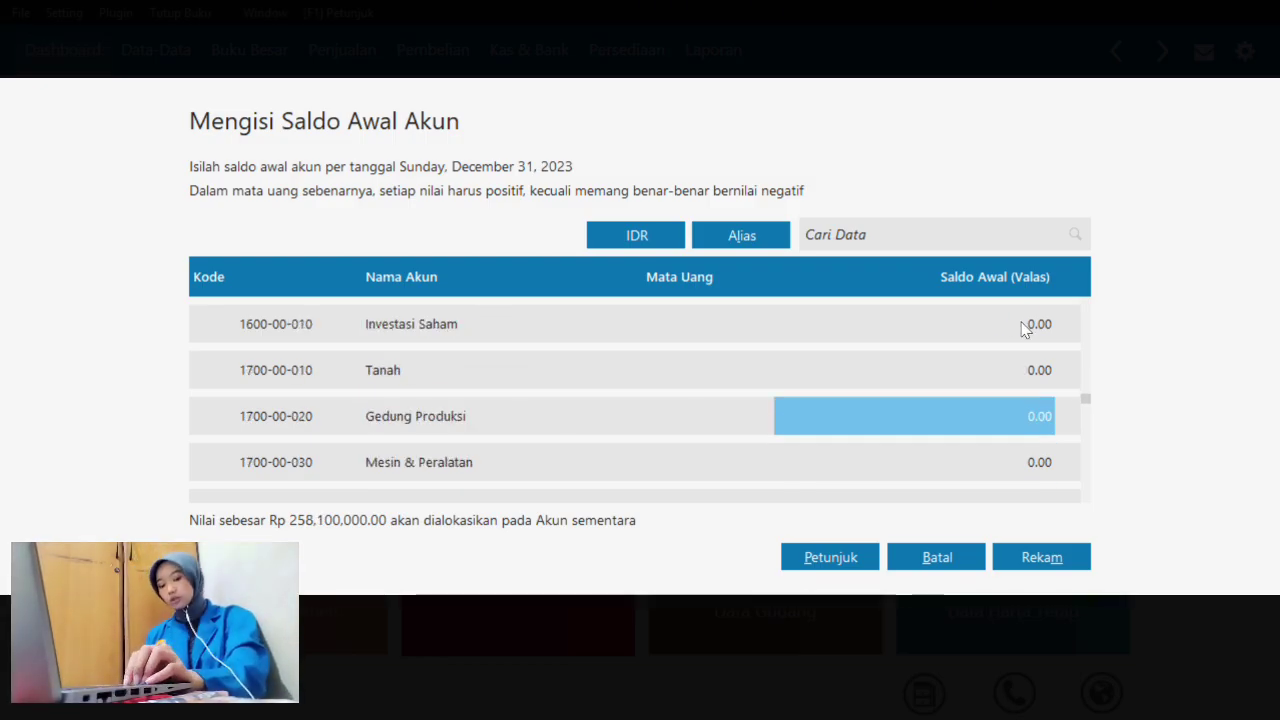
{"action": "key", "text": "Up"}
{"action": "key", "text": "Up"}
{"action": "key", "text": "Down"}
{"action": "key", "text": "Down"}
{"action": "key", "text": "Down"}
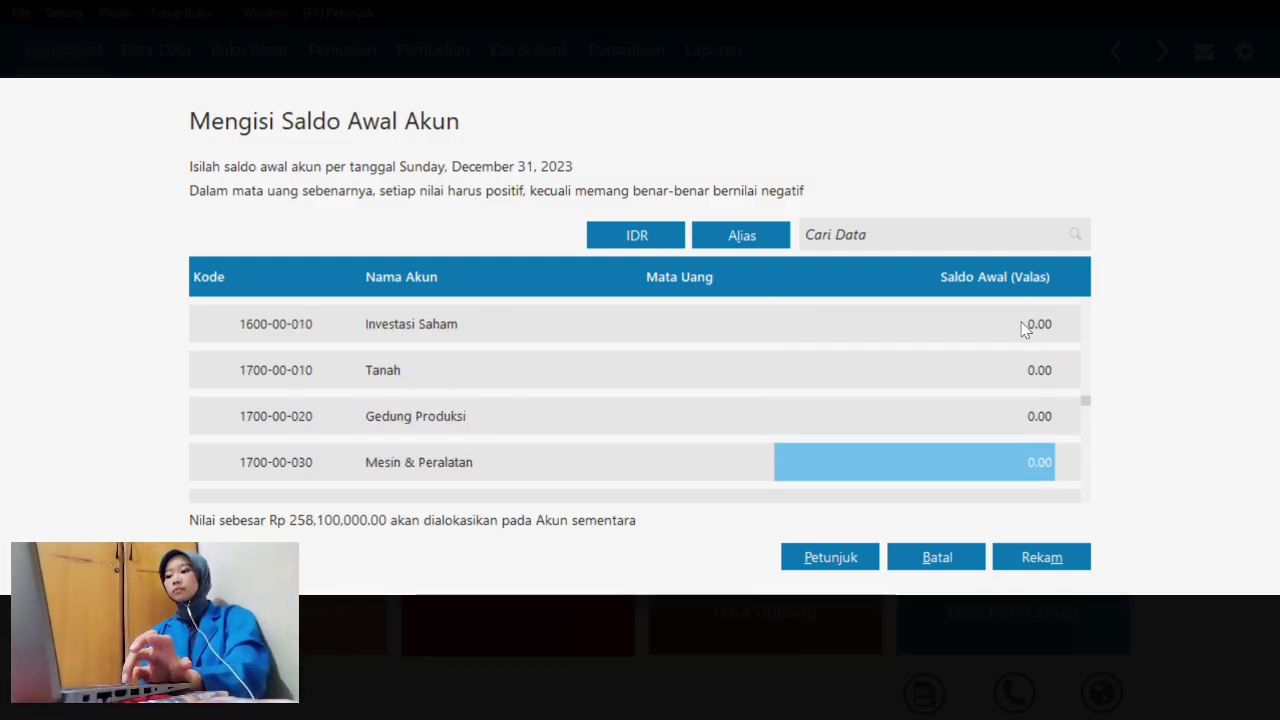
{"action": "key", "text": "Down"}
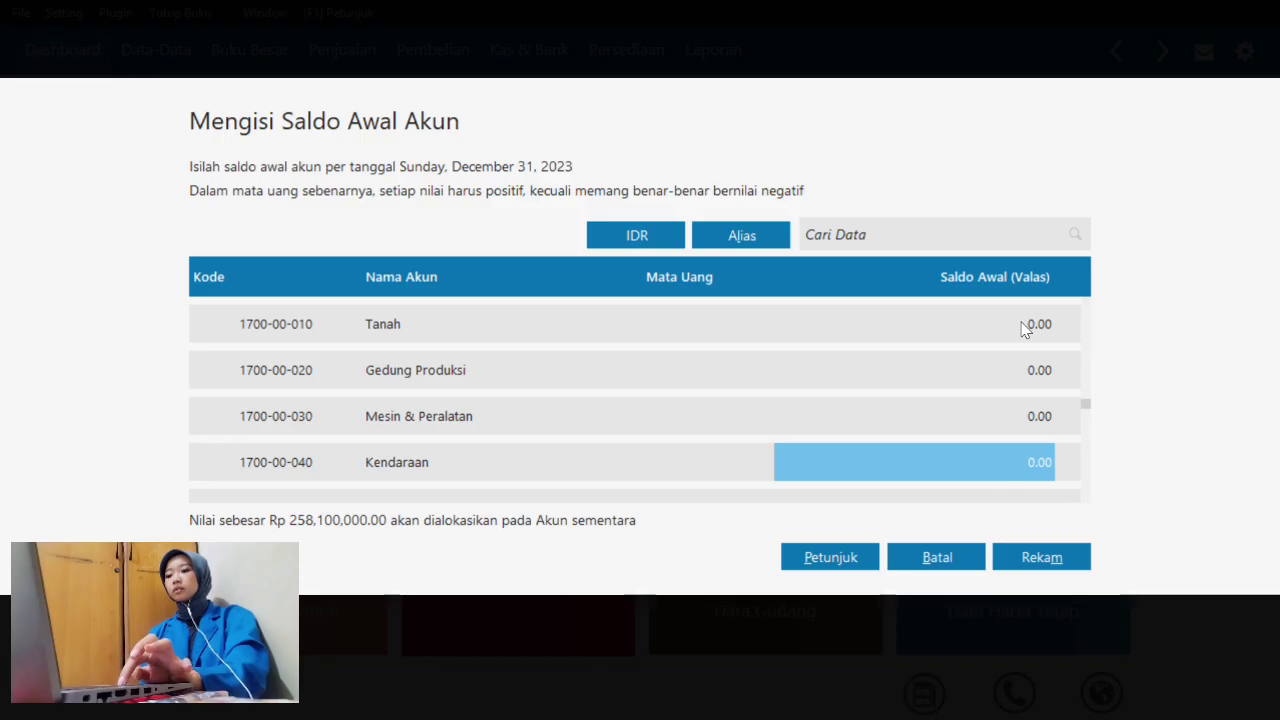
{"action": "type", "text": "4,"}
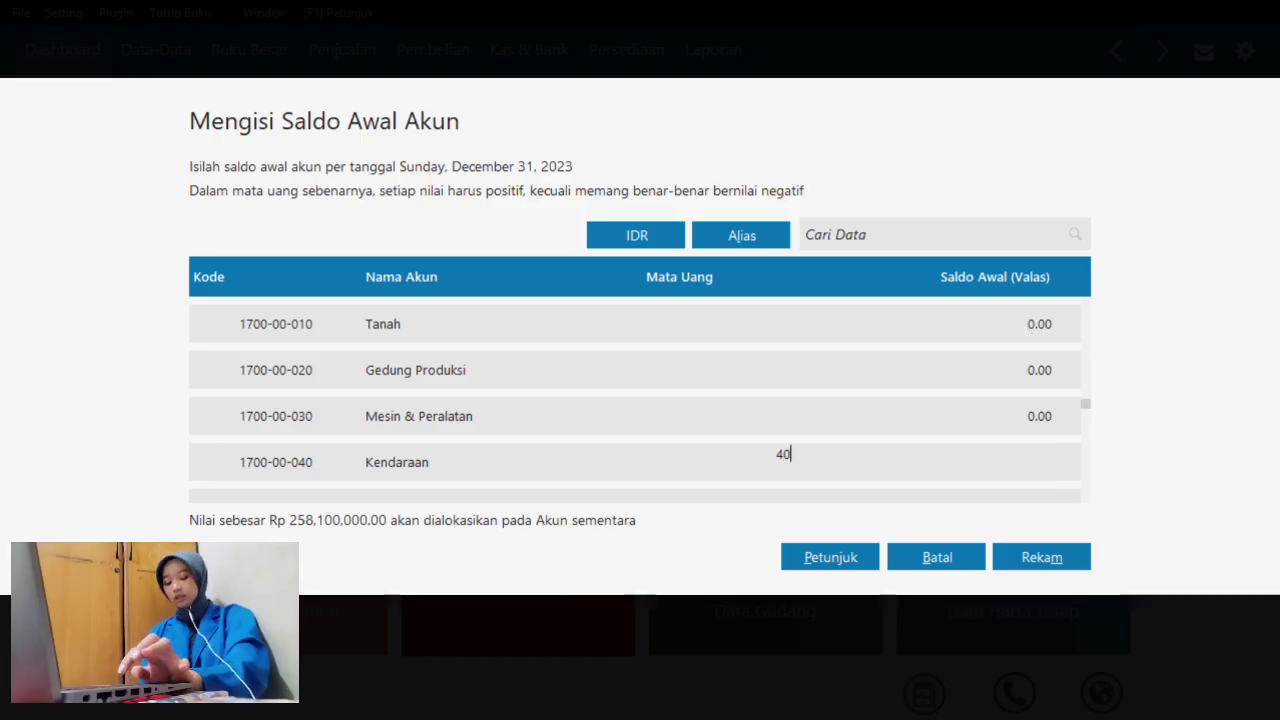
{"action": "type", "text": "000,"}
{"action": "type", "text": "00000"}
{"action": "key", "text": "Return"}
{"action": "key", "text": "Up"}
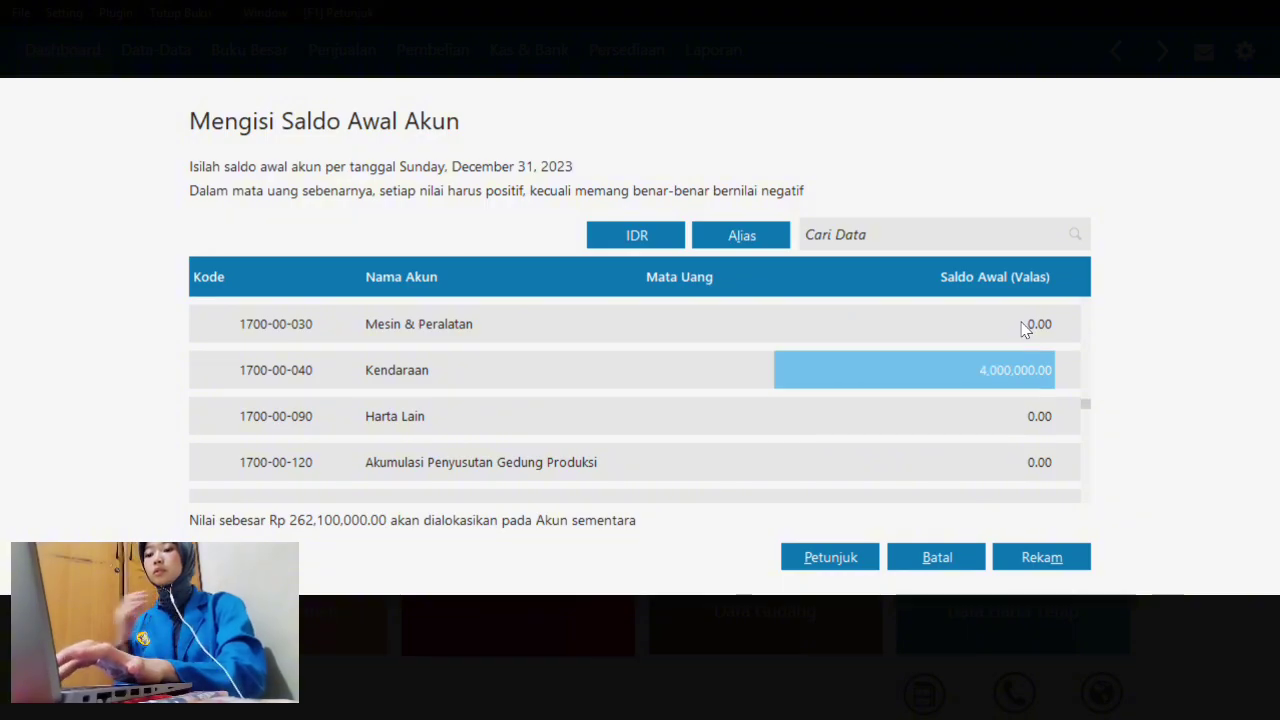
{"action": "type", "text": "0"}
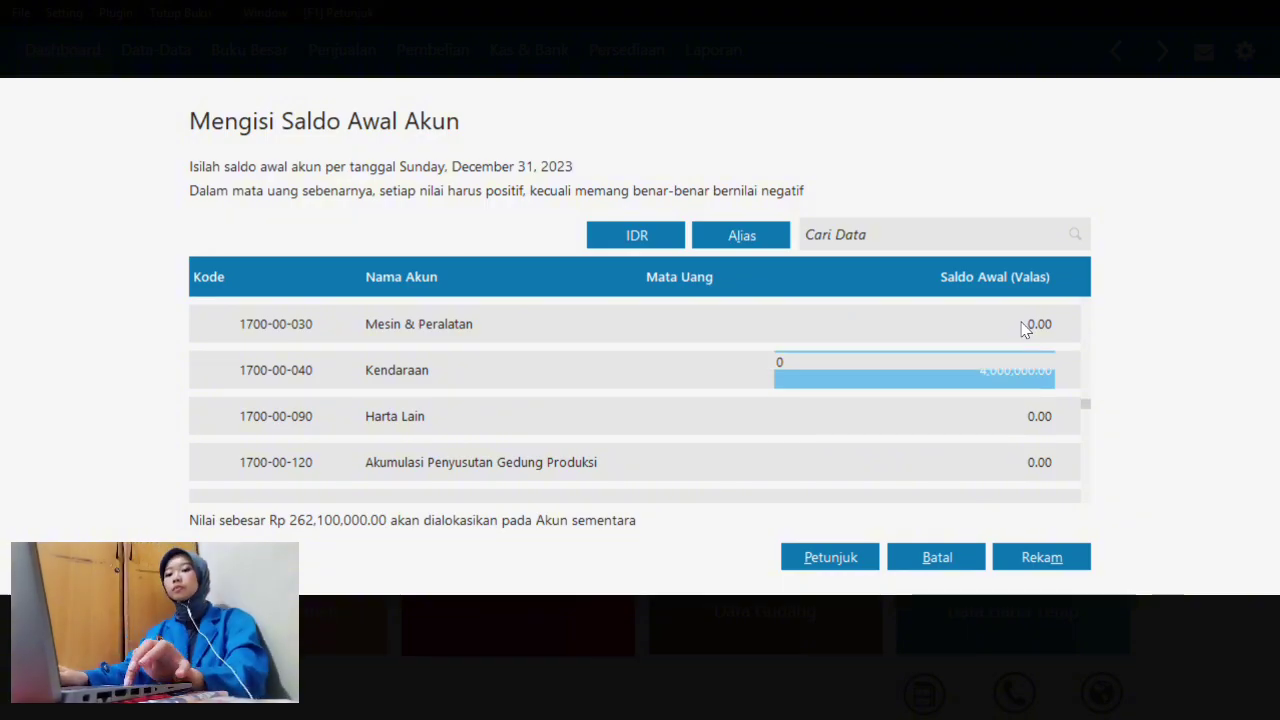
{"action": "type", "text": "40"}
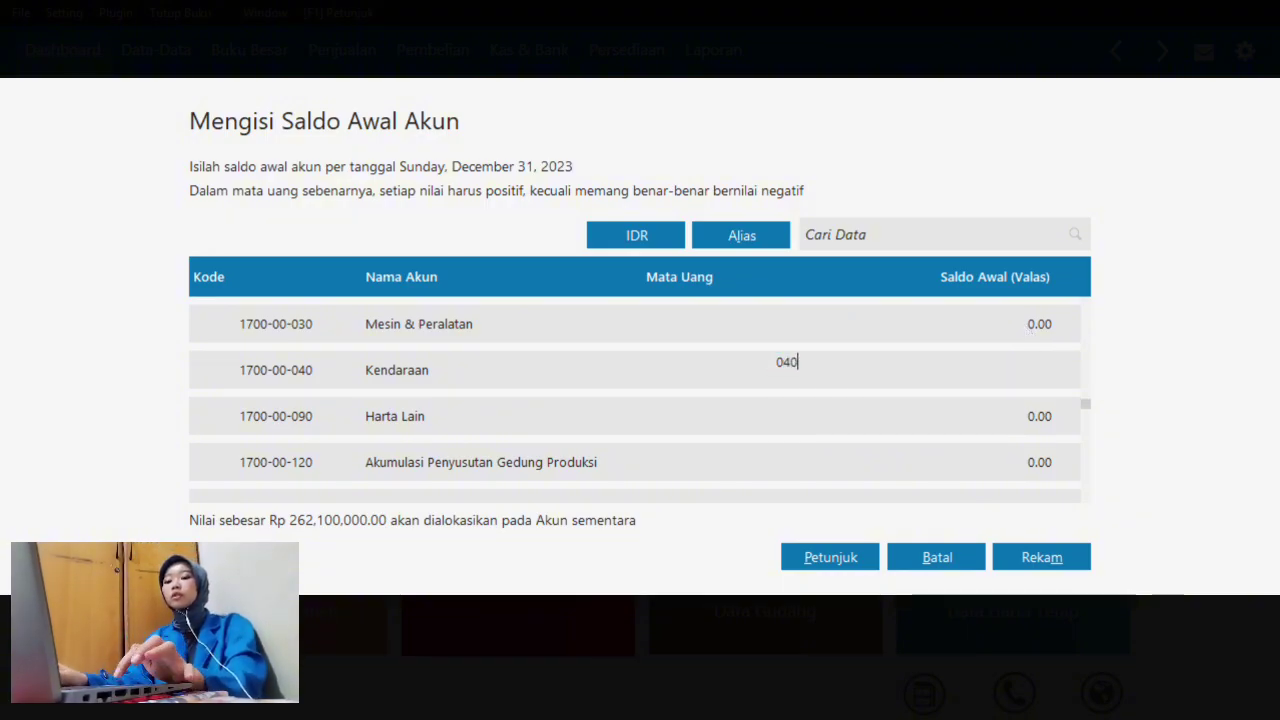
{"action": "key", "text": "BackSpace"}
{"action": "key", "text": "BackSpace"}
{"action": "type", "text": "4"}
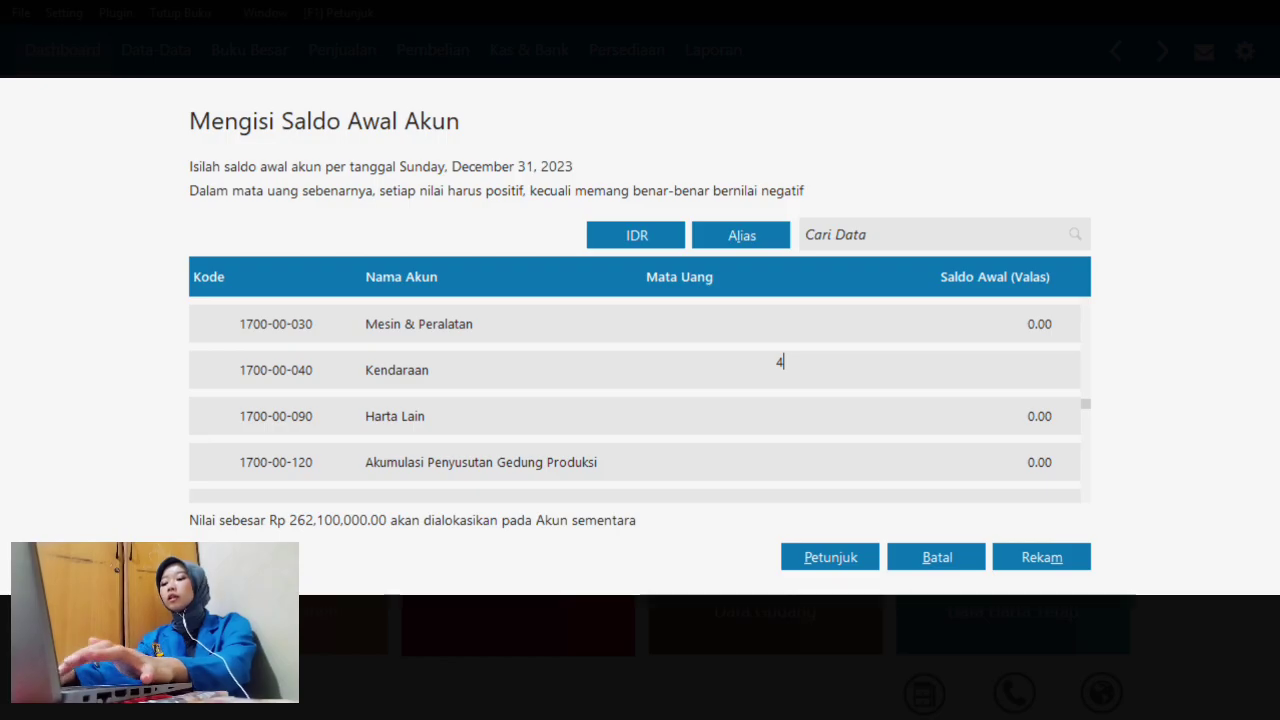
{"action": "type", "text": "00000000"}
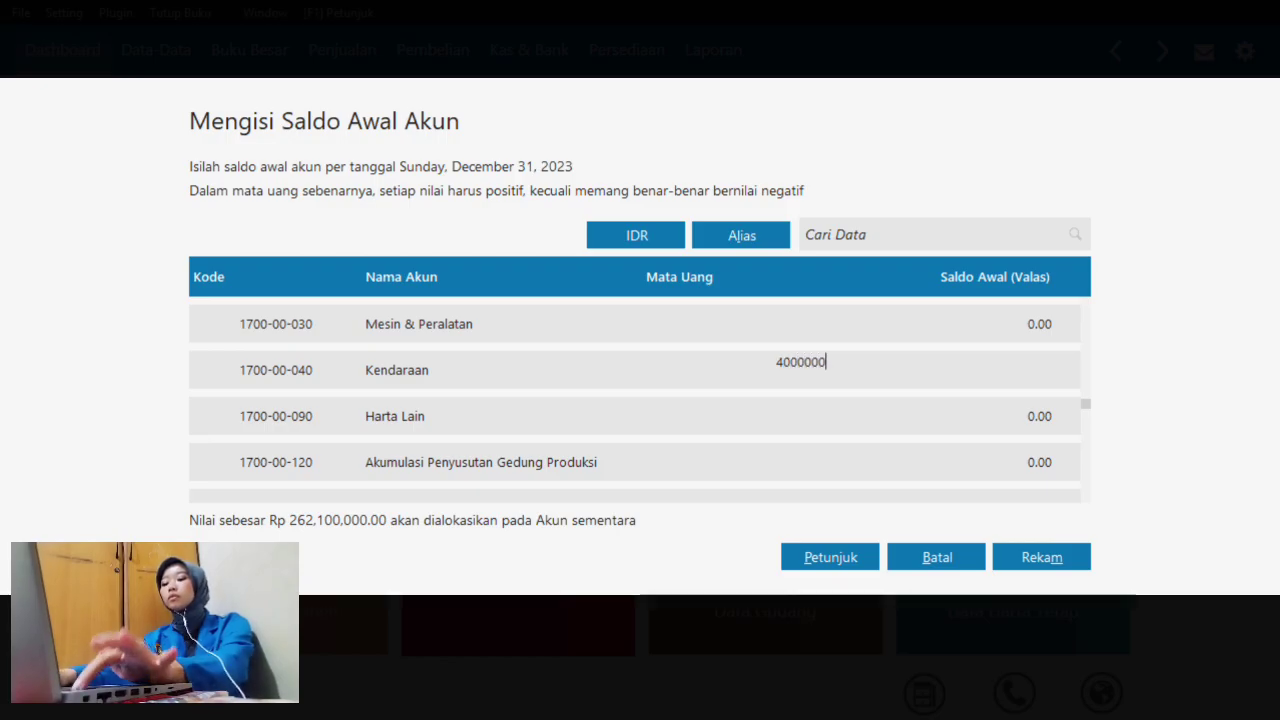
{"action": "key", "text": "Return"}
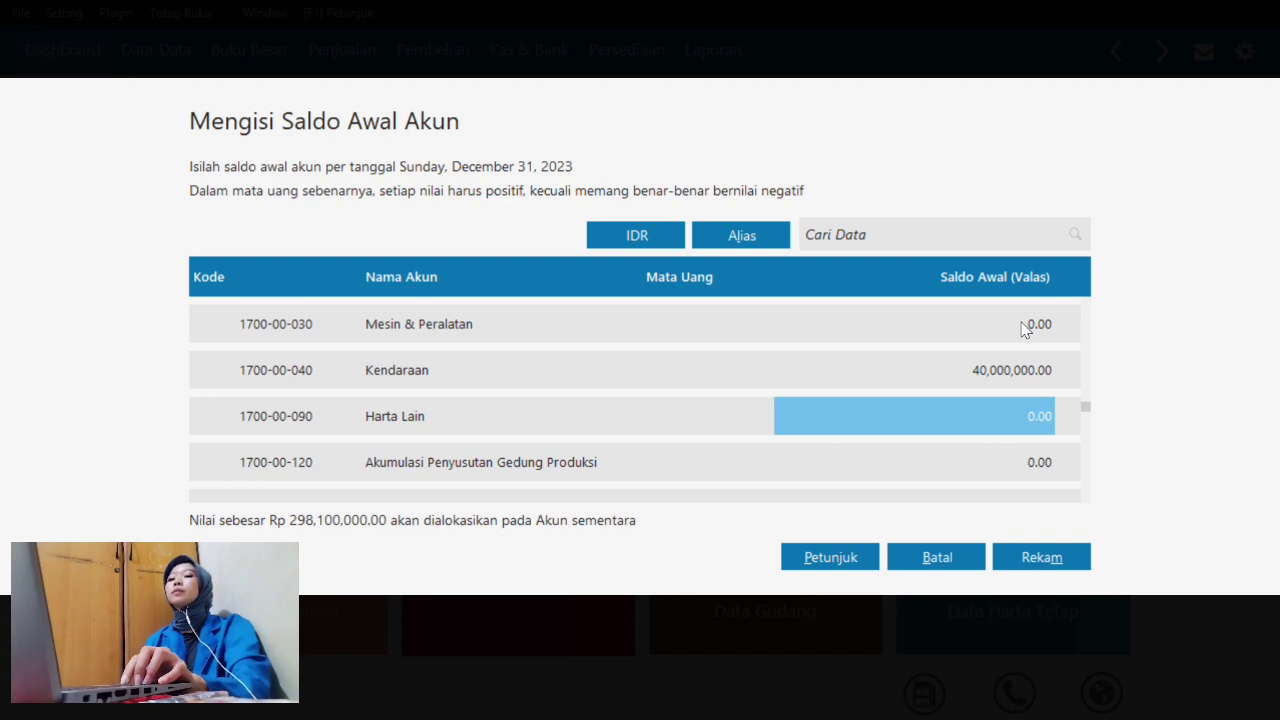
{"action": "key", "text": "Return"}
{"action": "key", "text": "Return"}
{"action": "key", "text": "Return"}
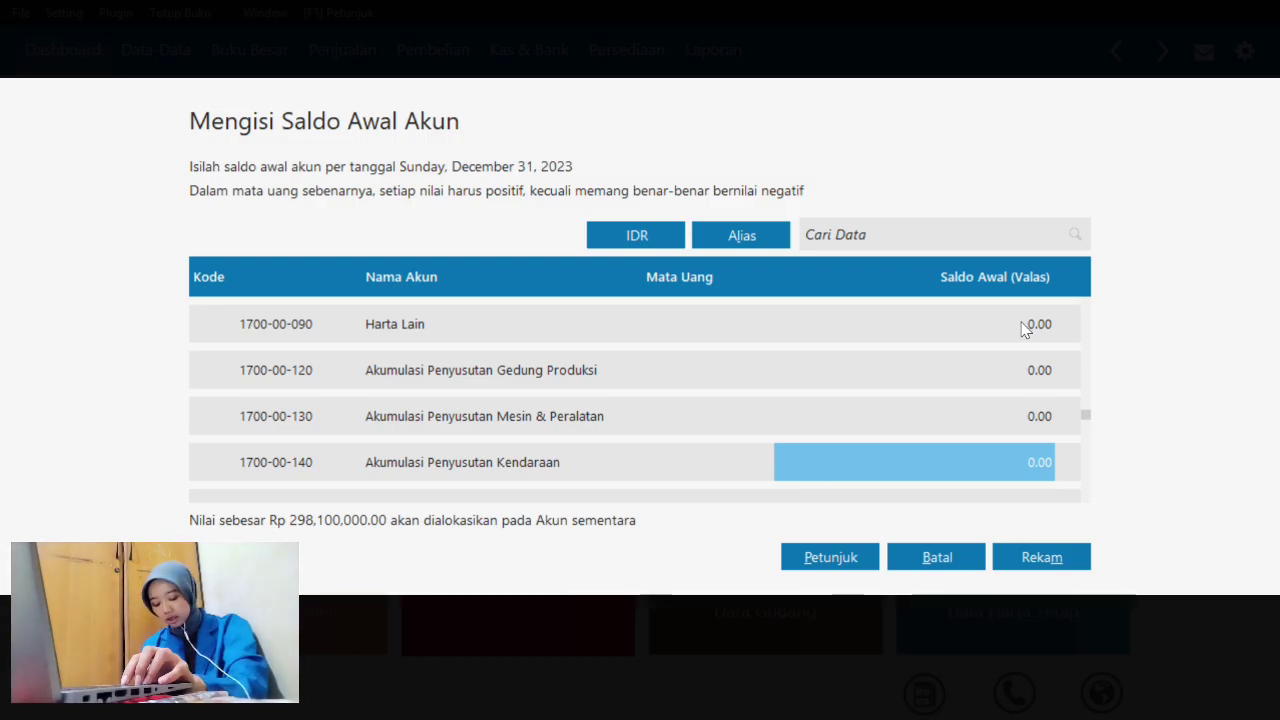
{"action": "key", "text": "BackSpace"}
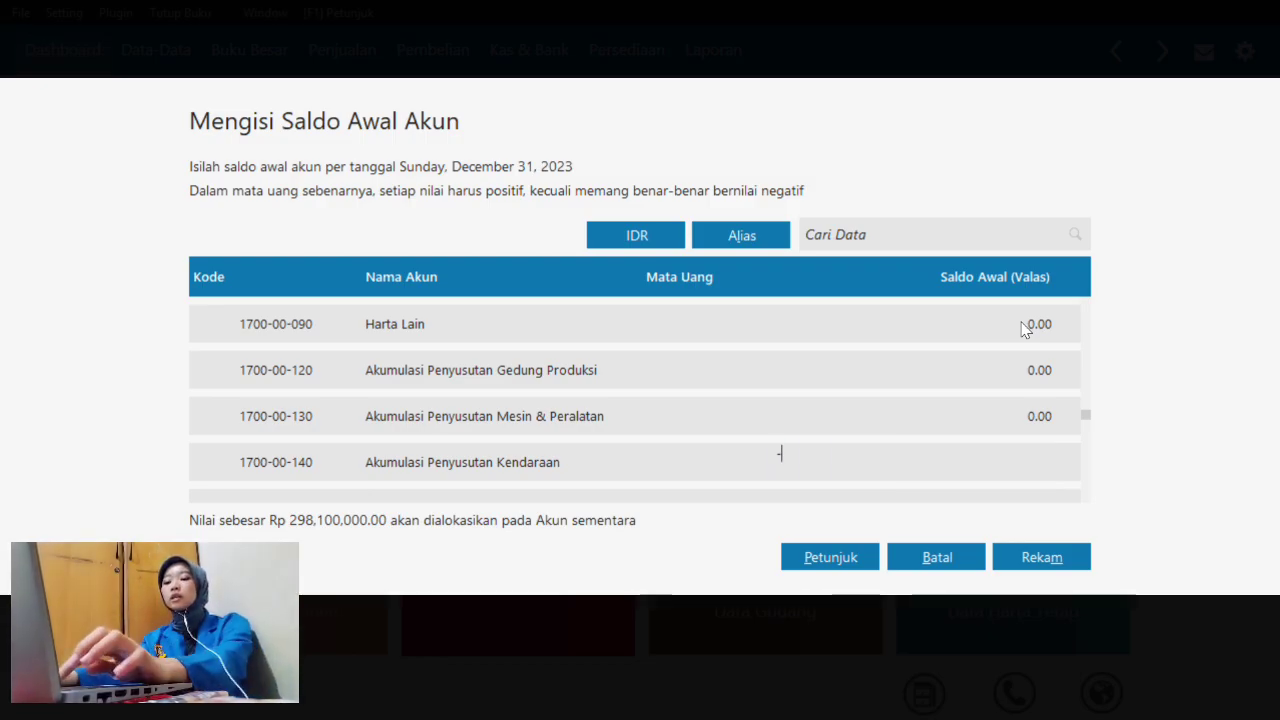
{"action": "key", "text": "super+Tab"}
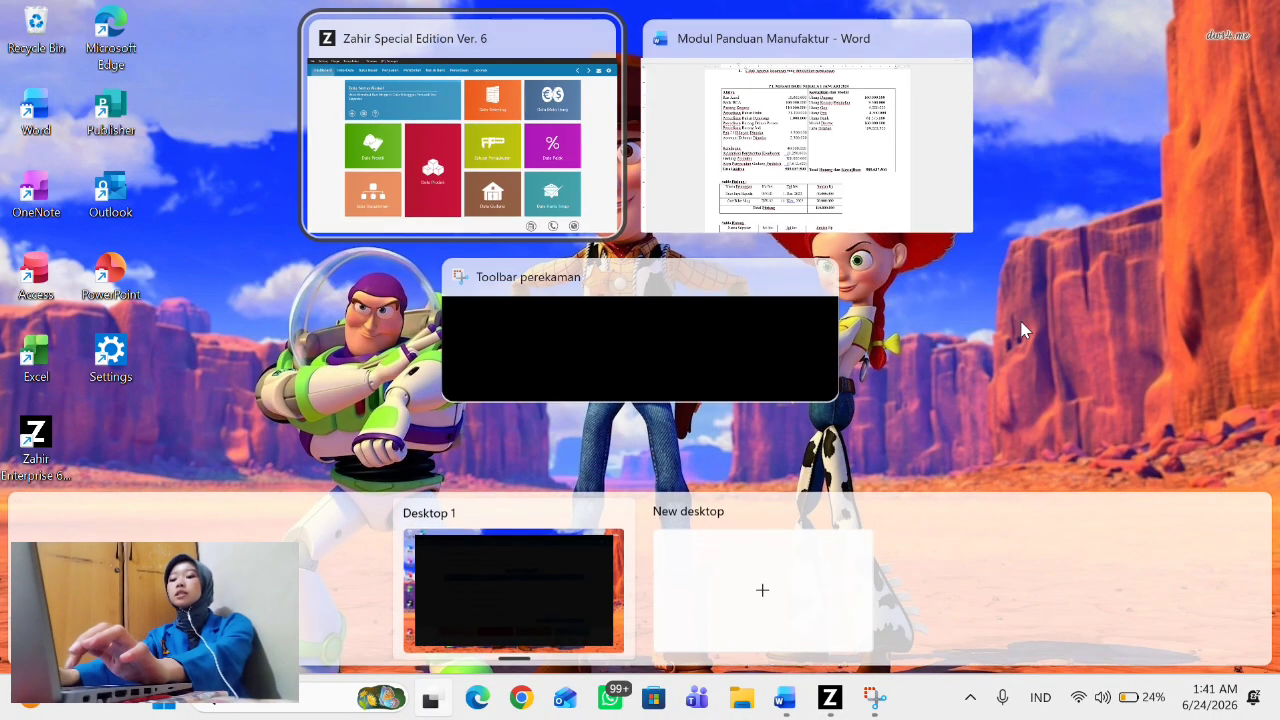
{"action": "left_click", "coordinate": [800, 190]}
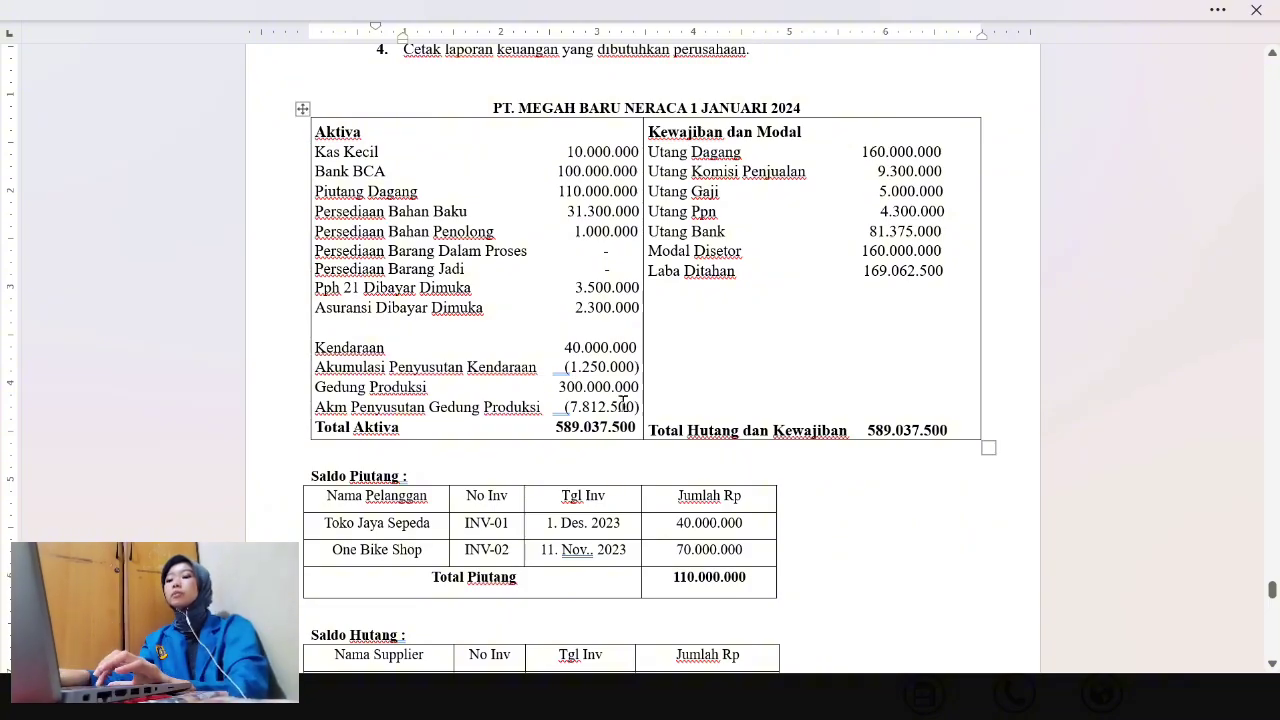
{"action": "key", "text": "super+Tab"}
{"action": "left_click", "coordinate": [810, 172]}
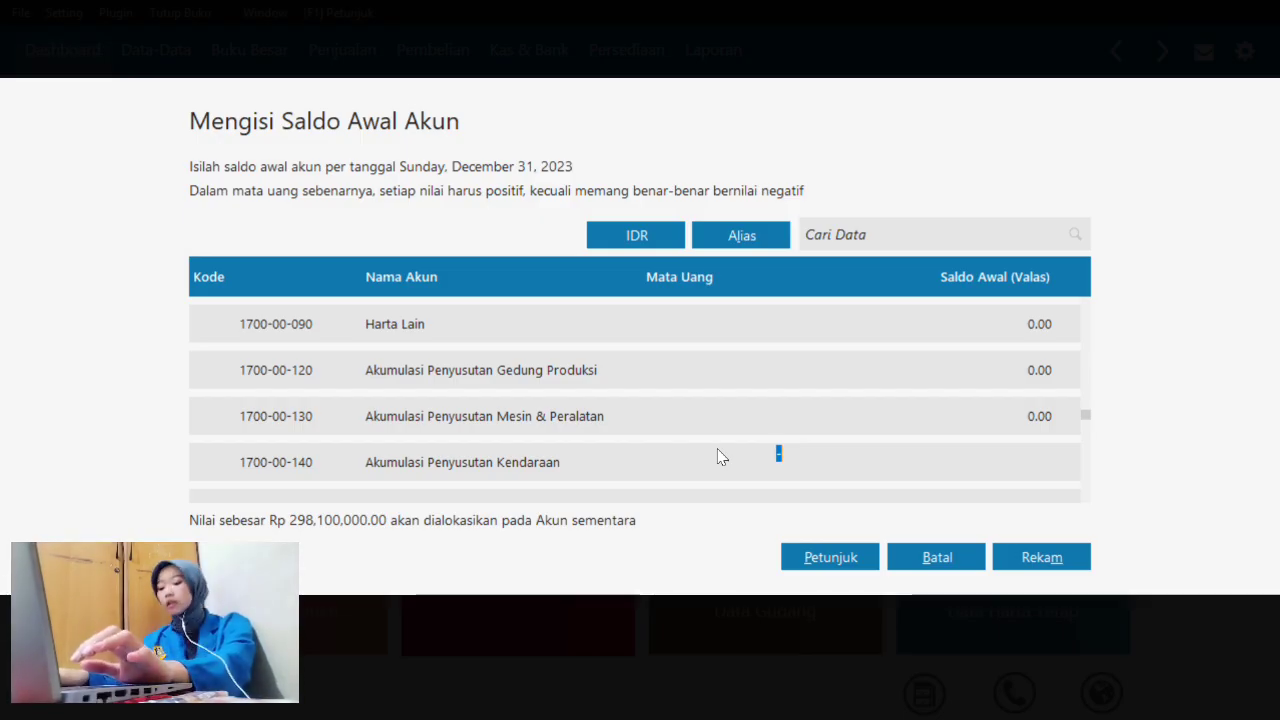
- Enter 1,250,000 for Akumulasi Penyusutan Kendaraan and 300,000,000 for Gedung Produksi (1700-00-020)
{"action": "type", "text": "1,250,00"}
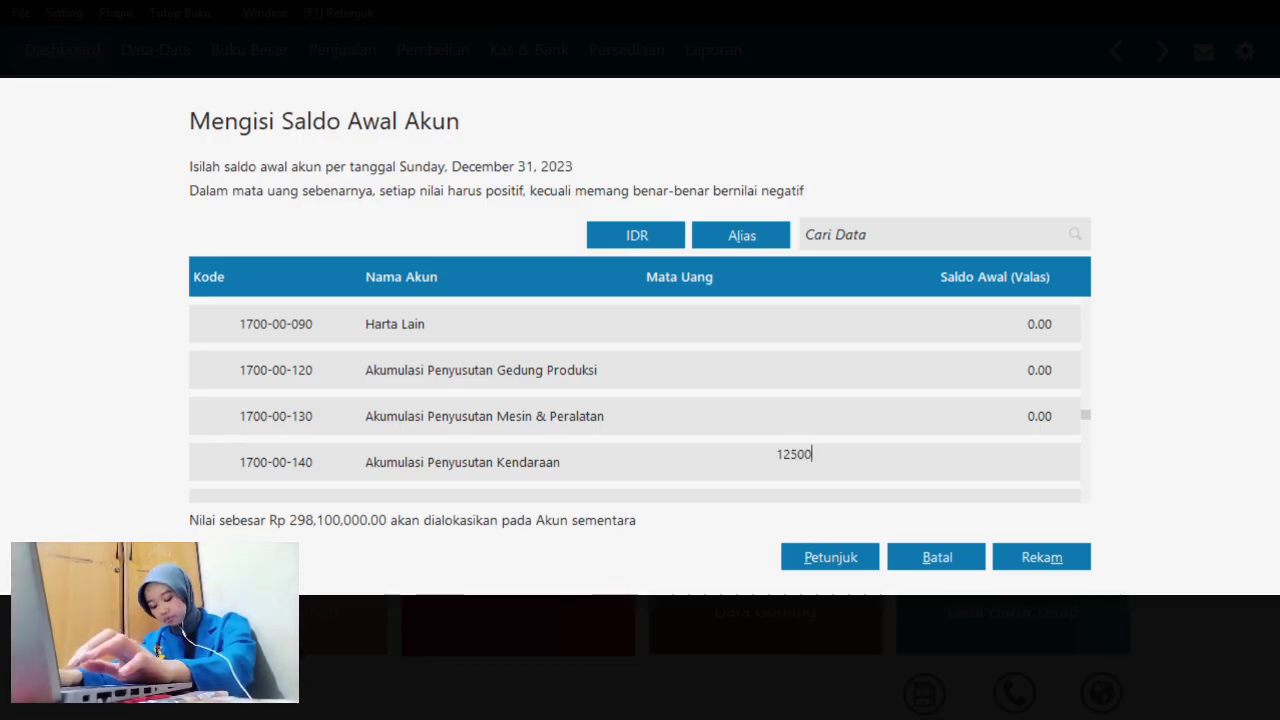
{"action": "type", "text": "0"}
{"action": "key", "text": "Return"}
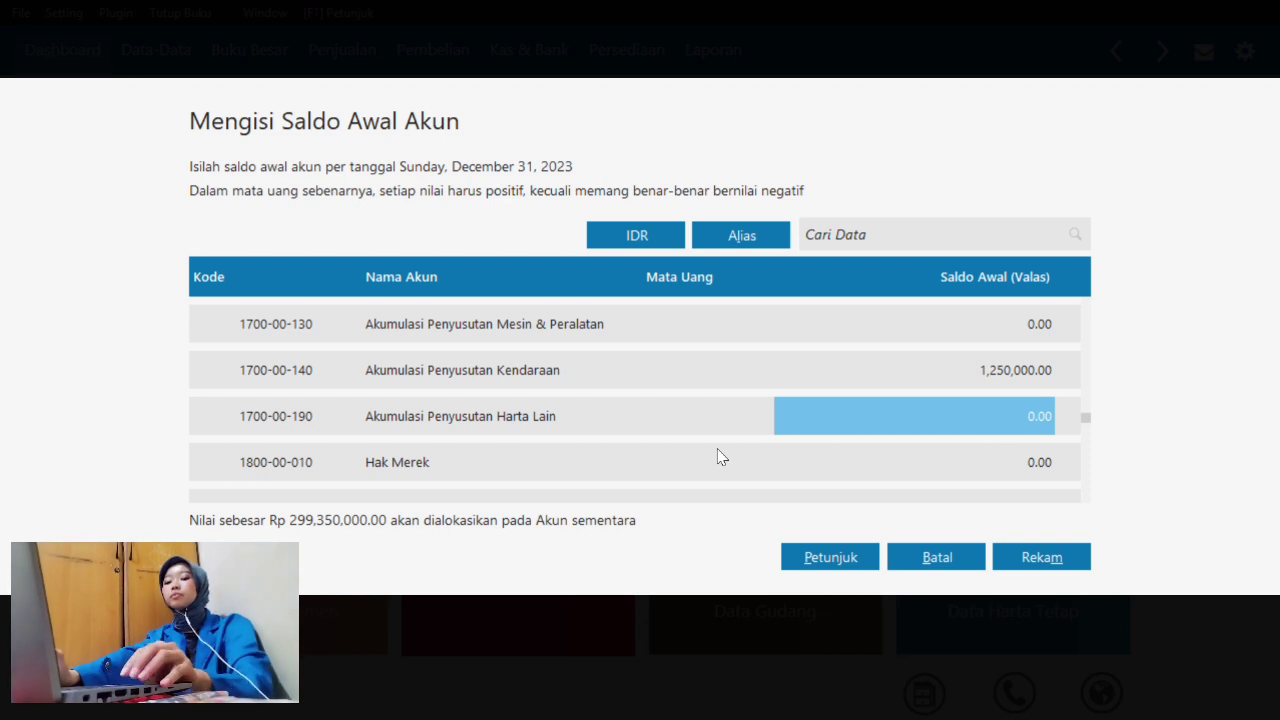
{"action": "key", "text": "Up"}
{"action": "key", "text": "Up"}
{"action": "key", "text": "Up"}
{"action": "key", "text": "Up"}
{"action": "key", "text": "Up"}
{"action": "key", "text": "Up"}
{"action": "key", "text": "Up"}
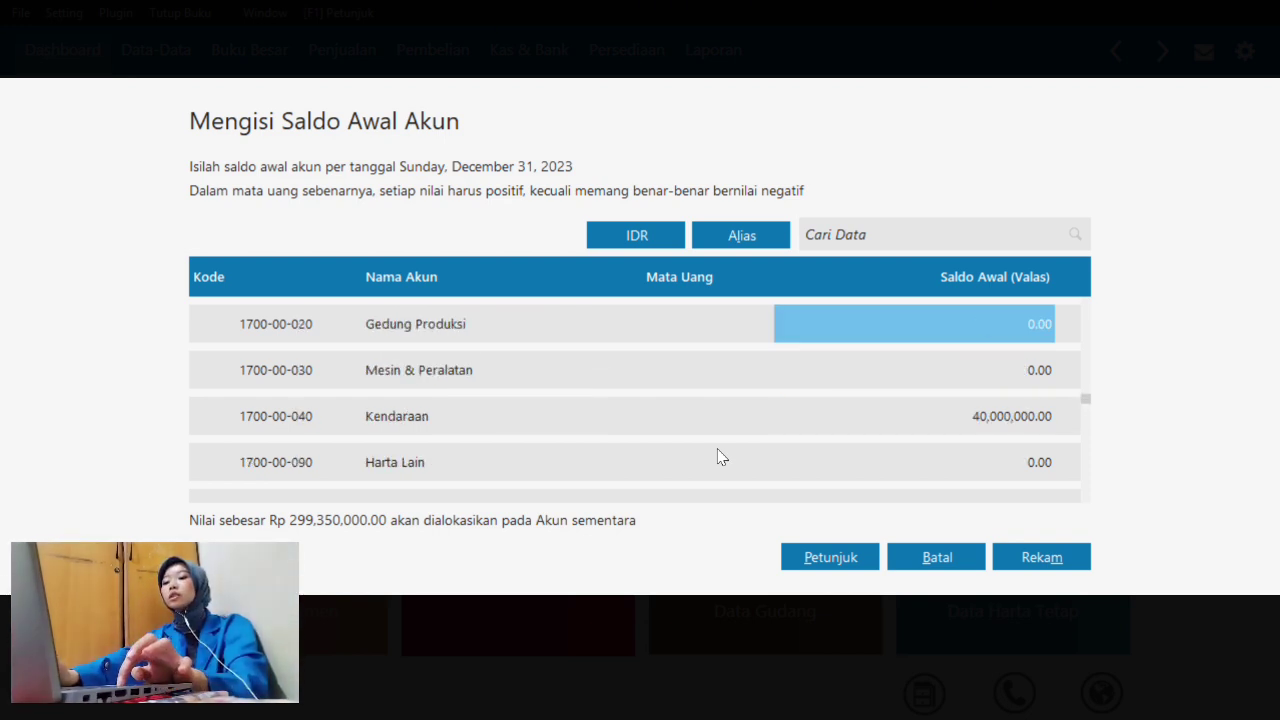
{"action": "type", "text": "3"}
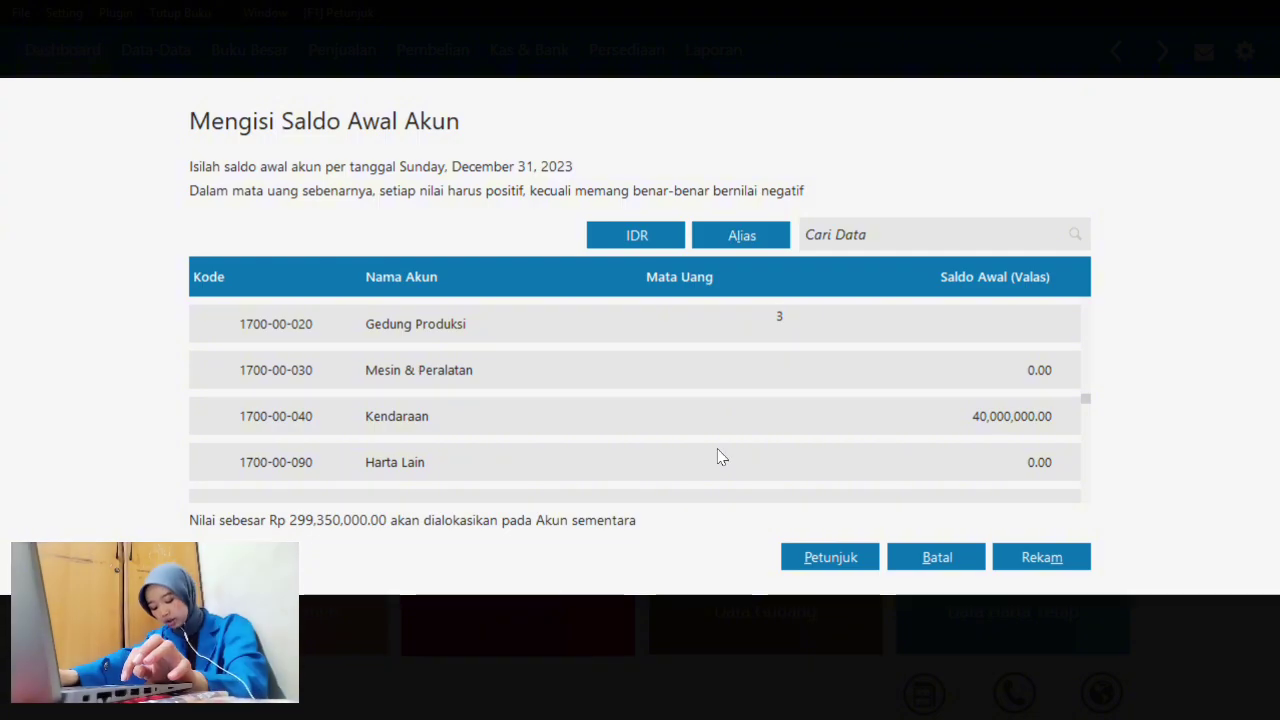
{"action": "type", "text": "00000000"}
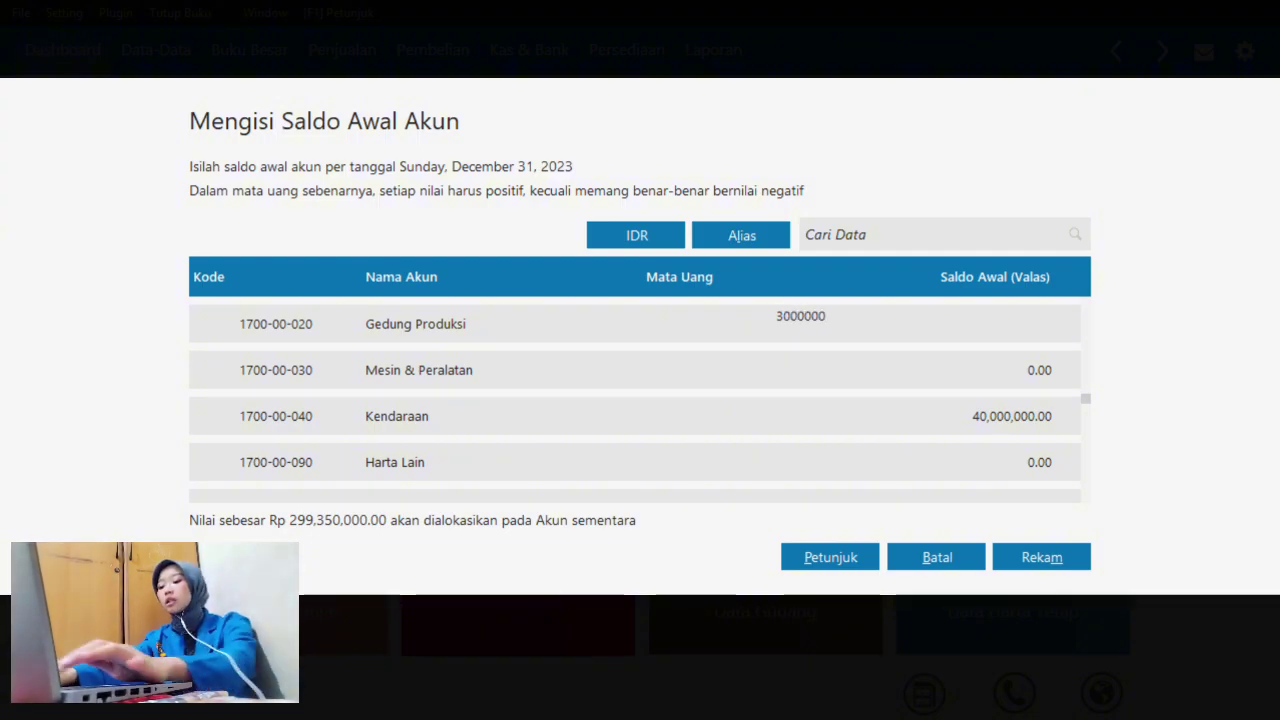
{"action": "key", "text": "Return"}
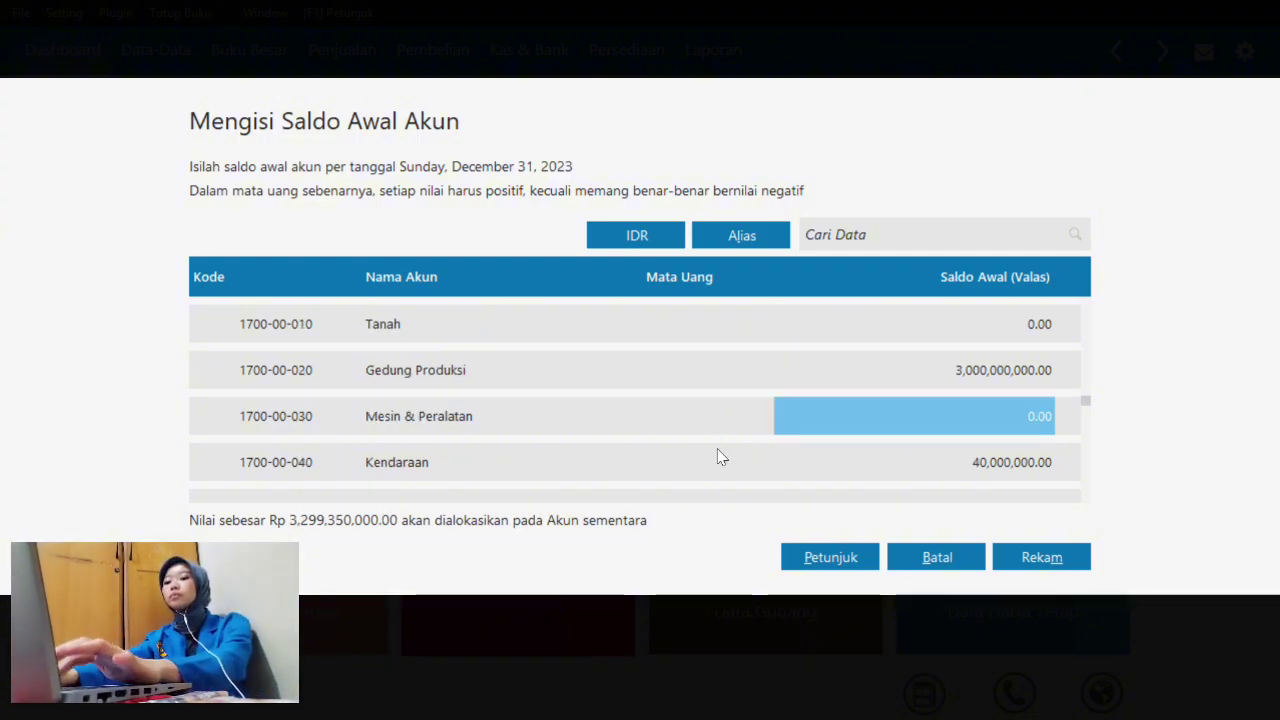
{"action": "key", "text": "Up"}
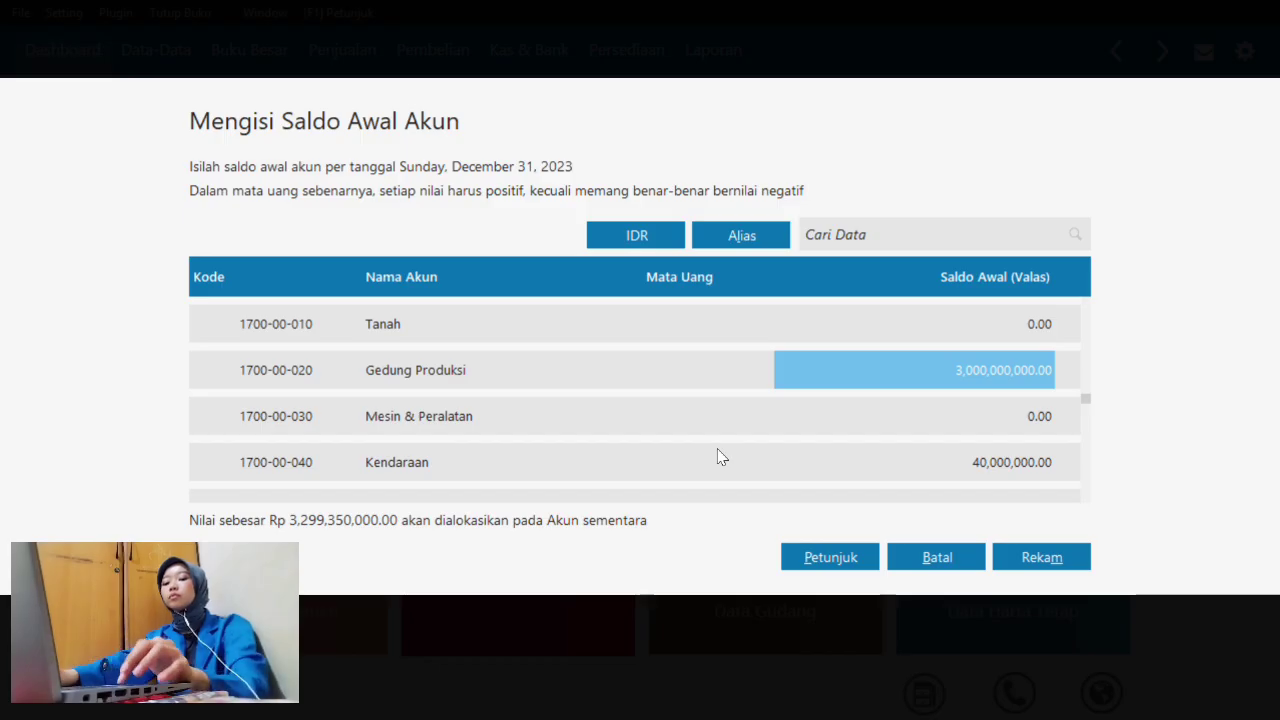
{"action": "type", "text": "3"}
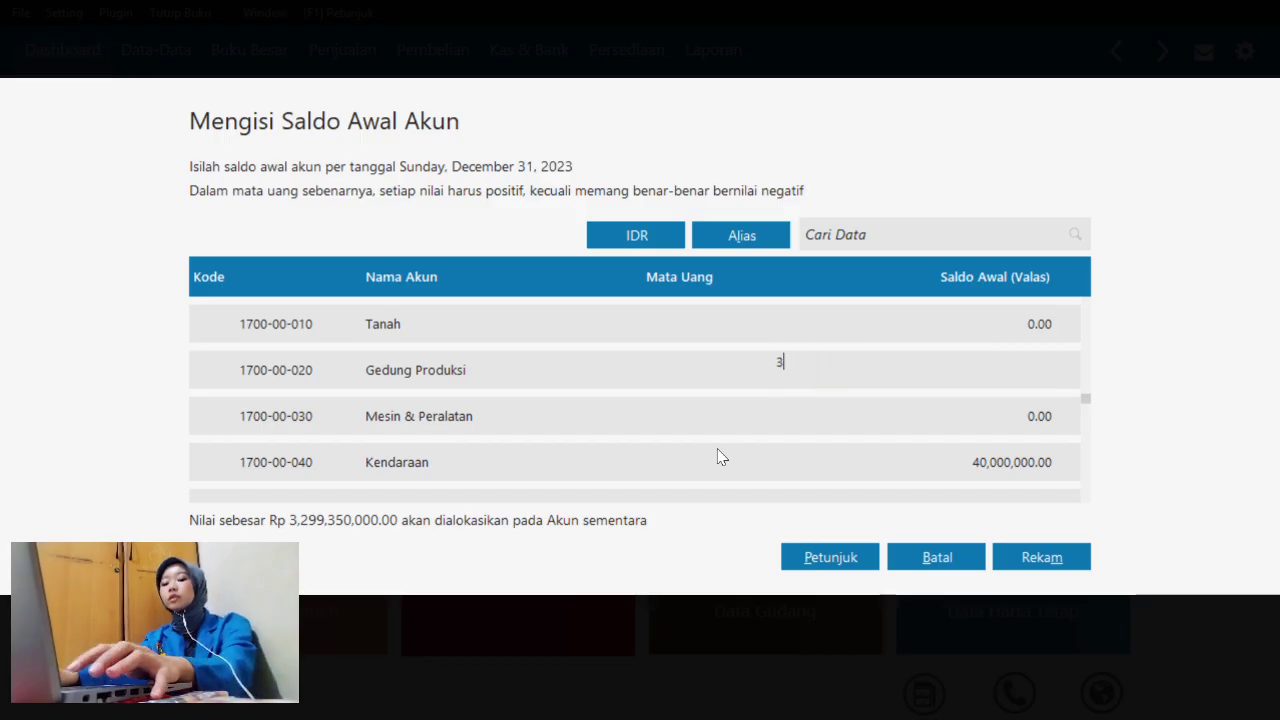
{"action": "type", "text": "00"}
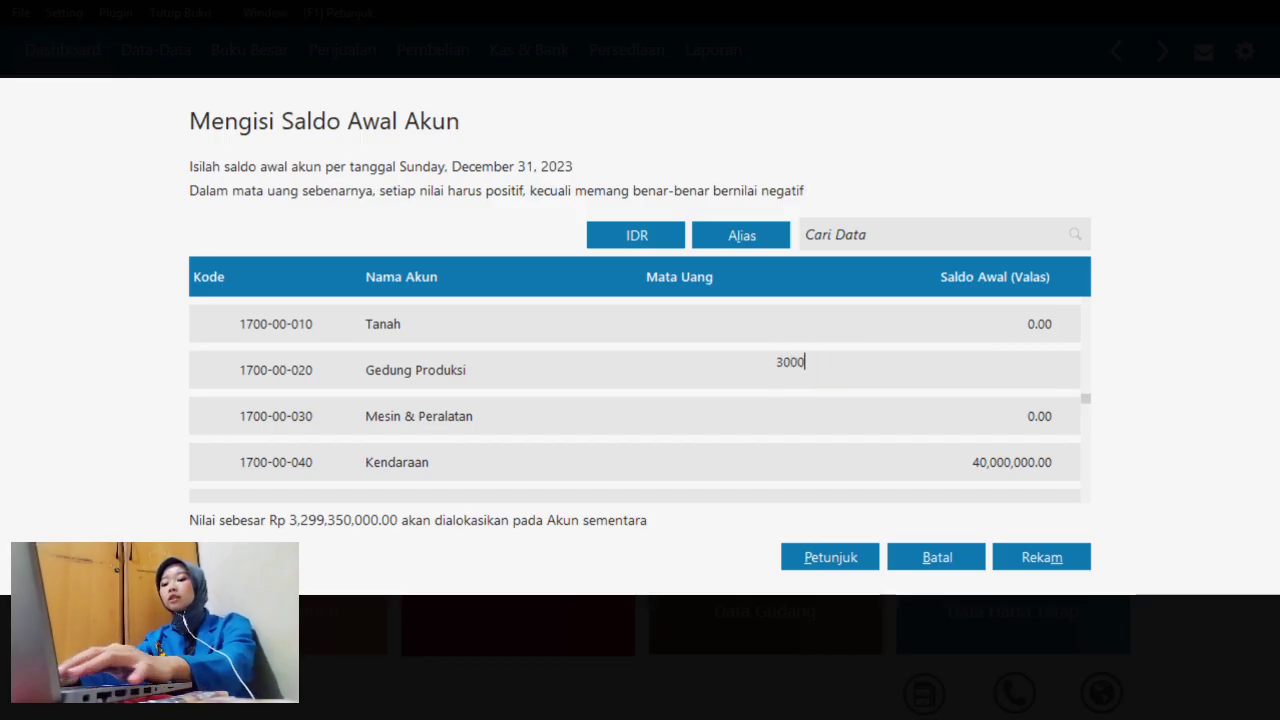
{"action": "type", "text": ",000,000"}
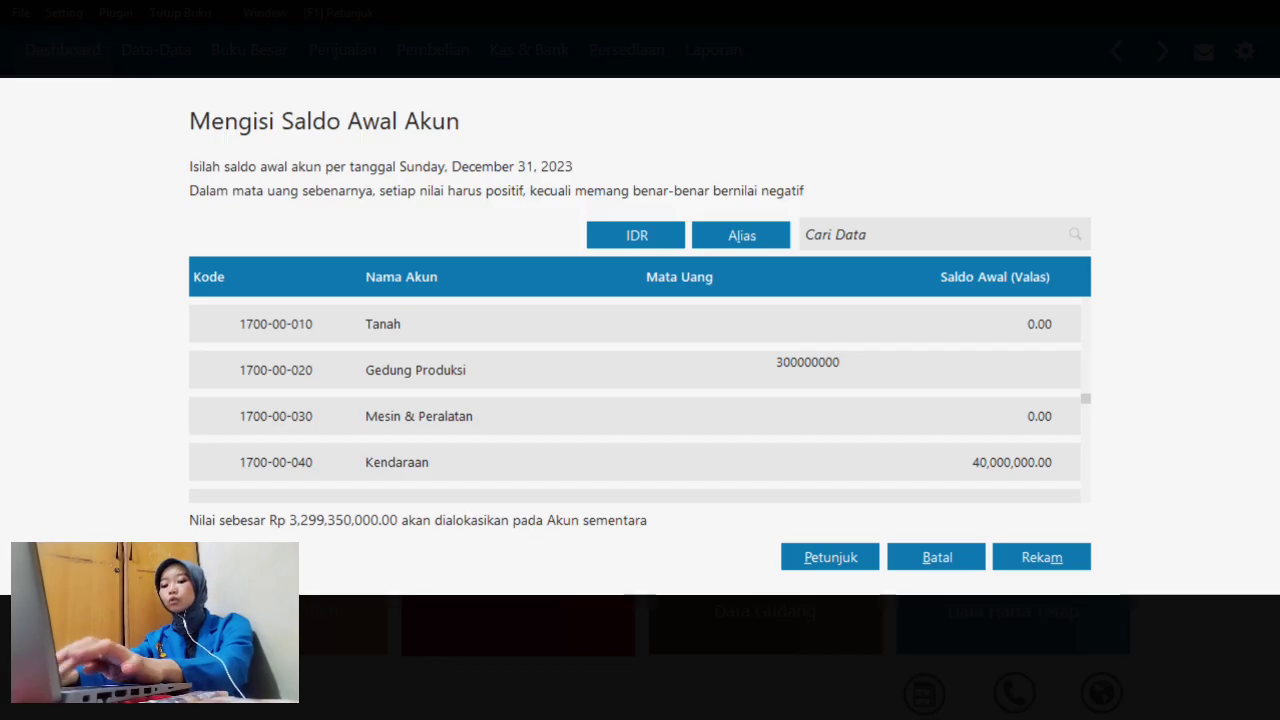
{"action": "key", "text": "Return"}
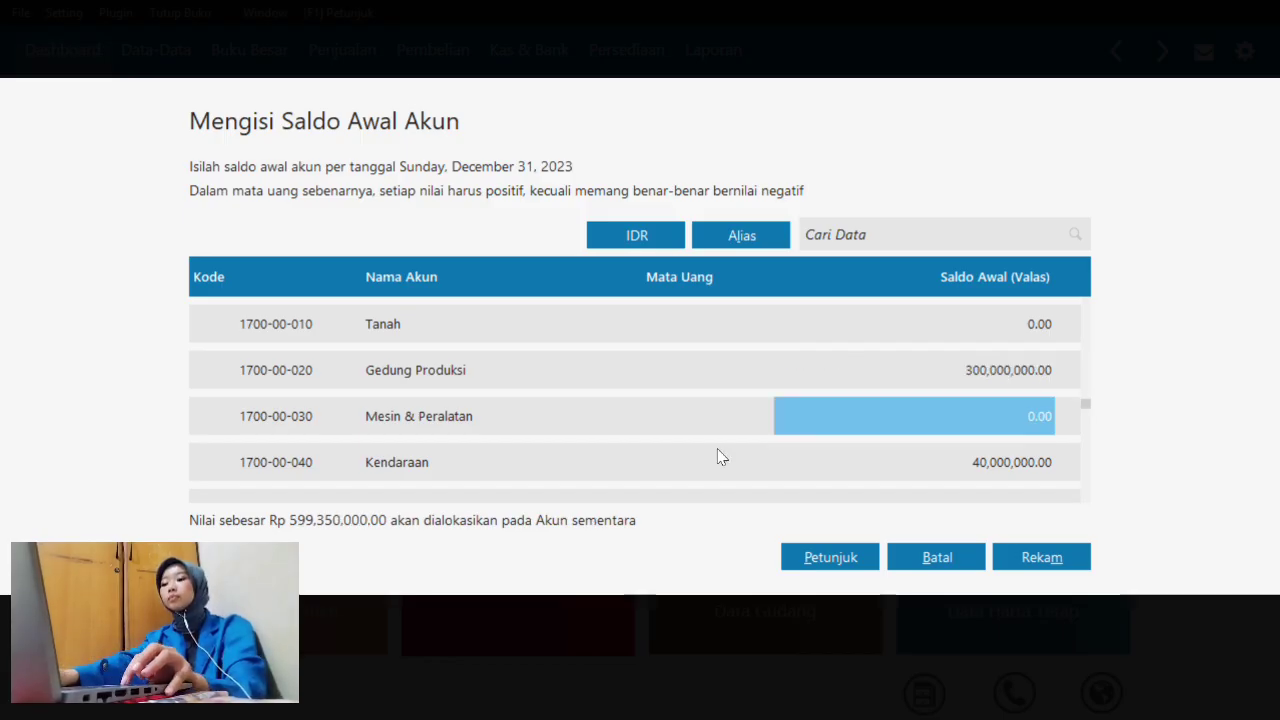
{"action": "key", "text": "Return"}
{"action": "key", "text": "Return"}
{"action": "key", "text": "Return"}
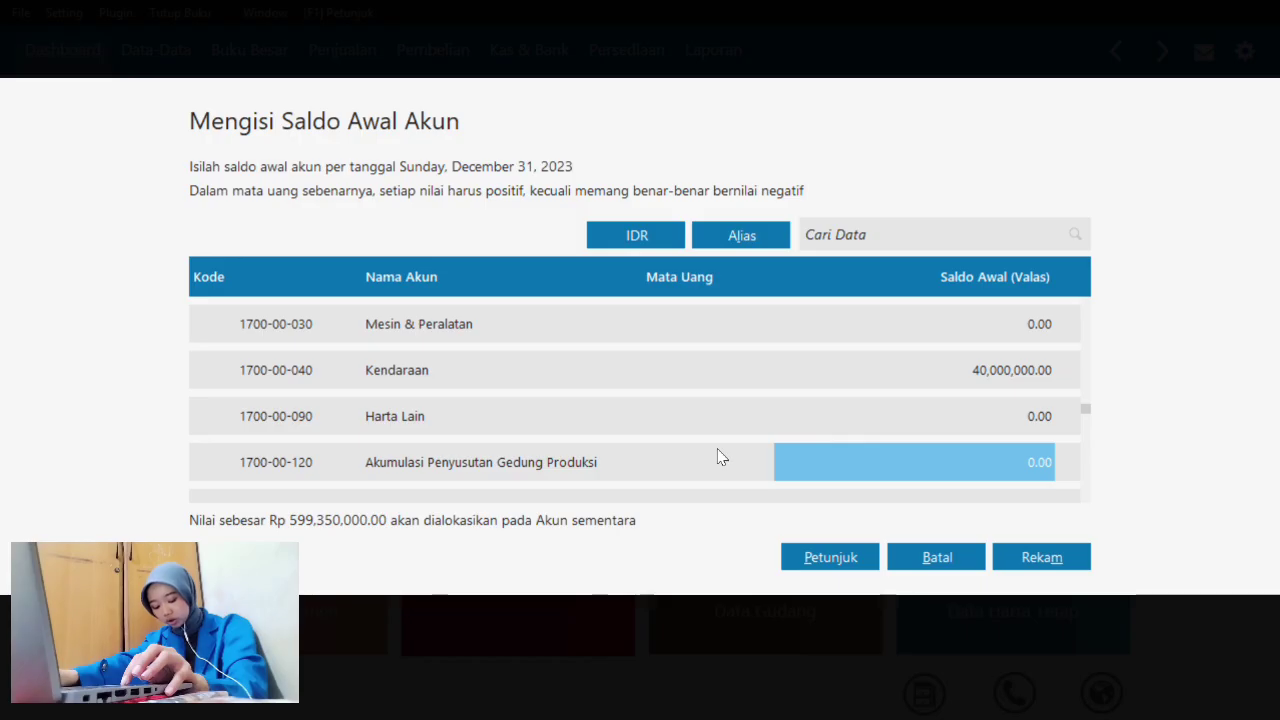
- Set Akumulasi Penyusutan Gedung Produksi to -7,812,500 and Utang Dagang to 160,000,000
{"action": "key", "text": "BackSpace"}
{"action": "type", "text": "-"}
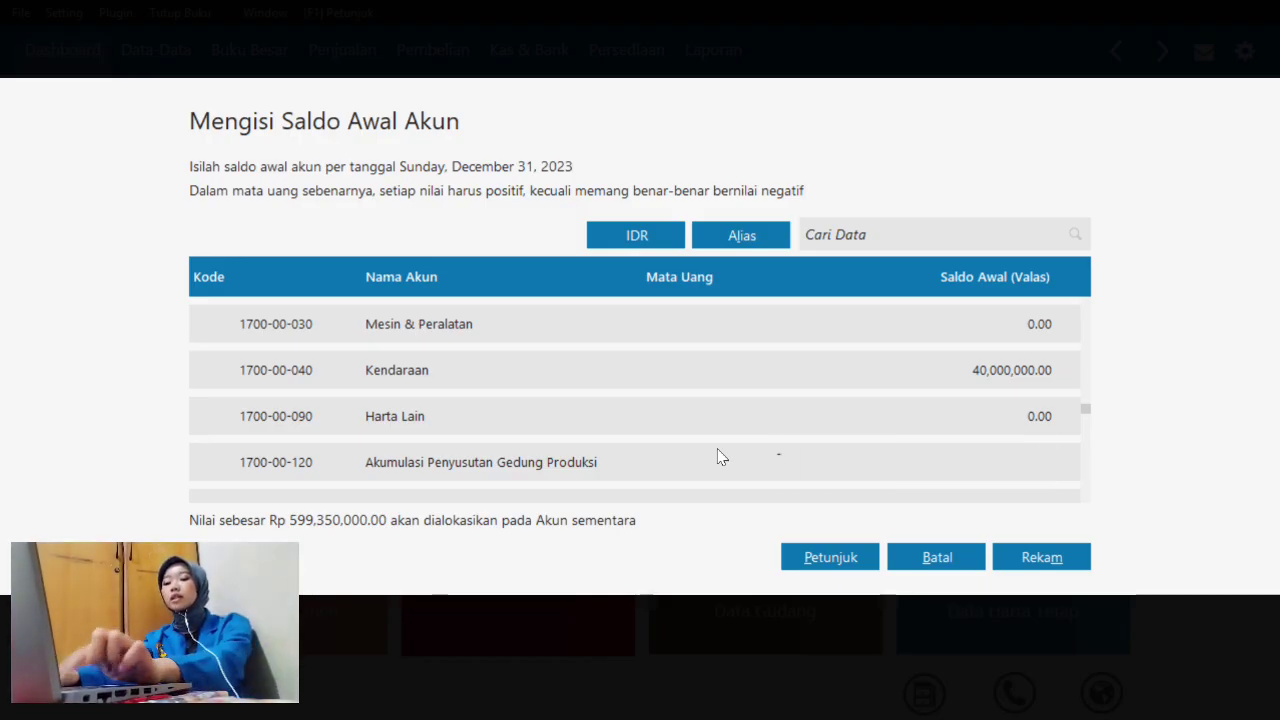
{"action": "type", "text": "78"}
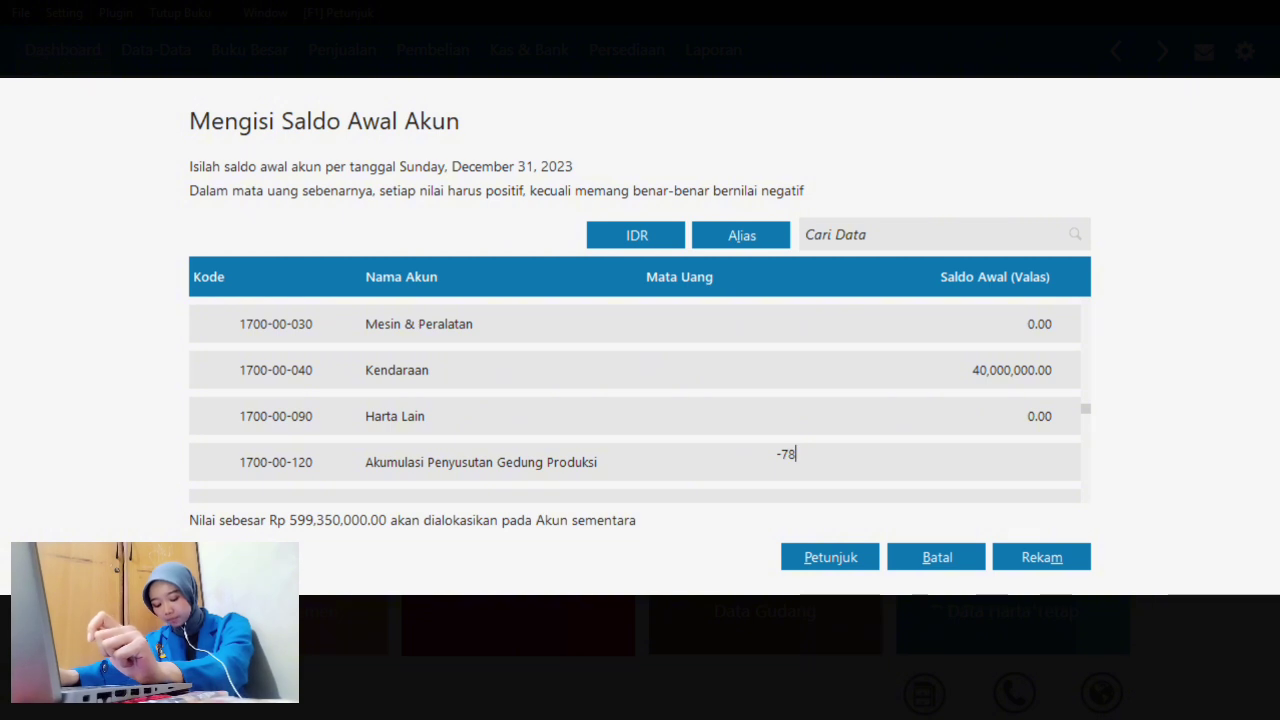
{"action": "type", "text": "12500"}
{"action": "key", "text": "Return"}
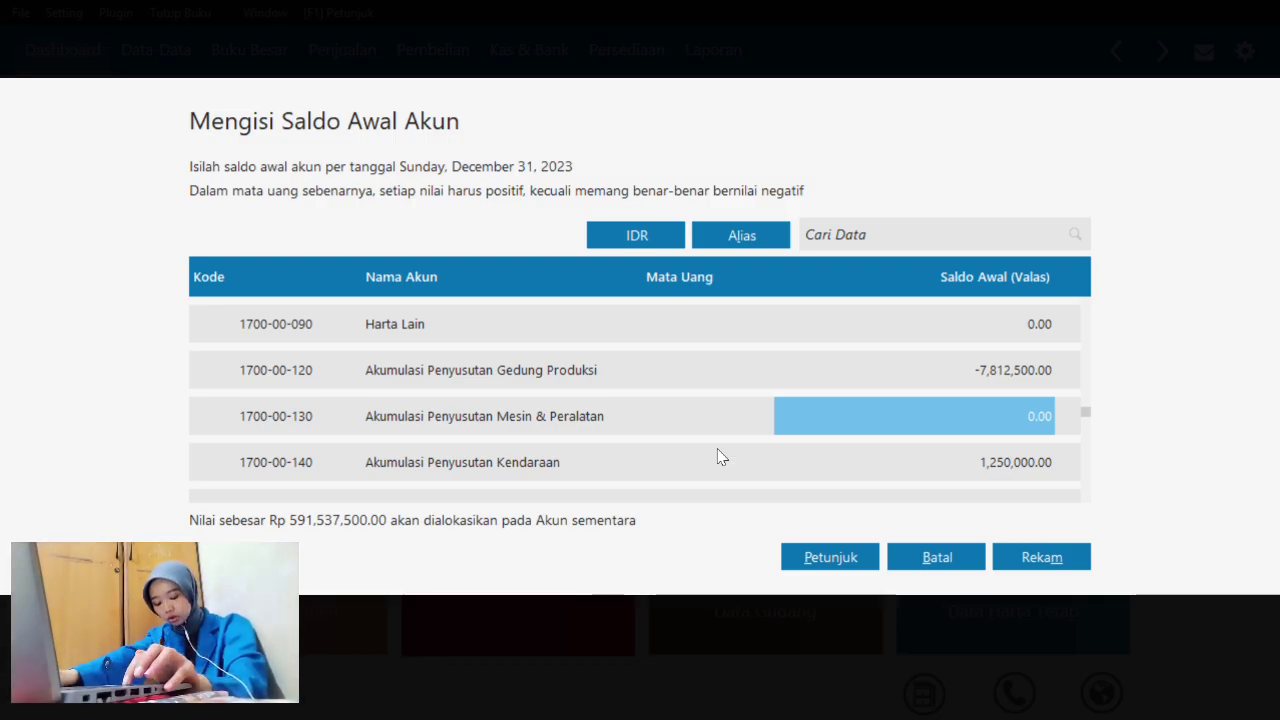
{"action": "key", "text": "Down"}
{"action": "key", "text": "Down"}
{"action": "key", "text": "Down"}
{"action": "key", "text": "Down"}
{"action": "key", "text": "Down"}
{"action": "key", "text": "Down"}
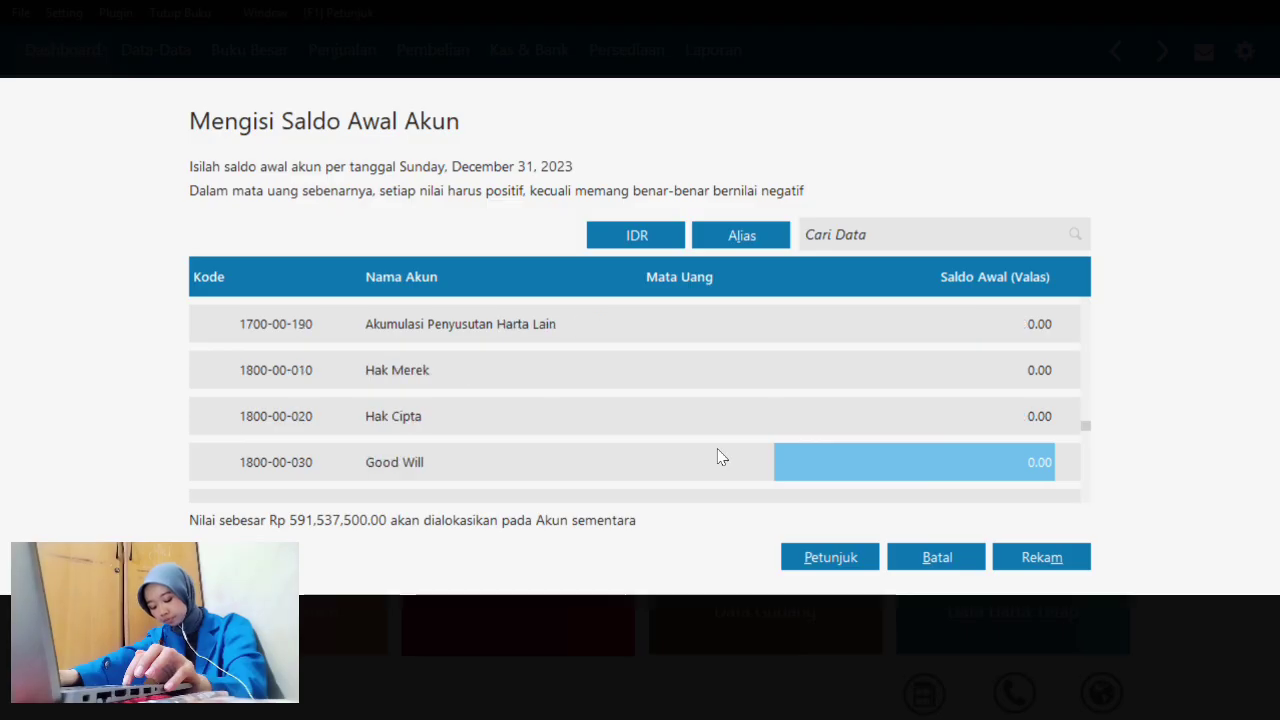
{"action": "key", "text": "Down"}
{"action": "key", "text": "Down"}
{"action": "key", "text": "Up"}
{"action": "key", "text": "Up"}
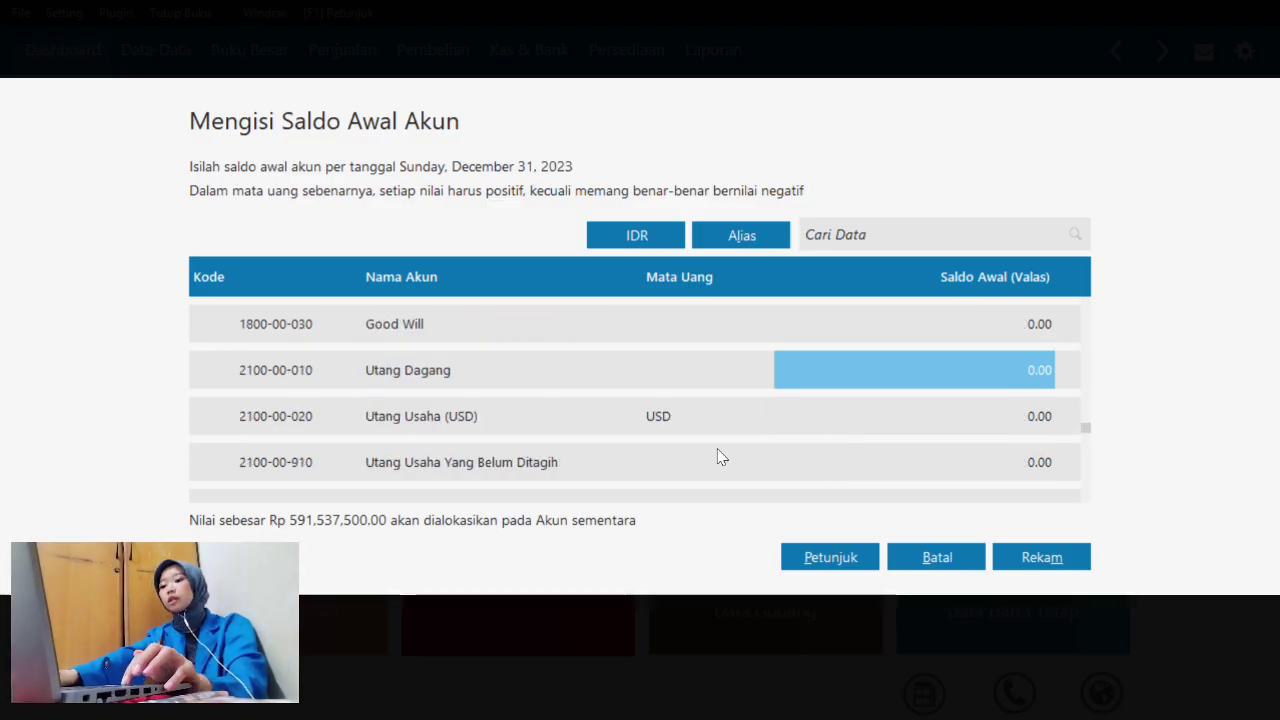
{"action": "type", "text": "16"}
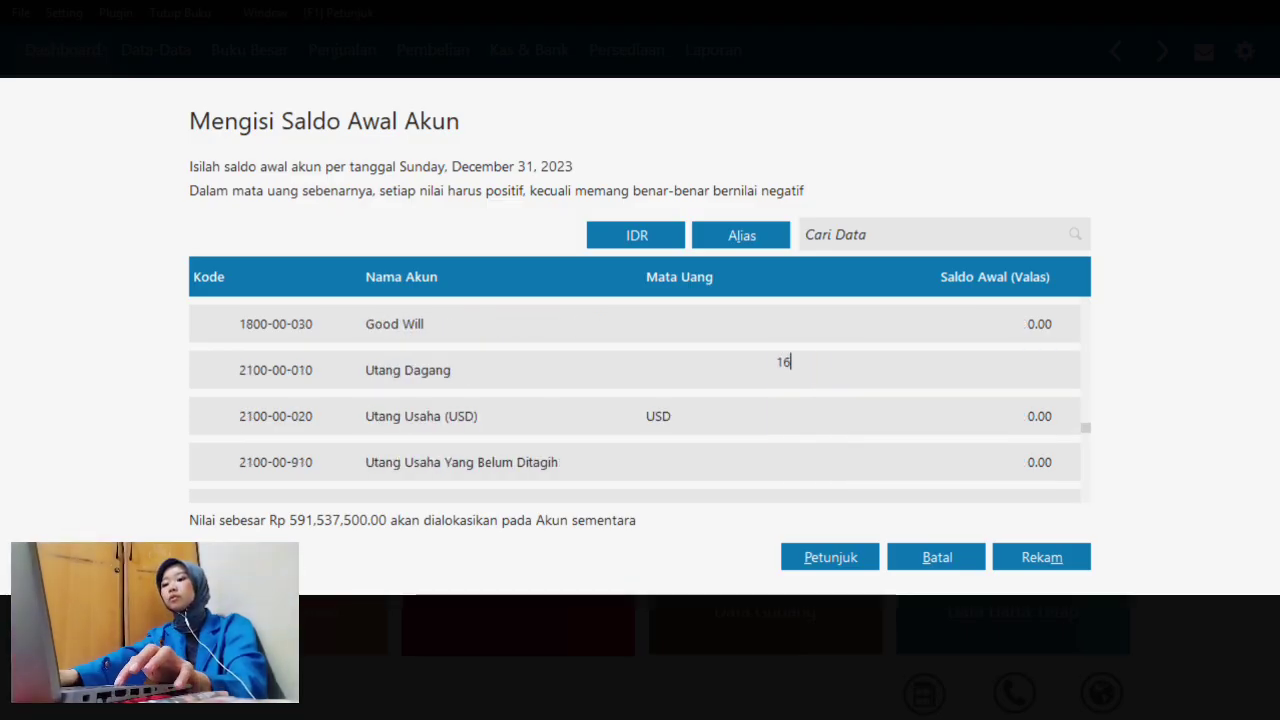
{"action": "type", "text": "0"}
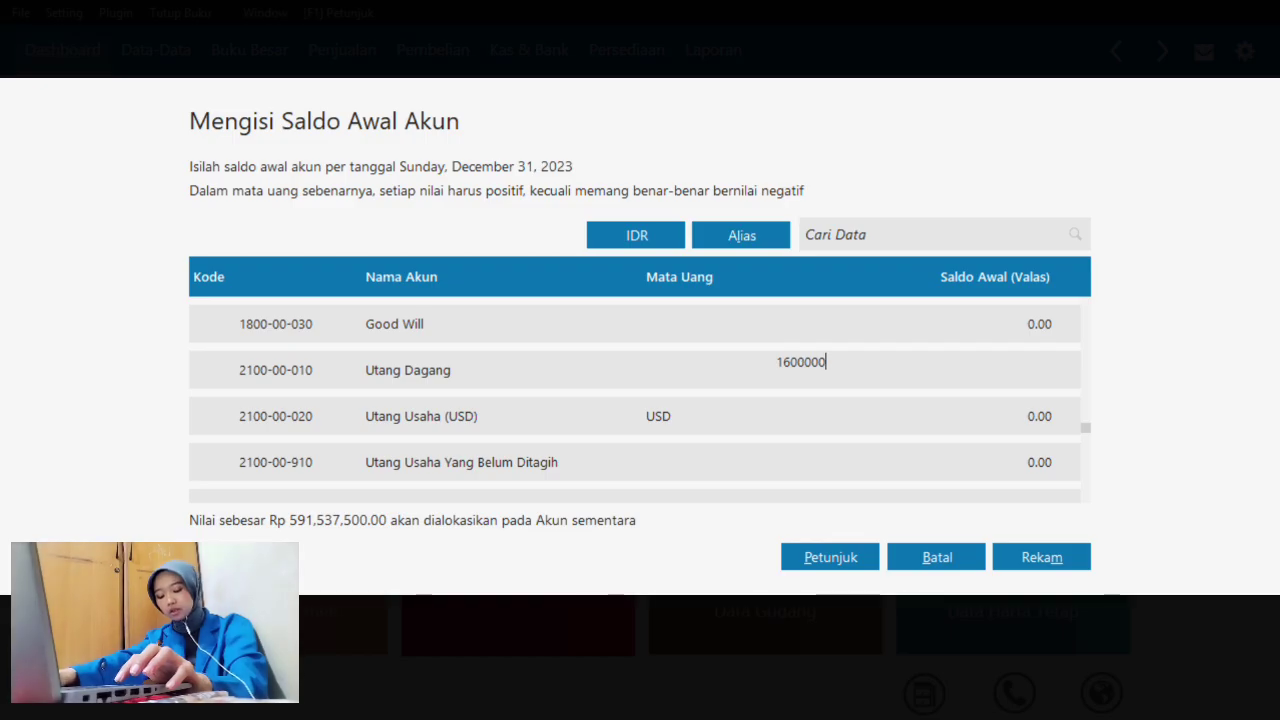
{"action": "type", "text": ",000,0000"}
{"action": "key", "text": "Return"}
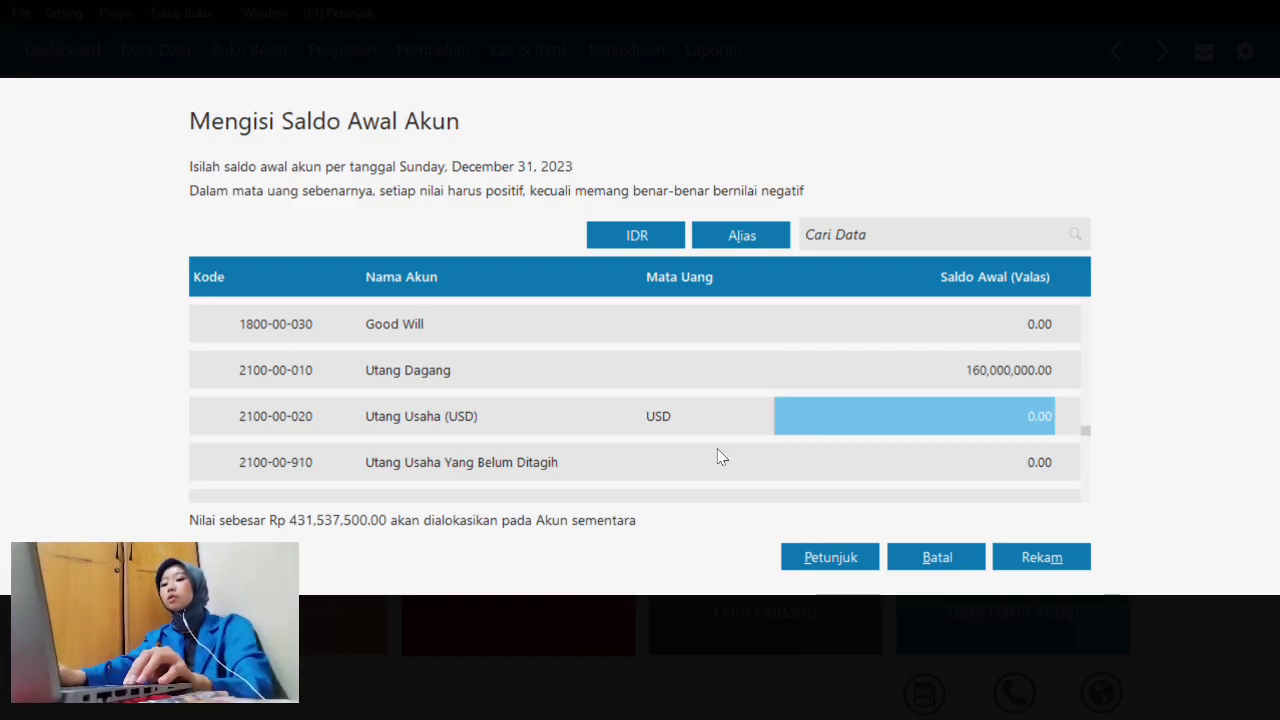
- Enter Utang Komisi Penjualan 9,300,000, Utang Gaji & Upah 5,000,000, Utang Ppn 4,300,000, Utang Bank 81,375,000
{"action": "key", "text": "Down"}
{"action": "key", "text": "Down"}
{"action": "key", "text": "Down"}
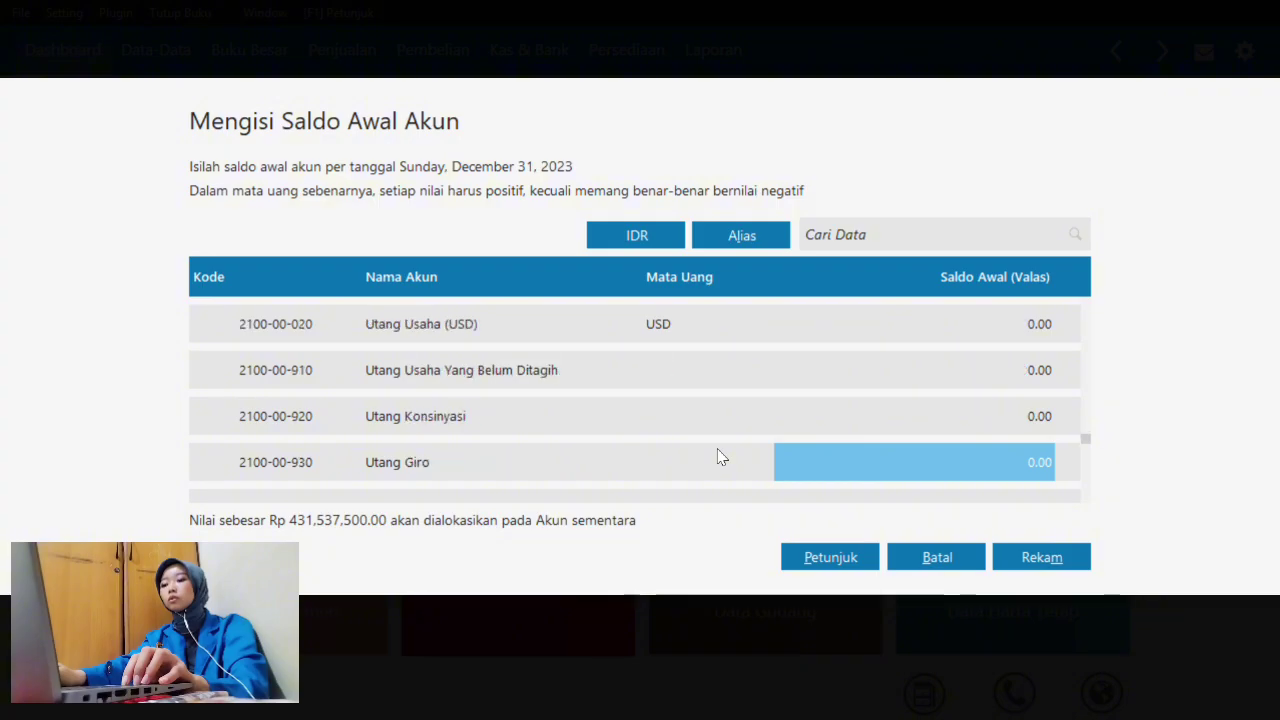
{"action": "key", "text": "Down"}
{"action": "key", "text": "Down"}
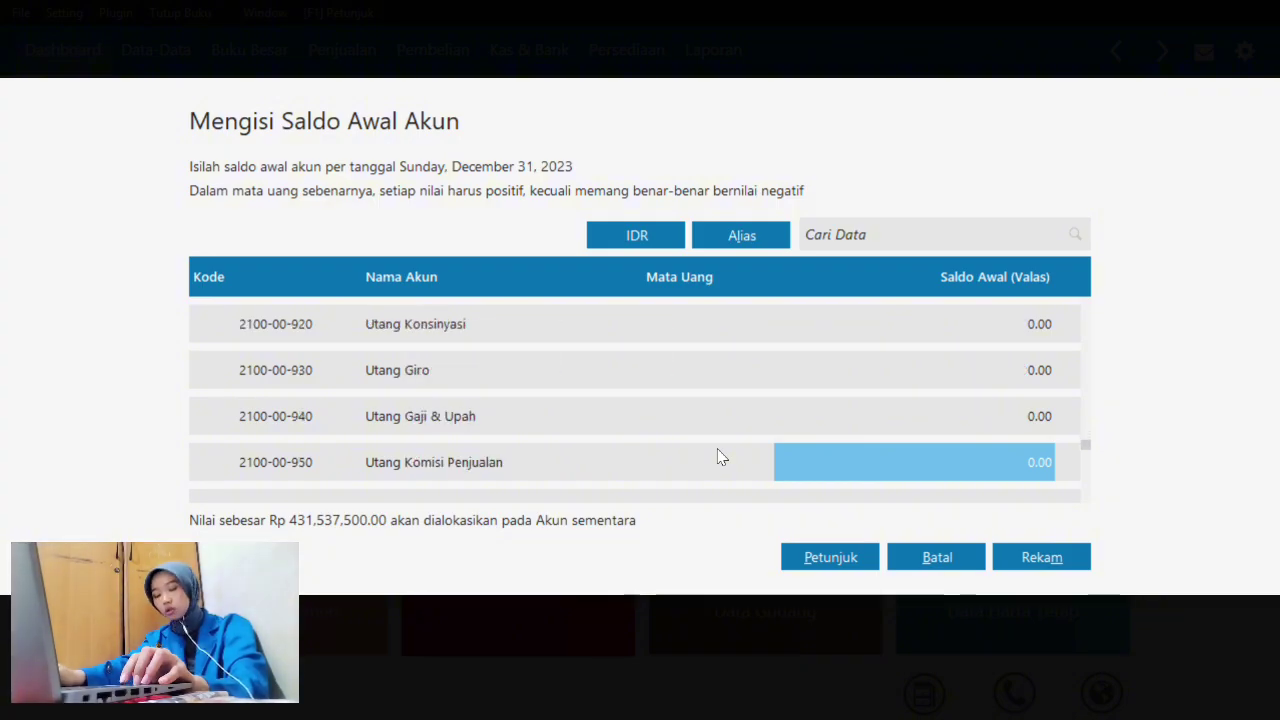
{"action": "type", "text": "9"}
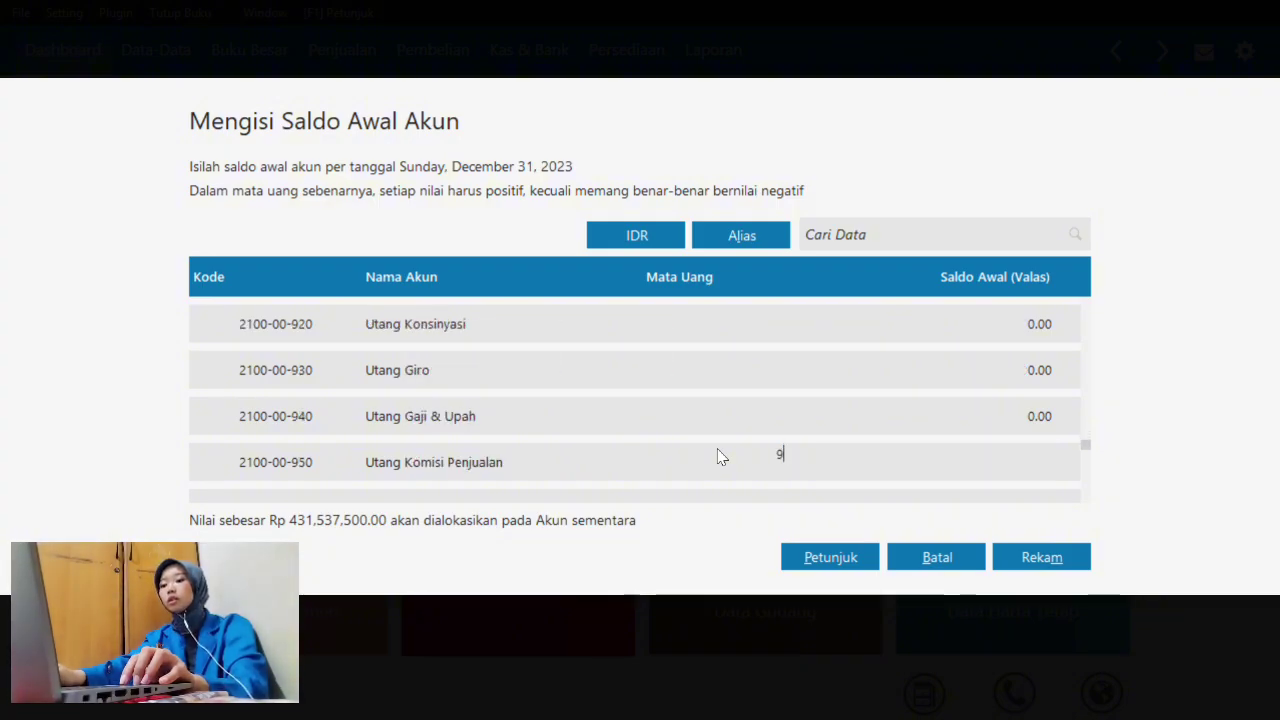
{"action": "type", "text": "300000"}
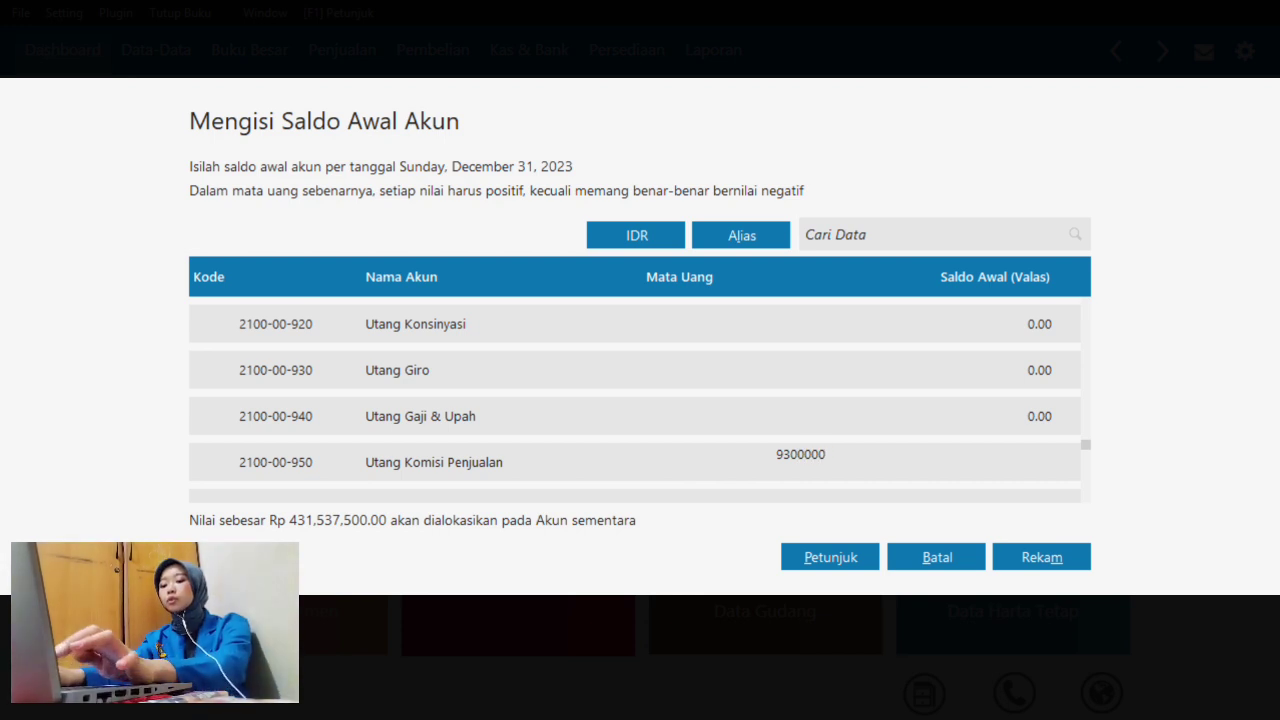
{"action": "key", "text": "Return"}
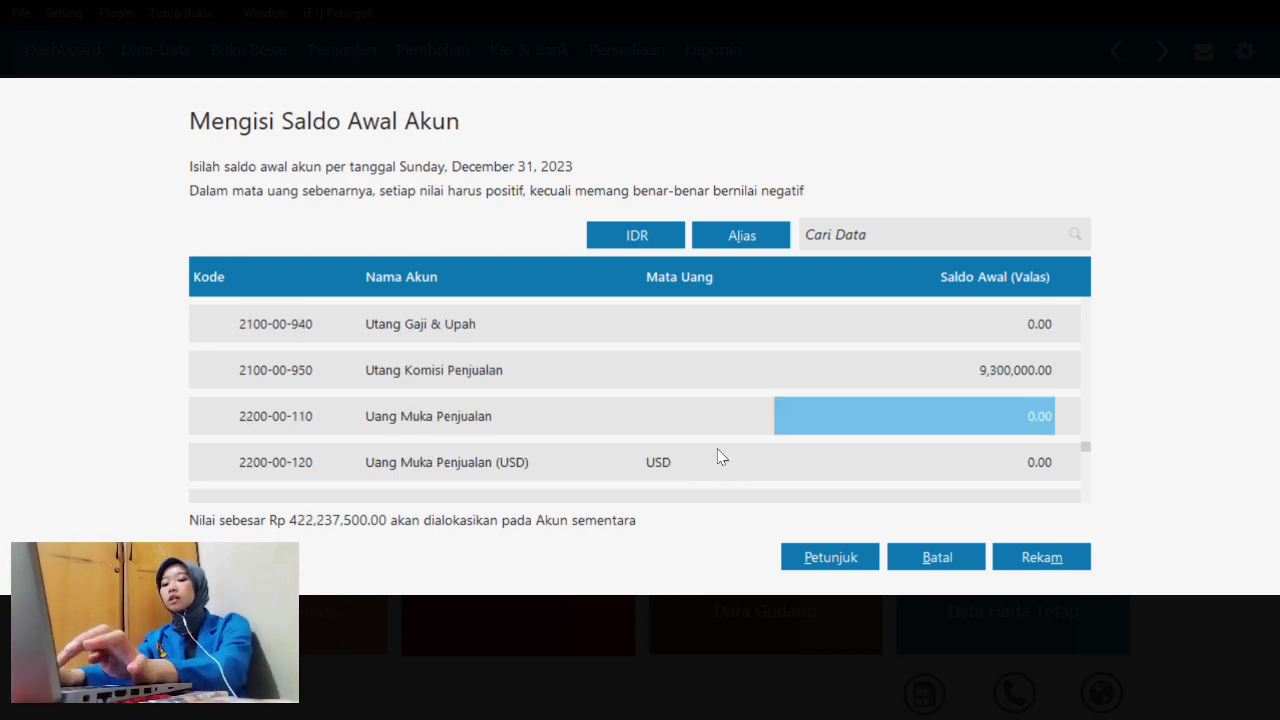
{"action": "key", "text": "Up"}
{"action": "key", "text": "Up"}
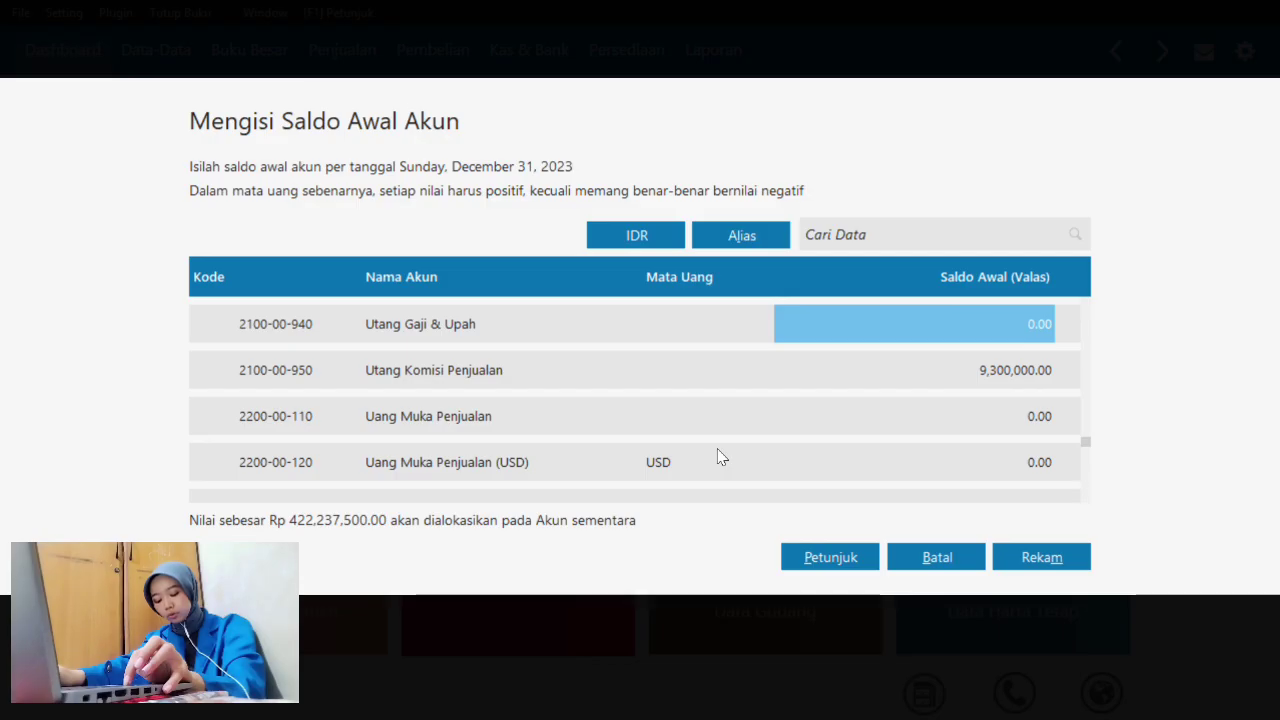
{"action": "type", "text": "5000000"}
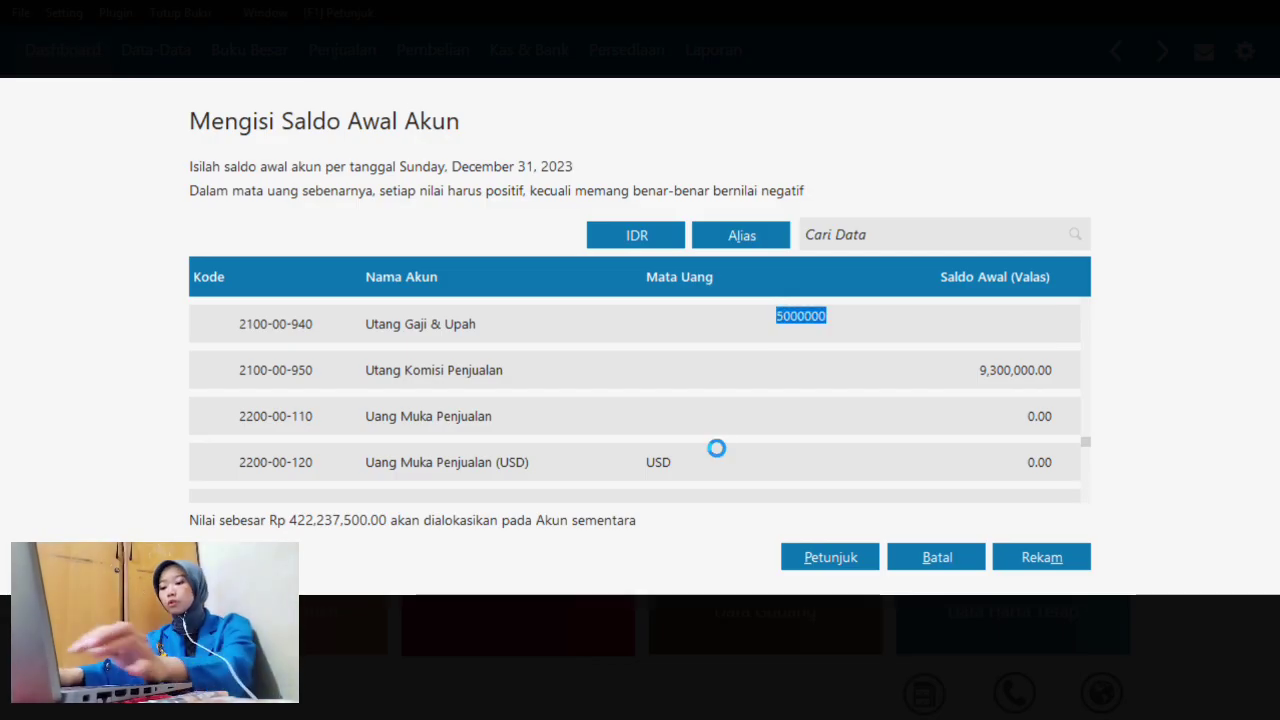
{"action": "key", "text": "Down"}
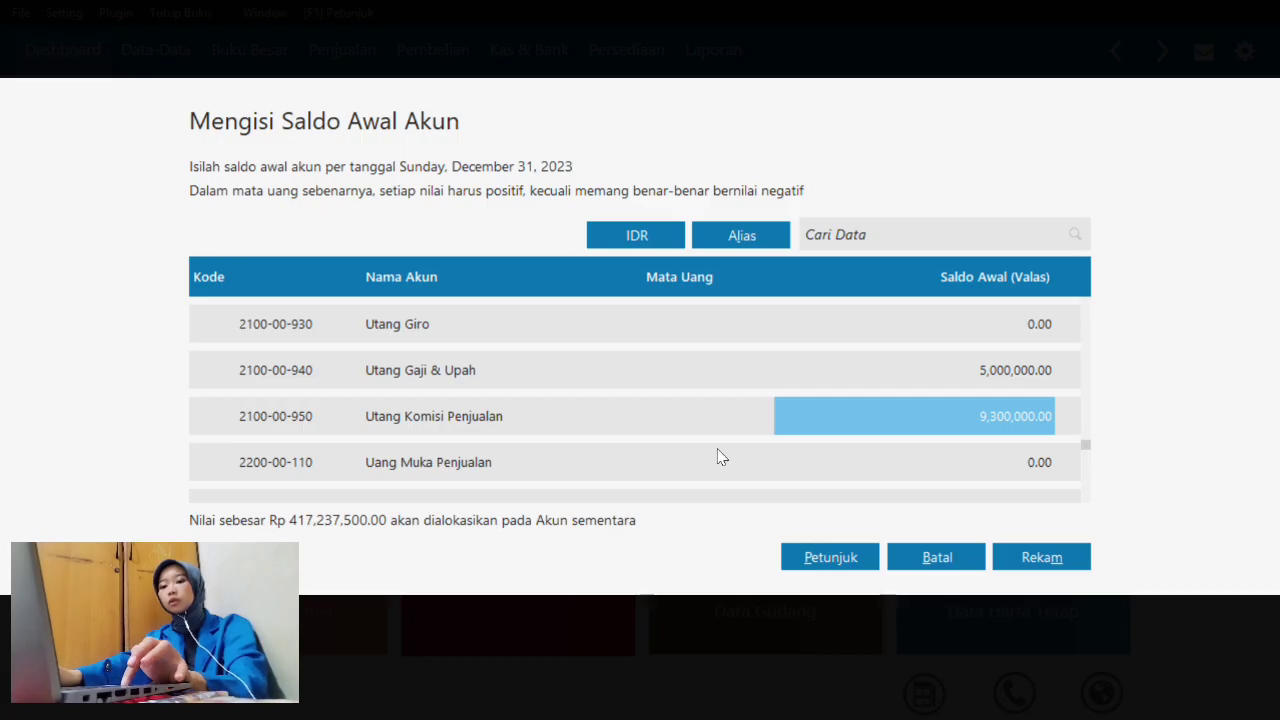
{"action": "key", "text": "Down"}
{"action": "key", "text": "Down"}
{"action": "key", "text": "Down"}
{"action": "key", "text": "Down"}
{"action": "key", "text": "Down"}
{"action": "key", "text": "Down"}
{"action": "key", "text": "Down"}
{"action": "key", "text": "Down"}
{"action": "key", "text": "Down"}
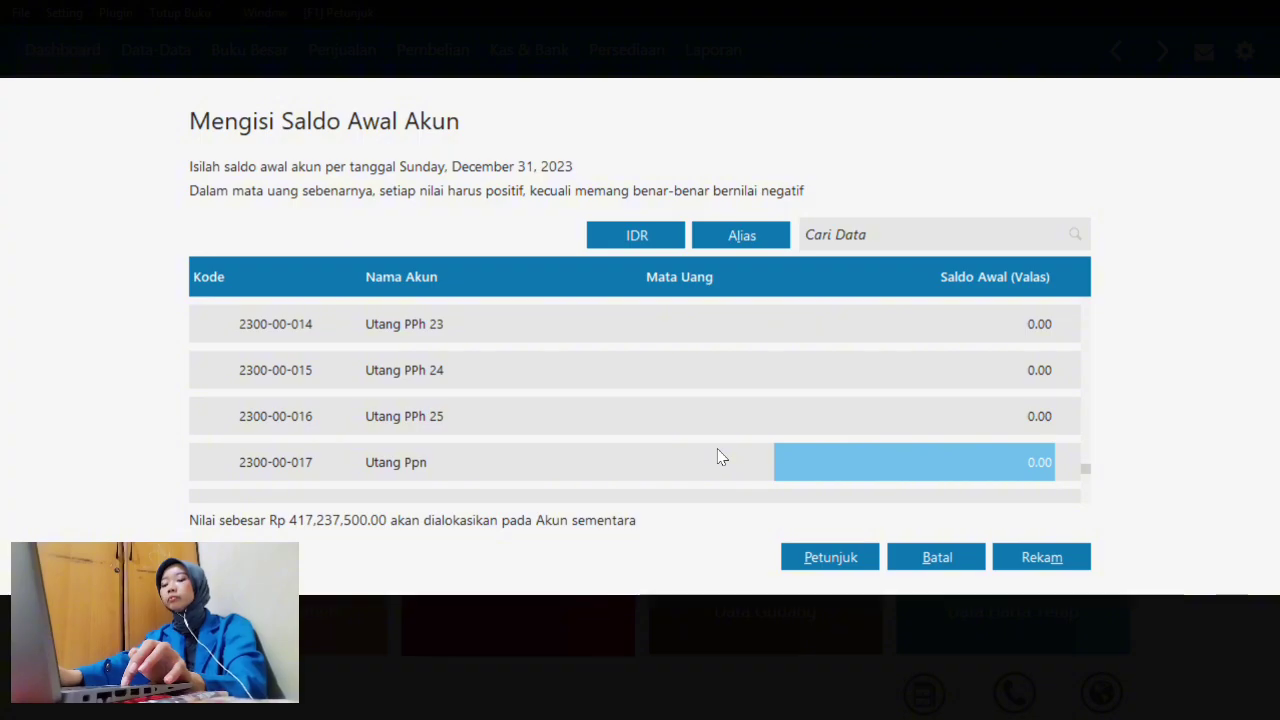
{"action": "type", "text": "4300"}
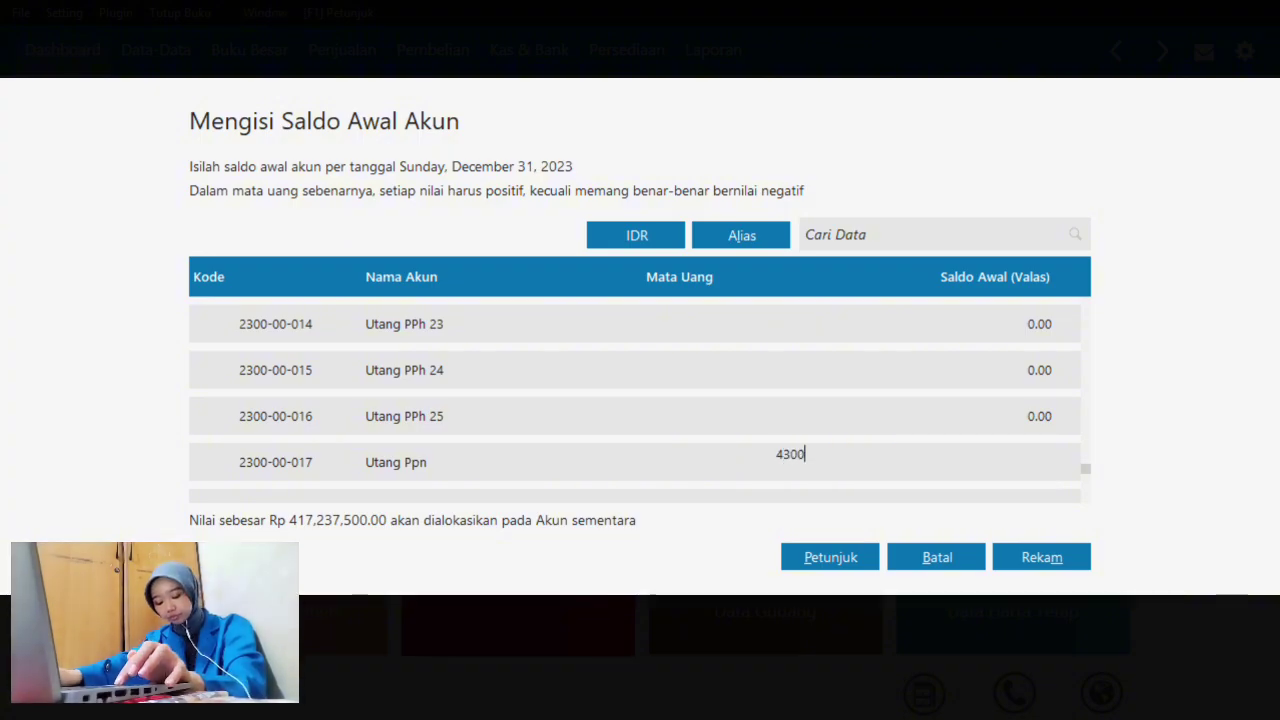
{"action": "type", "text": "000"}
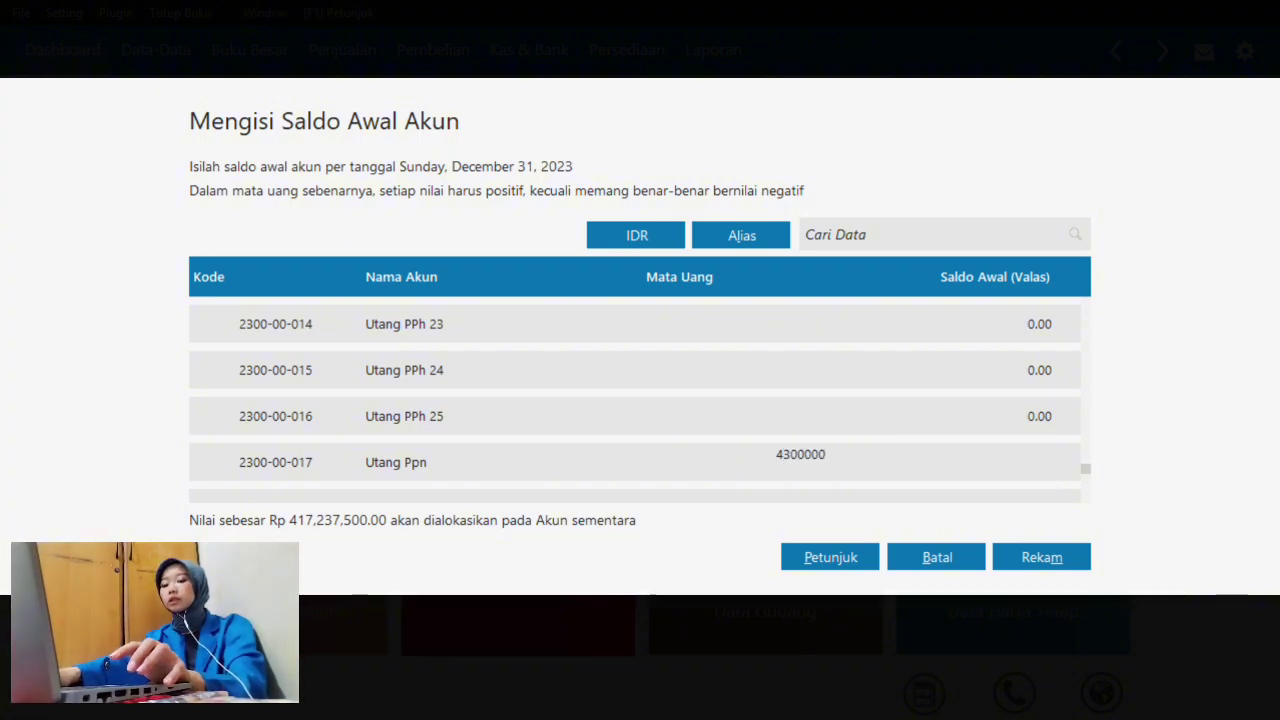
{"action": "key", "text": "Return"}
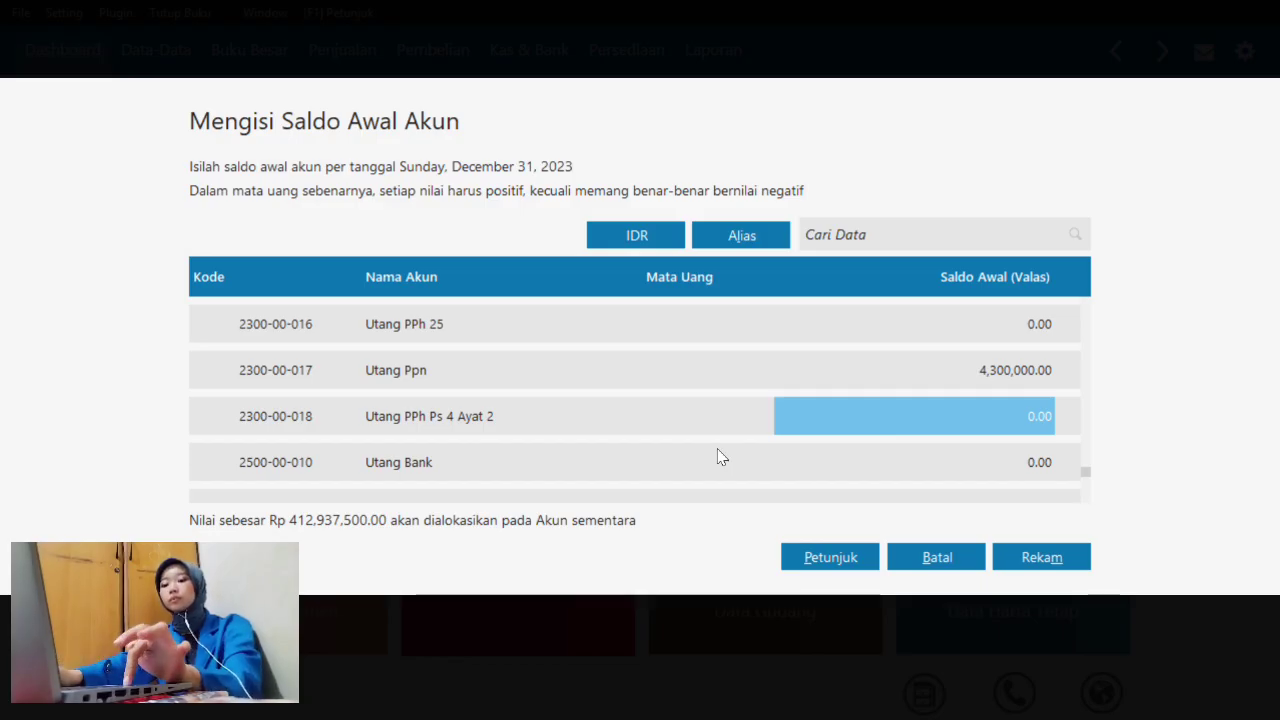
{"action": "key", "text": "Down"}
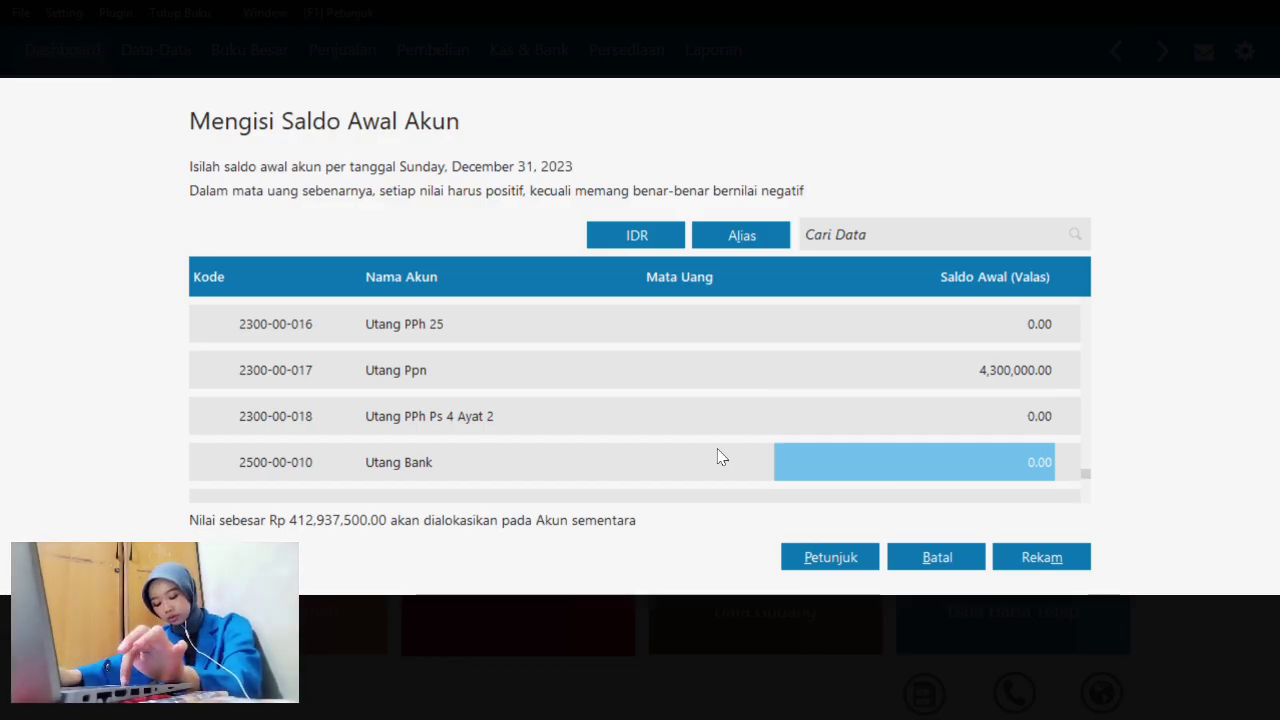
{"action": "type", "text": "81"}
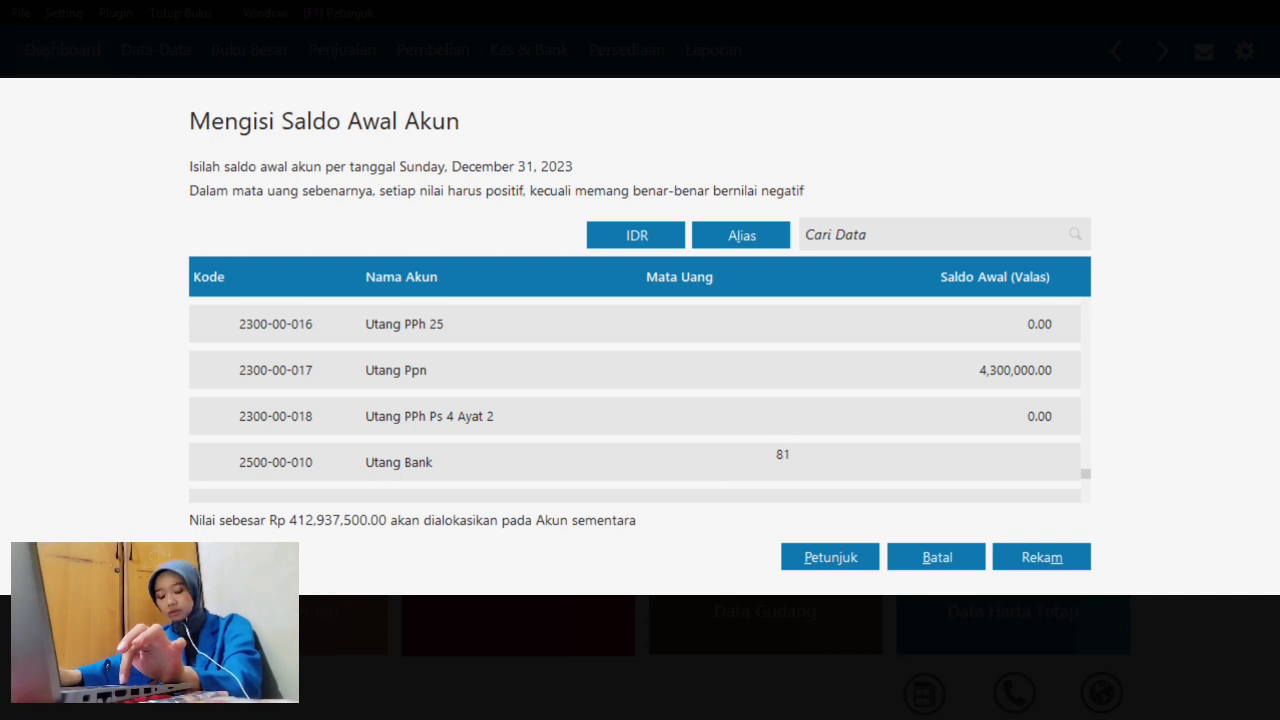
{"action": "type", "text": ",375"}
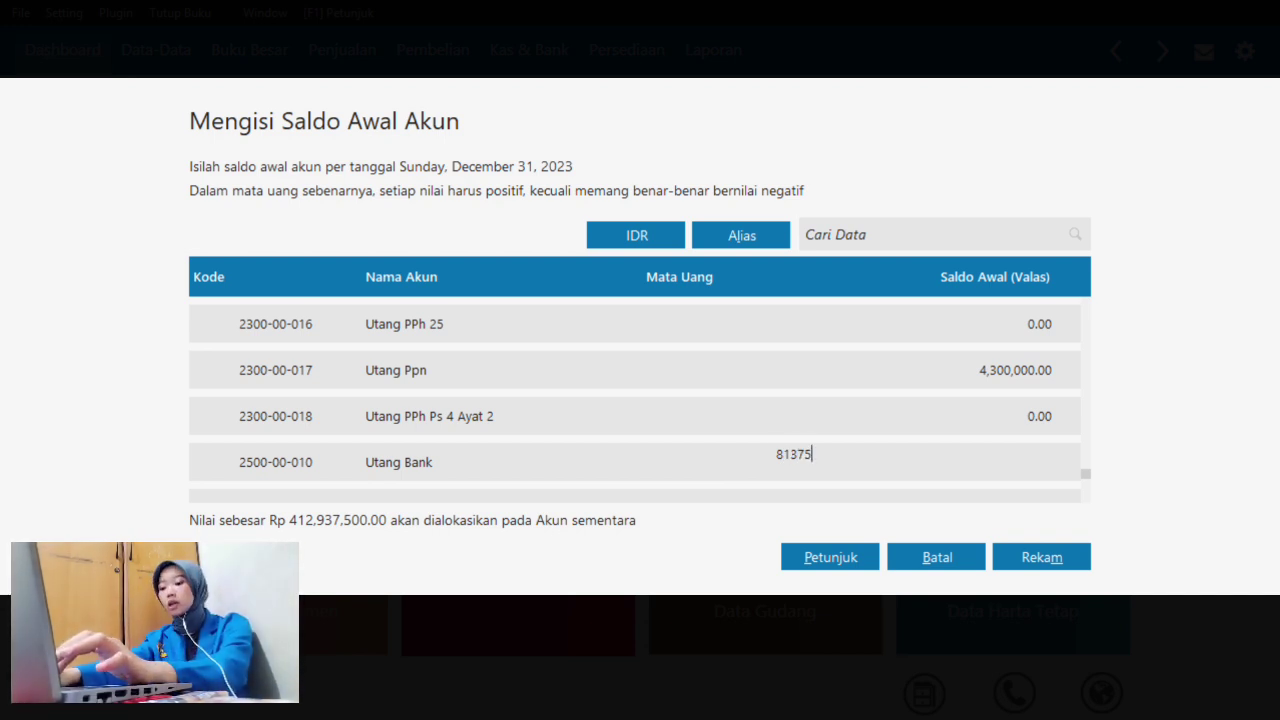
{"action": "type", "text": ",000"}
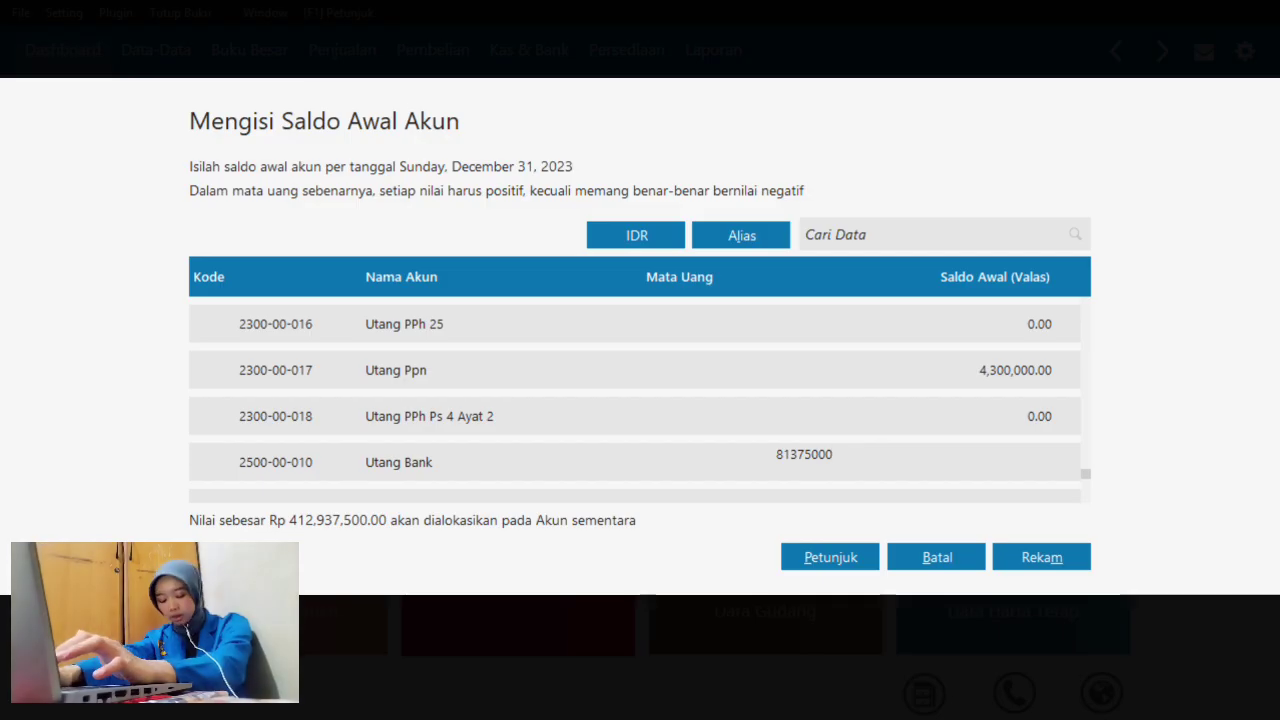
{"action": "key", "text": "Return"}
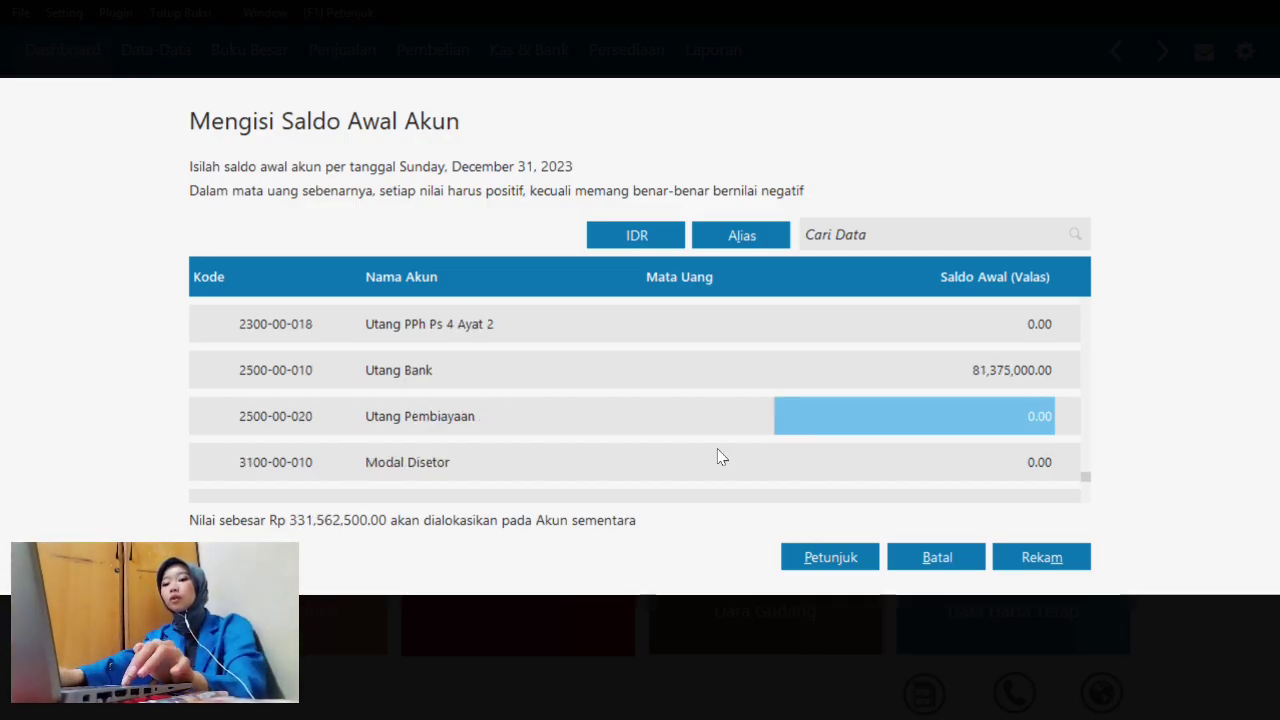
- Enter 160,000,000 for Modal Disetor and 169,062,500 for Laba ditahan, fixing a mistyped 1,690,625,000
{"action": "key", "text": "Return"}
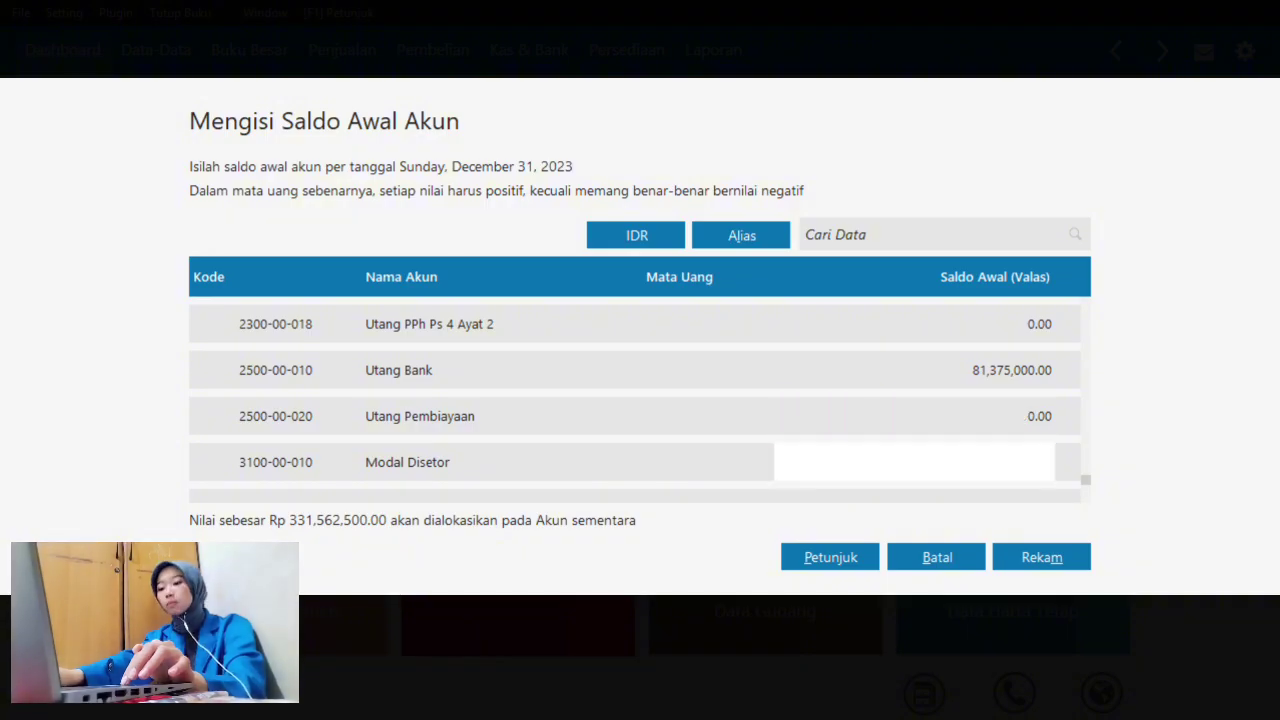
{"action": "type", "text": "160"}
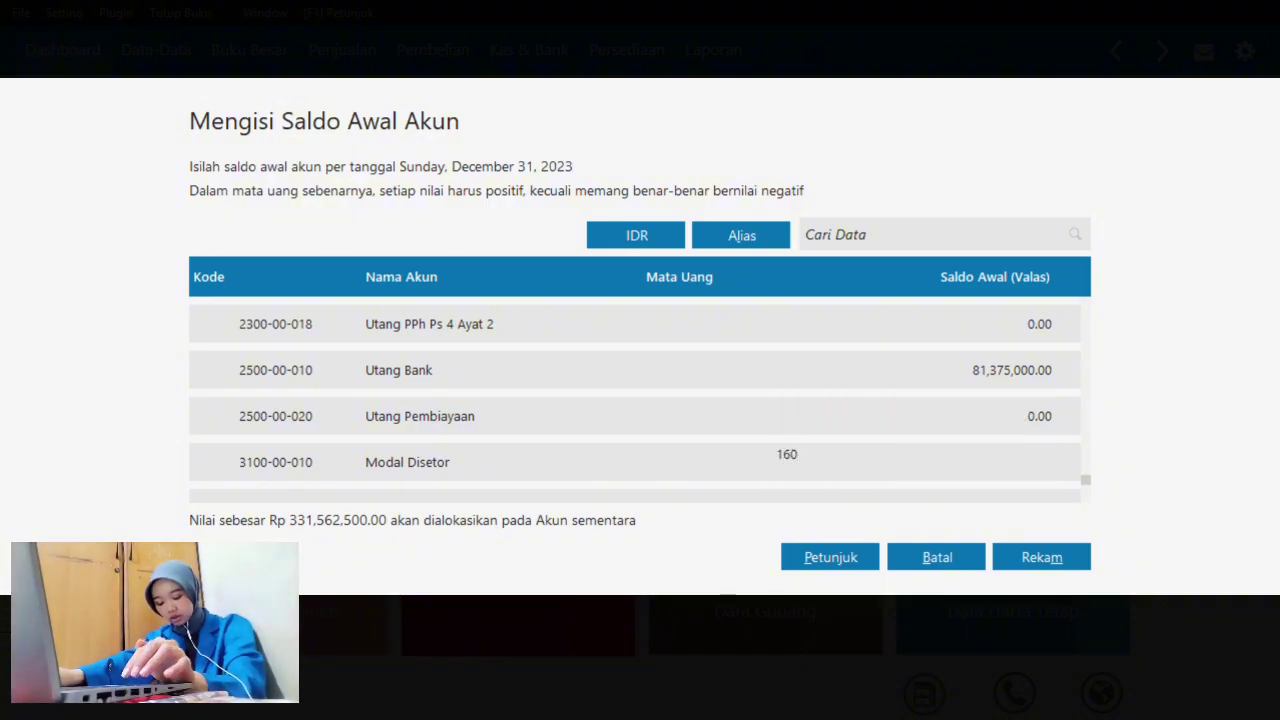
{"action": "type", "text": ",000,0000"}
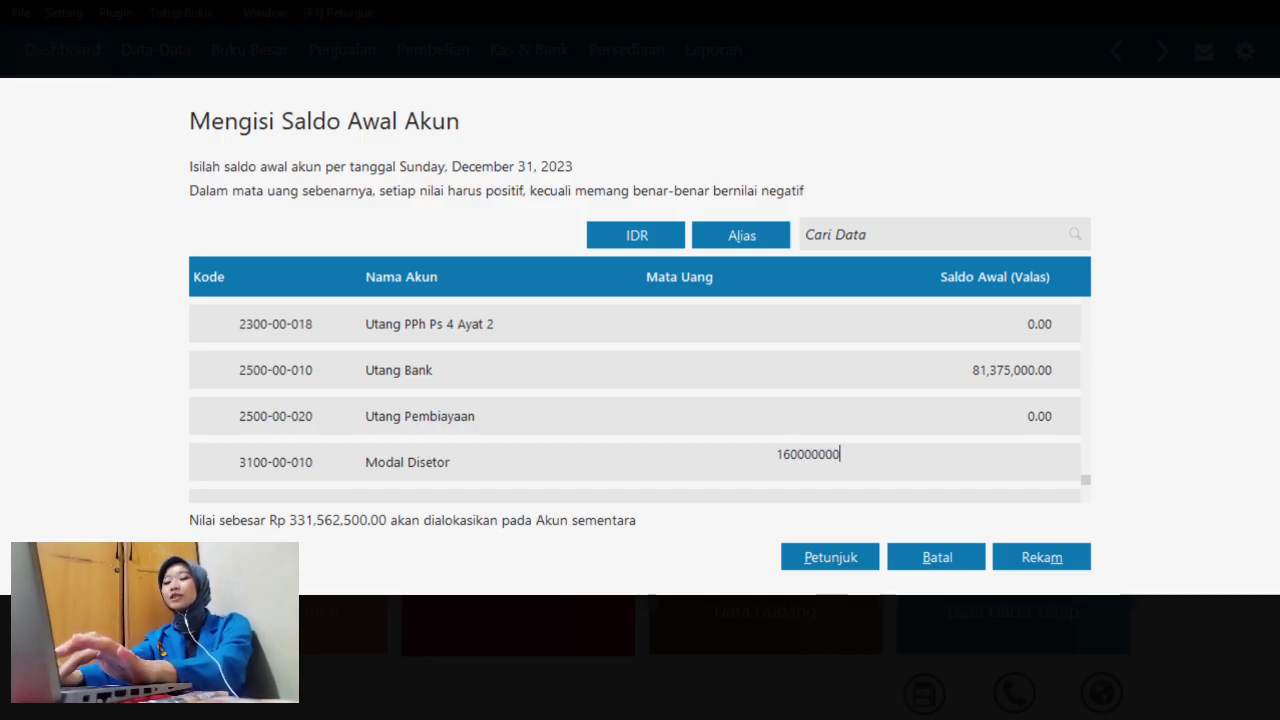
{"action": "key", "text": "Return"}
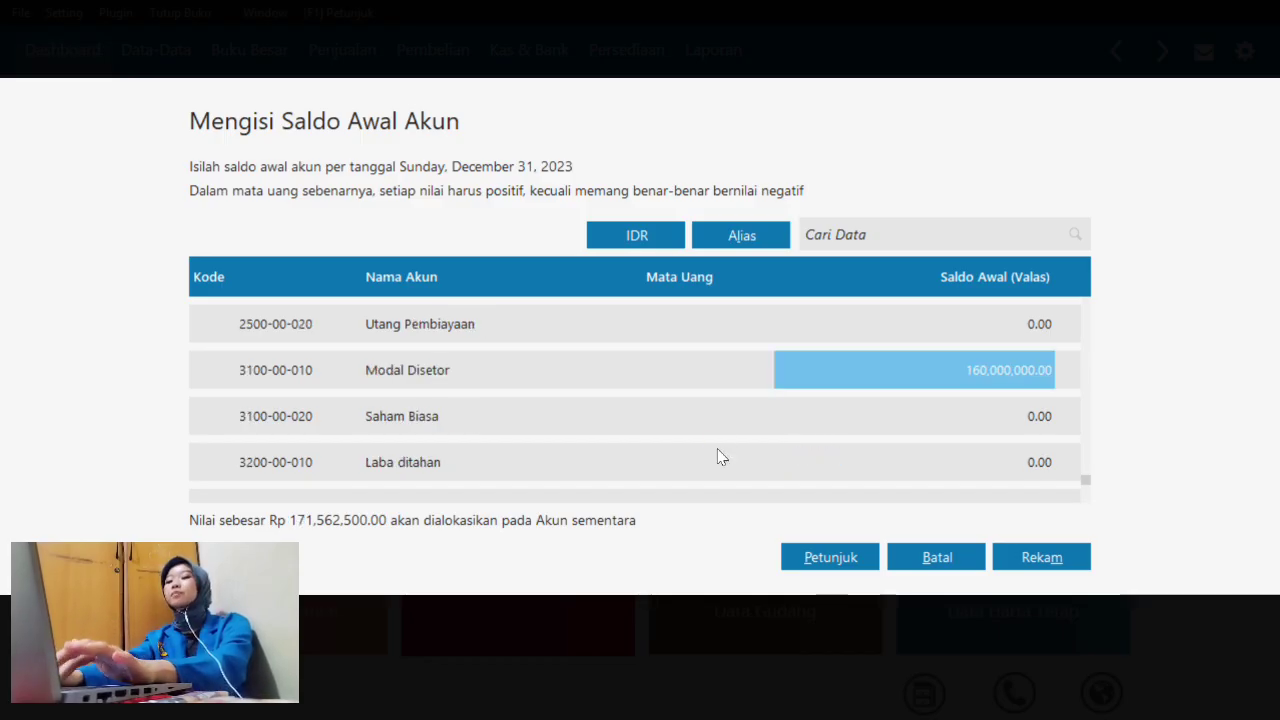
{"action": "left_click", "coordinate": [718, 457]}
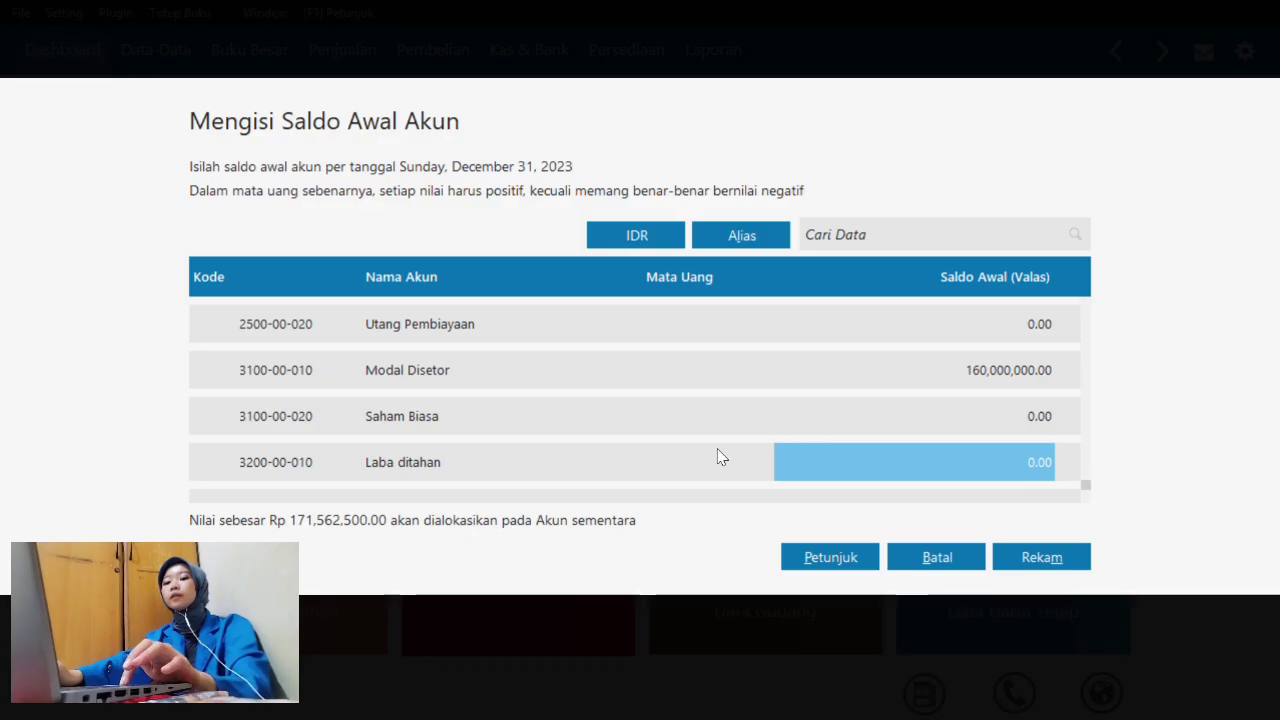
{"action": "key", "text": "Down"}
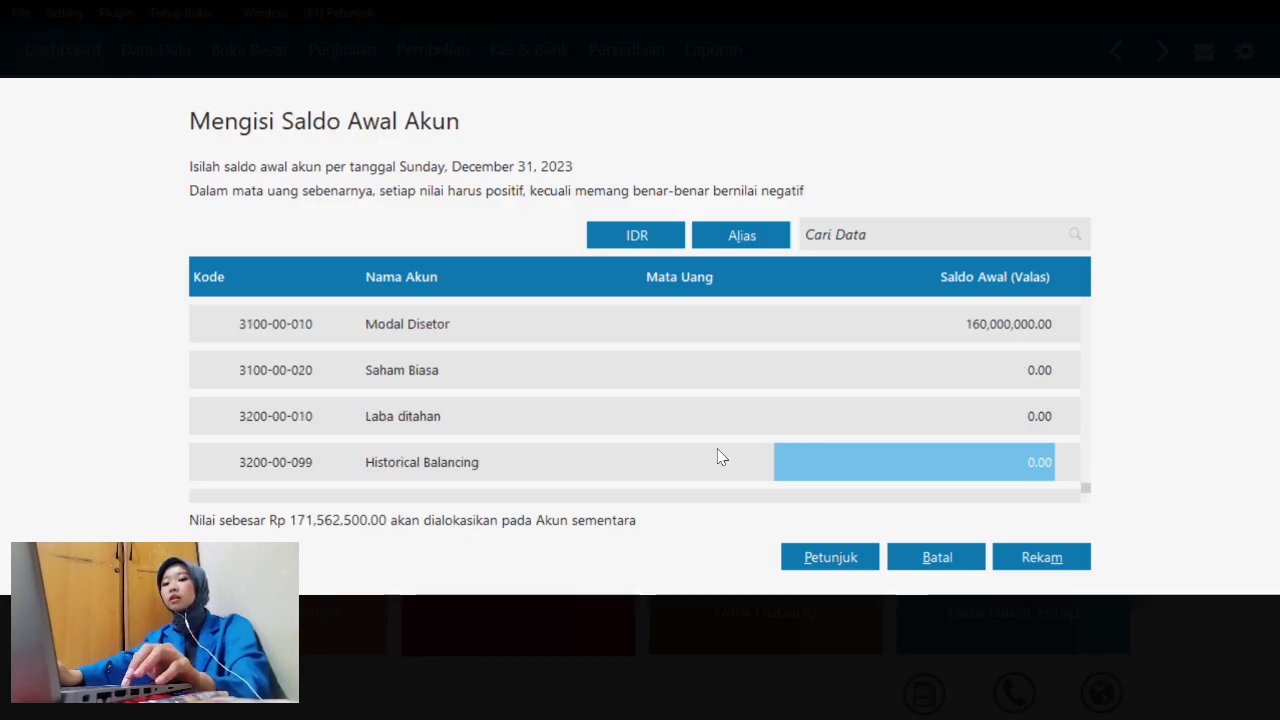
{"action": "key", "text": "Up"}
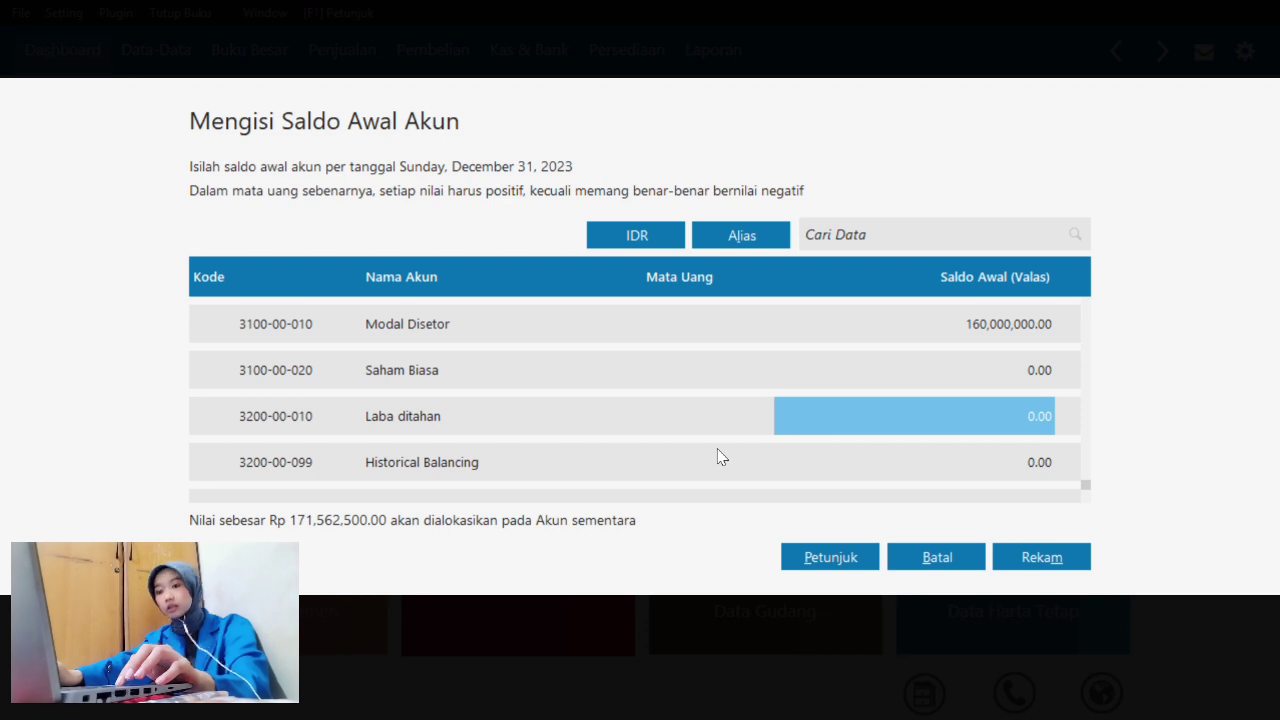
{"action": "type", "text": "169062"}
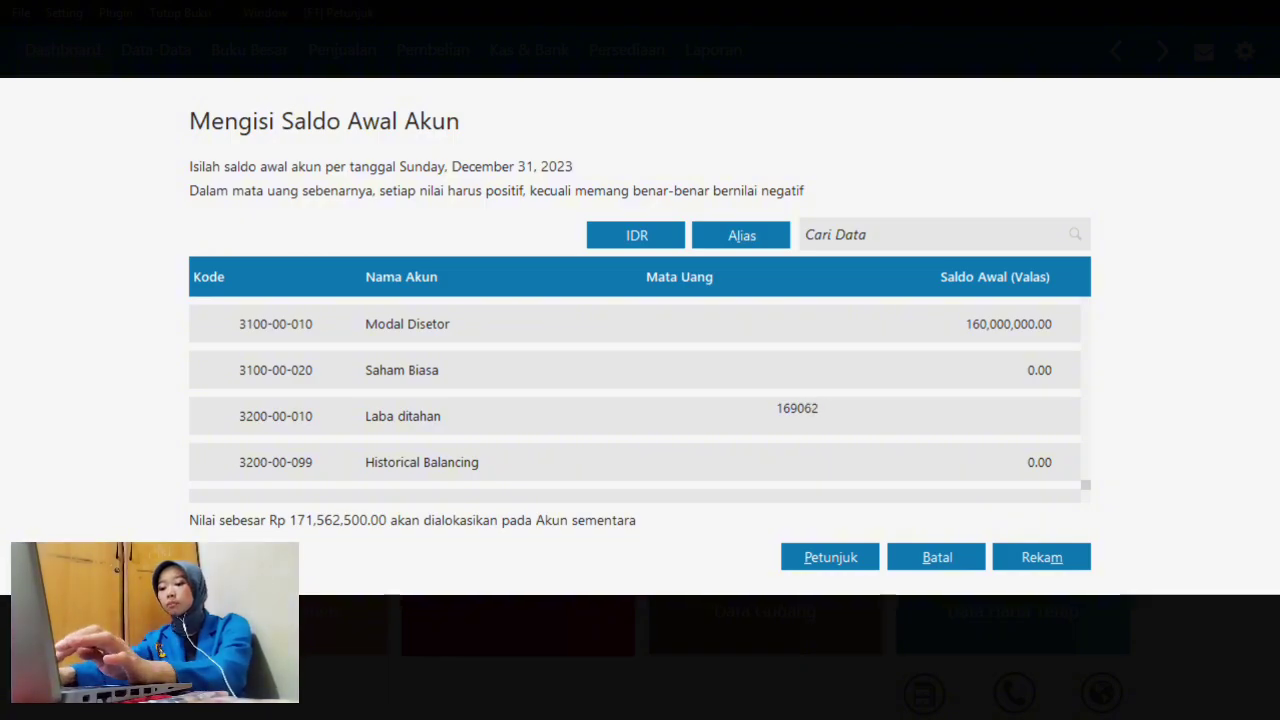
{"action": "type", "text": "5000"}
{"action": "key", "text": "Return"}
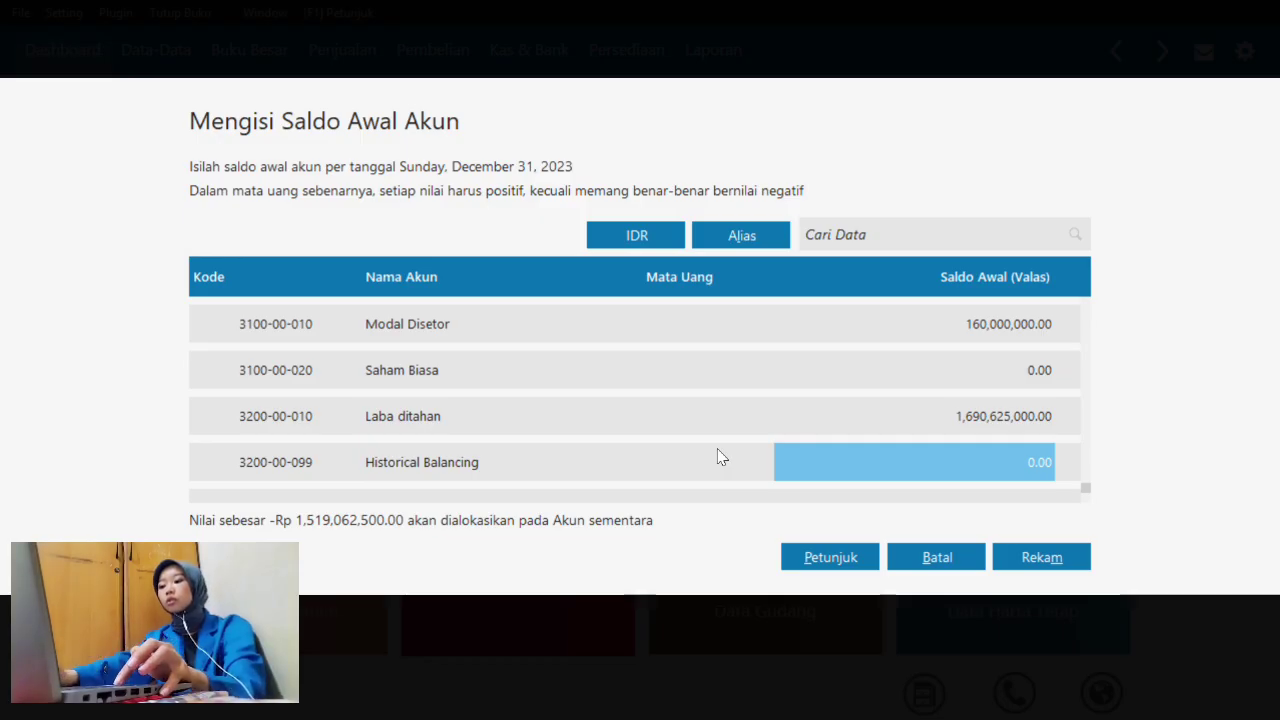
{"action": "key", "text": "Up"}
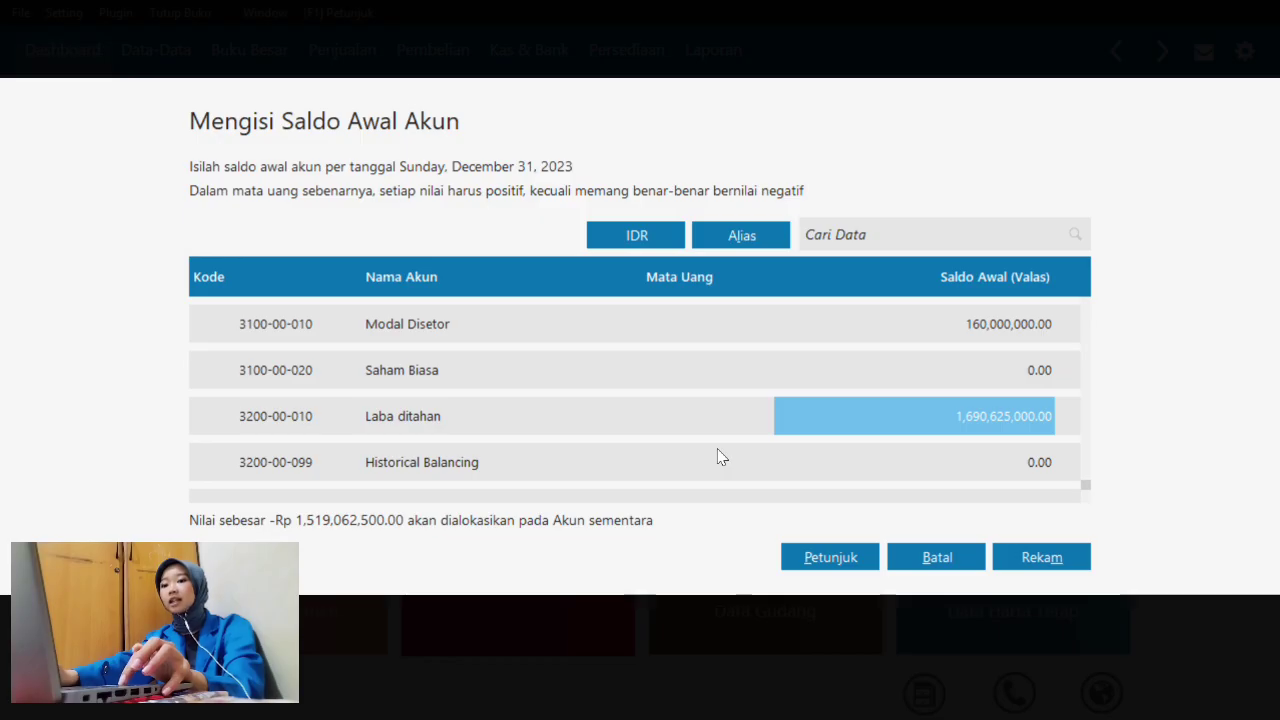
{"action": "type", "text": "16906"}
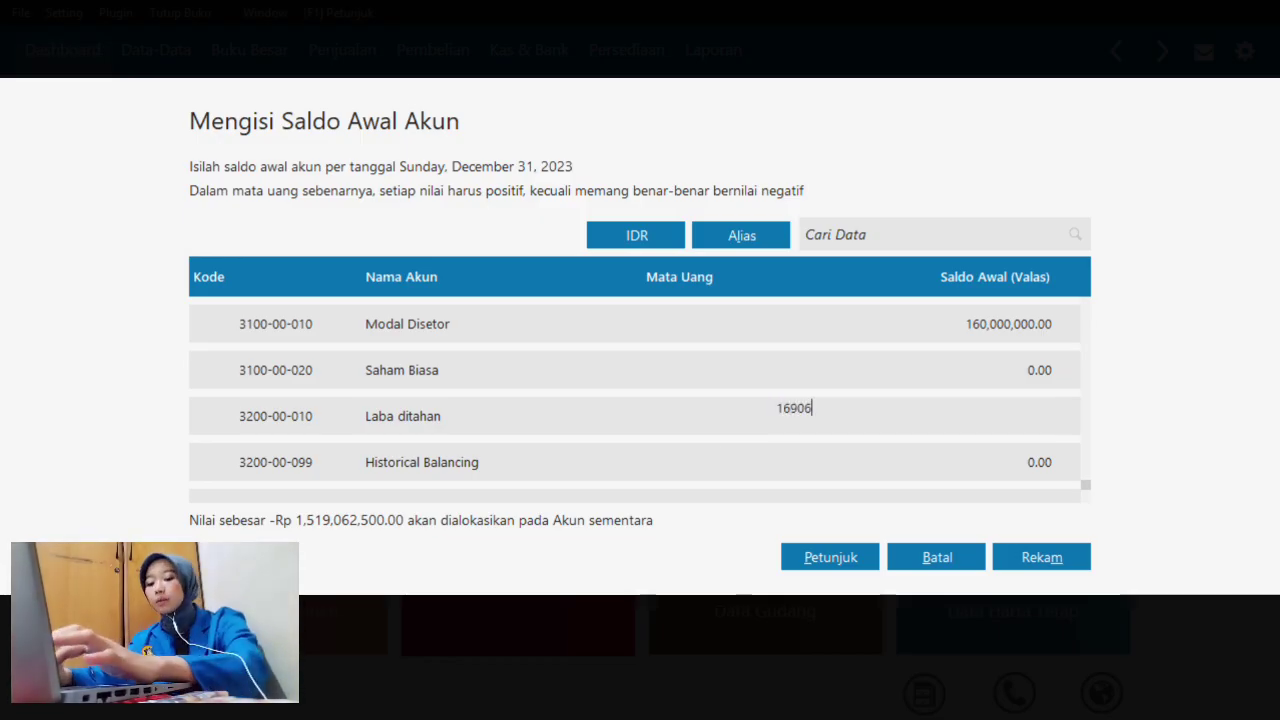
{"action": "type", "text": "2500"}
{"action": "key", "text": "Return"}
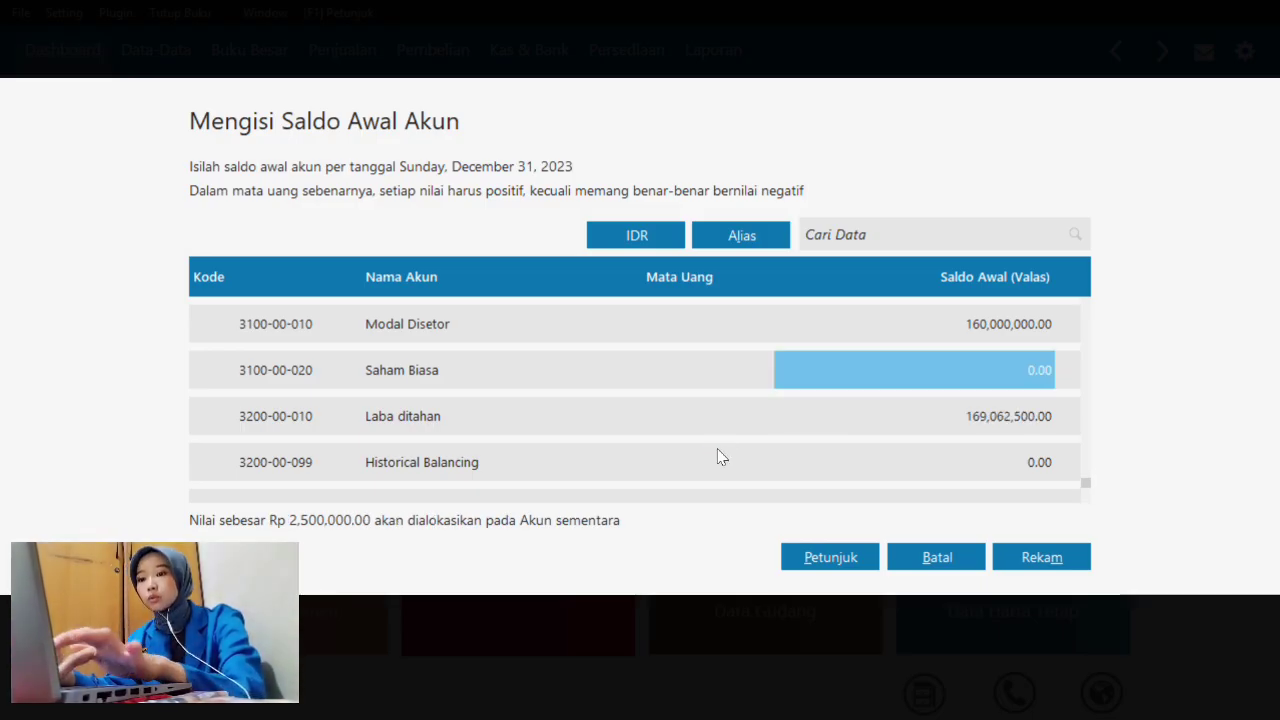
{"action": "key", "text": "Up"}
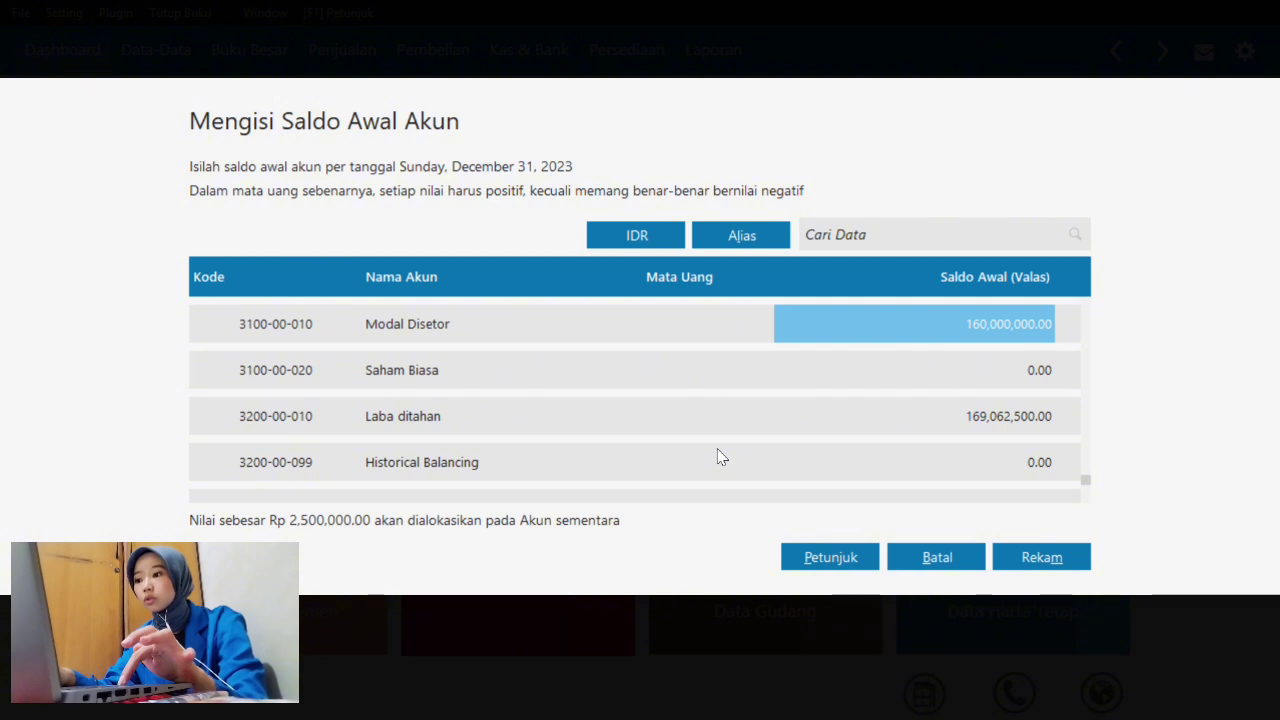
{"action": "key", "text": "Up"}
{"action": "key", "text": "Up"}
{"action": "key", "text": "Up"}
{"action": "key", "text": "Up"}
{"action": "key", "text": "Up"}
{"action": "key", "text": "Up"}
{"action": "key", "text": "Up"}
{"action": "key", "text": "Up"}
{"action": "key", "text": "Up"}
{"action": "key", "text": "Up"}
{"action": "key", "text": "Up"}
{"action": "key", "text": "Up"}
{"action": "key", "text": "Up"}
{"action": "key", "text": "Up"}
{"action": "key", "text": "Up"}
{"action": "key", "text": "Up"}
{"action": "key", "text": "Up"}
{"action": "key", "text": "Up"}
{"action": "key", "text": "Up"}
{"action": "key", "text": "Up"}
{"action": "key", "text": "Up"}
{"action": "key", "text": "Up"}
{"action": "key", "text": "Up"}
{"action": "key", "text": "Up"}
{"action": "key", "text": "Up"}
{"action": "key", "text": "Up"}
{"action": "key", "text": "Up"}
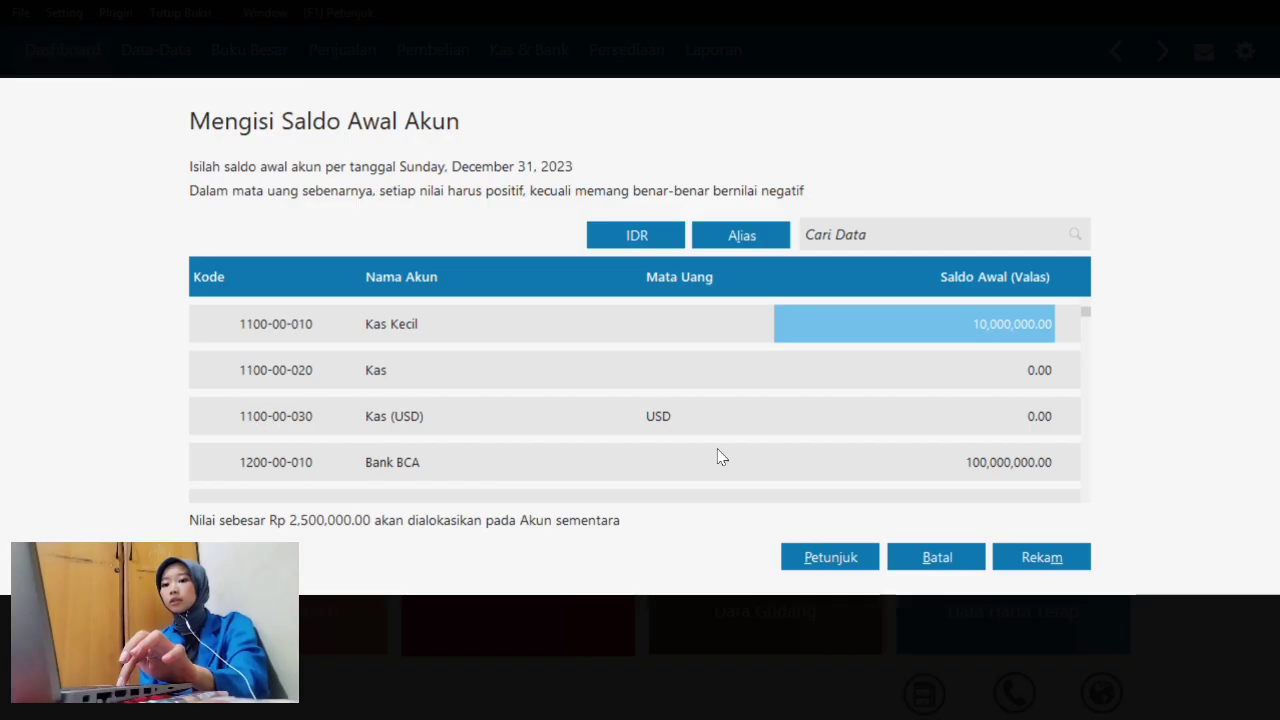
{"action": "key", "text": "Down"}
{"action": "key", "text": "Down"}
{"action": "key", "text": "Down"}
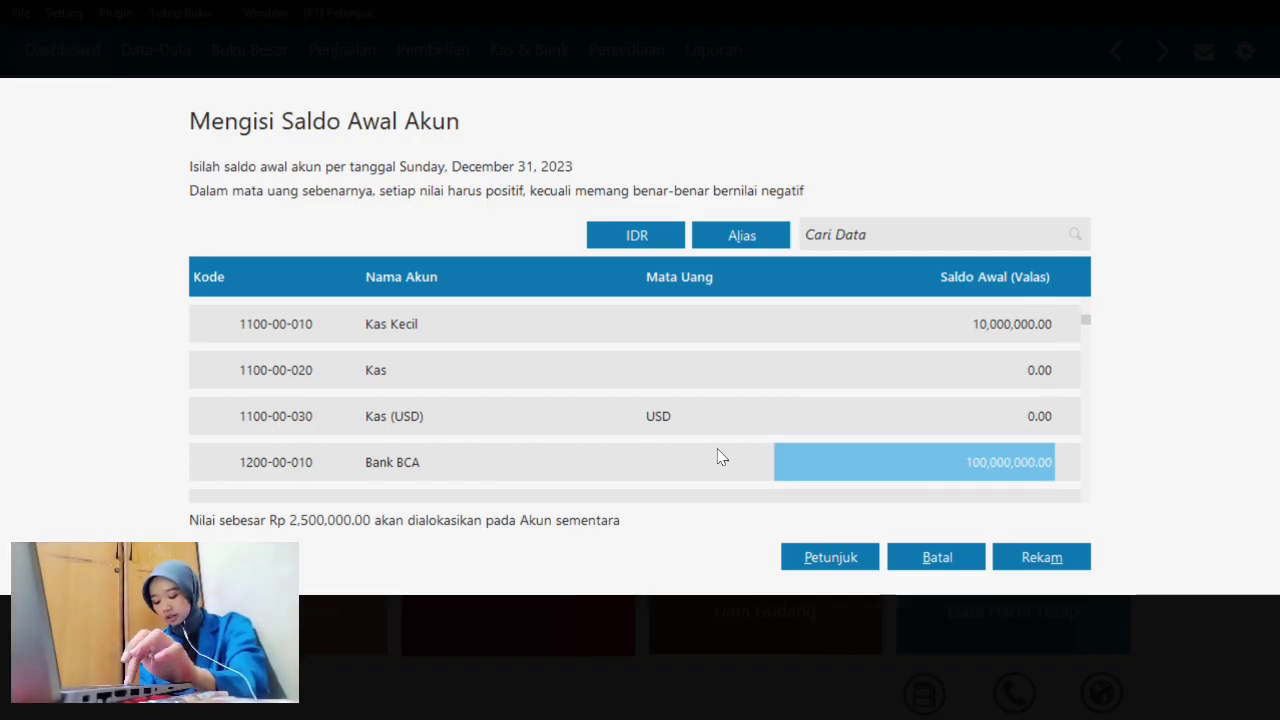
{"action": "key", "text": "Down"}
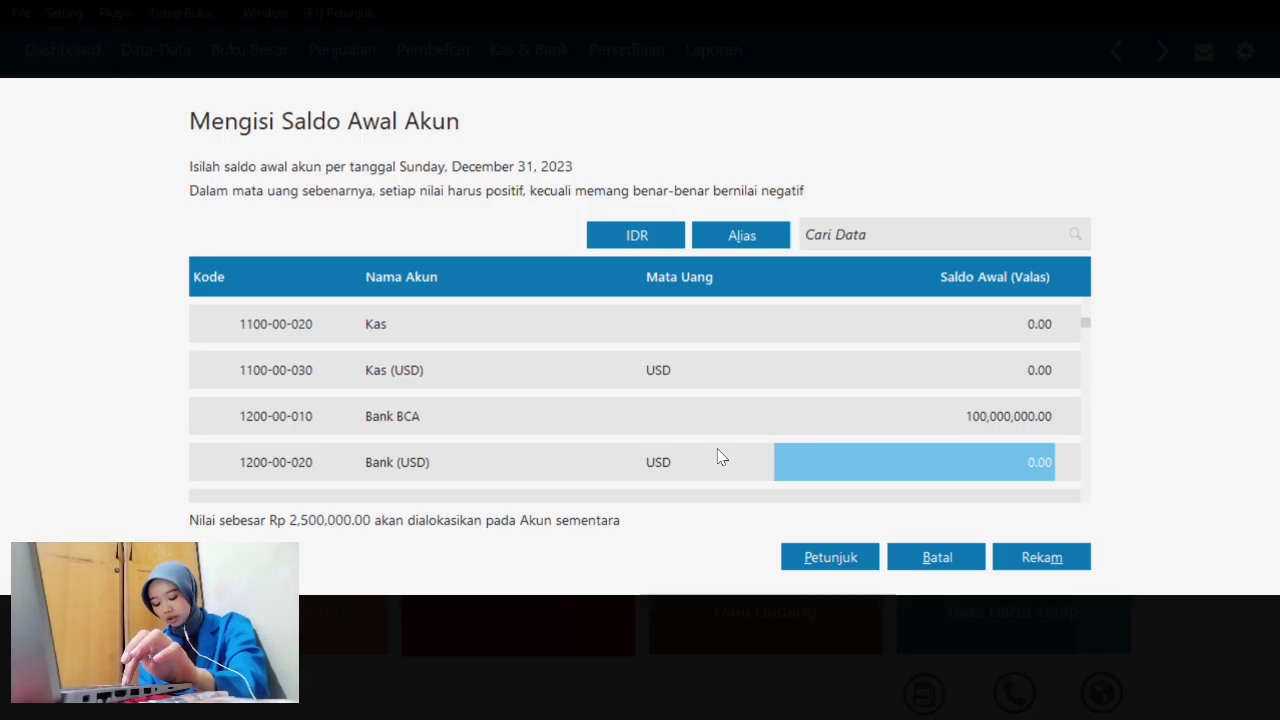
{"action": "key", "text": "Down"}
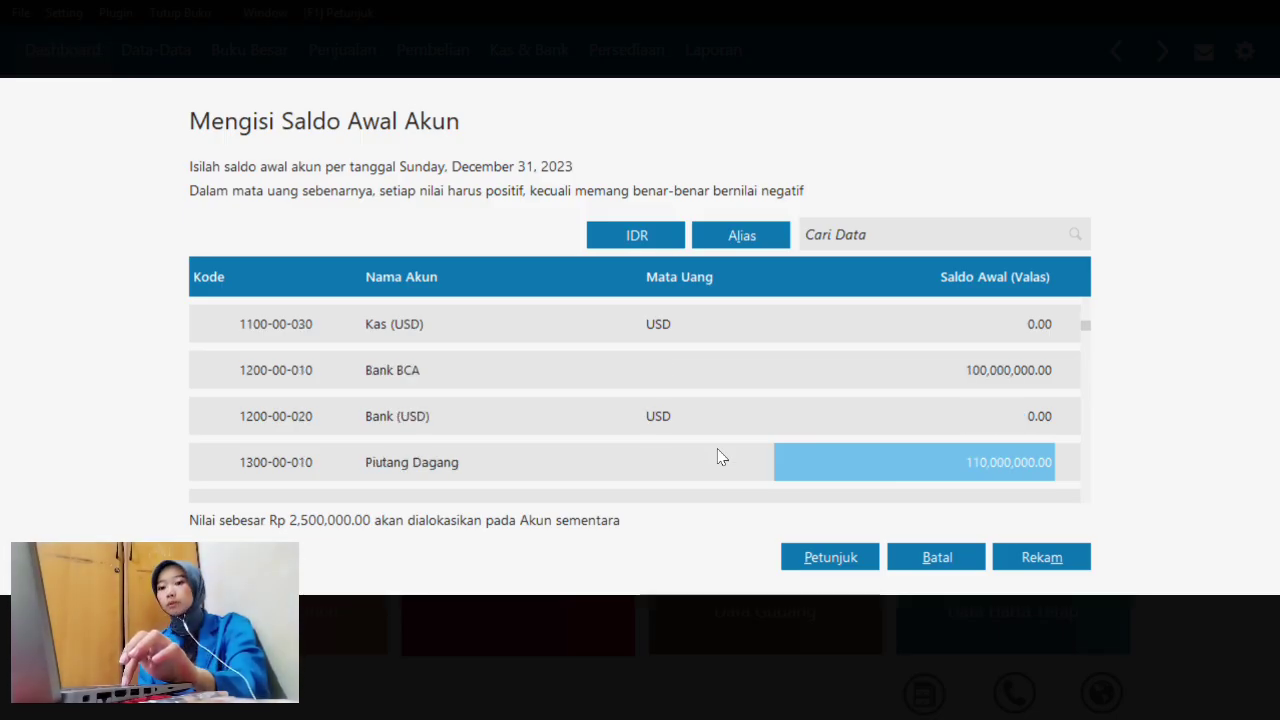
{"action": "key", "text": "Down"}
{"action": "key", "text": "Down"}
{"action": "key", "text": "Down"}
{"action": "key", "text": "Down"}
{"action": "key", "text": "Down"}
{"action": "key", "text": "Down"}
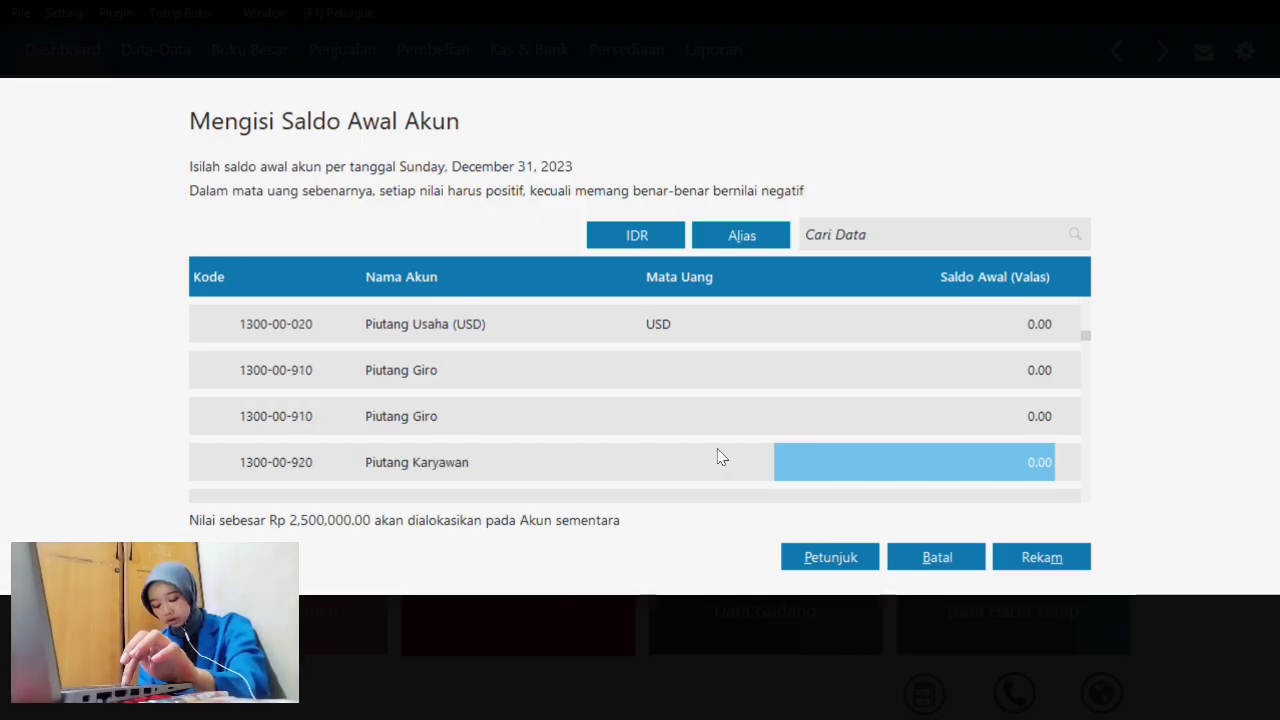
{"action": "key", "text": "Down"}
{"action": "key", "text": "Up"}
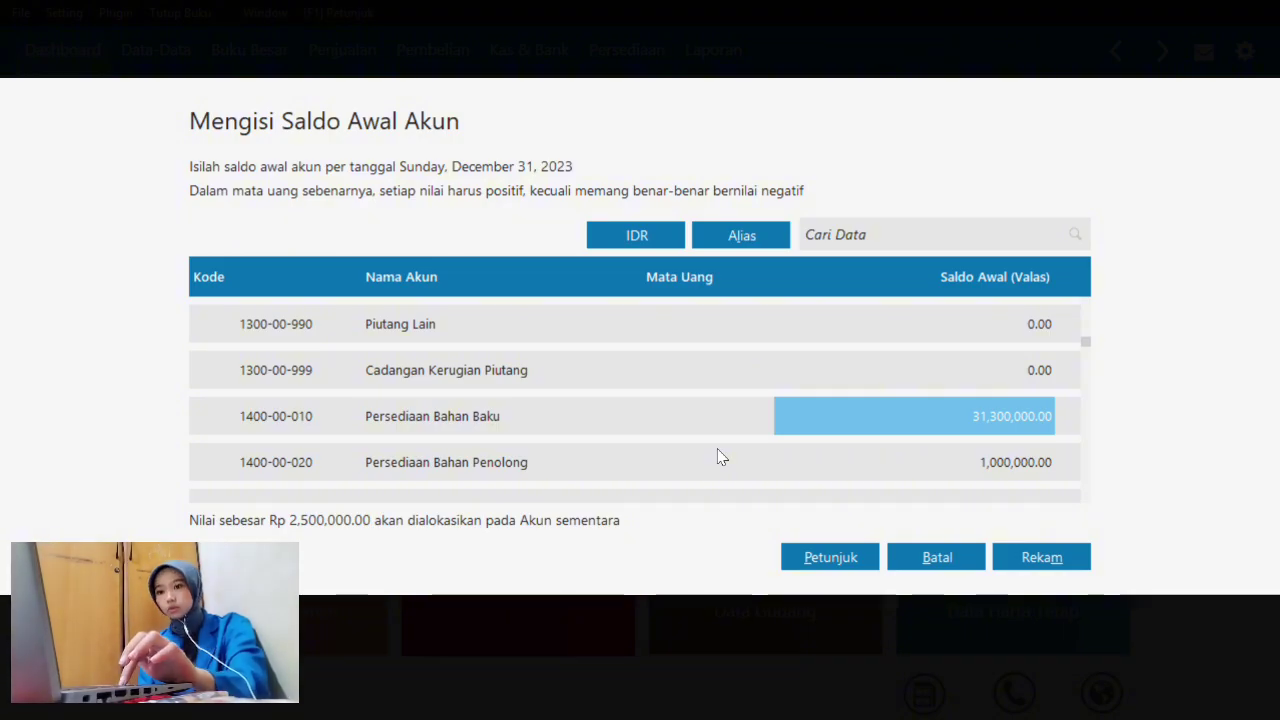
{"action": "key", "text": "Down"}
{"action": "key", "text": "Down"}
{"action": "key", "text": "Down"}
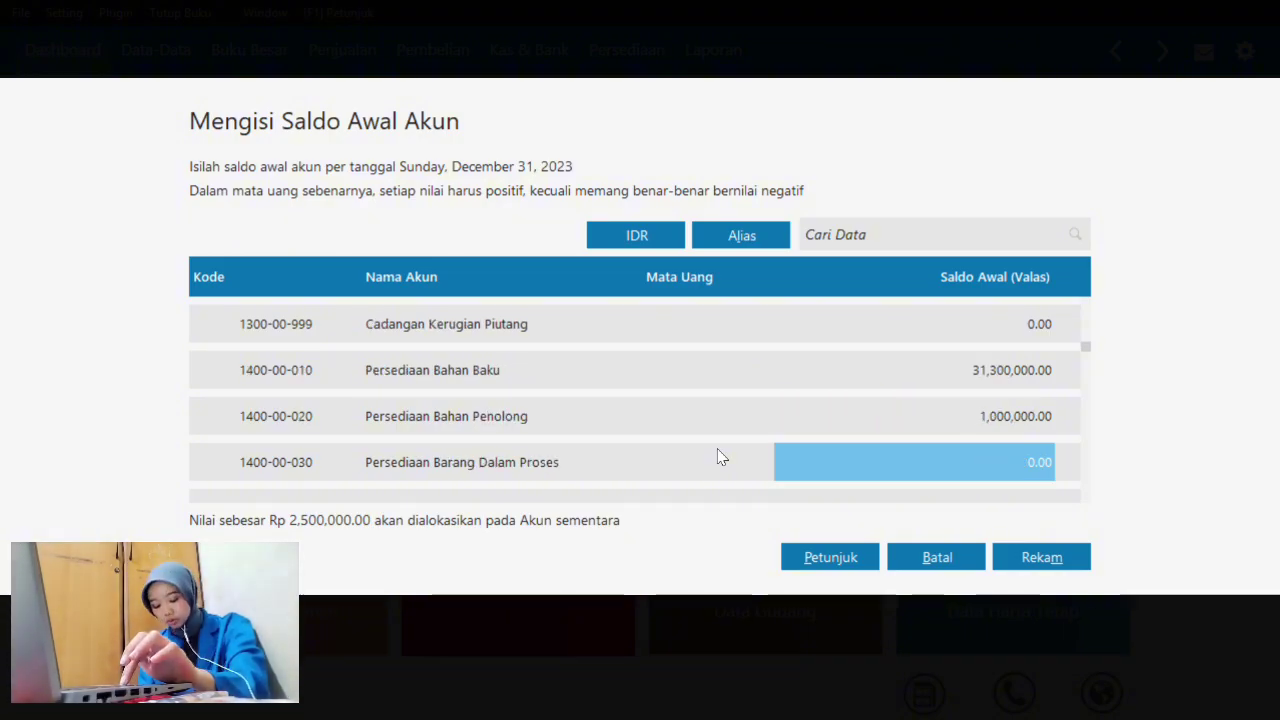
{"action": "key", "text": "Down"}
{"action": "key", "text": "Down"}
{"action": "key", "text": "Down"}
{"action": "key", "text": "Down"}
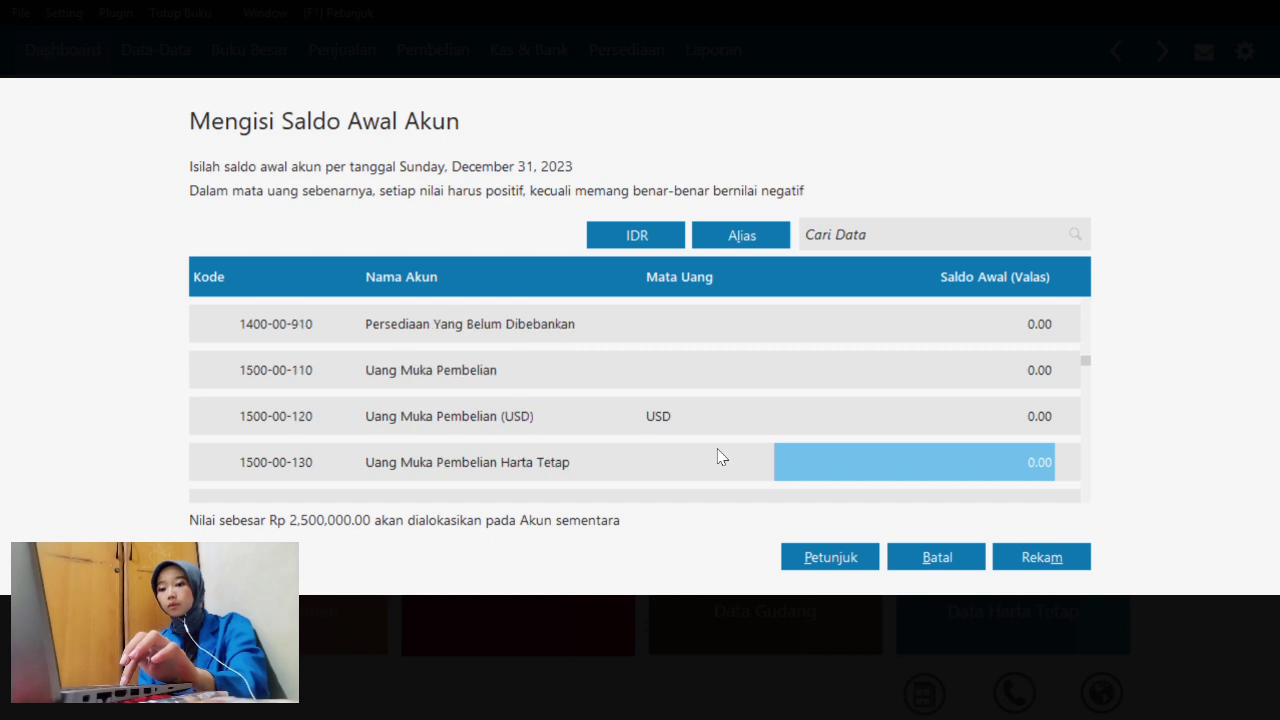
{"action": "key", "text": "Down"}
{"action": "key", "text": "Down"}
{"action": "key", "text": "Down"}
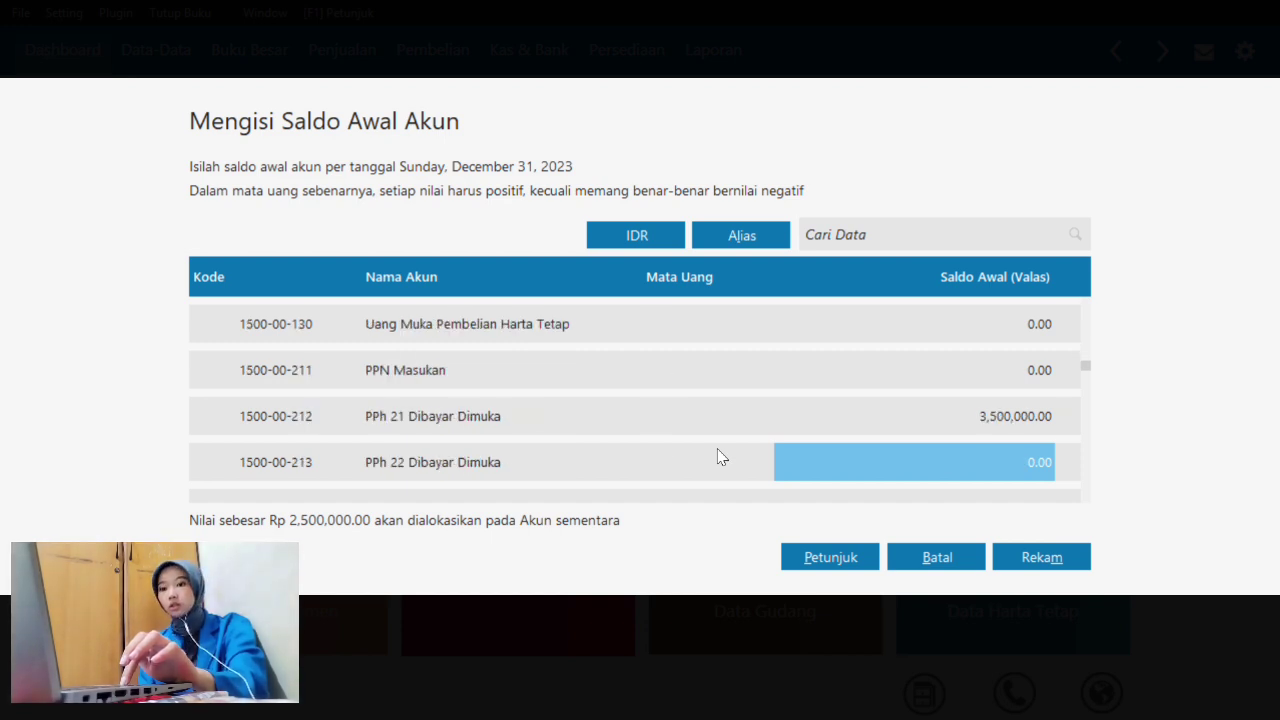
{"action": "key", "text": "Up"}
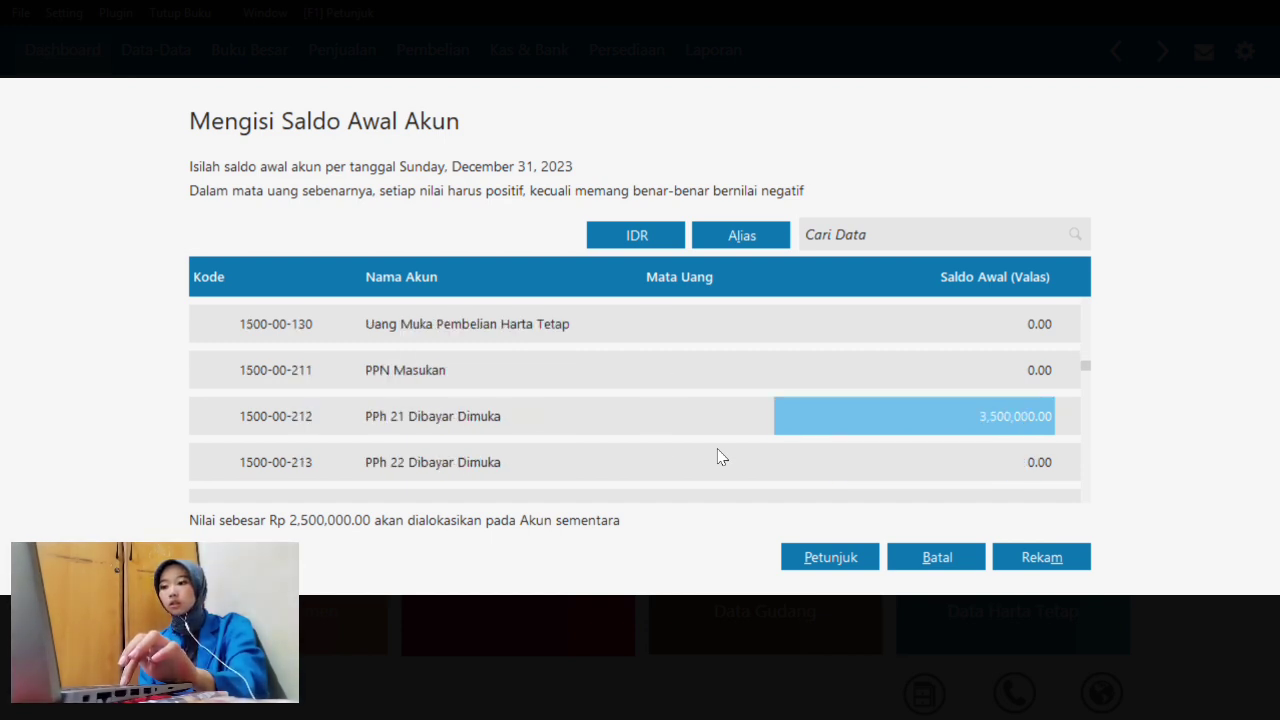
{"action": "key", "text": "Down"}
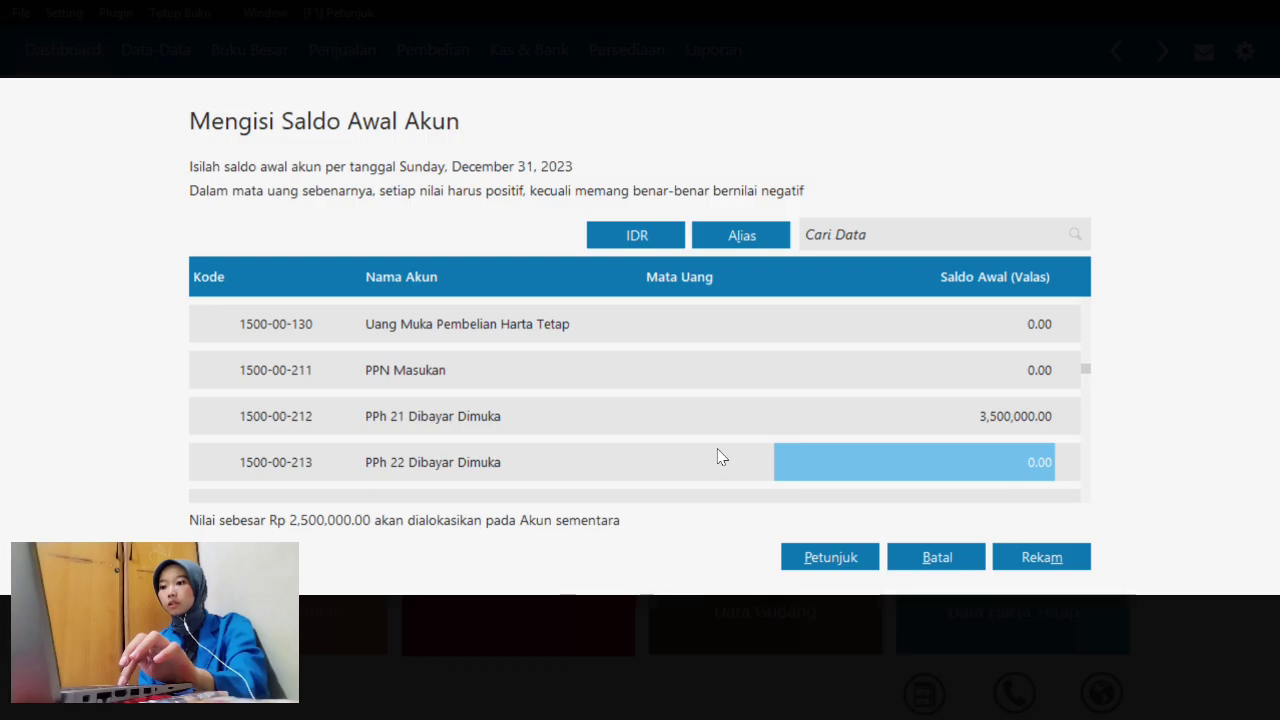
{"action": "key", "text": "Down"}
{"action": "key", "text": "Down"}
{"action": "key", "text": "Down"}
{"action": "key", "text": "Down"}
{"action": "key", "text": "Down"}
{"action": "key", "text": "Down"}
{"action": "key", "text": "Down"}
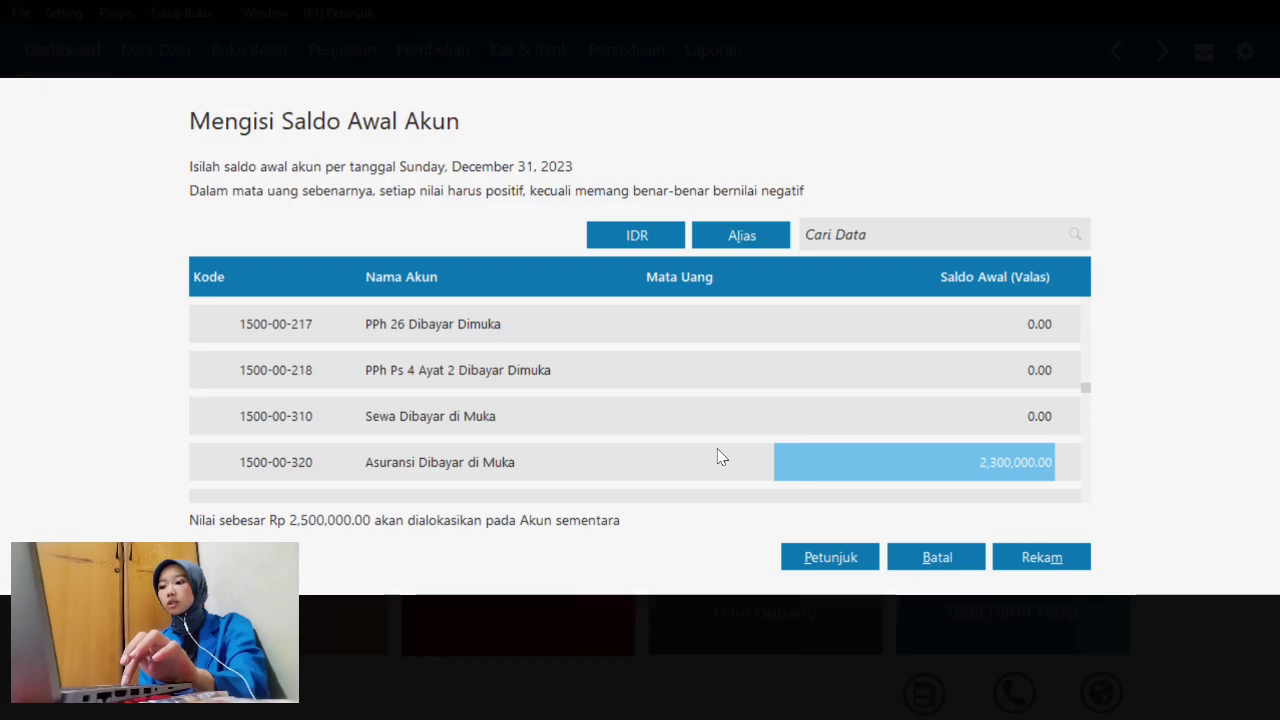
{"action": "key", "text": "Down"}
{"action": "key", "text": "Down"}
{"action": "key", "text": "Down"}
{"action": "key", "text": "Down"}
{"action": "key", "text": "Down"}
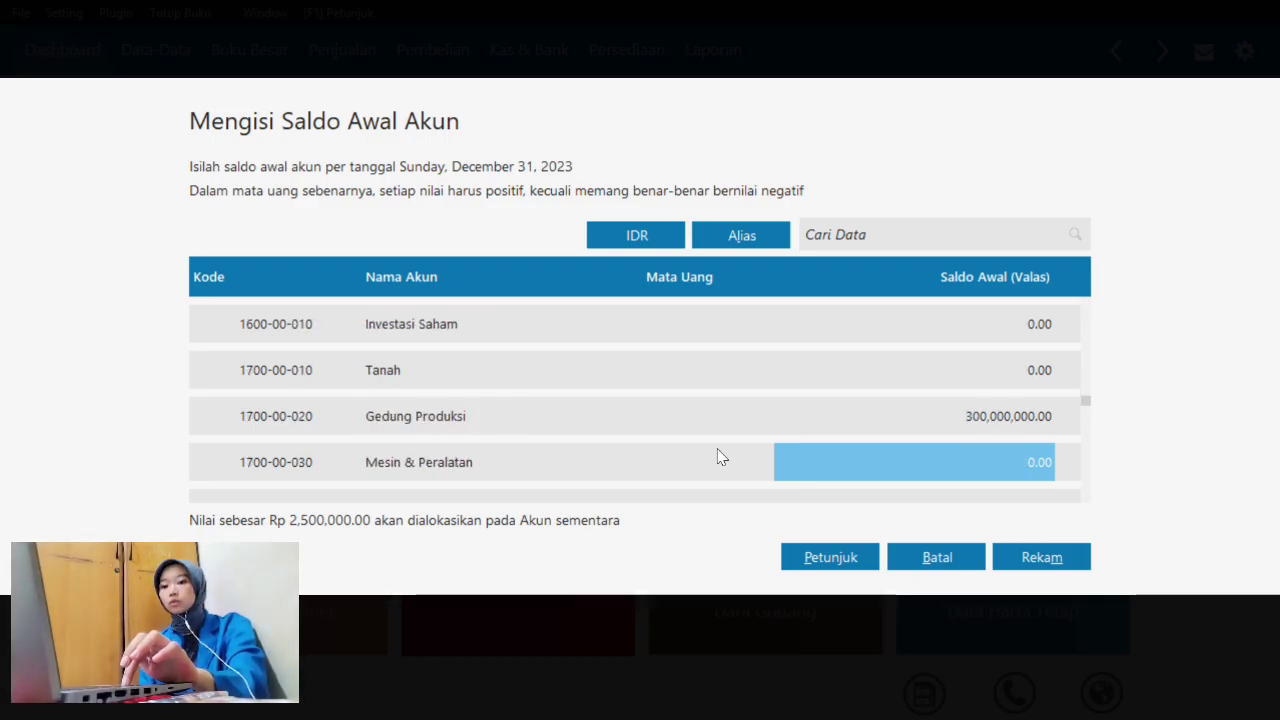
{"action": "key", "text": "Down"}
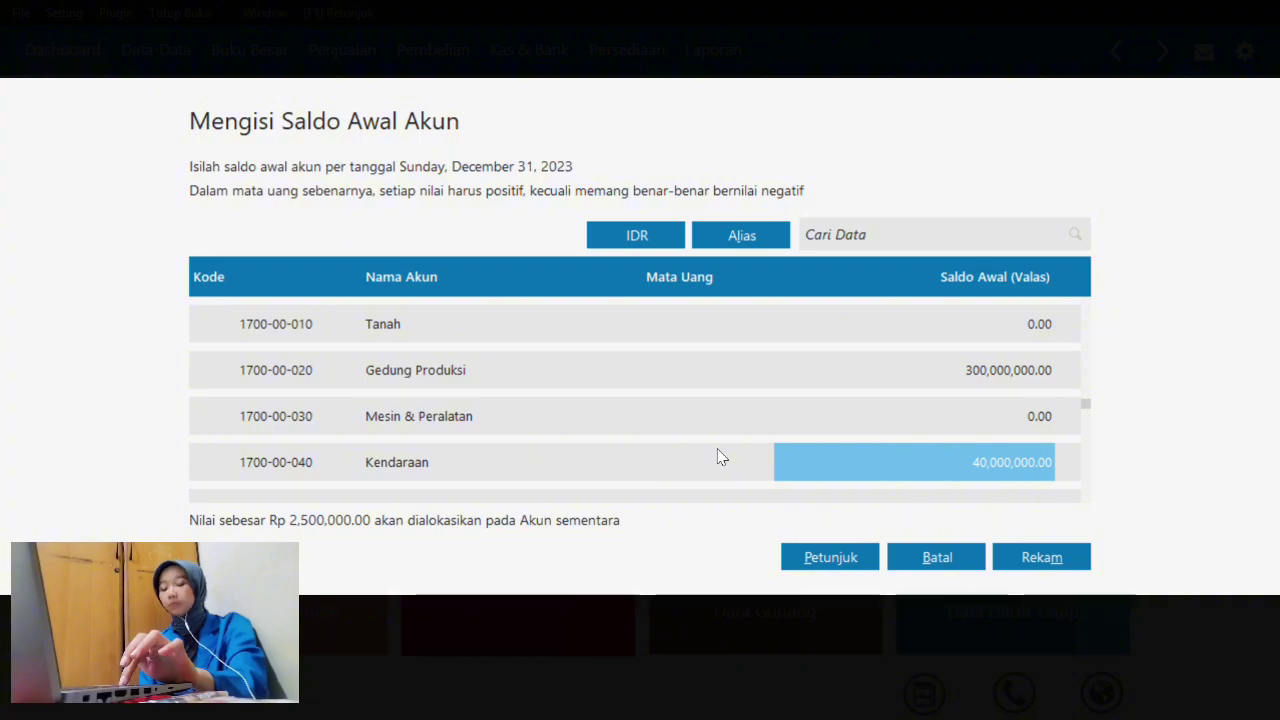
{"action": "key", "text": "Up"}
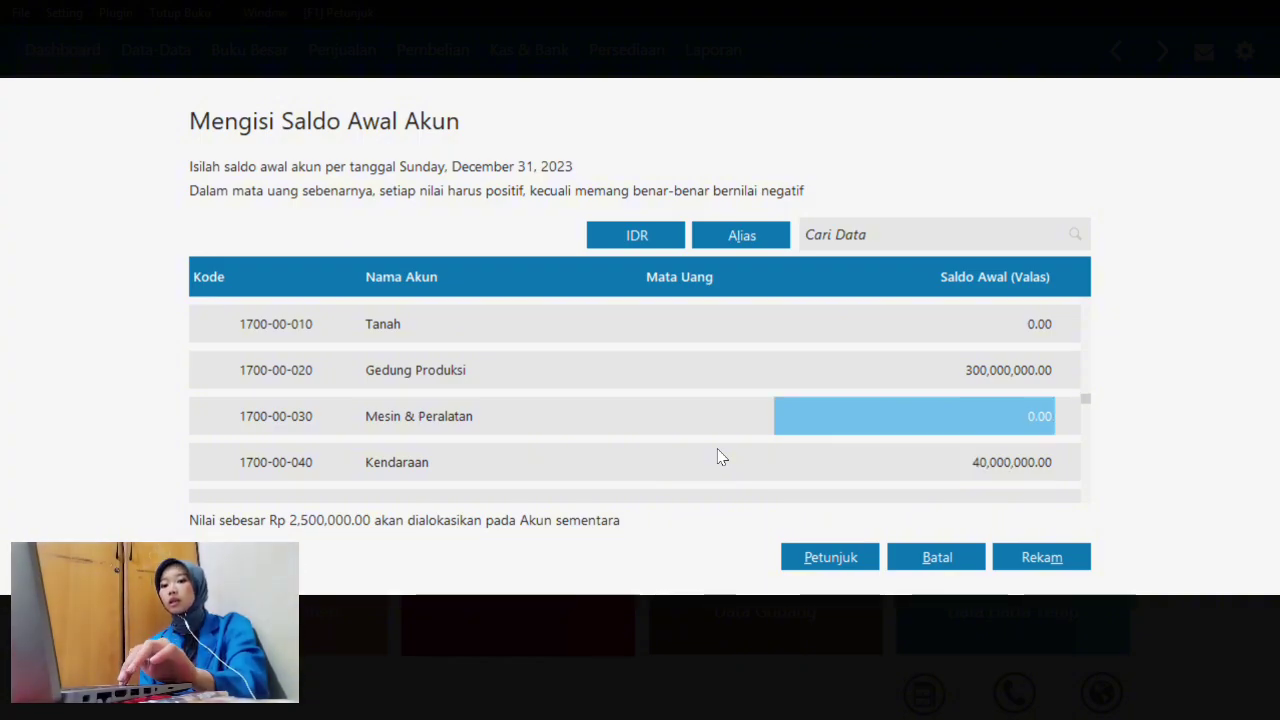
{"action": "key", "text": "Up"}
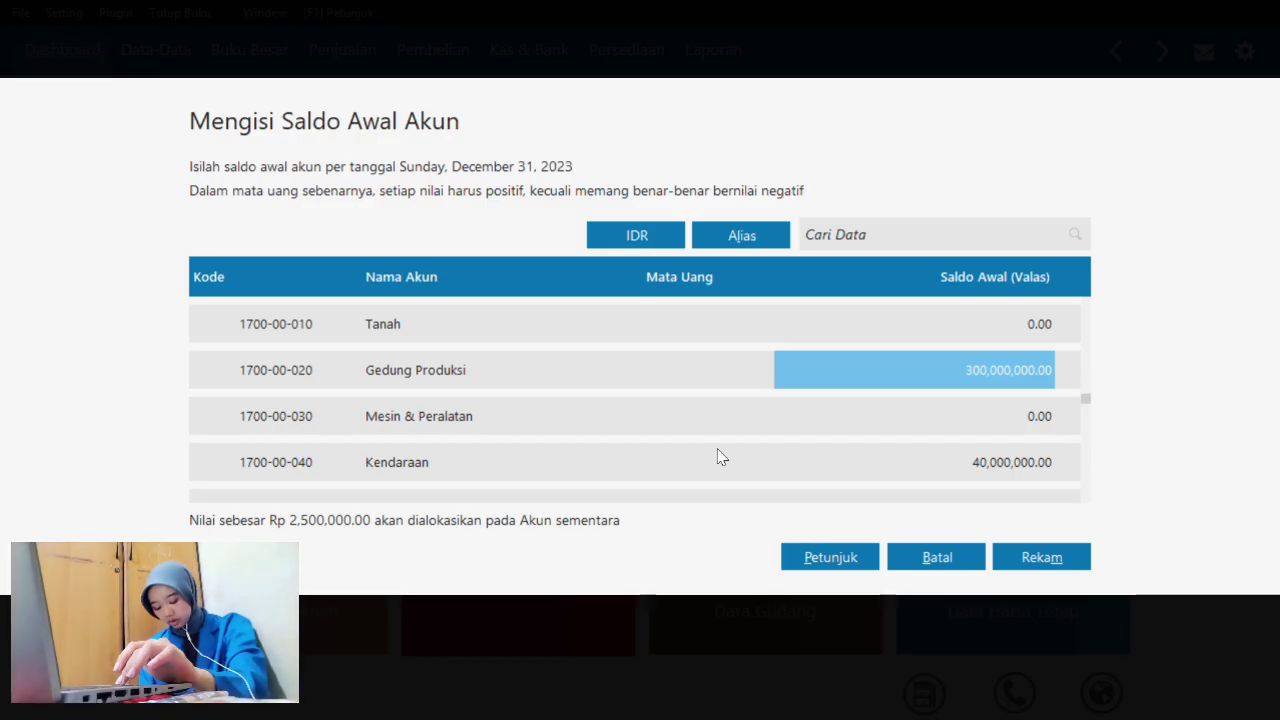
{"action": "key", "text": "Down"}
{"action": "key", "text": "Down"}
{"action": "key", "text": "Down"}
{"action": "key", "text": "Down"}
{"action": "key", "text": "Down"}
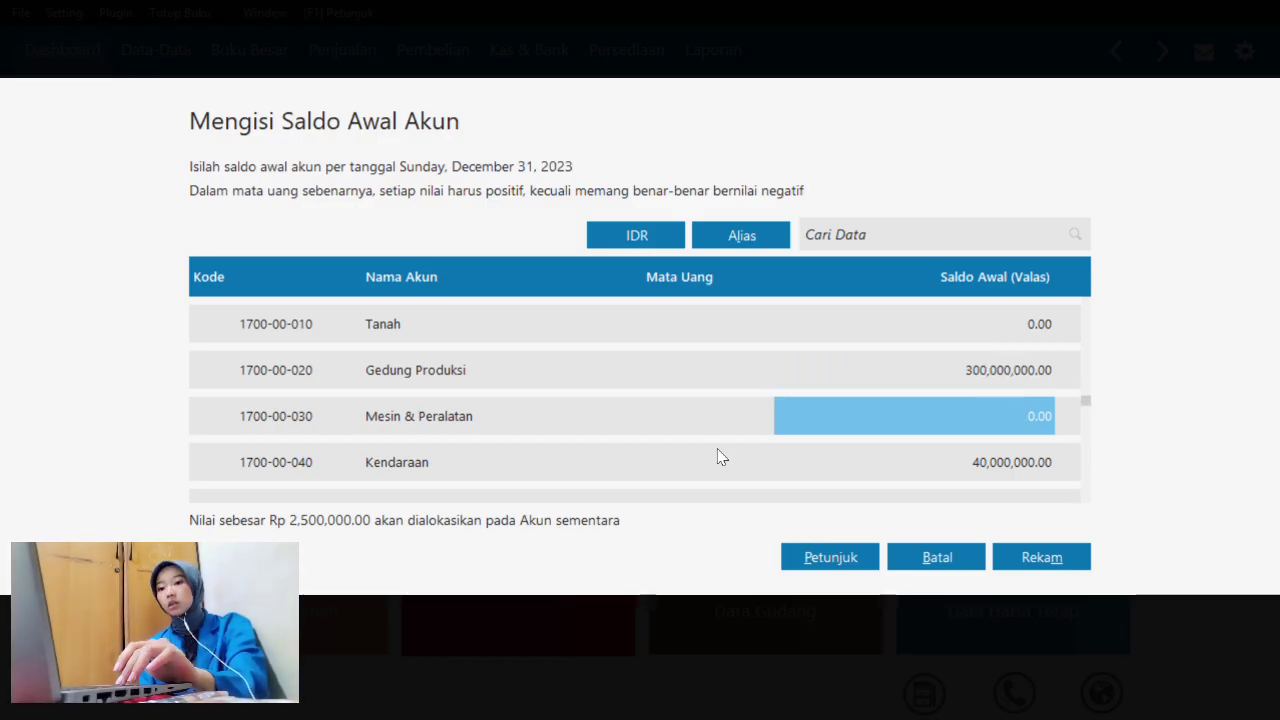
{"action": "key", "text": "Up"}
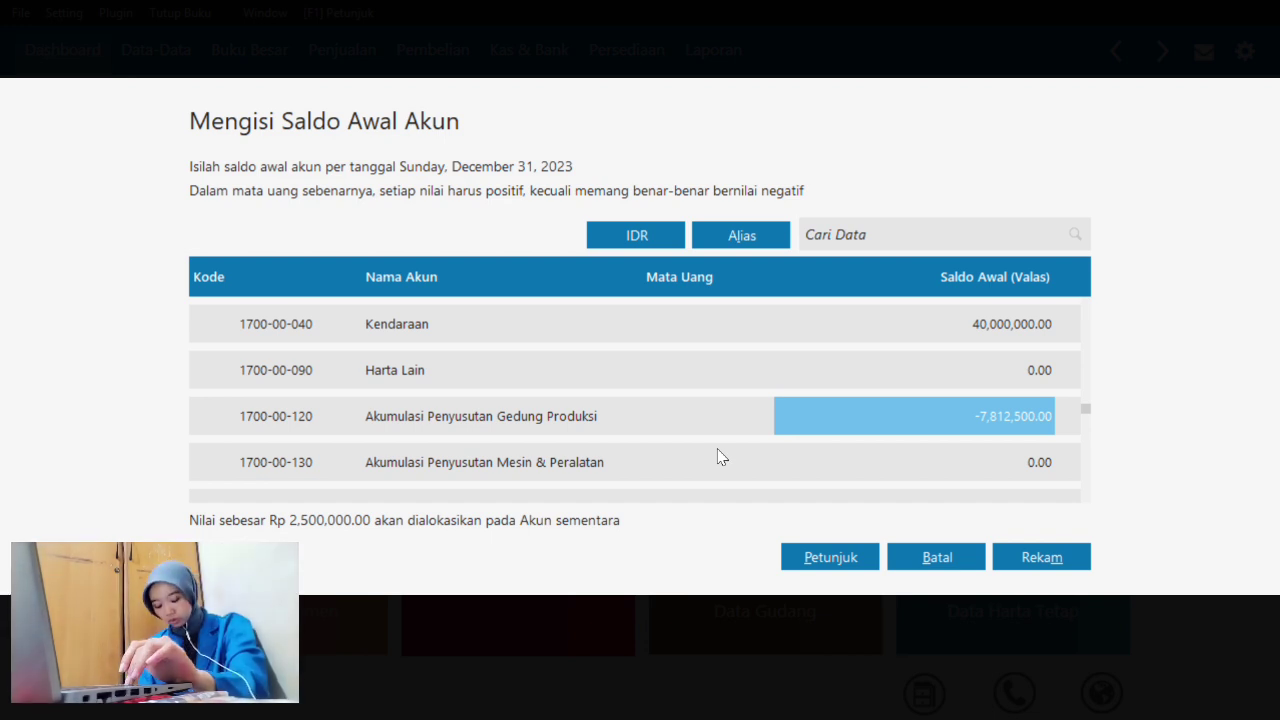
- Make the 1700-00-140 balance negative (-1,250,000) by adding a minus sign, then save with Rekam
{"action": "key", "text": "Down"}
{"action": "key", "text": "Down"}
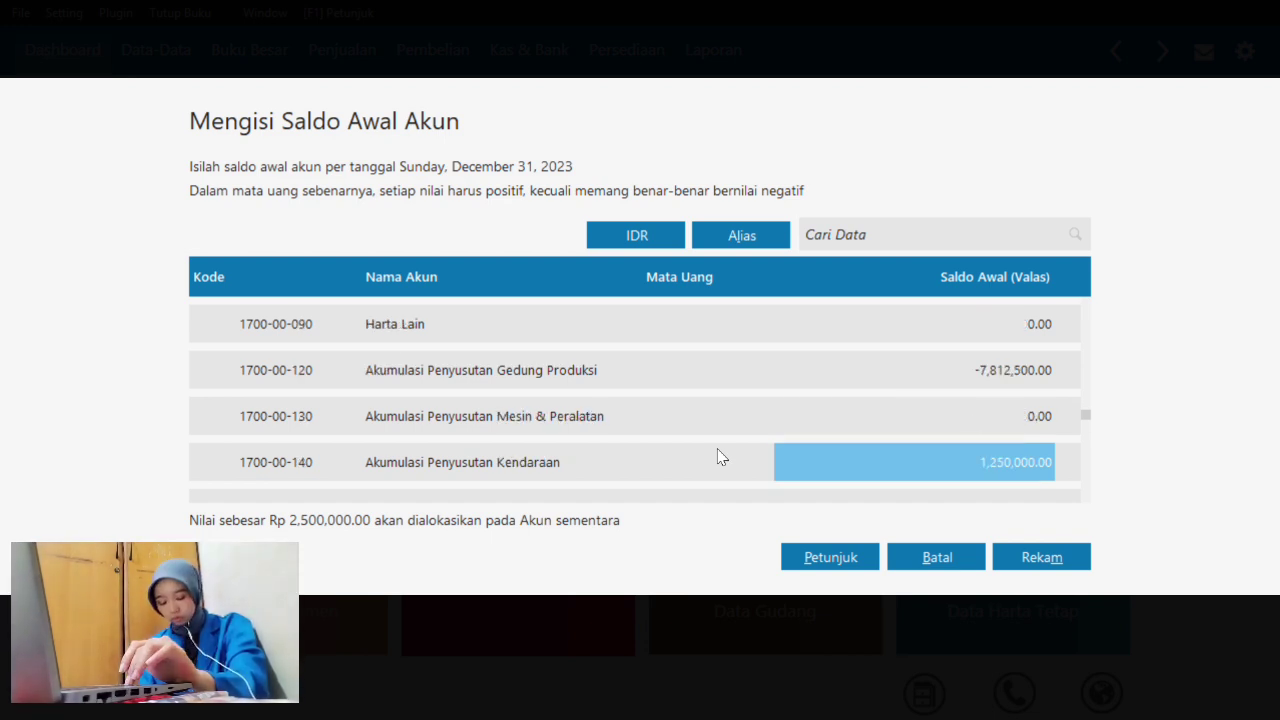
{"action": "double_click", "coordinate": [994, 460]}
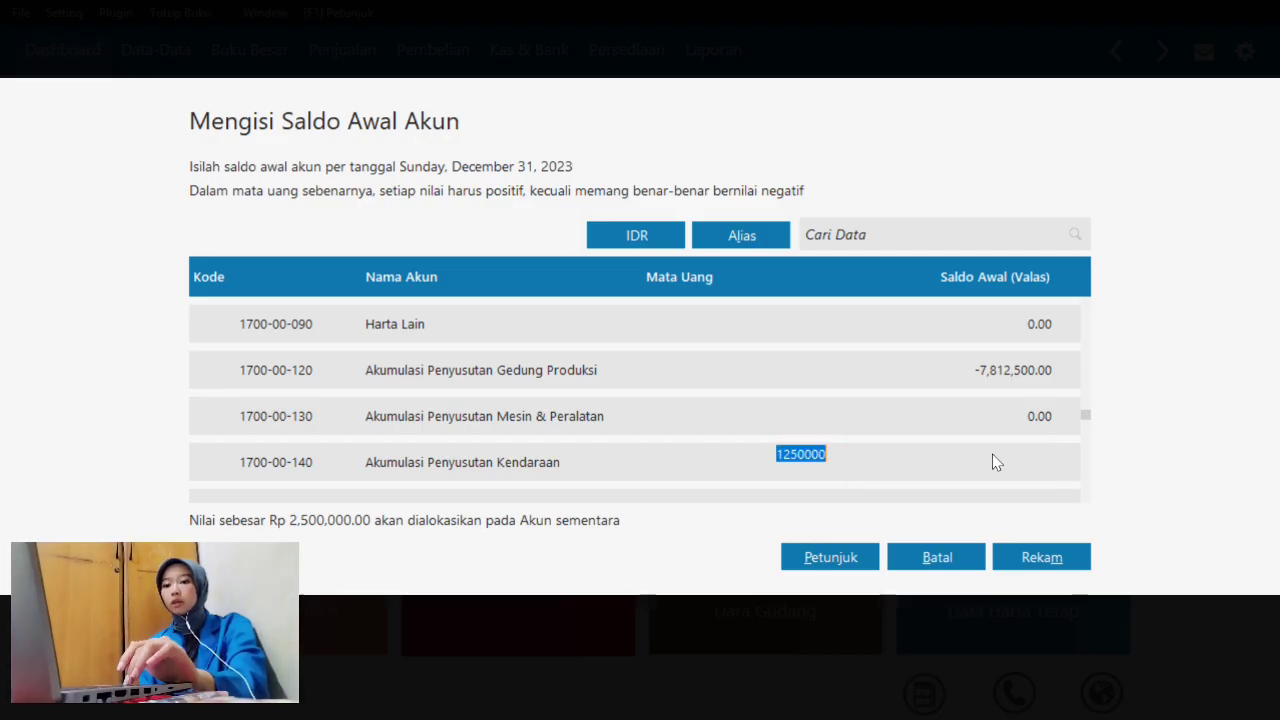
{"action": "left_click", "coordinate": [778, 456]}
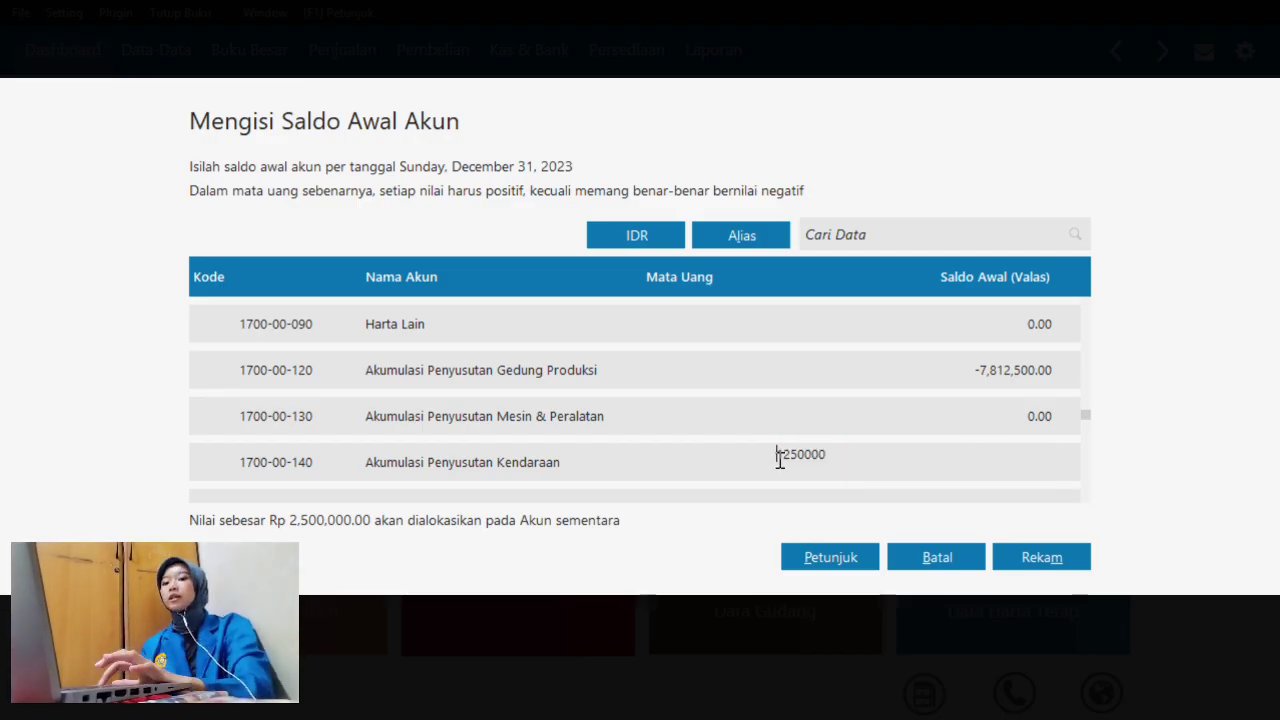
{"action": "type", "text": "-"}
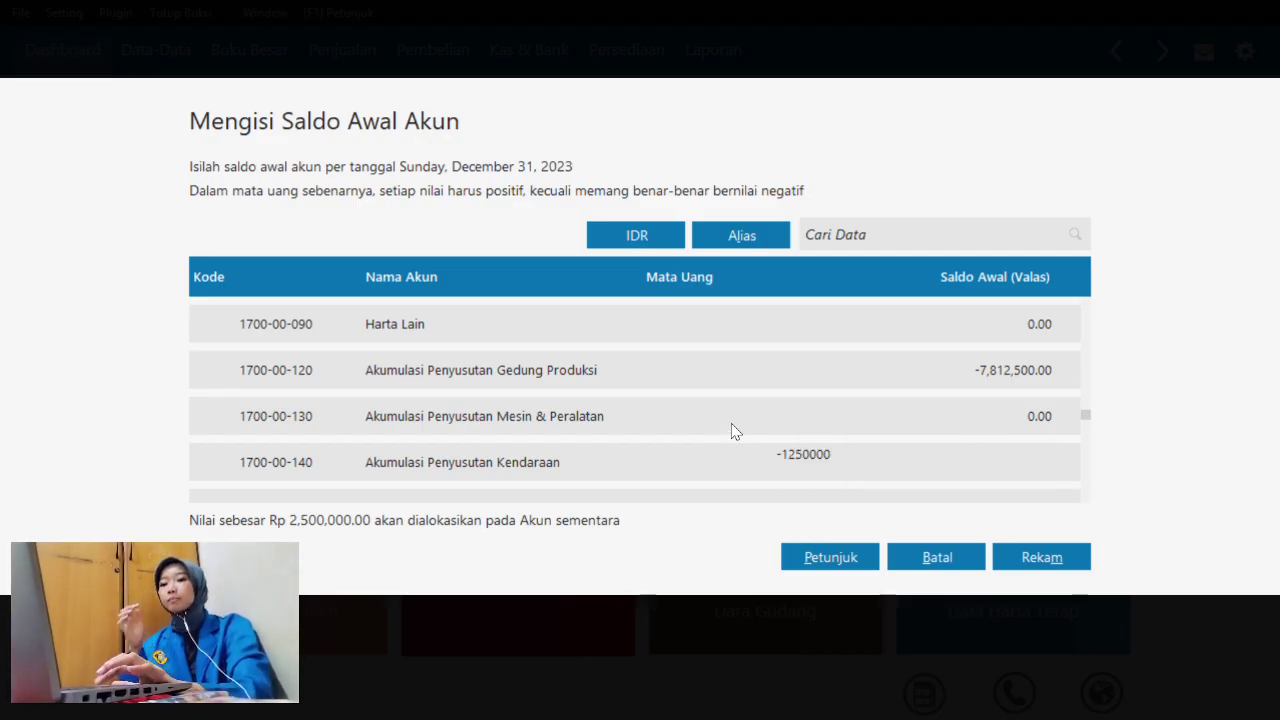
{"action": "key", "text": "Return"}
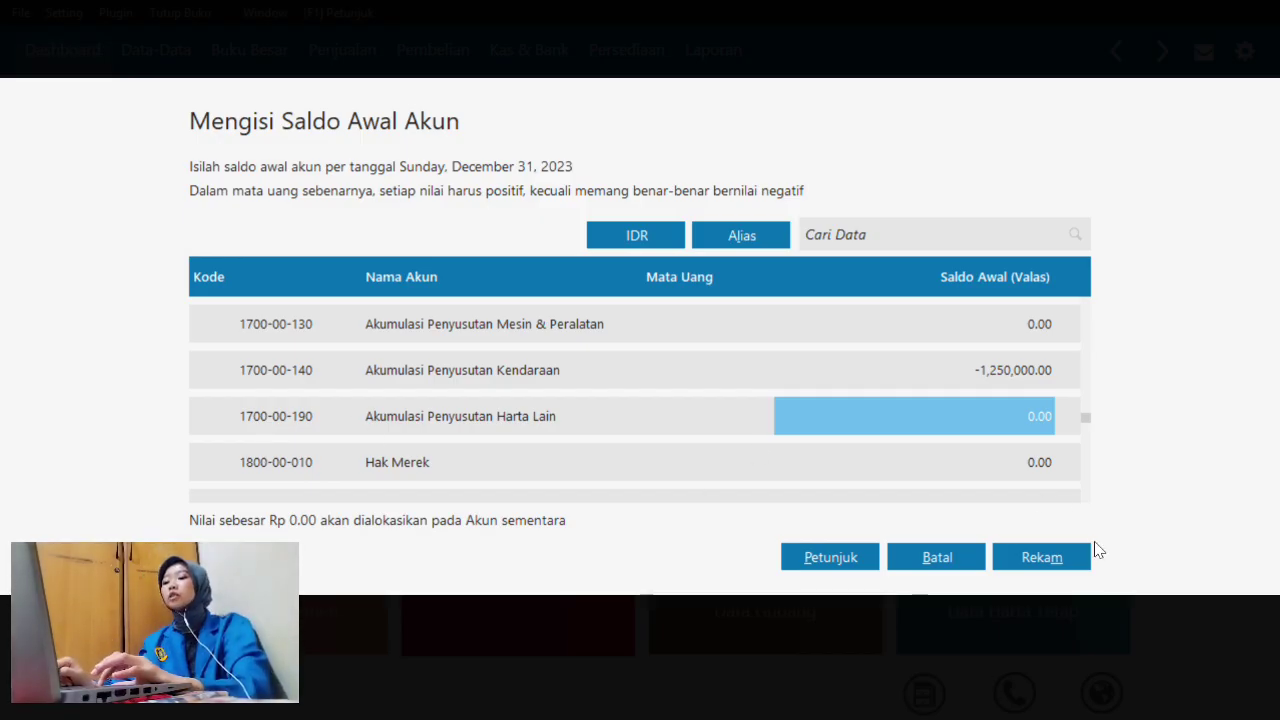
{"action": "left_click", "coordinate": [1068, 565]}
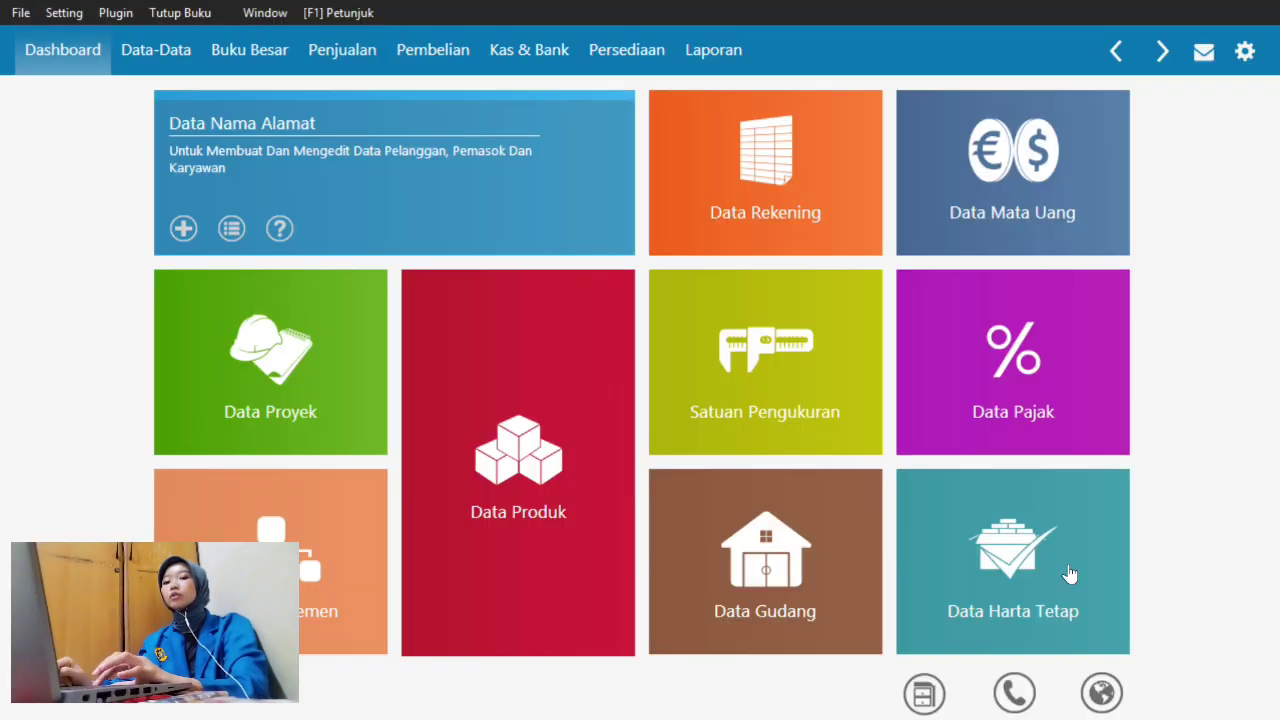
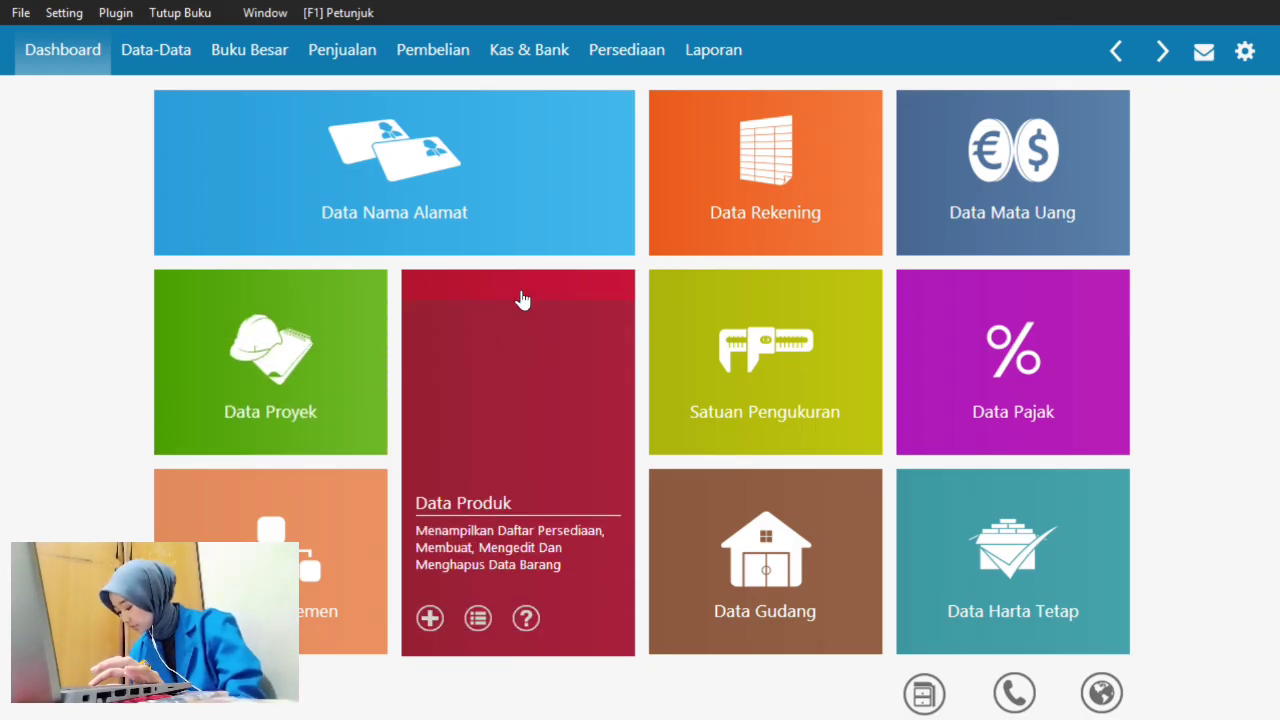
- Open a new Data Nama Alamat record (CUST-1, Customer, IDR), then switch to the Word document
{"action": "left_click", "coordinate": [420, 196]}
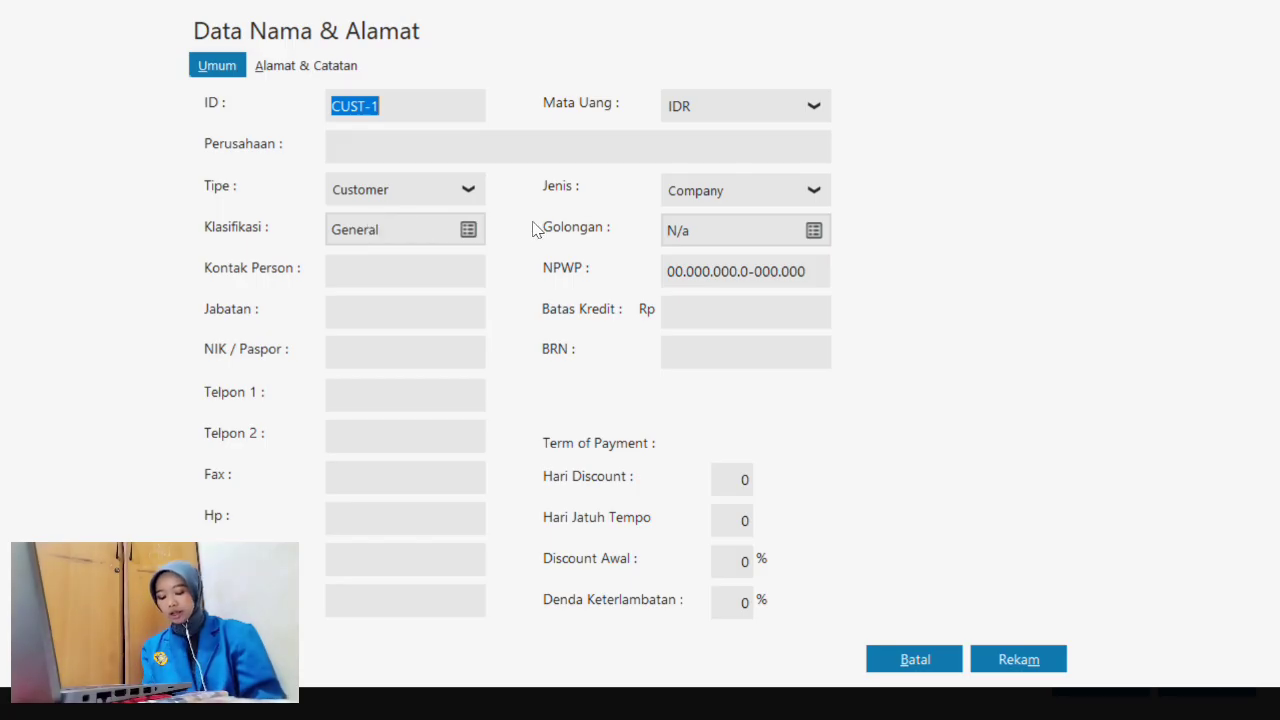
{"action": "key", "text": "super+Tab"}
- Check the customer names in Word's Saldo Piutang table, then return to the CUST-1 form in Zahir
{"action": "left_click", "coordinate": [755, 140]}
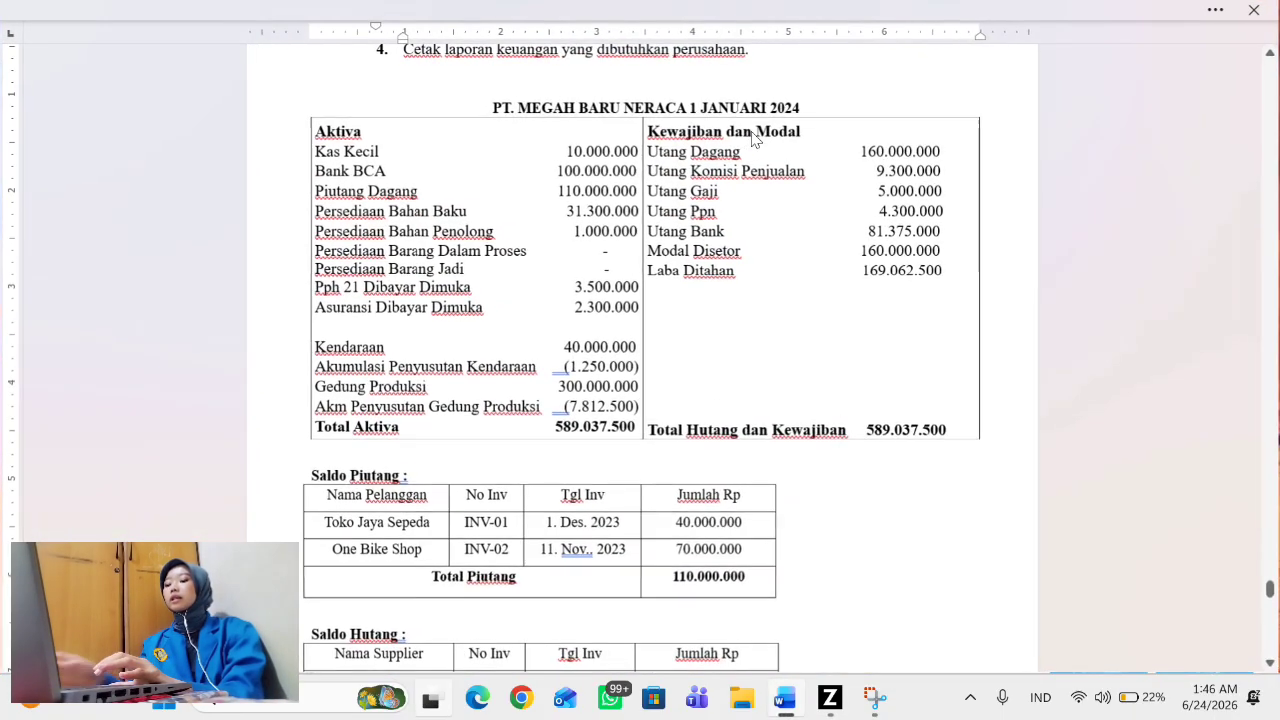
{"action": "scroll", "coordinate": [608, 420], "scroll_direction": "down", "scroll_amount": 4}
{"action": "scroll", "coordinate": [612, 424], "scroll_direction": "up", "scroll_amount": 1}
{"action": "key", "text": "super+Tab"}
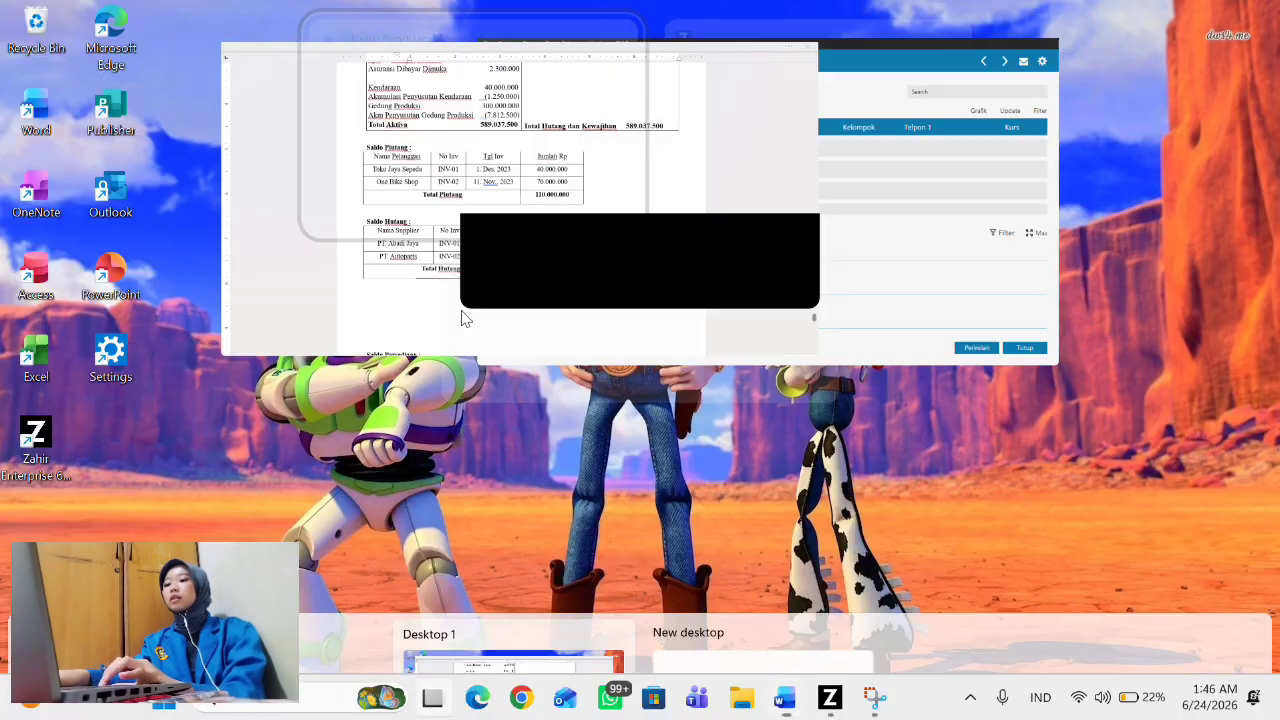
{"action": "key", "text": "Escape"}
{"action": "key", "text": "super"}
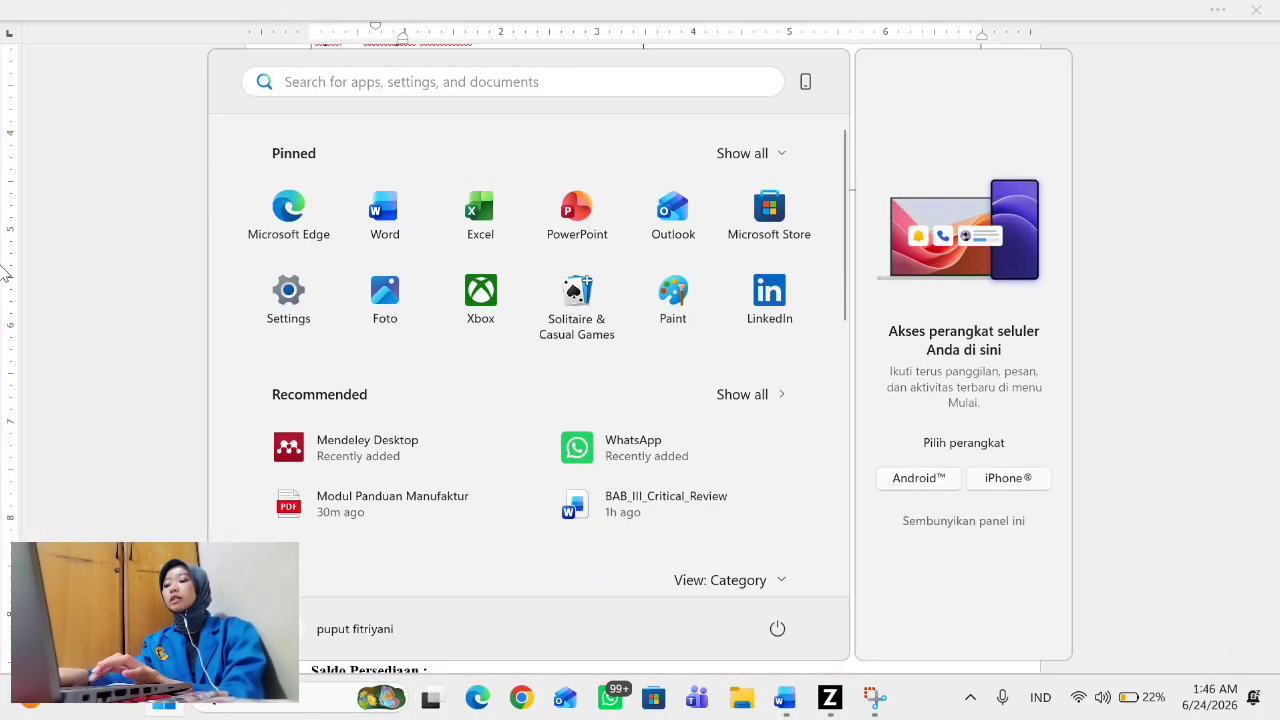
{"action": "left_click", "coordinate": [144, 276]}
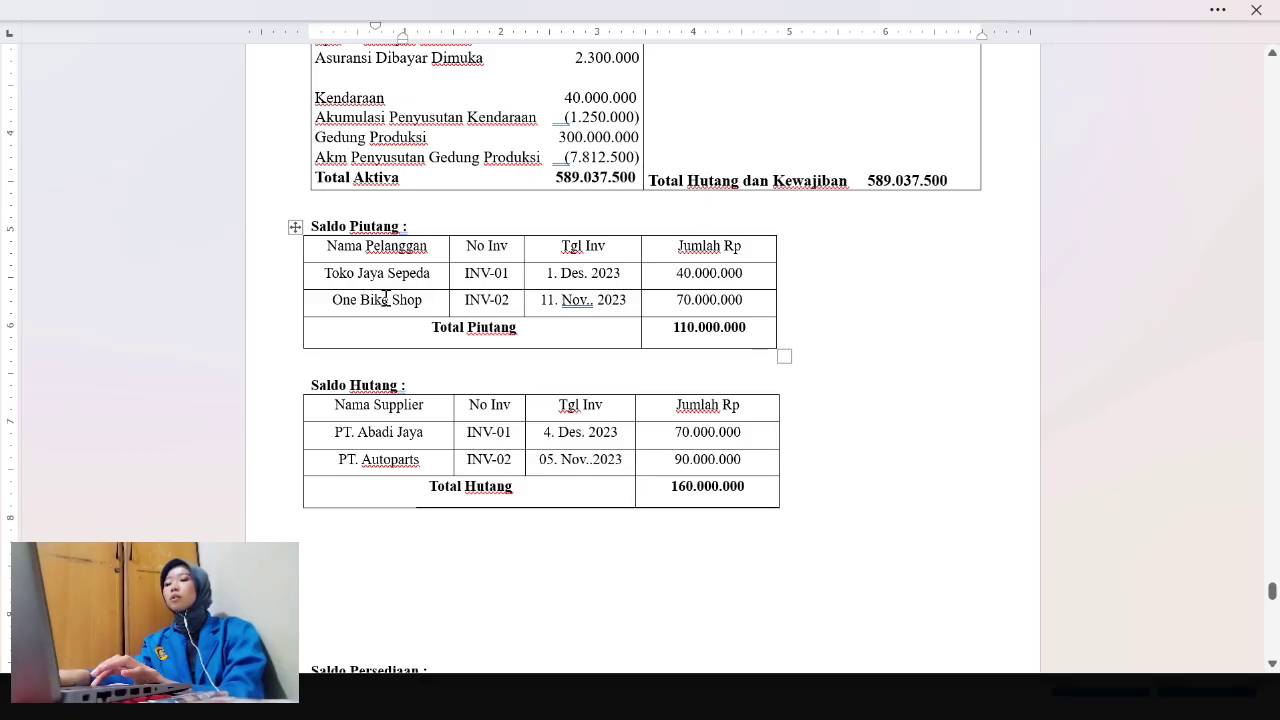
{"action": "key", "text": "super"}
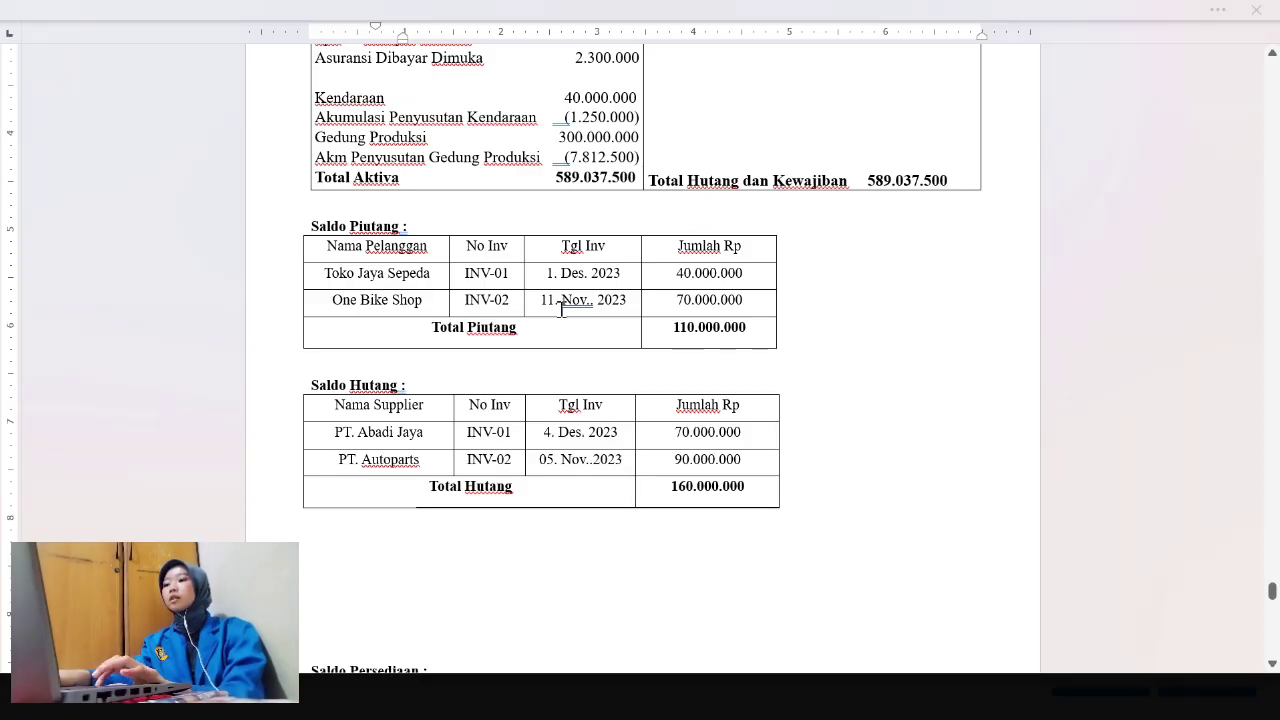
{"action": "left_click", "coordinate": [174, 347]}
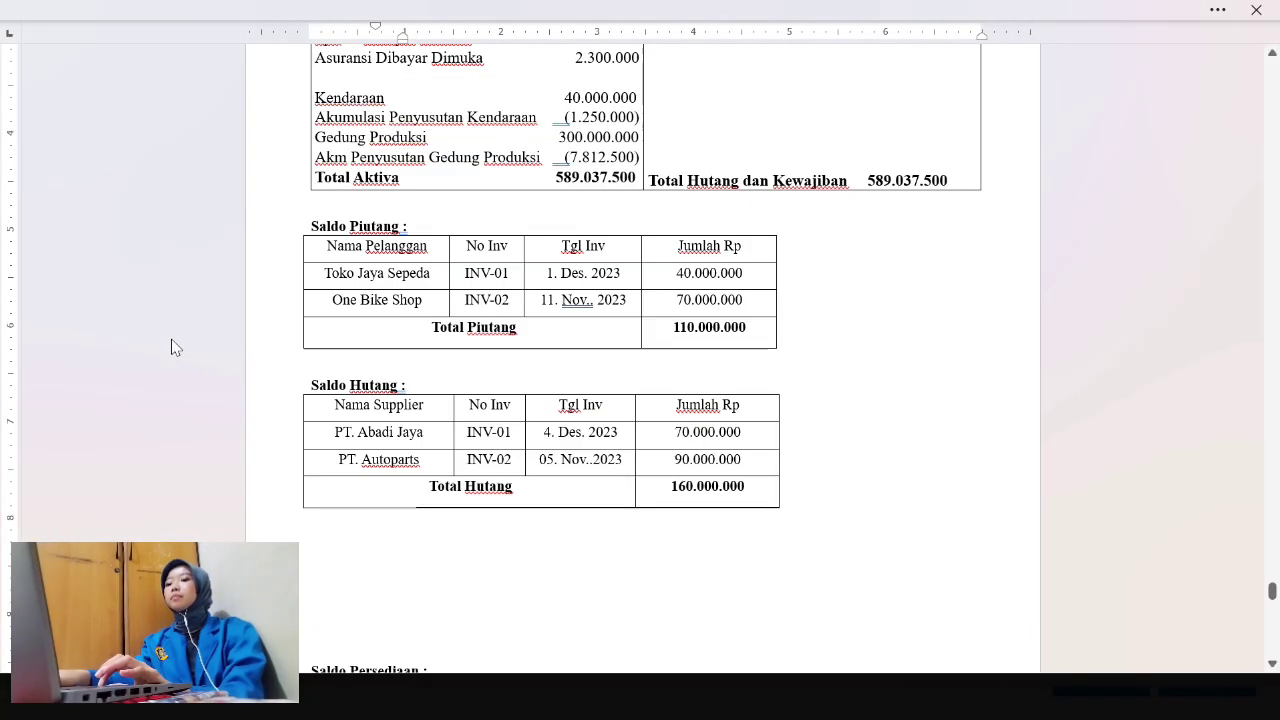
{"action": "key", "text": "super+Tab"}
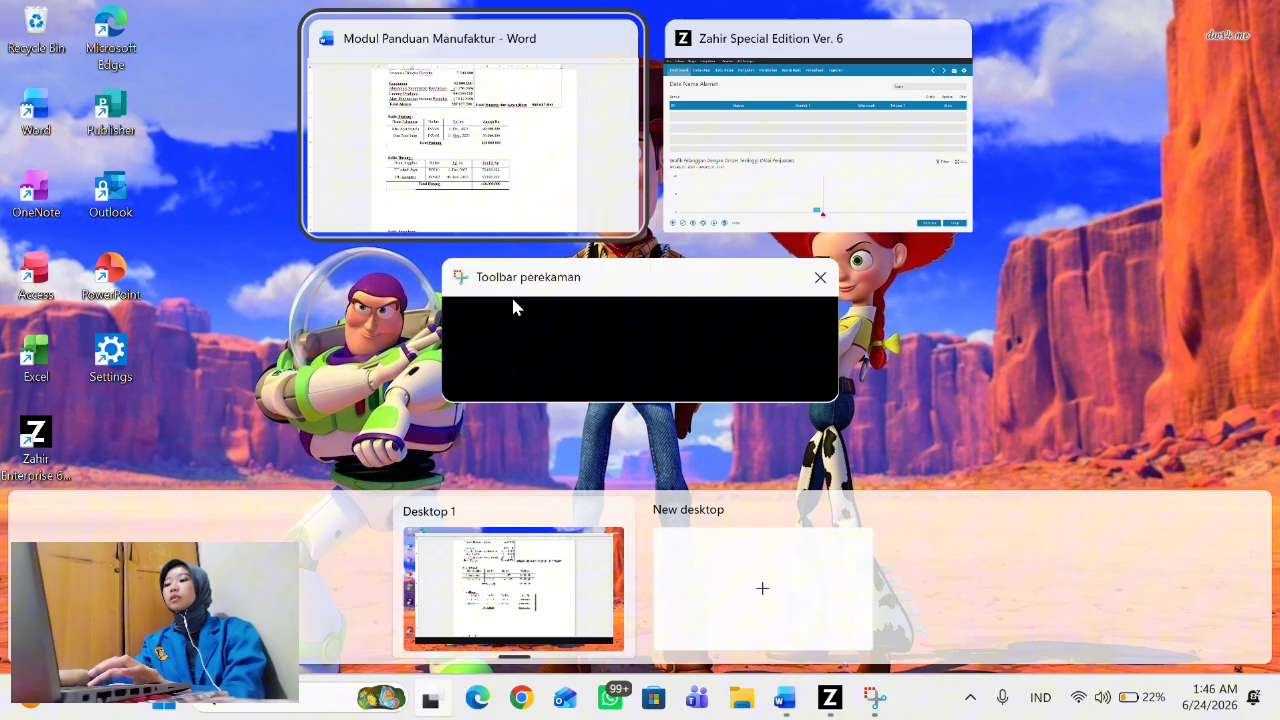
{"action": "left_click", "coordinate": [706, 191]}
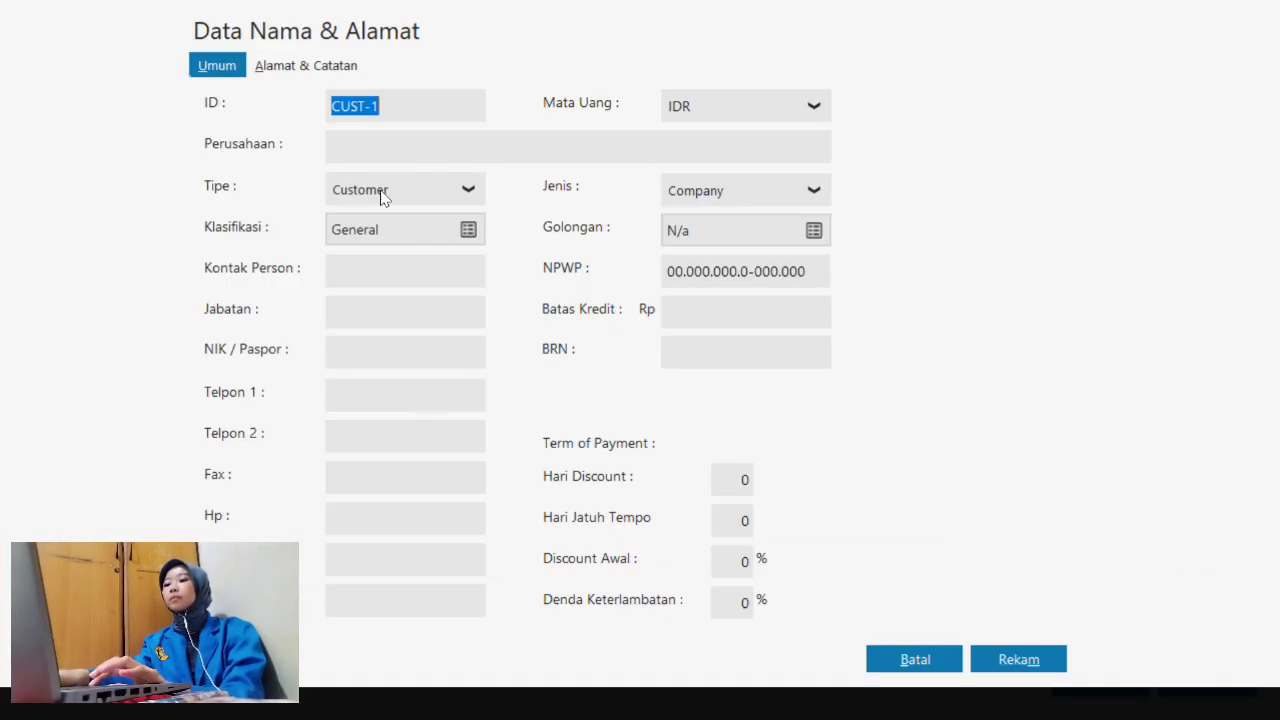
- Enter Toko Jaya Sepeda as the company name and save CUST-1, accepting the NPWP warning
{"action": "left_click", "coordinate": [380, 148]}
{"action": "type", "text": "Toko"}
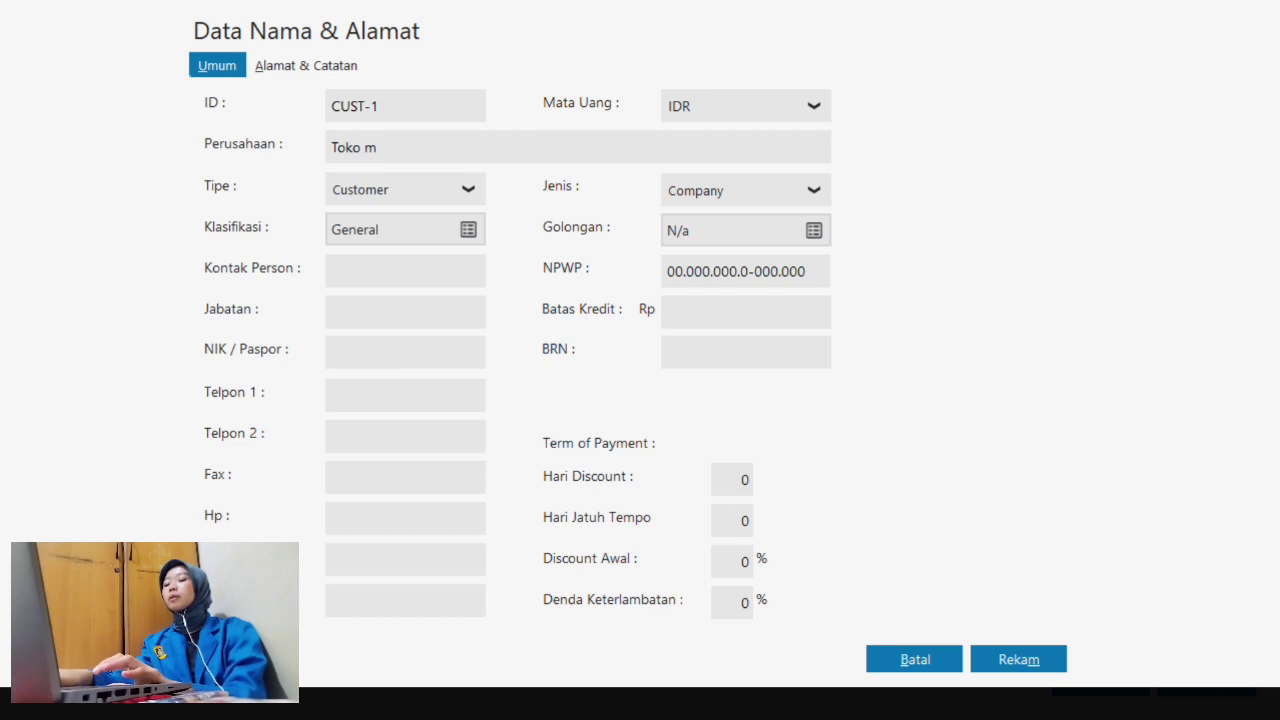
{"action": "type", "text": " m"}
{"action": "key", "text": "BackSpace"}
{"action": "type", "text": "ja"}
{"action": "key", "text": "BackSpace"}
{"action": "key", "text": "BackSpace"}
{"action": "type", "text": "Jay"}
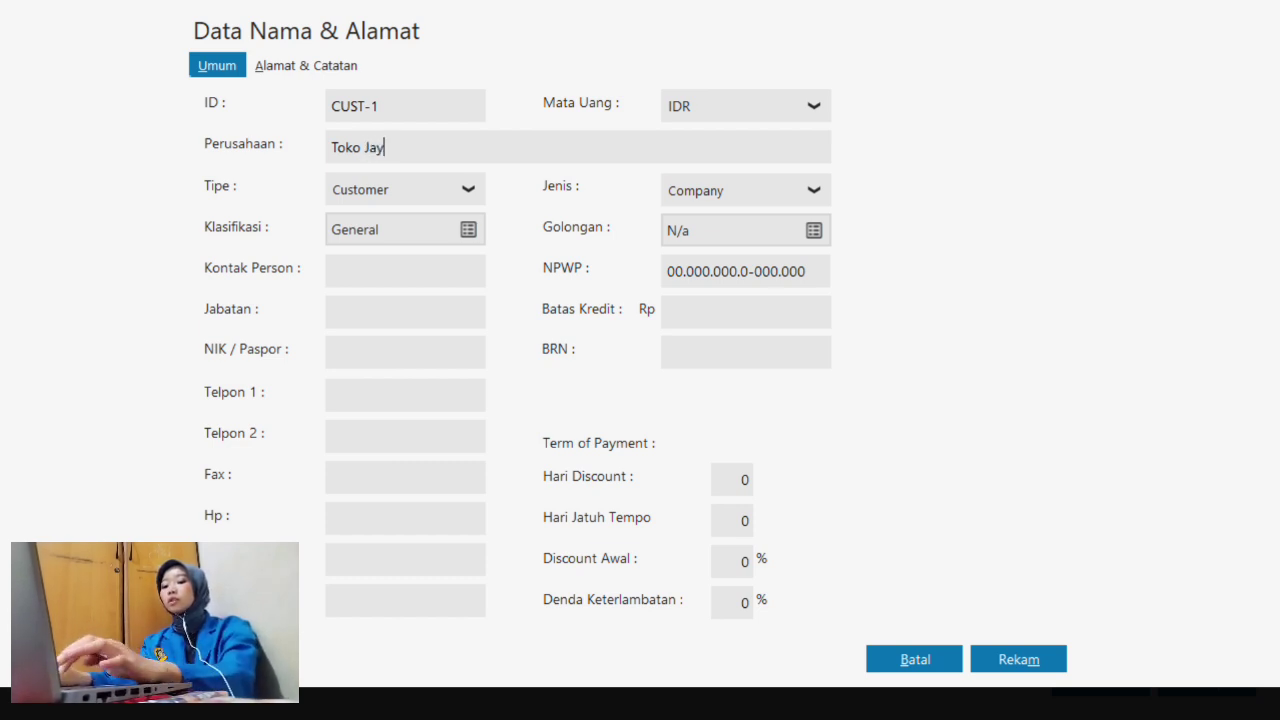
{"action": "type", "text": "a Seo"}
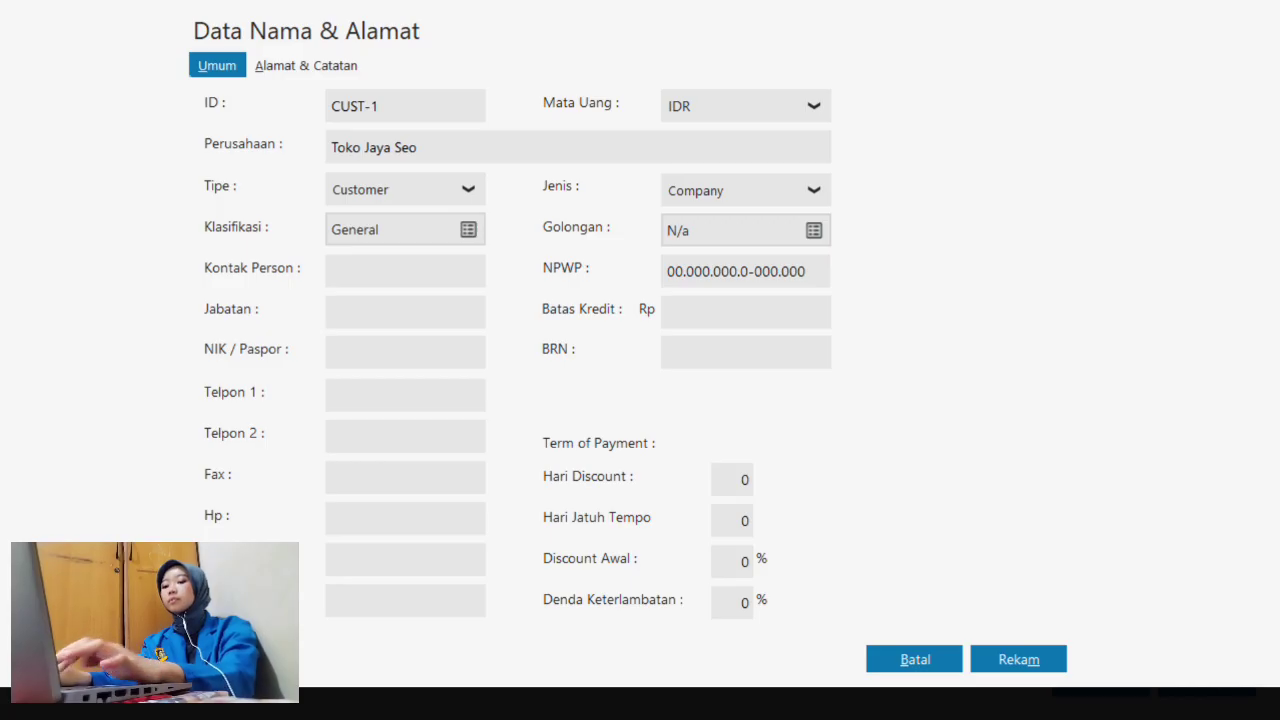
{"action": "key", "text": "BackSpace"}
{"action": "type", "text": "peda"}
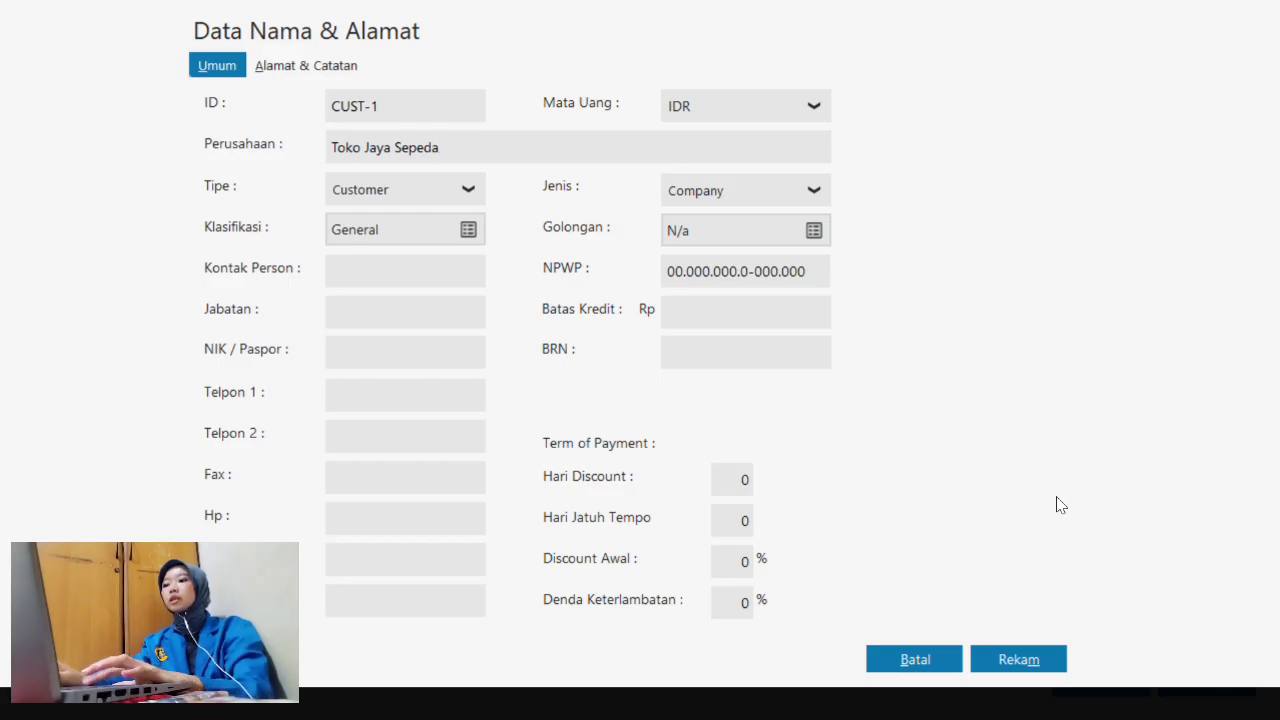
{"action": "left_click", "coordinate": [1033, 658]}
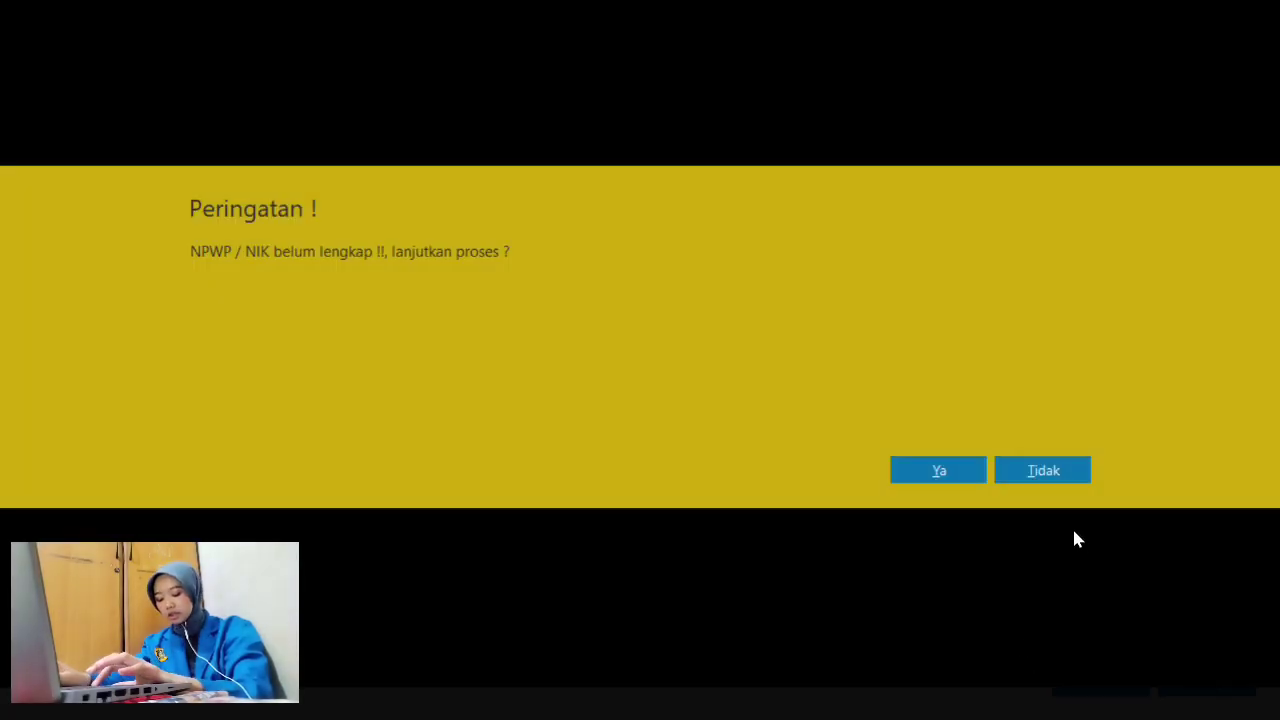
{"action": "left_click", "coordinate": [952, 475]}
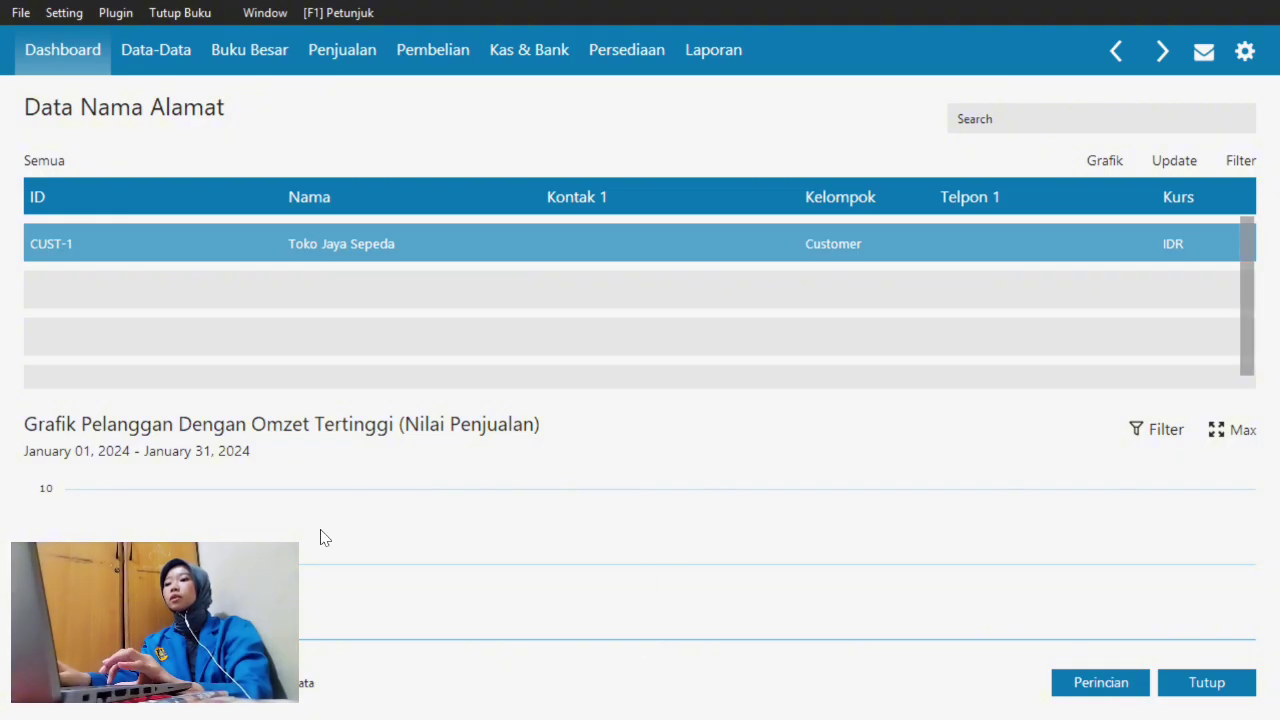
- Start a new contact and enter company name One Bike Shop, correcting the capital letters
{"action": "left_click", "coordinate": [50, 683]}
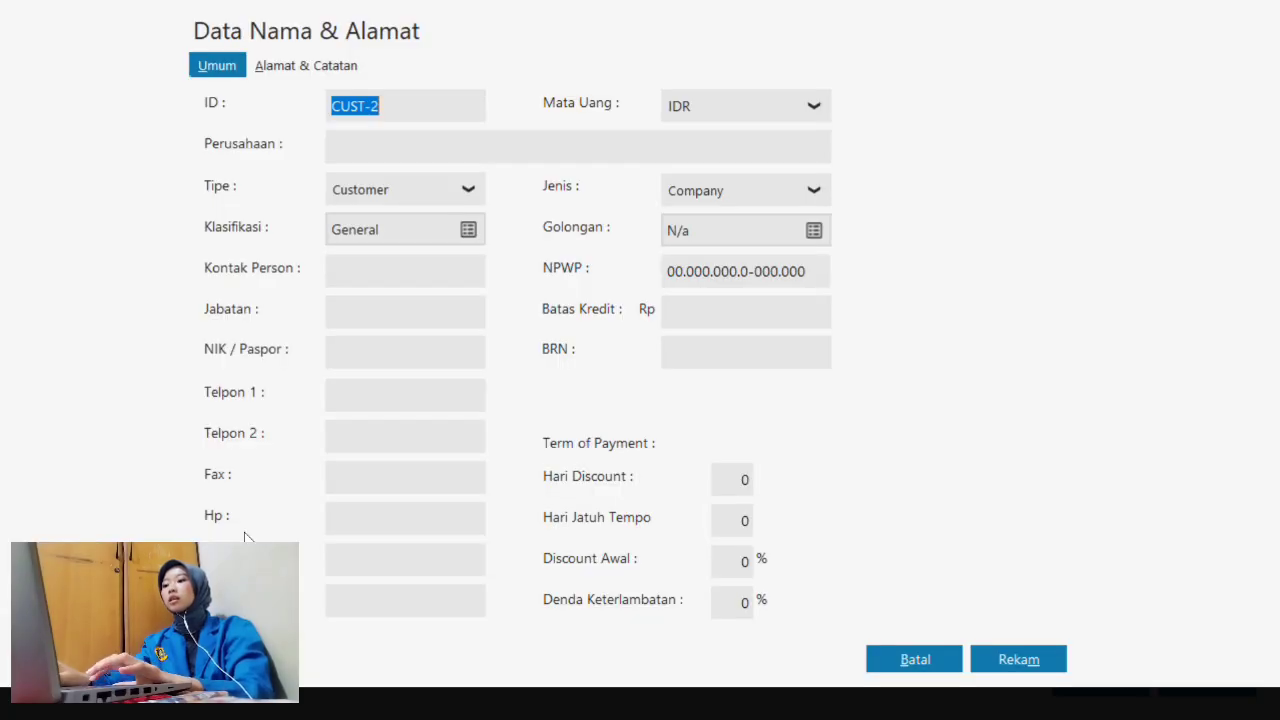
{"action": "left_click", "coordinate": [384, 147]}
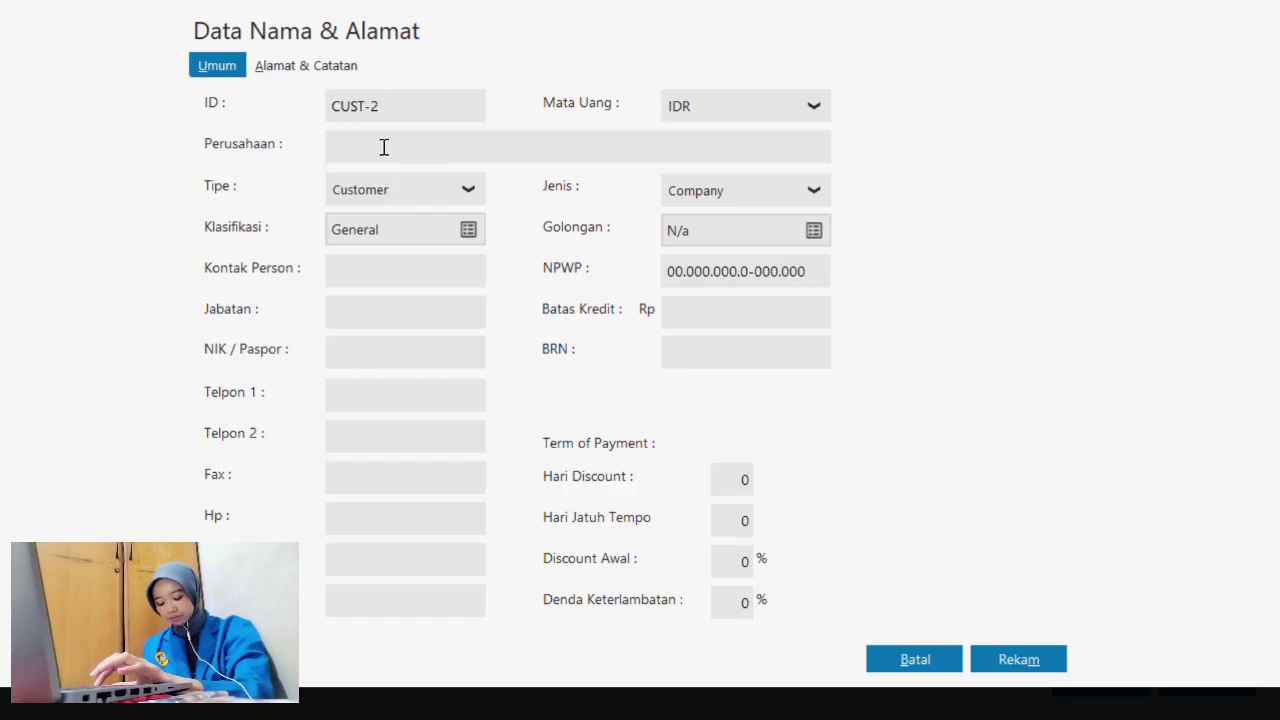
{"action": "type", "text": "one bike sh"}
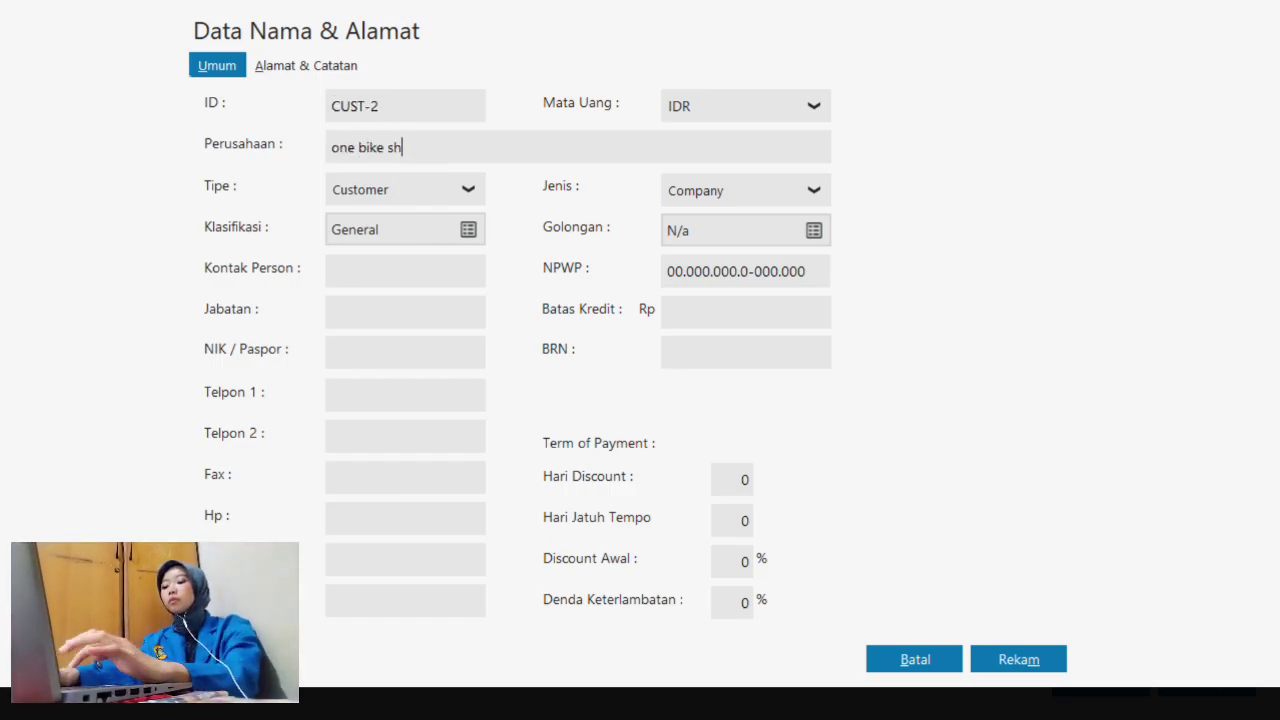
{"action": "type", "text": "ope"}
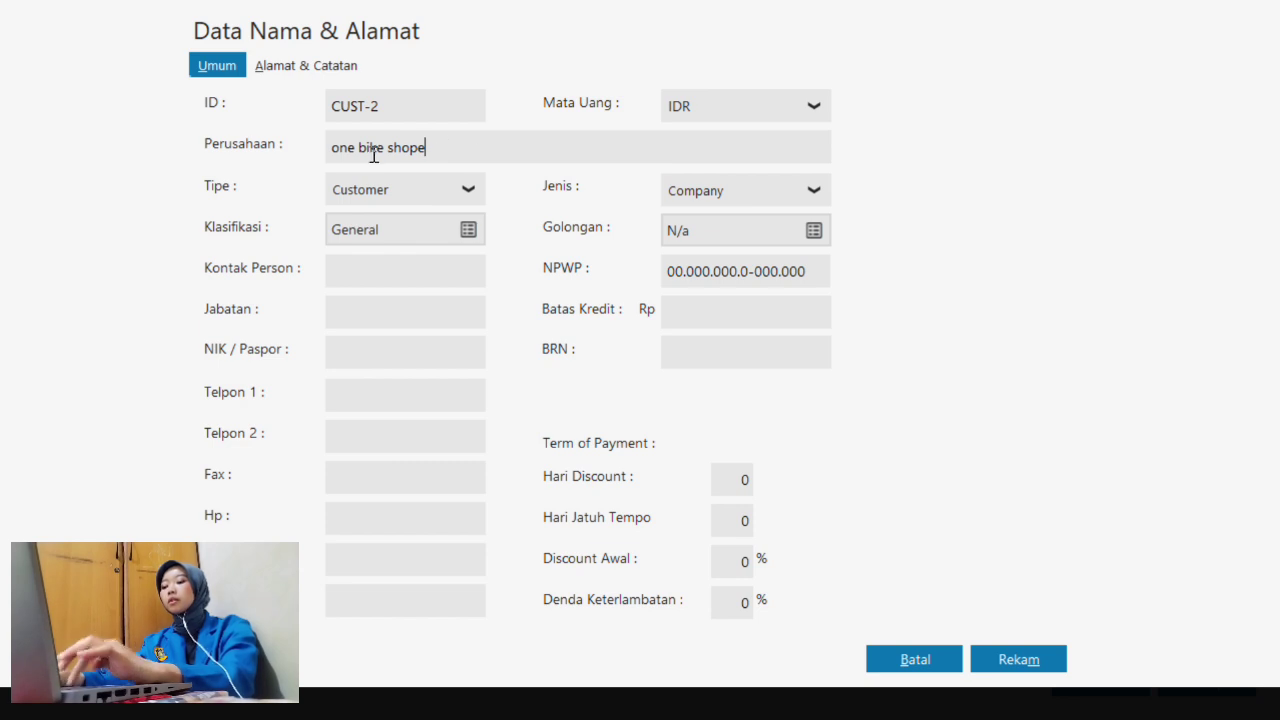
{"action": "left_click", "coordinate": [340, 150]}
{"action": "key", "text": "BackSpace"}
{"action": "type", "text": "O"}
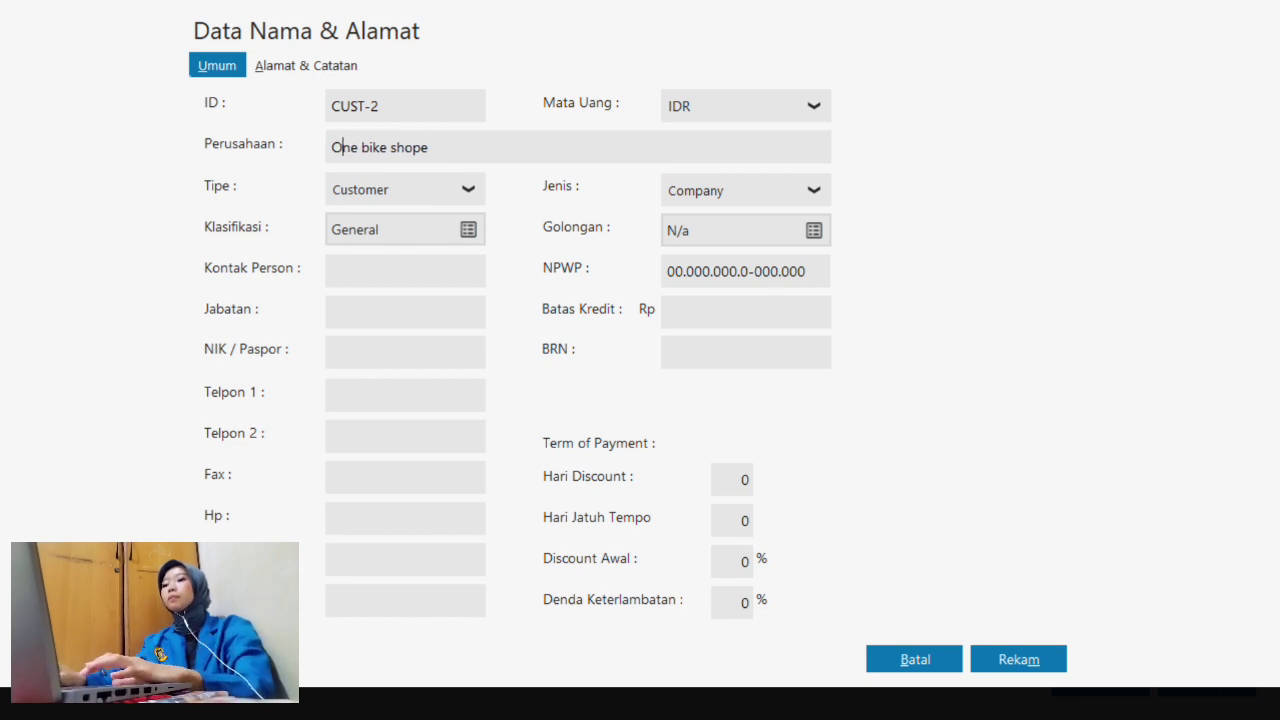
{"action": "left_click", "coordinate": [371, 150]}
{"action": "key", "text": "BackSpace"}
{"action": "type", "text": "B"}
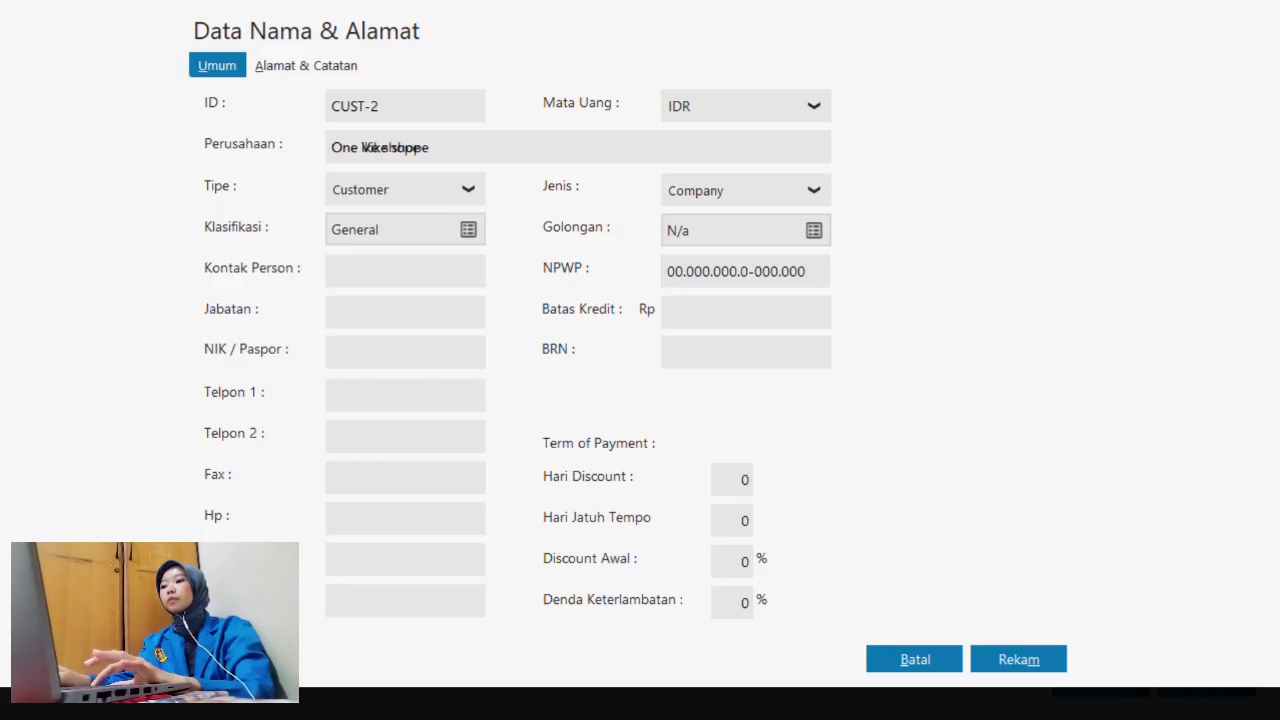
{"action": "left_click", "coordinate": [397, 142]}
{"action": "key", "text": "BackSpace"}
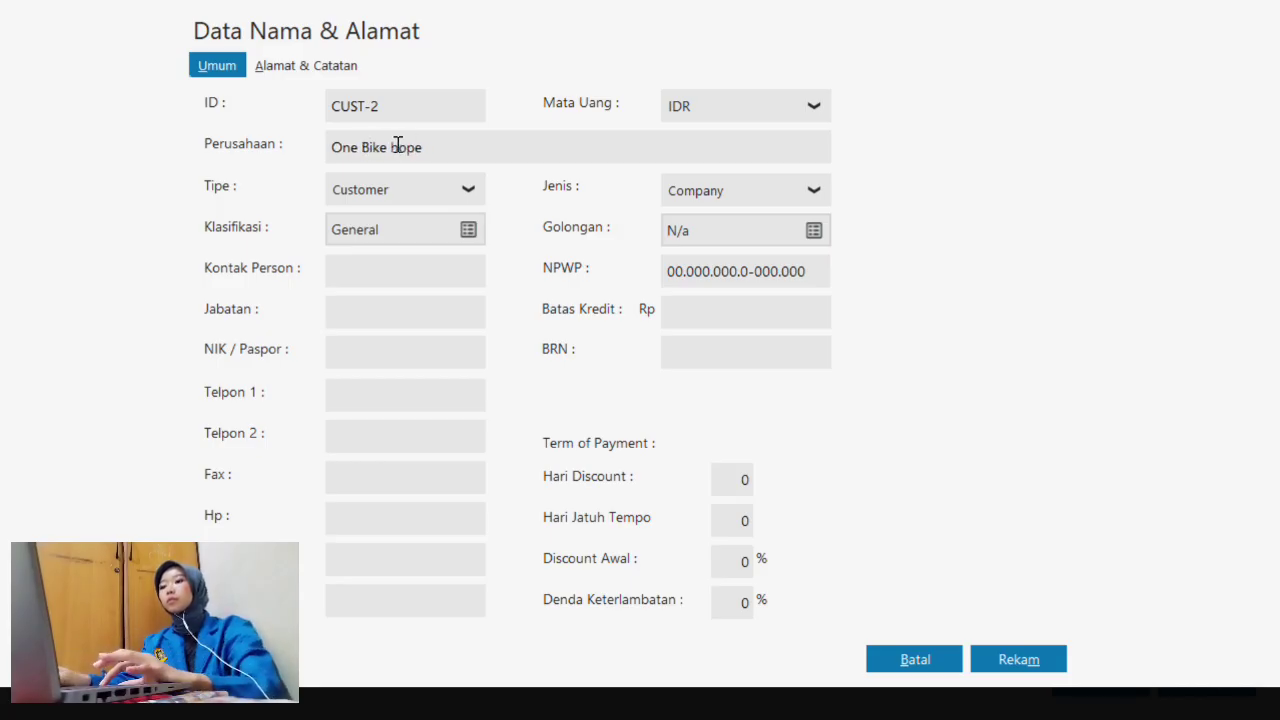
{"action": "type", "text": "S"}
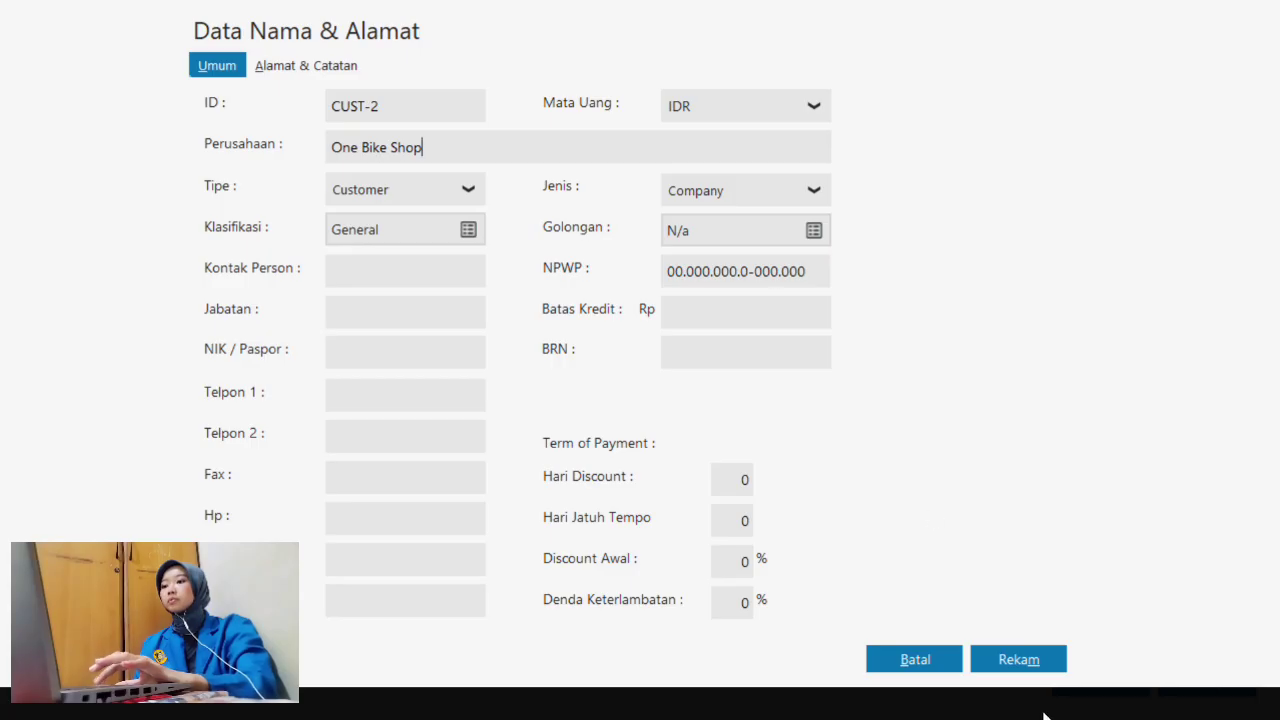
- Save CUST-2 One Bike Shop, accepting the NPWP warning
{"action": "left_click", "coordinate": [1030, 662]}
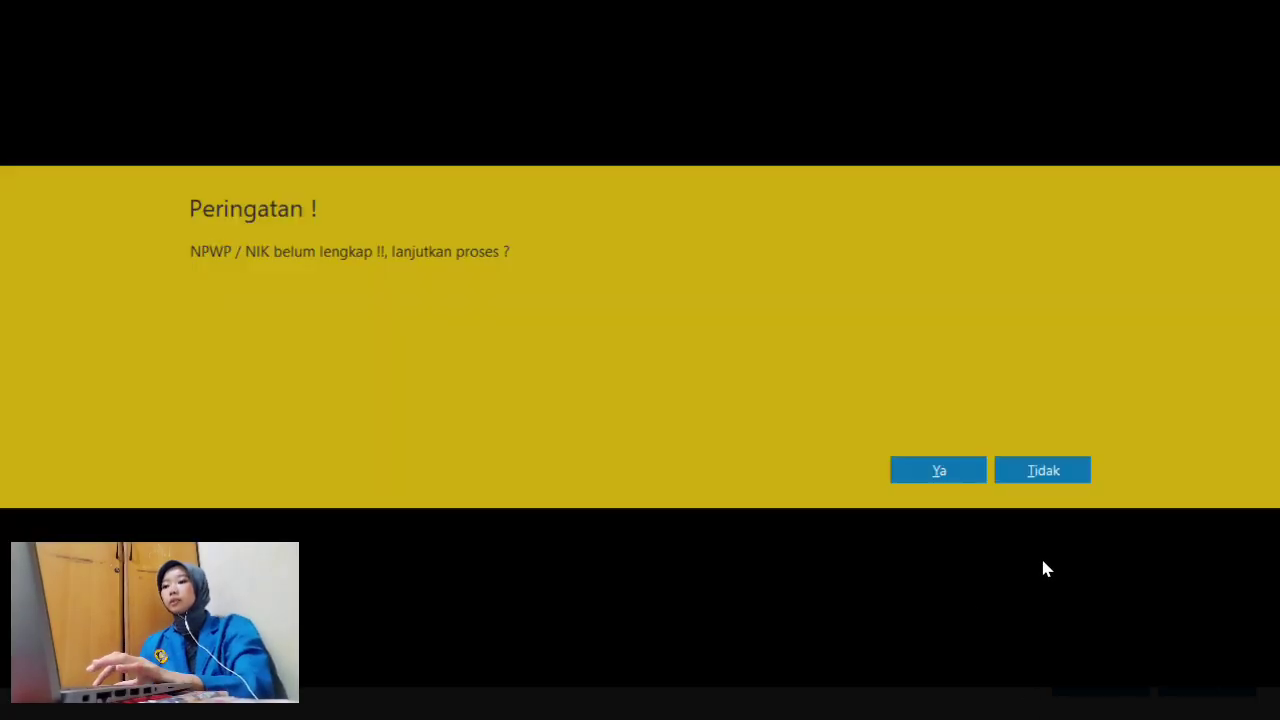
{"action": "left_click", "coordinate": [935, 471]}
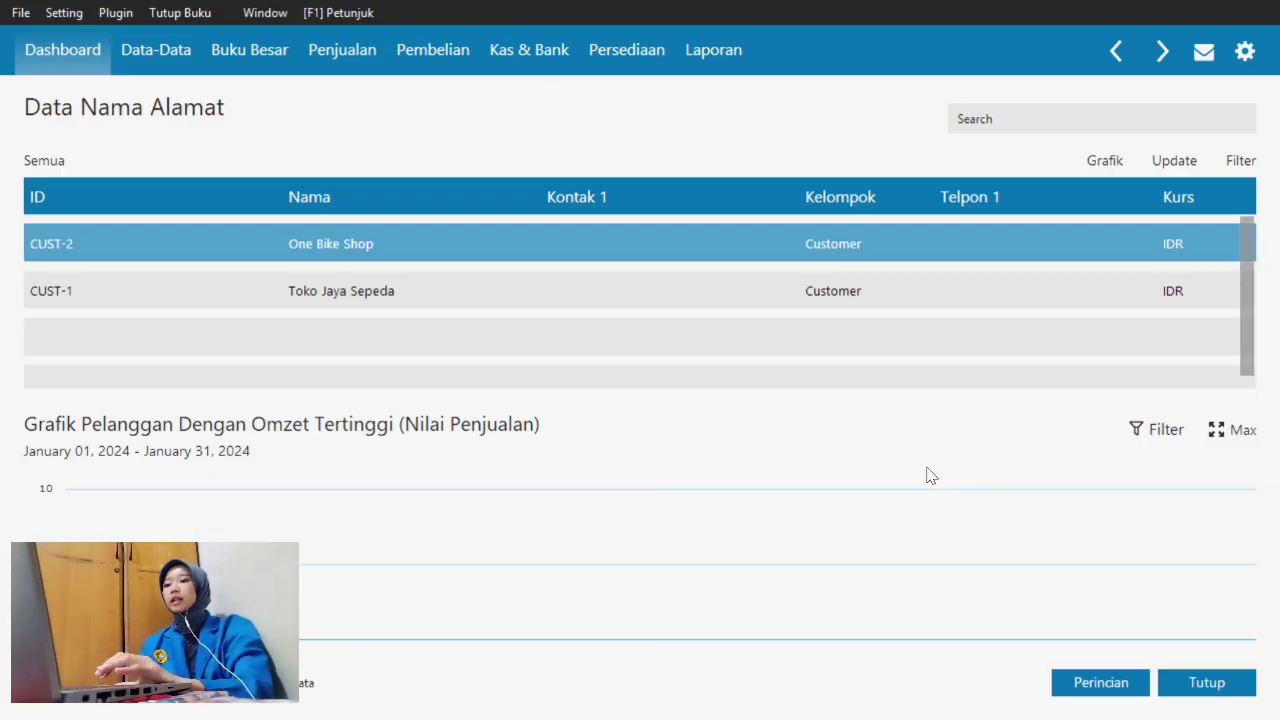
{"action": "key", "text": "super+Tab"}
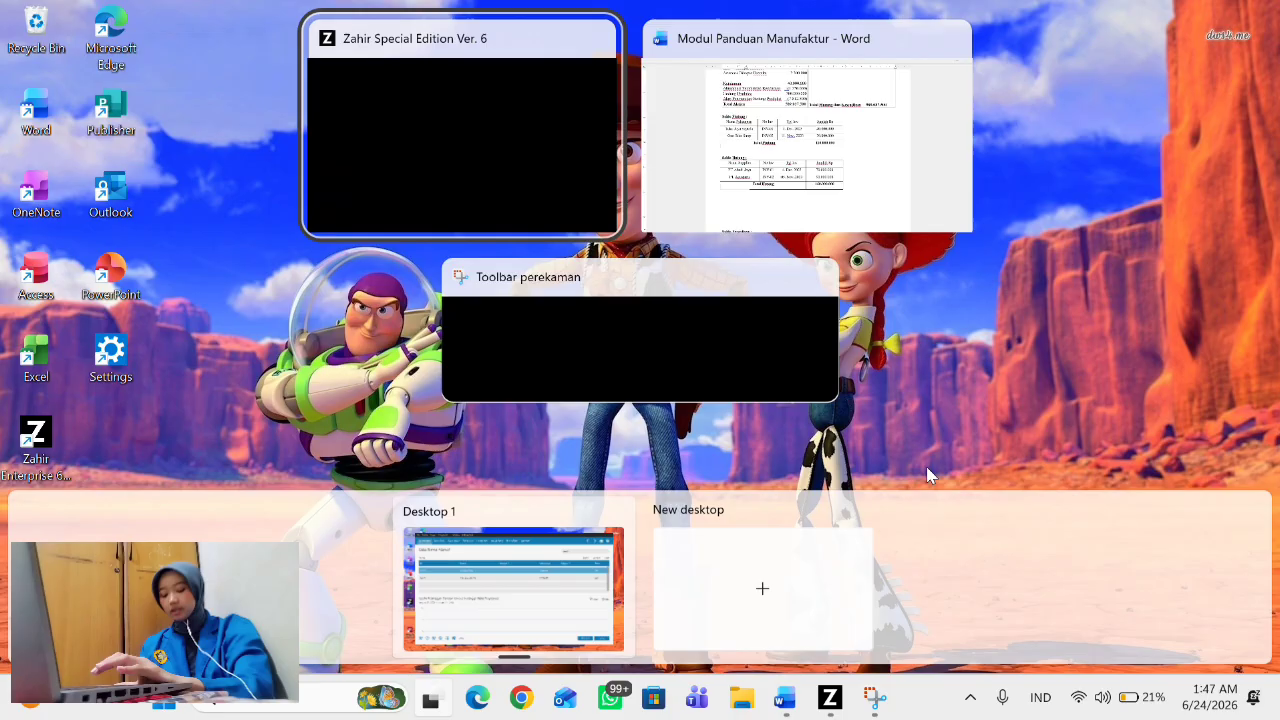
- Check the Saldo Hutang supplier table in Word, then go back to the Zahir entry form
{"action": "left_click", "coordinate": [668, 160]}
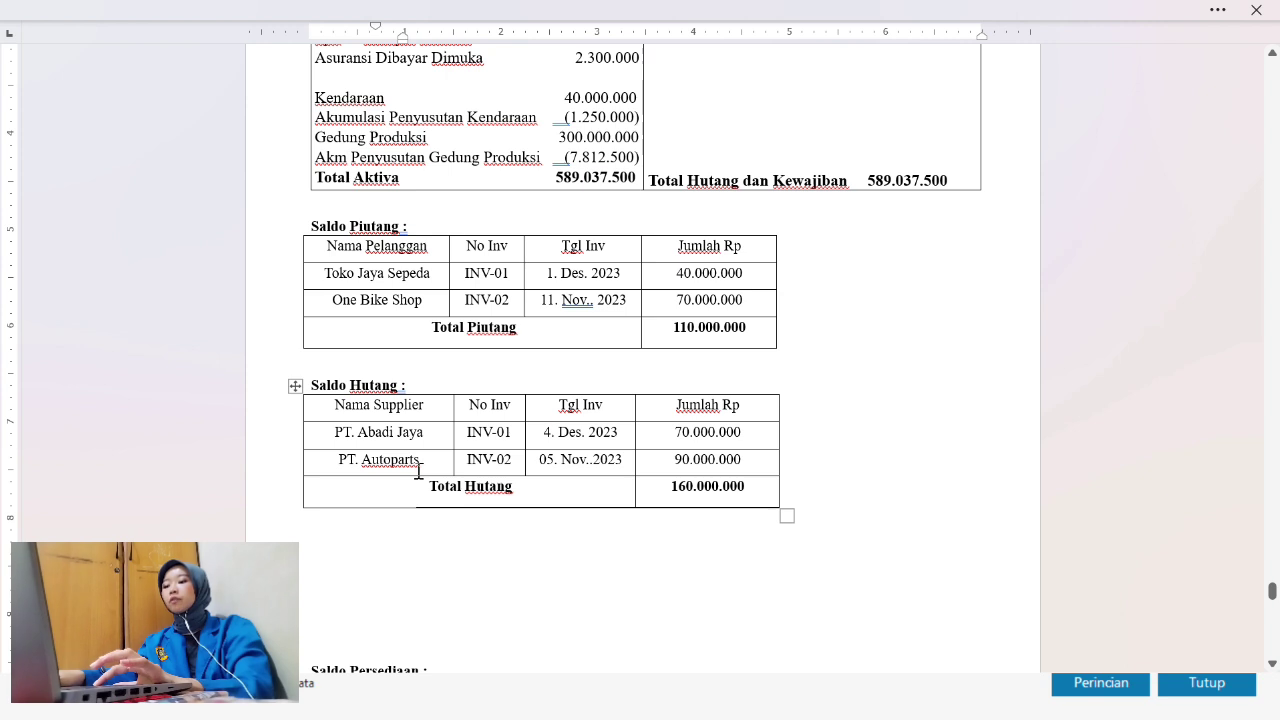
{"action": "key", "text": "super+Tab"}
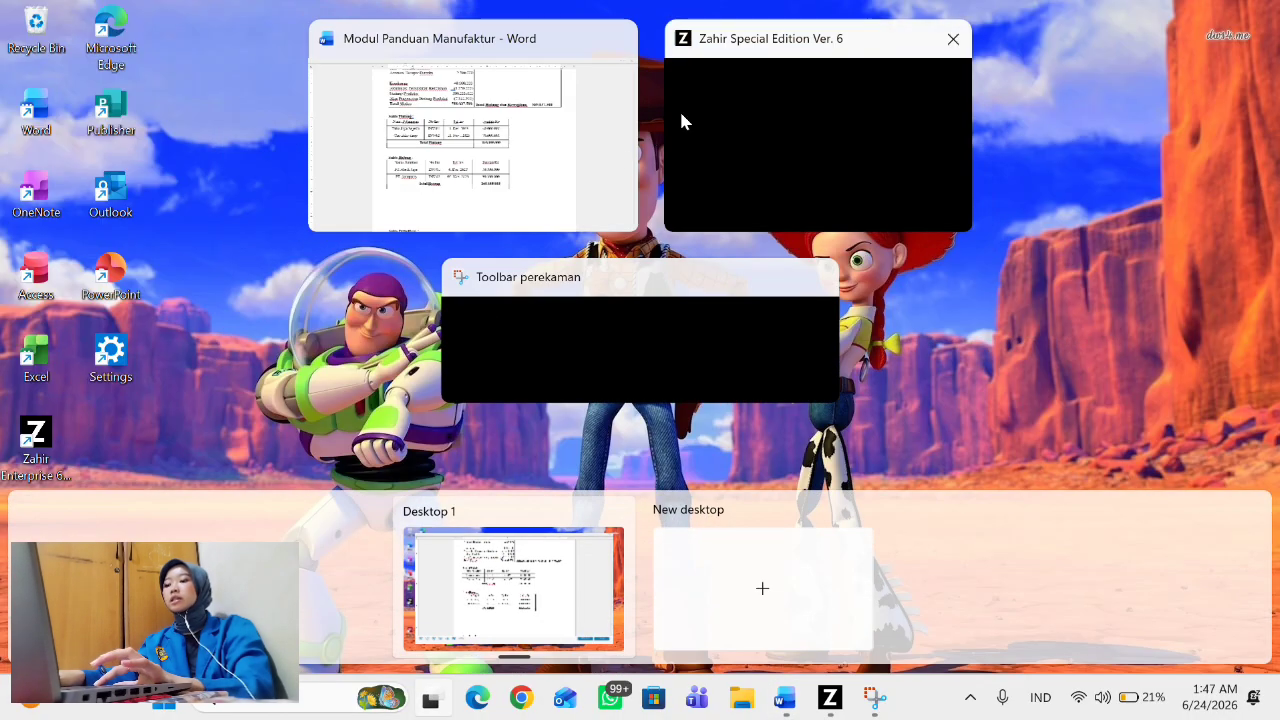
{"action": "left_click", "coordinate": [762, 125]}
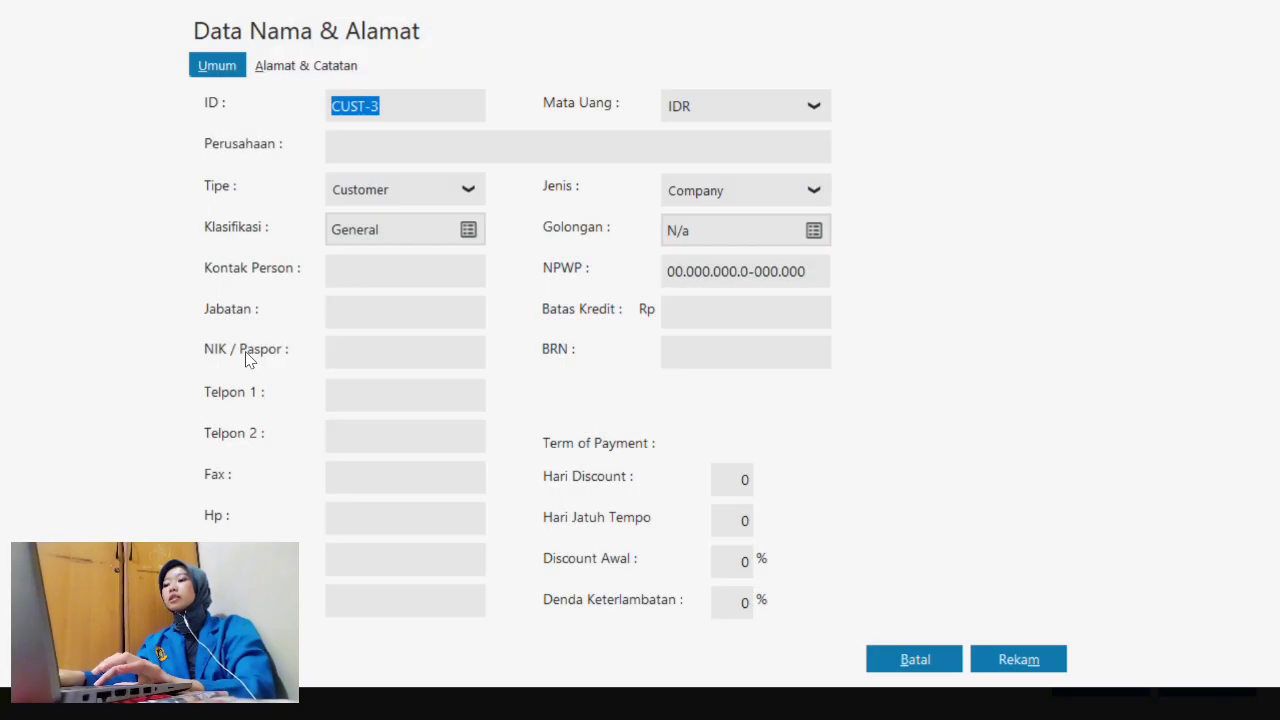
- Save a Vendor contact named PT. Abadi Jaya as VNDR-1, accepting the NPWP warning
{"action": "left_click", "coordinate": [393, 191]}
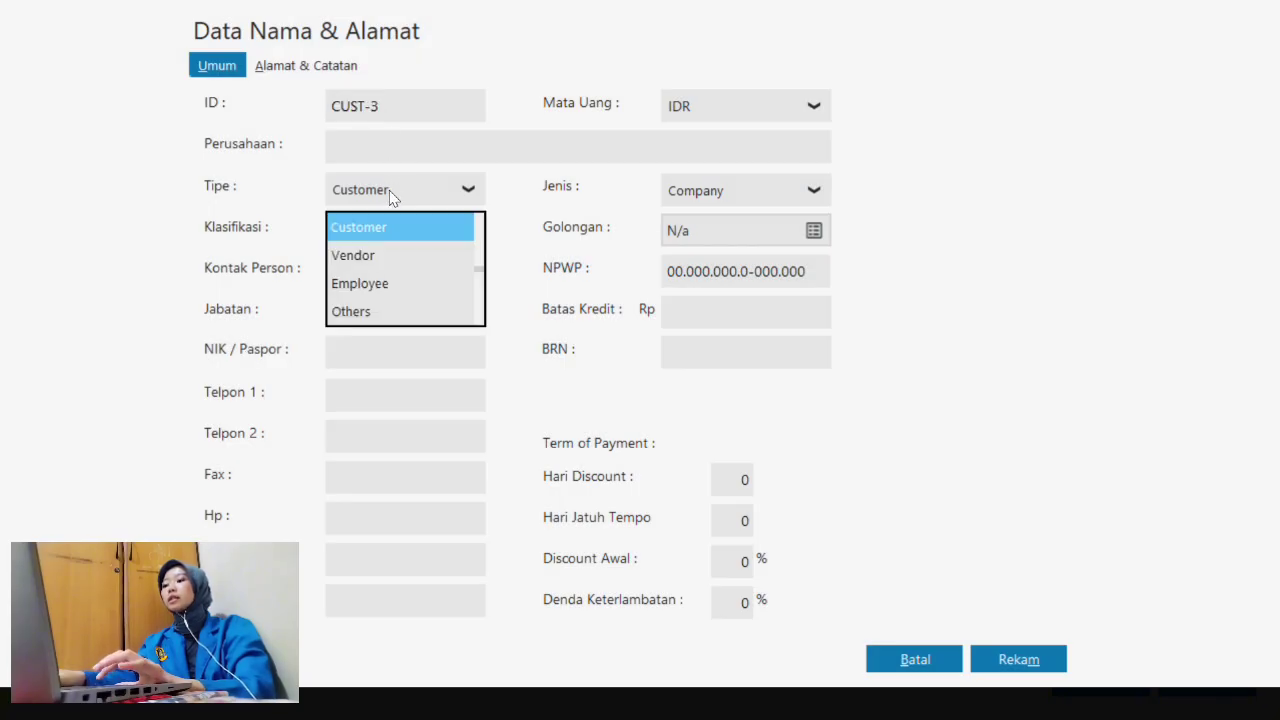
{"action": "left_click", "coordinate": [381, 258]}
{"action": "left_click", "coordinate": [406, 148]}
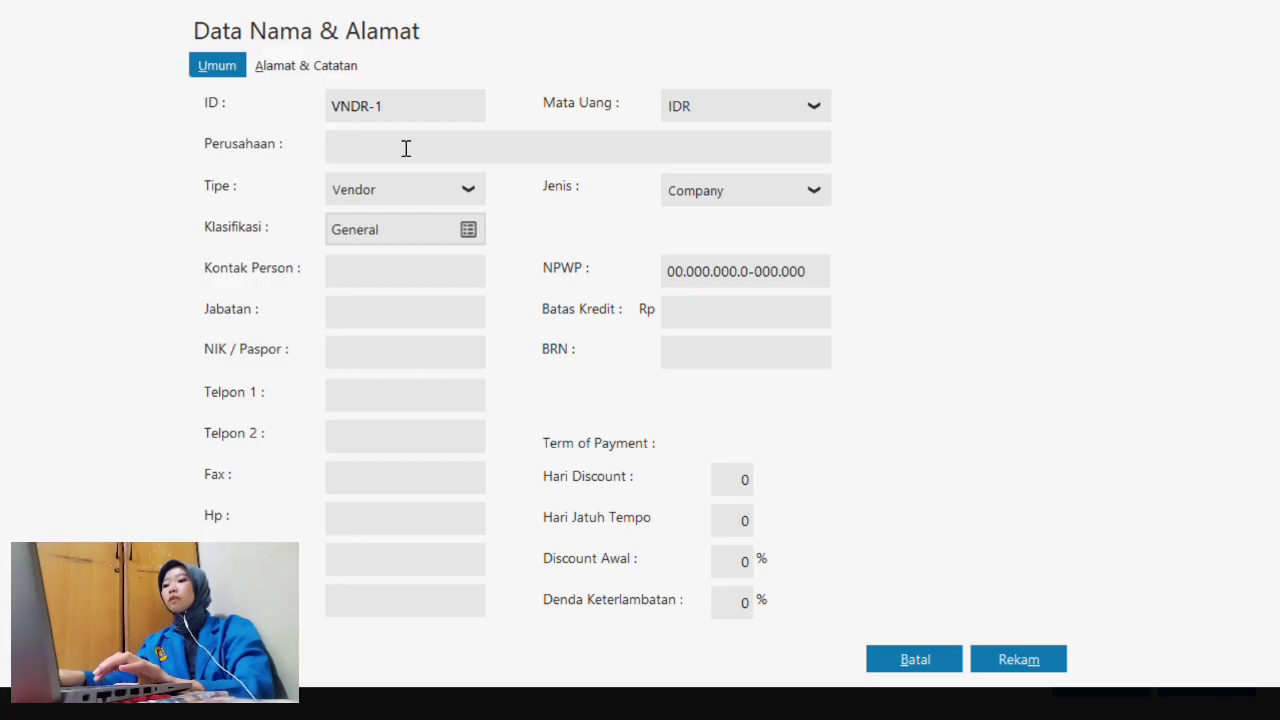
{"action": "type", "text": "PT. Abad"}
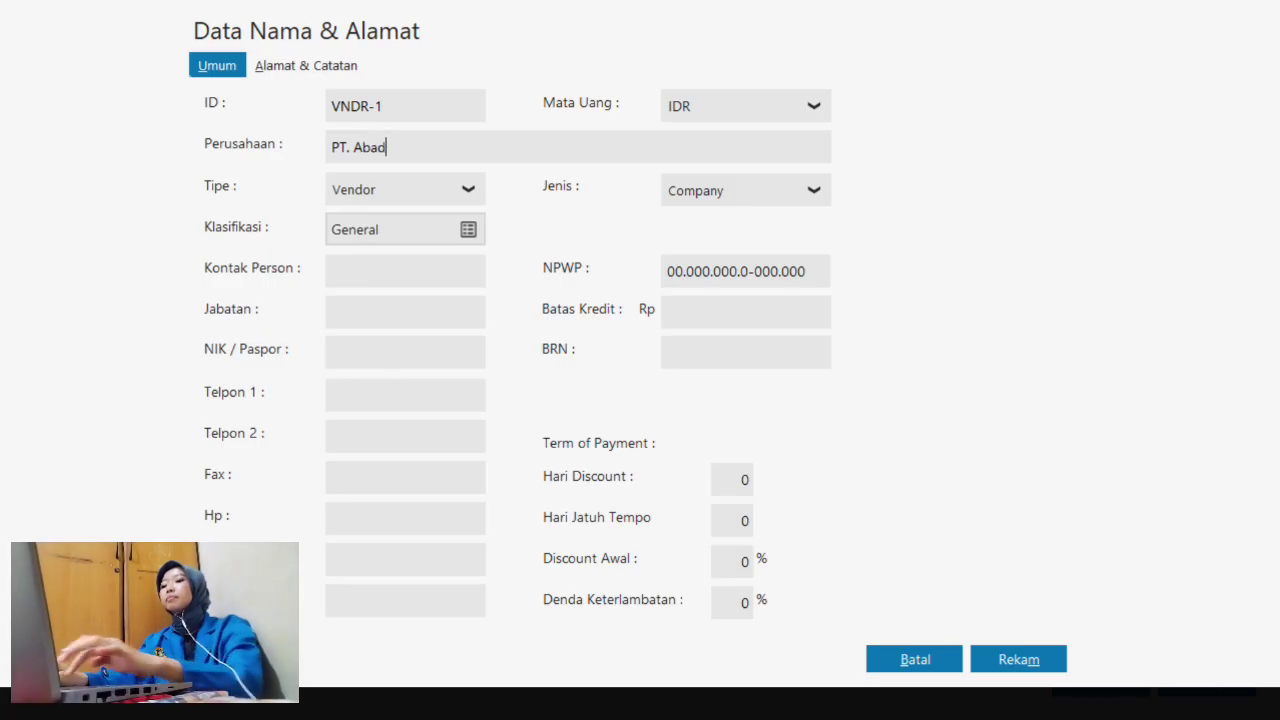
{"action": "type", "text": "i Jaya"}
{"action": "left_click", "coordinate": [1040, 659]}
{"action": "left_click", "coordinate": [957, 479]}
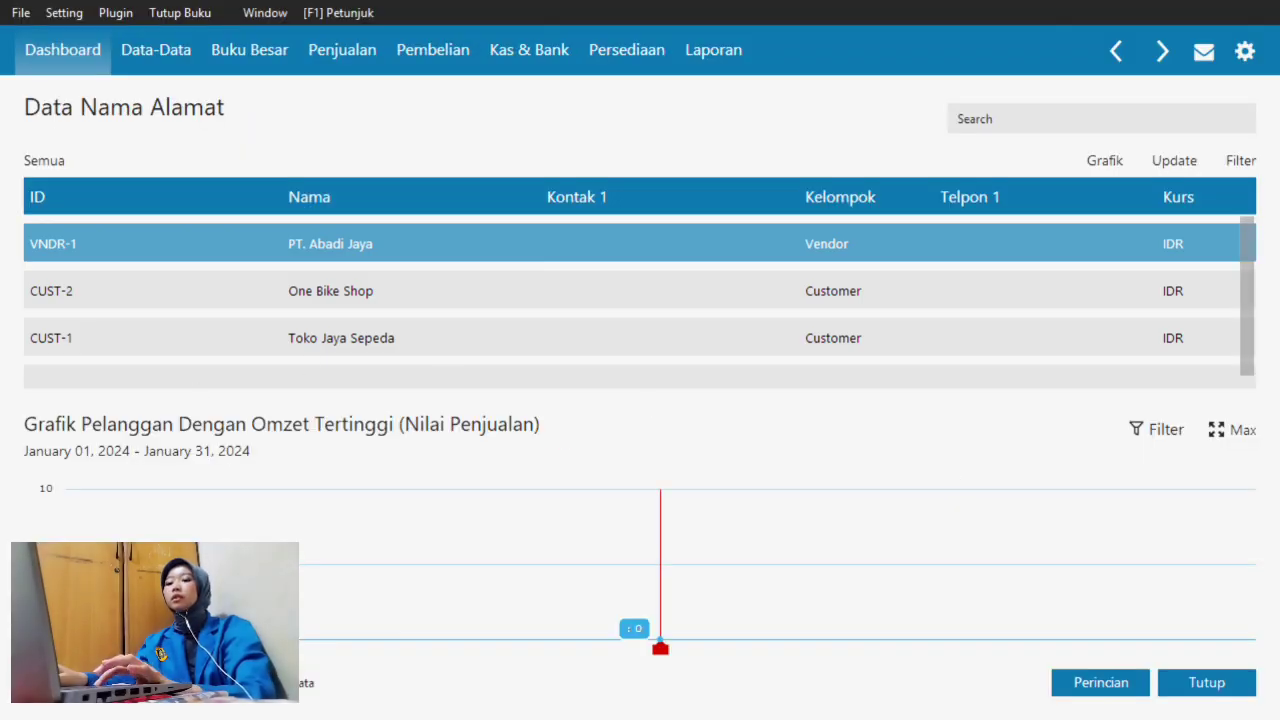
- Create Vendor VNDR-2 named PT. Autoparts and save it despite the NPWP warning
{"action": "left_click", "coordinate": [40, 683]}
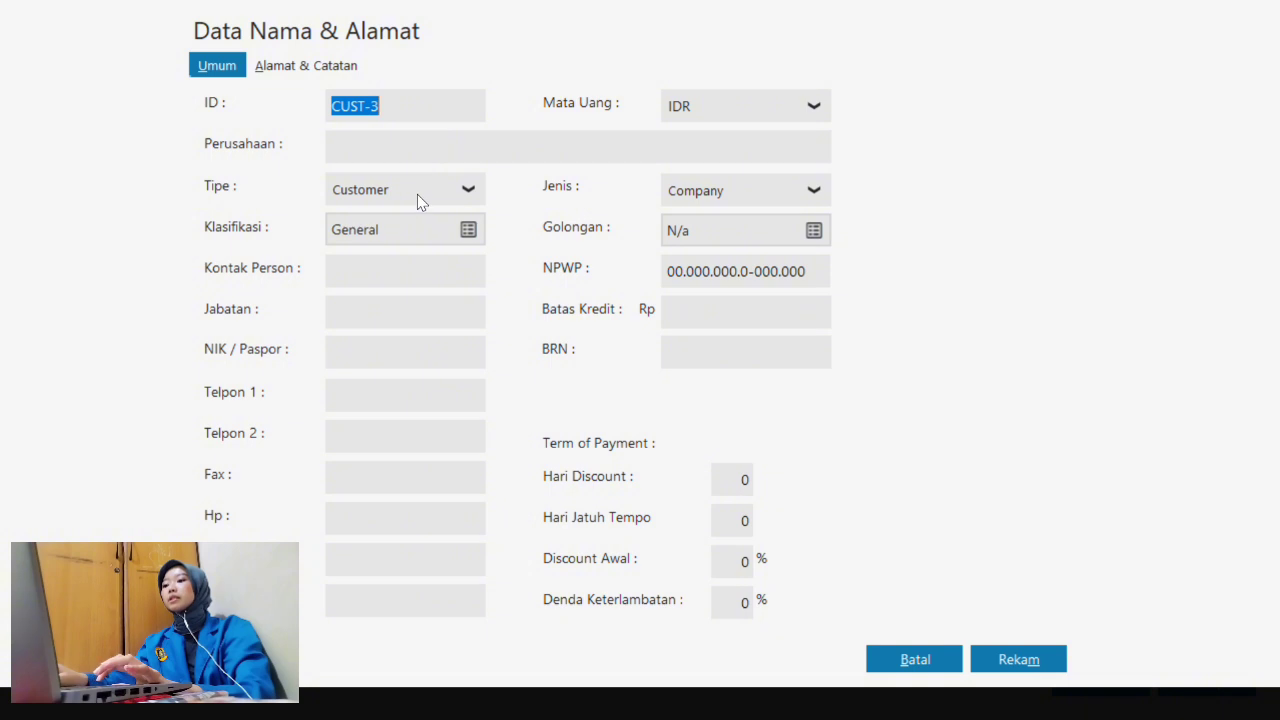
{"action": "left_click", "coordinate": [417, 194]}
{"action": "left_click", "coordinate": [412, 250]}
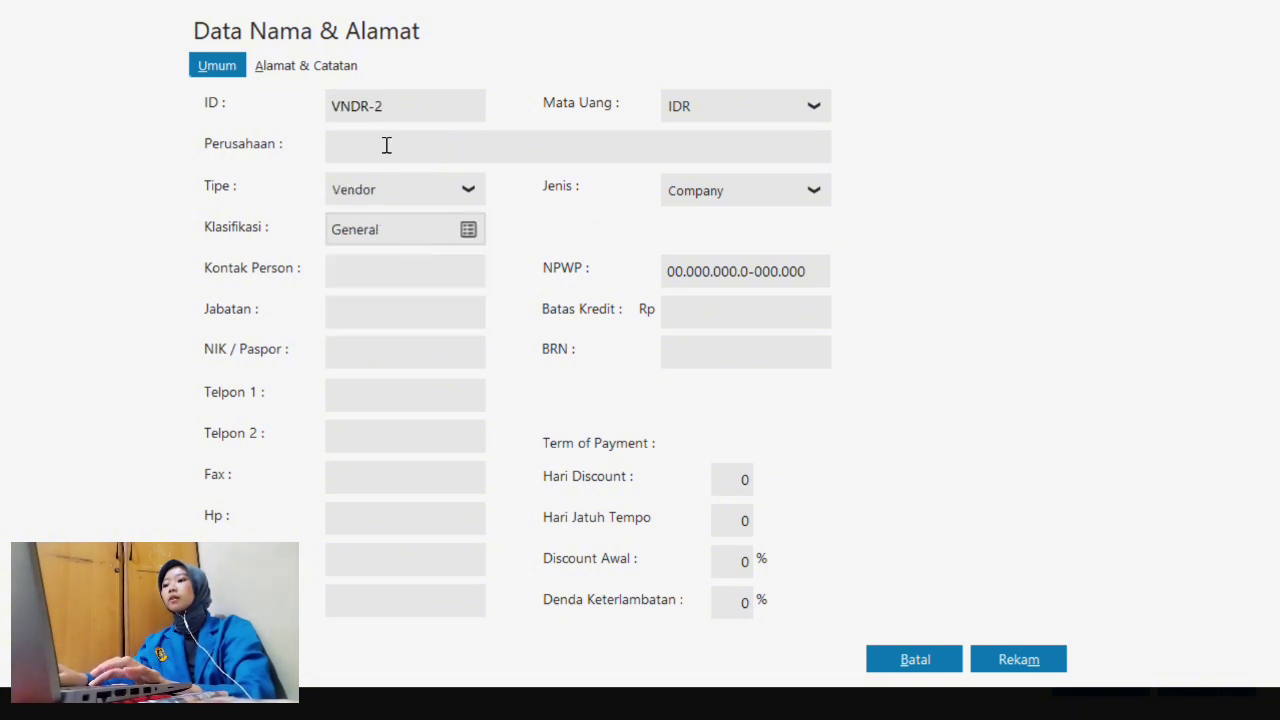
{"action": "type", "text": "PT. Auto"}
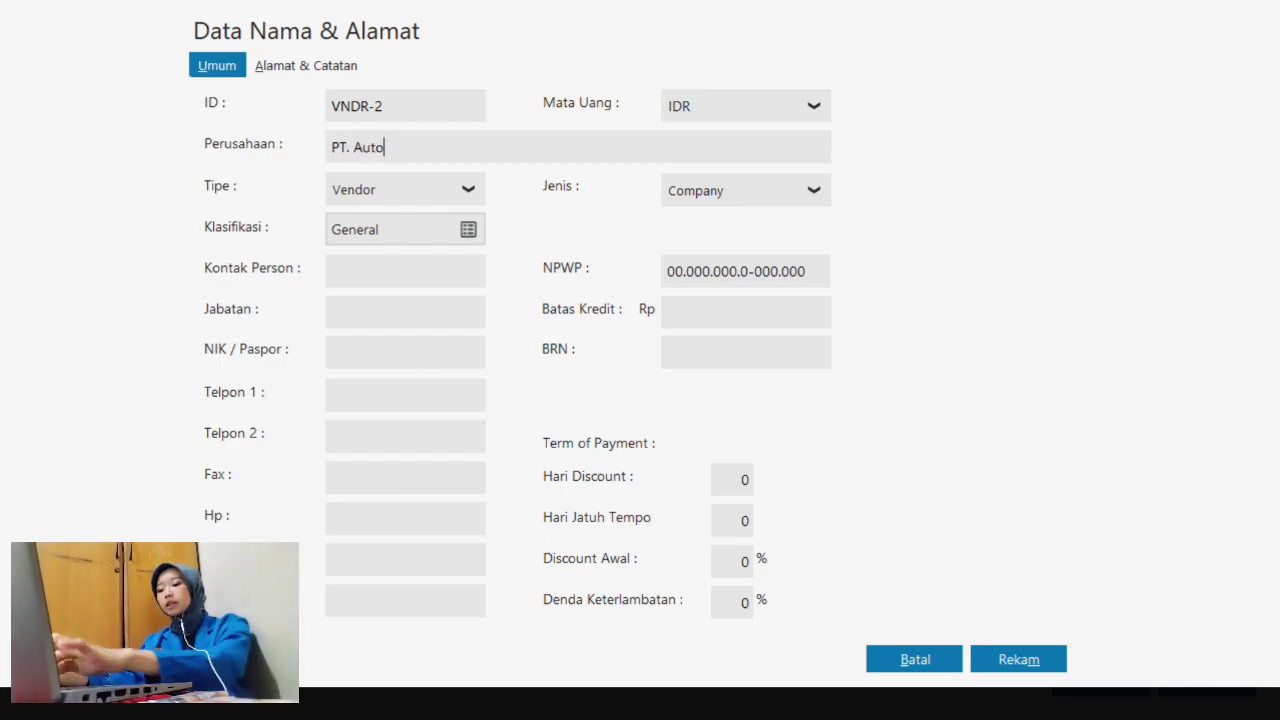
{"action": "type", "text": " Par"}
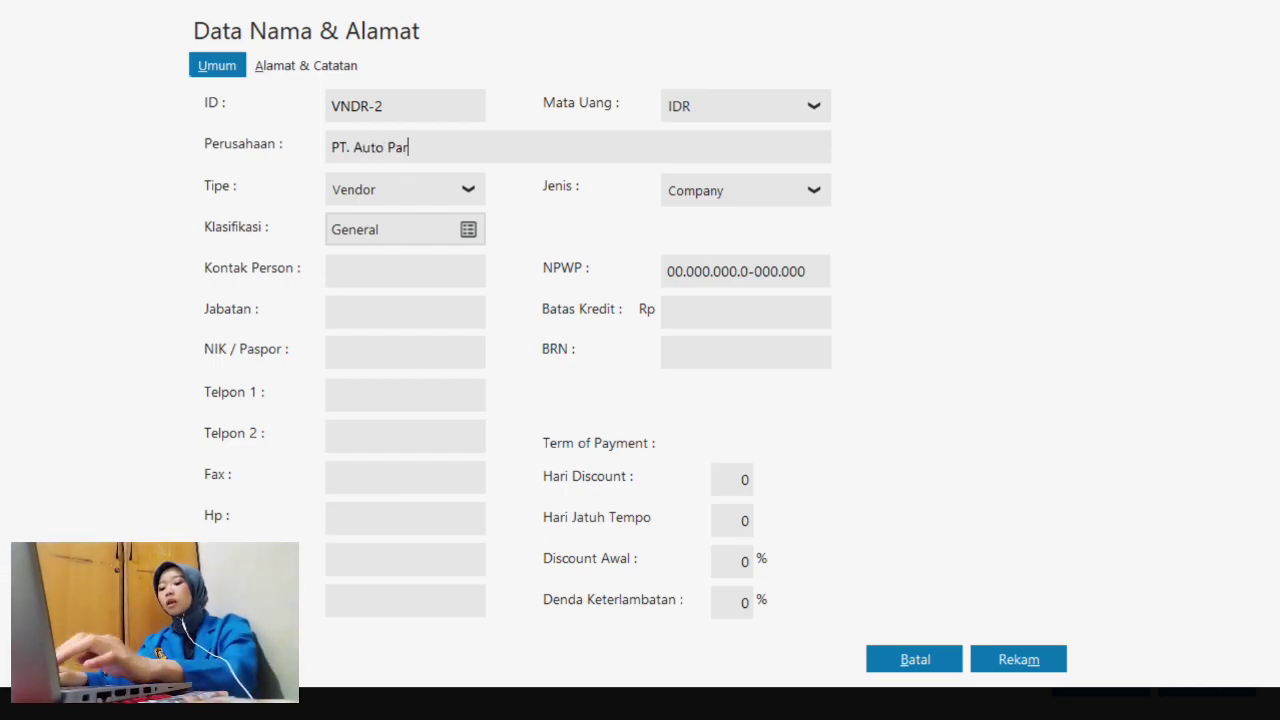
{"action": "key", "text": "BackSpace"}
{"action": "key", "text": "BackSpace"}
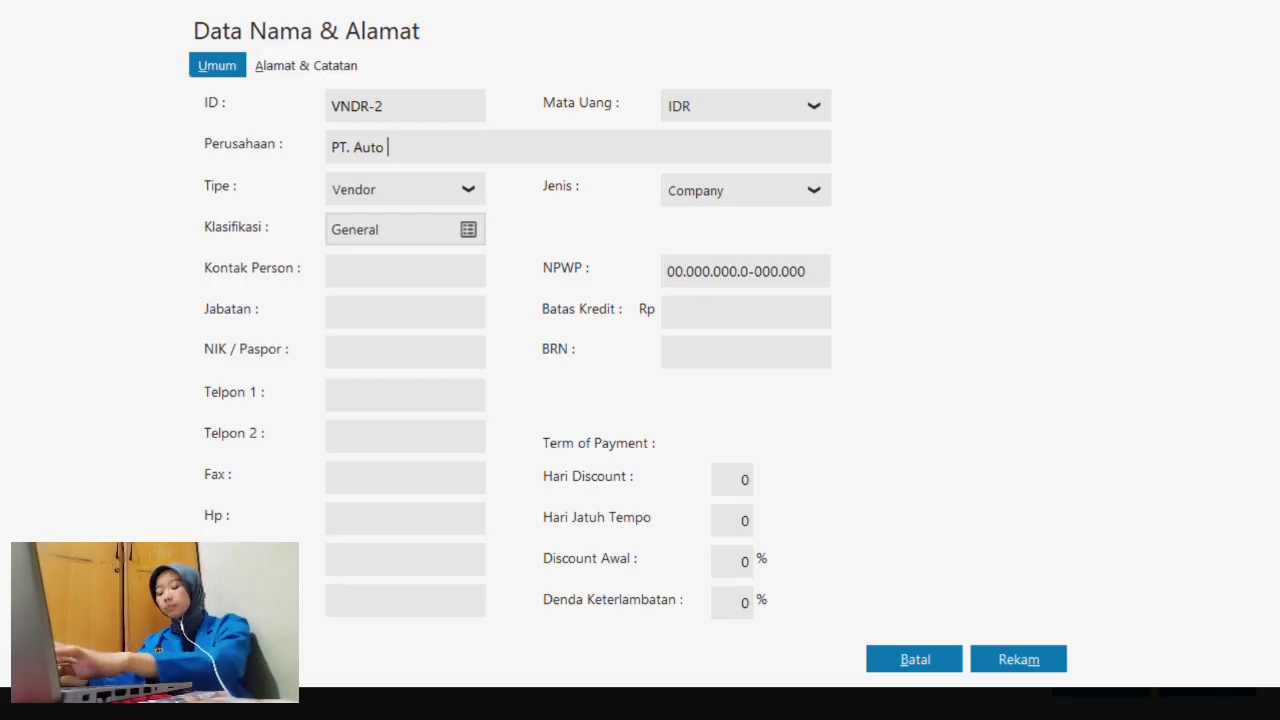
{"action": "type", "text": "parts"}
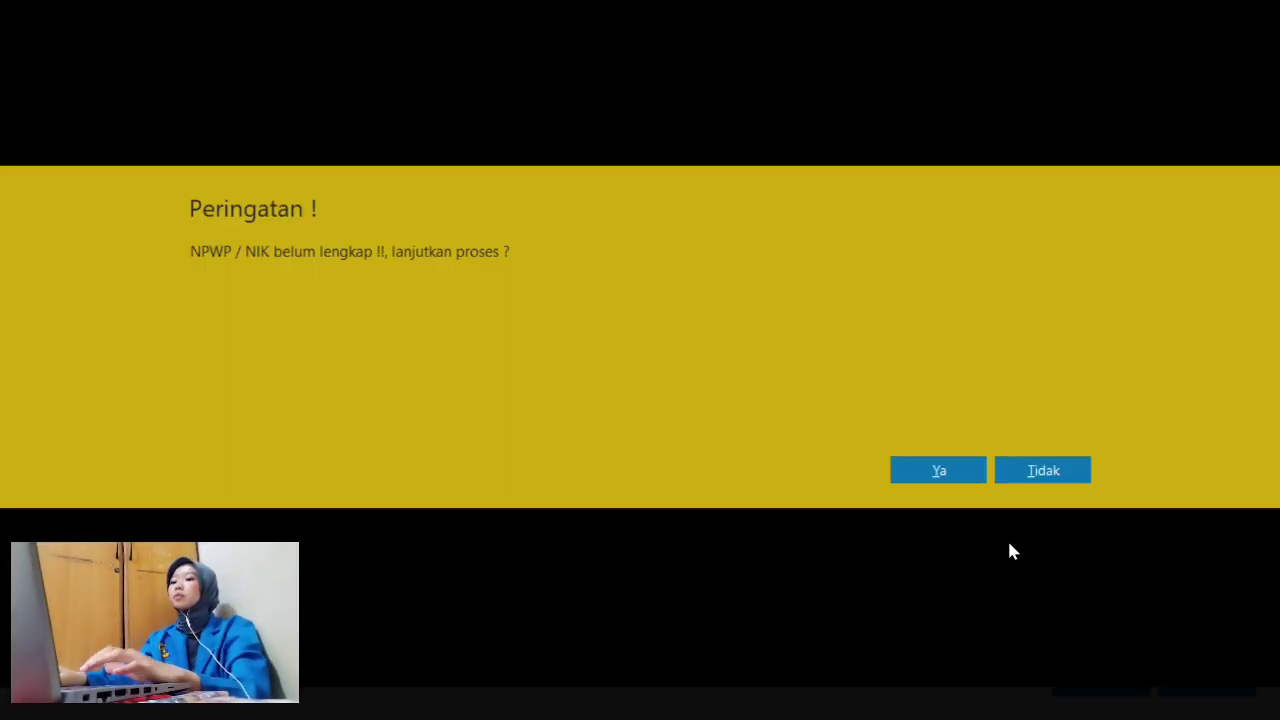
{"action": "left_click", "coordinate": [943, 470]}
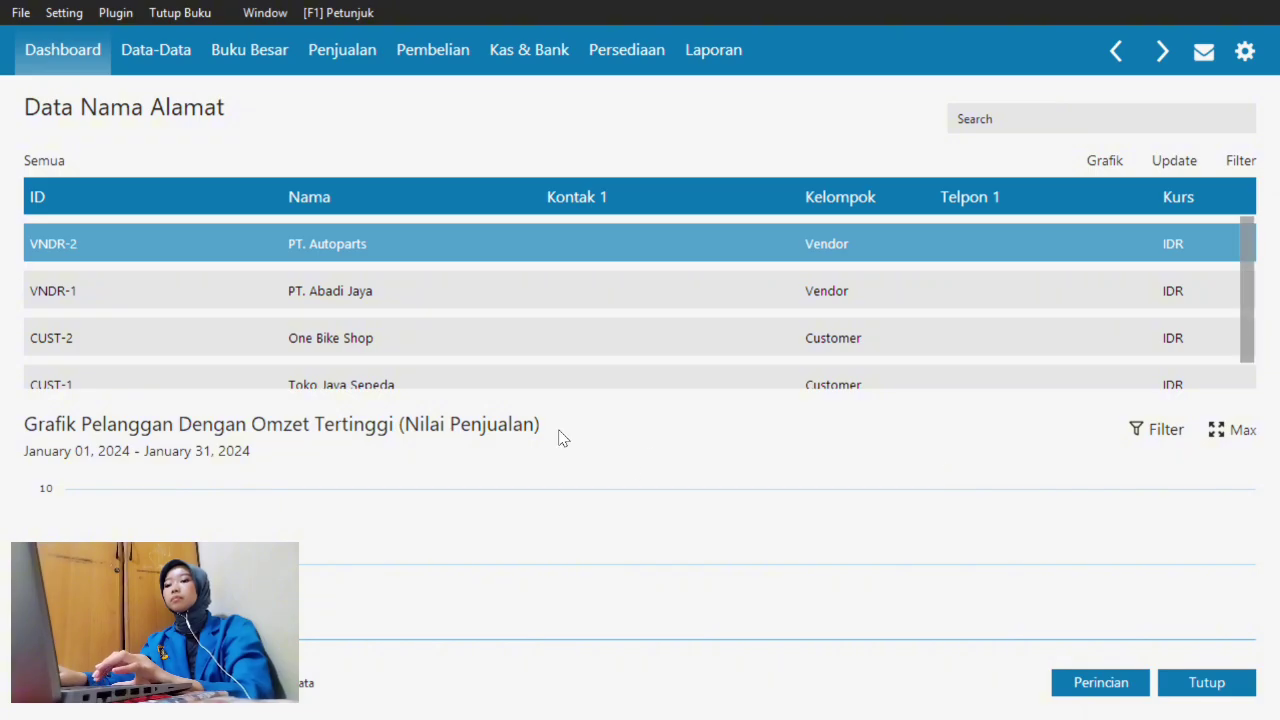
- Close the contact list and start a new entry in Setting > Saldo Awal > Saldo Awal Piutang Usaha
{"action": "left_click", "coordinate": [1214, 682]}
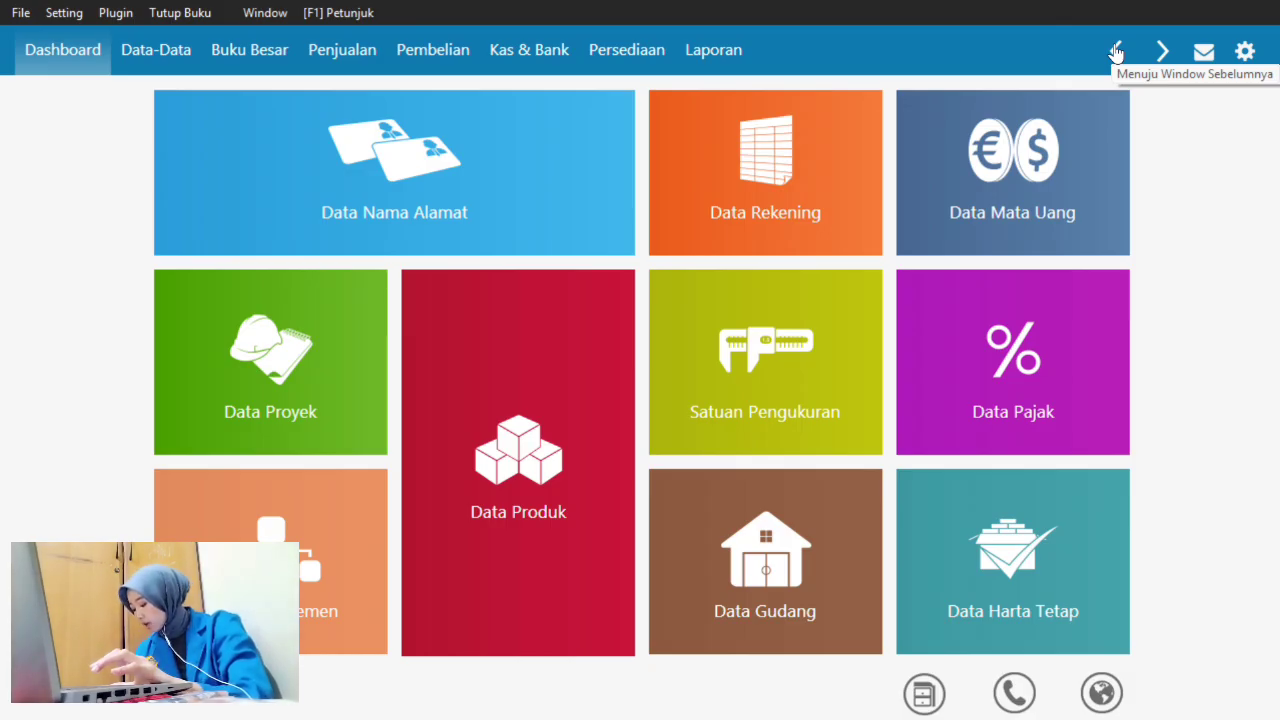
{"action": "left_click", "coordinate": [76, 13]}
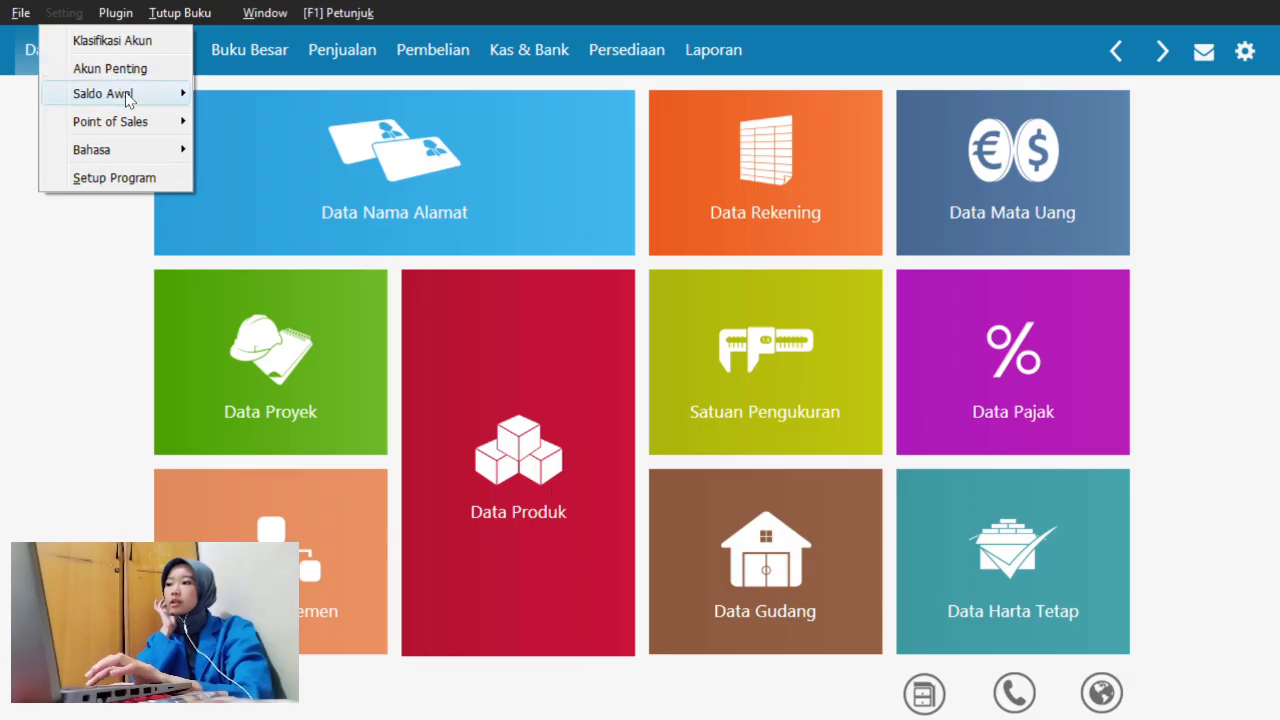
{"action": "mouse_move", "coordinate": [185, 98]}
{"action": "left_click", "coordinate": [337, 123]}
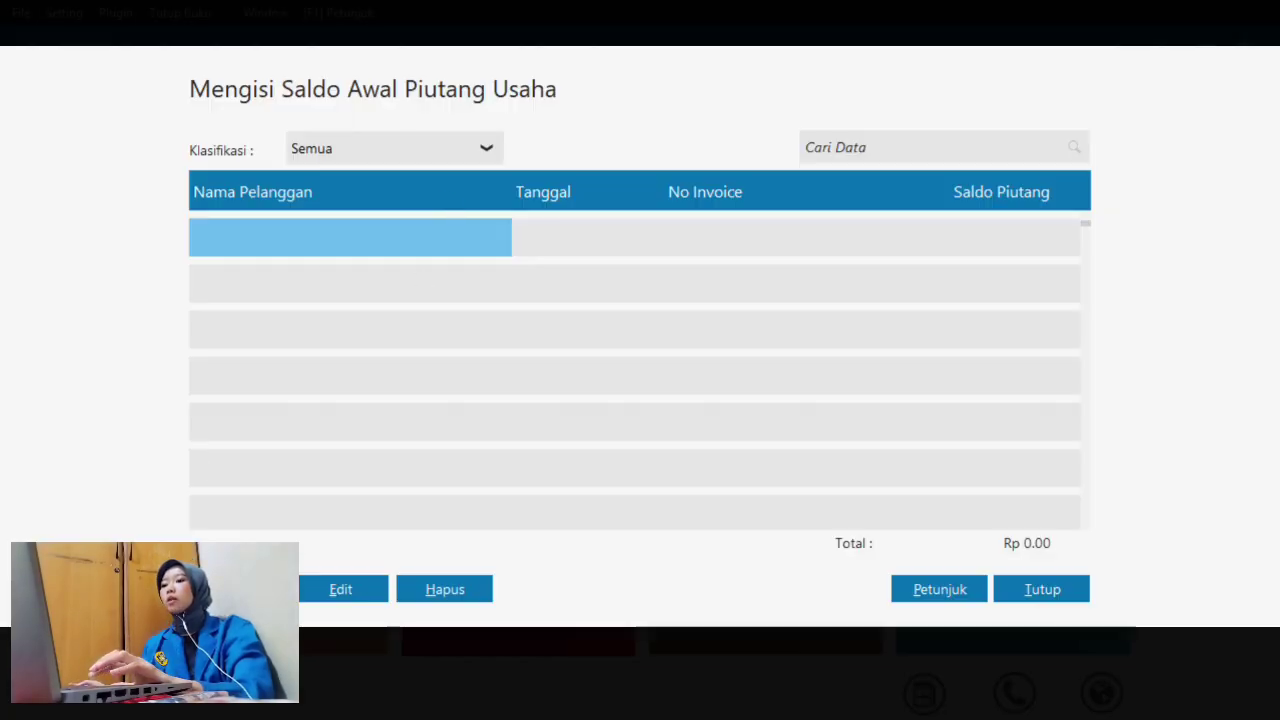
{"action": "left_click", "coordinate": [238, 589]}
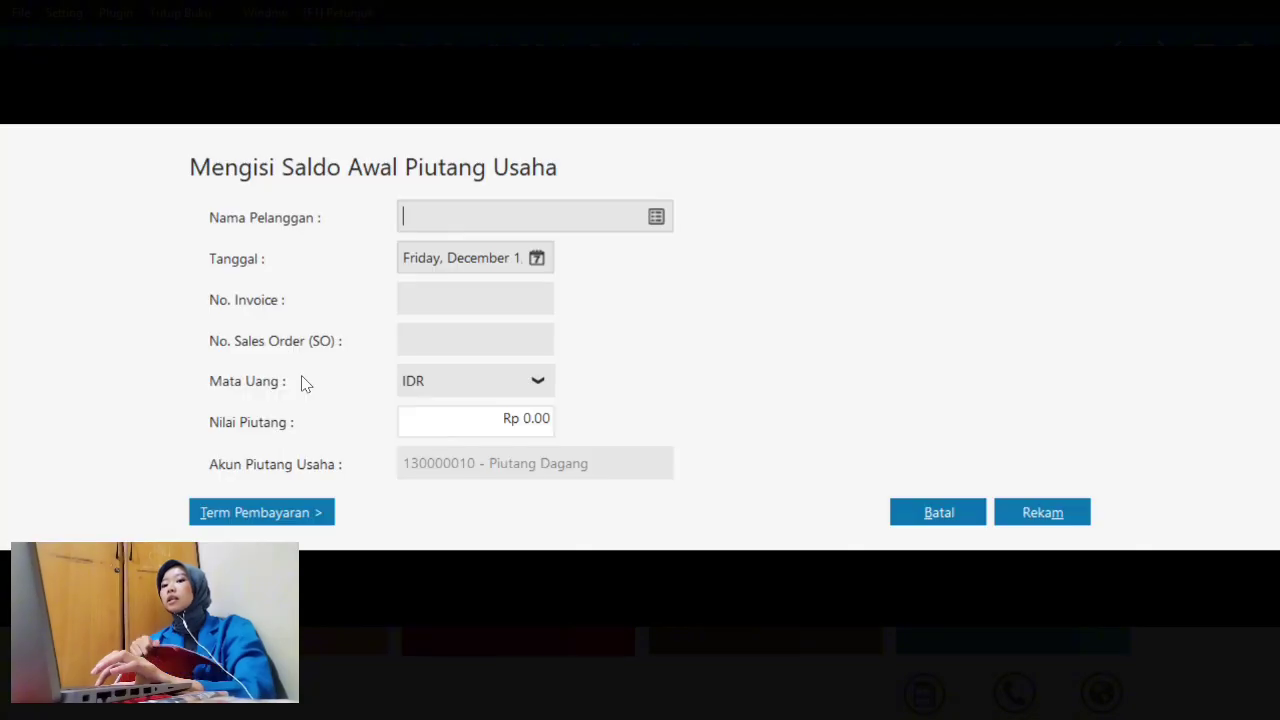
{"action": "key", "text": "super+Tab"}
- View Word's Saldo Piutang table, 110.000.000 total across two customers
{"action": "left_click", "coordinate": [672, 210]}
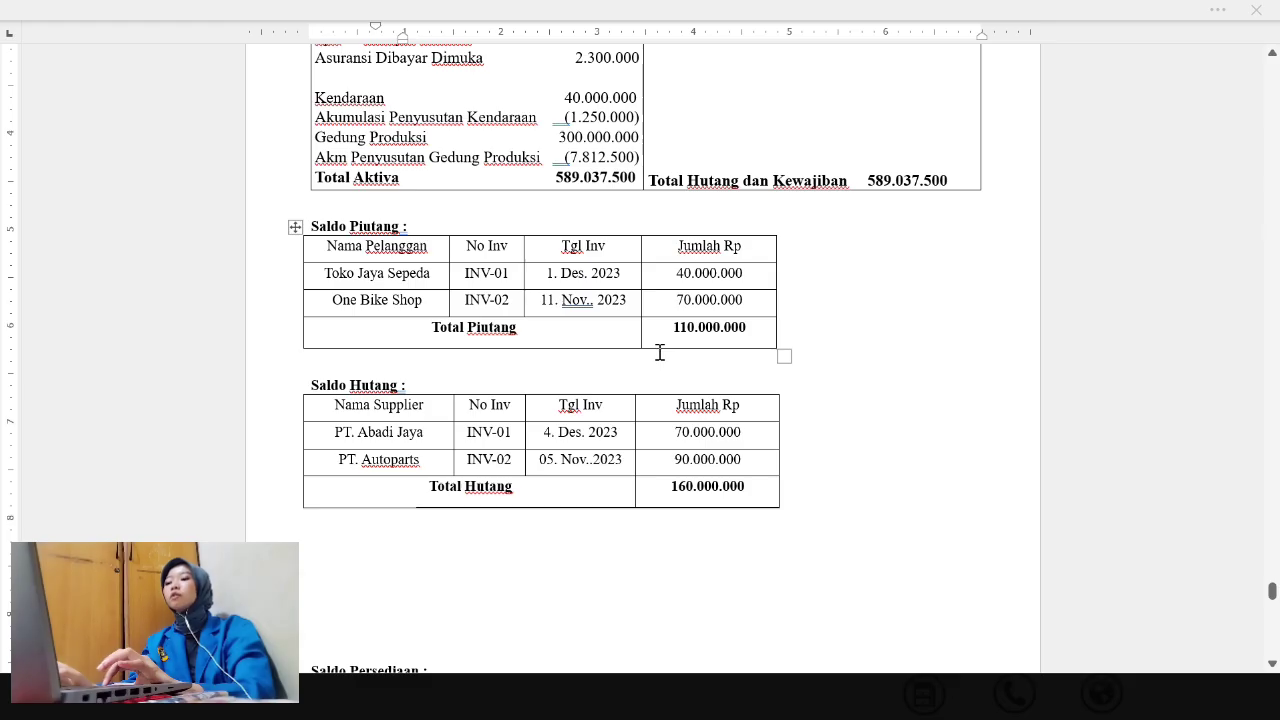
{"action": "key", "text": "super+Tab"}
- Record Toko Jaya Sepeda's opening receivable INV-01, dated 1 December 2023, for 40,000,000
{"action": "left_click", "coordinate": [768, 150]}
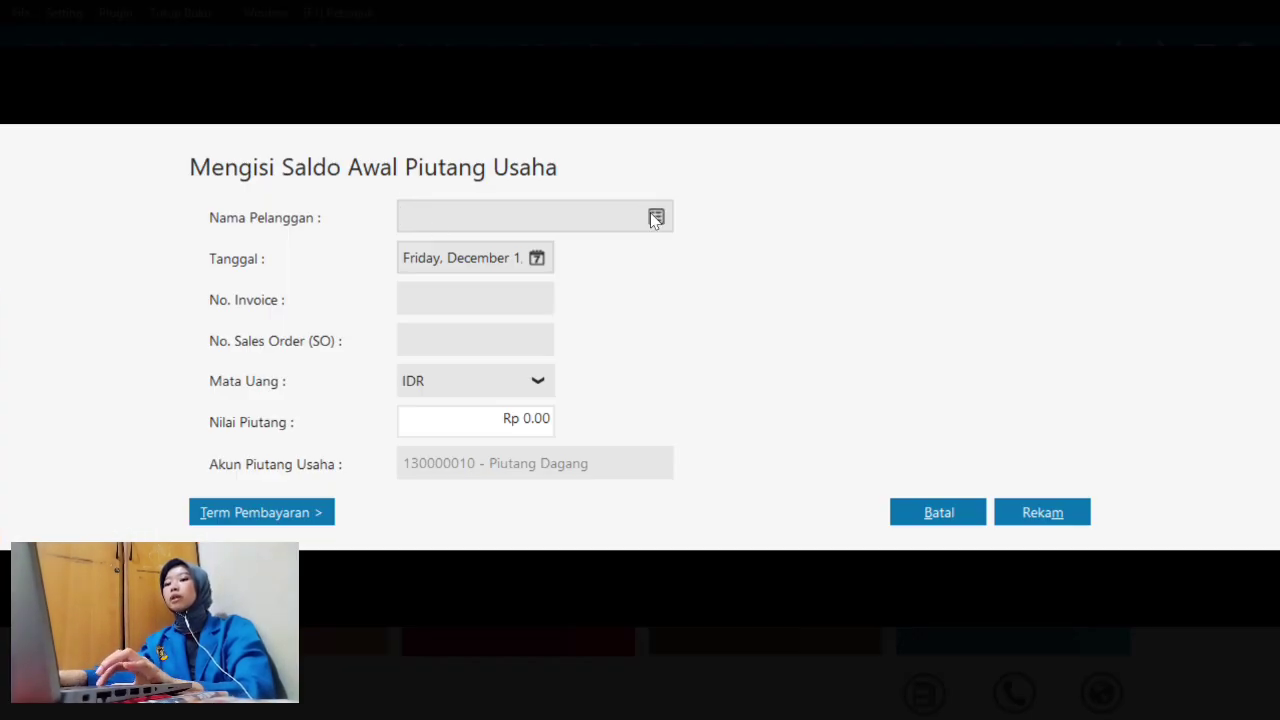
{"action": "left_click", "coordinate": [655, 218]}
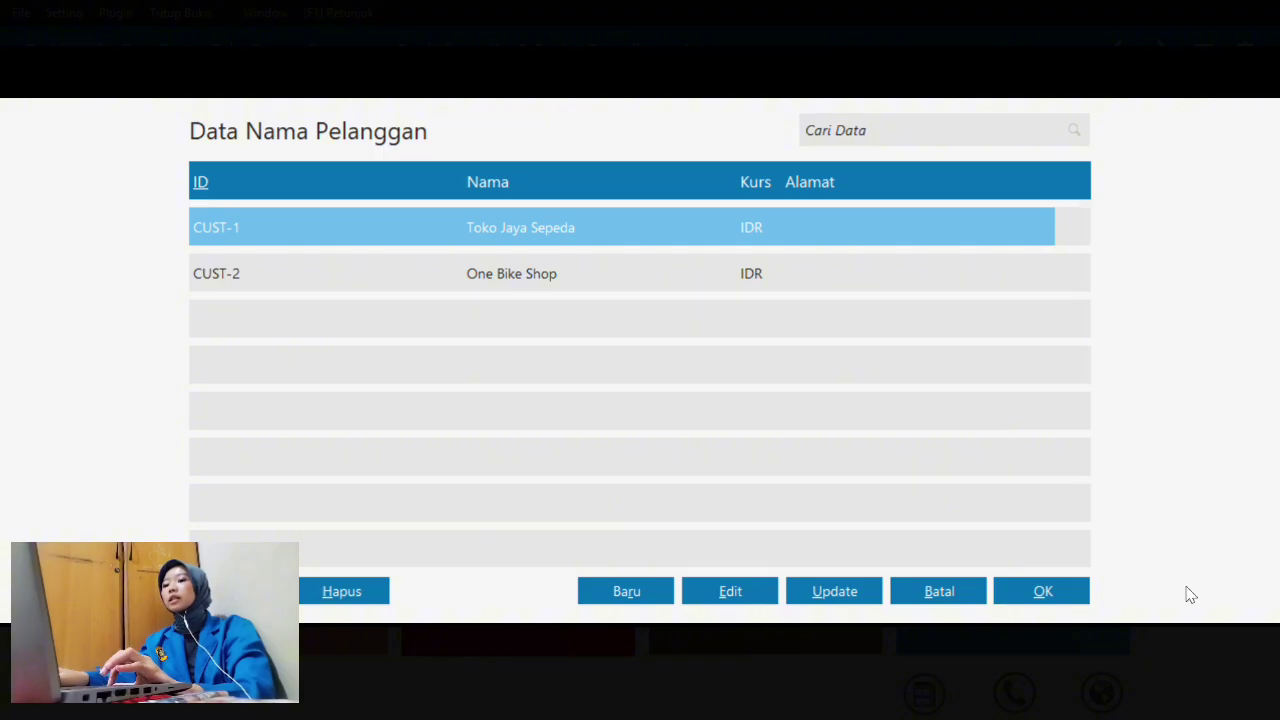
{"action": "left_click", "coordinate": [1043, 591]}
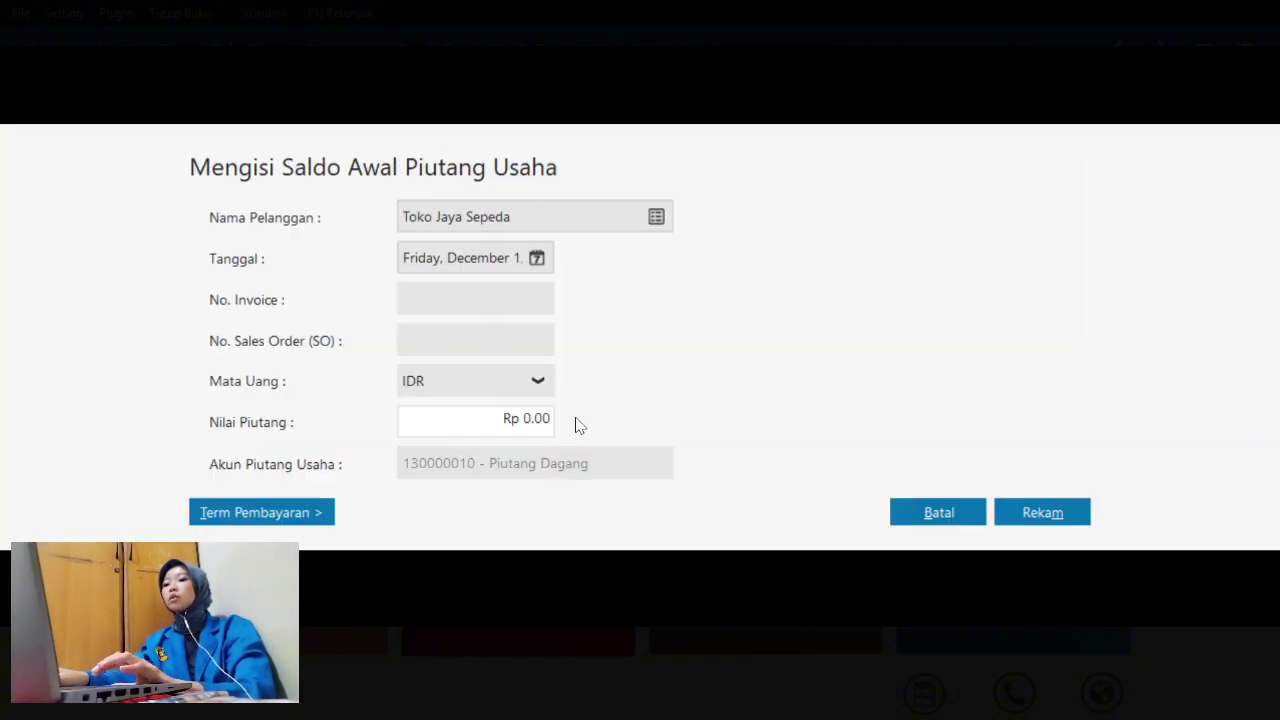
{"action": "left_click", "coordinate": [537, 258]}
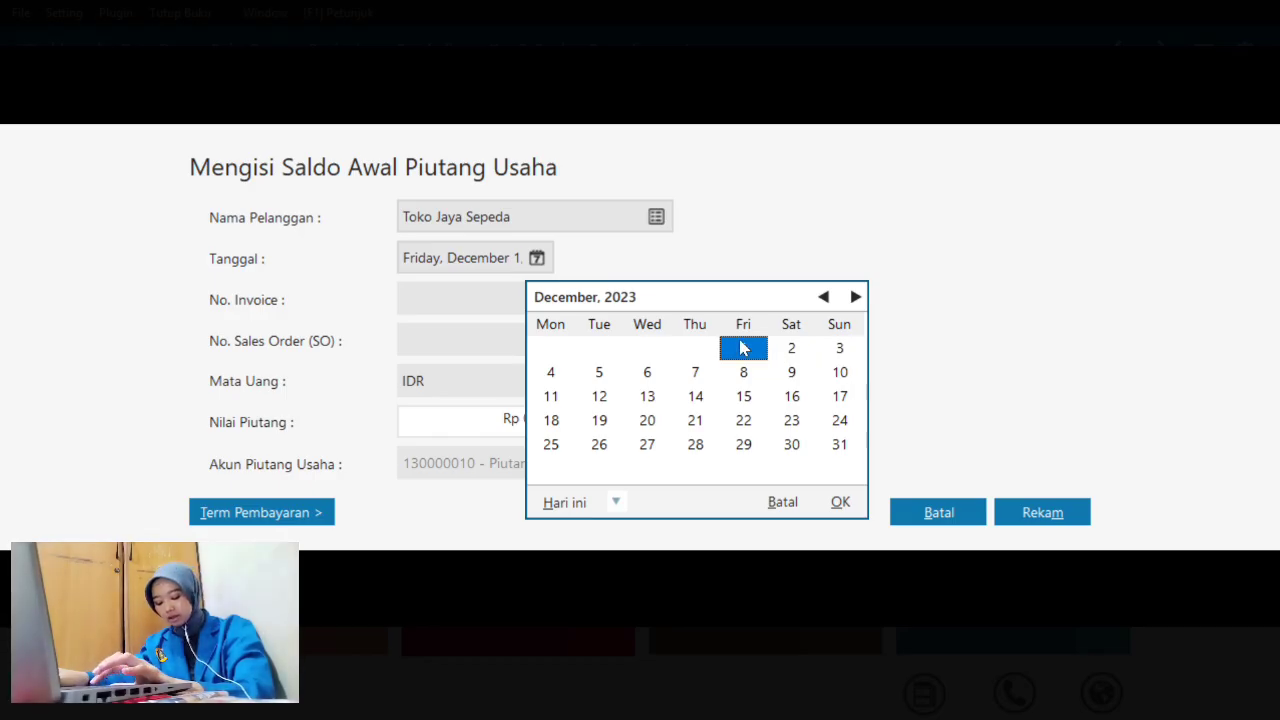
{"action": "left_click", "coordinate": [840, 502]}
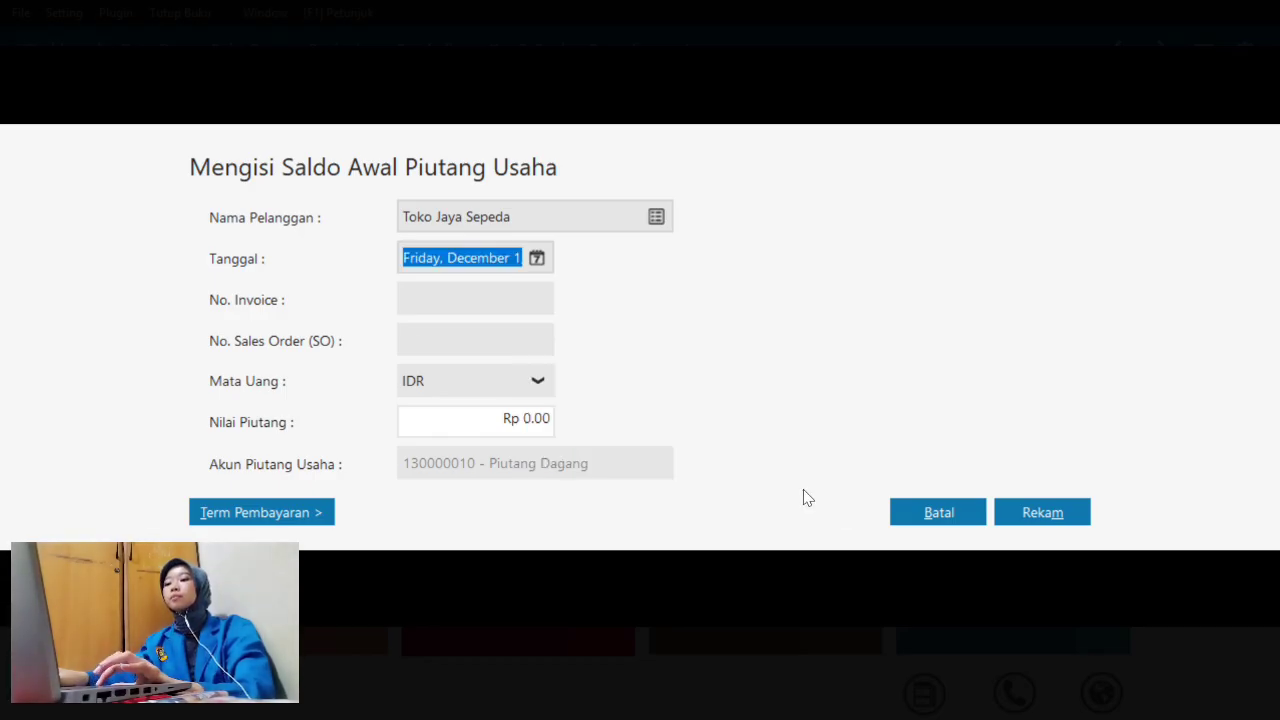
{"action": "left_click", "coordinate": [416, 304]}
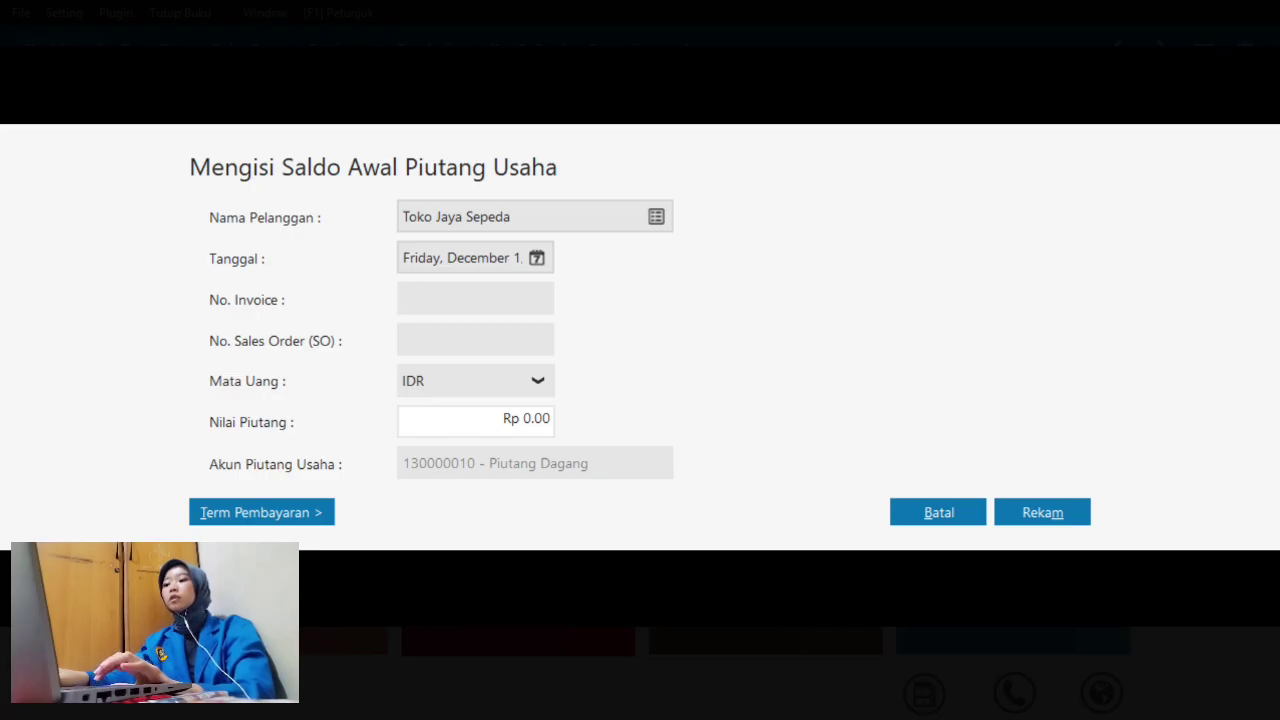
{"action": "type", "text": "INV-"}
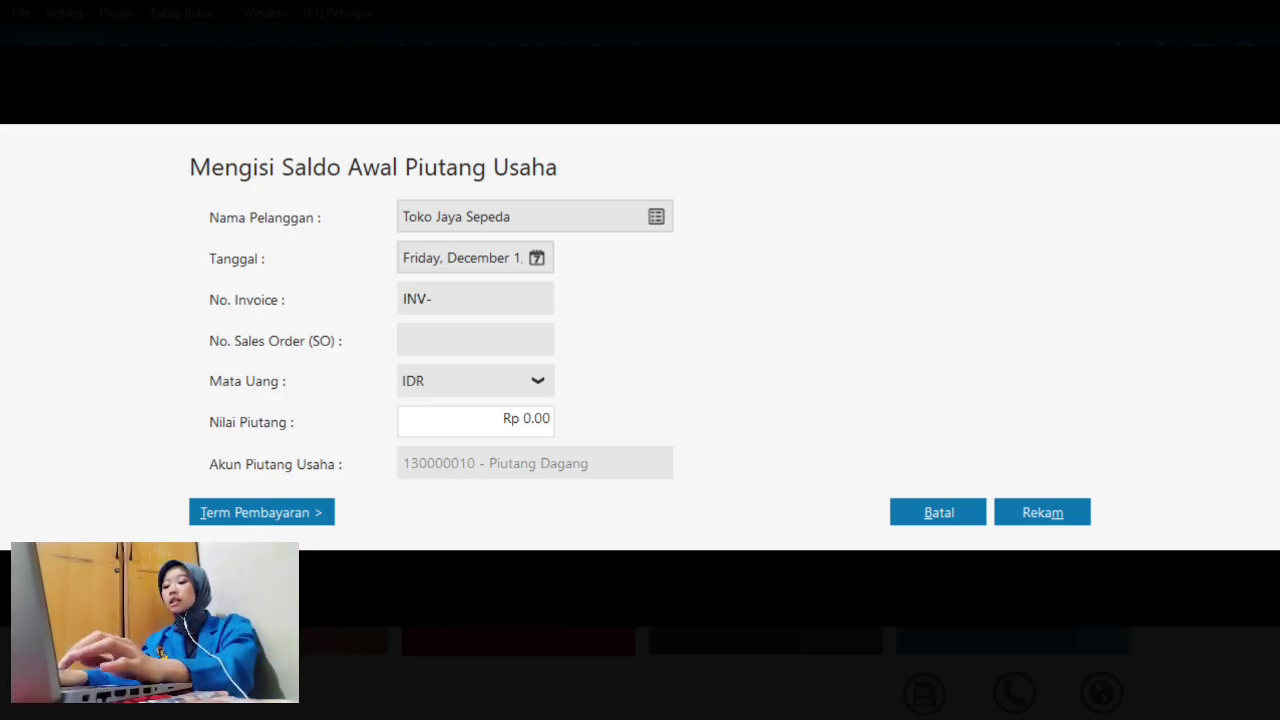
{"action": "type", "text": "01"}
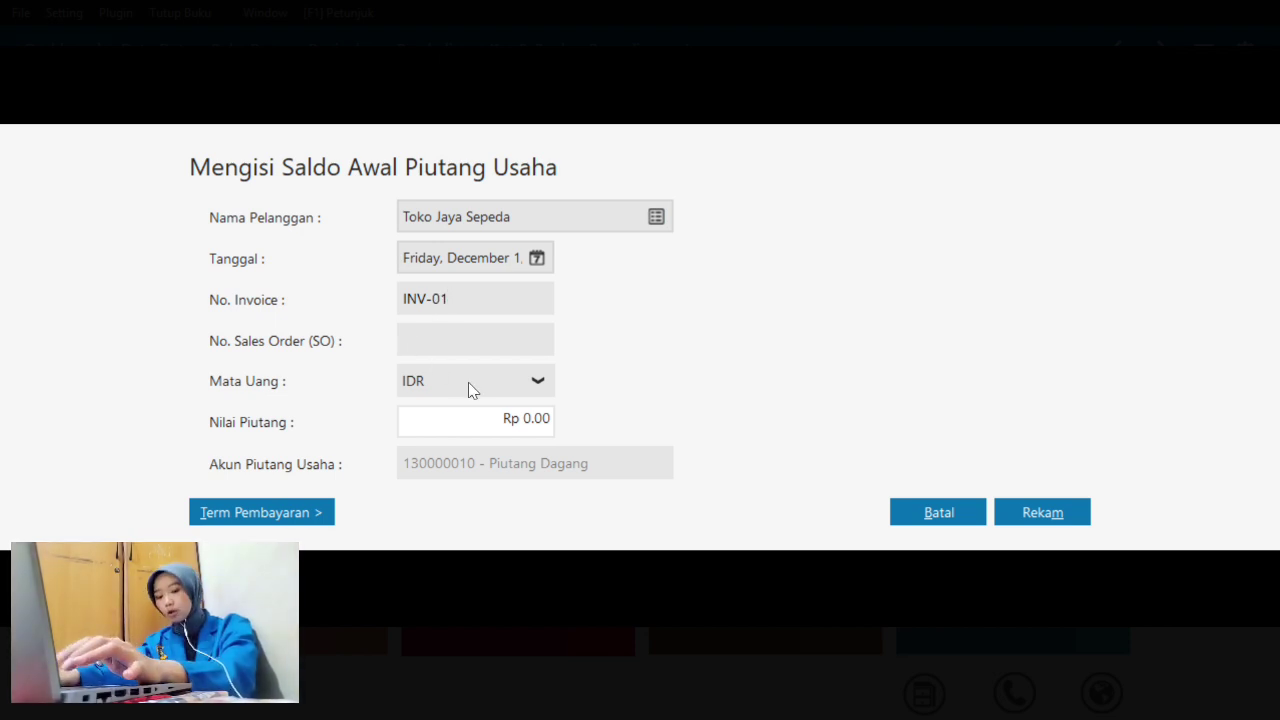
{"action": "left_click", "coordinate": [507, 427]}
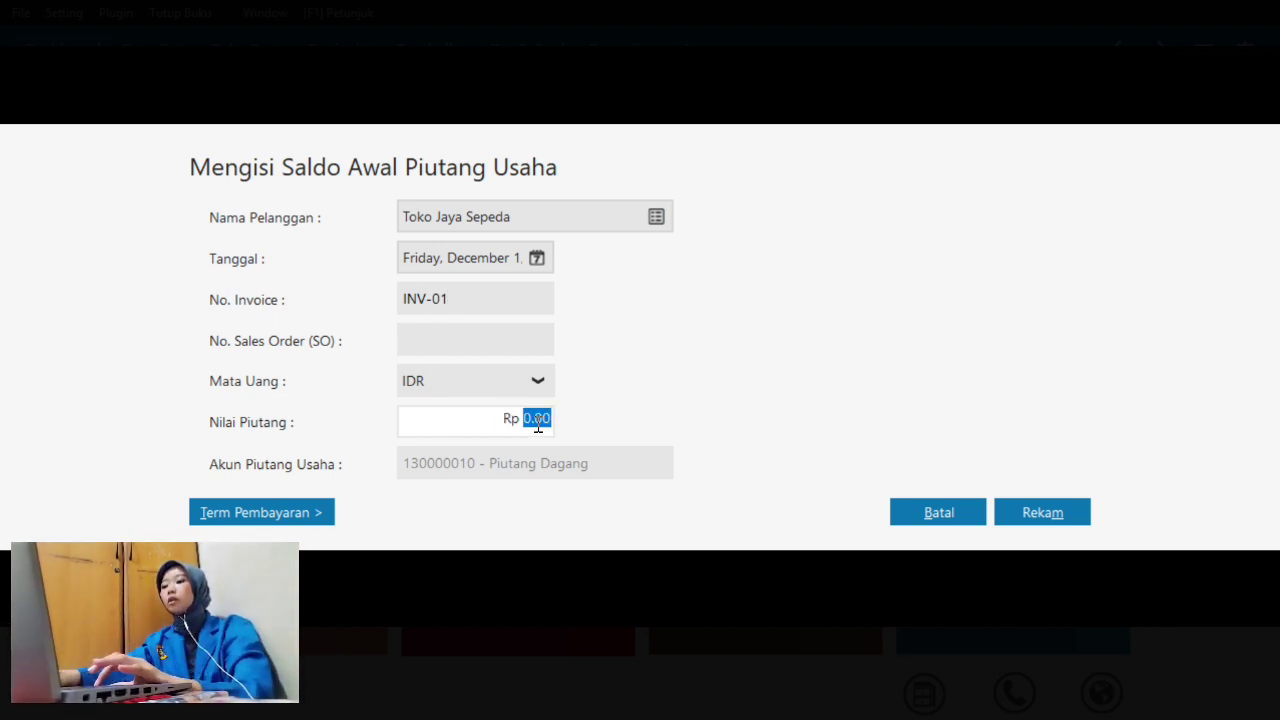
{"action": "type", "text": "400"}
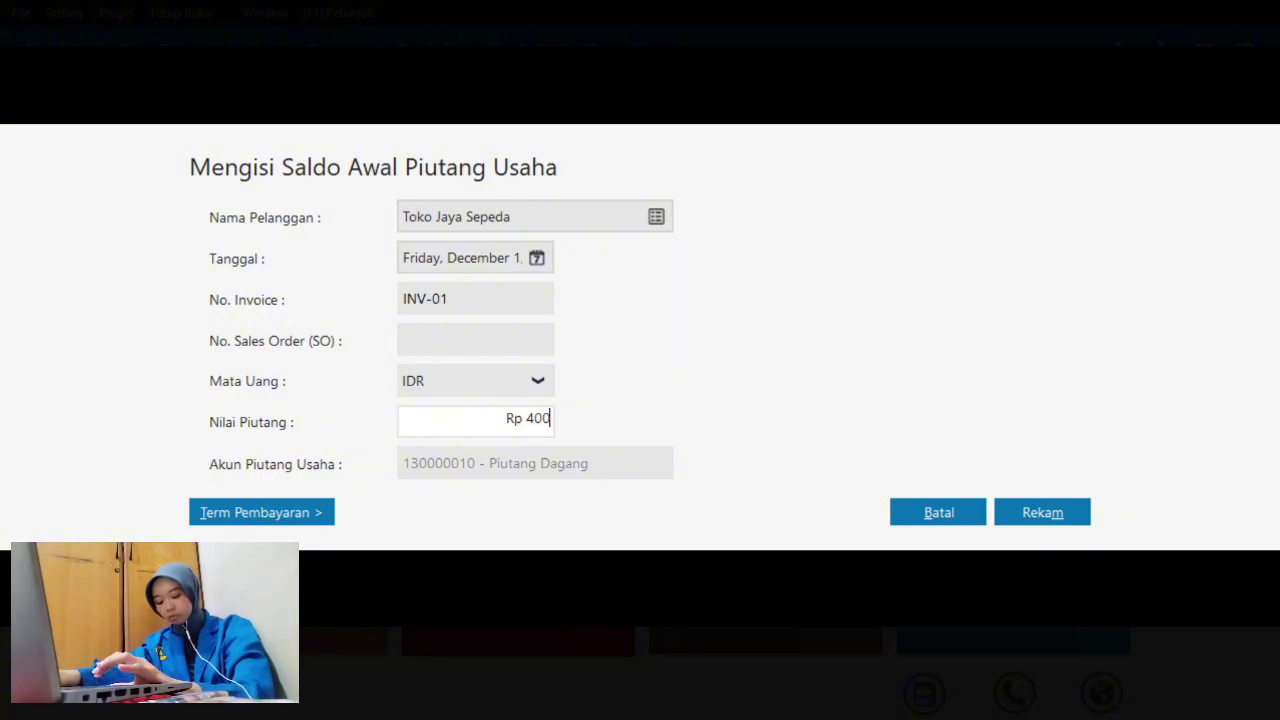
{"action": "type", "text": "00000"}
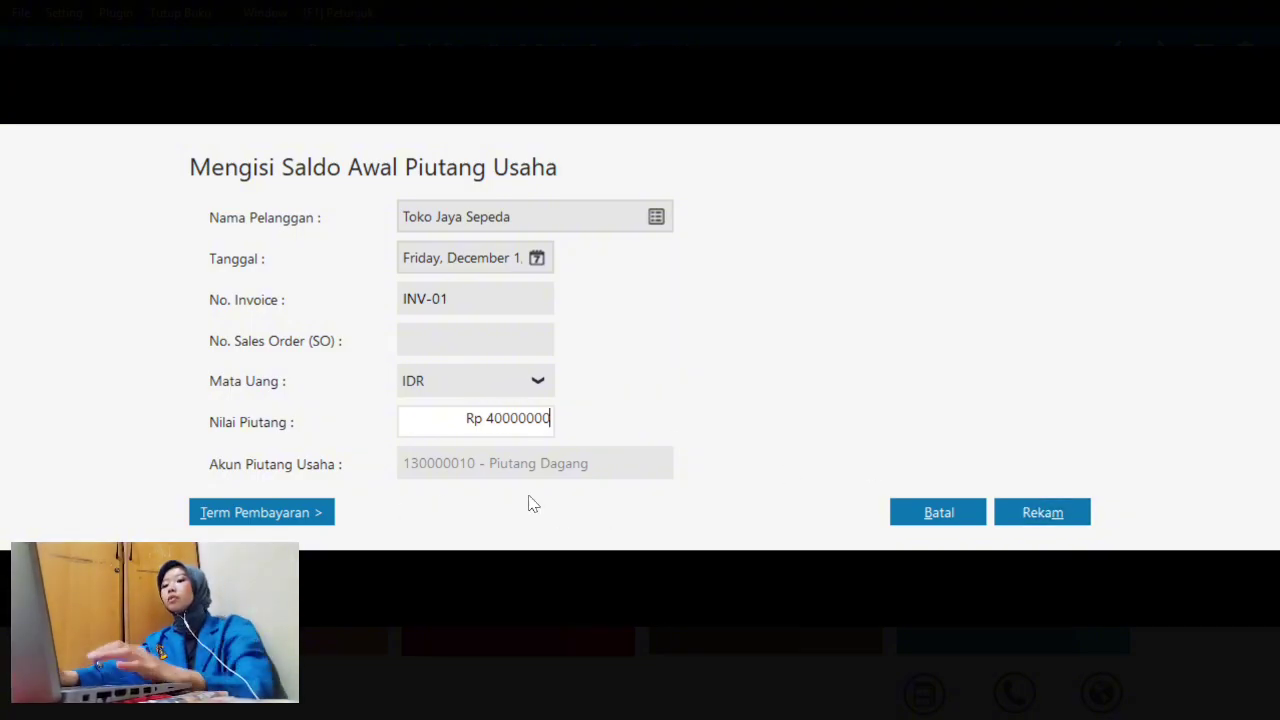
{"action": "left_click", "coordinate": [1050, 512]}
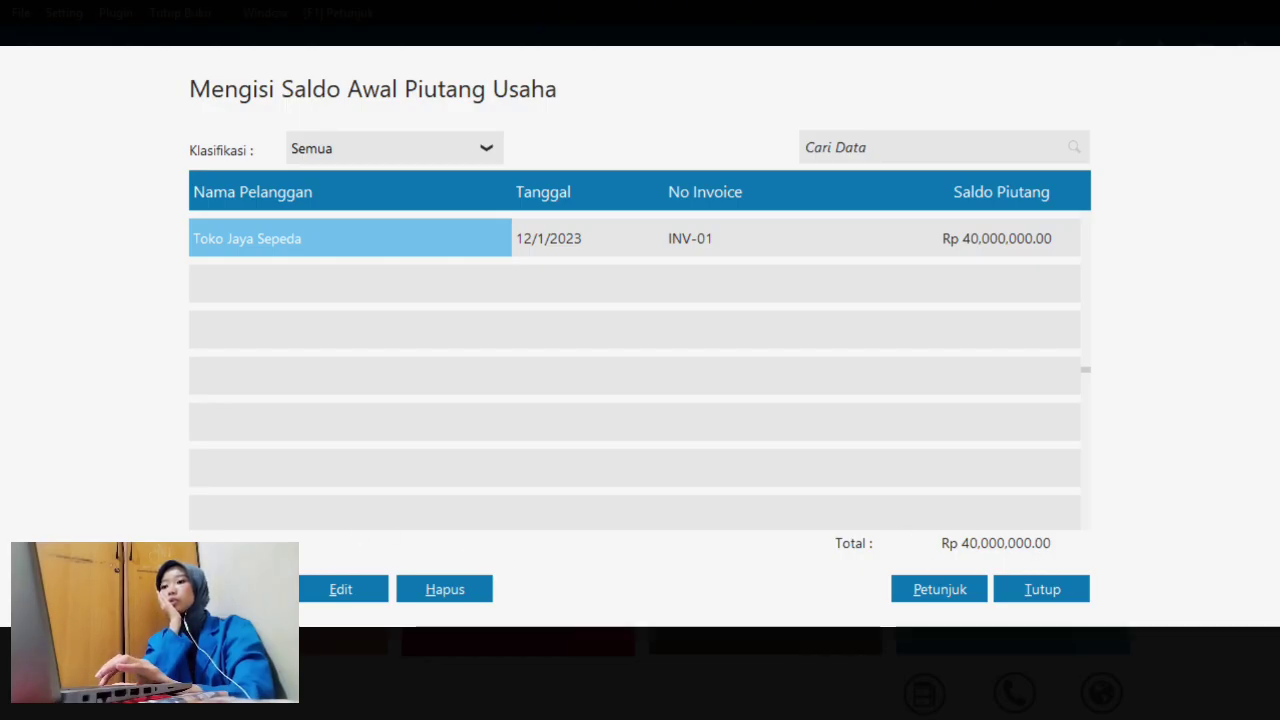
- Discard an accidentally started blank opening receivable entry
{"action": "left_click", "coordinate": [242, 589]}
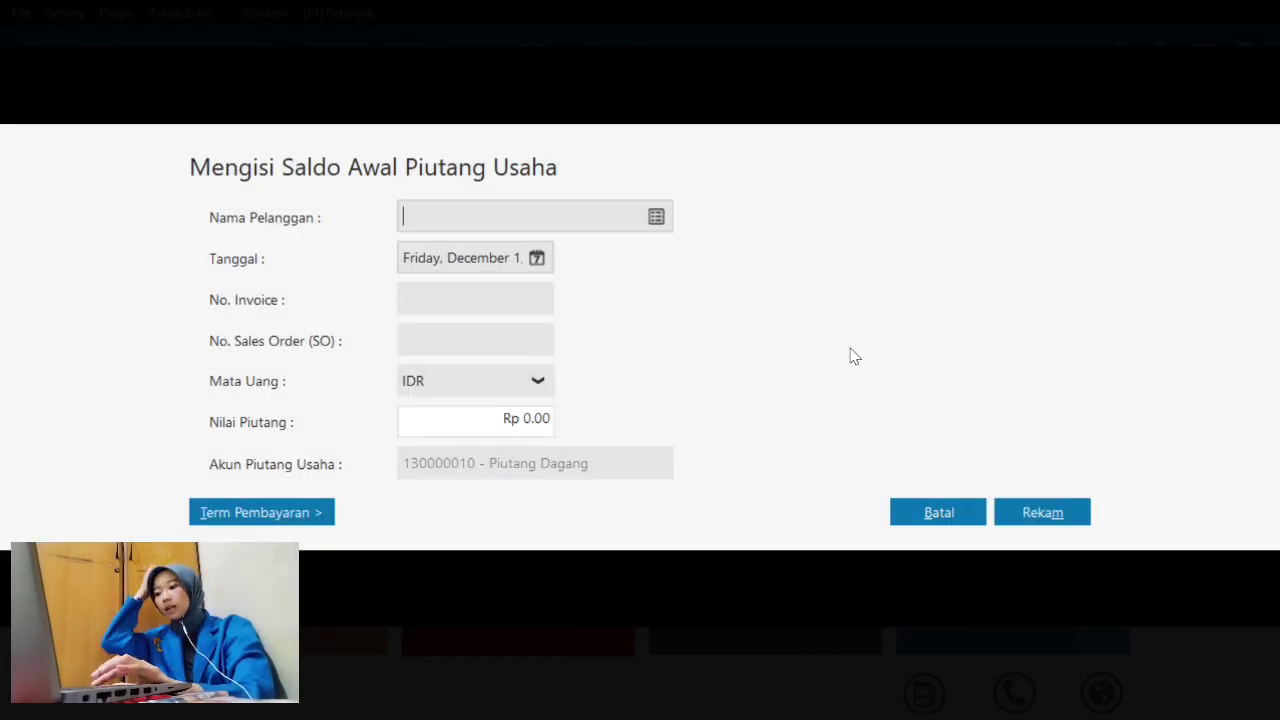
{"action": "left_click", "coordinate": [925, 508]}
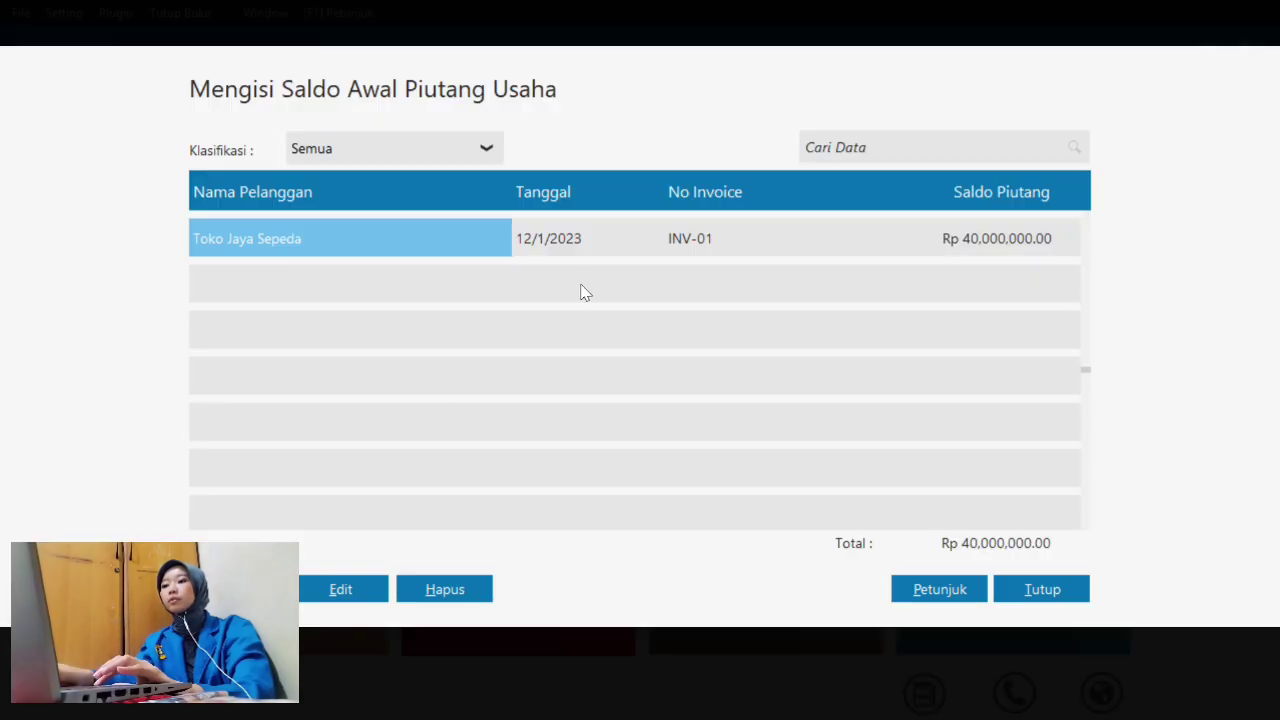
{"action": "key", "text": "Tab"}
{"action": "key", "text": "Tab"}
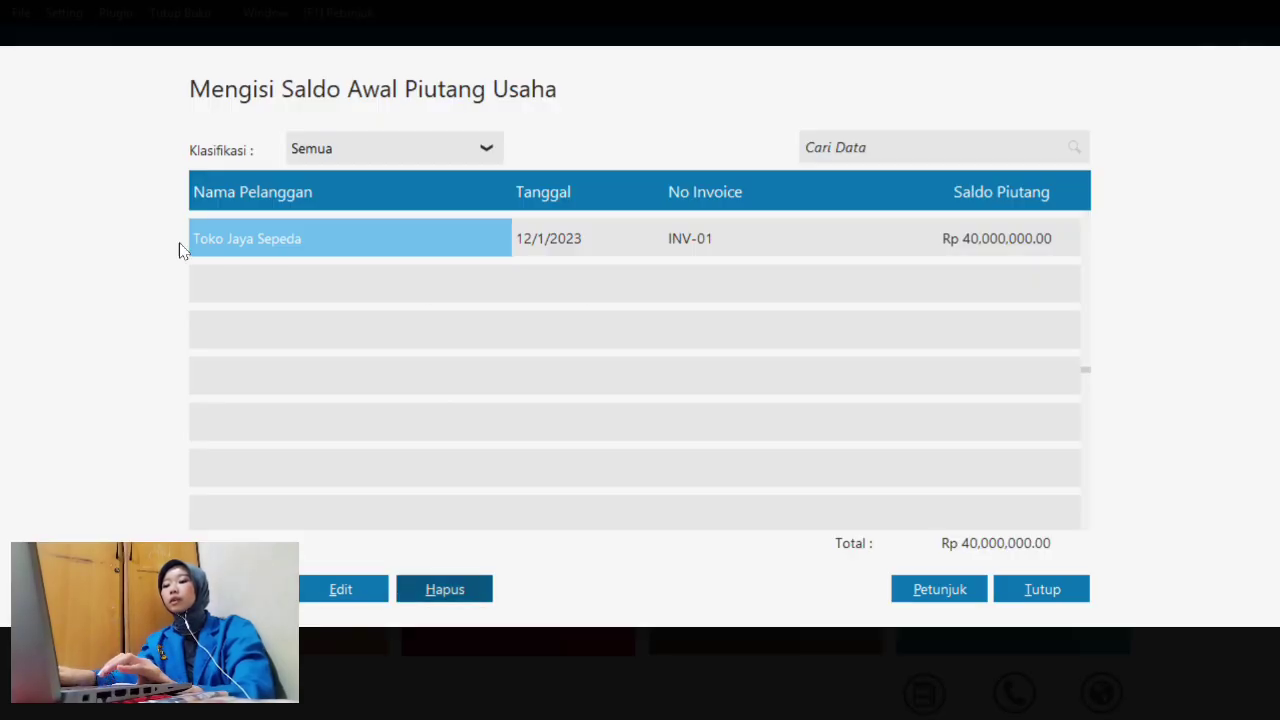
{"action": "key", "text": "Tab"}
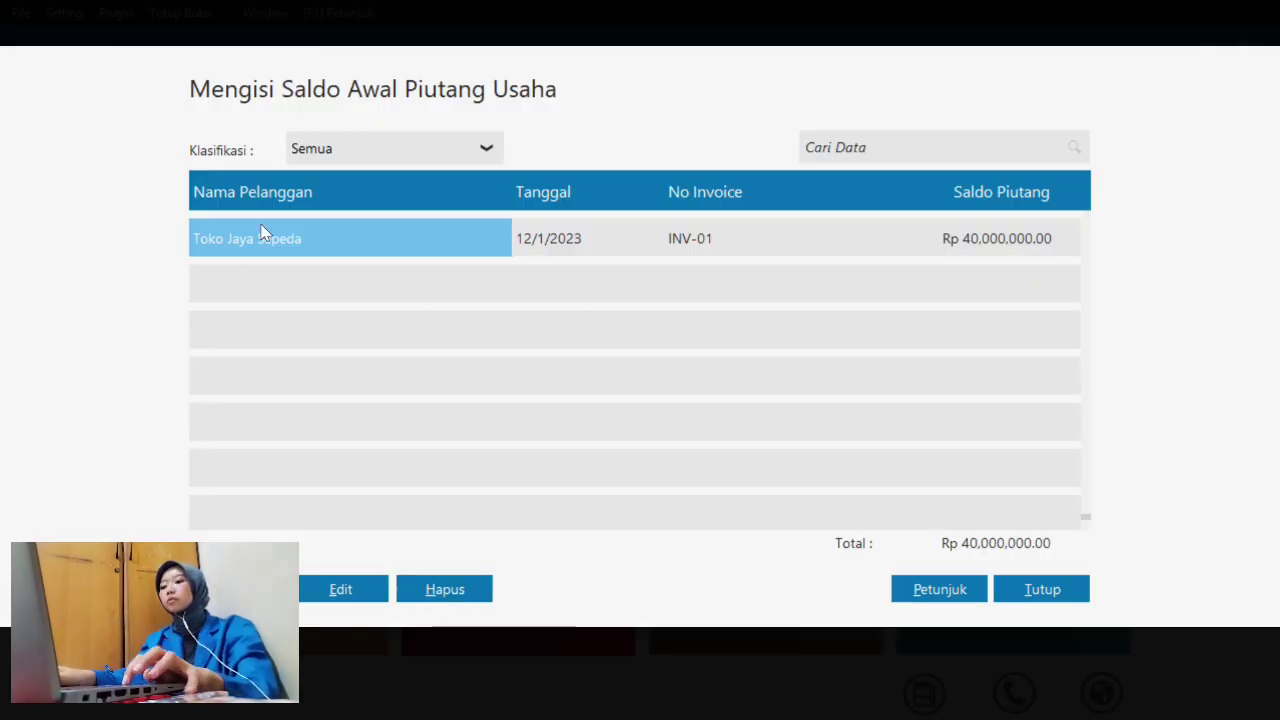
- Start a new opening receivable for One Bike Shop dated 11 November 2023
{"action": "left_click", "coordinate": [240, 588]}
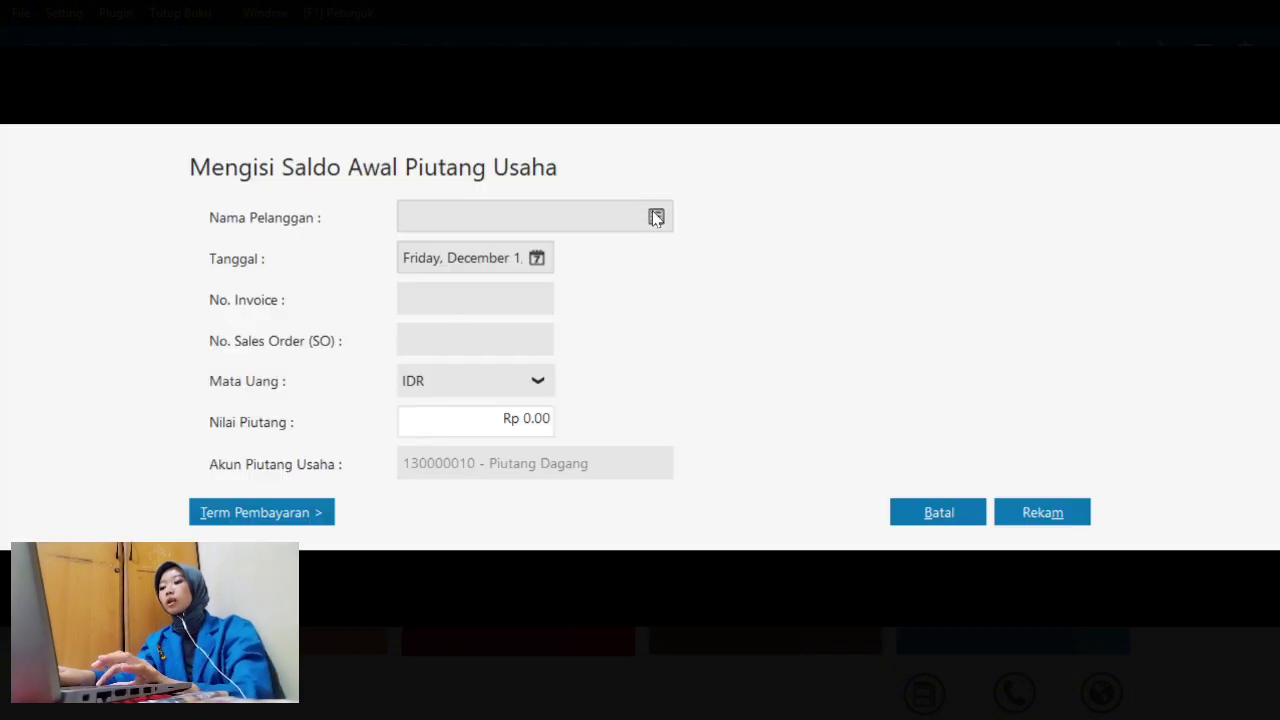
{"action": "left_click", "coordinate": [656, 218]}
{"action": "left_click", "coordinate": [590, 273]}
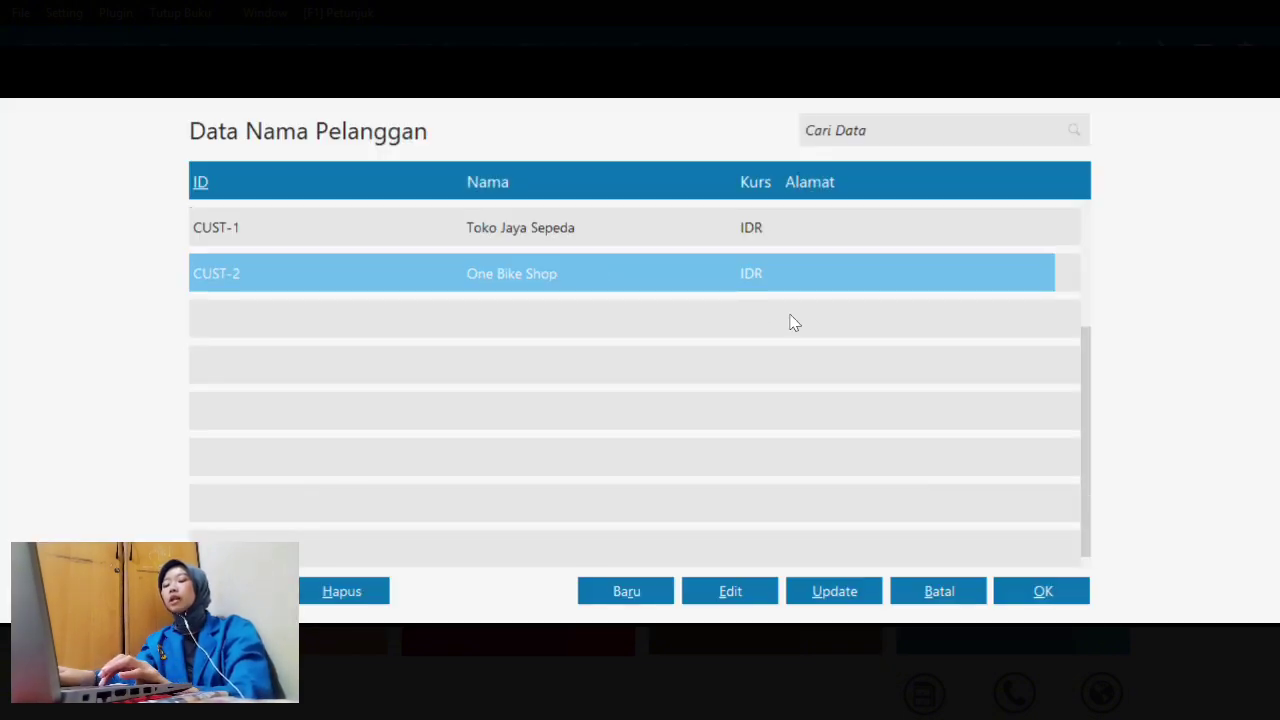
{"action": "left_click", "coordinate": [1041, 598]}
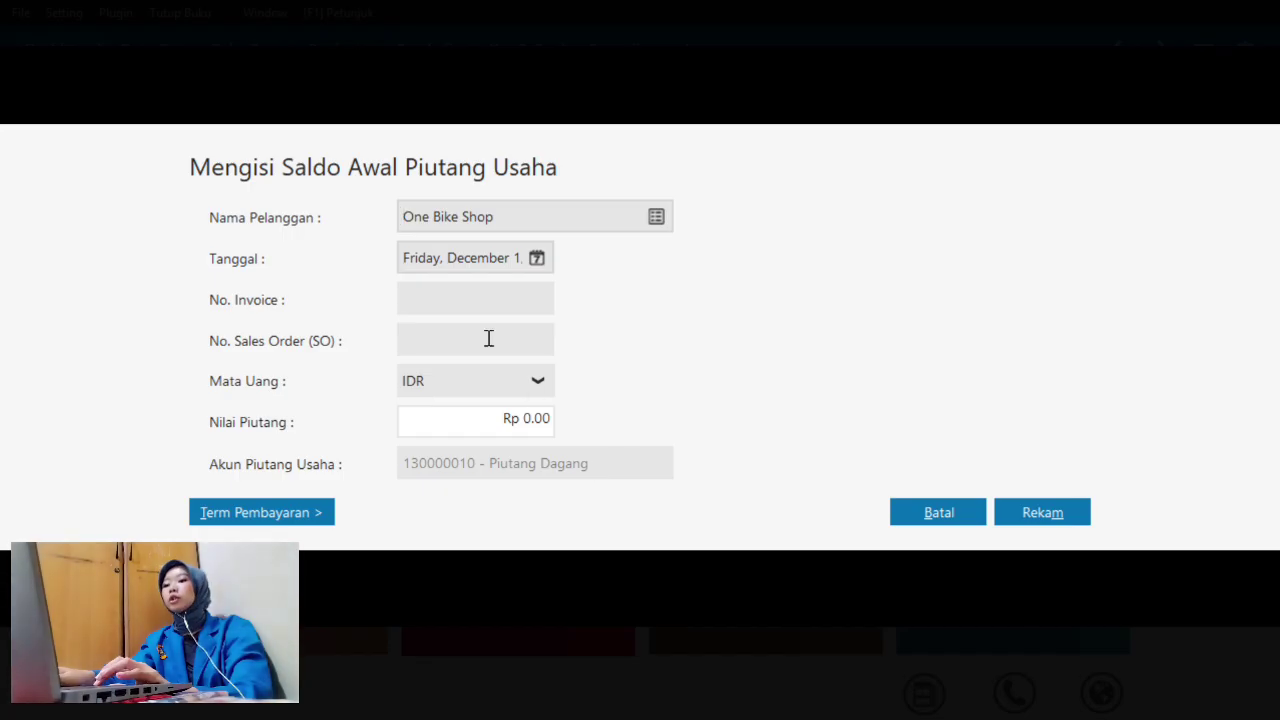
{"action": "left_click", "coordinate": [537, 259]}
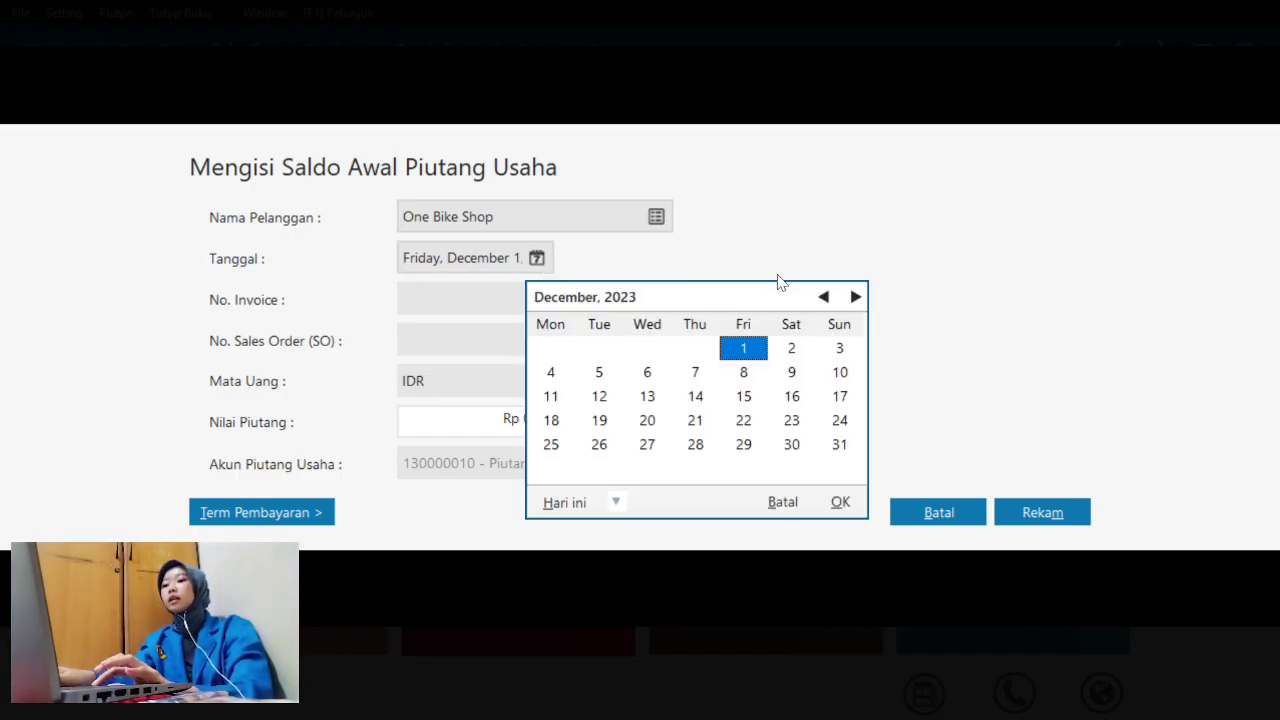
{"action": "left_click", "coordinate": [823, 298]}
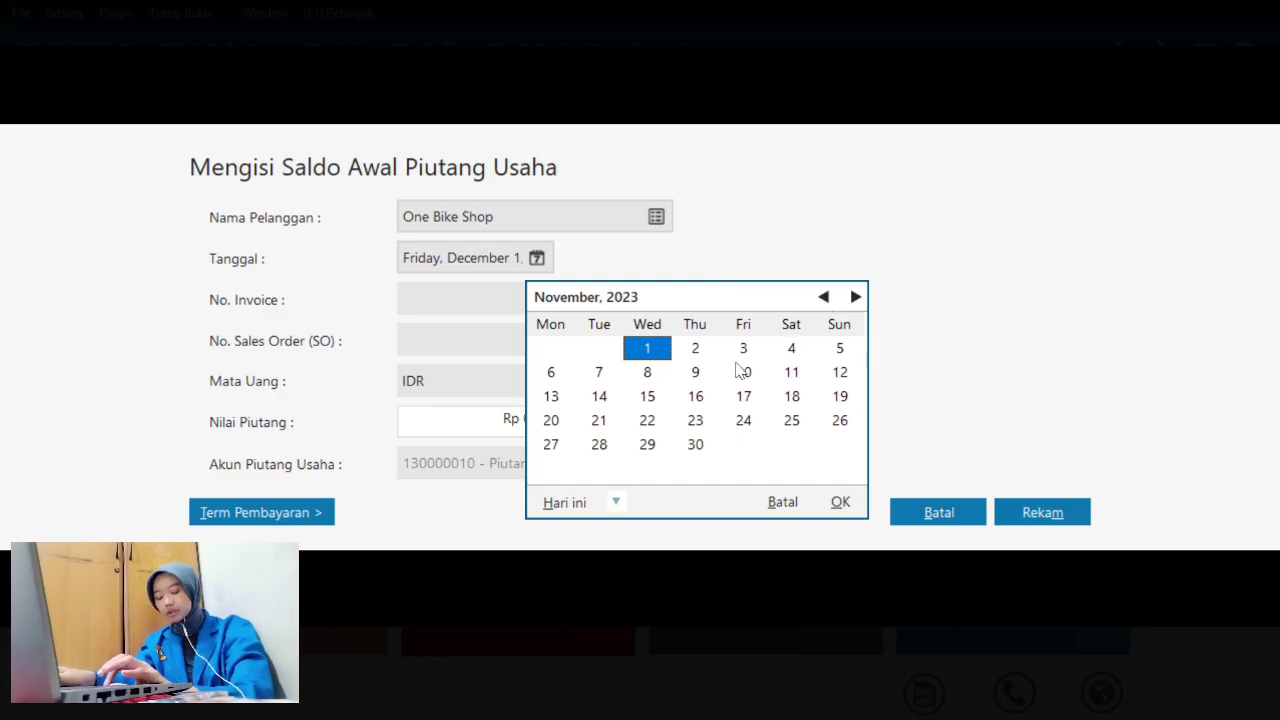
{"action": "left_click", "coordinate": [792, 373]}
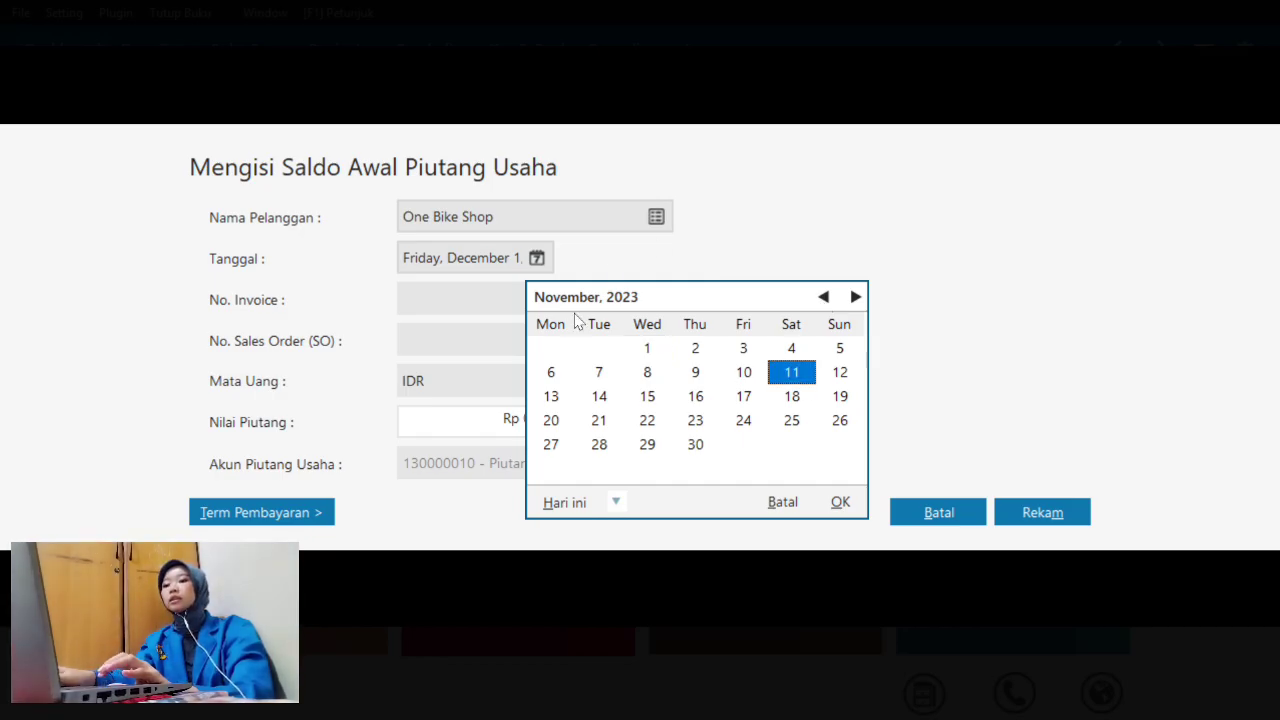
{"action": "left_click", "coordinate": [840, 510]}
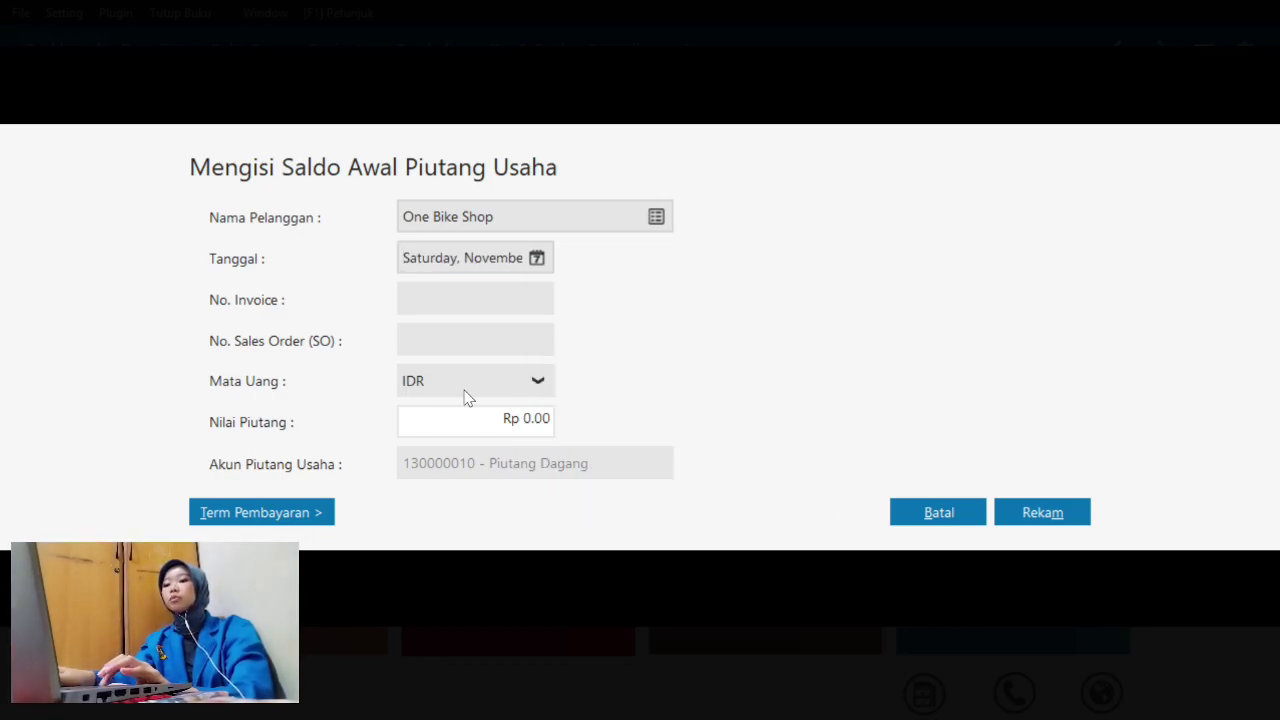
- Enter the amount 70,000,000 and invoice INV-02, then save the receivable
{"action": "double_click", "coordinate": [539, 420]}
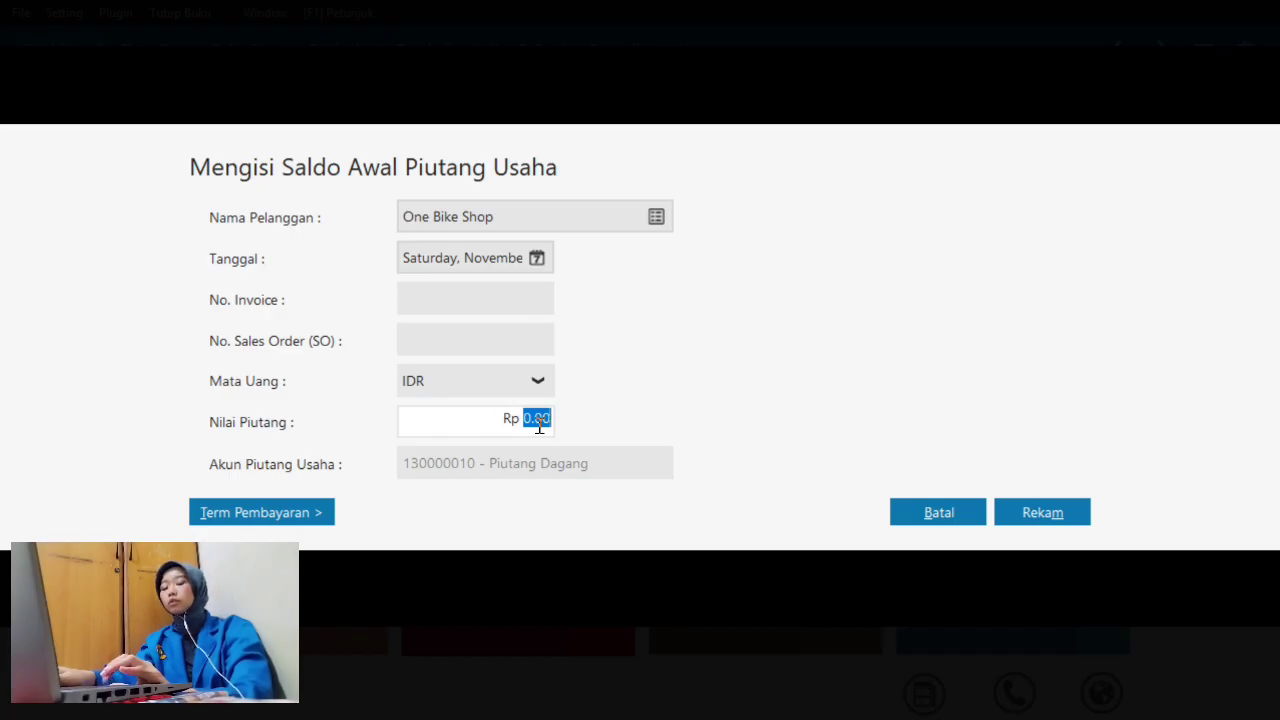
{"action": "type", "text": "70,000,0"}
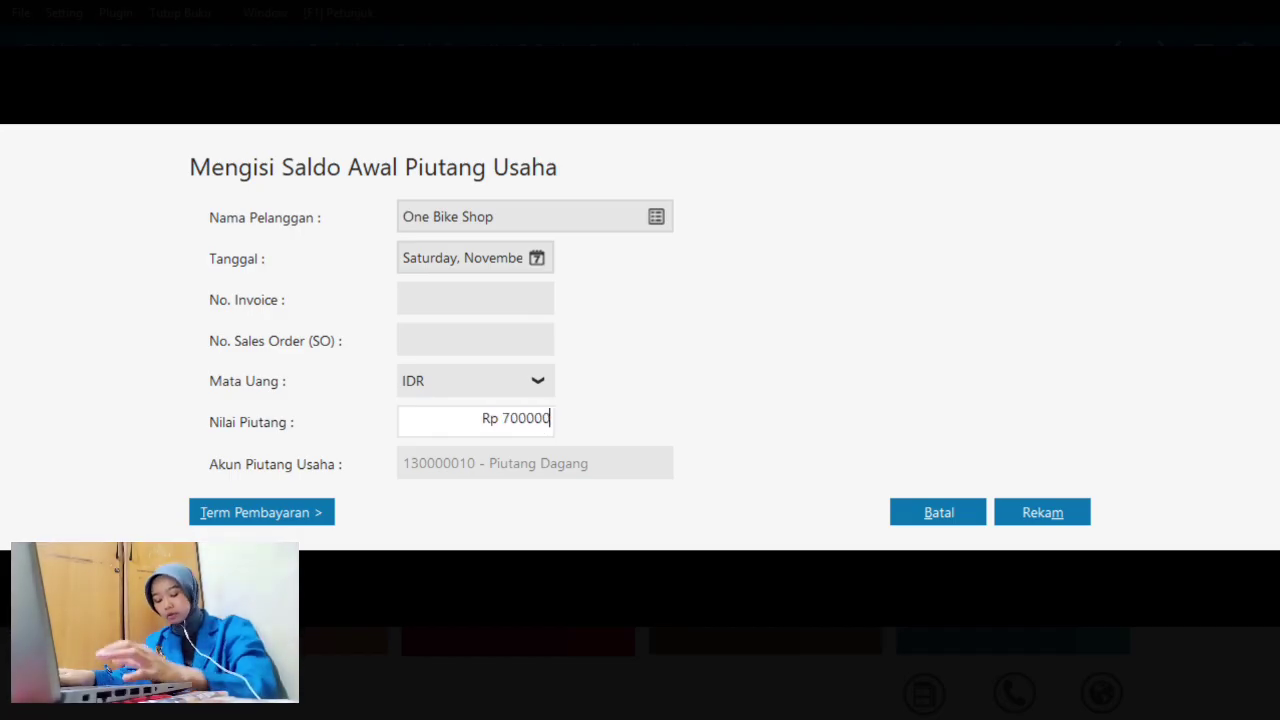
{"action": "type", "text": "00"}
{"action": "left_click", "coordinate": [453, 310]}
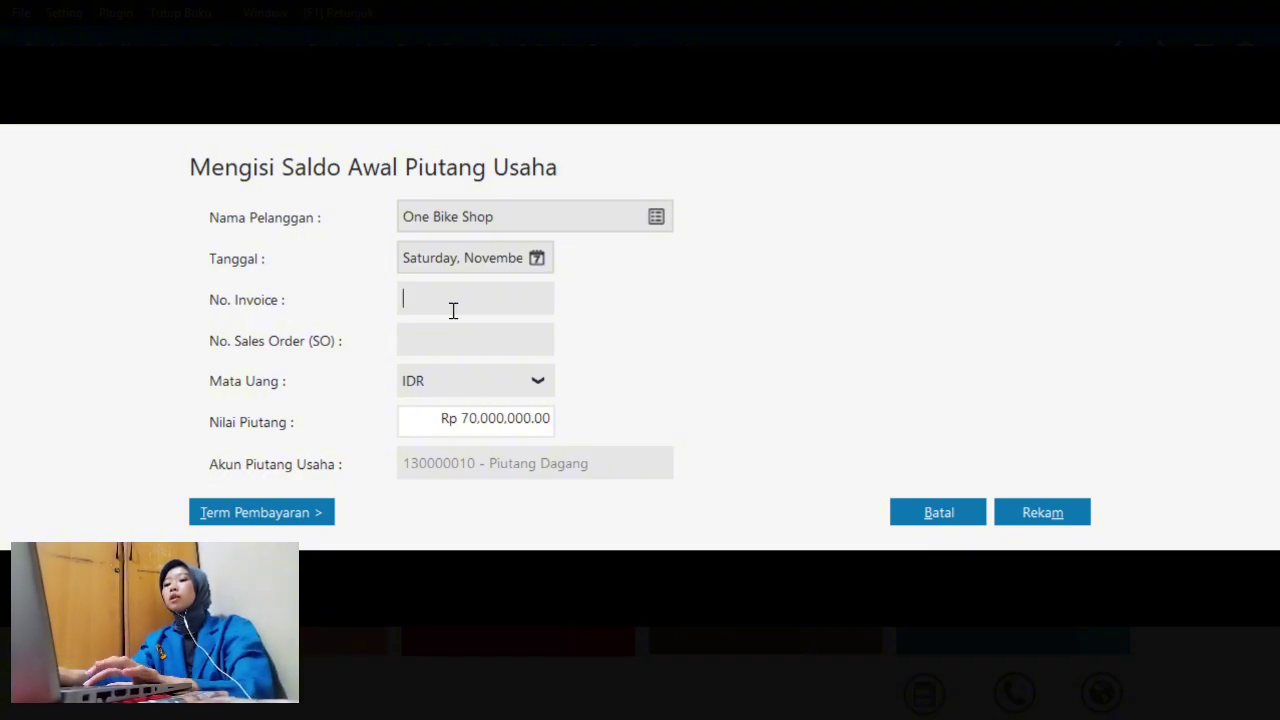
{"action": "type", "text": "I"}
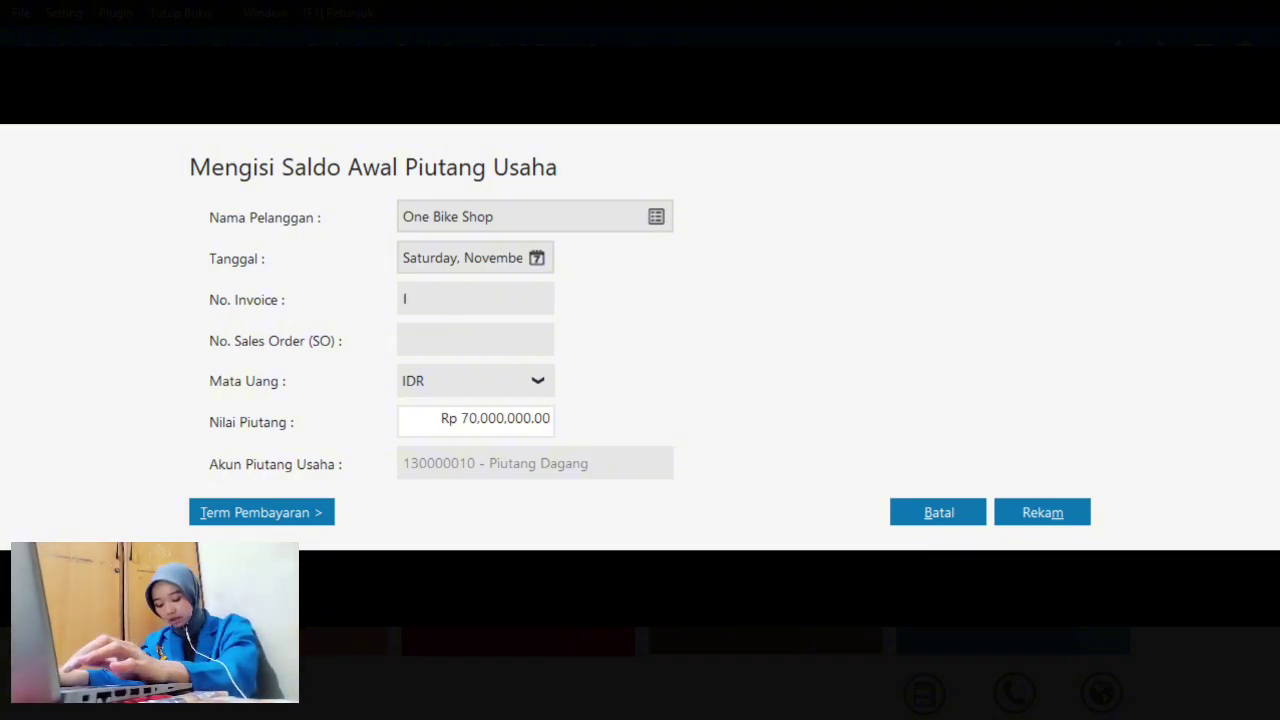
{"action": "type", "text": "NV-02"}
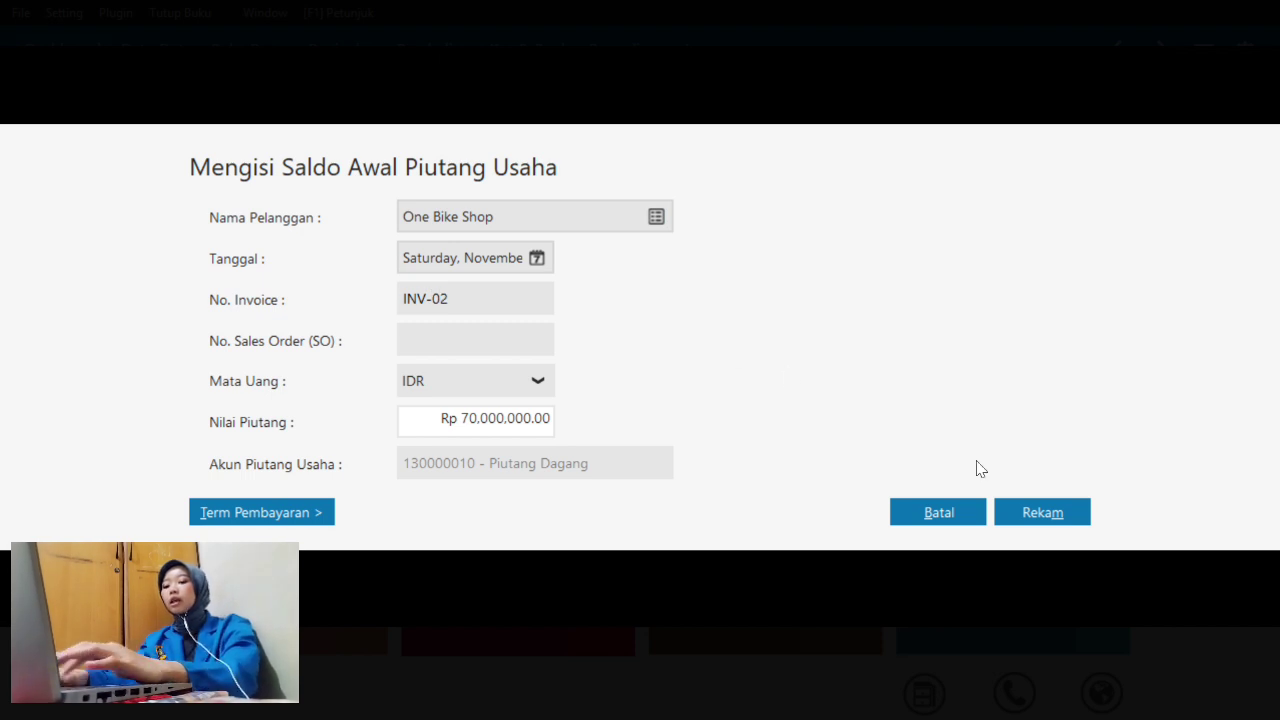
{"action": "left_click", "coordinate": [1028, 508]}
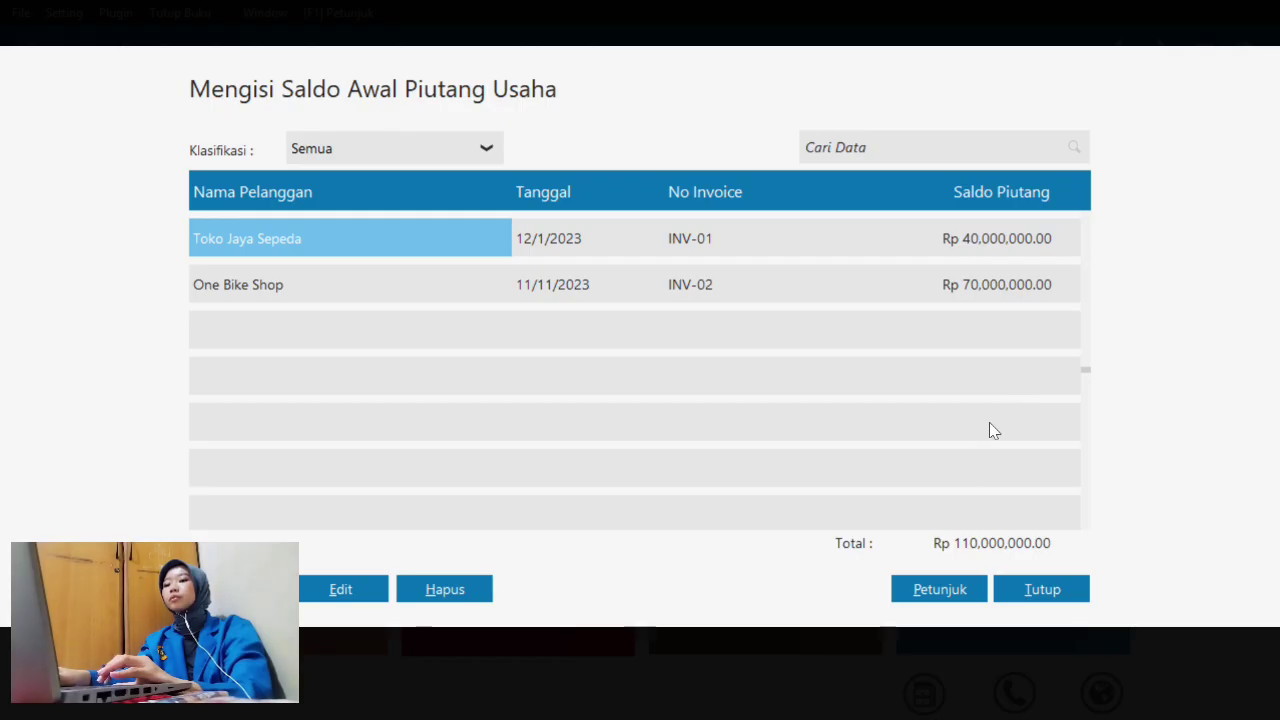
- Check the receivables table in the Word reference document, then return to Zahir
{"action": "key", "text": "super+Tab"}
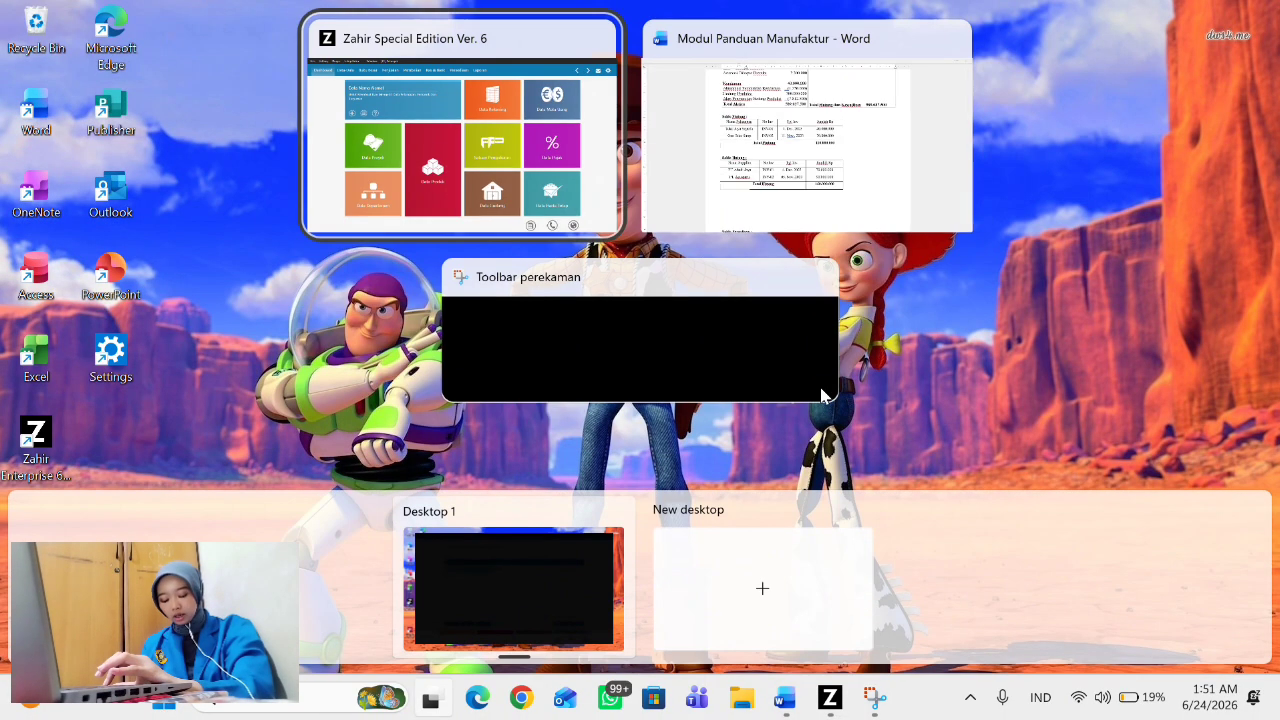
{"action": "left_click", "coordinate": [837, 216]}
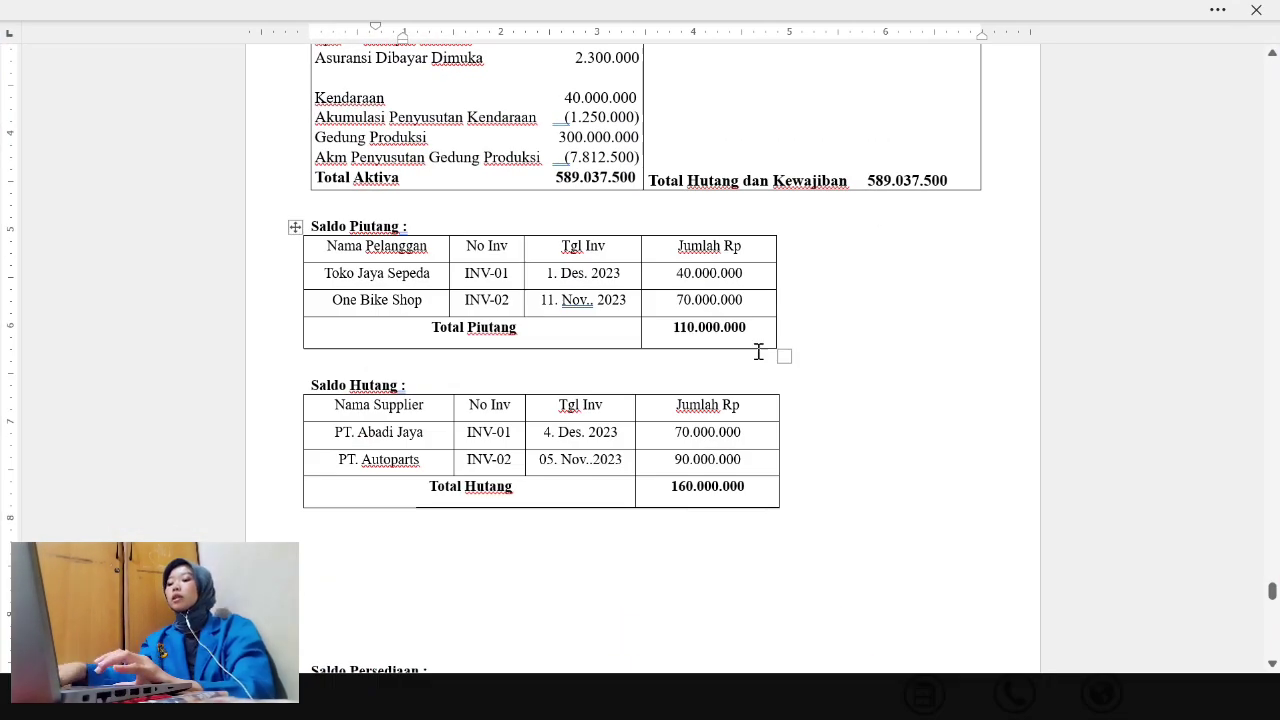
{"action": "key", "text": "super+Tab"}
{"action": "left_click", "coordinate": [891, 200]}
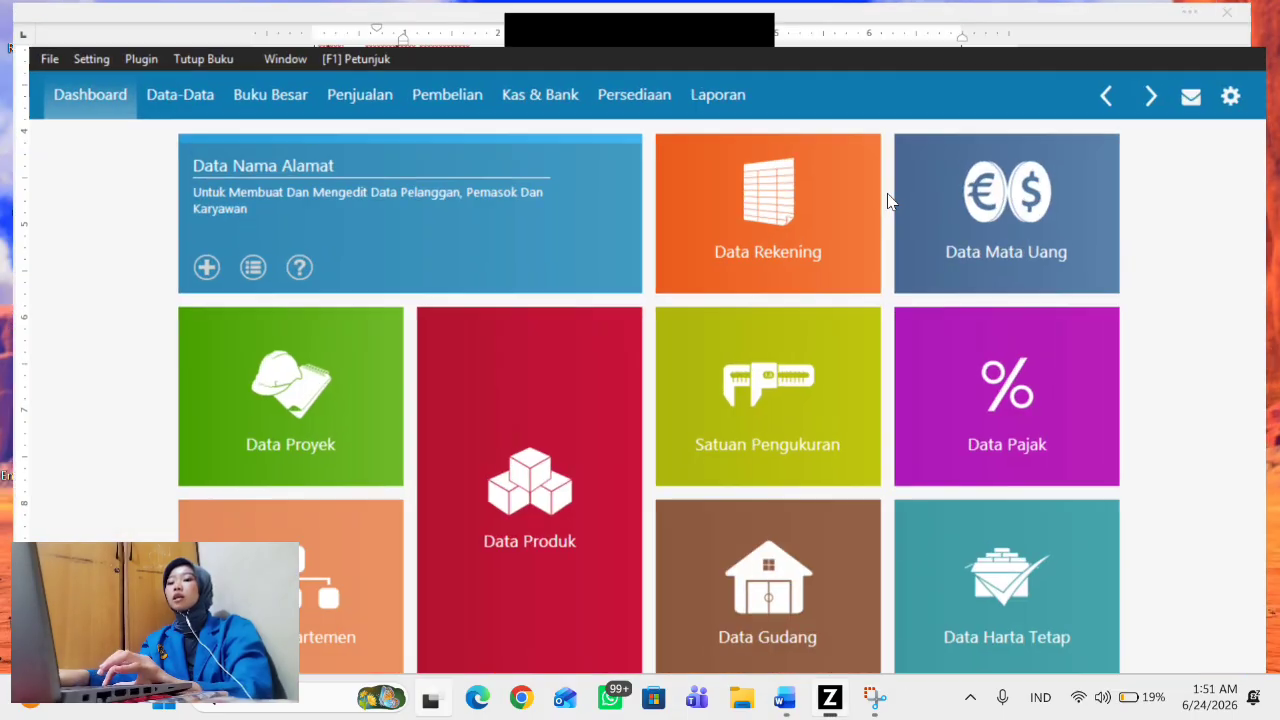
- Close the receivables list and open Setting > Saldo Awal > Saldo Awal Hutang Usaha
{"action": "left_click", "coordinate": [1042, 596]}
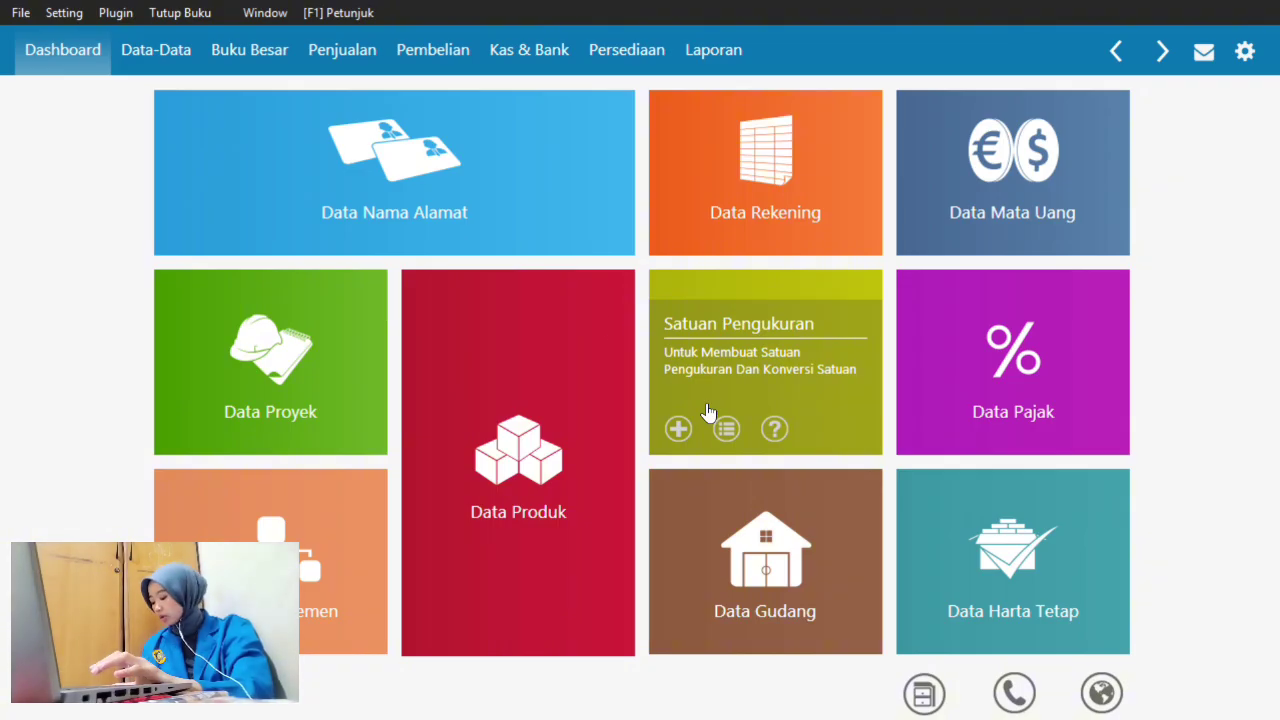
{"action": "mouse_move", "coordinate": [296, 108]}
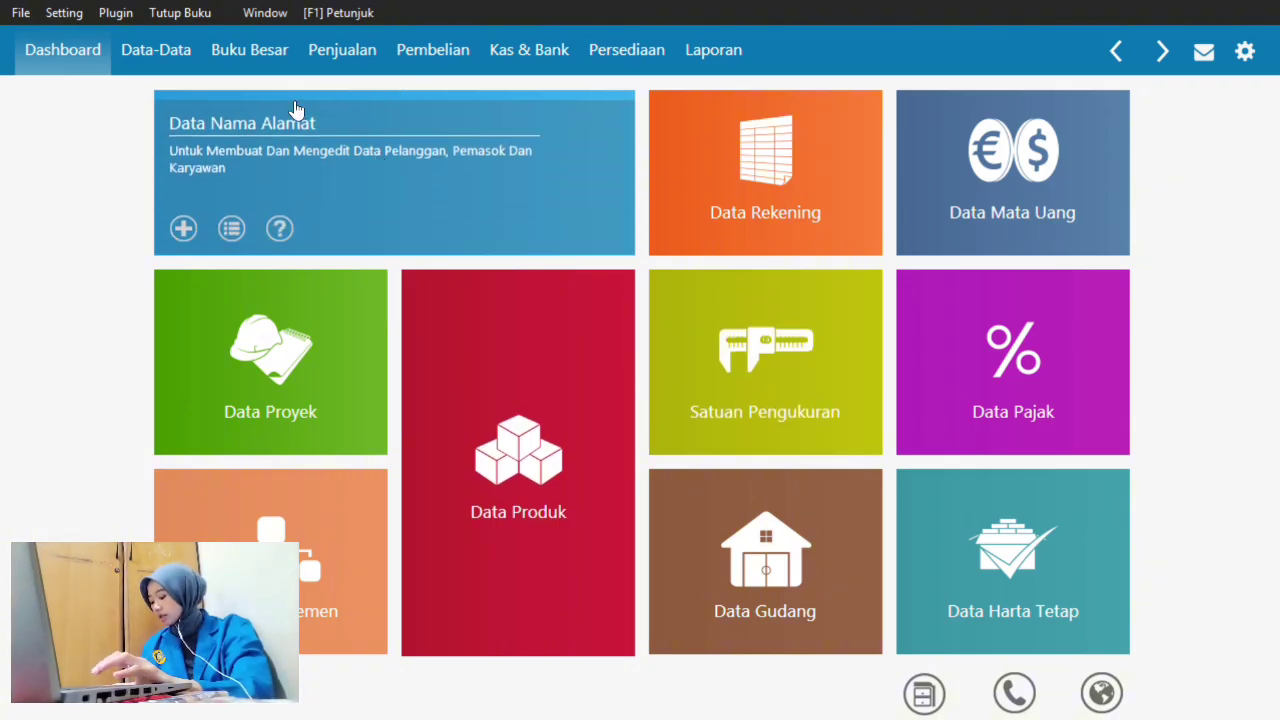
{"action": "left_click", "coordinate": [72, 13]}
{"action": "mouse_move", "coordinate": [125, 93]}
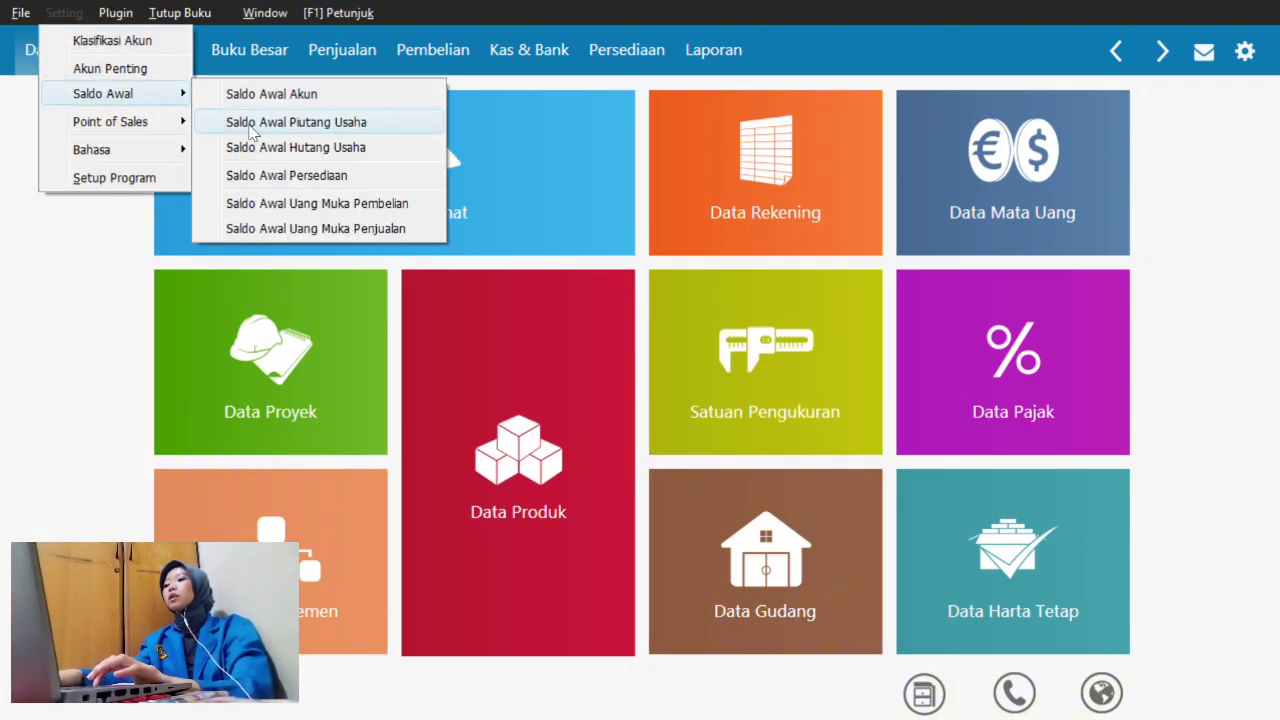
{"action": "left_click", "coordinate": [295, 149]}
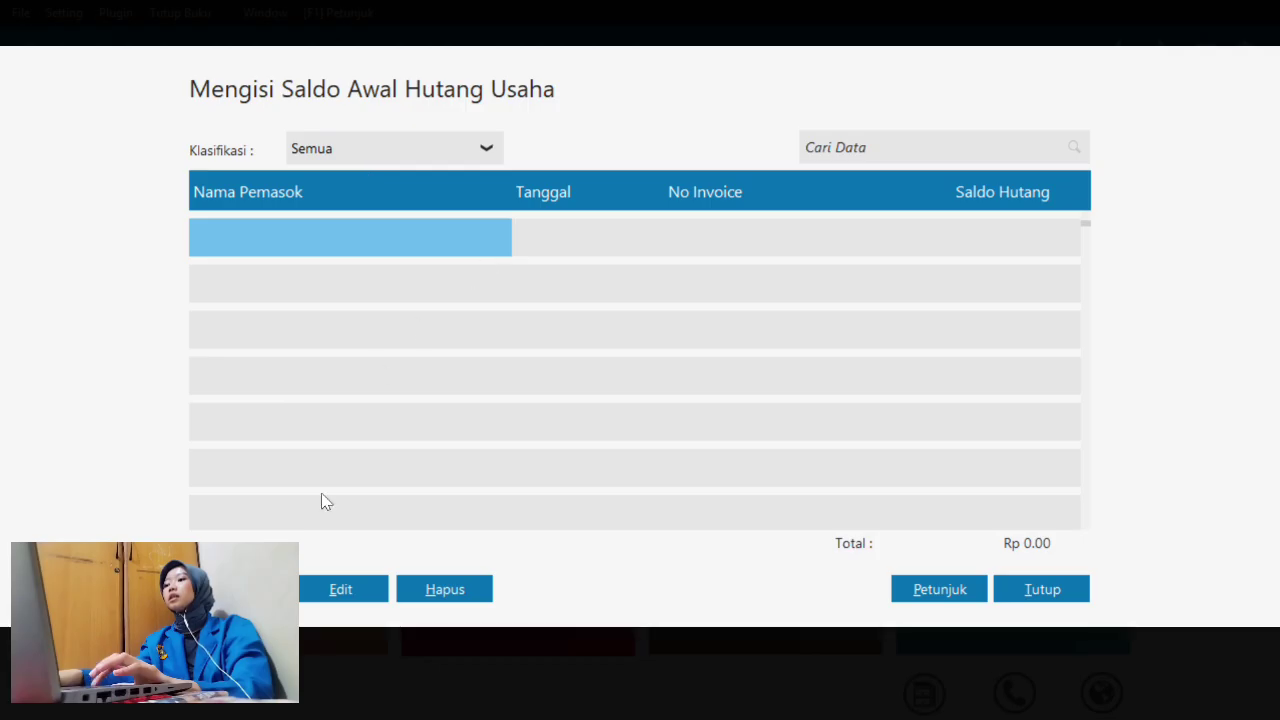
- Start a new opening payable entry, review Word's Saldo Hutang table, and open the supplier lookup
{"action": "left_click", "coordinate": [240, 589]}
{"action": "key", "text": "super+Tab"}
{"action": "key", "text": "Right"}
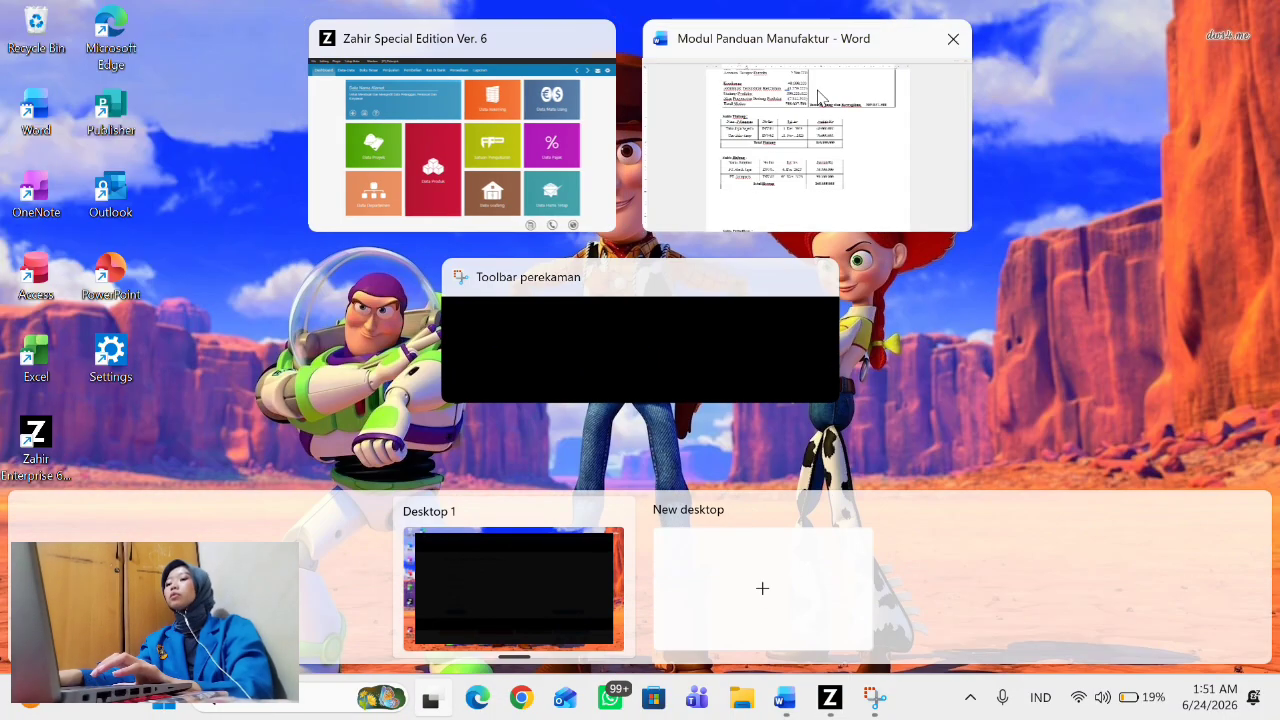
{"action": "key", "text": "Return"}
{"action": "scroll", "coordinate": [564, 427], "scroll_direction": "down", "scroll_amount": 3}
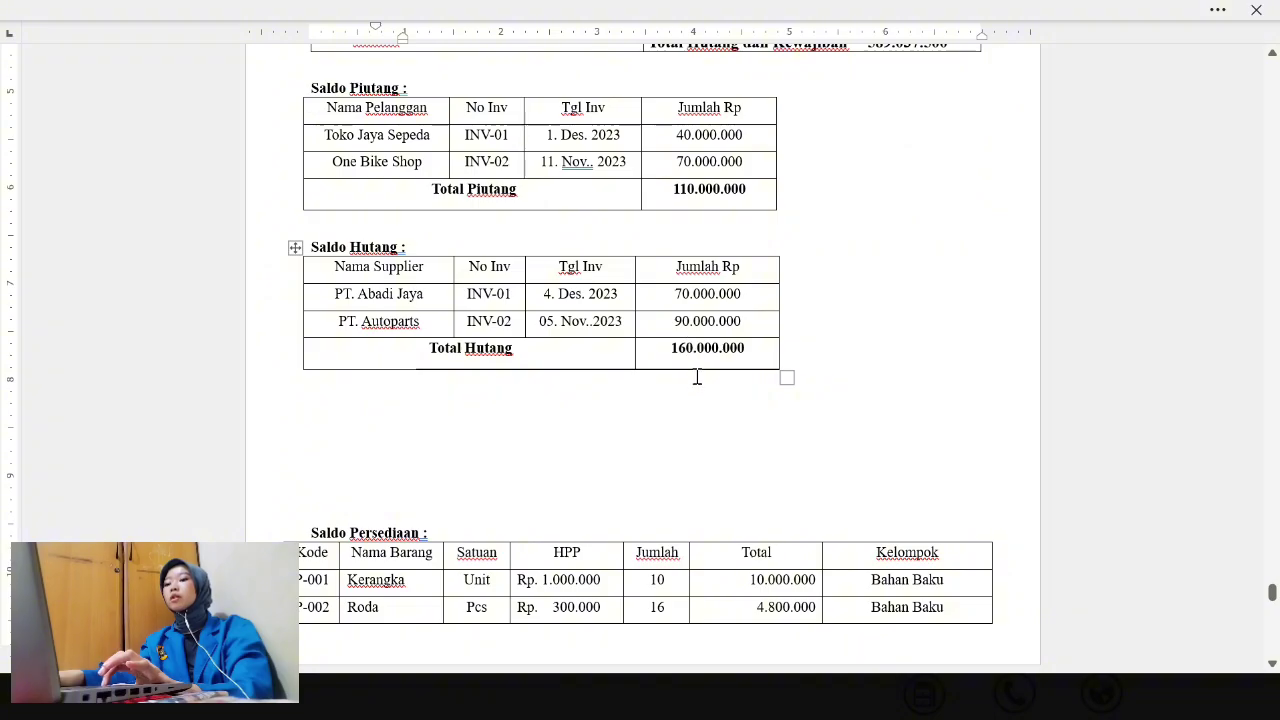
{"action": "key", "text": "super+Tab"}
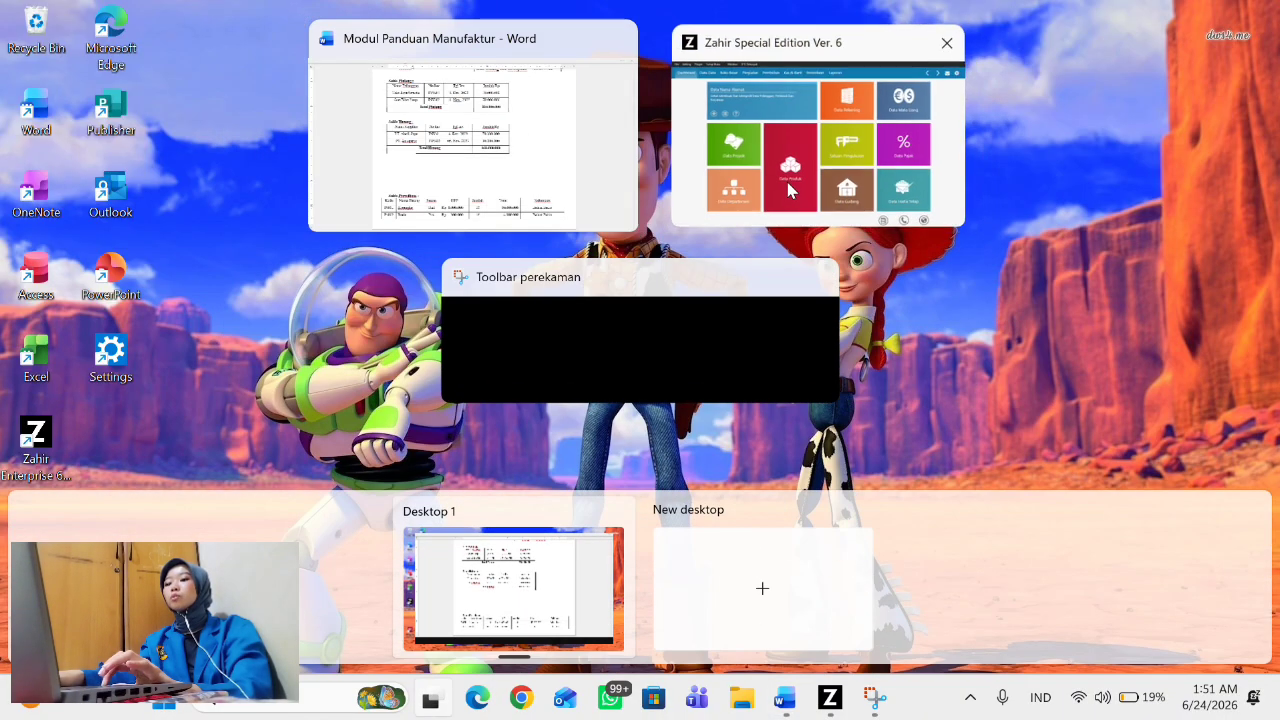
{"action": "left_click", "coordinate": [785, 180]}
{"action": "left_click", "coordinate": [655, 218]}
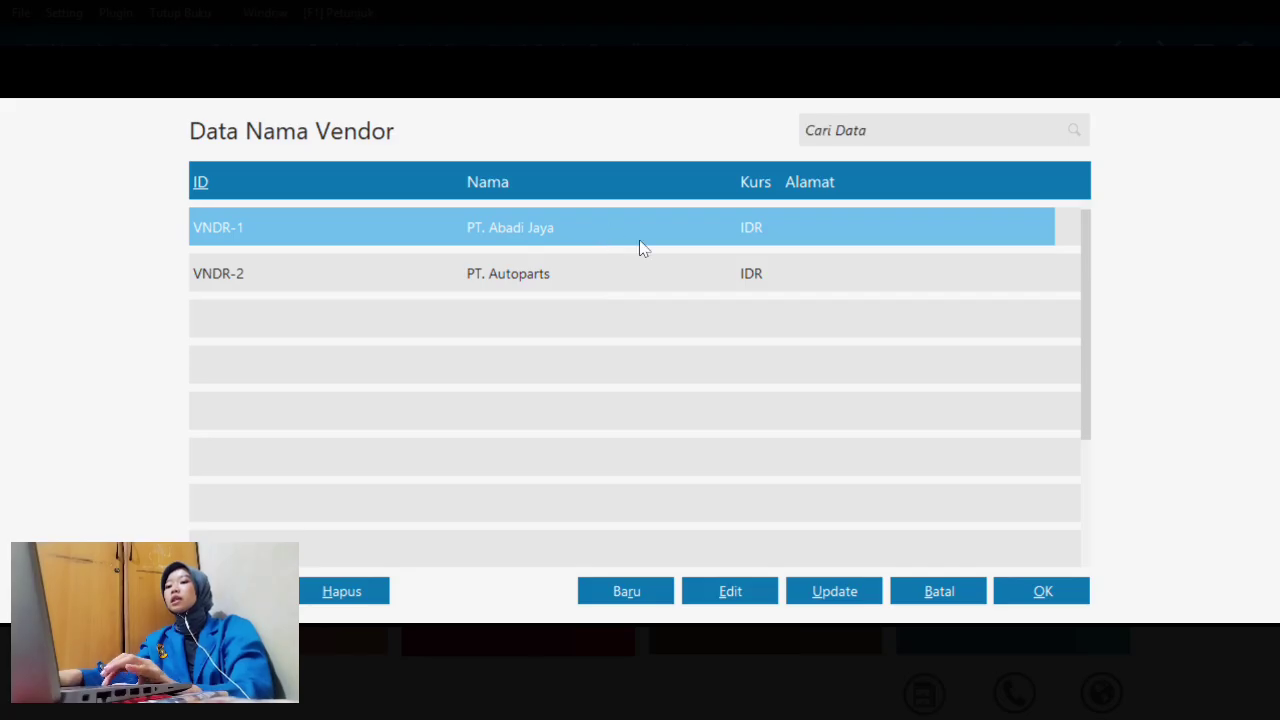
- Save PT. Abadi Jaya's payable as INV-01 for 70000000, then start another entry
{"action": "left_click", "coordinate": [1047, 598]}
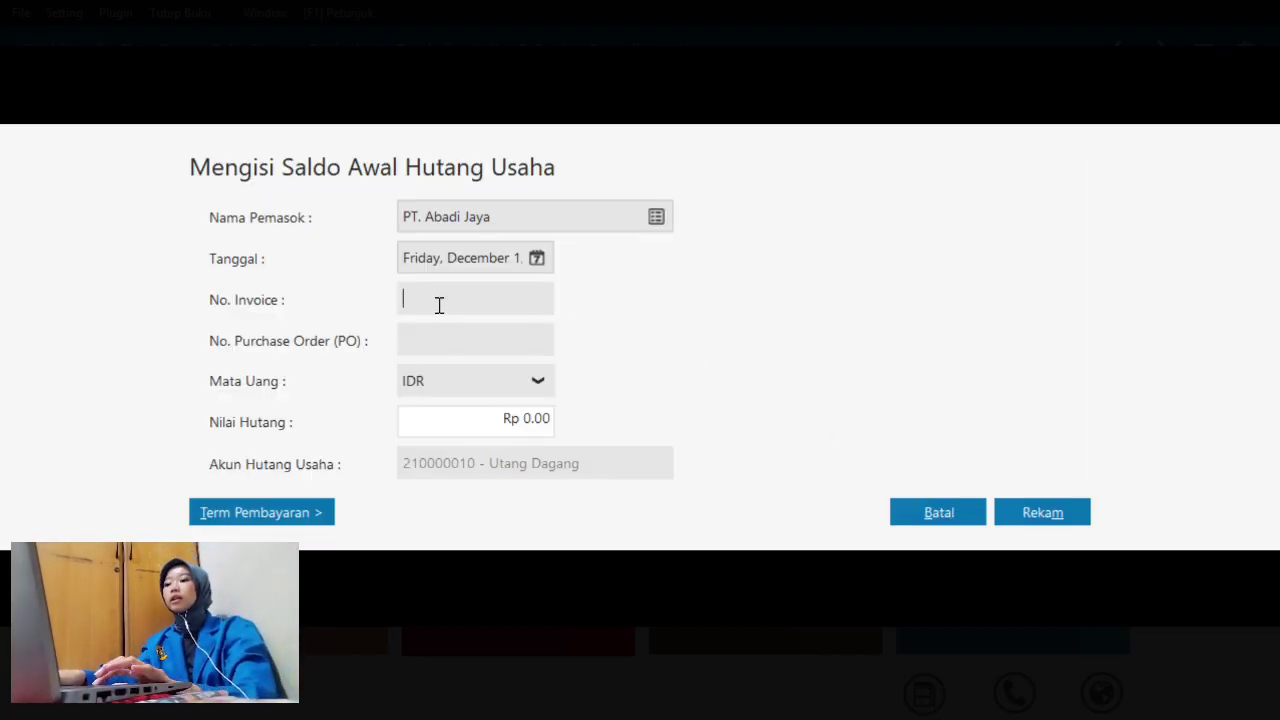
{"action": "type", "text": "INV"}
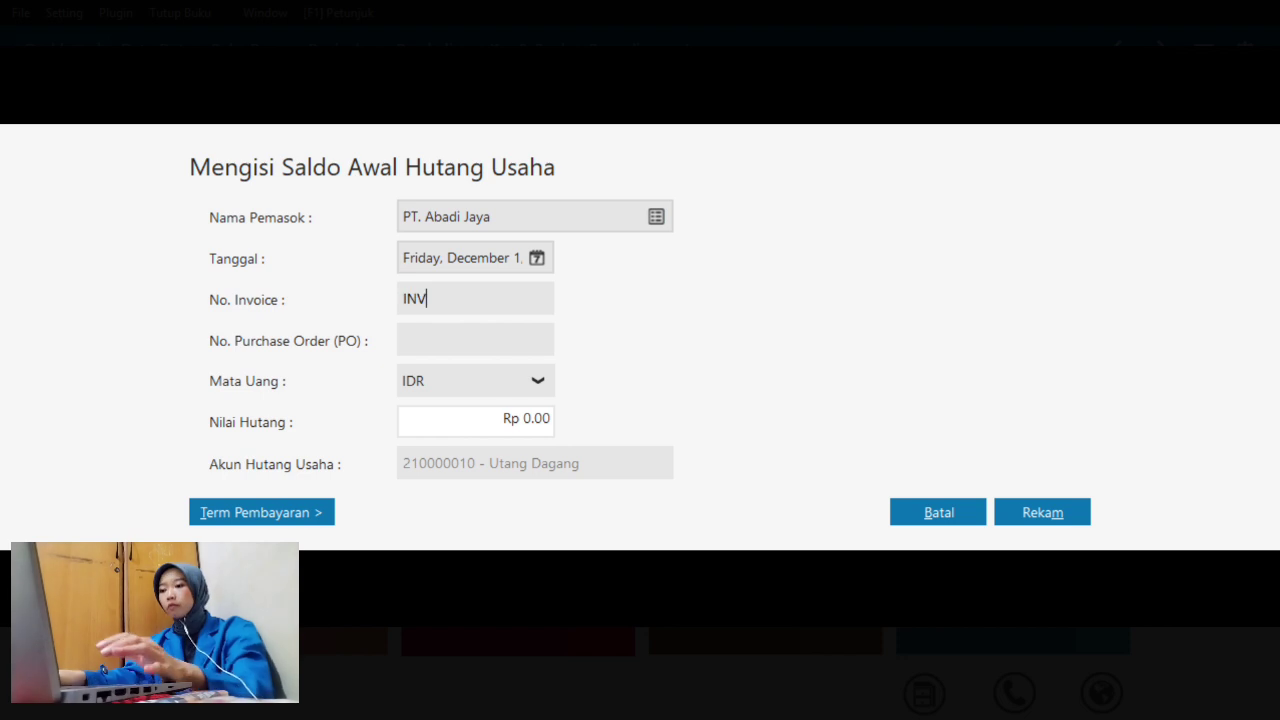
{"action": "type", "text": "-01"}
{"action": "left_click", "coordinate": [546, 417]}
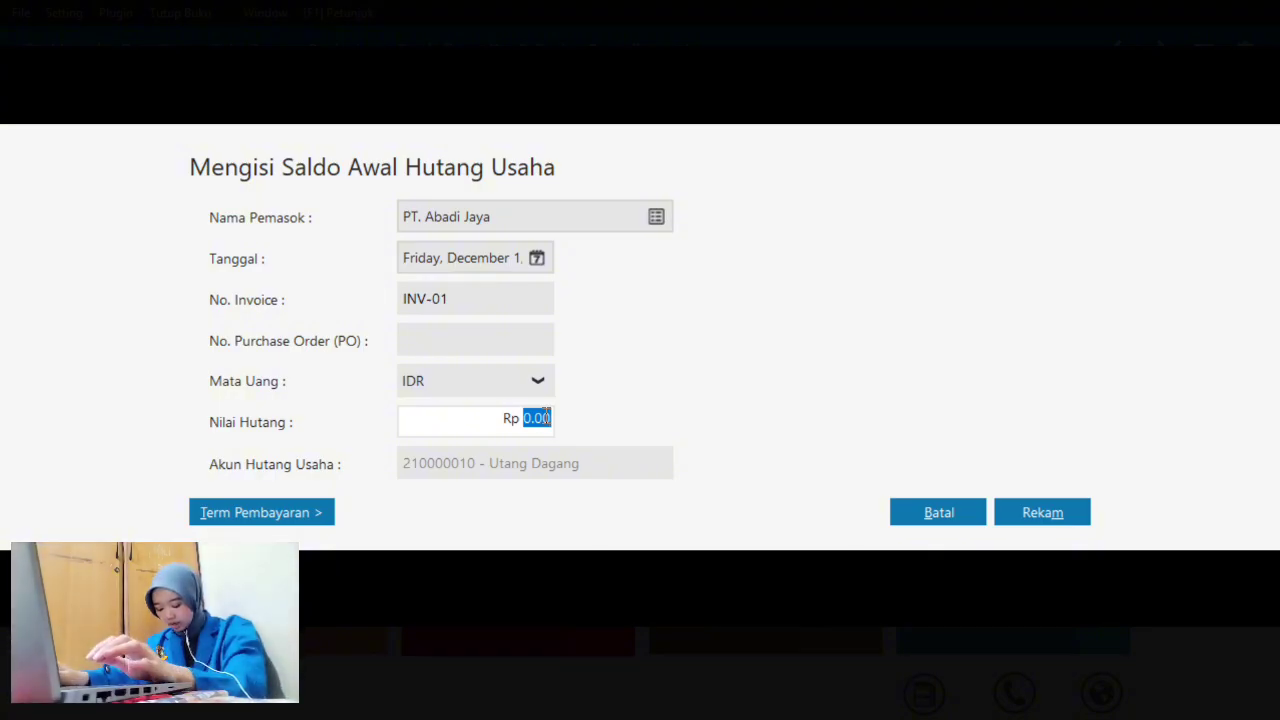
{"action": "type", "text": "70000000"}
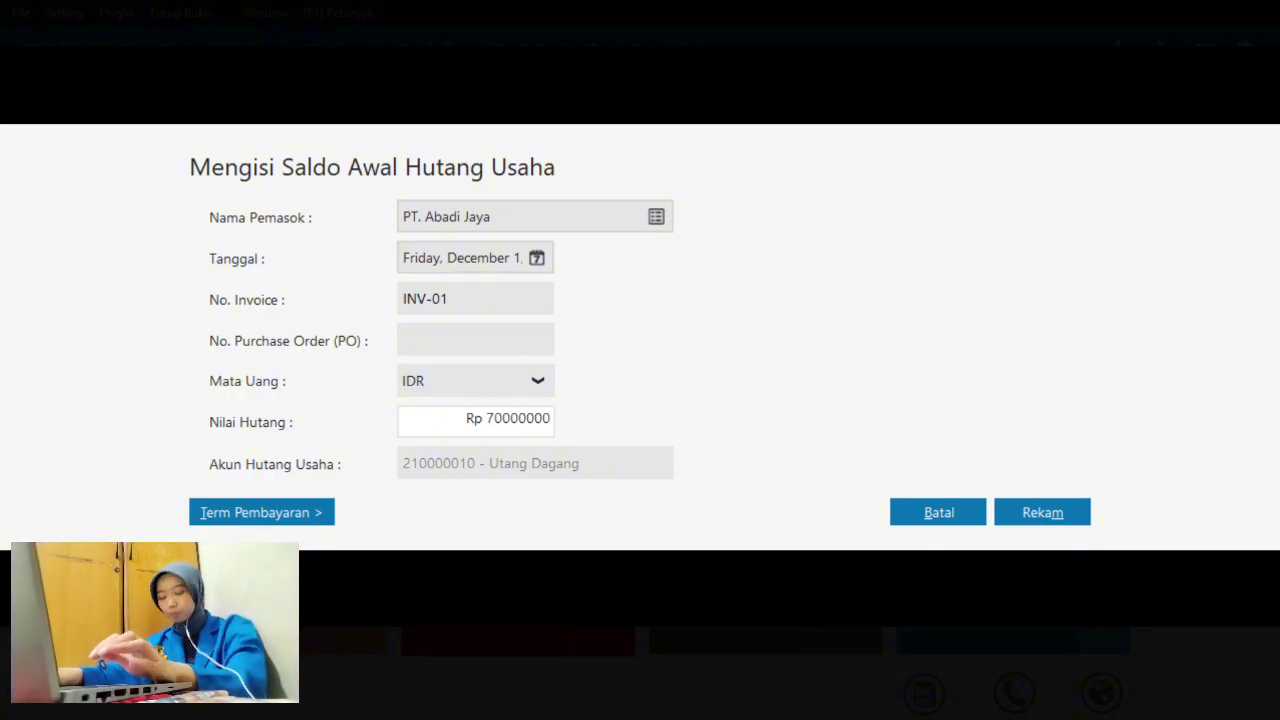
{"action": "left_click", "coordinate": [1050, 512]}
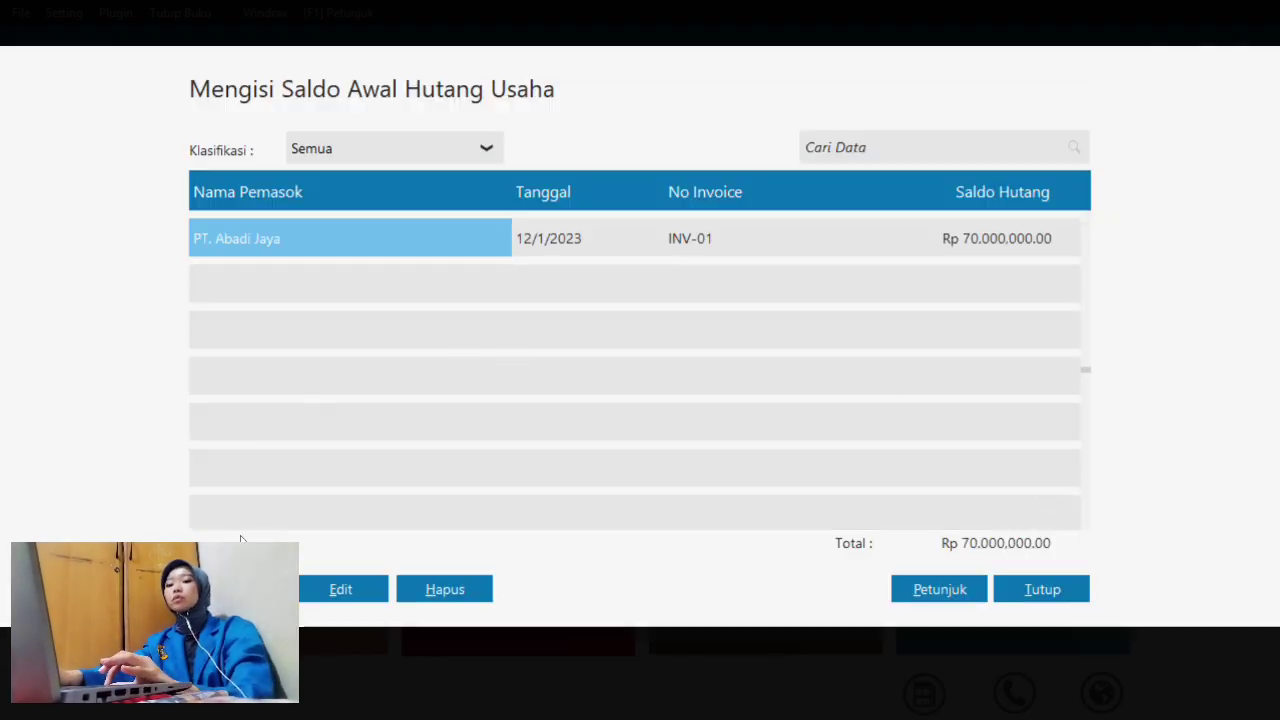
{"action": "left_click", "coordinate": [237, 589]}
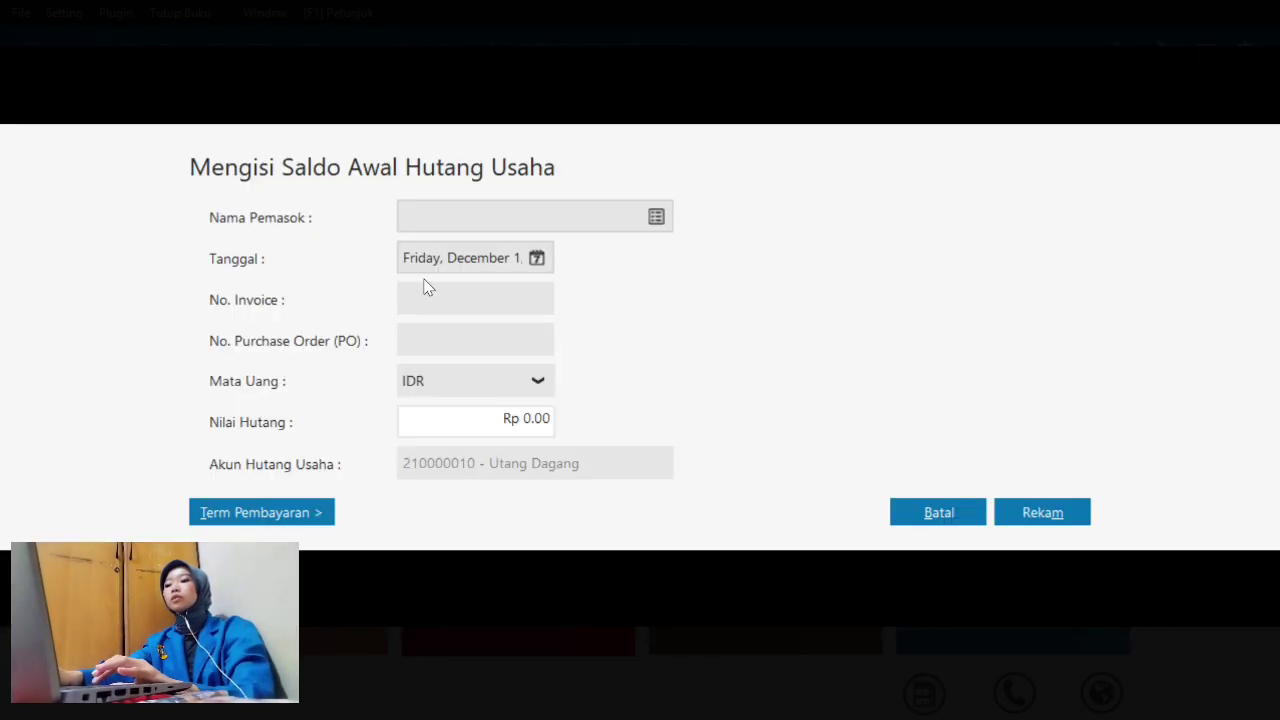
- Choose PT. Autoparts as the supplier and set the date to 5 November 2023
{"action": "left_click", "coordinate": [660, 212]}
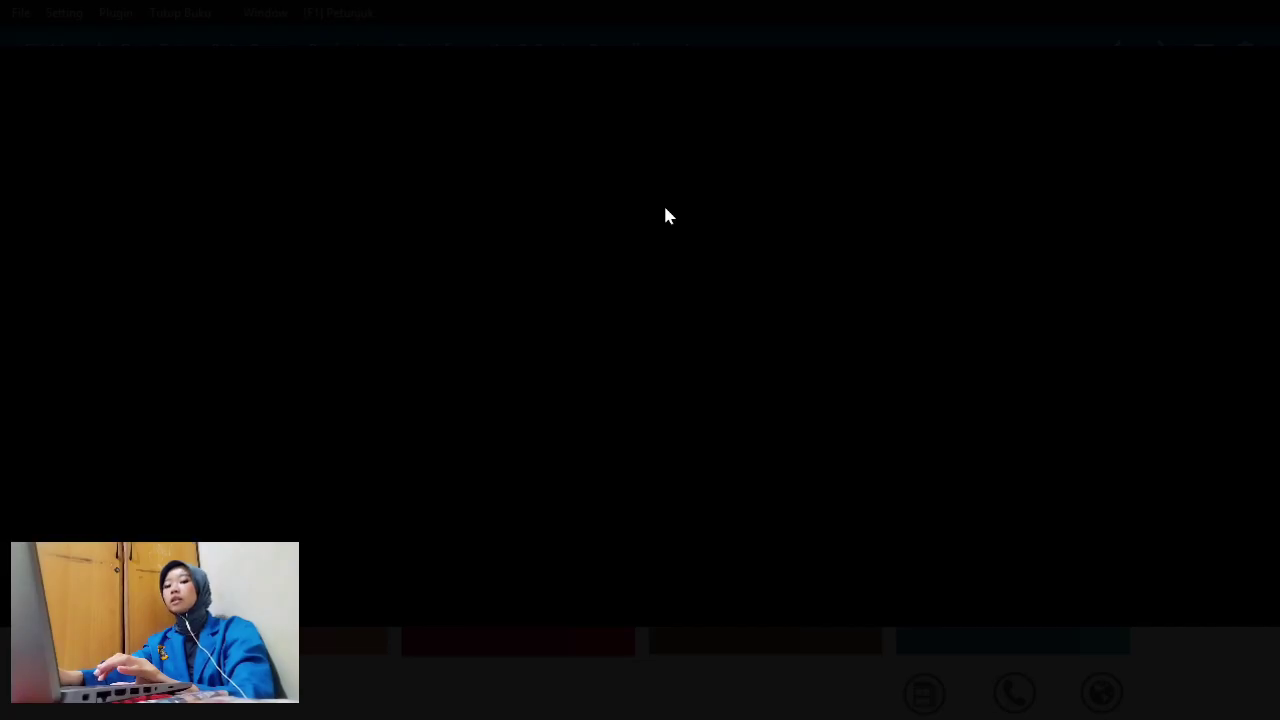
{"action": "left_click", "coordinate": [664, 262]}
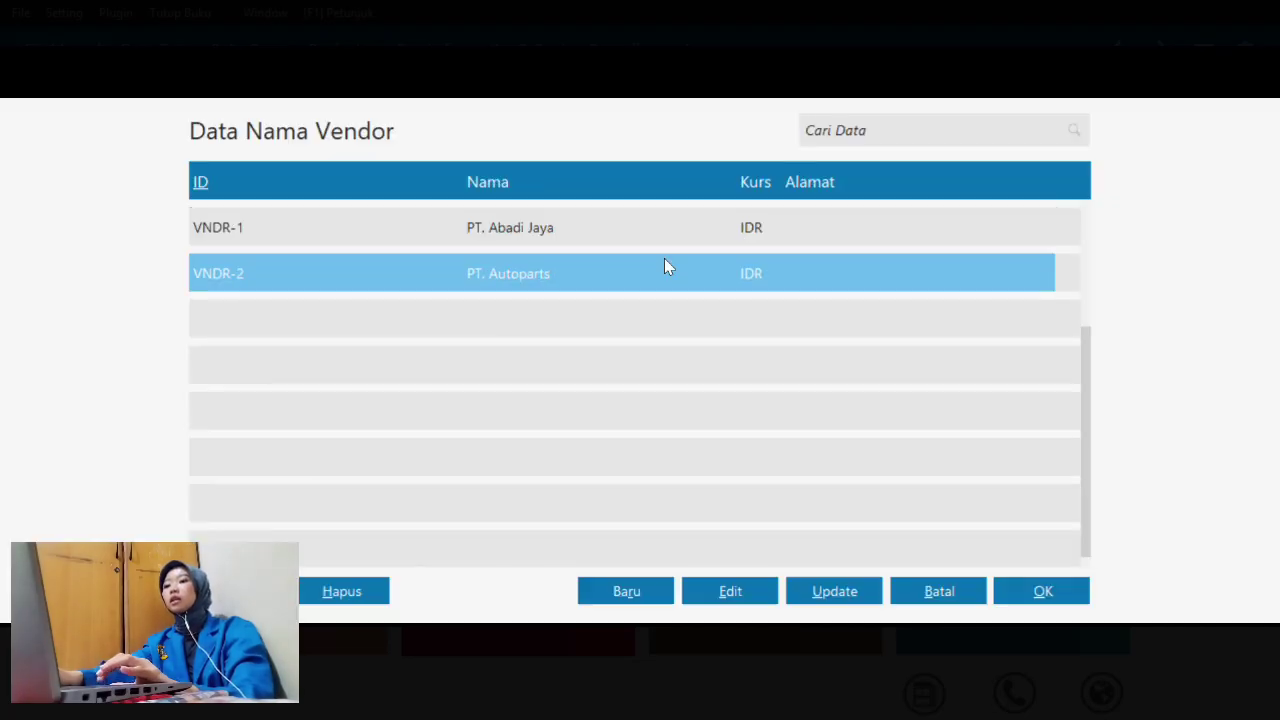
{"action": "left_click", "coordinate": [1043, 598]}
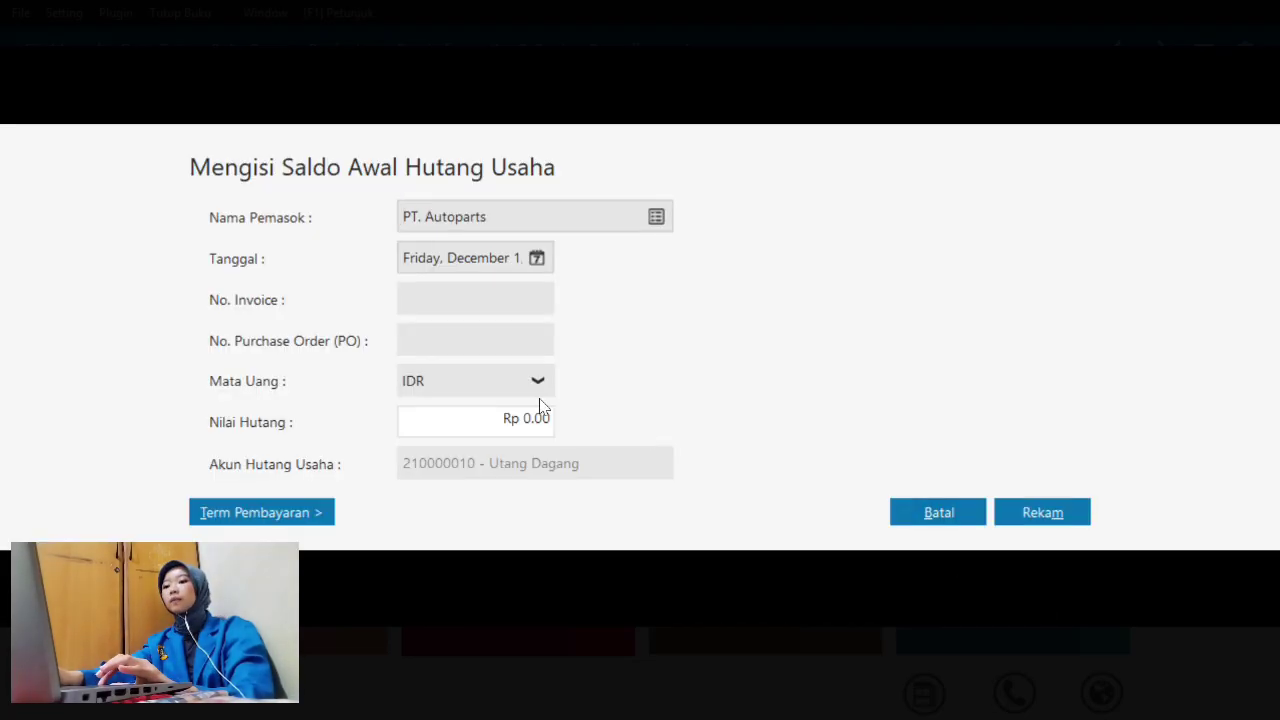
{"action": "left_click", "coordinate": [537, 259]}
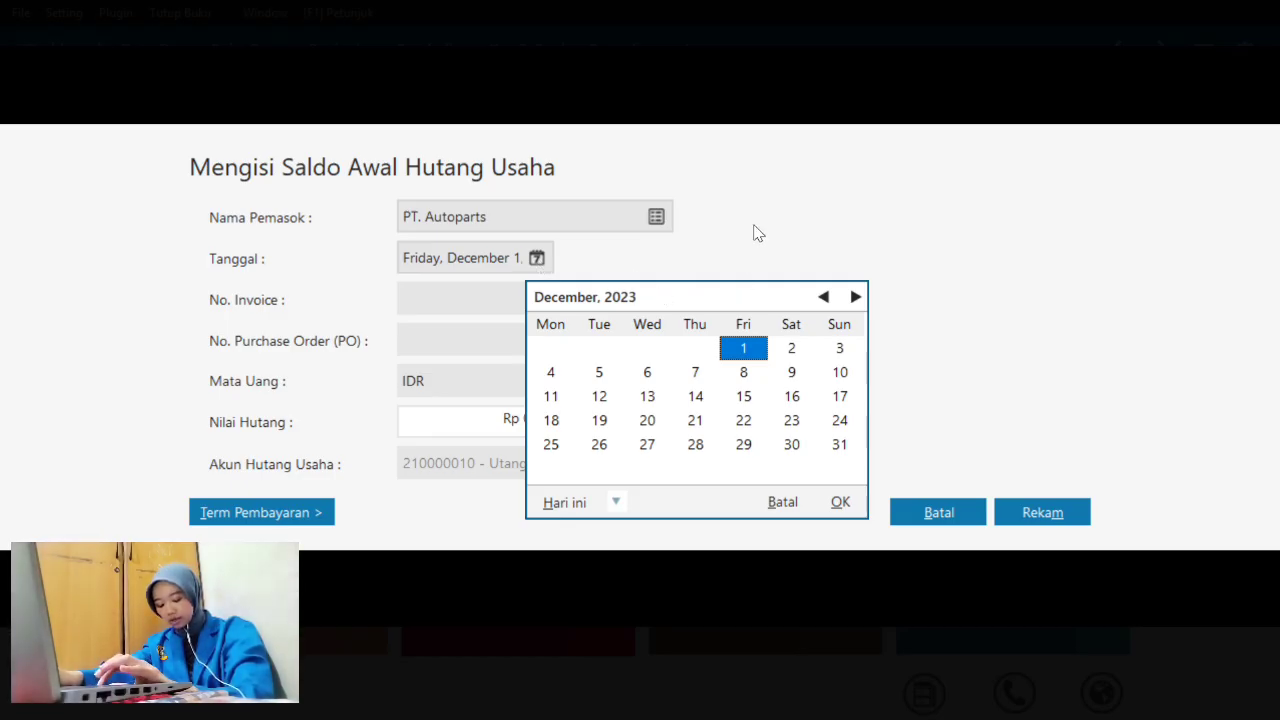
{"action": "left_click", "coordinate": [822, 298]}
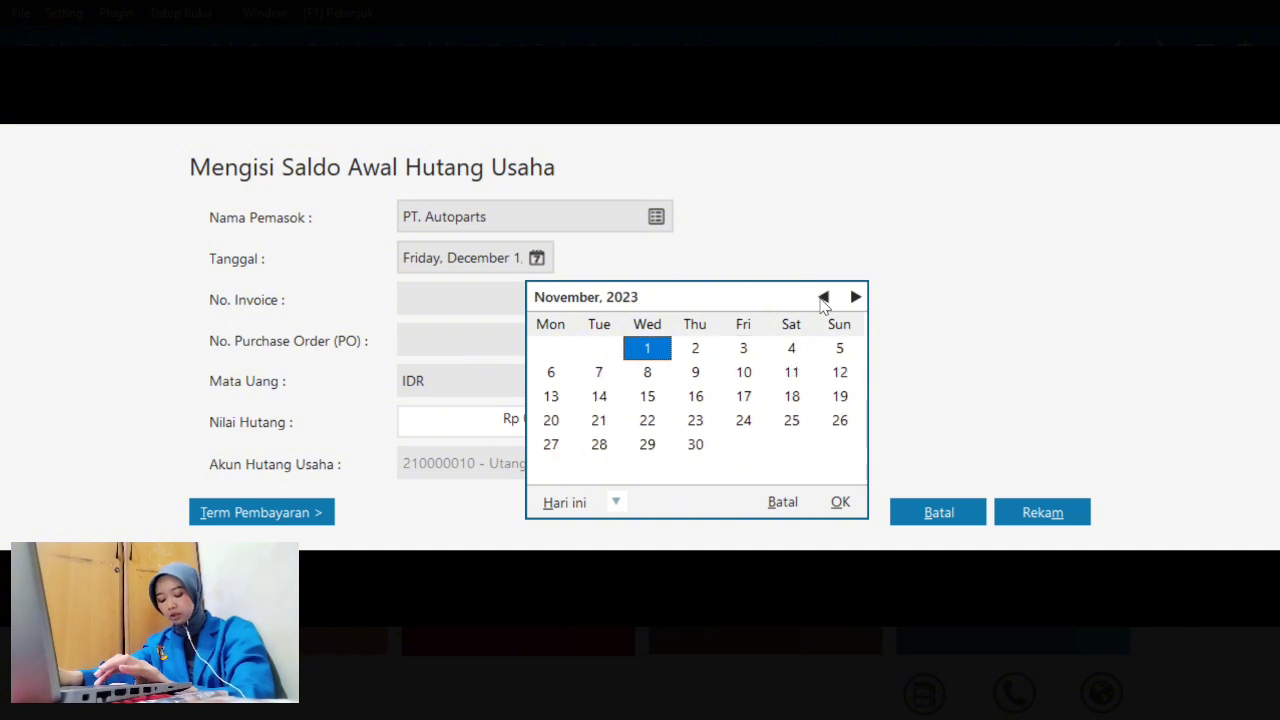
{"action": "left_click", "coordinate": [840, 350]}
{"action": "left_click", "coordinate": [840, 502]}
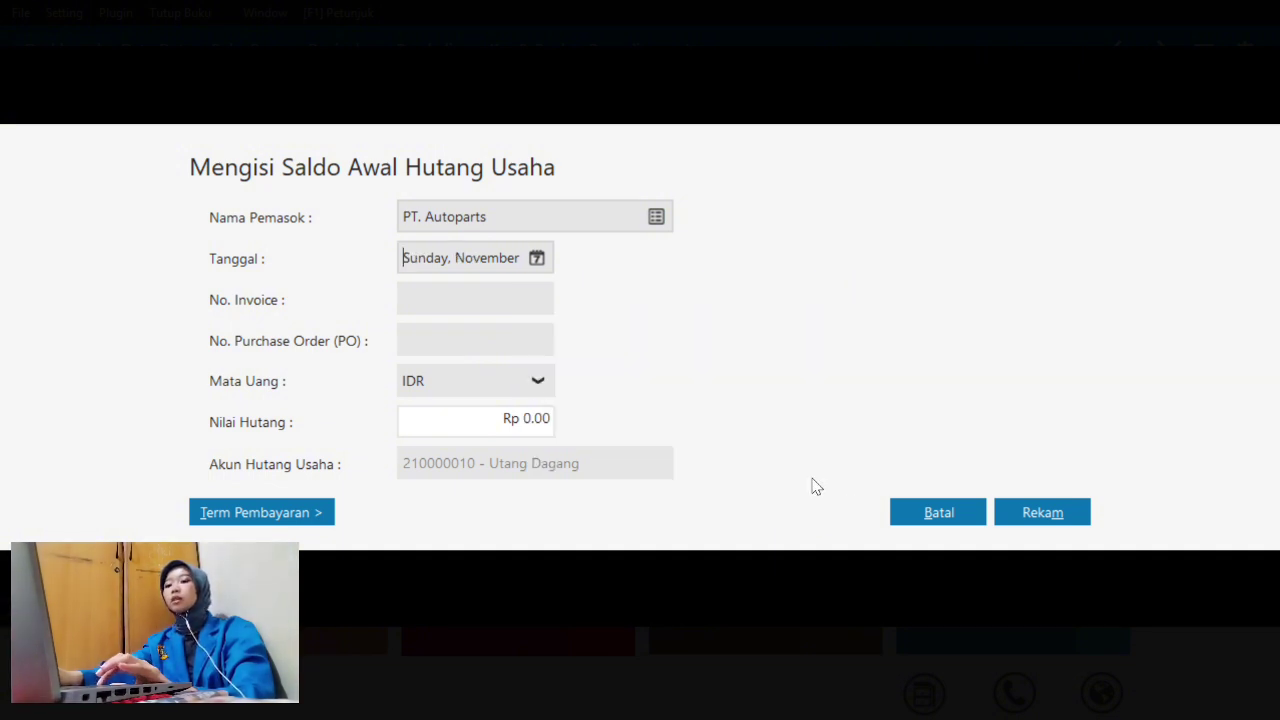
- Enter invoice INV-02 with amount 90000000 and save the payable
{"action": "left_click", "coordinate": [451, 298]}
{"action": "type", "text": "INV-02"}
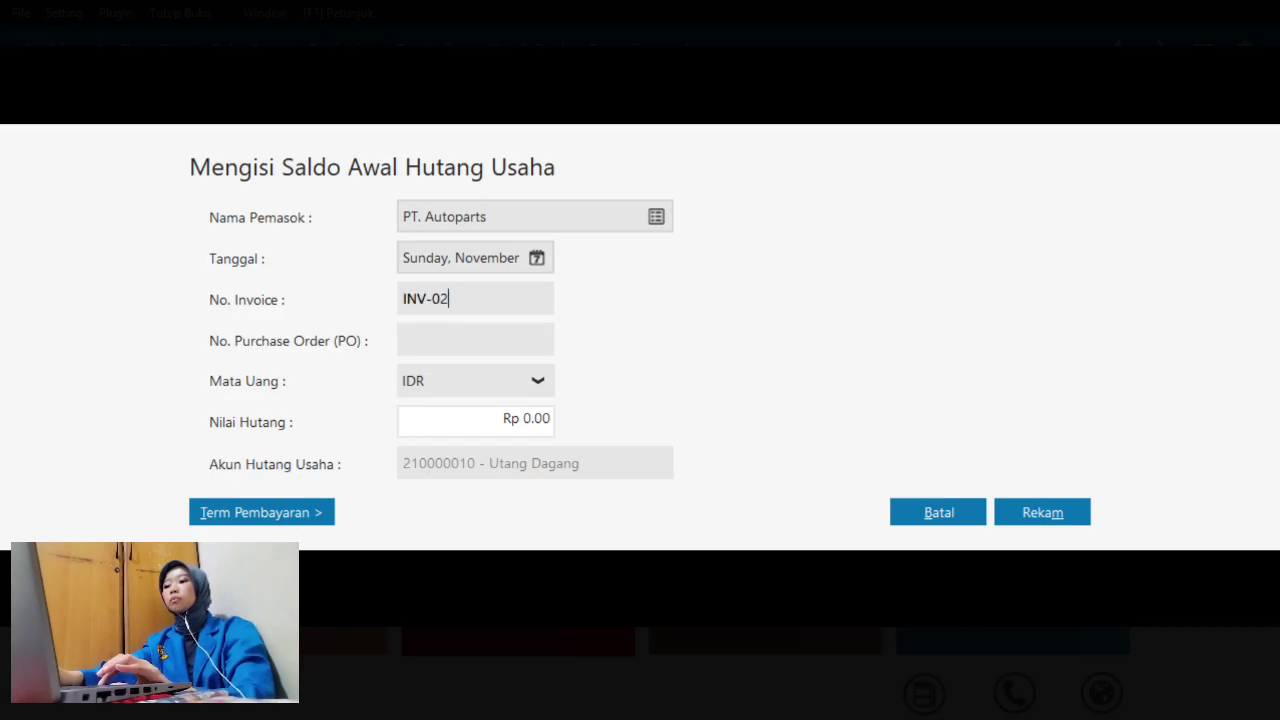
{"action": "left_click", "coordinate": [536, 420]}
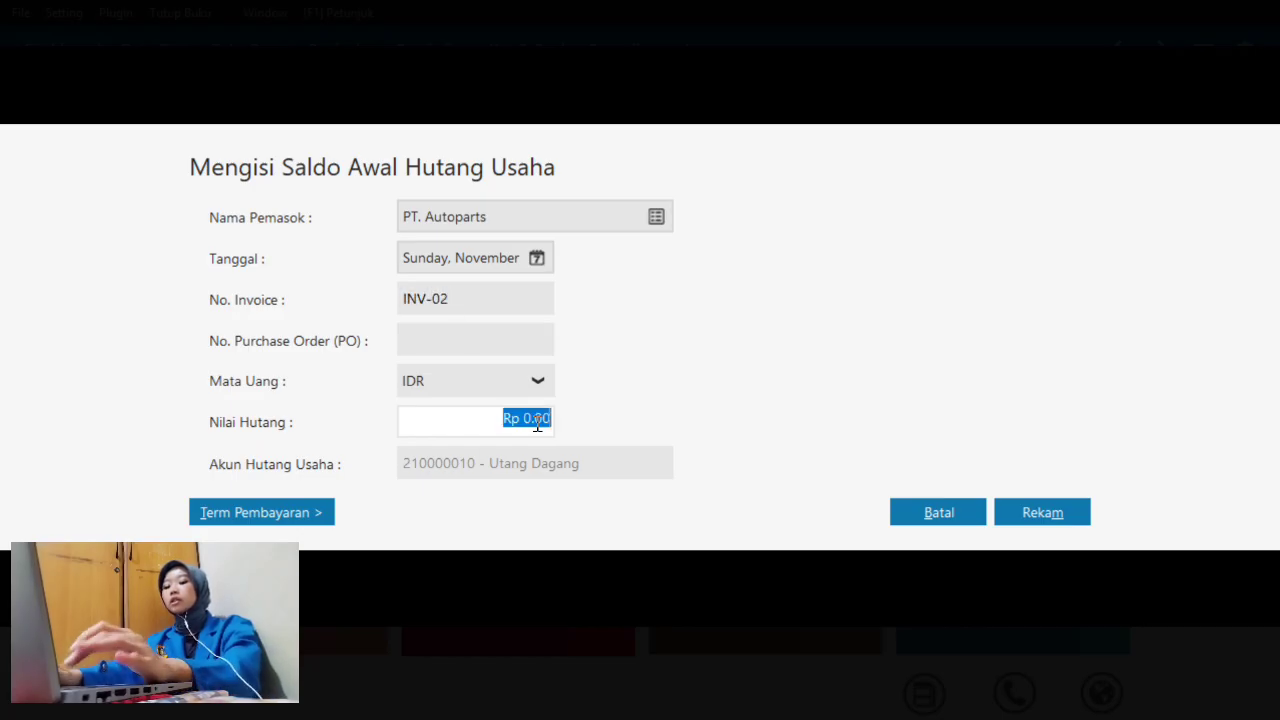
{"action": "type", "text": "9"}
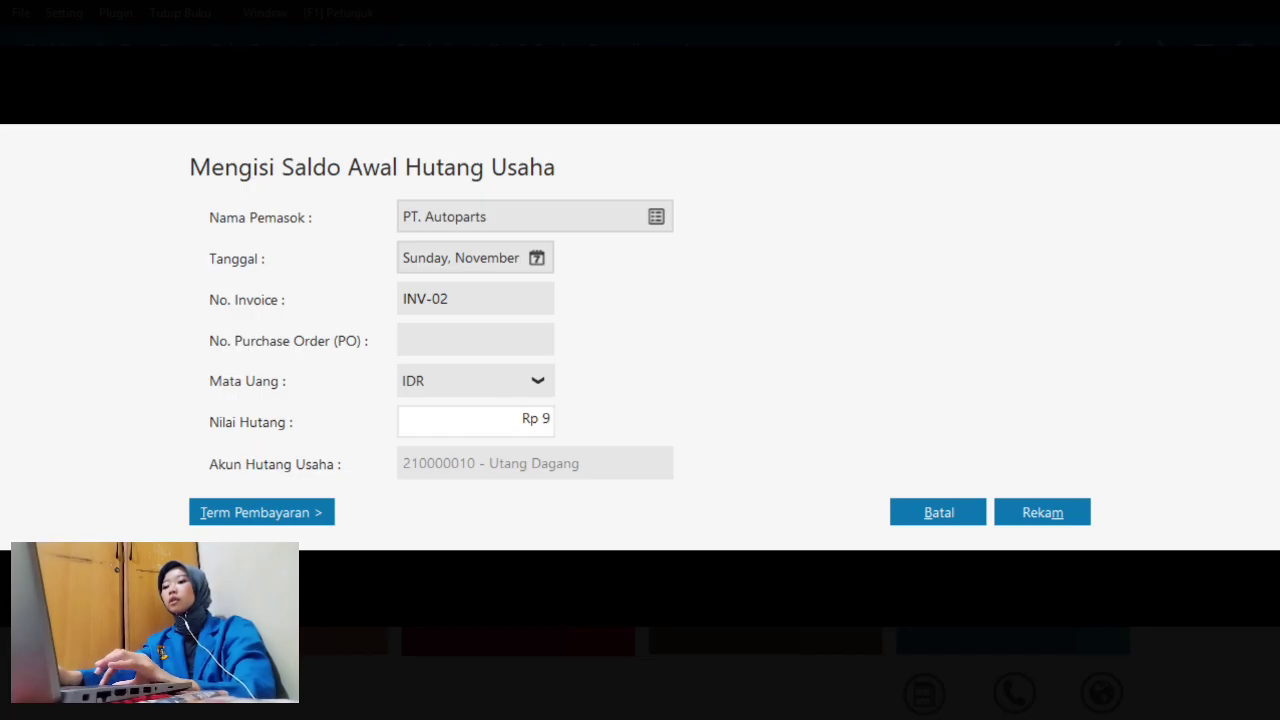
{"action": "type", "text": "0000000"}
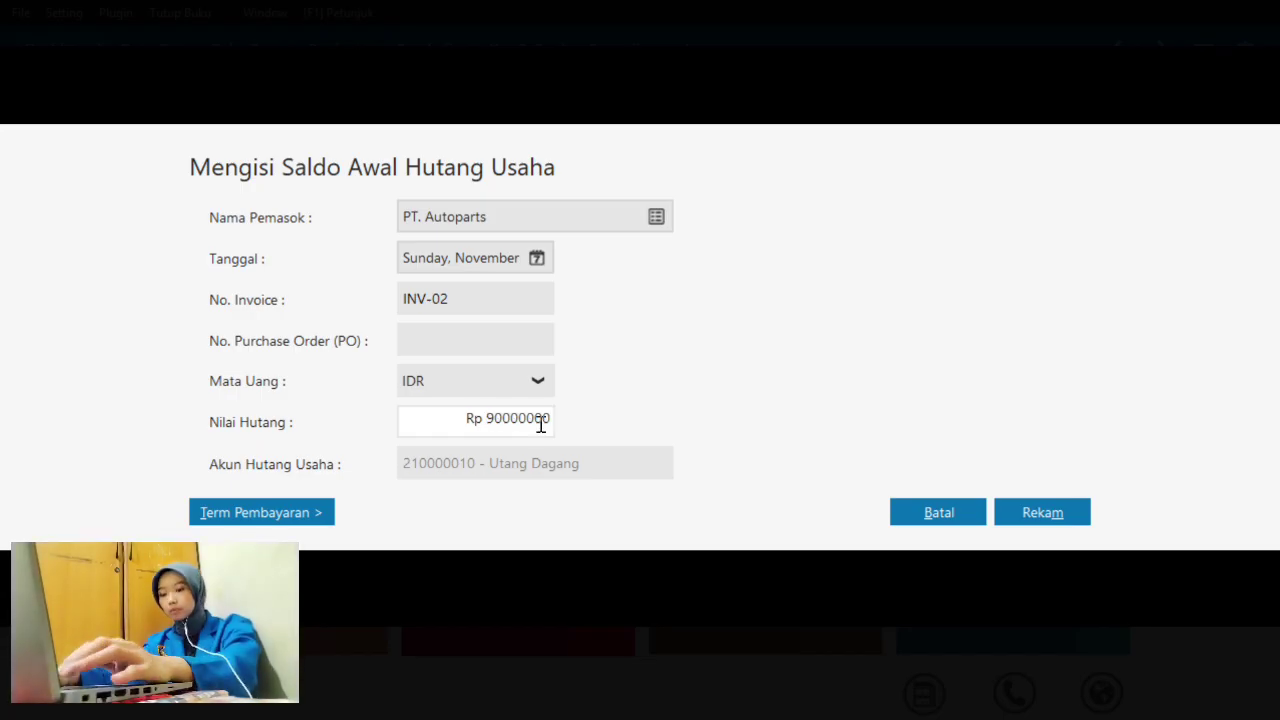
{"action": "left_click", "coordinate": [1041, 513]}
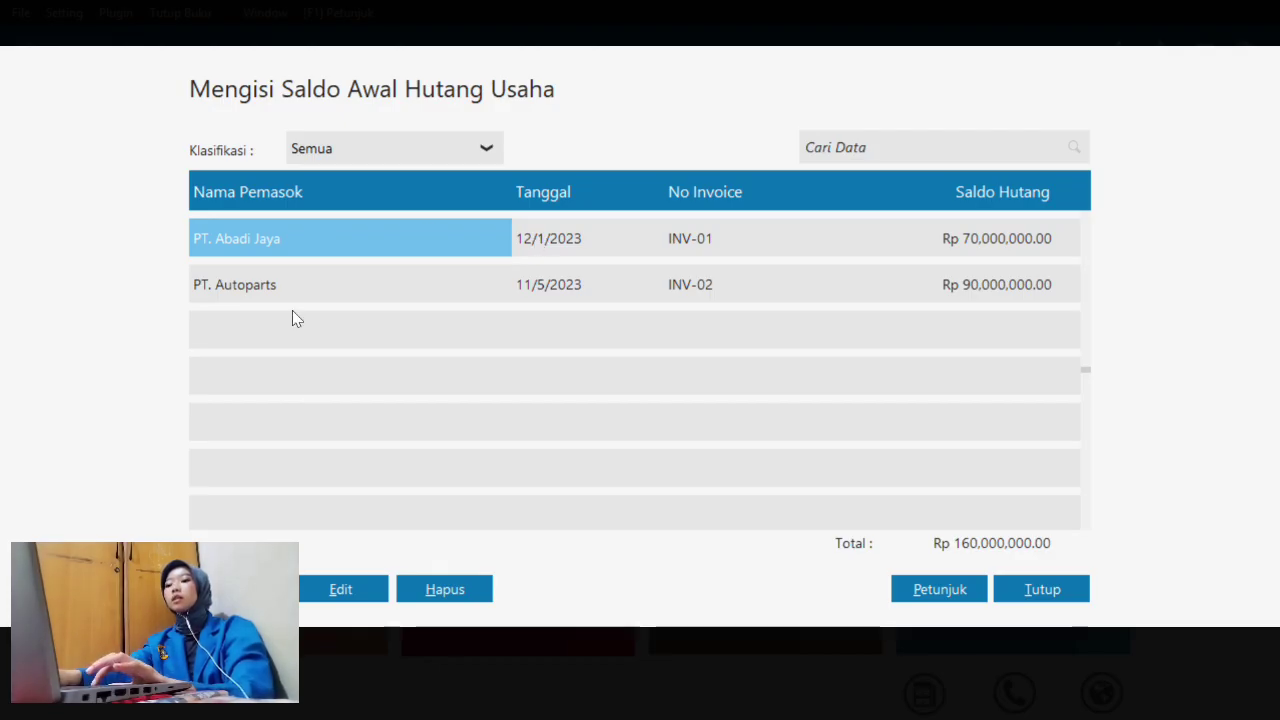
- Change PT. Abadi Jaya's payable date to 4 December 2023, save, and close the payables list
{"action": "left_click", "coordinate": [363, 583]}
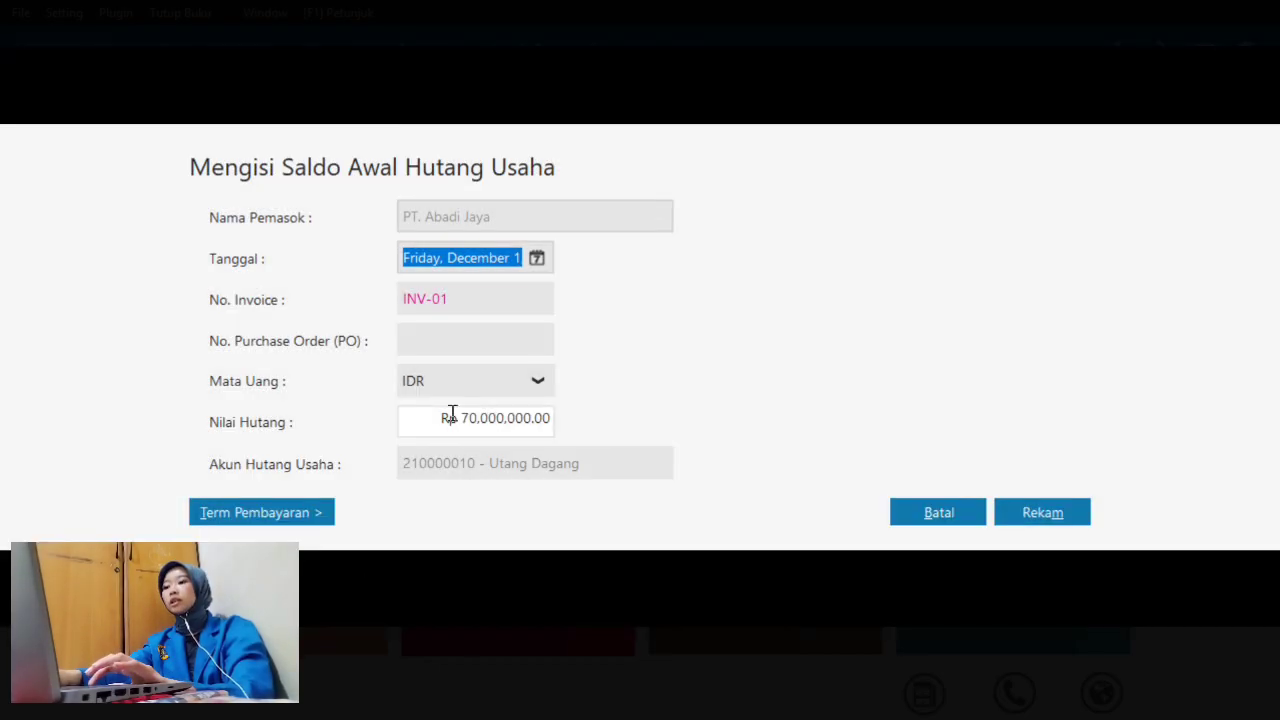
{"action": "left_click", "coordinate": [536, 258]}
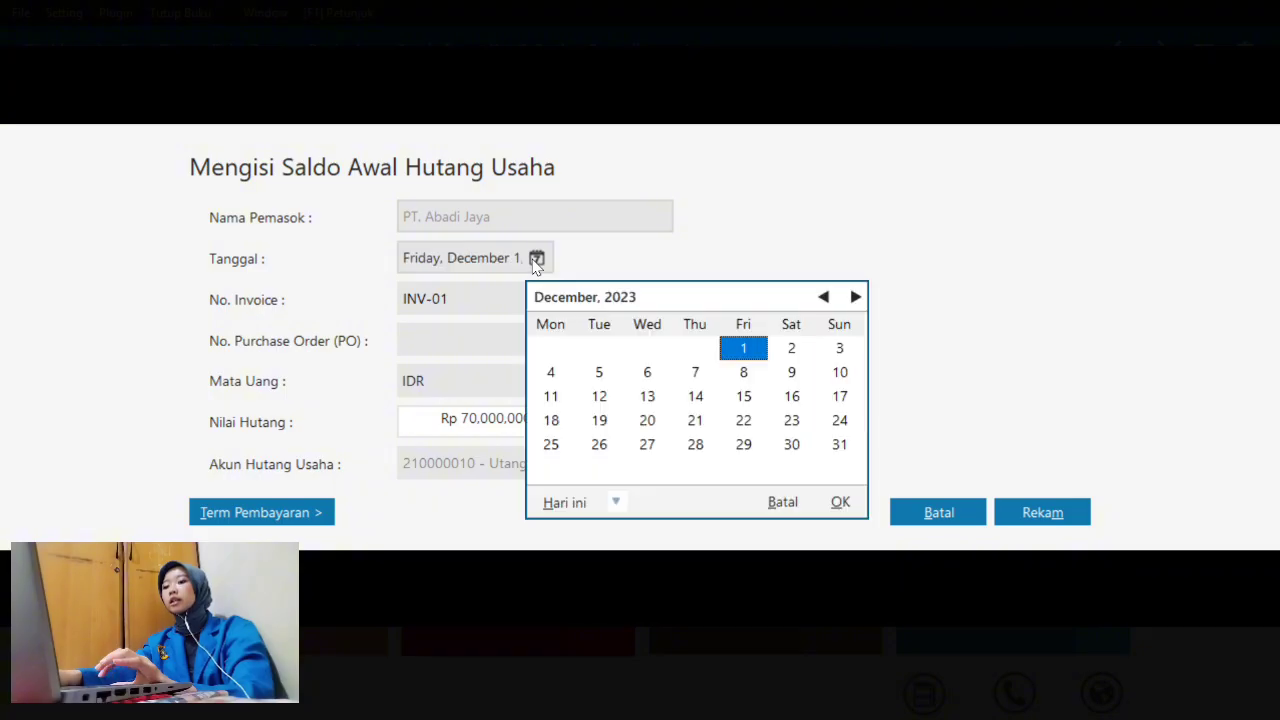
{"action": "left_click", "coordinate": [550, 376]}
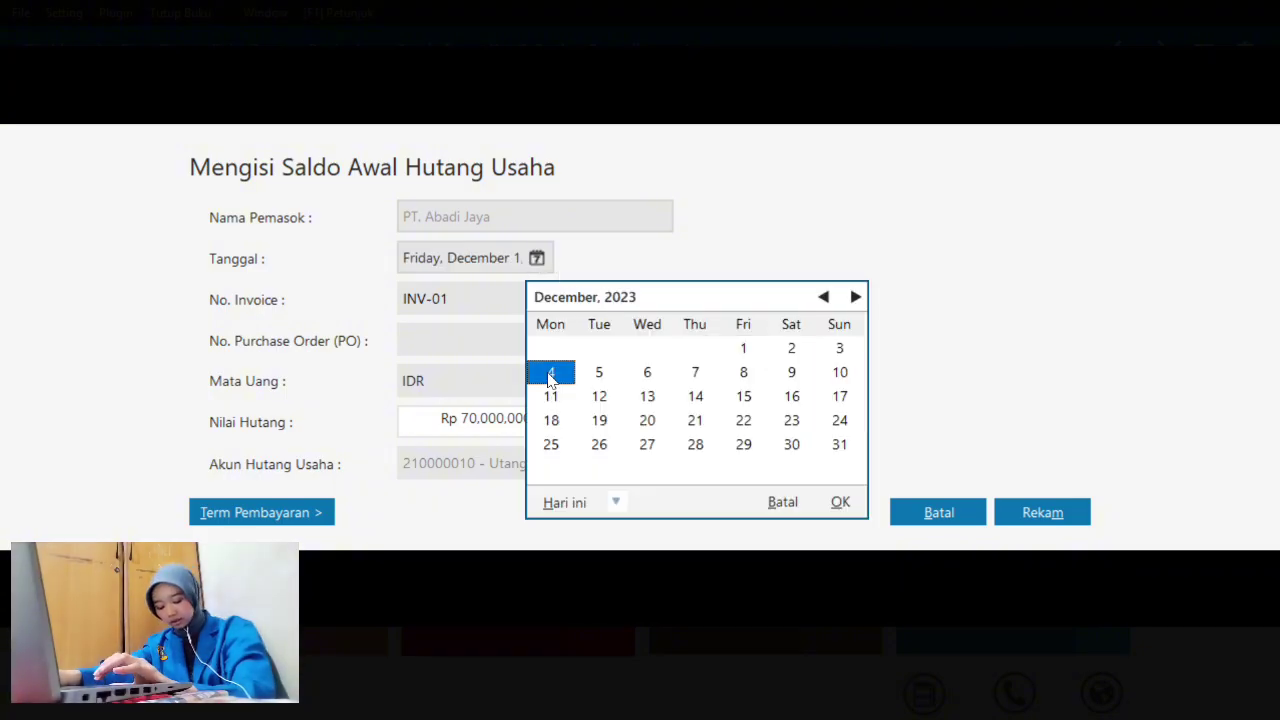
{"action": "left_click", "coordinate": [840, 502]}
{"action": "left_click", "coordinate": [1050, 515]}
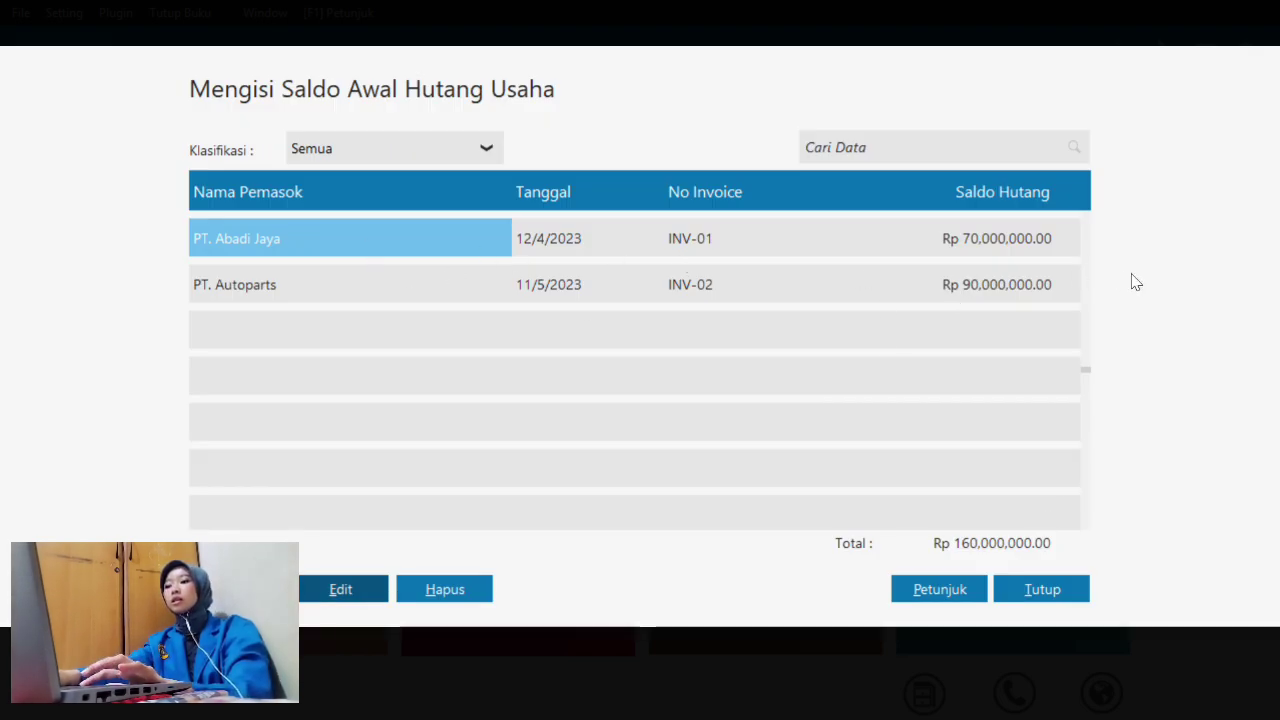
{"action": "left_click", "coordinate": [1054, 600]}
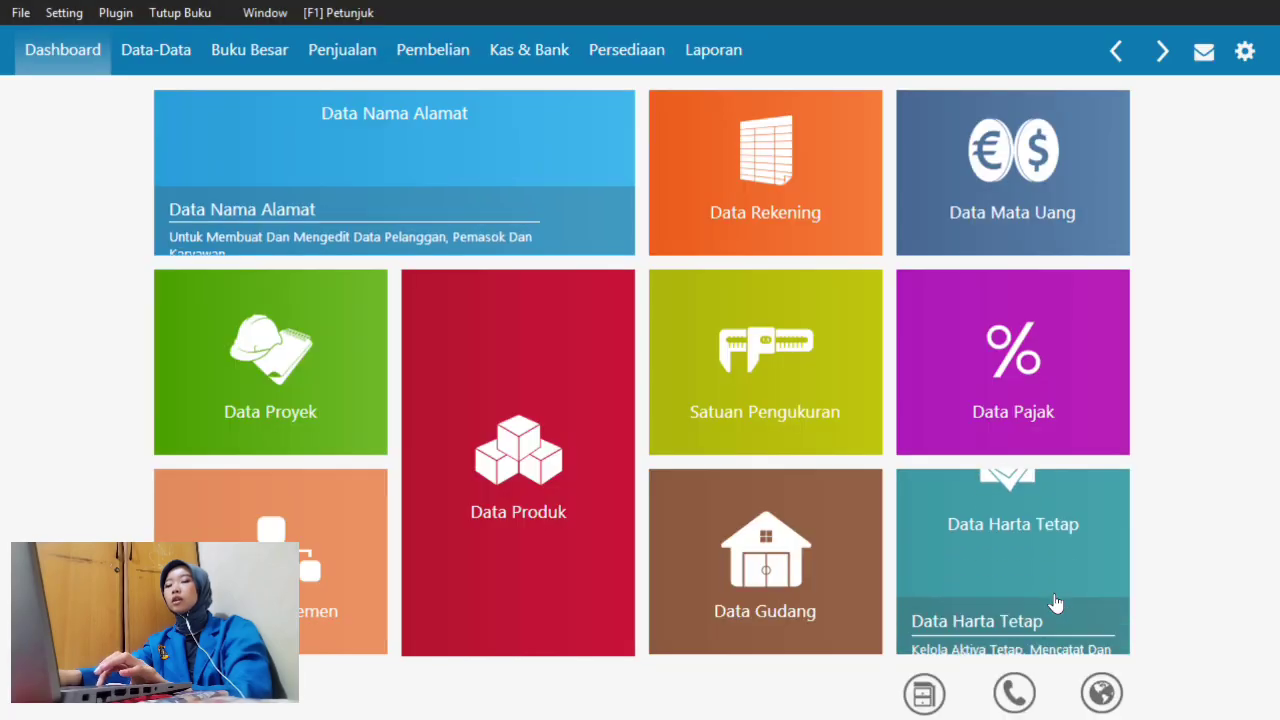
- Open the Satuan Pengukuran tile from the dashboard and start a new unit entry
{"action": "mouse_move", "coordinate": [762, 342]}
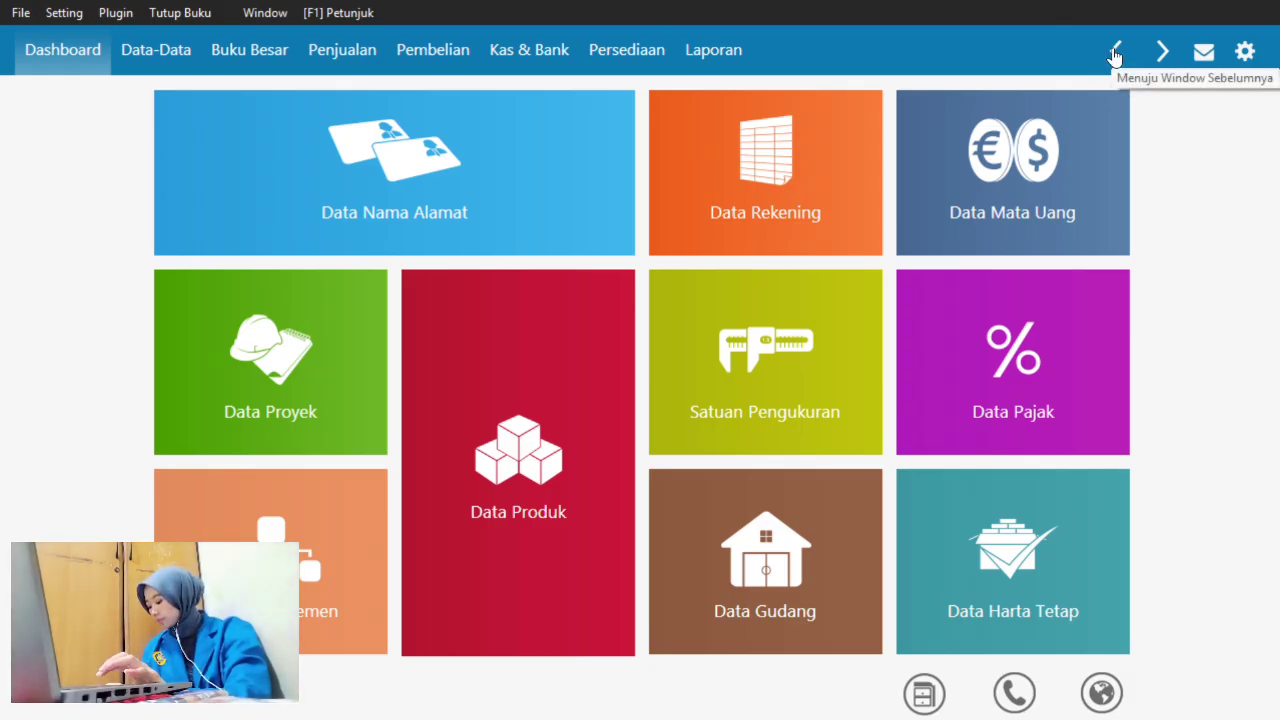
{"action": "left_click", "coordinate": [795, 366]}
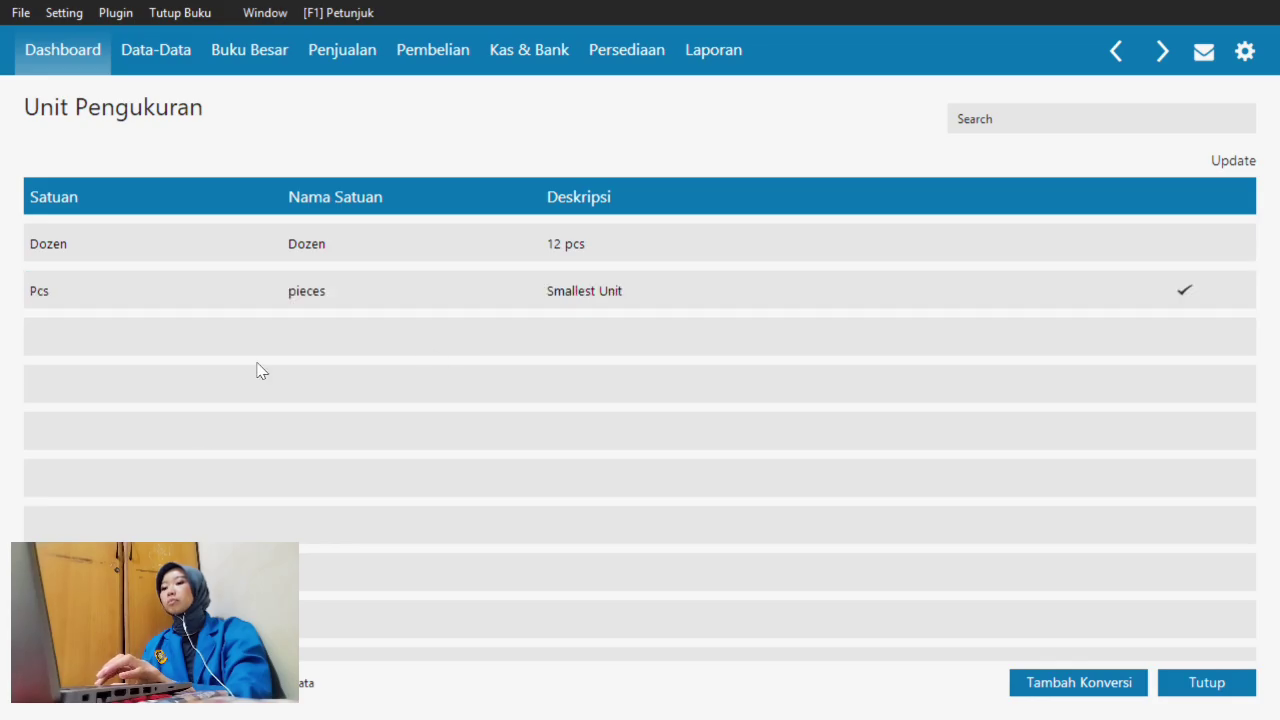
{"action": "left_click", "coordinate": [73, 683]}
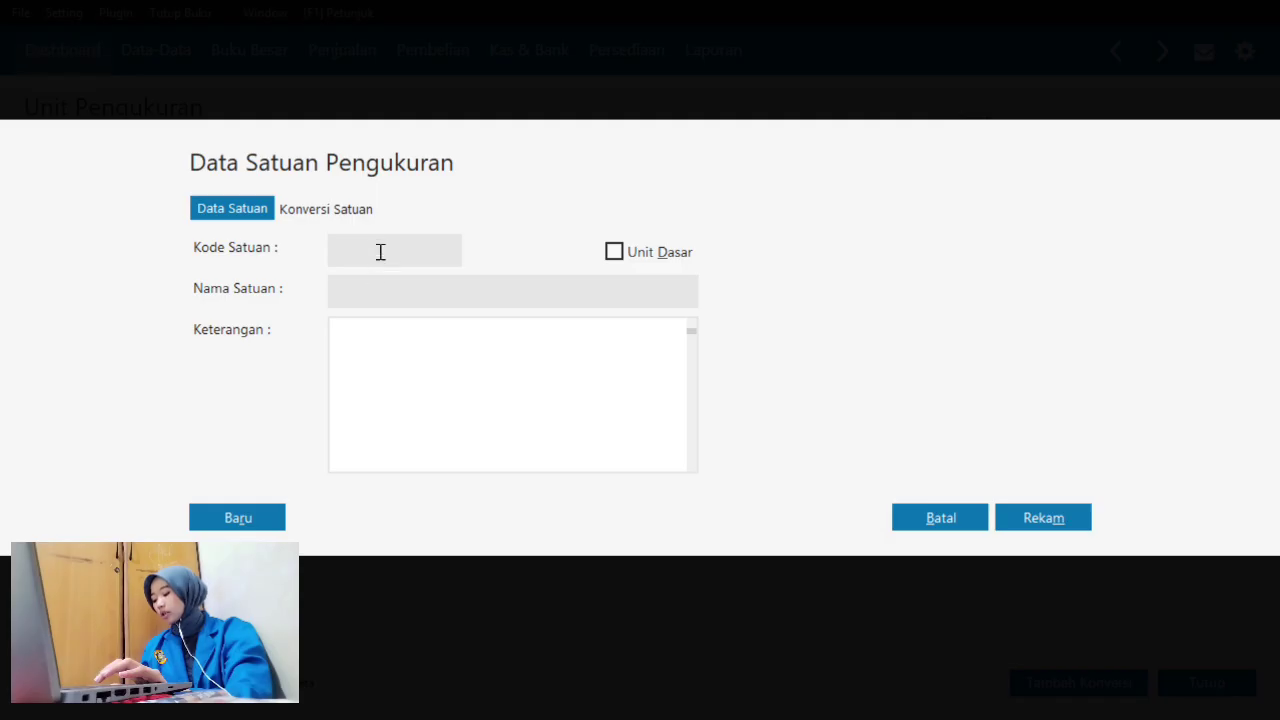
- Name the unit Pack with note '1 Pack = 5 pcs' and save it to reach Konversi Satuan
{"action": "type", "text": "p"}
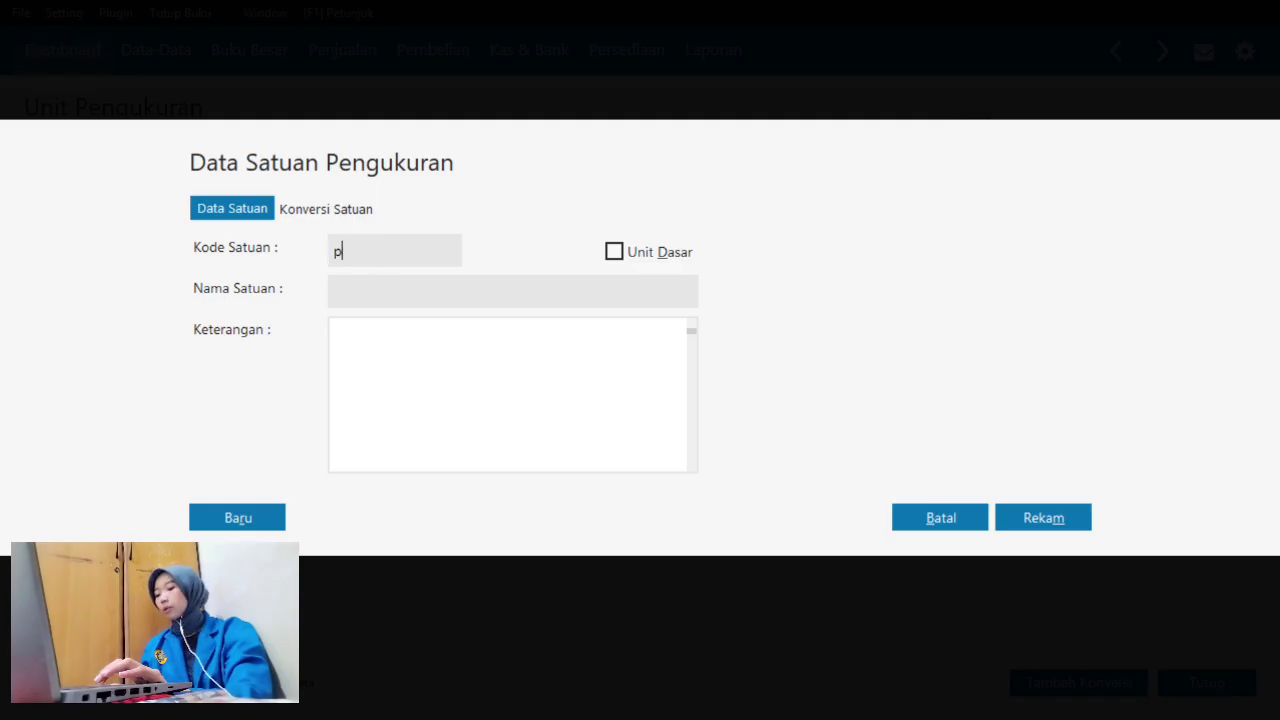
{"action": "type", "text": "Pack"}
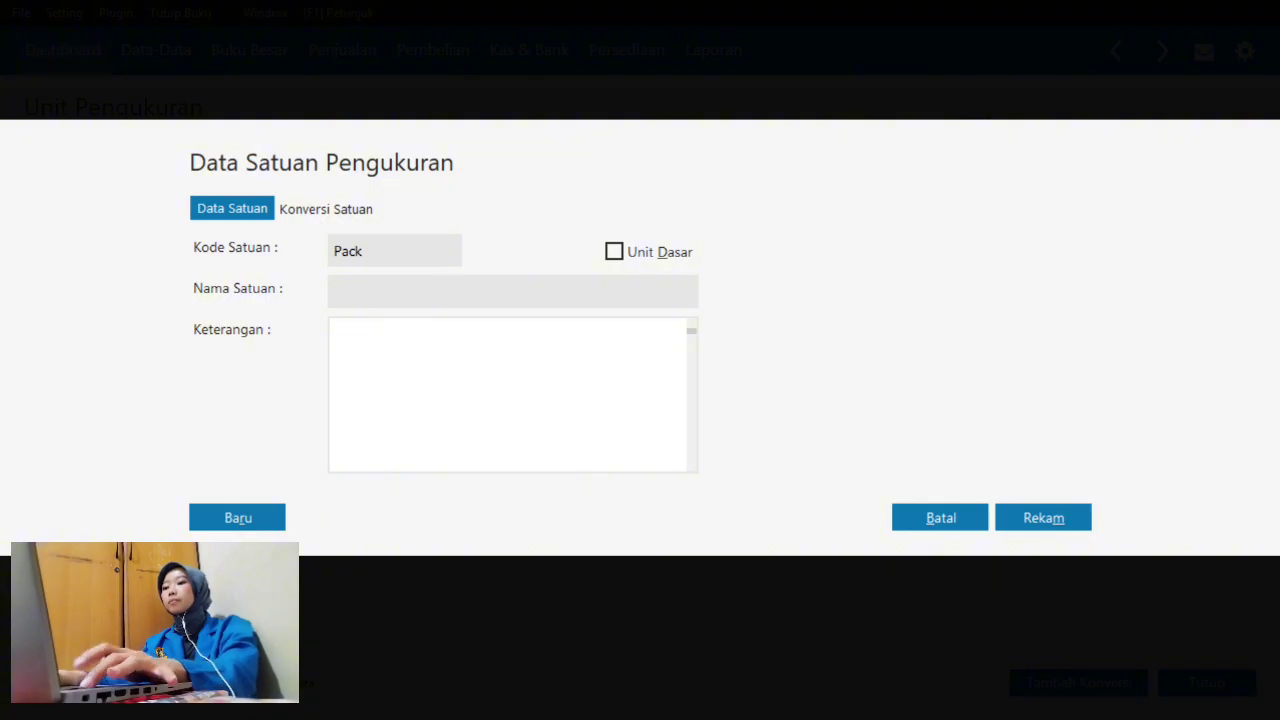
{"action": "left_click", "coordinate": [415, 342]}
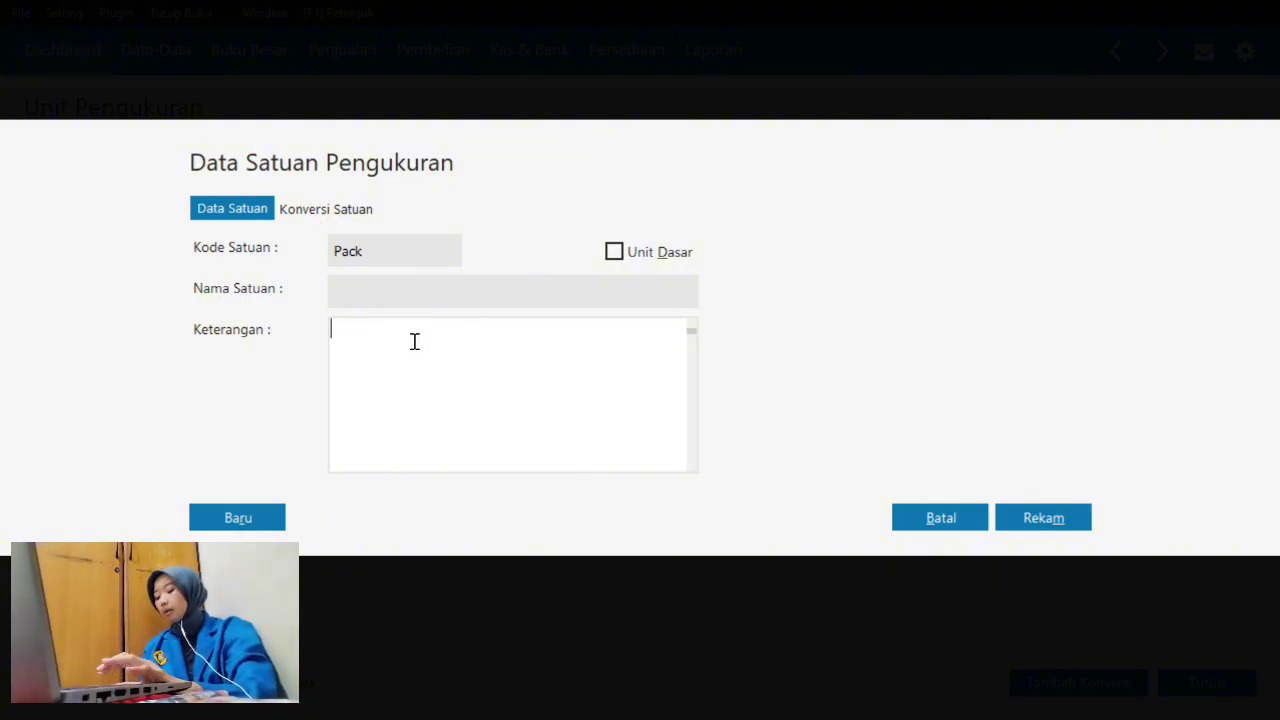
{"action": "type", "text": "1"}
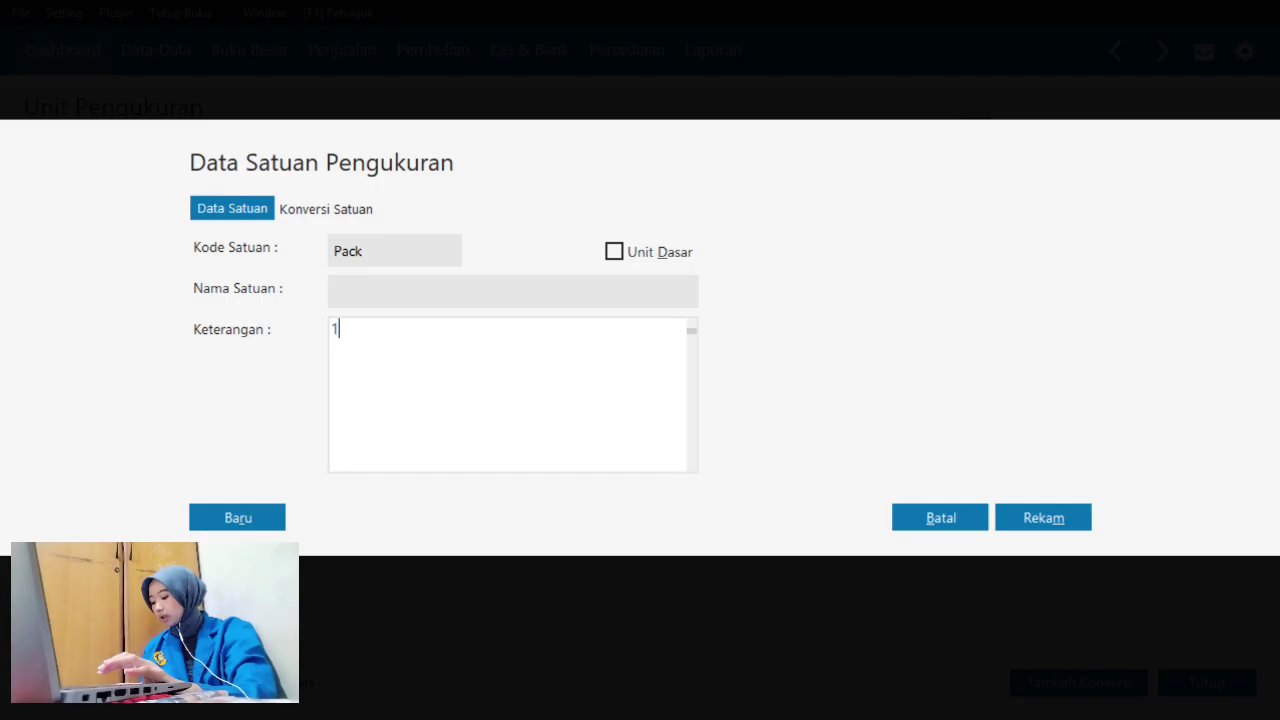
{"action": "type", "text": " Pack "}
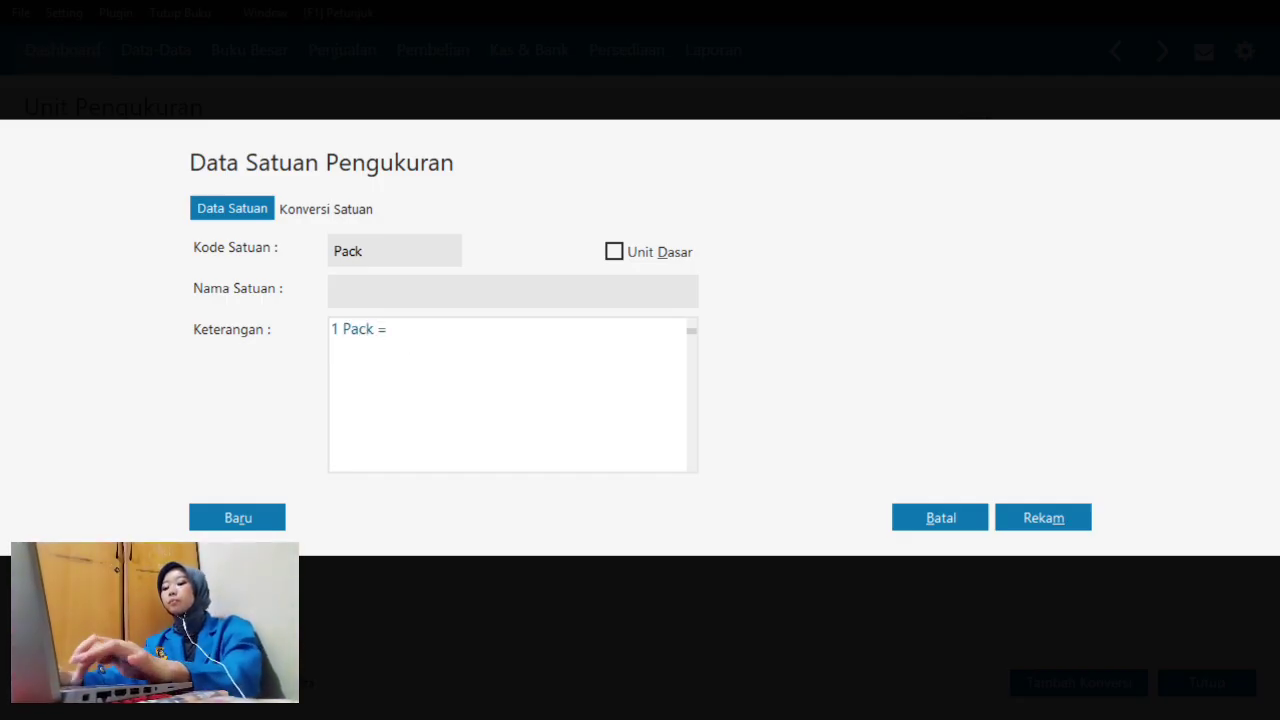
{"action": "type", "text": "= 5"}
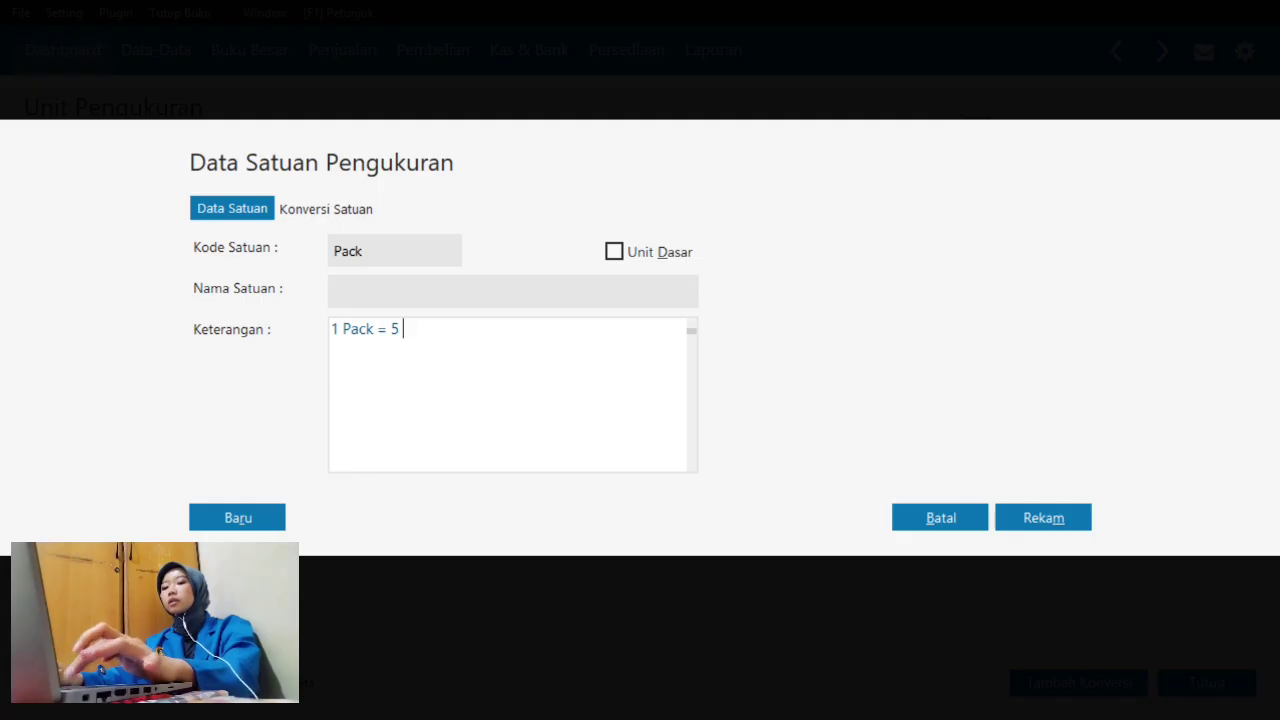
{"action": "type", "text": " pcs"}
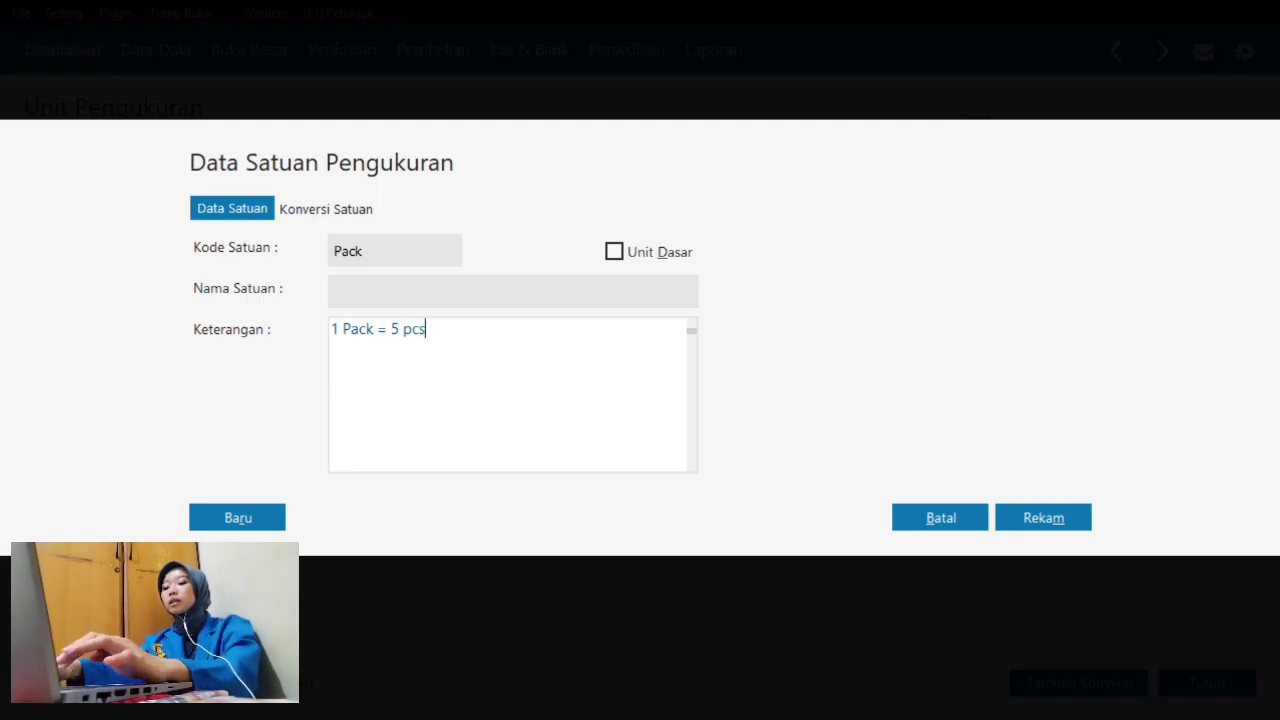
{"action": "left_click", "coordinate": [340, 218]}
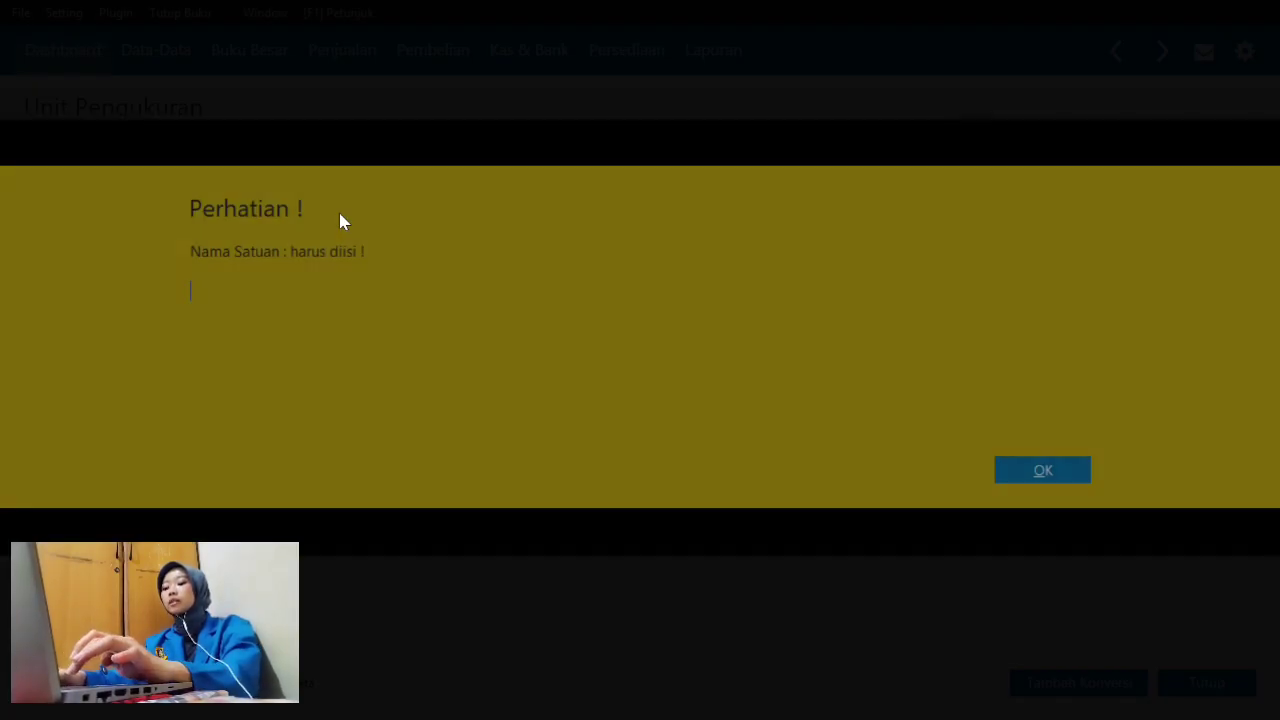
{"action": "left_click", "coordinate": [1046, 469]}
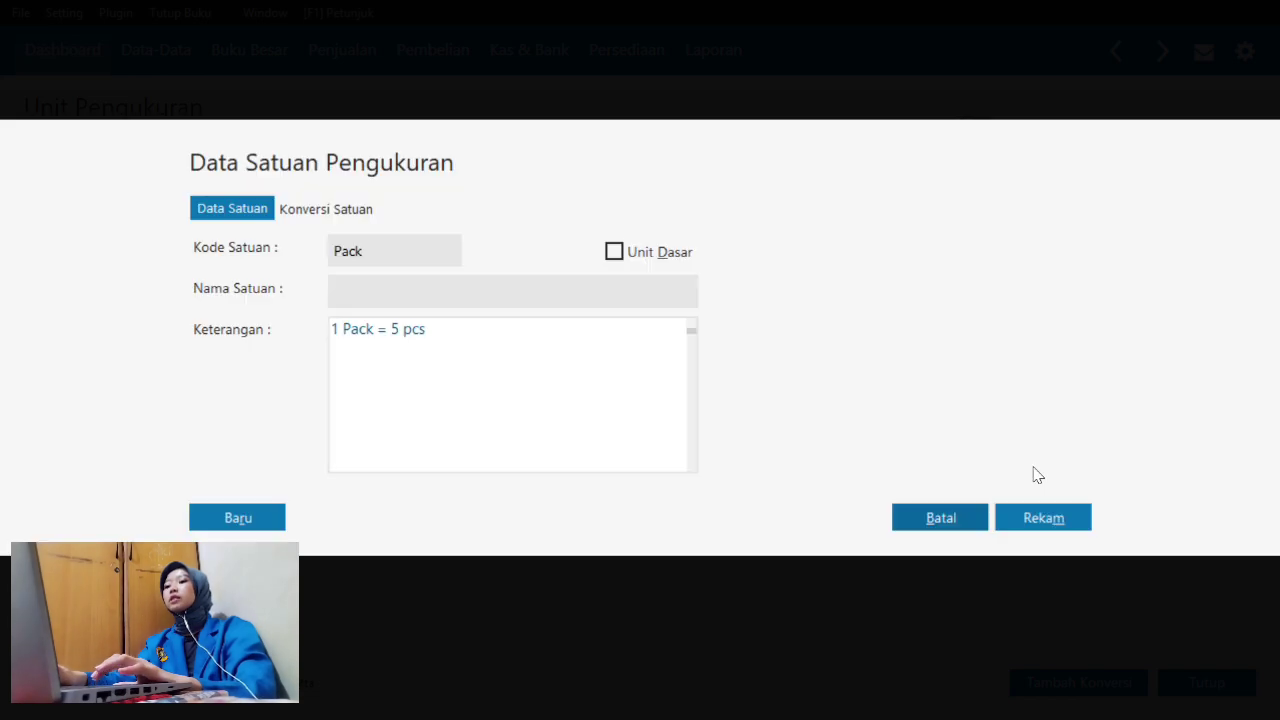
{"action": "left_click", "coordinate": [476, 287]}
{"action": "type", "text": "Pa"}
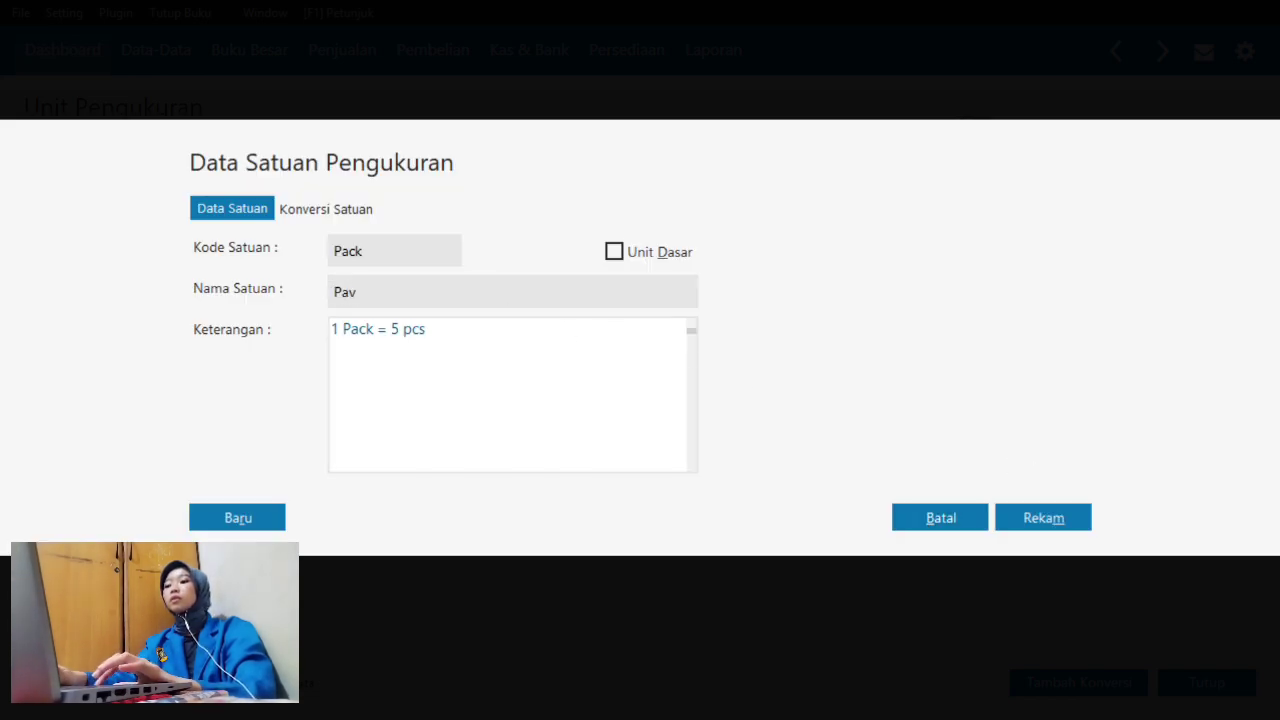
{"action": "type", "text": "ck"}
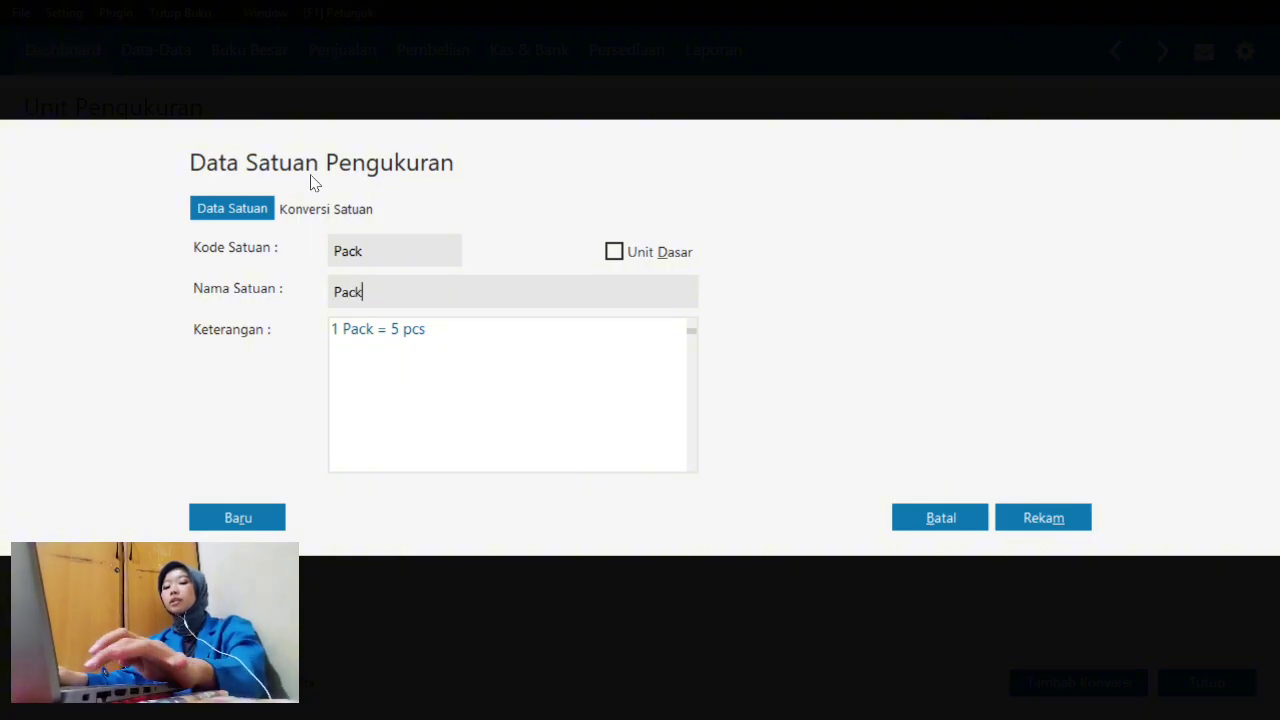
{"action": "left_click", "coordinate": [318, 212]}
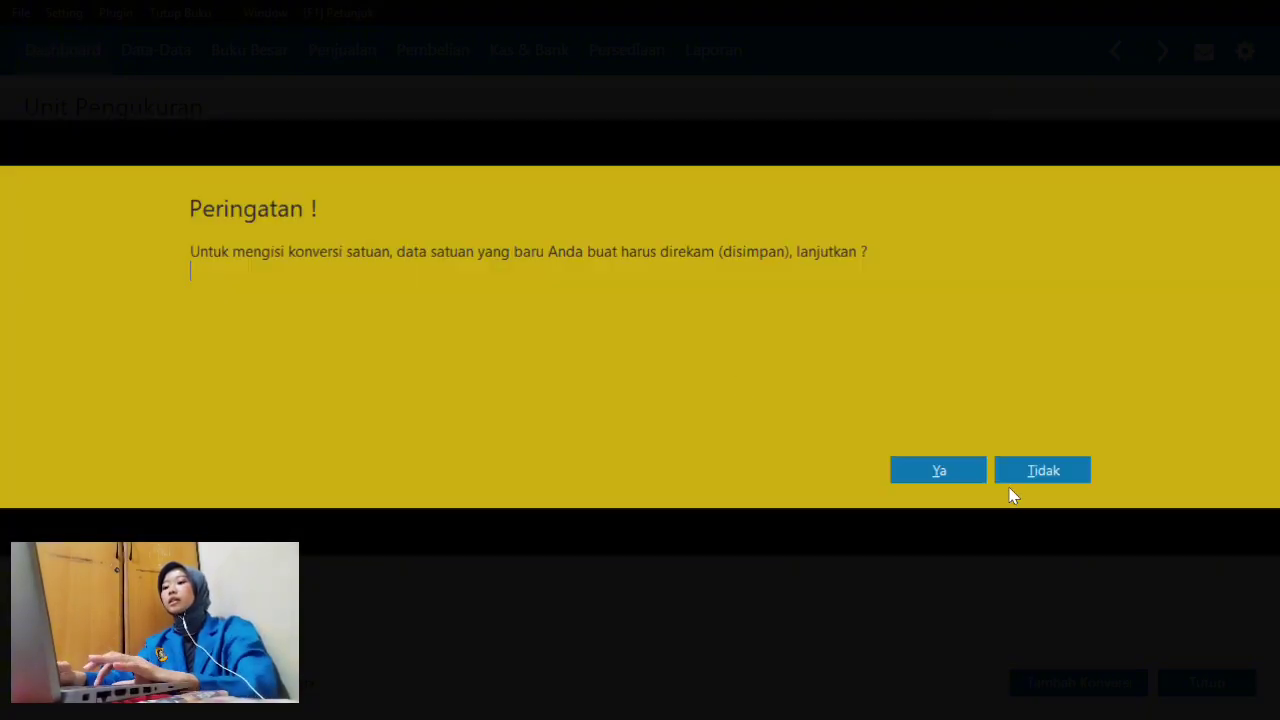
{"action": "left_click", "coordinate": [966, 470]}
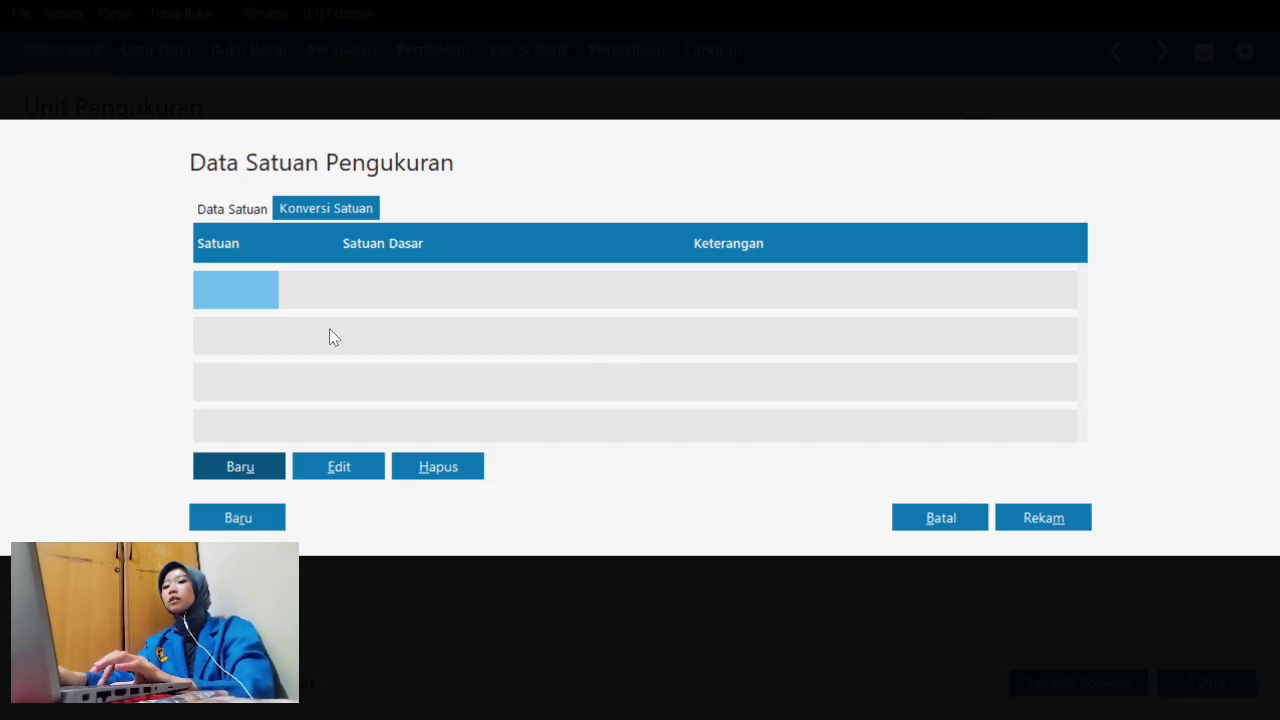
- Add a conversion of 5 pieces per Pack and save the Pack unit
{"action": "left_click", "coordinate": [248, 459]}
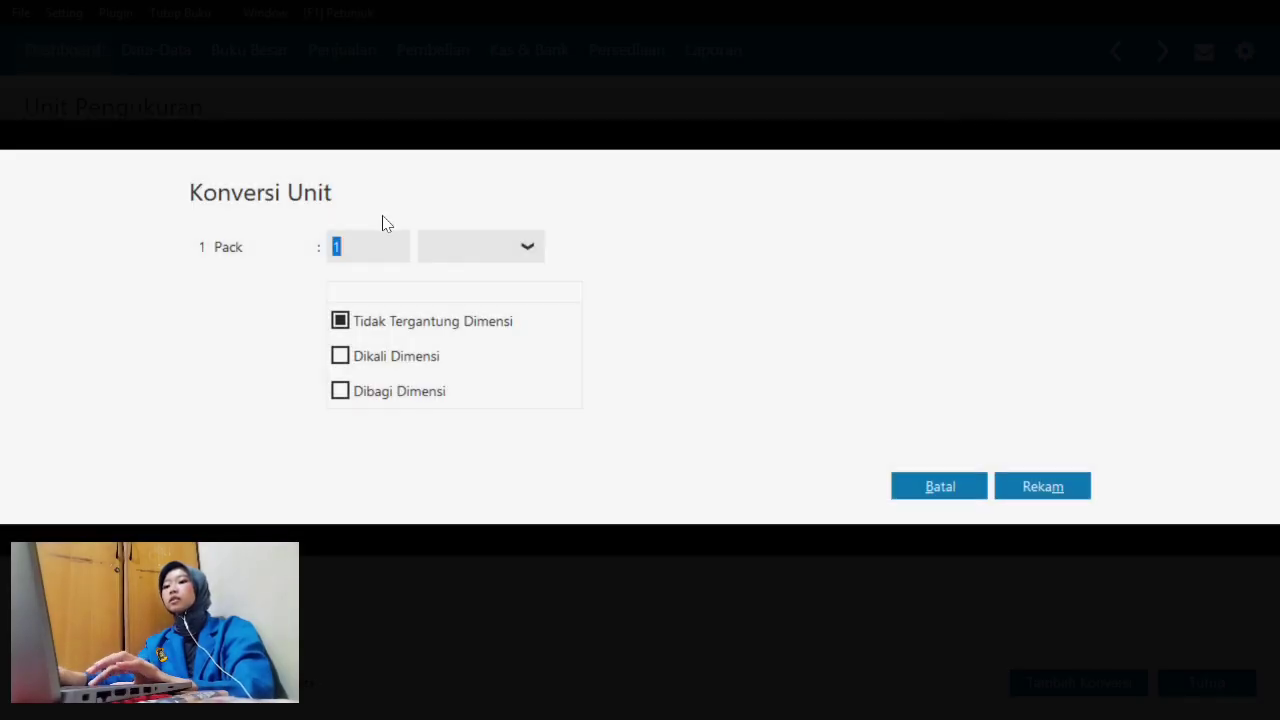
{"action": "type", "text": "1"}
{"action": "key", "text": "BackSpace"}
{"action": "type", "text": "5"}
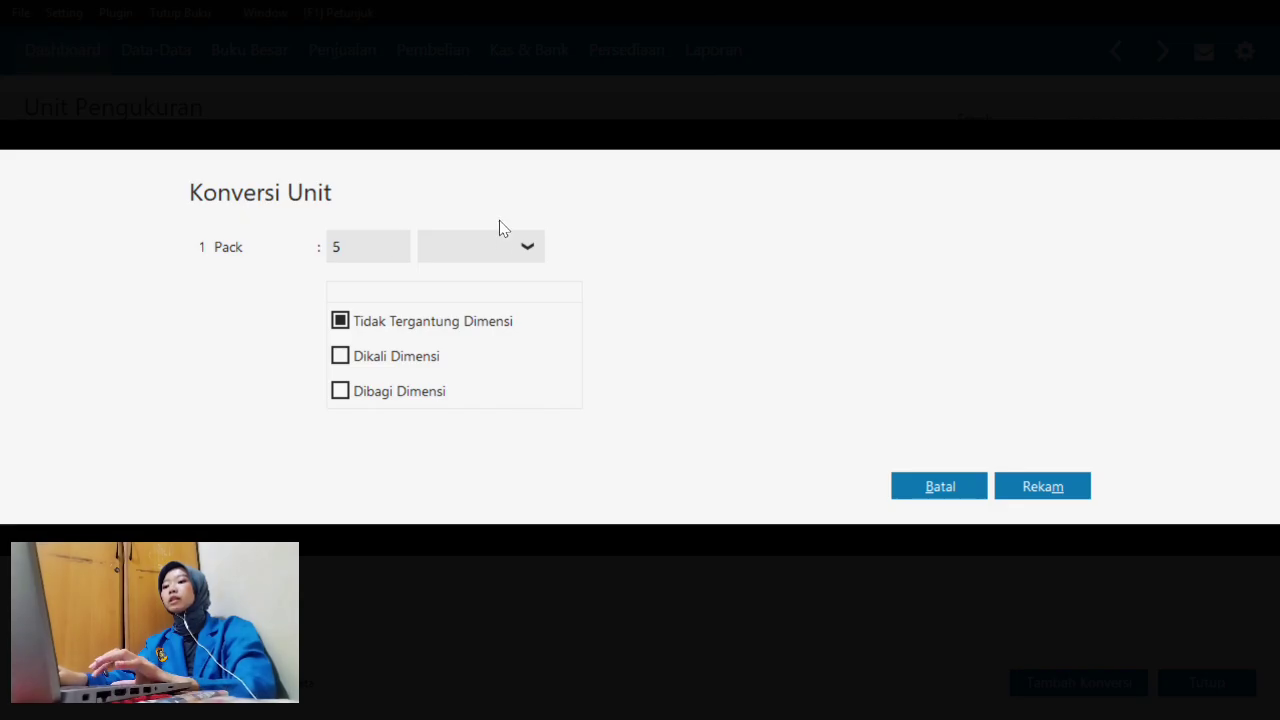
{"action": "left_click", "coordinate": [503, 247]}
{"action": "left_click", "coordinate": [488, 286]}
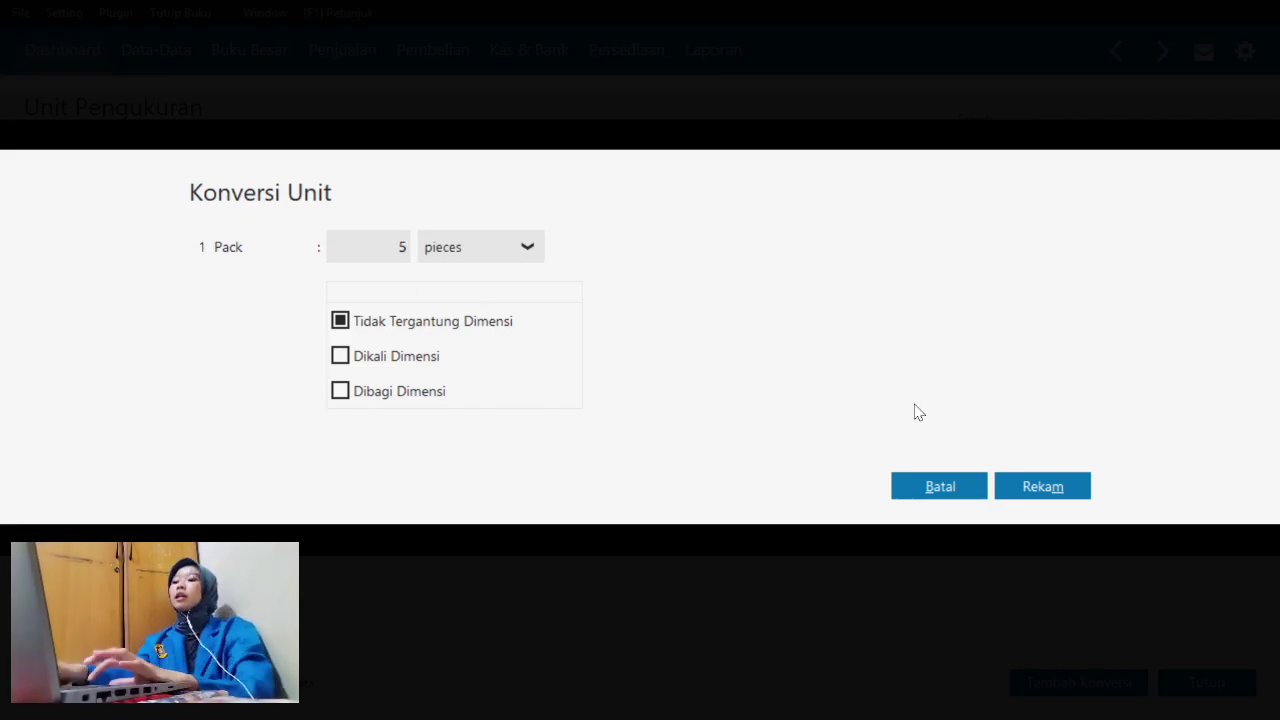
{"action": "left_click", "coordinate": [1062, 488]}
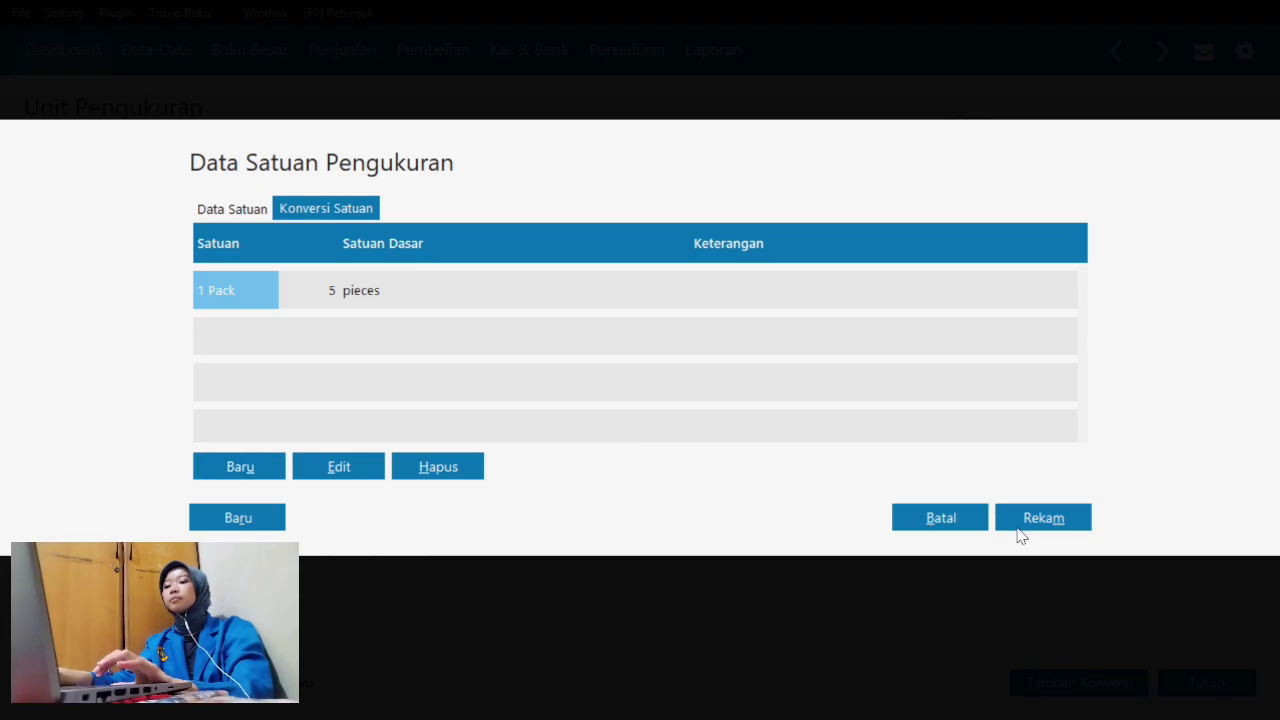
{"action": "left_click", "coordinate": [1035, 527]}
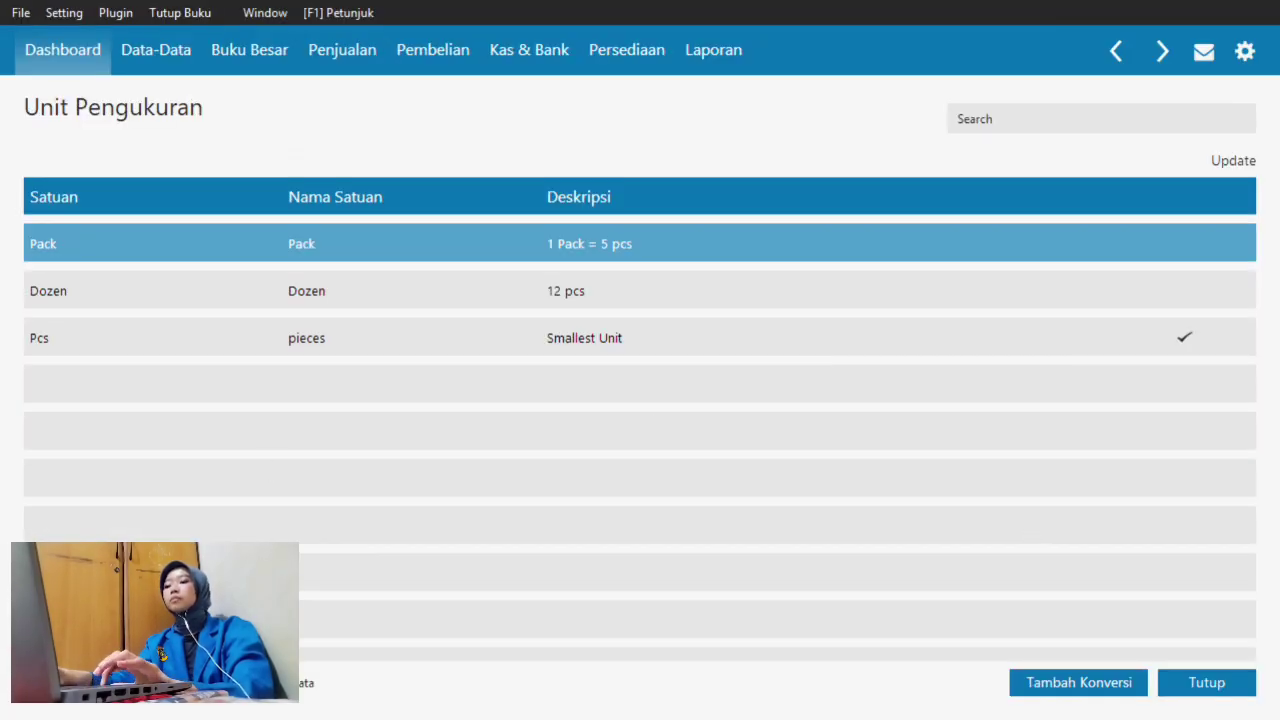
- Create a unit with code and name 'set', note '1 Set = 2 pcs', and save it for conversion
{"action": "left_click", "coordinate": [73, 683]}
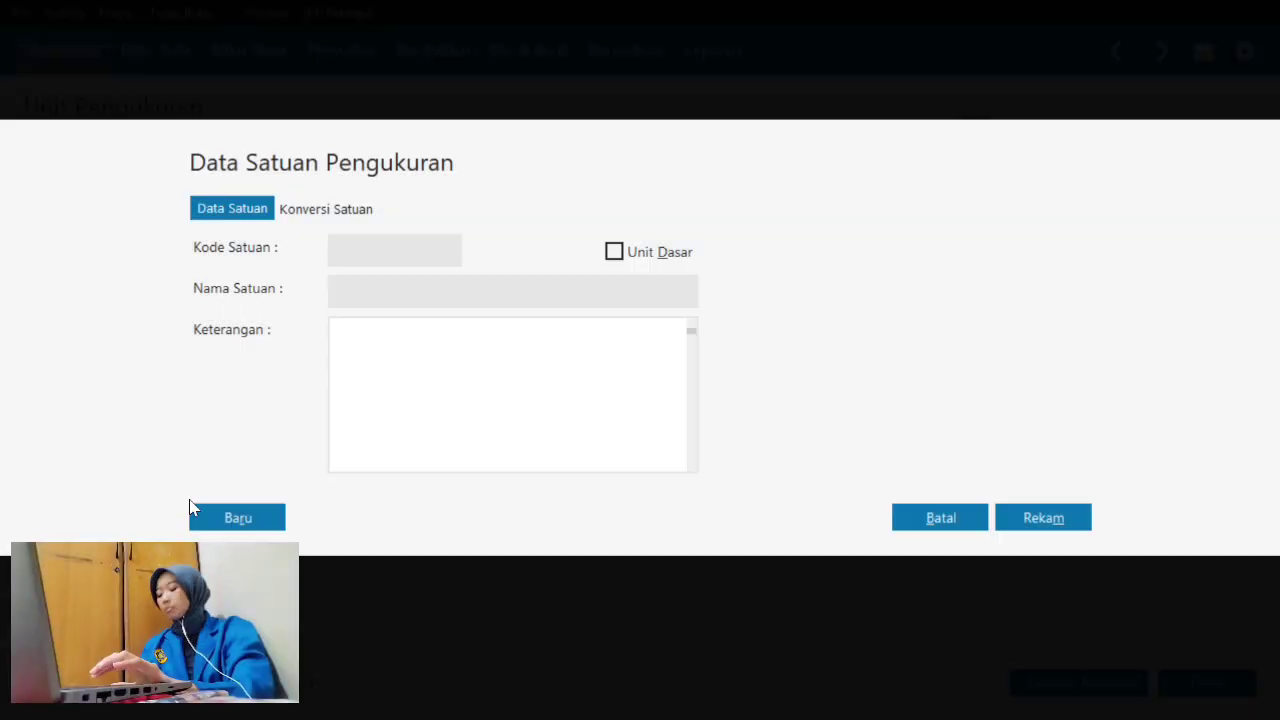
{"action": "left_click", "coordinate": [354, 253]}
{"action": "type", "text": "set"}
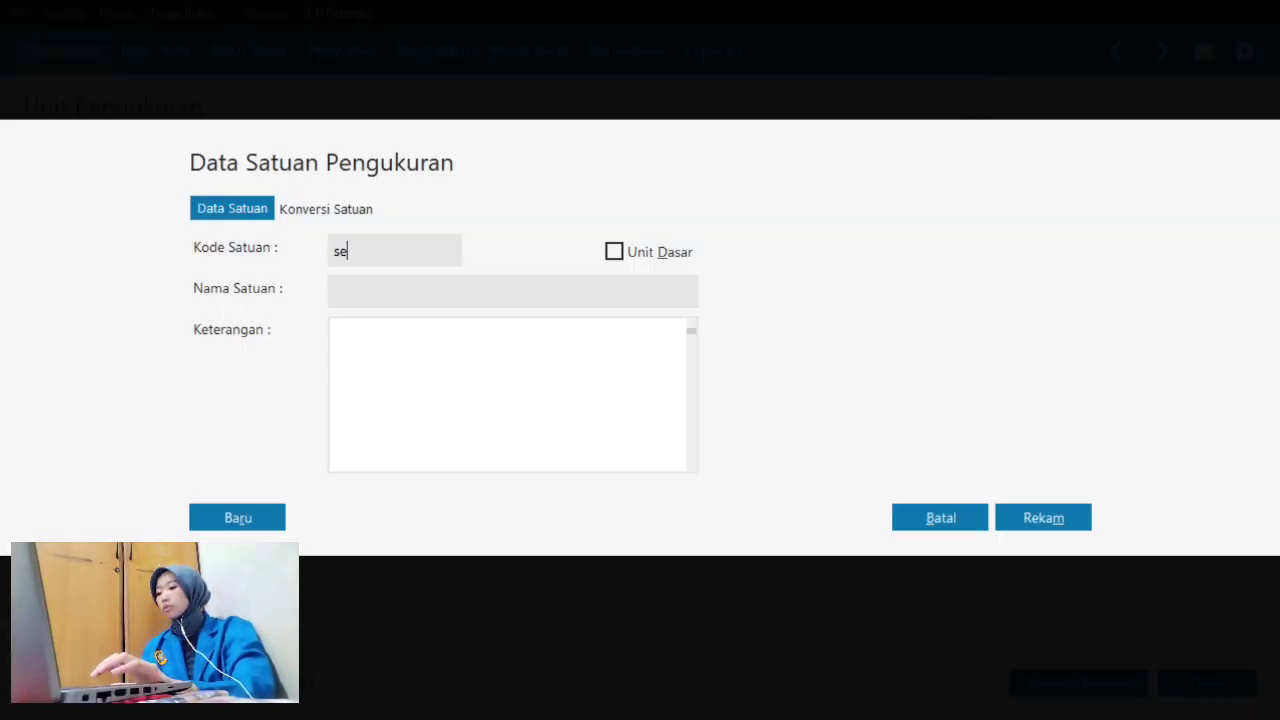
{"action": "left_click", "coordinate": [375, 288]}
{"action": "type", "text": "s"}
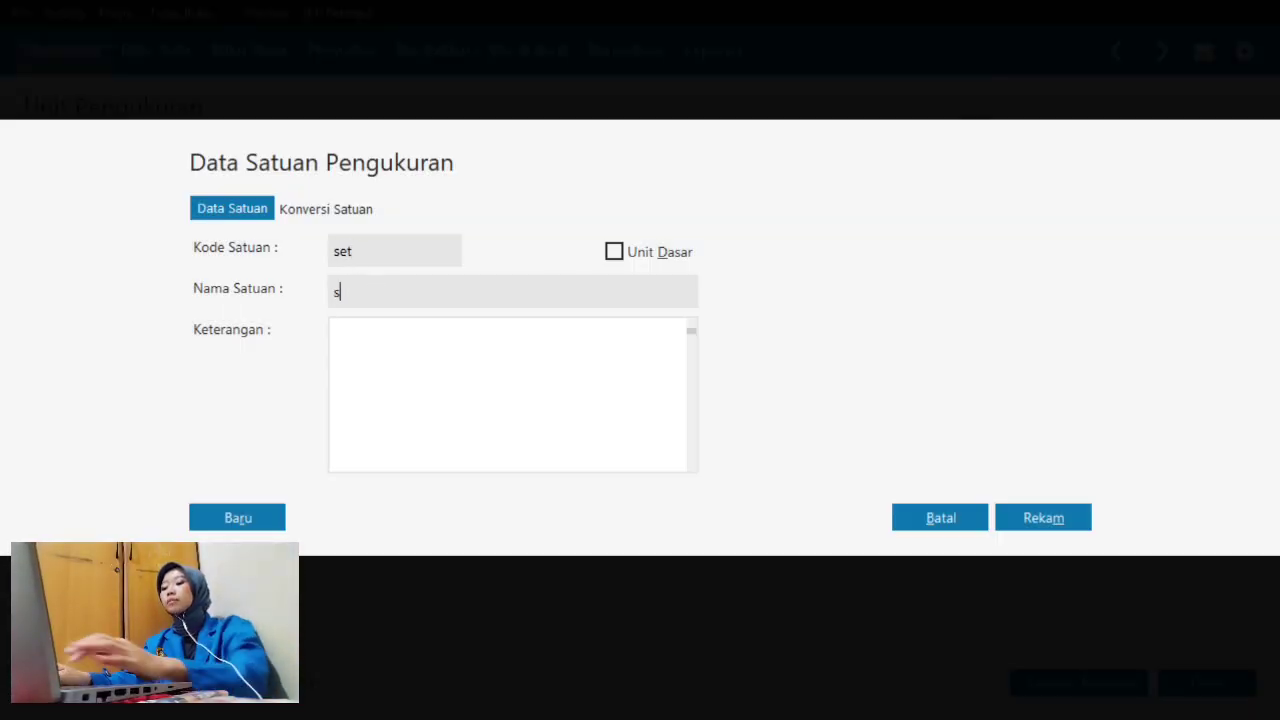
{"action": "type", "text": "et"}
{"action": "double_click", "coordinate": [342, 254]}
{"action": "left_click", "coordinate": [400, 372]}
{"action": "type", "text": "1 Set"}
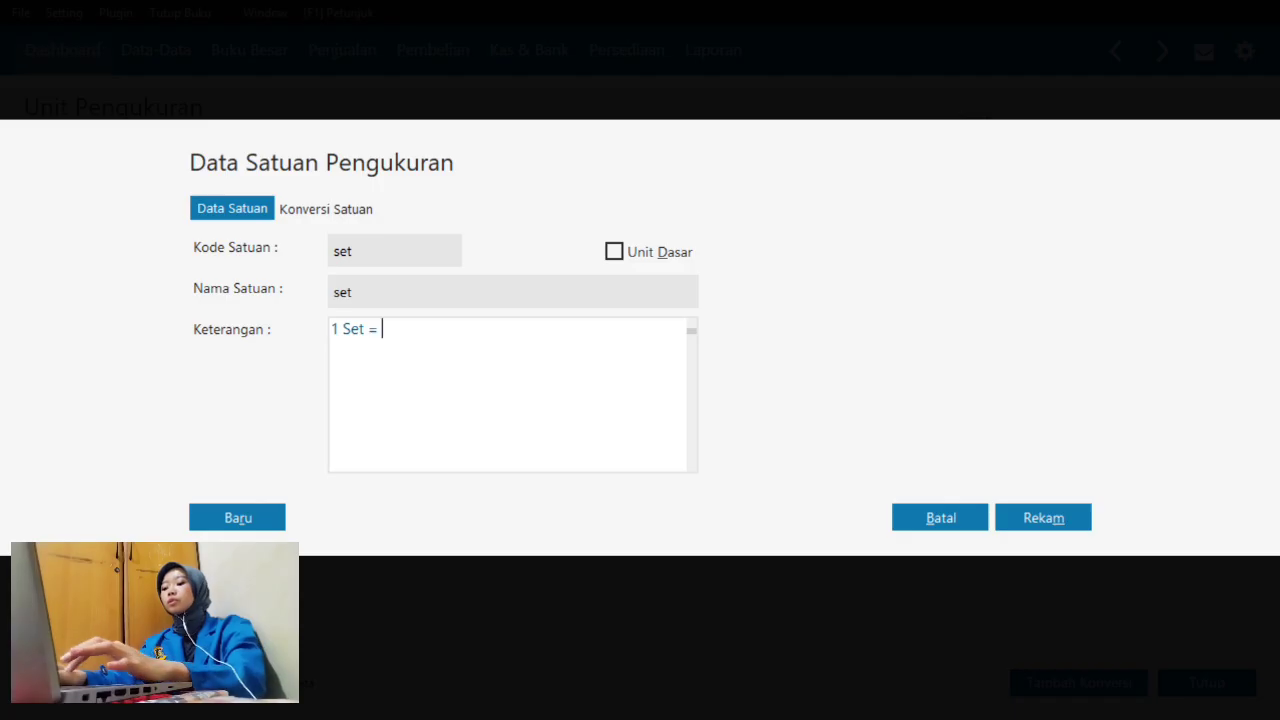
{"action": "type", "text": " = 2 pcs"}
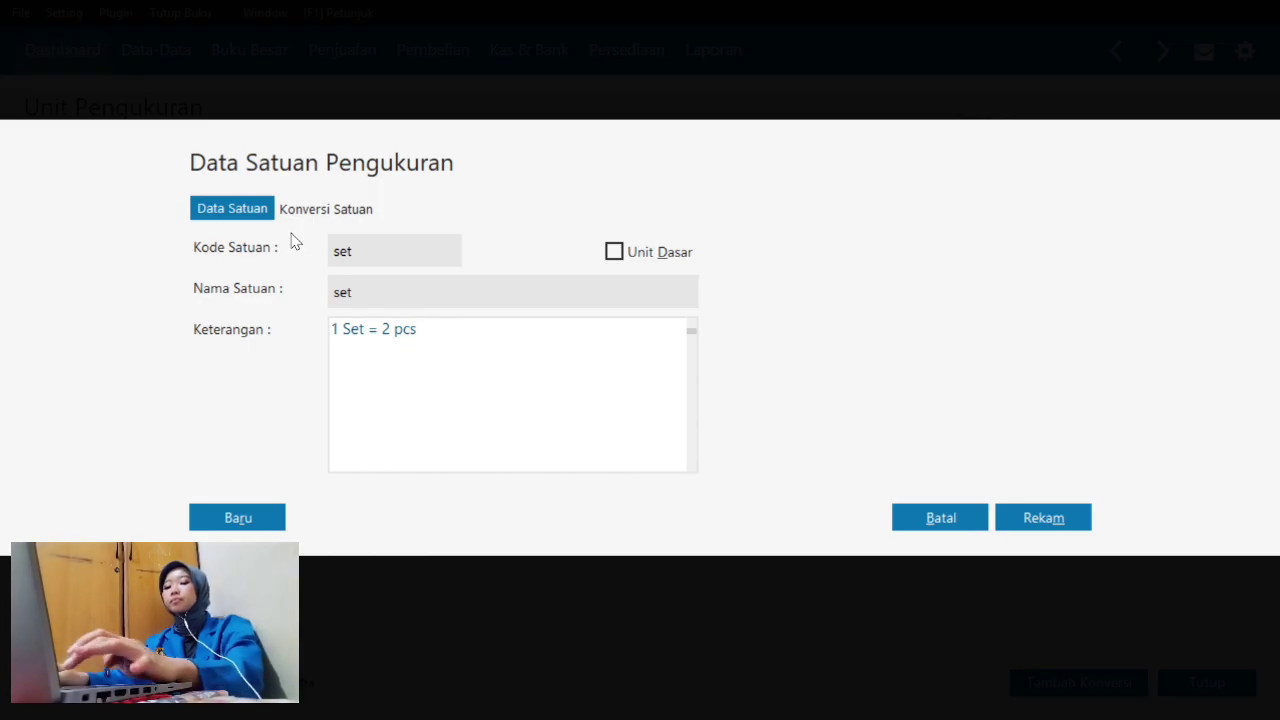
{"action": "left_click", "coordinate": [327, 216]}
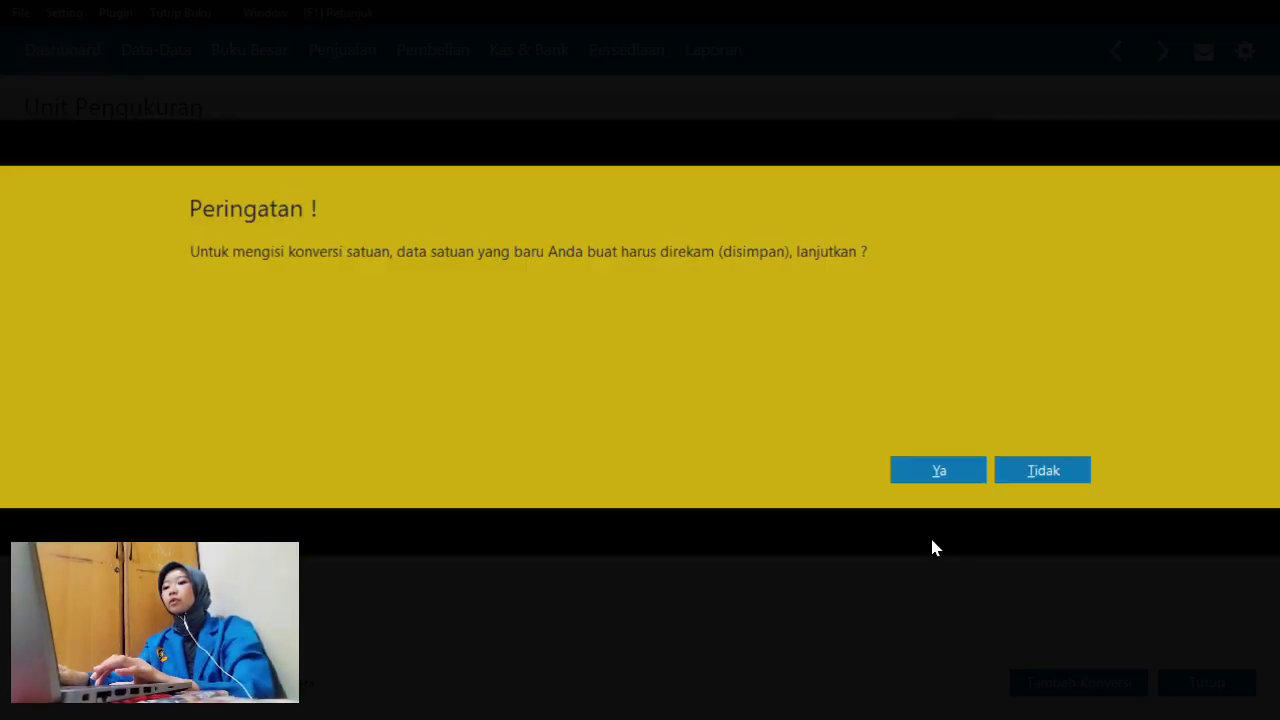
{"action": "left_click", "coordinate": [939, 471]}
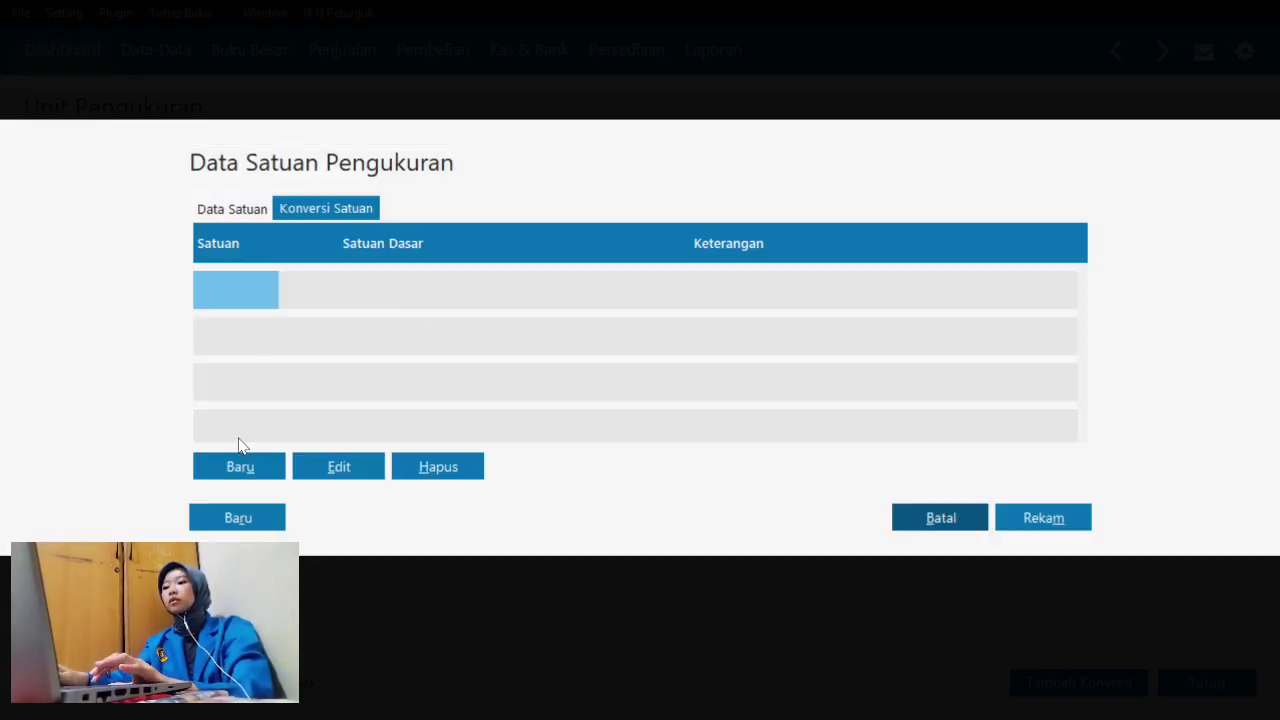
- Add a conversion of 1 set = 2 pieces and save the set unit
{"action": "left_click", "coordinate": [252, 477]}
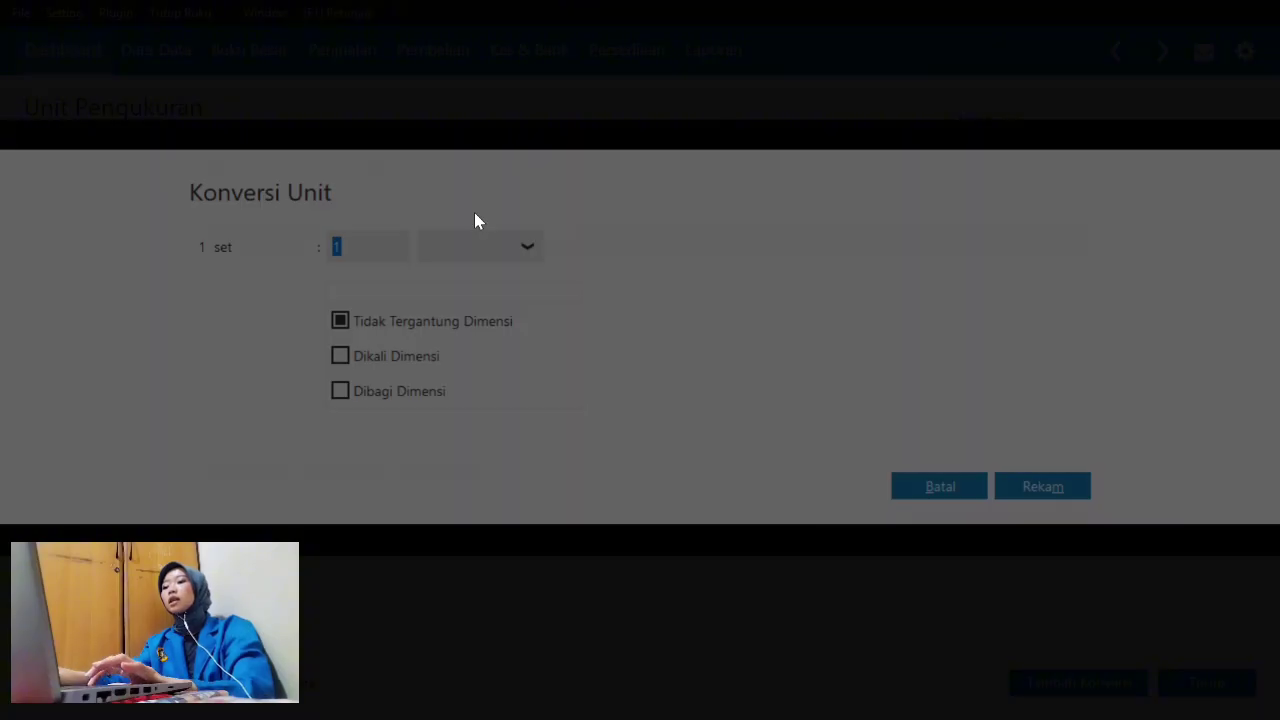
{"action": "type", "text": "2"}
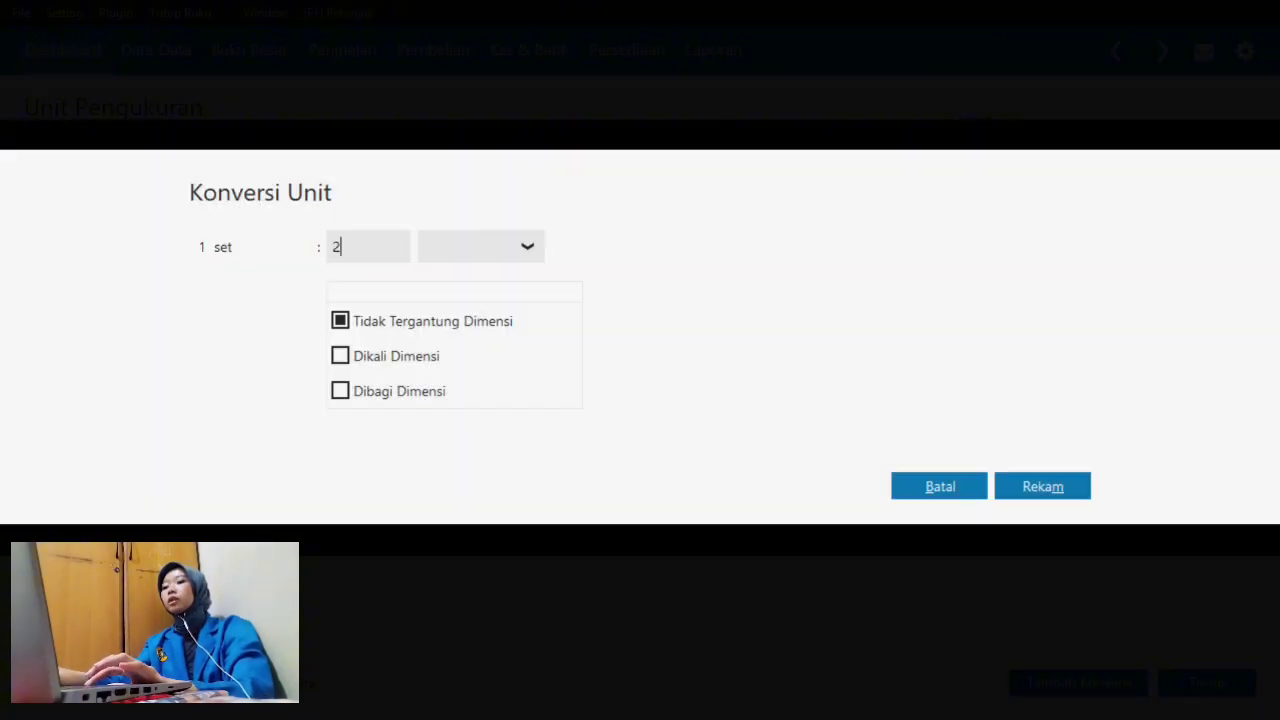
{"action": "left_click", "coordinate": [495, 245]}
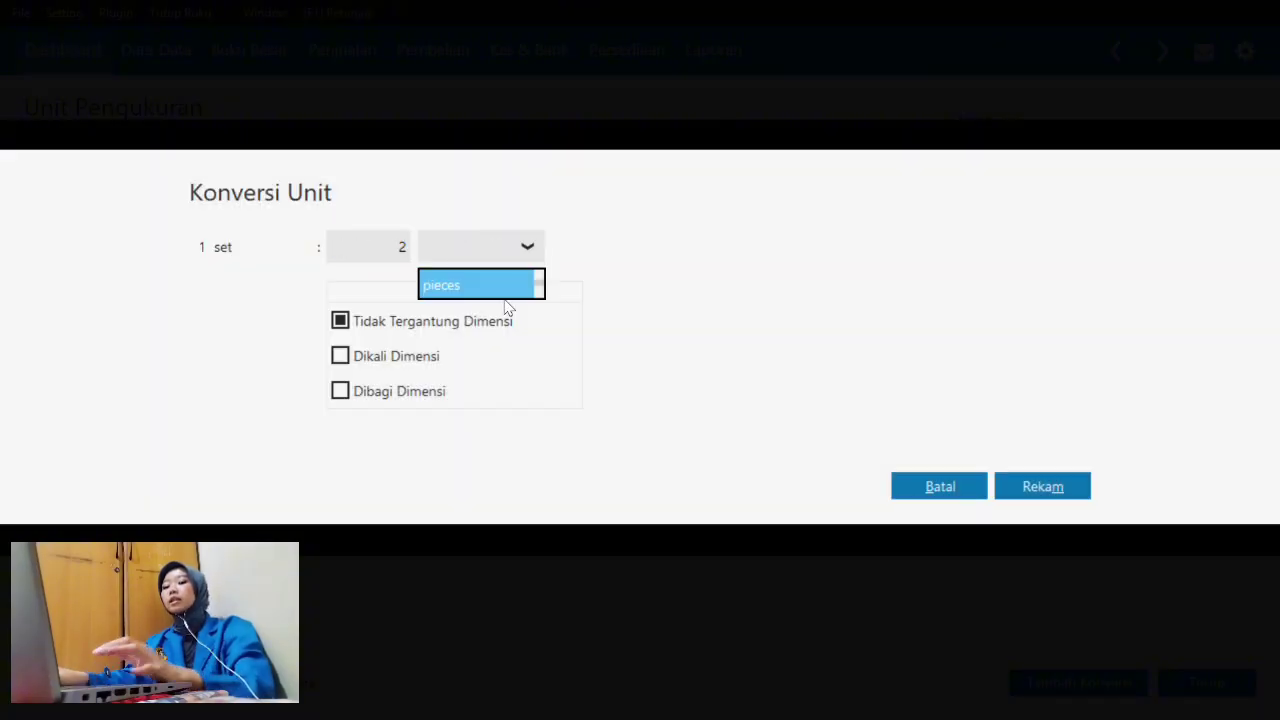
{"action": "left_click", "coordinate": [506, 287]}
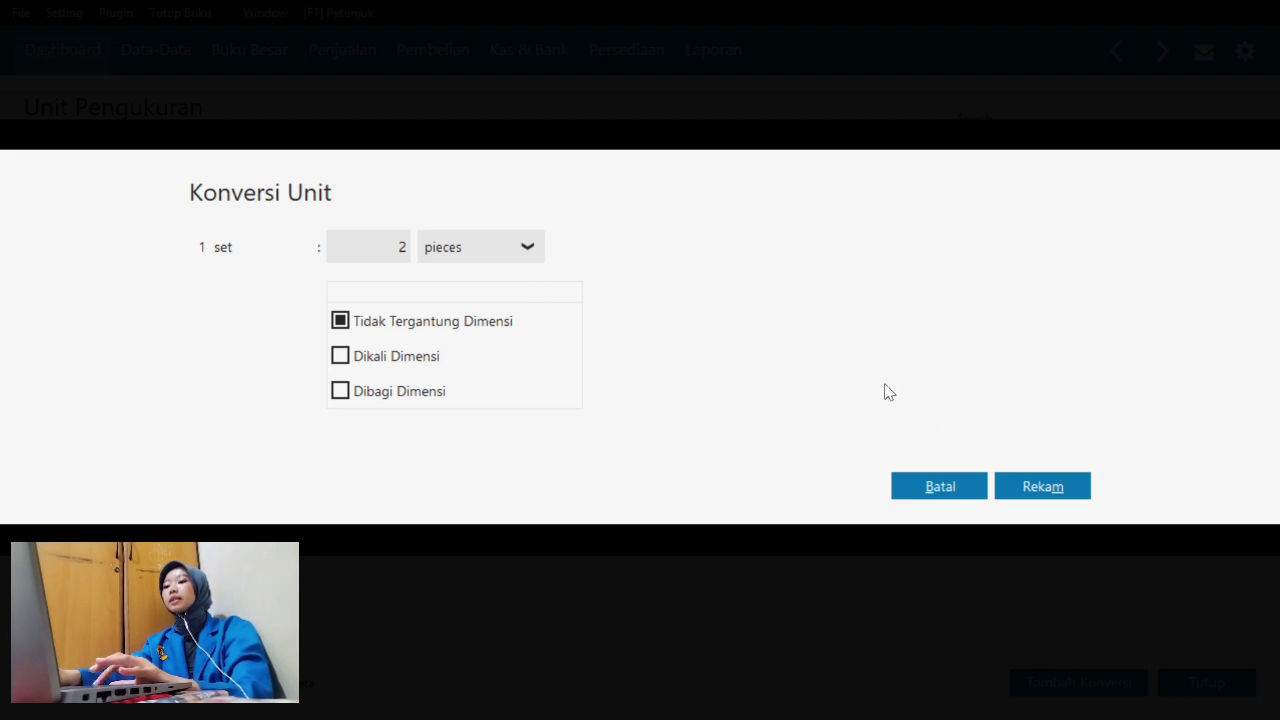
{"action": "left_click", "coordinate": [1016, 483]}
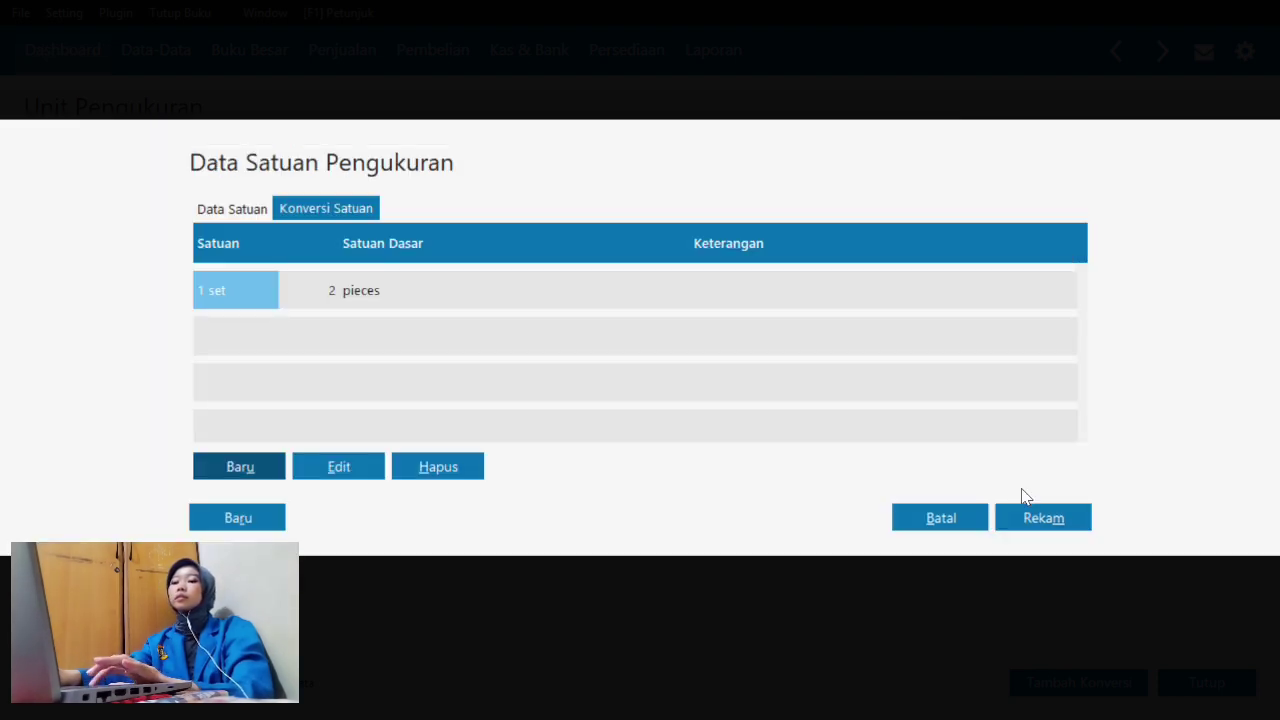
{"action": "left_click", "coordinate": [1082, 518]}
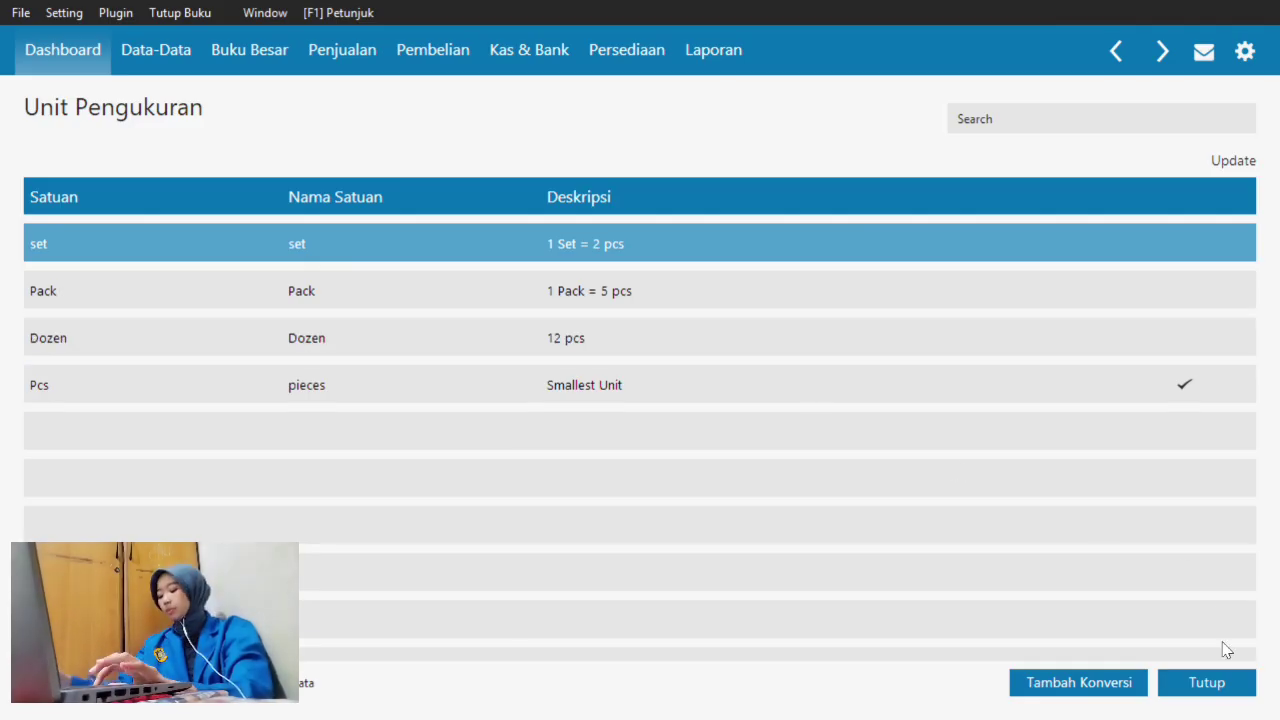
- Close the measurement units page and begin a new inventory product from master data
{"action": "left_click", "coordinate": [1207, 683]}
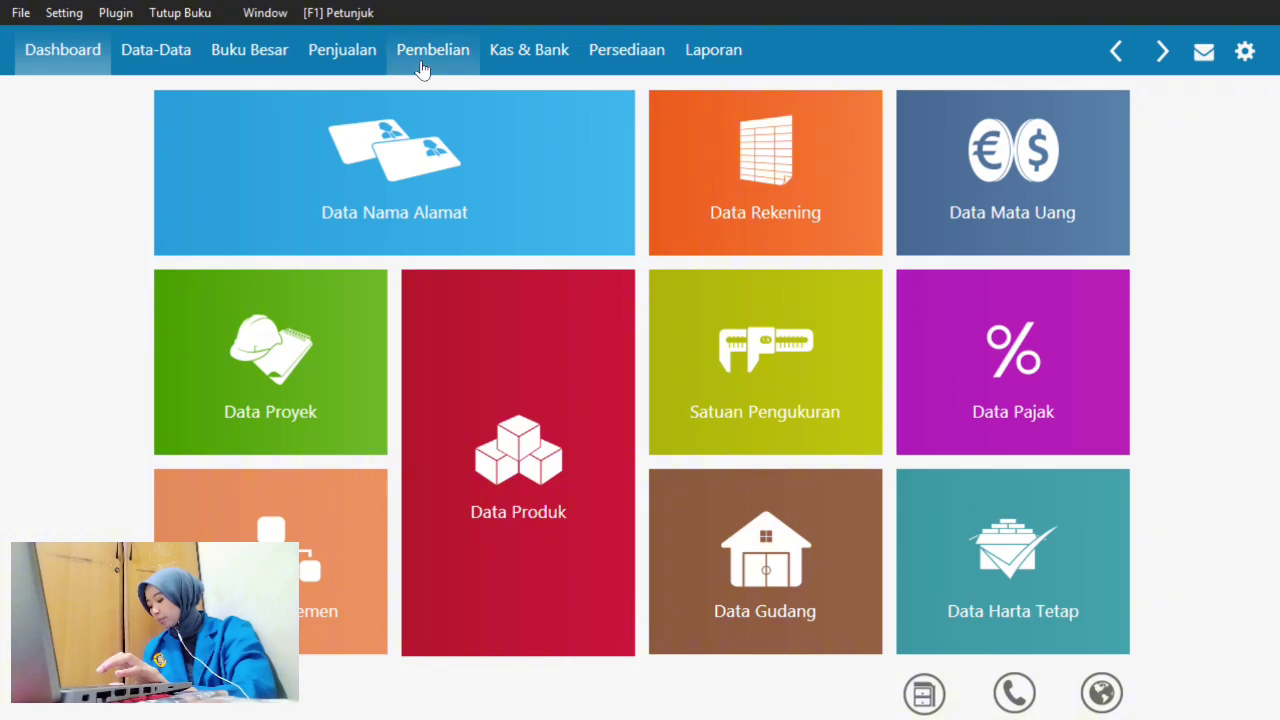
{"action": "left_click", "coordinate": [150, 51]}
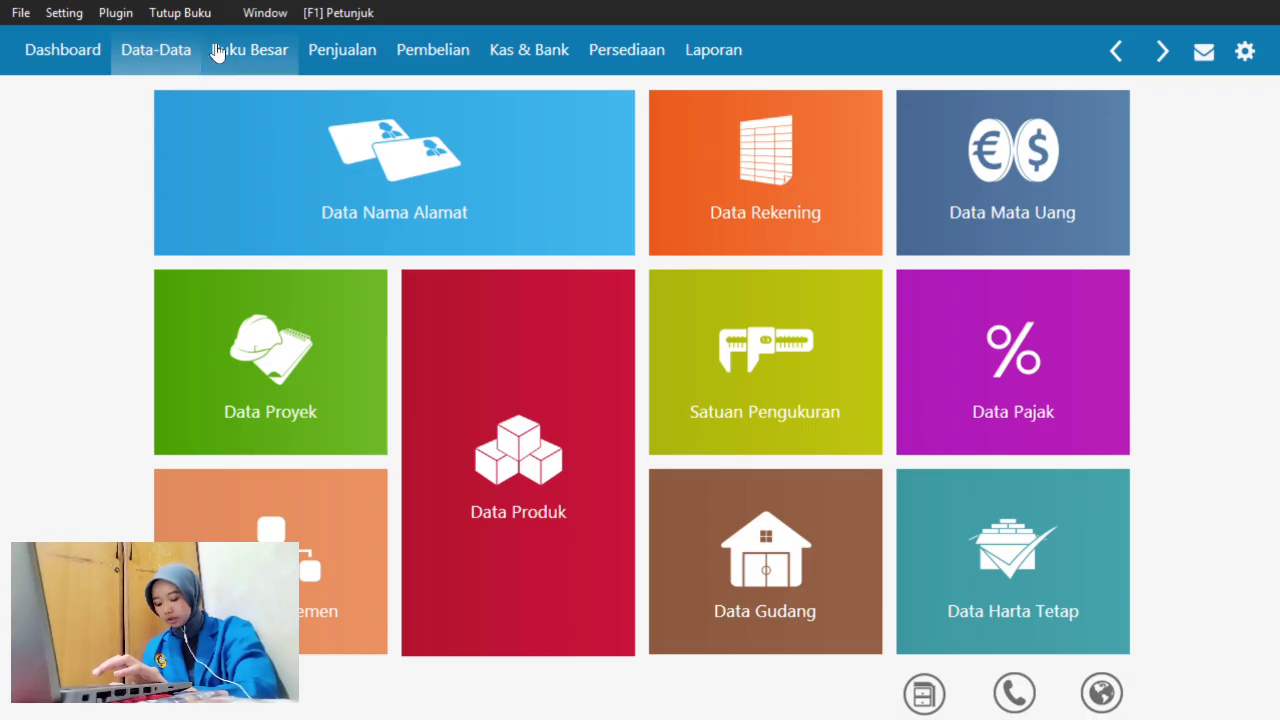
{"action": "mouse_move", "coordinate": [549, 369]}
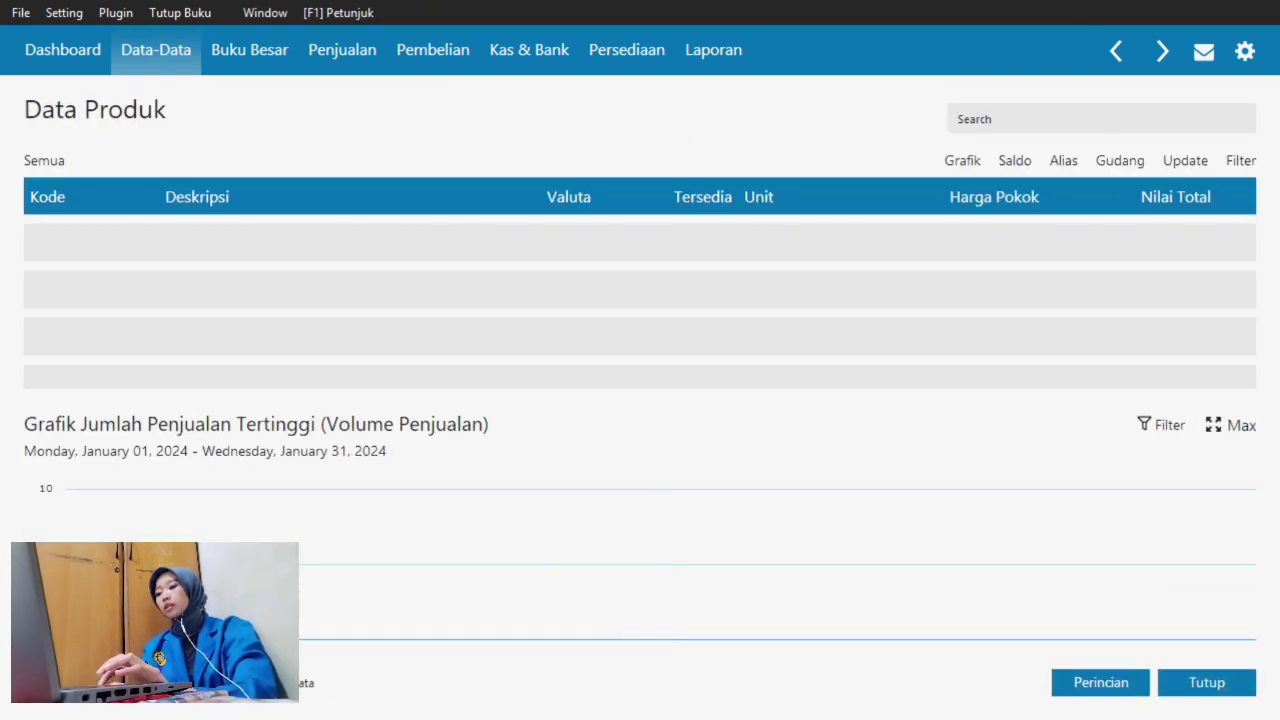
{"action": "left_click", "coordinate": [74, 683]}
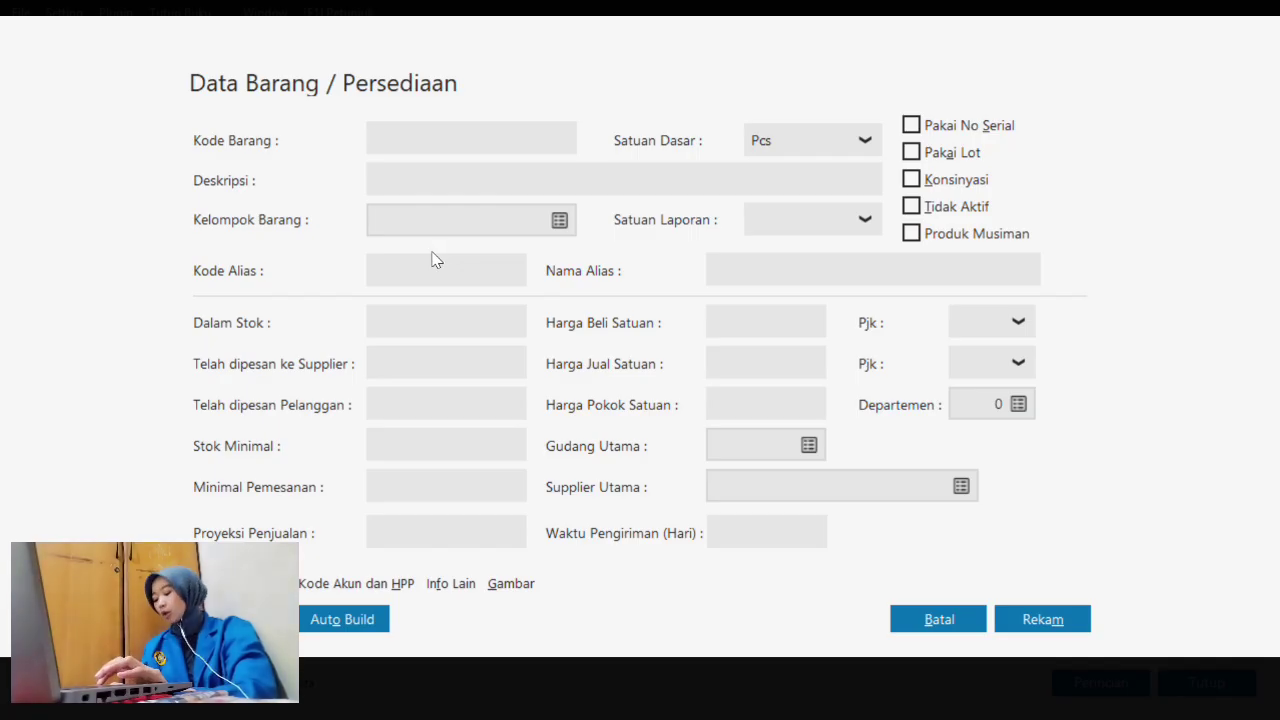
- Enter P-001 Krangka, find only Pcs as a base unit, and cancel the entry
{"action": "type", "text": "p-001"}
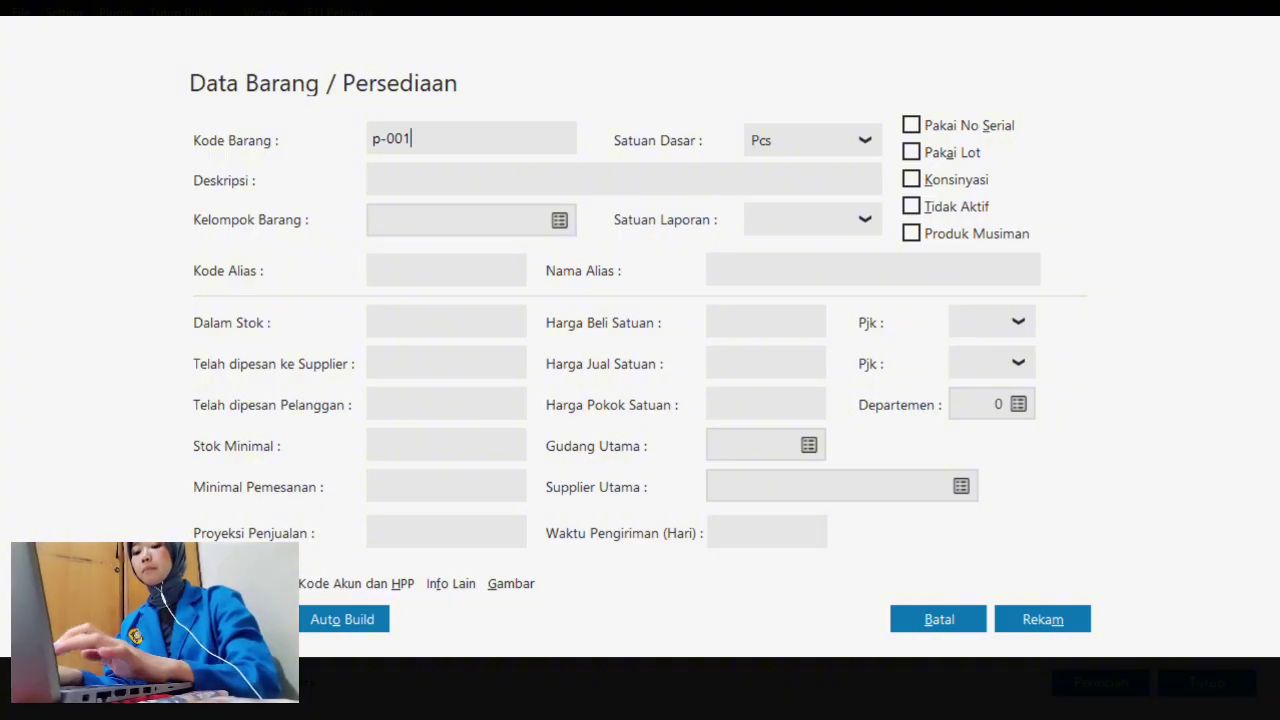
{"action": "type", "text": "P"}
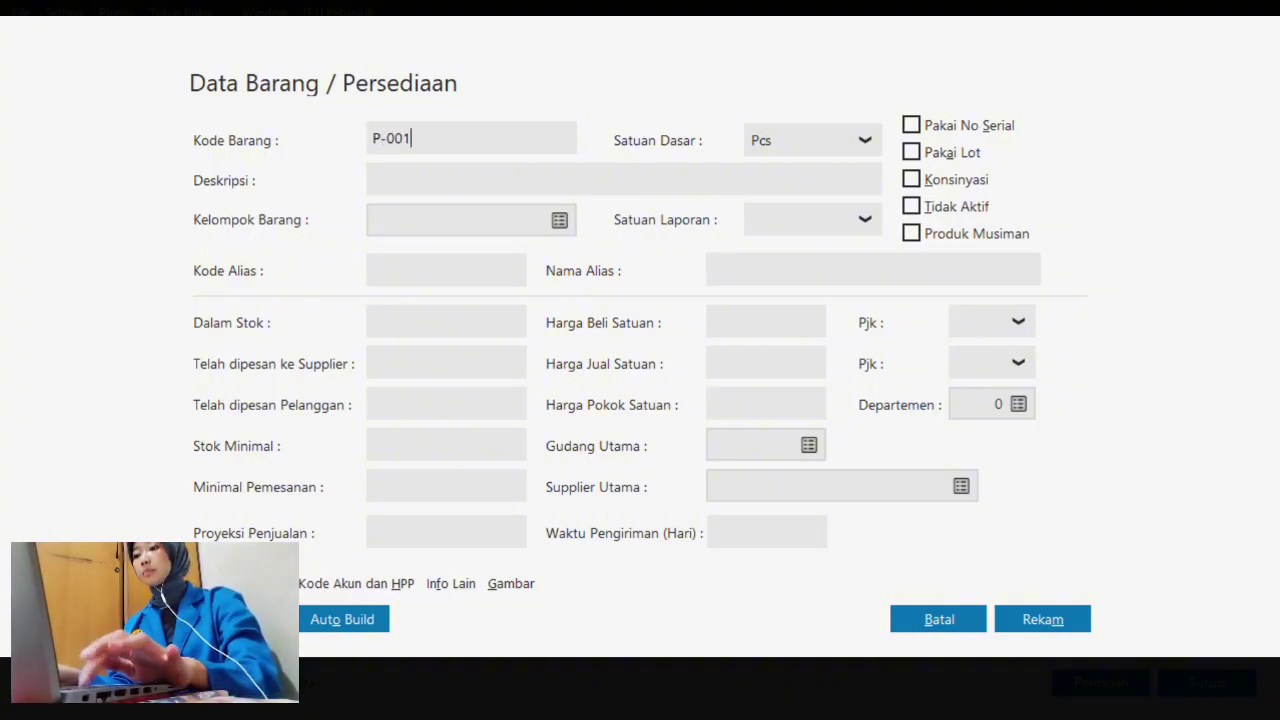
{"action": "left_click", "coordinate": [409, 172]}
{"action": "type", "text": "kRAN"}
{"action": "key", "text": "BackSpace"}
{"action": "key", "text": "BackSpace"}
{"action": "key", "text": "BackSpace"}
{"action": "key", "text": "BackSpace"}
{"action": "type", "text": "r"}
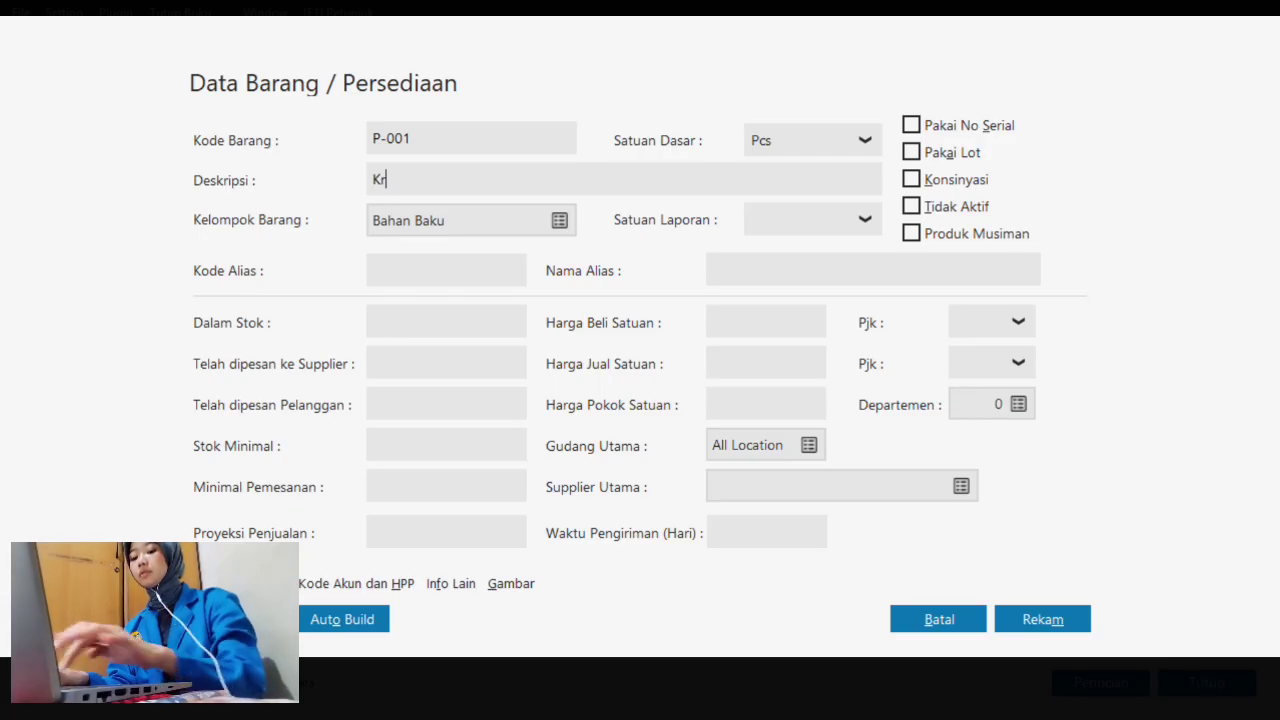
{"action": "type", "text": "angka"}
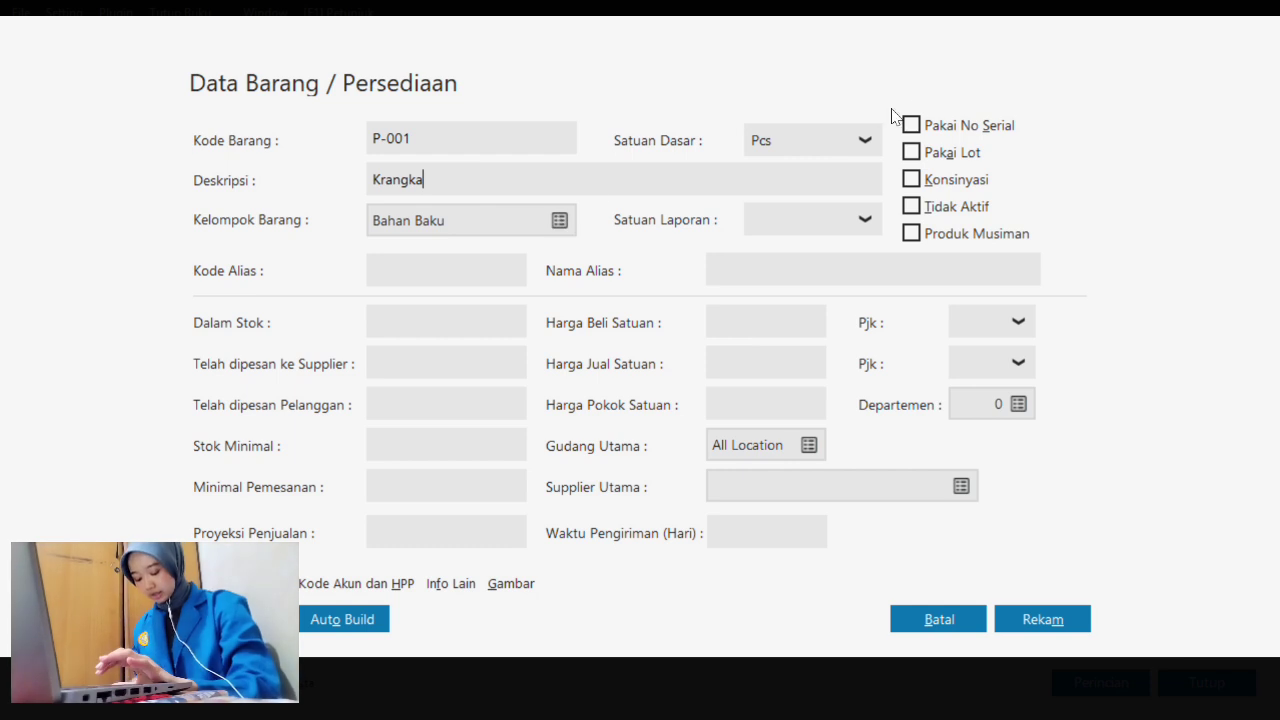
{"action": "left_click", "coordinate": [848, 143]}
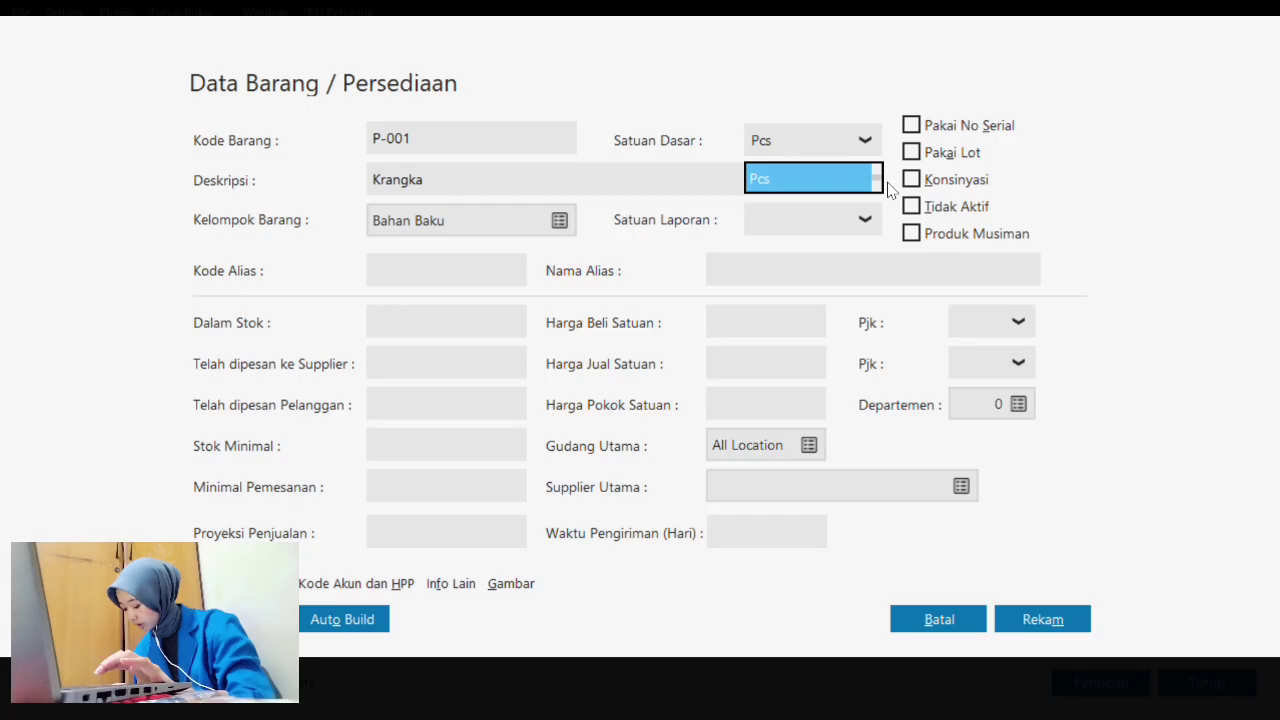
{"action": "left_click", "coordinate": [931, 621]}
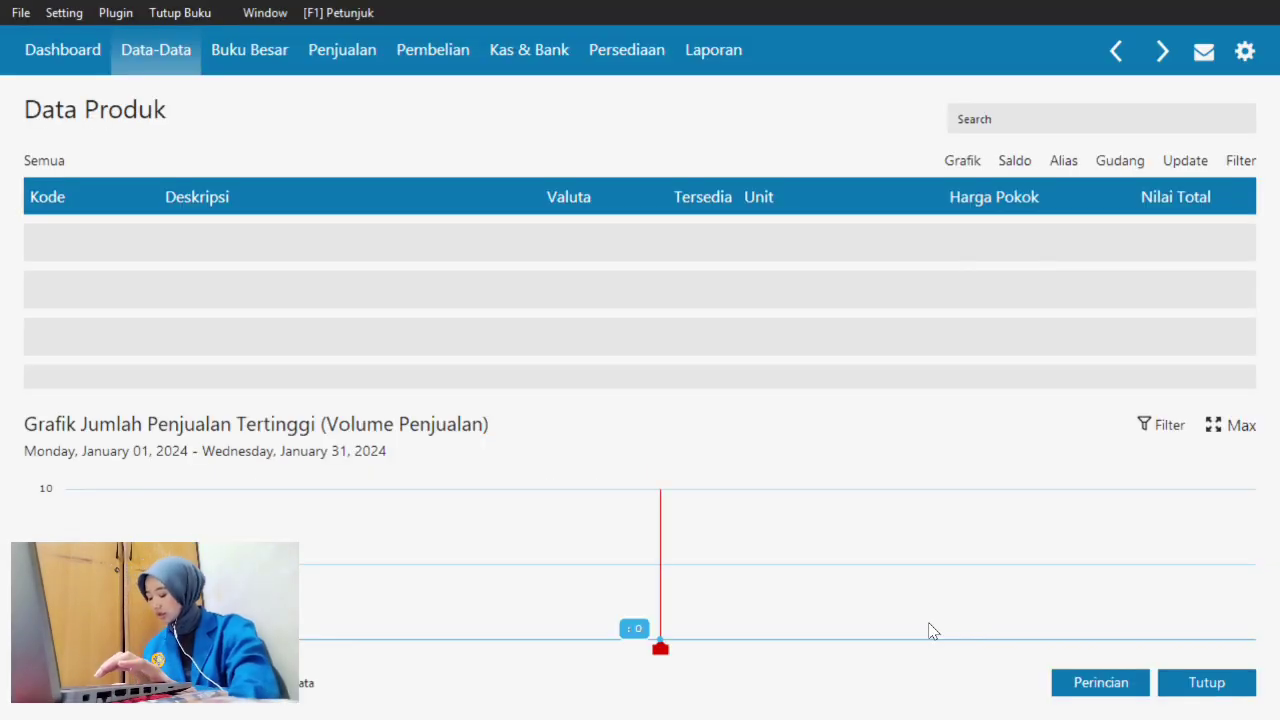
- Create a base measurement unit with code and name 'unit' and save it
{"action": "left_click", "coordinate": [1220, 684]}
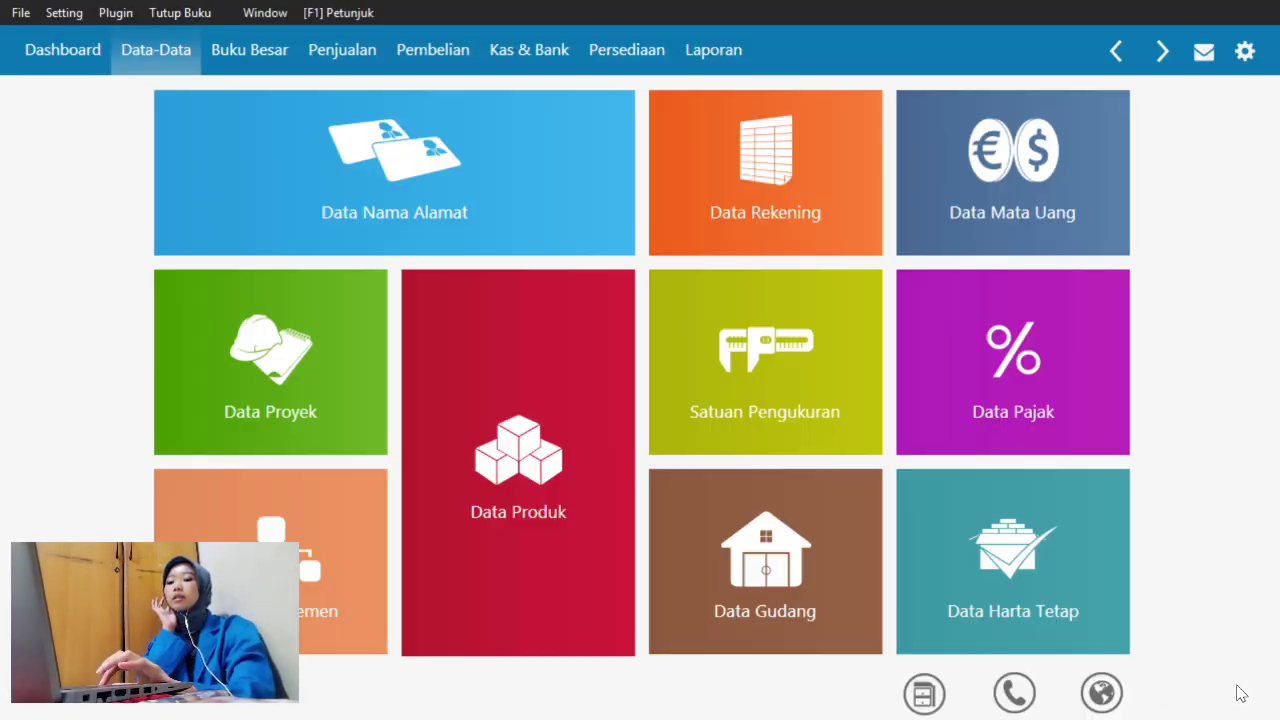
{"action": "left_click", "coordinate": [765, 368]}
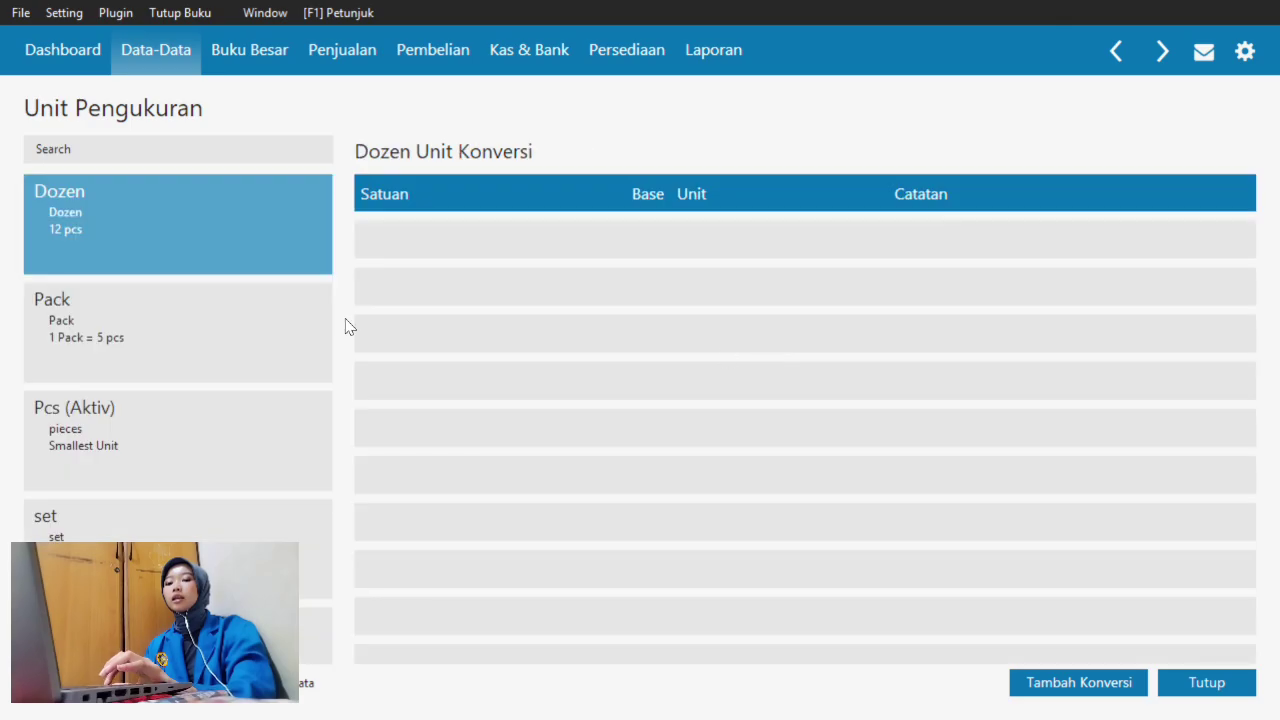
{"action": "left_click", "coordinate": [36, 691]}
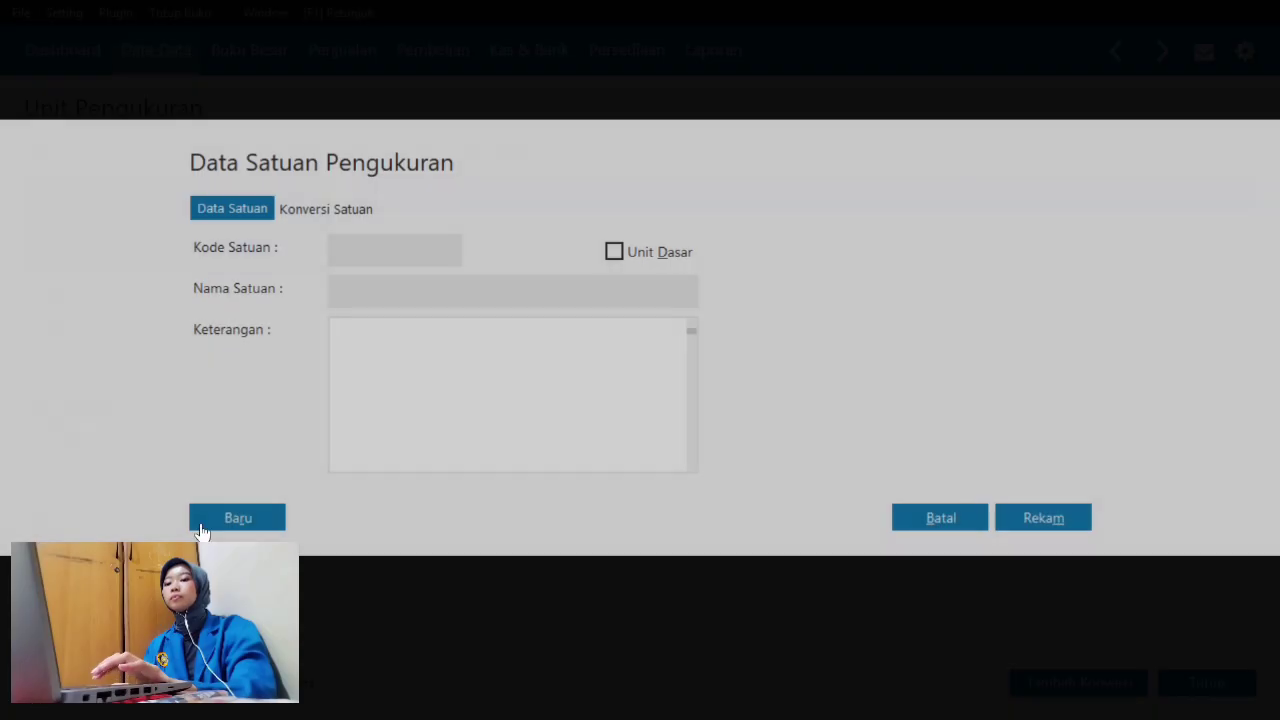
{"action": "type", "text": "unit"}
{"action": "left_click", "coordinate": [378, 294]}
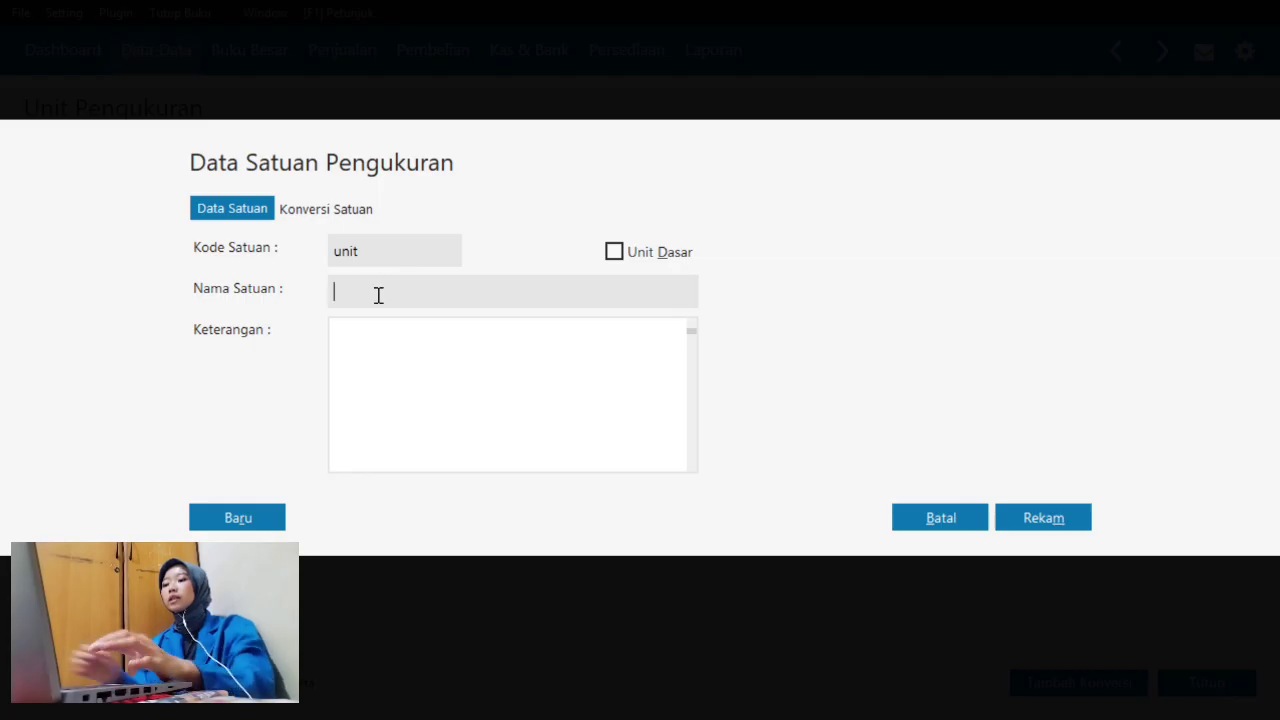
{"action": "type", "text": "unit"}
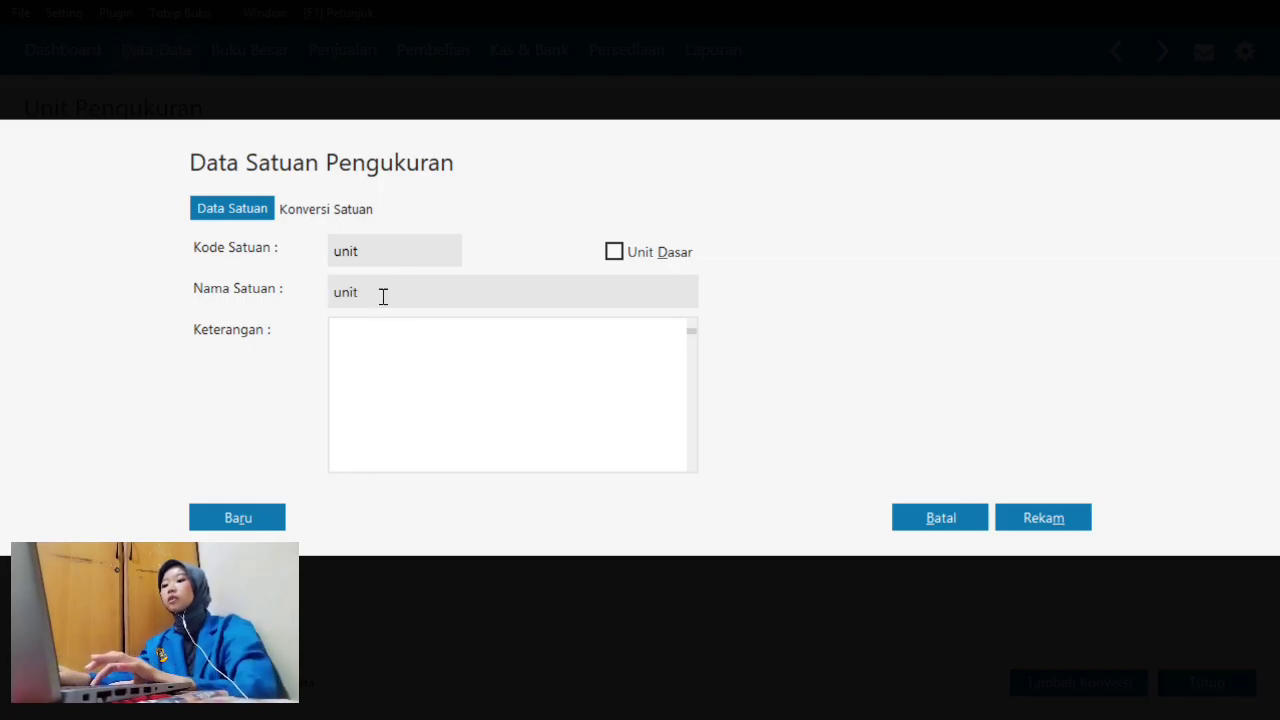
{"action": "left_click", "coordinate": [616, 253]}
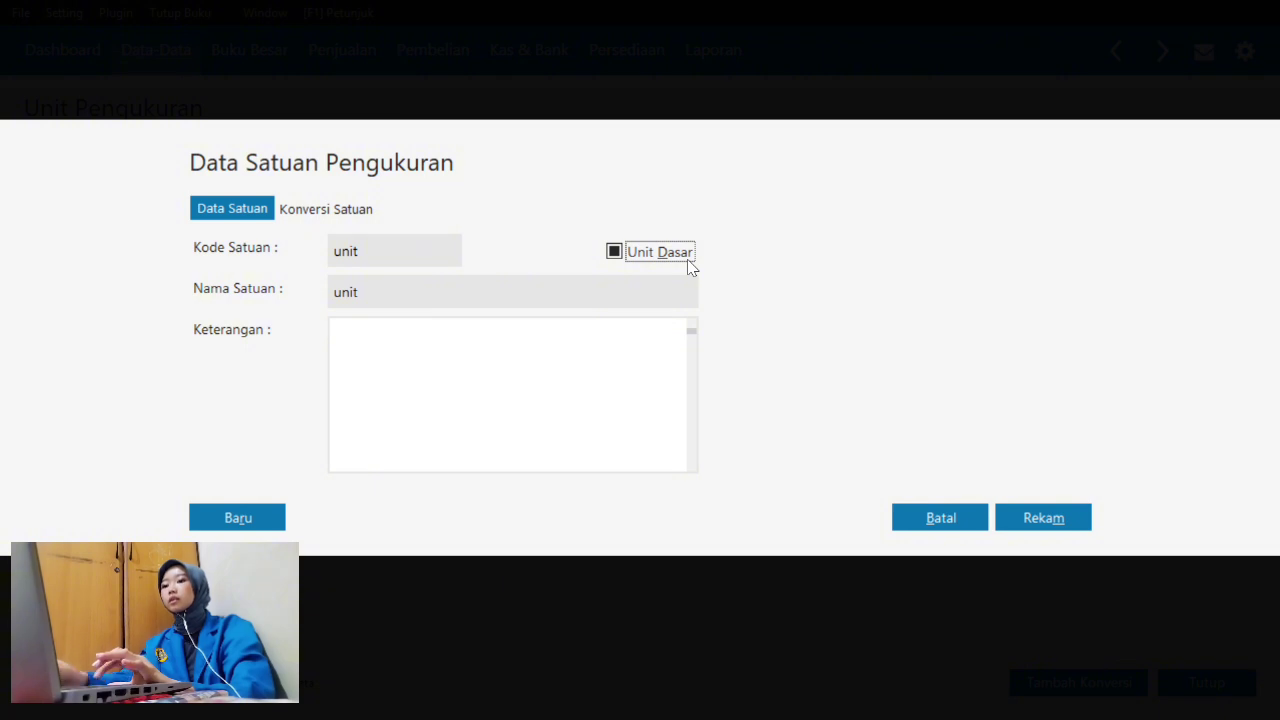
{"action": "left_click", "coordinate": [1076, 516]}
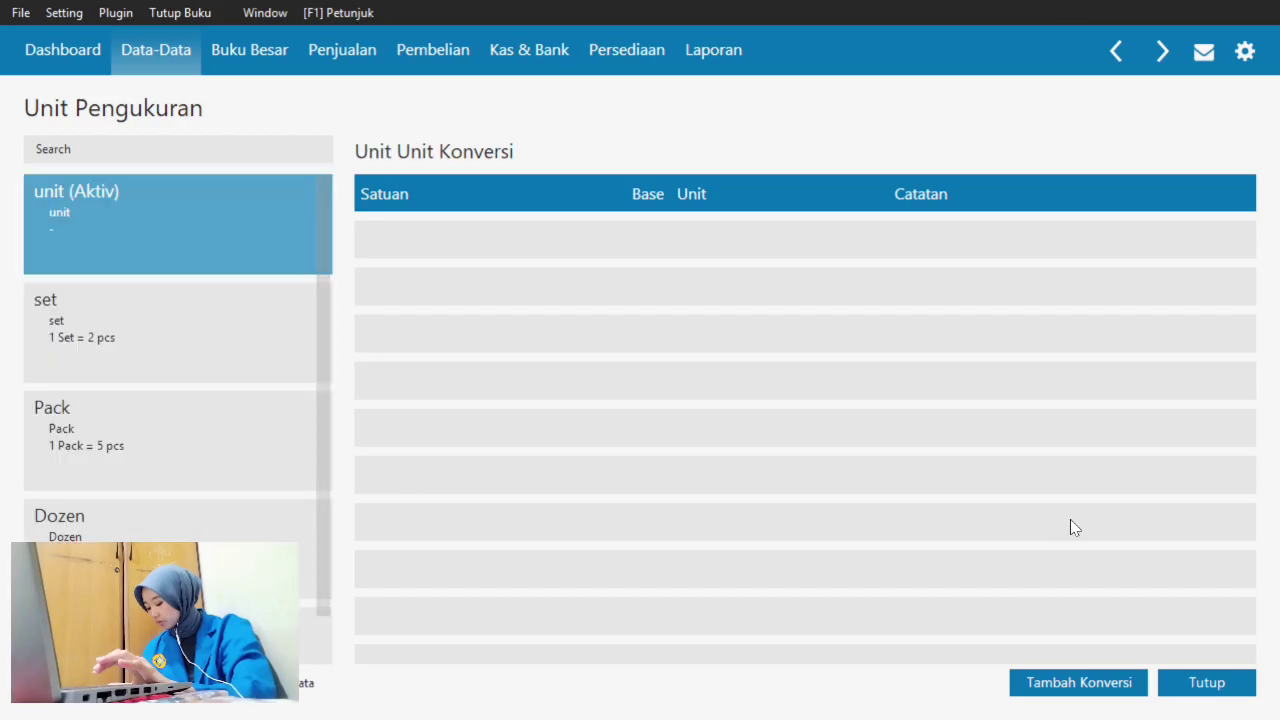
- Save product P-001 Krangka with base unit 'unit'
{"action": "left_click", "coordinate": [1196, 684]}
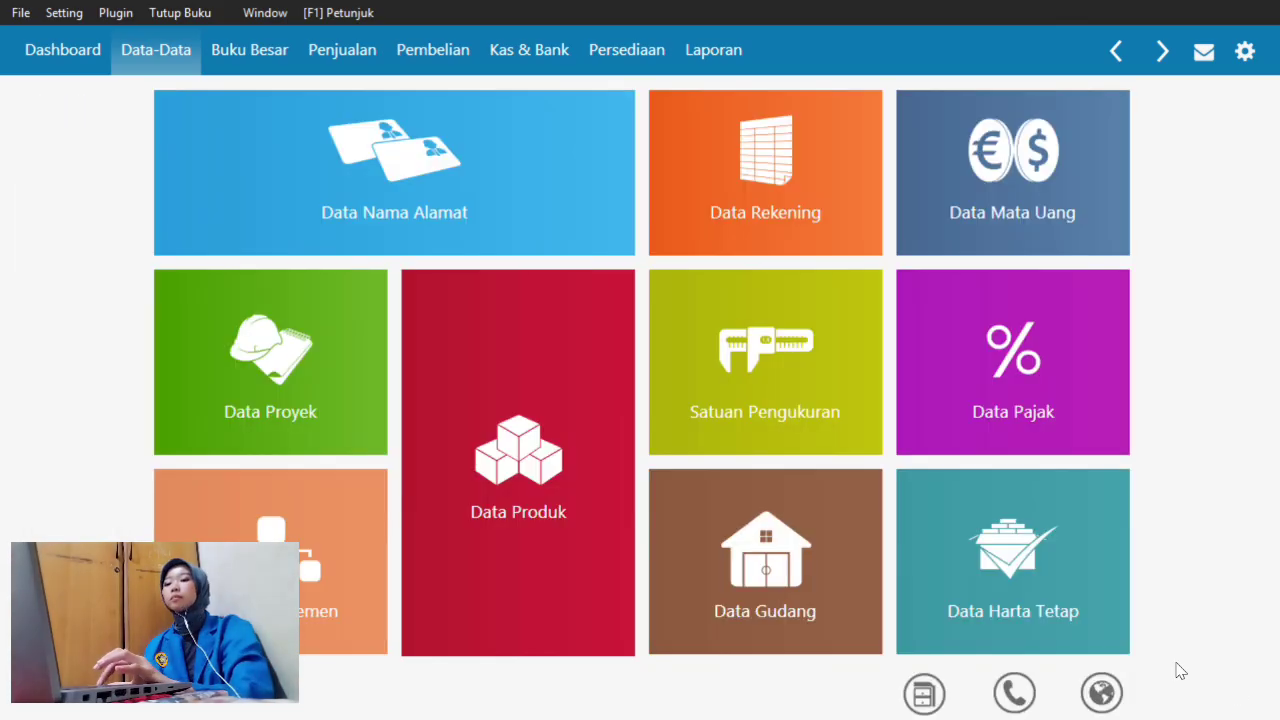
{"action": "left_click", "coordinate": [540, 395]}
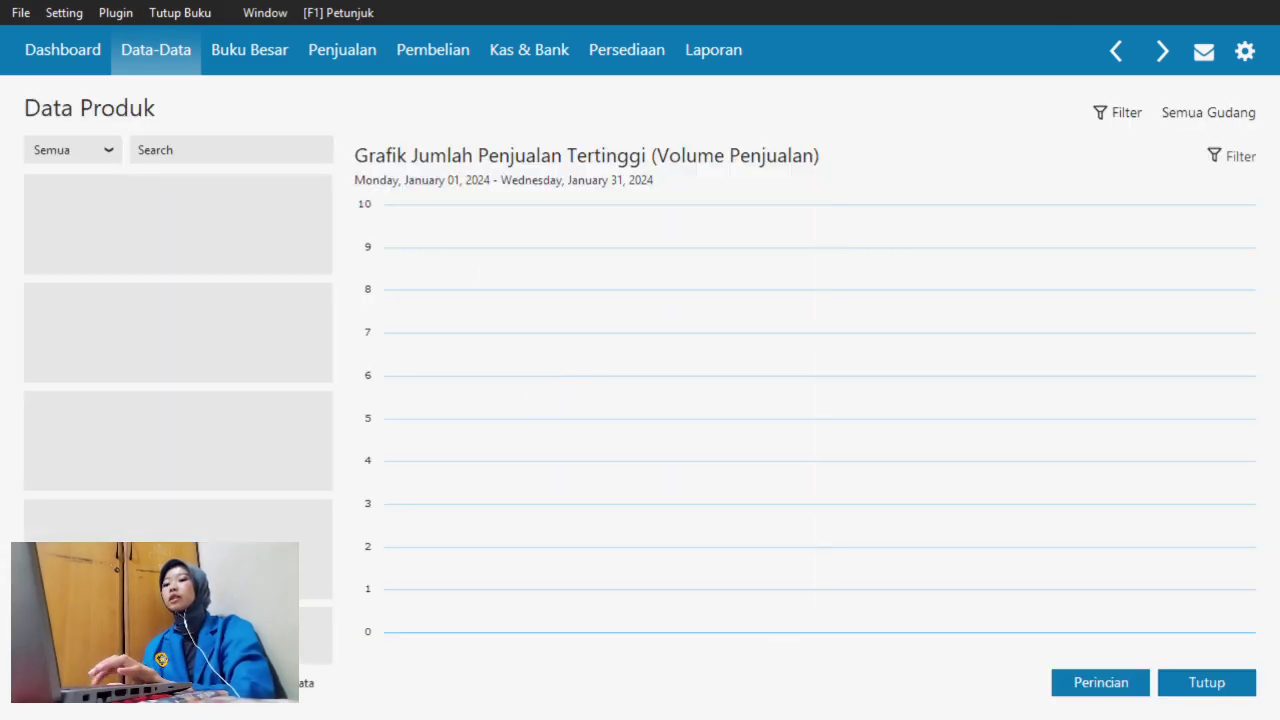
{"action": "left_click", "coordinate": [52, 683]}
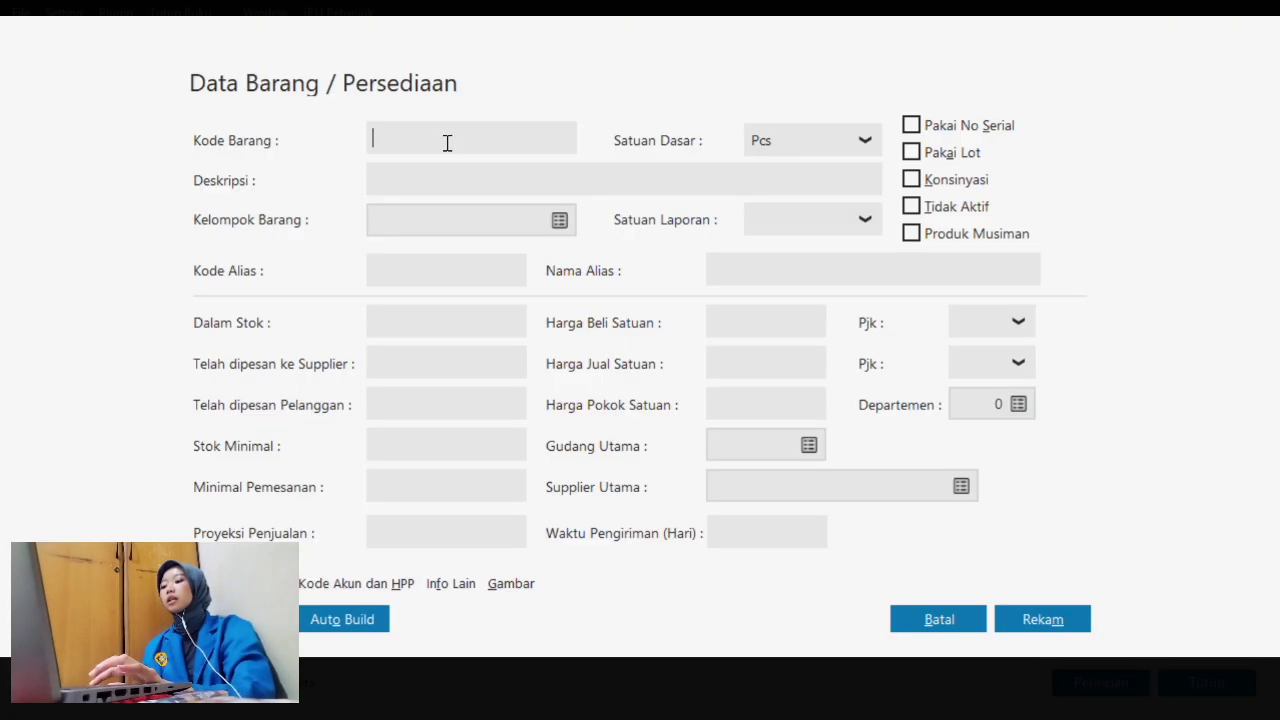
{"action": "type", "text": "P-001"}
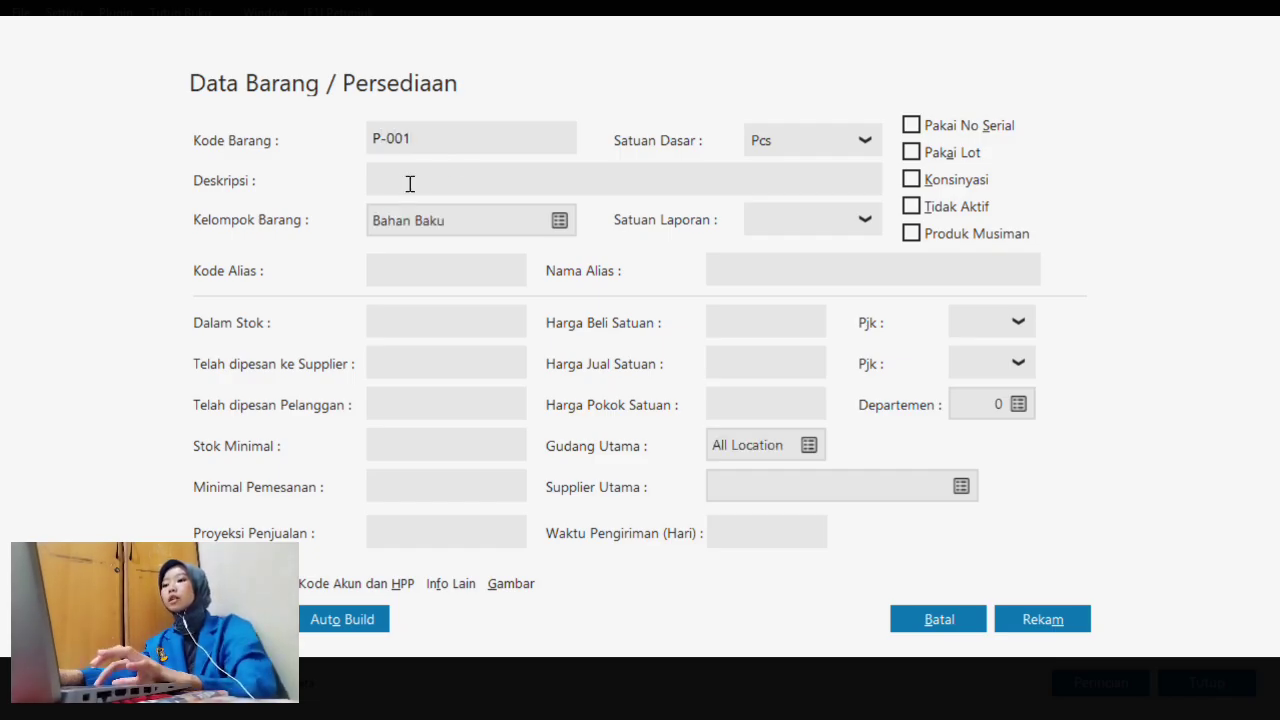
{"action": "type", "text": "Krangka"}
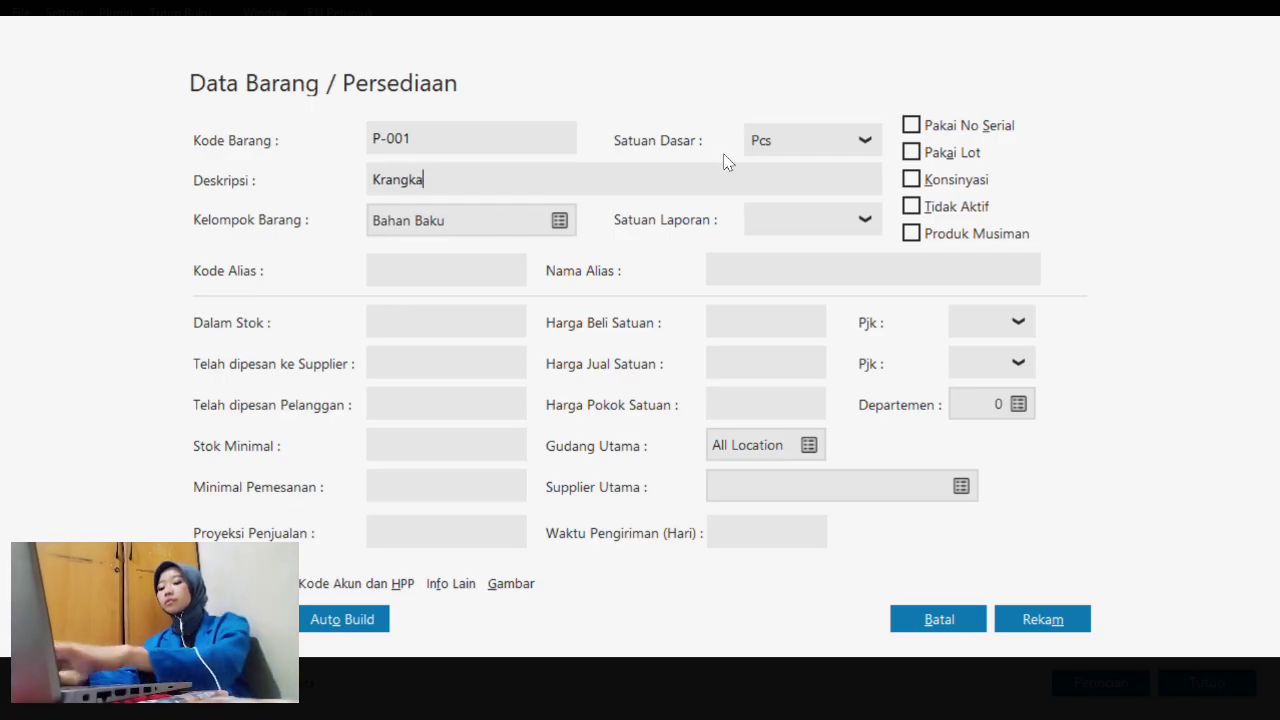
{"action": "left_click", "coordinate": [865, 141]}
{"action": "left_click", "coordinate": [820, 212]}
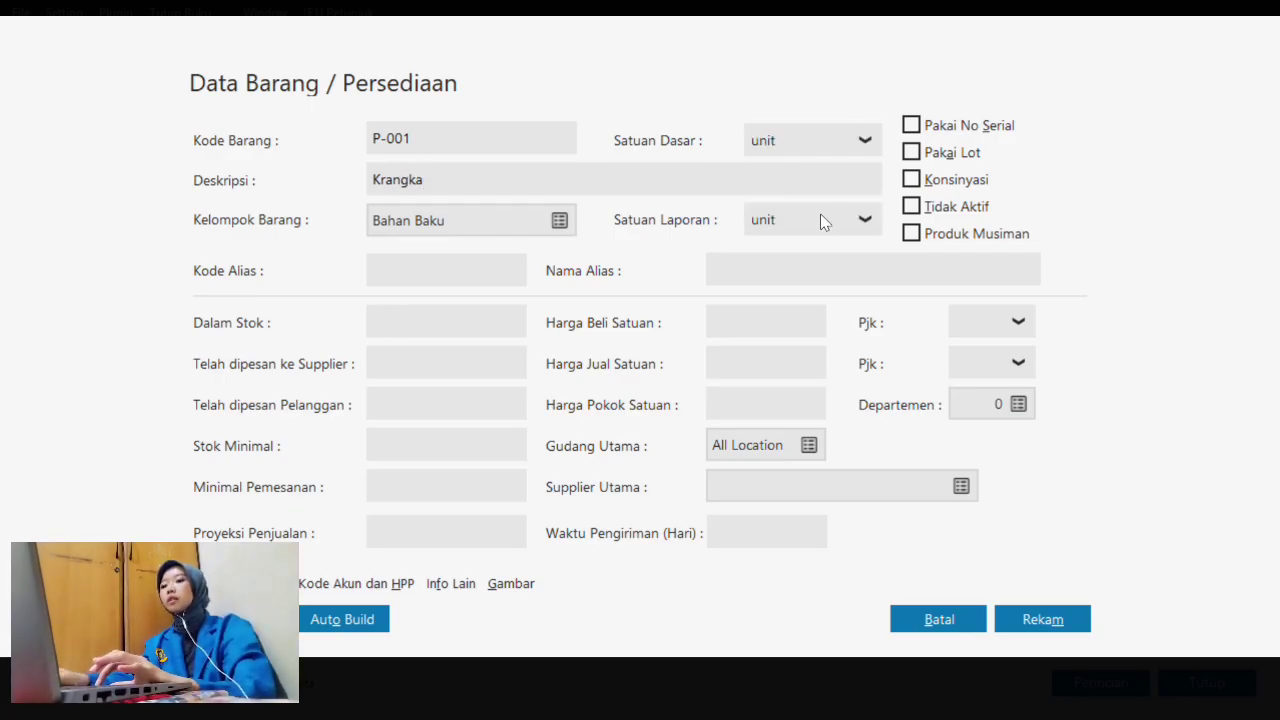
{"action": "left_click", "coordinate": [1008, 618]}
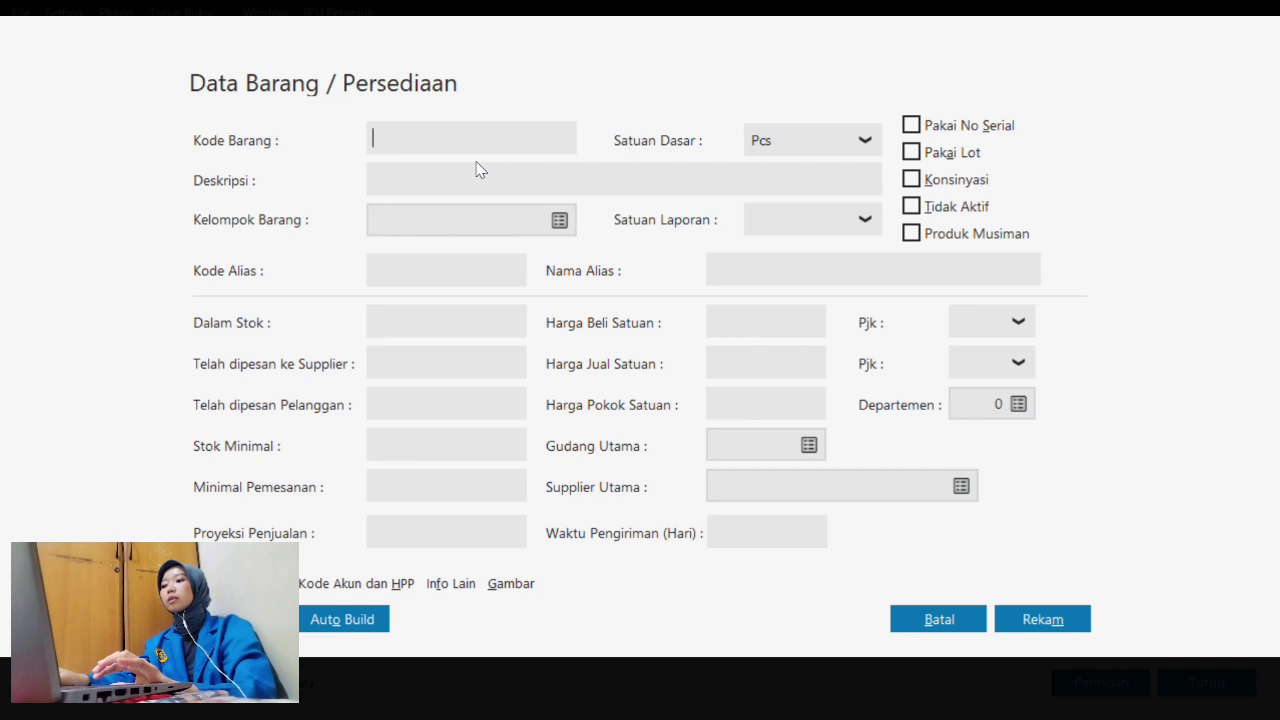
- Start the next product with code P-002
{"action": "type", "text": "P-002"}
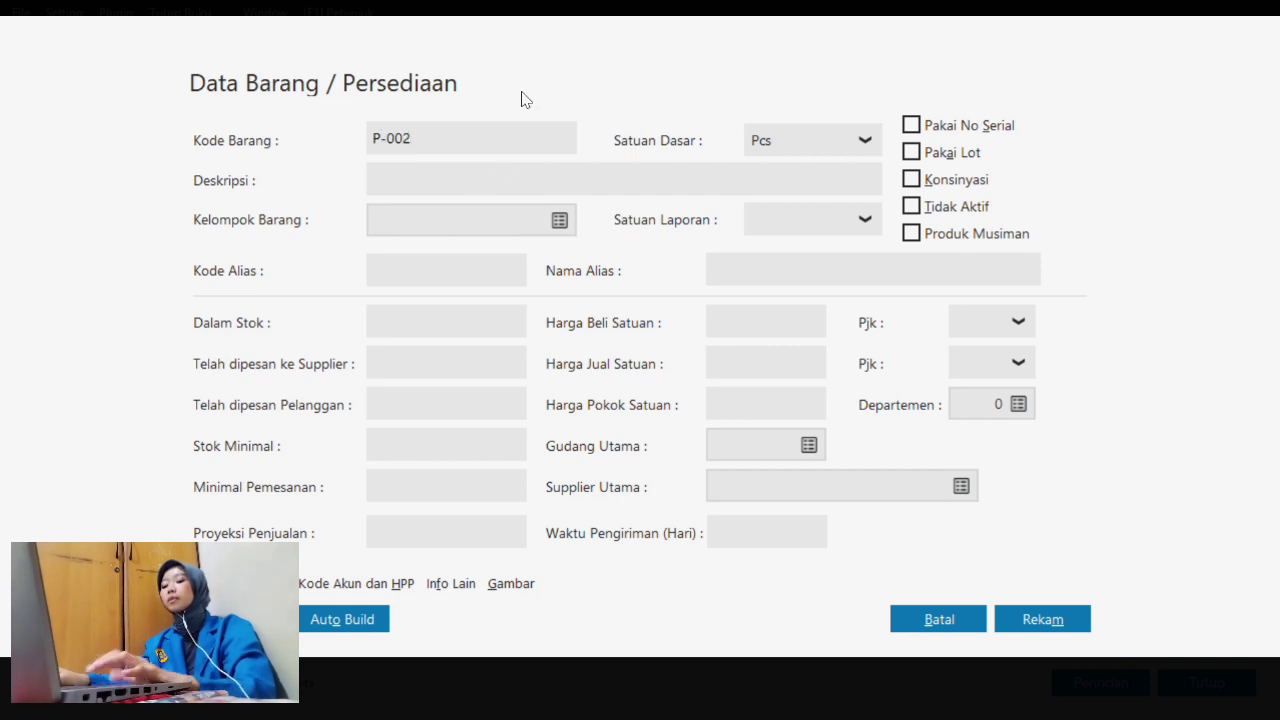
{"action": "left_click", "coordinate": [480, 187]}
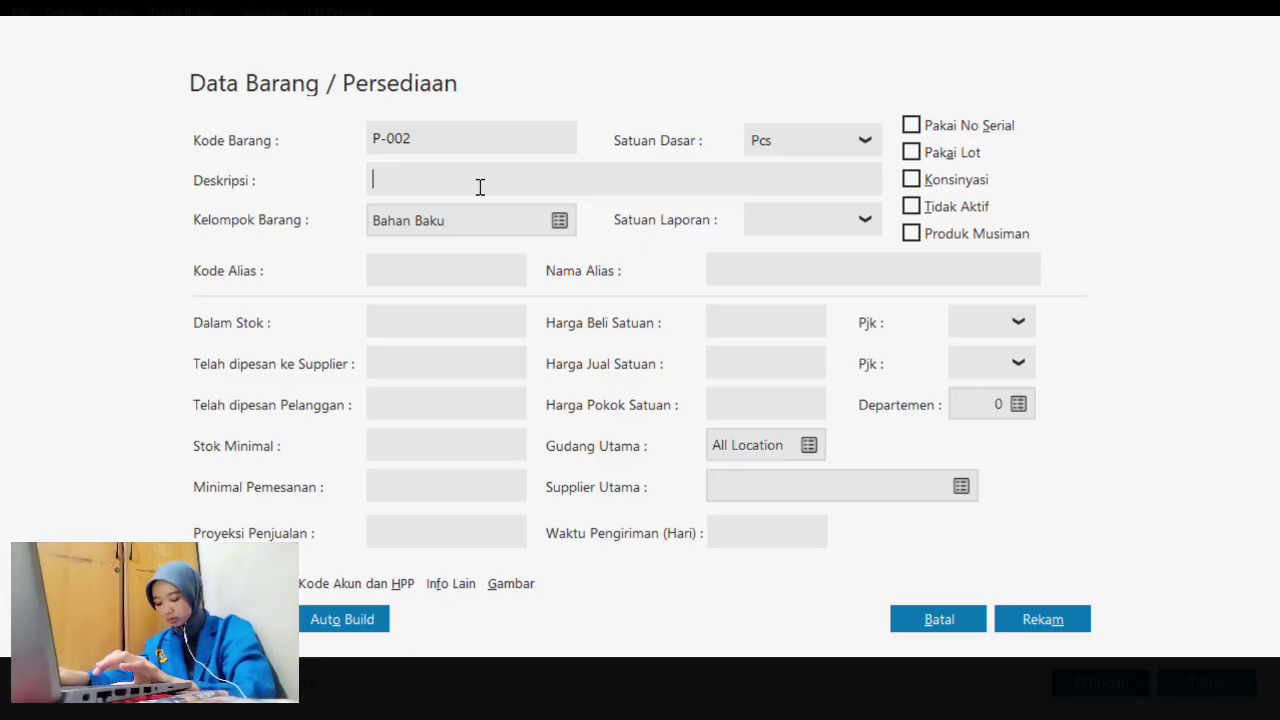
{"action": "key", "text": "super+Tab"}
- In Word's Saldo Persediaan table, correct P-006 Kabel Rem's Jumlah to 20
{"action": "left_click", "coordinate": [749, 146]}
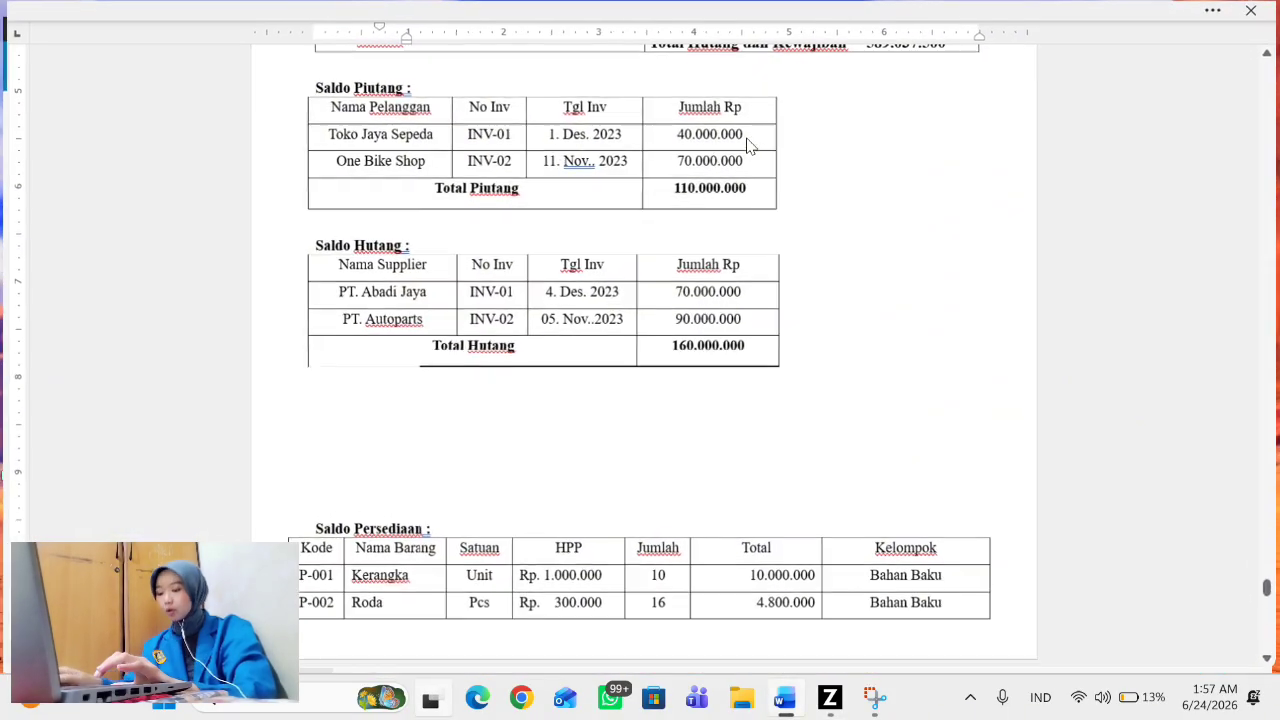
{"action": "scroll", "coordinate": [670, 340], "scroll_direction": "down", "scroll_amount": 5}
{"action": "scroll", "coordinate": [672, 344], "scroll_direction": "down", "scroll_amount": 1}
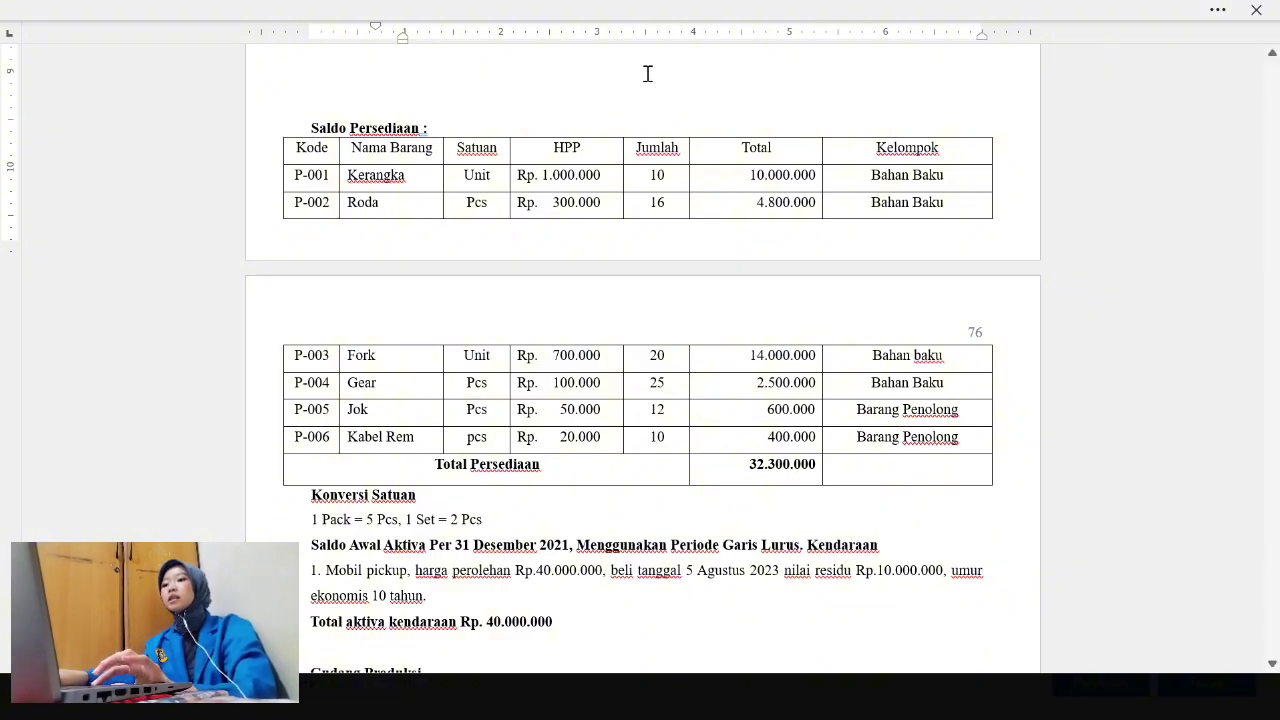
{"action": "left_click", "coordinate": [660, 440]}
{"action": "key", "text": "BackSpace"}
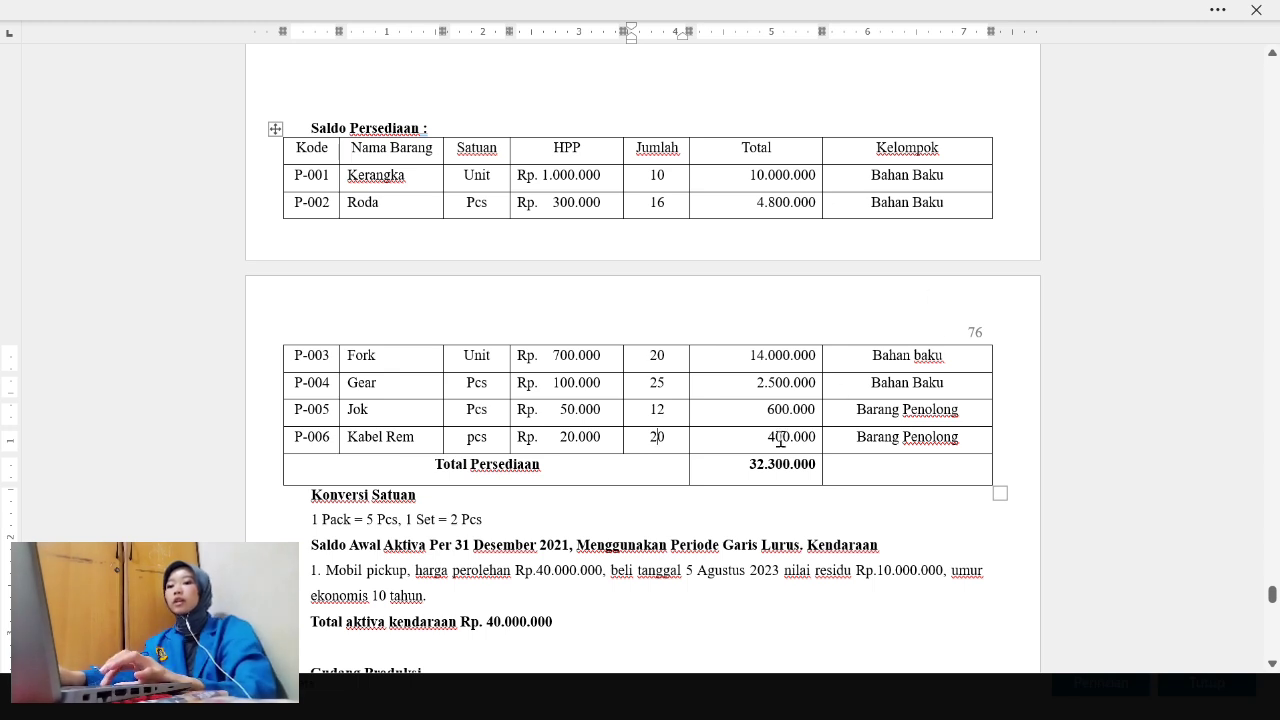
{"action": "key", "text": "super+Tab"}
- Save P-002 Roda with Pcs as its base unit
{"action": "left_click", "coordinate": [853, 177]}
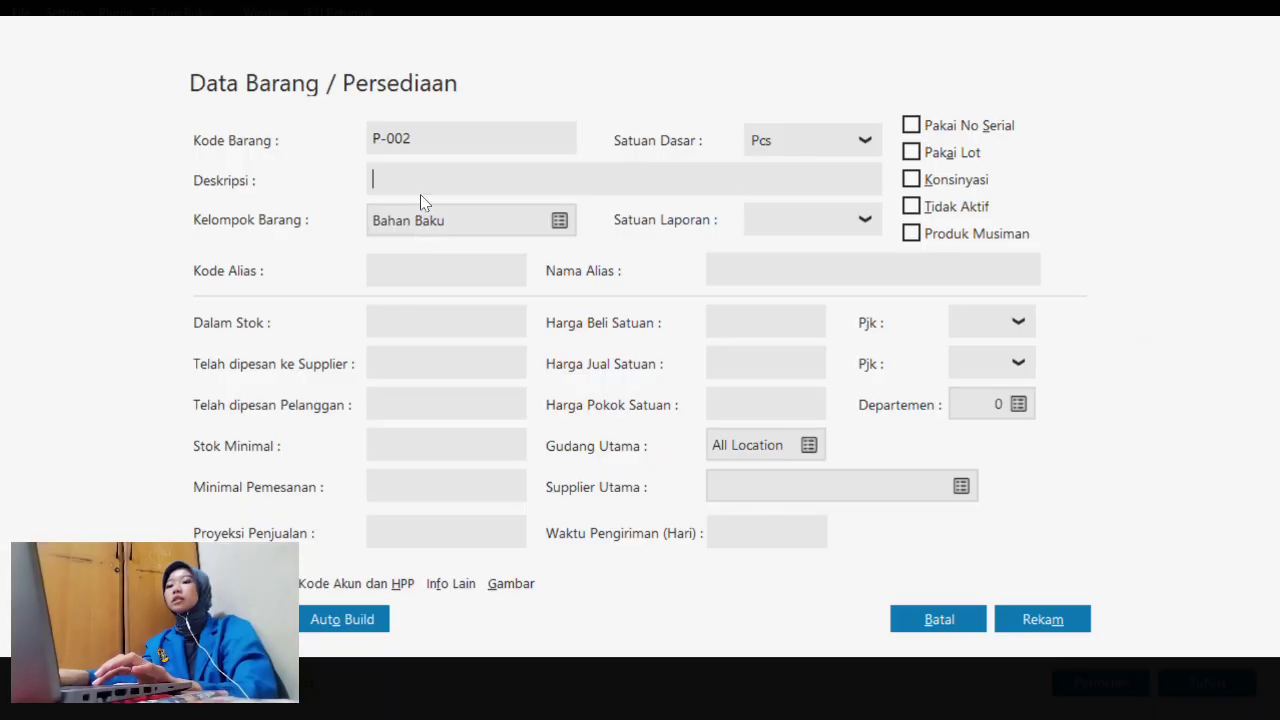
{"action": "type", "text": "Roda"}
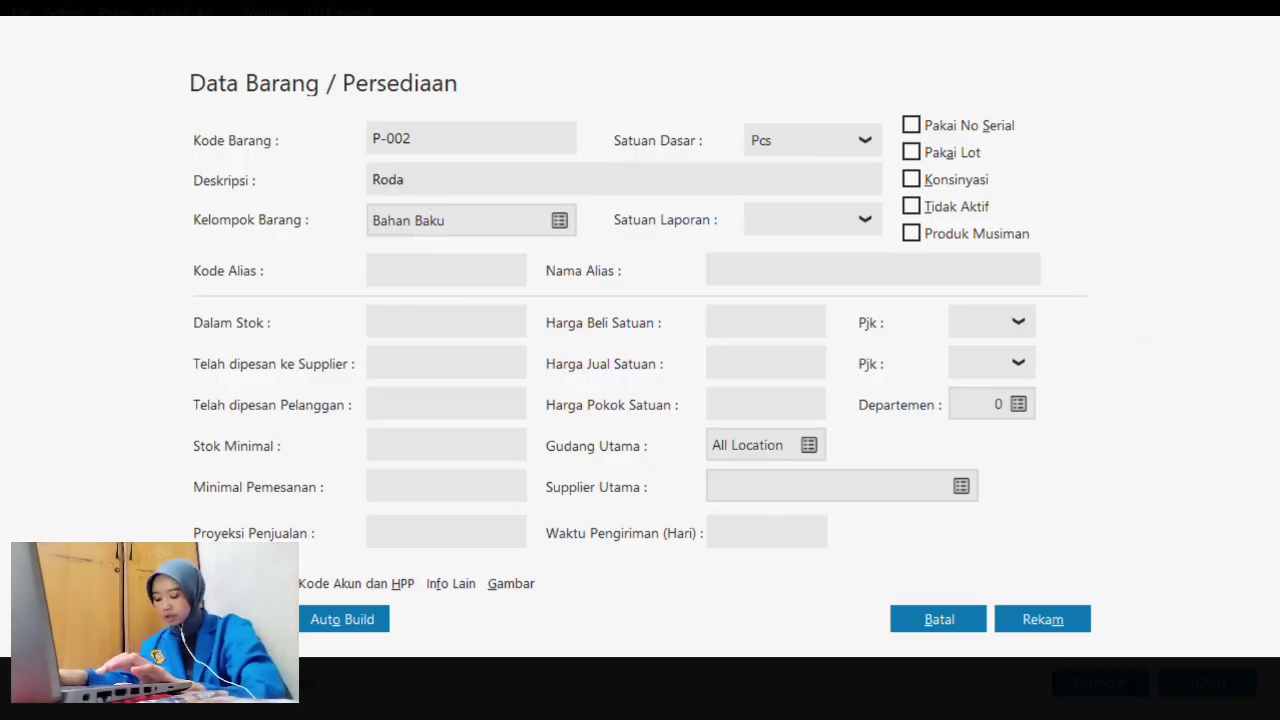
{"action": "left_click", "coordinate": [796, 143]}
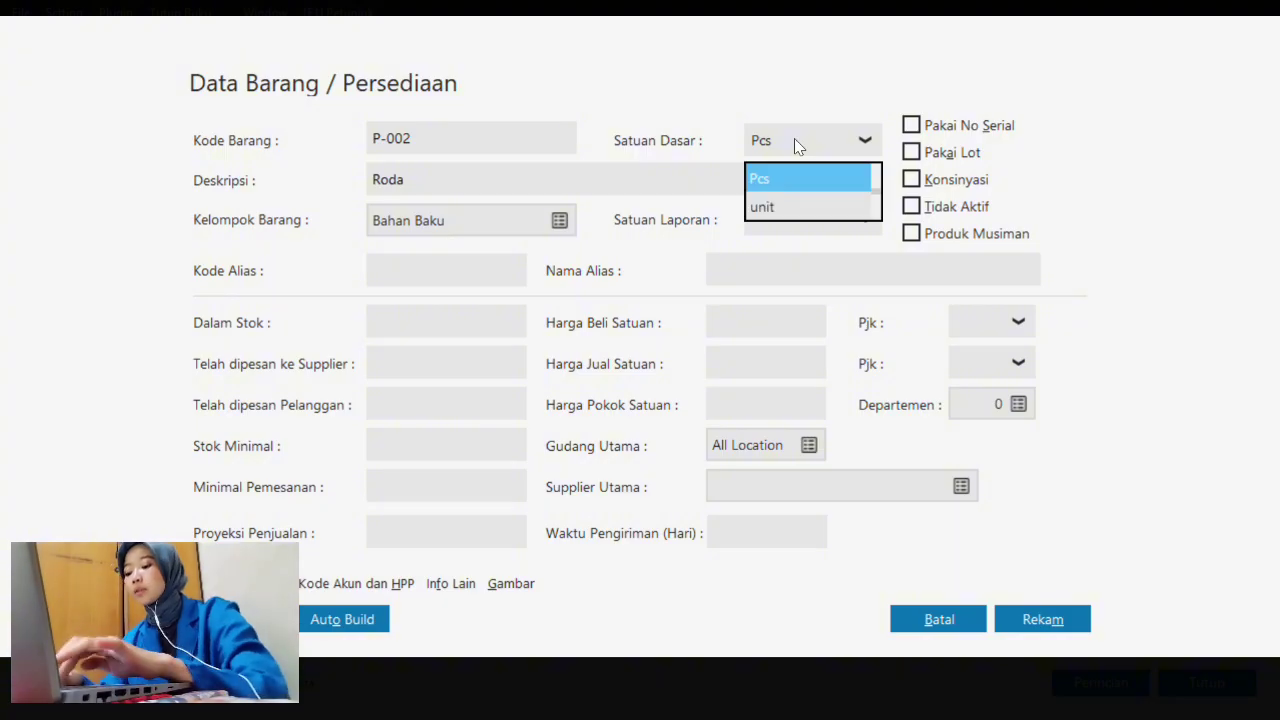
{"action": "left_click", "coordinate": [810, 177]}
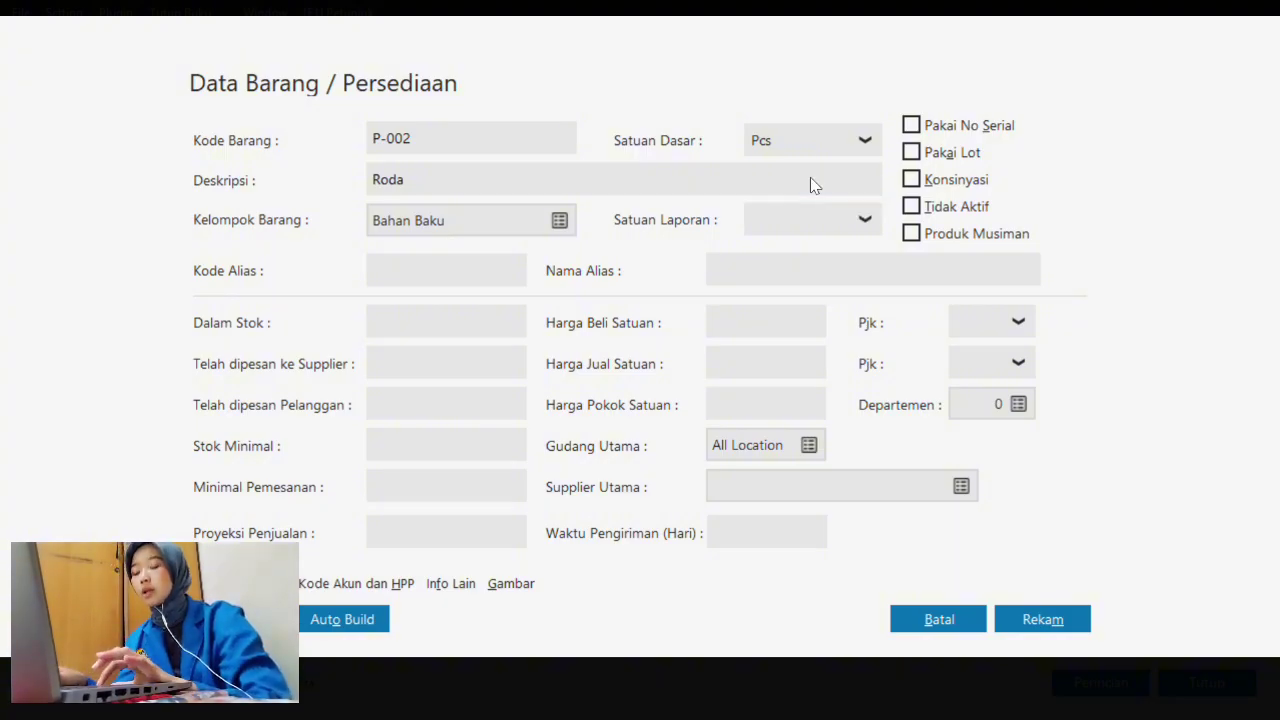
{"action": "left_click", "coordinate": [1073, 620]}
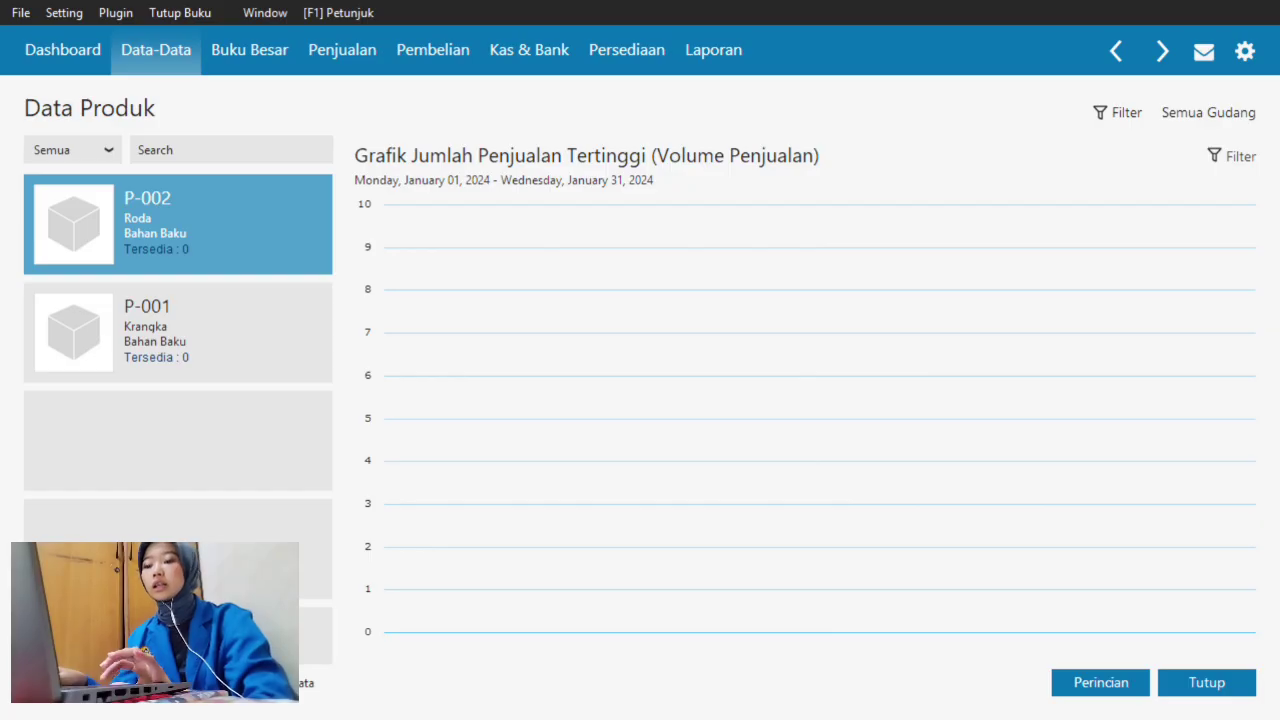
- Add and save P-003 Frok with base unit 'unit'
{"action": "left_click", "coordinate": [73, 683]}
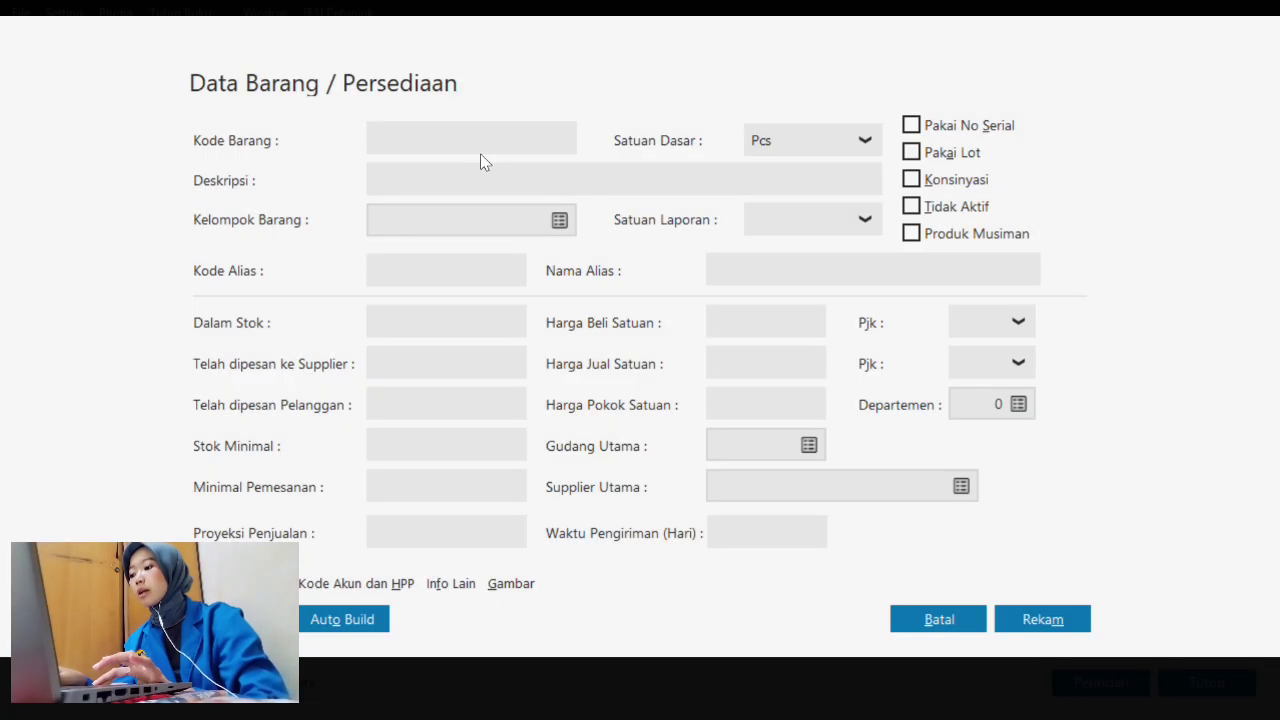
{"action": "type", "text": "P-003"}
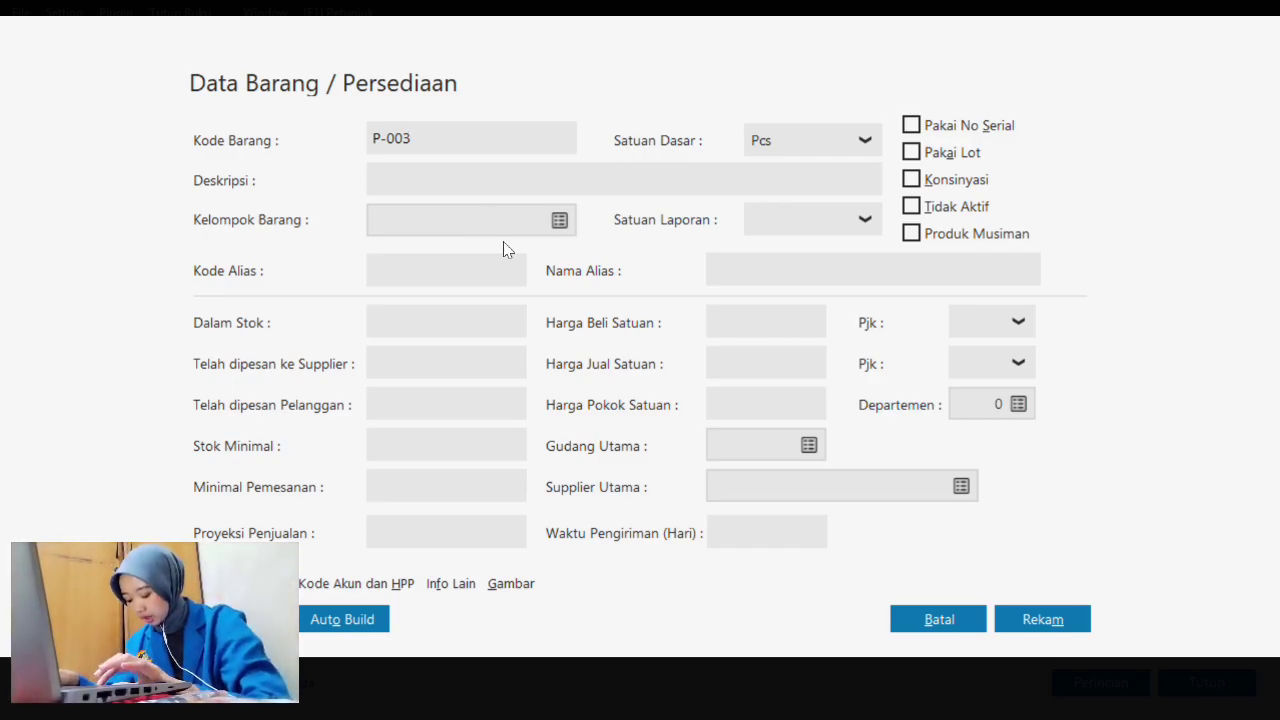
{"action": "left_click", "coordinate": [452, 175]}
{"action": "type", "text": "Frok"}
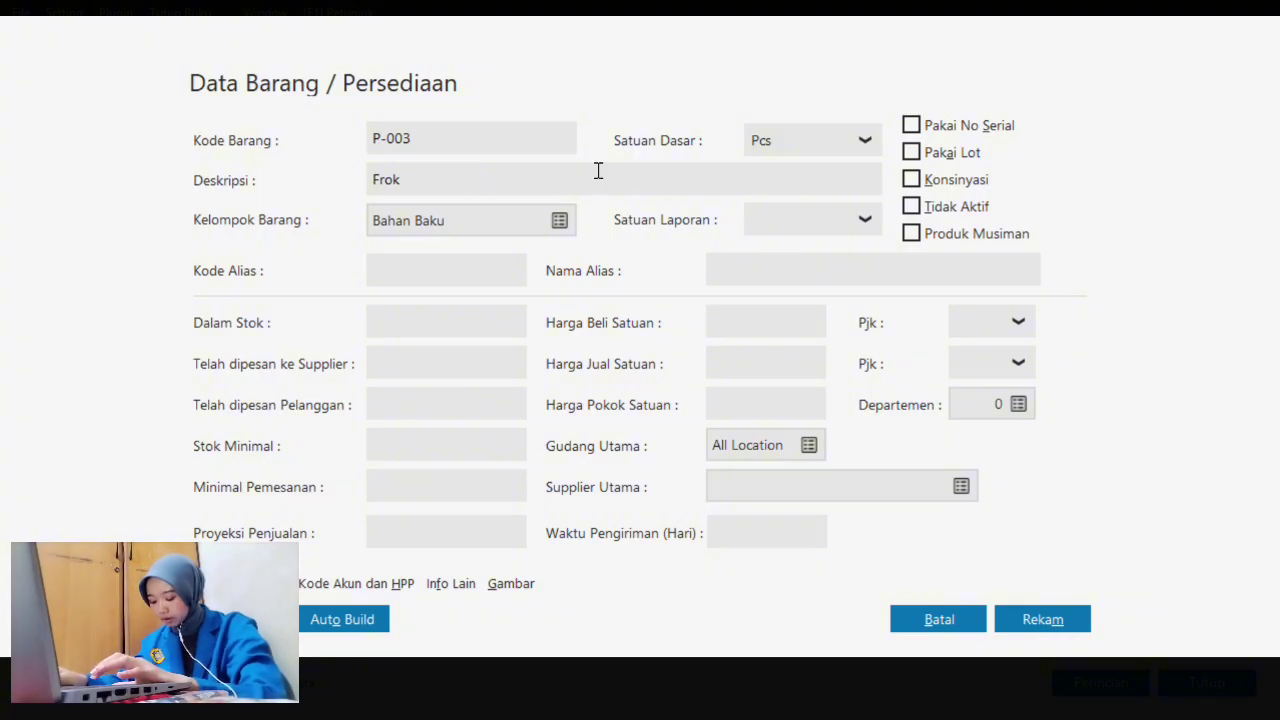
{"action": "left_click", "coordinate": [809, 150]}
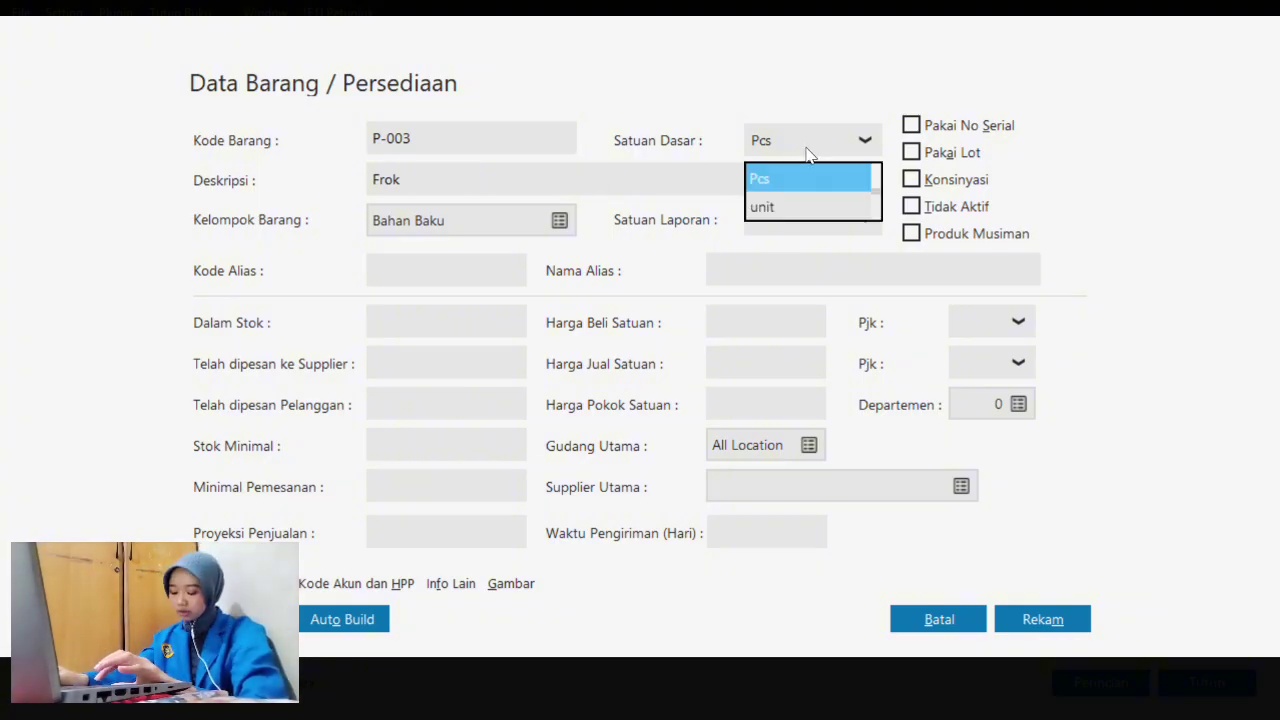
{"action": "left_click", "coordinate": [813, 206]}
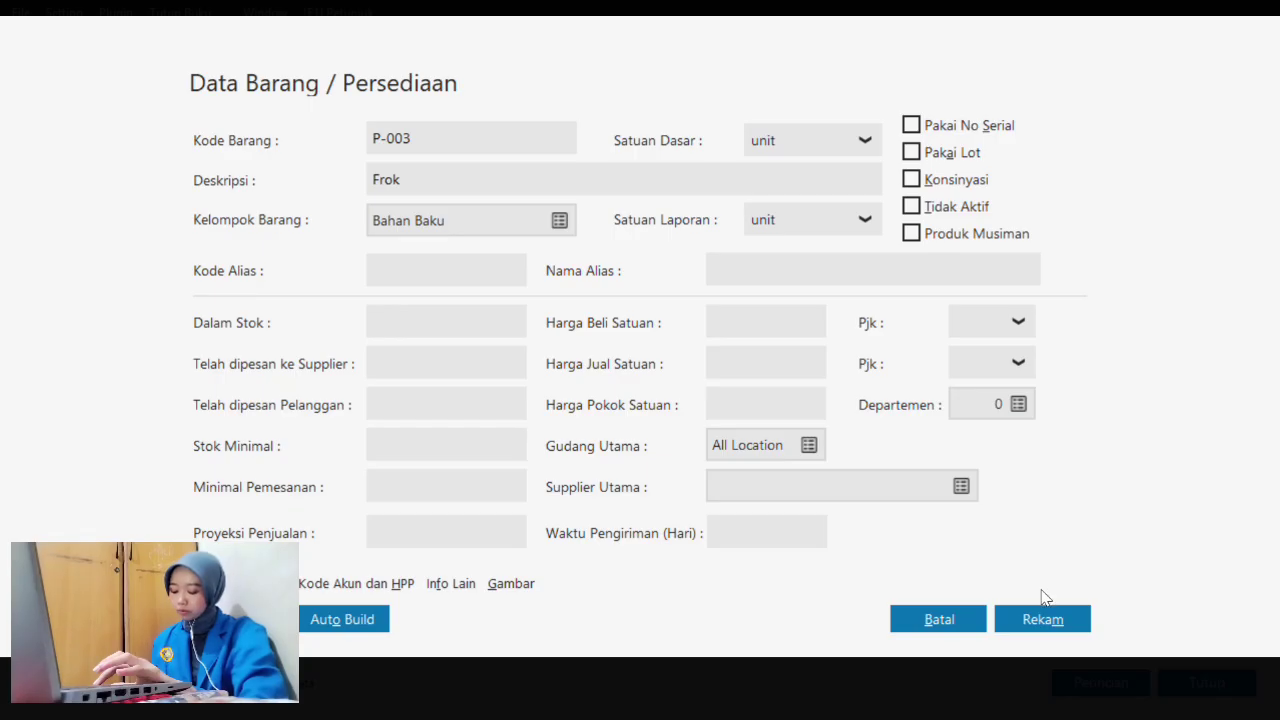
{"action": "left_click", "coordinate": [1042, 620]}
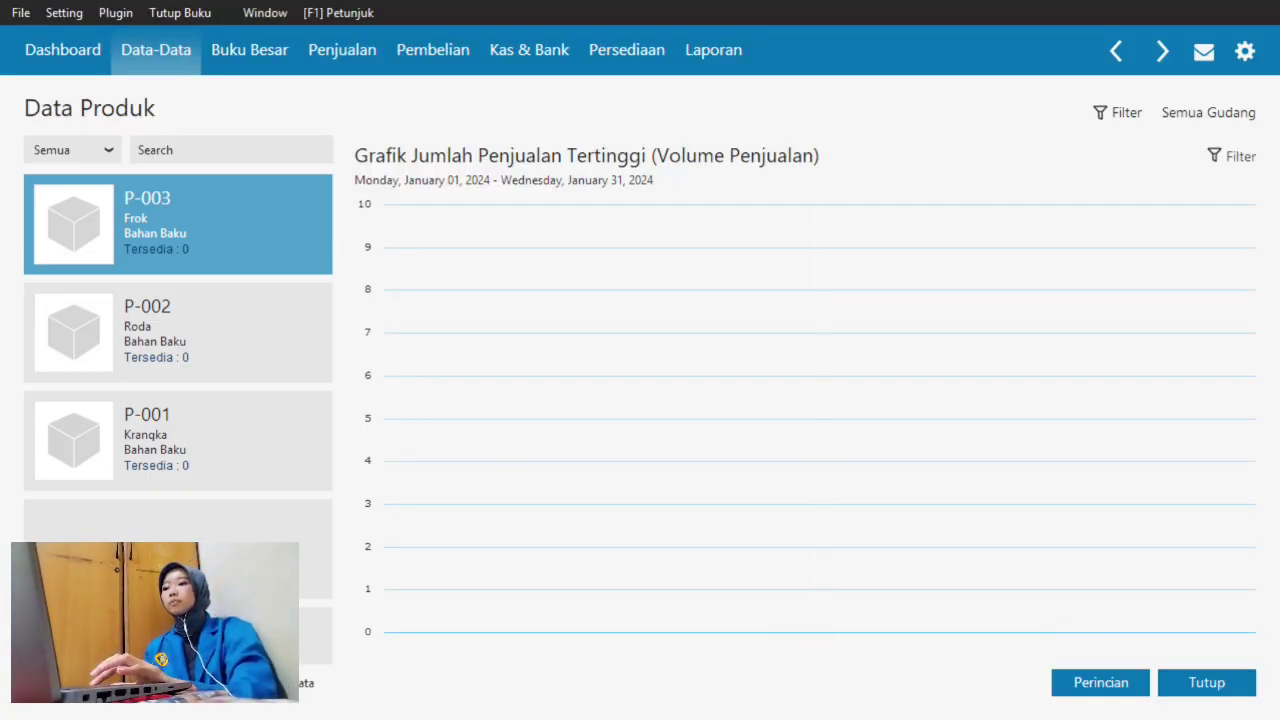
- Add and save P-004 Gear with base unit Pcs
{"action": "left_click", "coordinate": [65, 683]}
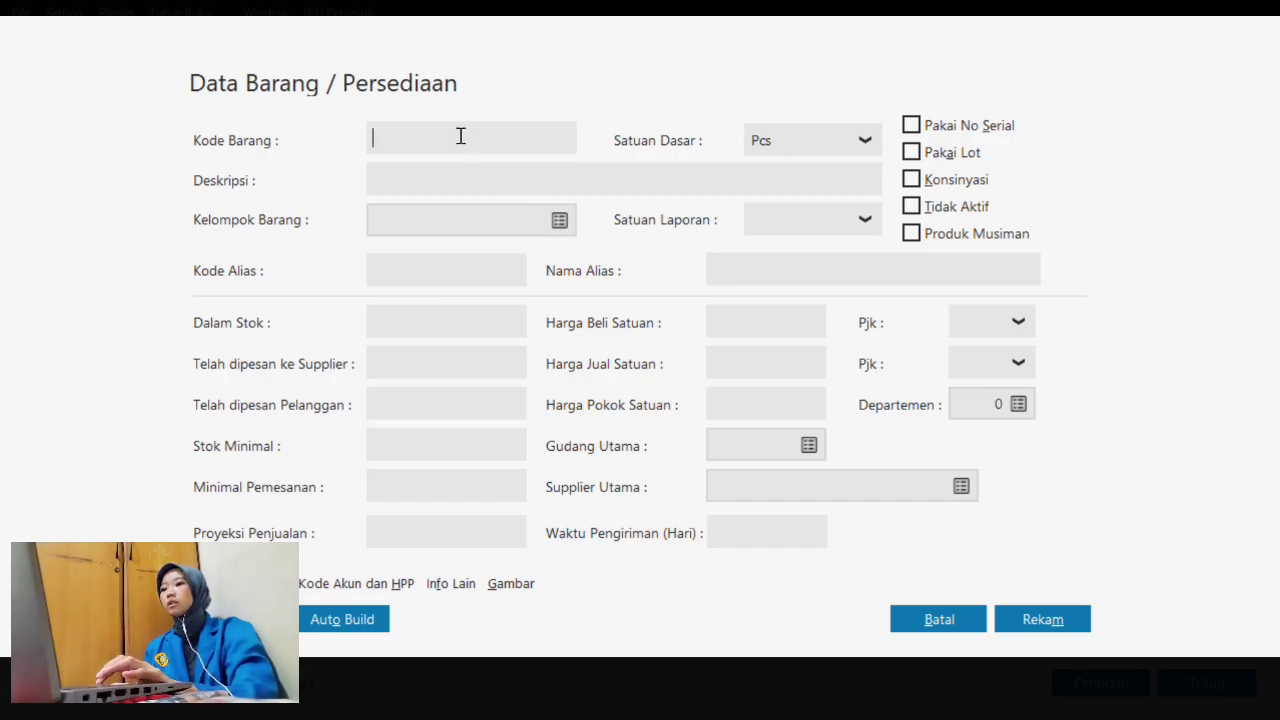
{"action": "type", "text": "P-004"}
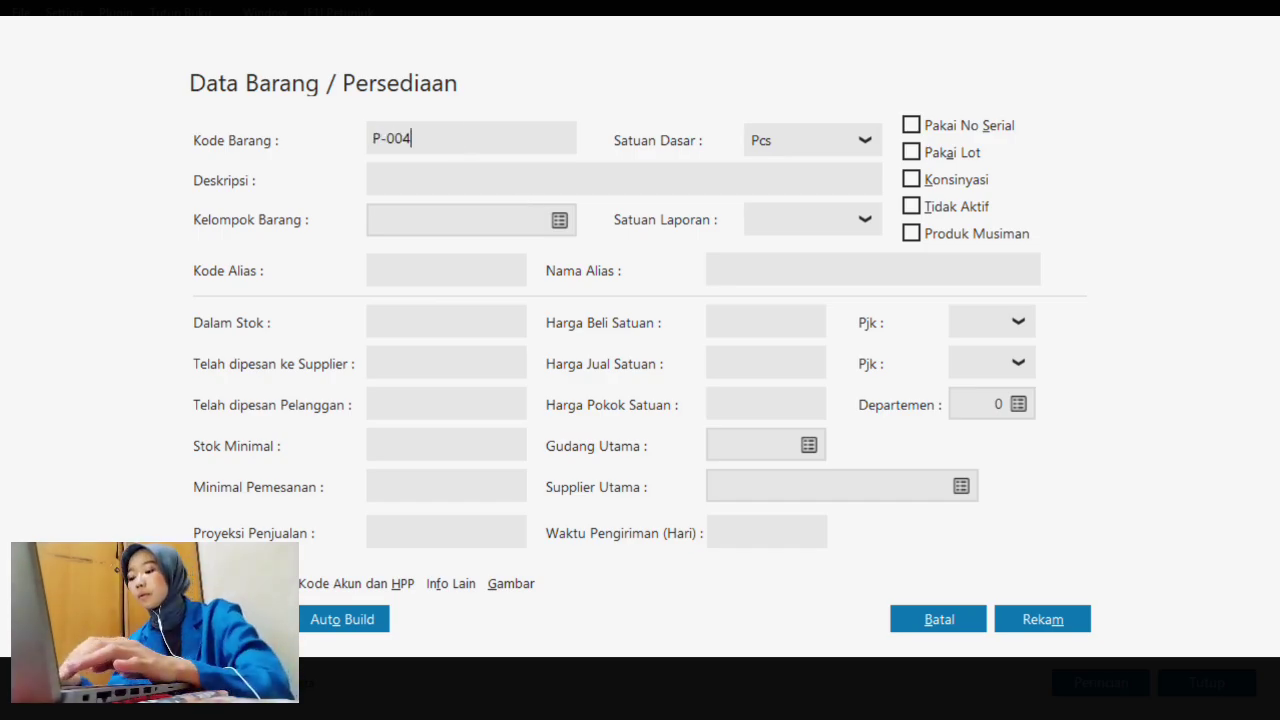
{"action": "left_click", "coordinate": [483, 180]}
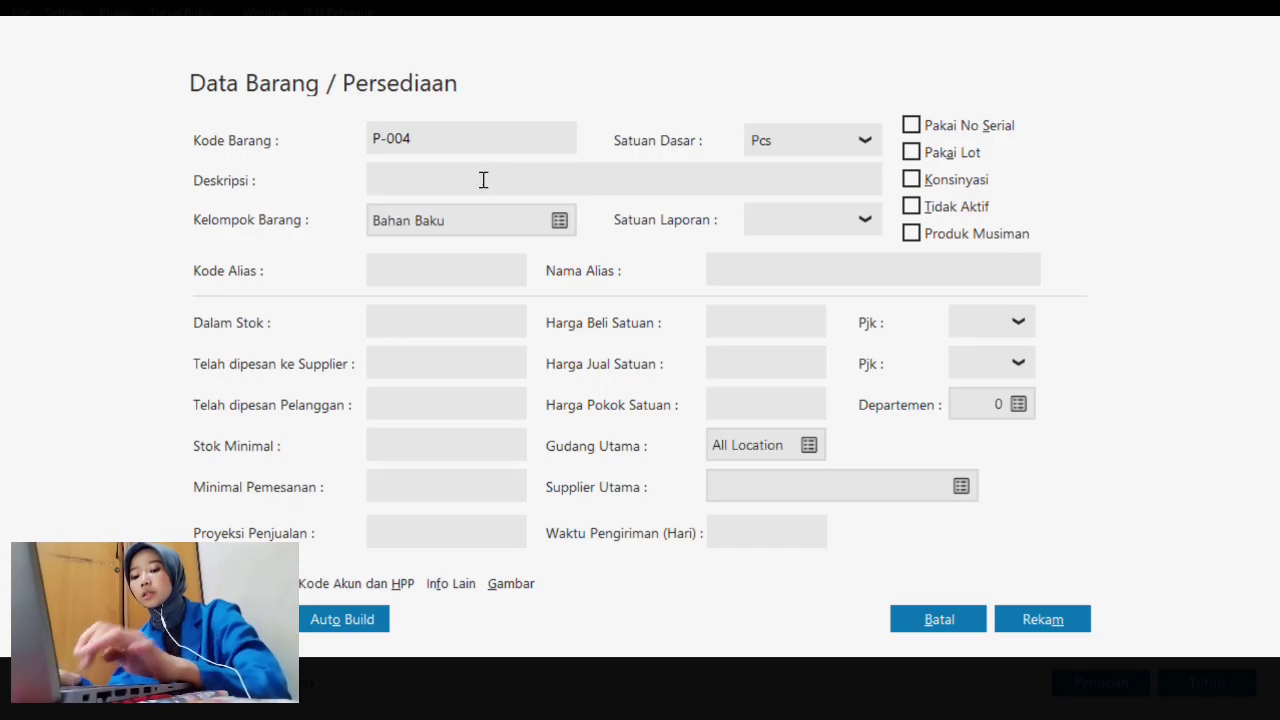
{"action": "type", "text": "Gear"}
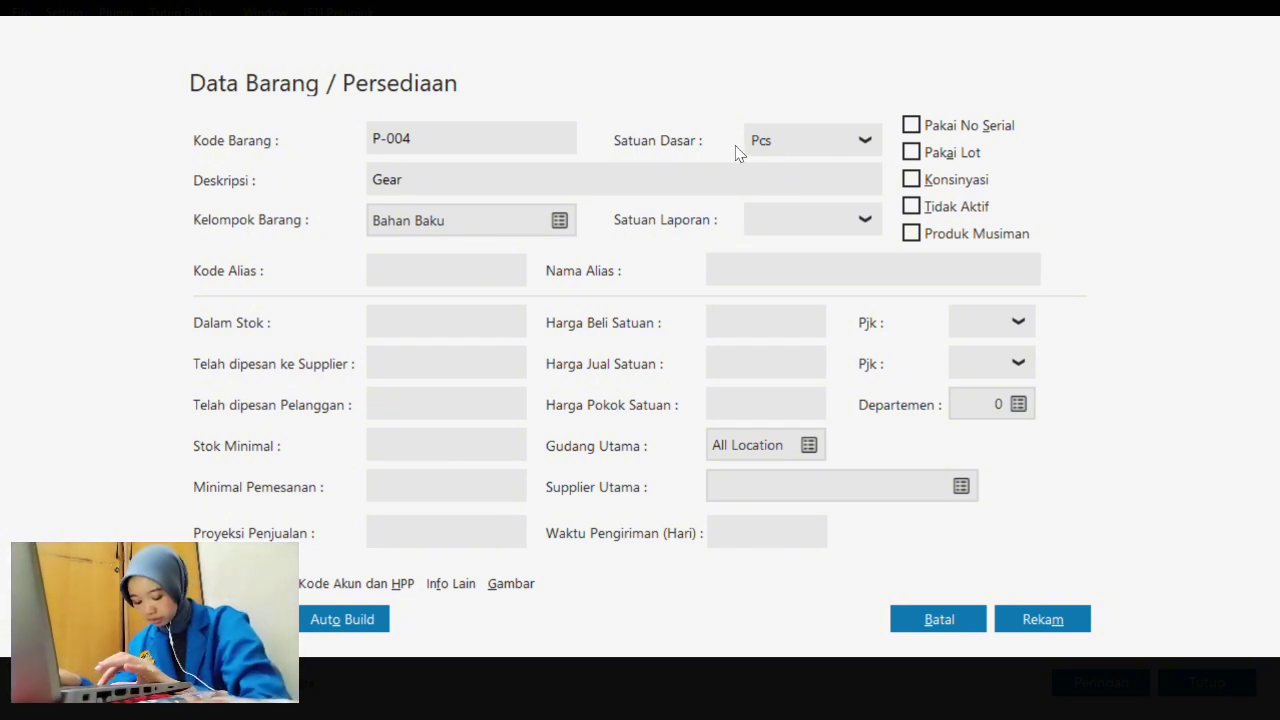
{"action": "left_click", "coordinate": [764, 142]}
{"action": "left_click", "coordinate": [786, 182]}
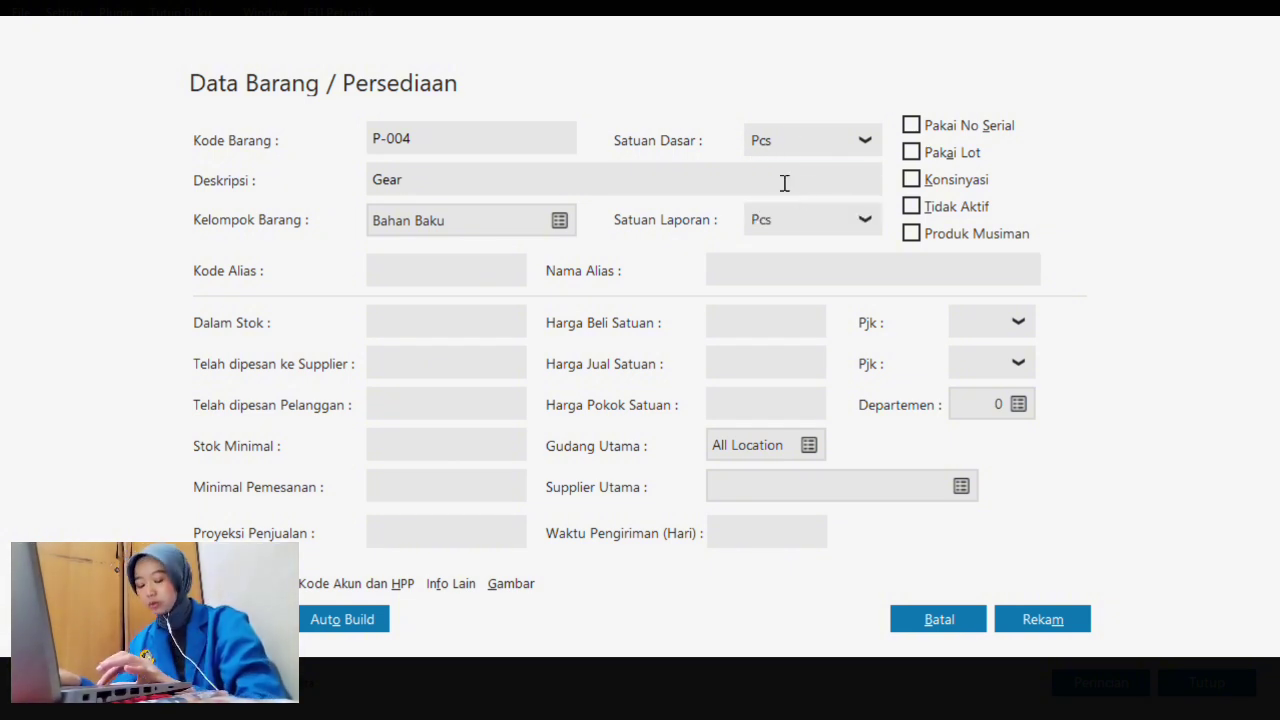
{"action": "left_click", "coordinate": [1042, 618]}
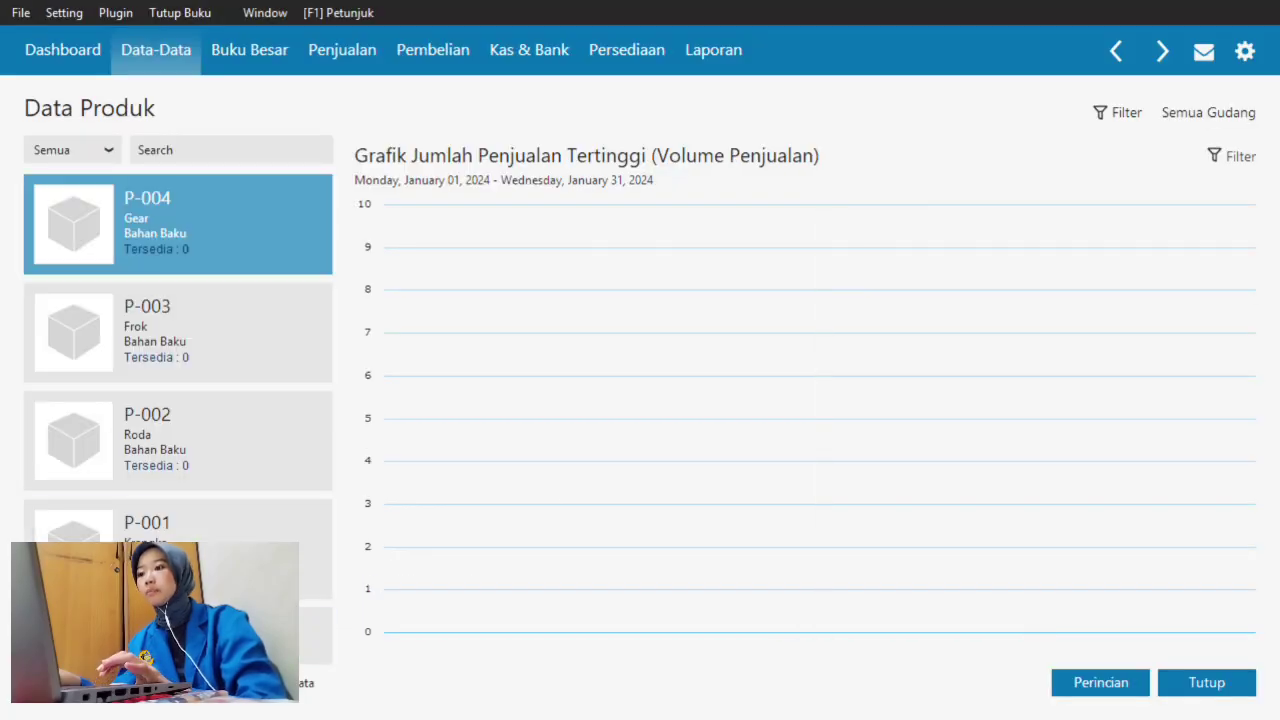
- Add and save P-005 Jok in the Bahan Penolong group with base unit Pcs
{"action": "left_click", "coordinate": [44, 683]}
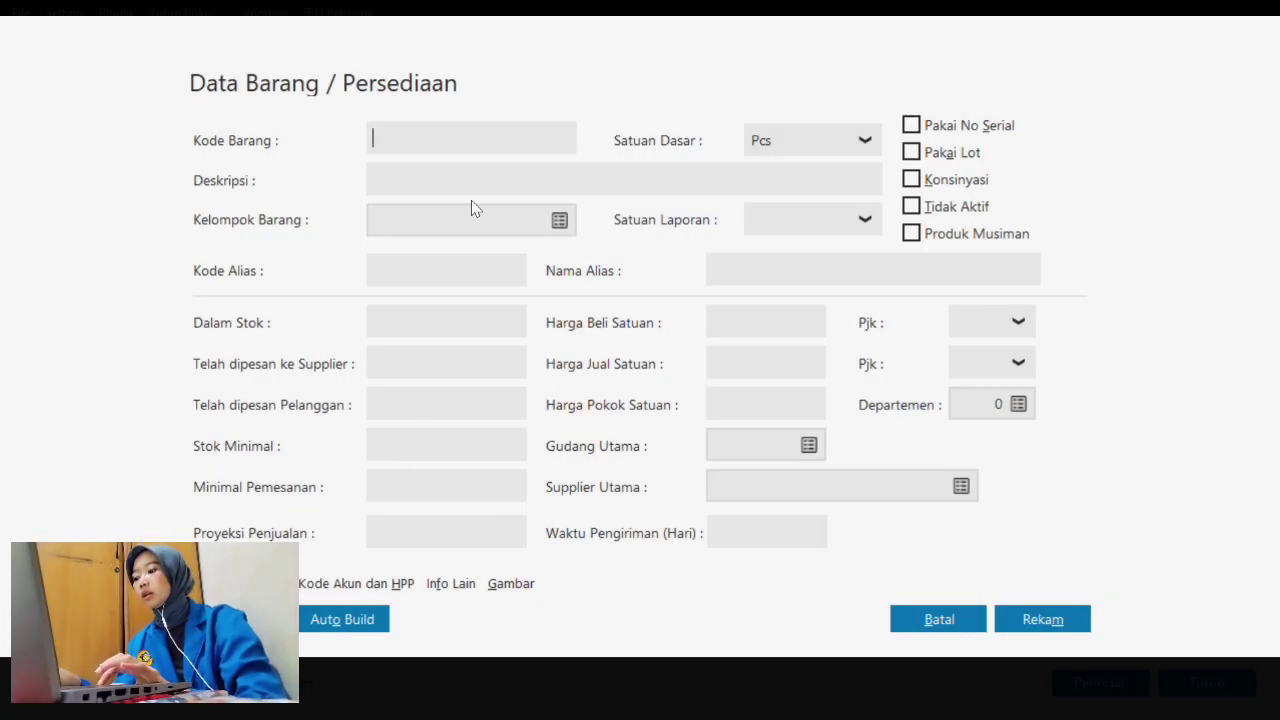
{"action": "type", "text": "P-005"}
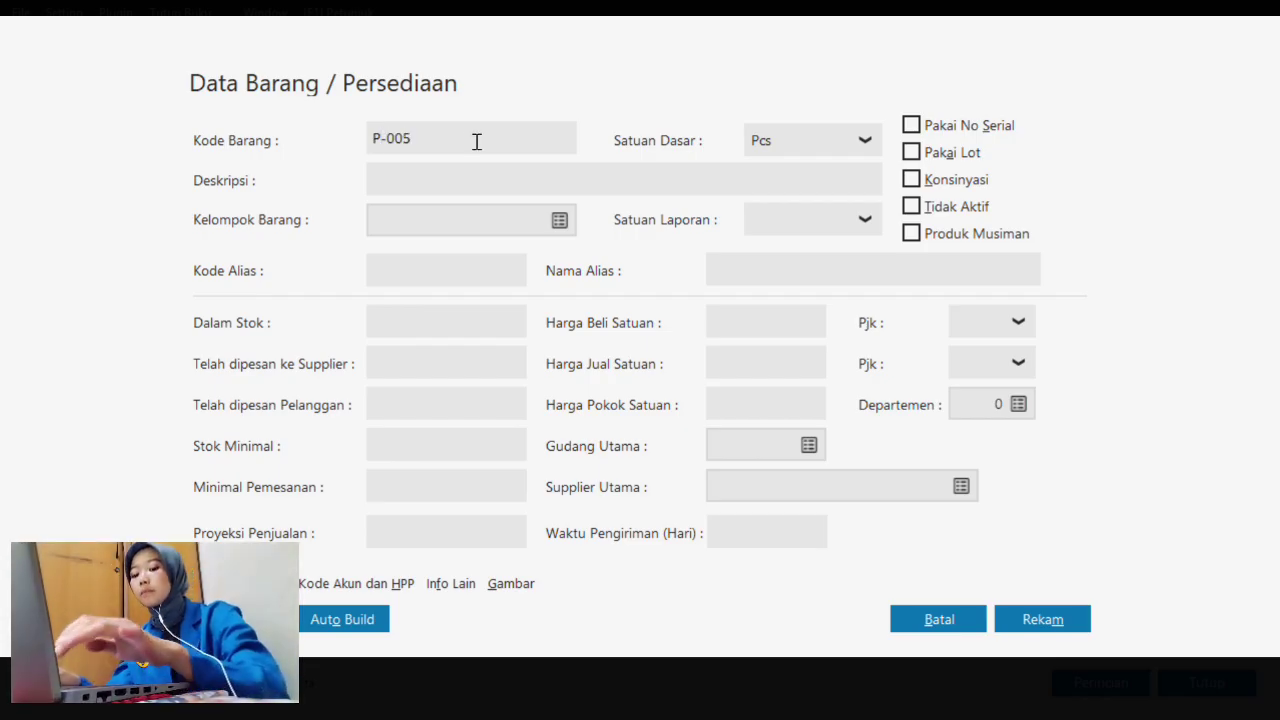
{"action": "left_click", "coordinate": [420, 180]}
{"action": "type", "text": "Jo"}
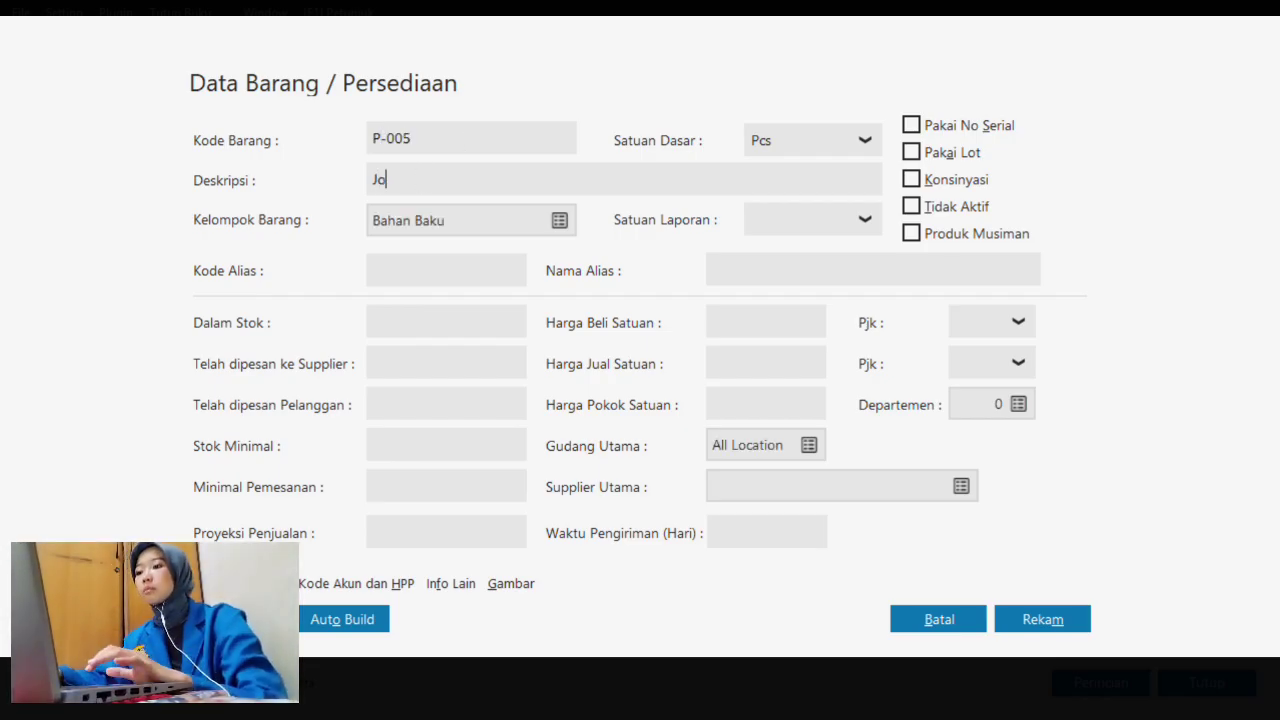
{"action": "type", "text": "k"}
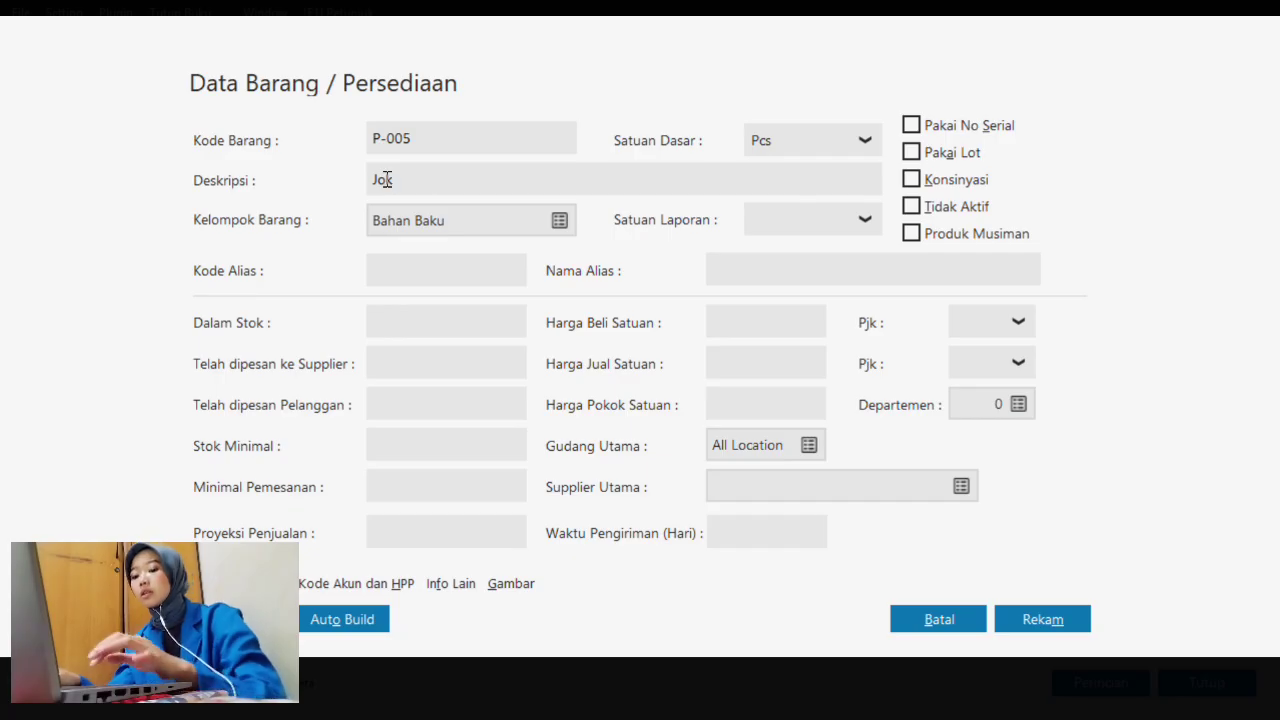
{"action": "left_click", "coordinate": [561, 222]}
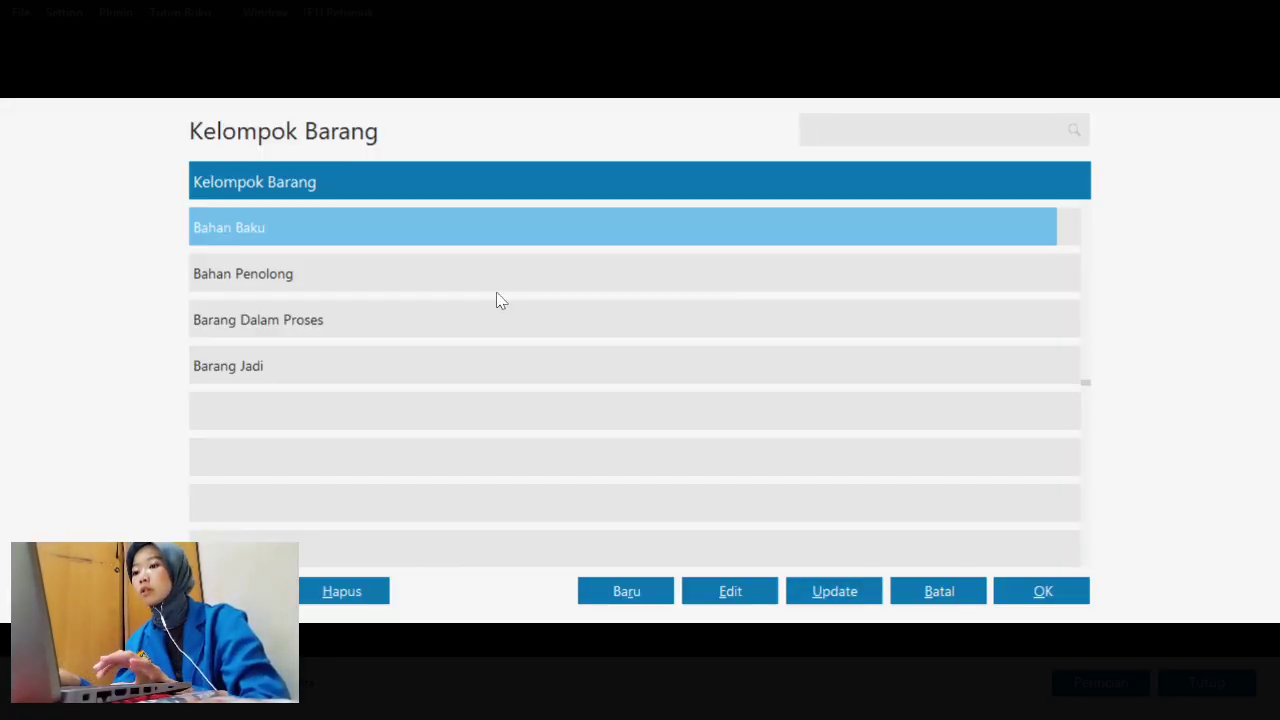
{"action": "left_click", "coordinate": [524, 287]}
{"action": "left_click", "coordinate": [1028, 595]}
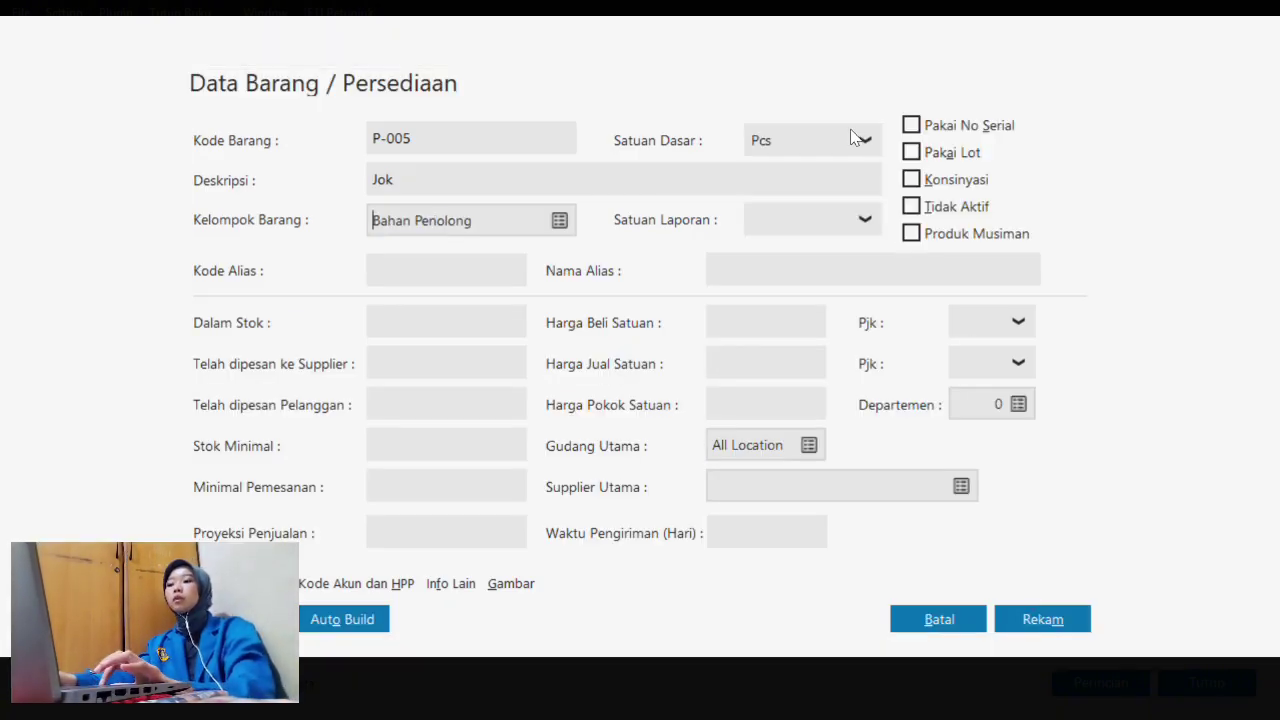
{"action": "left_click", "coordinate": [852, 140]}
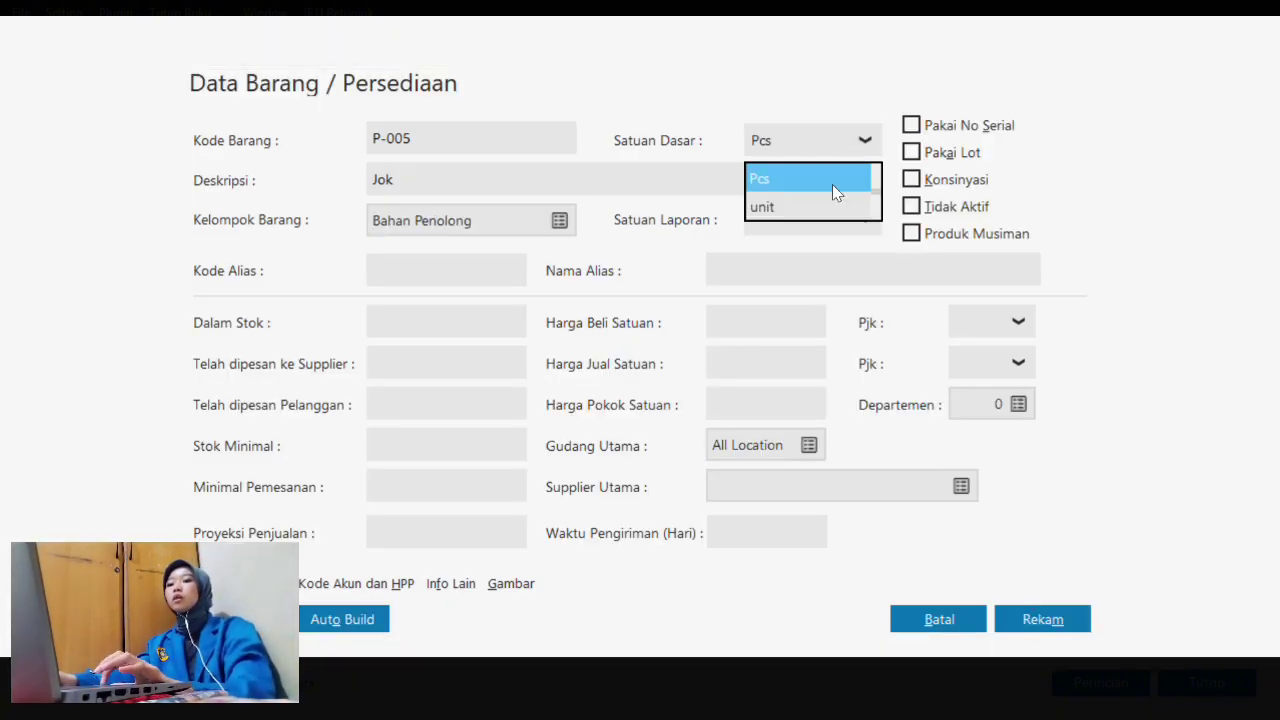
{"action": "left_click", "coordinate": [820, 178]}
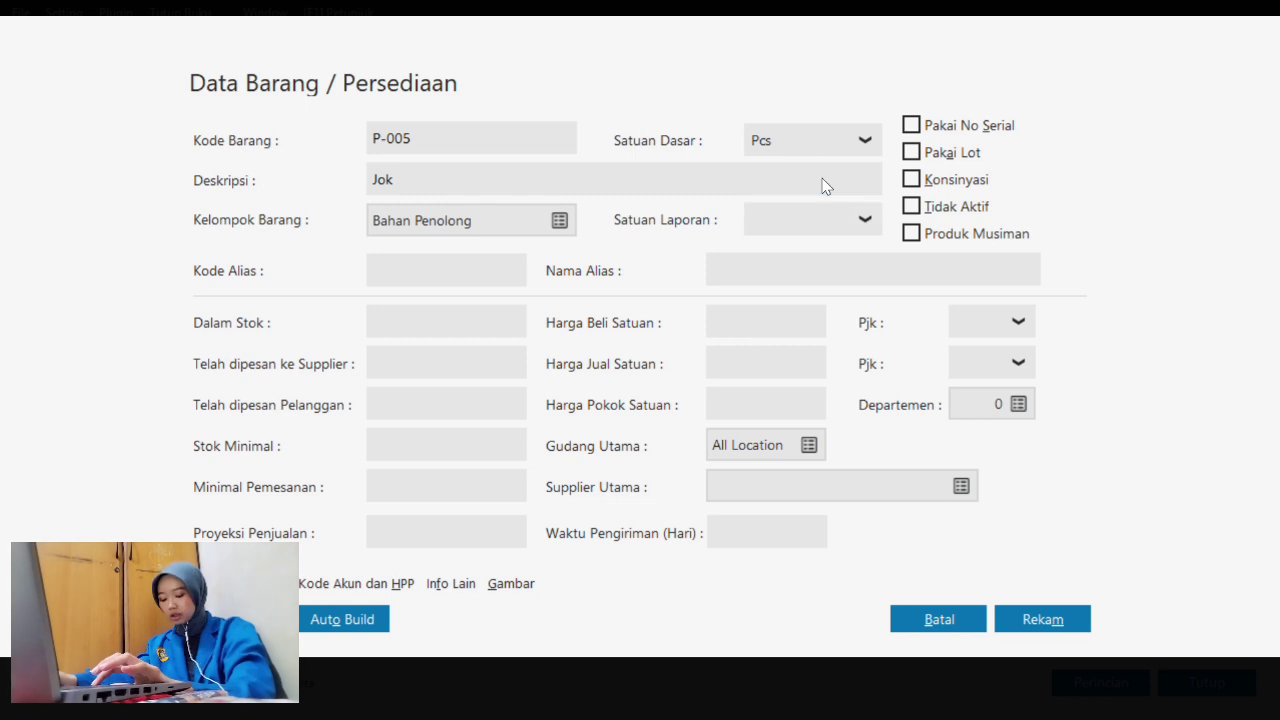
{"action": "left_click", "coordinate": [1043, 620]}
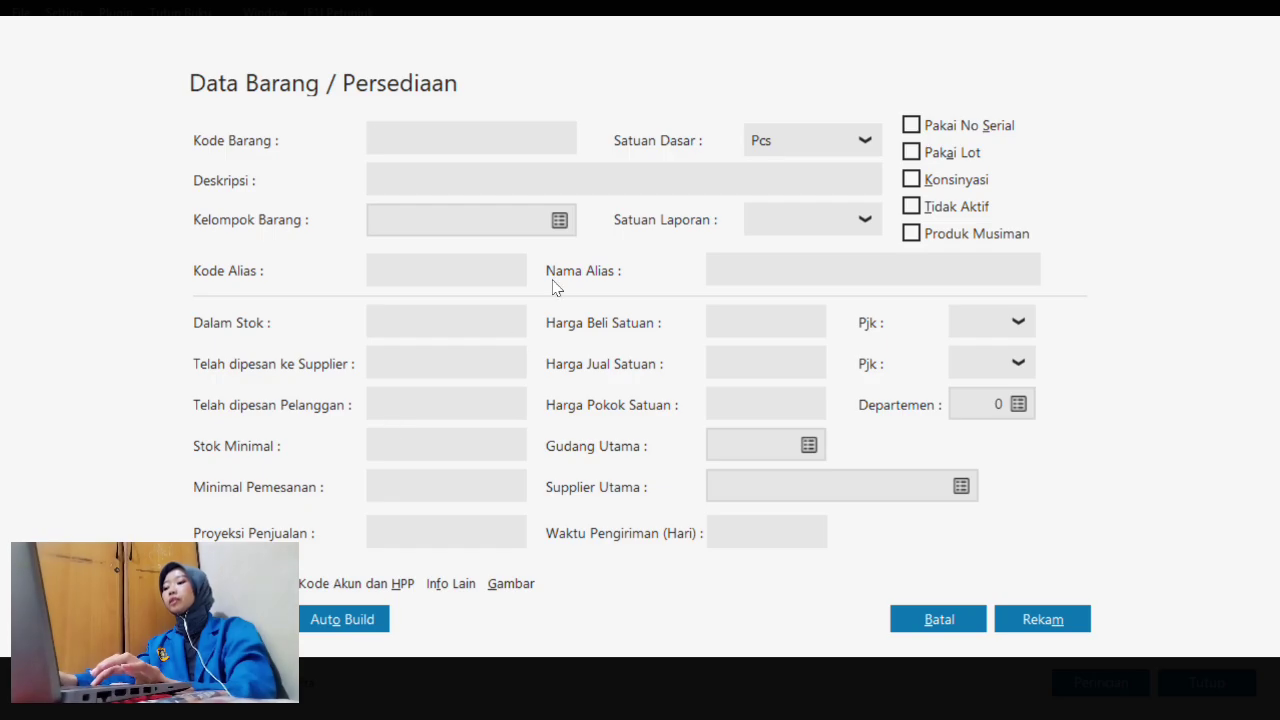
- Save P-006 Kabel Rem in Pcs, then view the product list as a table and close it
{"action": "type", "text": "P-00"}
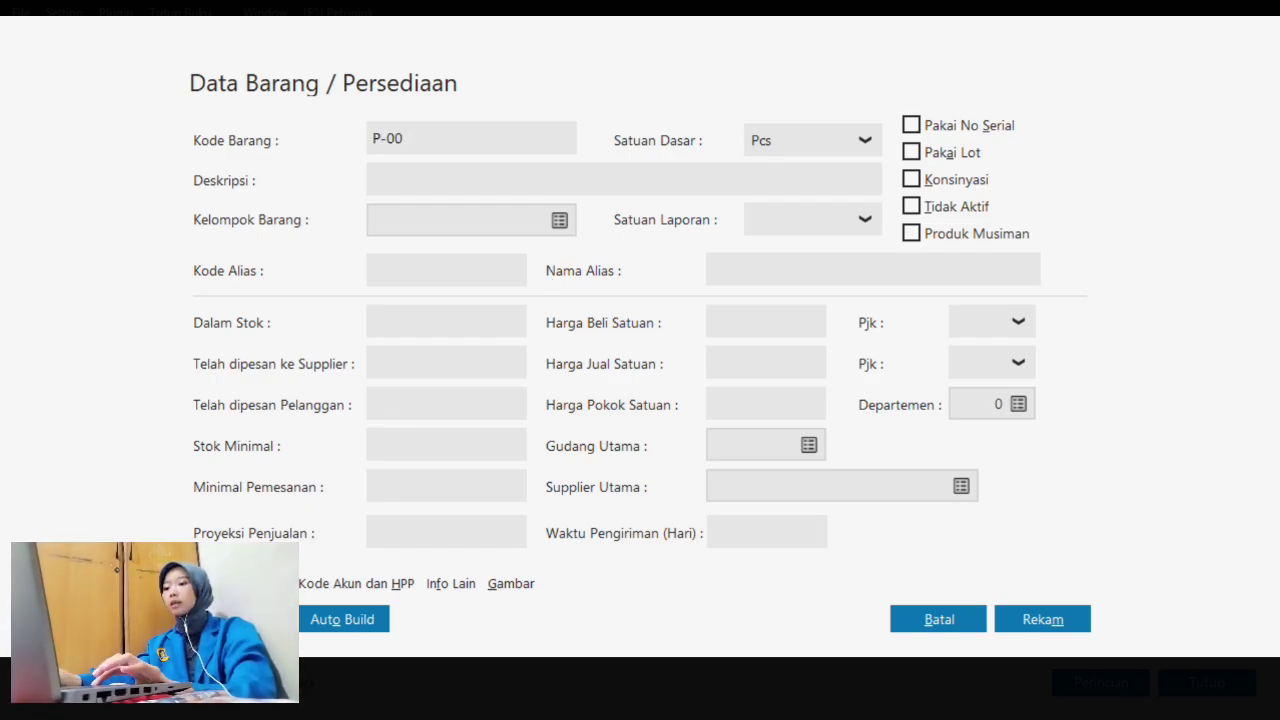
{"action": "type", "text": "6"}
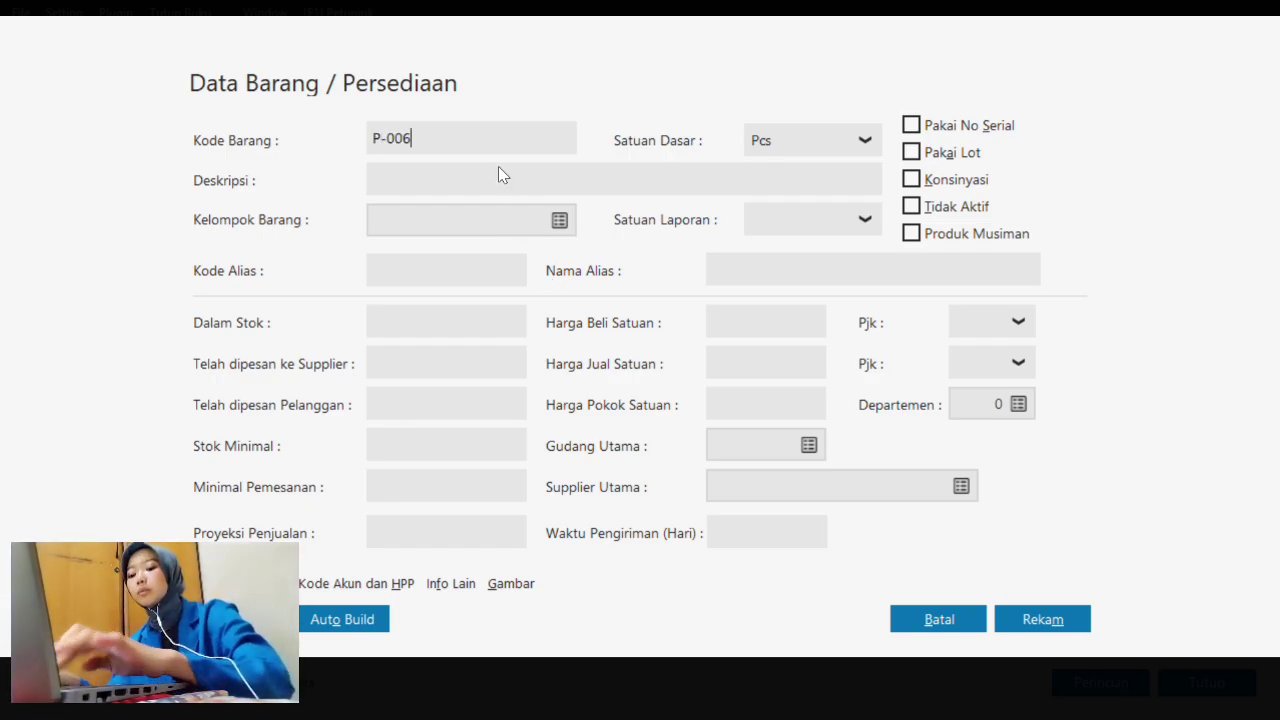
{"action": "type", "text": "Kab"}
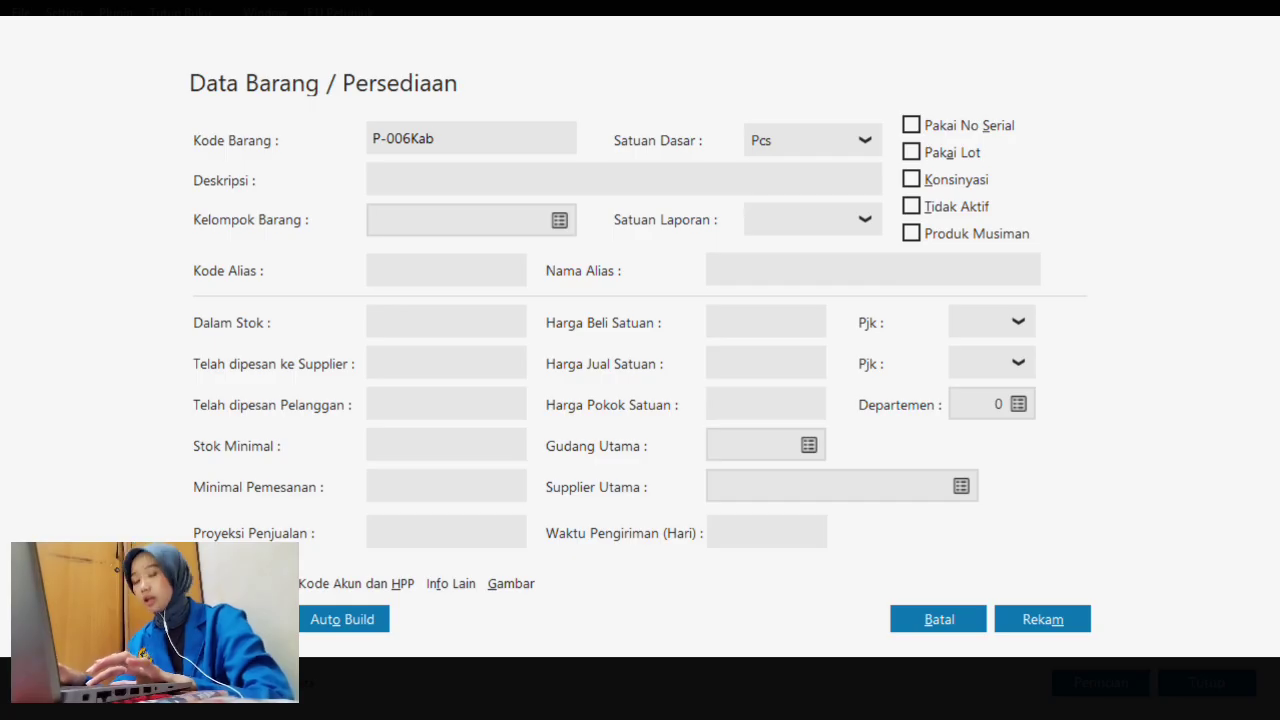
{"action": "key", "text": "BackSpace"}
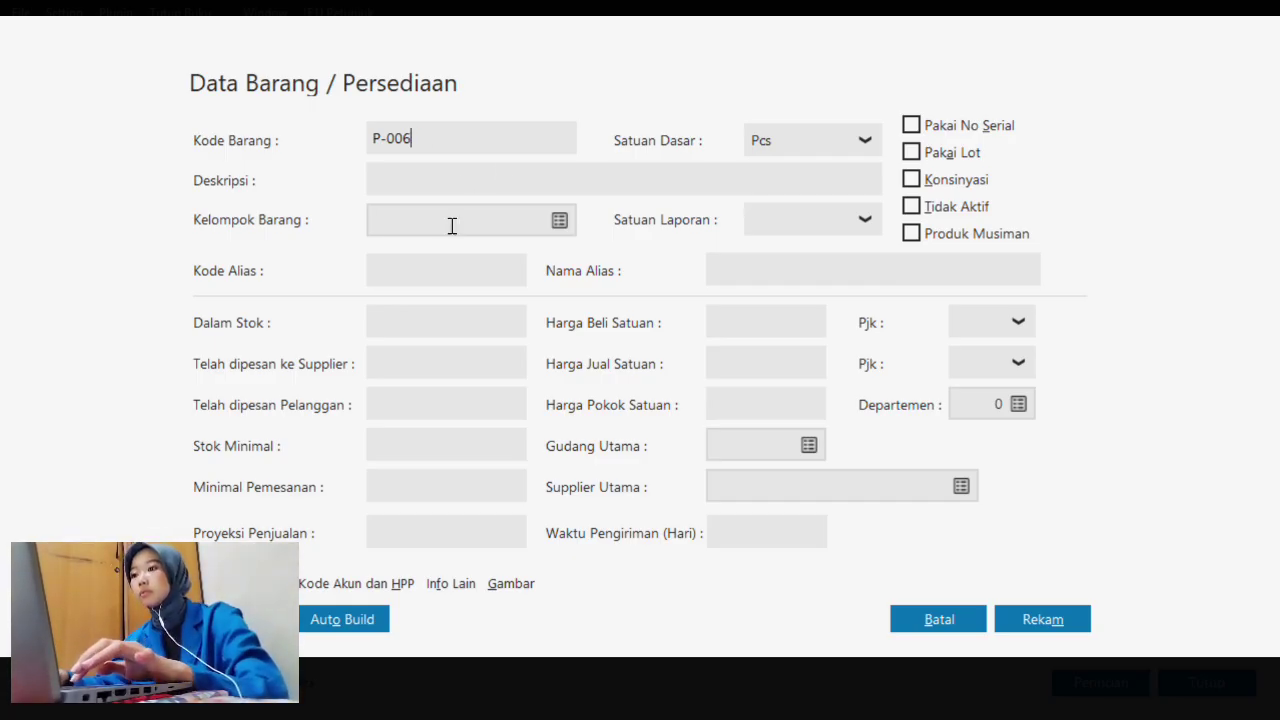
{"action": "left_click", "coordinate": [452, 185]}
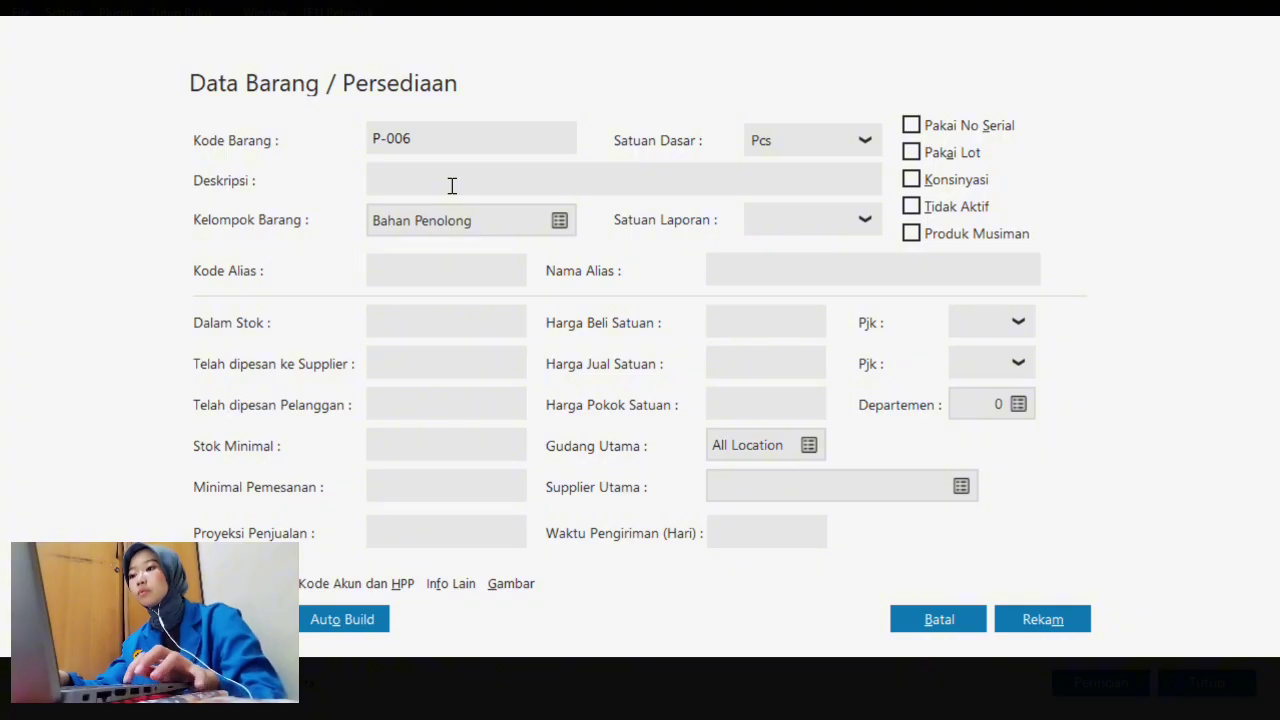
{"action": "type", "text": "Kabel Rem"}
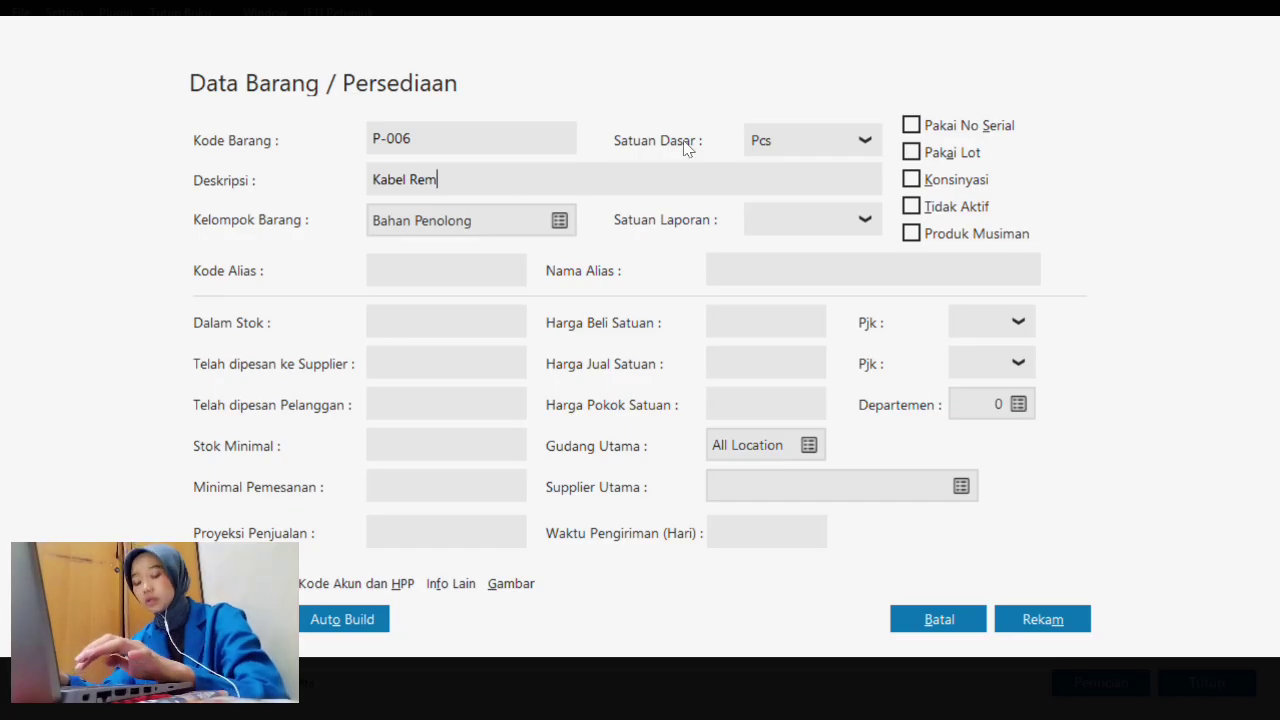
{"action": "left_click", "coordinate": [791, 138]}
{"action": "left_click", "coordinate": [797, 178]}
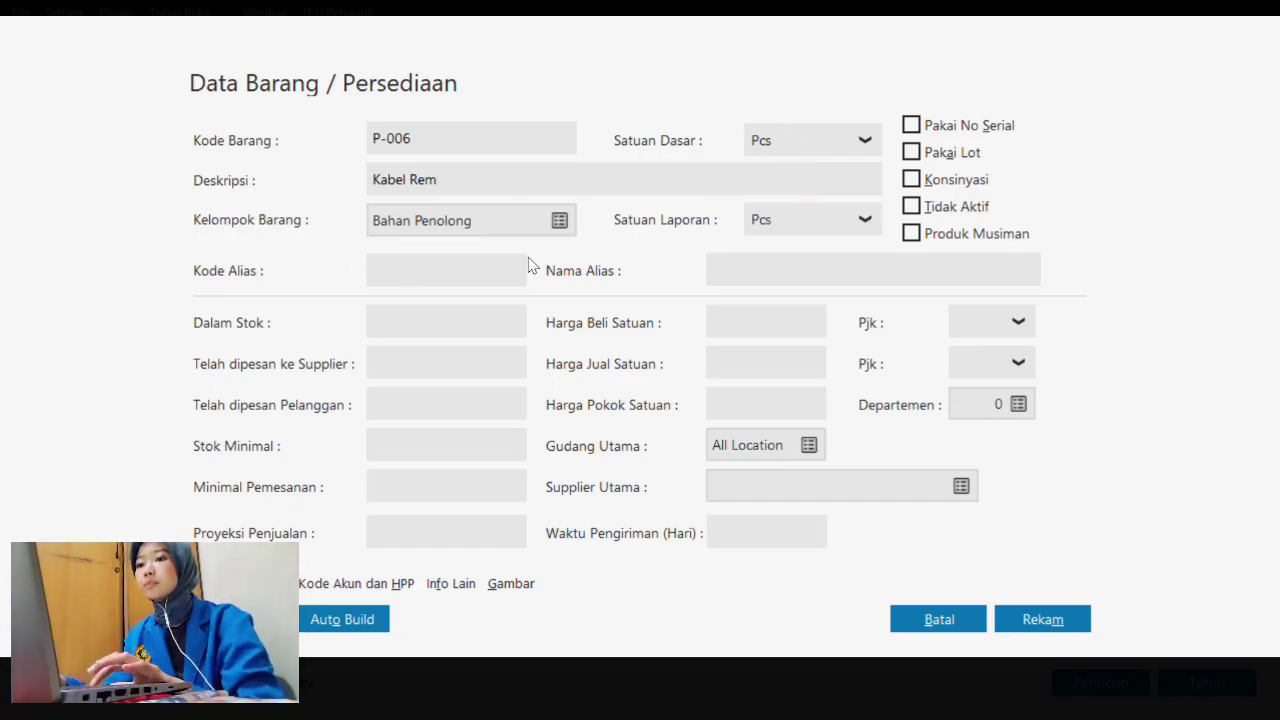
{"action": "left_click", "coordinate": [1042, 620]}
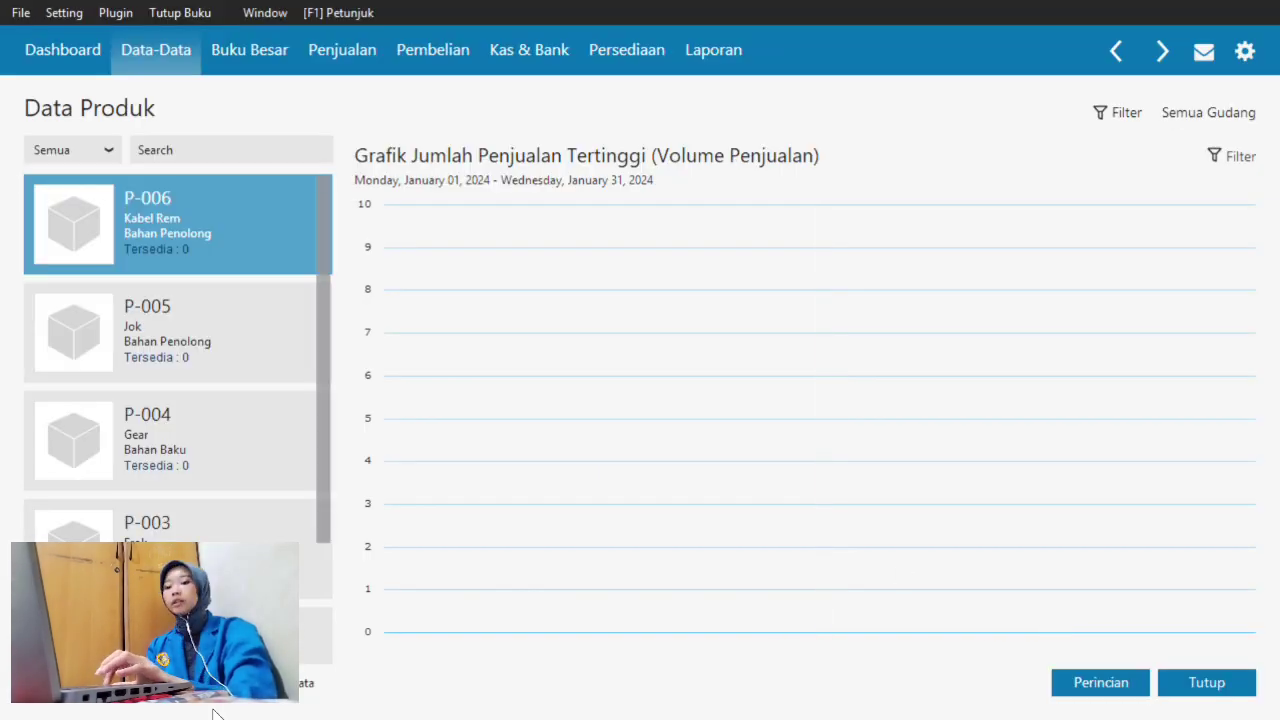
{"action": "left_click", "coordinate": [250, 706]}
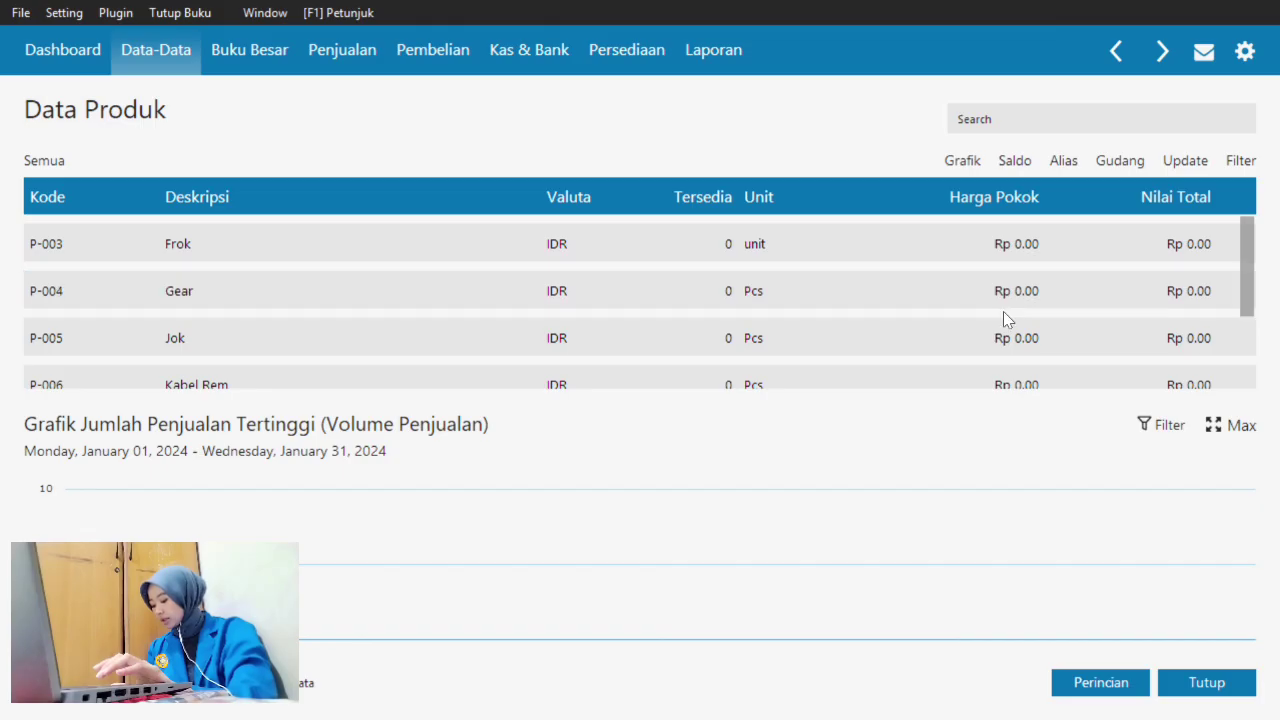
{"action": "left_click", "coordinate": [1235, 686]}
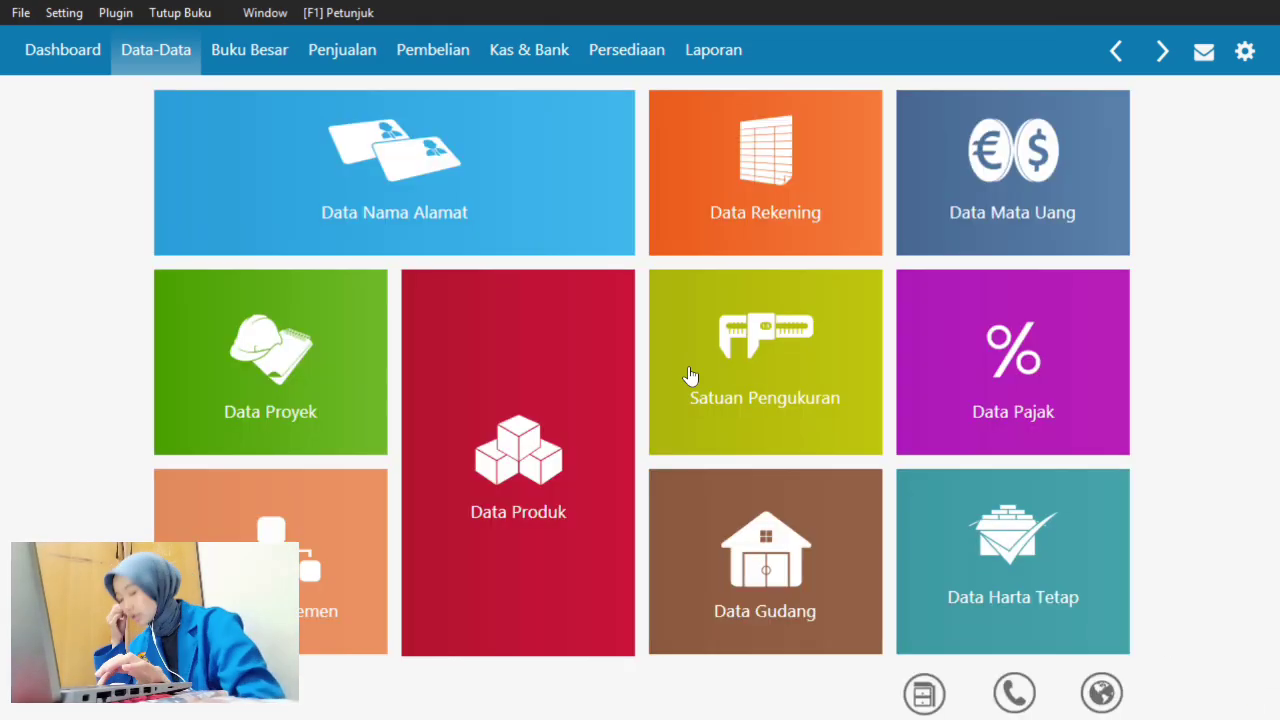
- Open the Saldo Awal Persediaan opening inventory balance entries from Setting
{"action": "left_click", "coordinate": [66, 13]}
{"action": "mouse_move", "coordinate": [118, 96]}
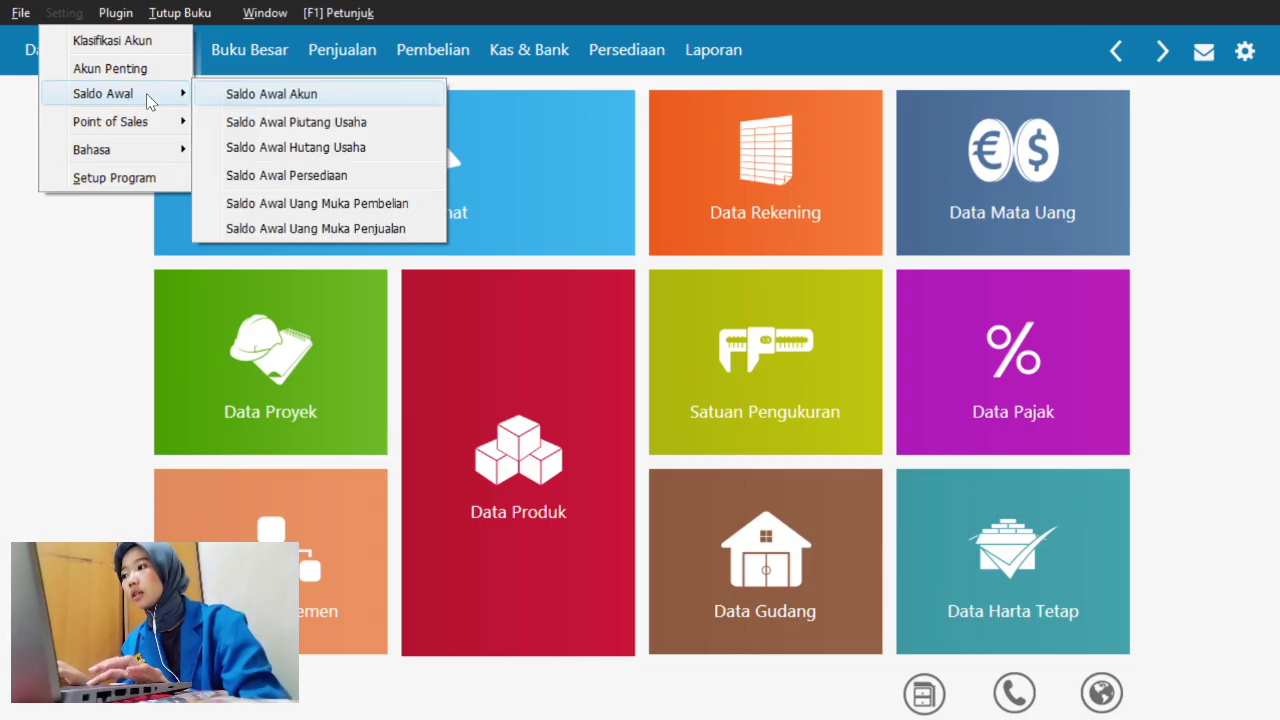
{"action": "left_click", "coordinate": [303, 183]}
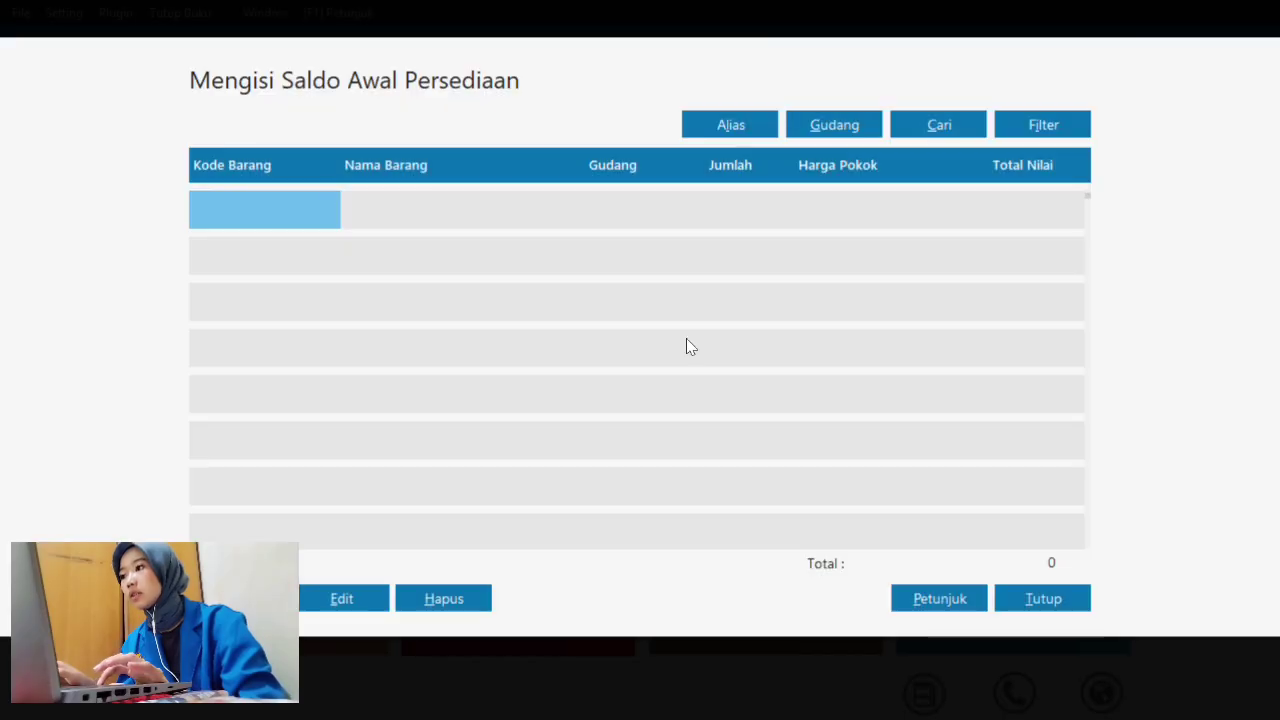
{"action": "left_click", "coordinate": [238, 598]}
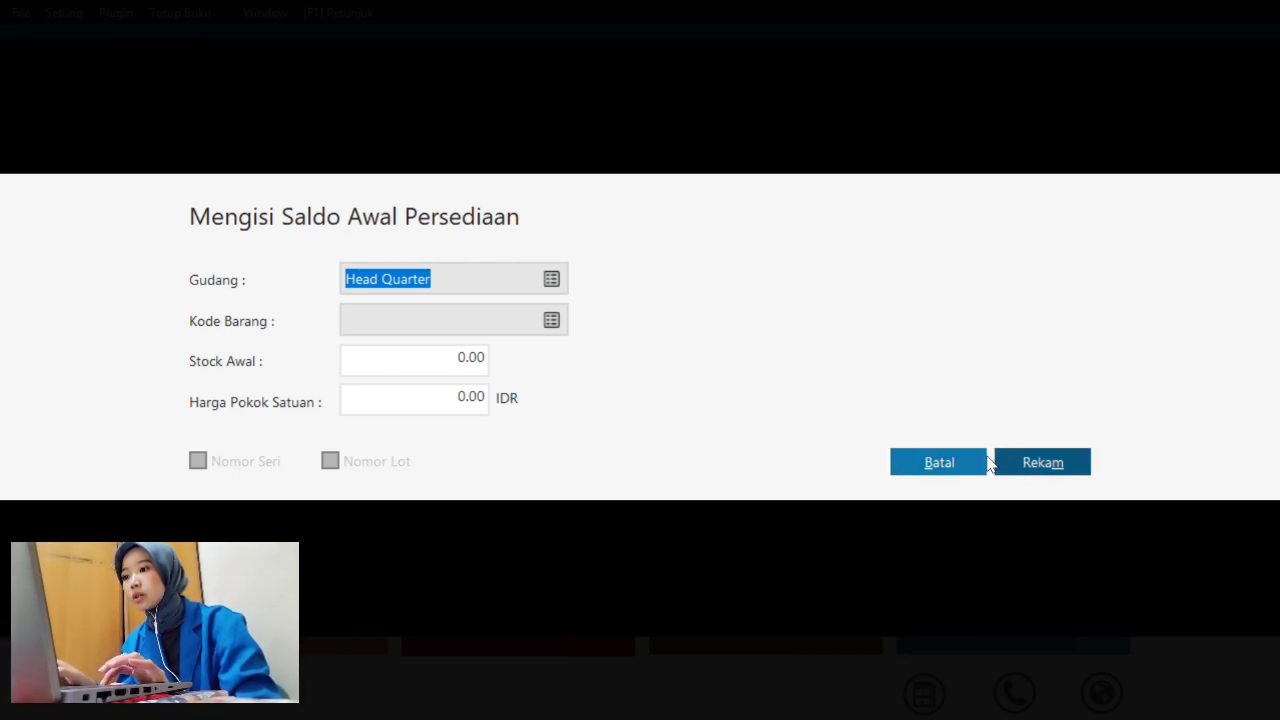
{"action": "left_click", "coordinate": [952, 460]}
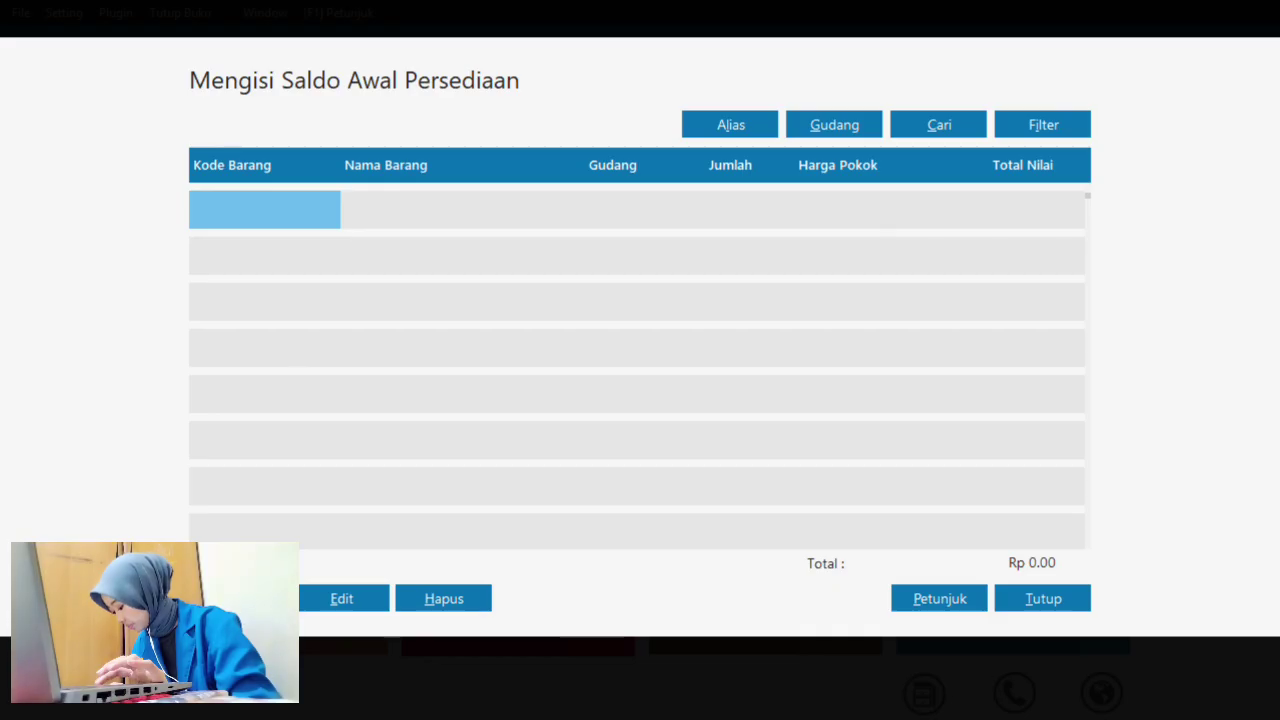
- Start a new opening balance for P-001 Krangka and select its Stock Awal value
{"action": "left_click", "coordinate": [238, 598]}
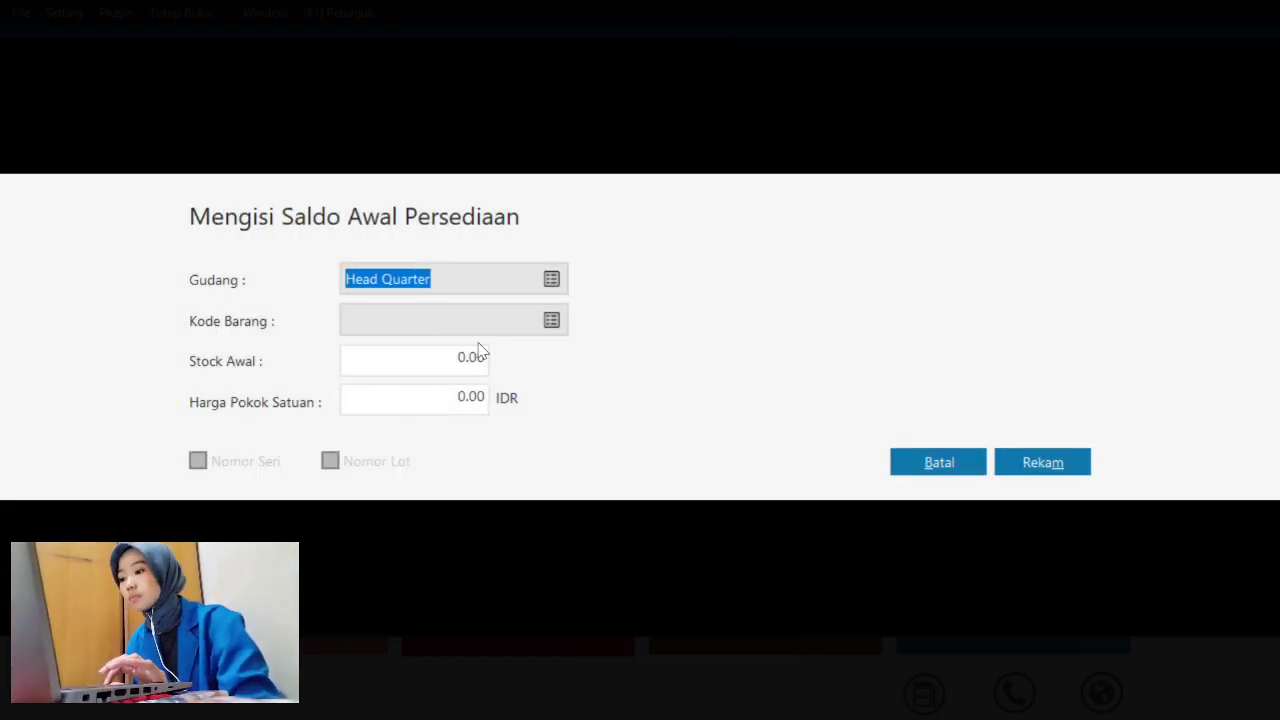
{"action": "left_click", "coordinate": [552, 320]}
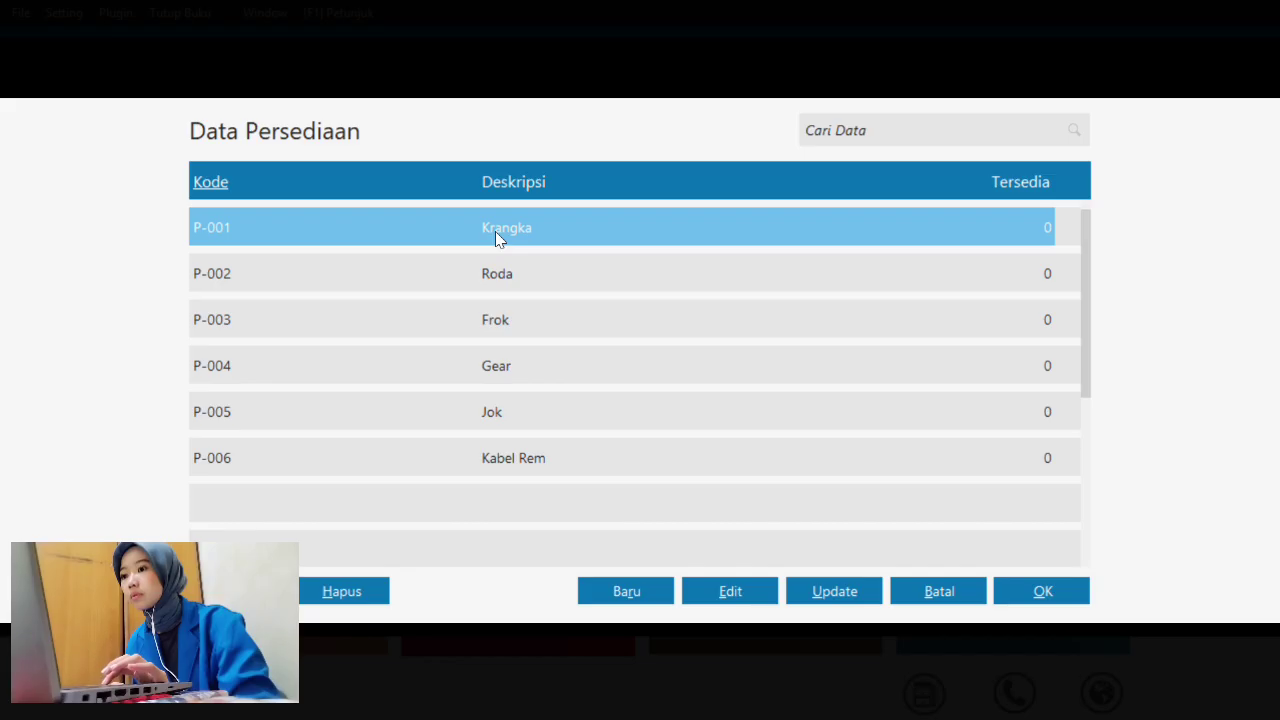
{"action": "left_click", "coordinate": [1041, 595]}
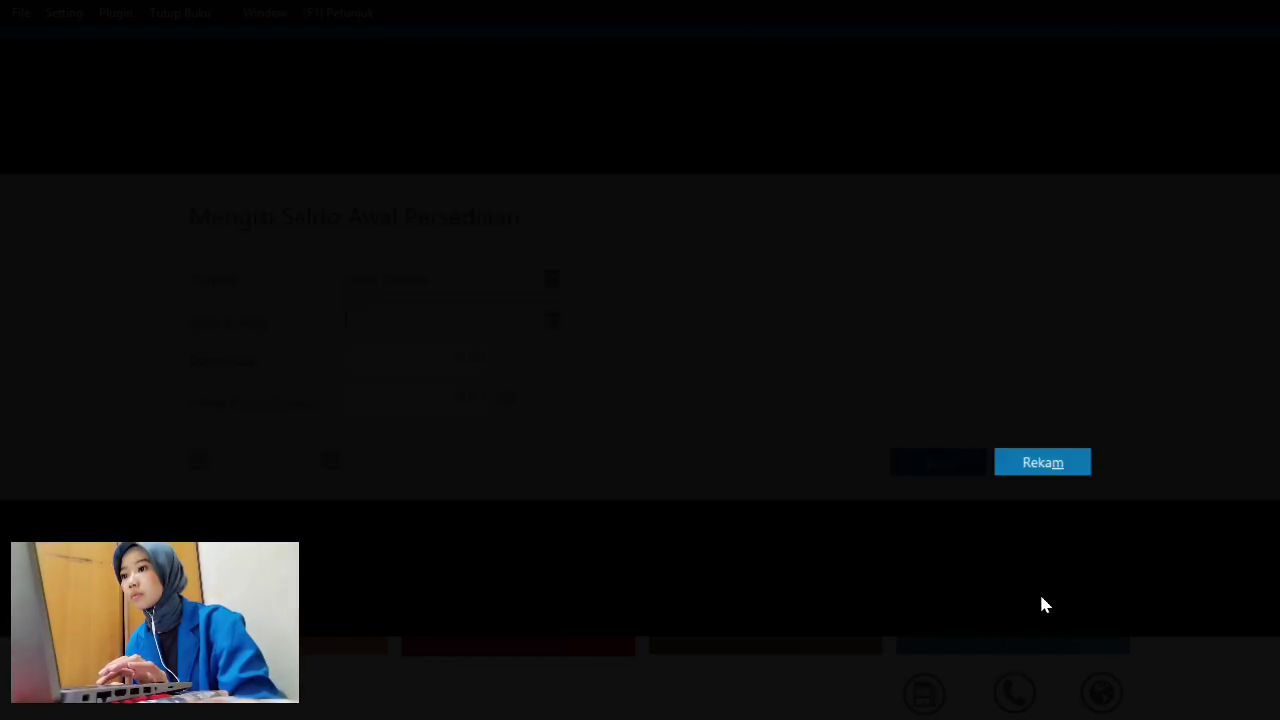
{"action": "left_click", "coordinate": [477, 371]}
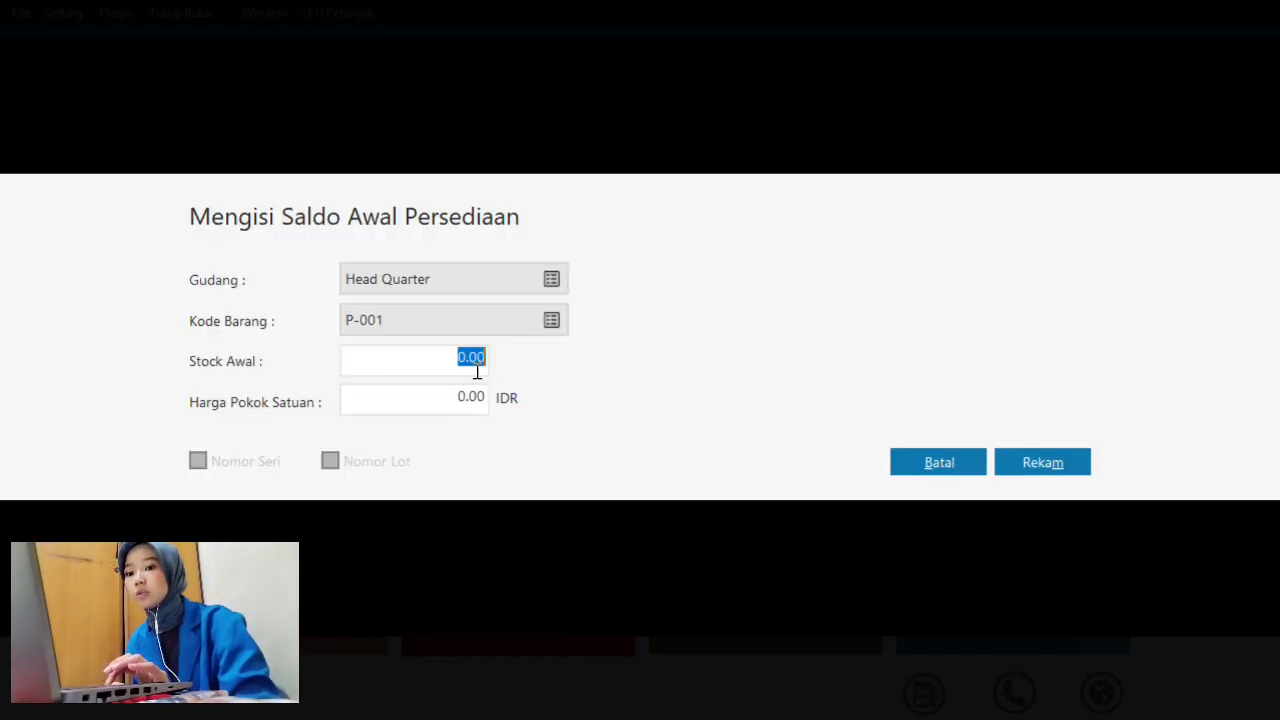
{"action": "key", "text": "super+Tab"}
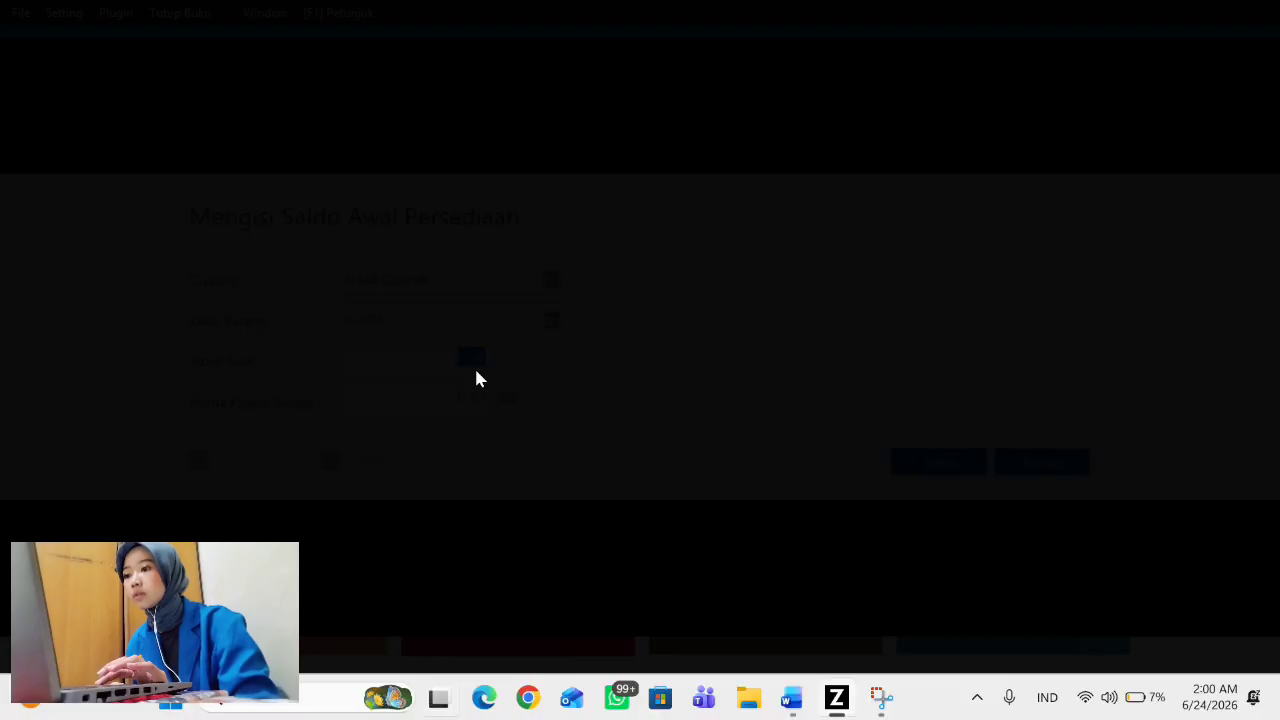
- Read P-001 Krangka's figures in Word (10 units, Rp 1.000.000) and return to Zahir
{"action": "left_click", "coordinate": [732, 145]}
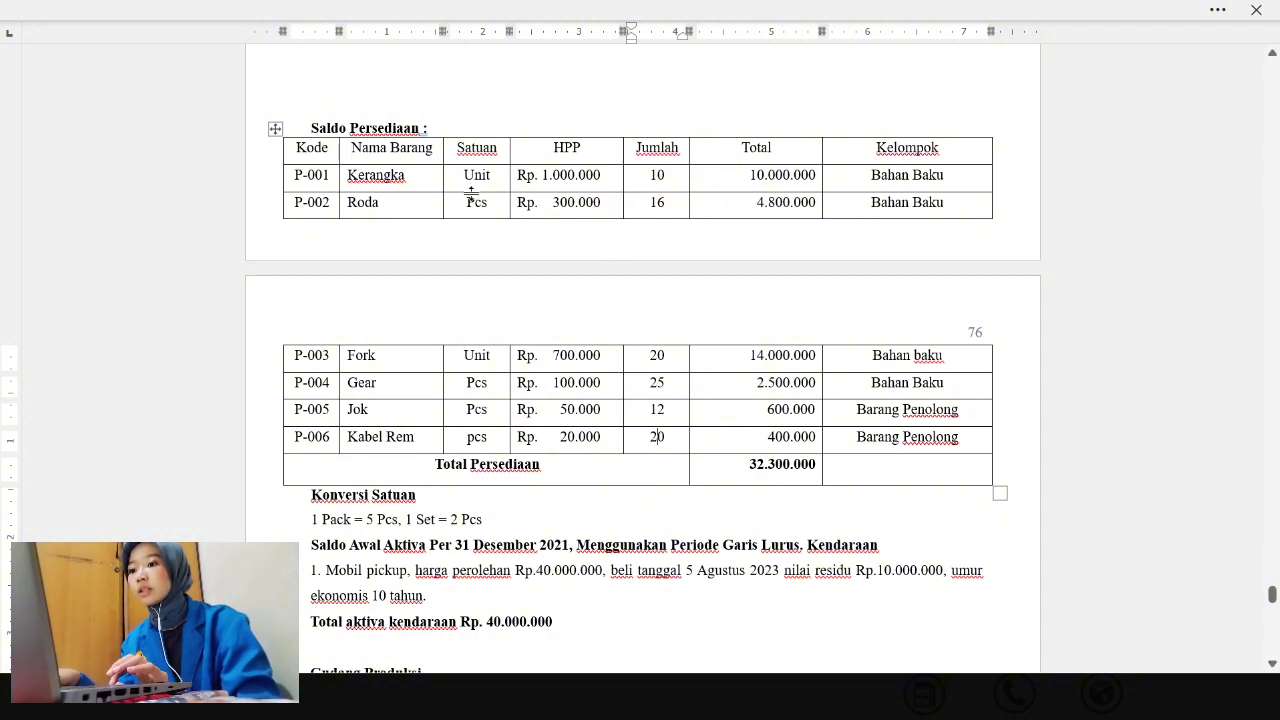
{"action": "key", "text": "Tab"}
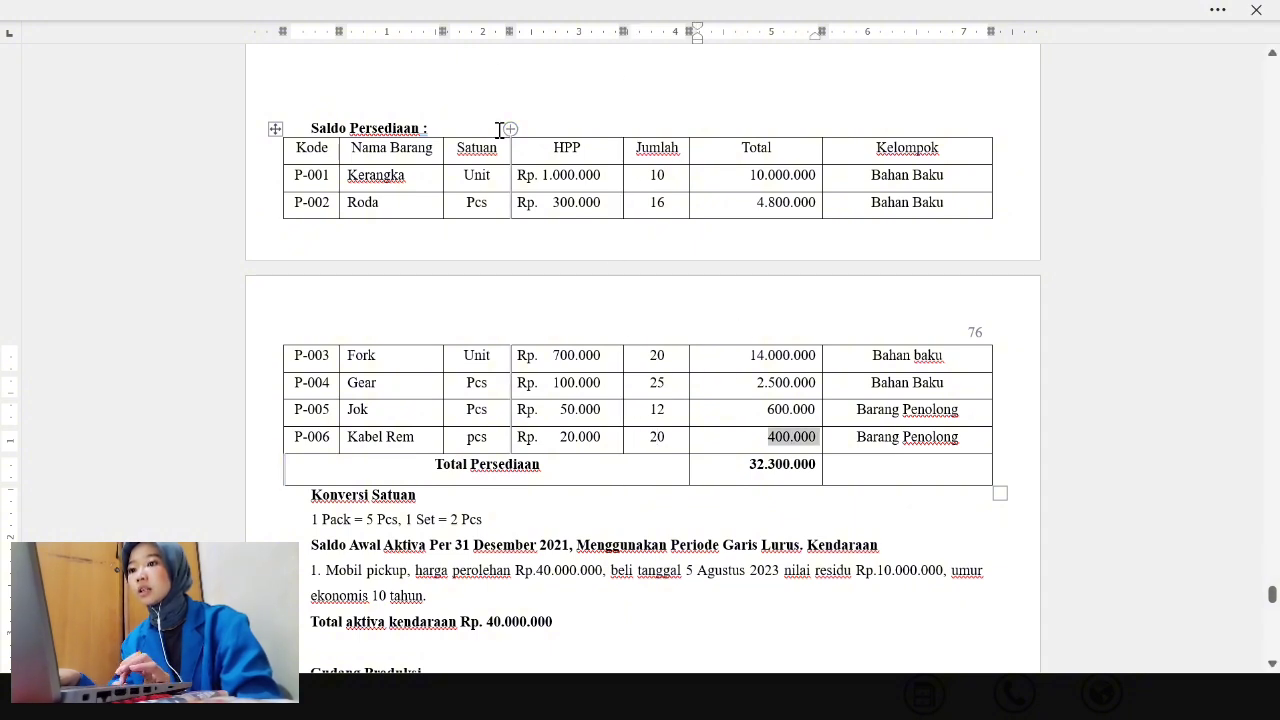
{"action": "key", "text": "super+Tab"}
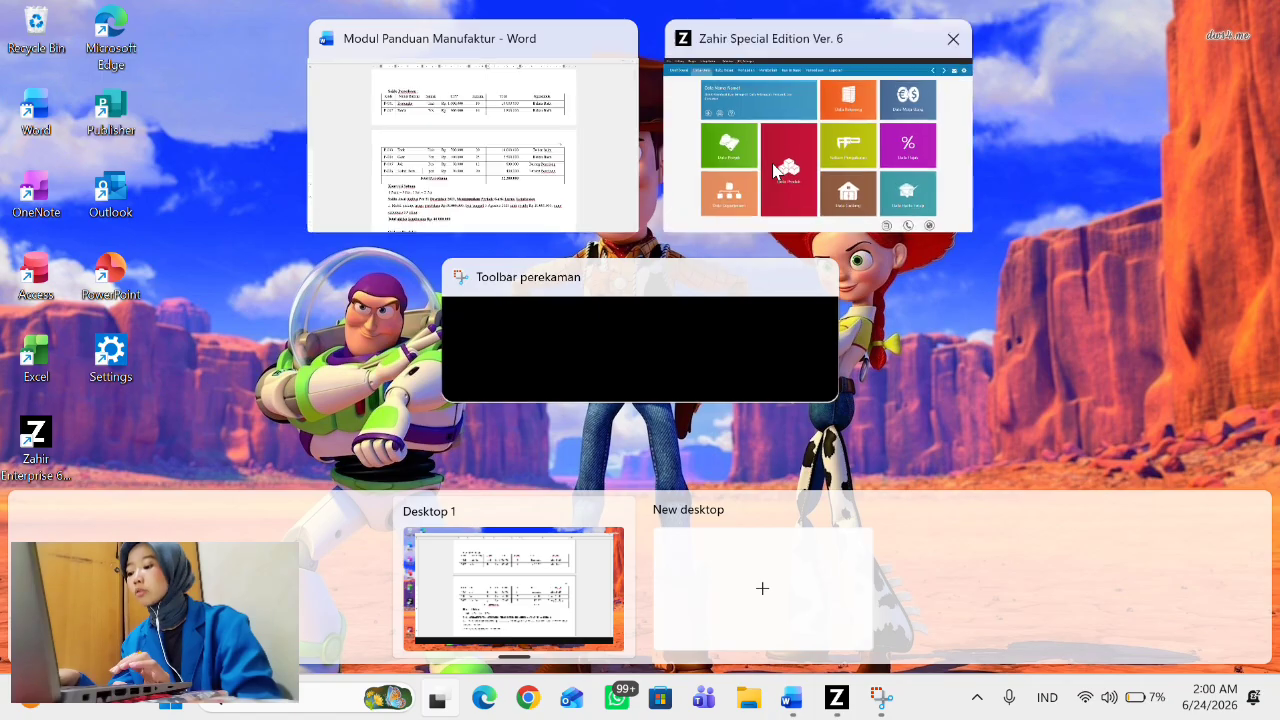
{"action": "left_click", "coordinate": [693, 222]}
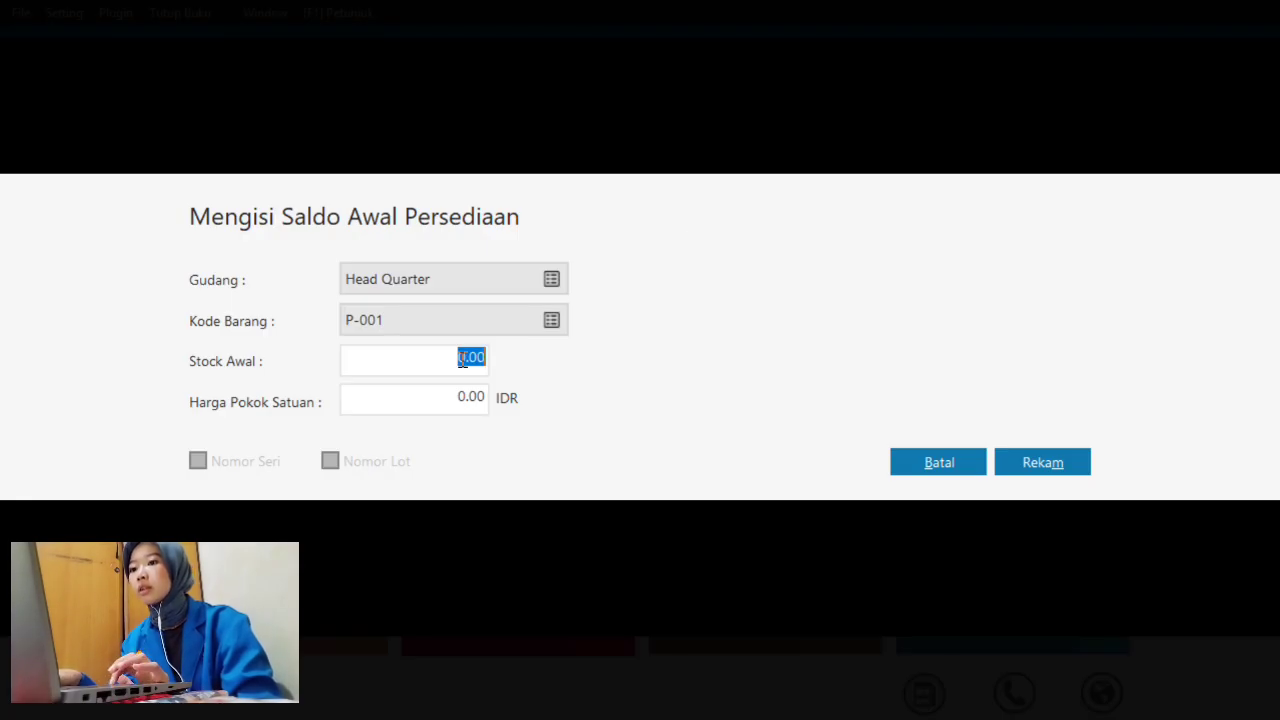
- Enter Stock Awal 10 and unit cost 1,000,000 for P-001, then save
{"action": "type", "text": "1"}
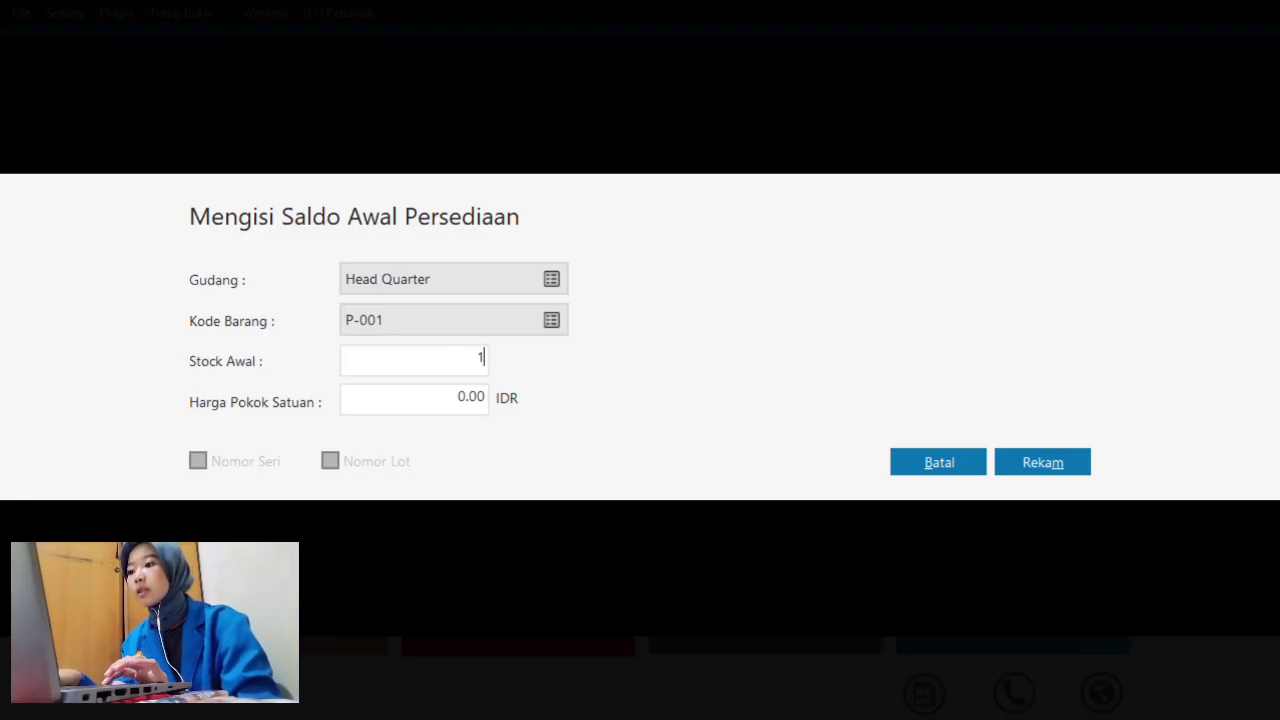
{"action": "type", "text": "0"}
{"action": "left_click", "coordinate": [474, 400]}
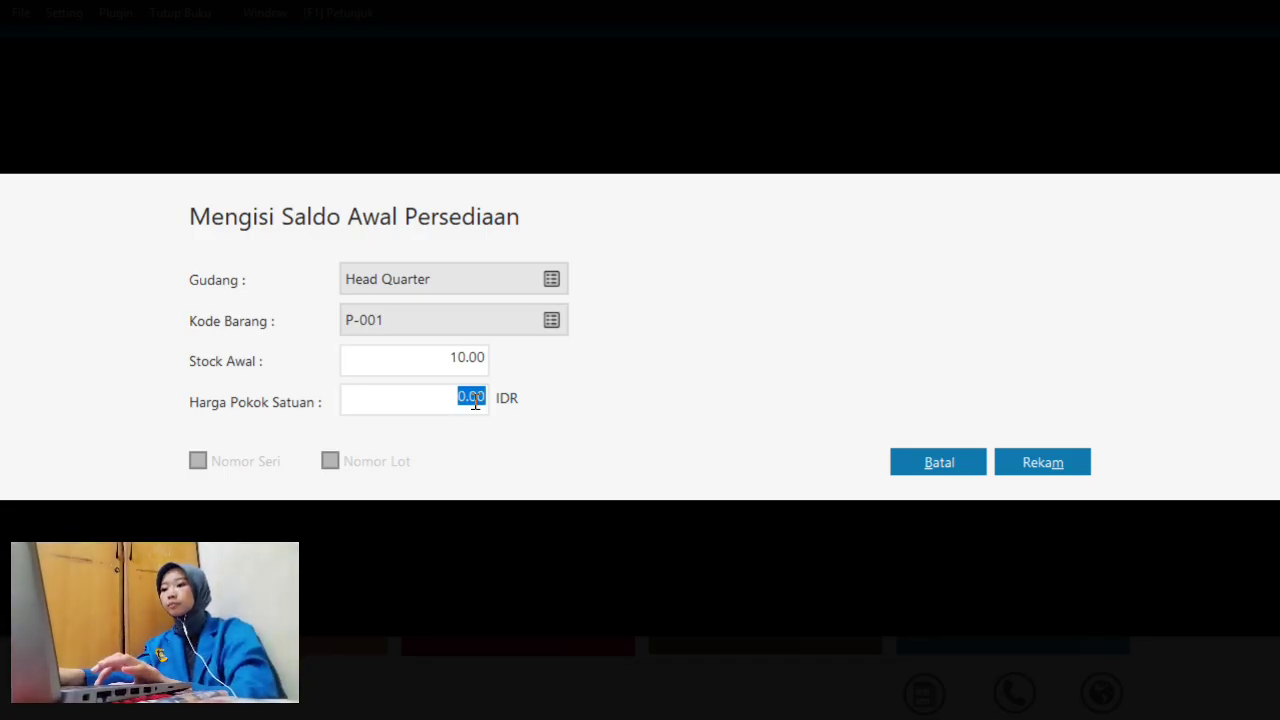
{"action": "type", "text": "1"}
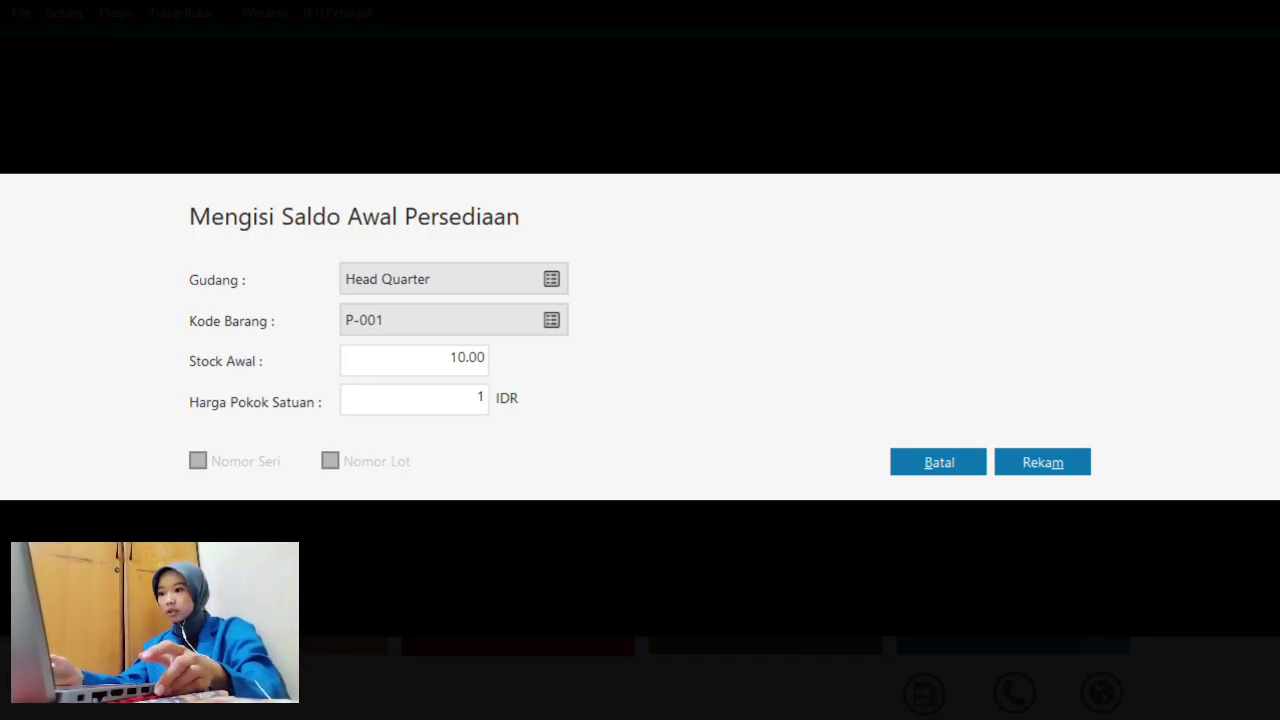
{"action": "type", "text": ",000,000000"}
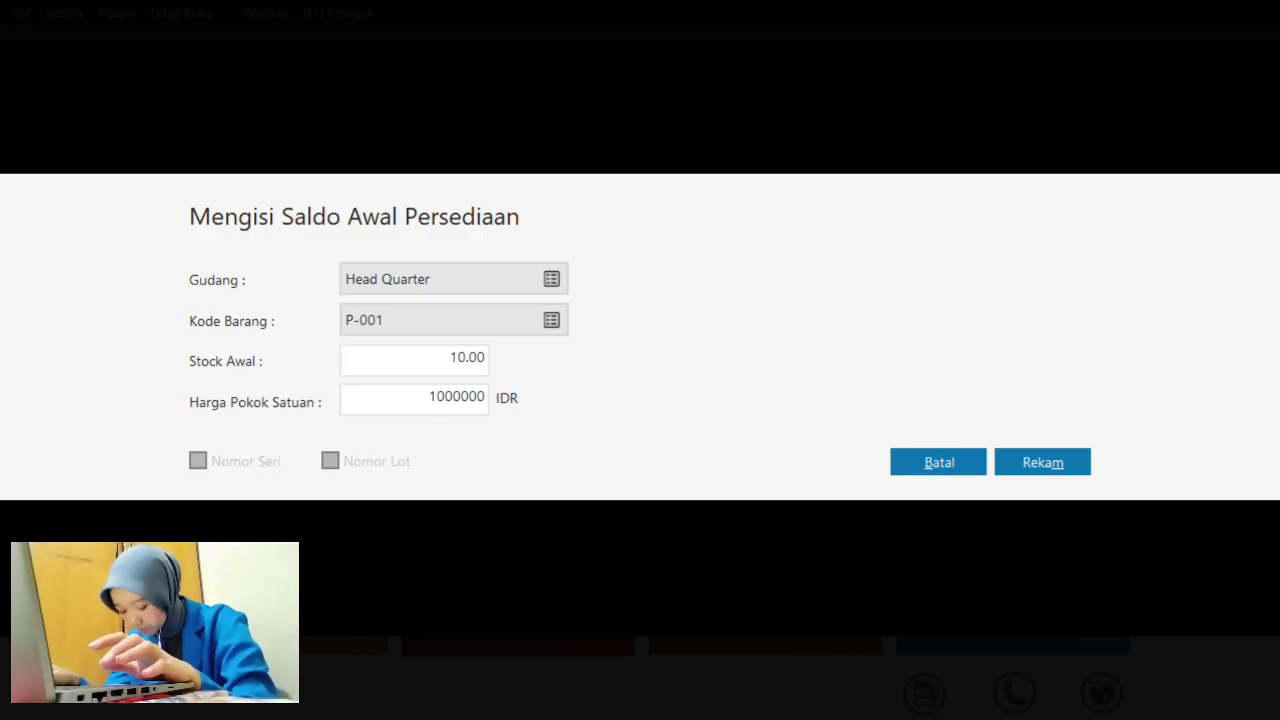
{"action": "left_click", "coordinate": [1017, 468]}
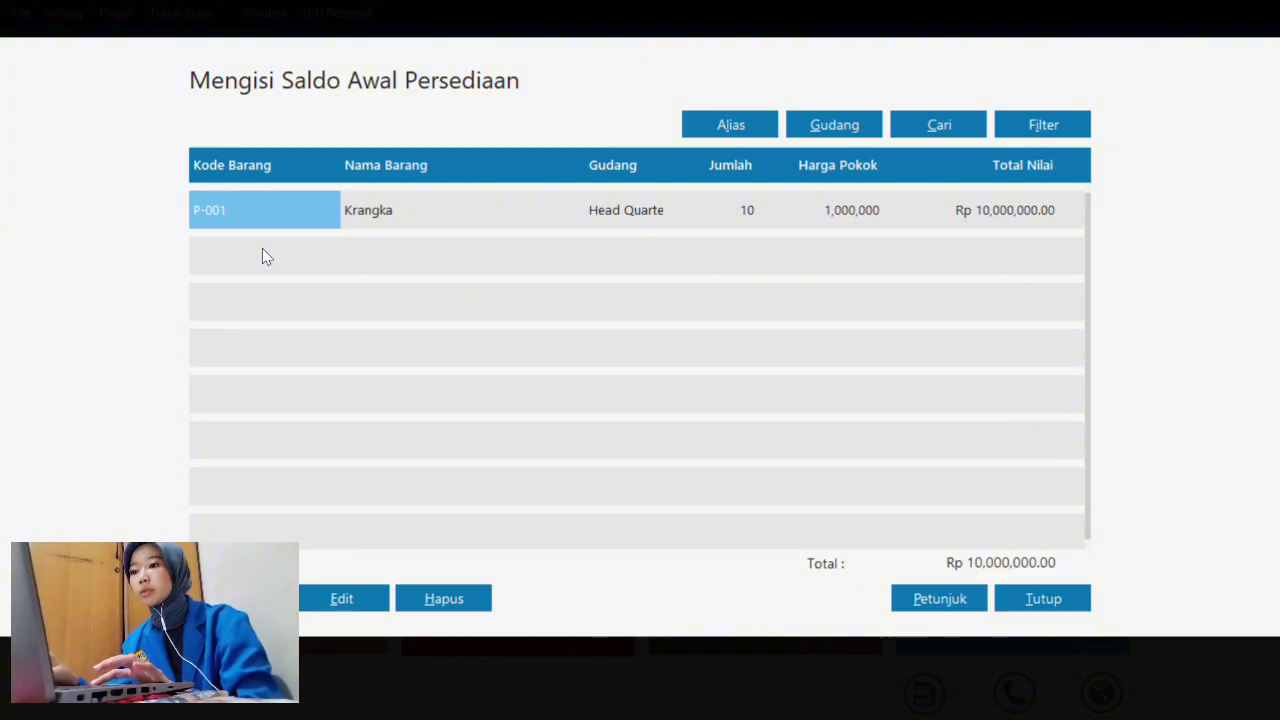
{"action": "left_click", "coordinate": [394, 212]}
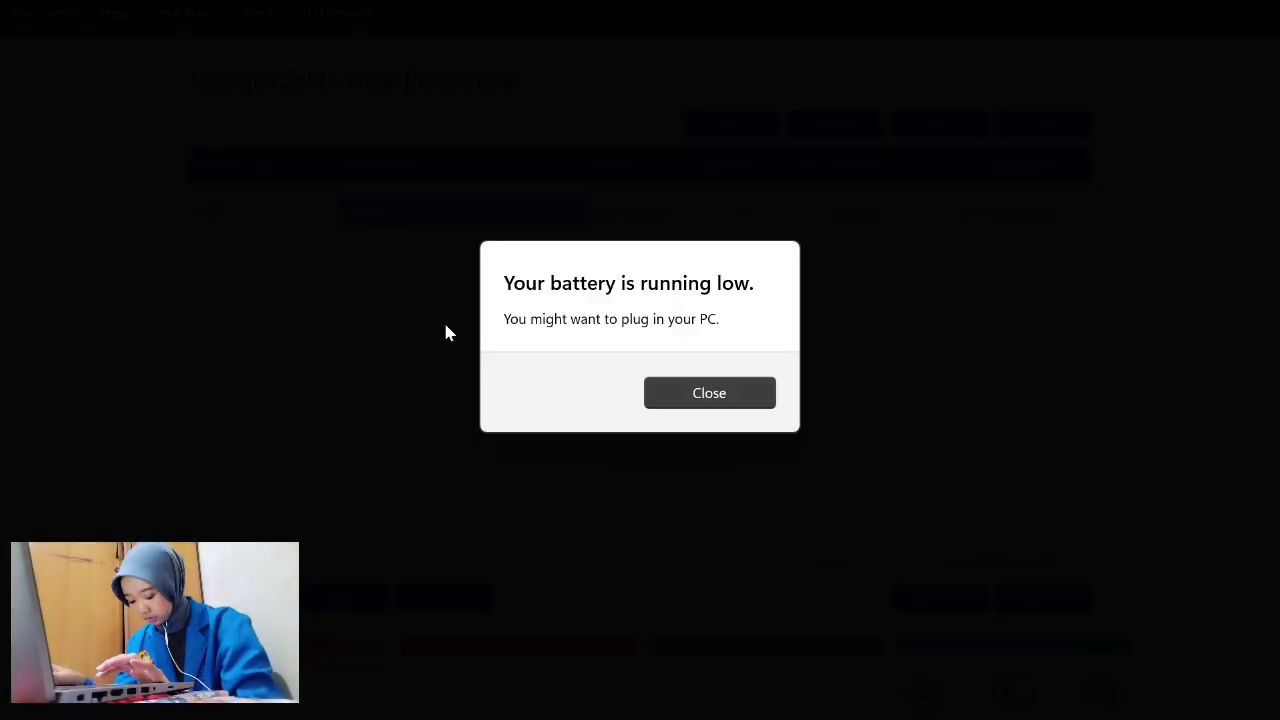
{"action": "left_click", "coordinate": [735, 396]}
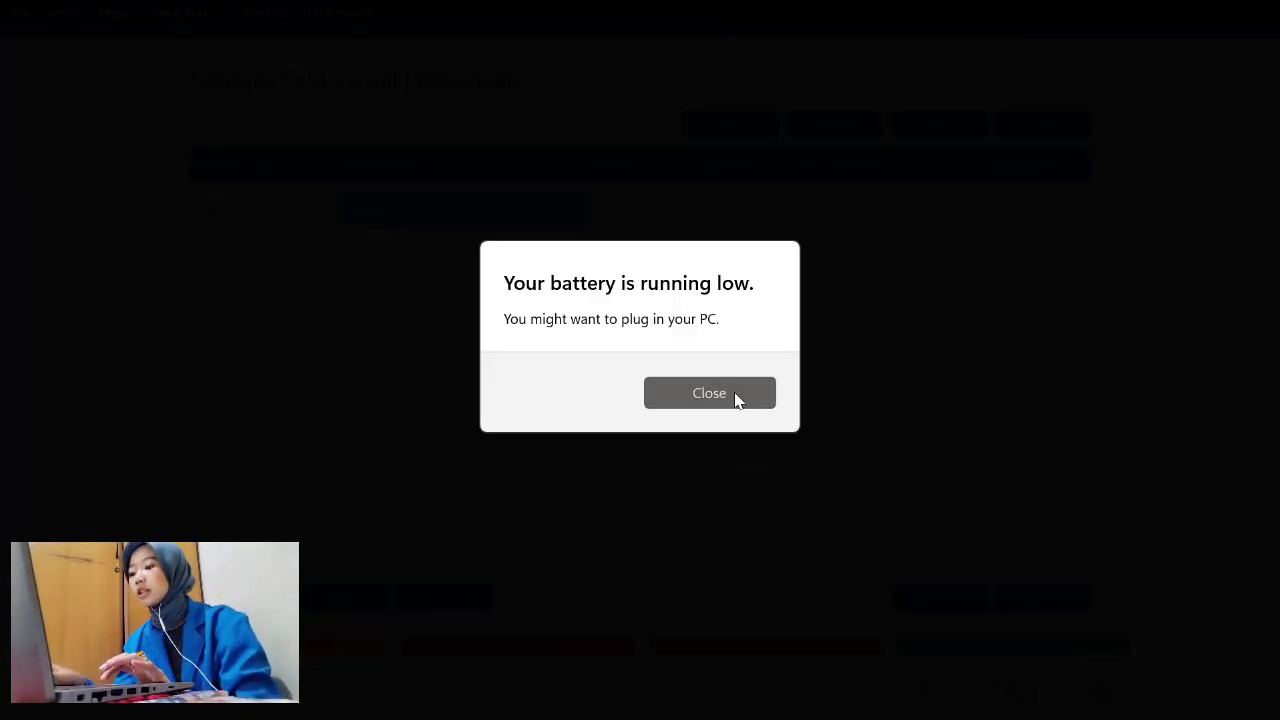
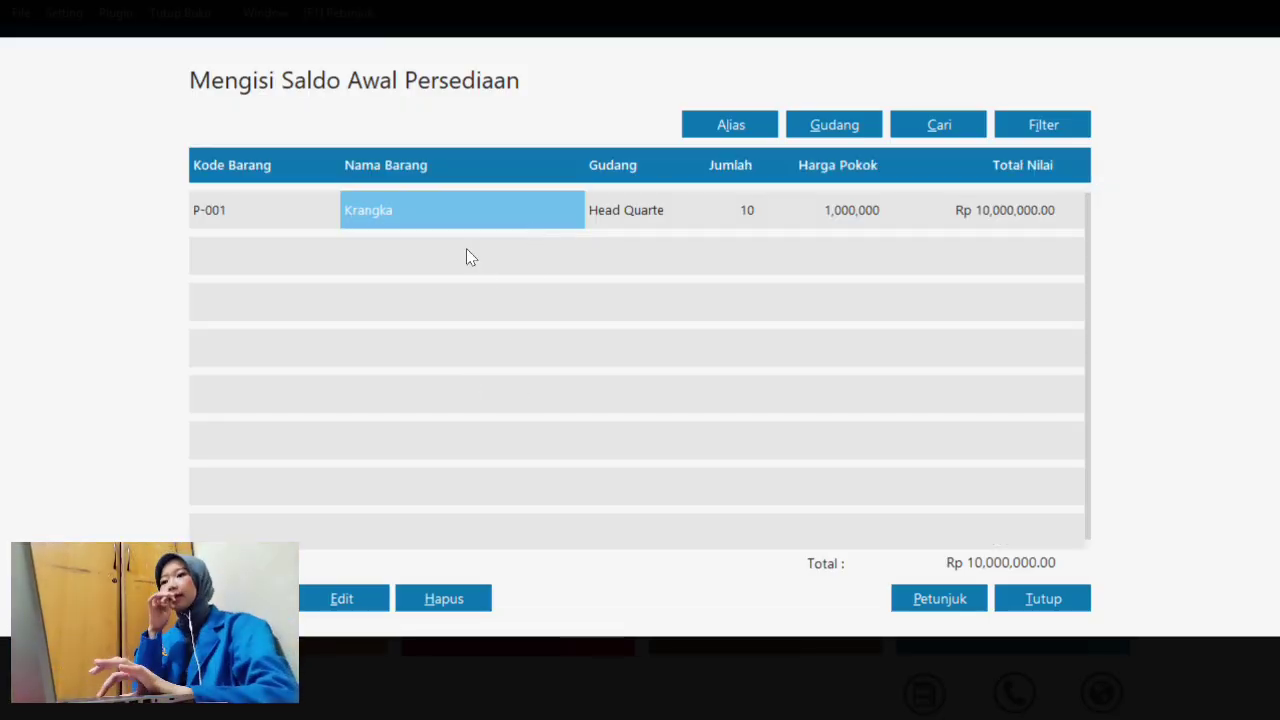
- Start a new opening stock entry and pick P-001 Krangka from the Data Persediaan item list
{"action": "left_click", "coordinate": [318, 592]}
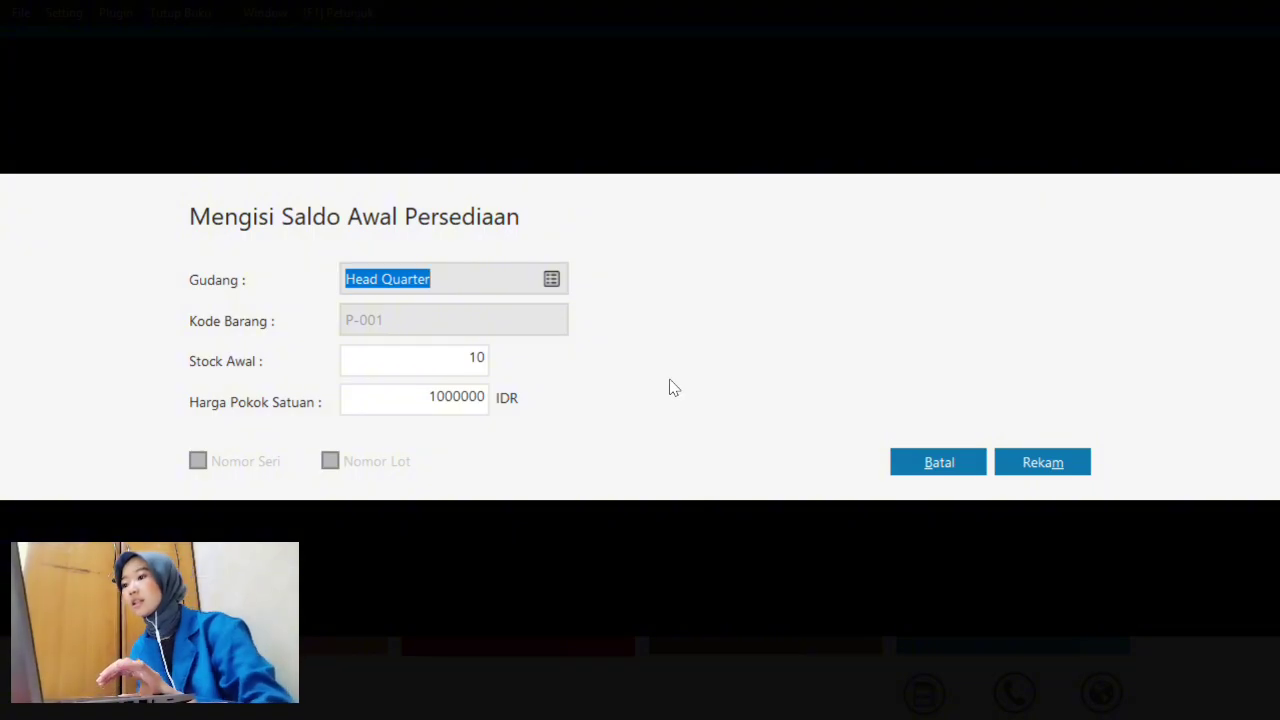
{"action": "left_click", "coordinate": [921, 458]}
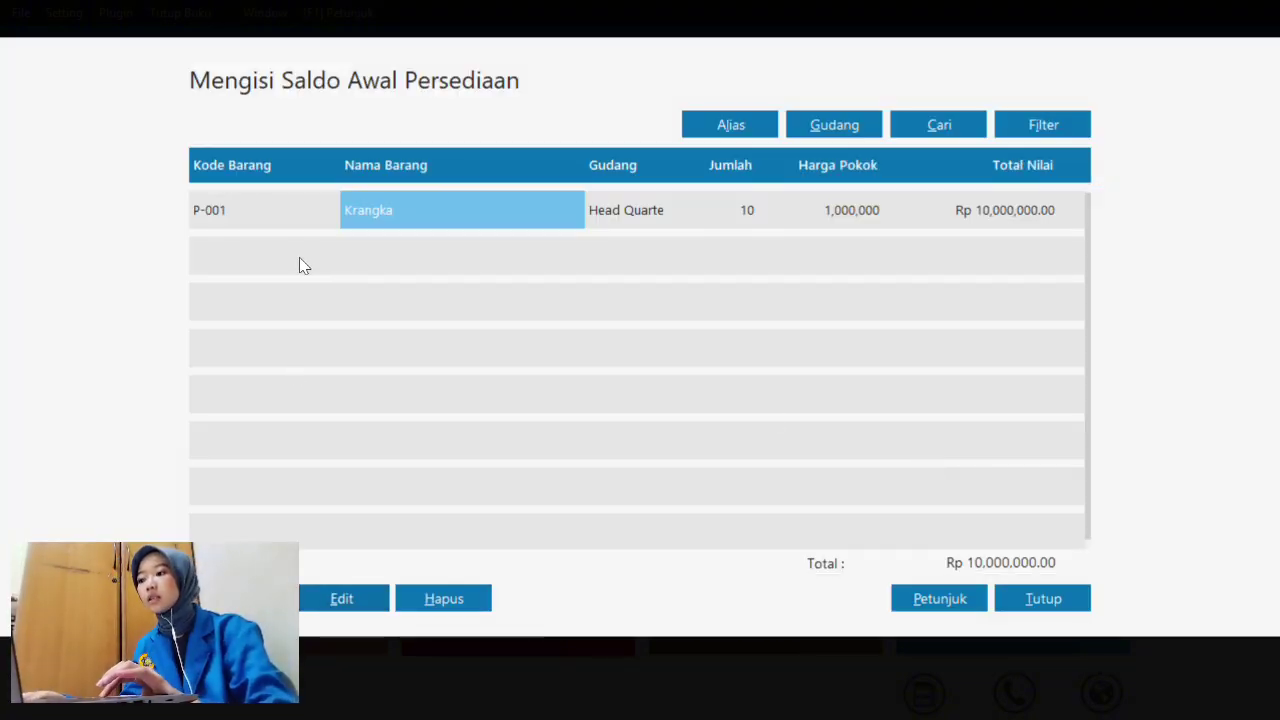
{"action": "left_click", "coordinate": [341, 598]}
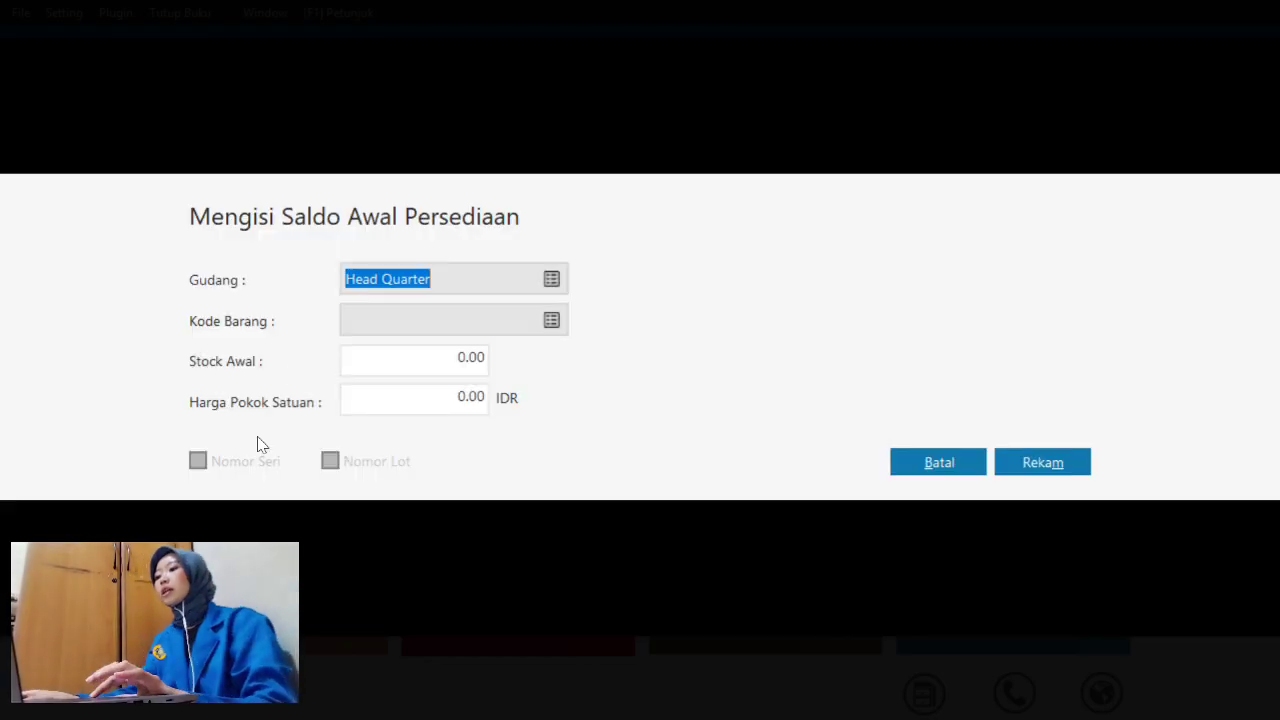
{"action": "left_click", "coordinate": [552, 320]}
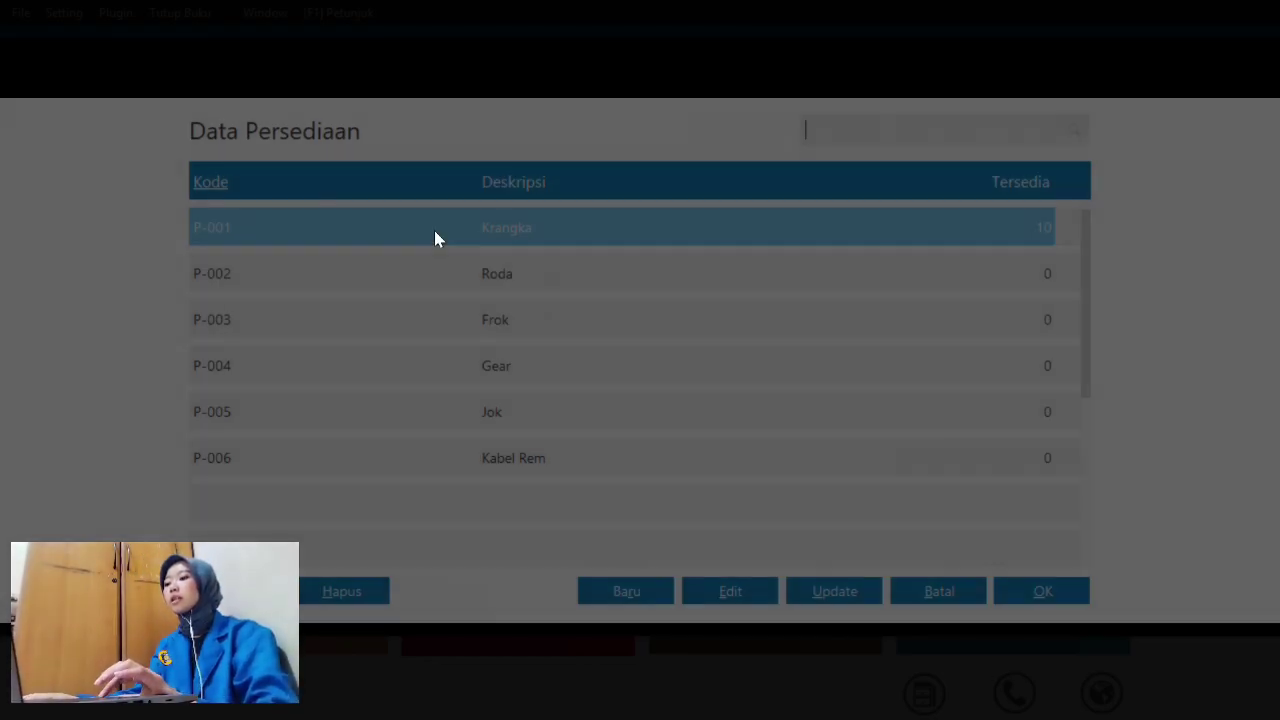
{"action": "left_click", "coordinate": [407, 272]}
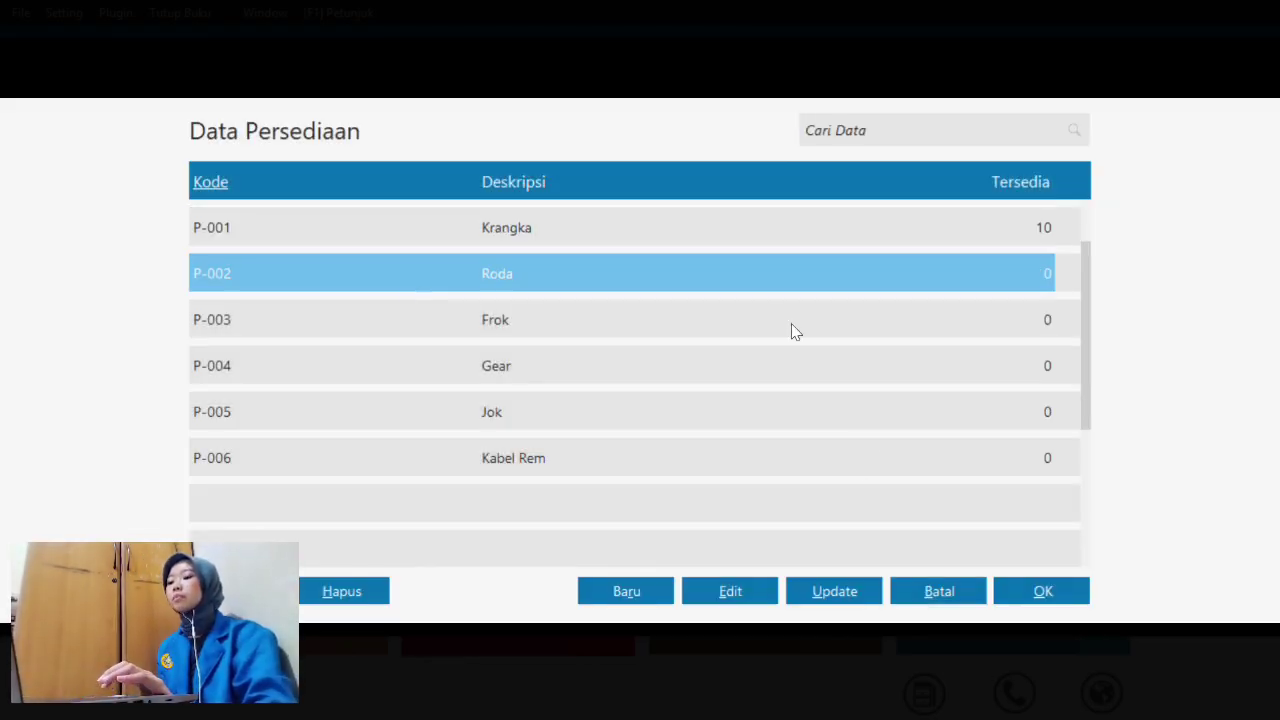
{"action": "left_click", "coordinate": [742, 218]}
- Change P-001's description from Krangka to Kerangka and save the item
{"action": "left_click", "coordinate": [729, 591]}
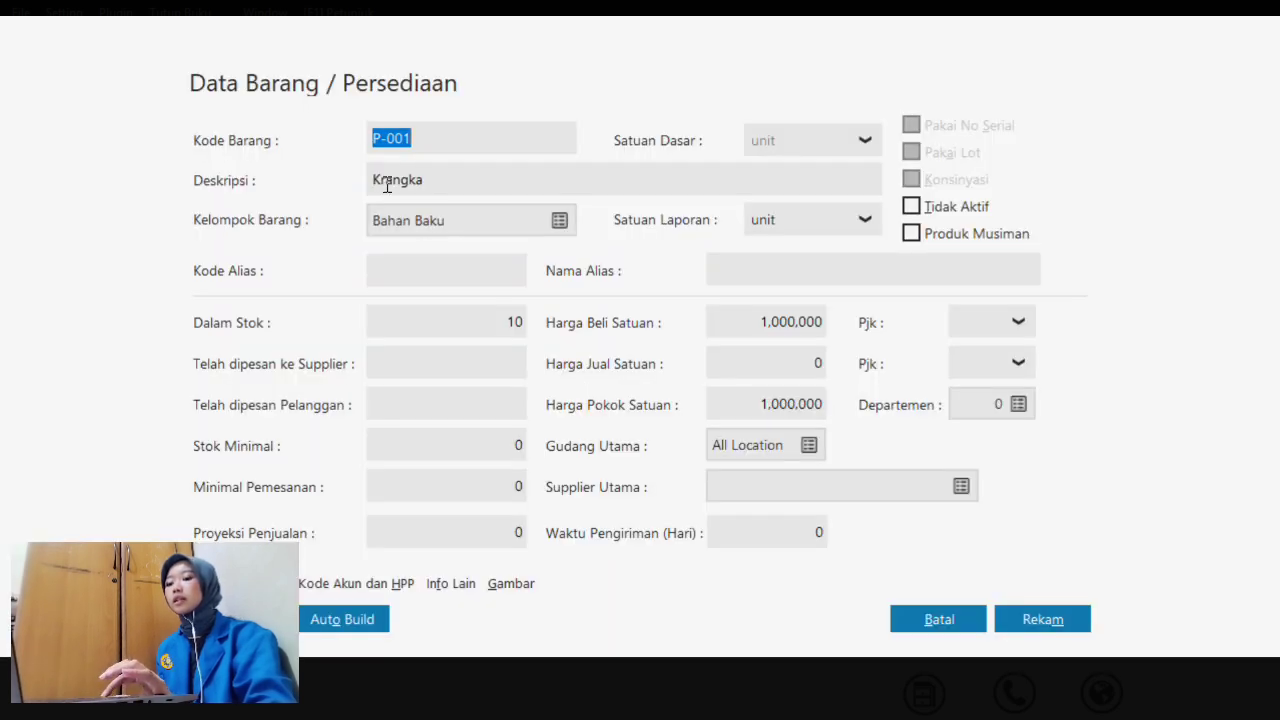
{"action": "double_click", "coordinate": [382, 186]}
{"action": "left_click", "coordinate": [381, 183]}
{"action": "type", "text": "e"}
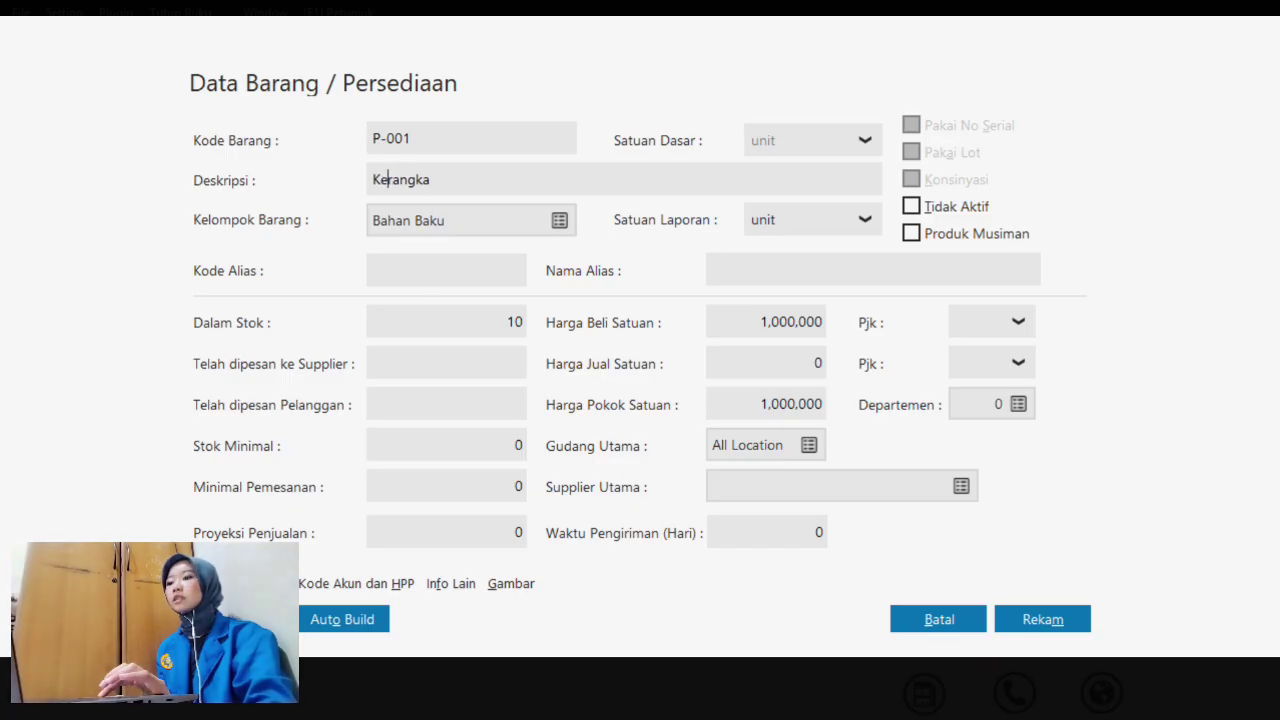
{"action": "left_click", "coordinate": [1058, 618]}
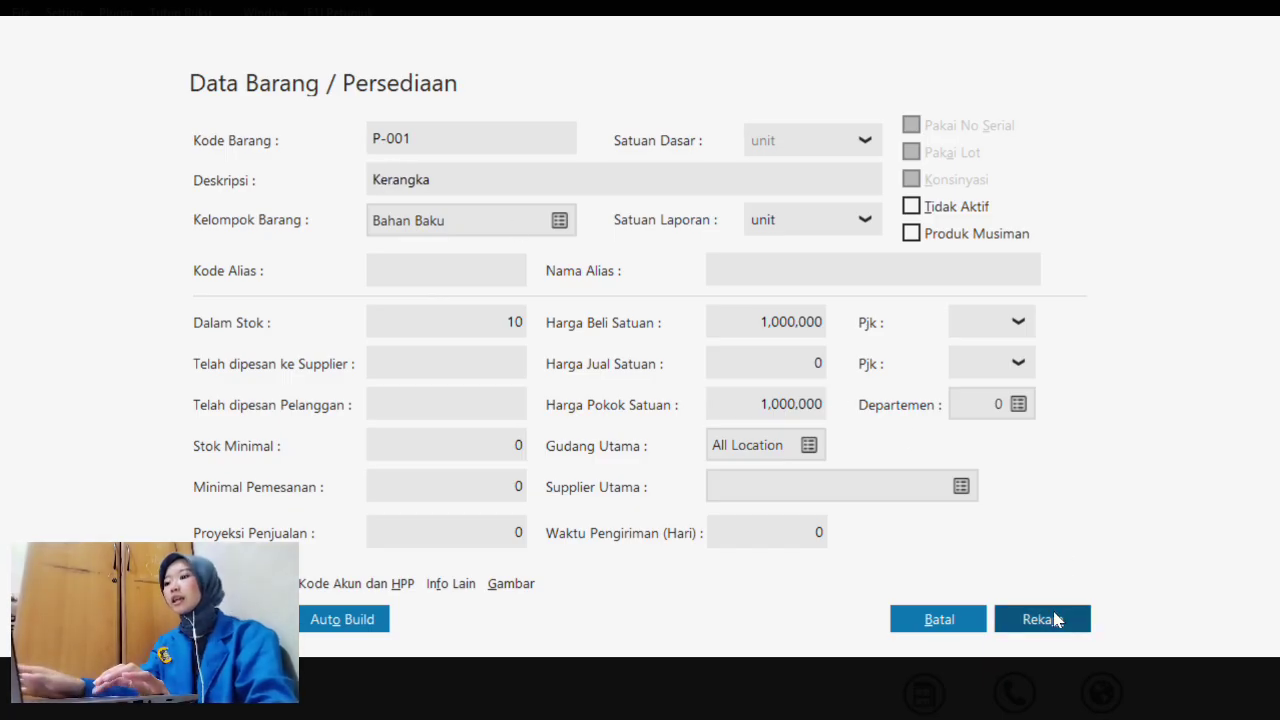
{"action": "left_click", "coordinate": [594, 267]}
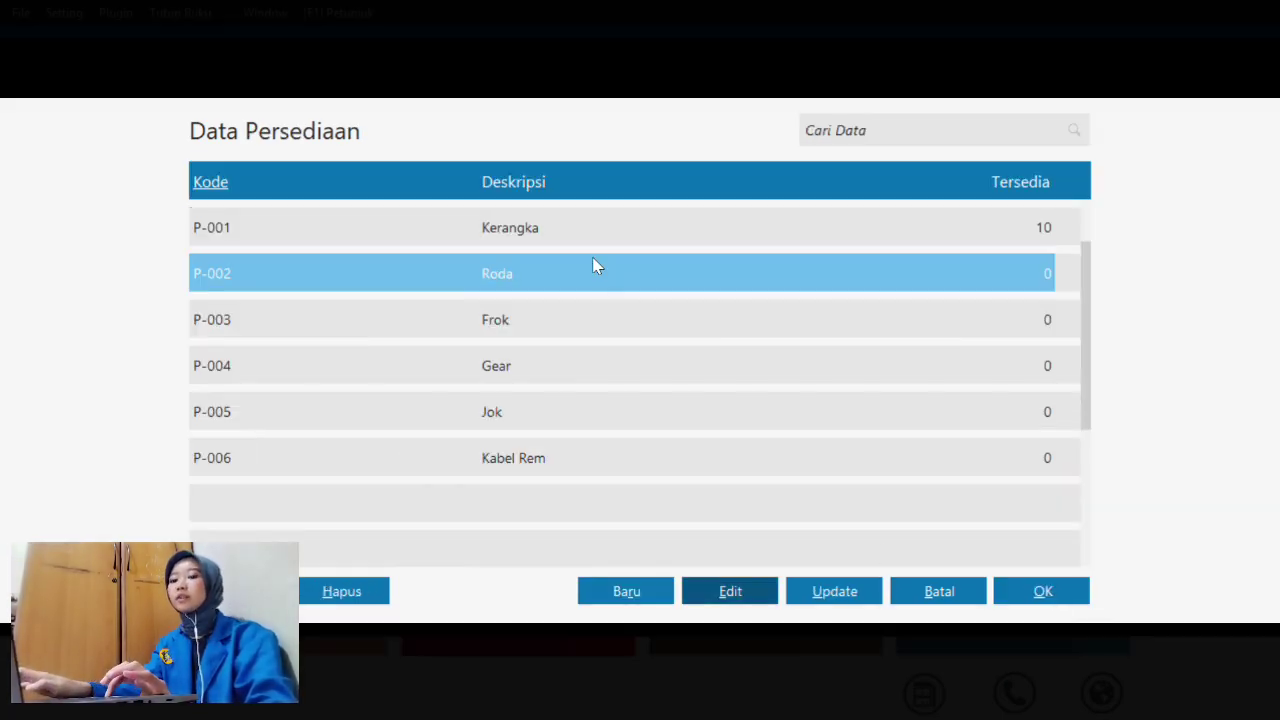
- Record P-002 Roda's opening stock of 16 units at 300,000 each
{"action": "left_click", "coordinate": [1058, 600]}
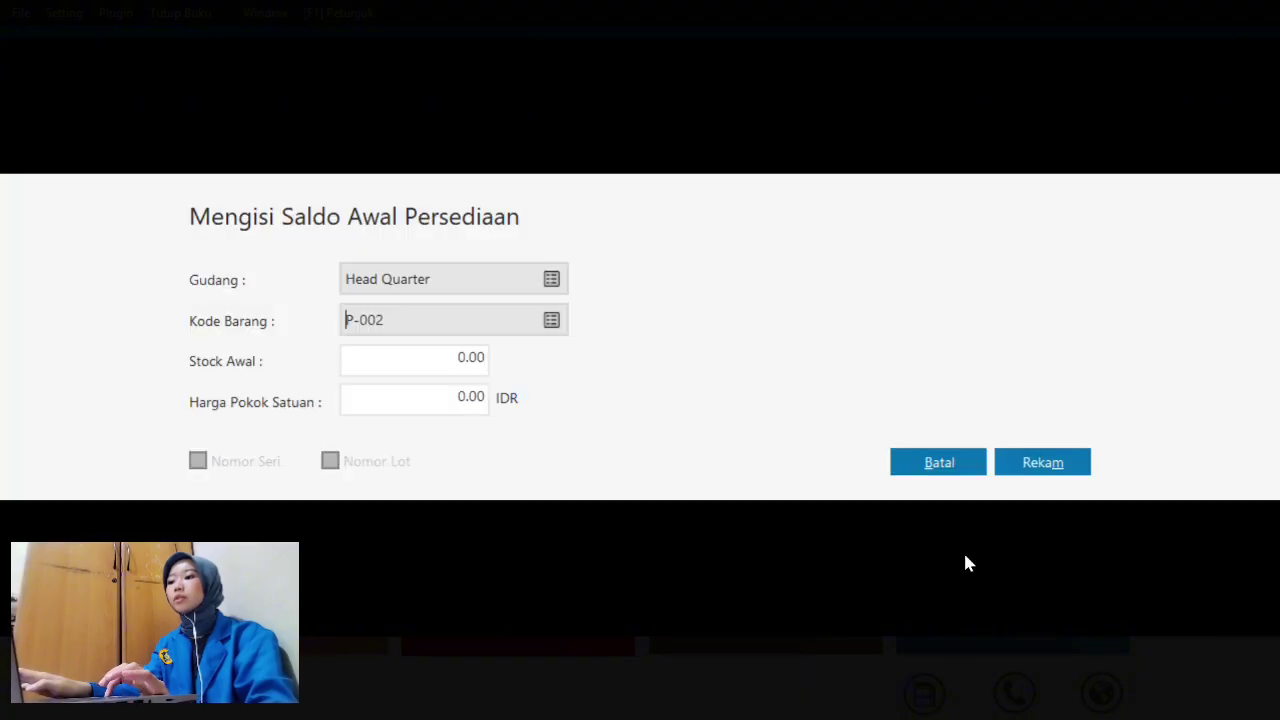
{"action": "left_click", "coordinate": [465, 370]}
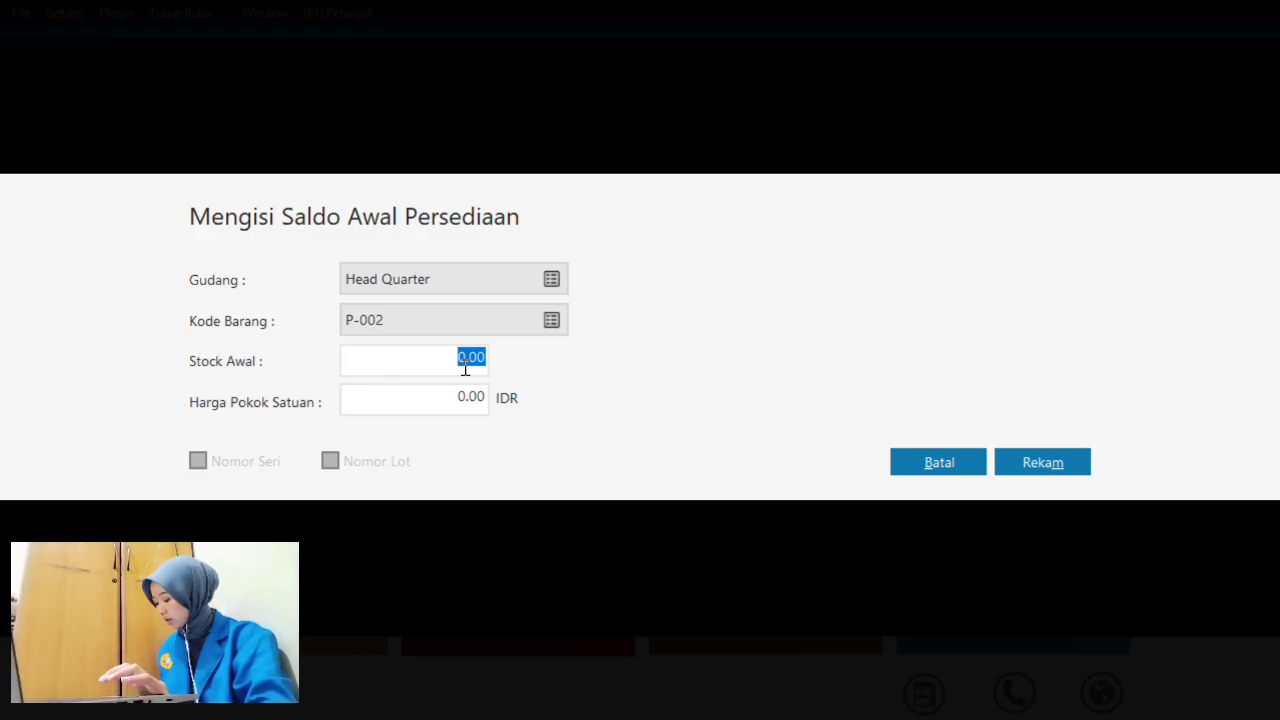
{"action": "type", "text": "1"}
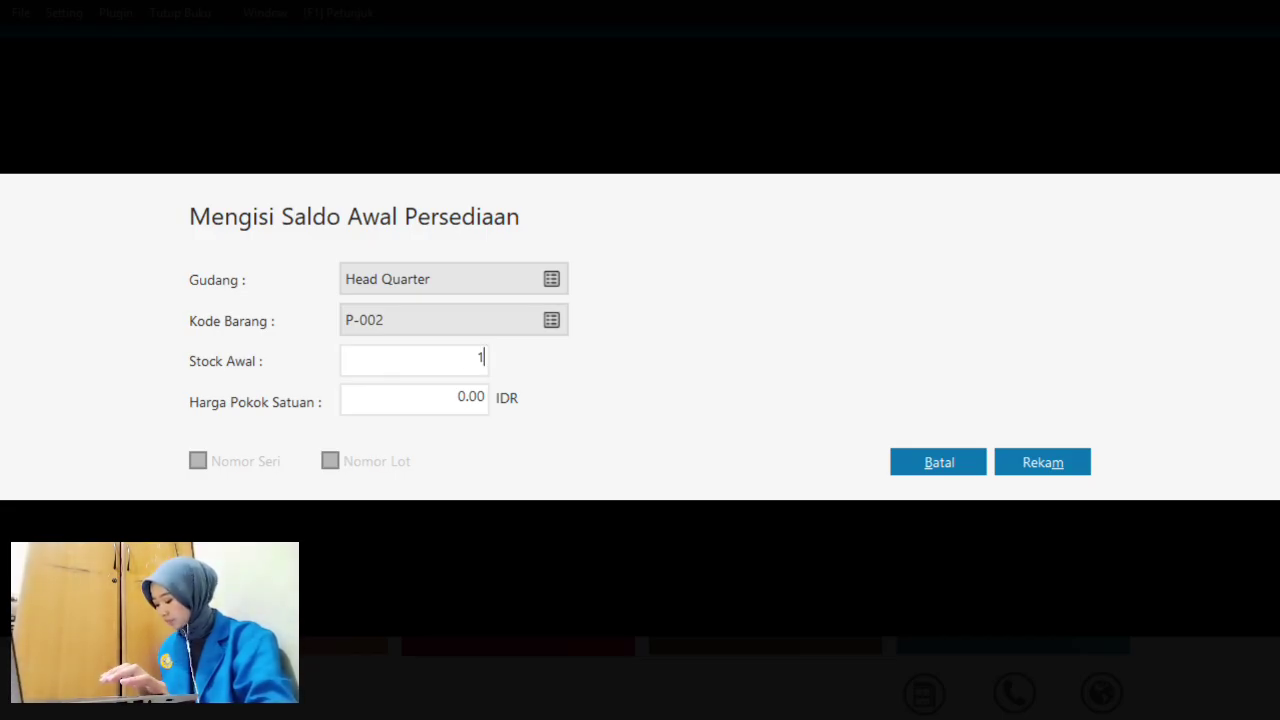
{"action": "type", "text": "6"}
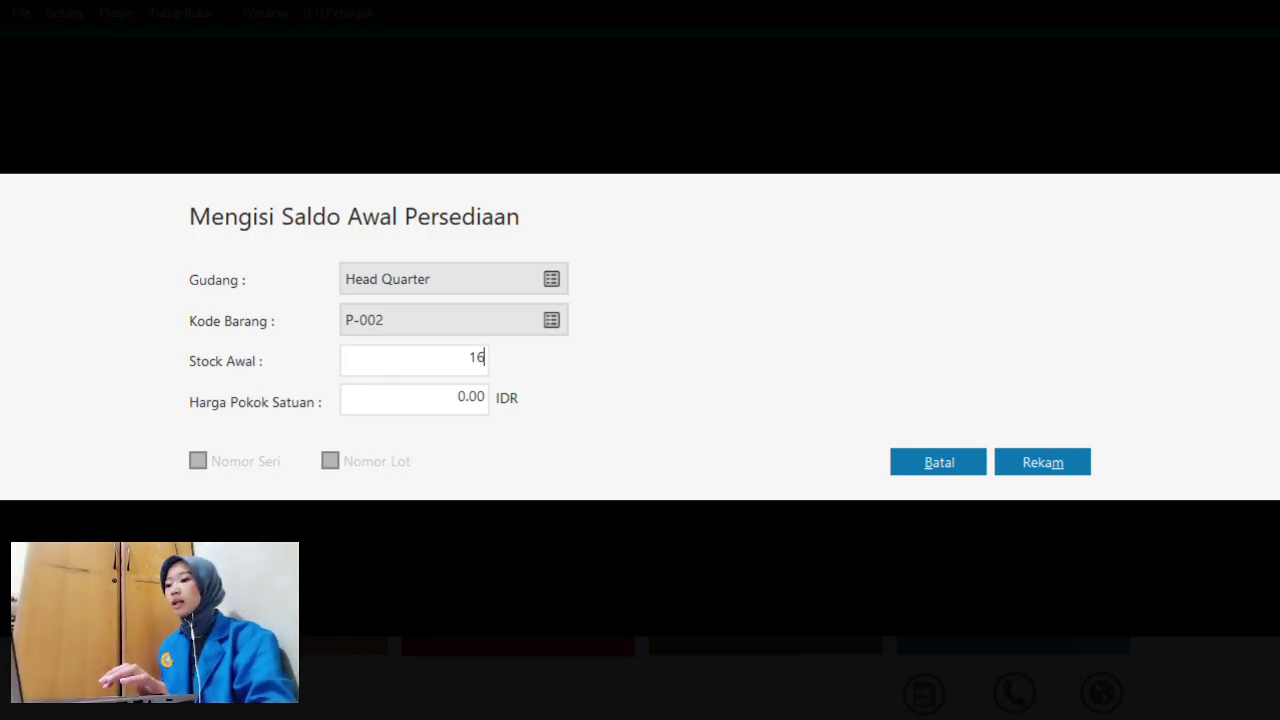
{"action": "left_click", "coordinate": [477, 409]}
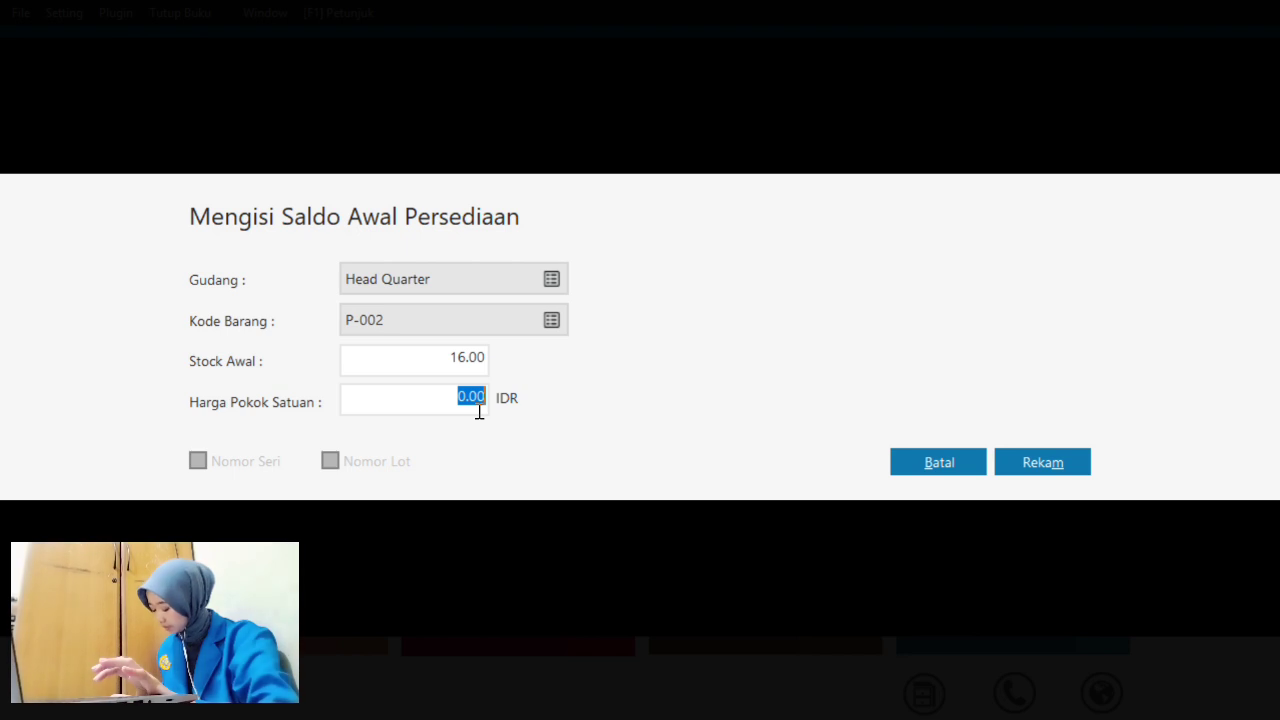
{"action": "type", "text": "30"}
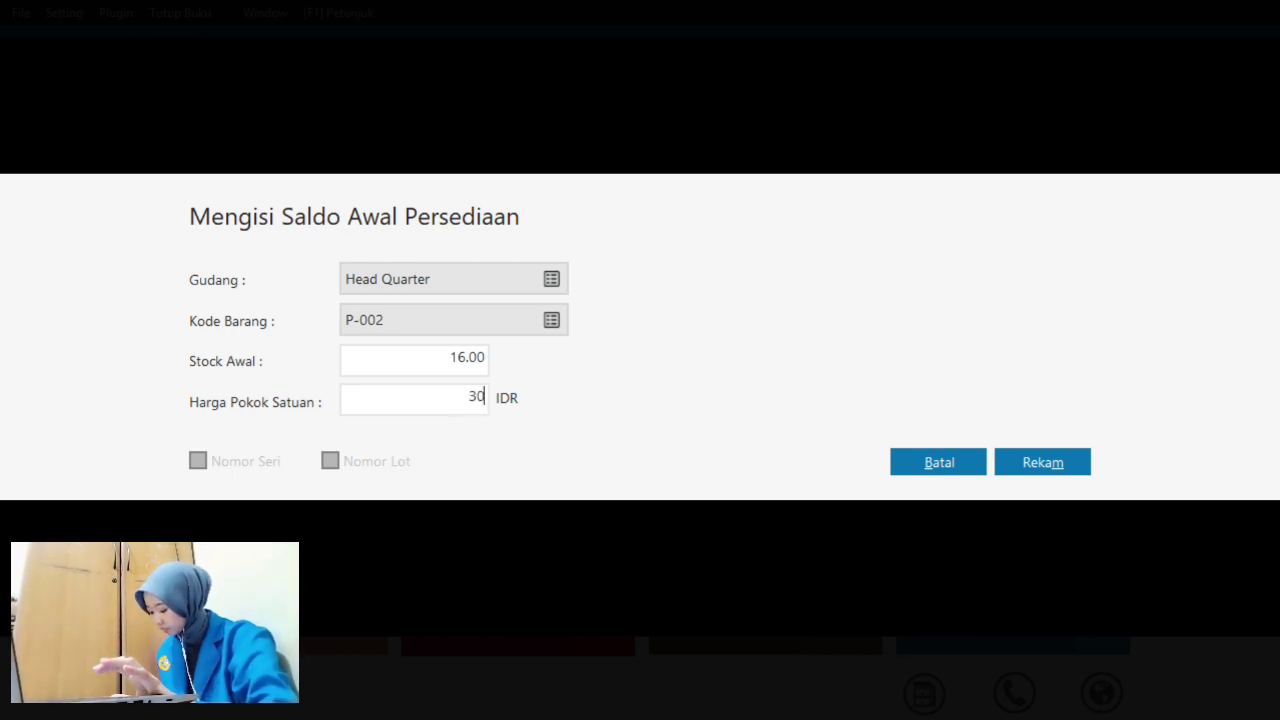
{"action": "type", "text": "00000"}
{"action": "key", "text": "BackSpace"}
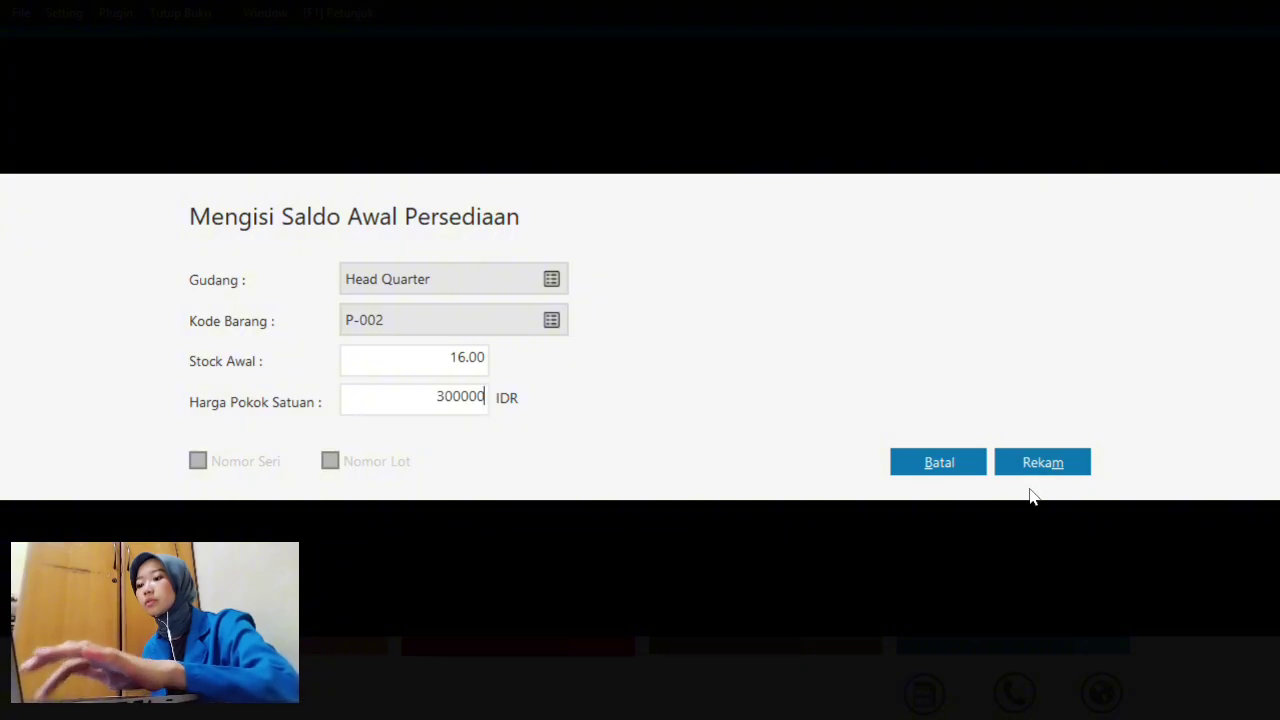
{"action": "left_click", "coordinate": [1083, 462]}
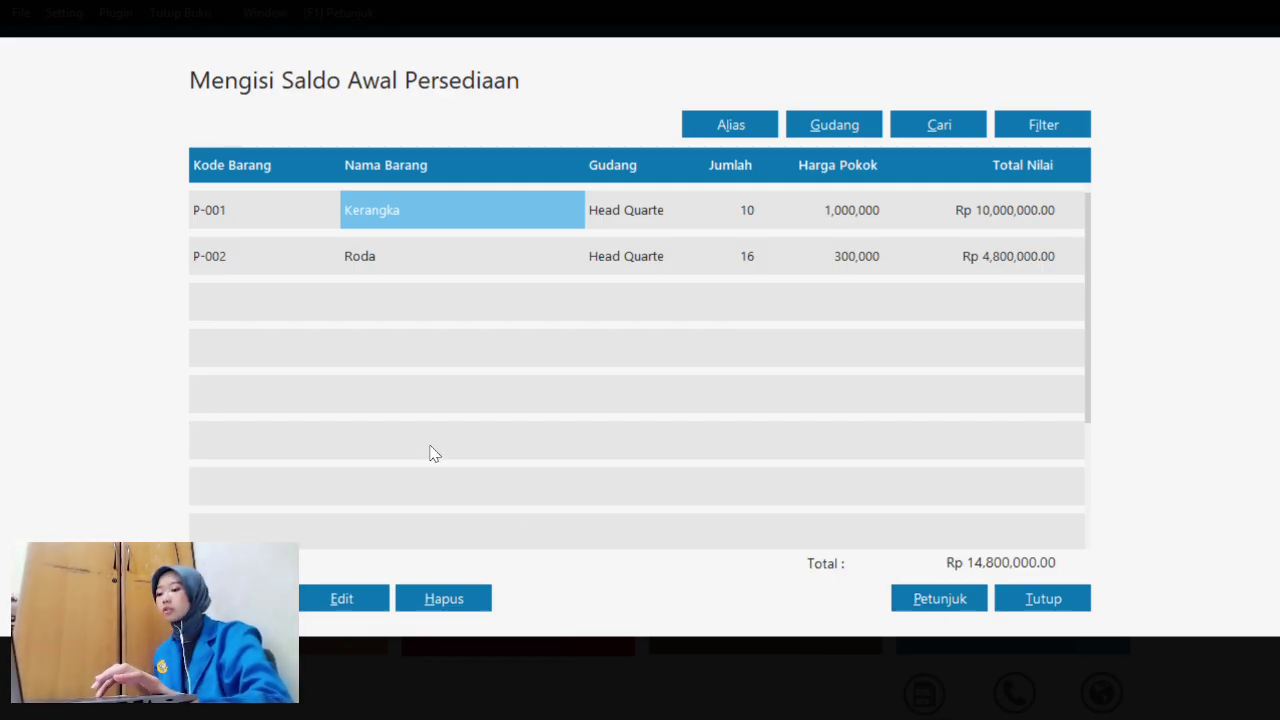
- Start a new opening stock entry for item P-003 Frok
{"action": "left_click", "coordinate": [239, 598]}
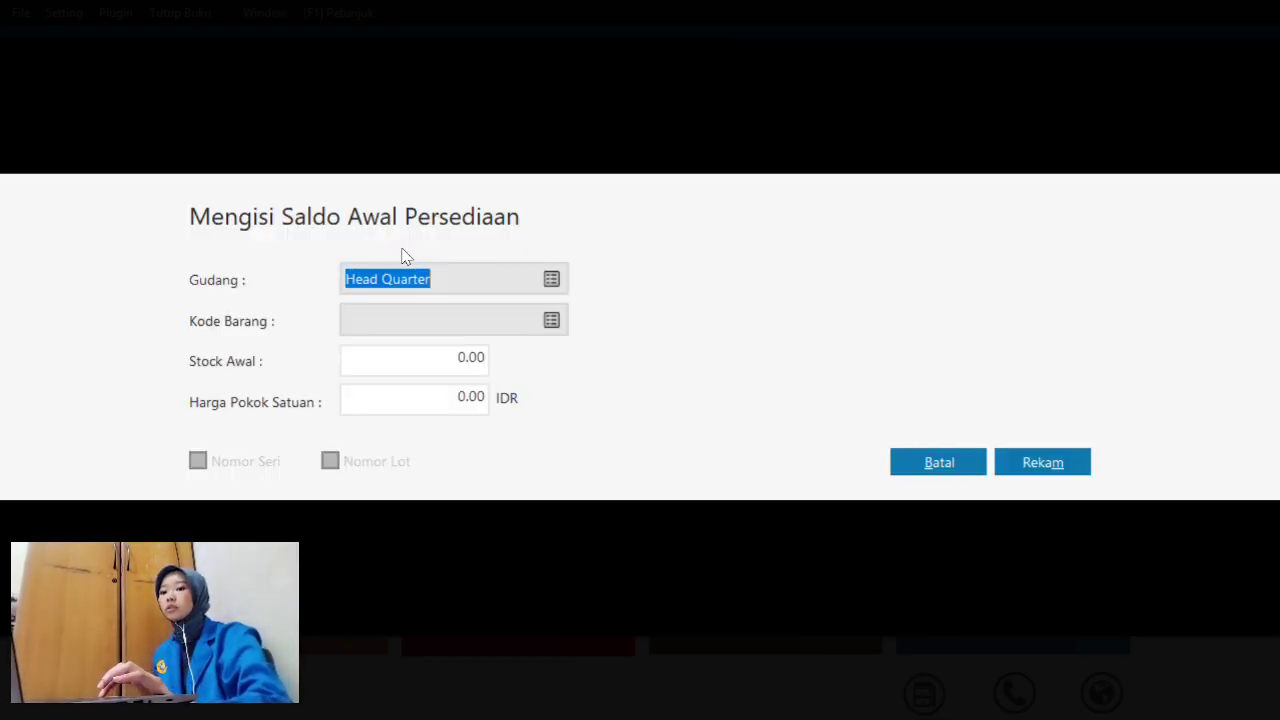
{"action": "left_click", "coordinate": [547, 321]}
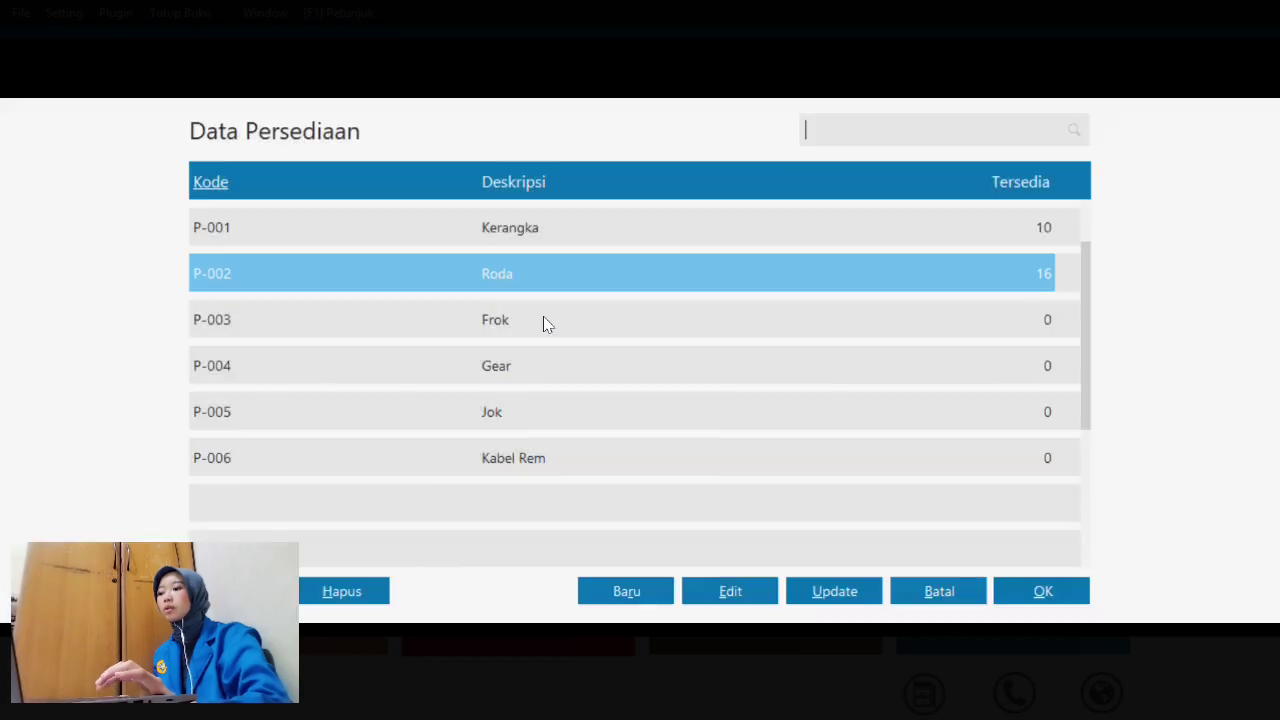
{"action": "left_click", "coordinate": [491, 325]}
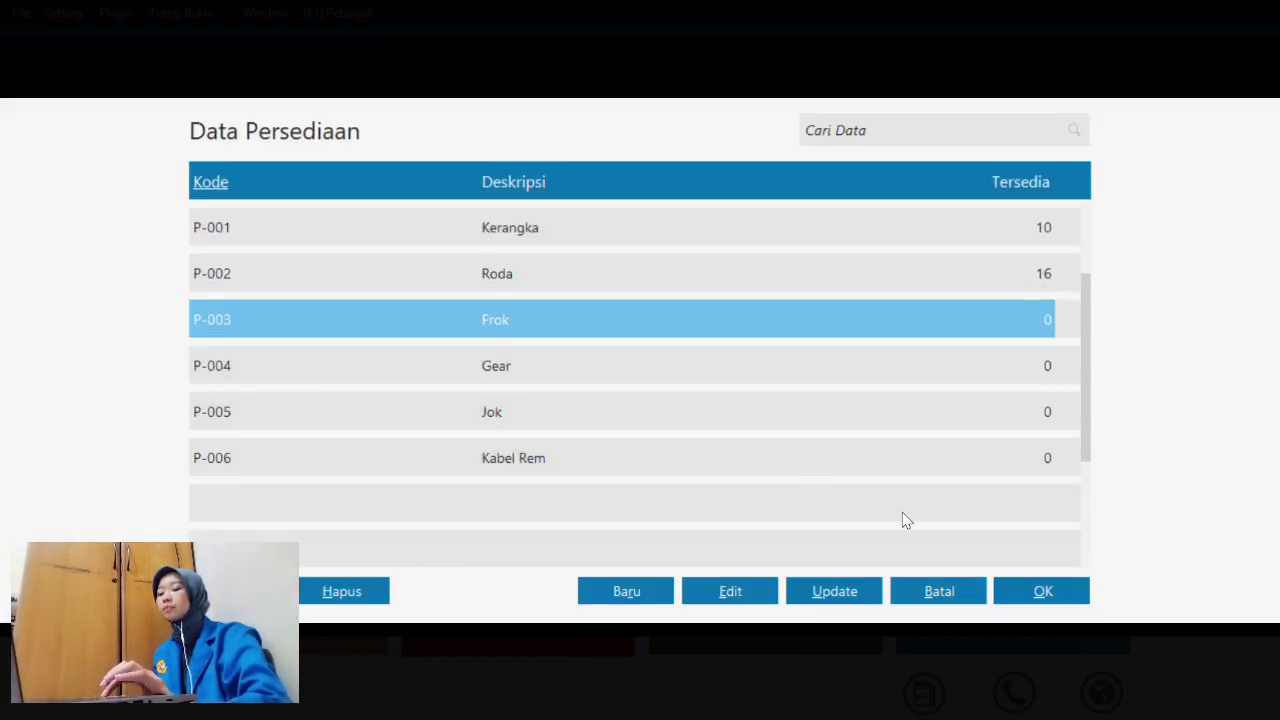
{"action": "left_click", "coordinate": [1060, 595]}
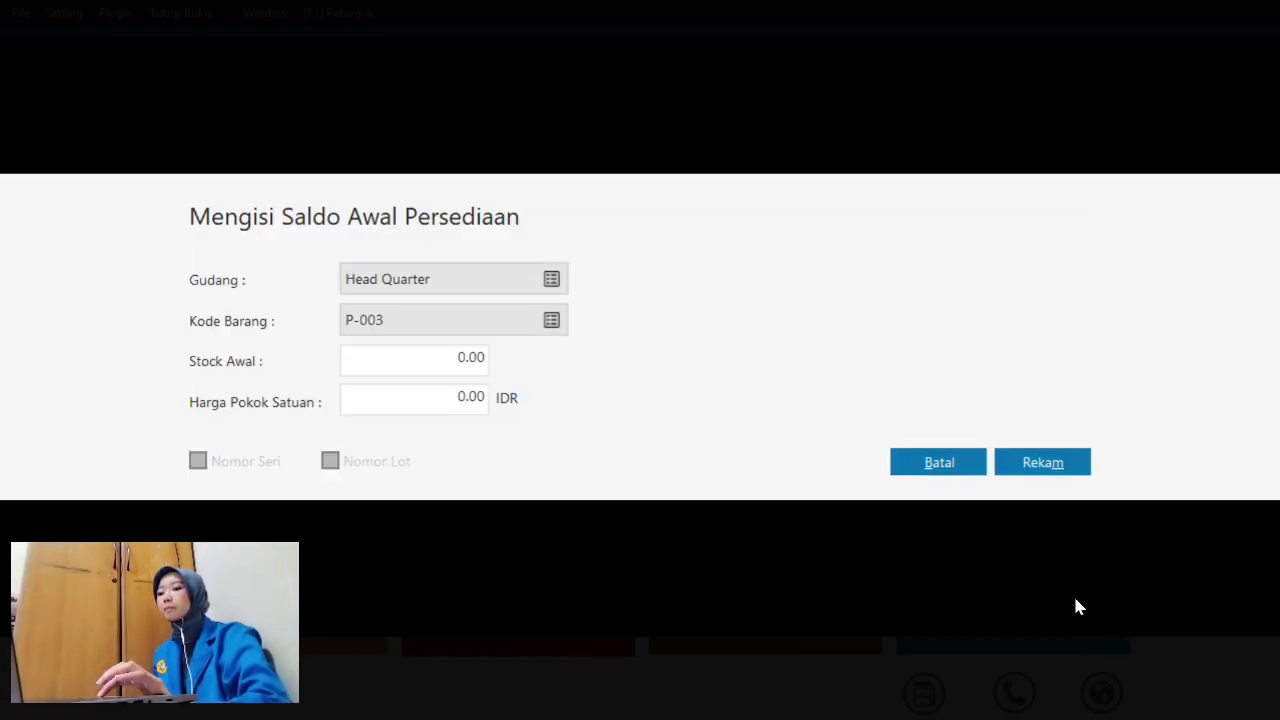
- Enter Stock Awal 20 and unit cost 700,000 for Frok and save
{"action": "left_click", "coordinate": [480, 357]}
{"action": "type", "text": "20"}
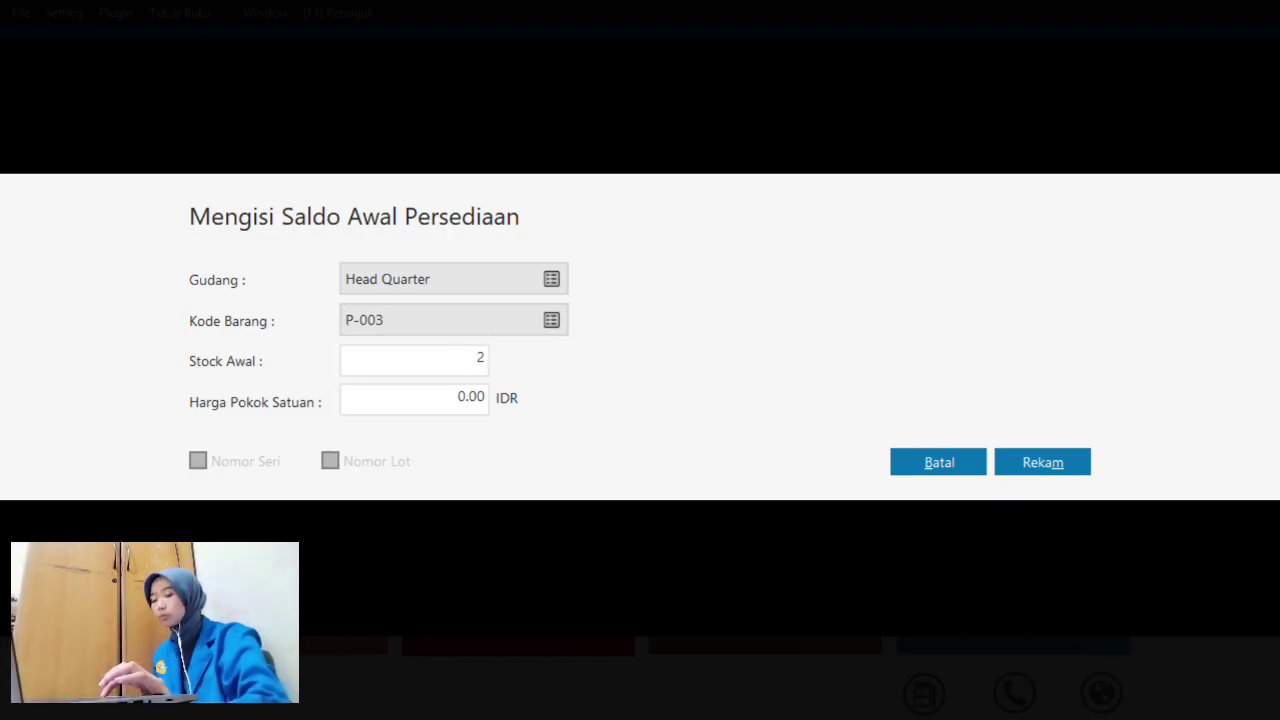
{"action": "left_click", "coordinate": [470, 399]}
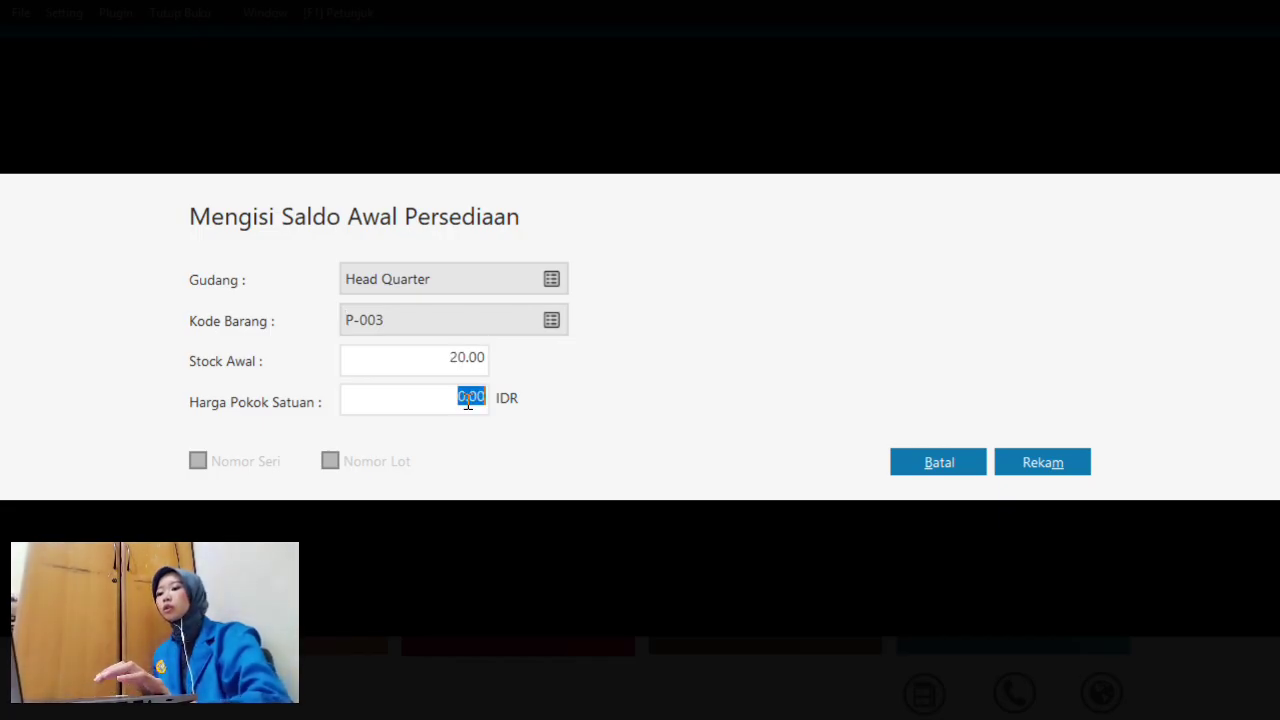
{"action": "type", "text": "7"}
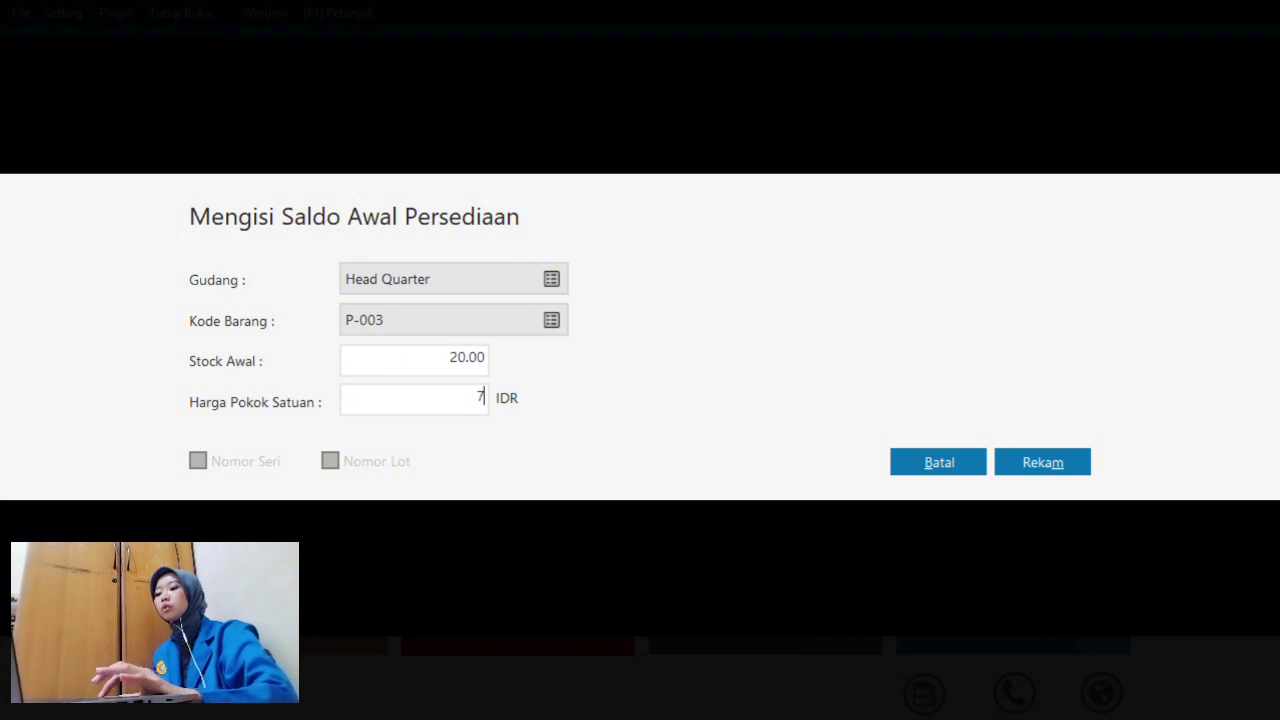
{"action": "type", "text": "00"}
{"action": "key", "text": "BackSpace"}
{"action": "key", "text": "BackSpace"}
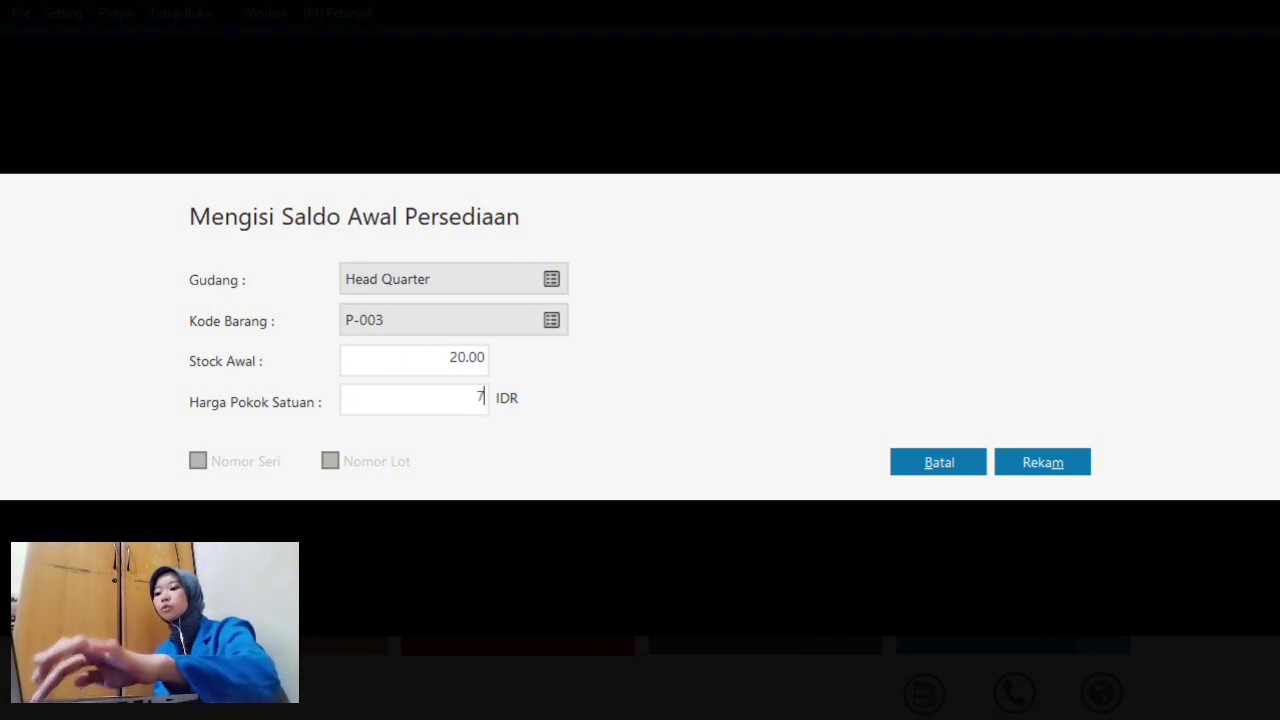
{"action": "type", "text": "700000"}
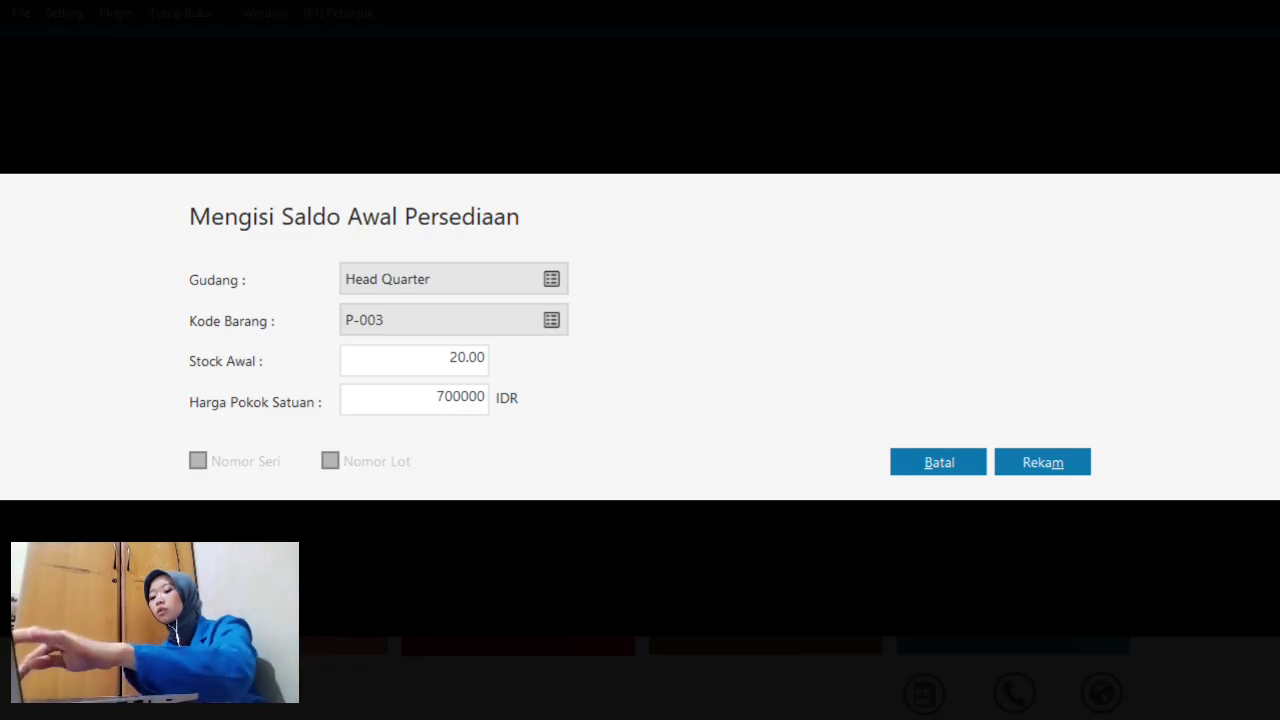
{"action": "left_click", "coordinate": [1043, 462]}
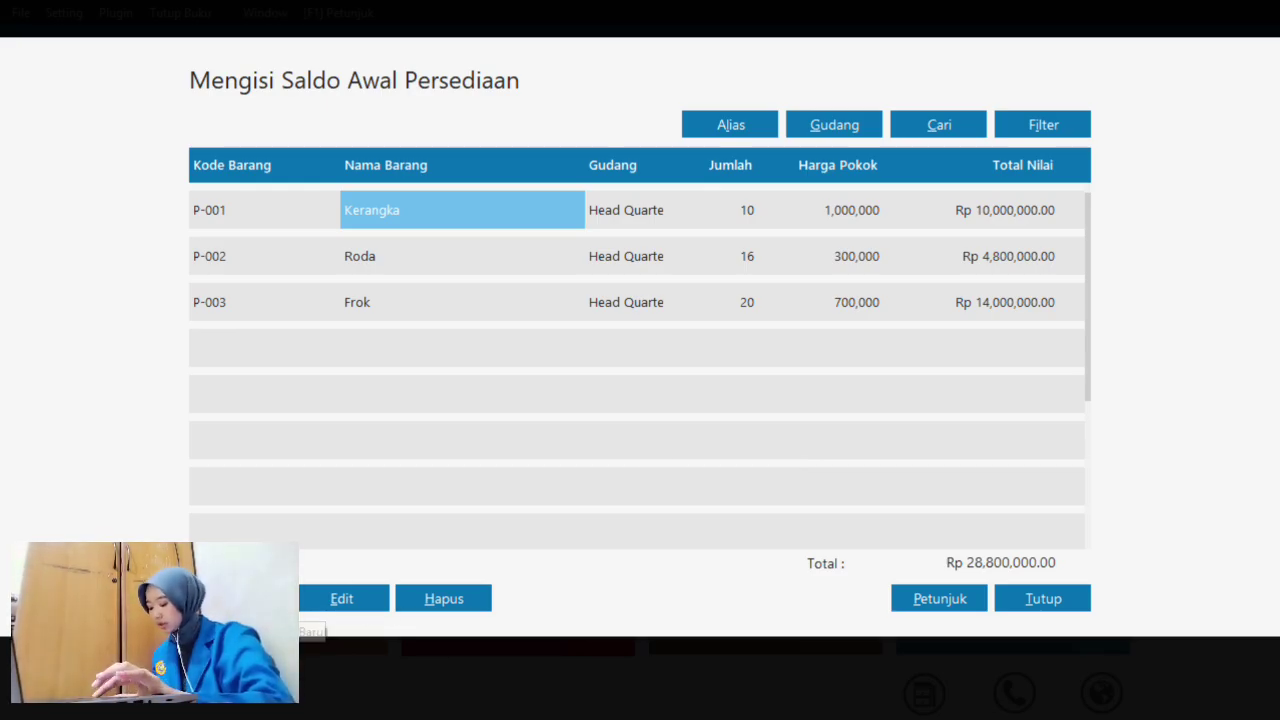
{"action": "left_click", "coordinate": [245, 600]}
- Record P-004 Gear's opening stock of 25 units at 100,000 each
{"action": "left_click", "coordinate": [557, 322]}
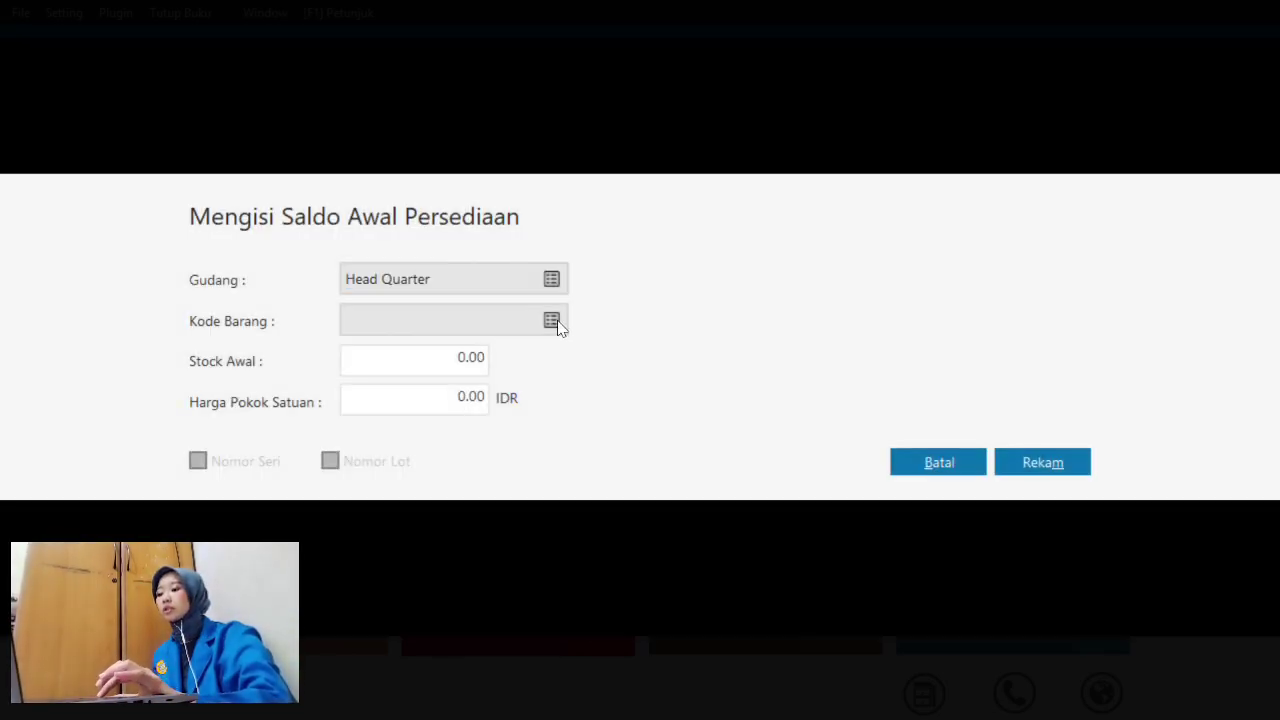
{"action": "left_click", "coordinate": [418, 377]}
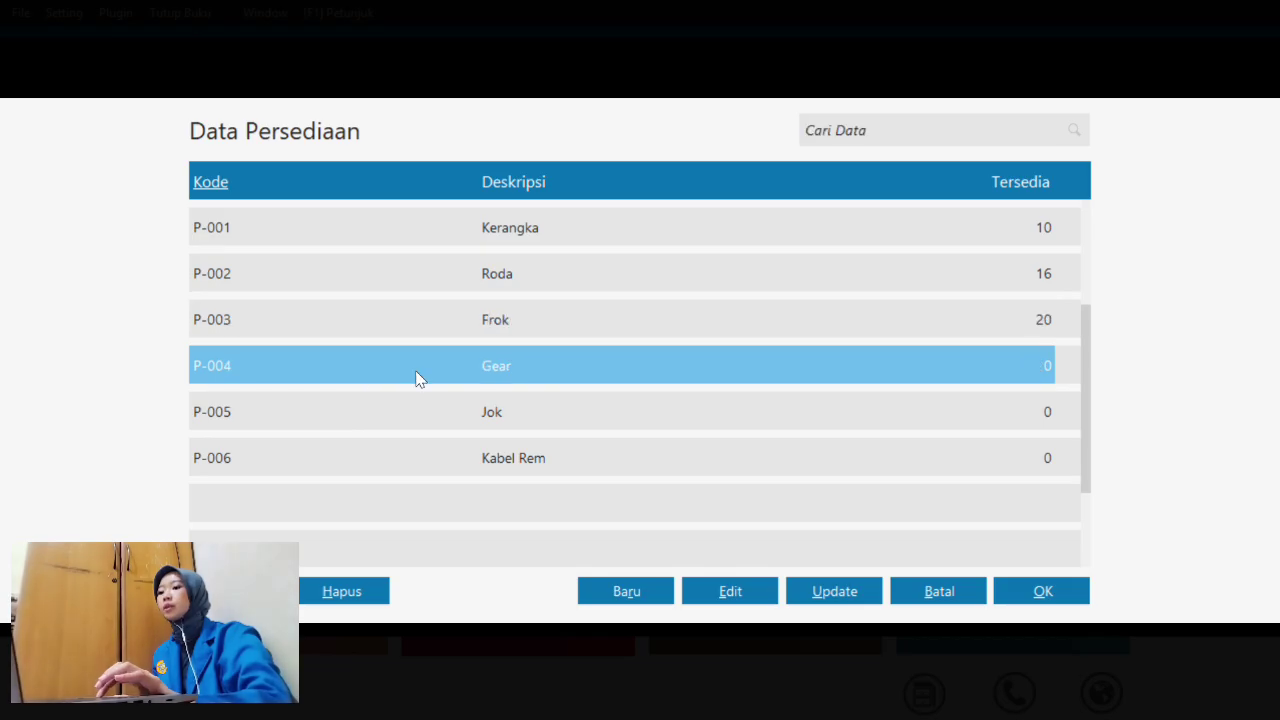
{"action": "left_click", "coordinate": [1049, 595]}
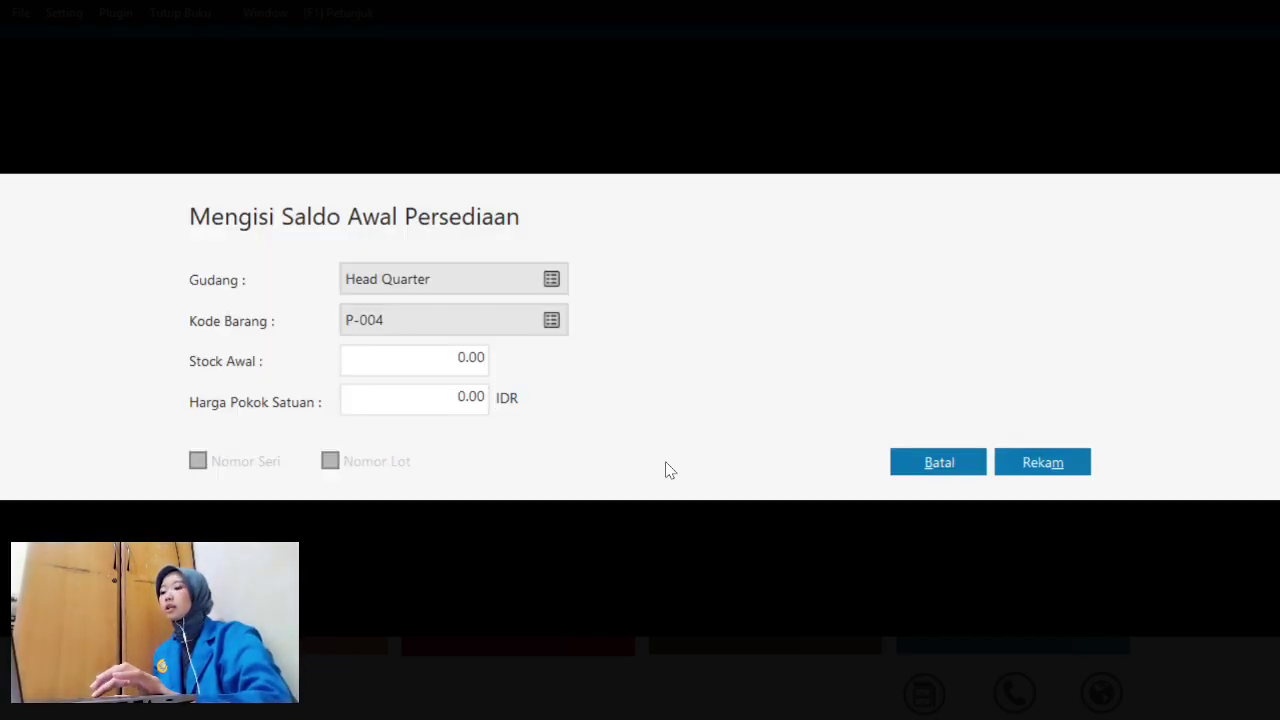
{"action": "left_click", "coordinate": [485, 358]}
{"action": "type", "text": "25"}
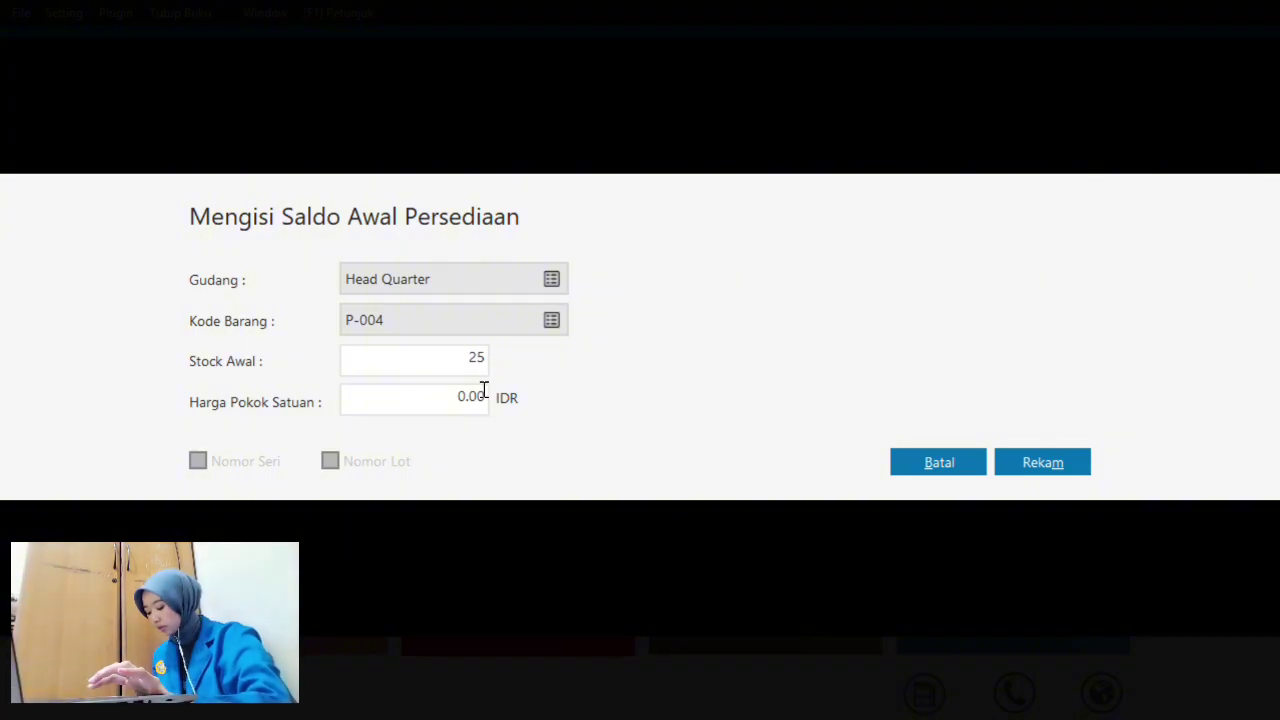
{"action": "left_click", "coordinate": [481, 397]}
{"action": "type", "text": "1"}
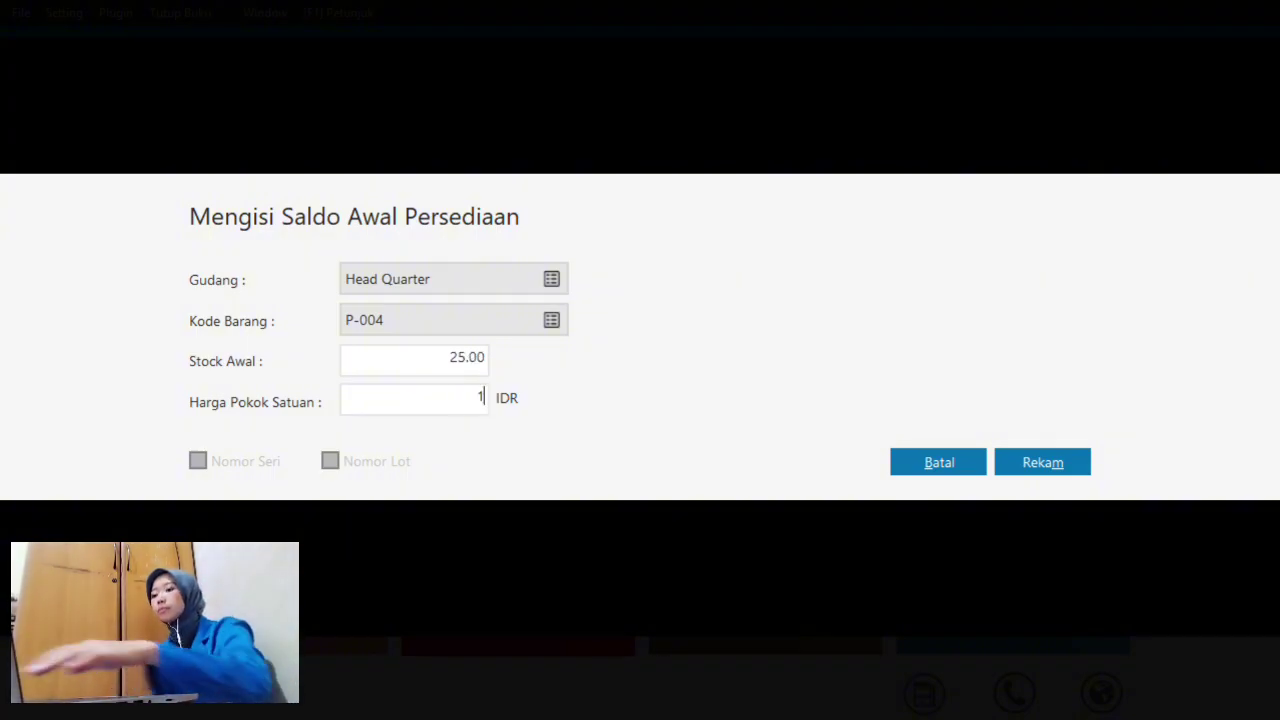
{"action": "type", "text": "00000"}
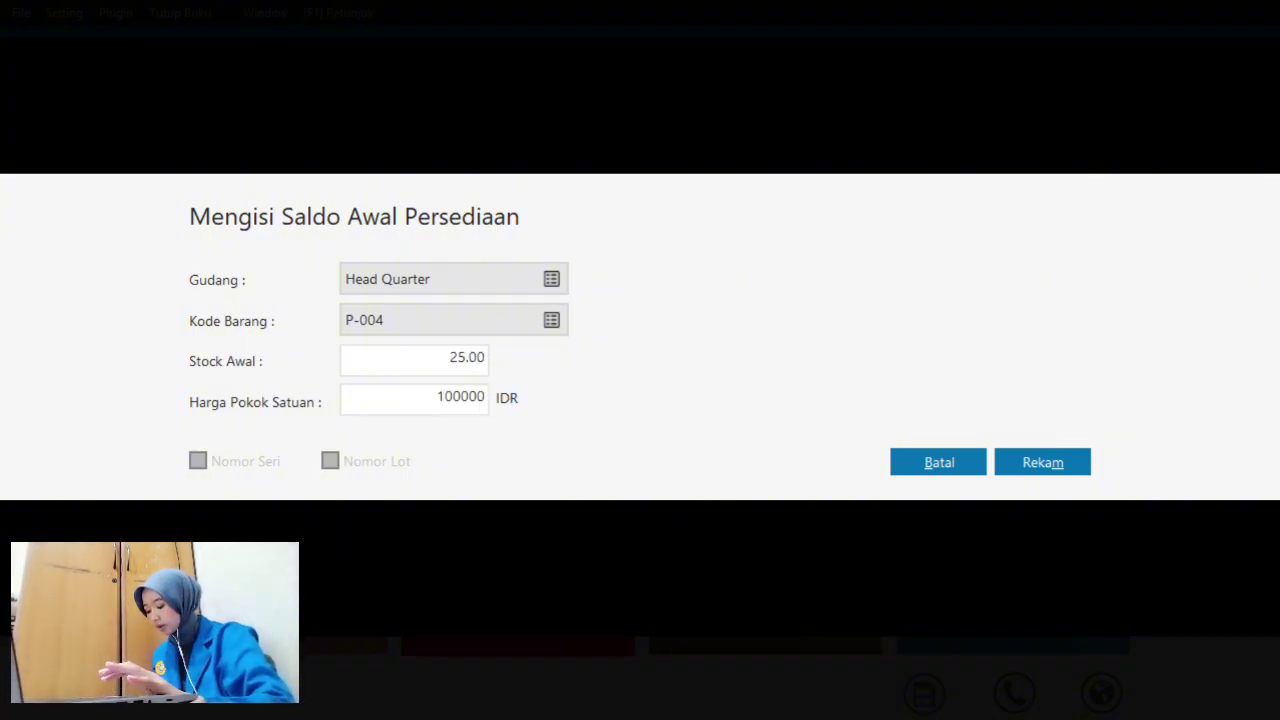
{"action": "left_click", "coordinate": [1058, 470]}
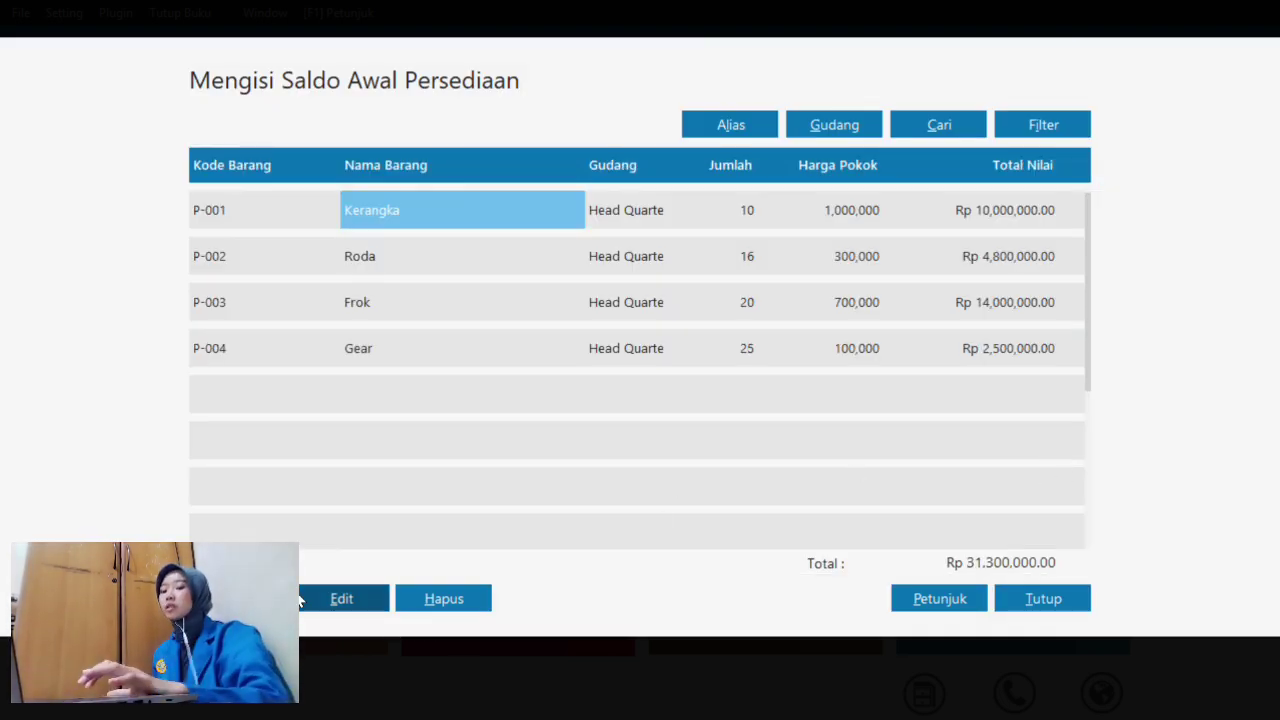
{"action": "left_click", "coordinate": [238, 598]}
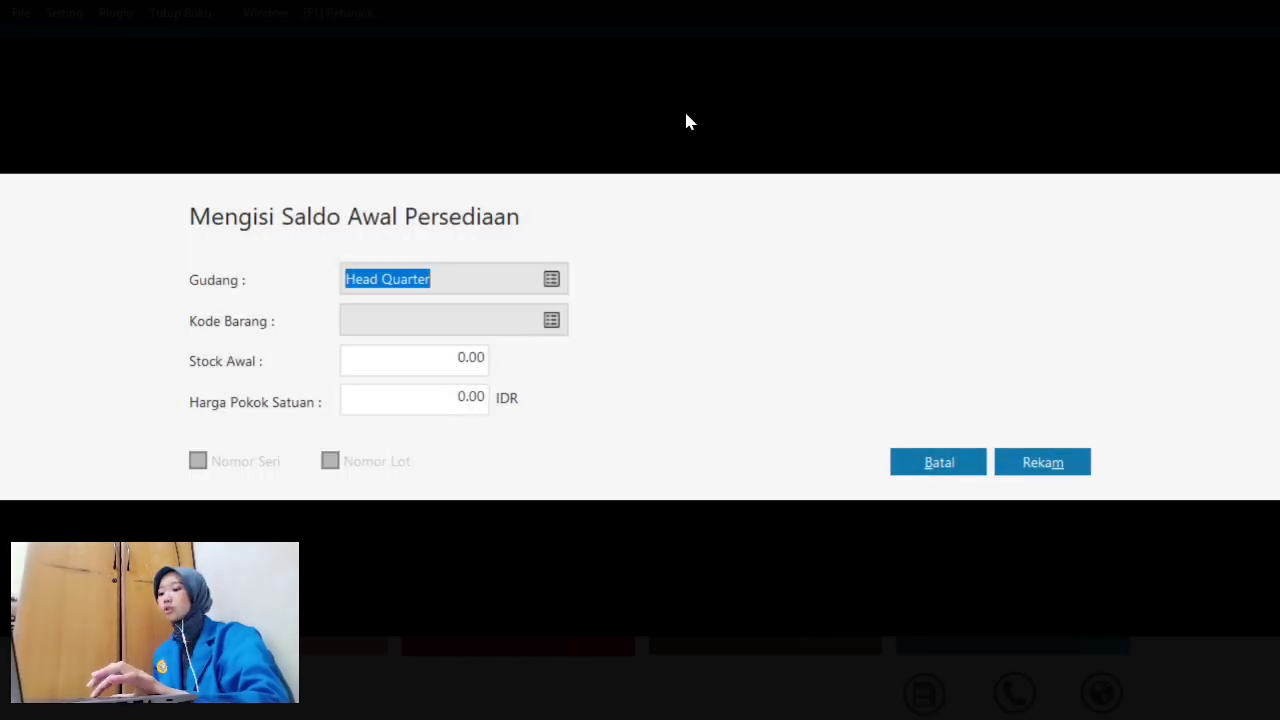
- Record P-005 Jok's opening stock of 12 units at 50,000 each
{"action": "left_click", "coordinate": [549, 323]}
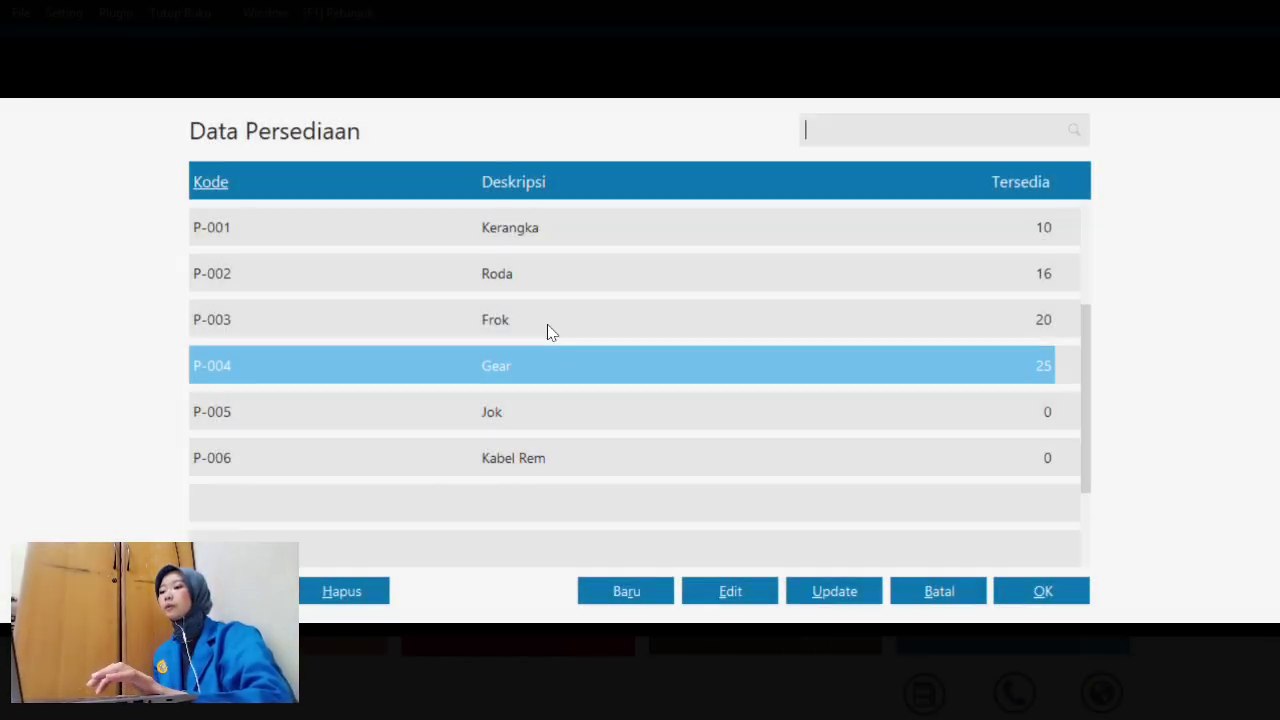
{"action": "left_click", "coordinate": [608, 422]}
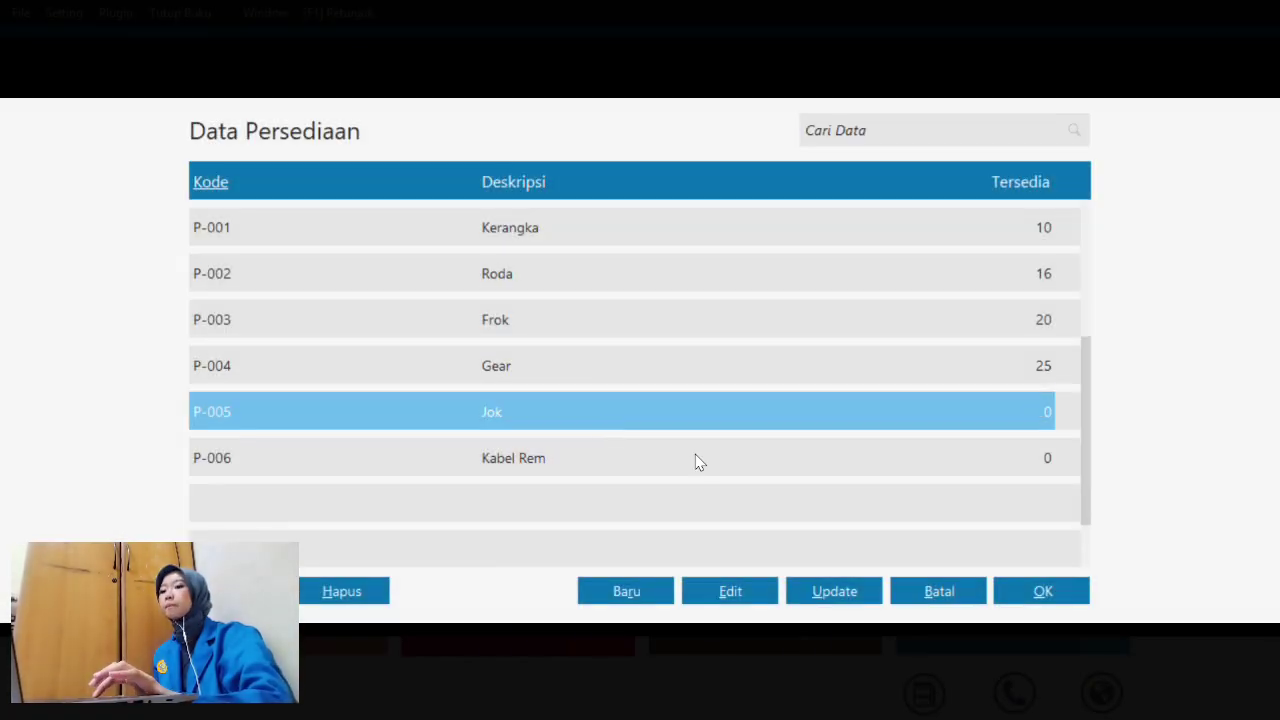
{"action": "left_click", "coordinate": [1030, 597]}
{"action": "left_click", "coordinate": [482, 357]}
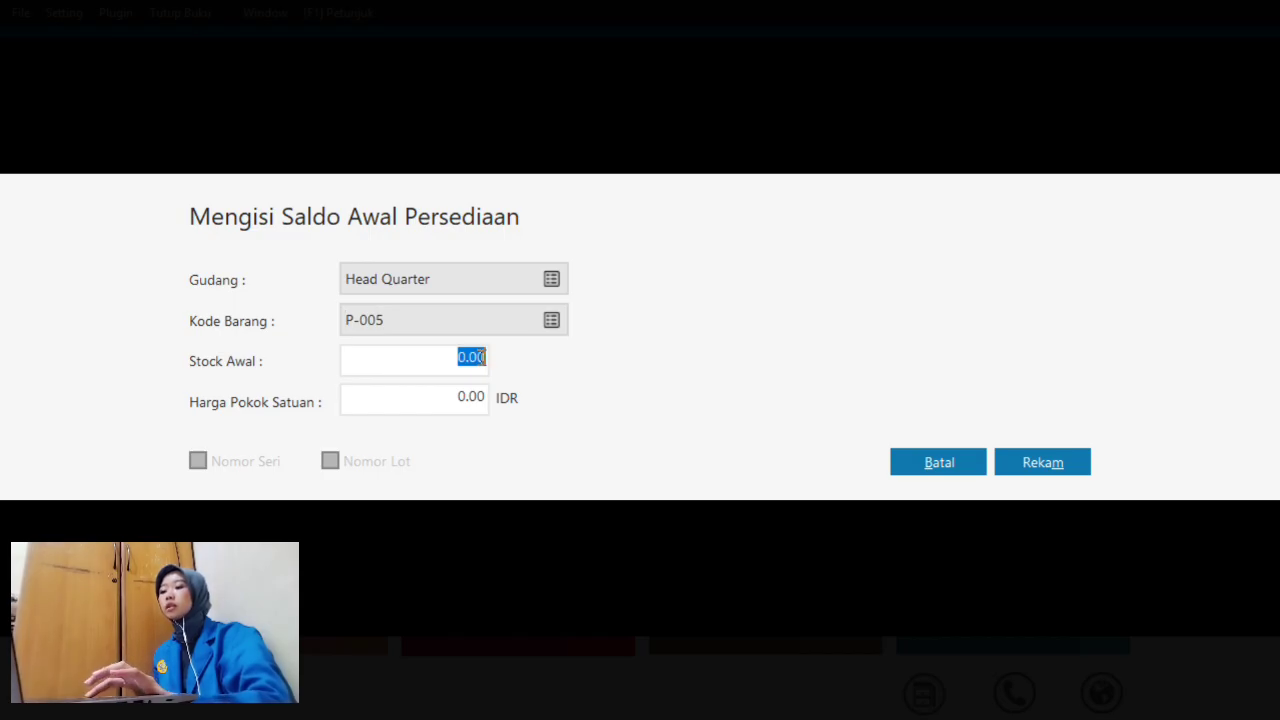
{"action": "type", "text": "12"}
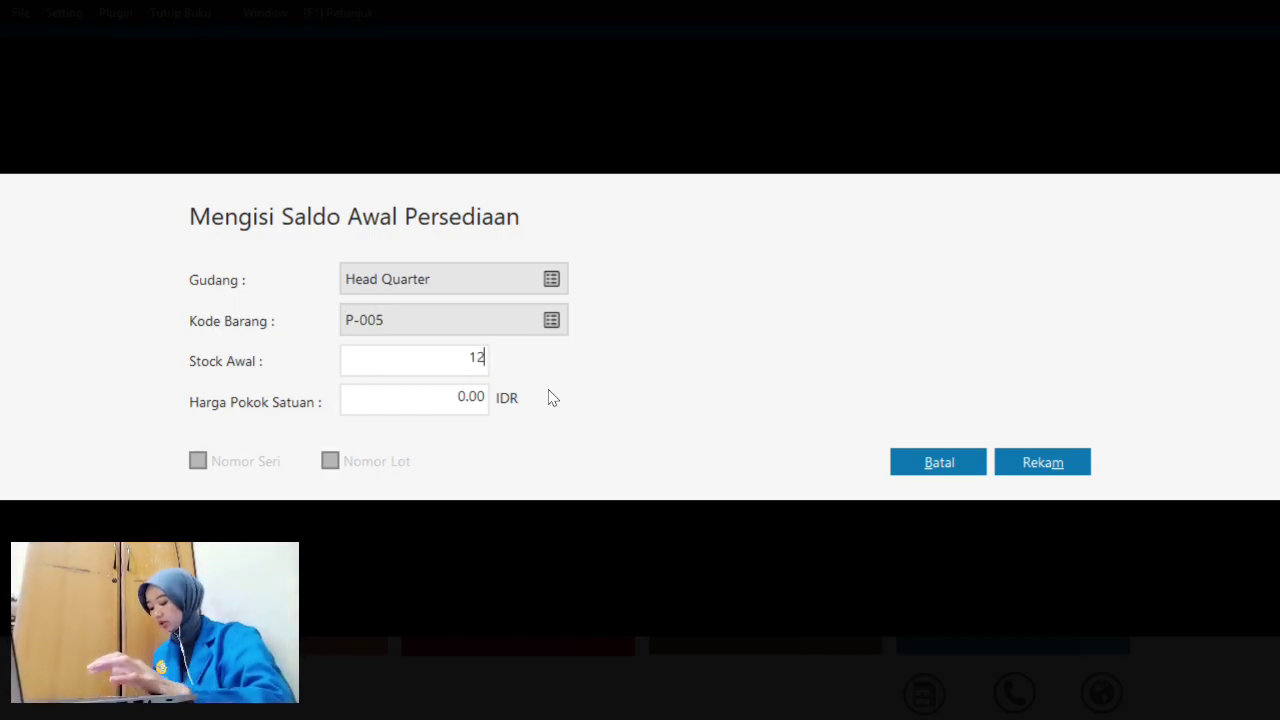
{"action": "left_click", "coordinate": [475, 397]}
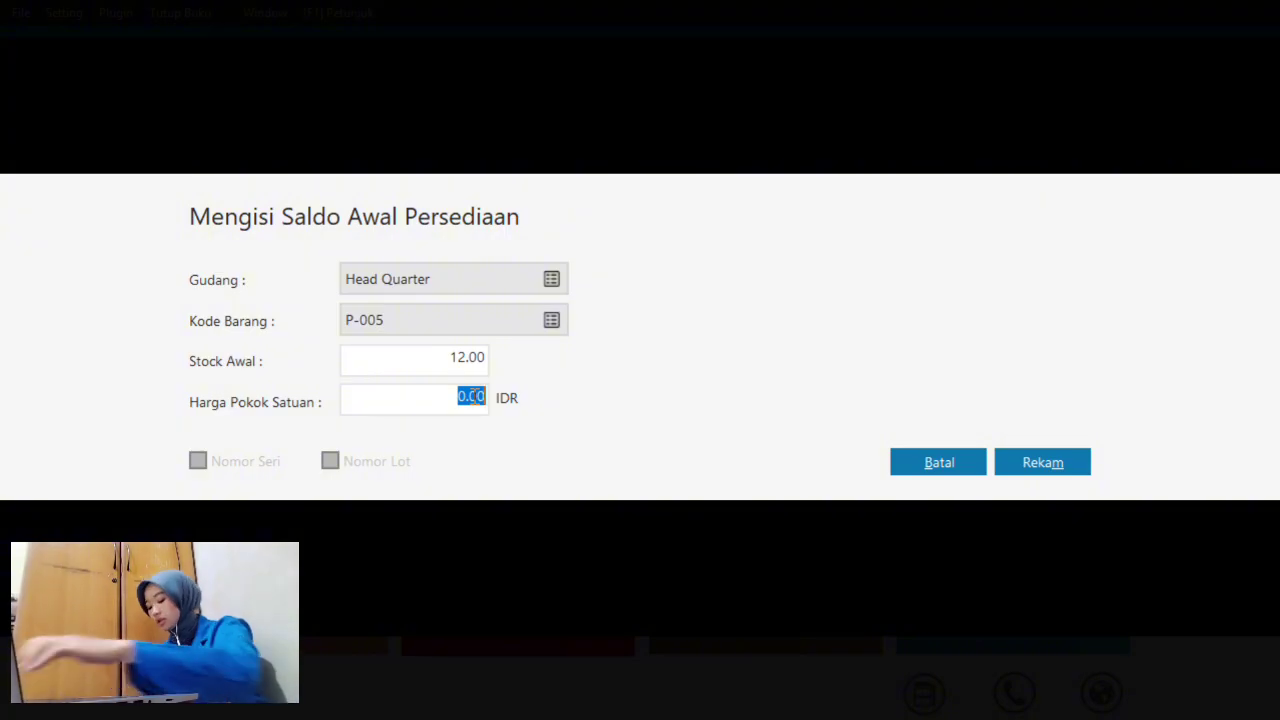
{"action": "type", "text": "50000"}
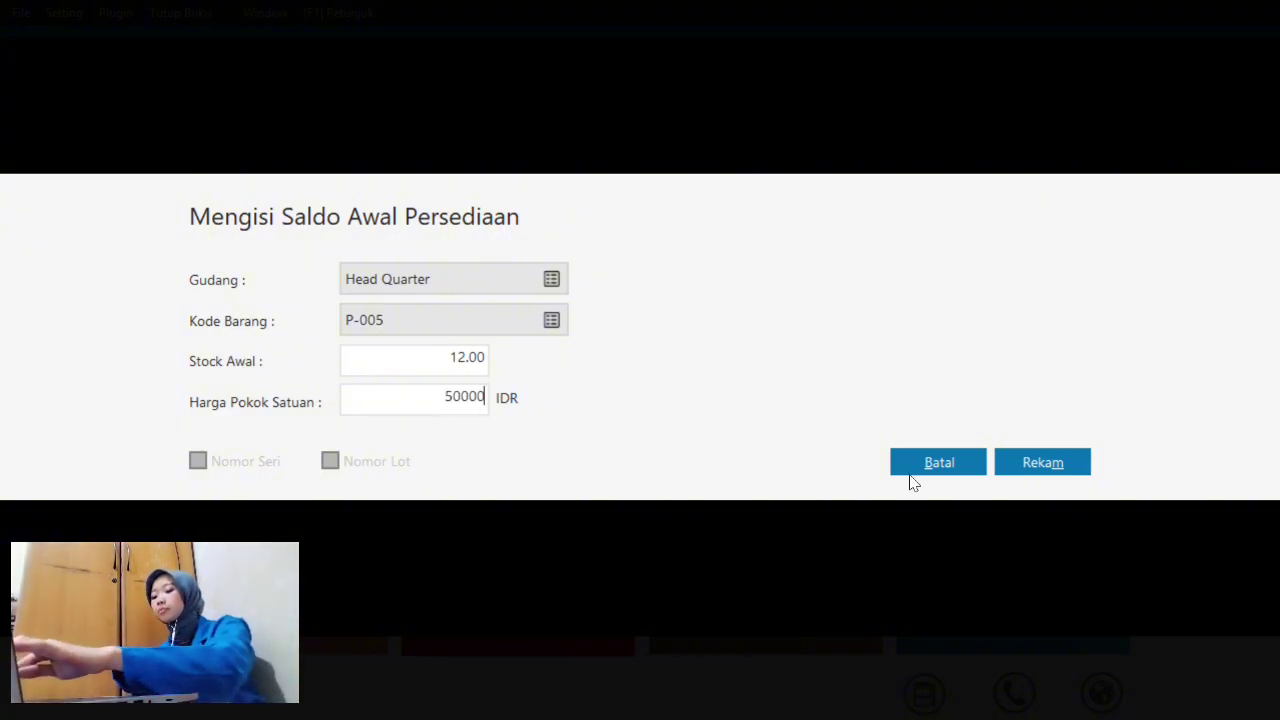
{"action": "left_click", "coordinate": [1045, 465]}
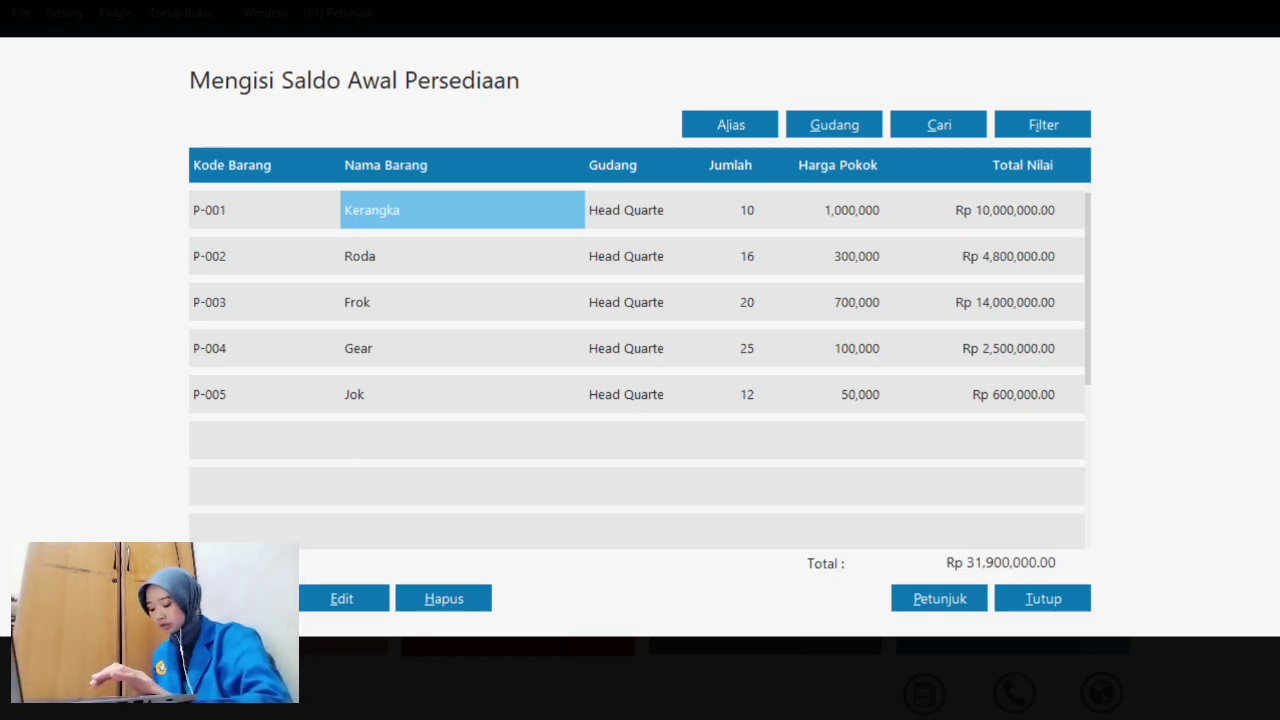
{"action": "left_click", "coordinate": [238, 598]}
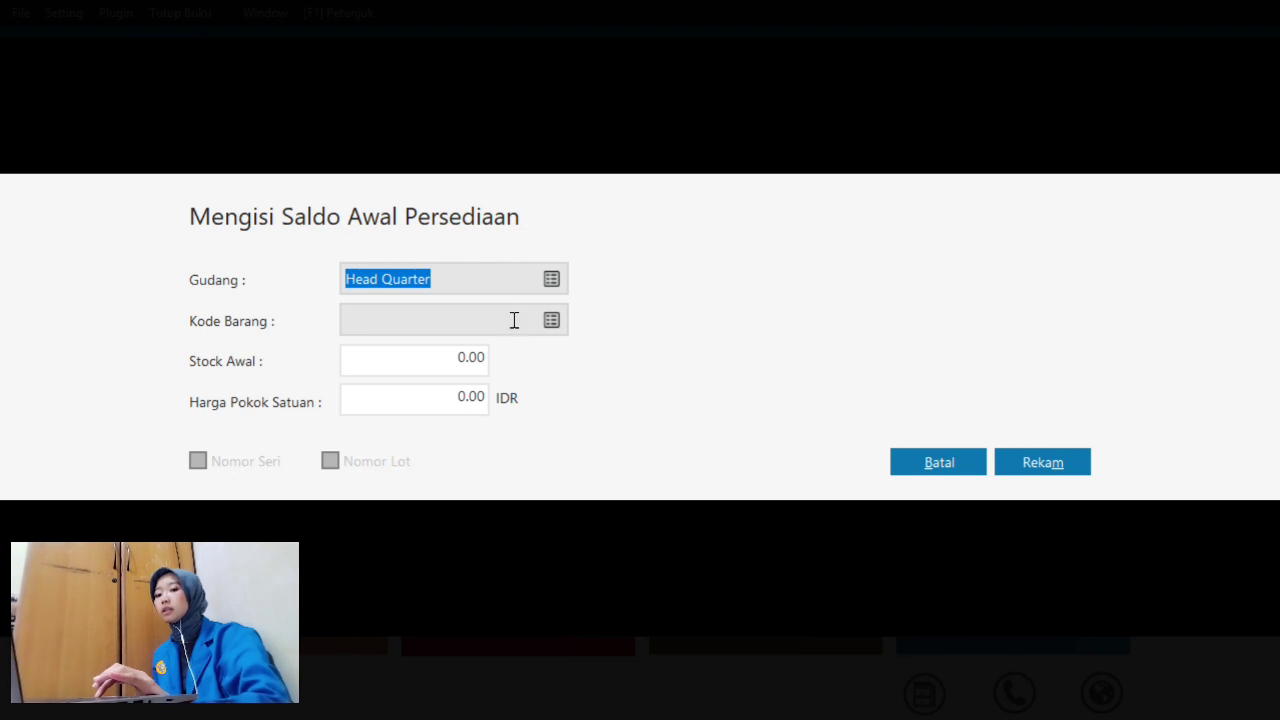
- Record P-006 Kabel Rem's opening stock of 20 units at 20,000 each
{"action": "left_click", "coordinate": [552, 321]}
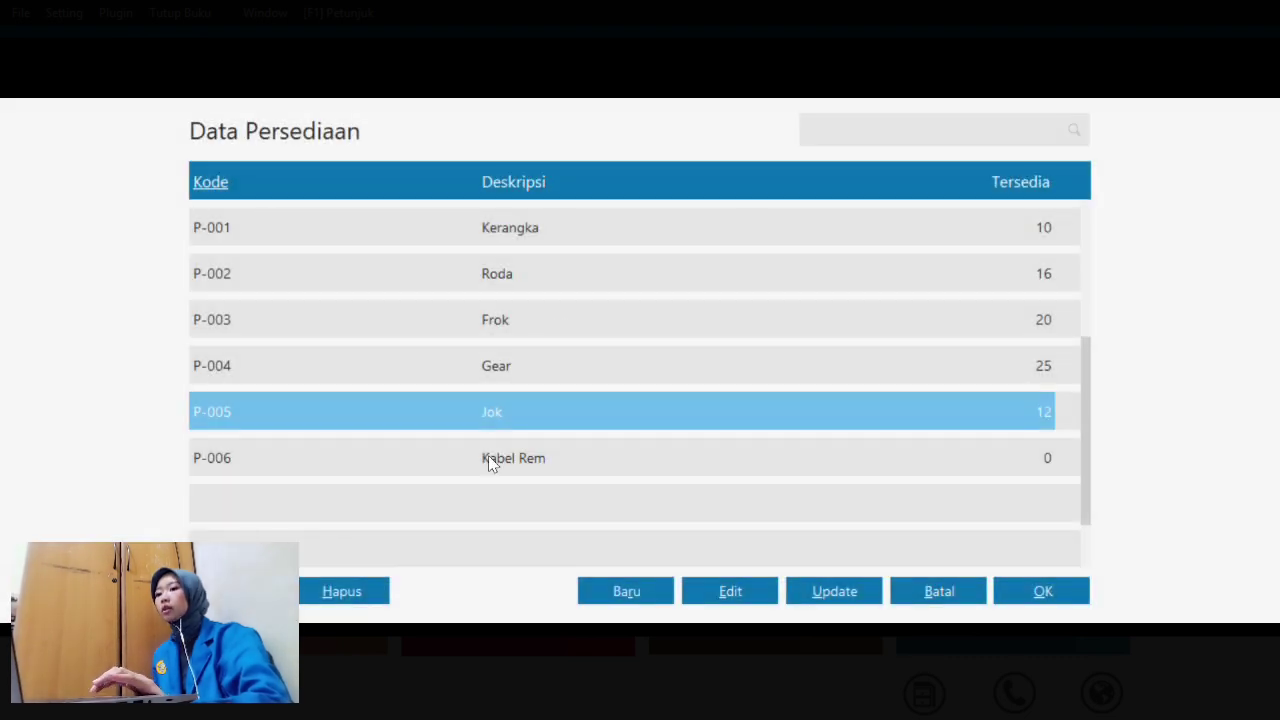
{"action": "left_click", "coordinate": [546, 470]}
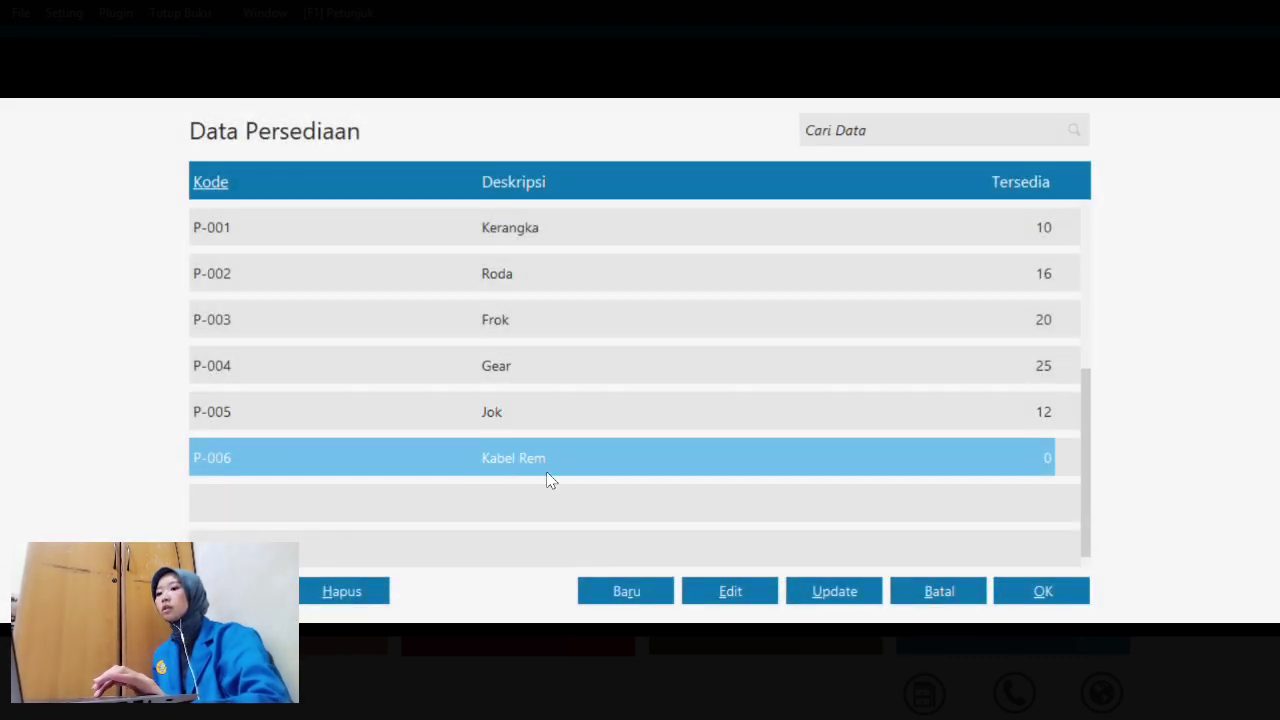
{"action": "left_click", "coordinate": [1047, 592]}
{"action": "left_click", "coordinate": [458, 357]}
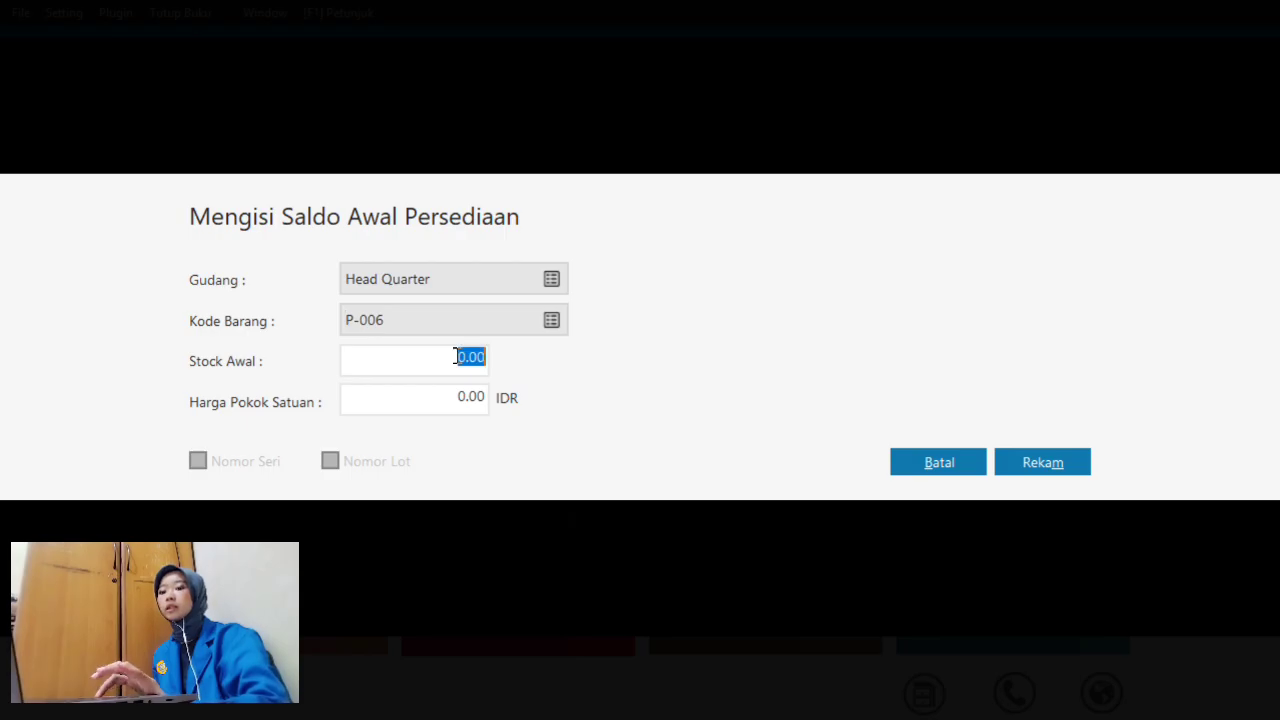
{"action": "type", "text": "20"}
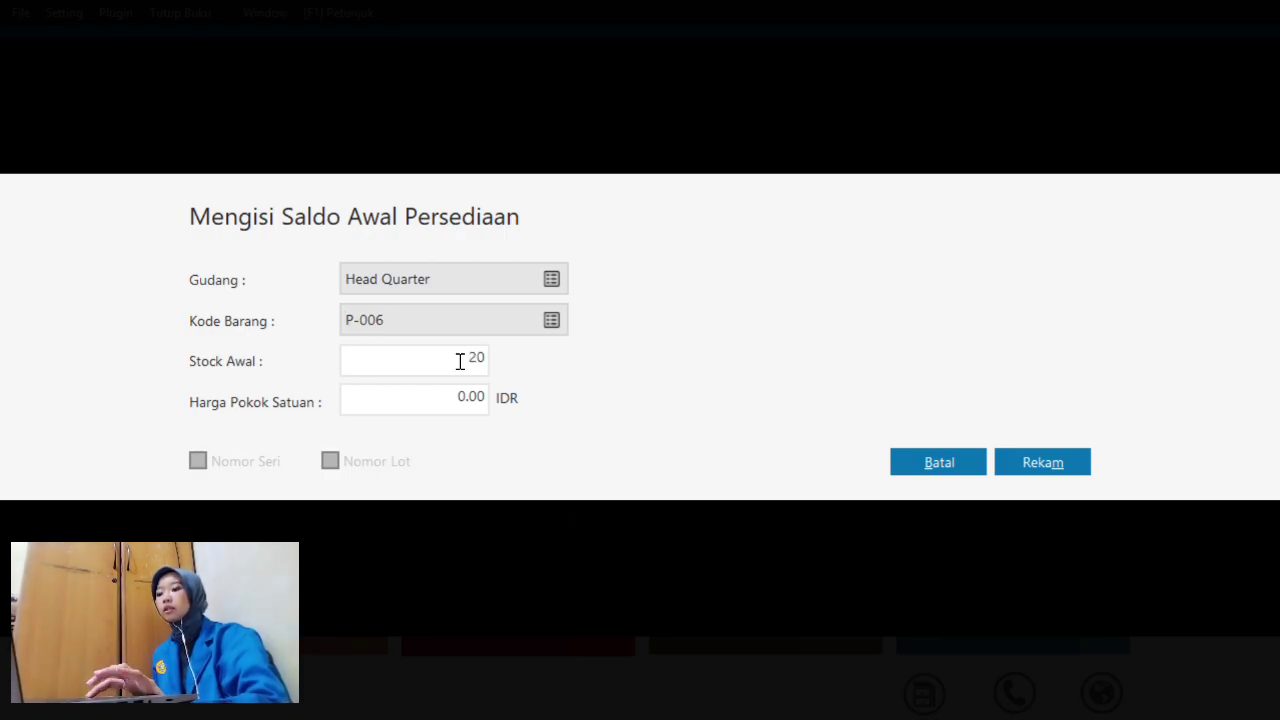
{"action": "left_click", "coordinate": [477, 396]}
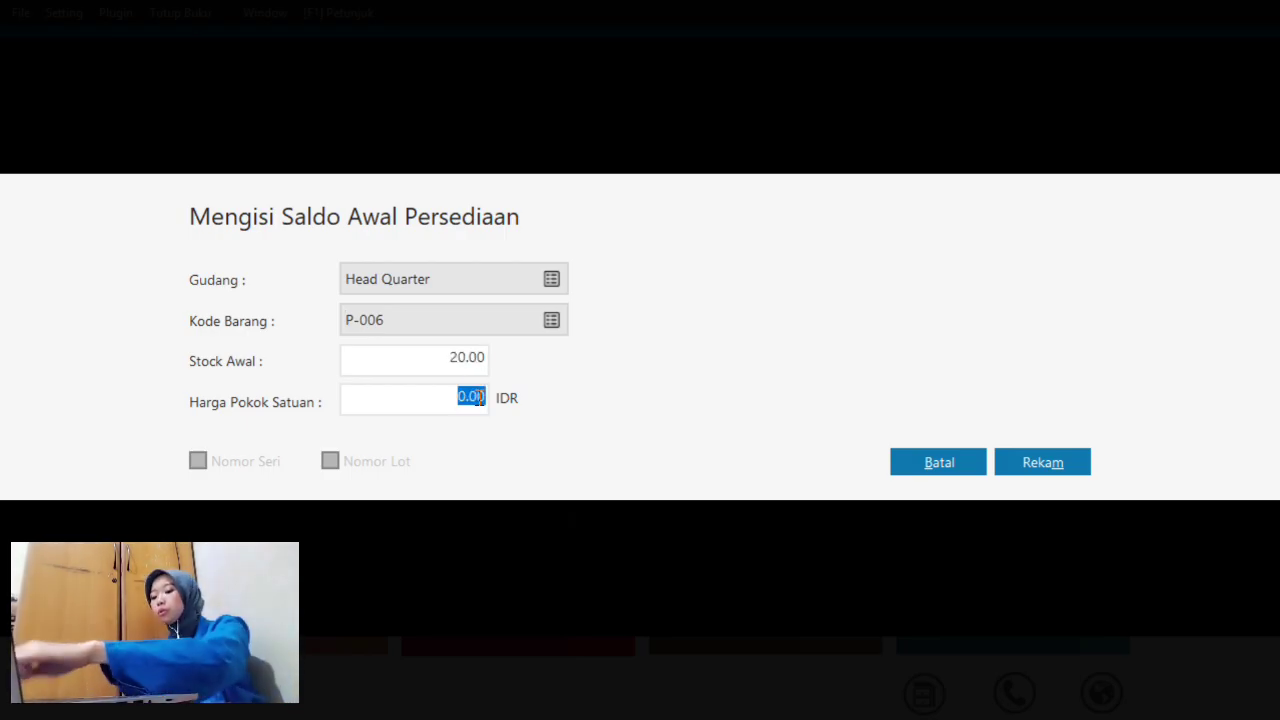
{"action": "type", "text": "2"}
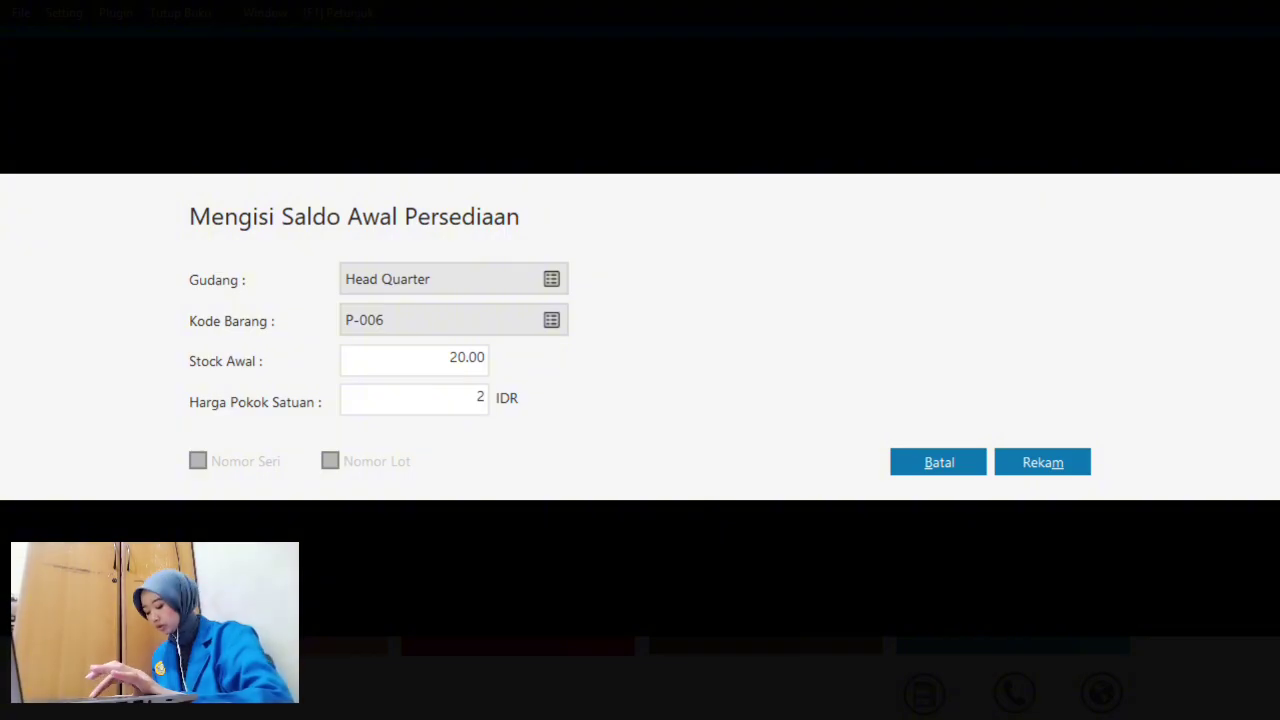
{"action": "type", "text": "0000"}
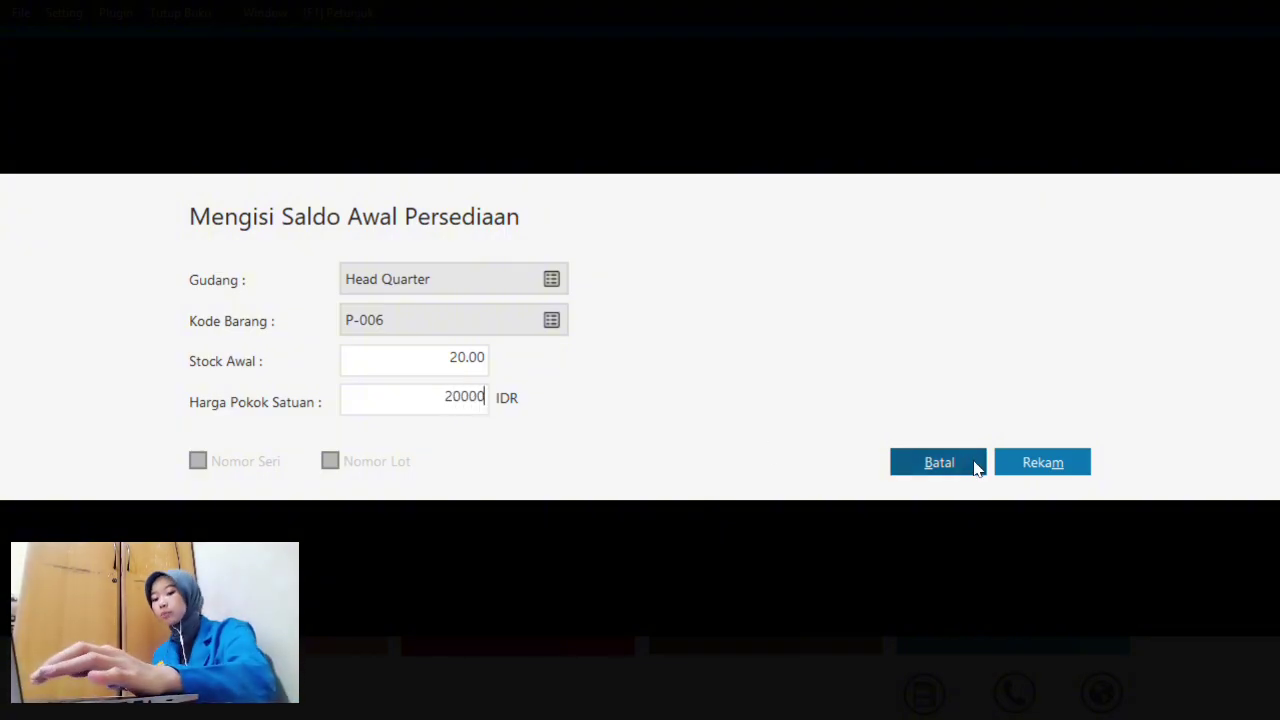
{"action": "left_click", "coordinate": [1066, 462]}
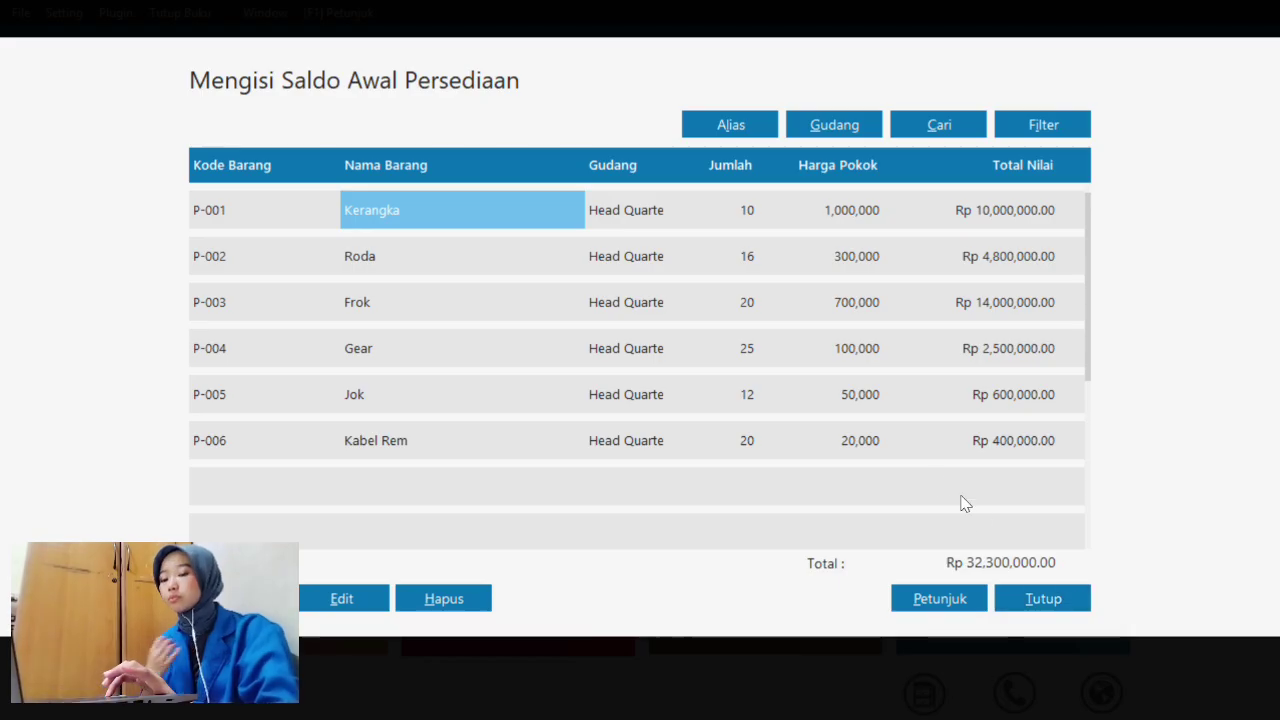
{"action": "key", "text": "super+Tab"}
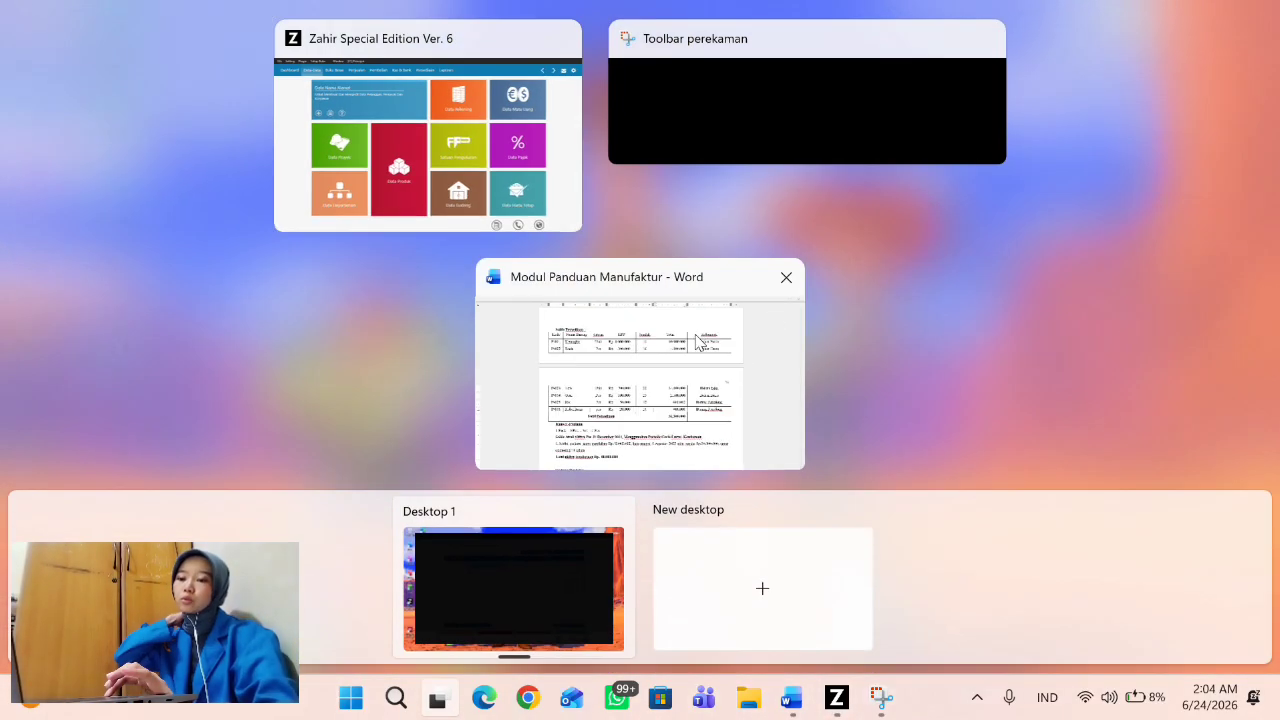
{"action": "left_click", "coordinate": [700, 346]}
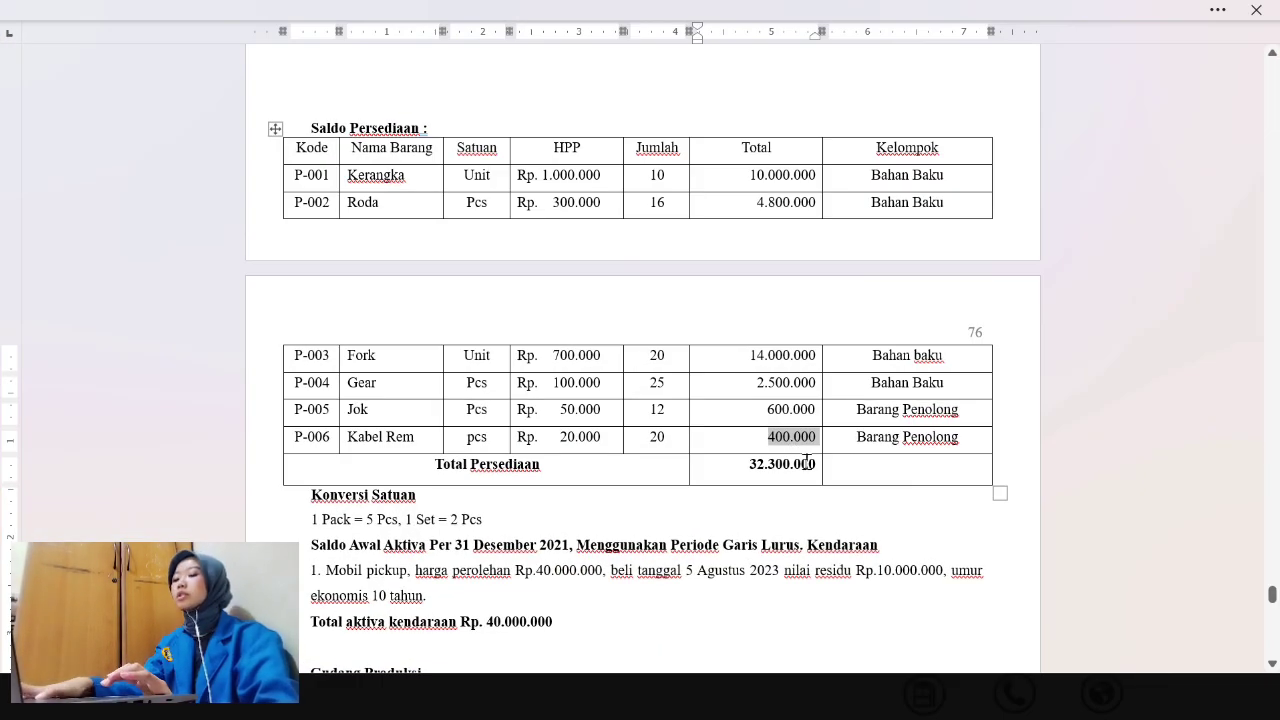
{"action": "key", "text": "super+Tab"}
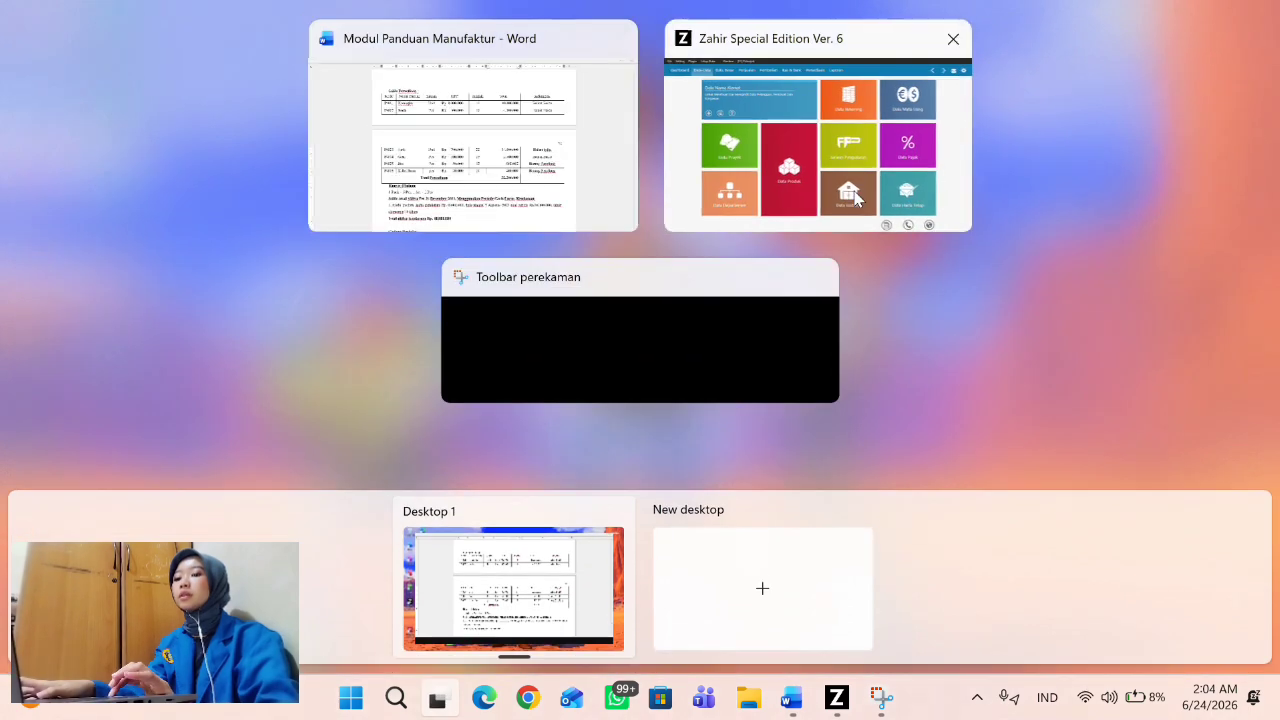
{"action": "left_click", "coordinate": [835, 157]}
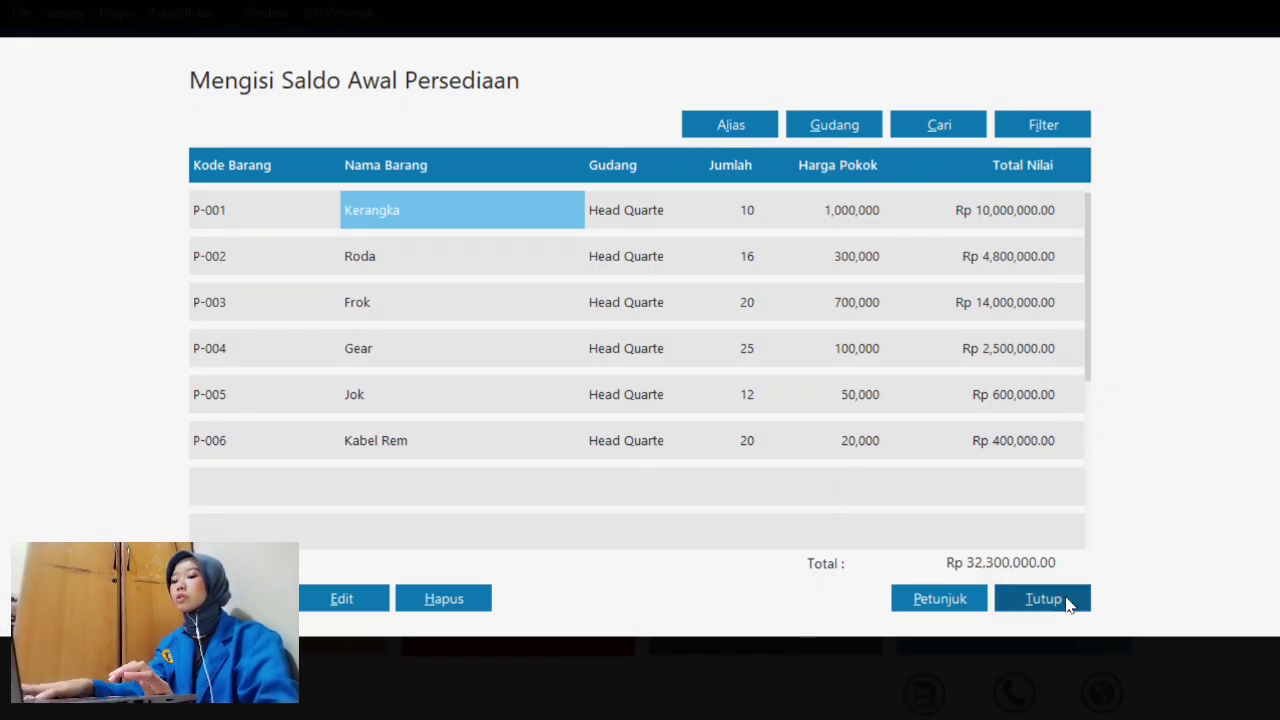
- Close the opening stock list and accept the ending inventory recalculation
{"action": "left_click", "coordinate": [1067, 601]}
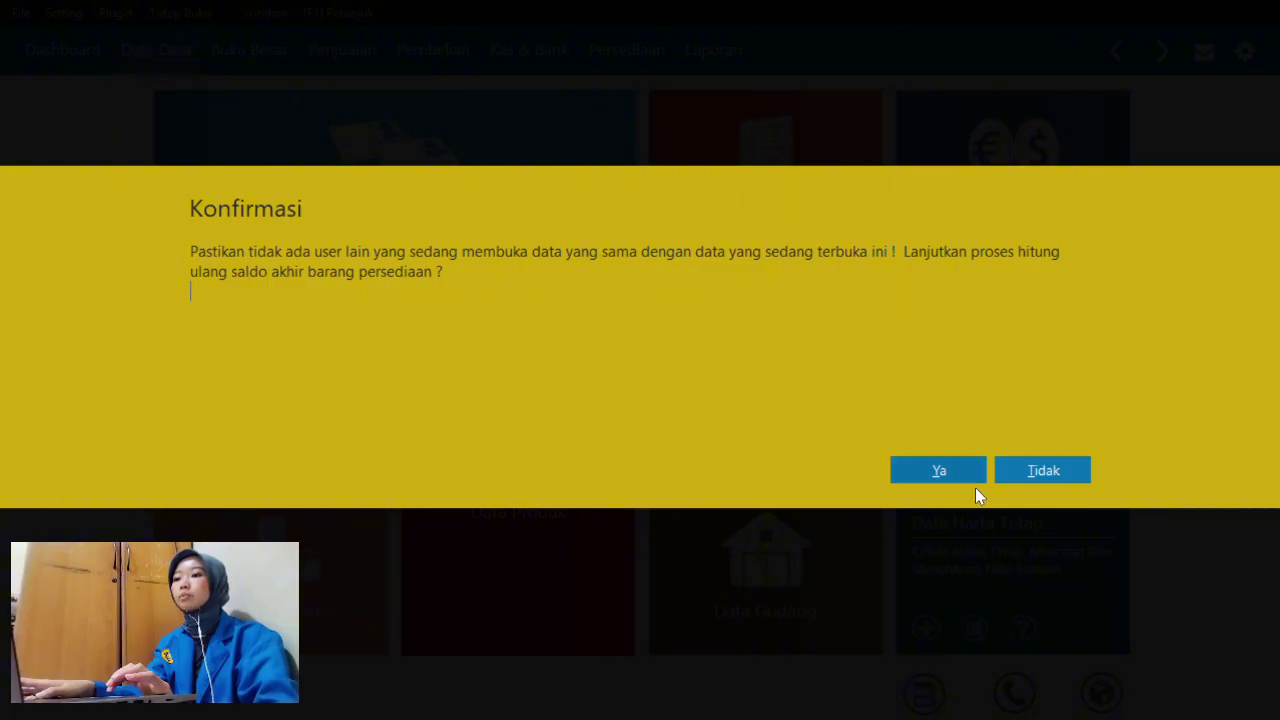
{"action": "left_click", "coordinate": [950, 471]}
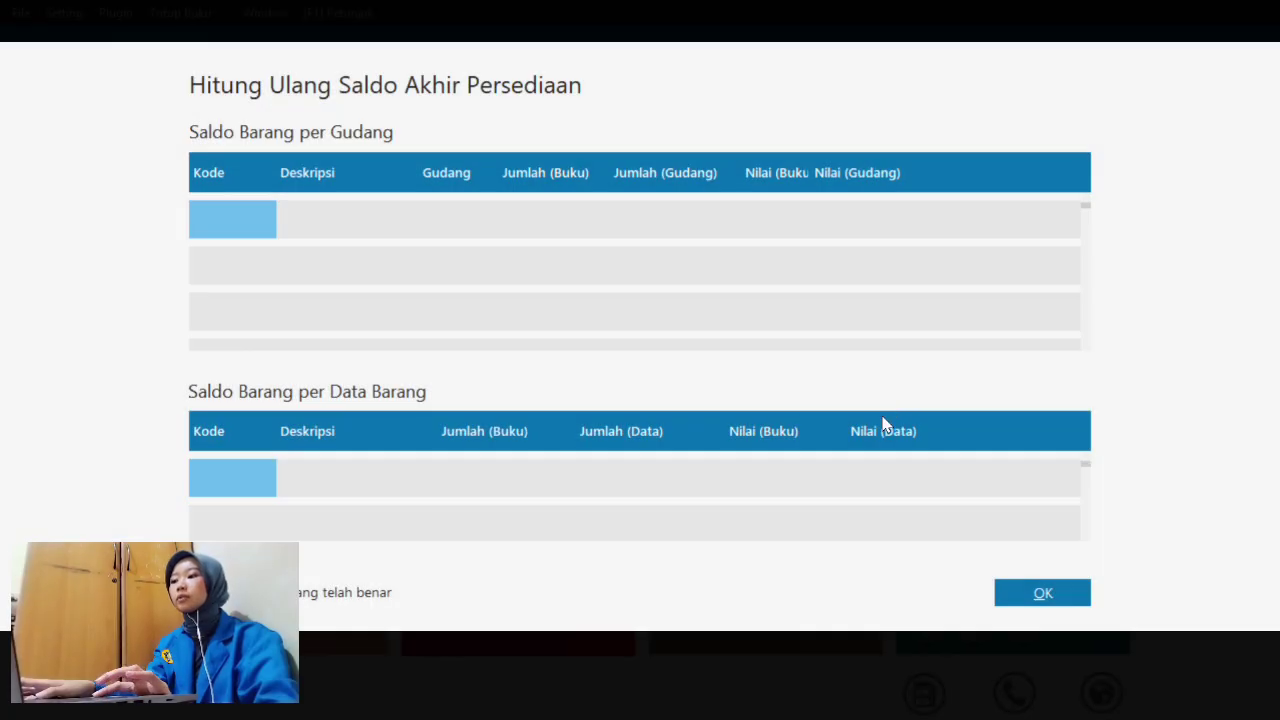
{"action": "left_click", "coordinate": [1023, 597]}
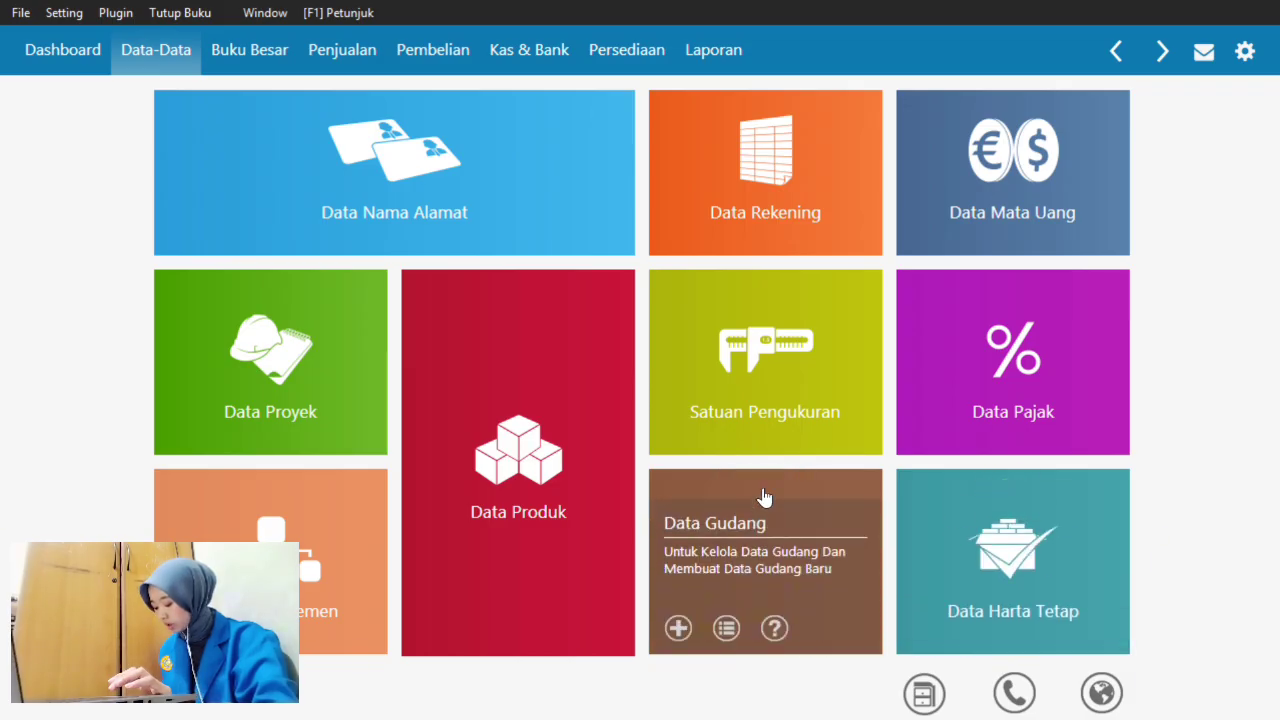
- Open Data Harta Tetap and start a new fixed asset entry
{"action": "left_click", "coordinate": [981, 530]}
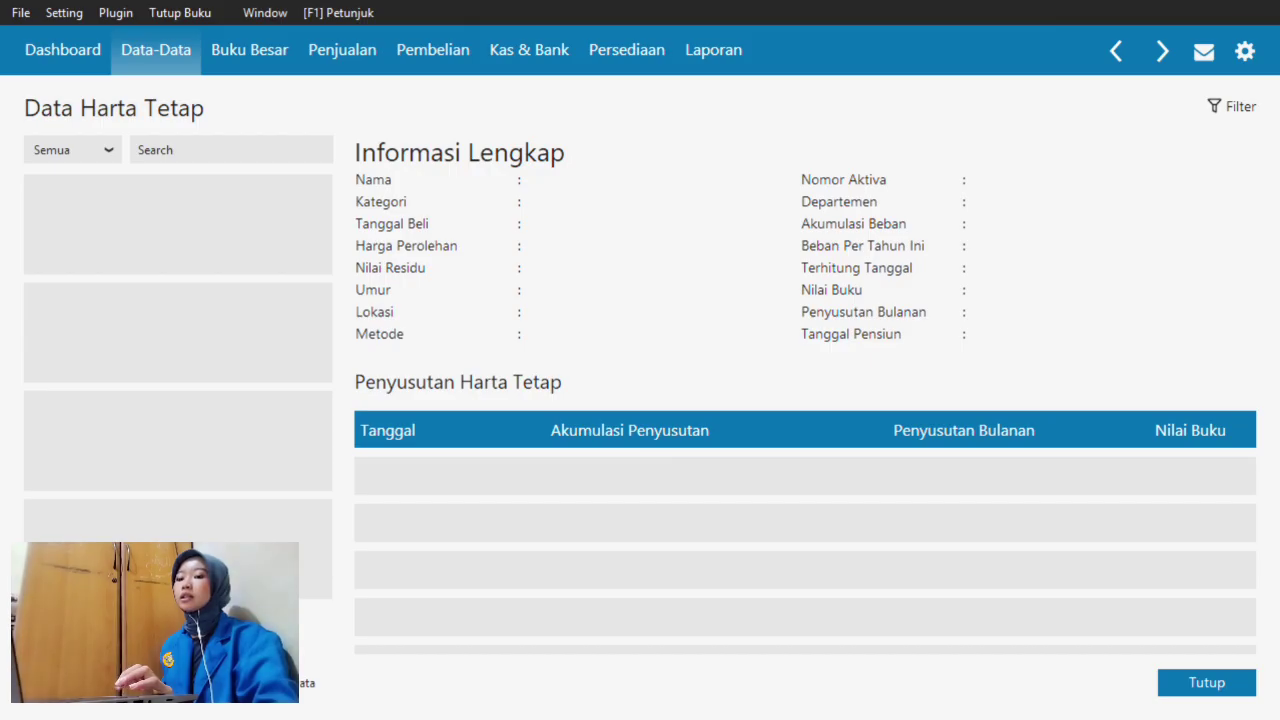
{"action": "left_click", "coordinate": [303, 683]}
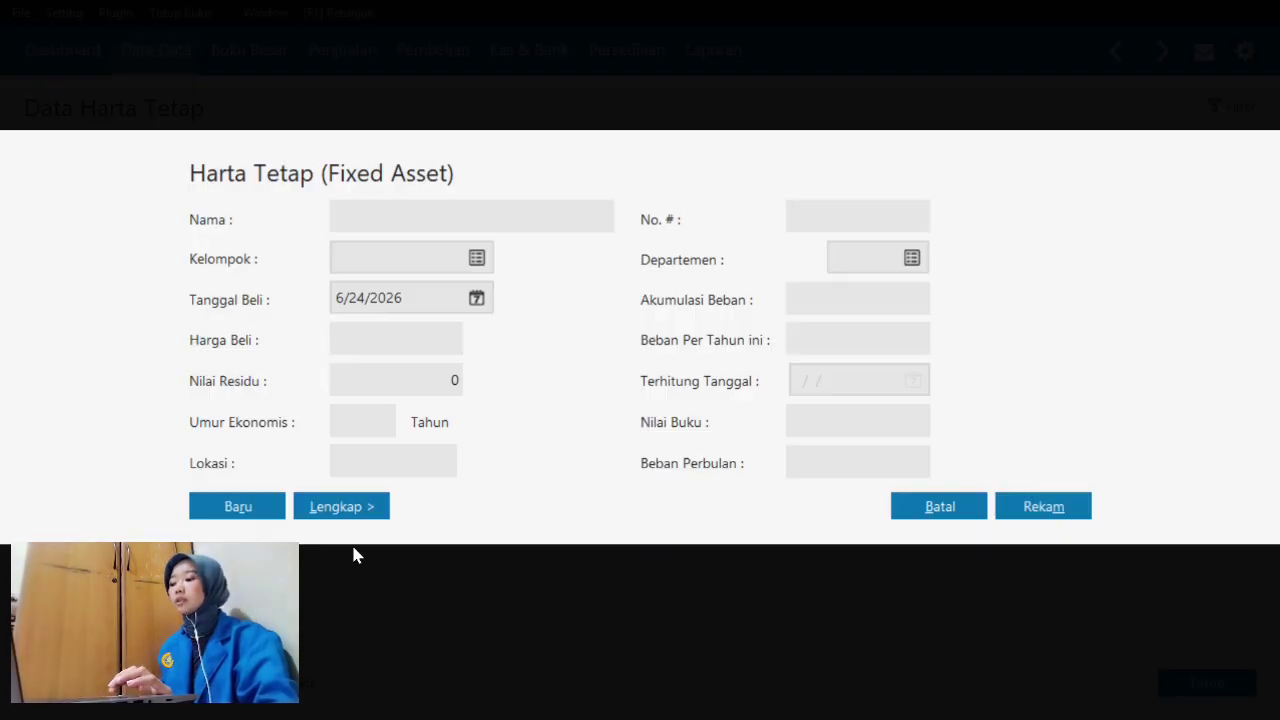
{"action": "key", "text": "super+Tab"}
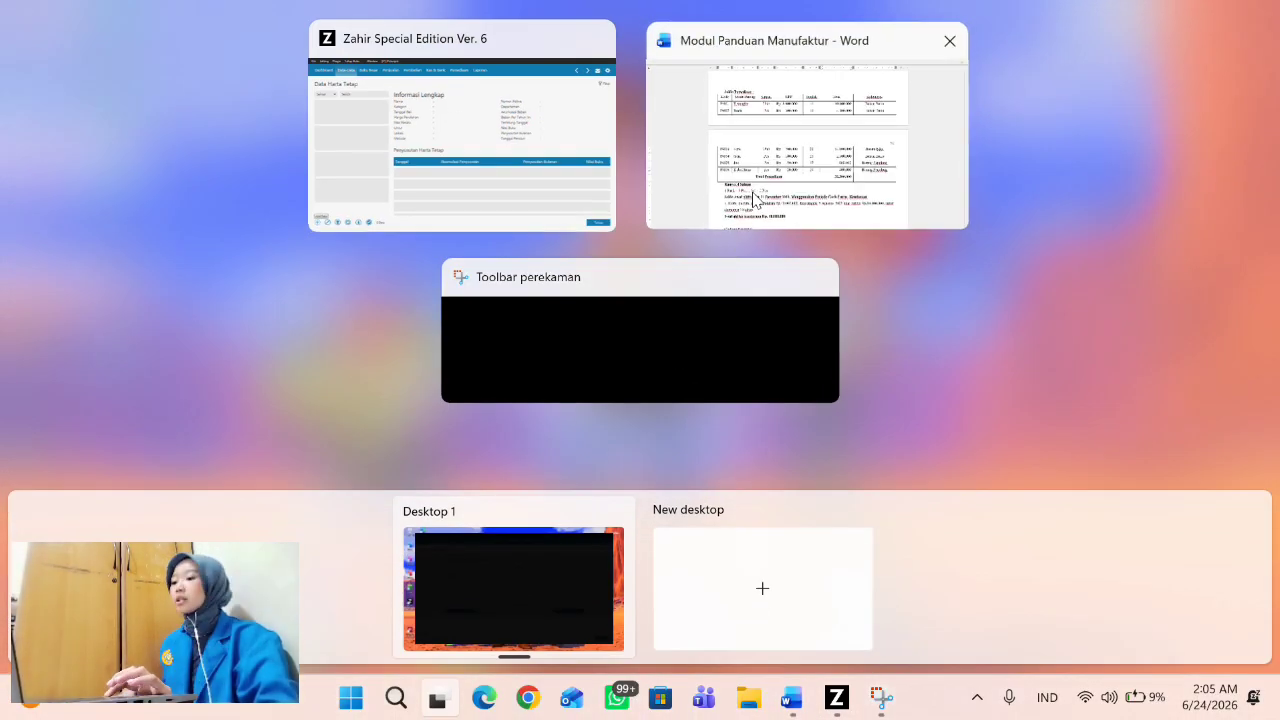
- Read the pickup's price, purchase date, residual value and economic life in the Word guide
{"action": "left_click", "coordinate": [754, 197]}
{"action": "scroll", "coordinate": [563, 531], "scroll_direction": "down", "scroll_amount": 3}
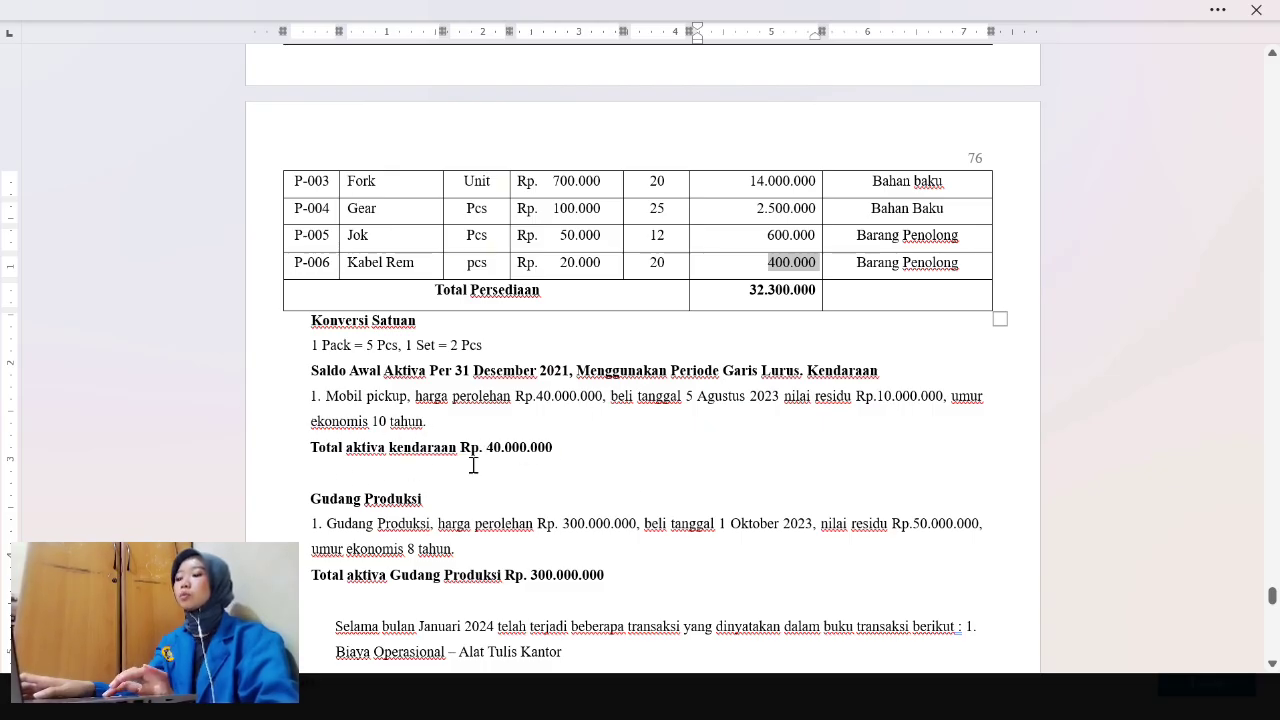
{"action": "scroll", "coordinate": [392, 483], "scroll_direction": "down", "scroll_amount": 3}
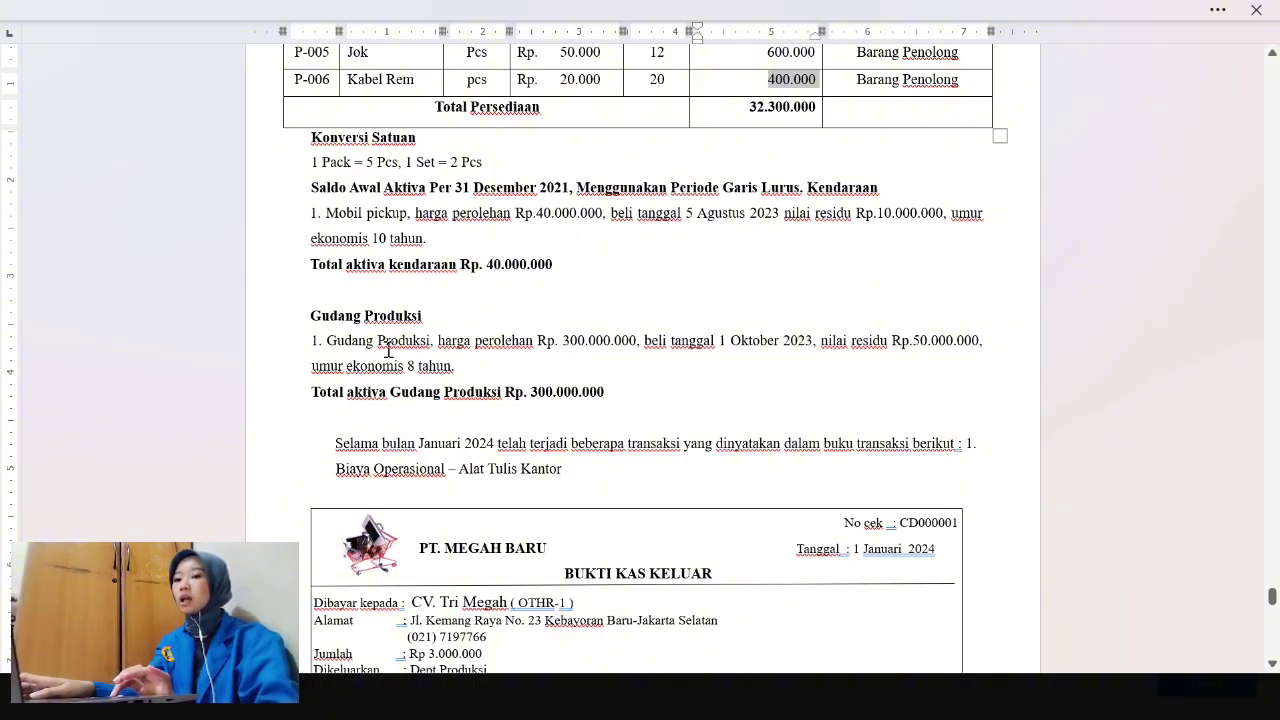
{"action": "key", "text": "super+Tab"}
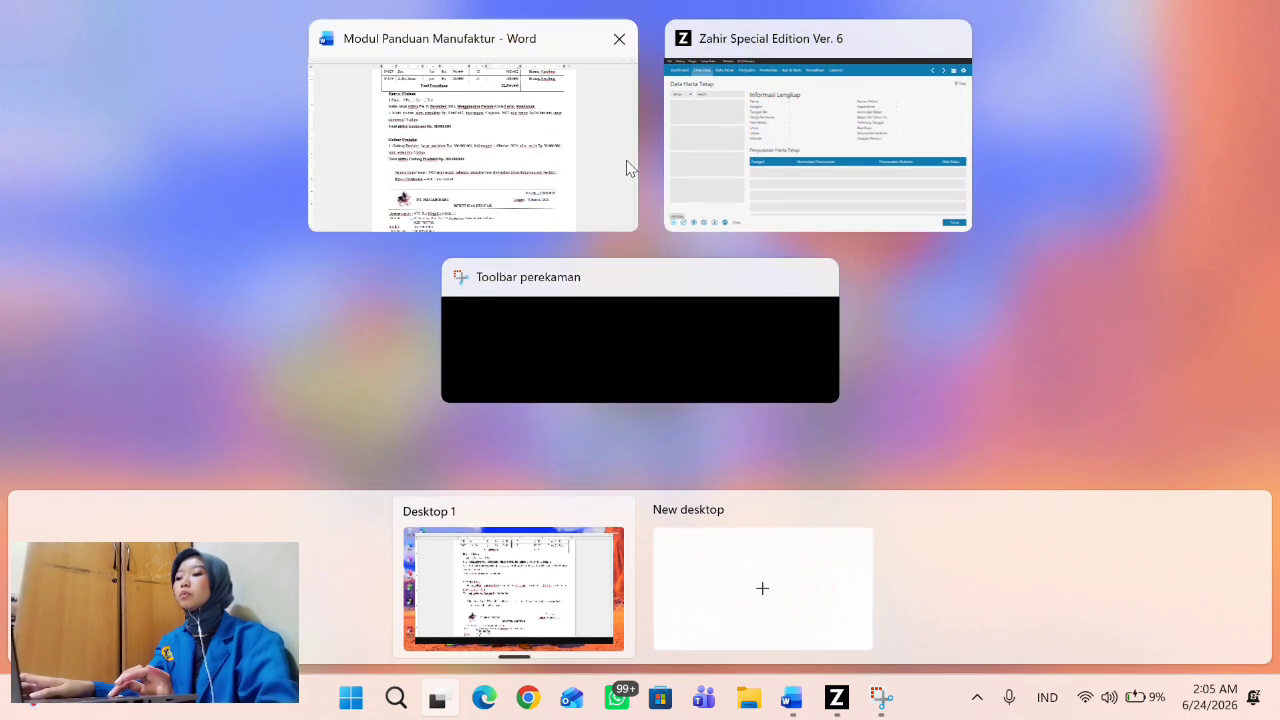
- Name the new fixed asset Mobil Pickup
{"action": "left_click", "coordinate": [735, 172]}
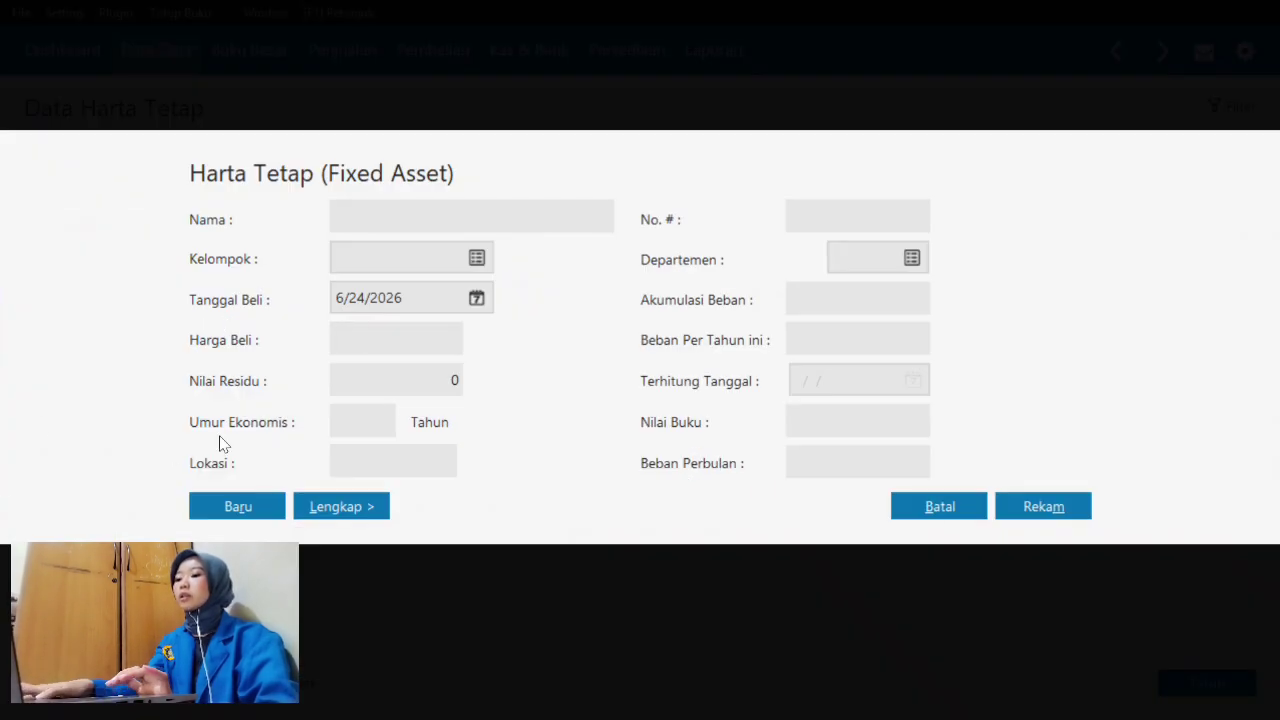
{"action": "left_click", "coordinate": [437, 218]}
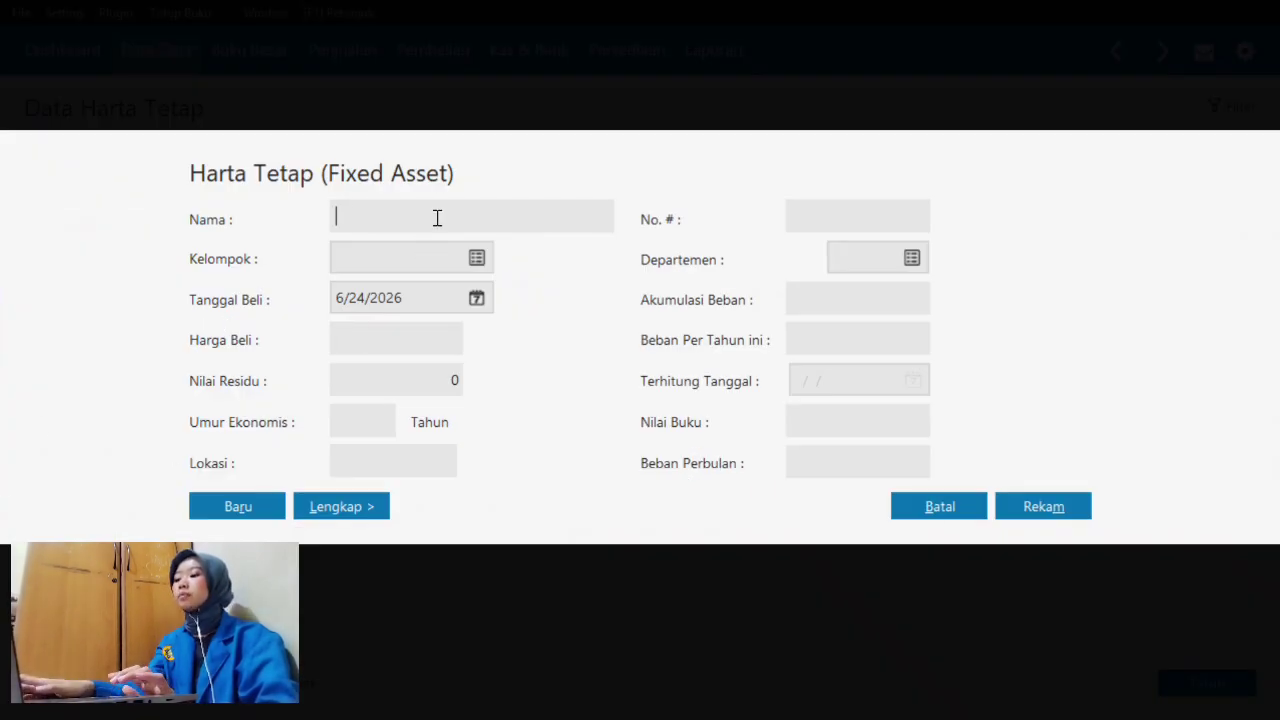
{"action": "type", "text": "Mobil "}
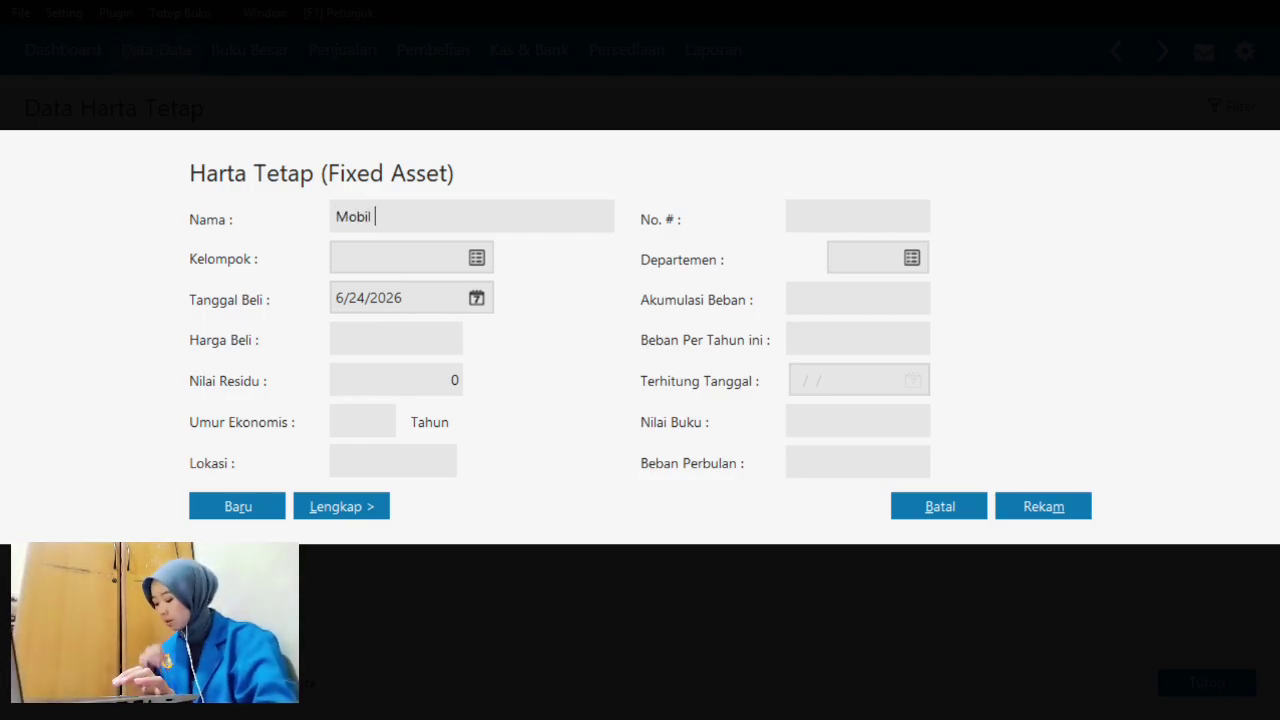
{"action": "type", "text": "Pickup"}
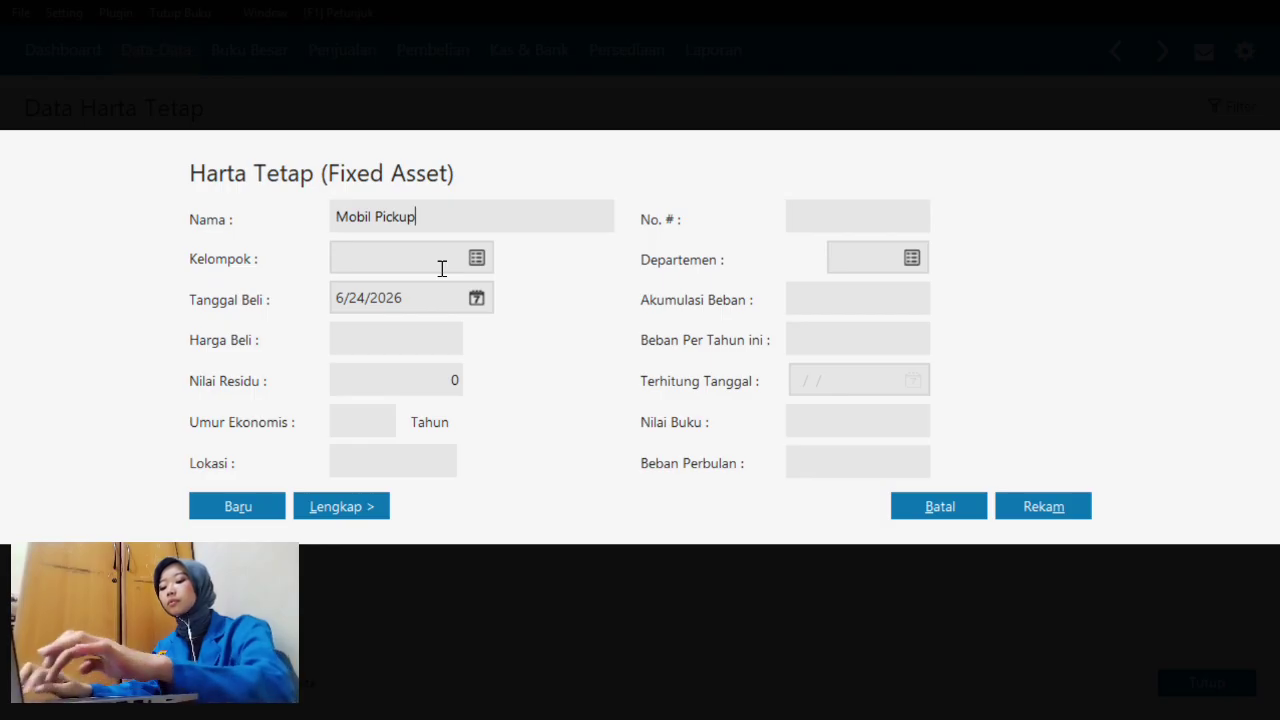
{"action": "key", "text": "Tab"}
- Assign the asset to Kendaraan Roda Empat, changing that group's economic life to 10 years
{"action": "left_click", "coordinate": [479, 259]}
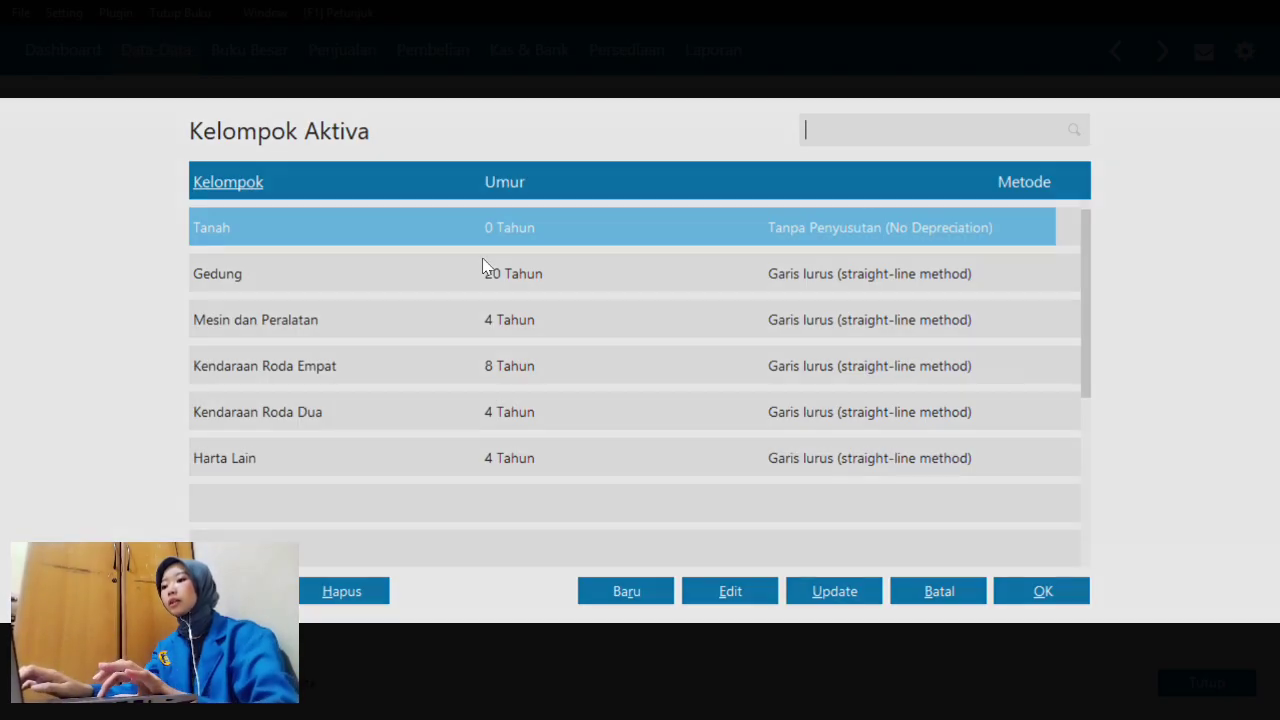
{"action": "left_click", "coordinate": [467, 378]}
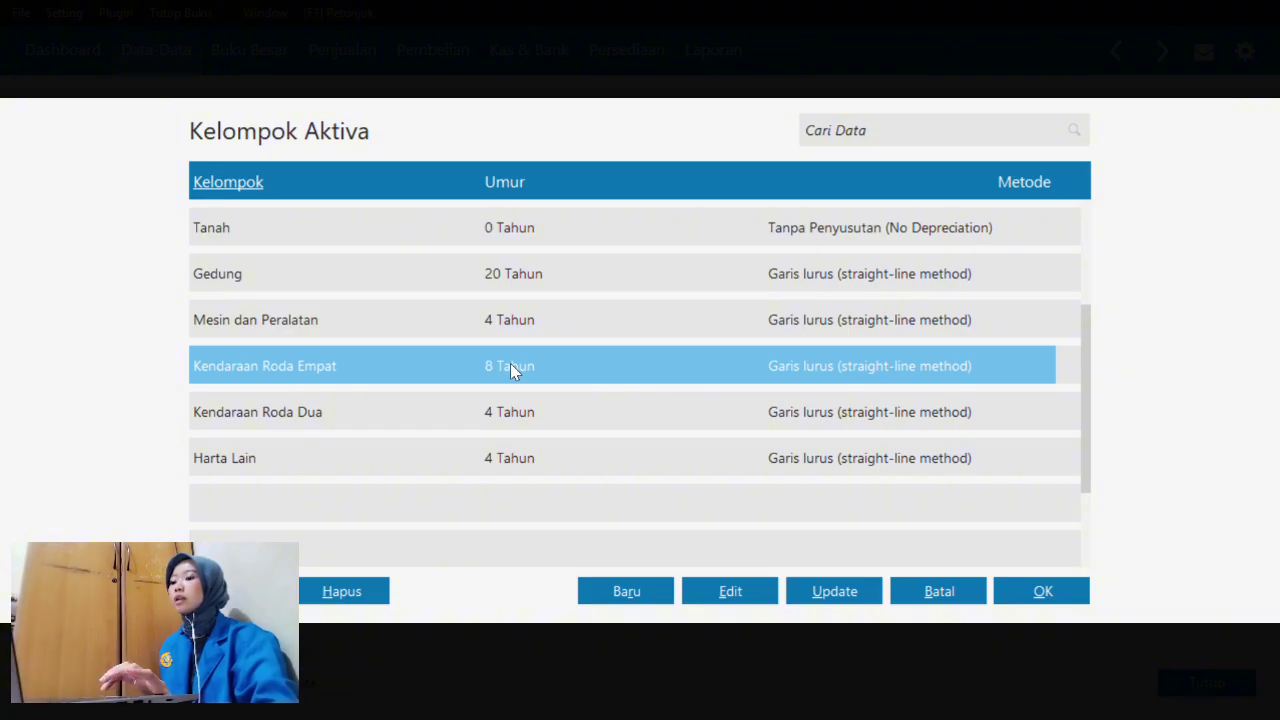
{"action": "left_click", "coordinate": [738, 591]}
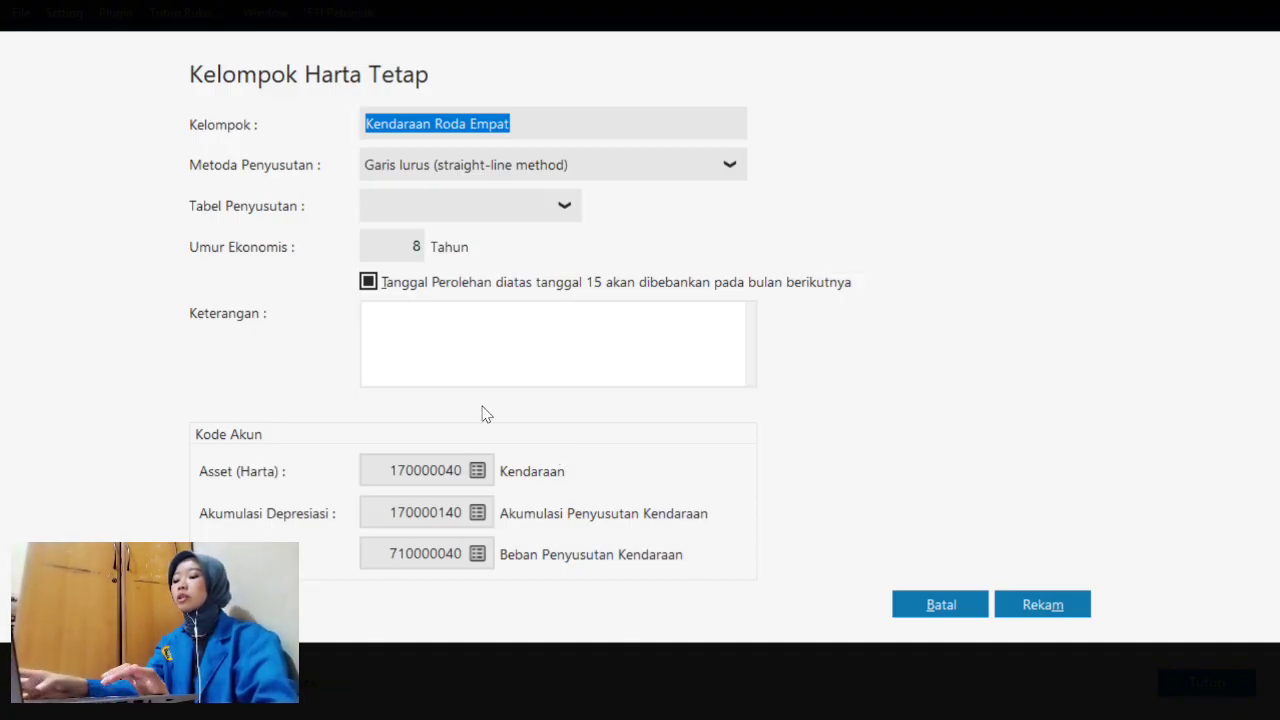
{"action": "left_click", "coordinate": [418, 245]}
{"action": "type", "text": "10"}
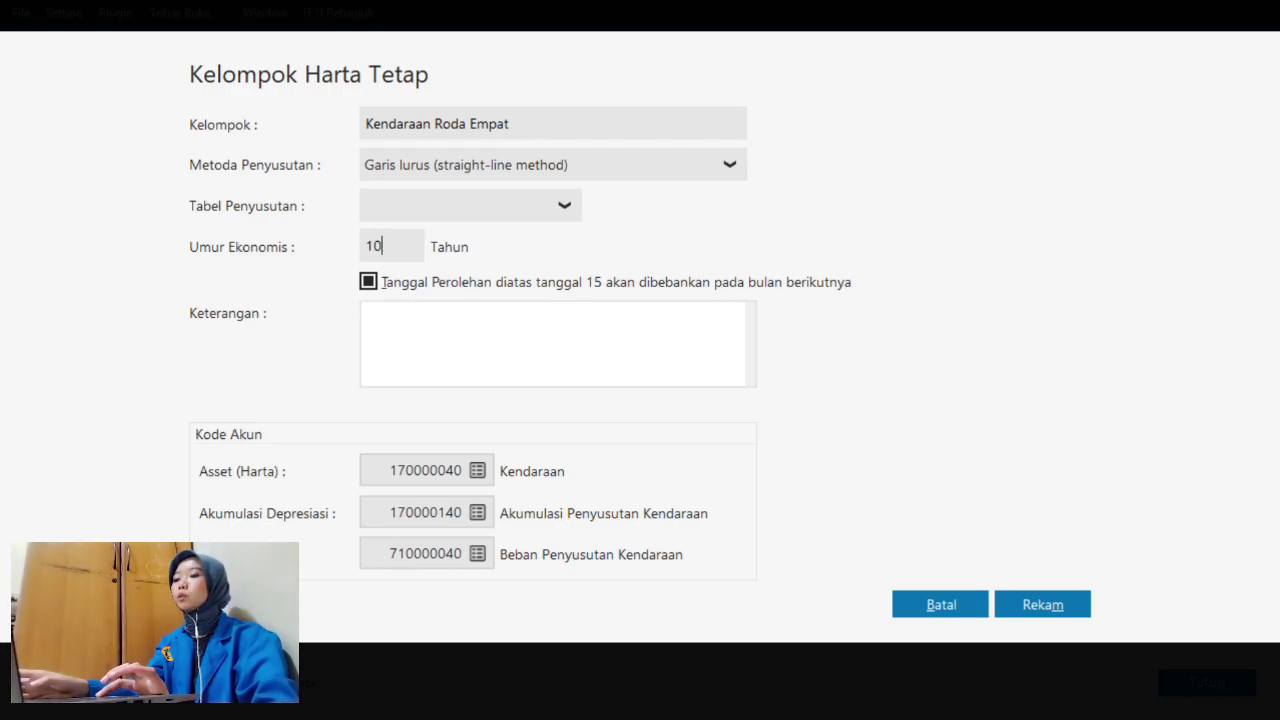
{"action": "left_click", "coordinate": [1048, 606]}
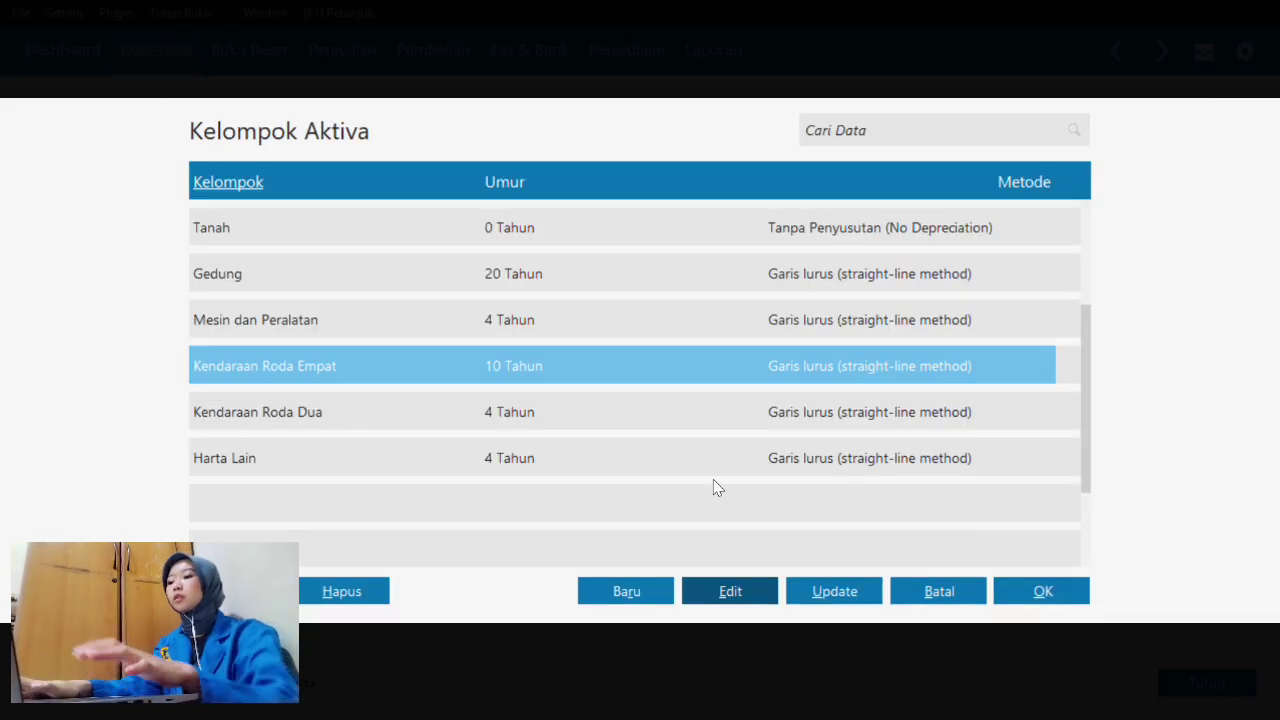
{"action": "left_click", "coordinate": [1036, 600]}
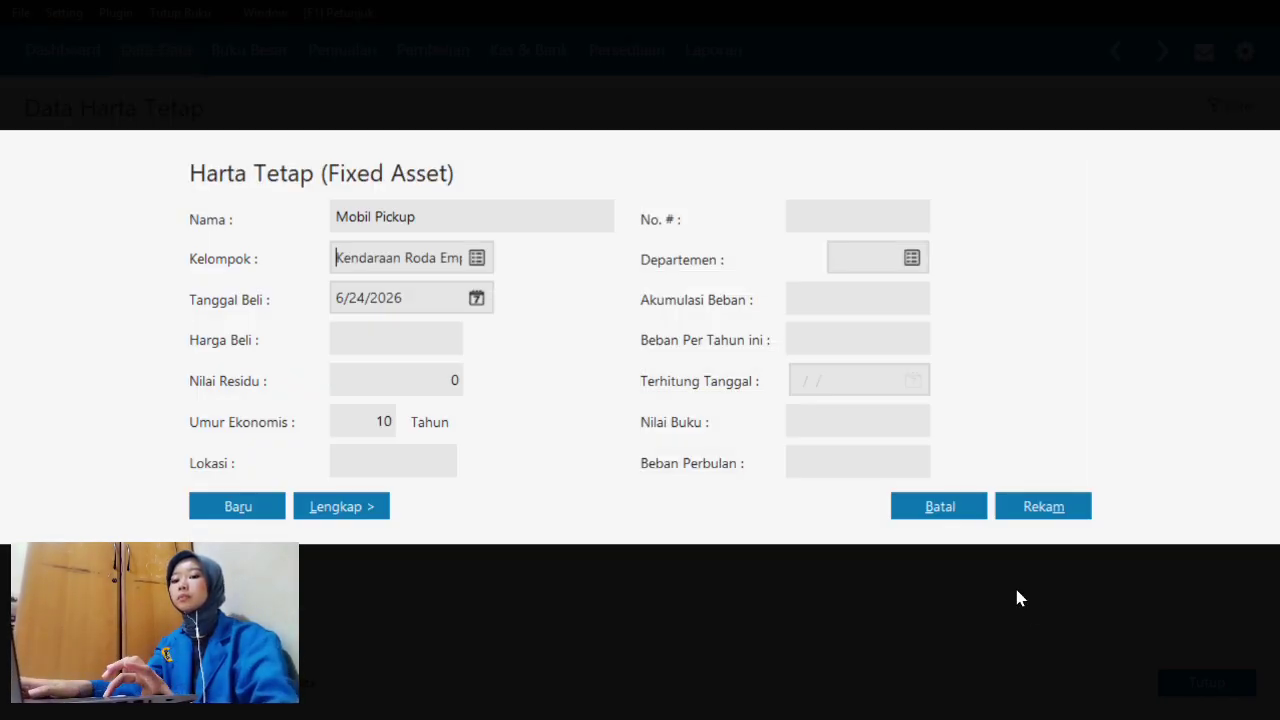
- Set Mobil Pickup's Tanggal Beli to 5 August 2023 (8/5/2023) in the calendar
{"action": "left_click", "coordinate": [484, 300]}
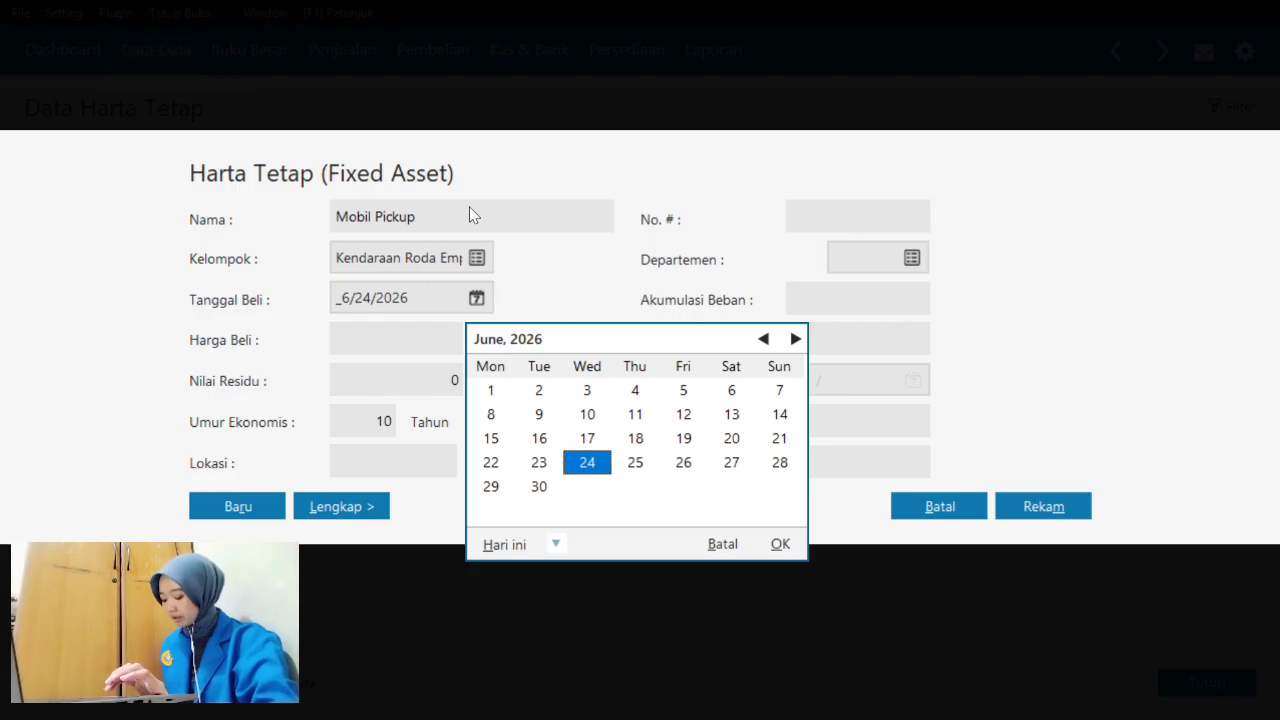
{"action": "left_click", "coordinate": [555, 545]}
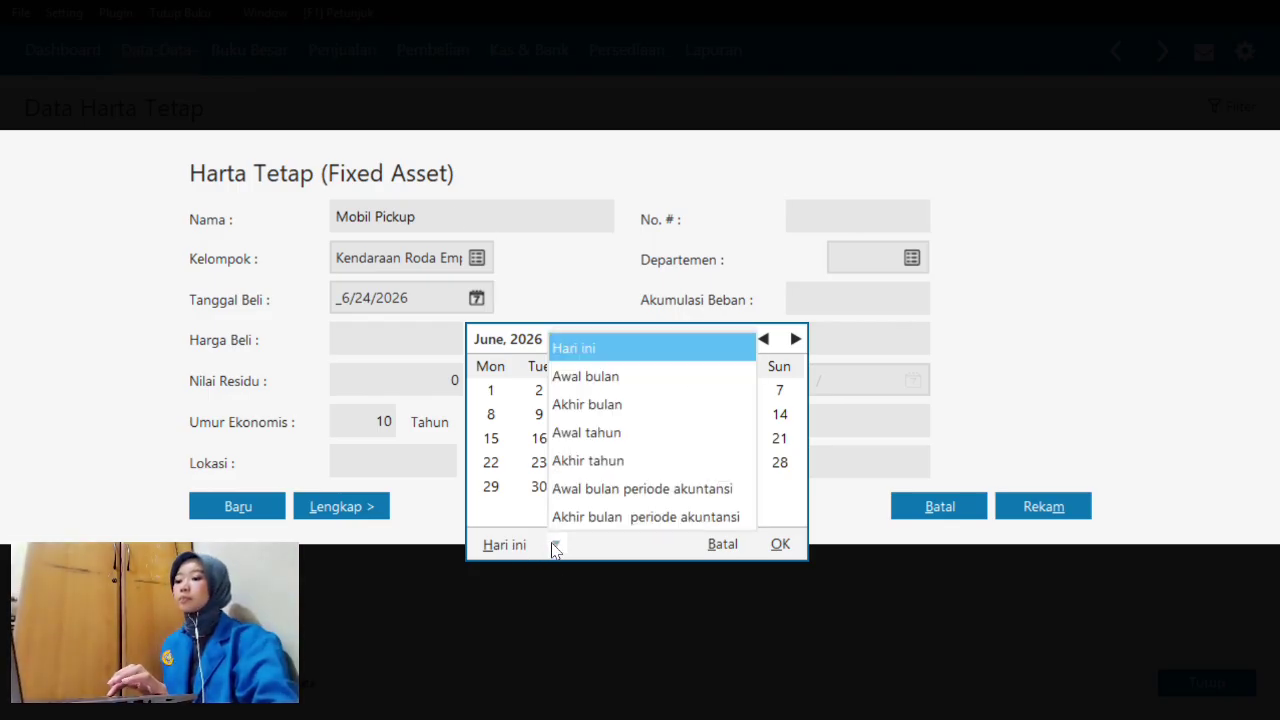
{"action": "left_click", "coordinate": [576, 517]}
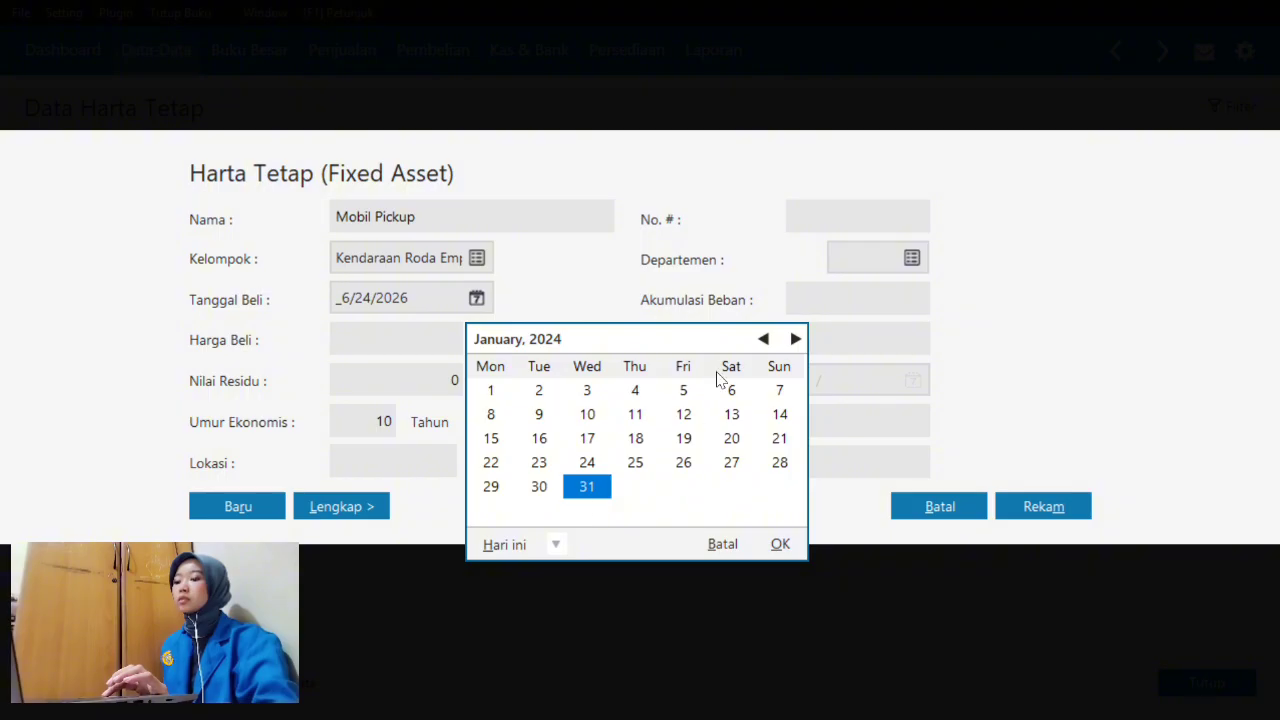
{"action": "left_click", "coordinate": [763, 340]}
{"action": "left_click", "coordinate": [763, 340]}
{"action": "left_click", "coordinate": [763, 340]}
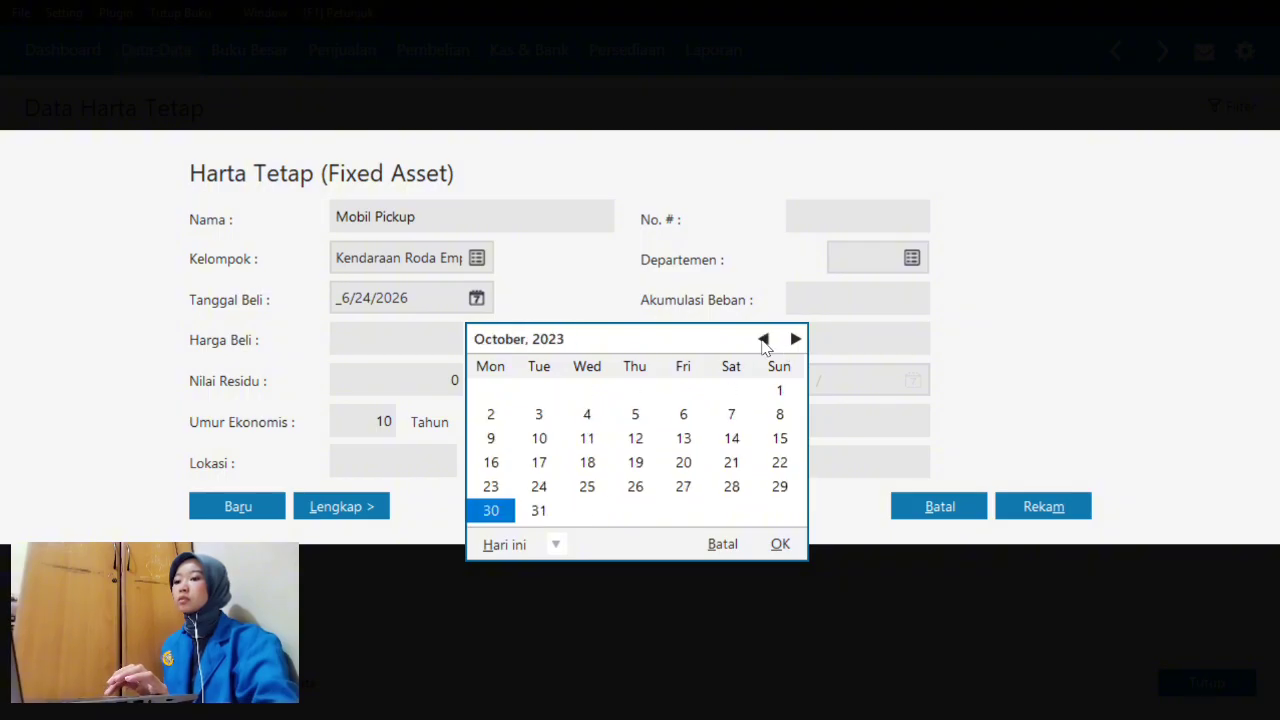
{"action": "left_click", "coordinate": [763, 340]}
{"action": "left_click", "coordinate": [763, 340]}
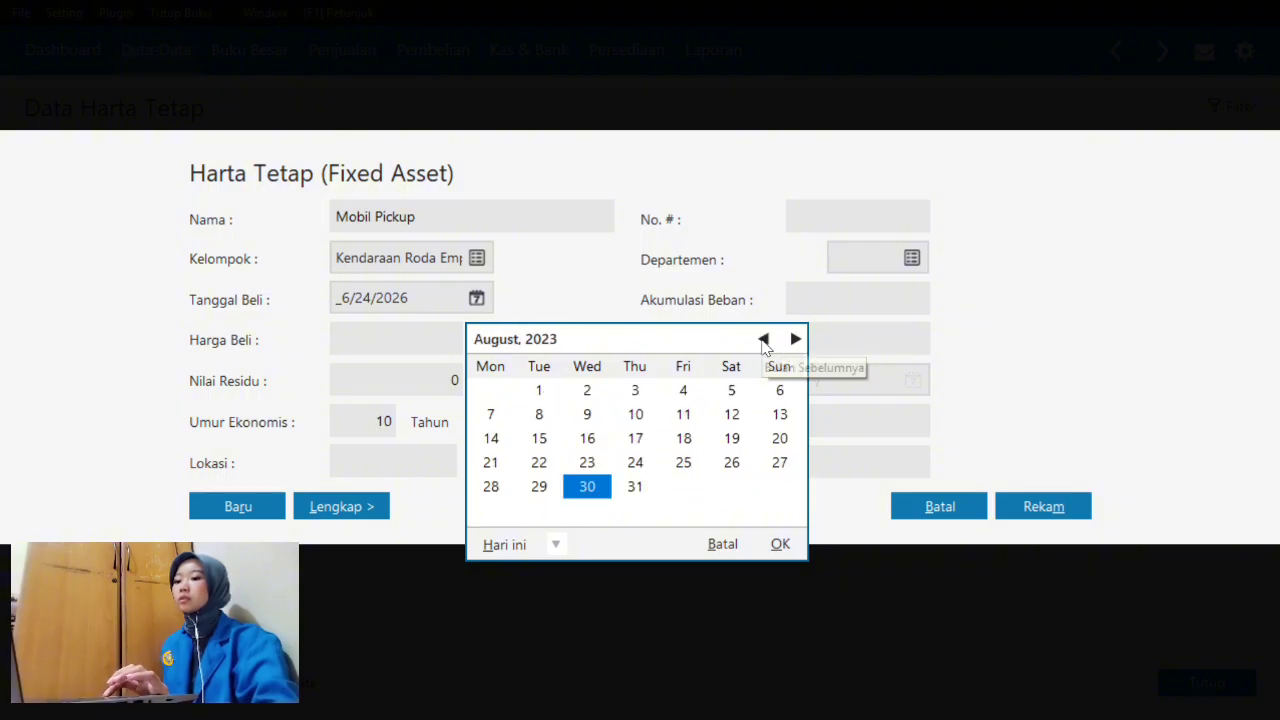
{"action": "left_click", "coordinate": [735, 391]}
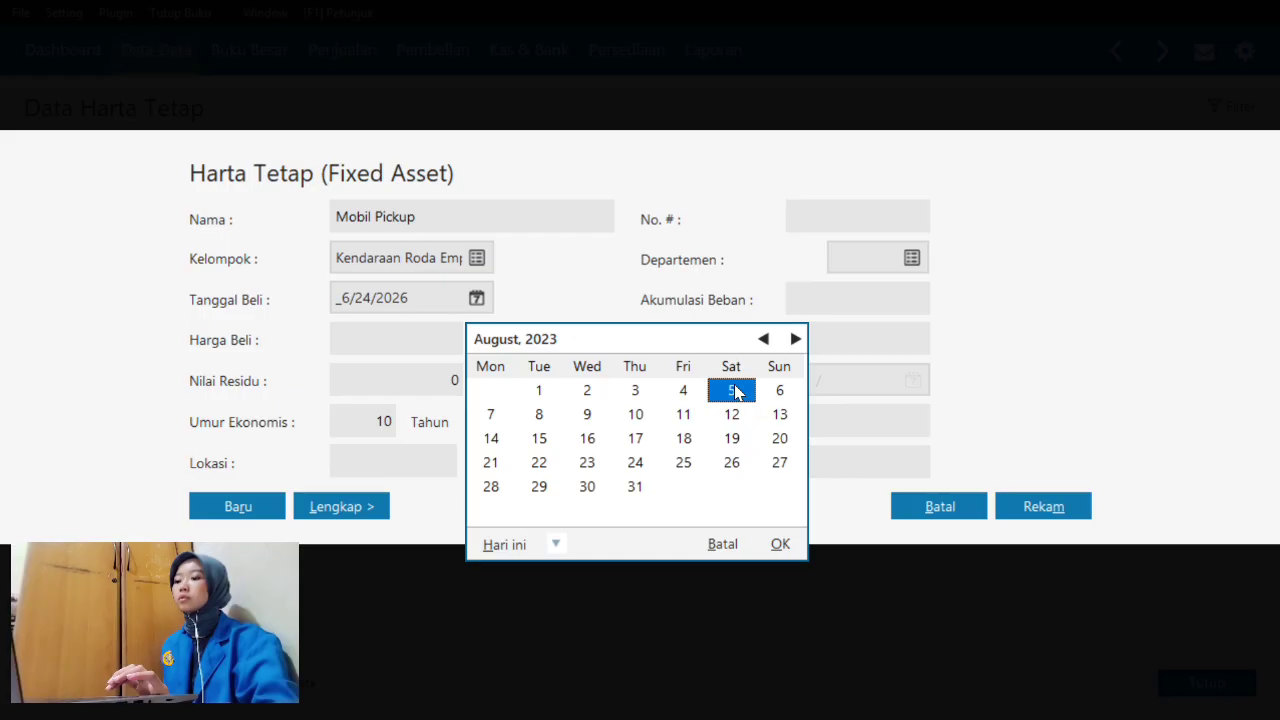
{"action": "left_click", "coordinate": [778, 543]}
{"action": "left_click", "coordinate": [413, 338]}
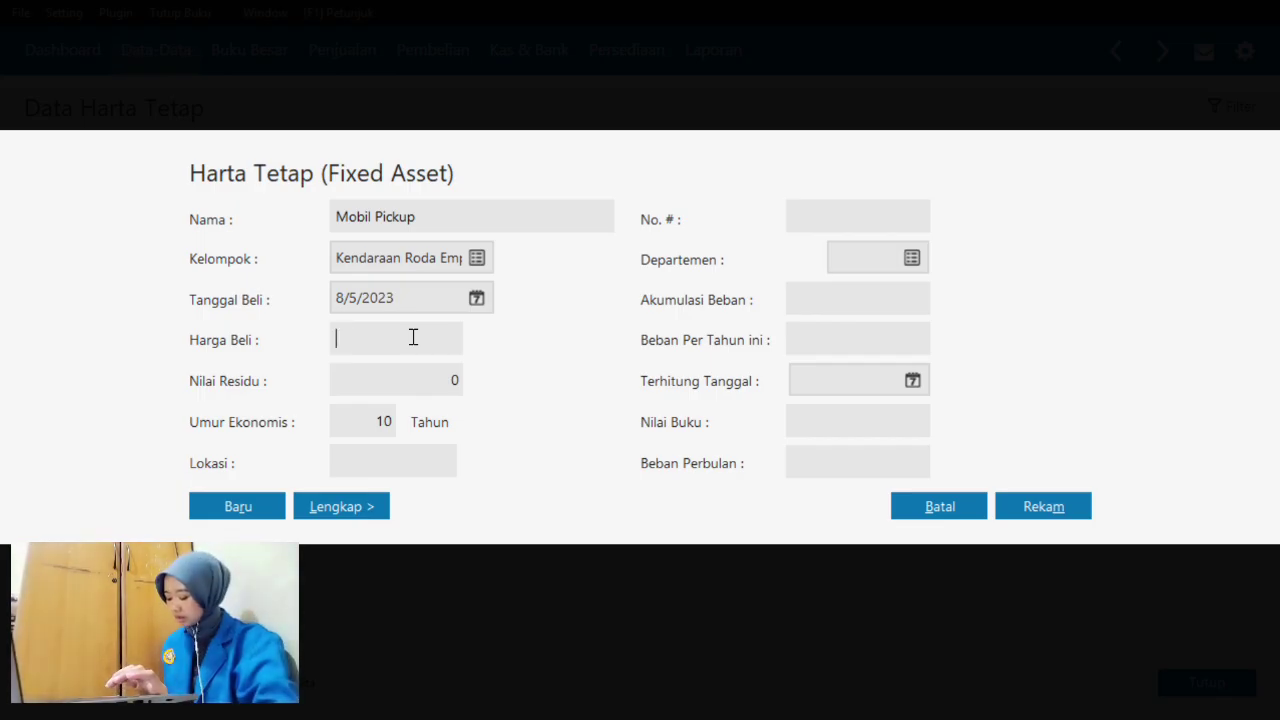
- Enter purchase price 40,000,000 and residual value 10,000,000, then show the full asset details
{"action": "type", "text": "40,000,000"}
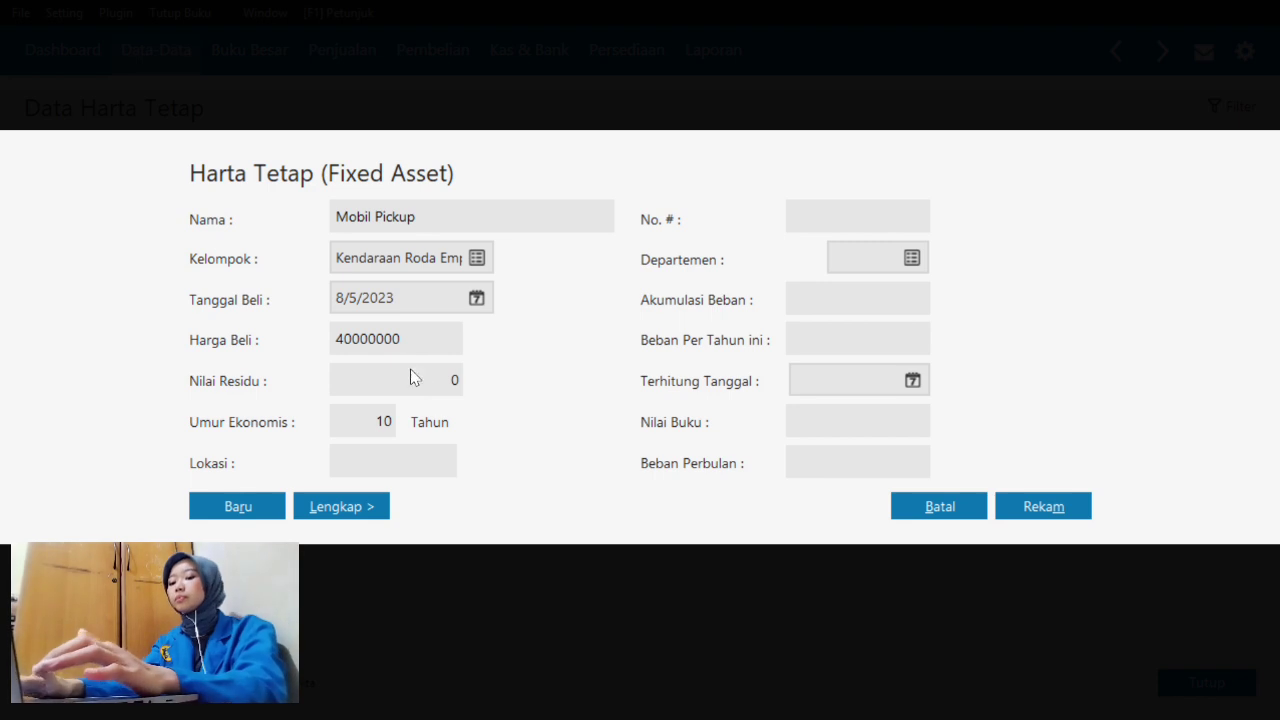
{"action": "left_click", "coordinate": [446, 380]}
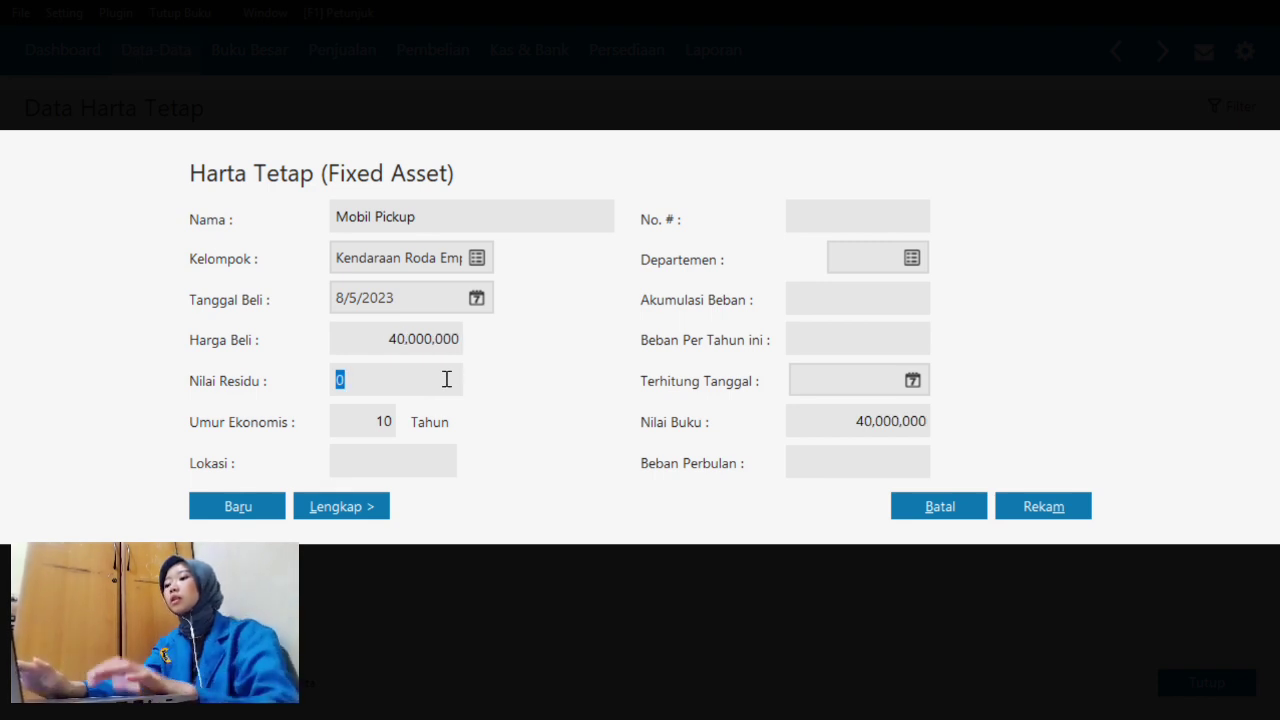
{"action": "type", "text": "100000"}
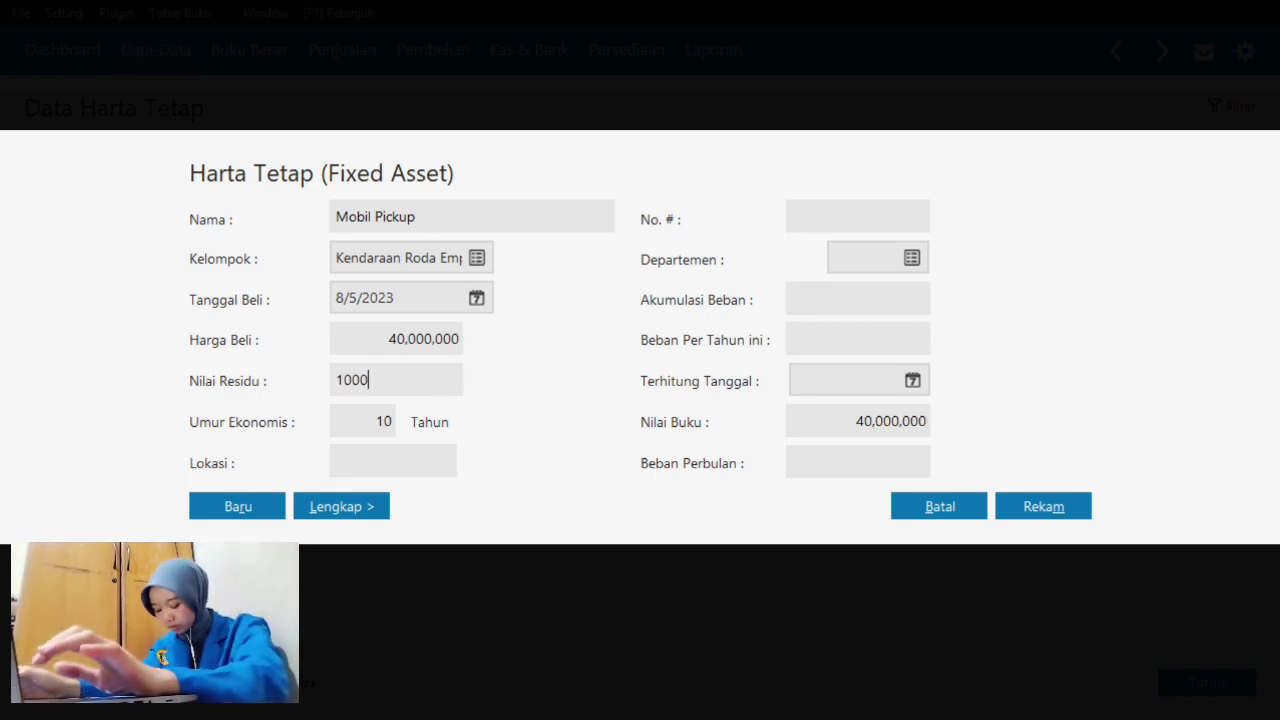
{"action": "type", "text": "00"}
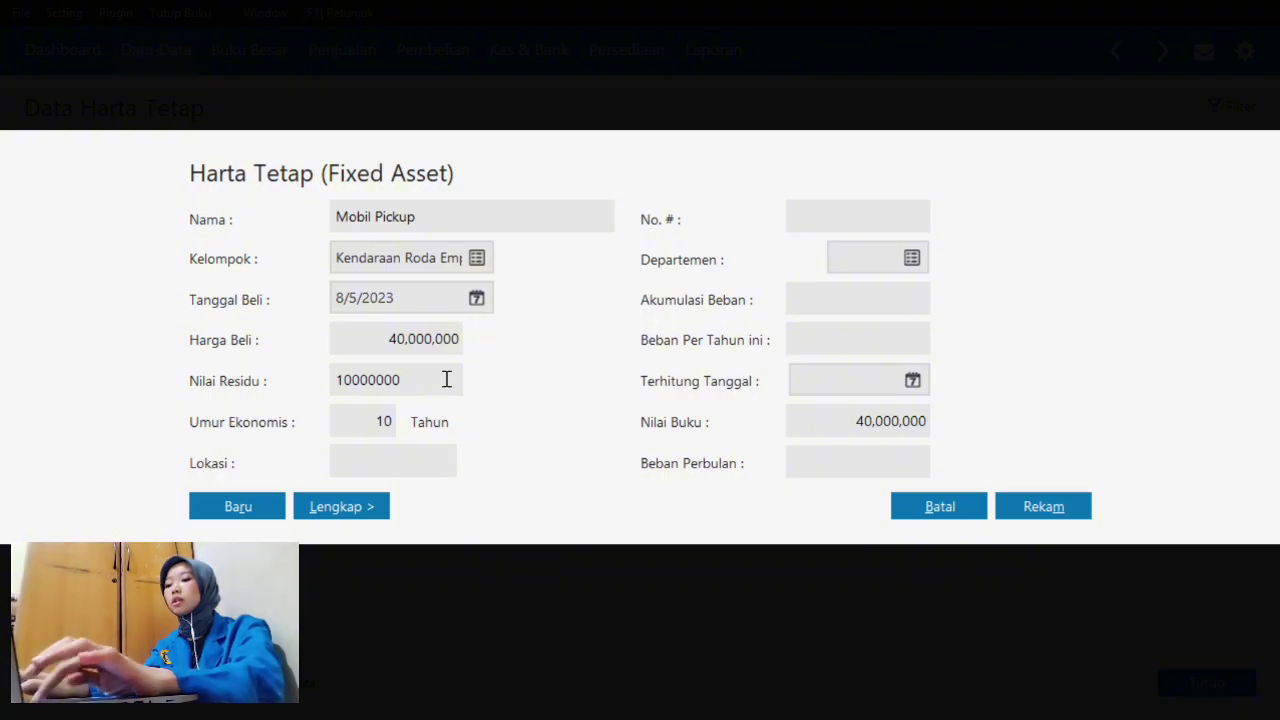
{"action": "left_click", "coordinate": [408, 461]}
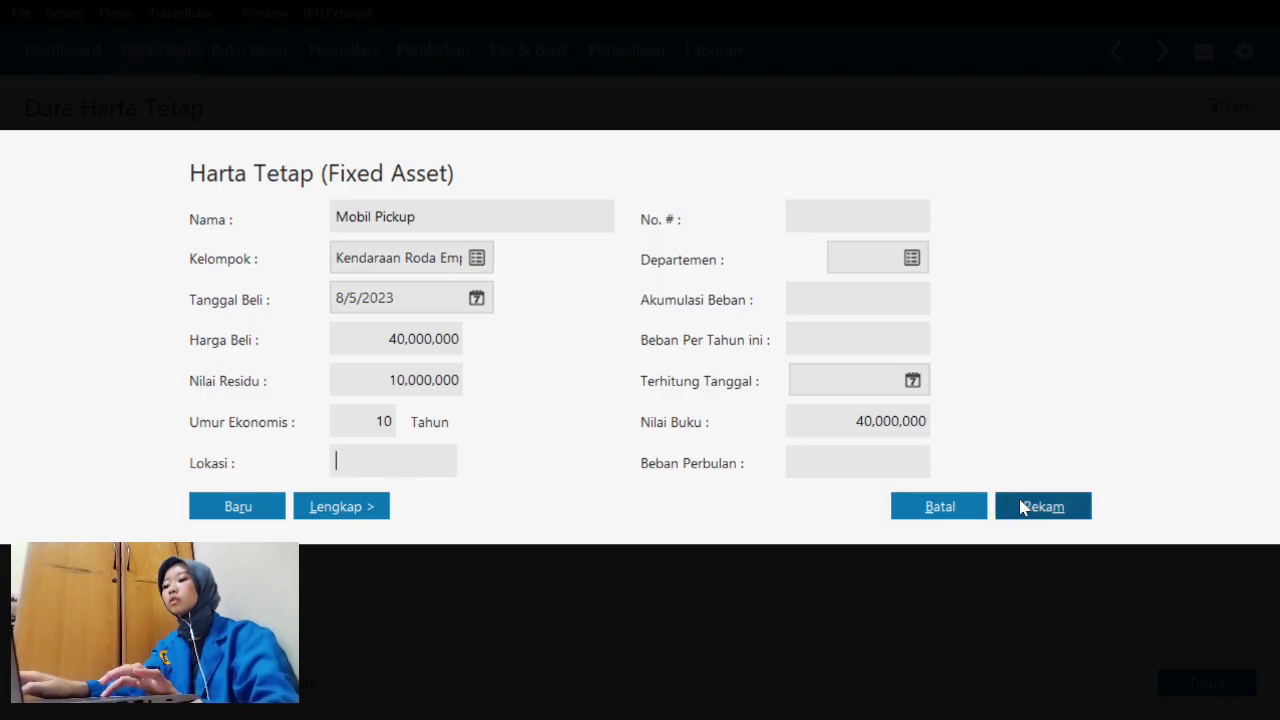
{"action": "left_click", "coordinate": [337, 507]}
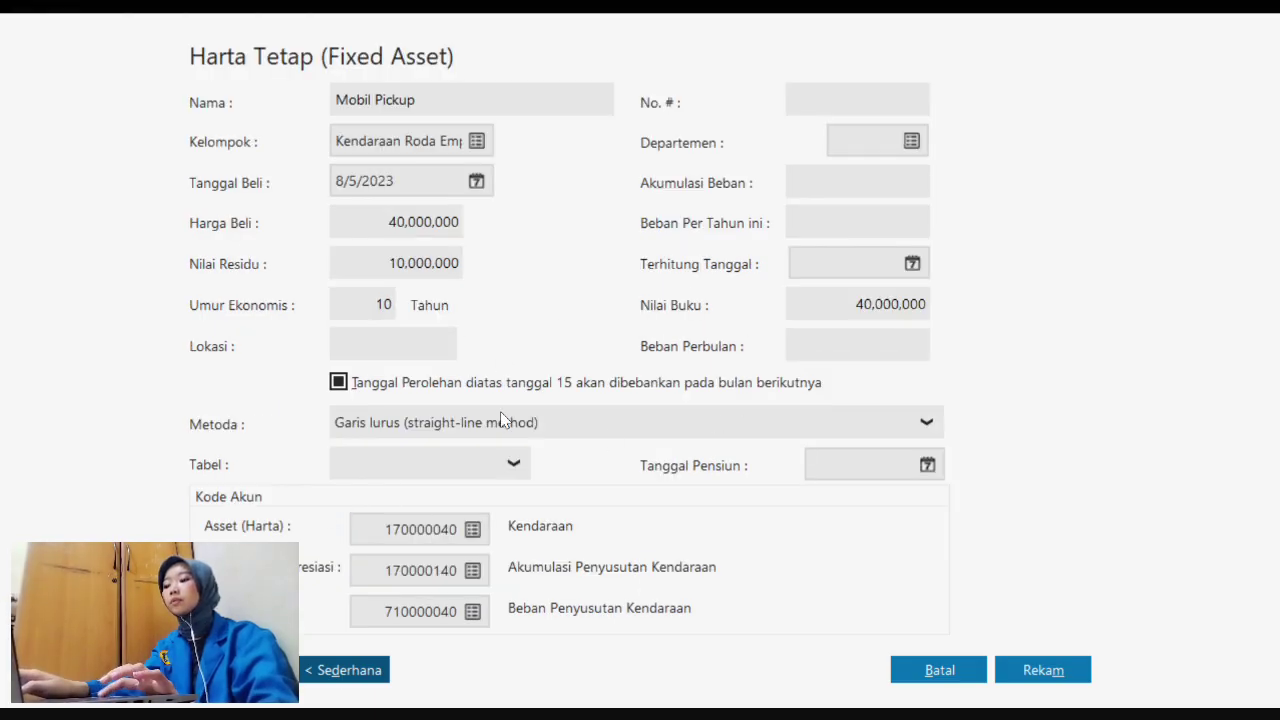
- Save Mobil Pickup, letting accumulated depreciation be calculated automatically, and begin a blank asset record
{"action": "left_click", "coordinate": [1052, 686]}
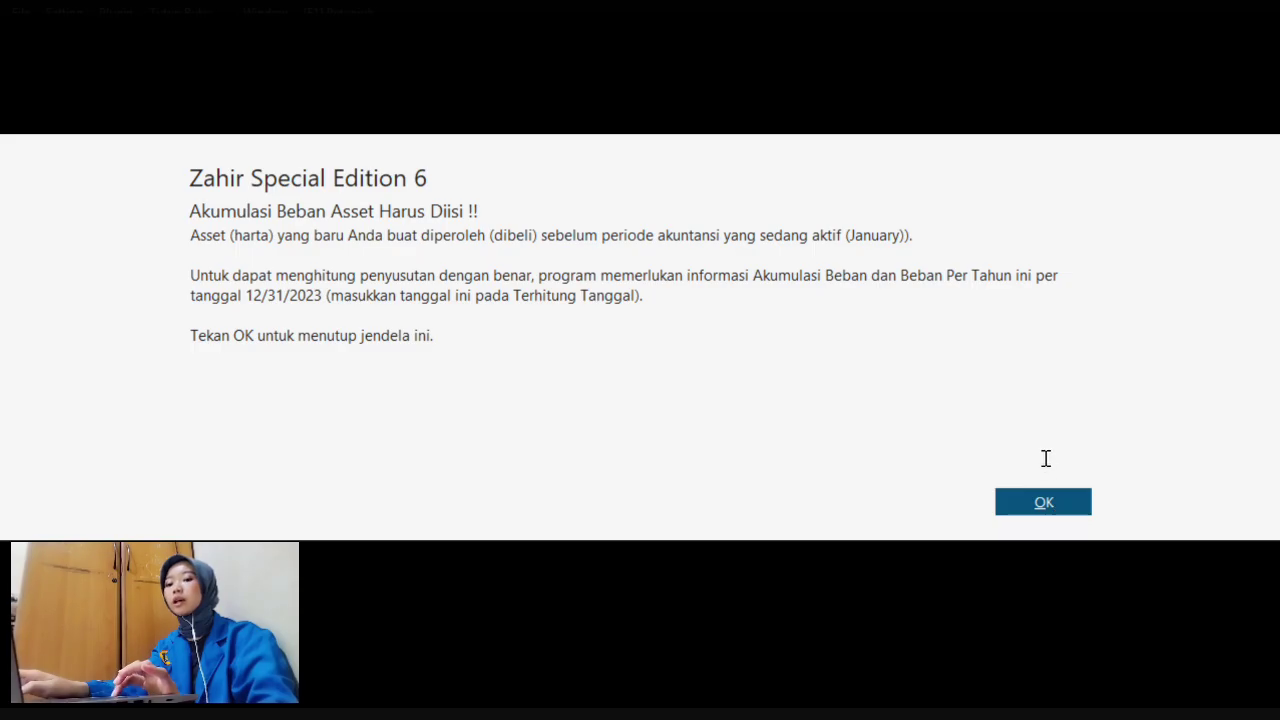
{"action": "left_click", "coordinate": [1045, 510]}
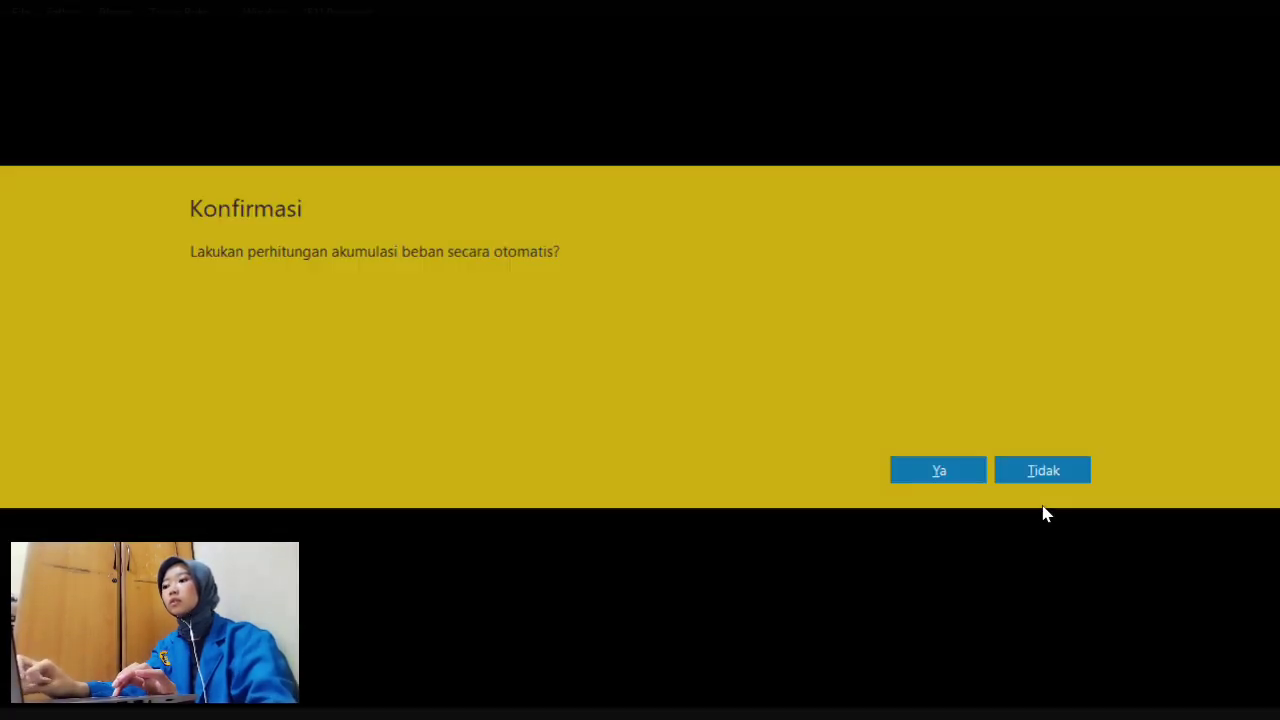
{"action": "left_click", "coordinate": [942, 472]}
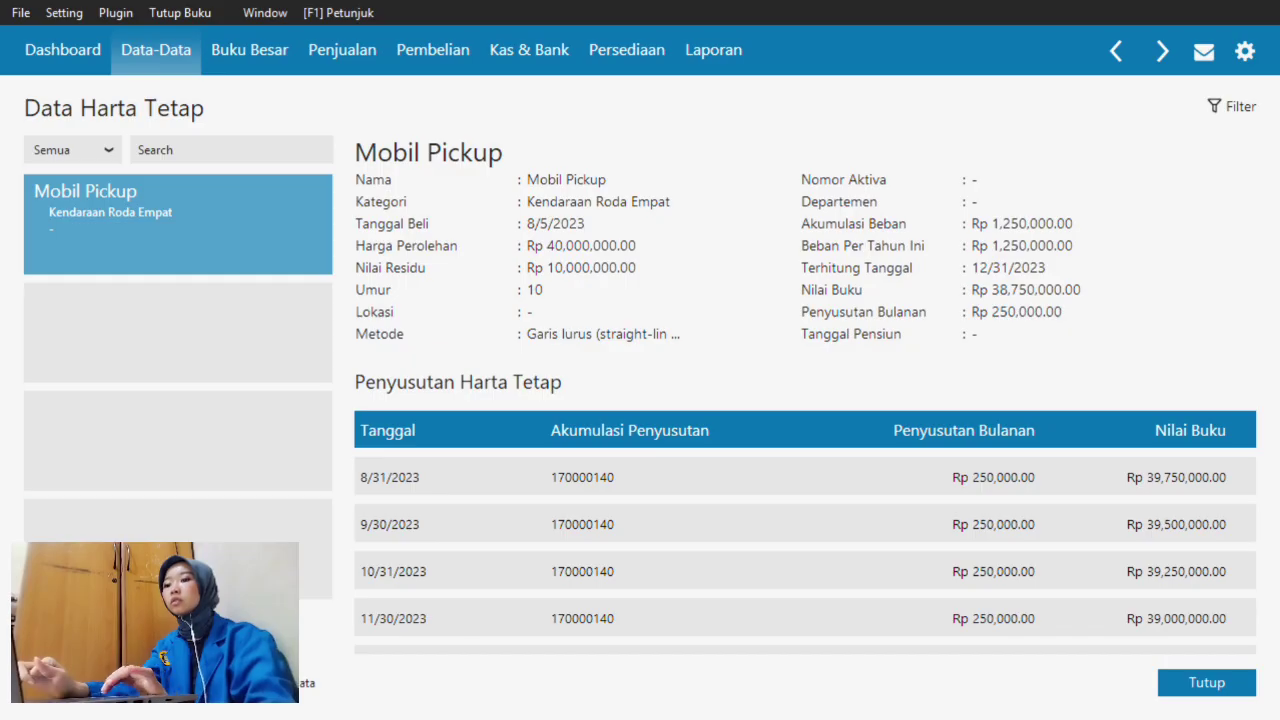
{"action": "left_click", "coordinate": [62, 683]}
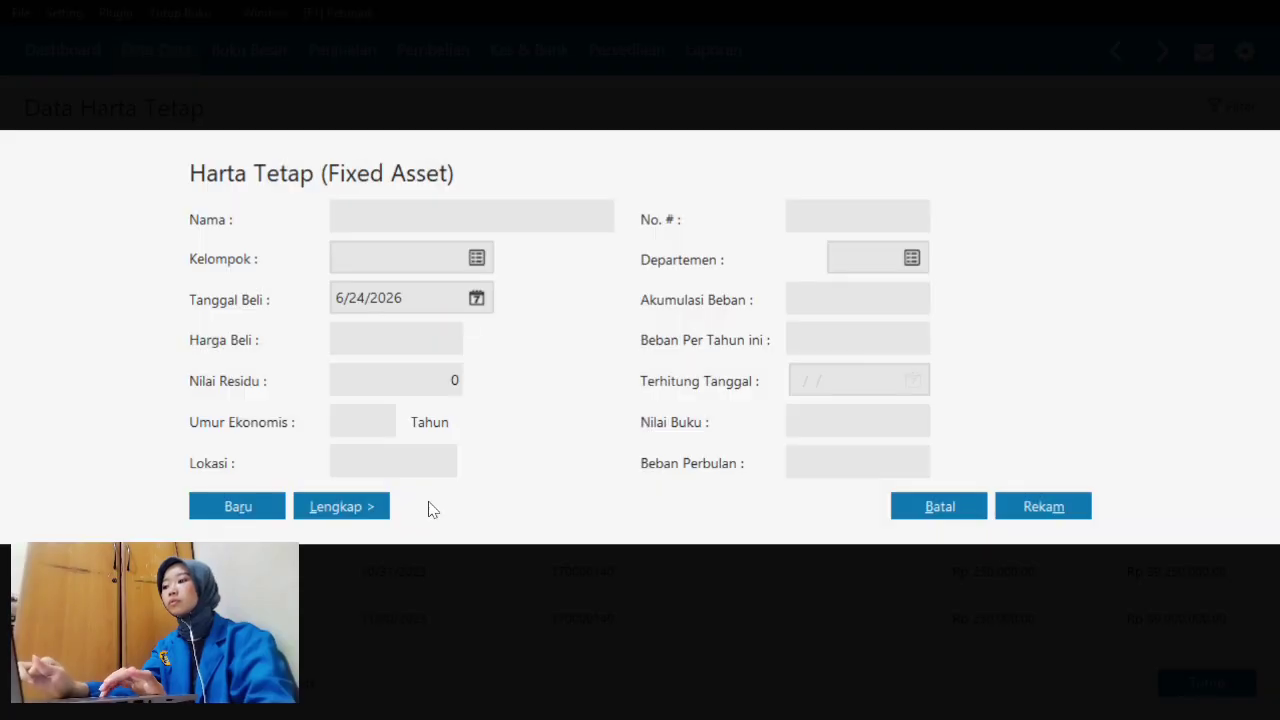
{"action": "left_click", "coordinate": [442, 228]}
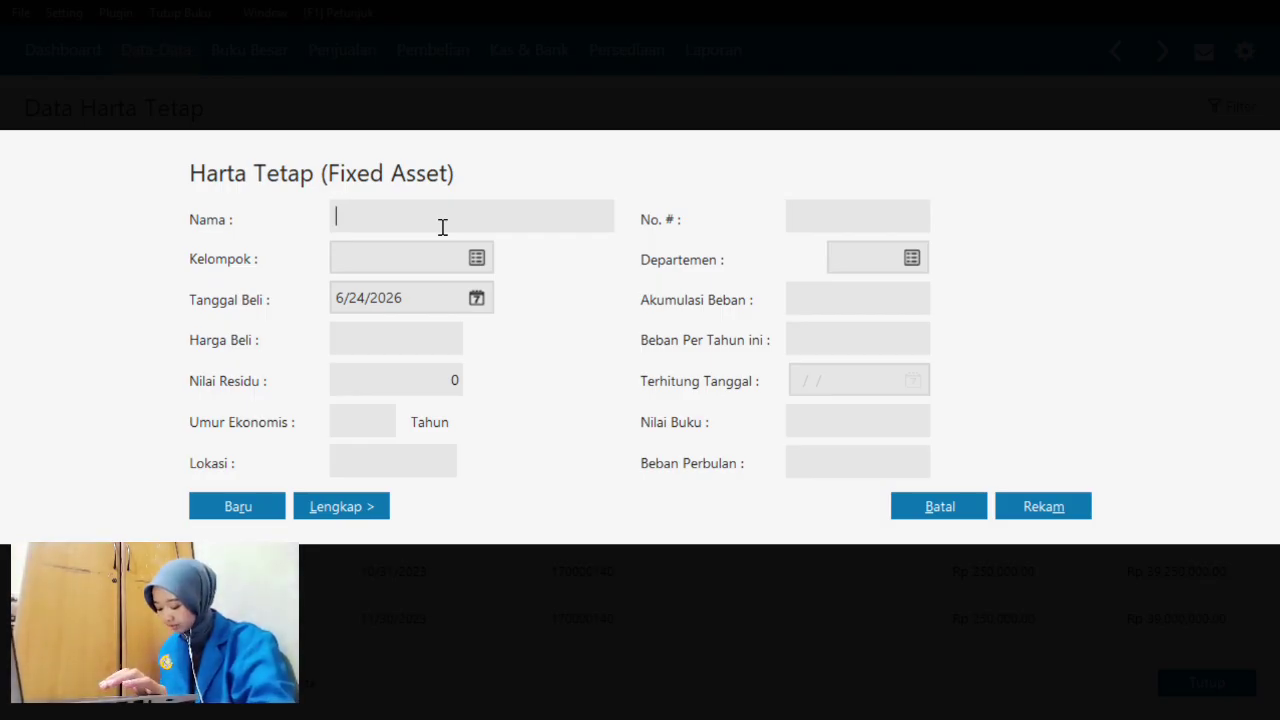
- Name the new asset 'Gudang Produksi' with a capital P and open the Kelompok list
{"action": "type", "text": "Gud"}
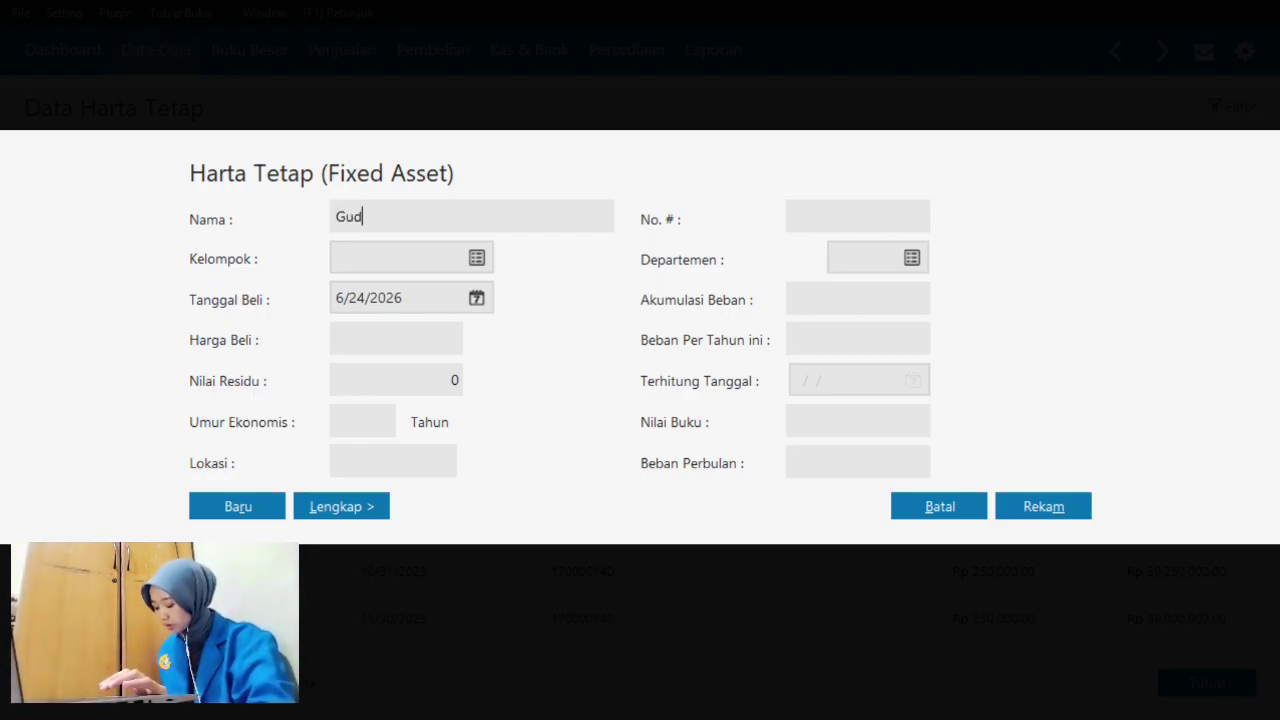
{"action": "type", "text": "ang prod"}
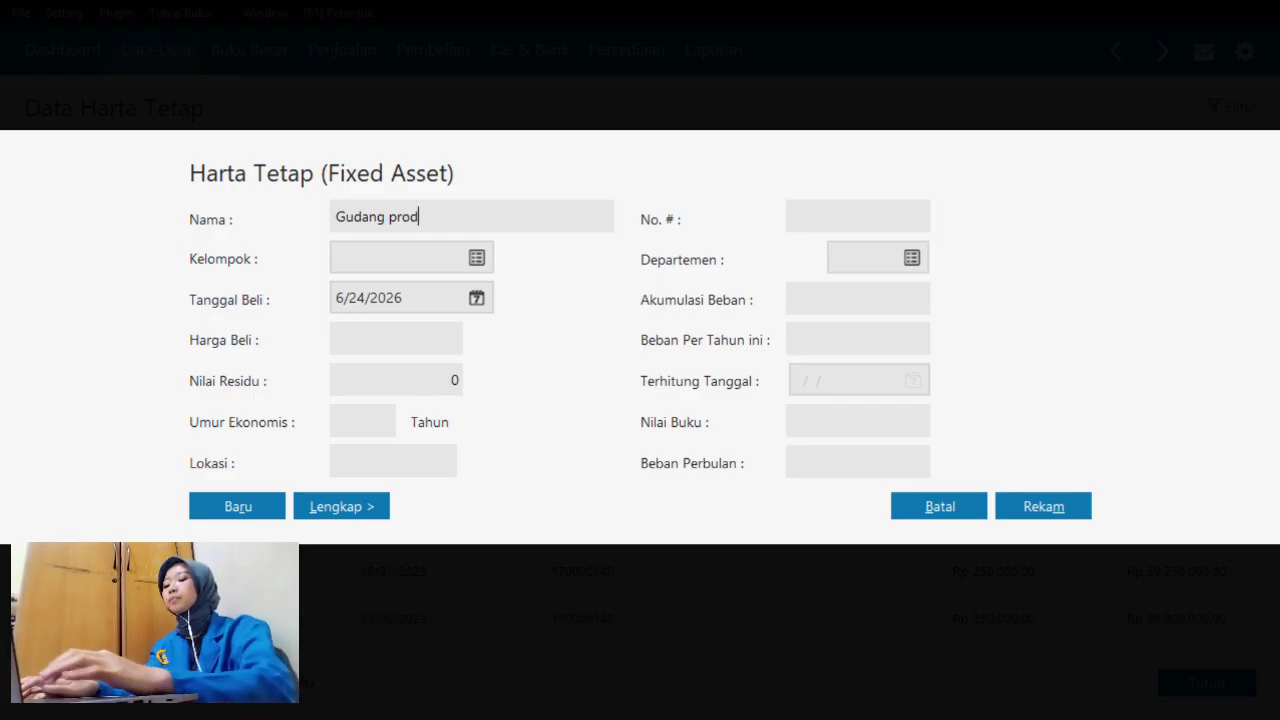
{"action": "type", "text": "uksi"}
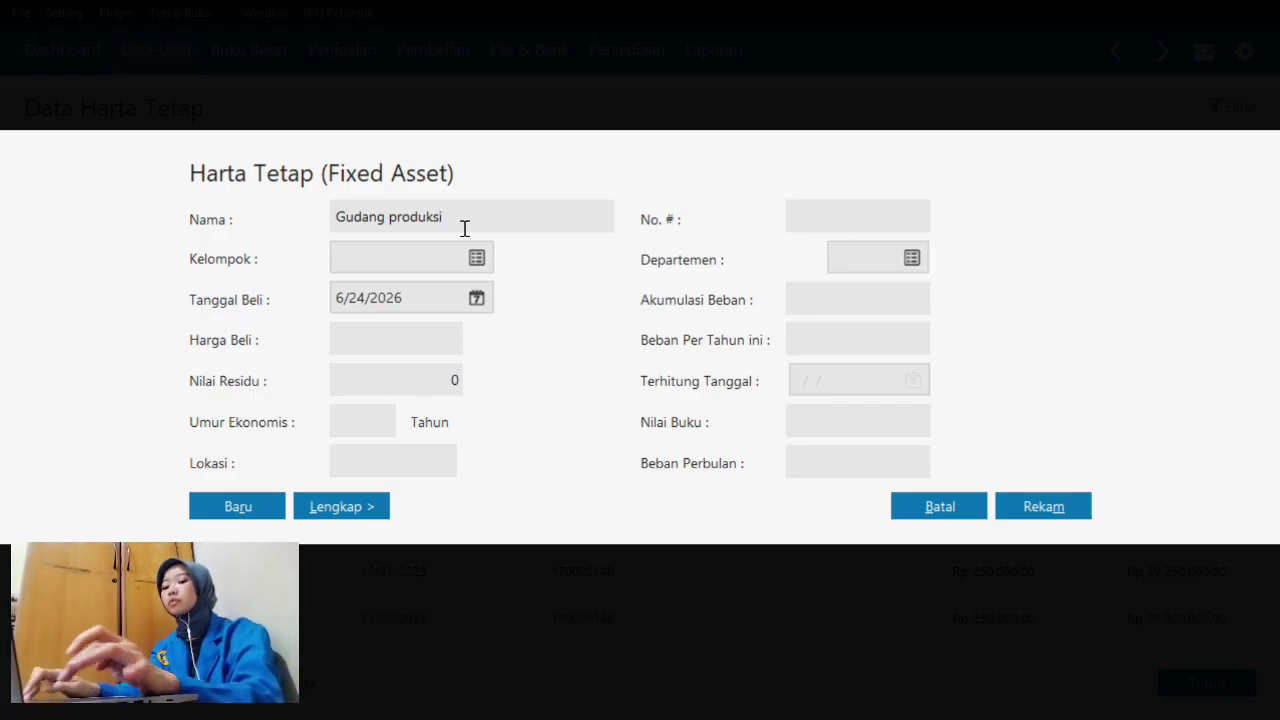
{"action": "left_click", "coordinate": [395, 219]}
{"action": "key", "text": "BackSpace"}
{"action": "type", "text": "P"}
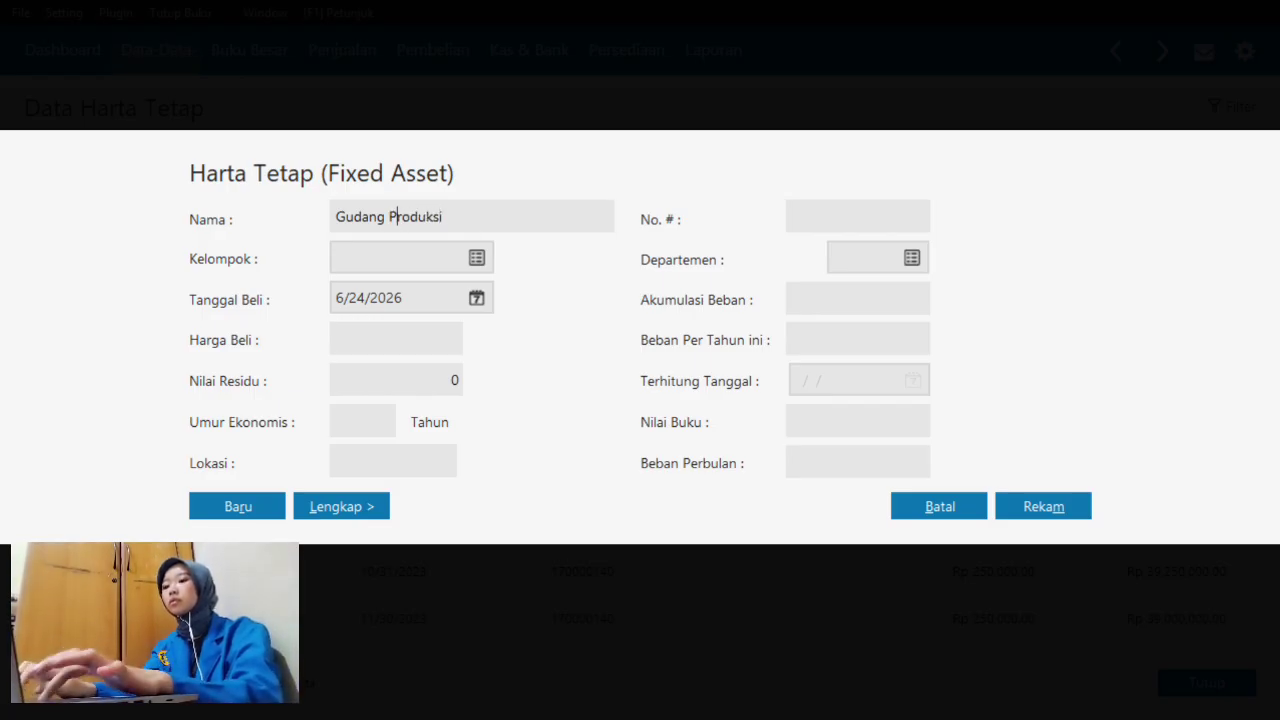
{"action": "left_click", "coordinate": [477, 258]}
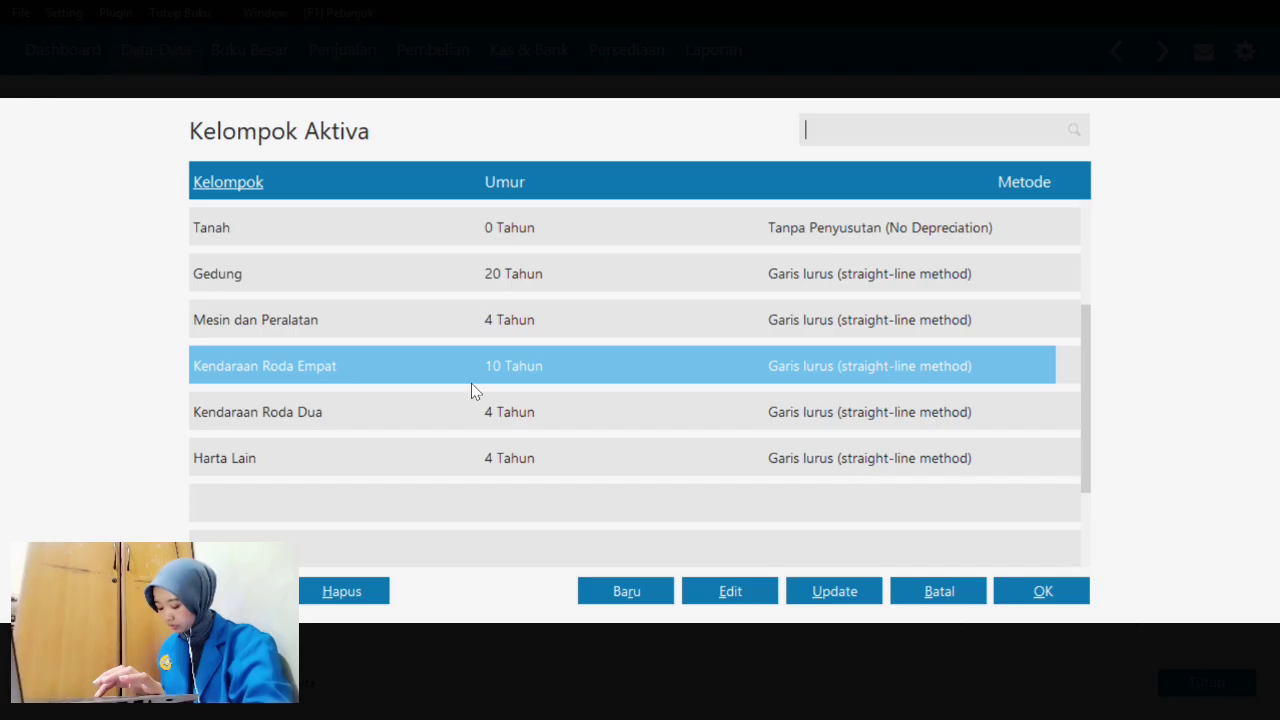
- Edit the Gedung group's Umur Ekonomis from 20 to 8 years and save it
{"action": "left_click", "coordinate": [455, 315]}
{"action": "left_click", "coordinate": [459, 270]}
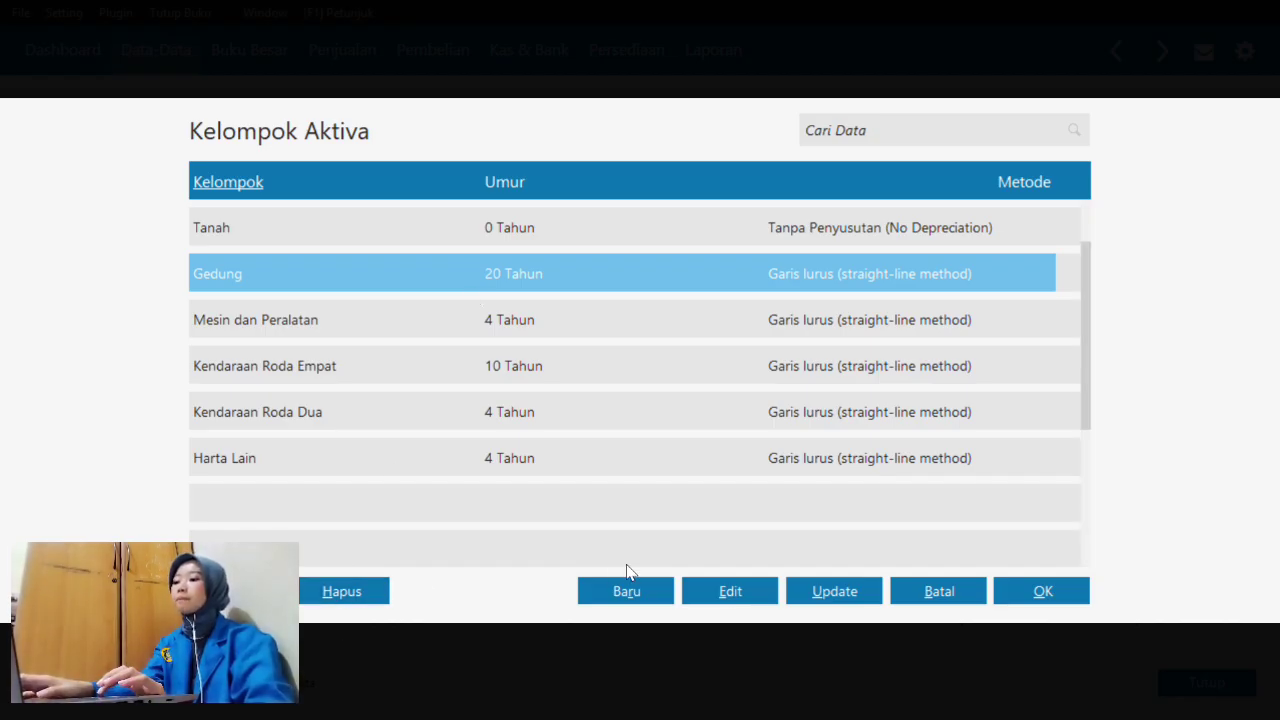
{"action": "left_click", "coordinate": [733, 592]}
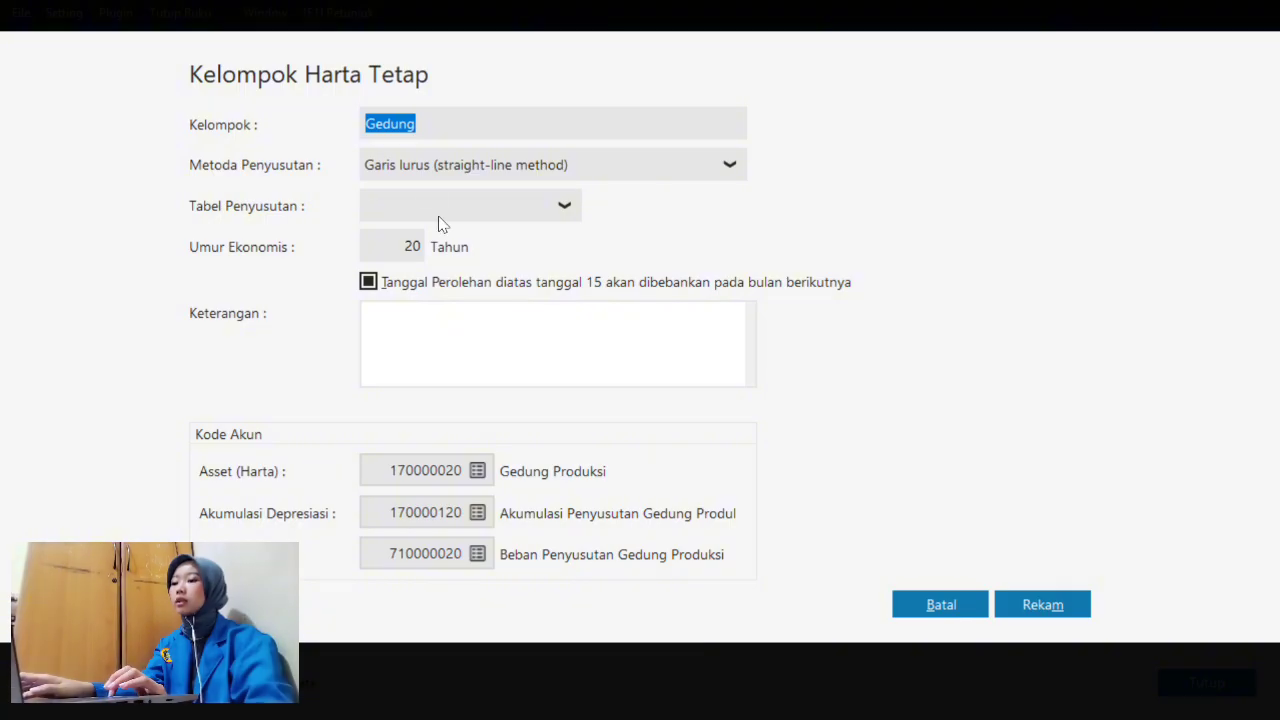
{"action": "left_click", "coordinate": [417, 246]}
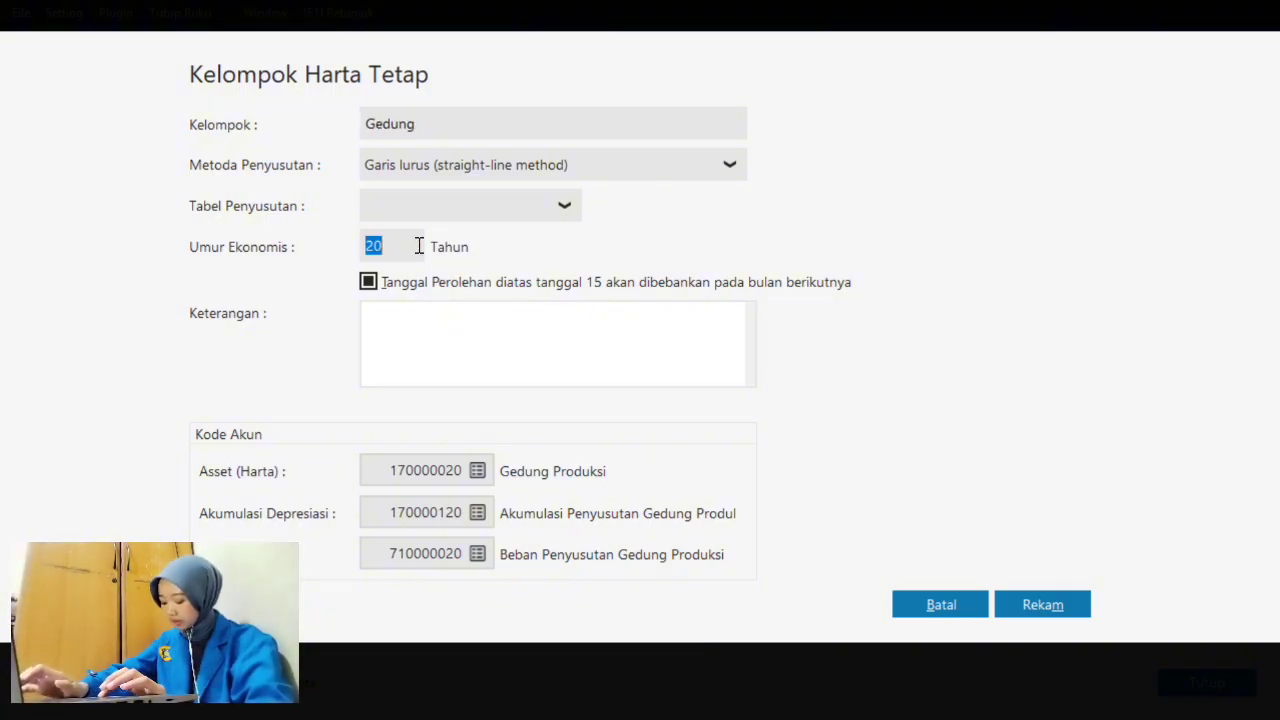
{"action": "type", "text": "8"}
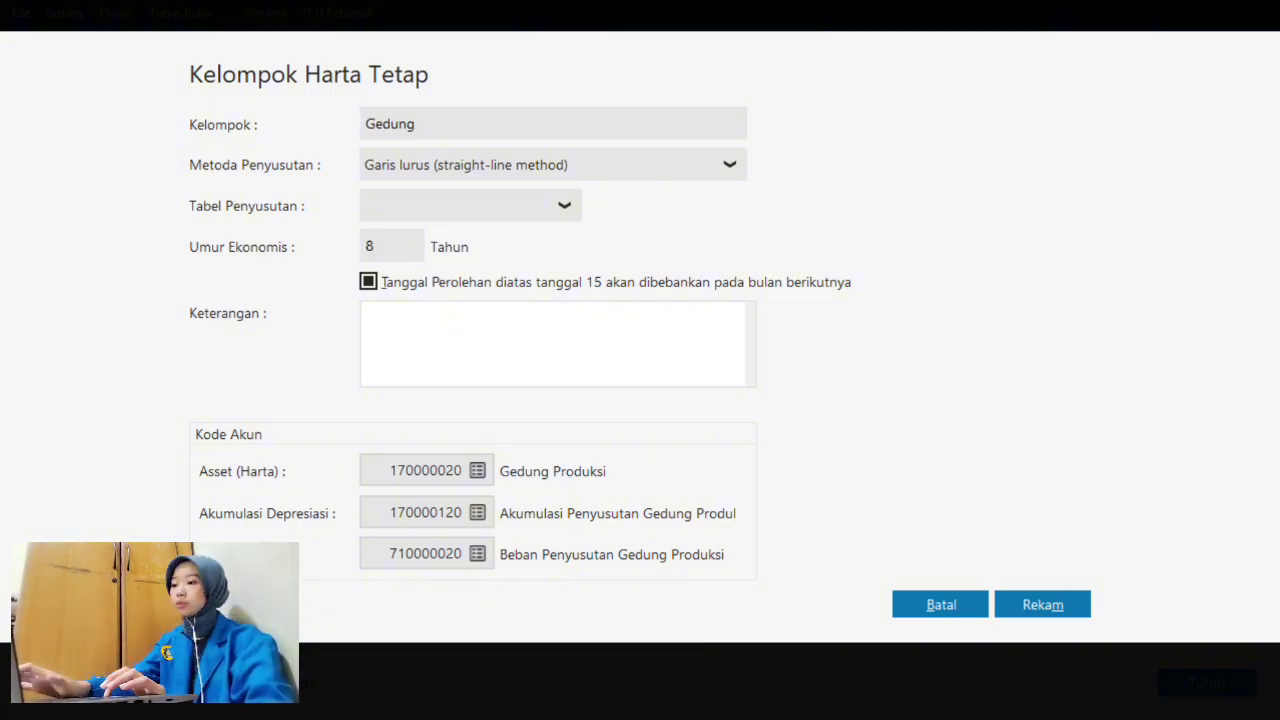
{"action": "left_click", "coordinate": [1031, 607]}
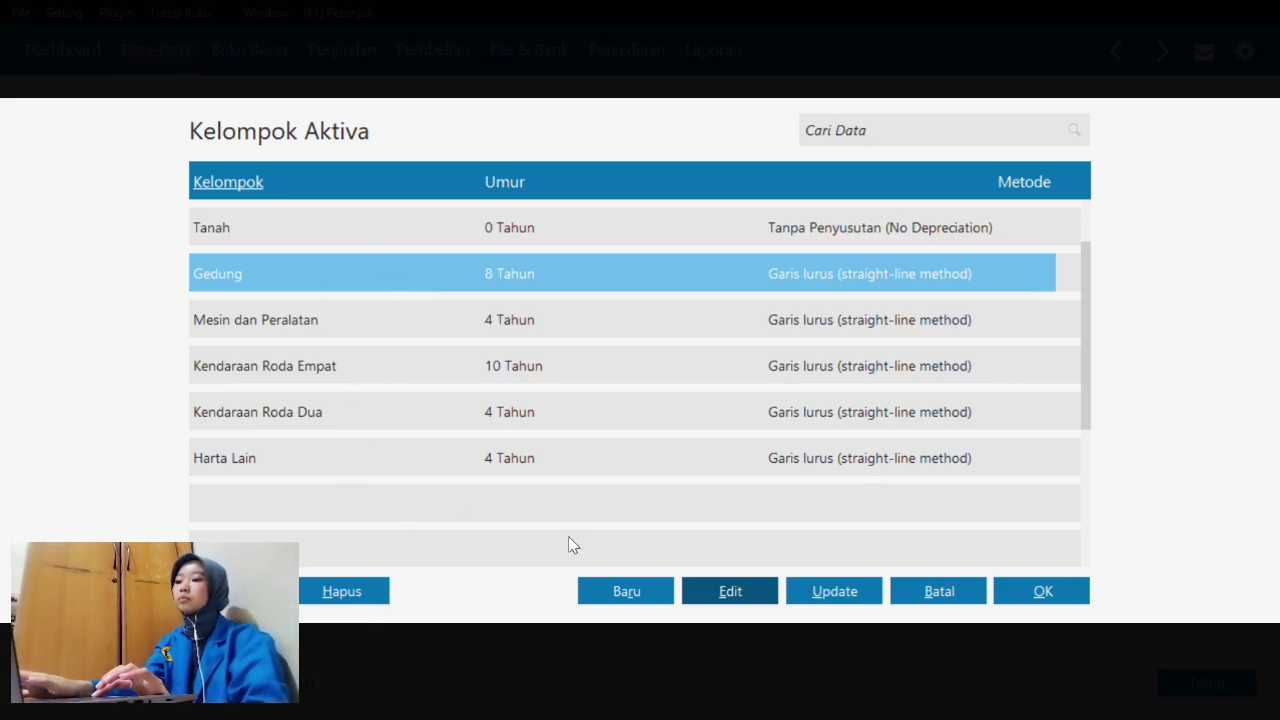
- Assign Gudang Produksi to the Gedung group and set its purchase date to 10/1/2023
{"action": "left_click", "coordinate": [1043, 592]}
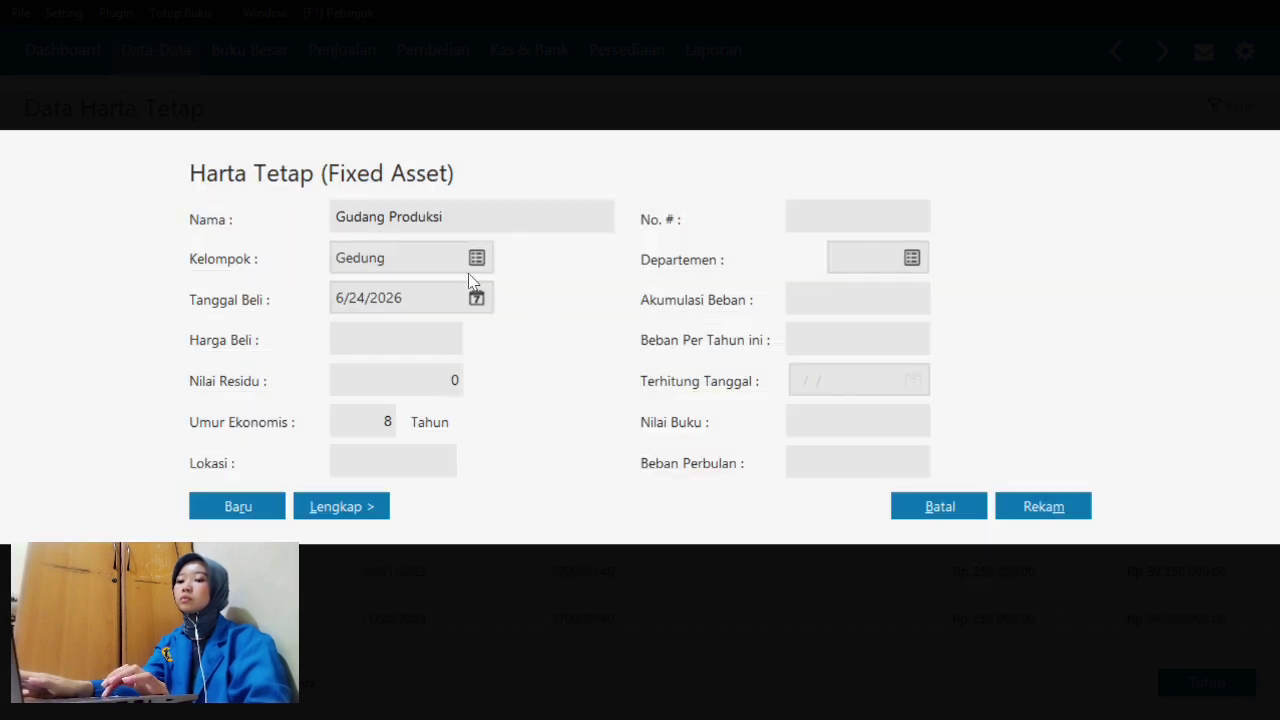
{"action": "left_click", "coordinate": [479, 299]}
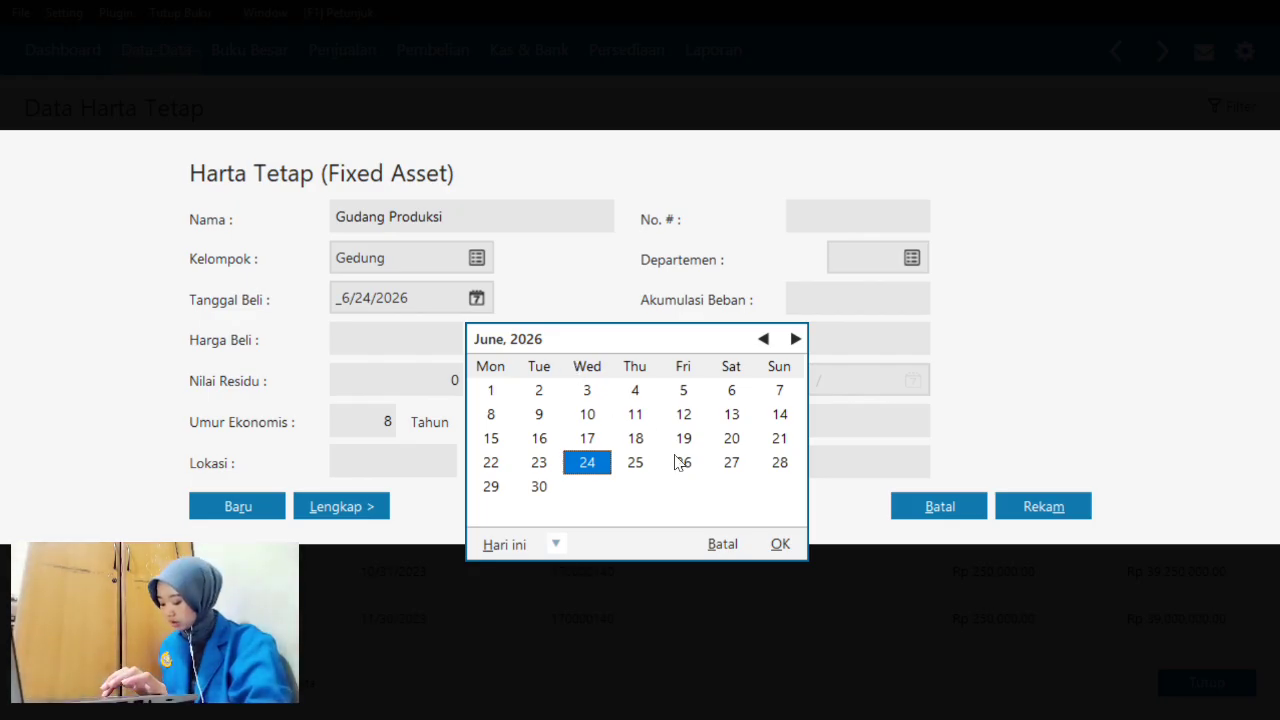
{"action": "left_click", "coordinate": [556, 544]}
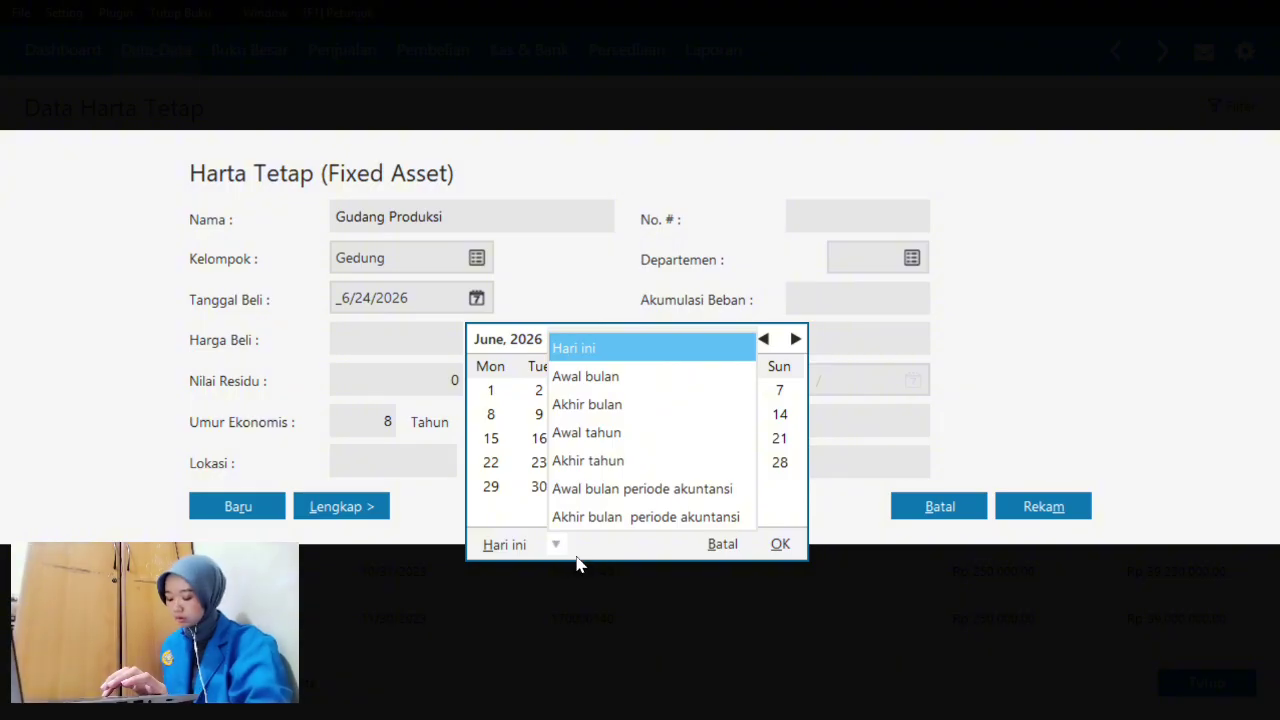
{"action": "left_click", "coordinate": [592, 518]}
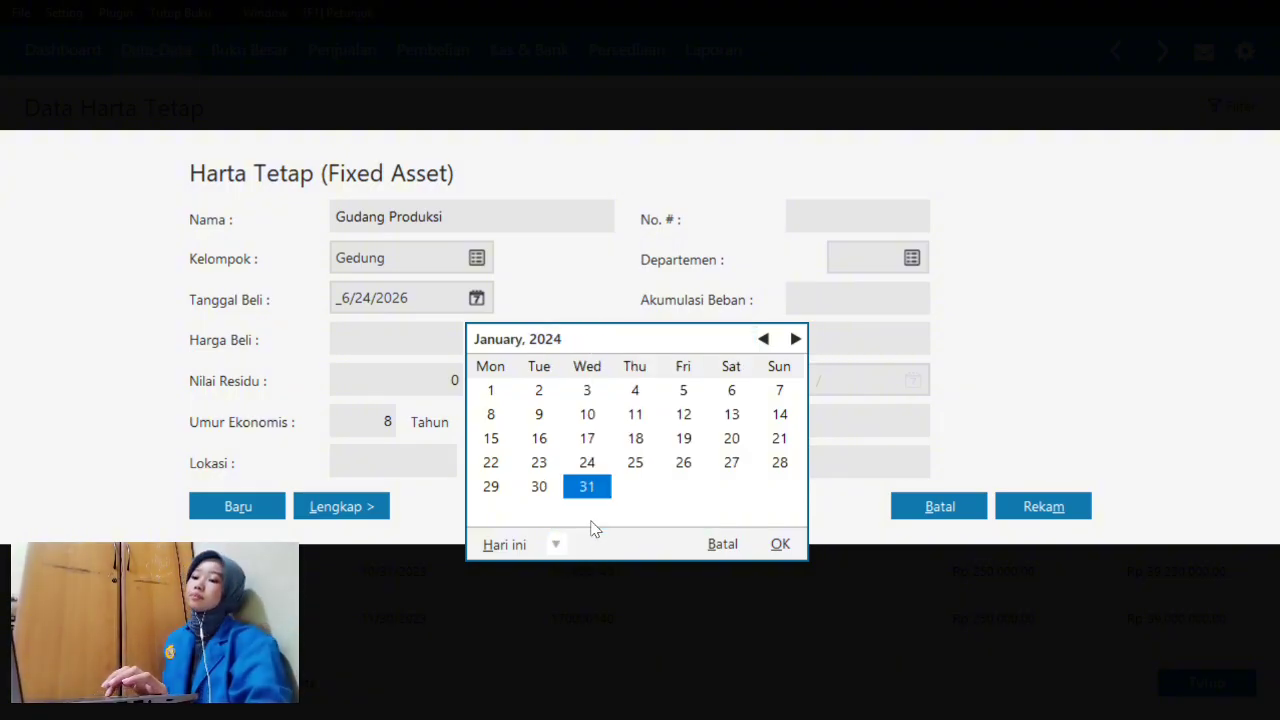
{"action": "left_click", "coordinate": [764, 339]}
{"action": "left_click", "coordinate": [764, 339]}
{"action": "left_click", "coordinate": [764, 339]}
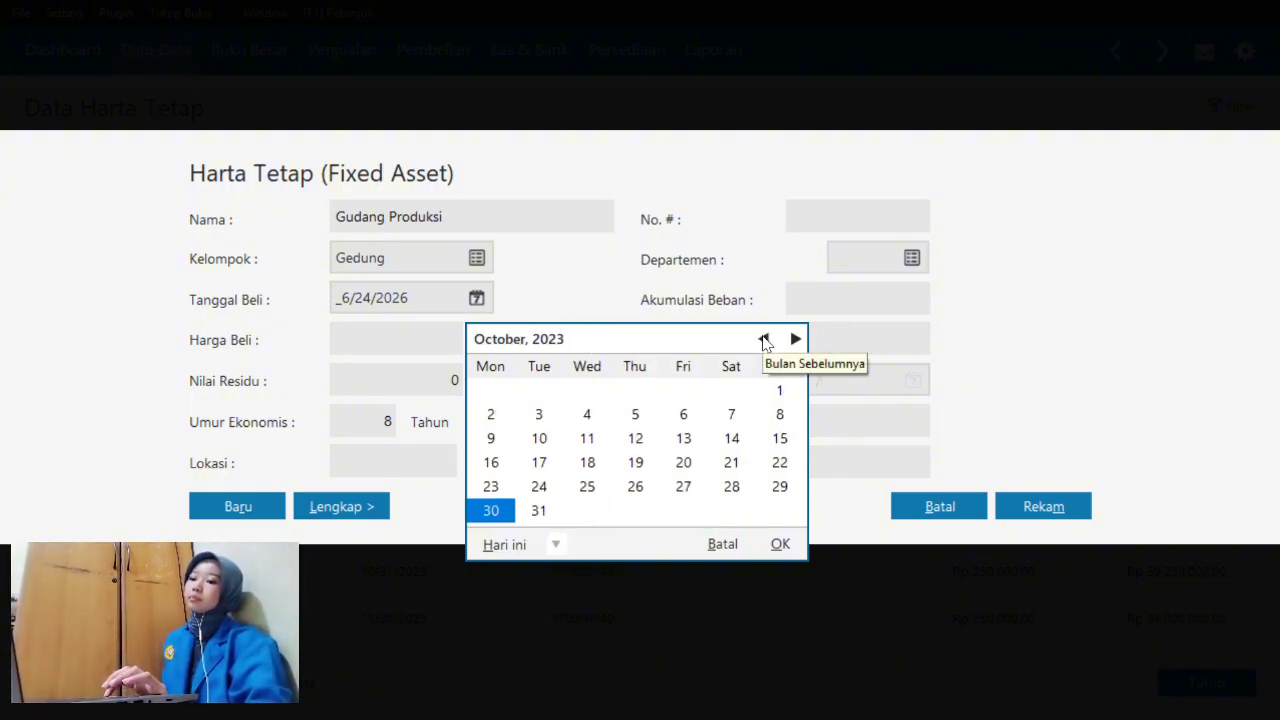
{"action": "left_click", "coordinate": [780, 392]}
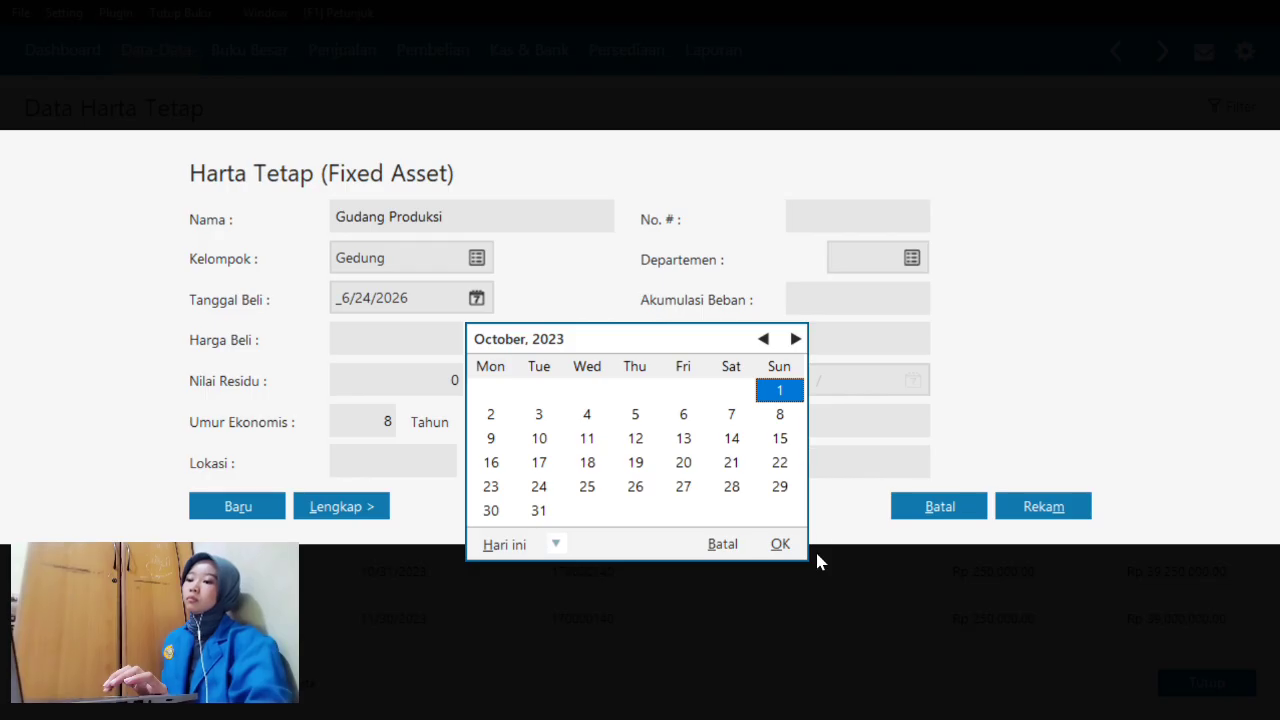
{"action": "left_click", "coordinate": [790, 545]}
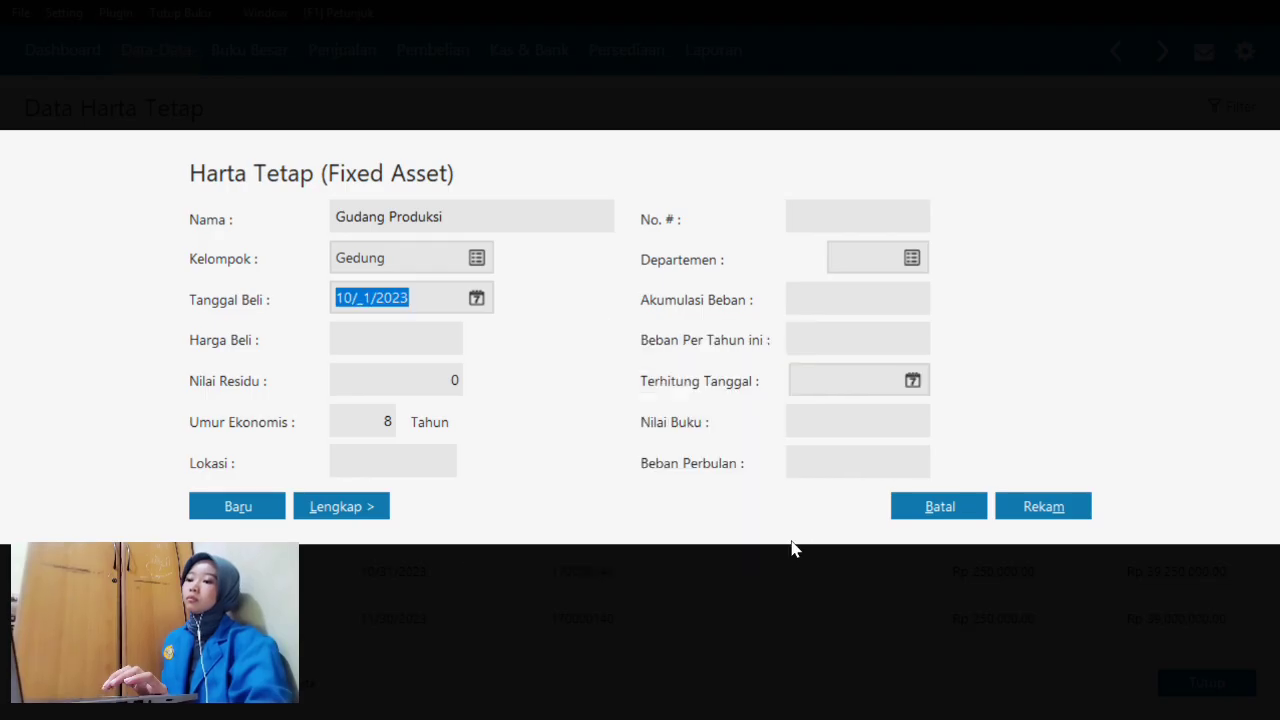
- Enter purchase price 300,000,000 and residual value 50,000,000
{"action": "left_click", "coordinate": [410, 341]}
{"action": "type", "text": "300,000,0"}
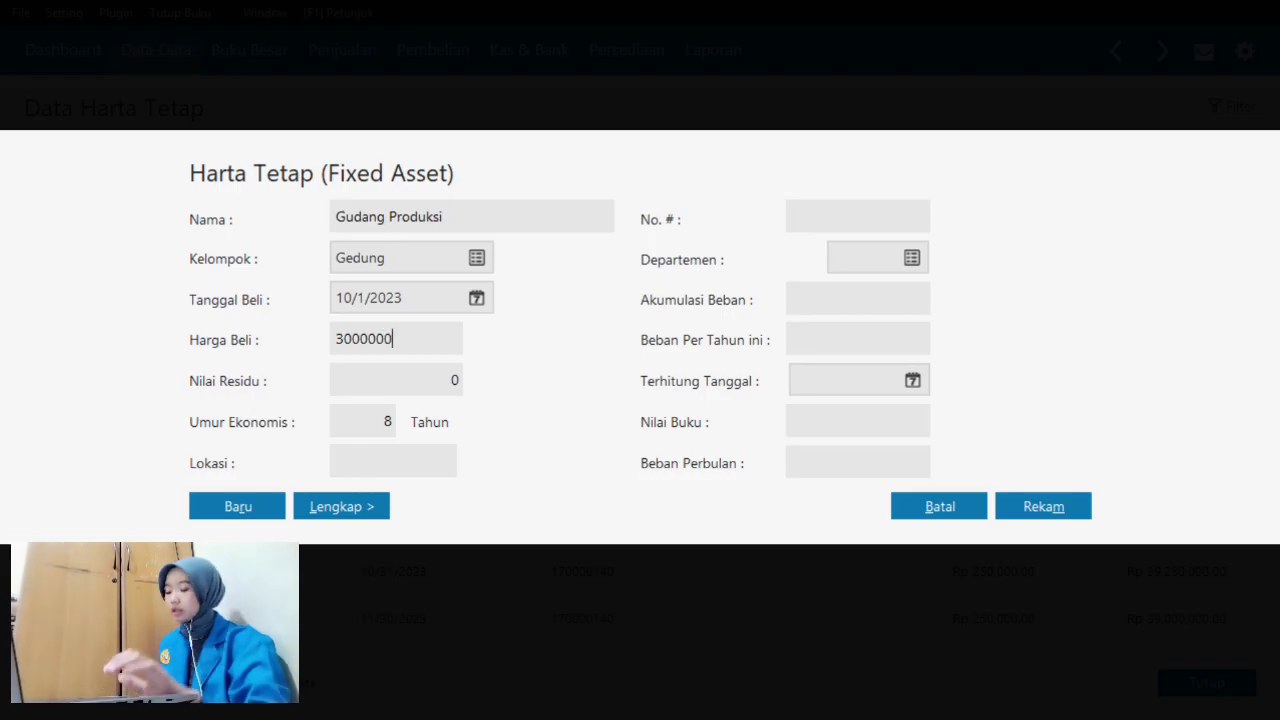
{"action": "type", "text": "00"}
{"action": "left_click", "coordinate": [409, 386]}
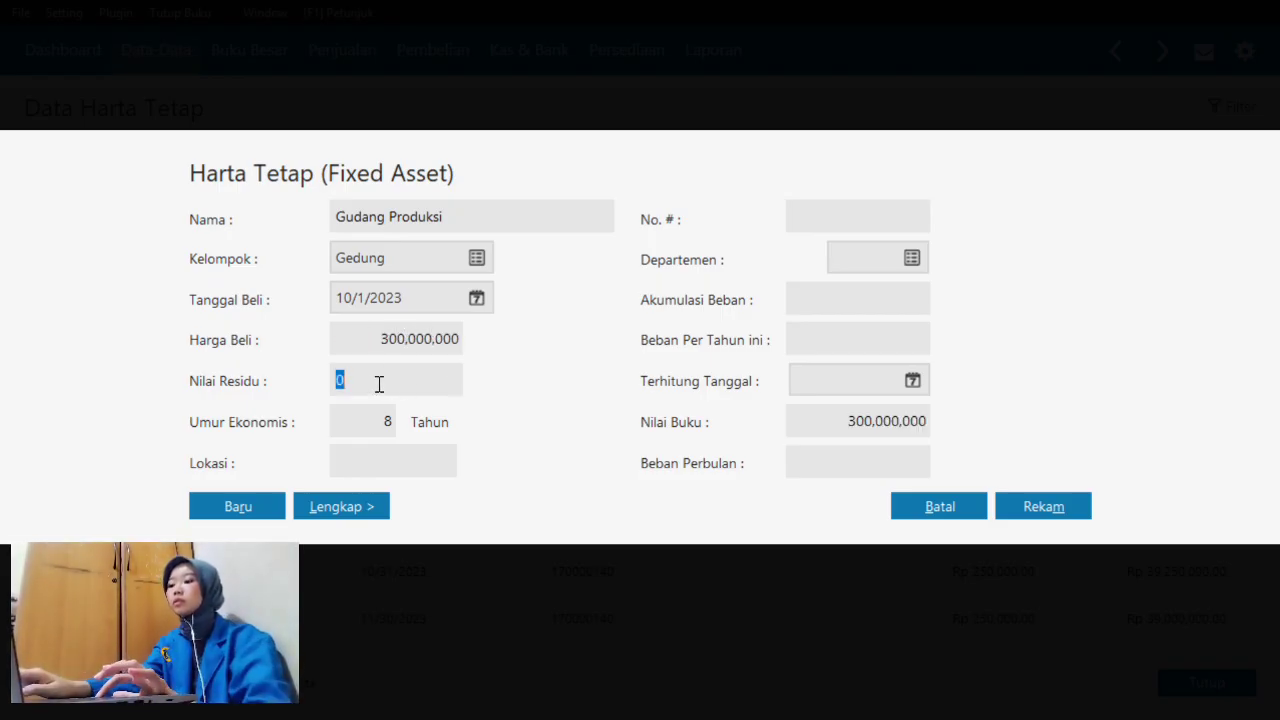
{"action": "type", "text": "50"}
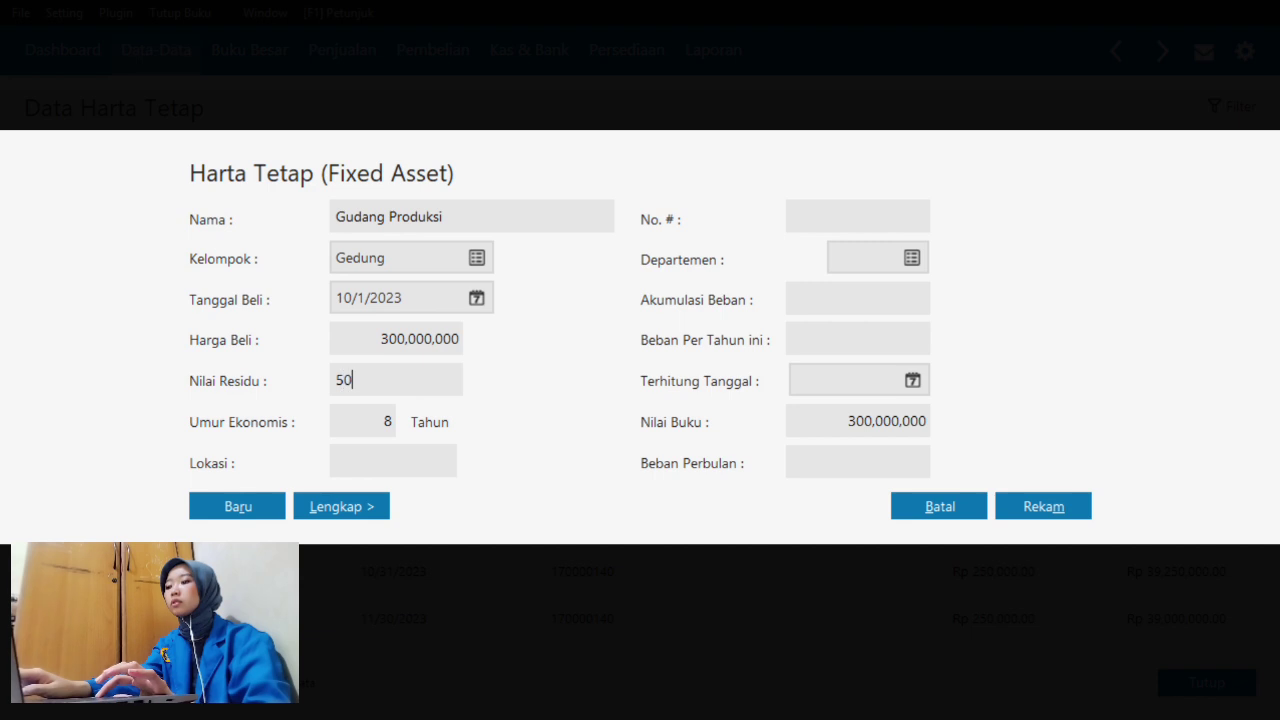
{"action": "type", "text": "000000"}
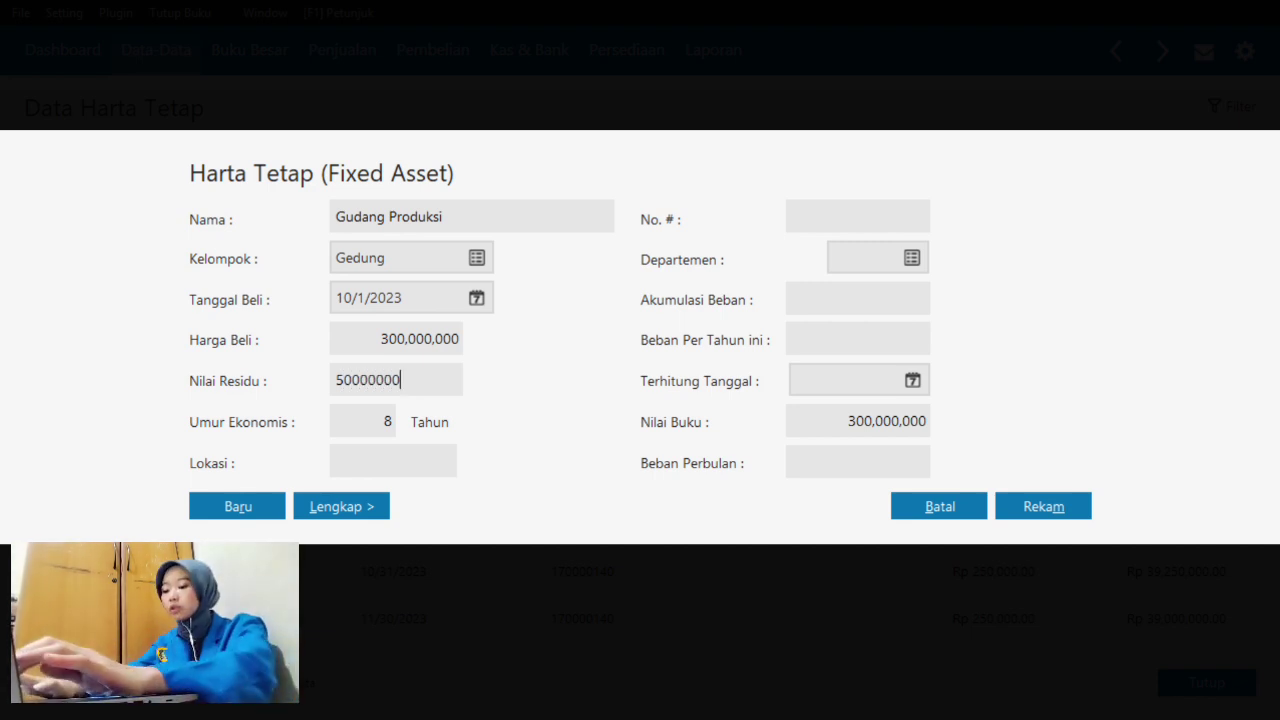
{"action": "left_click", "coordinate": [387, 460]}
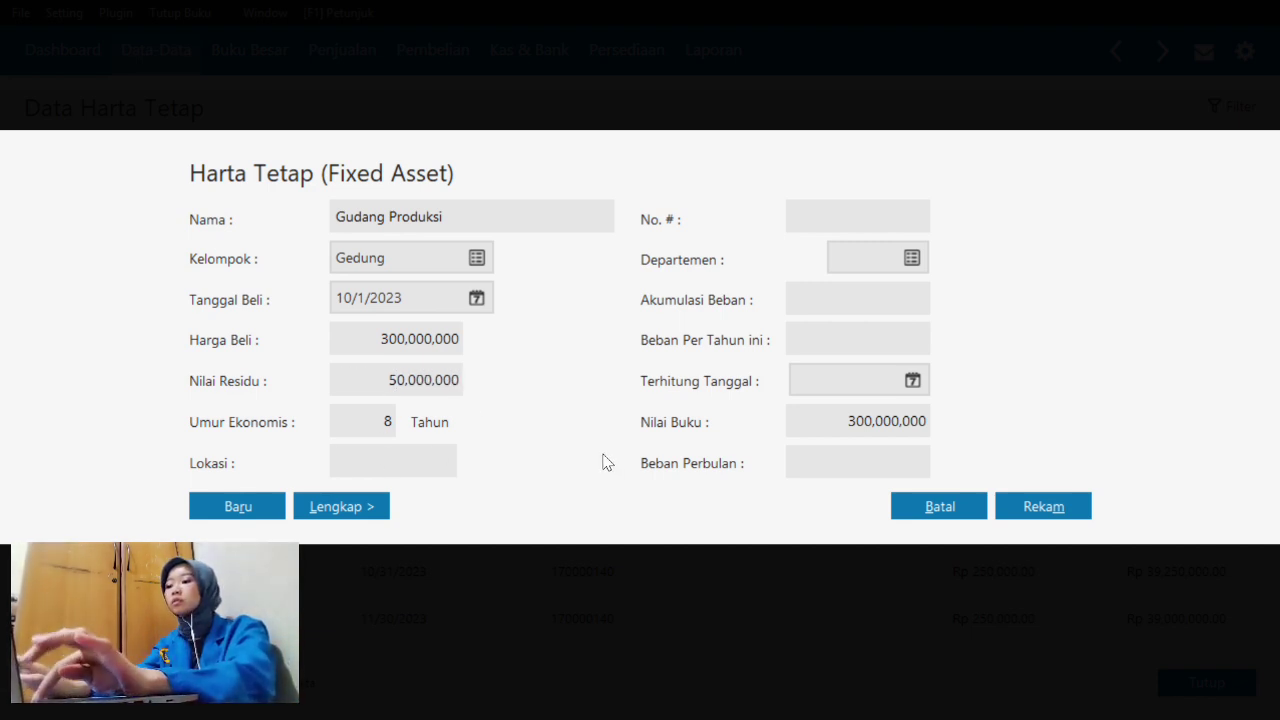
- Save Gudang Produksi with auto-calculated accumulated depreciation and close Data Harta Tetap
{"action": "left_click", "coordinate": [1056, 509]}
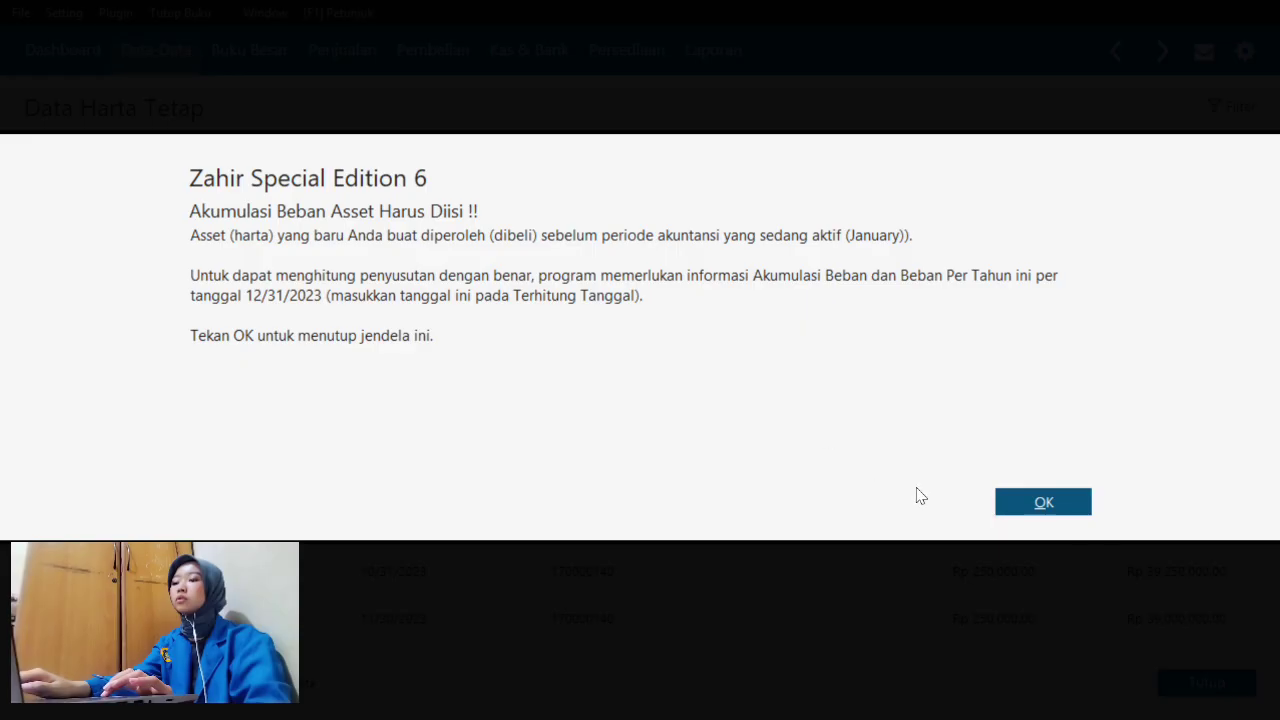
{"action": "left_click", "coordinate": [1000, 502]}
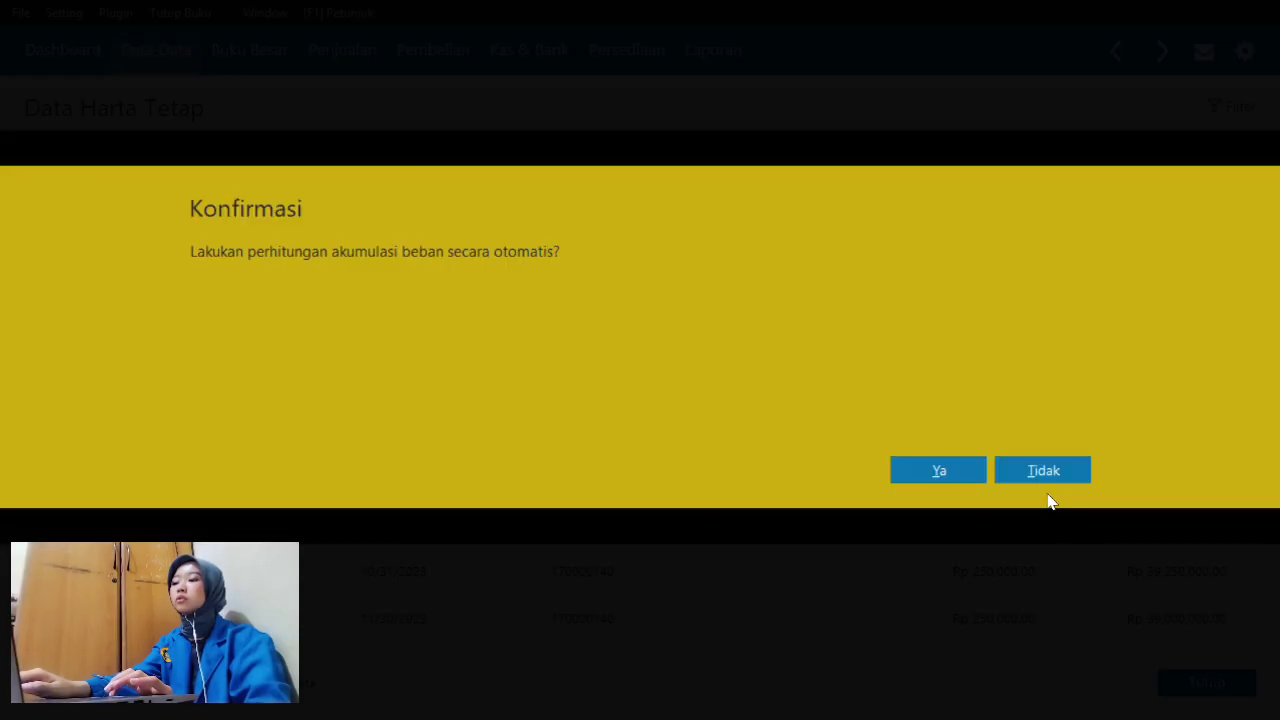
{"action": "left_click", "coordinate": [950, 476]}
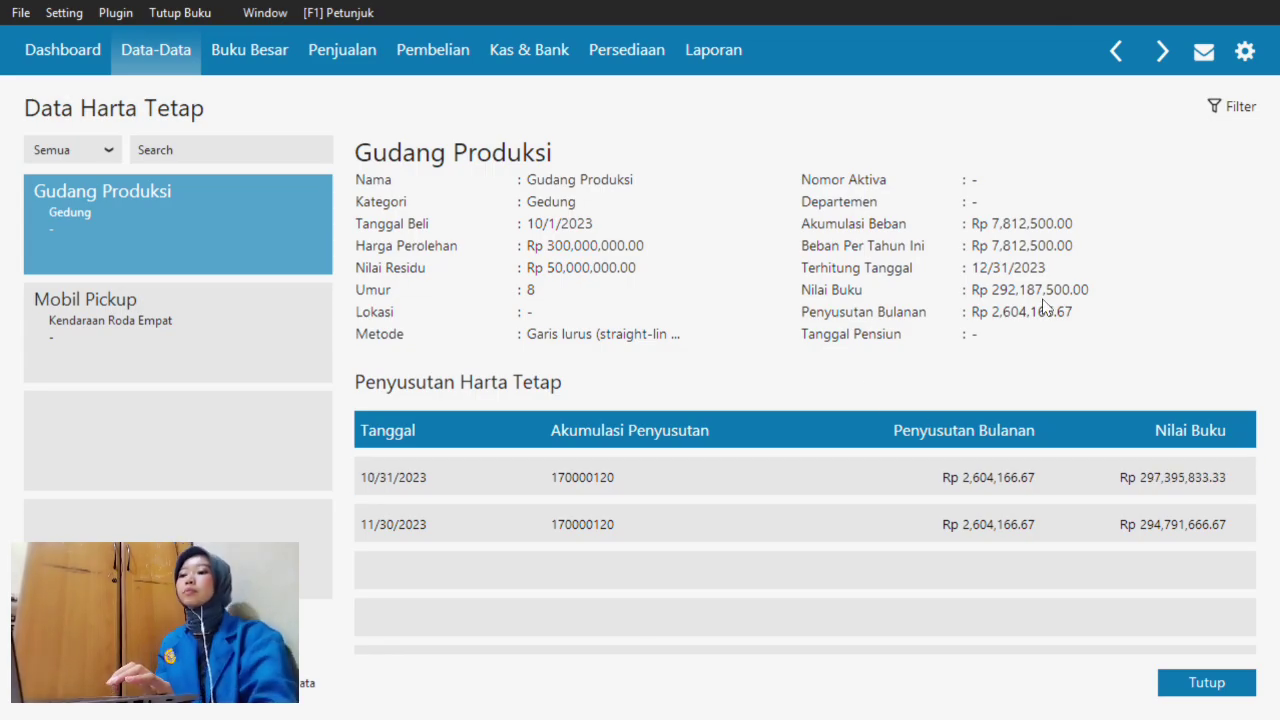
{"action": "left_click", "coordinate": [1206, 683]}
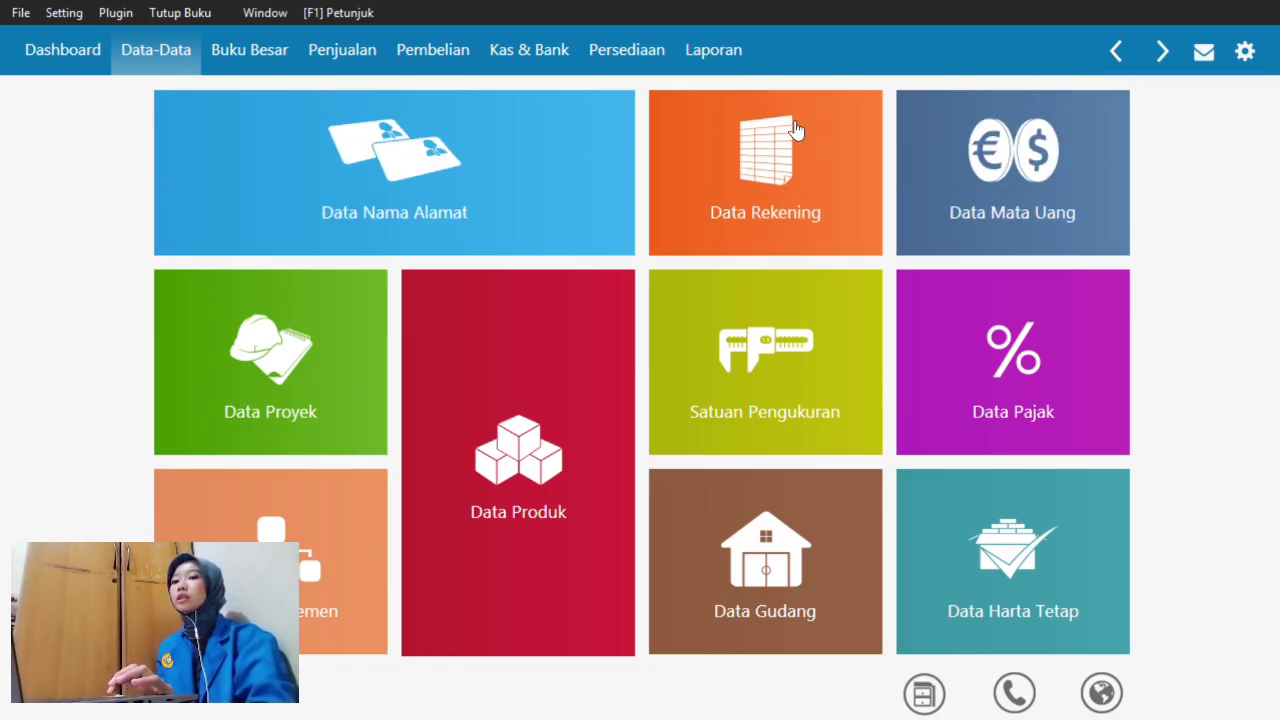
{"action": "key", "text": "super+Tab"}
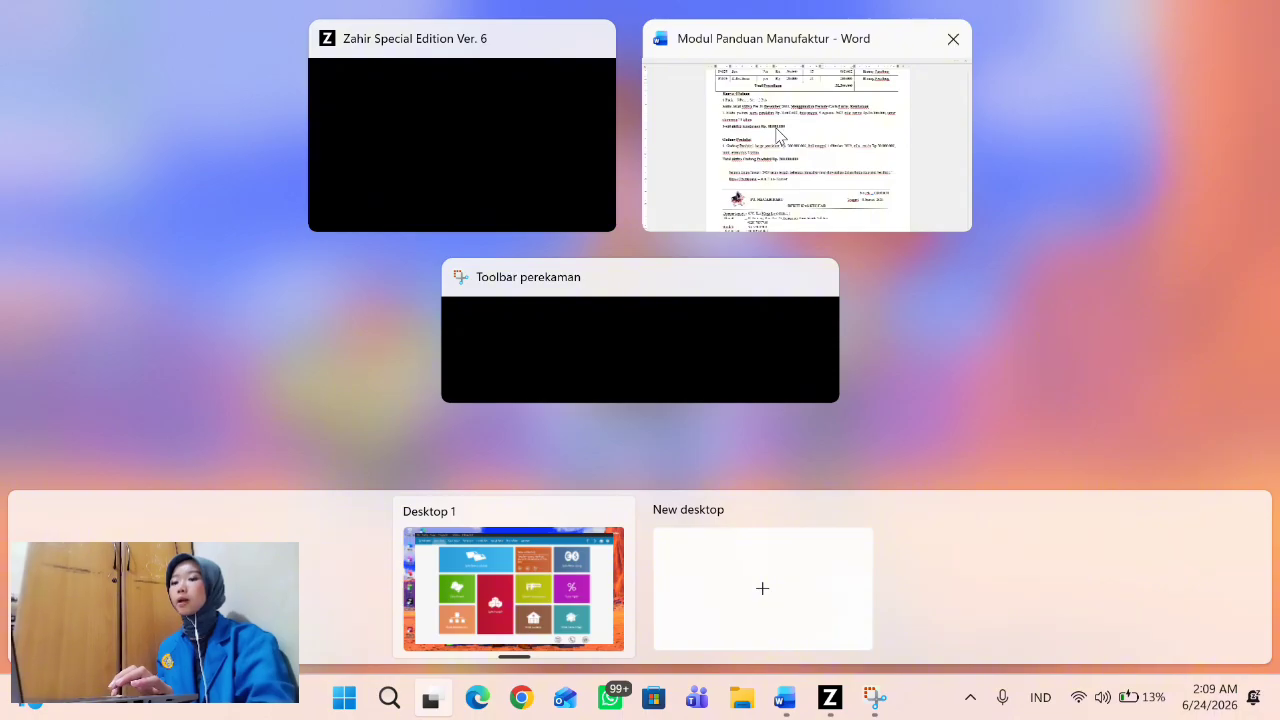
{"action": "left_click", "coordinate": [780, 136]}
{"action": "scroll", "coordinate": [666, 318], "scroll_direction": "down", "scroll_amount": 3}
{"action": "scroll", "coordinate": [666, 318], "scroll_direction": "down", "scroll_amount": 4}
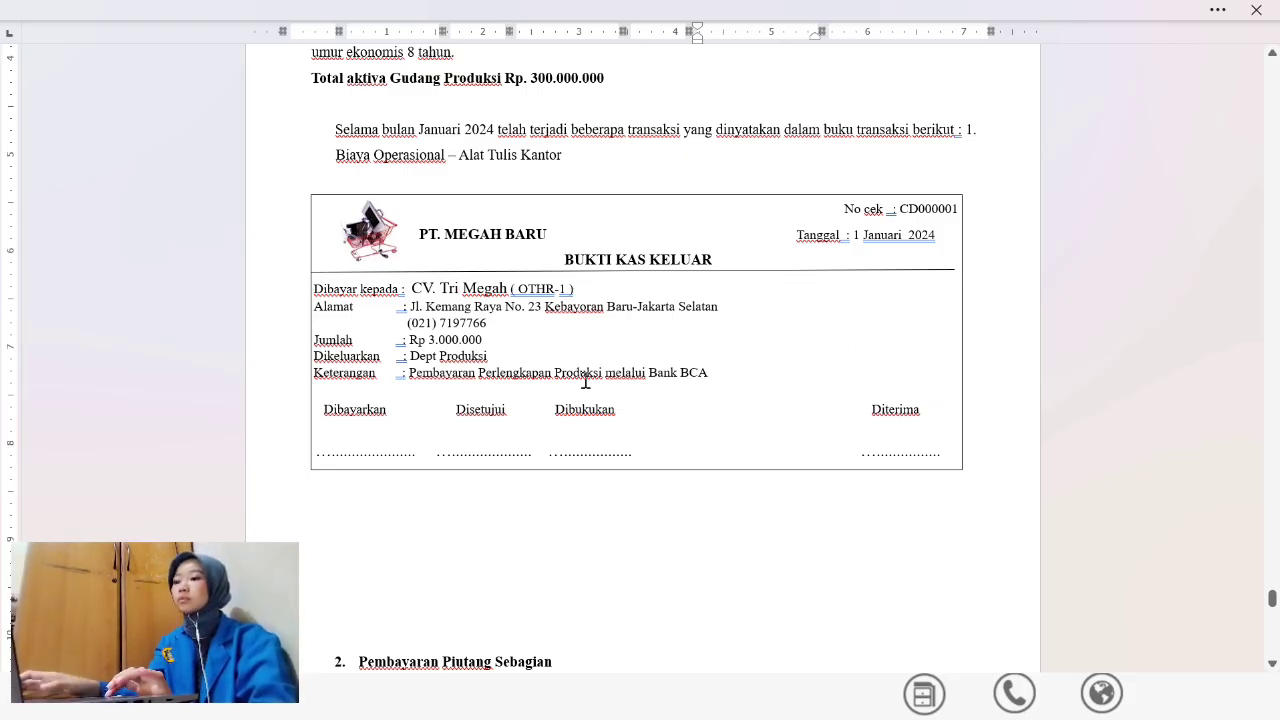
{"action": "key", "text": "alt+Tab"}
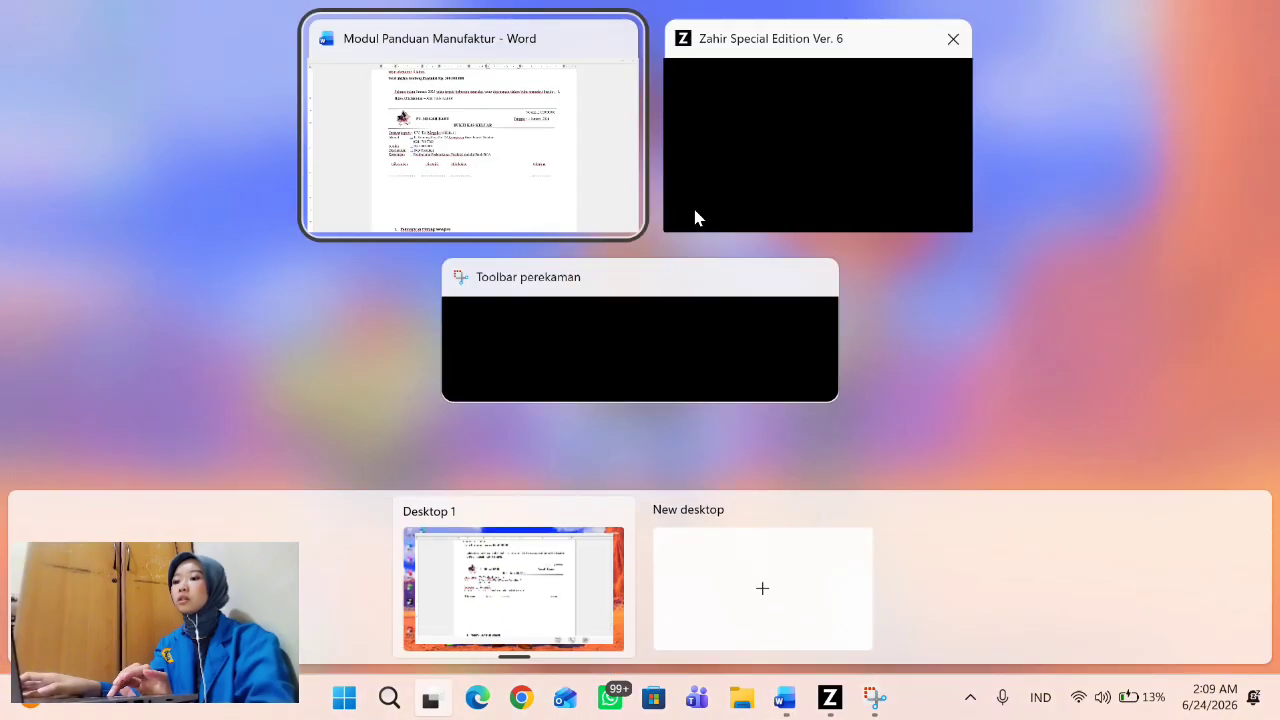
{"action": "left_click", "coordinate": [782, 128]}
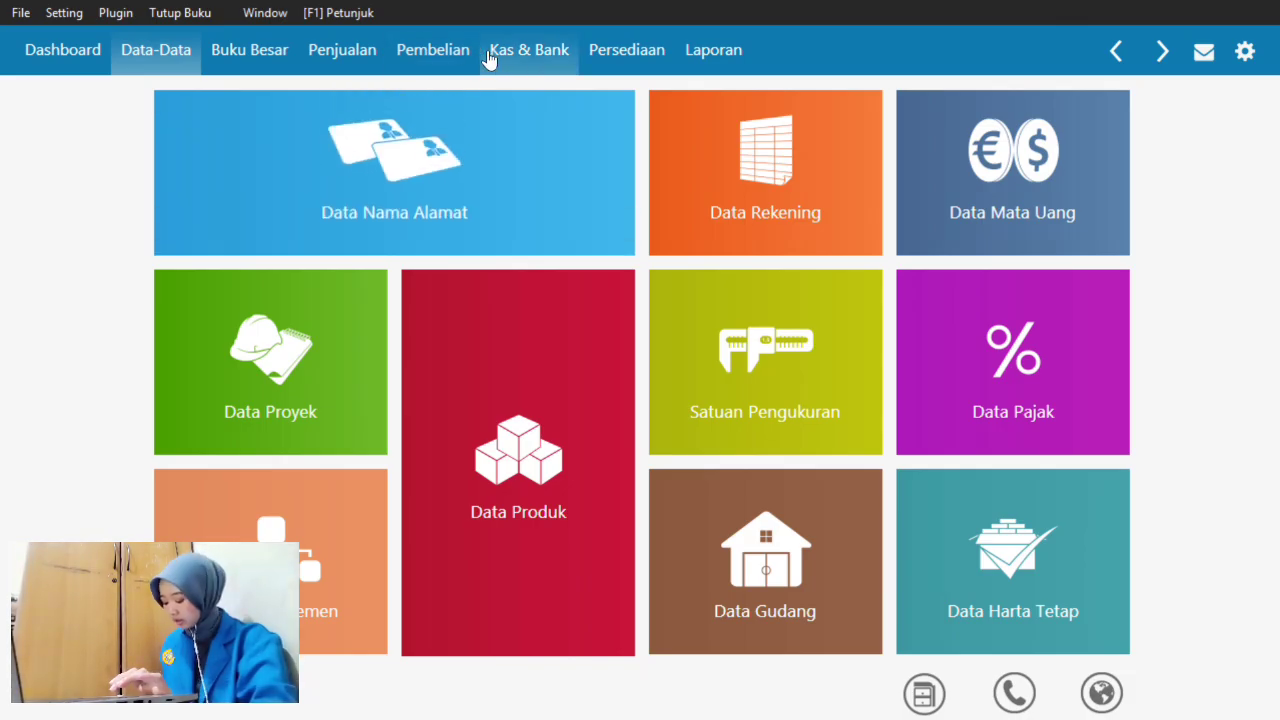
- Start a new Kas Keluar voucher from Bank BCA and open the Data Nama payee list
{"action": "left_click", "coordinate": [490, 55]}
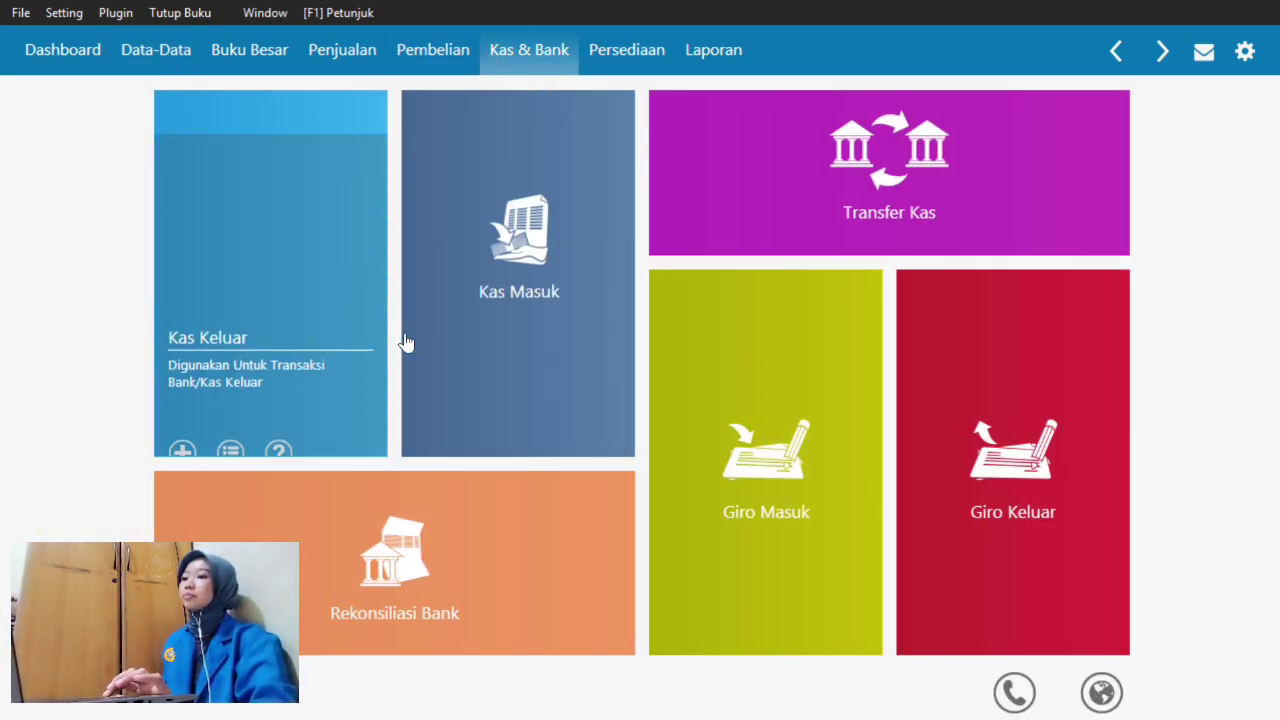
{"action": "left_click", "coordinate": [470, 342]}
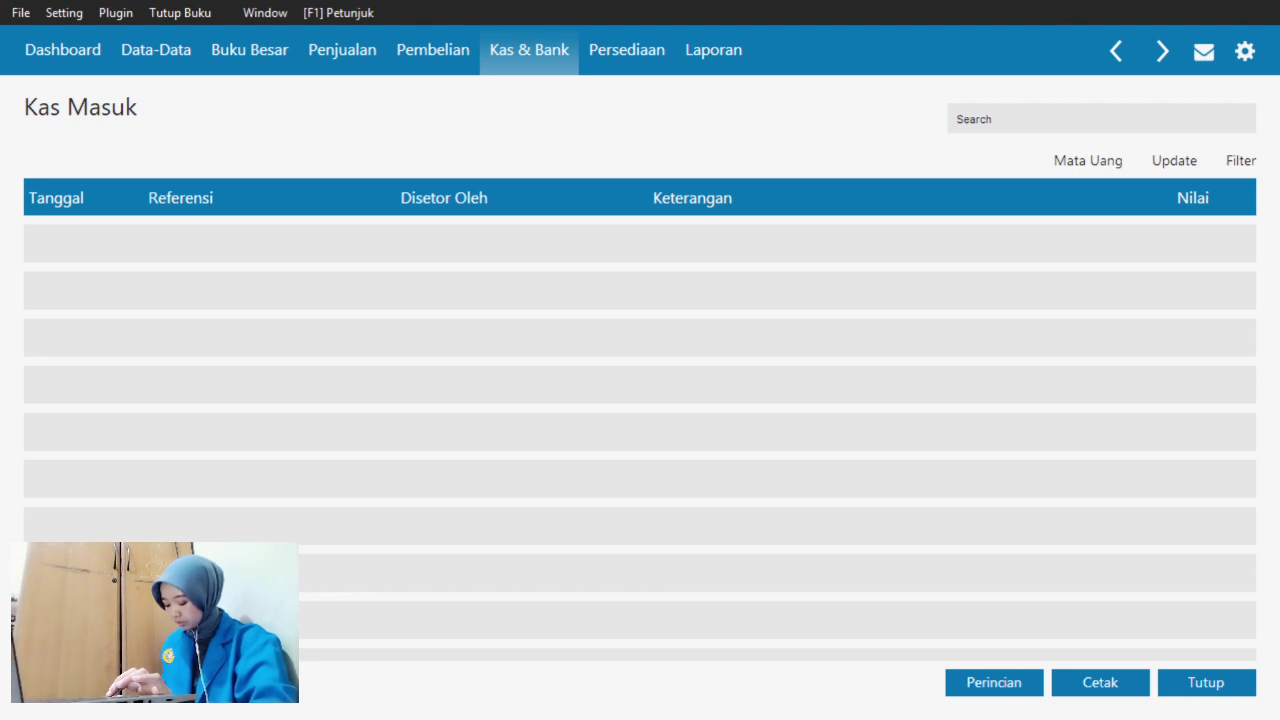
{"action": "left_click", "coordinate": [1210, 688]}
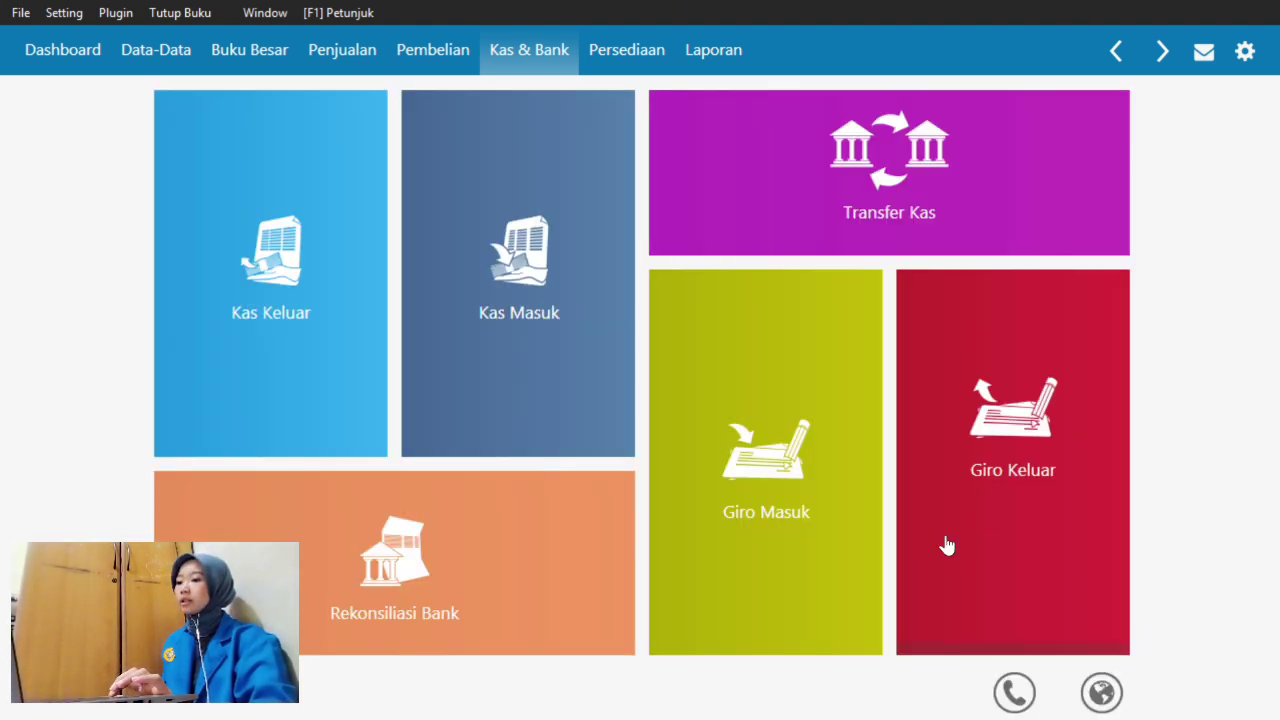
{"action": "left_click", "coordinate": [330, 357]}
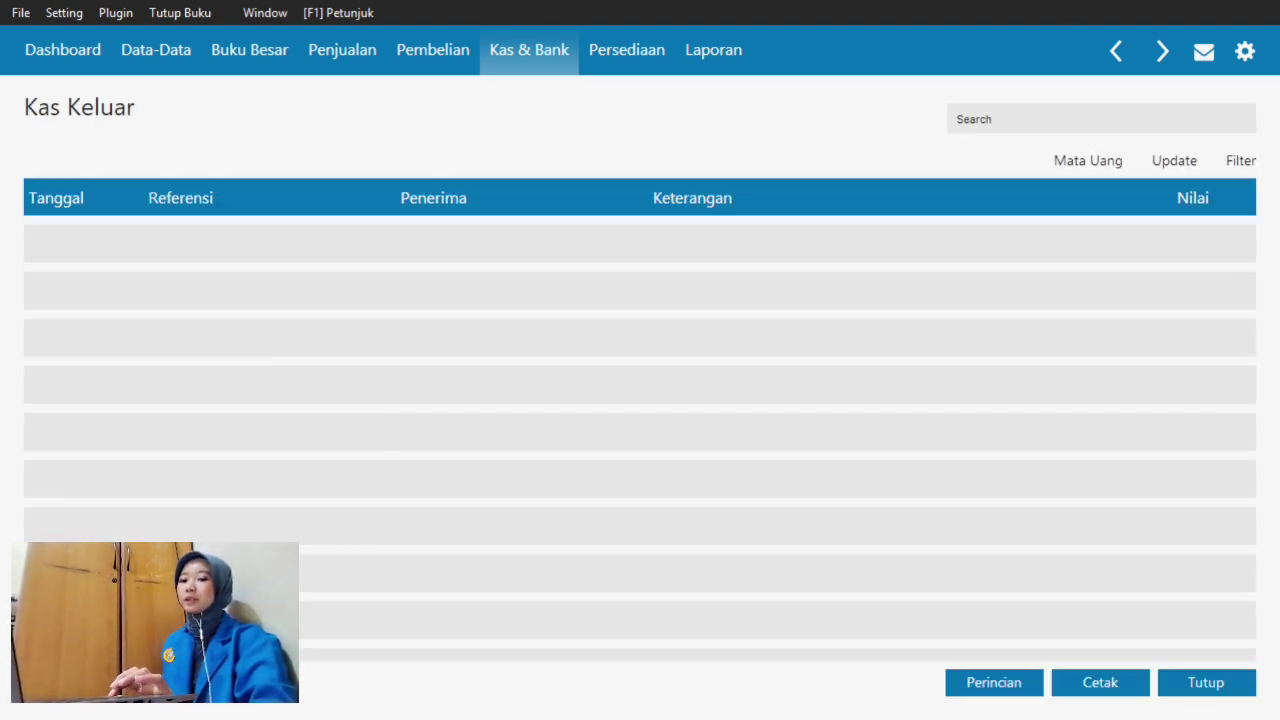
{"action": "left_click", "coordinate": [74, 683]}
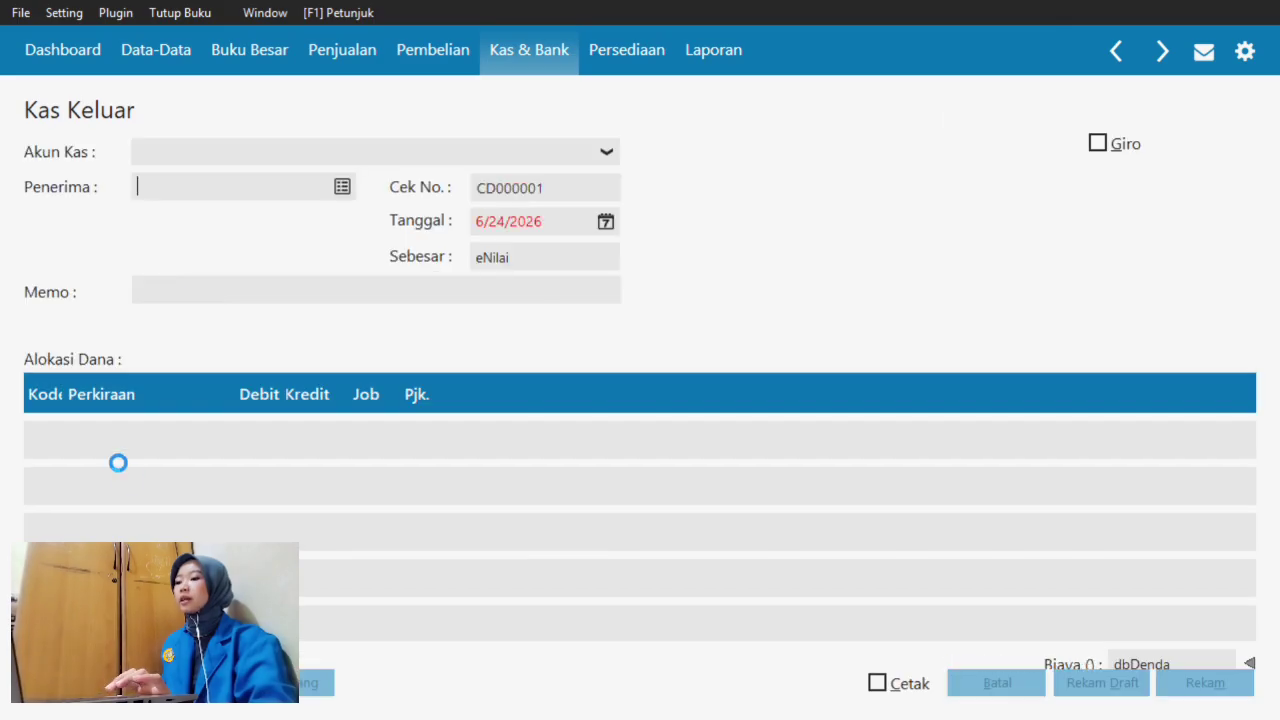
{"action": "left_click", "coordinate": [344, 180]}
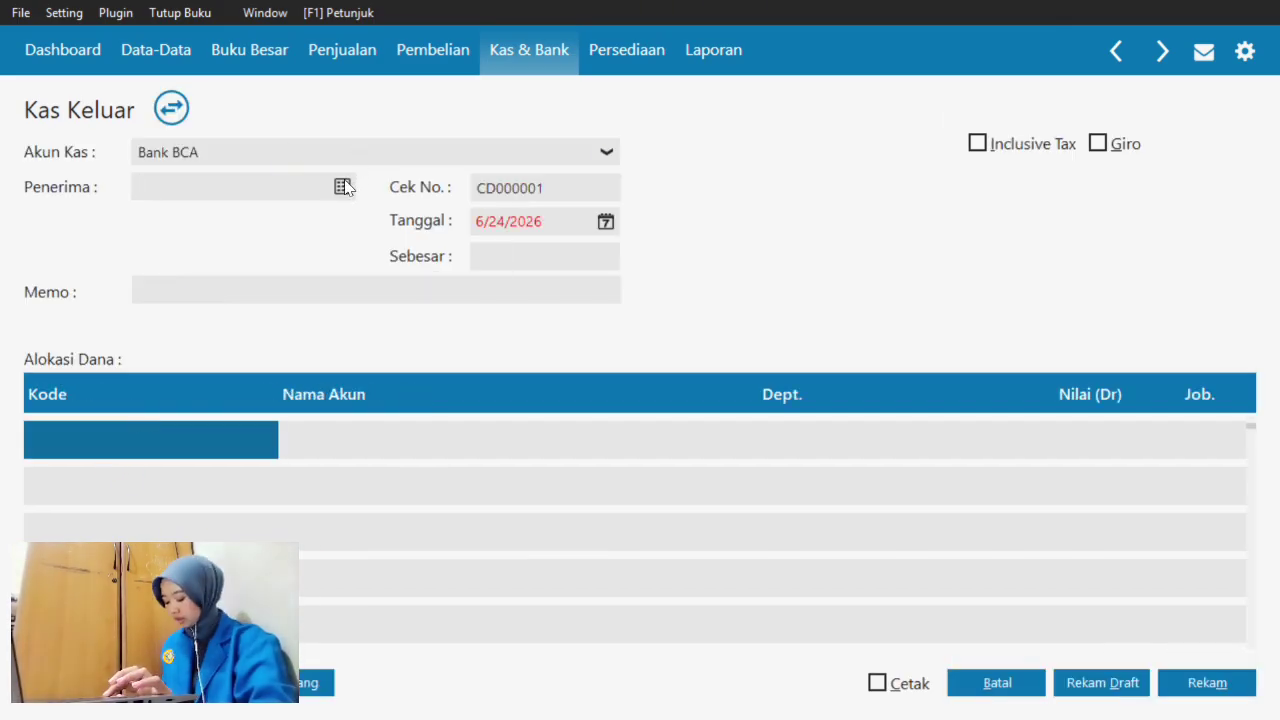
{"action": "left_click", "coordinate": [339, 191]}
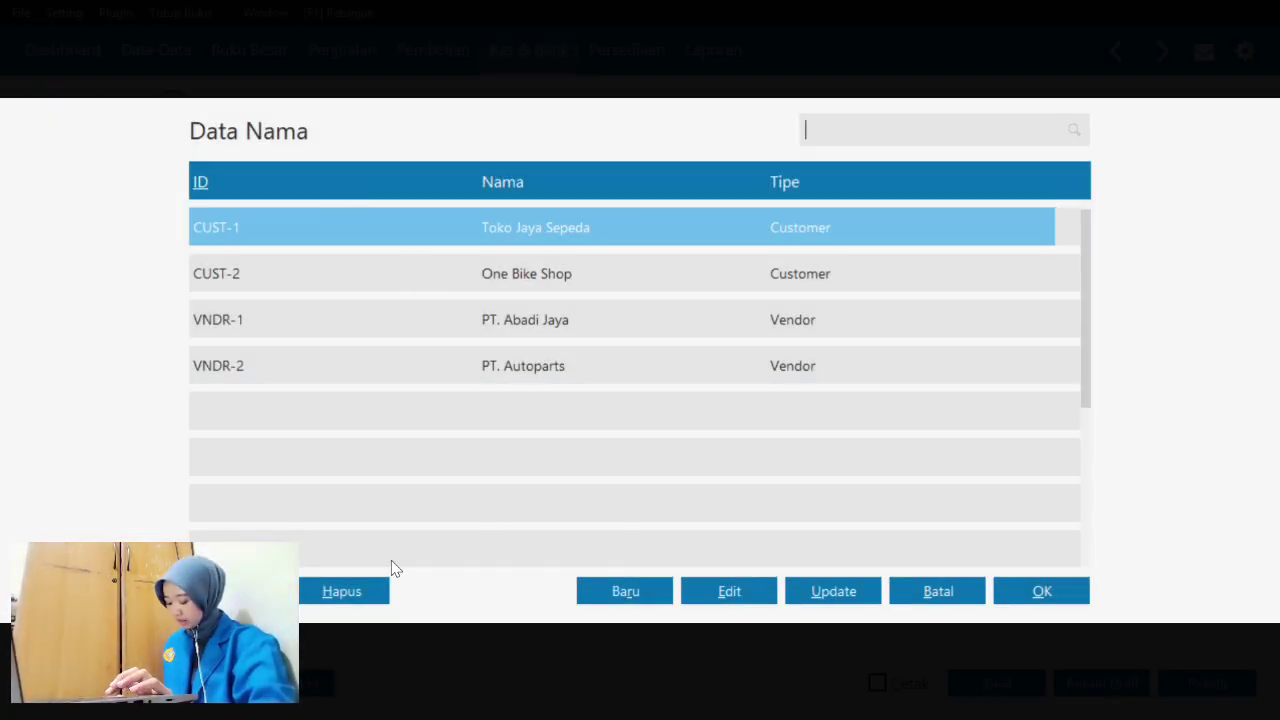
- Create Others-type contact 'CV. Tri Megah' and pick it as the payment recipient
{"action": "left_click", "coordinate": [648, 595]}
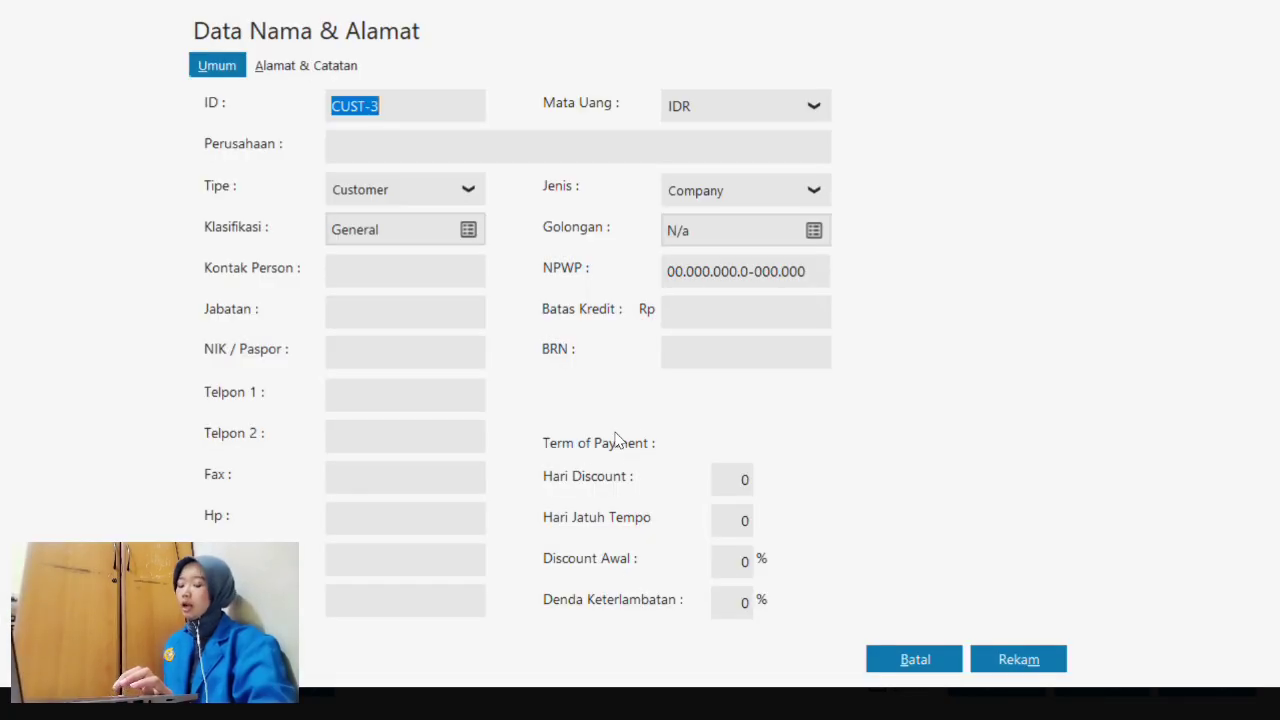
{"action": "left_click", "coordinate": [455, 198]}
{"action": "left_click", "coordinate": [375, 312]}
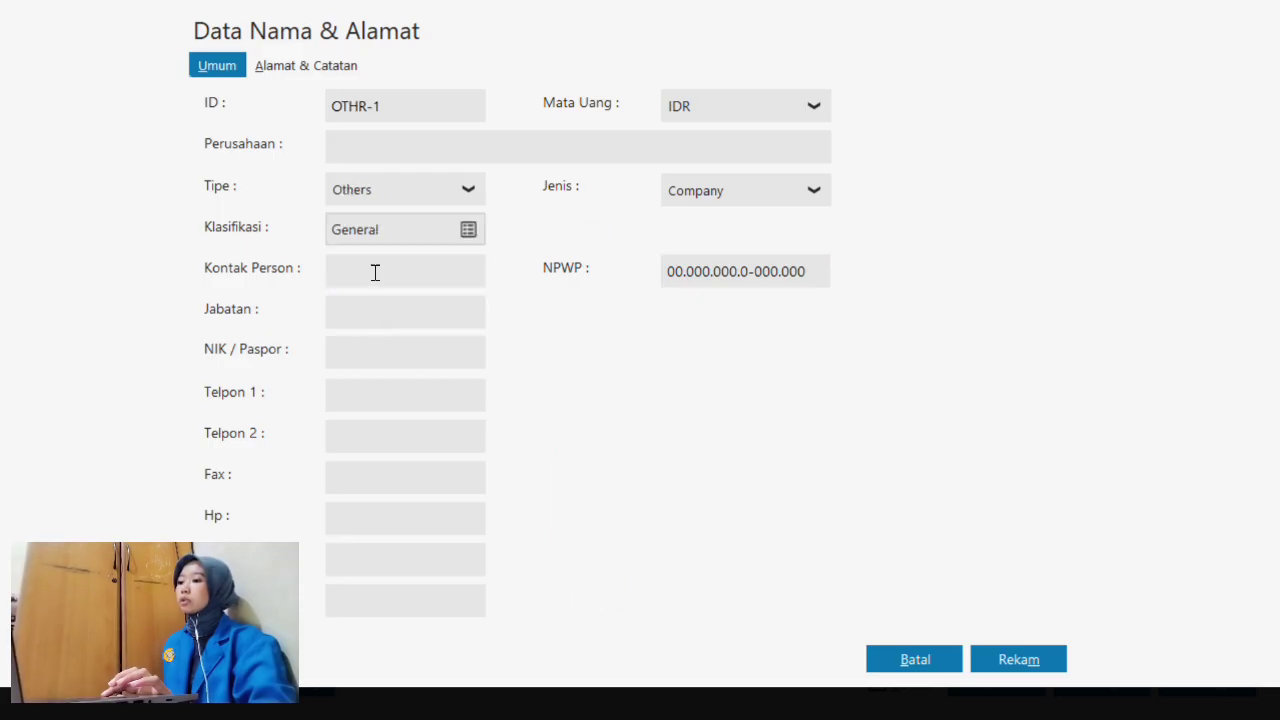
{"action": "left_click", "coordinate": [381, 147]}
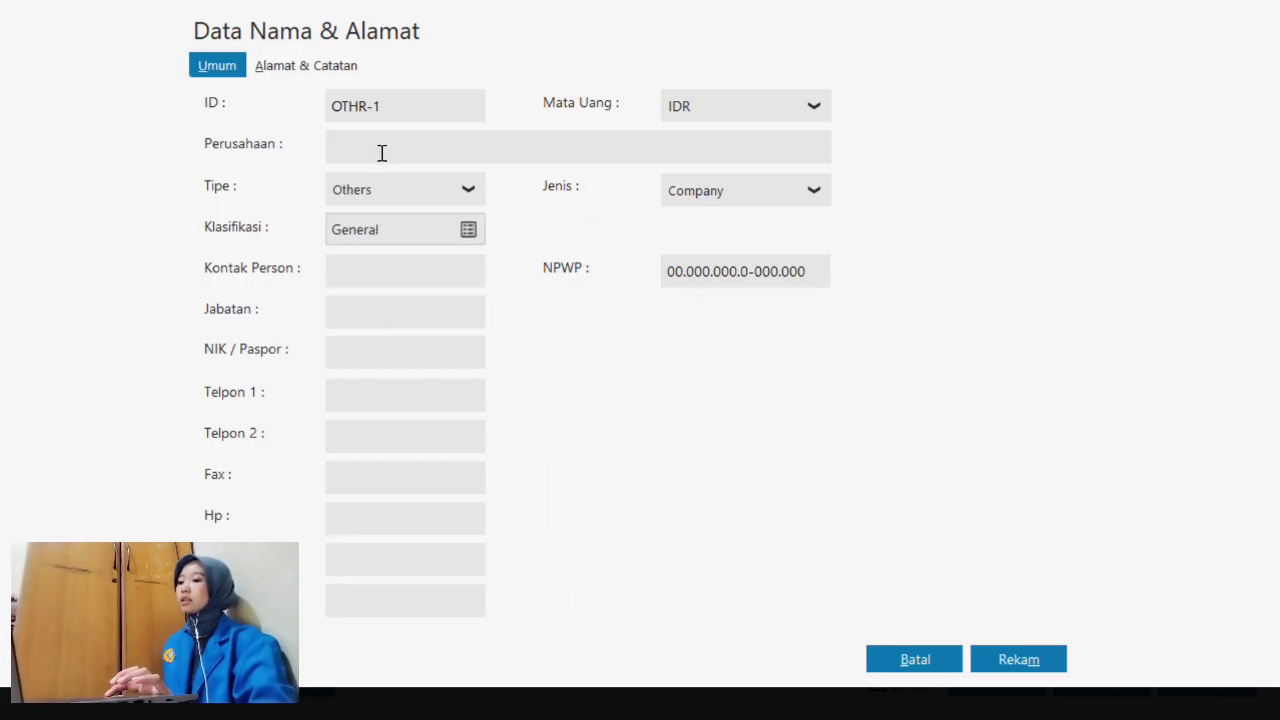
{"action": "type", "text": "CV"}
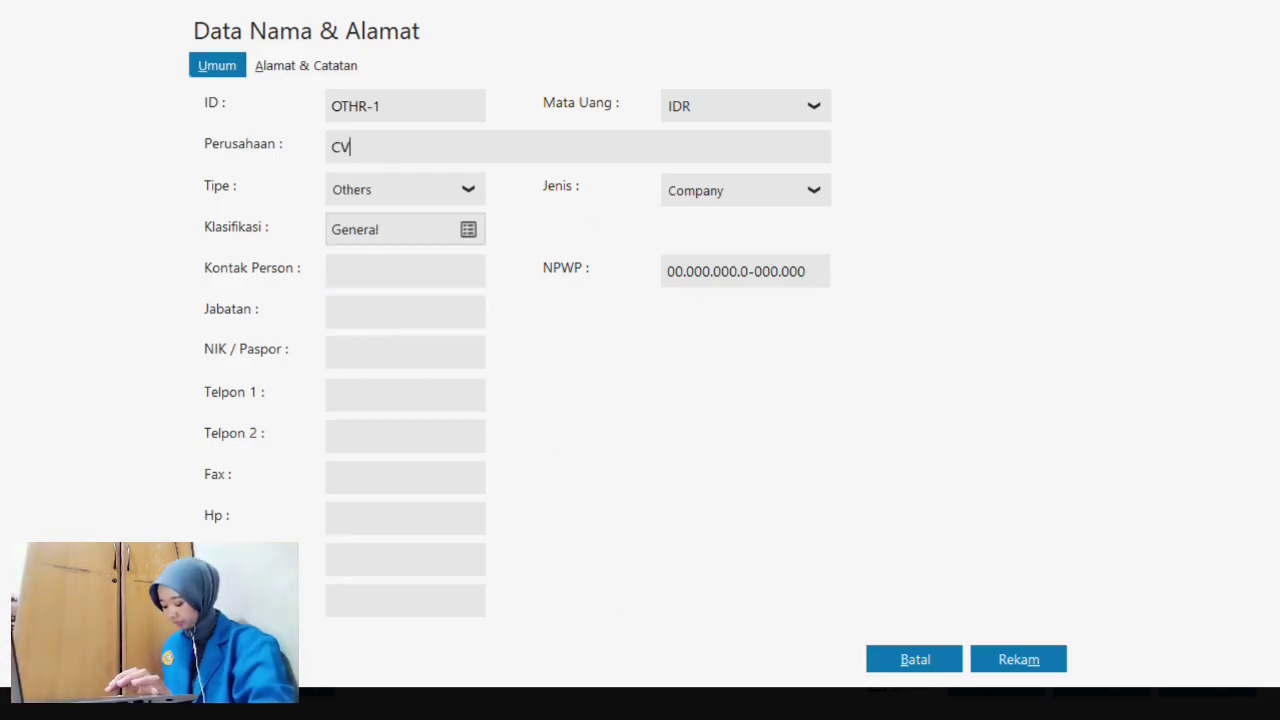
{"action": "type", "text": ". Tri Megah"}
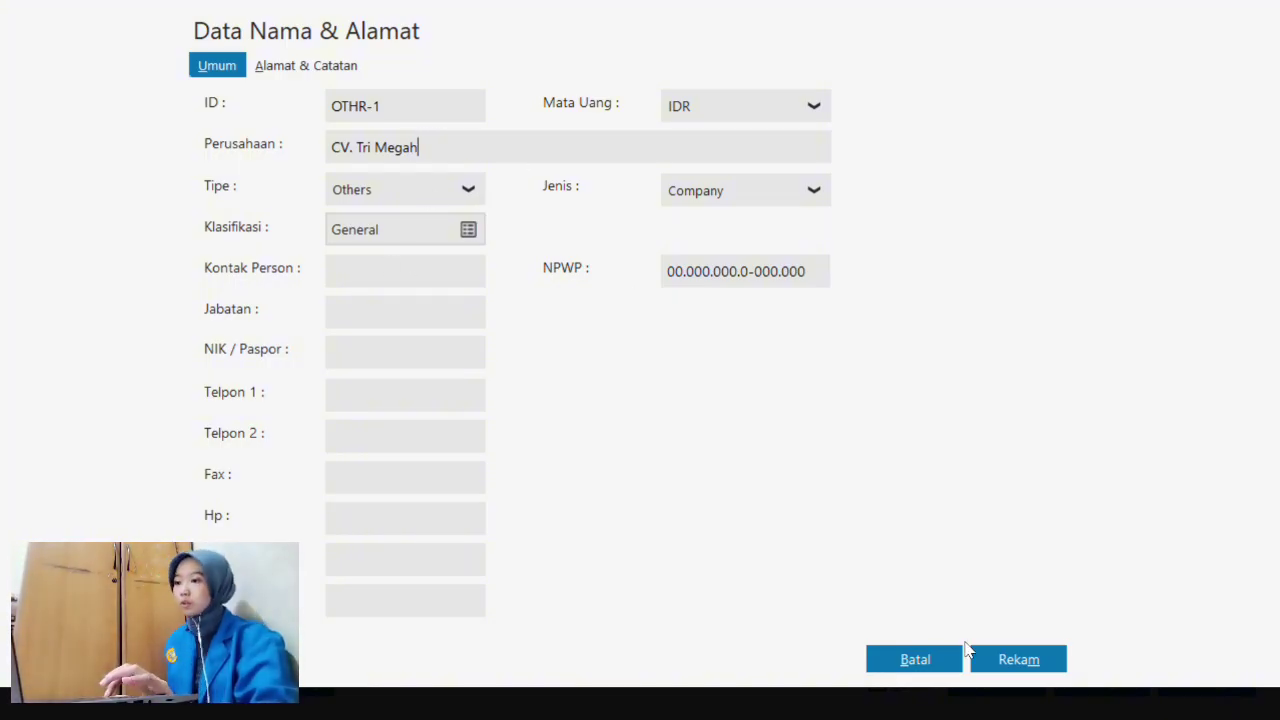
{"action": "left_click", "coordinate": [1007, 667]}
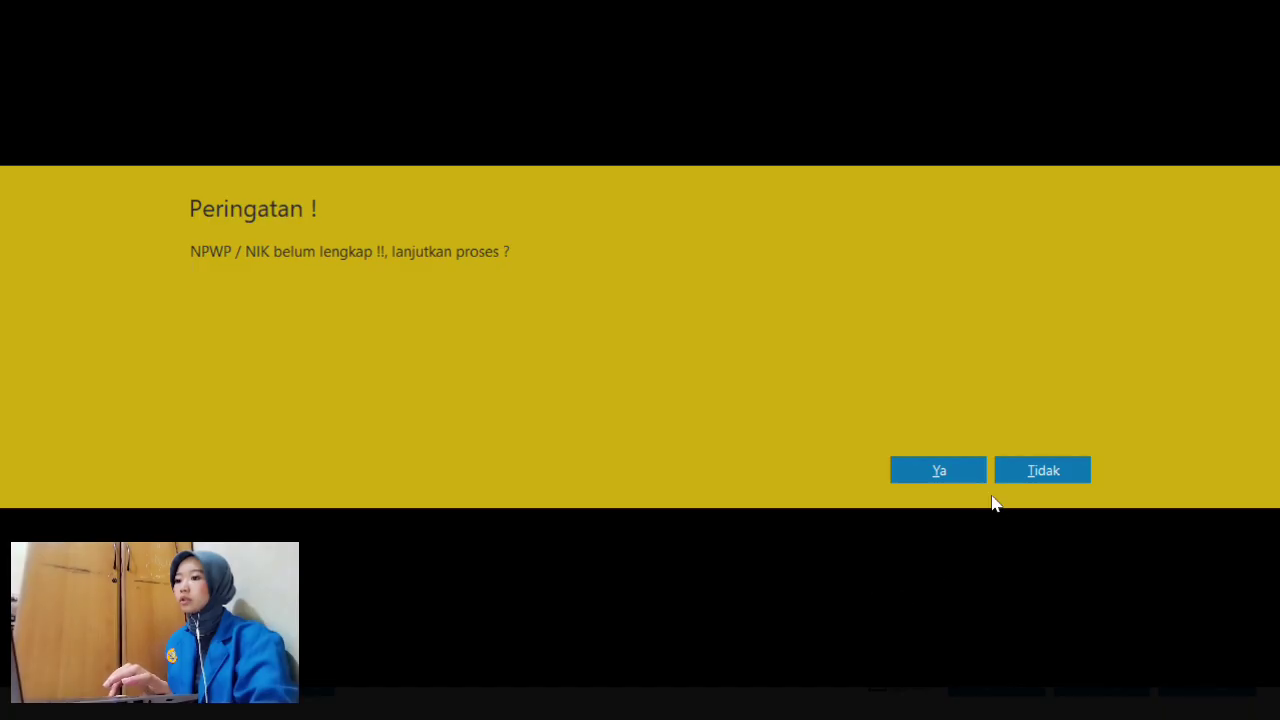
{"action": "left_click", "coordinate": [965, 476]}
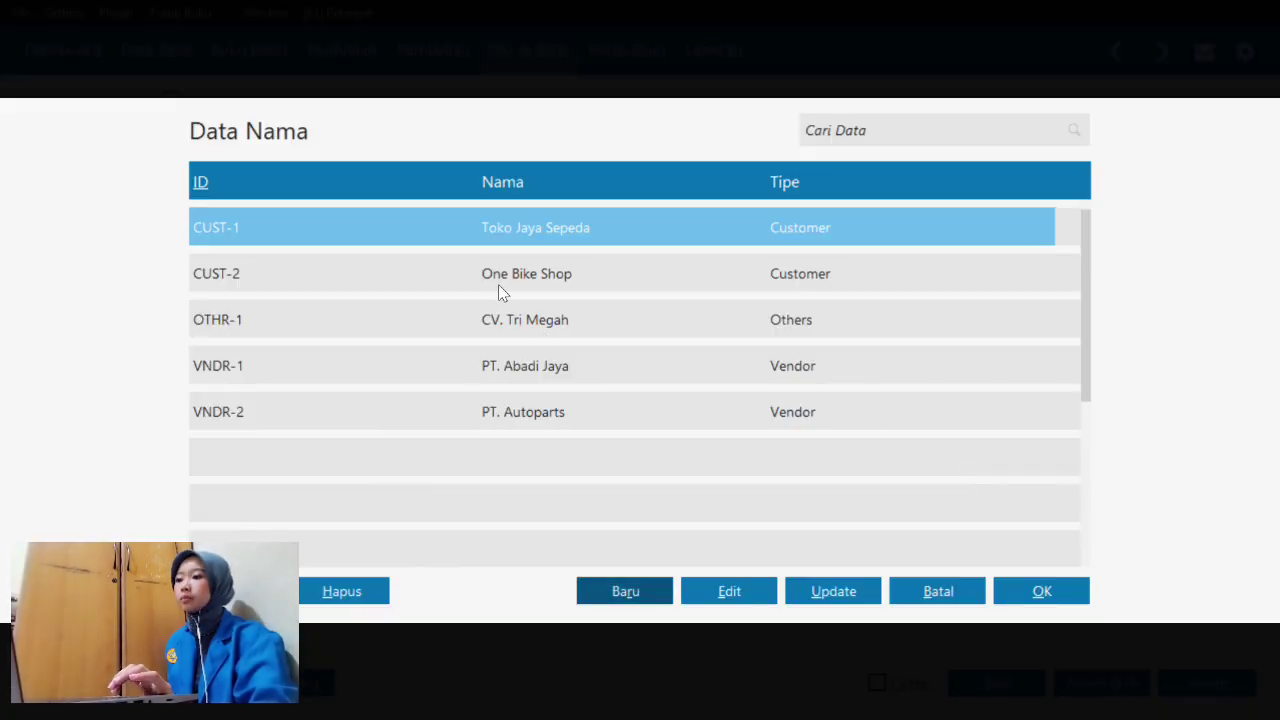
{"action": "left_click", "coordinate": [442, 314]}
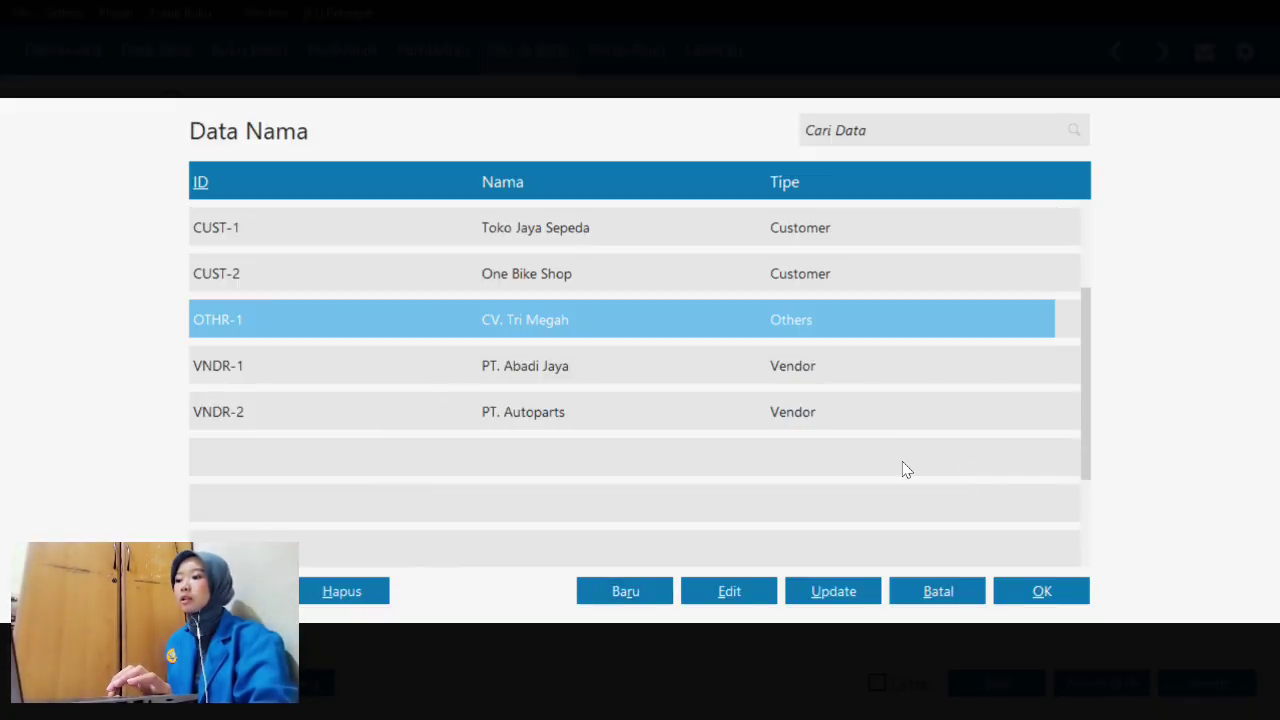
{"action": "left_click", "coordinate": [1040, 593]}
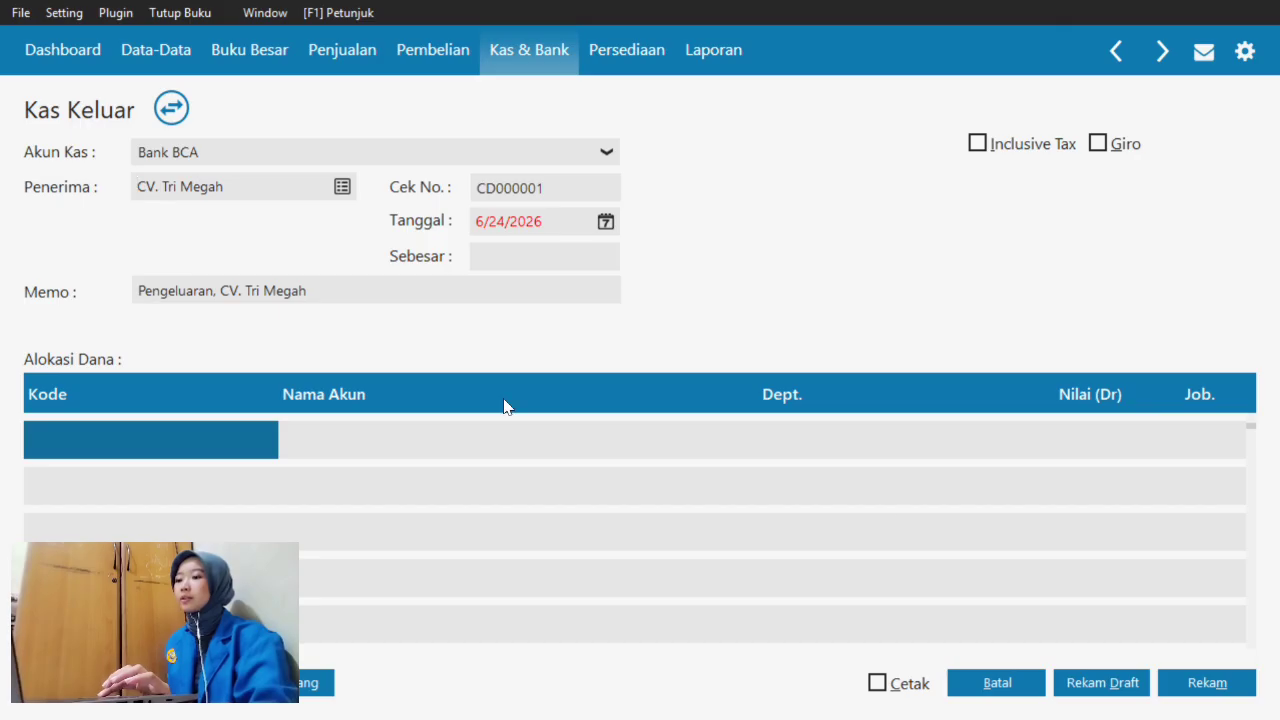
- Set the voucher date to 1/1/2024 using the start-of-accounting-period preset
{"action": "left_click", "coordinate": [606, 222]}
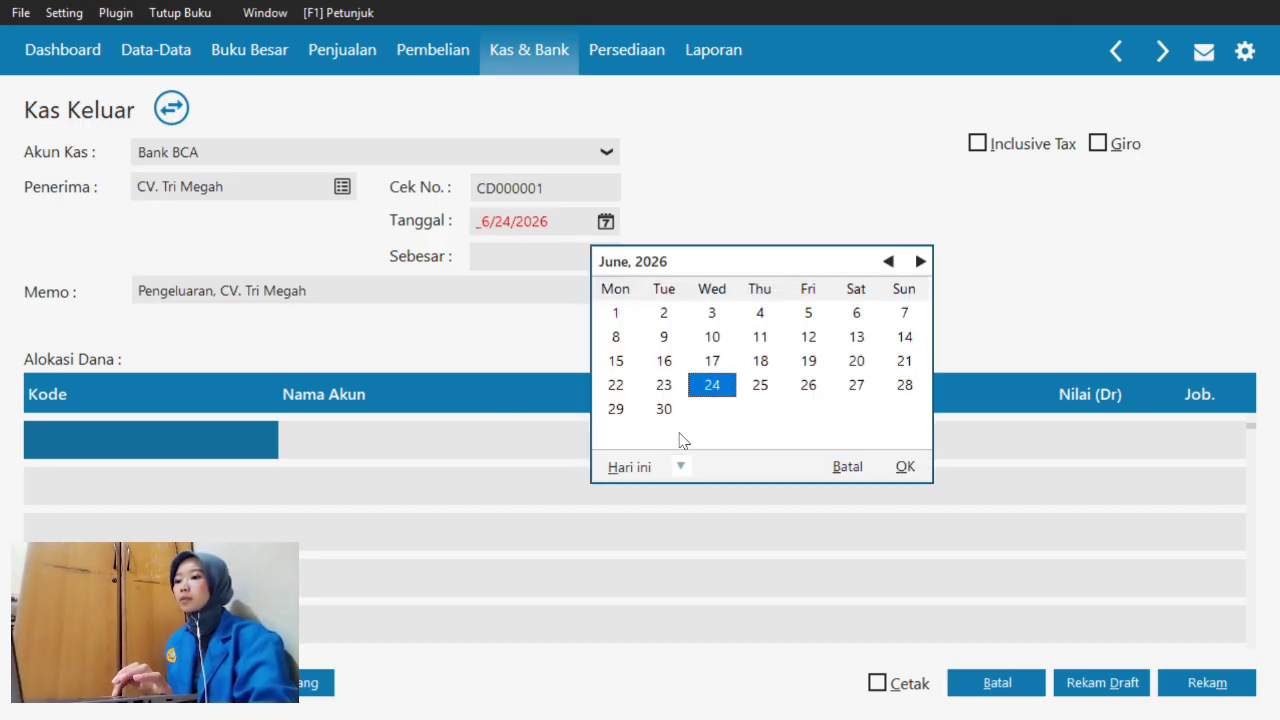
{"action": "left_click", "coordinate": [680, 466]}
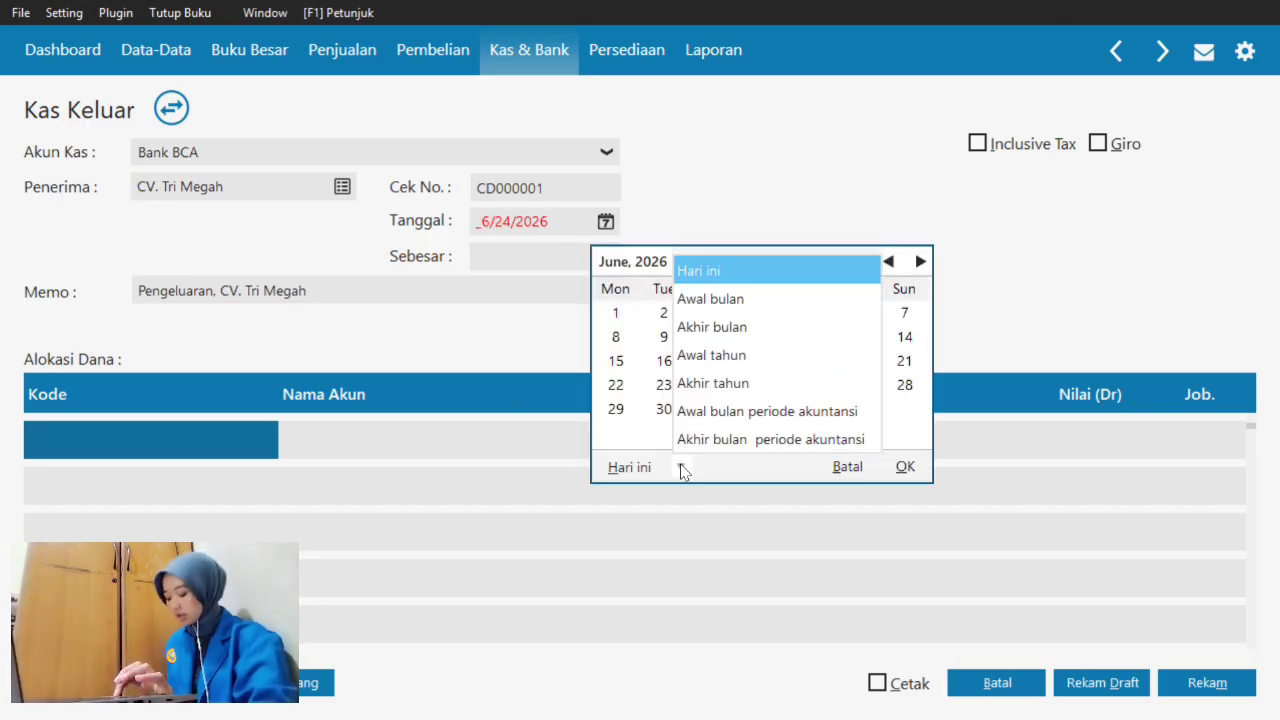
{"action": "left_click", "coordinate": [740, 410]}
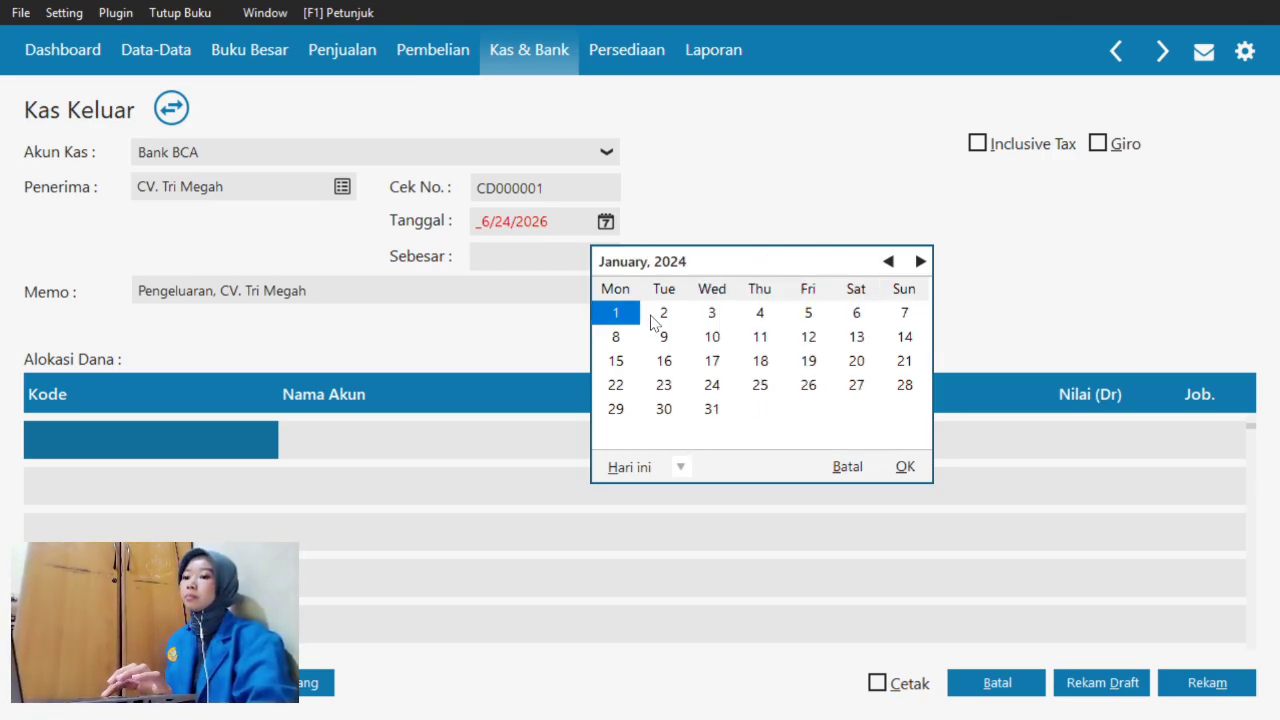
{"action": "left_click", "coordinate": [905, 467]}
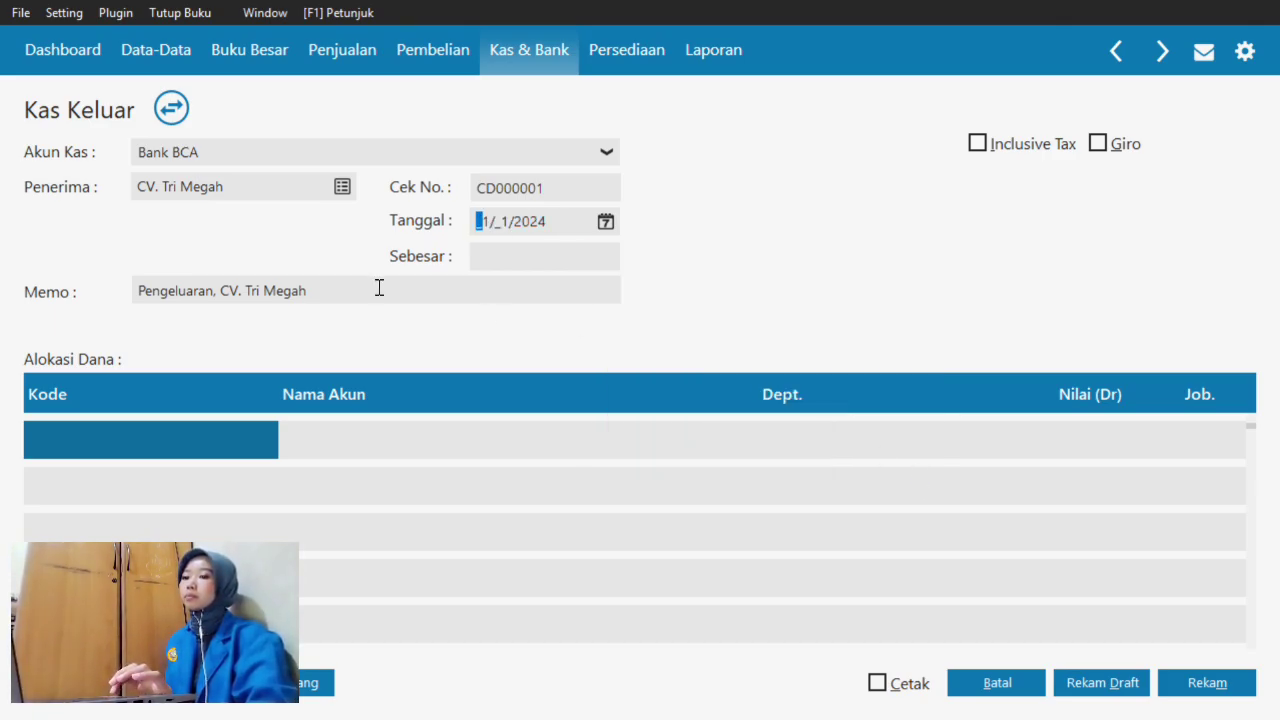
- Open the first allocation row's account list and browse down to 620000040 Beban Perlengkapan
{"action": "double_click", "coordinate": [124, 444]}
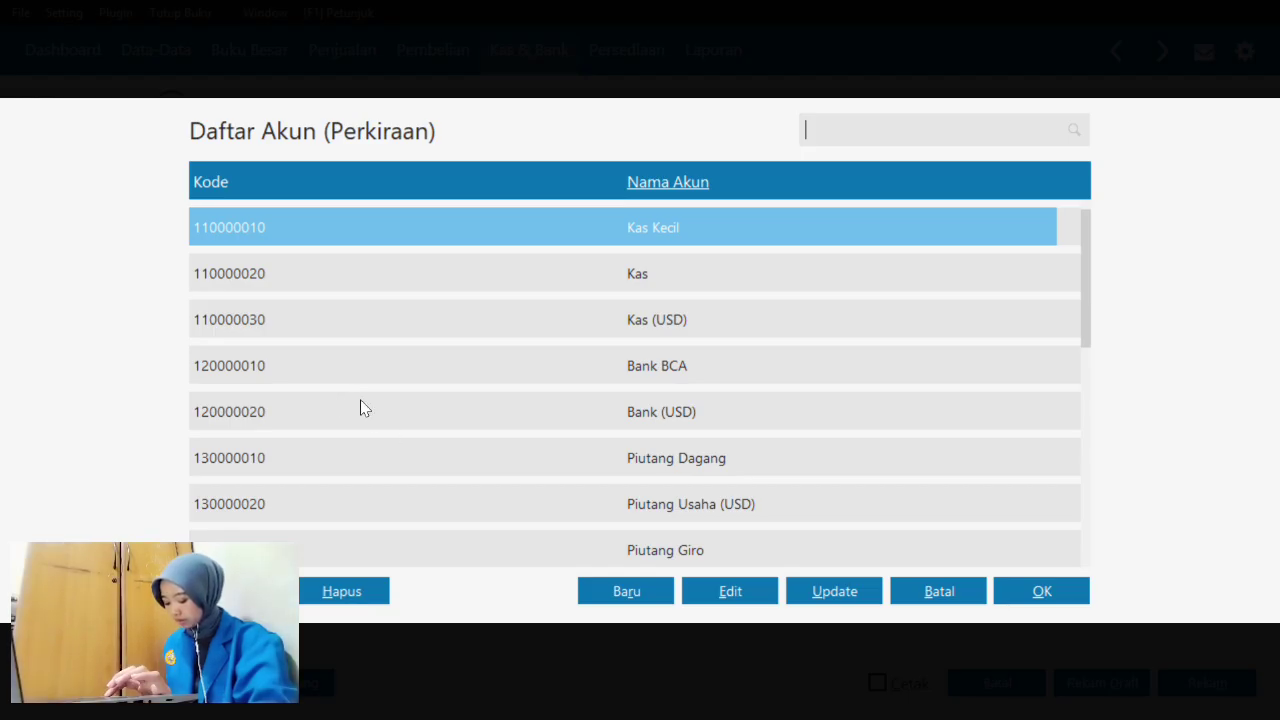
{"action": "key", "text": "Down"}
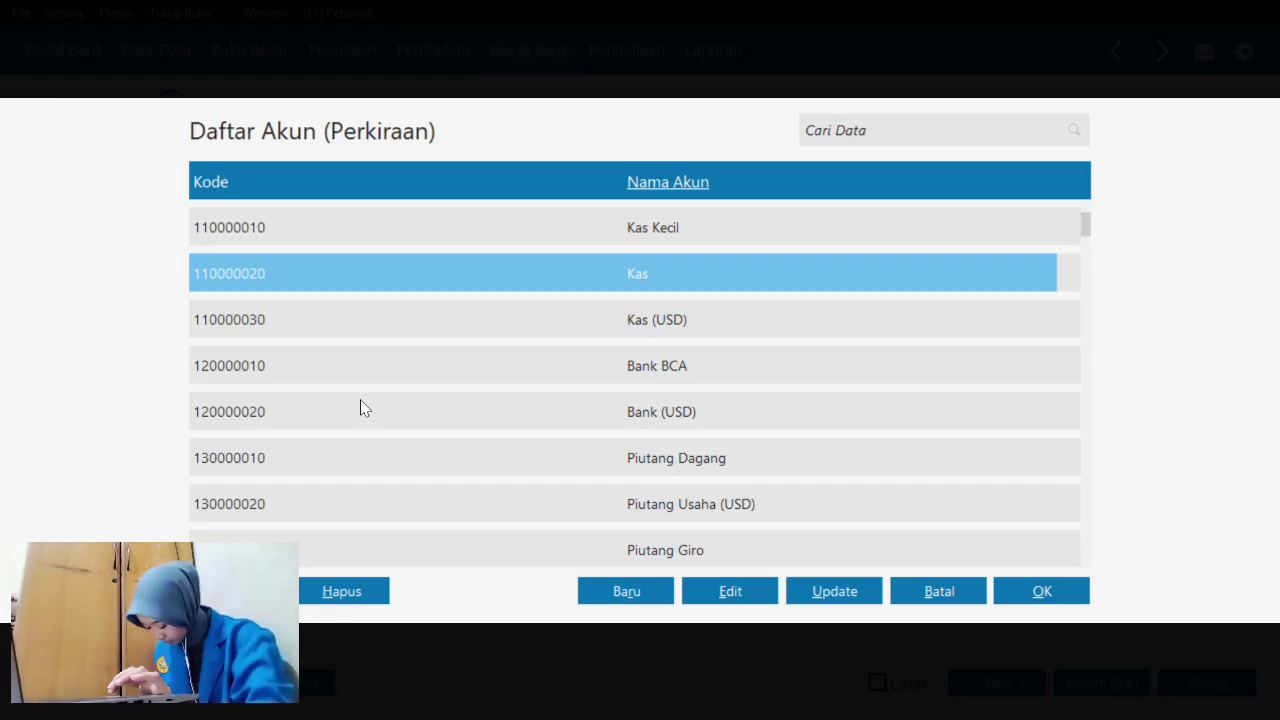
{"action": "key", "text": "Down"}
{"action": "key", "text": "Down"}
{"action": "key", "text": "Down"}
{"action": "key", "text": "Down"}
{"action": "key", "text": "Down"}
{"action": "key", "text": "Down"}
{"action": "key", "text": "Down"}
{"action": "key", "text": "Down"}
{"action": "key", "text": "Down"}
{"action": "key", "text": "Down"}
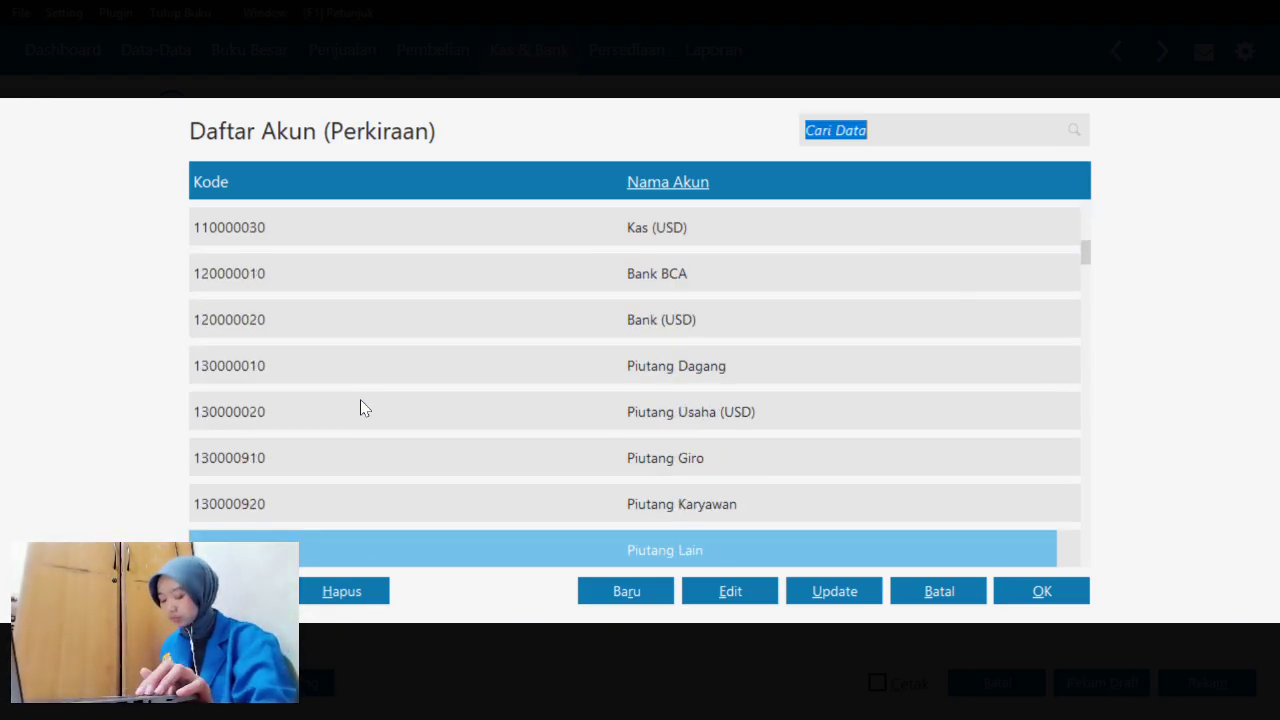
{"action": "key", "text": "Down"}
{"action": "key", "text": "Down"}
{"action": "key", "text": "Down"}
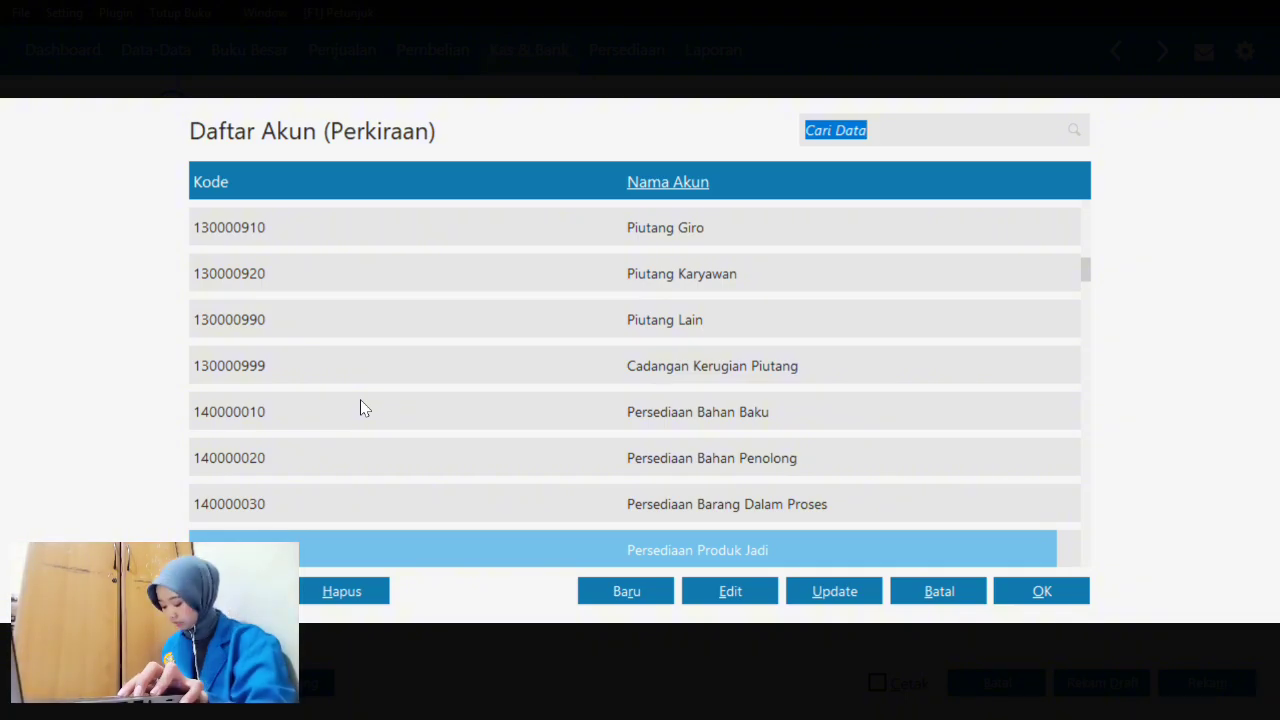
{"action": "key", "text": "Down"}
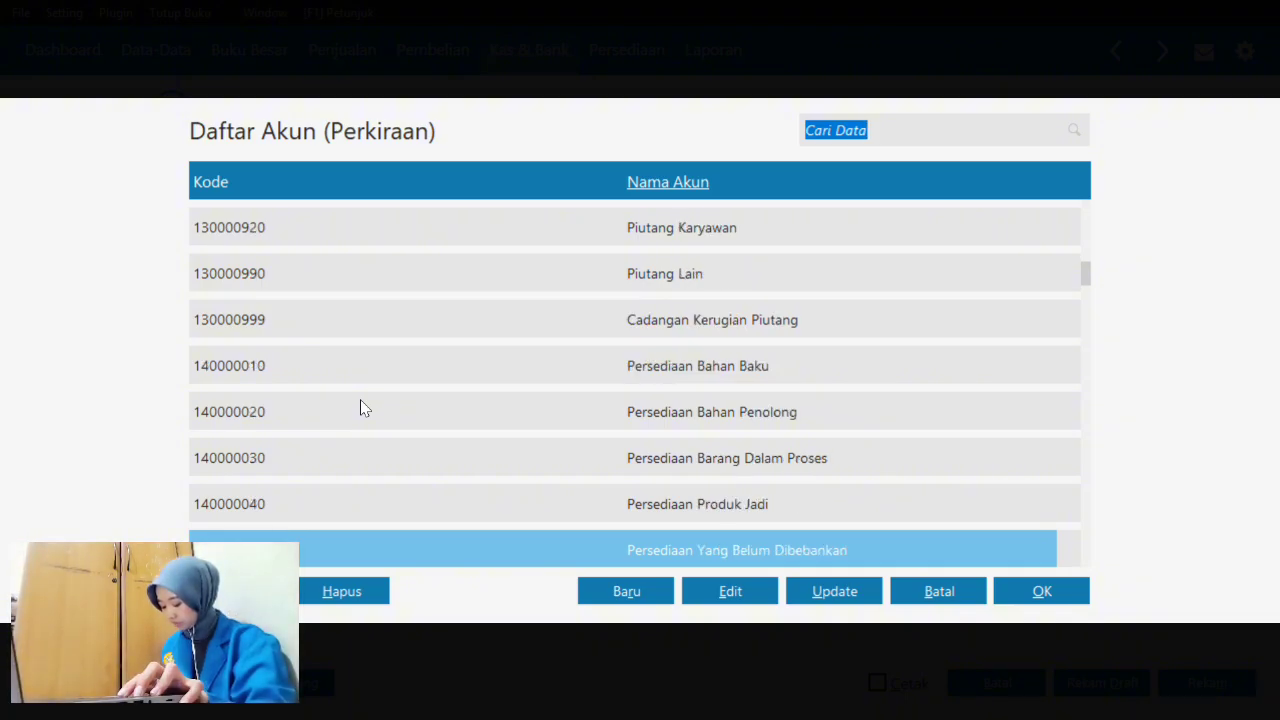
{"action": "key", "text": "Up"}
{"action": "key", "text": "Up"}
{"action": "key", "text": "Up"}
{"action": "key", "text": "Up"}
{"action": "key", "text": "Up"}
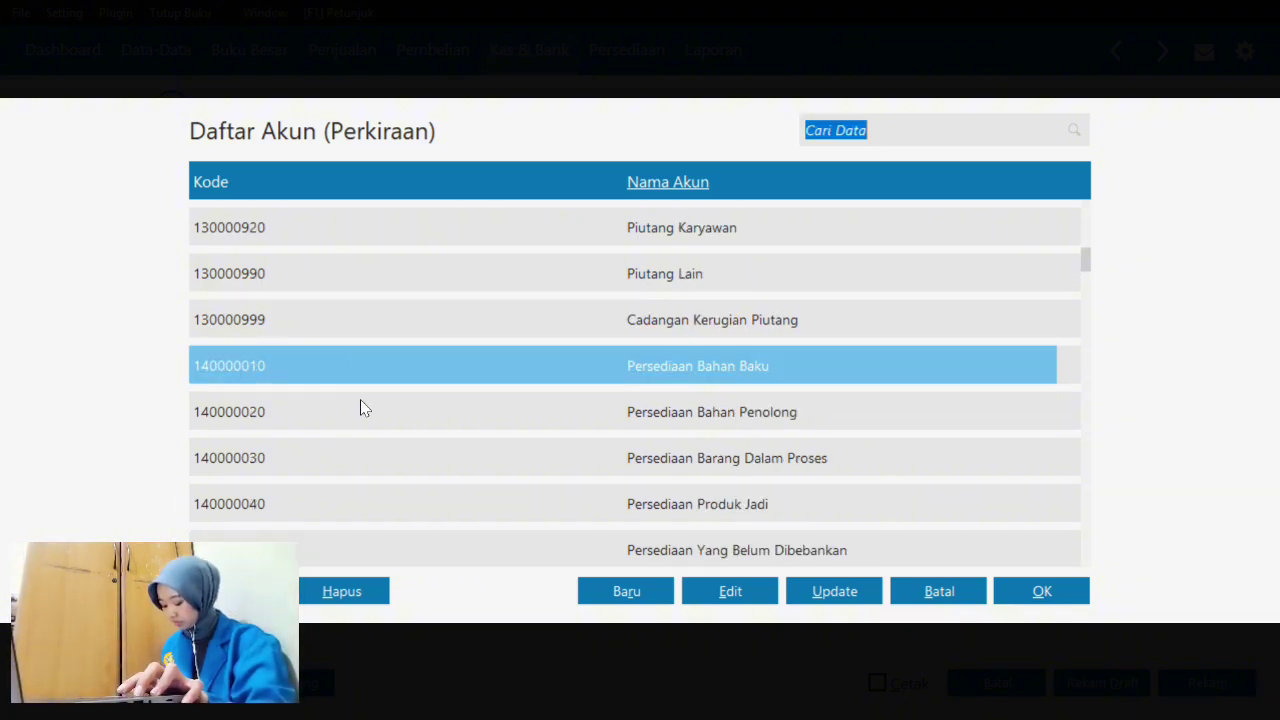
{"action": "key", "text": "Down"}
{"action": "key", "text": "Down"}
{"action": "key", "text": "Down"}
{"action": "key", "text": "Down"}
{"action": "key", "text": "Down"}
{"action": "key", "text": "Down"}
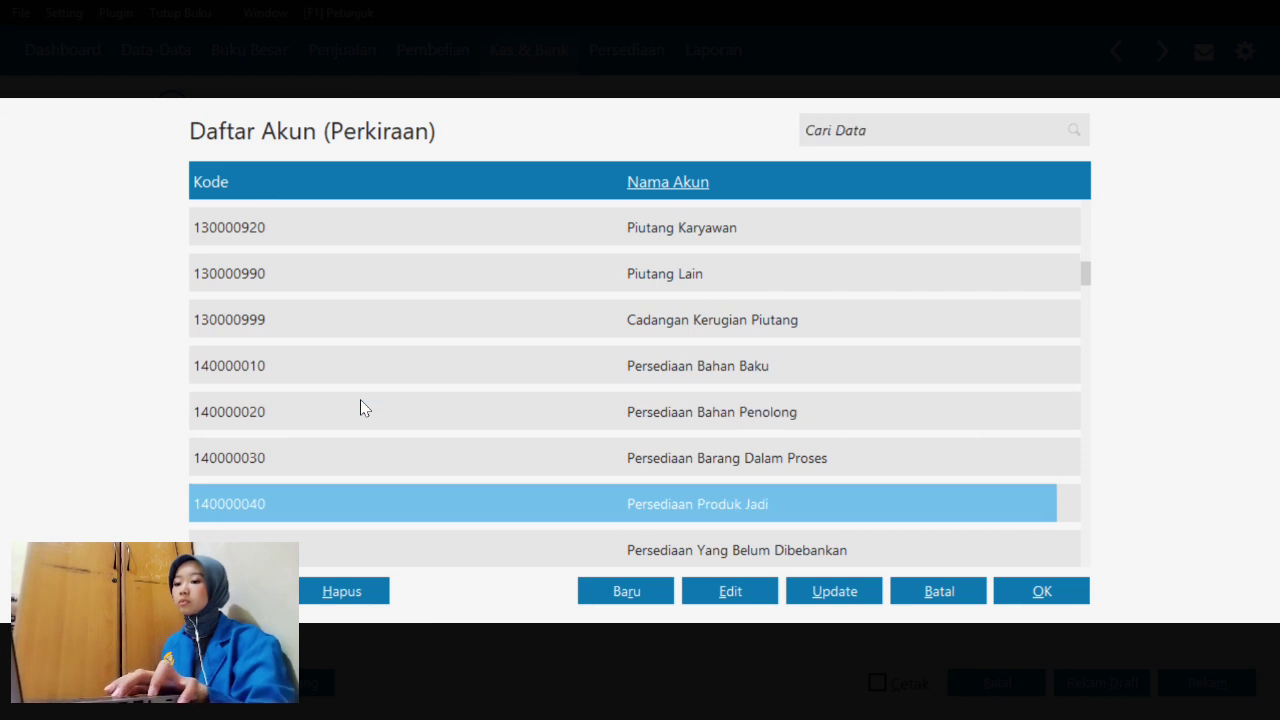
{"action": "key", "text": "Down"}
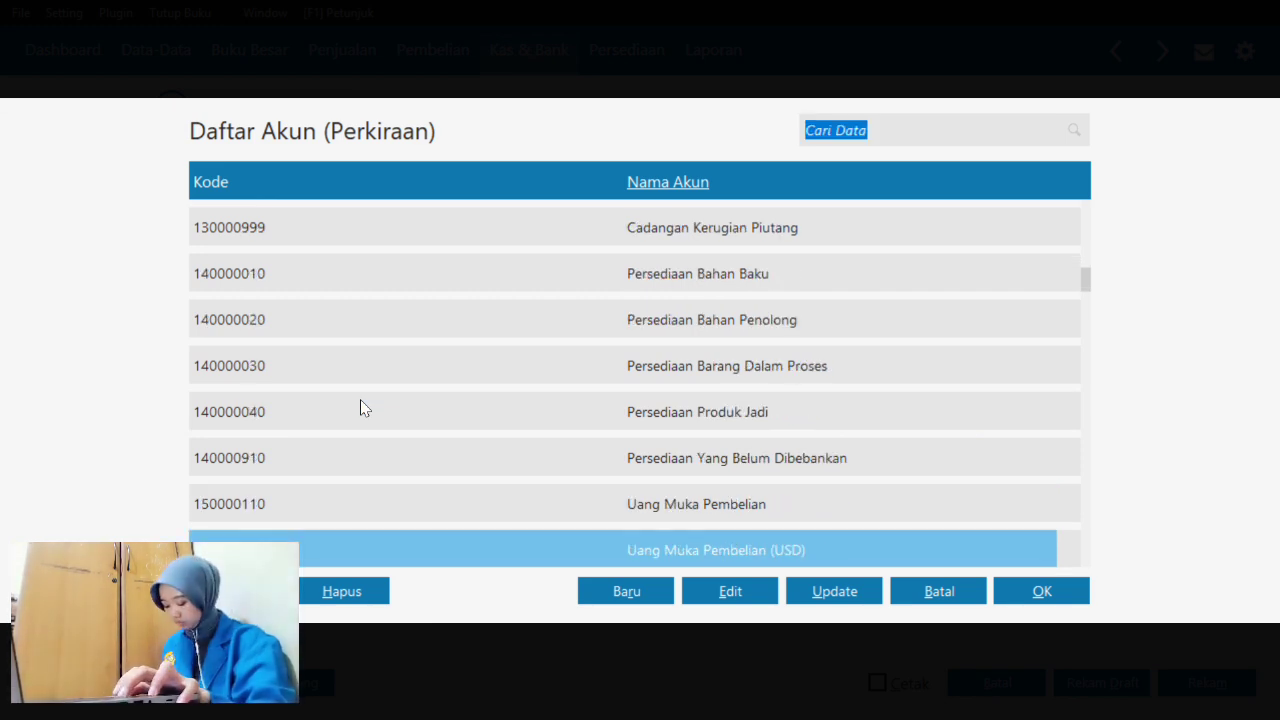
{"action": "key", "text": "Down"}
{"action": "key", "text": "Down"}
{"action": "key", "text": "Down"}
{"action": "key", "text": "Down"}
{"action": "key", "text": "Down"}
{"action": "key", "text": "Down"}
{"action": "key", "text": "Down"}
{"action": "key", "text": "Down"}
{"action": "key", "text": "Down"}
{"action": "key", "text": "Down"}
{"action": "key", "text": "Down"}
{"action": "key", "text": "Down"}
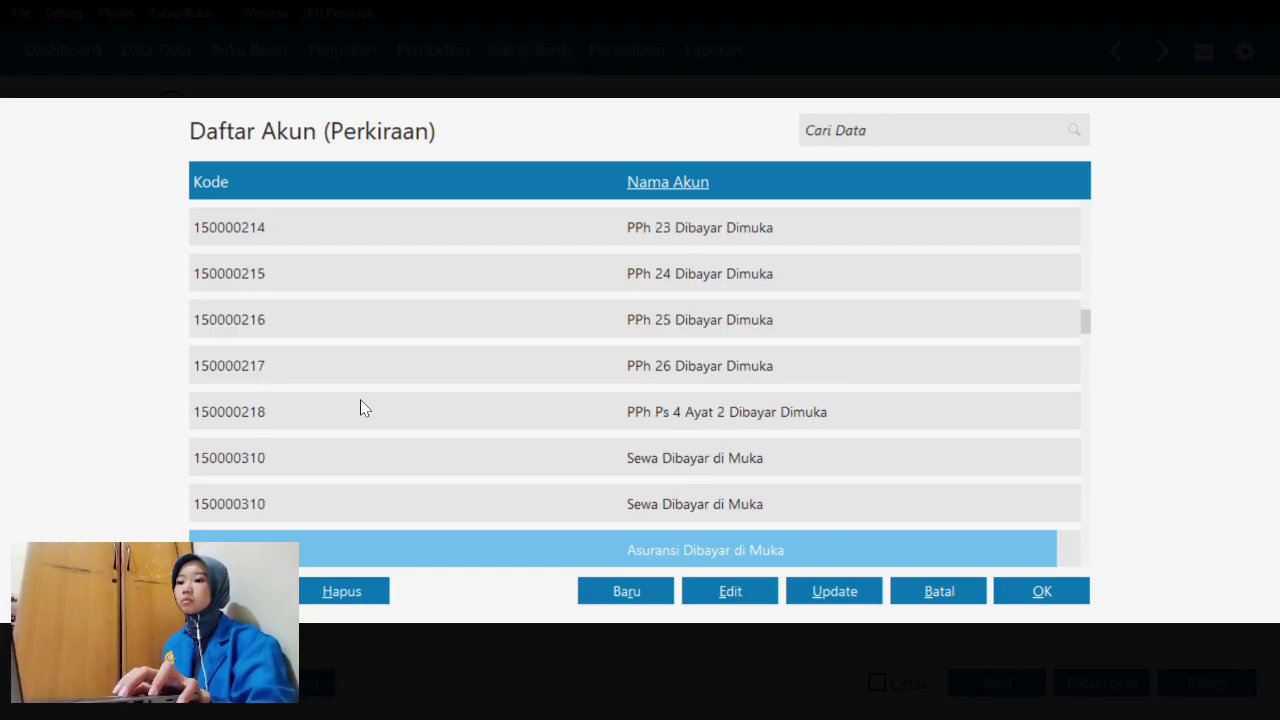
{"action": "key", "text": "Down"}
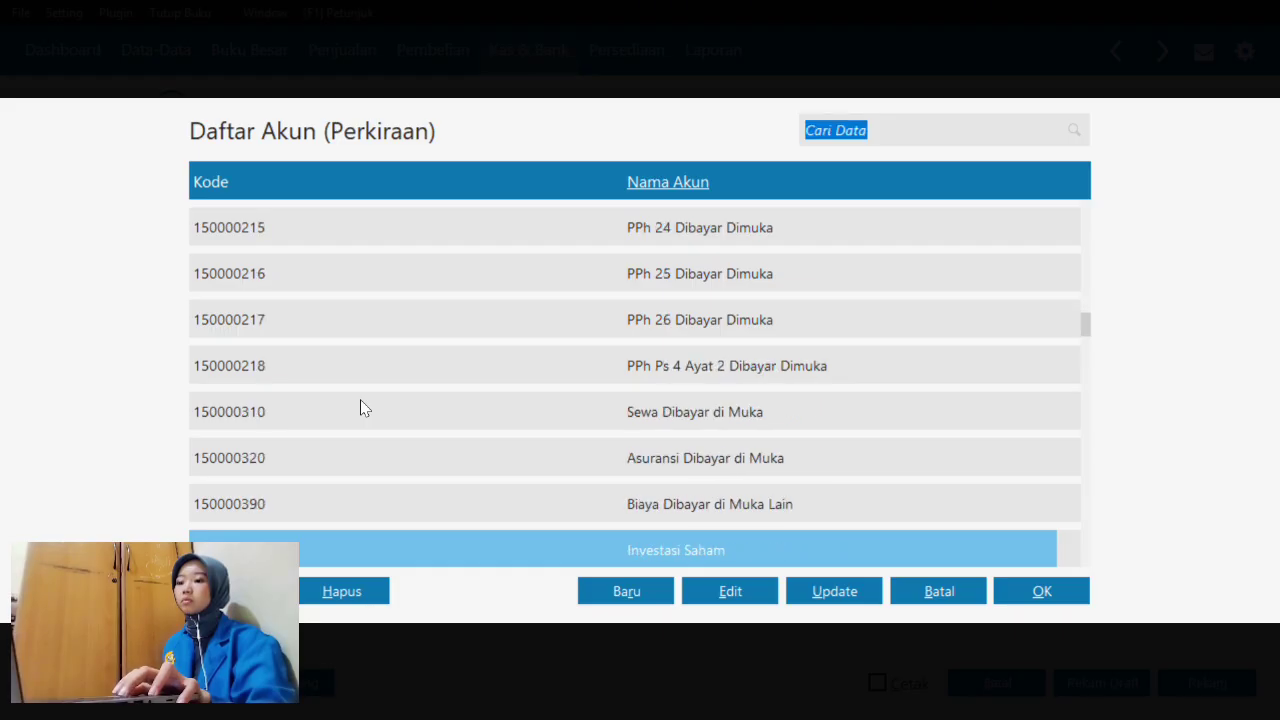
{"action": "key", "text": "Down"}
{"action": "key", "text": "Down"}
{"action": "key", "text": "Down"}
{"action": "key", "text": "Down"}
{"action": "key", "text": "Down"}
{"action": "key", "text": "Down"}
{"action": "key", "text": "Down"}
{"action": "key", "text": "Down"}
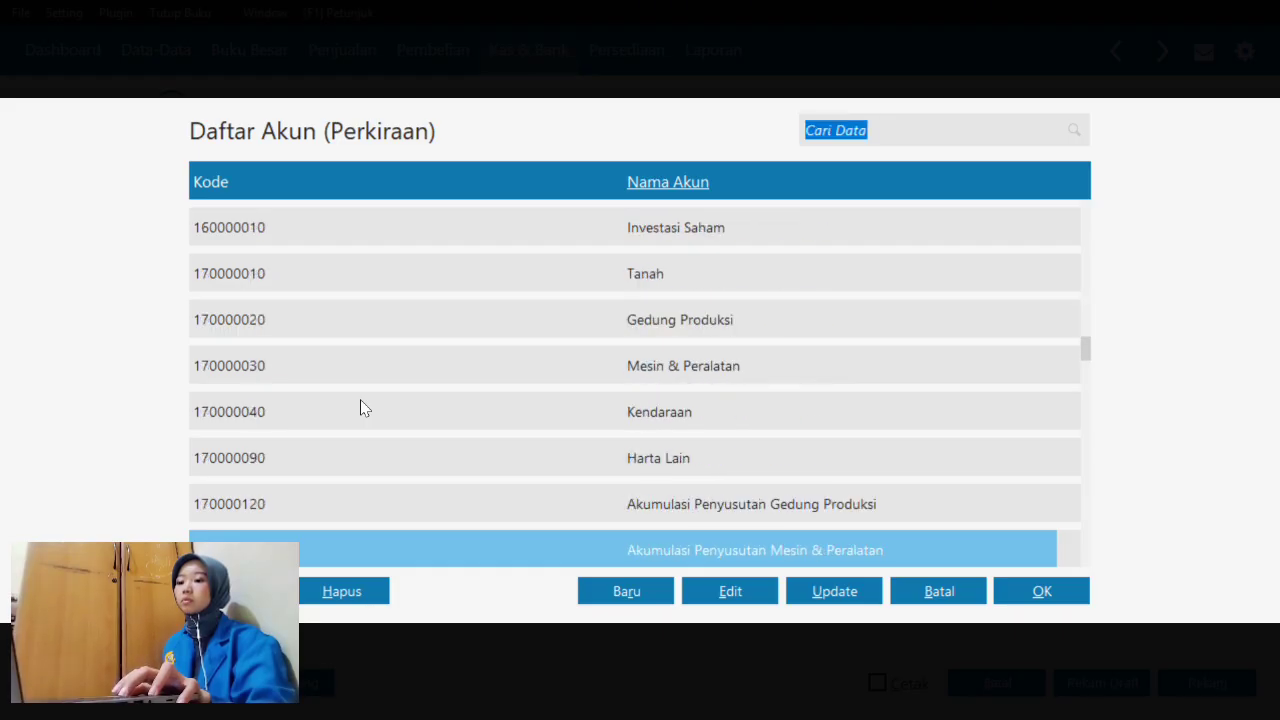
{"action": "key", "text": "Down"}
{"action": "key", "text": "Down"}
{"action": "key", "text": "Down"}
{"action": "key", "text": "Down"}
{"action": "key", "text": "Down"}
{"action": "key", "text": "Down"}
{"action": "key", "text": "Down"}
{"action": "key", "text": "Down"}
{"action": "key", "text": "Down"}
{"action": "key", "text": "Down"}
{"action": "key", "text": "Down"}
{"action": "key", "text": "Down"}
{"action": "key", "text": "Down"}
{"action": "key", "text": "Down"}
{"action": "key", "text": "Down"}
{"action": "key", "text": "Down"}
{"action": "key", "text": "Down"}
{"action": "key", "text": "Down"}
{"action": "key", "text": "Down"}
{"action": "key", "text": "Down"}
{"action": "key", "text": "Down"}
{"action": "key", "text": "Down"}
{"action": "key", "text": "Down"}
{"action": "key", "text": "Down"}
{"action": "key", "text": "Down"}
{"action": "key", "text": "Down"}
{"action": "key", "text": "Down"}
{"action": "key", "text": "Down"}
{"action": "key", "text": "Down"}
{"action": "key", "text": "Down"}
{"action": "key", "text": "Down"}
{"action": "key", "text": "Down"}
{"action": "key", "text": "Down"}
{"action": "key", "text": "Down"}
{"action": "key", "text": "Down"}
{"action": "key", "text": "Down"}
{"action": "key", "text": "Down"}
{"action": "key", "text": "Down"}
{"action": "key", "text": "Down"}
{"action": "key", "text": "Down"}
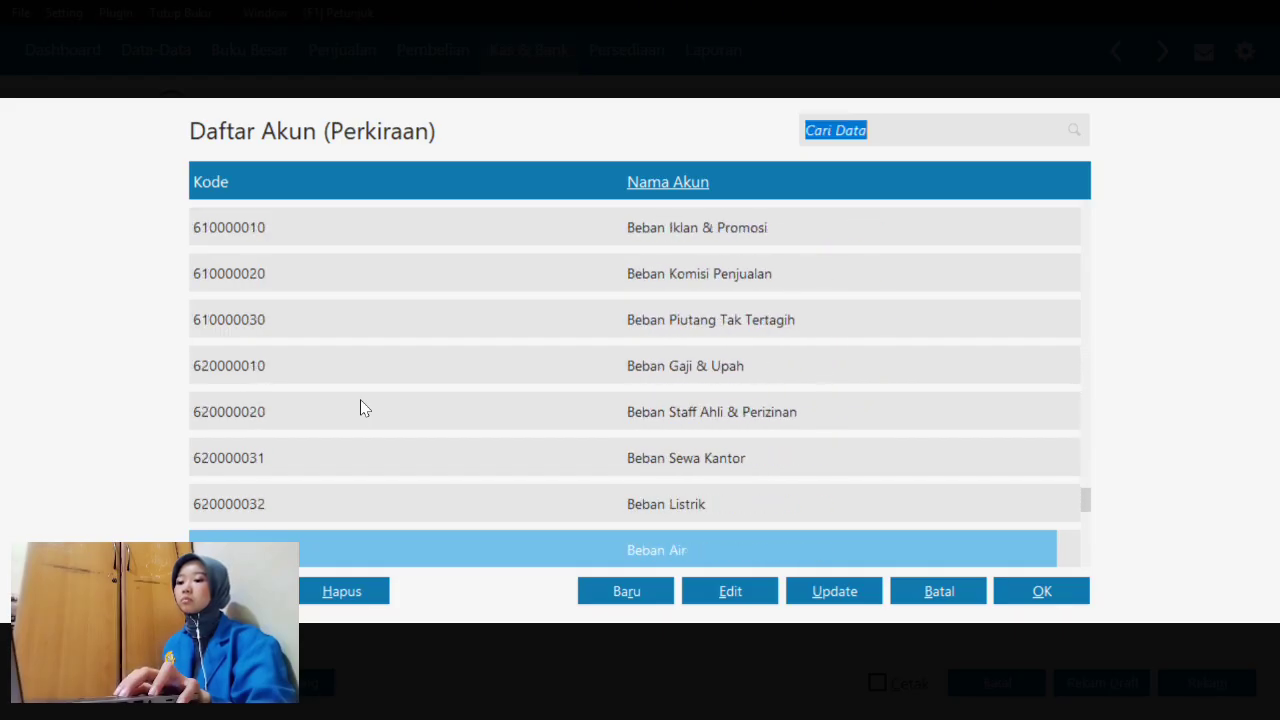
{"action": "key", "text": "Up"}
{"action": "key", "text": "Up"}
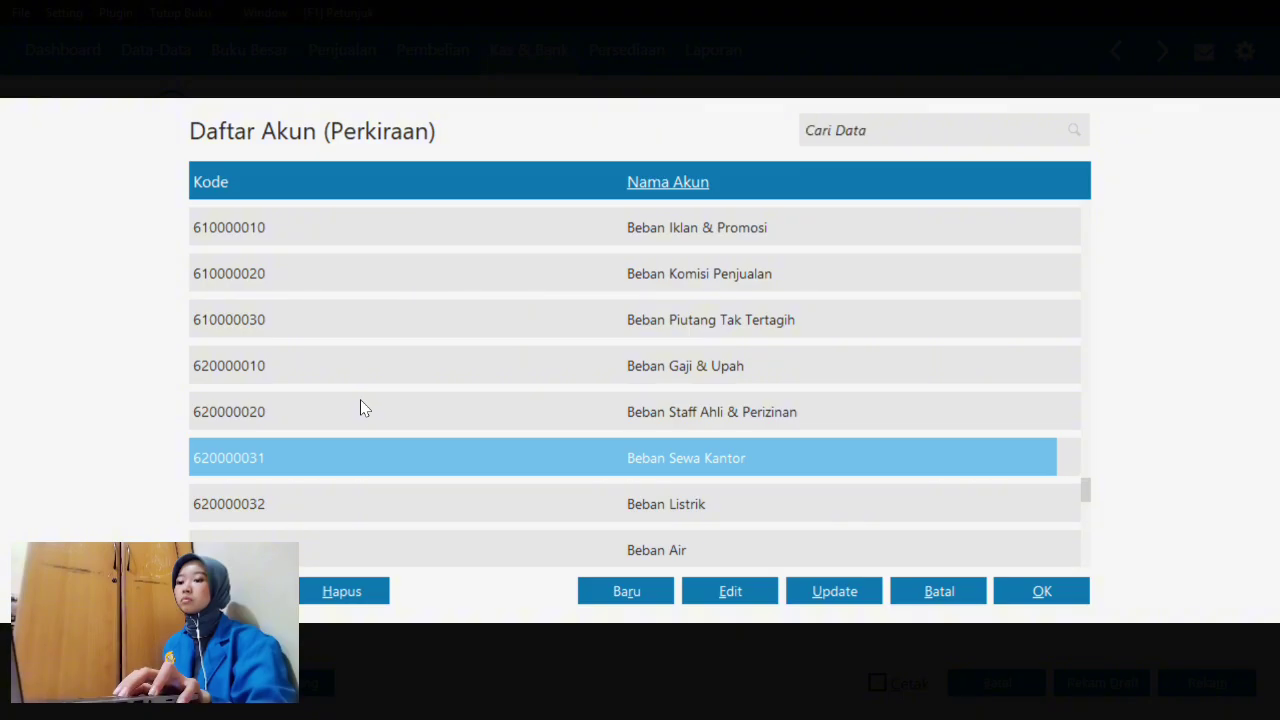
{"action": "key", "text": "Up"}
{"action": "key", "text": "Up"}
{"action": "key", "text": "Up"}
{"action": "key", "text": "Up"}
{"action": "key", "text": "Up"}
{"action": "key", "text": "Up"}
{"action": "key", "text": "Up"}
{"action": "key", "text": "Up"}
{"action": "key", "text": "Up"}
{"action": "key", "text": "Up"}
{"action": "key", "text": "Up"}
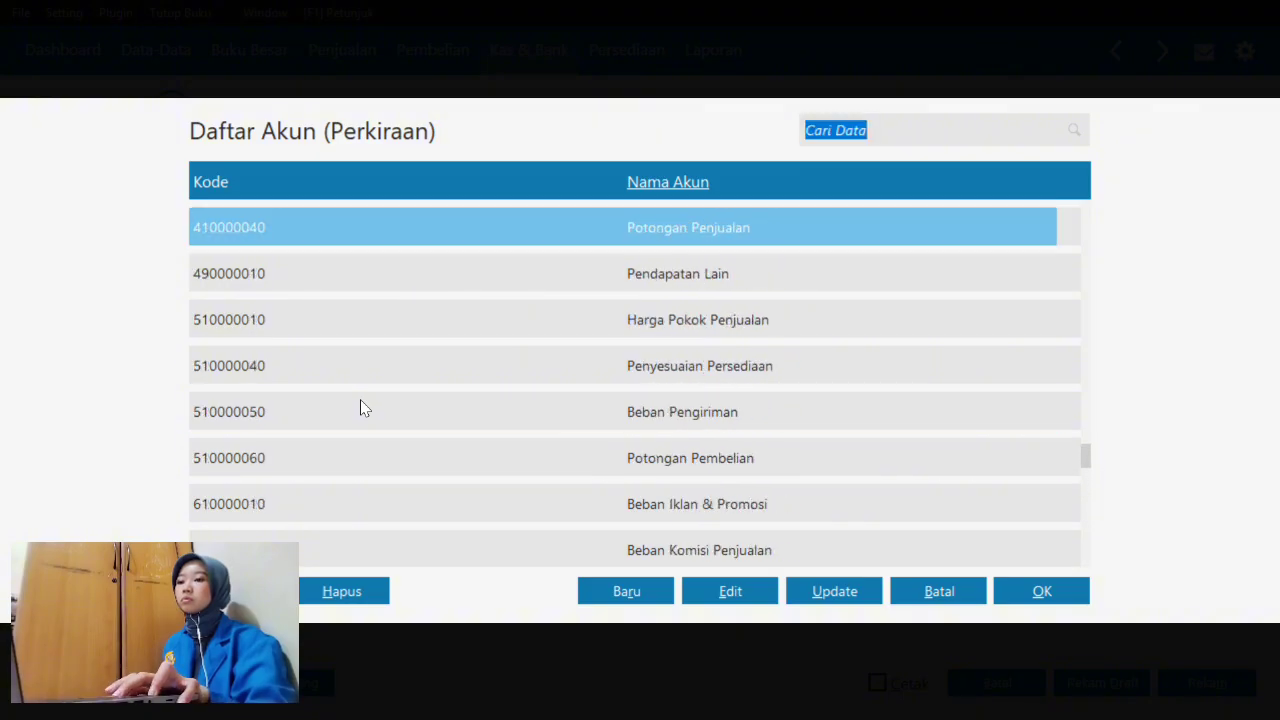
{"action": "key", "text": "Down"}
{"action": "key", "text": "Down"}
{"action": "key", "text": "Down"}
{"action": "key", "text": "Down"}
{"action": "key", "text": "Down"}
{"action": "key", "text": "Down"}
{"action": "key", "text": "Down"}
{"action": "key", "text": "Down"}
{"action": "key", "text": "Down"}
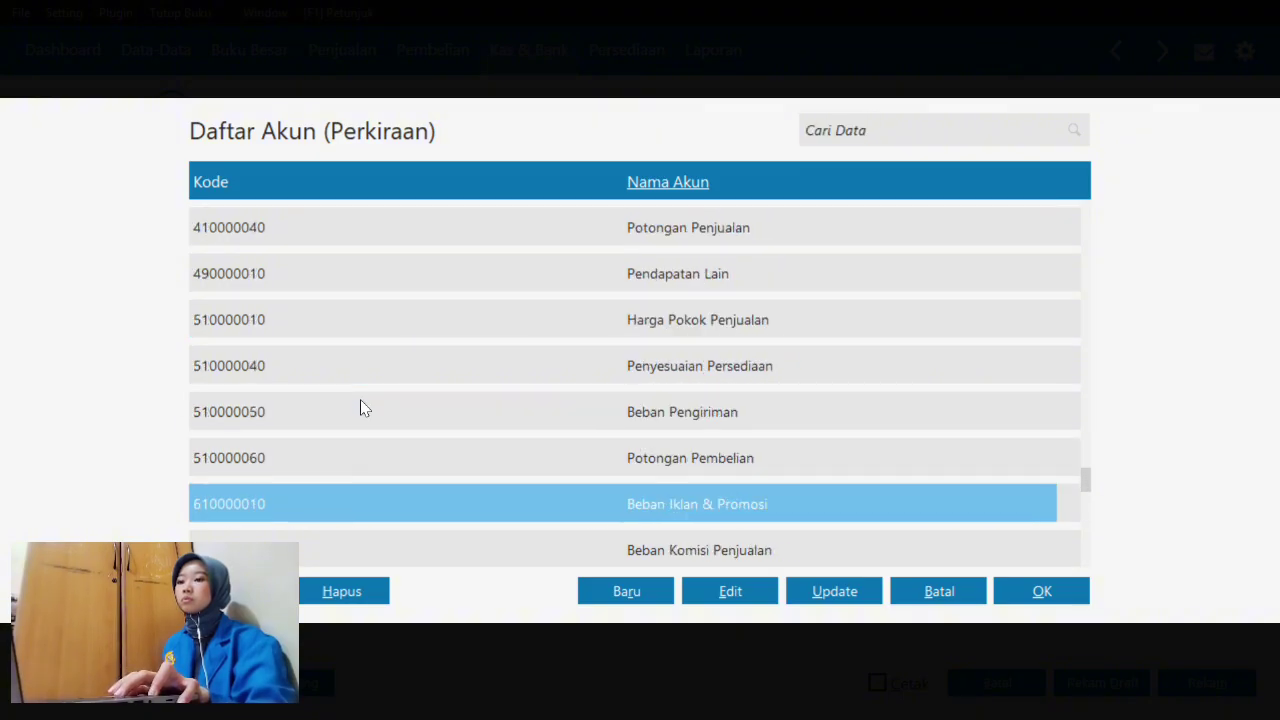
{"action": "key", "text": "Down"}
{"action": "key", "text": "Down"}
{"action": "key", "text": "Down"}
{"action": "key", "text": "Down"}
{"action": "key", "text": "Down"}
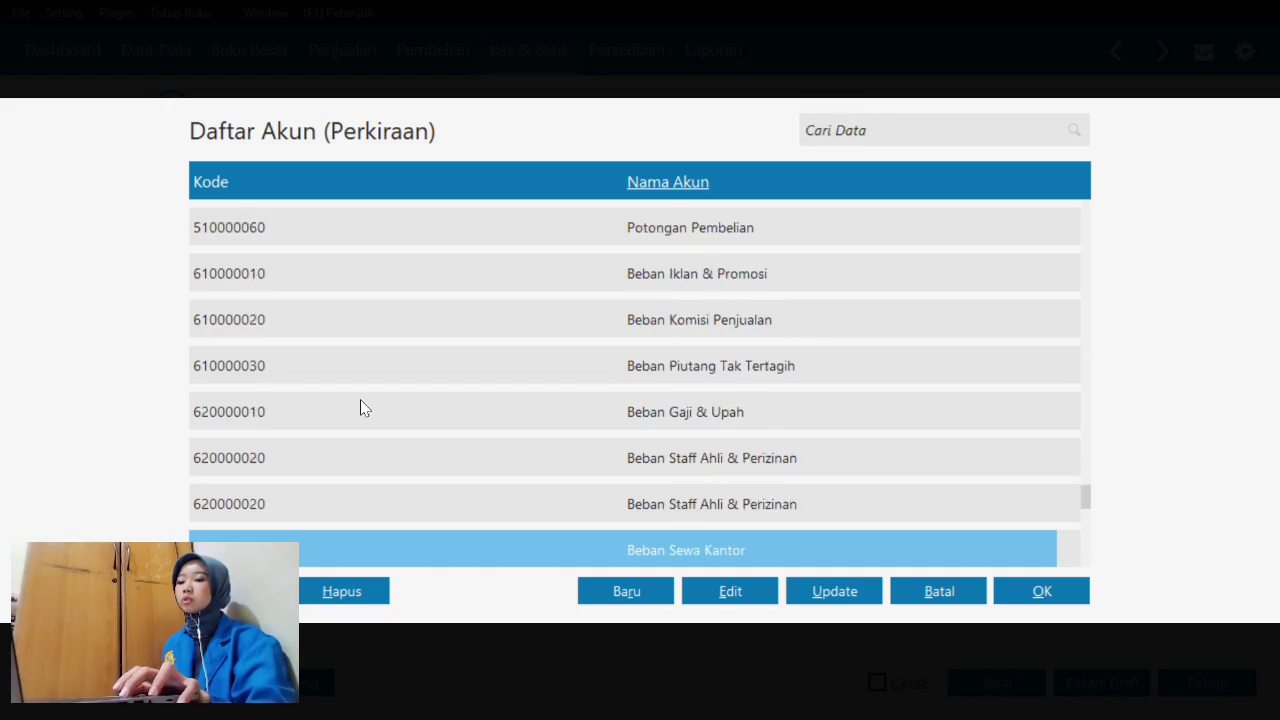
{"action": "key", "text": "Down"}
{"action": "key", "text": "Down"}
{"action": "key", "text": "Down"}
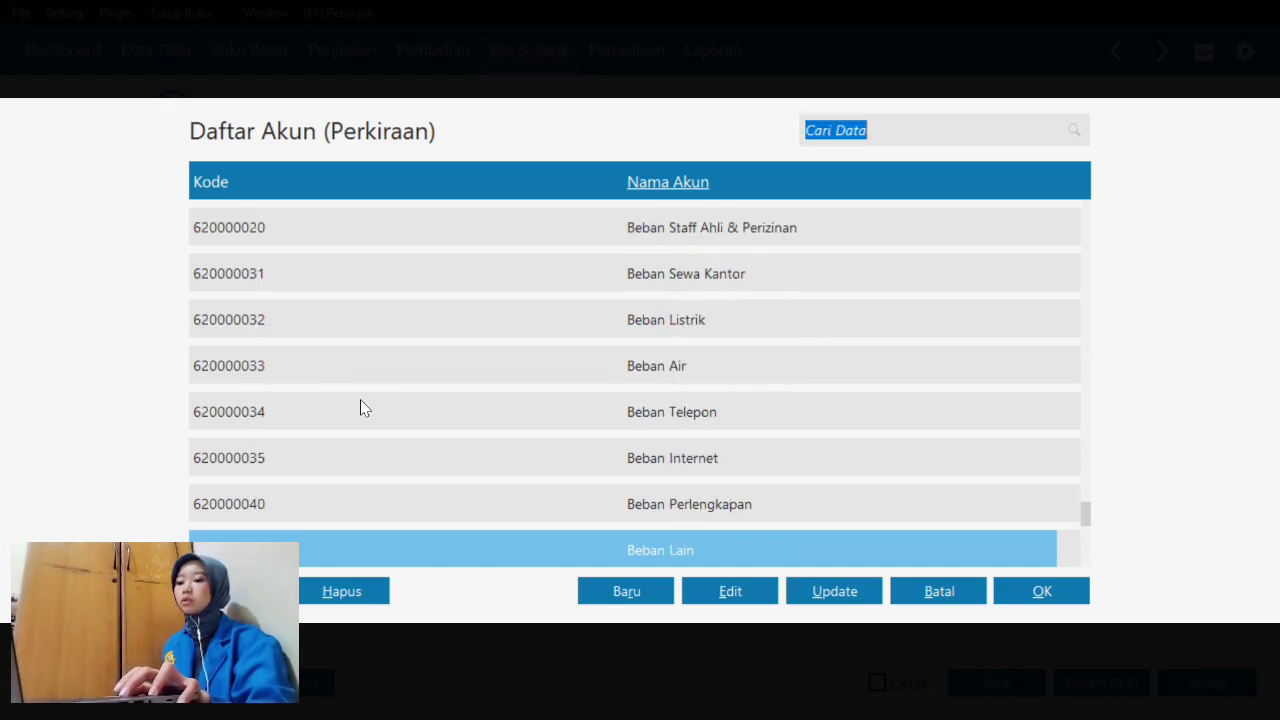
{"action": "key", "text": "Up"}
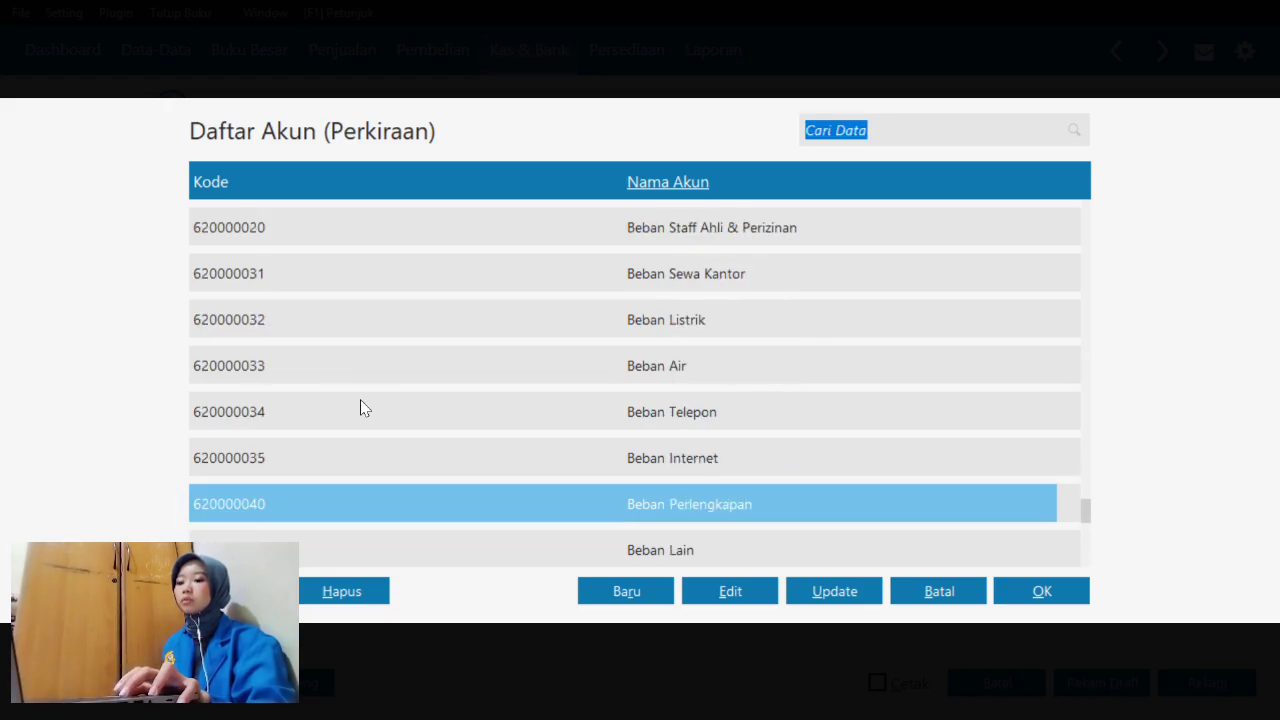
- Apply 6200-00-040 Beban Perlengkapan to the allocation row and clear the old memo prefix
{"action": "left_click", "coordinate": [1056, 608]}
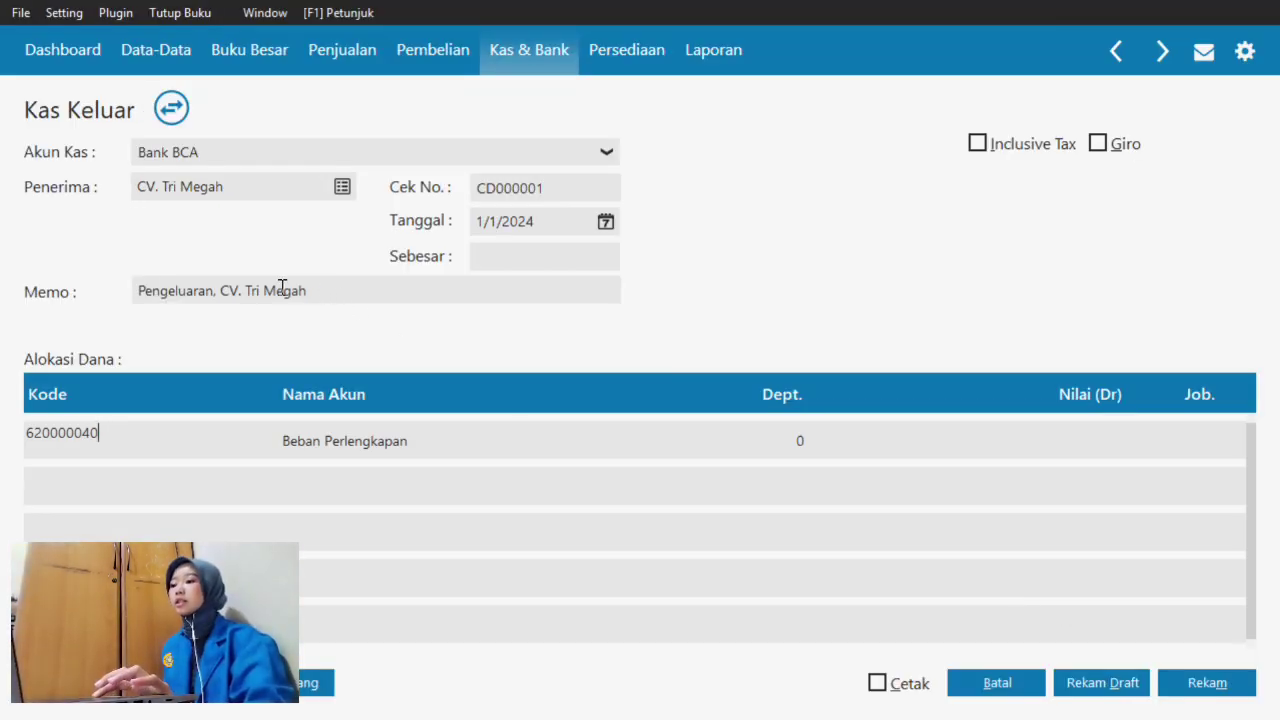
{"action": "key", "text": "Return"}
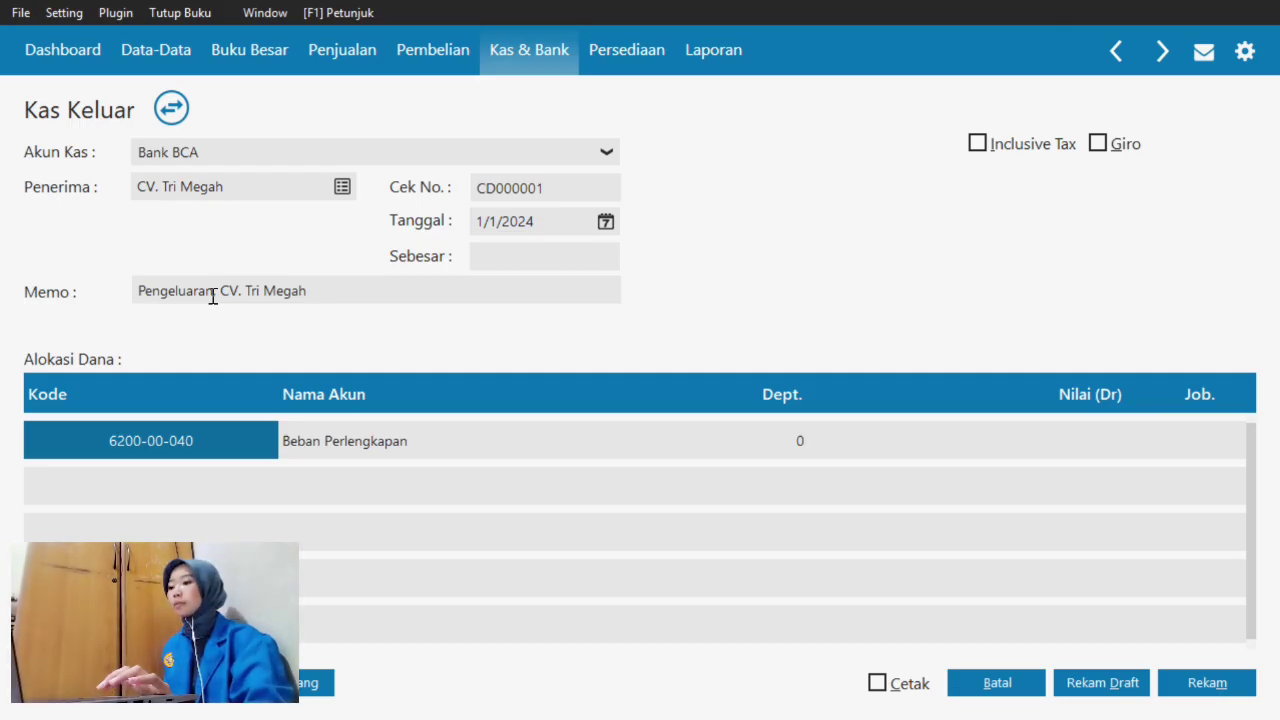
{"action": "left_click", "coordinate": [213, 291]}
{"action": "key", "text": "BackSpace"}
{"action": "key", "text": "BackSpace"}
{"action": "key", "text": "BackSpace"}
{"action": "key", "text": "BackSpace"}
{"action": "key", "text": "BackSpace"}
{"action": "key", "text": "BackSpace"}
{"action": "key", "text": "BackSpace"}
{"action": "key", "text": "BackSpace"}
{"action": "key", "text": "BackSpace"}
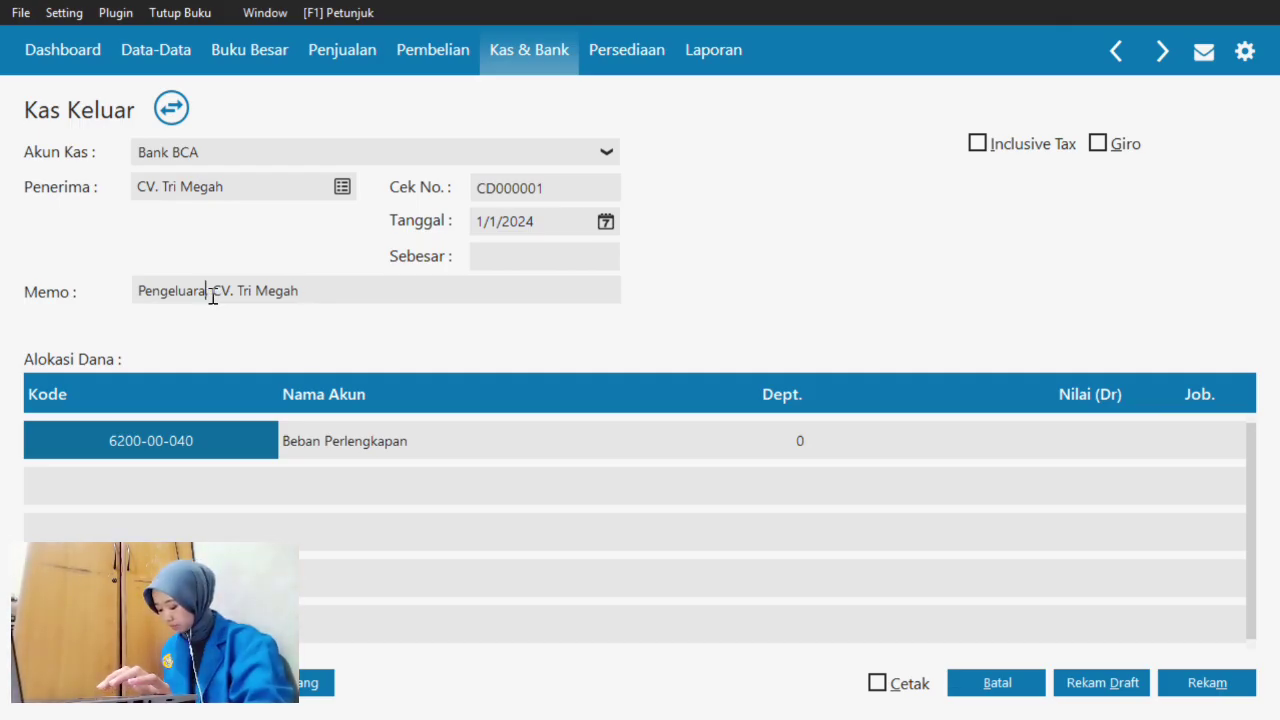
{"action": "key", "text": "BackSpace"}
{"action": "key", "text": "BackSpace"}
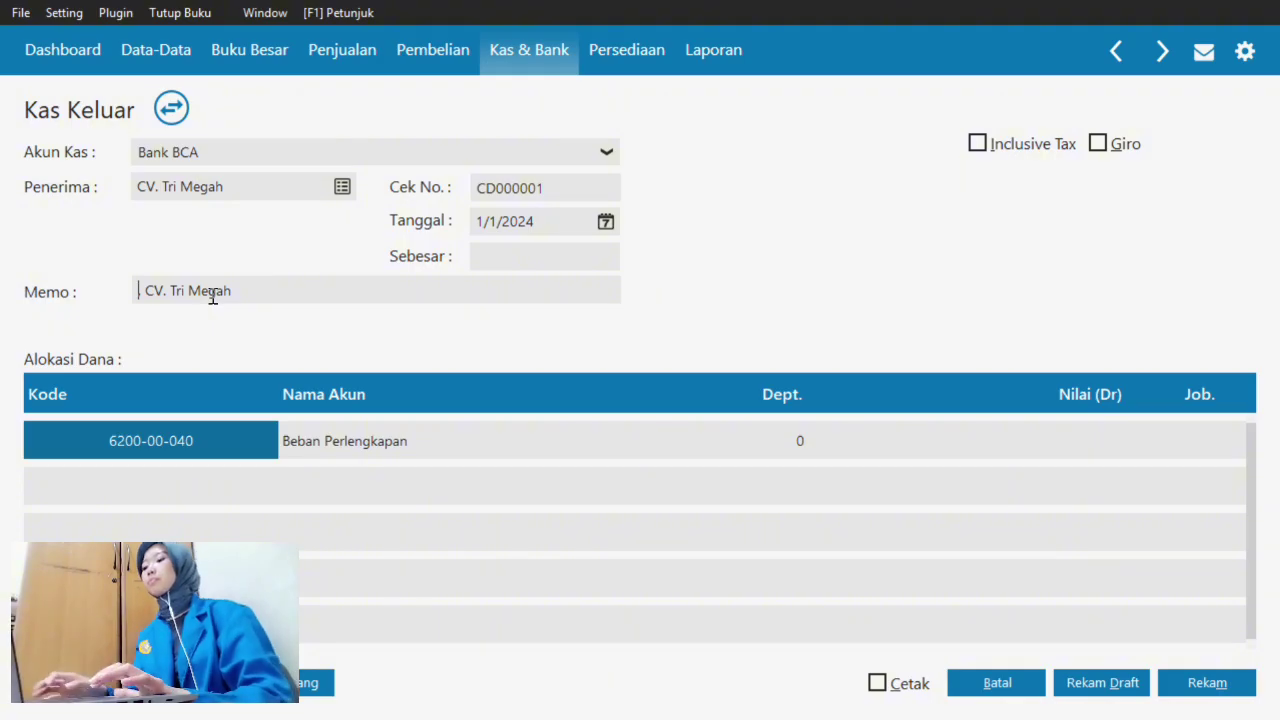
- Rewrite the memo to read 'Pembayaran Perlengkapan Produksi ke, CV. Tri Megah', fixing typos
{"action": "type", "text": "Pemba"}
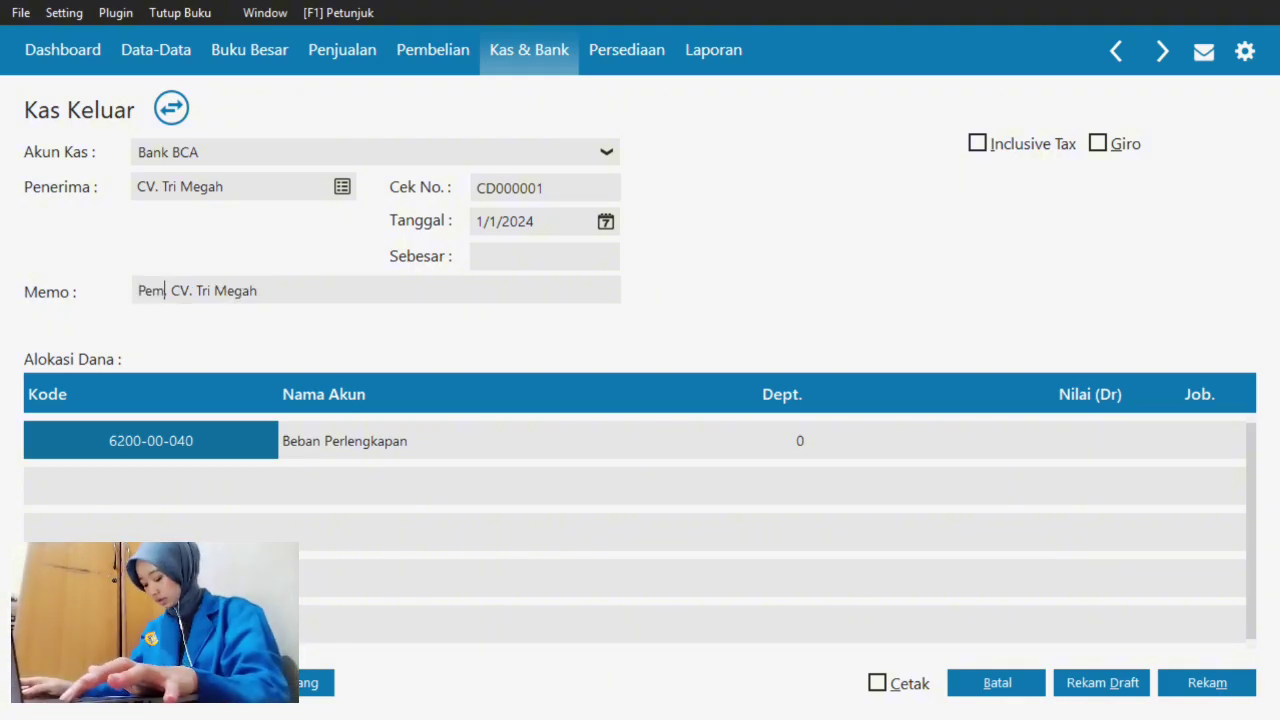
{"action": "type", "text": "yaran Perl"}
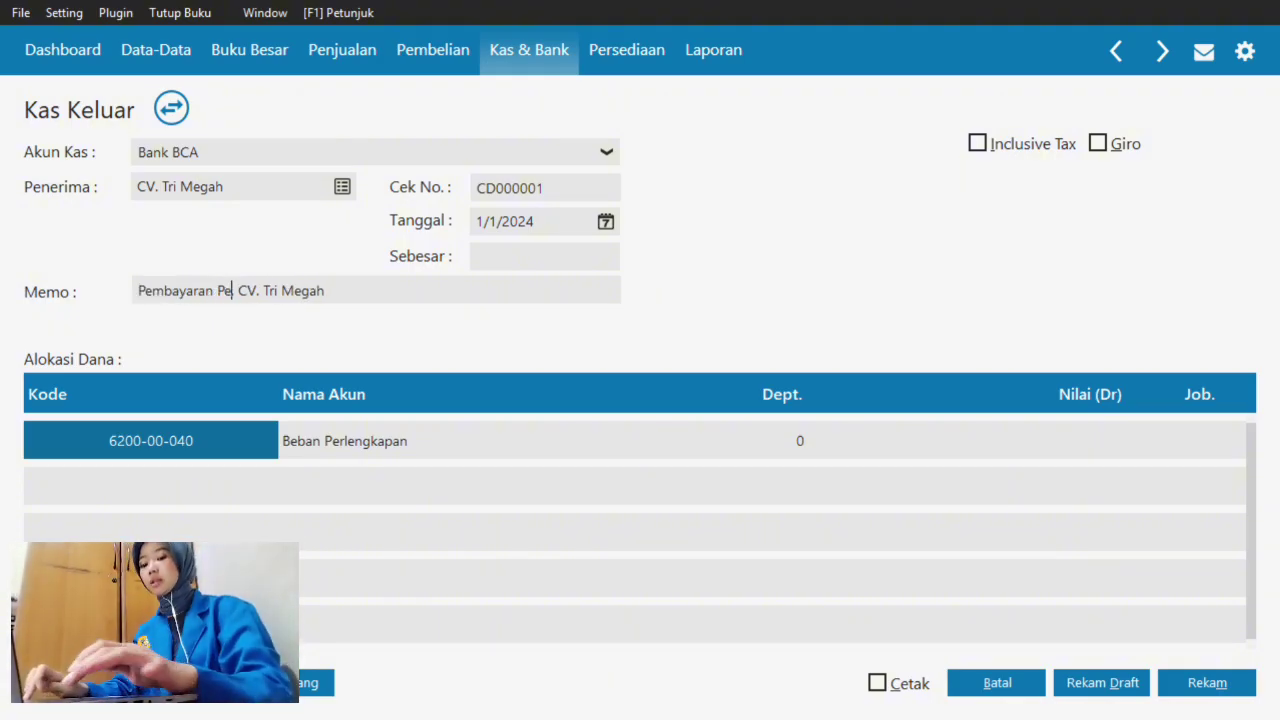
{"action": "type", "text": "engkapan"}
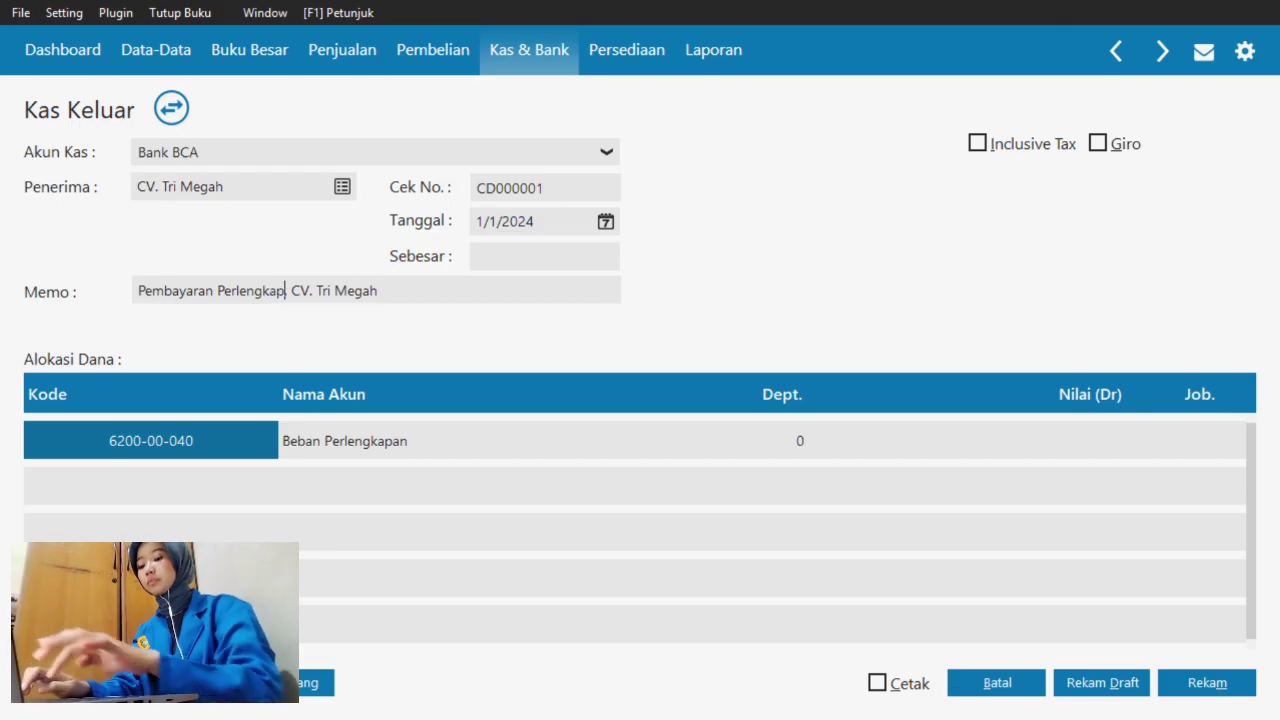
{"action": "type", "text": " ,"}
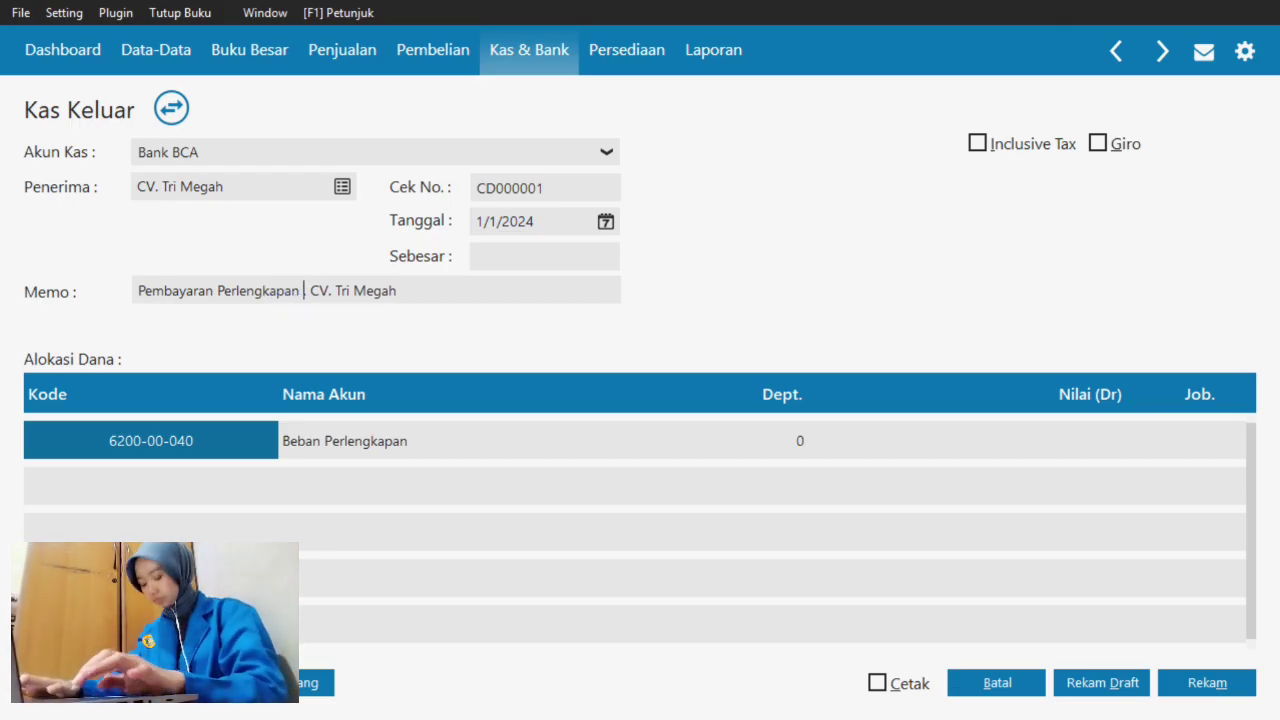
{"action": "type", "text": "Produksi melalui"}
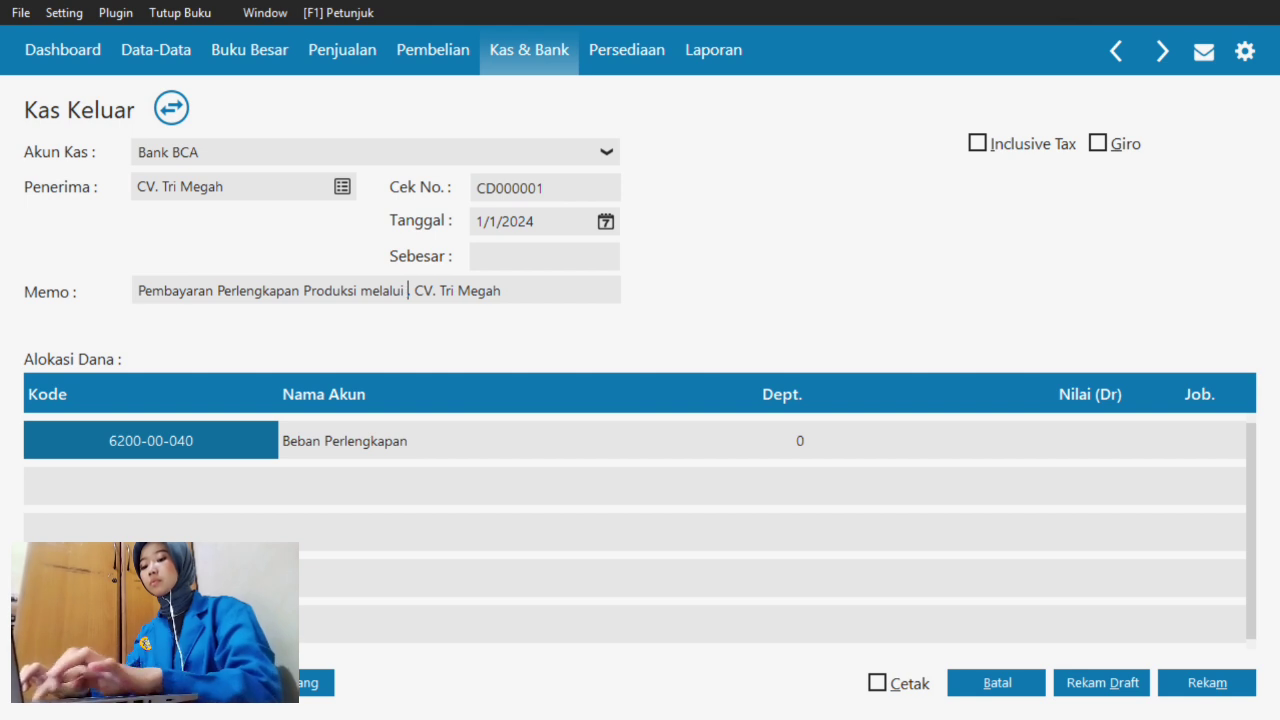
{"action": "type", "text": " Bank"}
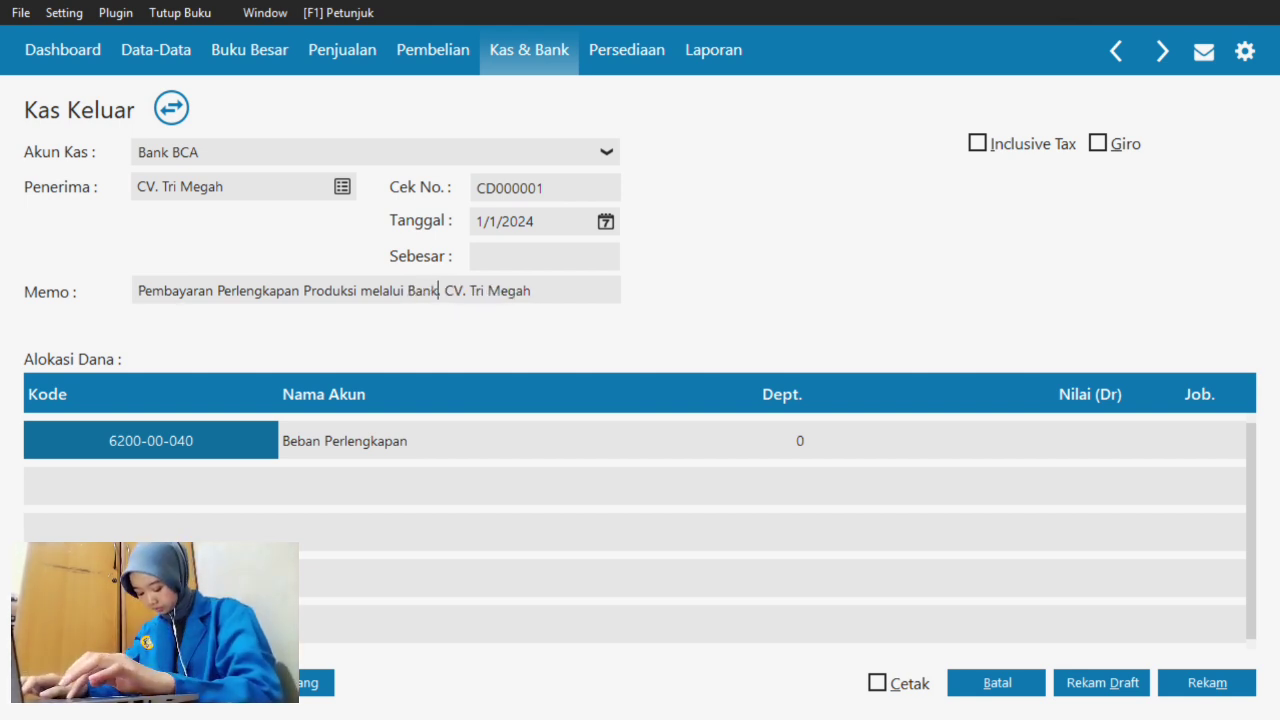
{"action": "key", "text": "BackSpace"}
{"action": "key", "text": "BackSpace"}
{"action": "key", "text": "BackSpace"}
{"action": "key", "text": "BackSpace"}
{"action": "key", "text": "BackSpace"}
{"action": "key", "text": "BackSpace"}
{"action": "key", "text": "BackSpace"}
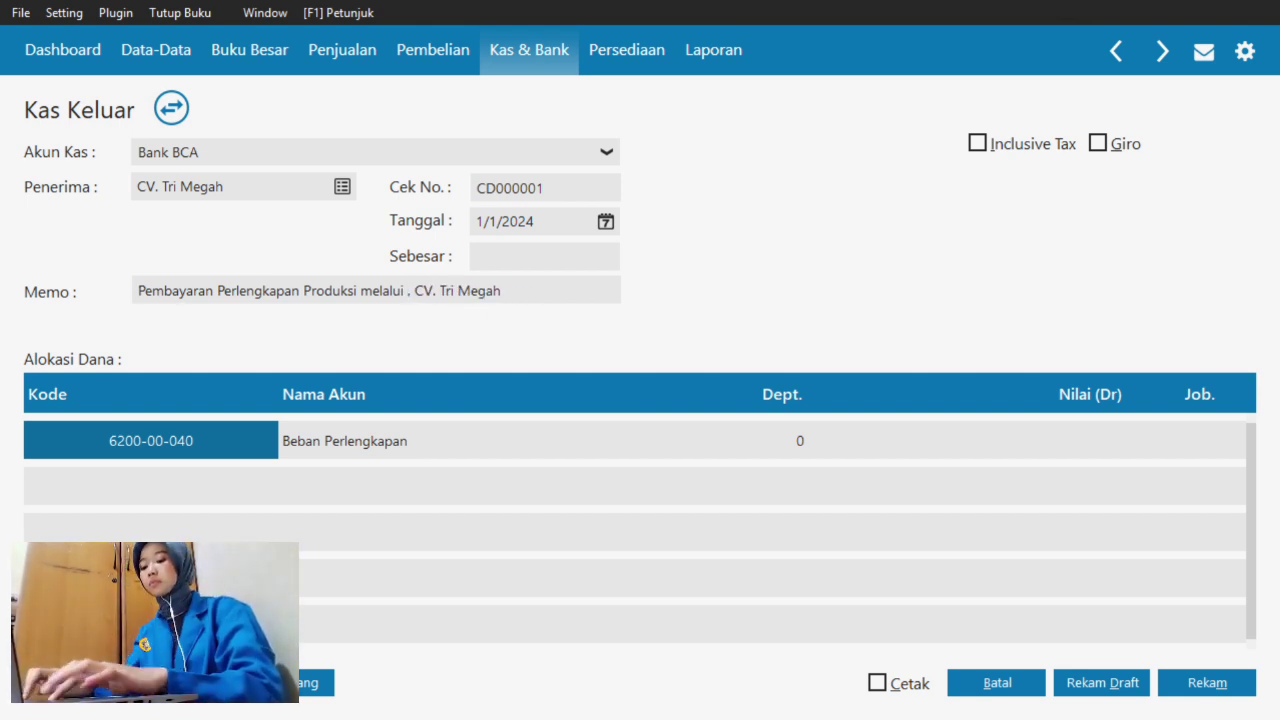
{"action": "key", "text": "BackSpace"}
{"action": "key", "text": "BackSpace"}
{"action": "key", "text": "BackSpace"}
{"action": "key", "text": "BackSpace"}
{"action": "key", "text": "BackSpace"}
{"action": "key", "text": "BackSpace"}
{"action": "key", "text": "BackSpace"}
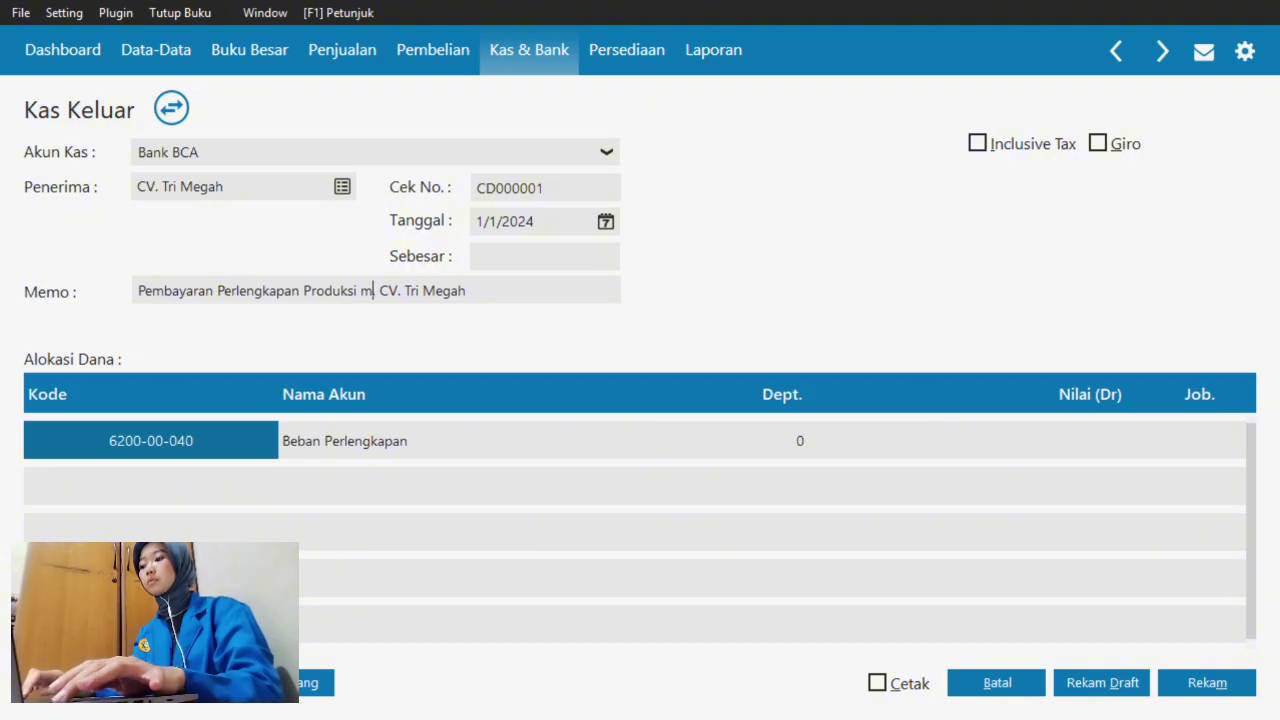
{"action": "key", "text": "BackSpace"}
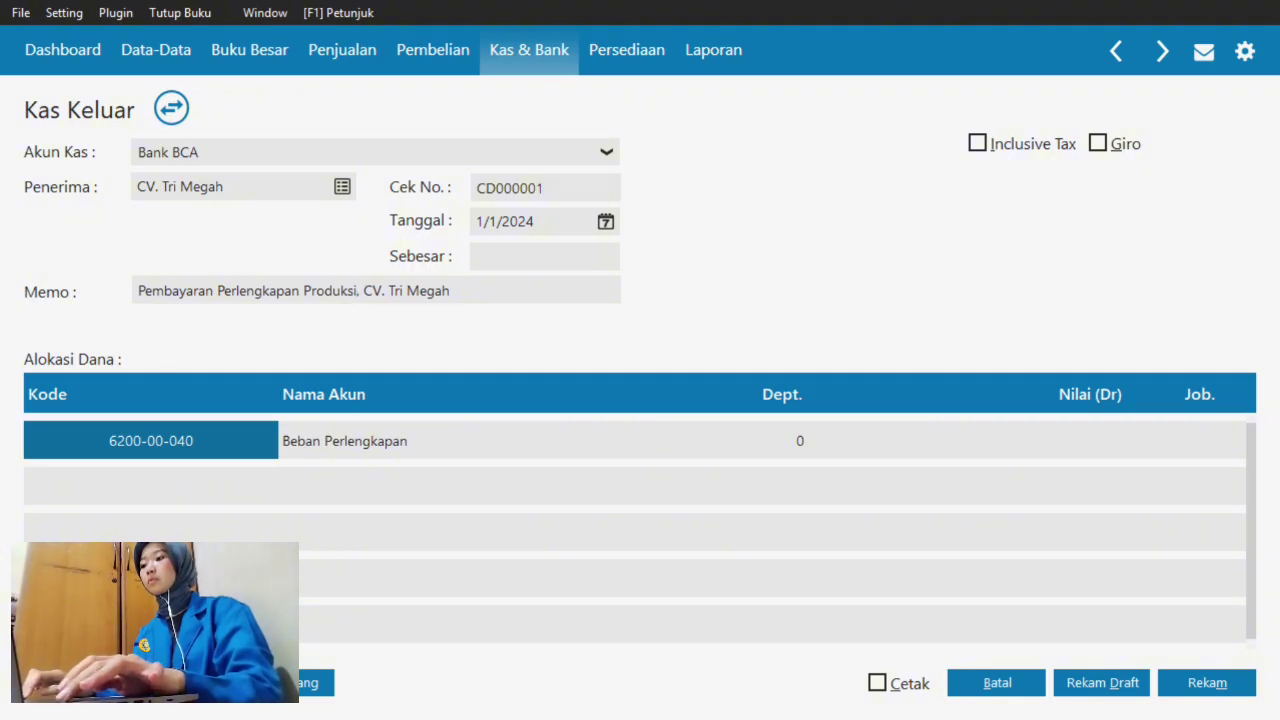
{"action": "key", "text": "BackSpace"}
{"action": "type", "text": "mela"}
{"action": "key", "text": "BackSpace"}
{"action": "key", "text": "BackSpace"}
{"action": "key", "text": "BackSpace"}
{"action": "key", "text": "BackSpace"}
{"action": "key", "text": "BackSpace"}
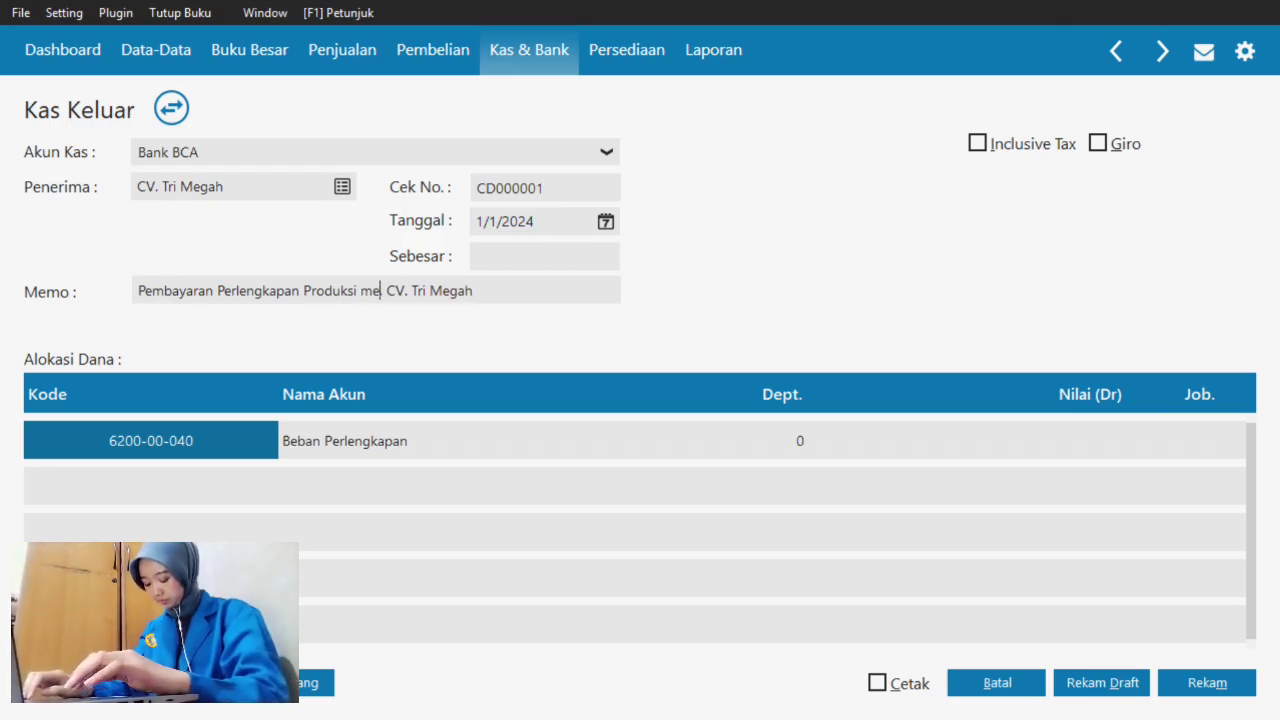
{"action": "type", "text": "m"}
{"action": "key", "text": "BackSpace"}
{"action": "key", "text": "BackSpace"}
{"action": "type", "text": "ke,"}
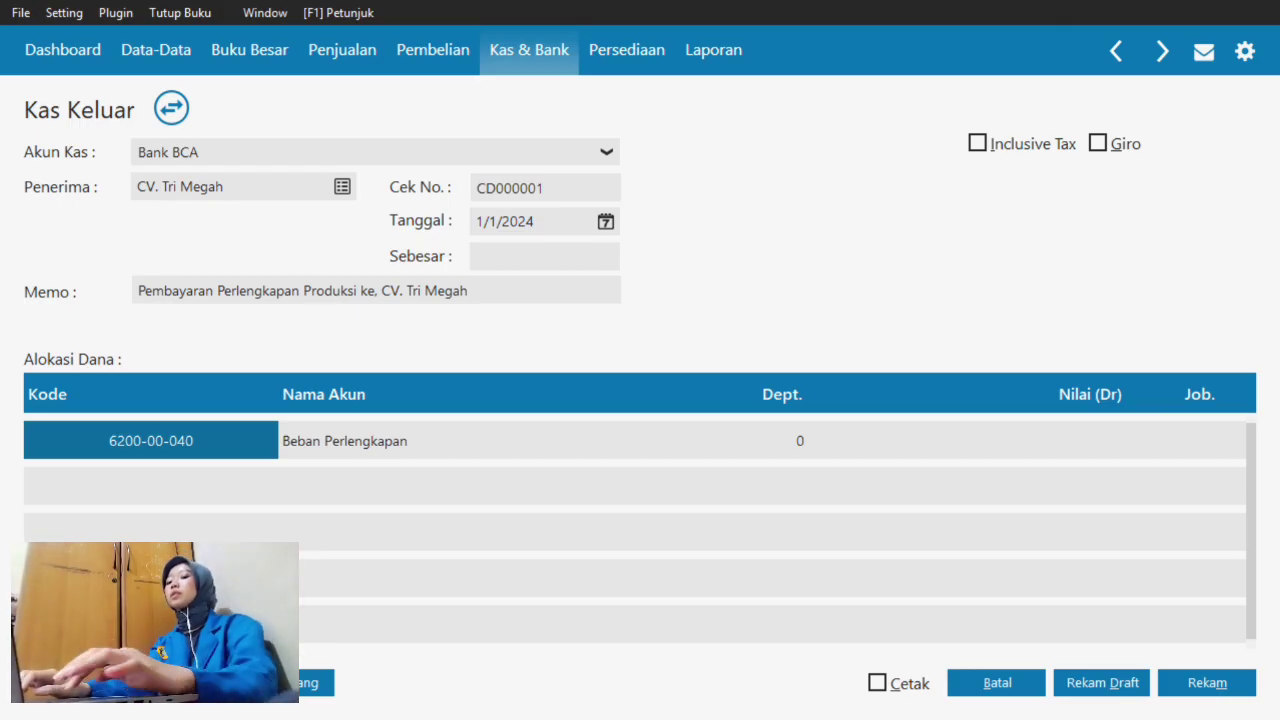
{"action": "key", "text": "Delete"}
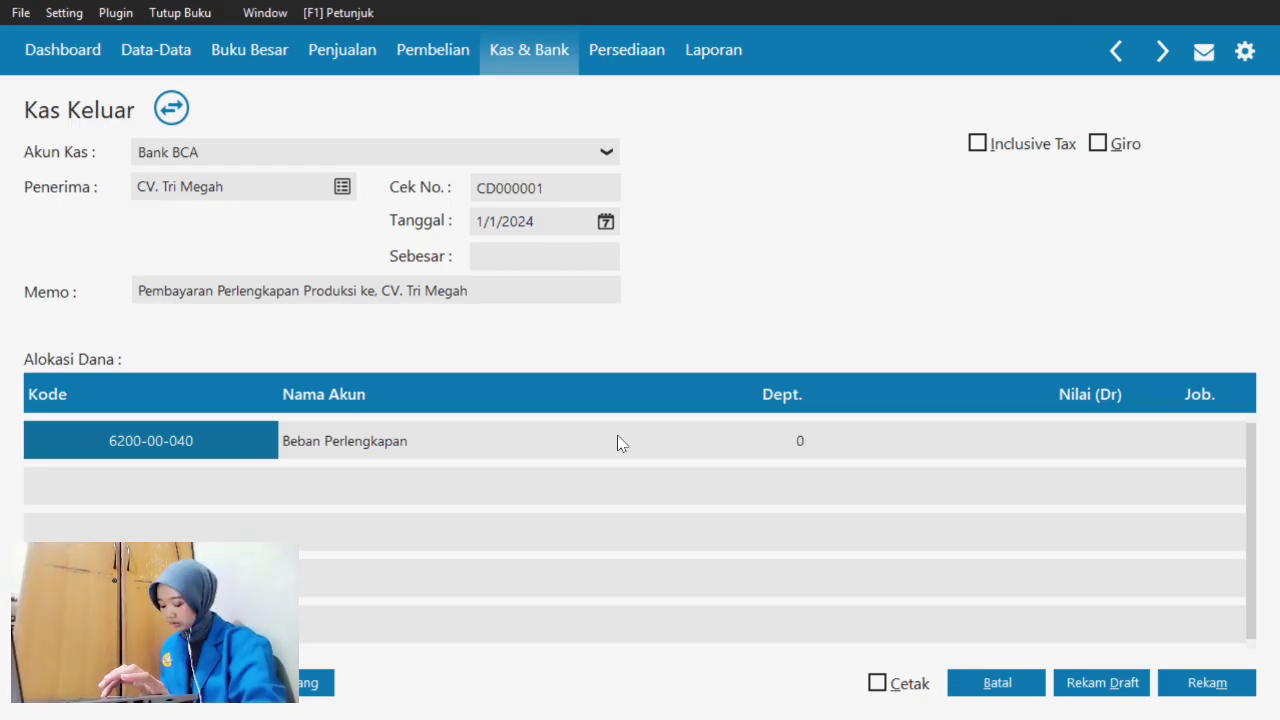
- Enter a 3,000,000 debit on the Beban Perlengkapan line, skip the Job lookup, and fill Sebesar
{"action": "left_click", "coordinate": [405, 453]}
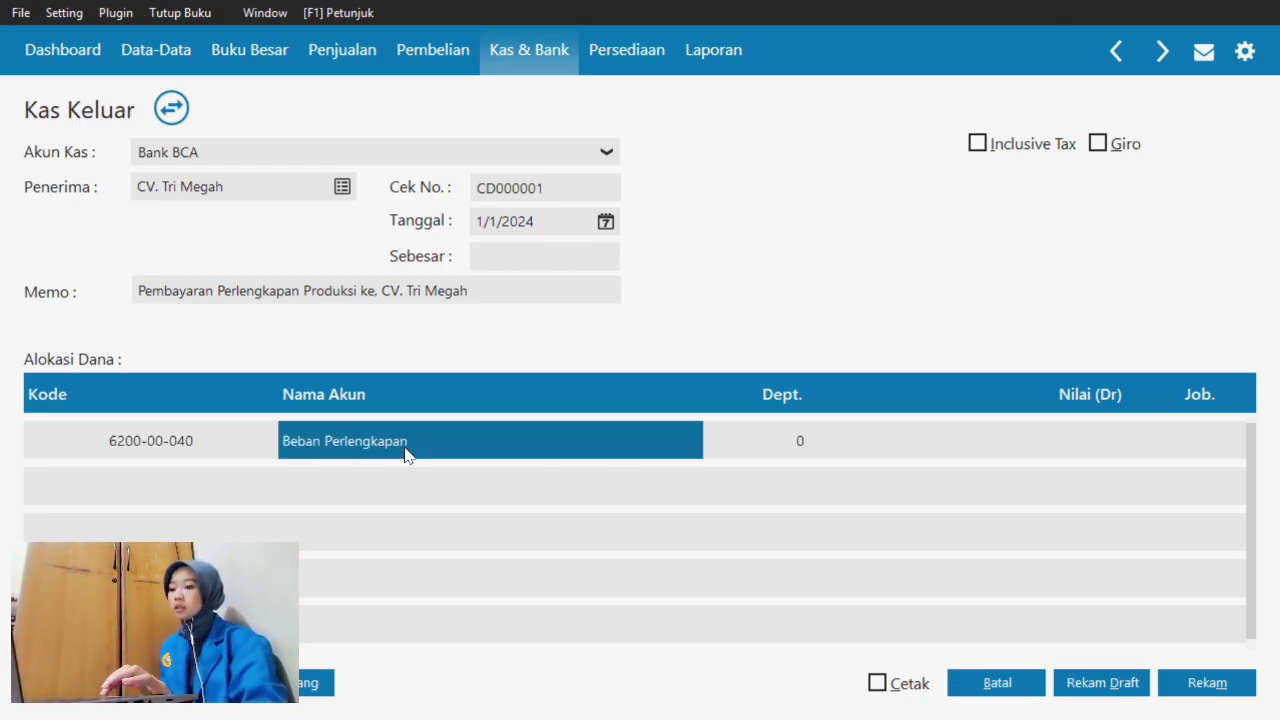
{"action": "key", "text": "Tab"}
{"action": "key", "text": "Tab"}
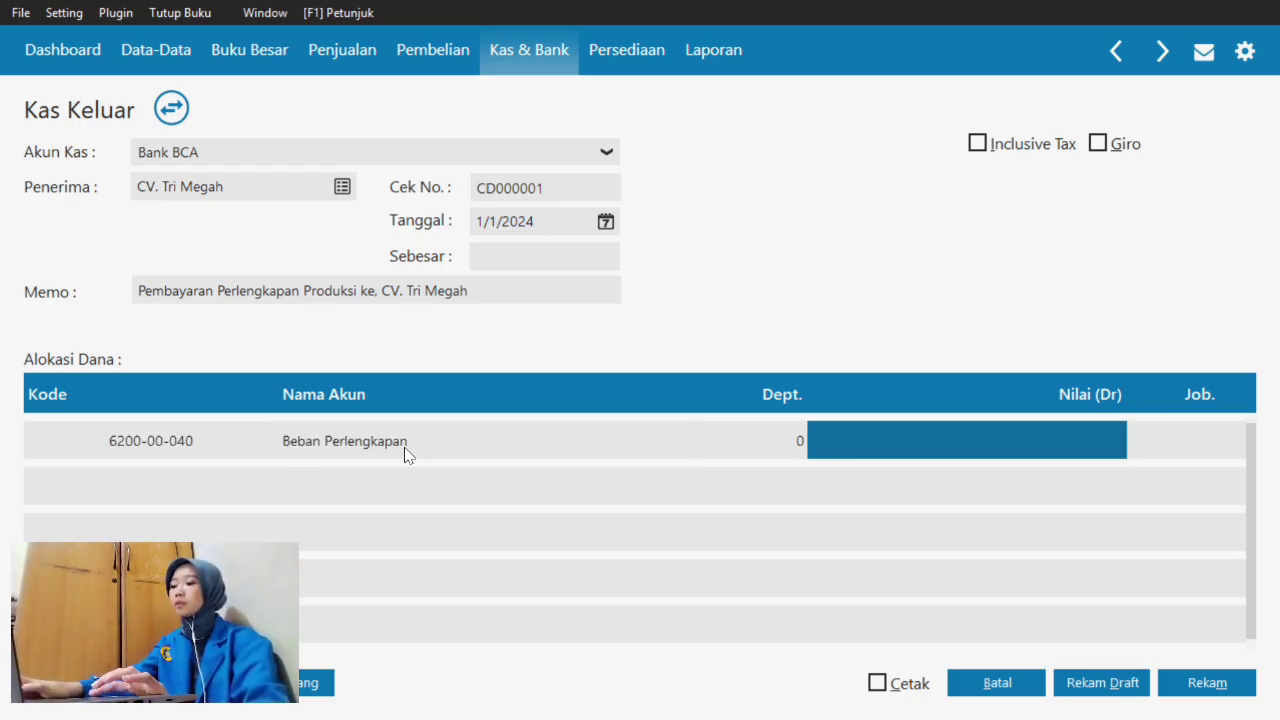
{"action": "type", "text": "3,000,"}
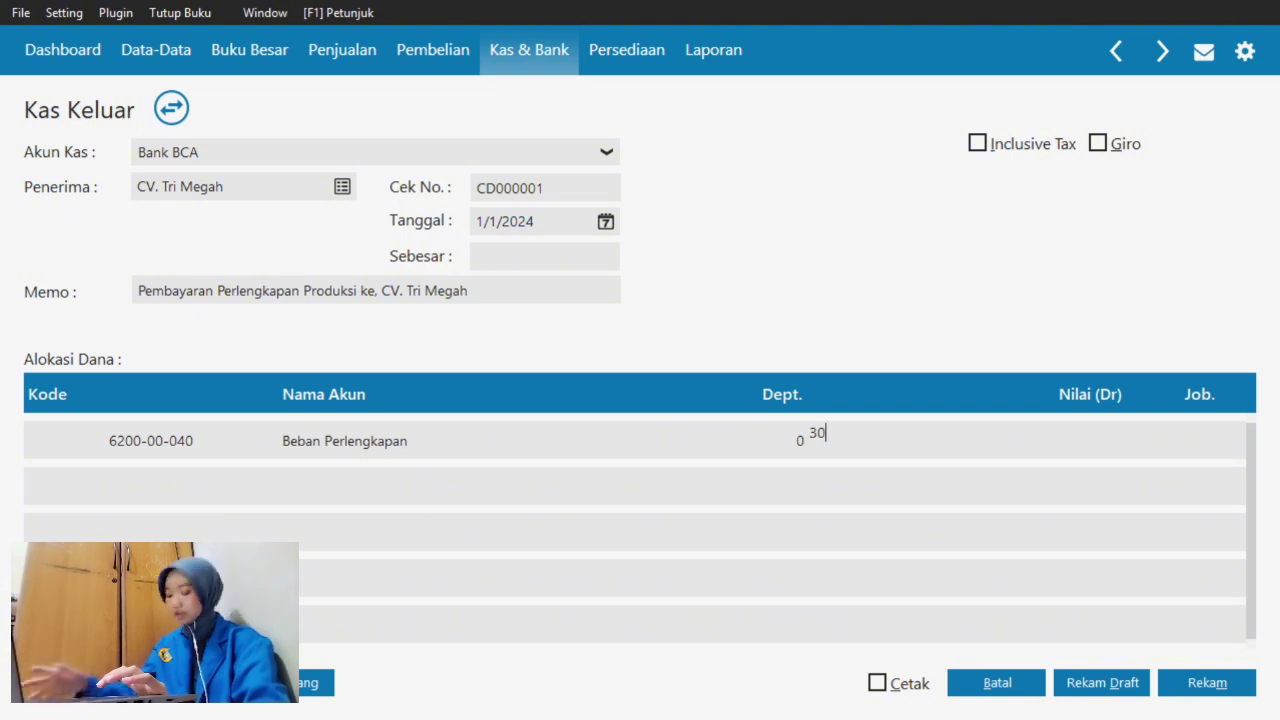
{"action": "type", "text": "00000"}
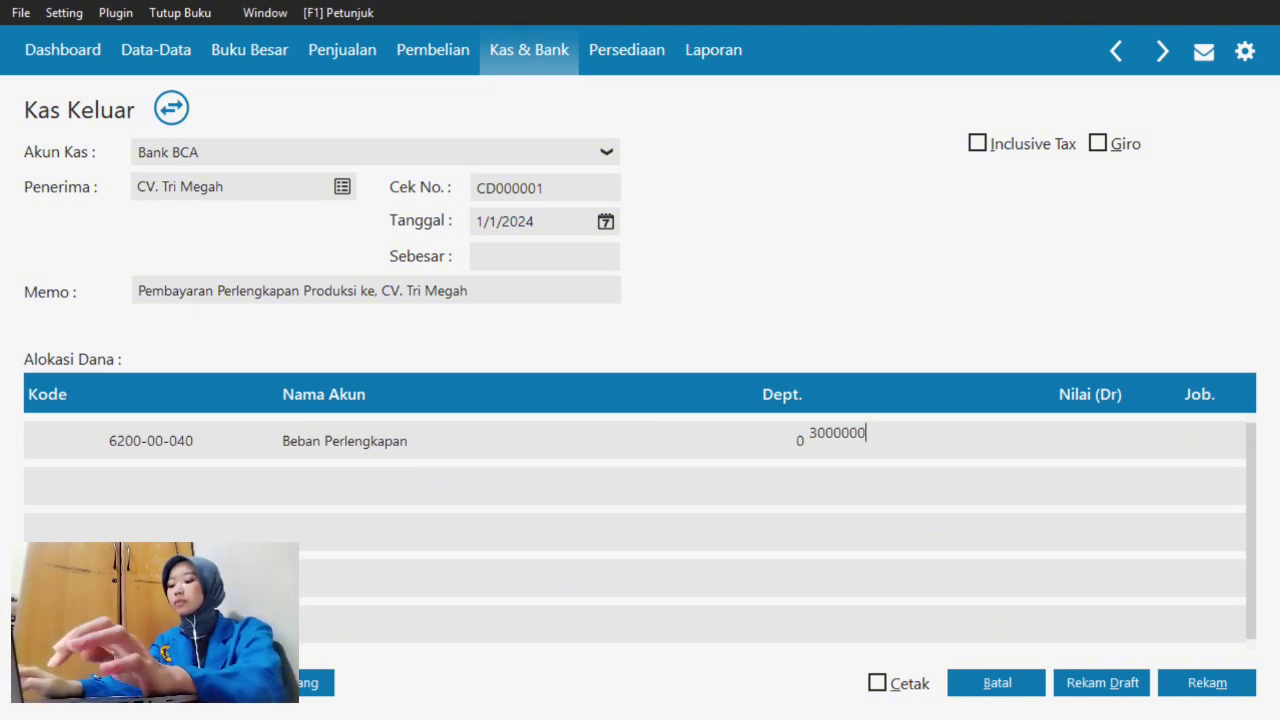
{"action": "key", "text": "Tab"}
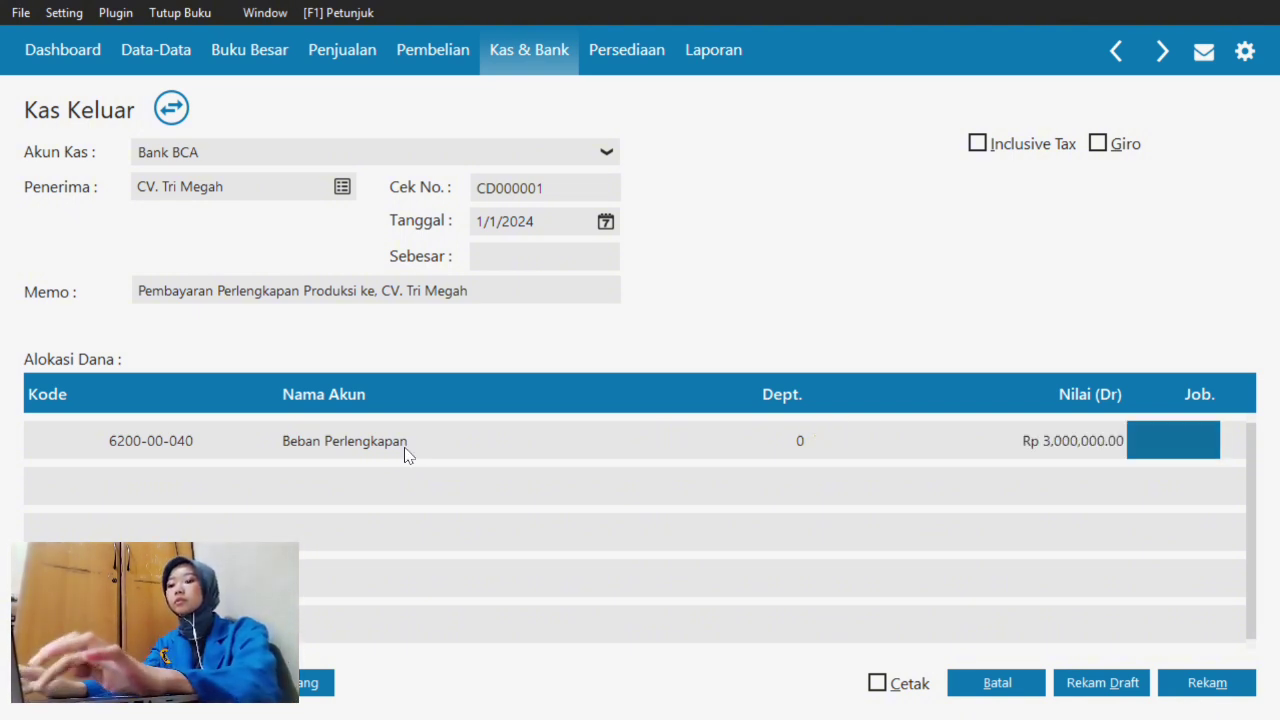
{"action": "double_click", "coordinate": [1166, 448]}
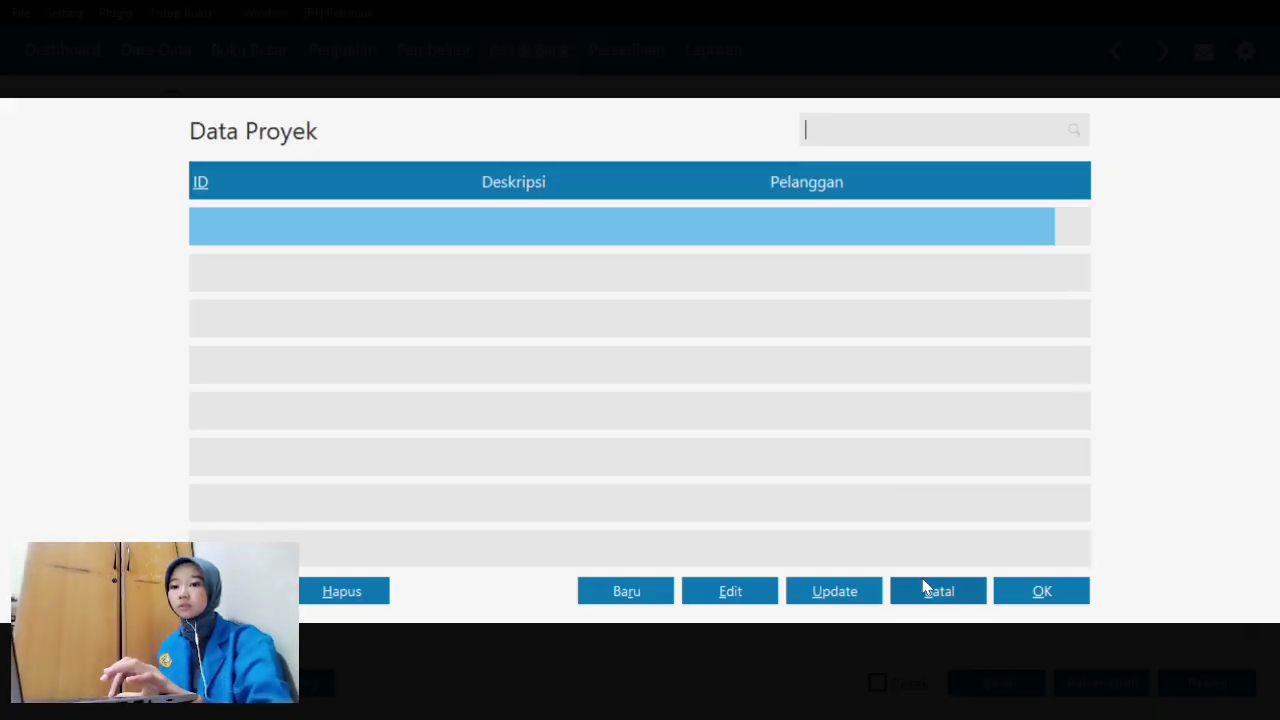
{"action": "left_click", "coordinate": [925, 590]}
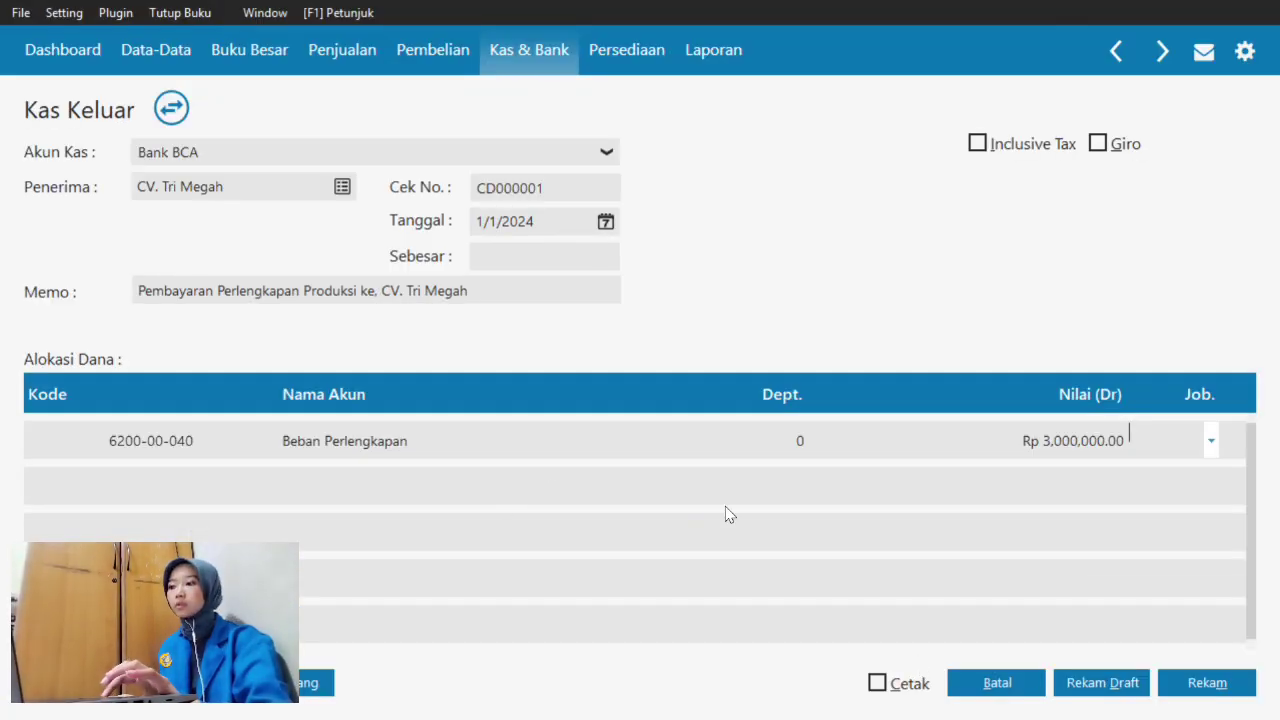
{"action": "left_click", "coordinate": [508, 257]}
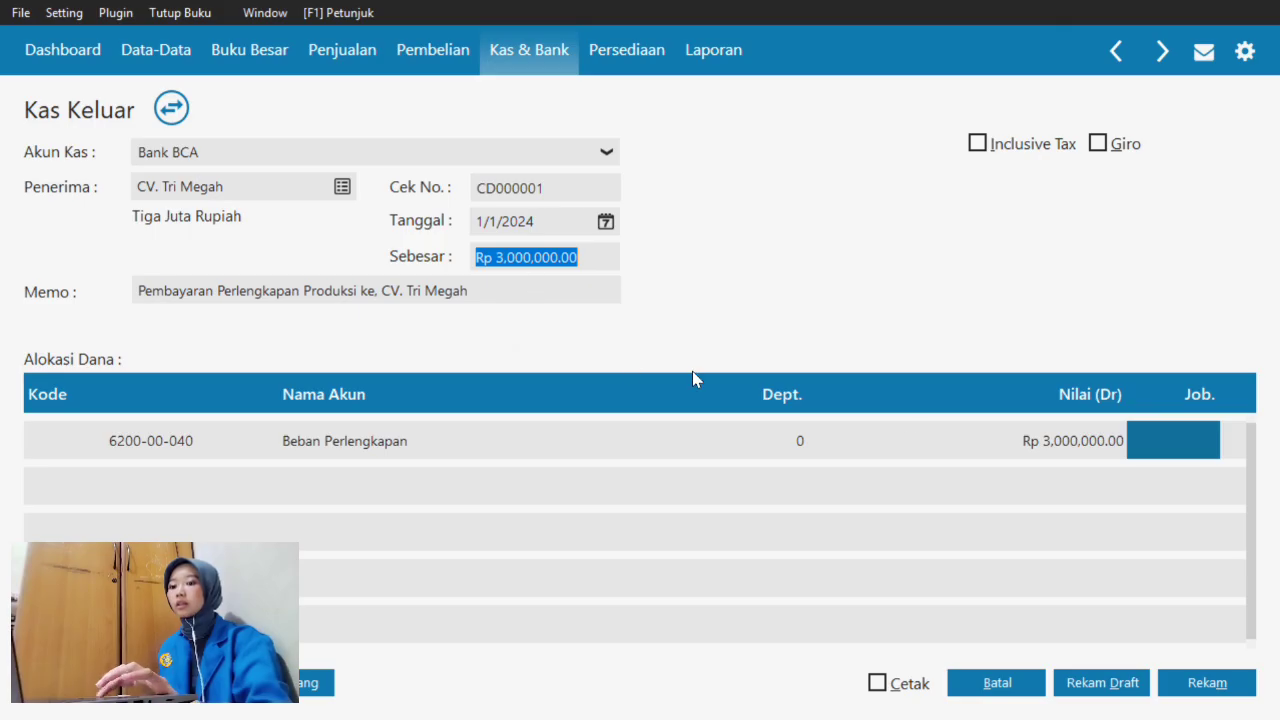
- Save Kas Keluar voucher CD000001 for Rp 3,000,000, then close the blank form and list
{"action": "left_click", "coordinate": [1208, 684]}
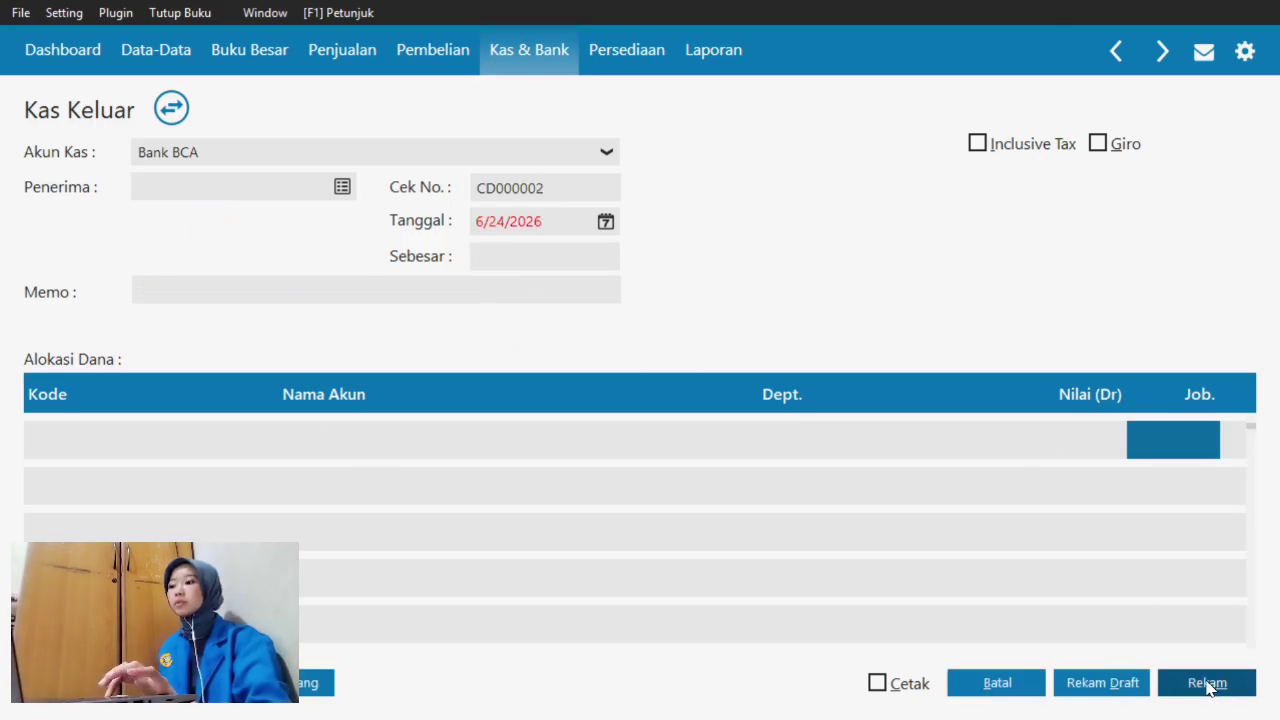
{"action": "left_click", "coordinate": [1003, 686]}
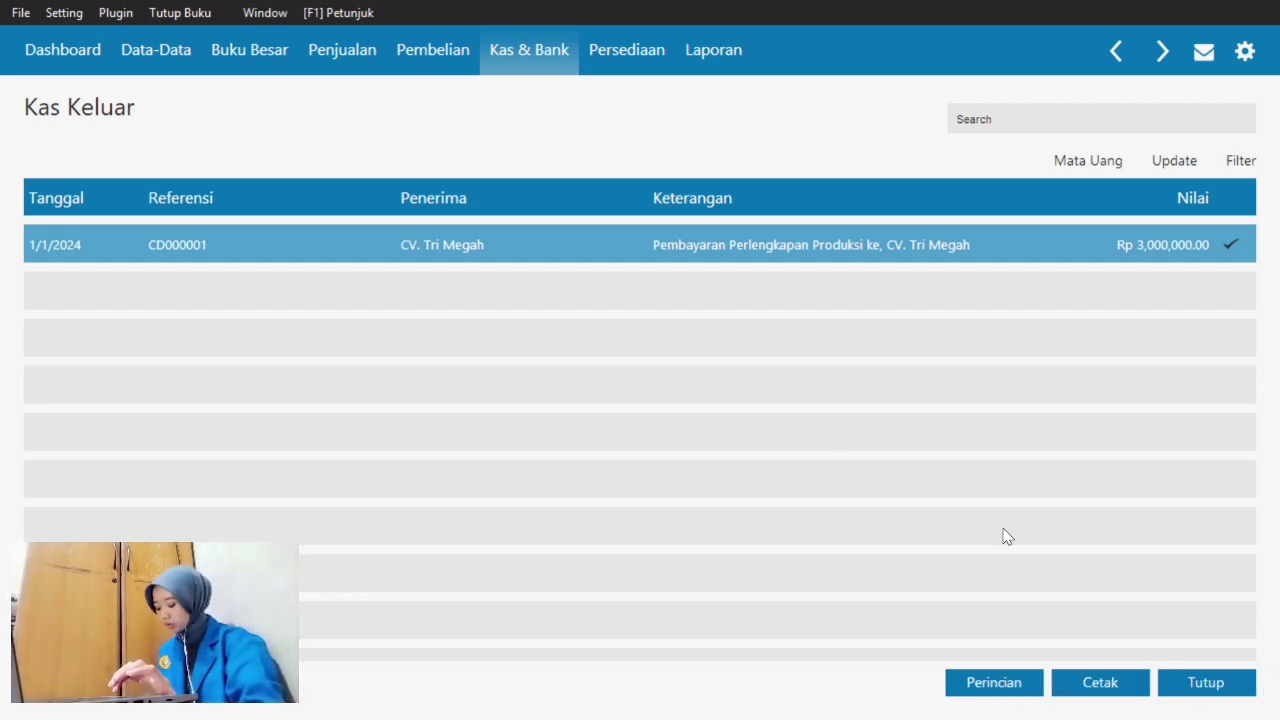
{"action": "left_click", "coordinate": [1207, 686]}
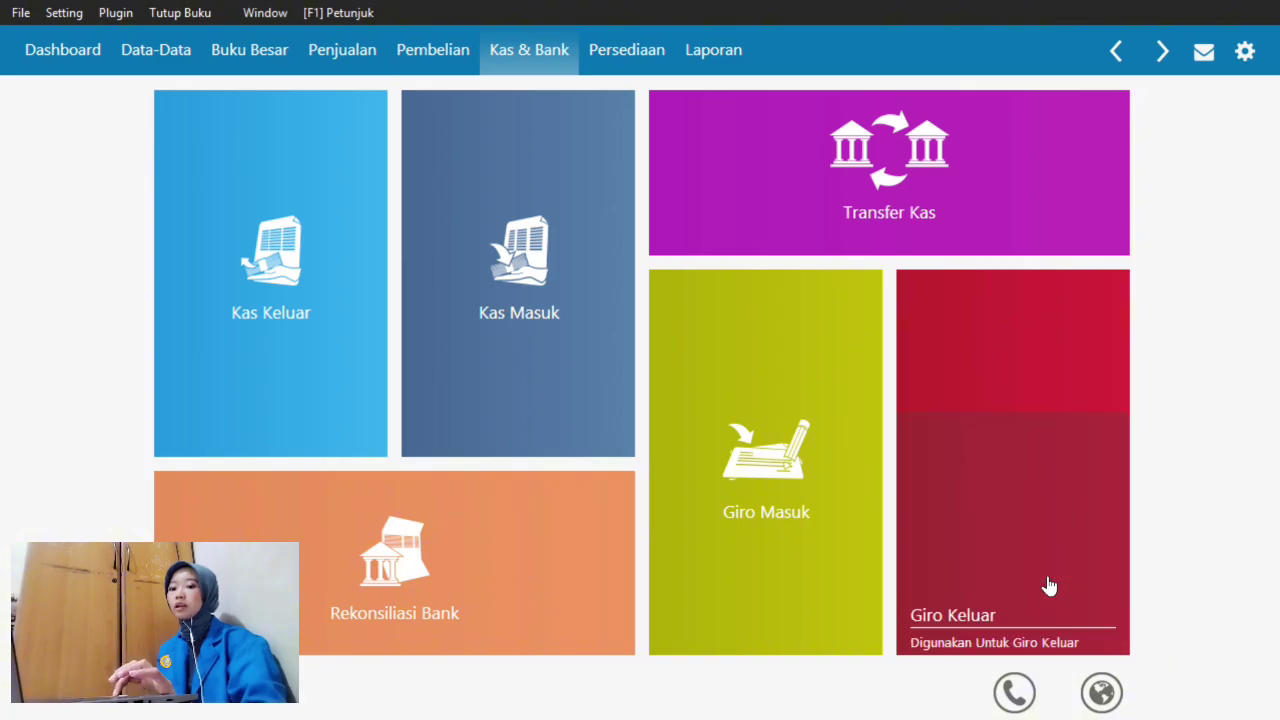
{"action": "key", "text": "super+Tab"}
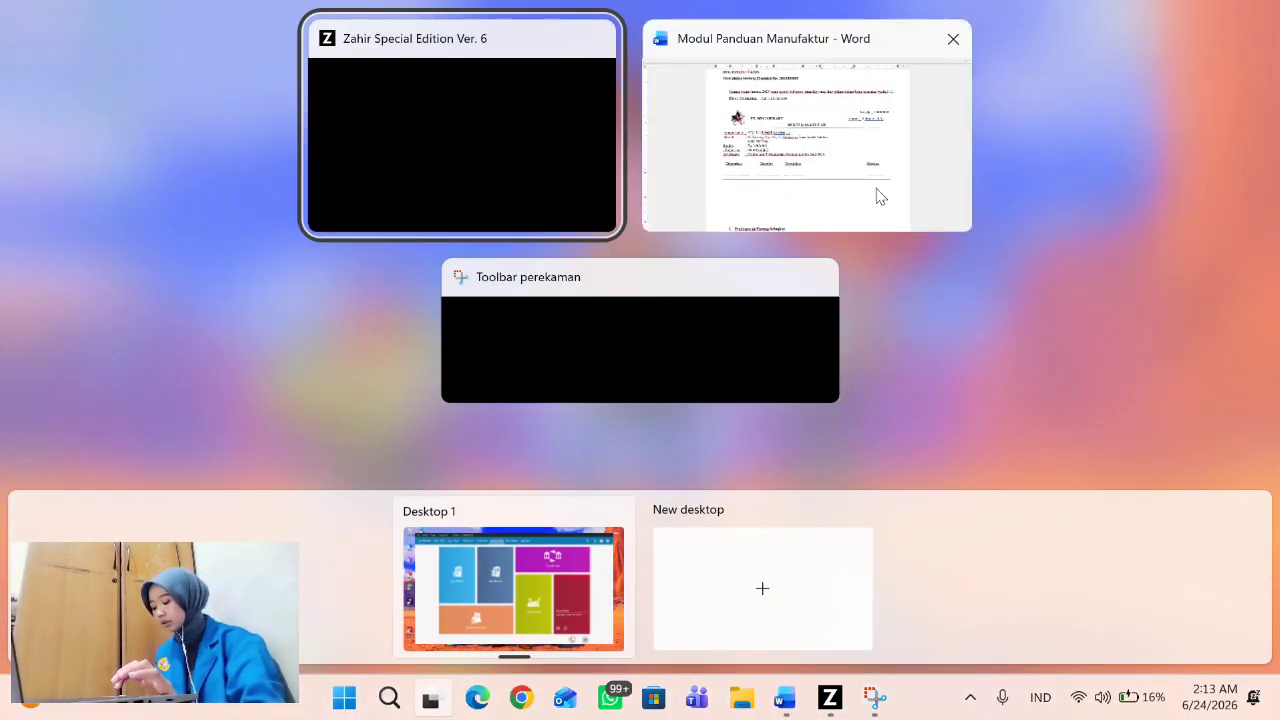
{"action": "left_click", "coordinate": [879, 196]}
{"action": "scroll", "coordinate": [716, 485], "scroll_direction": "down", "scroll_amount": 10}
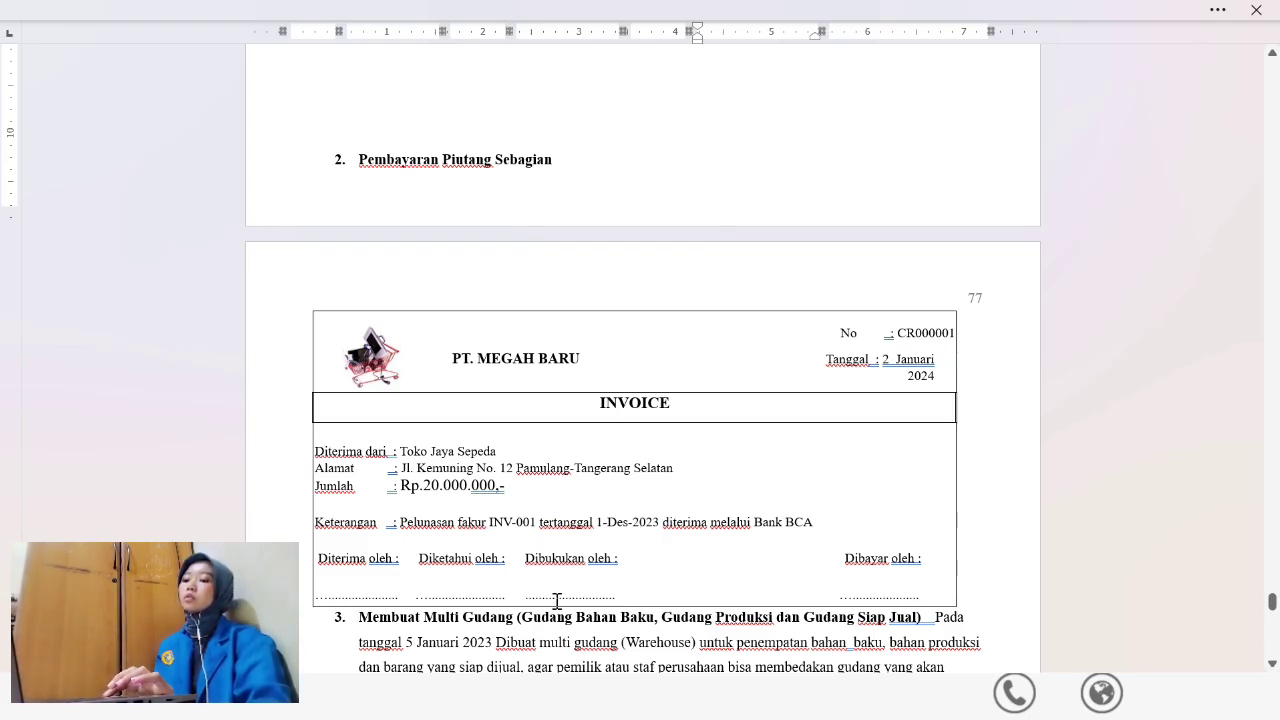
{"action": "key", "text": "super+Tab"}
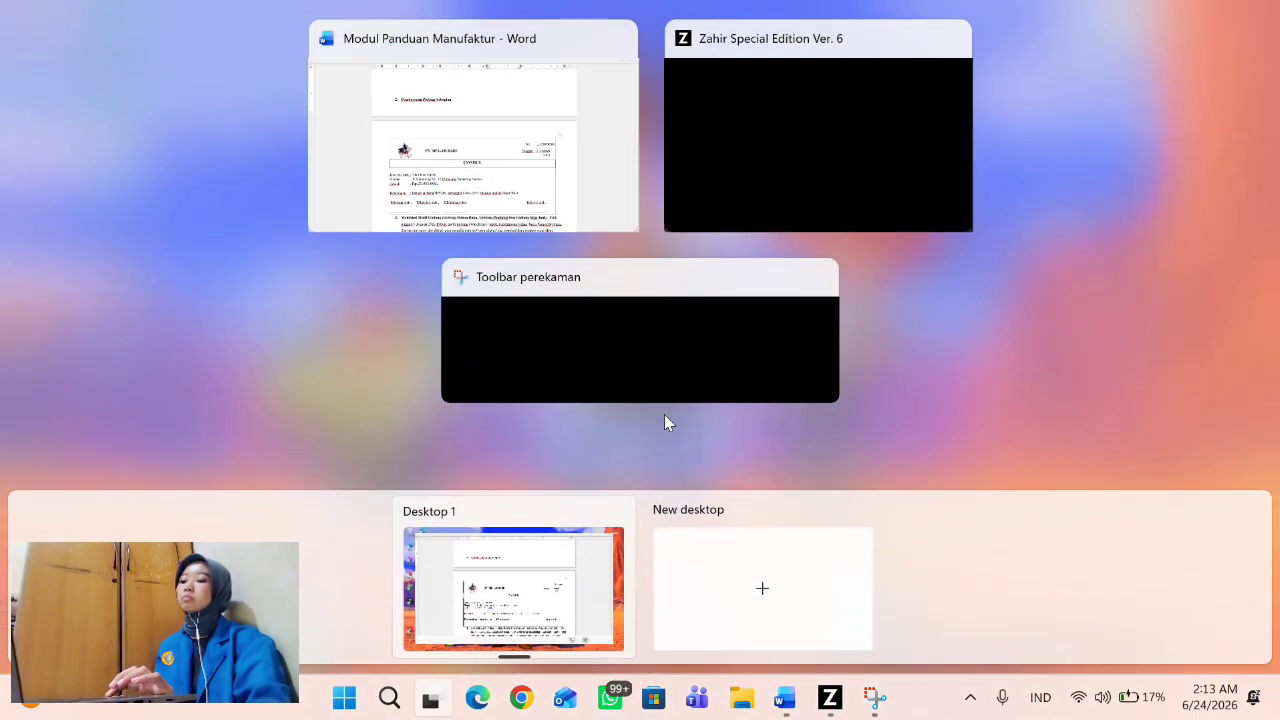
{"action": "left_click", "coordinate": [782, 189]}
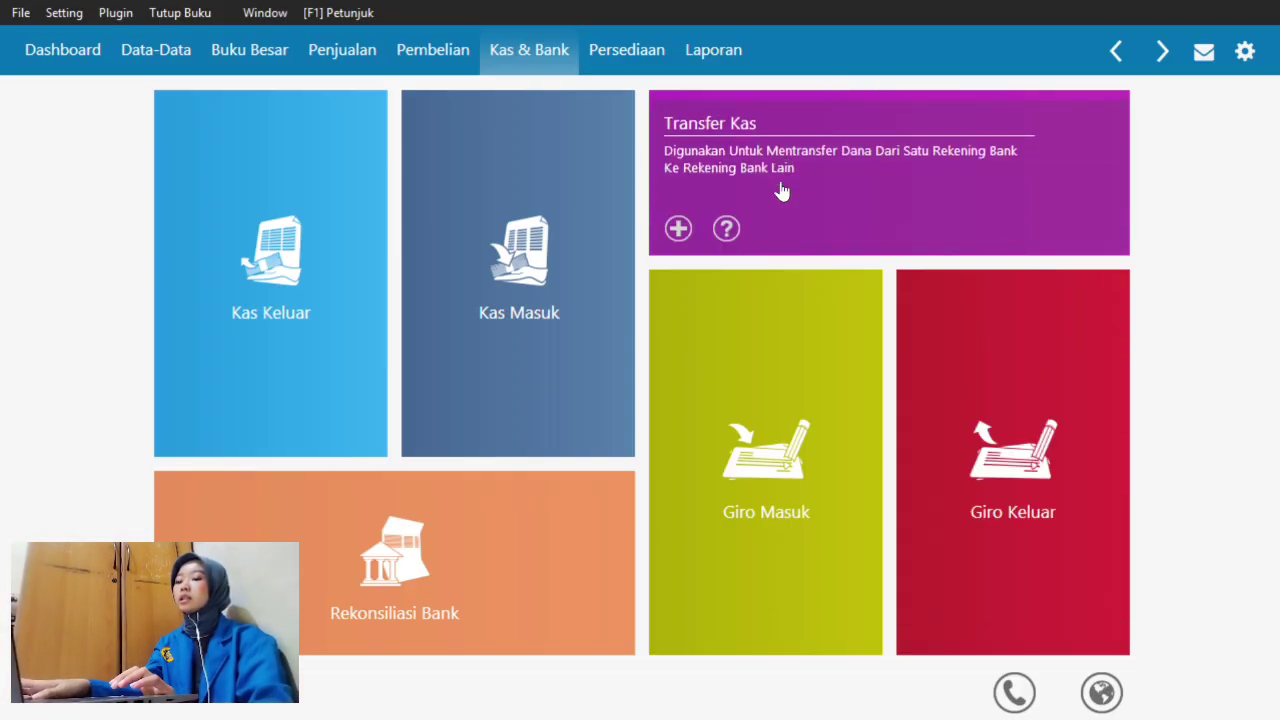
- Start a new entry from Penjualan > Pembayaran Piutang Usaha
{"action": "left_click", "coordinate": [334, 62]}
{"action": "mouse_move", "coordinate": [414, 96]}
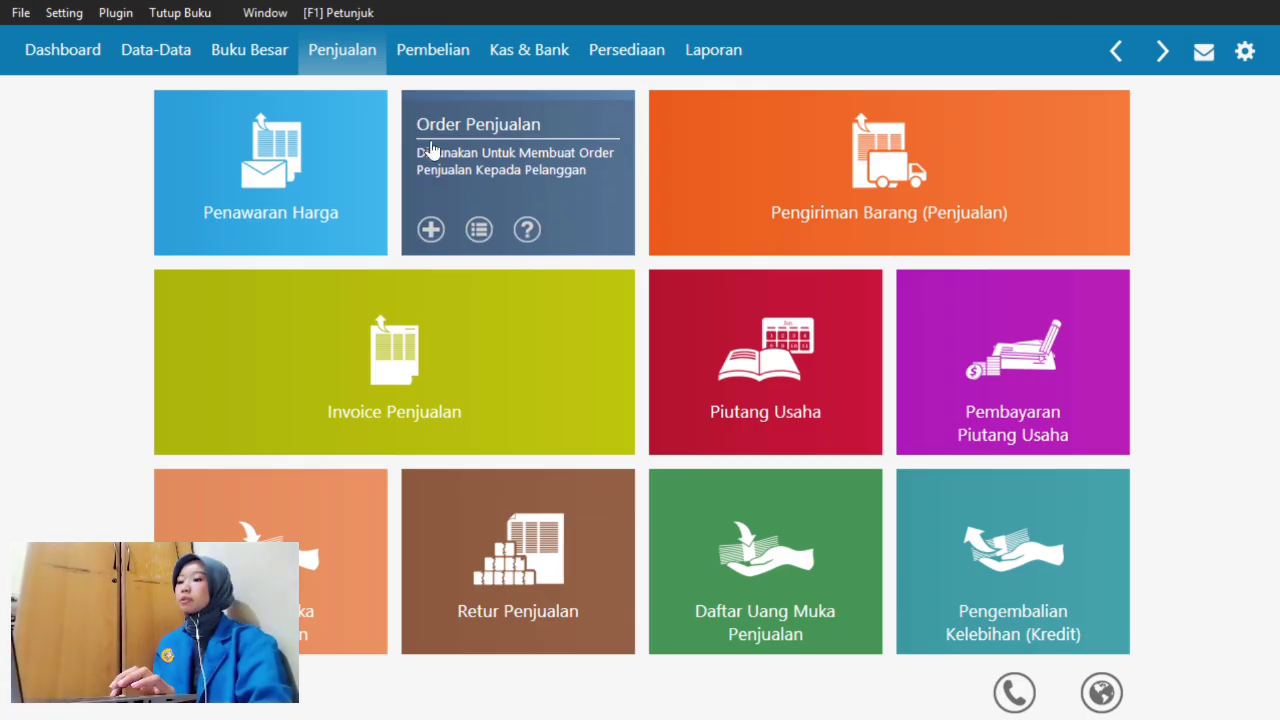
{"action": "mouse_move", "coordinate": [740, 337]}
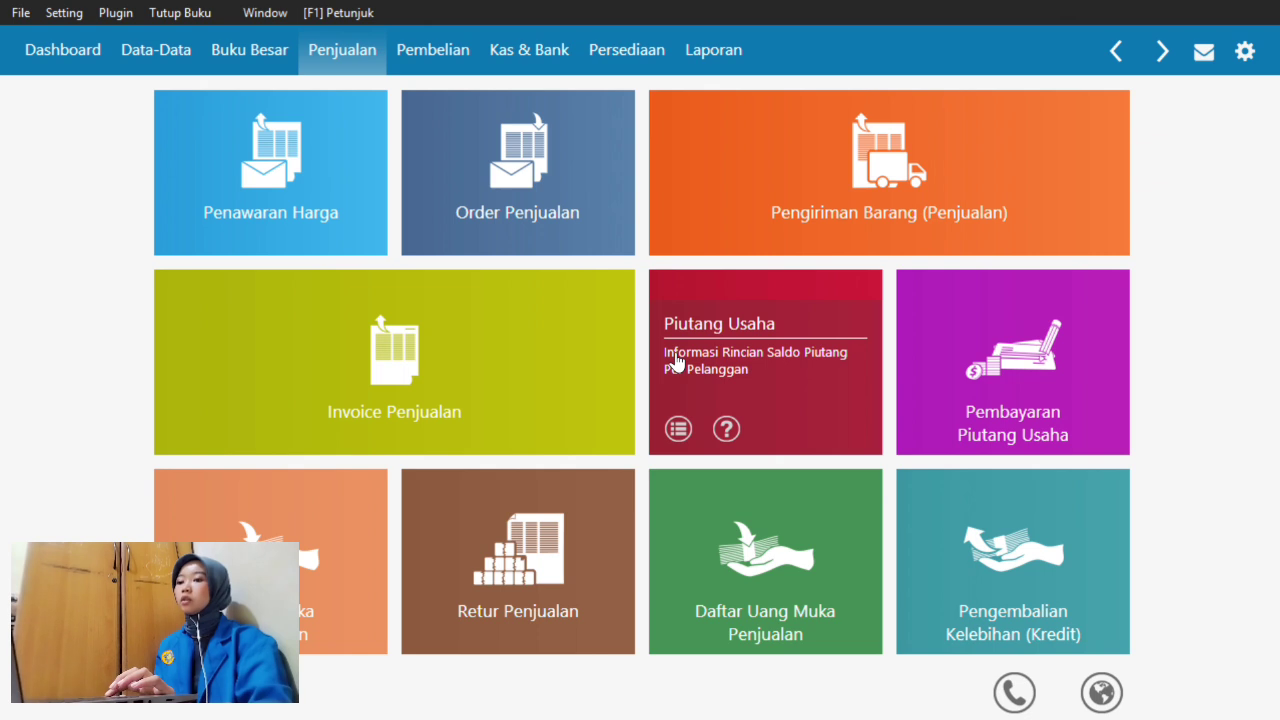
{"action": "left_click", "coordinate": [1062, 365]}
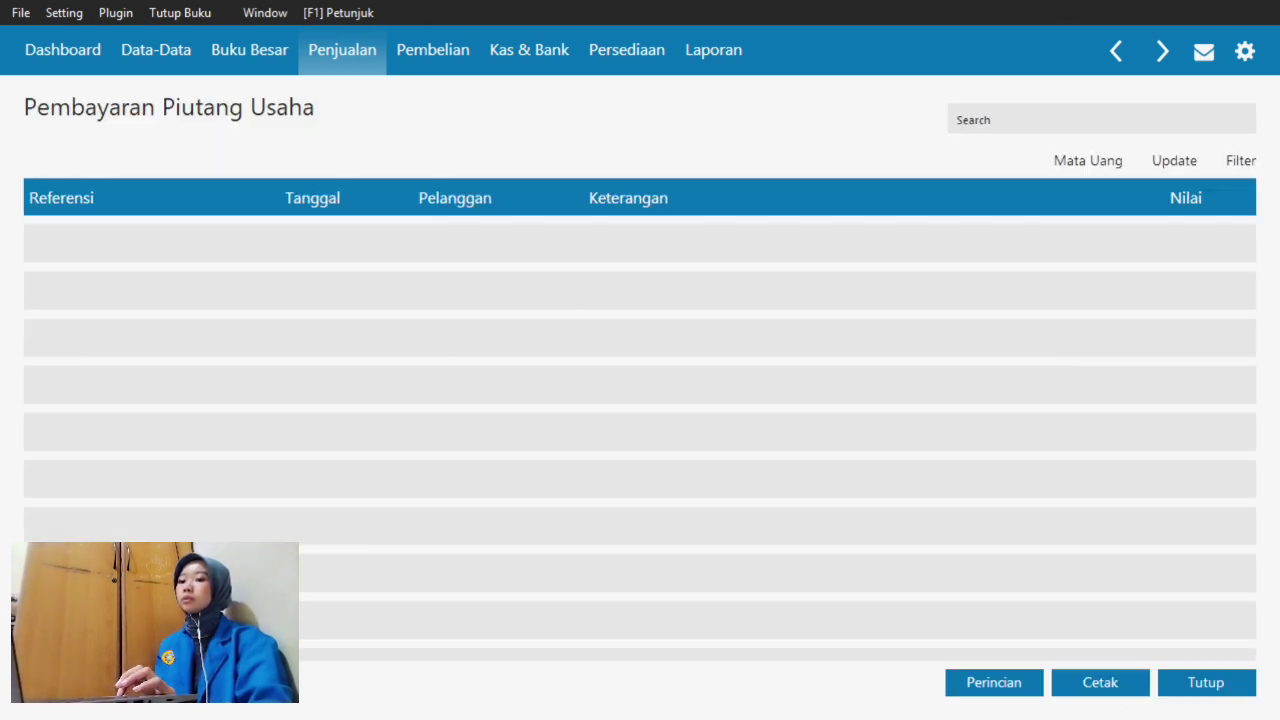
{"action": "left_click", "coordinate": [73, 683]}
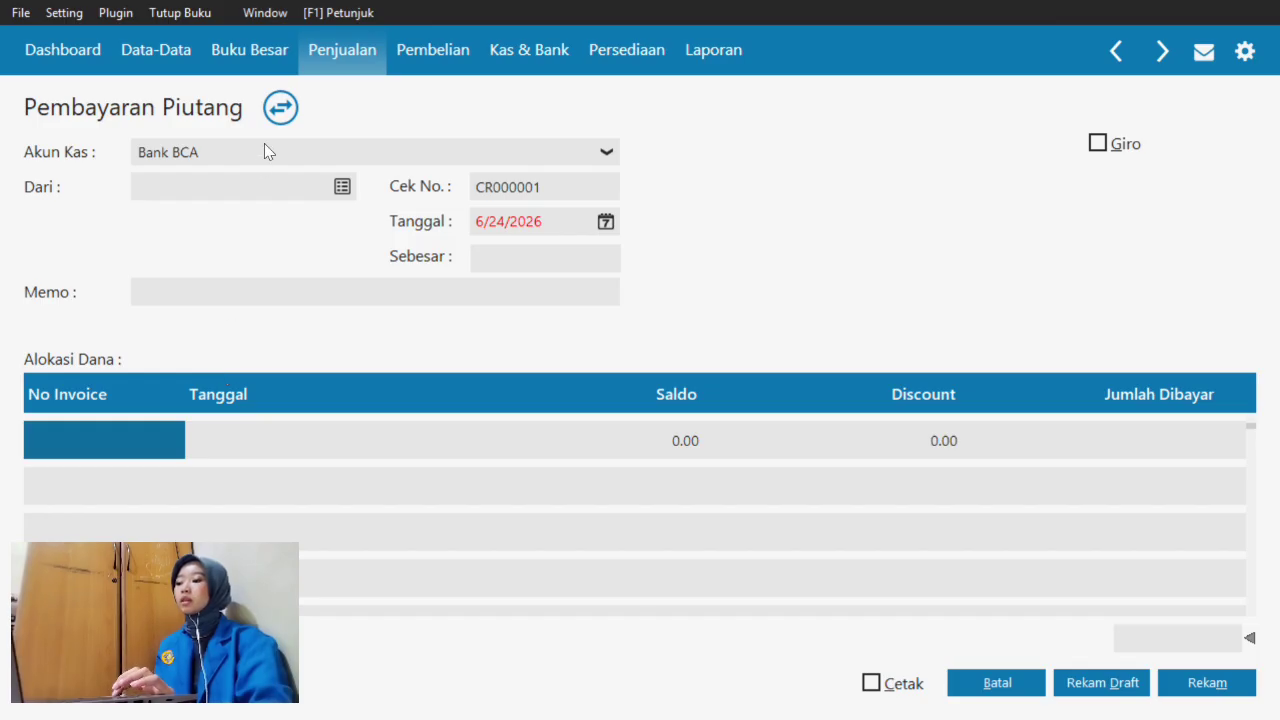
- Choose CUST-1 Toko Jaya Sepeda as the paying customer
{"action": "left_click", "coordinate": [342, 190]}
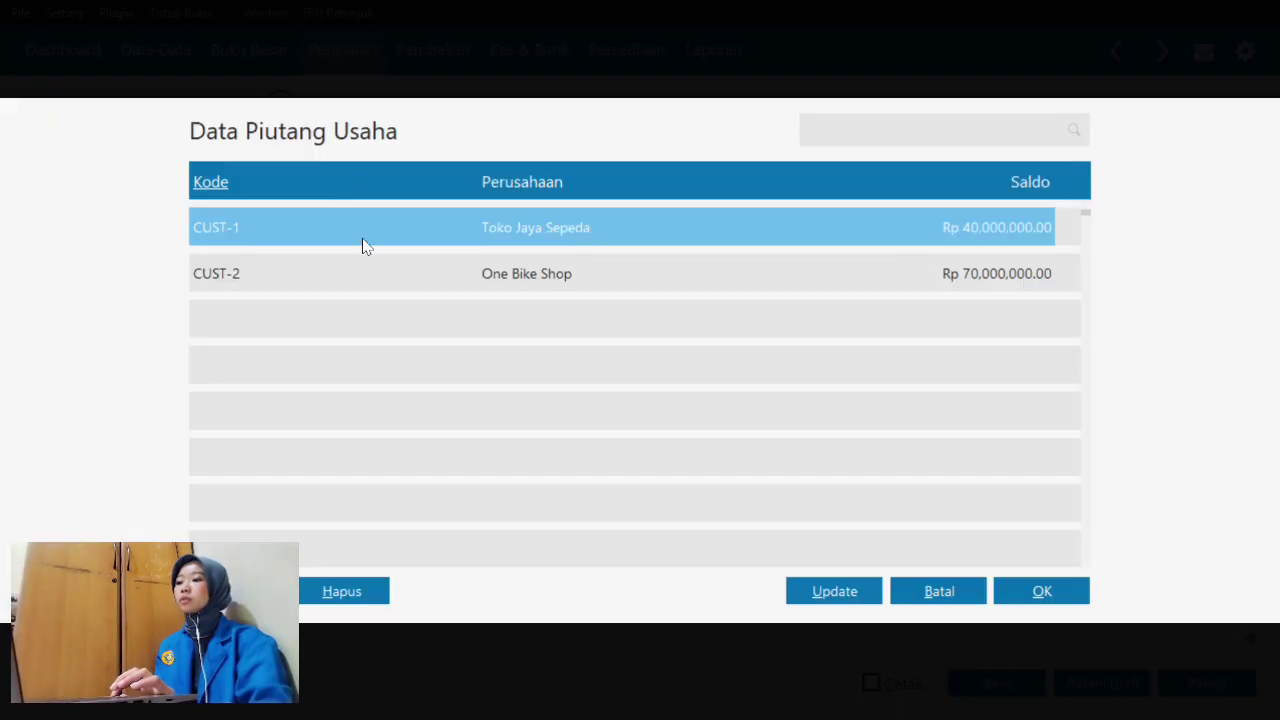
{"action": "left_click", "coordinate": [450, 232]}
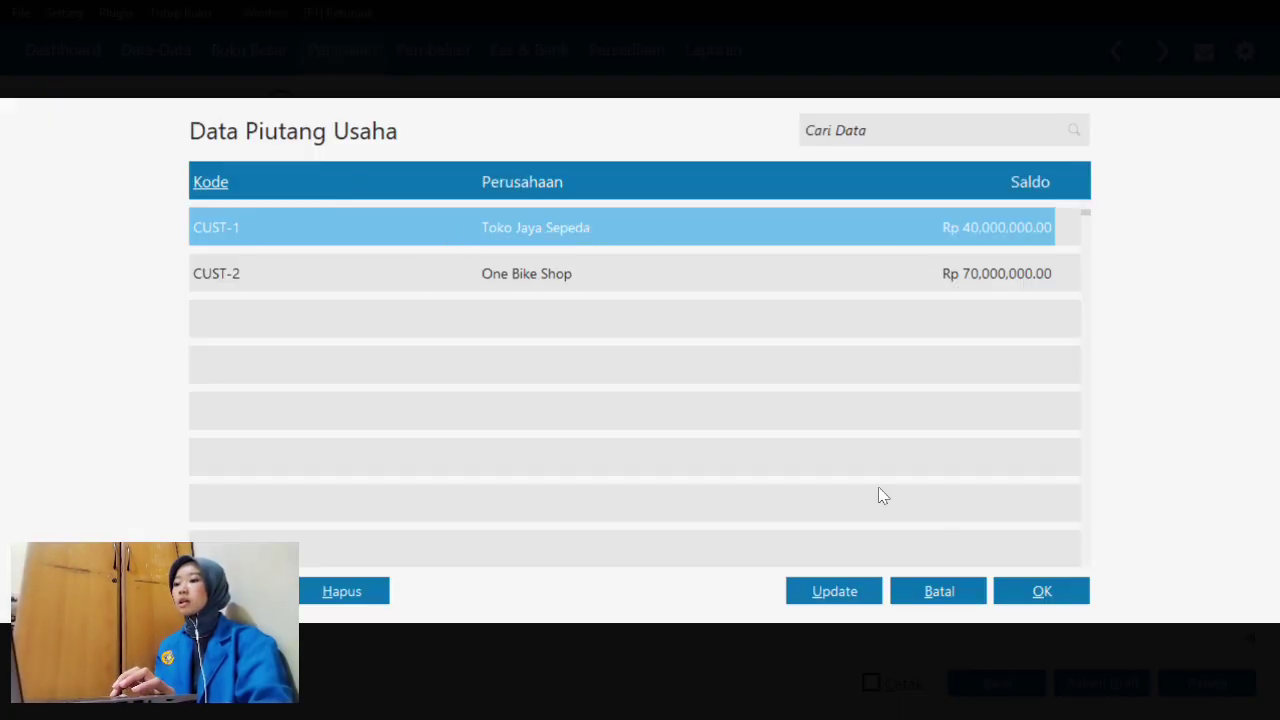
{"action": "left_click", "coordinate": [1042, 591]}
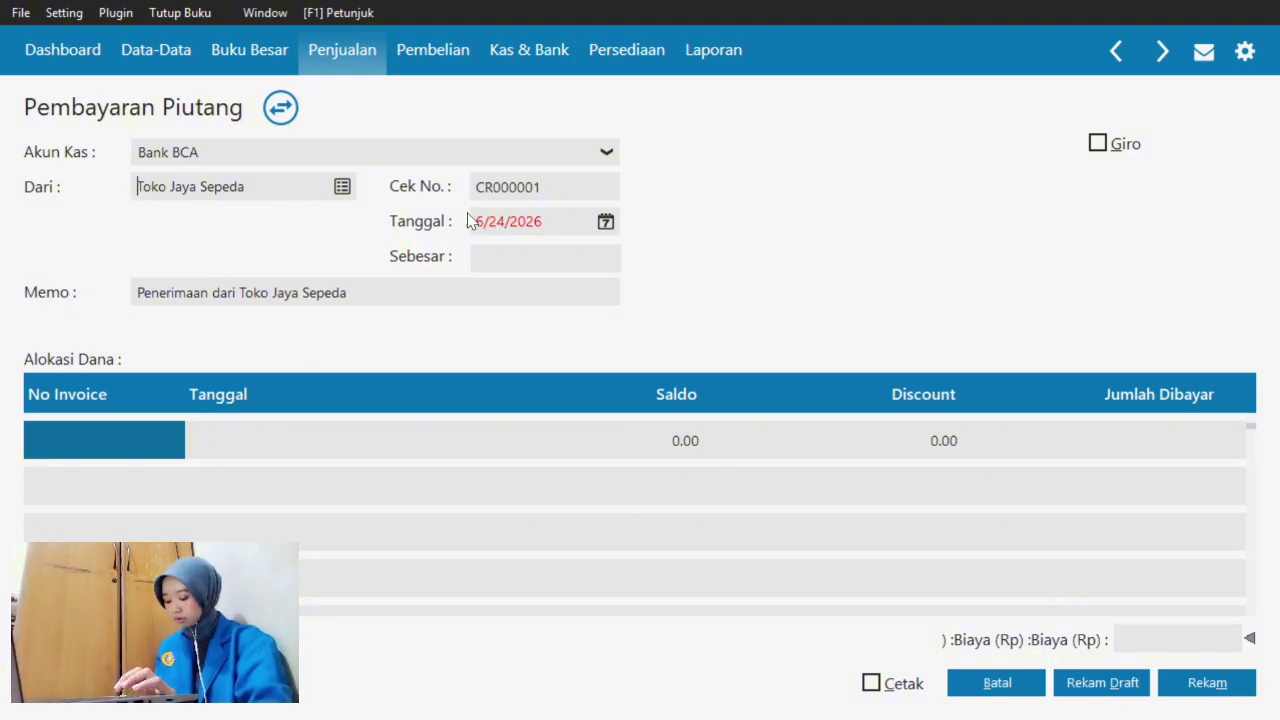
- Set the receipt's Tanggal to 2 January 2024 (1/2/2024) using the calendar
{"action": "left_click", "coordinate": [605, 224]}
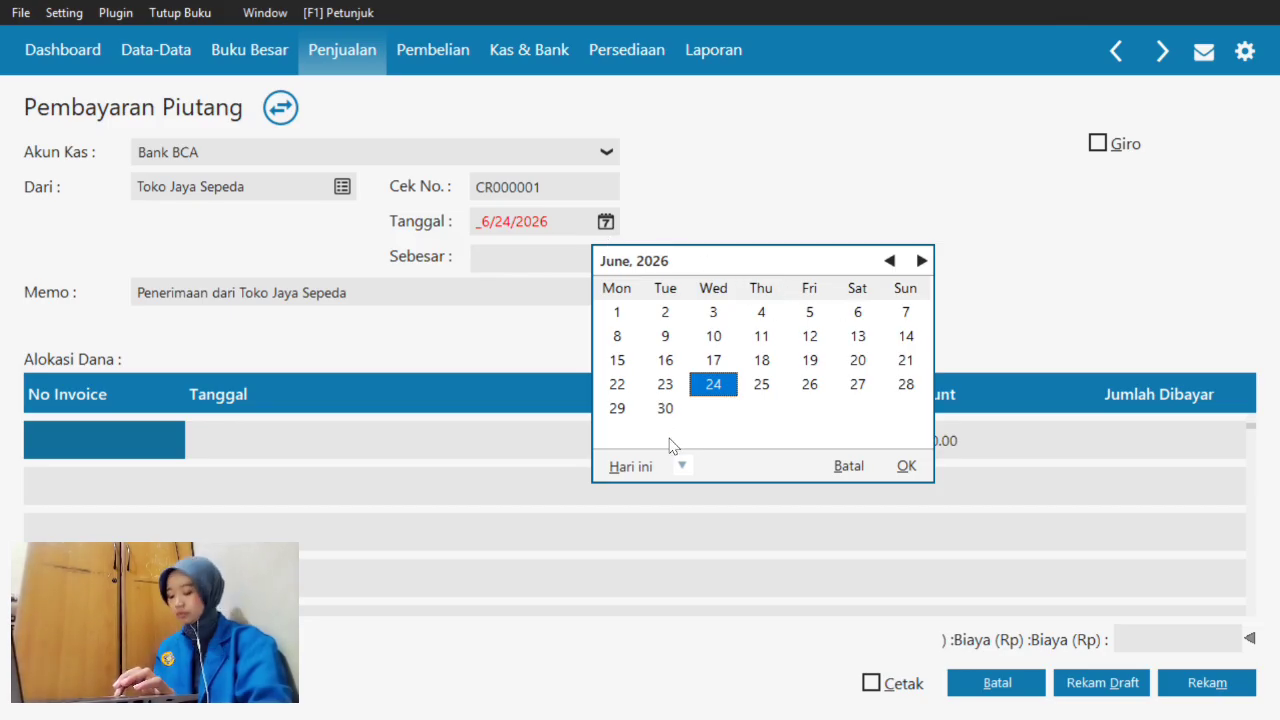
{"action": "left_click", "coordinate": [680, 467]}
{"action": "left_click", "coordinate": [728, 410]}
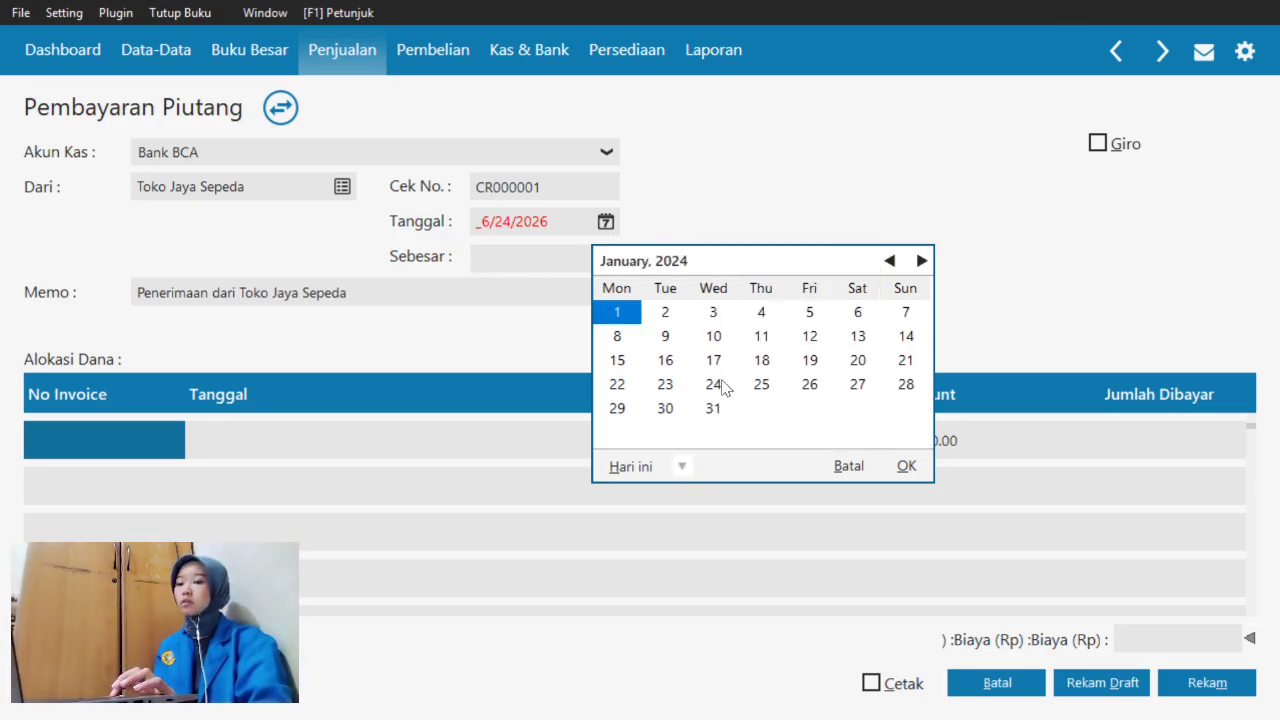
{"action": "left_click", "coordinate": [660, 316]}
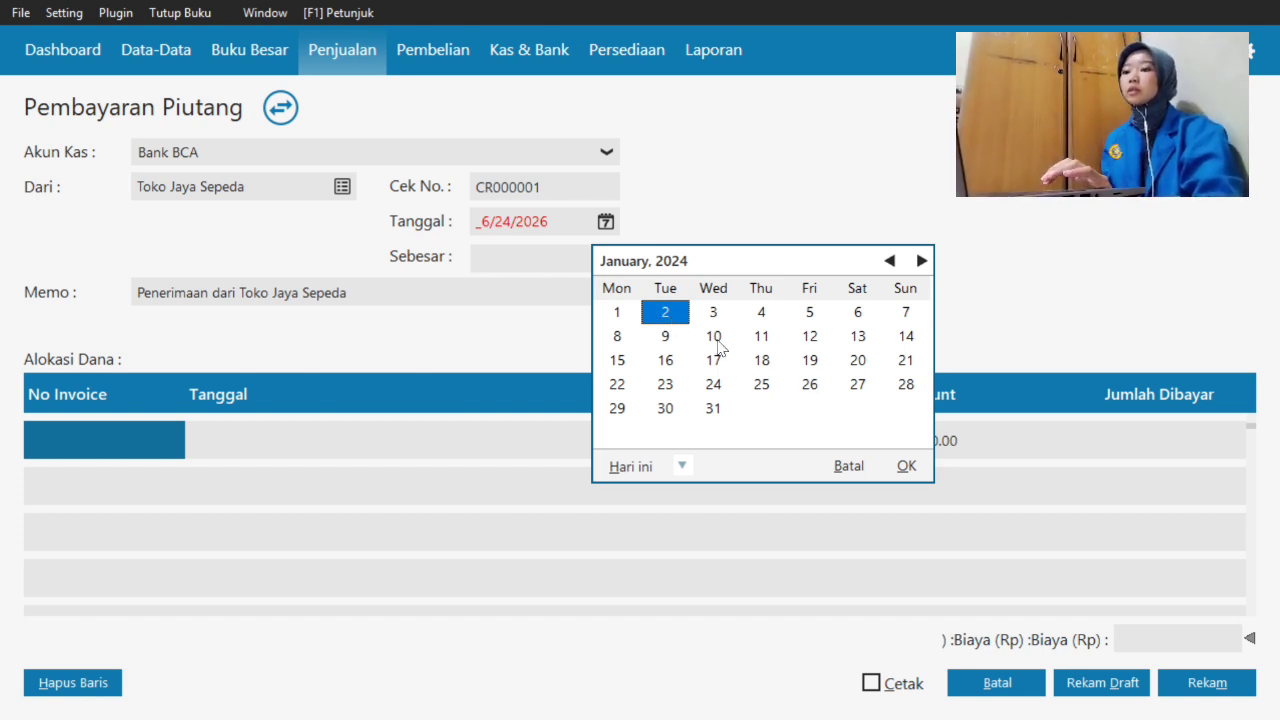
{"action": "left_click", "coordinate": [906, 465]}
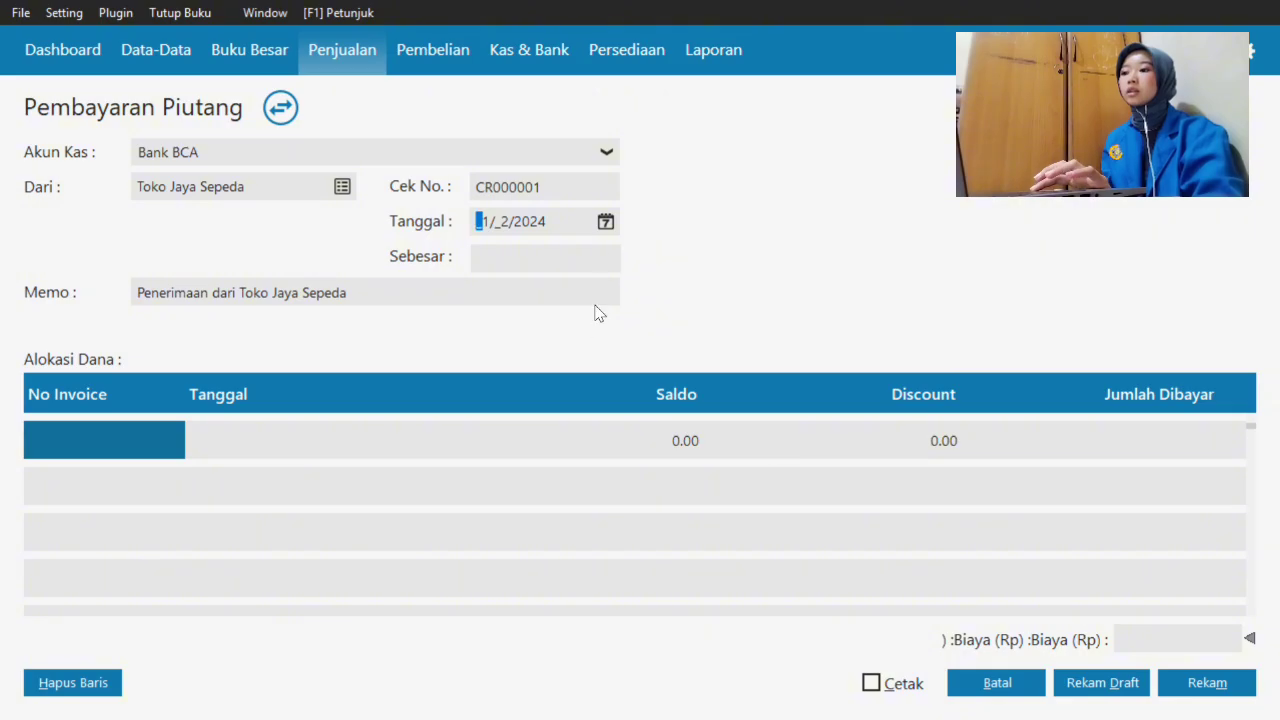
{"action": "left_click", "coordinate": [605, 222]}
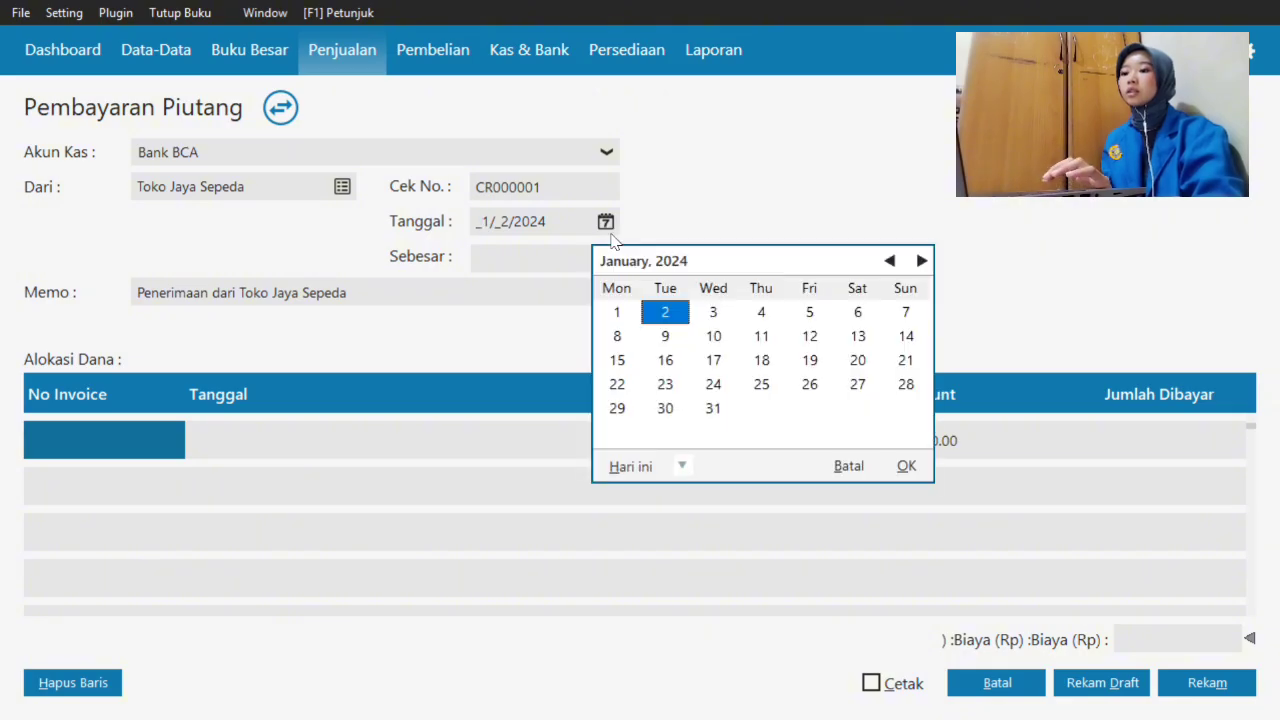
{"action": "left_click", "coordinate": [910, 472]}
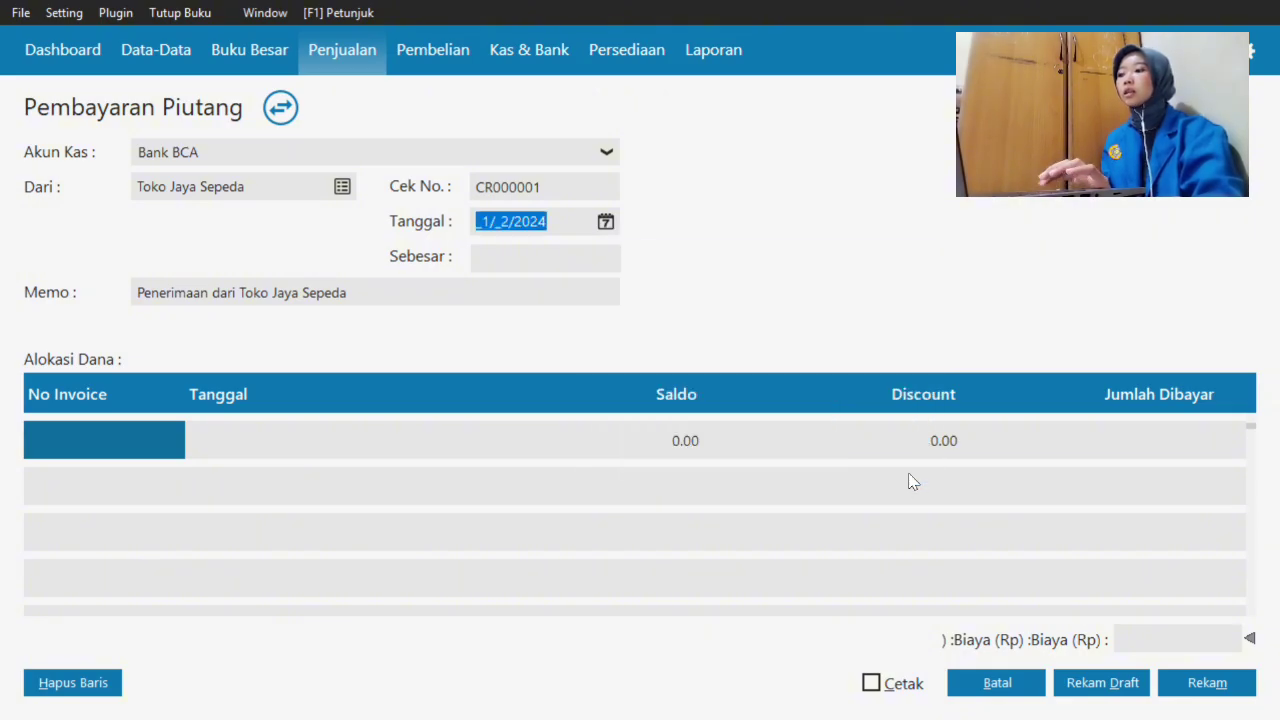
{"action": "left_click", "coordinate": [381, 297]}
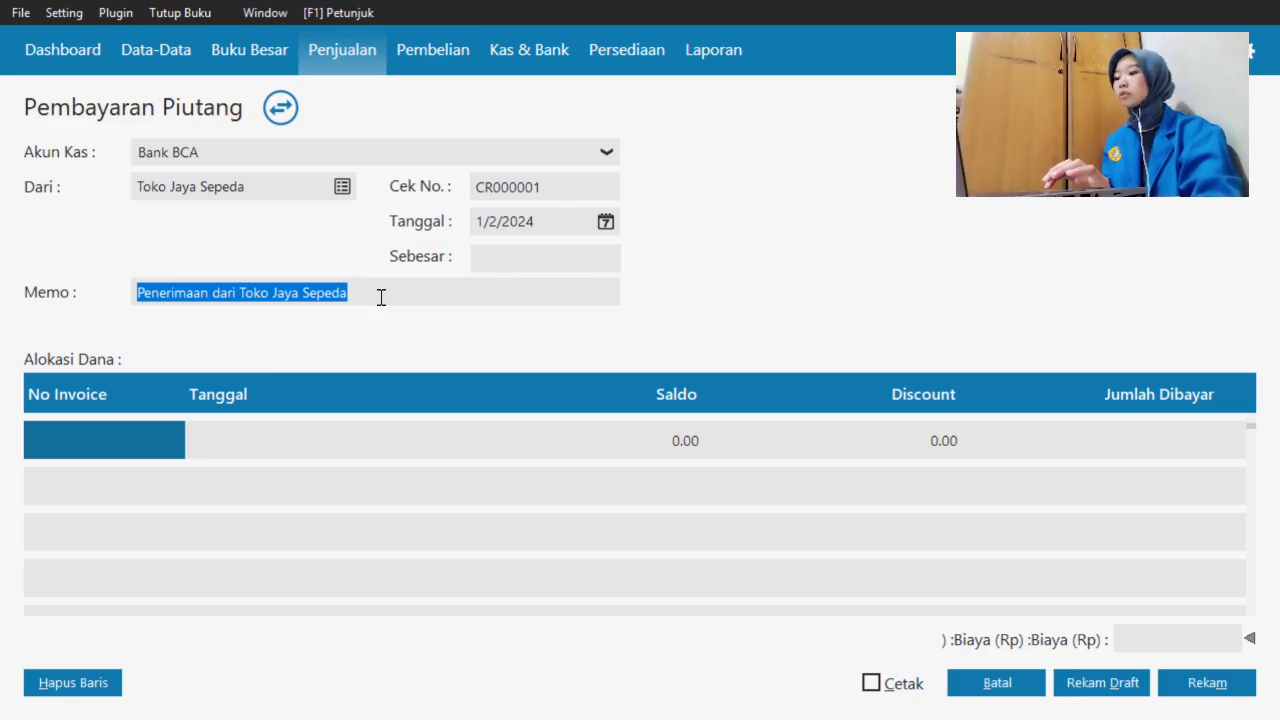
- Replace the memo with 'Pelunasan Faktur INV-01 tertanggal 1Des 2023', correcting typos
{"action": "type", "text": "P"}
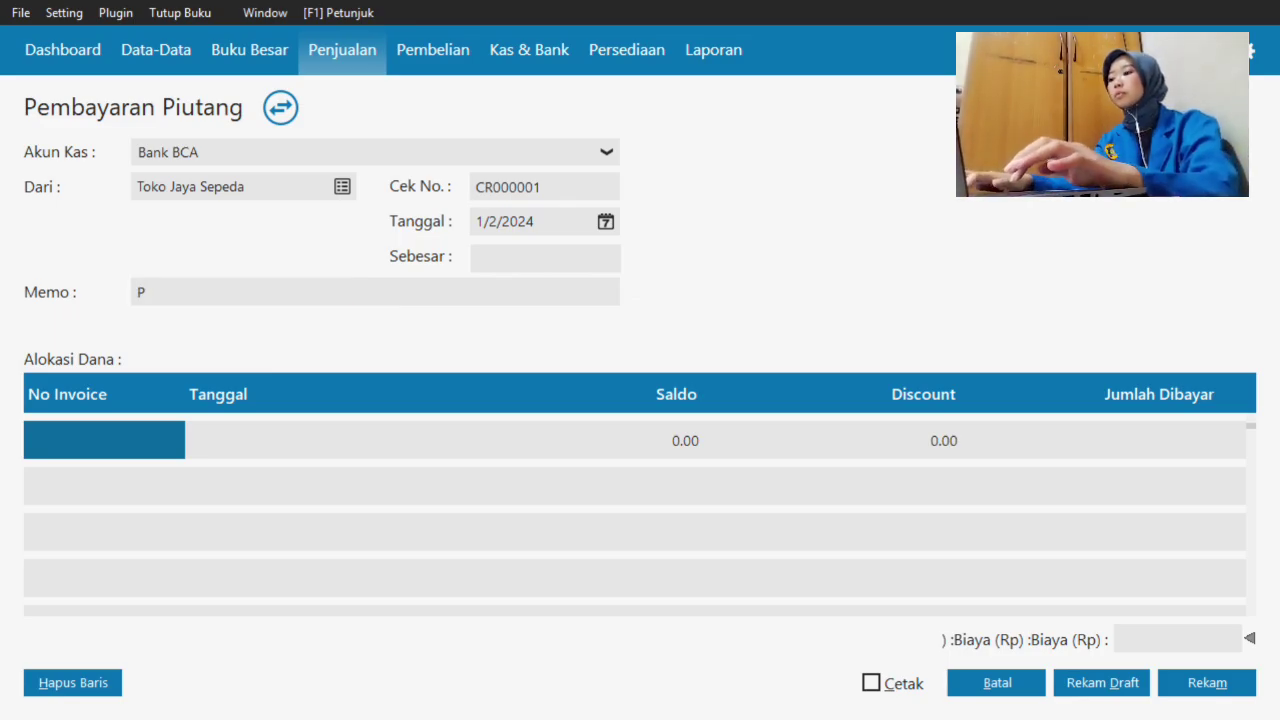
{"action": "type", "text": "eluna"}
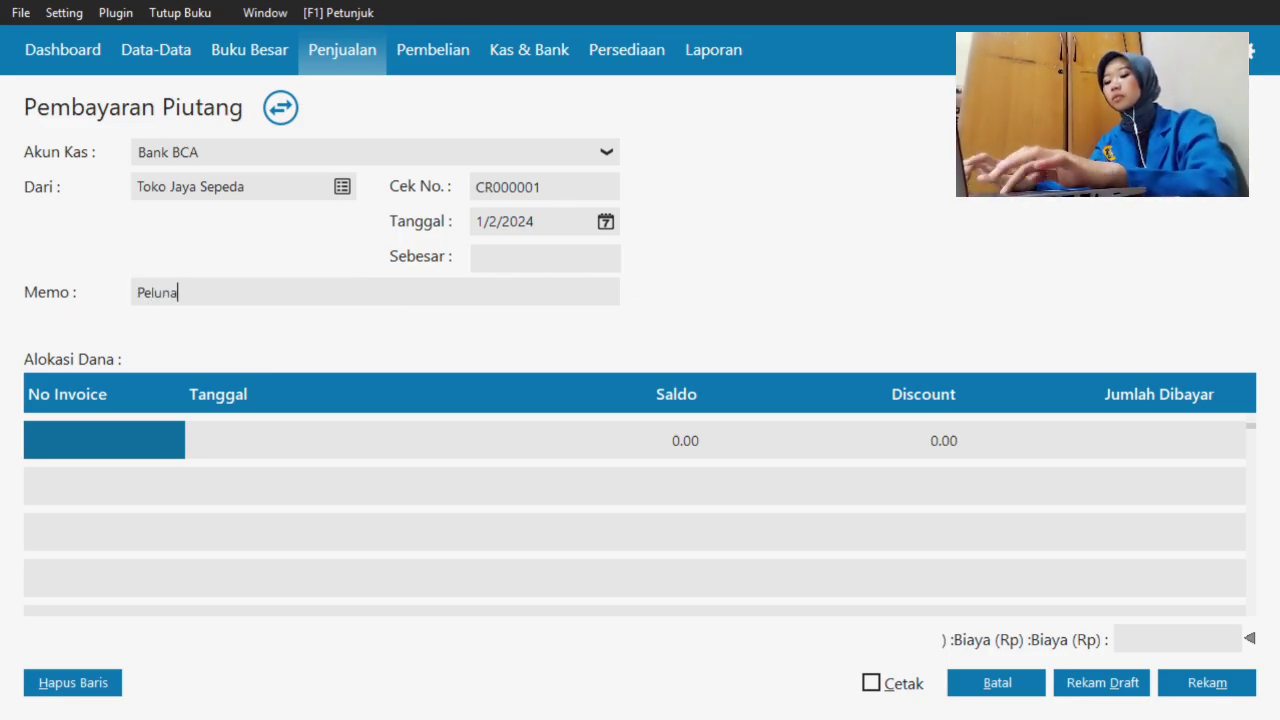
{"action": "type", "text": "san "}
{"action": "type", "text": "G"}
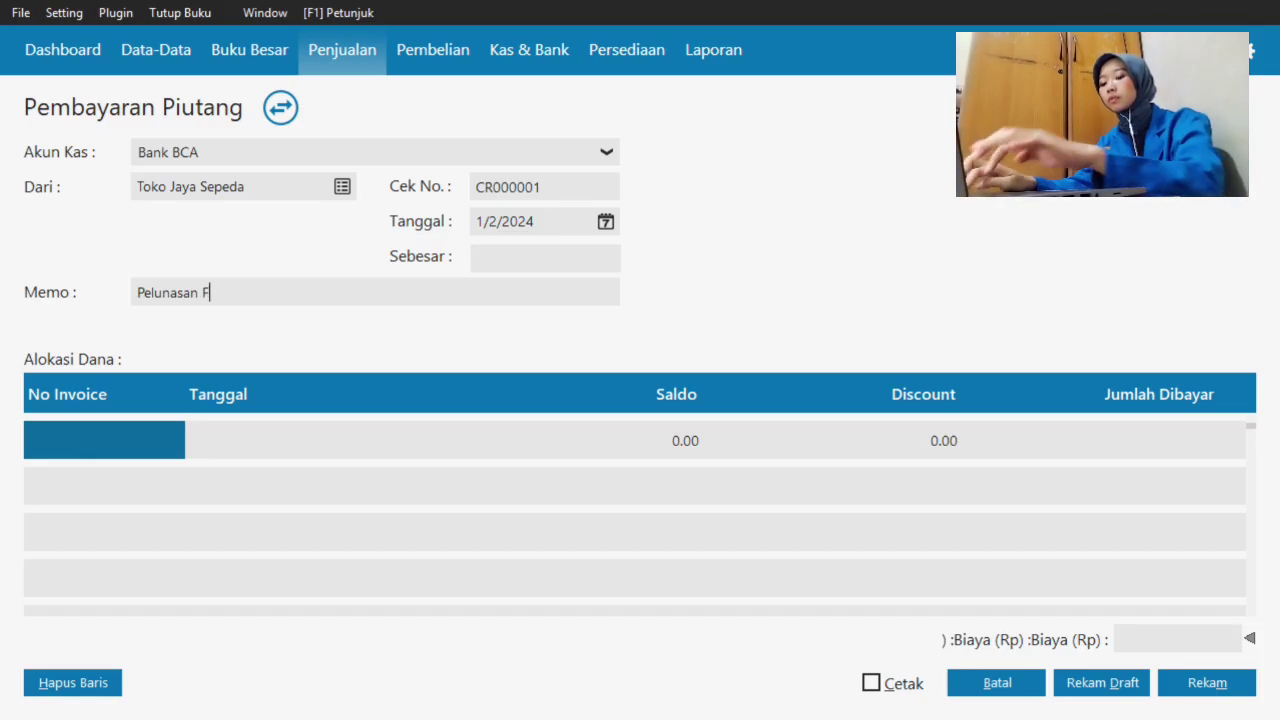
{"action": "type", "text": "aktu"}
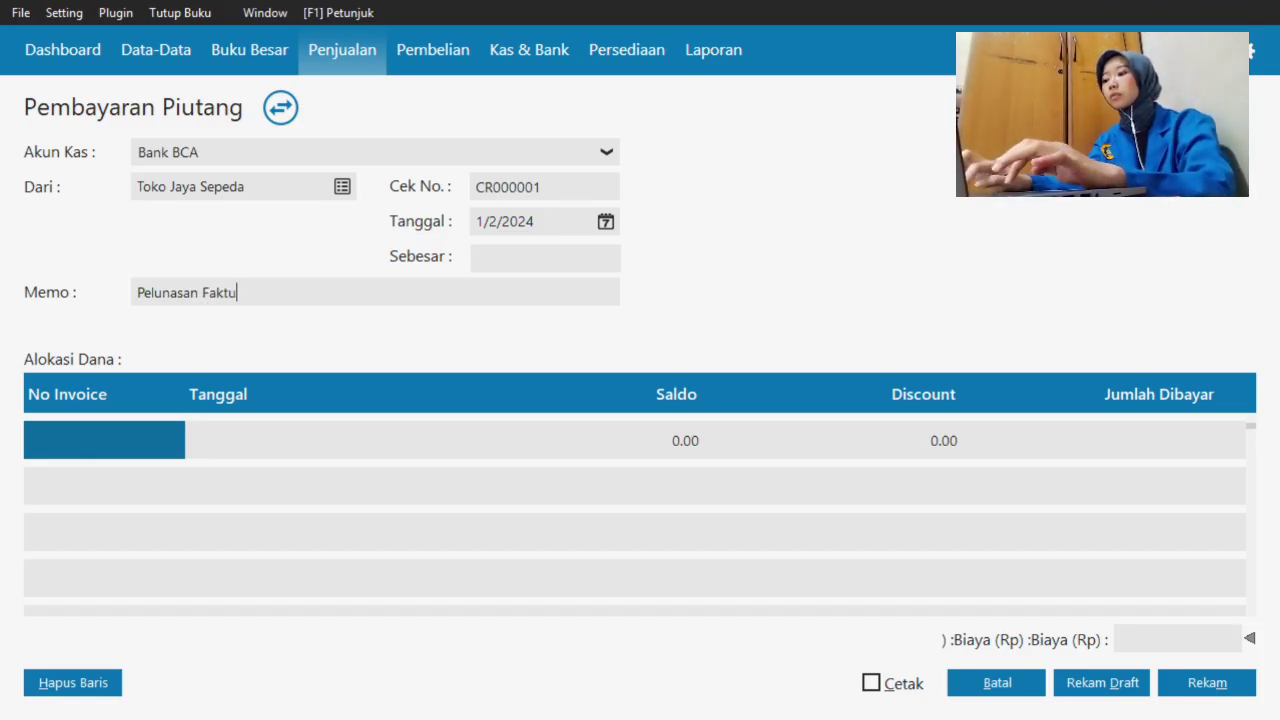
{"action": "type", "text": "r"}
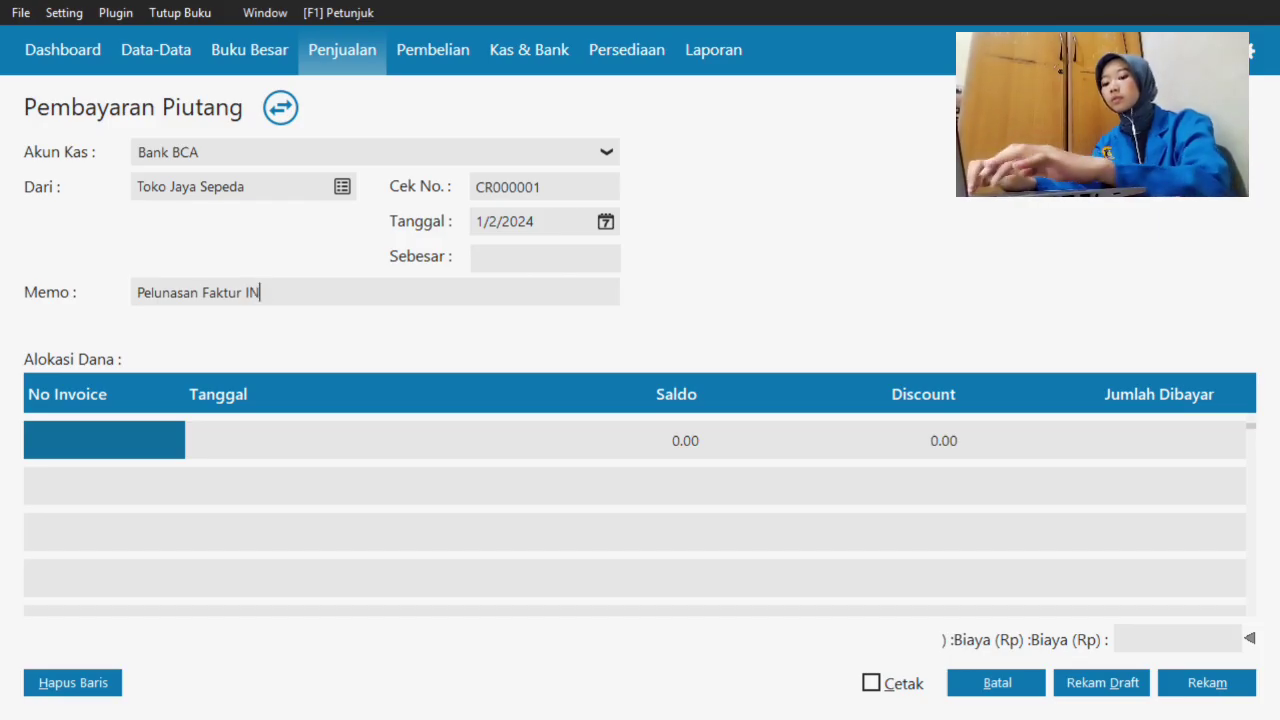
{"action": "type", "text": " INV-01"}
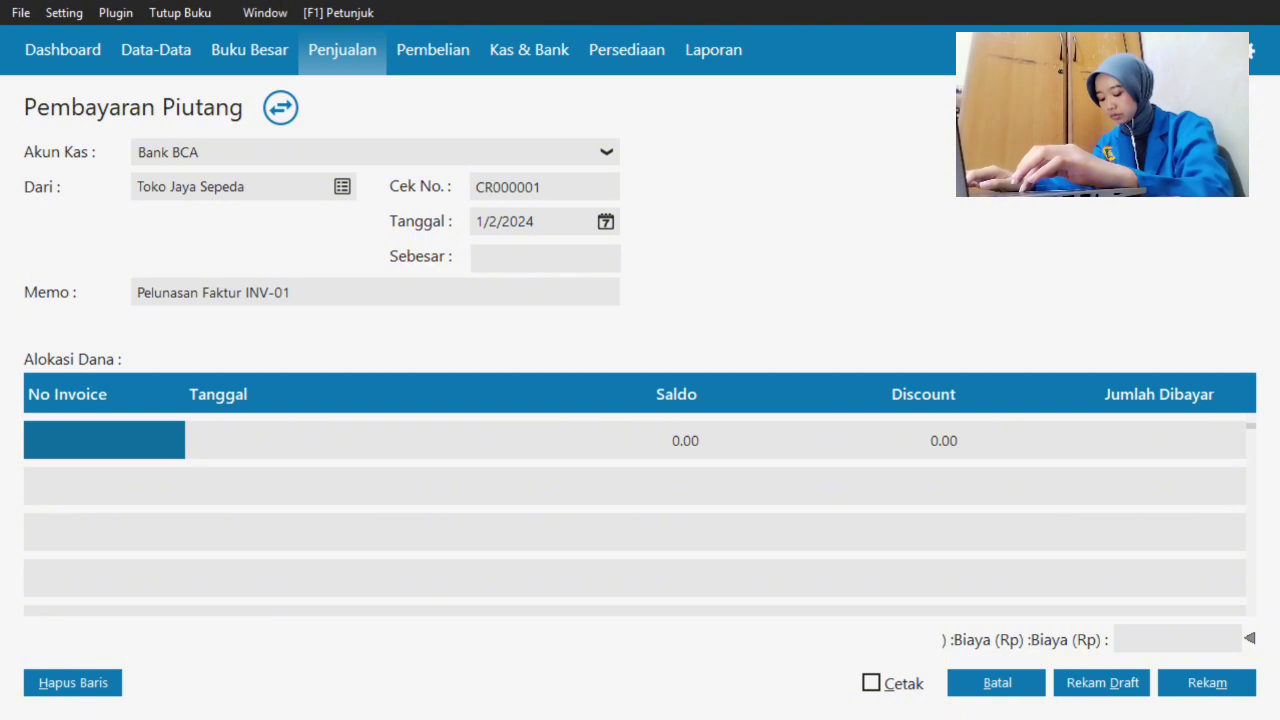
{"action": "type", "text": " tertang"}
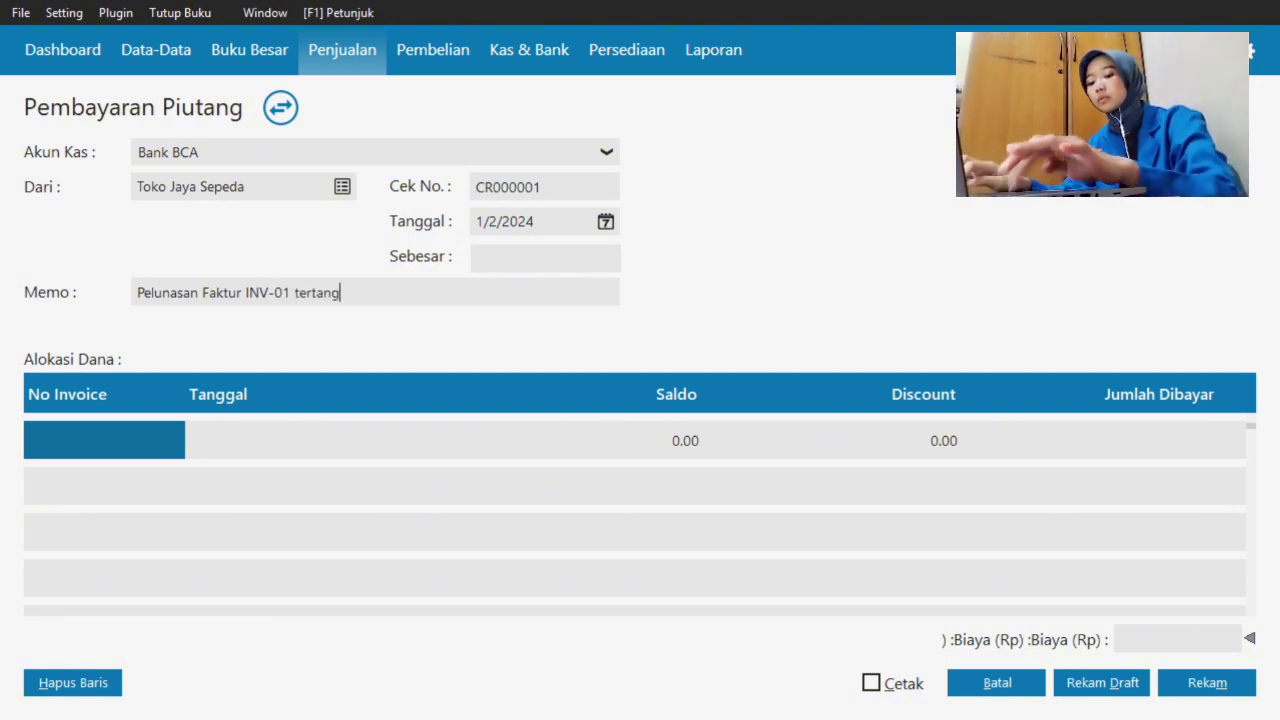
{"action": "type", "text": "gal 1 dE"}
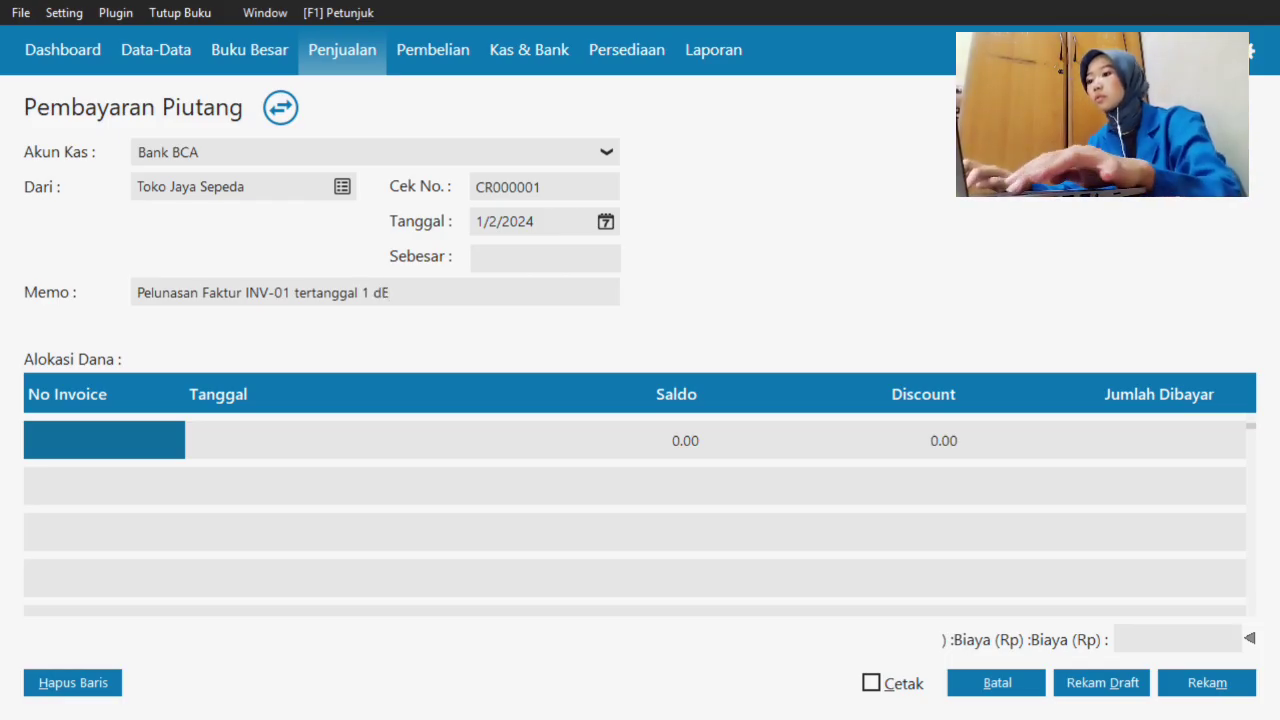
{"action": "key", "text": "BackSpace"}
{"action": "key", "text": "BackSpace"}
{"action": "type", "text": "Des "}
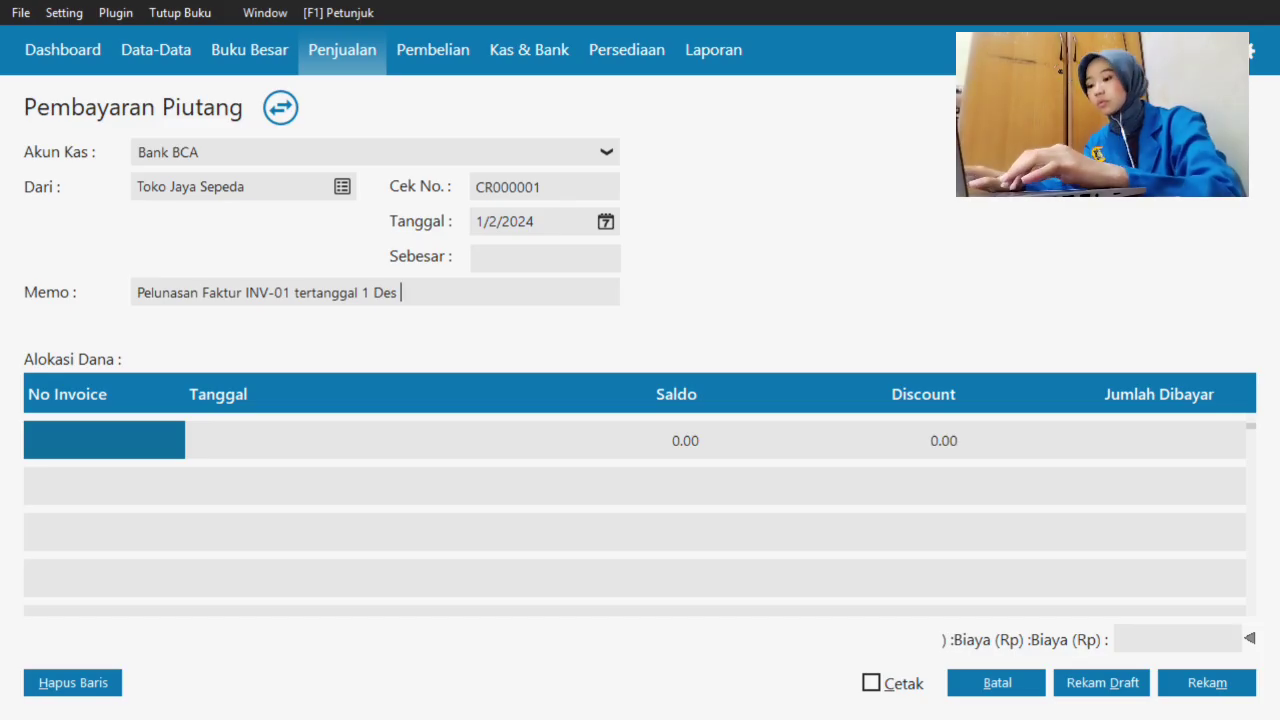
{"action": "type", "text": "2023"}
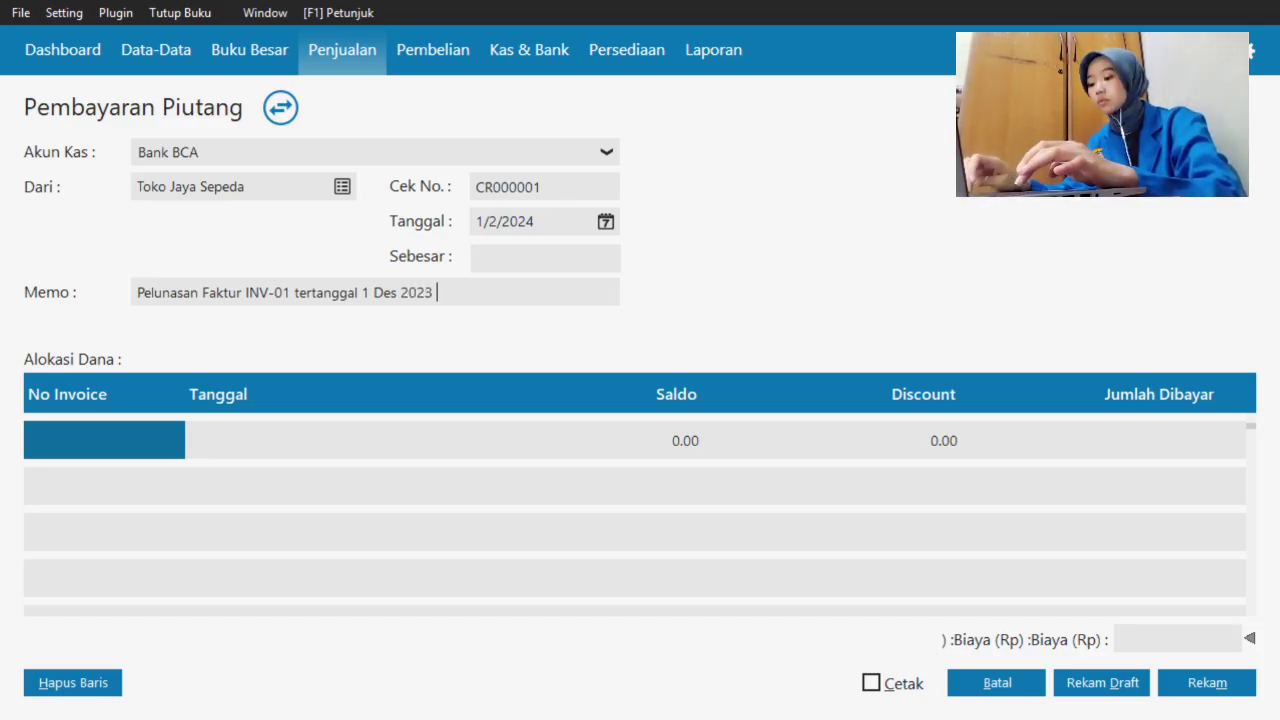
{"action": "type", "text": " di terima melalu"}
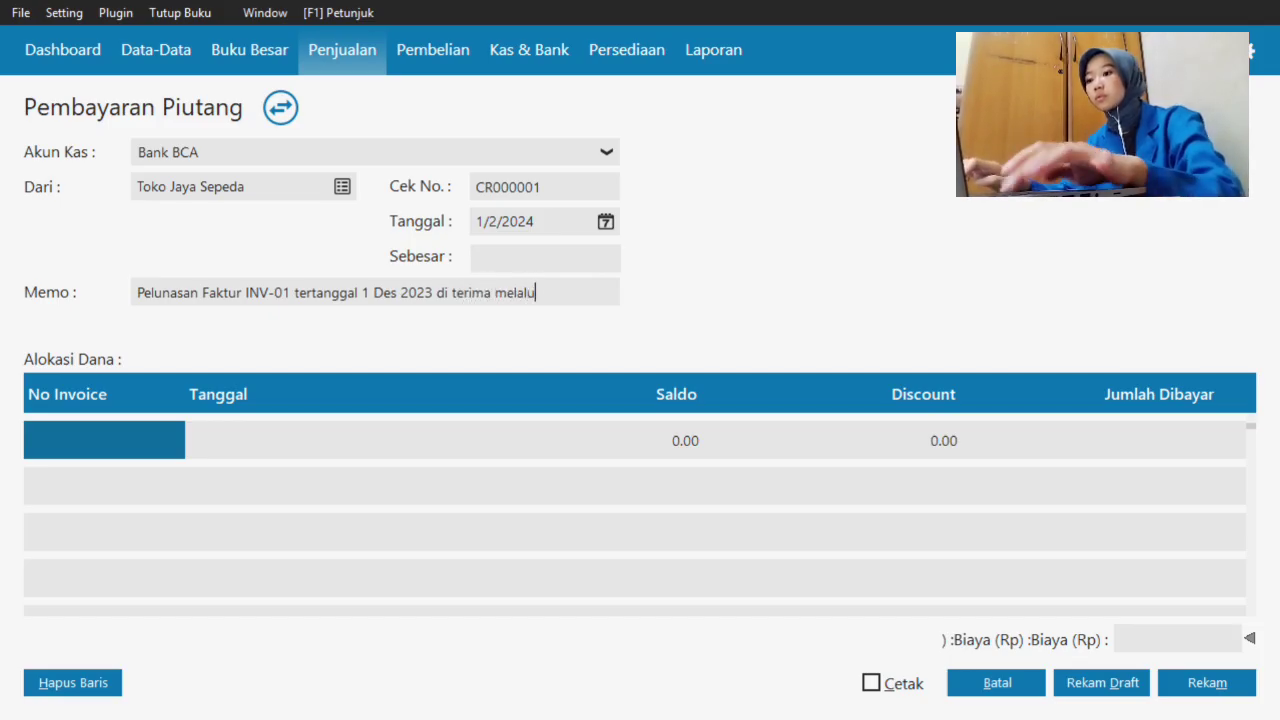
{"action": "key", "text": "BackSpace"}
{"action": "key", "text": "BackSpace"}
{"action": "key", "text": "BackSpace"}
{"action": "key", "text": "BackSpace"}
{"action": "key", "text": "BackSpace"}
{"action": "key", "text": "BackSpace"}
{"action": "key", "text": "BackSpace"}
{"action": "key", "text": "BackSpace"}
{"action": "key", "text": "BackSpace"}
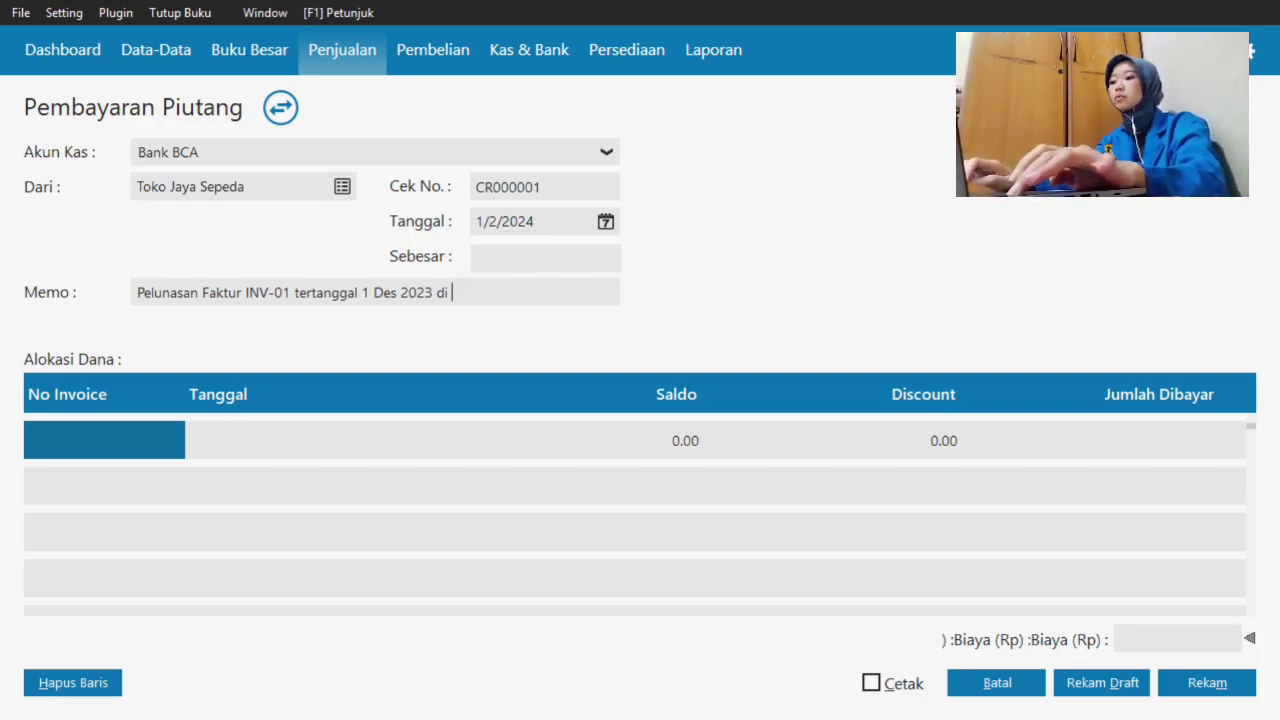
{"action": "key", "text": "BackSpace"}
{"action": "key", "text": "BackSpace"}
{"action": "key", "text": "BackSpace"}
{"action": "key", "text": "BackSpace"}
{"action": "key", "text": "BackSpace"}
{"action": "key", "text": "BackSpace"}
{"action": "key", "text": "BackSpace"}
{"action": "key", "text": "BackSpace"}
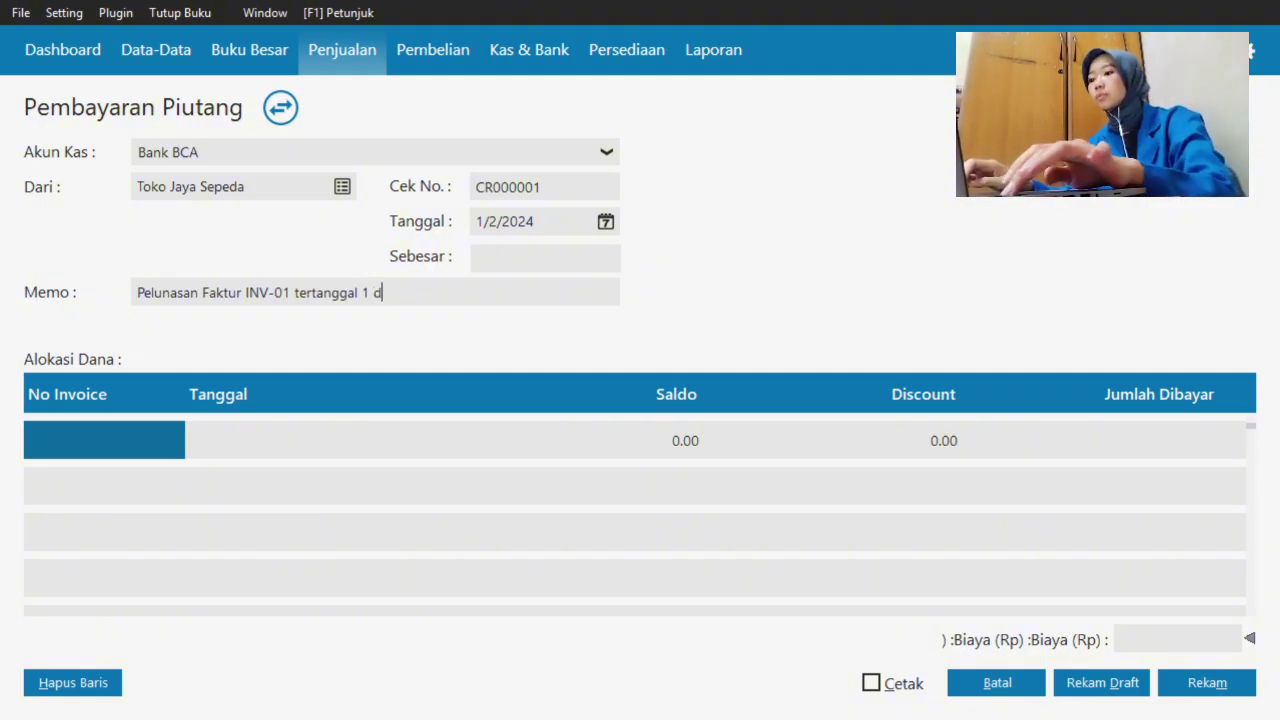
{"action": "type", "text": "Des 2023"}
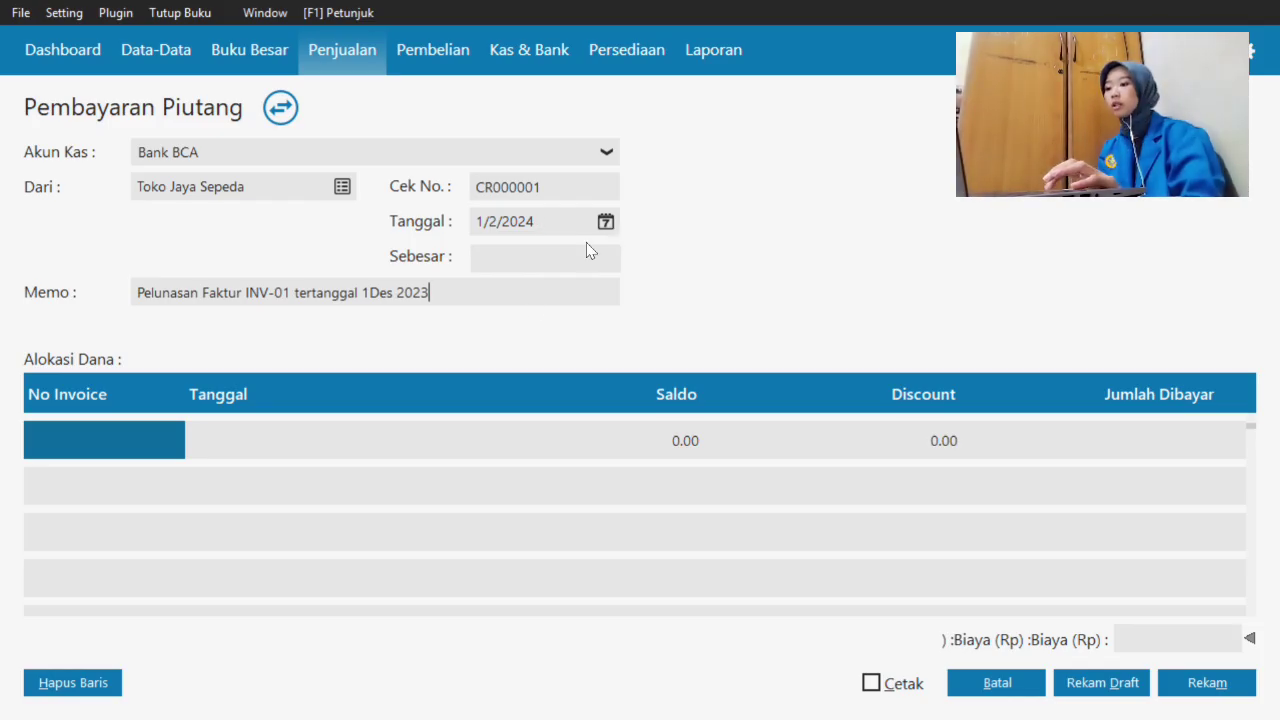
- Select invoice INV-01 and set its Jumlah Dibayar to 20,000,000 so Sebesar fills in
{"action": "double_click", "coordinate": [113, 437]}
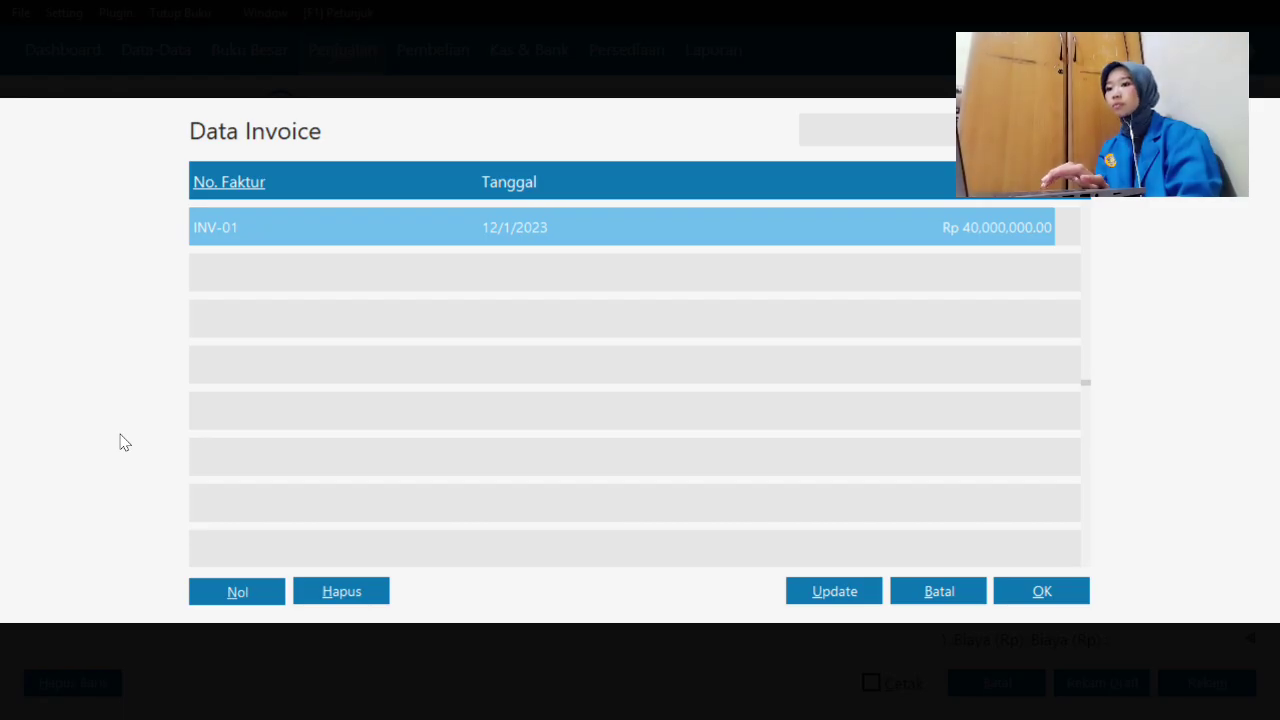
{"action": "double_click", "coordinate": [796, 230]}
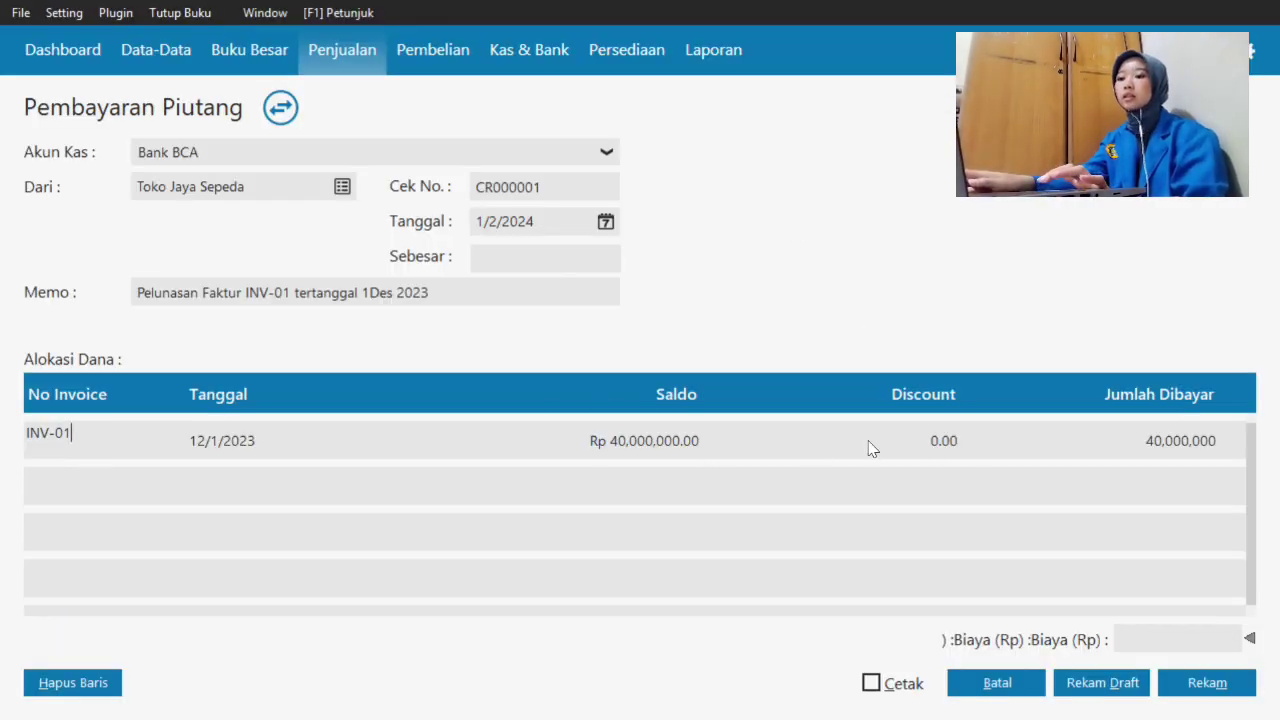
{"action": "left_click", "coordinate": [1165, 453]}
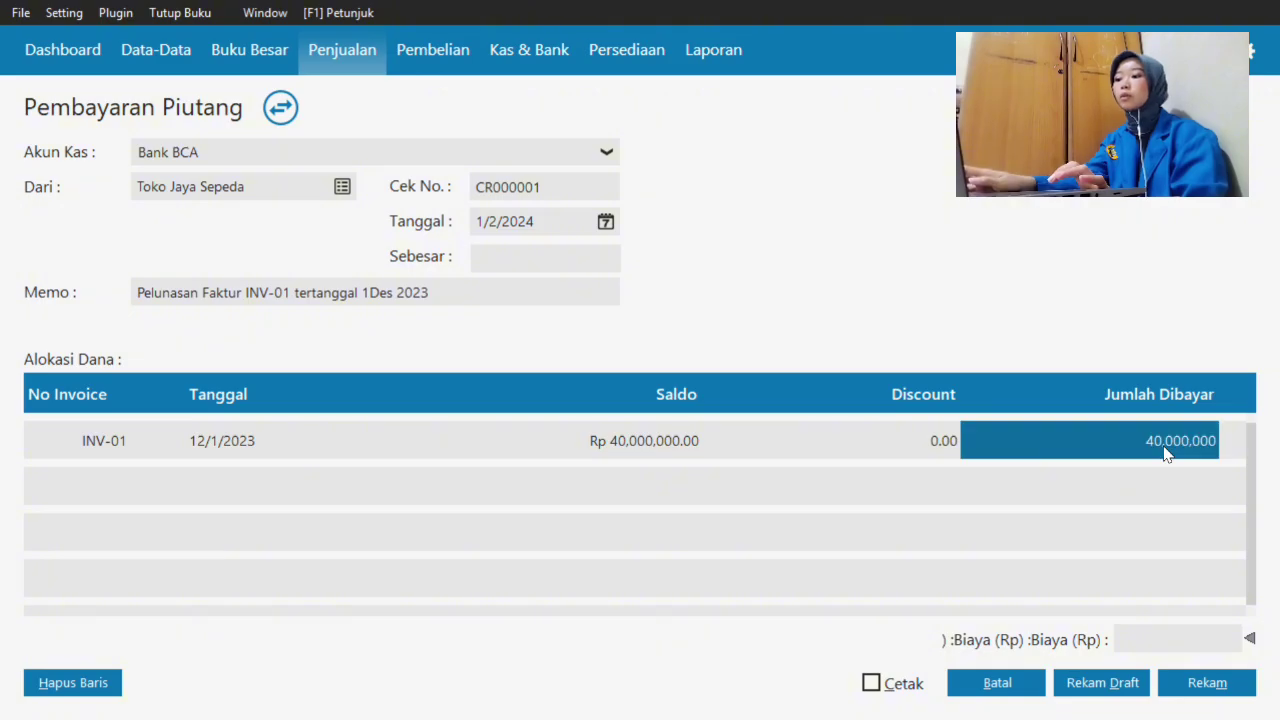
{"action": "type", "text": "20"}
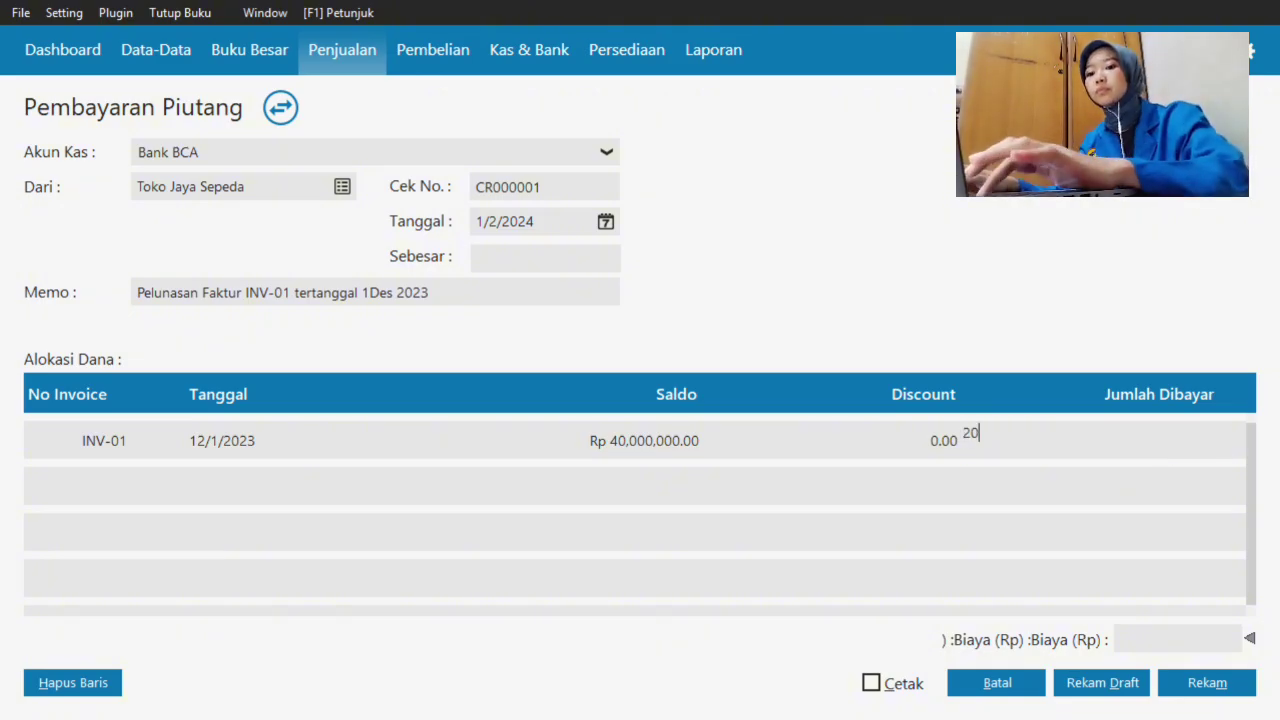
{"action": "type", "text": "000000"}
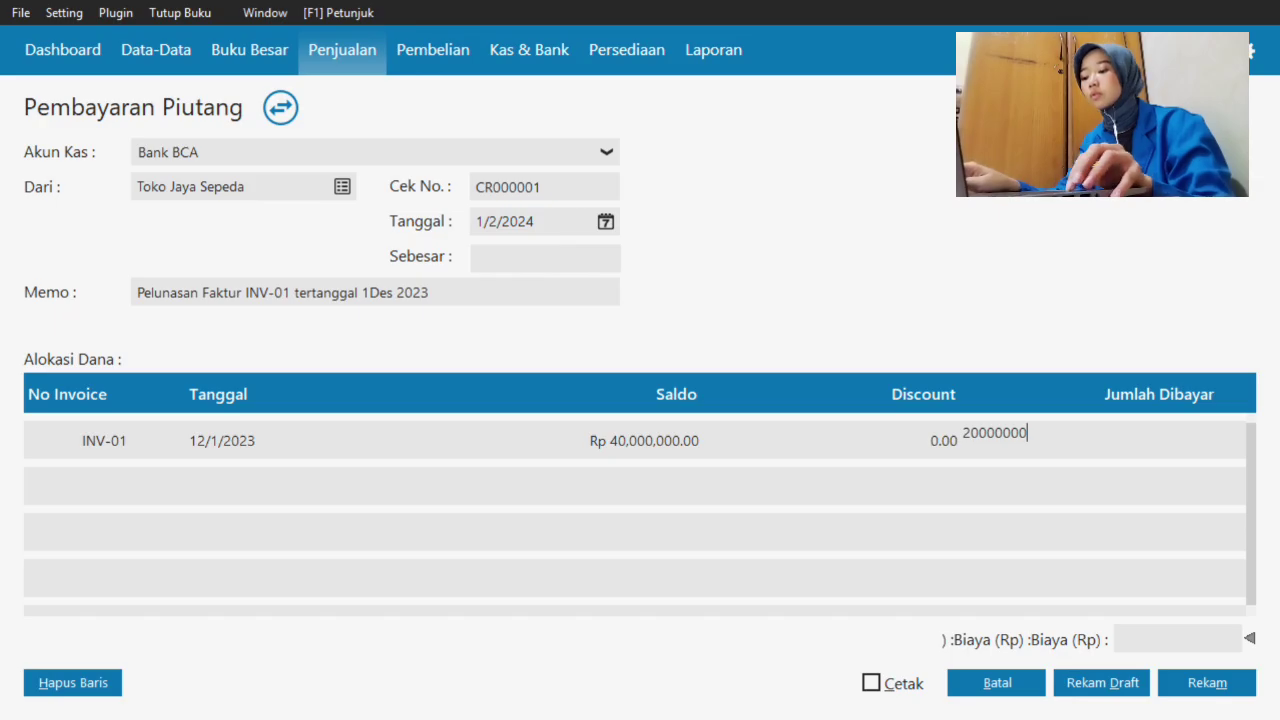
{"action": "key", "text": "Return"}
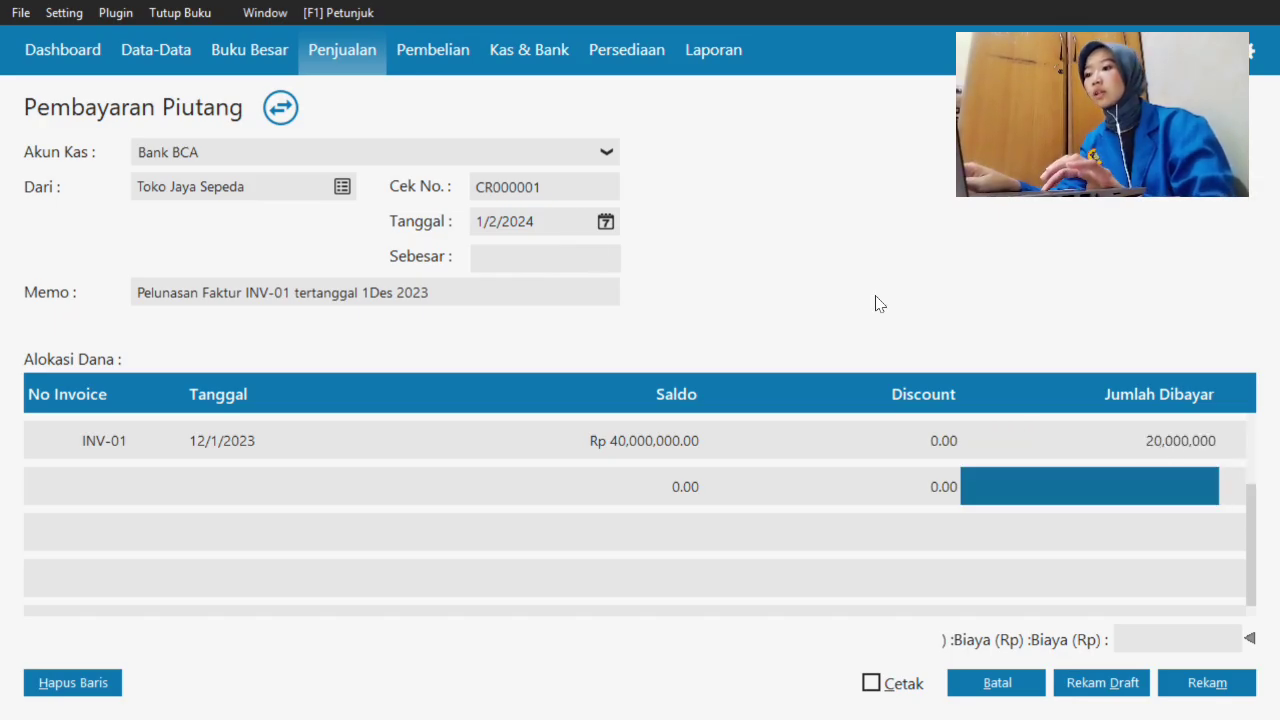
{"action": "left_click", "coordinate": [489, 251]}
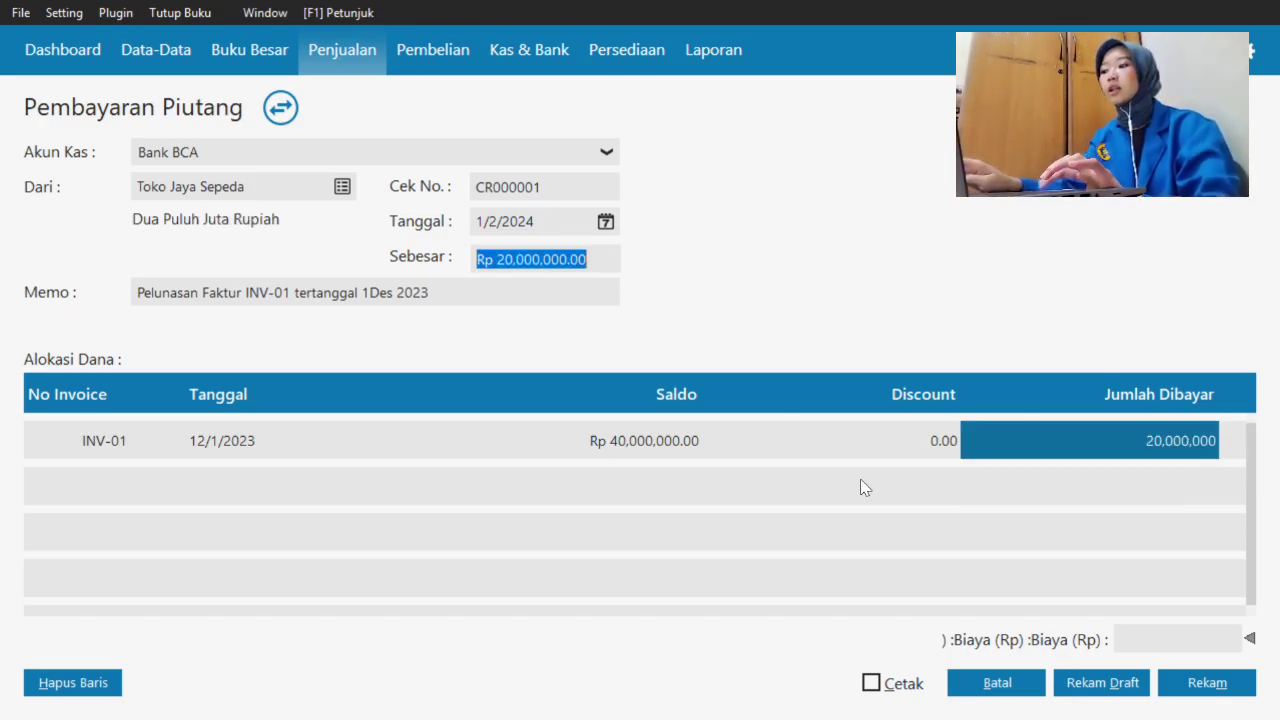
- Save receipt CR000001 for Rp 20,000,000 and switch back to the Word guide
{"action": "left_click", "coordinate": [1210, 683]}
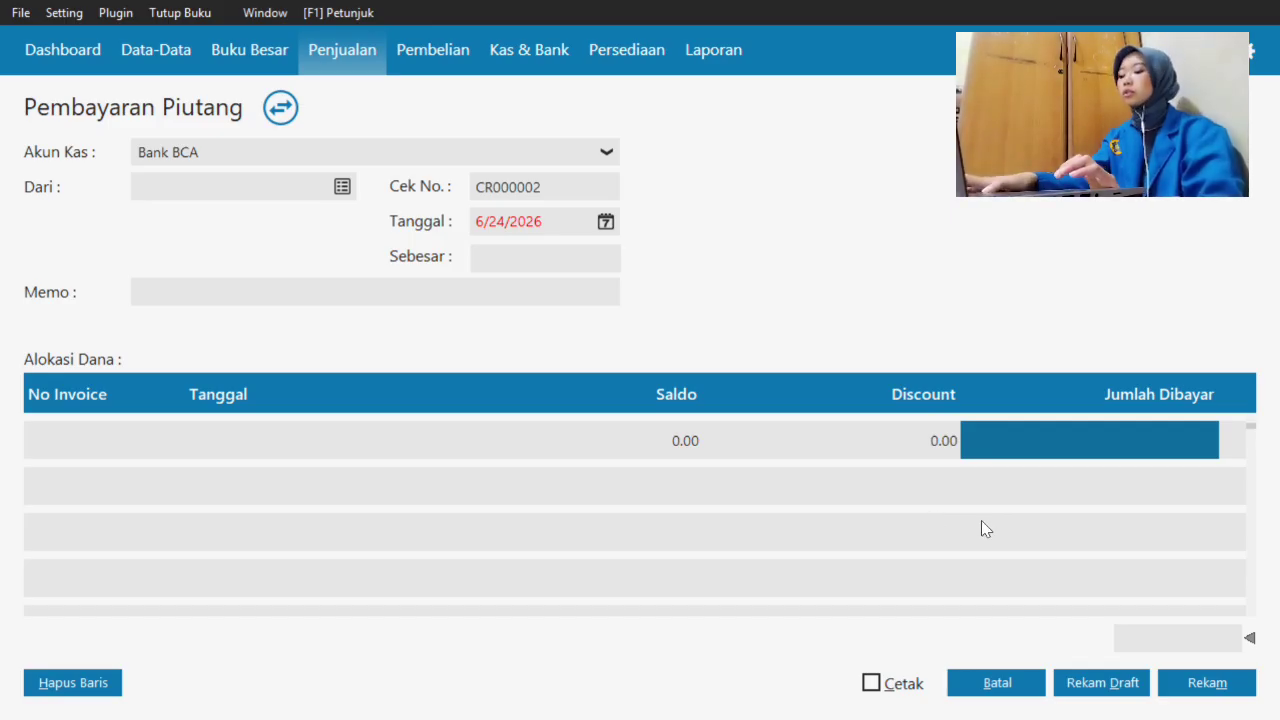
{"action": "key", "text": "super+Tab"}
{"action": "left_click", "coordinate": [850, 191]}
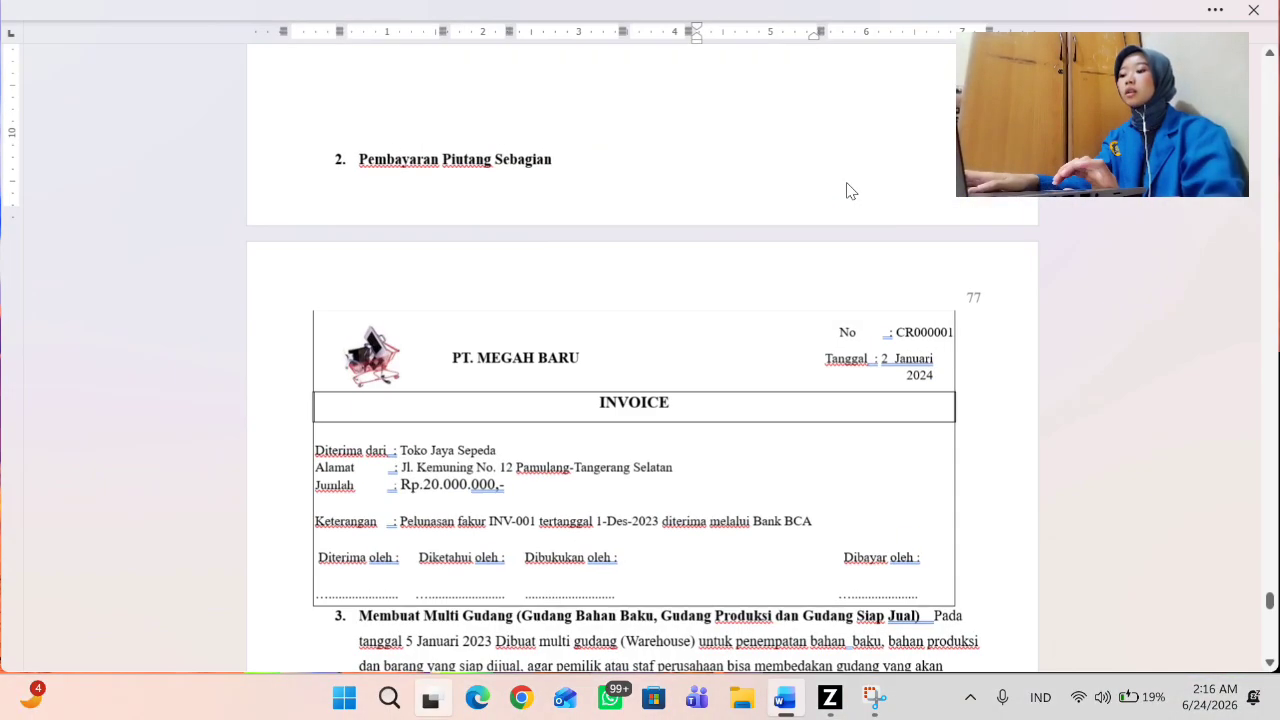
{"action": "scroll", "coordinate": [480, 337], "scroll_direction": "down", "scroll_amount": 6}
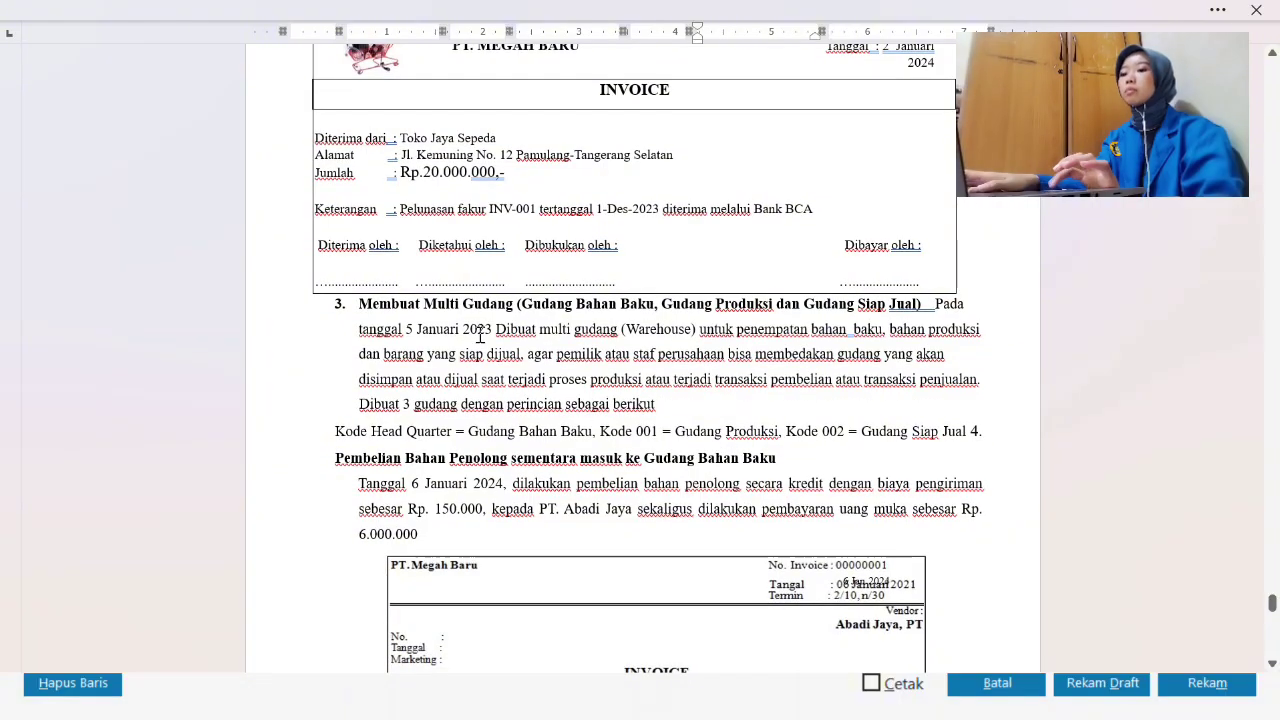
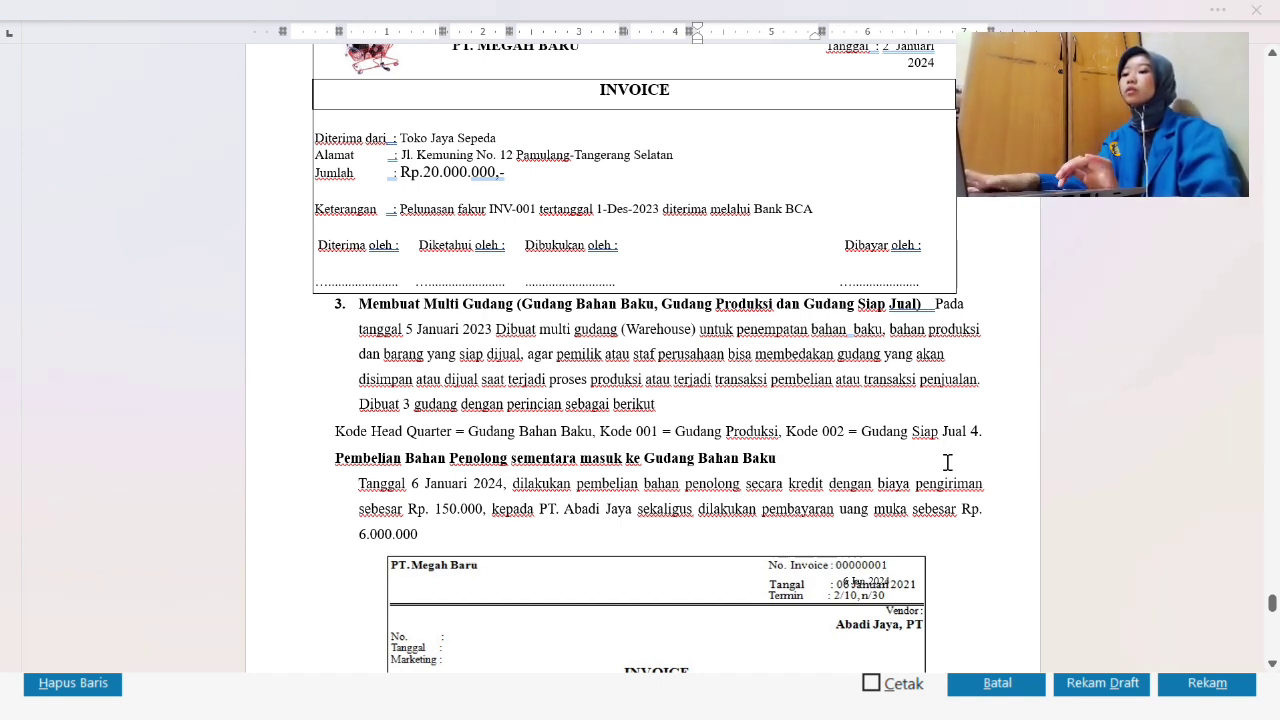
- Back in Zahir, cancel the unfinished Pembayaran Piutang entry, close its list and open Data-Data
{"action": "key", "text": "super+Tab"}
{"action": "left_click", "coordinate": [807, 120]}
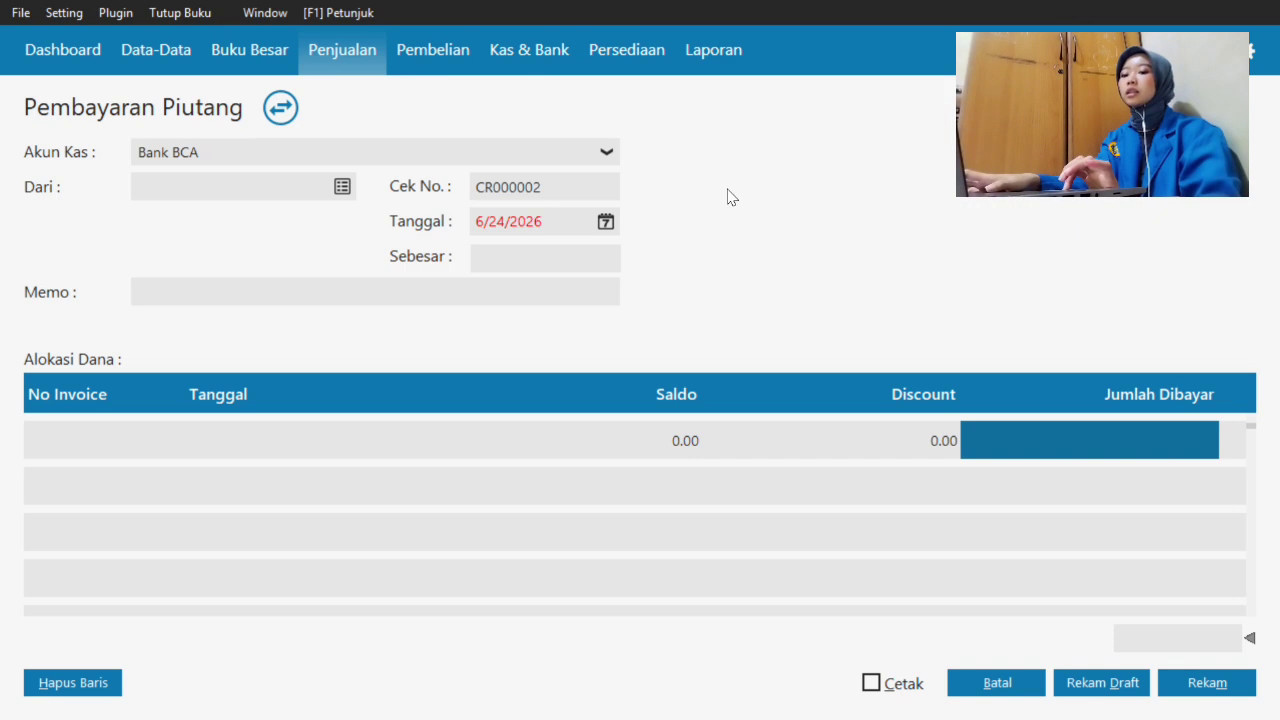
{"action": "left_click", "coordinate": [997, 683]}
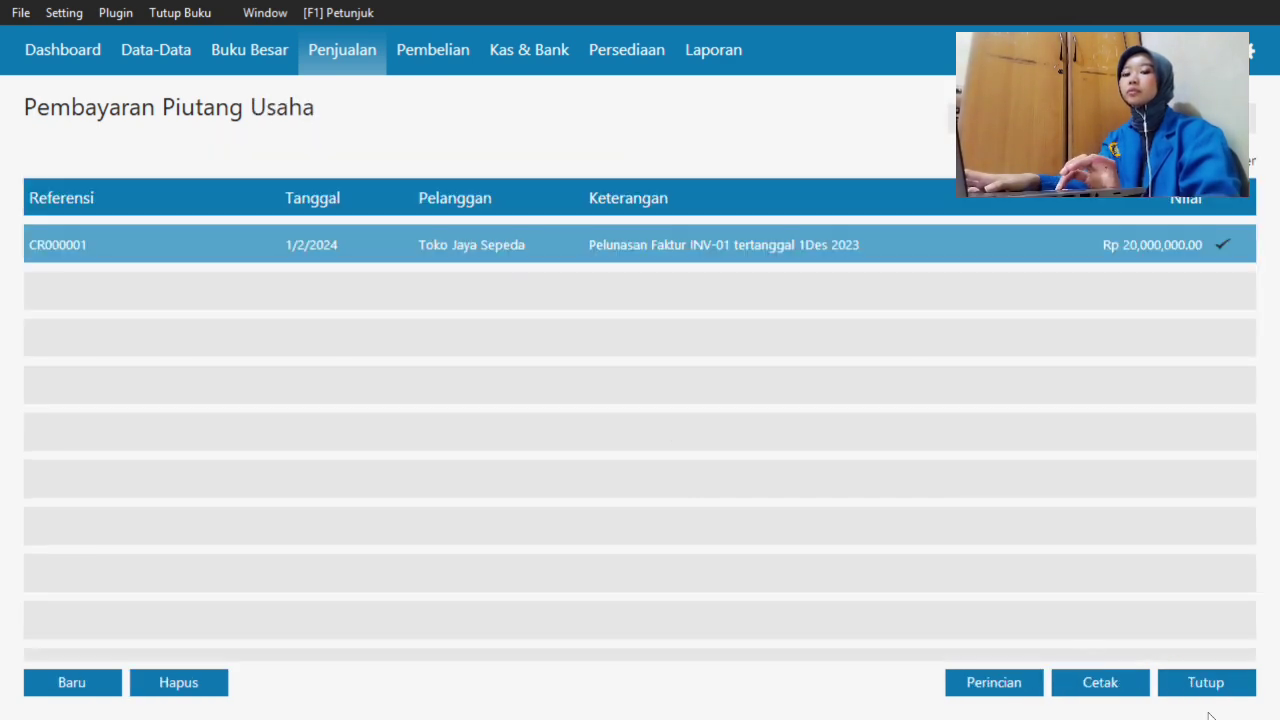
{"action": "left_click", "coordinate": [1205, 683]}
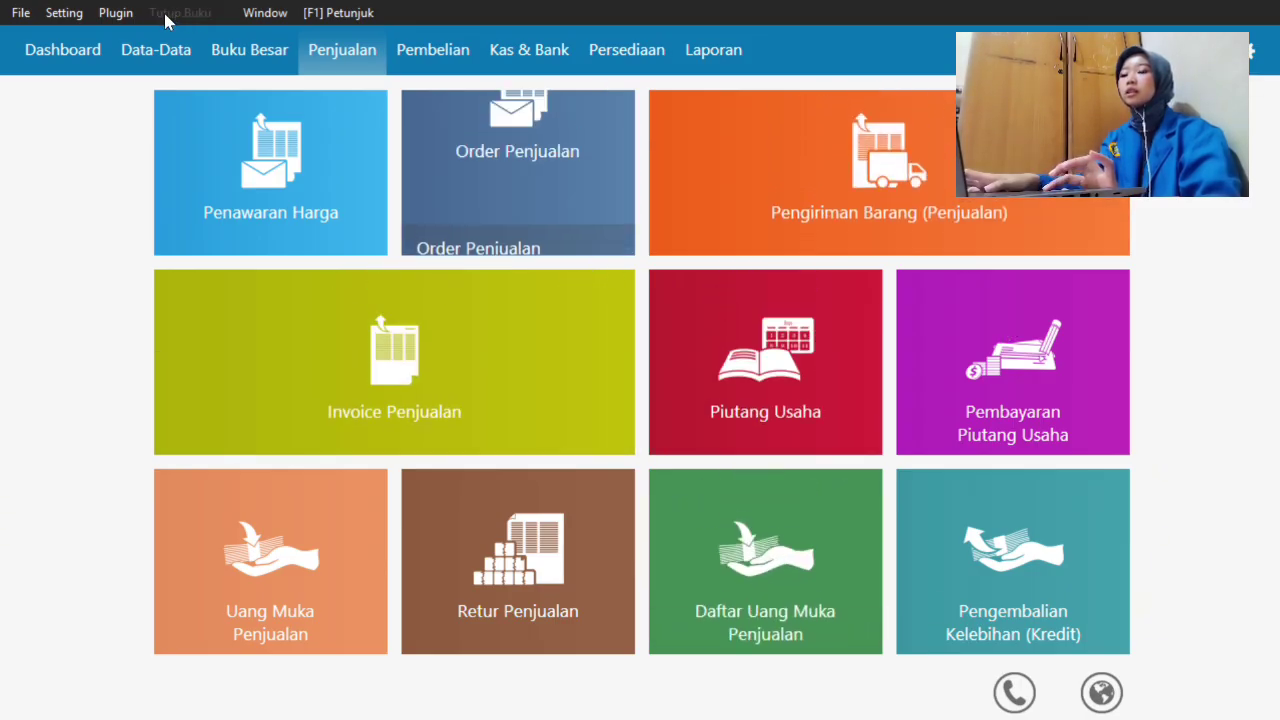
{"action": "left_click", "coordinate": [166, 56]}
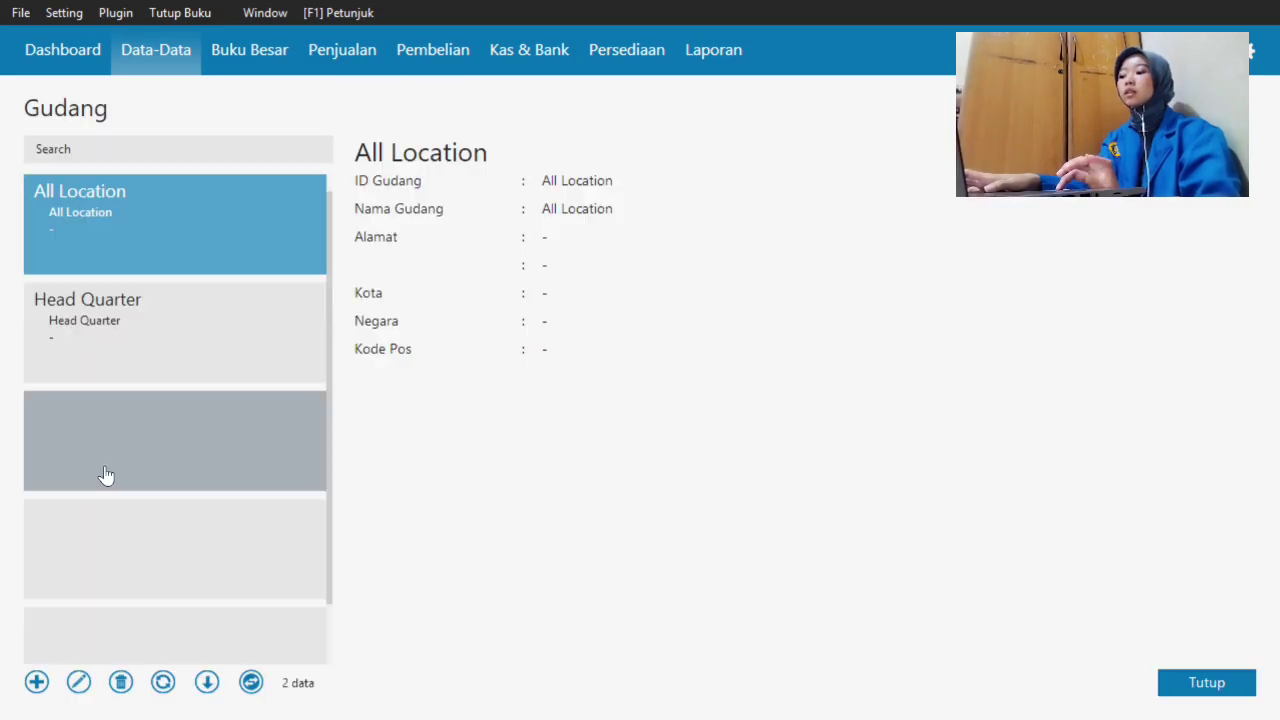
- In table view, rename warehouse Head Quarter to 'Gudang Bahan Baku' and save it
{"action": "left_click", "coordinate": [251, 682]}
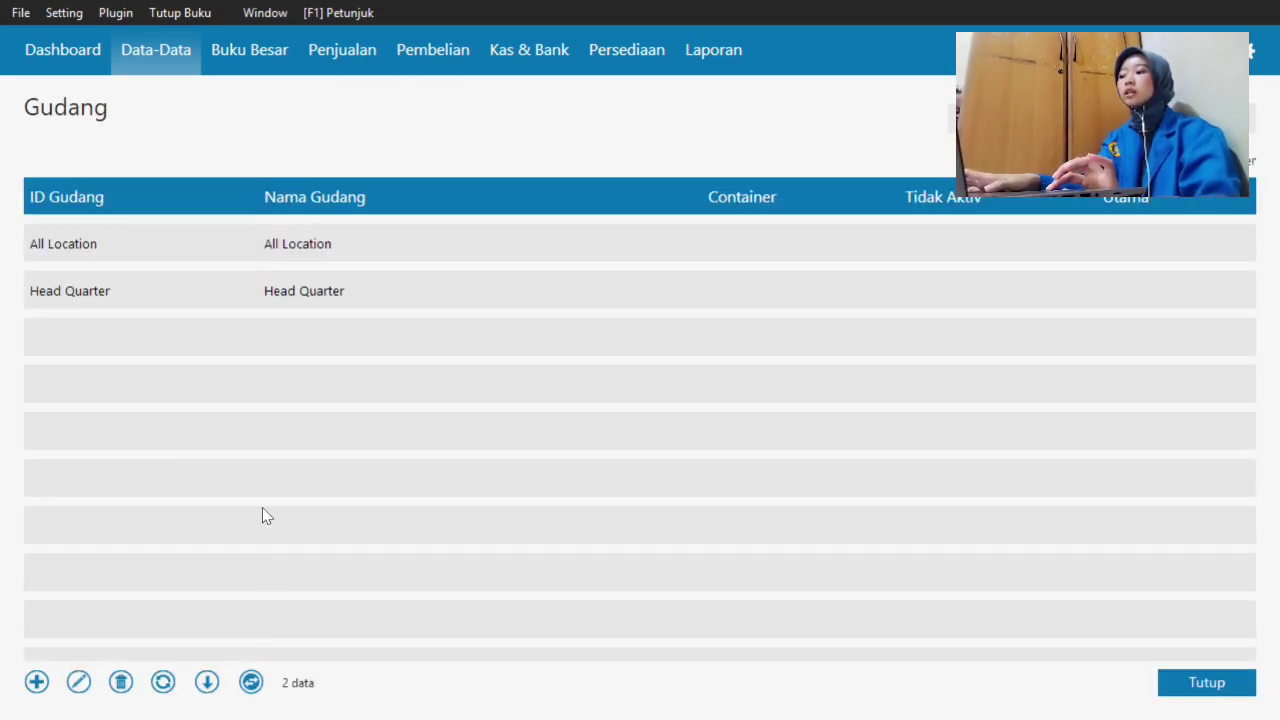
{"action": "left_click", "coordinate": [297, 290]}
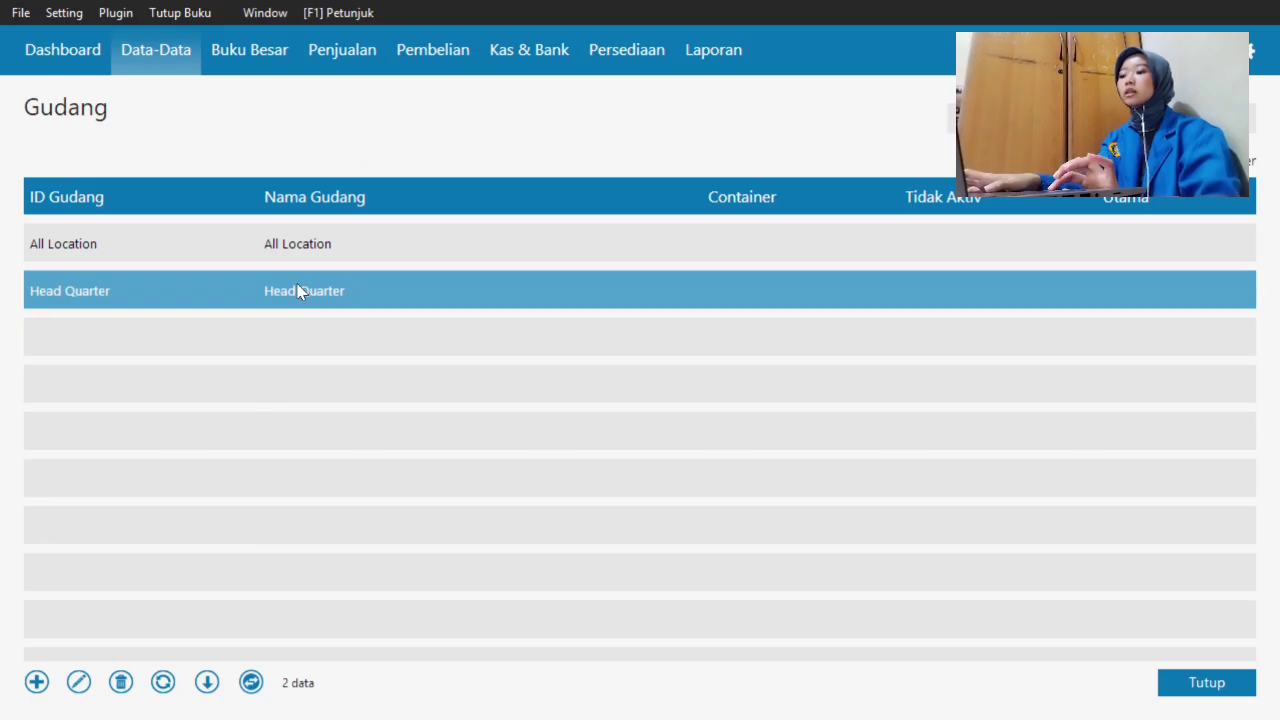
{"action": "left_click", "coordinate": [79, 682]}
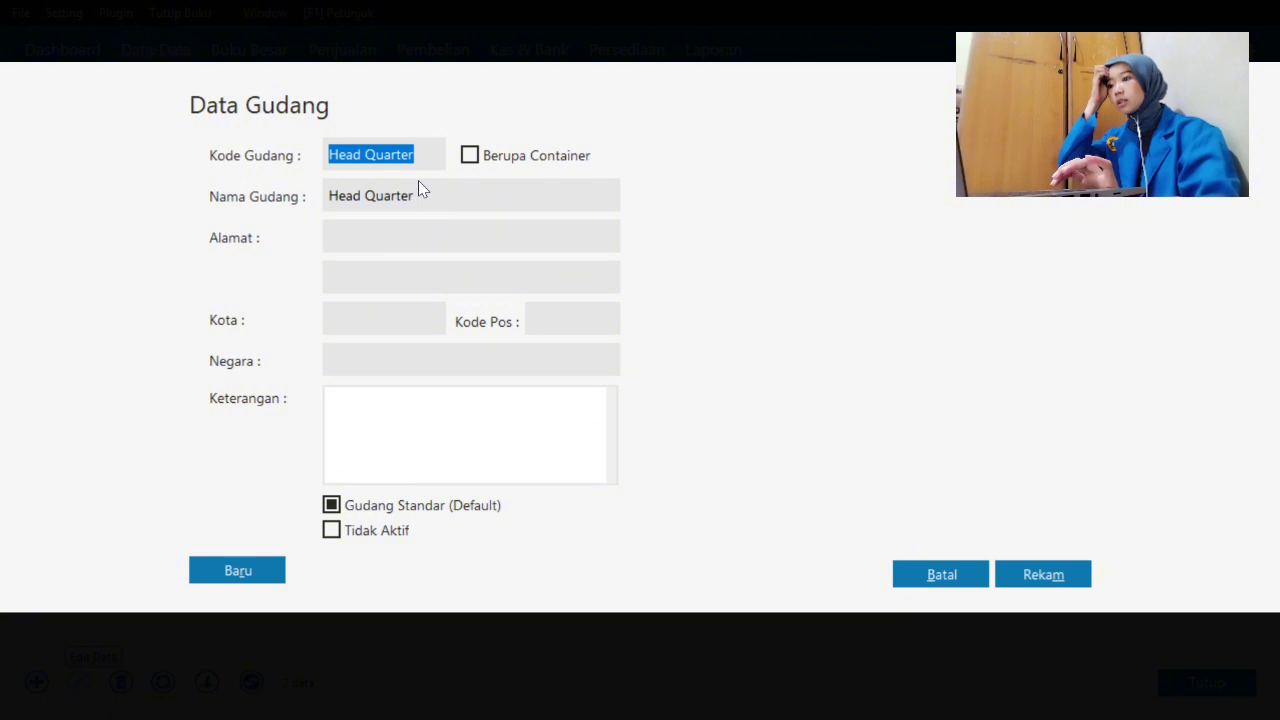
{"action": "key", "text": "Tab"}
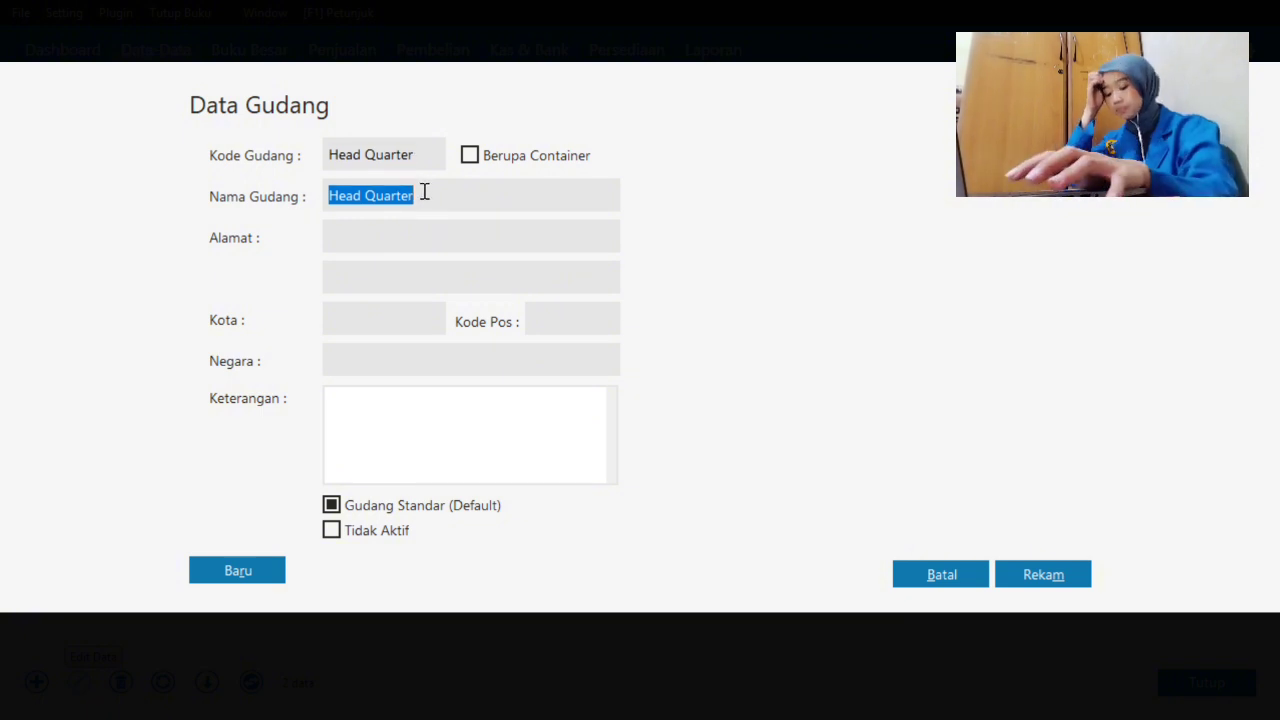
{"action": "key", "text": "BackSpace"}
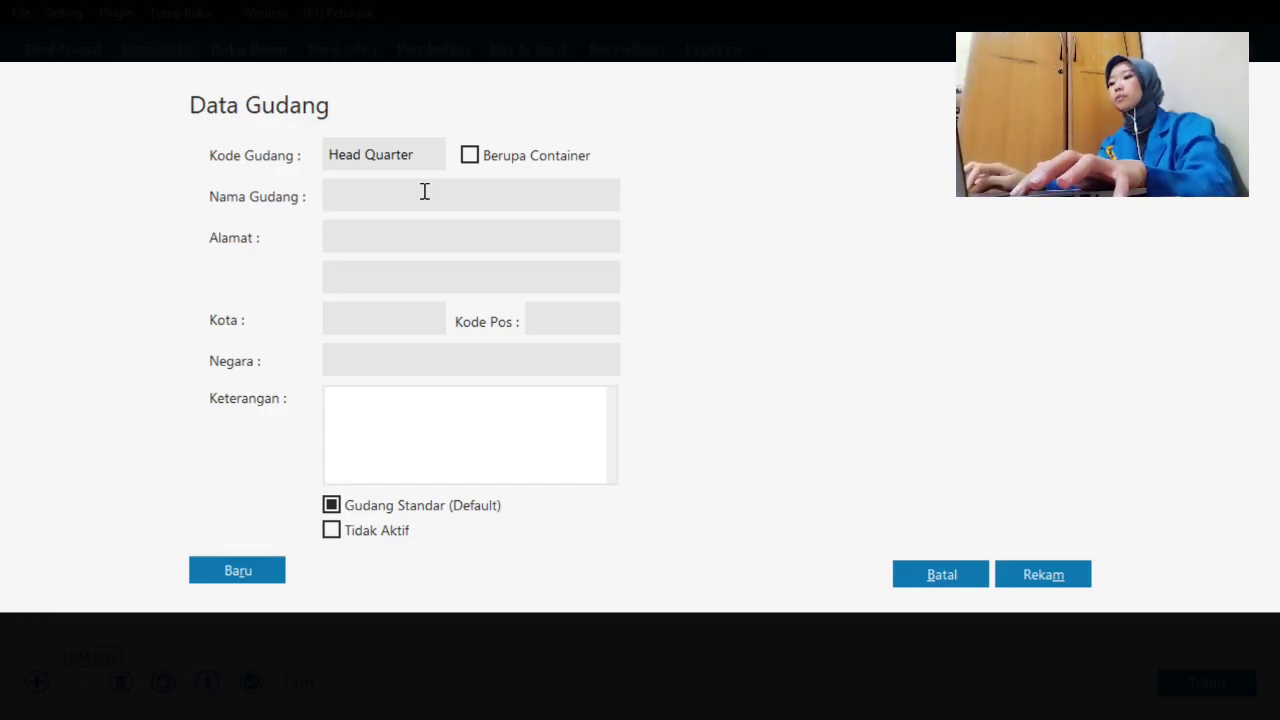
{"action": "type", "text": "Gudang B"}
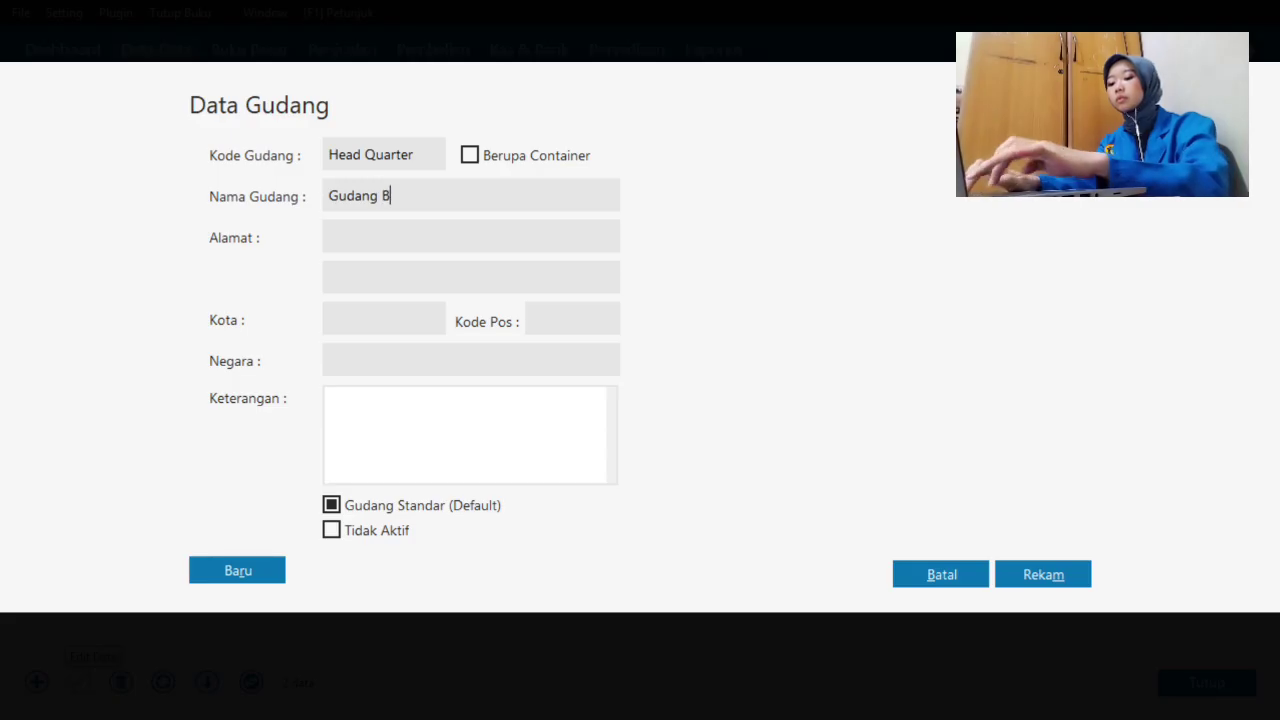
{"action": "type", "text": "ahan Baku"}
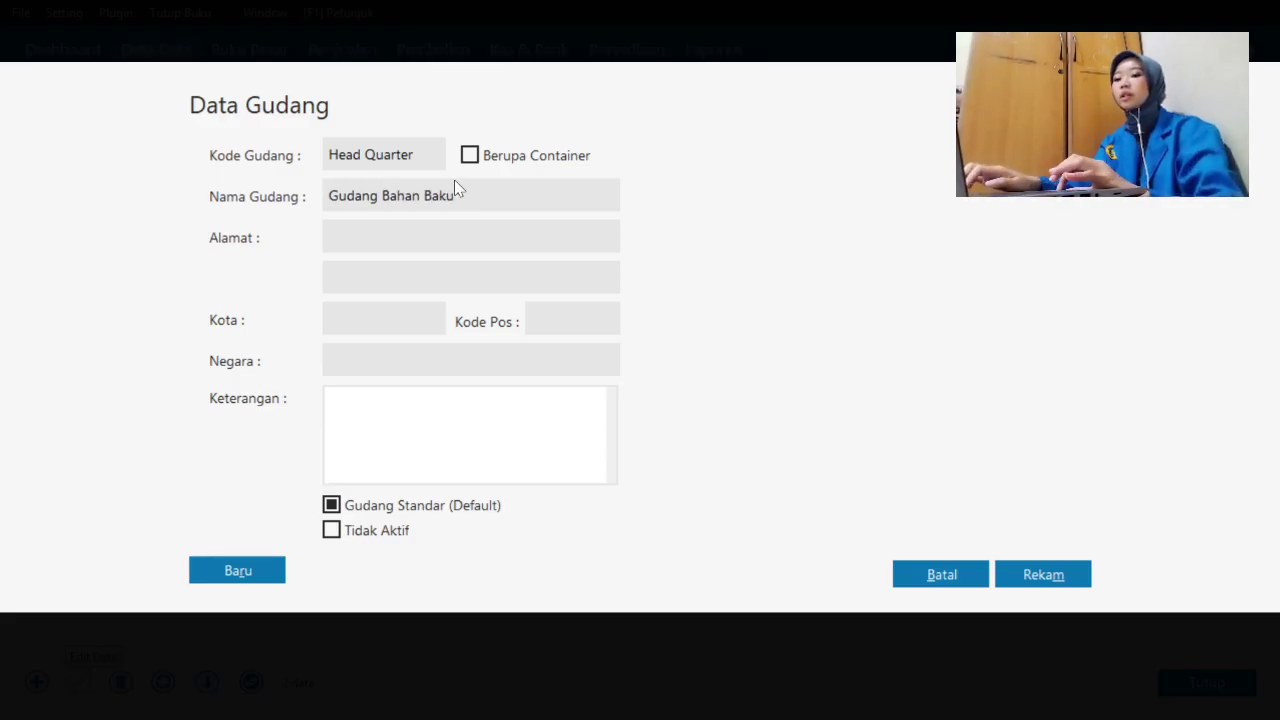
{"action": "left_click", "coordinate": [1072, 582]}
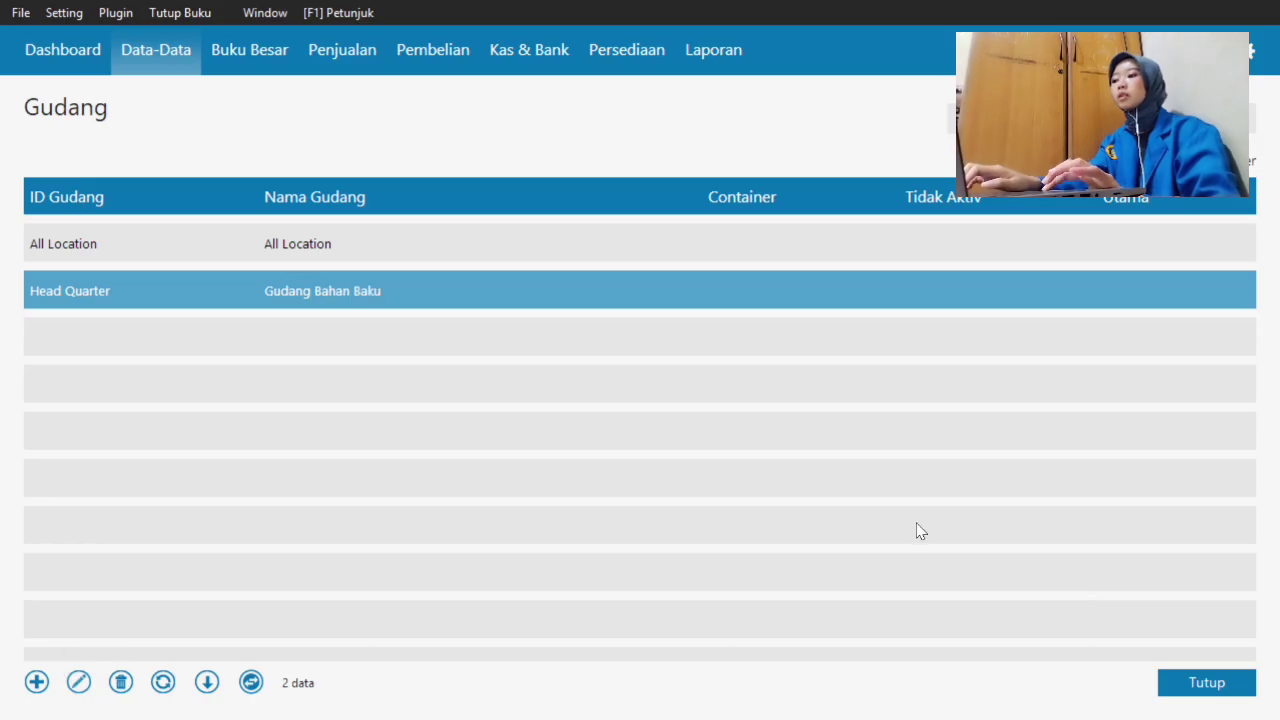
- Add warehouse Kode 001 named 'Gudang Produksi'
{"action": "left_click", "coordinate": [44, 686]}
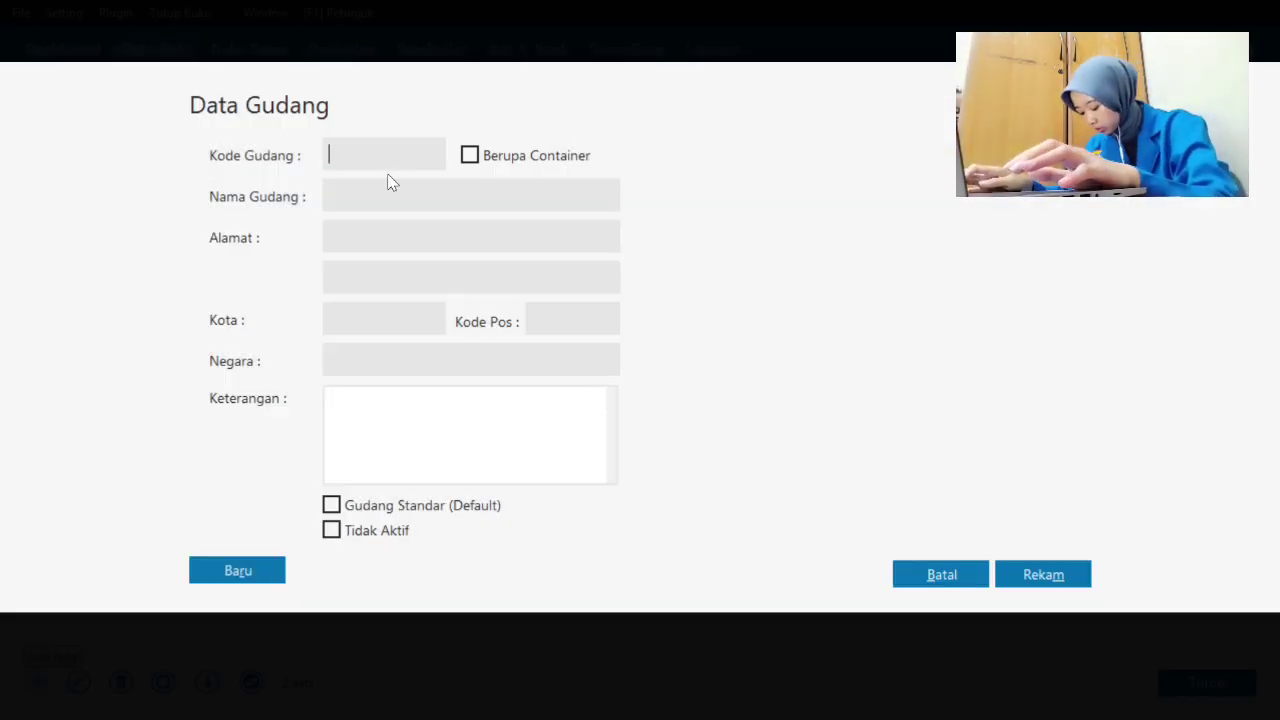
{"action": "type", "text": "Kode 001"}
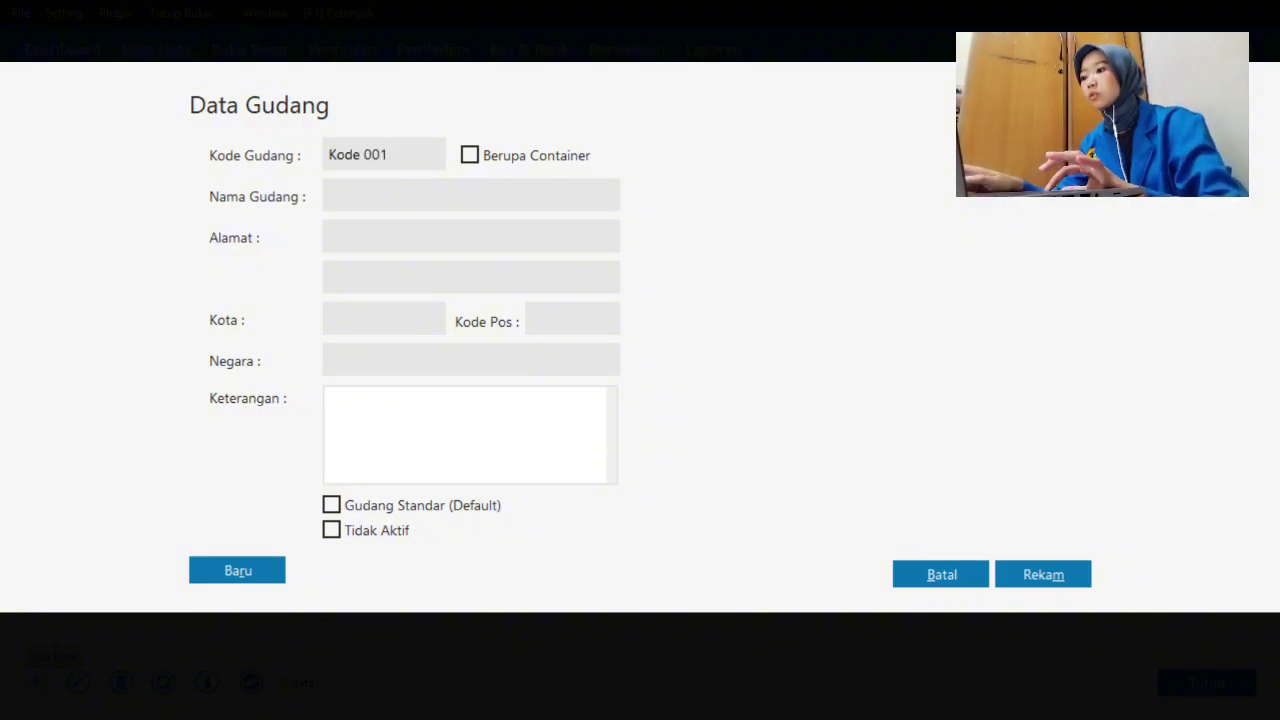
{"action": "left_click", "coordinate": [407, 193]}
{"action": "type", "text": "Gudang Produksi"}
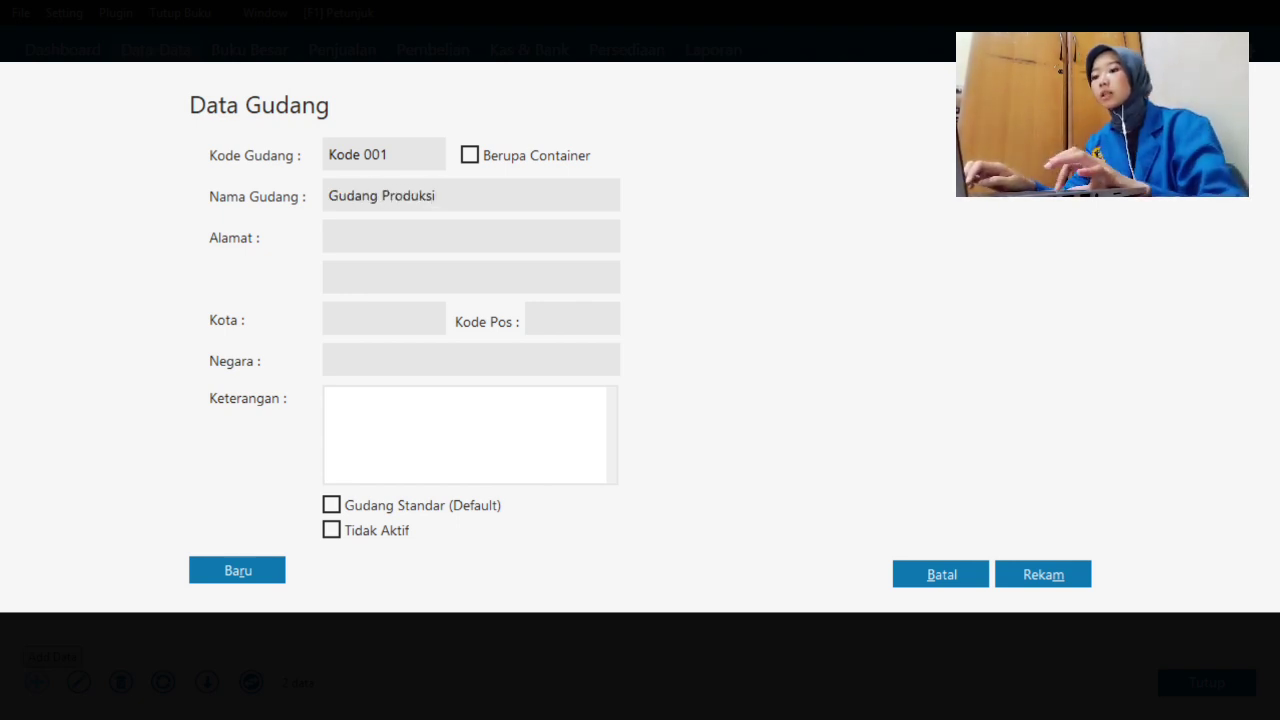
{"action": "left_click", "coordinate": [1062, 584]}
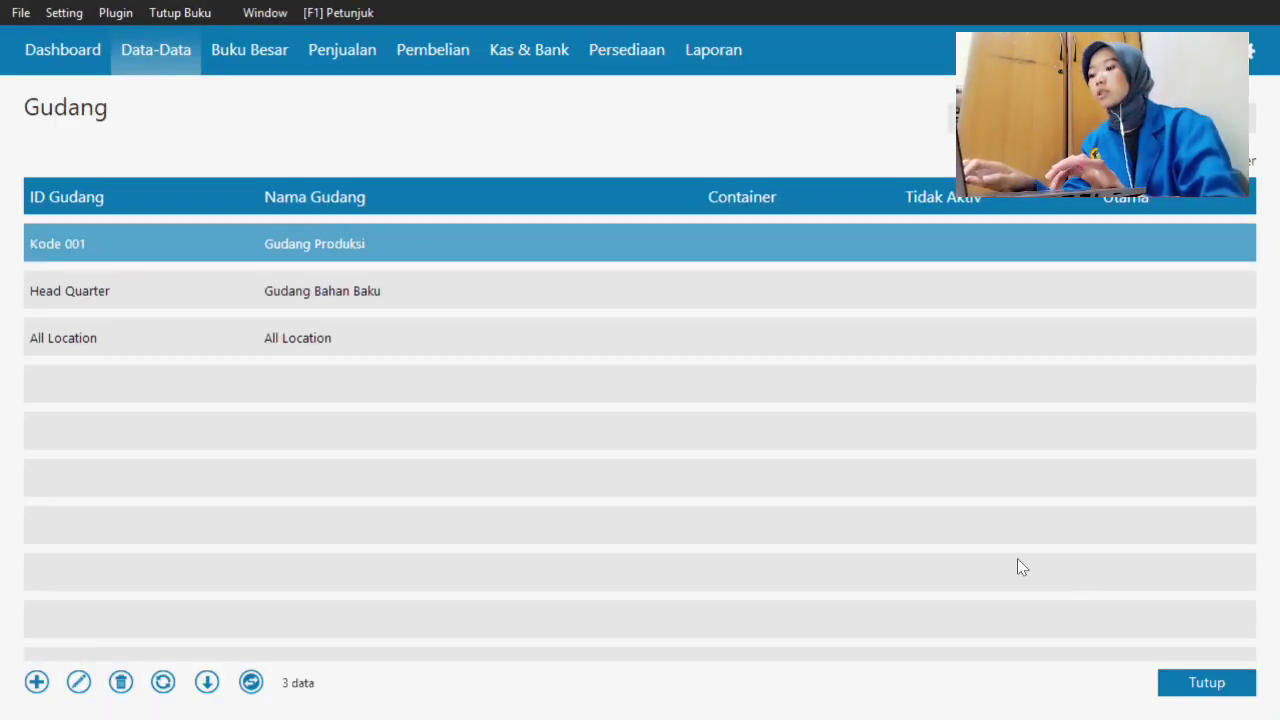
- Add warehouse Kode 002 named 'Gudang Siap Jual', fixing the typo, and close the warehouse list
{"action": "left_click", "coordinate": [37, 681]}
{"action": "type", "text": "Kode 002"}
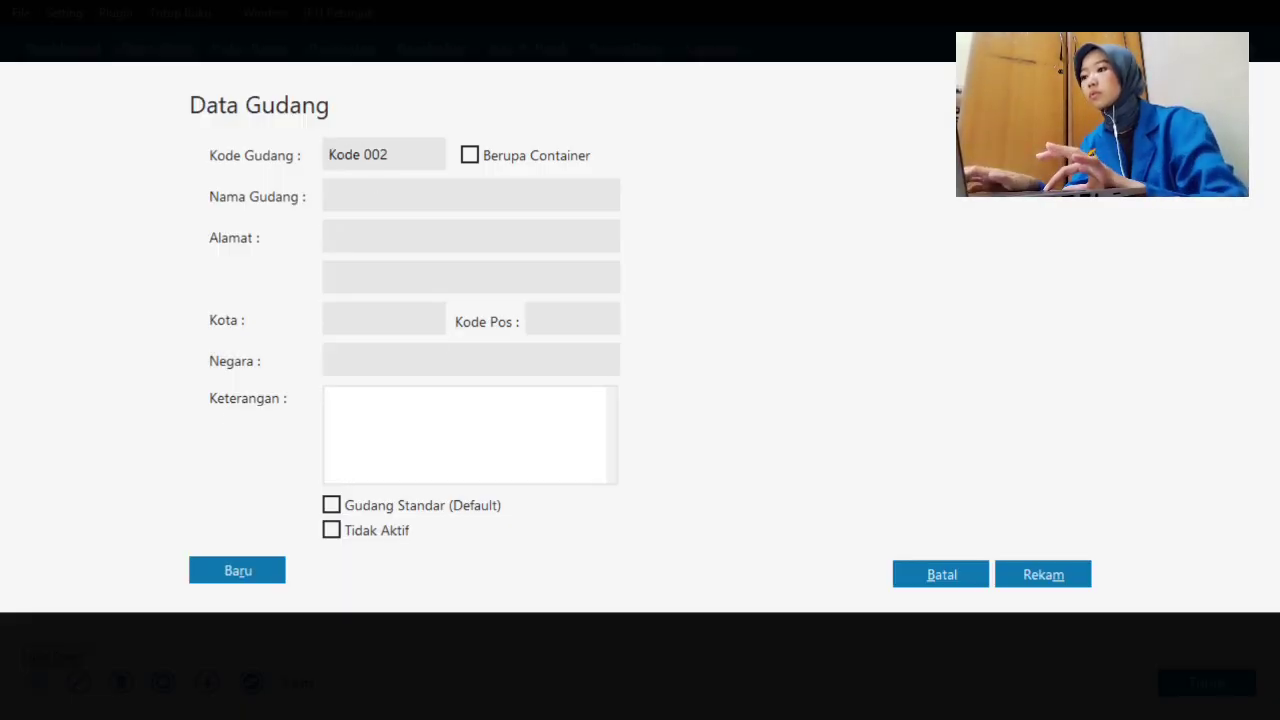
{"action": "left_click", "coordinate": [366, 192]}
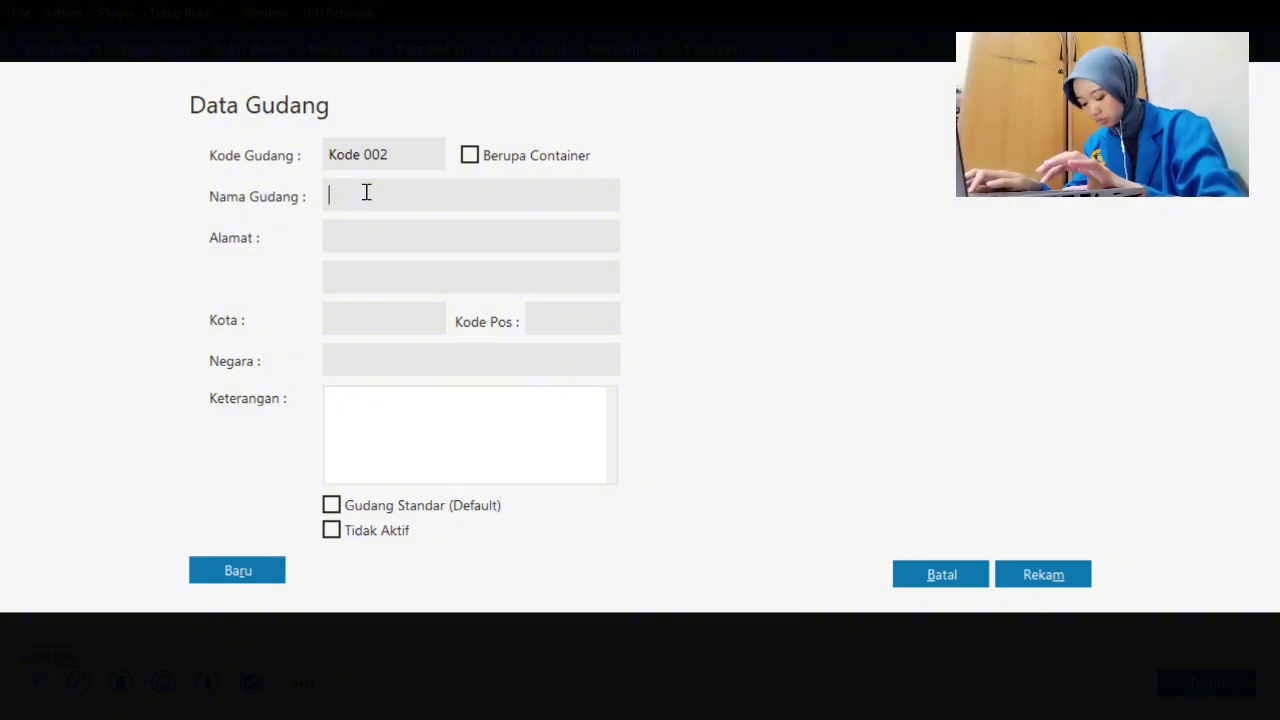
{"action": "type", "text": "Gudang Siap Ju"}
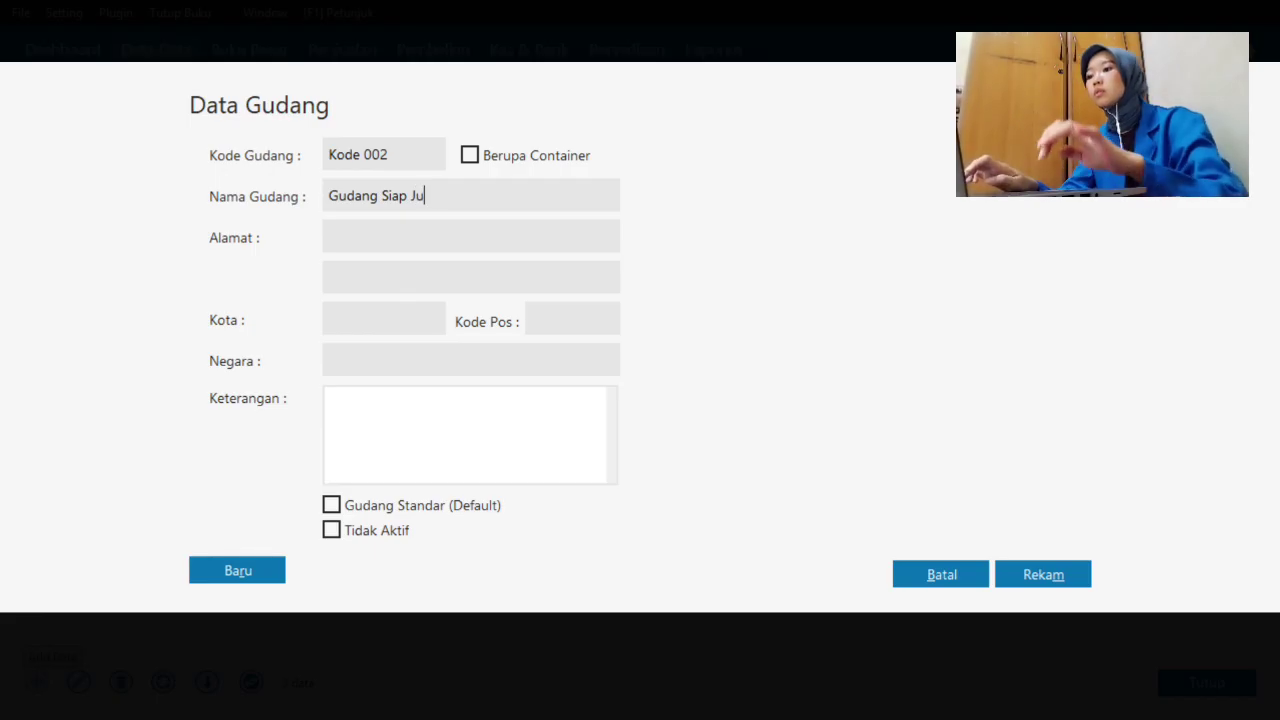
{"action": "type", "text": "la"}
{"action": "key", "text": "BackSpace"}
{"action": "key", "text": "BackSpace"}
{"action": "type", "text": "al"}
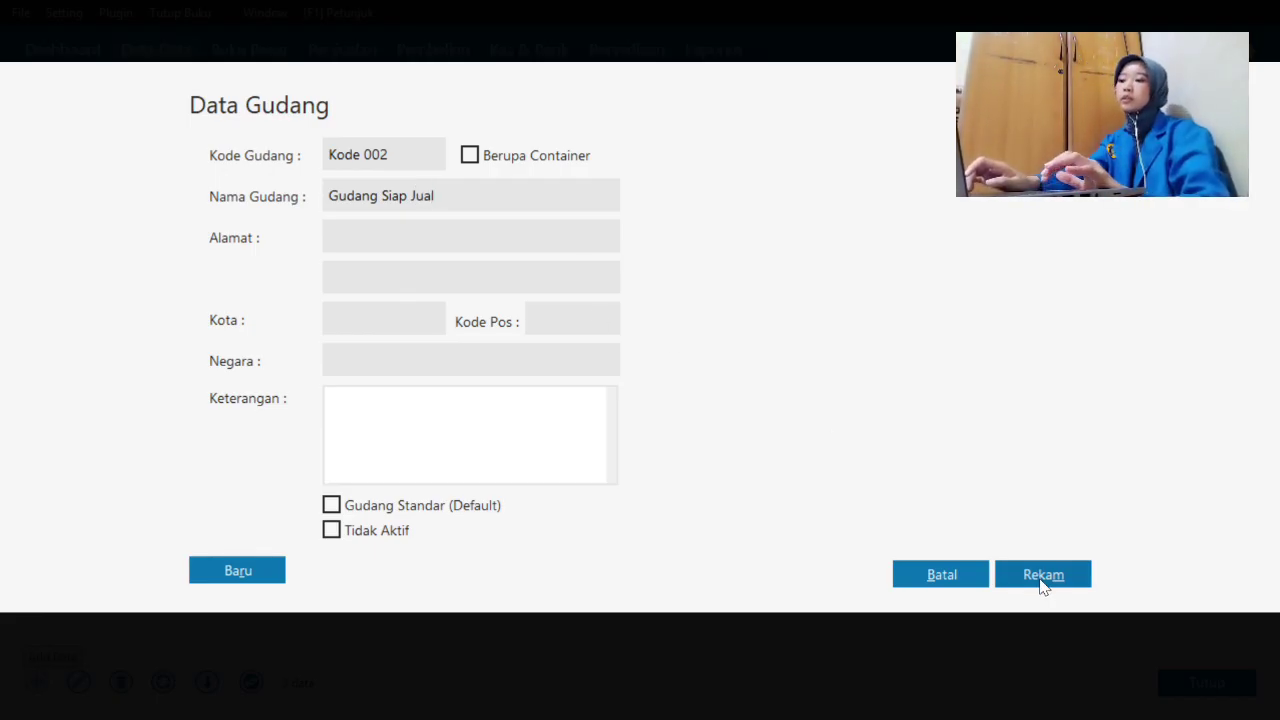
{"action": "left_click", "coordinate": [1043, 576]}
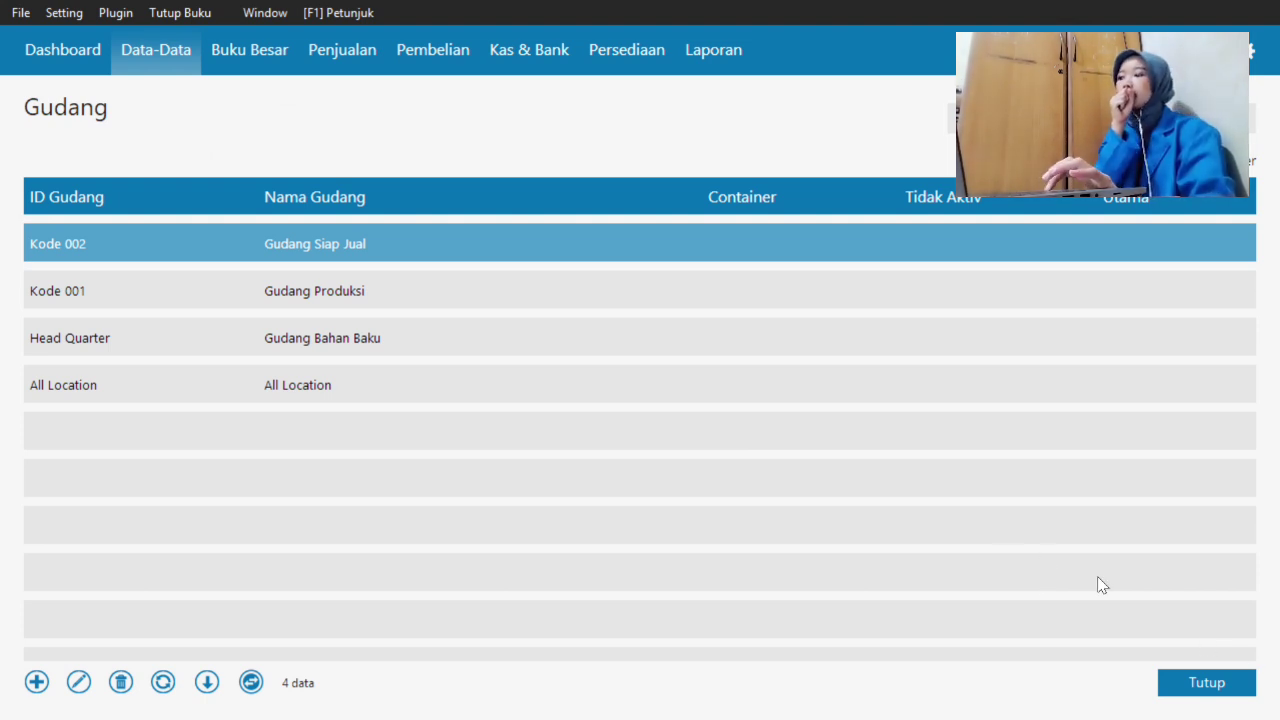
{"action": "left_click", "coordinate": [1214, 688]}
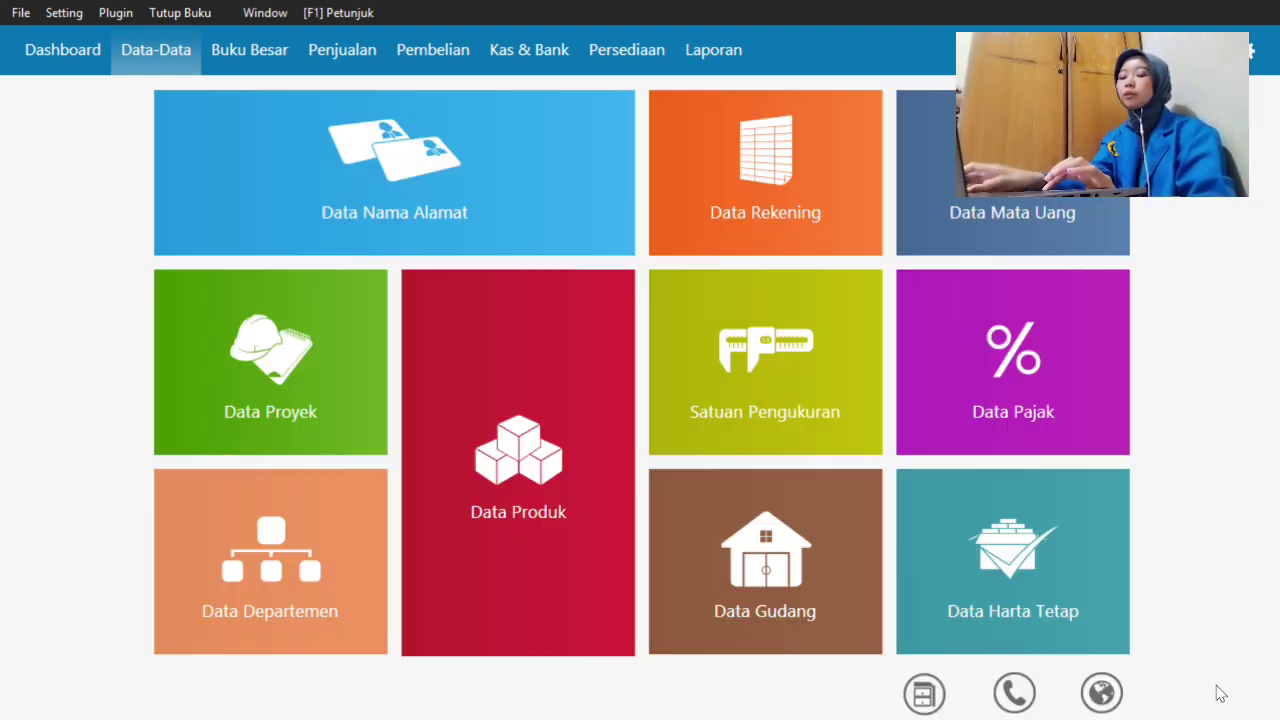
{"action": "mouse_move", "coordinate": [1040, 618]}
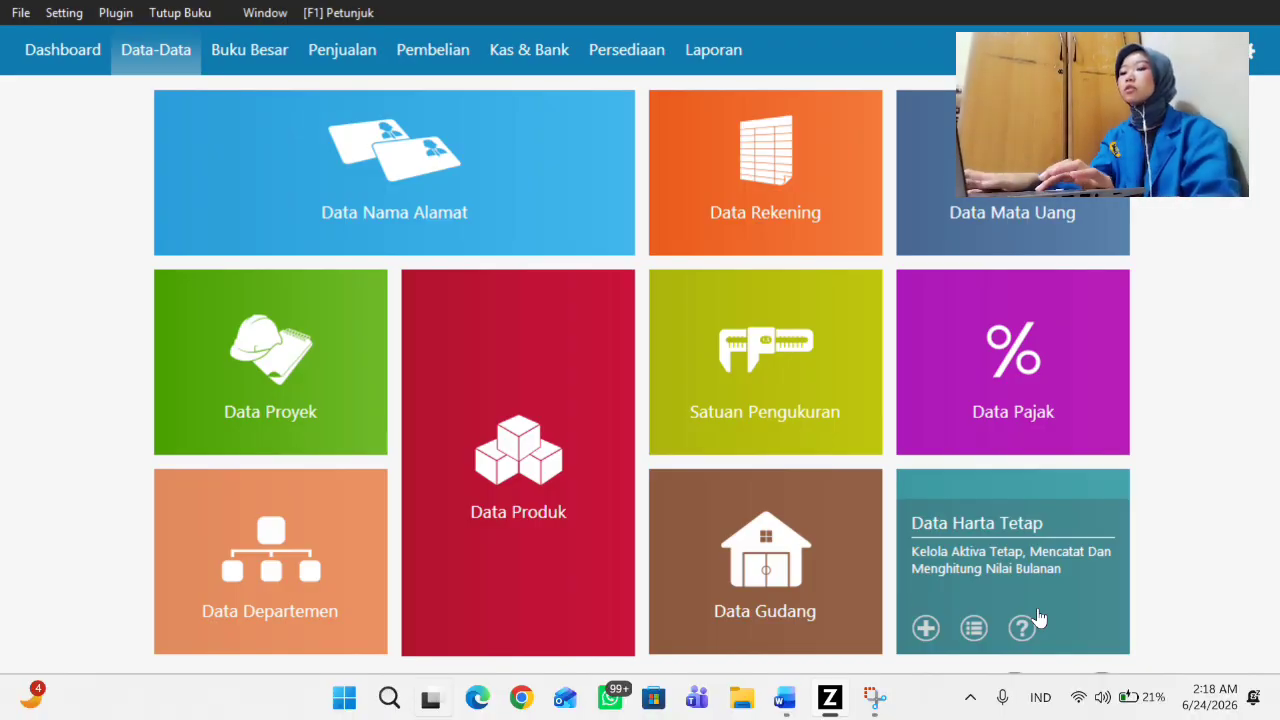
{"action": "key", "text": "super+Tab"}
- In the Word guide, locate and select the Abadi Jaya purchase invoice picture, nudging its position slightly
{"action": "left_click", "coordinate": [880, 200]}
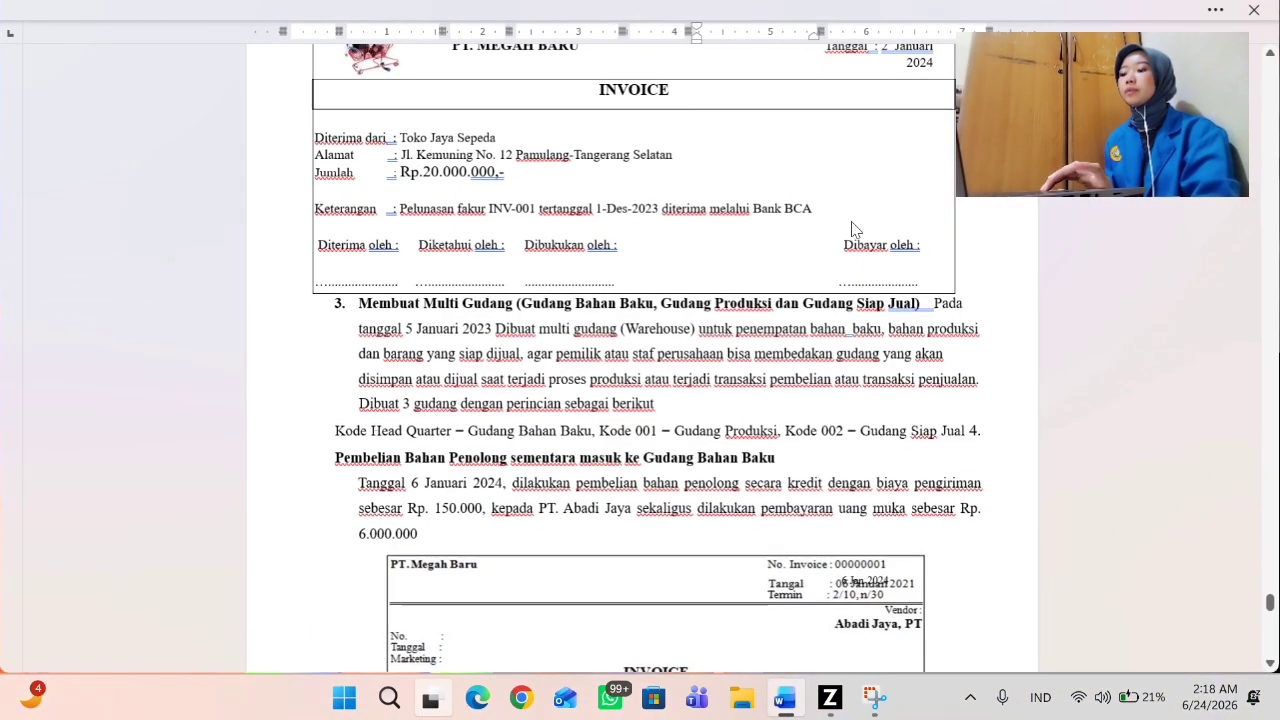
{"action": "scroll", "coordinate": [619, 410], "scroll_direction": "down", "scroll_amount": 6}
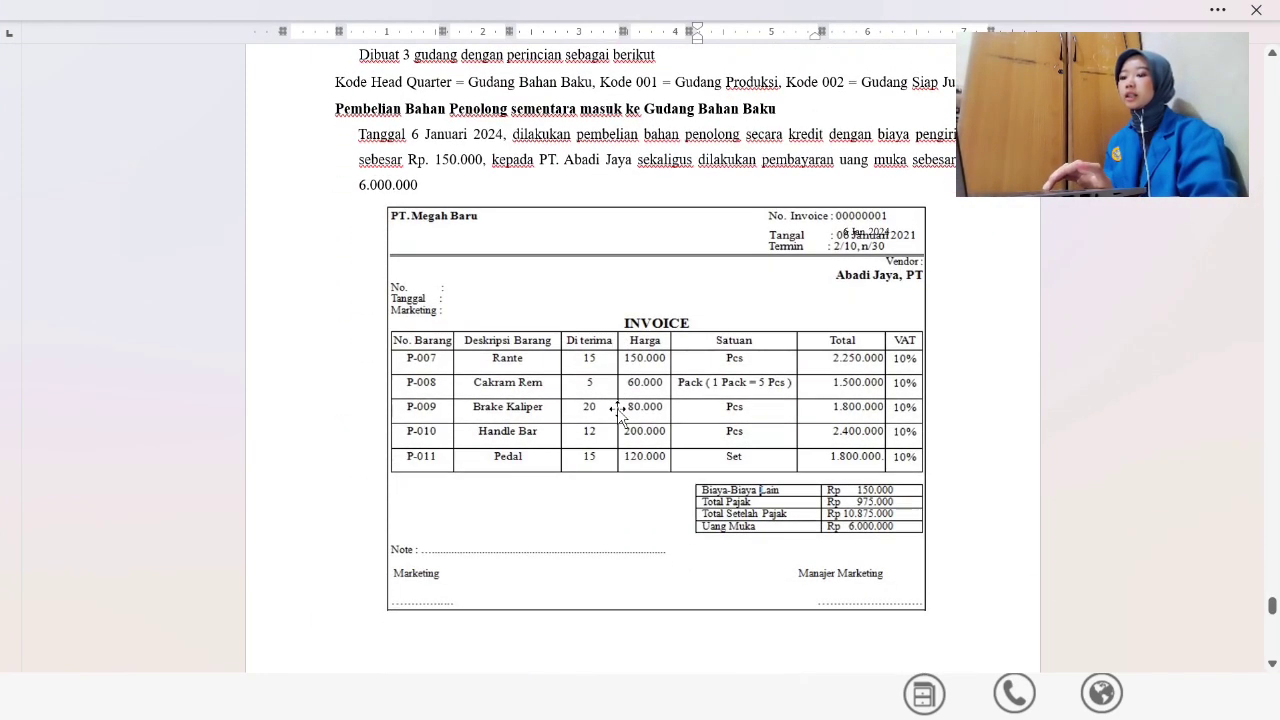
{"action": "left_click", "coordinate": [603, 452]}
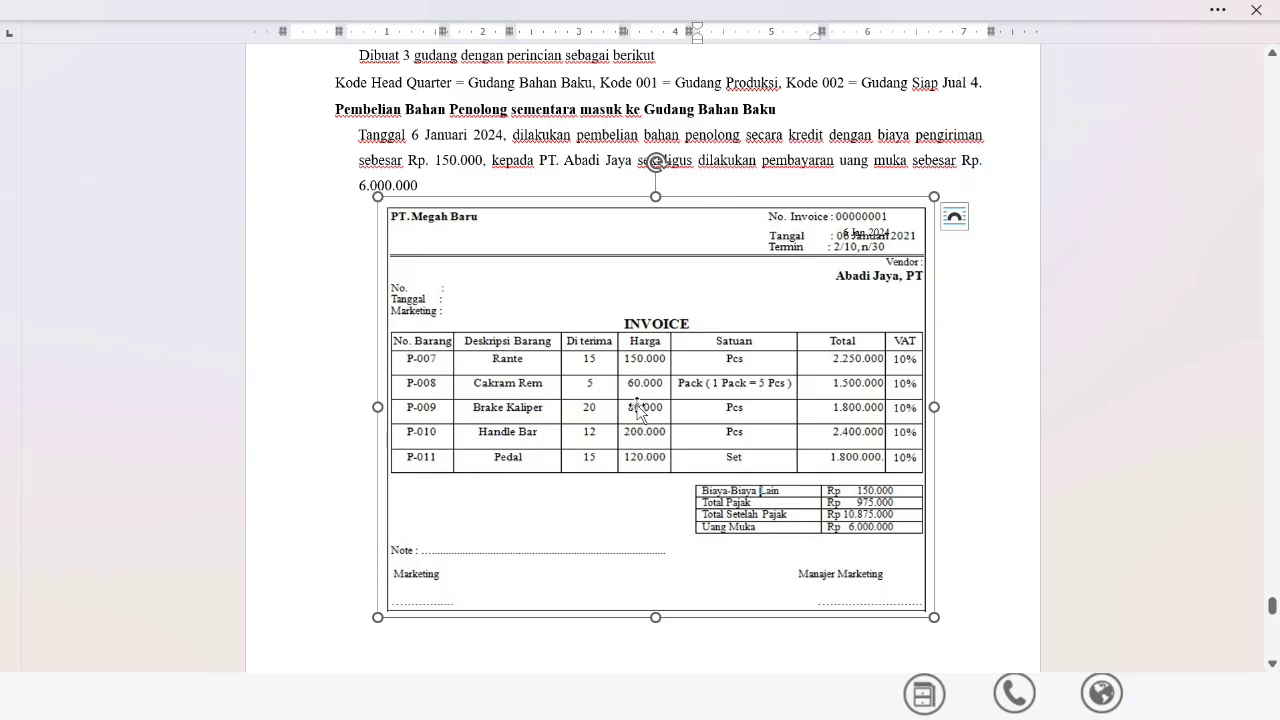
{"action": "left_click_drag", "start_coordinate": [642, 415], "coordinate": [645, 420]}
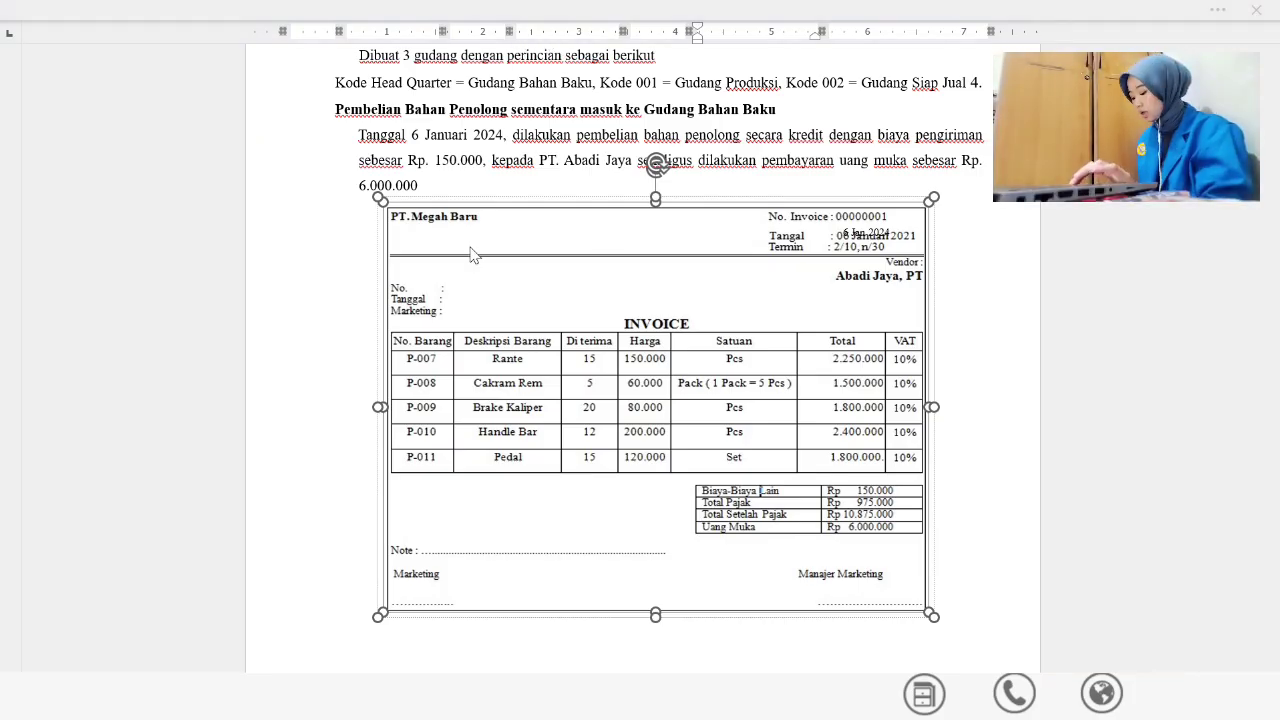
{"action": "scroll", "coordinate": [557, 289], "scroll_direction": "up", "scroll_amount": 1}
{"action": "scroll", "coordinate": [557, 289], "scroll_direction": "up", "scroll_amount": 2}
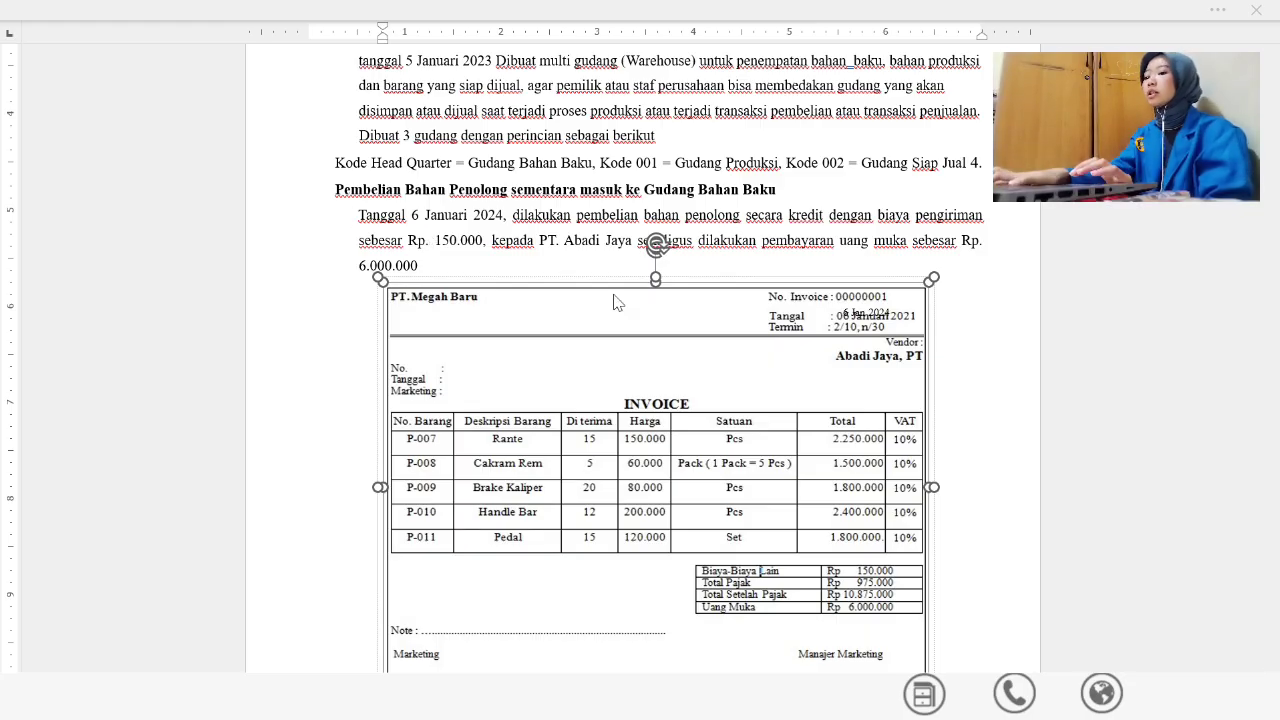
{"action": "left_click", "coordinate": [430, 697]}
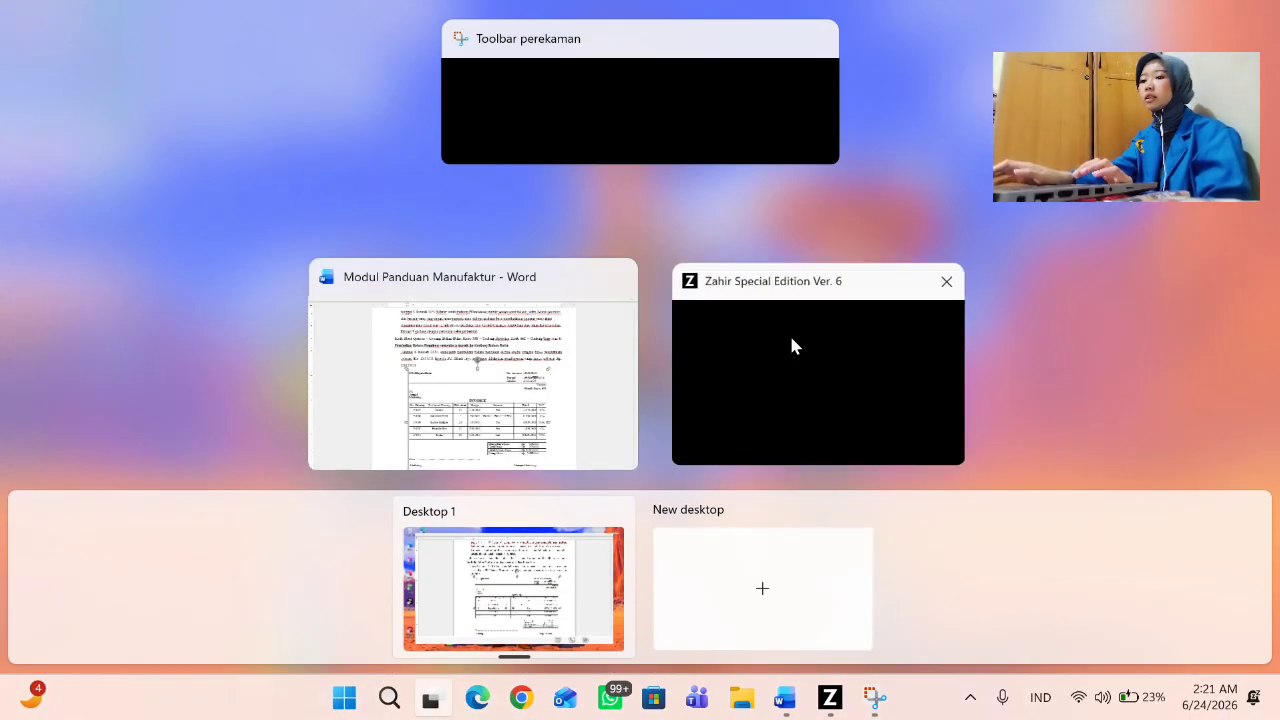
- Show Zahir's Pembelian section, then check the invoice in the Word guide
{"action": "left_click", "coordinate": [791, 345]}
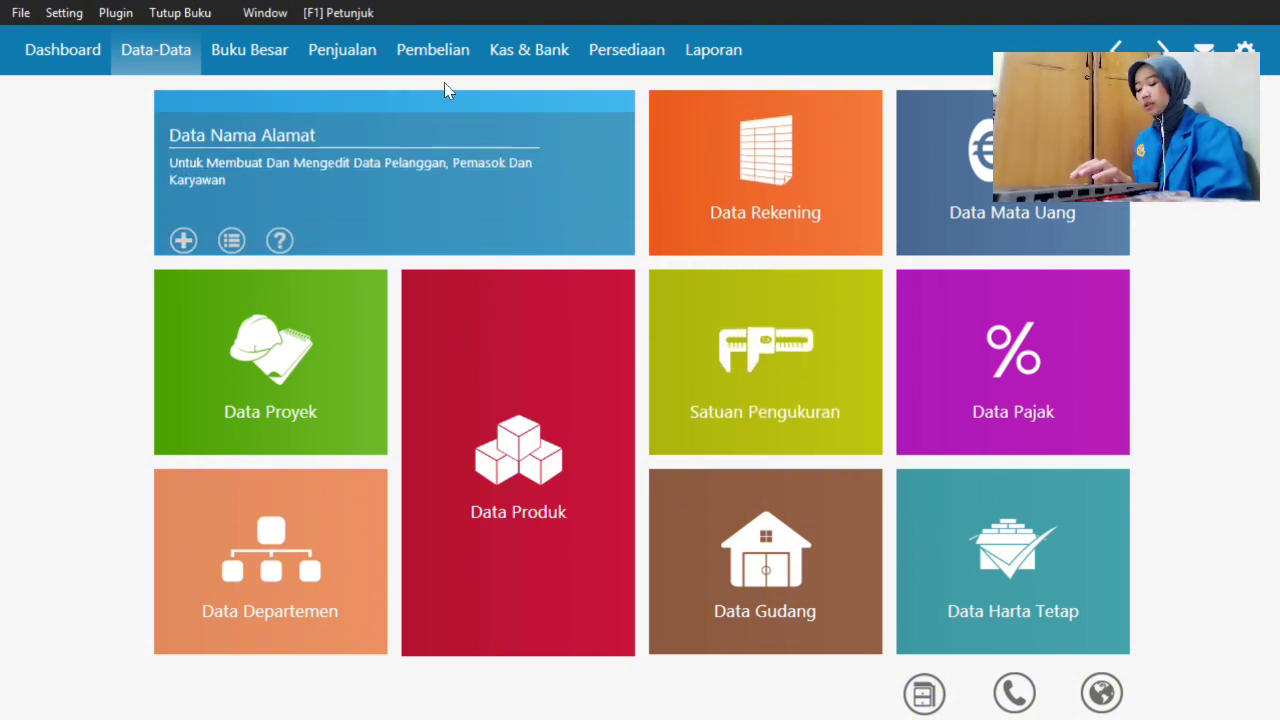
{"action": "left_click", "coordinate": [434, 62]}
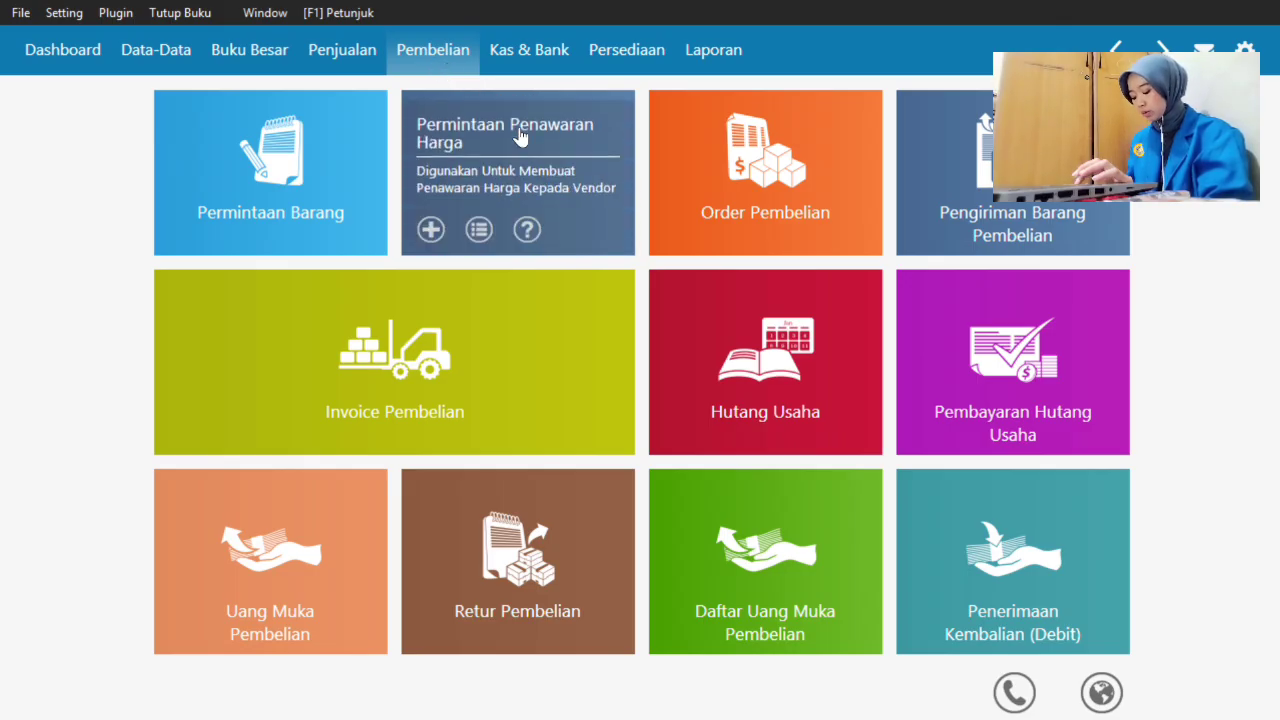
{"action": "key", "text": "super+Tab"}
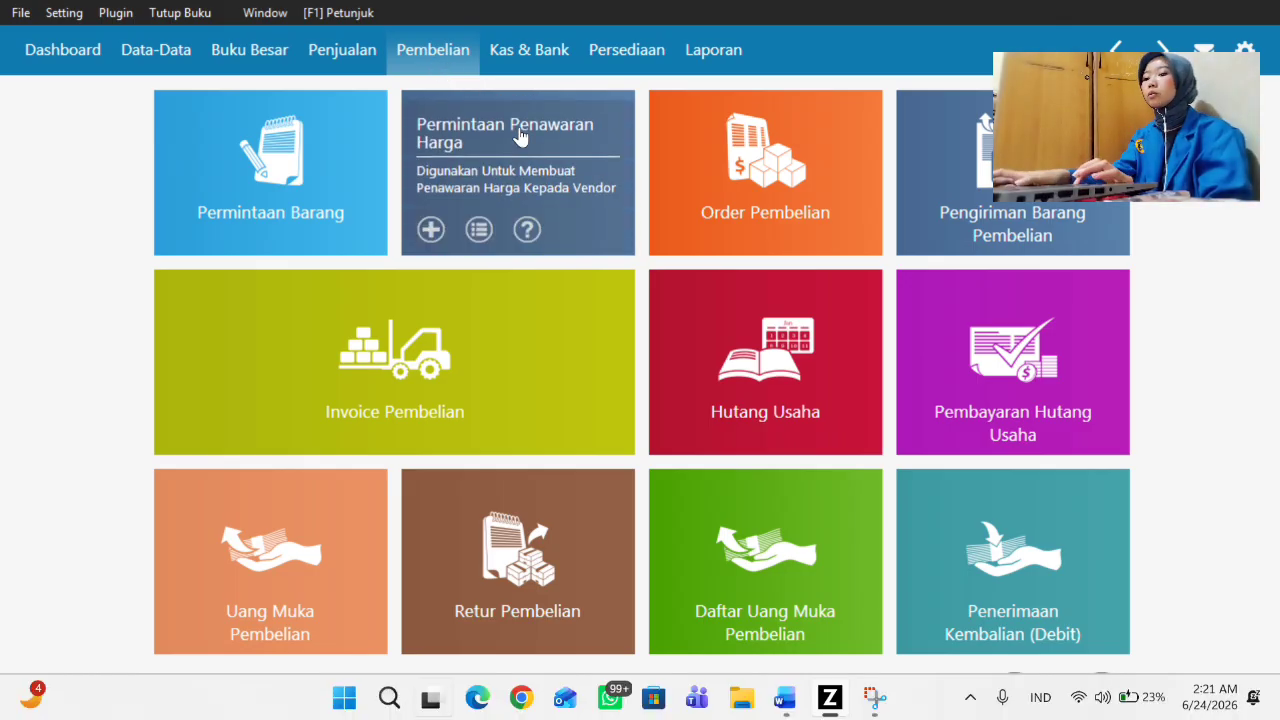
{"action": "left_click", "coordinate": [688, 354]}
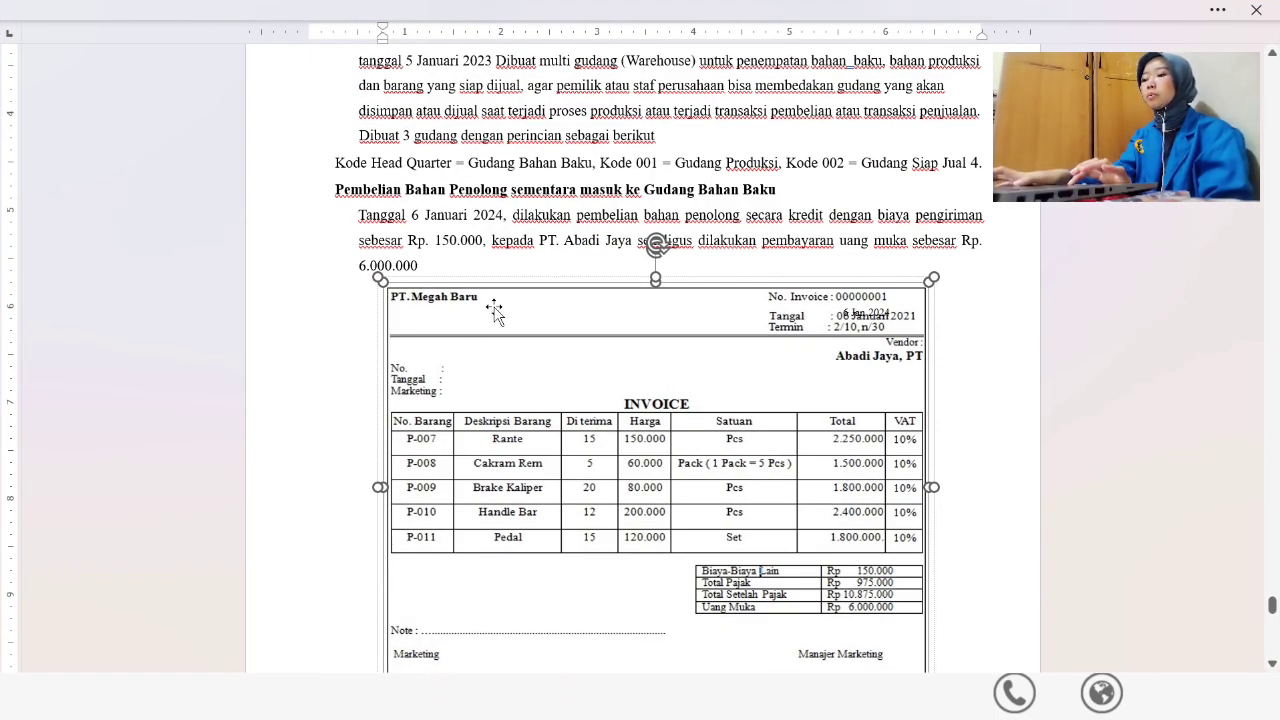
{"action": "key", "text": "super"}
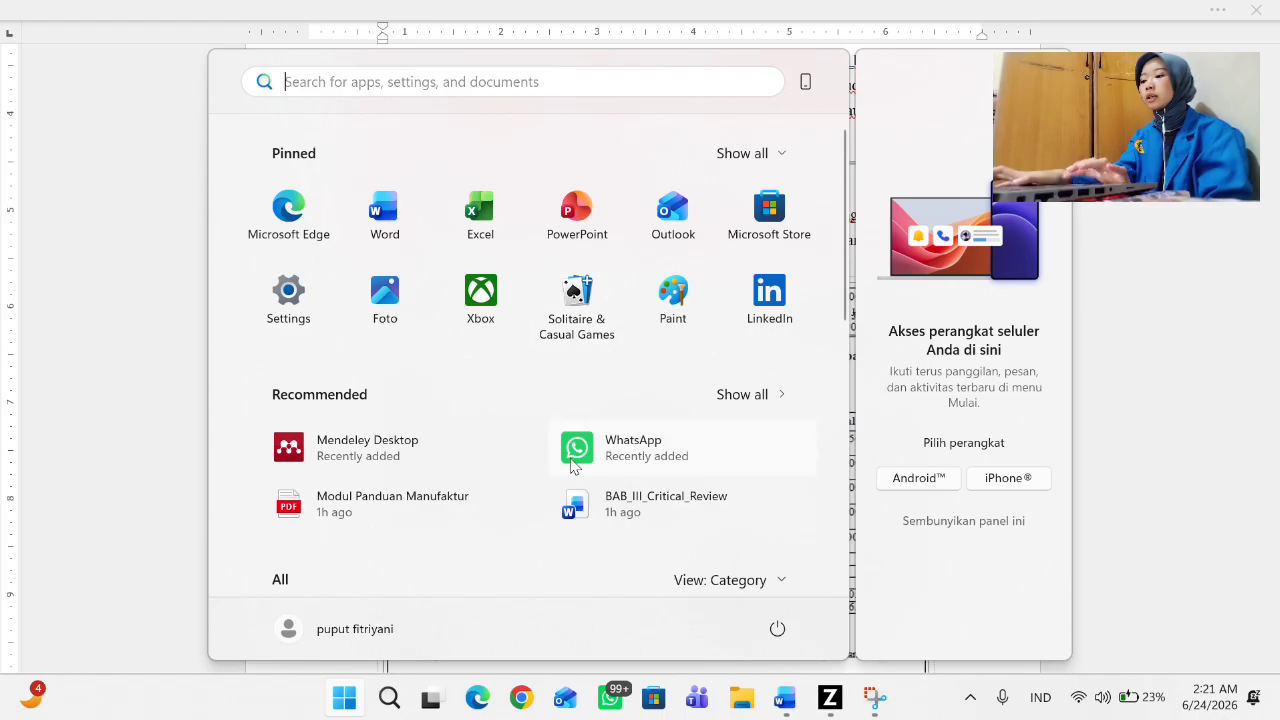
{"action": "left_click", "coordinate": [114, 392]}
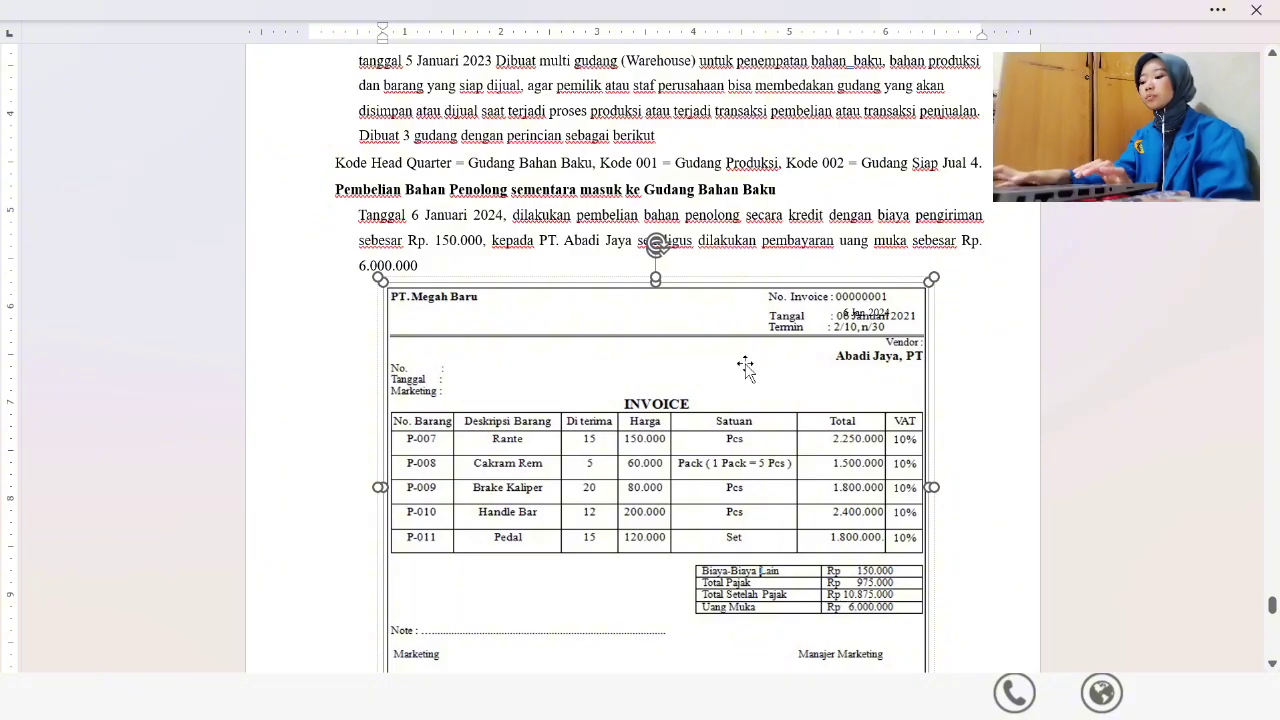
{"action": "key", "text": "super"}
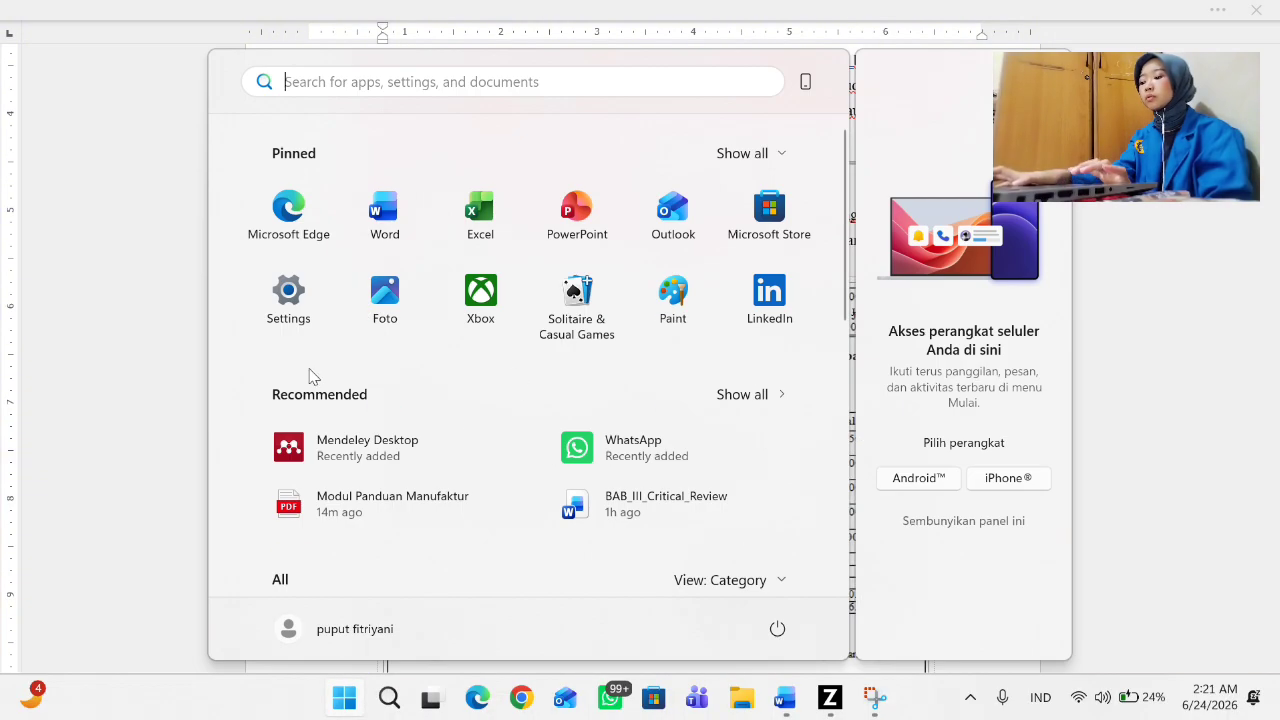
- Return to Zahir and open the Uang Muka Pembelian list
{"action": "key", "text": "super+Tab"}
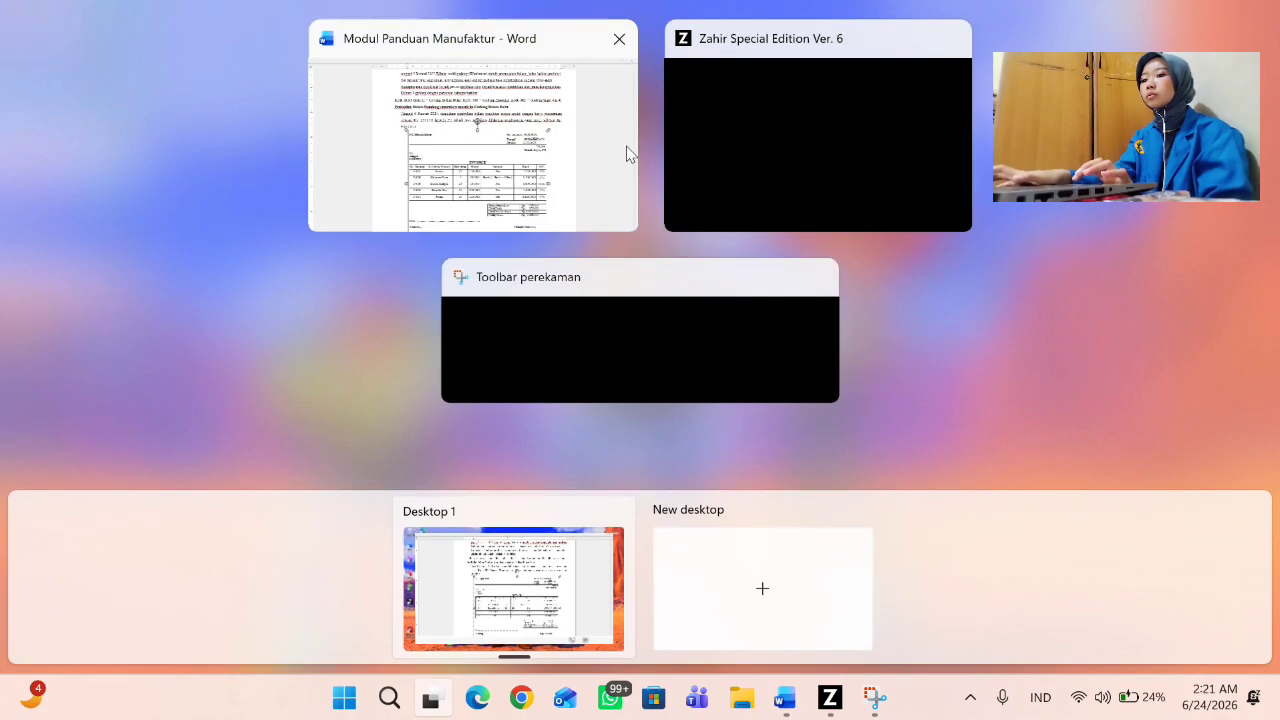
{"action": "left_click", "coordinate": [865, 157]}
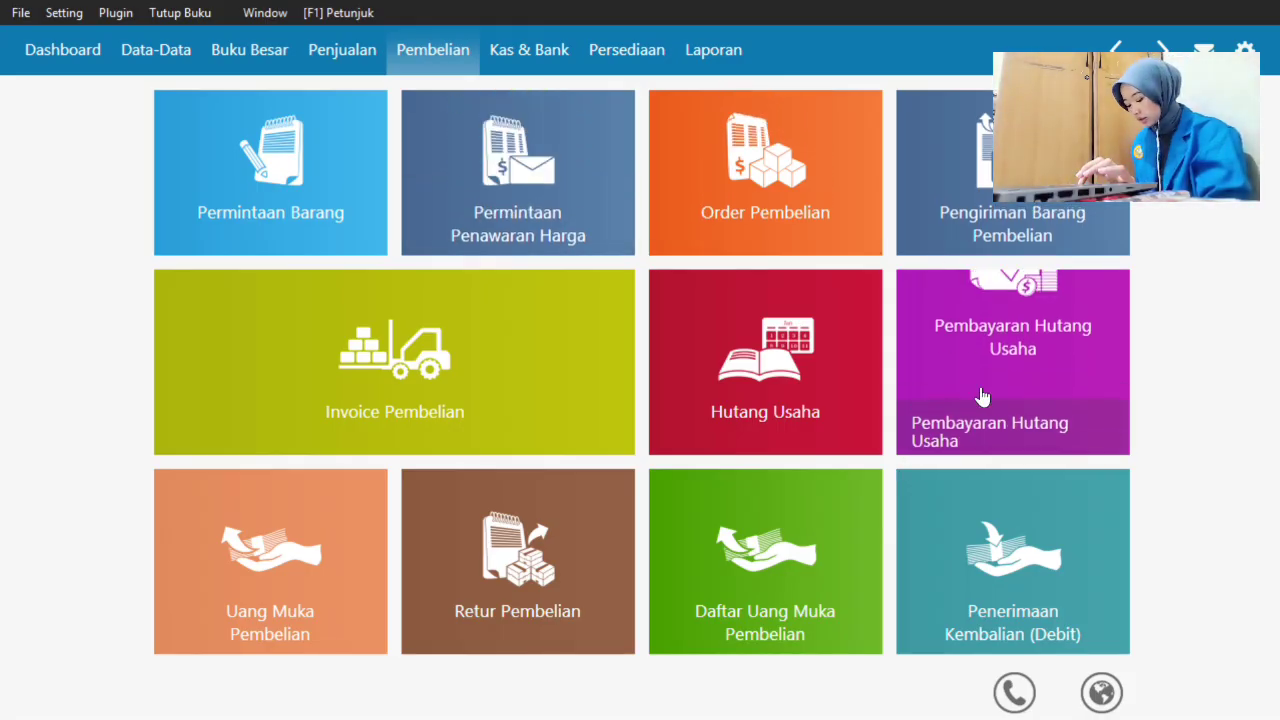
{"action": "mouse_move", "coordinate": [1008, 392]}
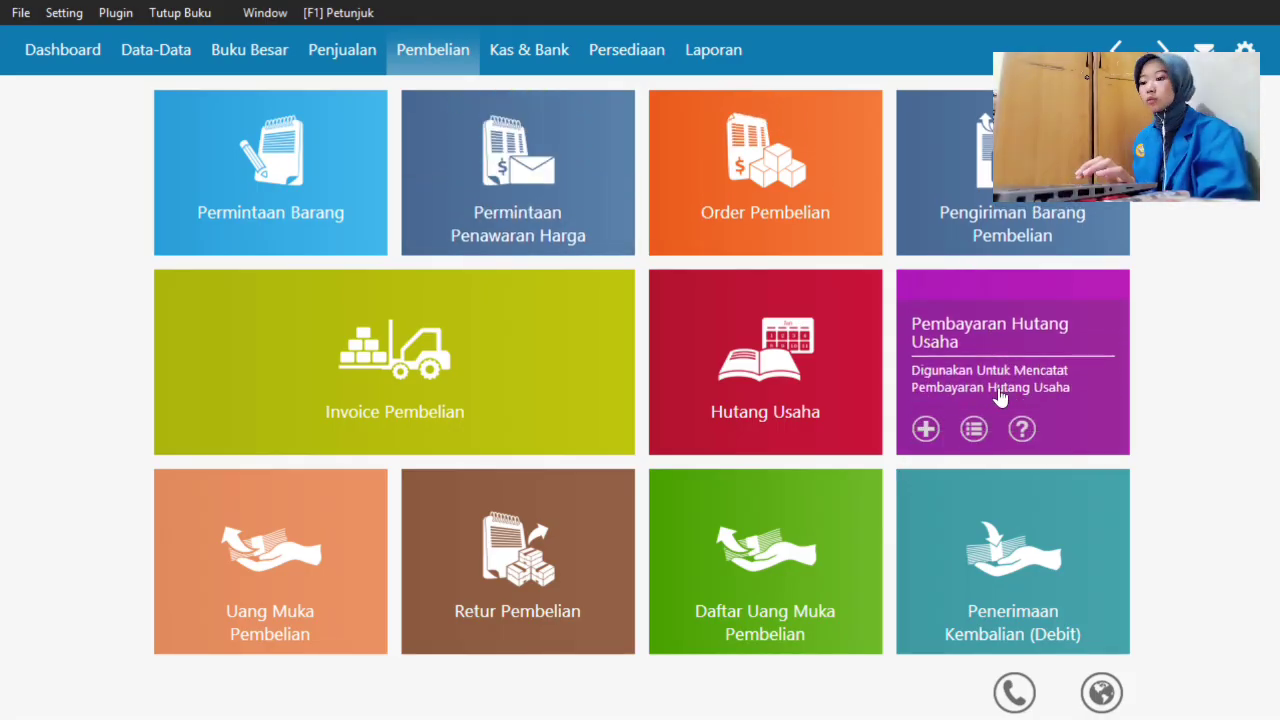
{"action": "mouse_move", "coordinate": [860, 403]}
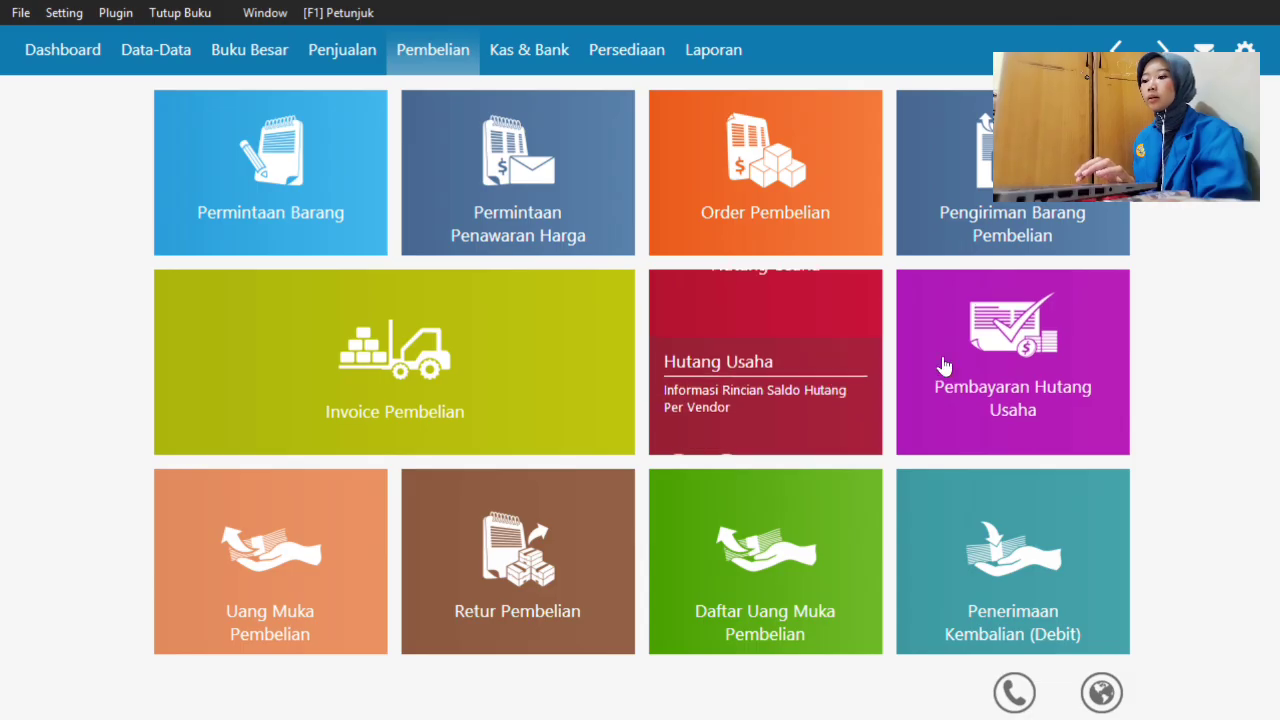
{"action": "mouse_move", "coordinate": [449, 506]}
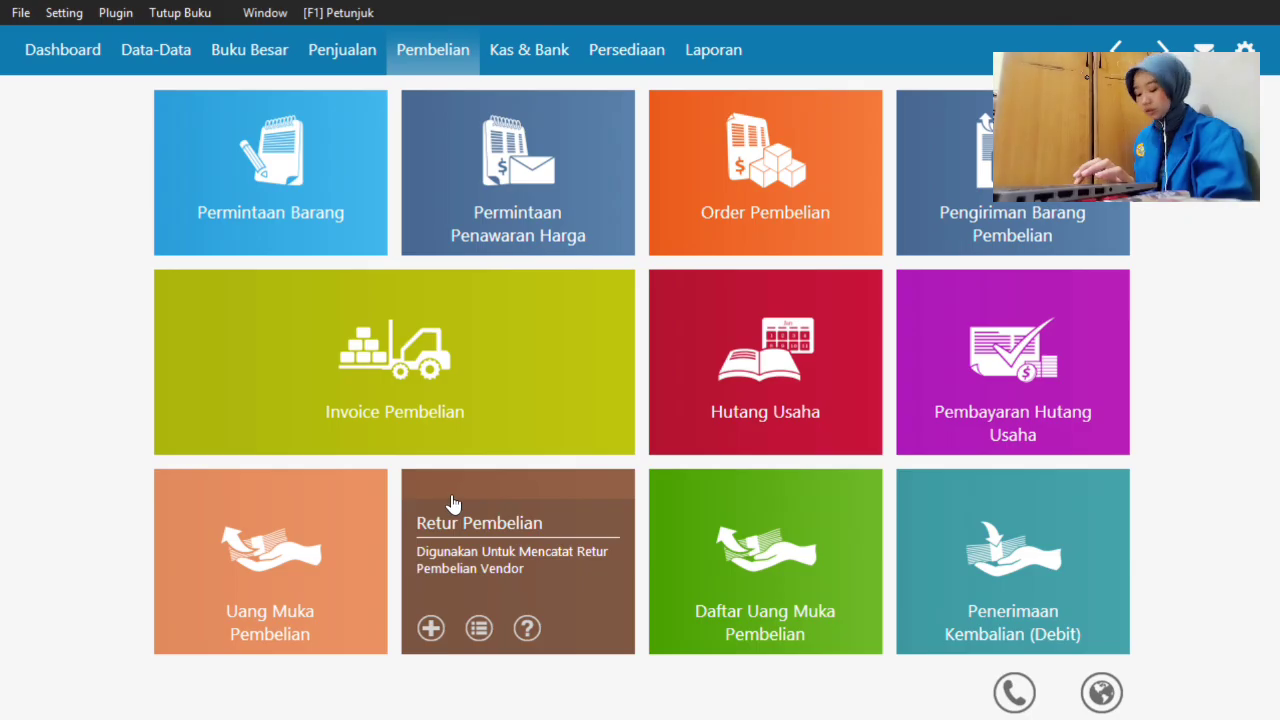
{"action": "mouse_move", "coordinate": [430, 243]}
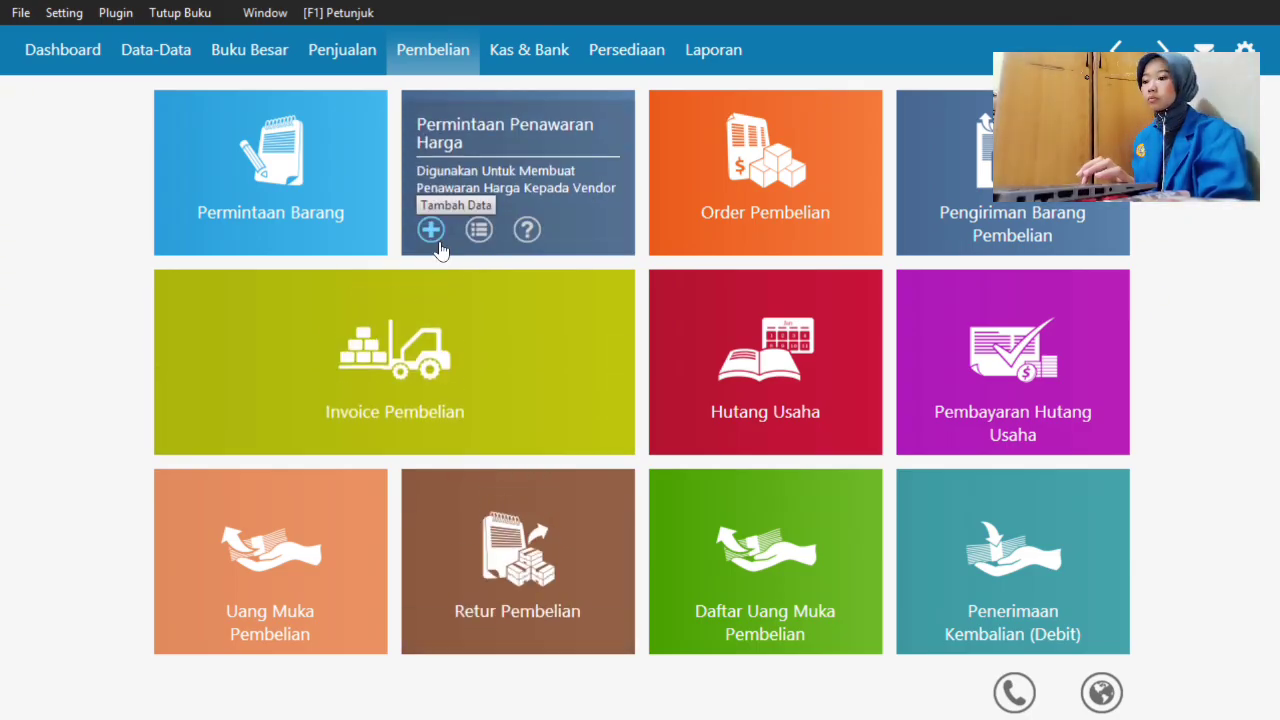
{"action": "mouse_move", "coordinate": [492, 364]}
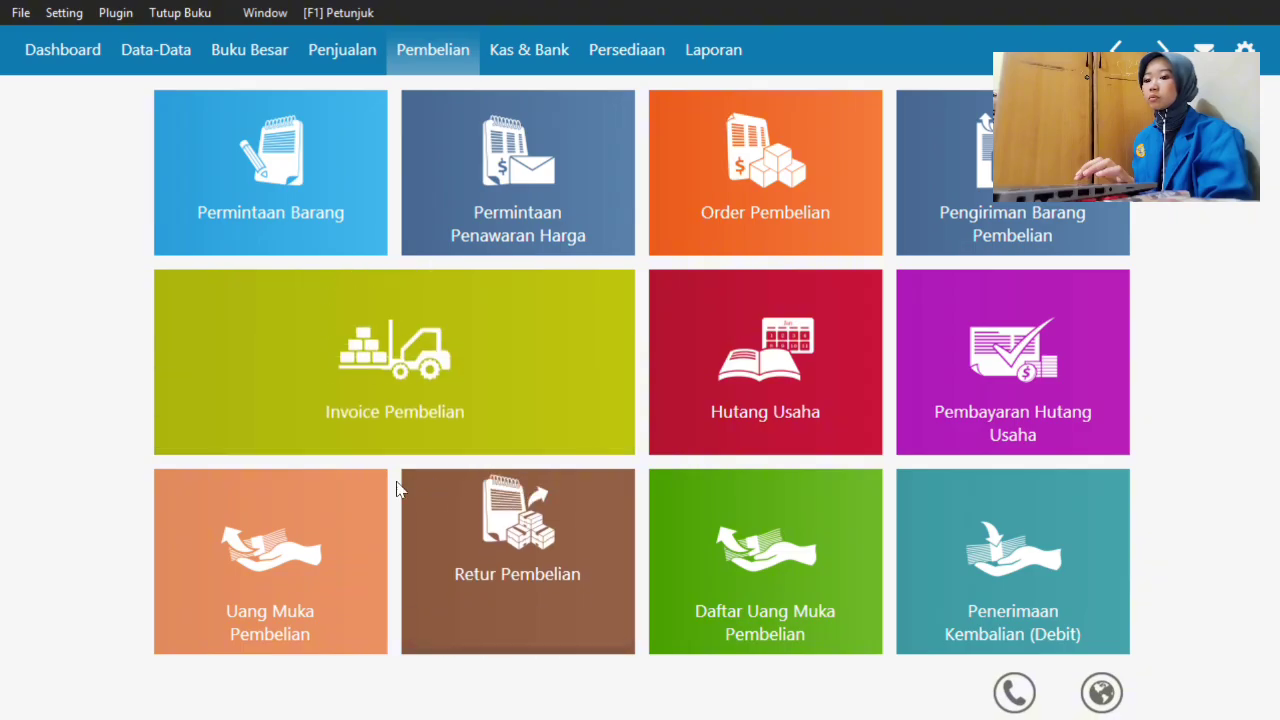
{"action": "mouse_move", "coordinate": [300, 575]}
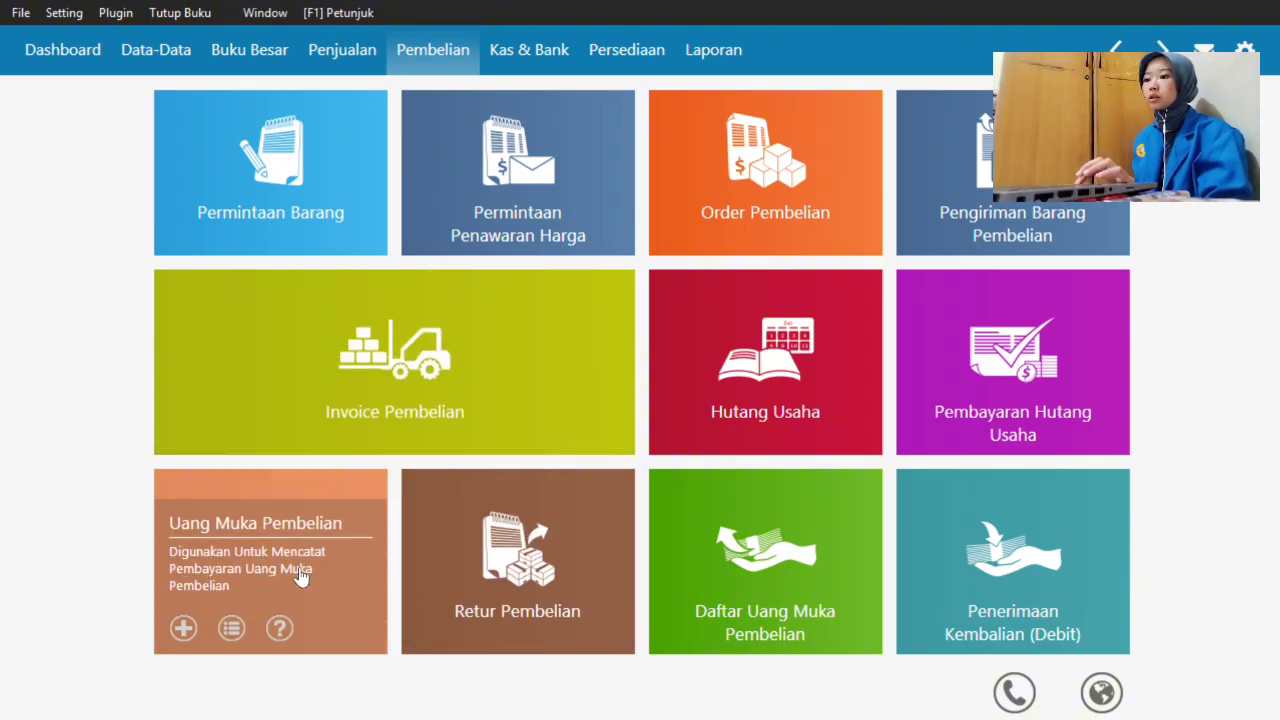
{"action": "left_click", "coordinate": [297, 570]}
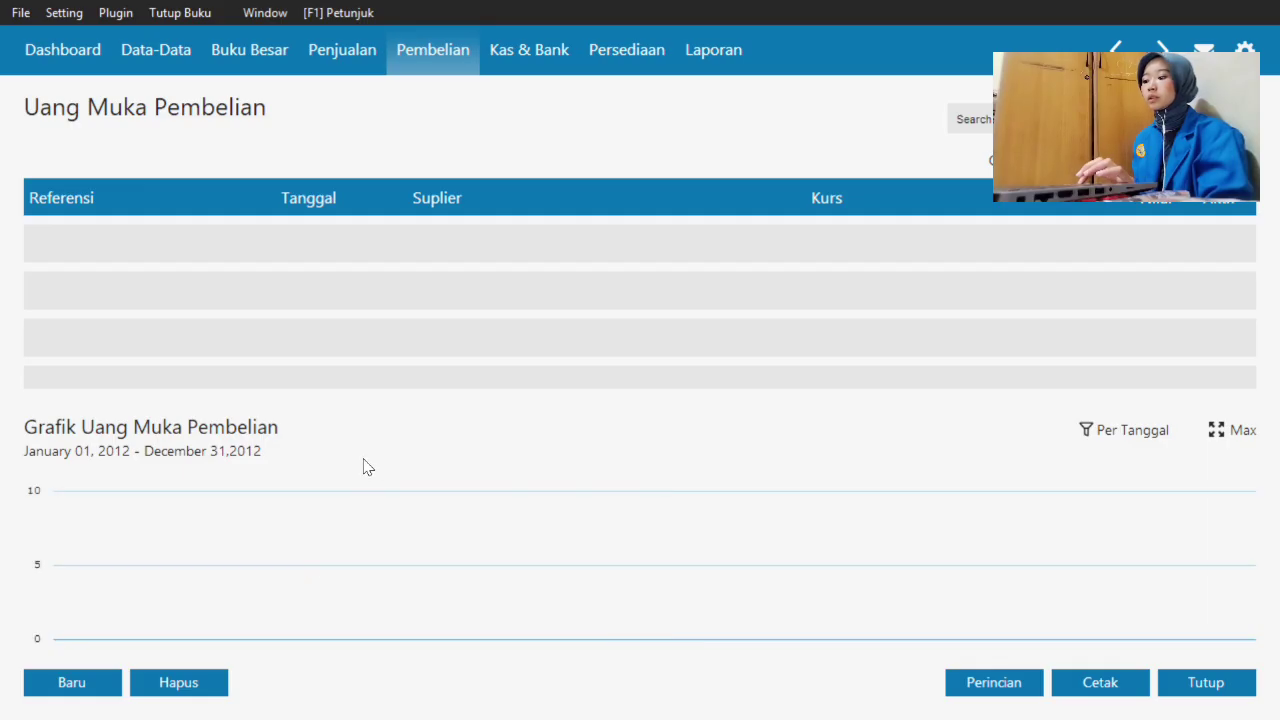
- Create a down payment of 6,000,000 from Bank BCA to vendor PT. Abadi Jaya
{"action": "left_click", "coordinate": [65, 684]}
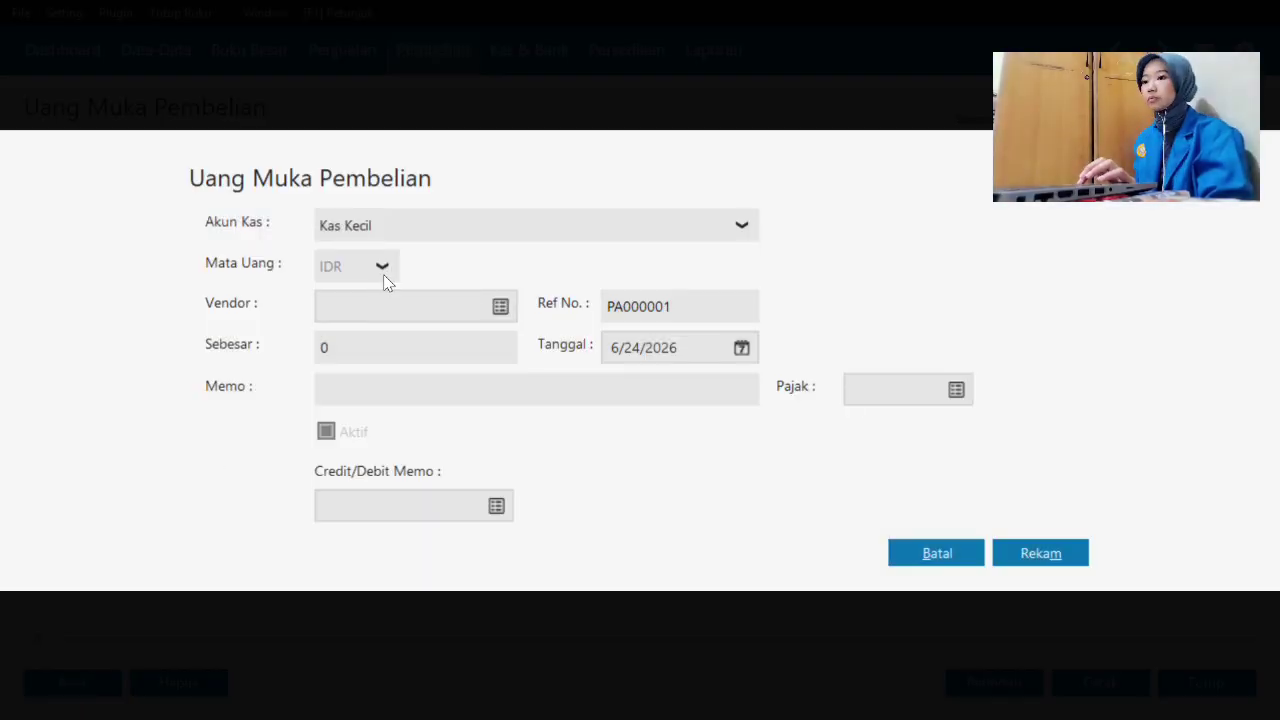
{"action": "left_click", "coordinate": [698, 221]}
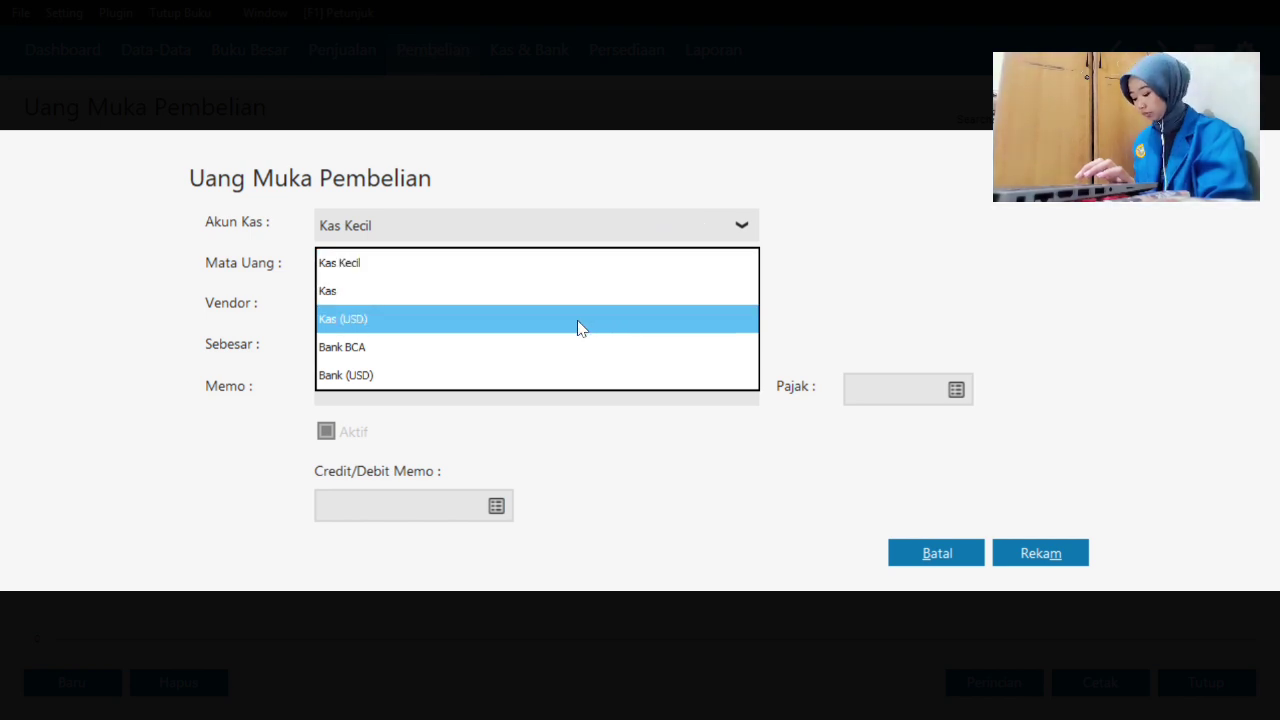
{"action": "left_click", "coordinate": [557, 346]}
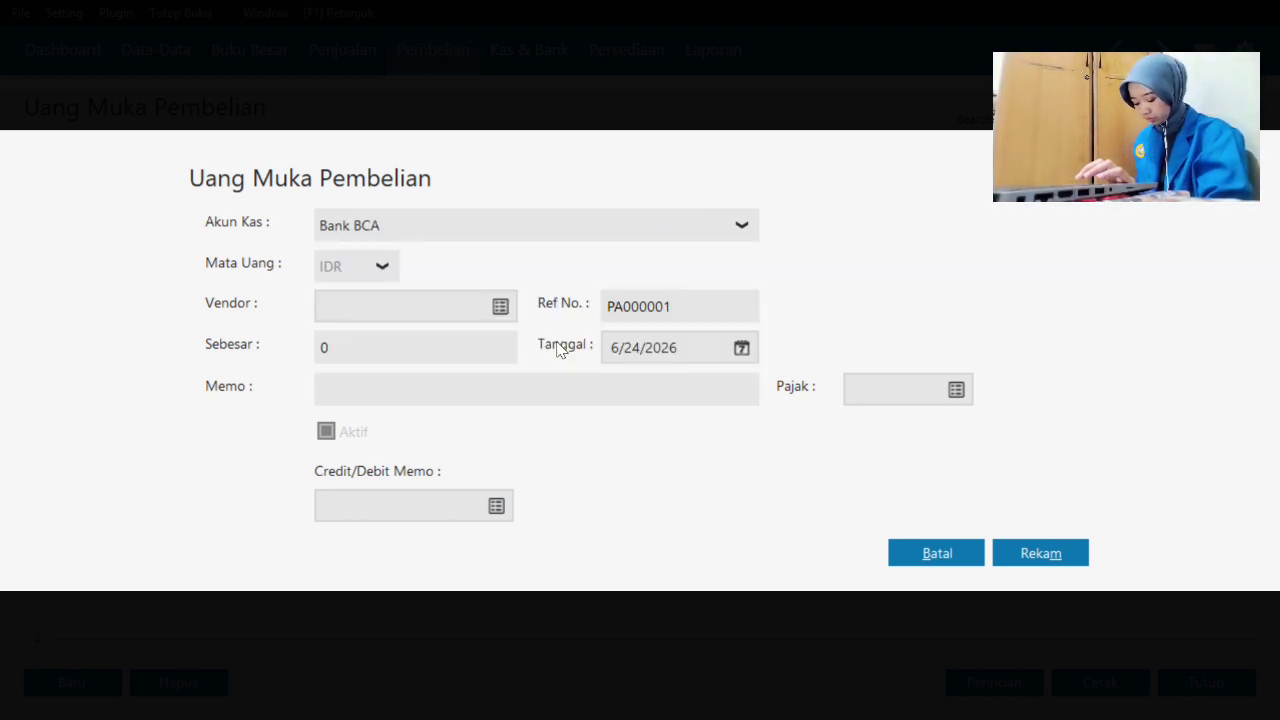
{"action": "left_click", "coordinate": [500, 307]}
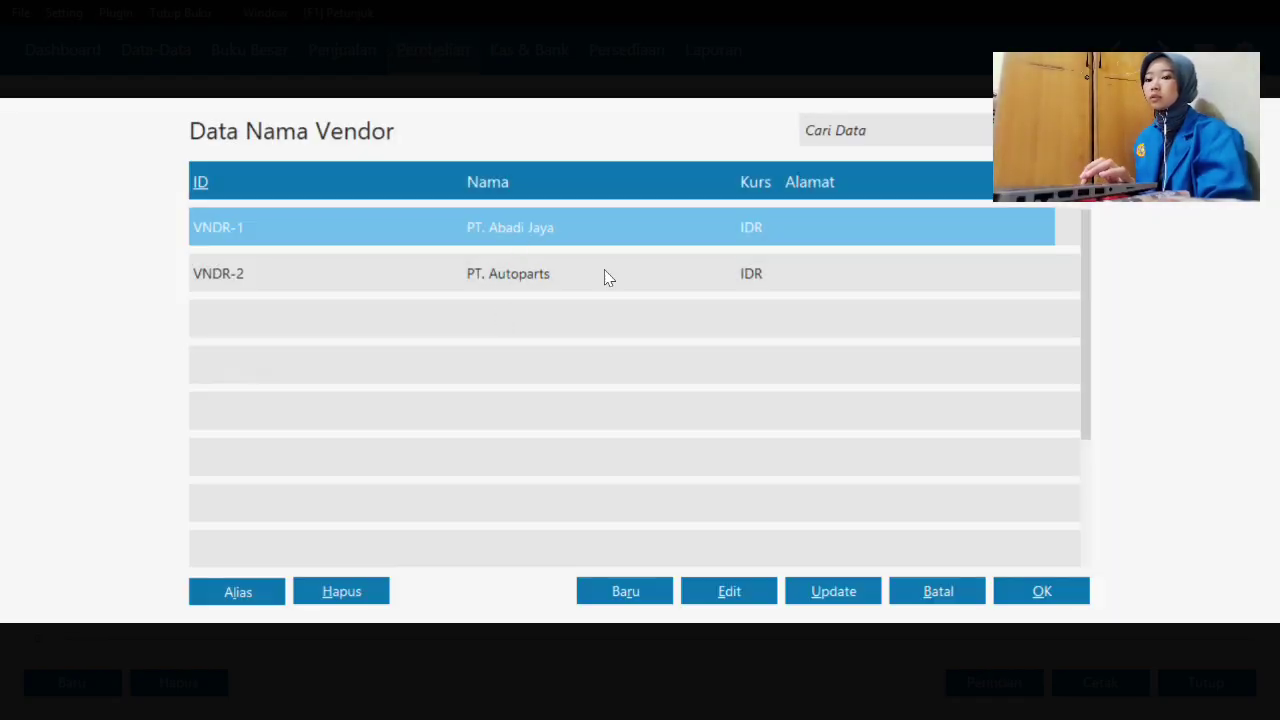
{"action": "left_click", "coordinate": [1030, 590]}
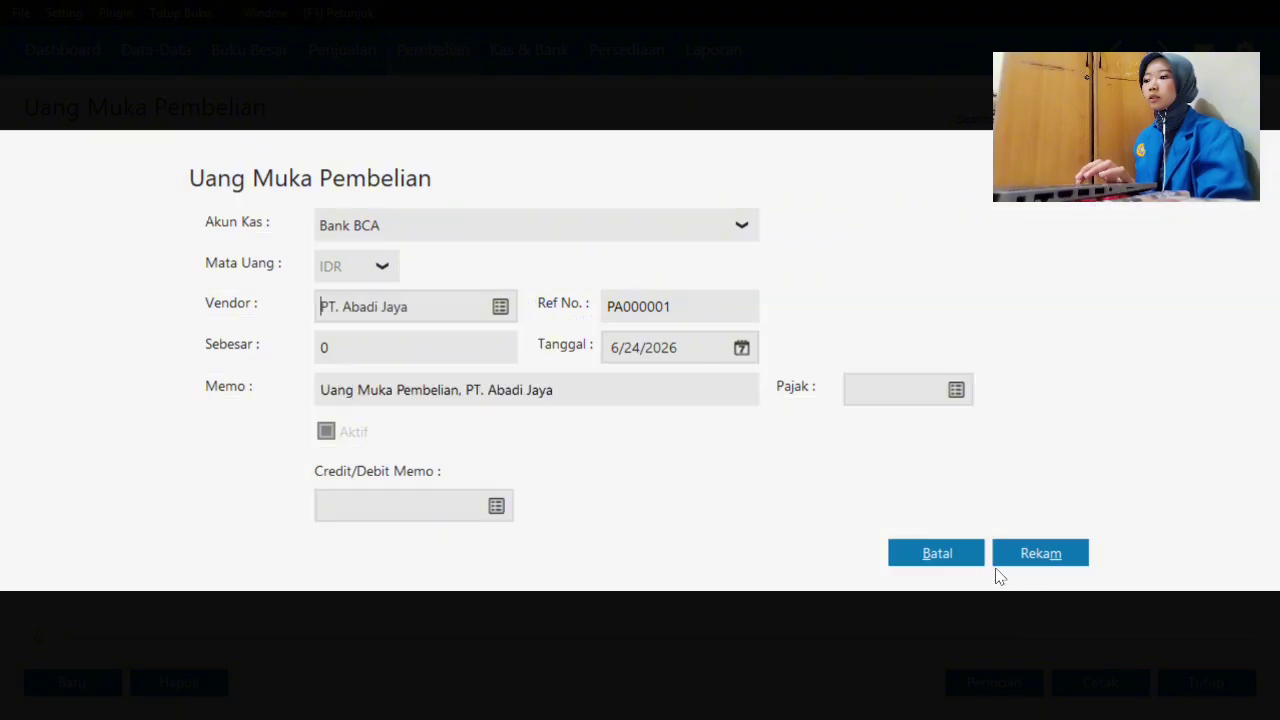
{"action": "left_click", "coordinate": [442, 349]}
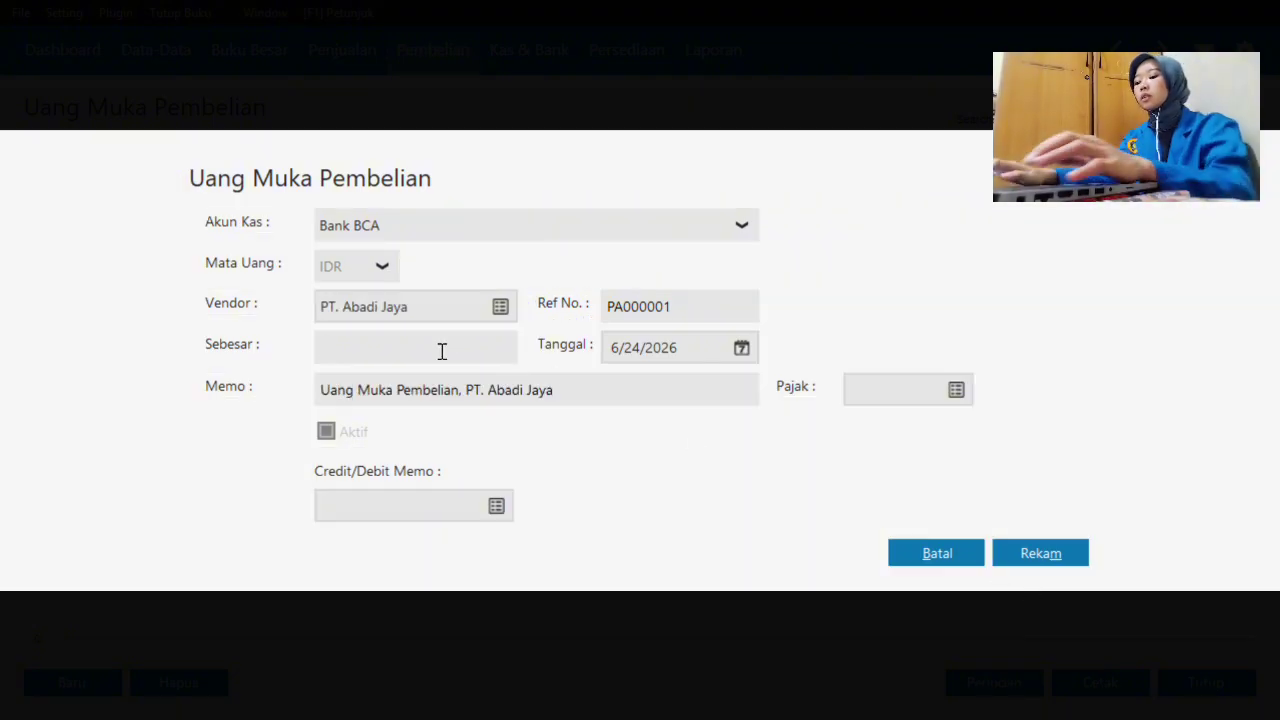
{"action": "type", "text": "60"}
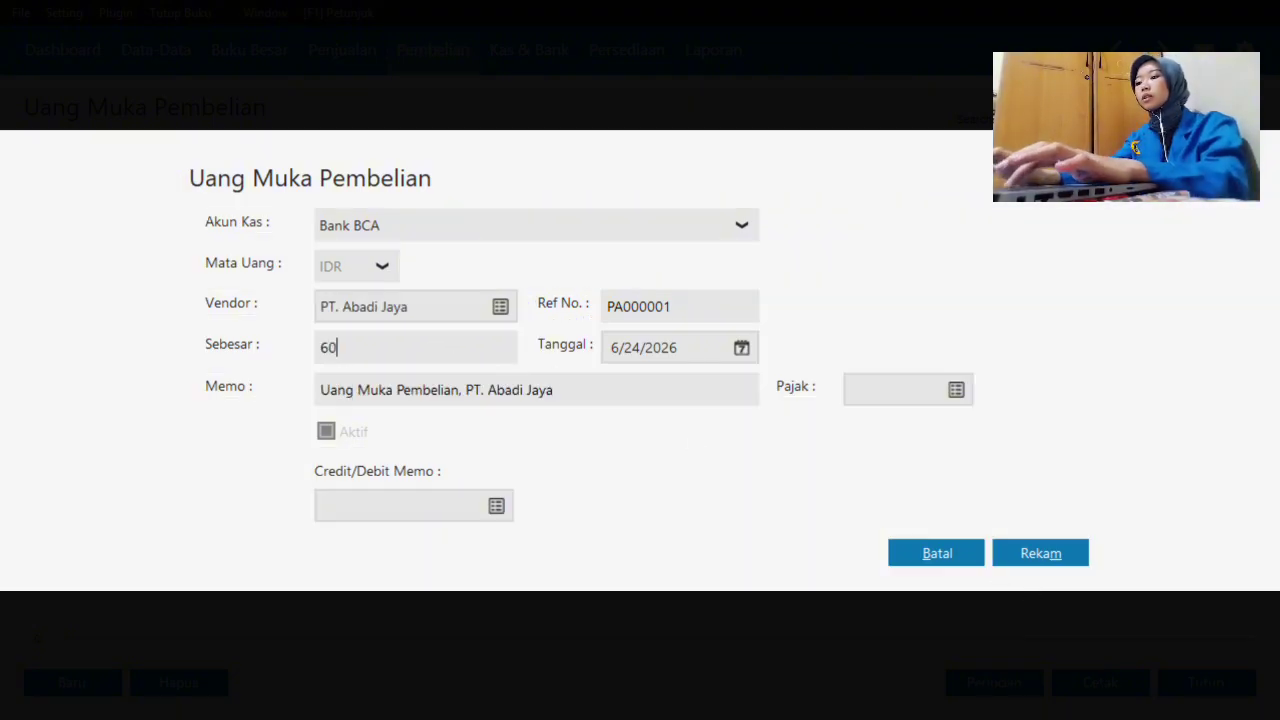
{"action": "type", "text": "00000"}
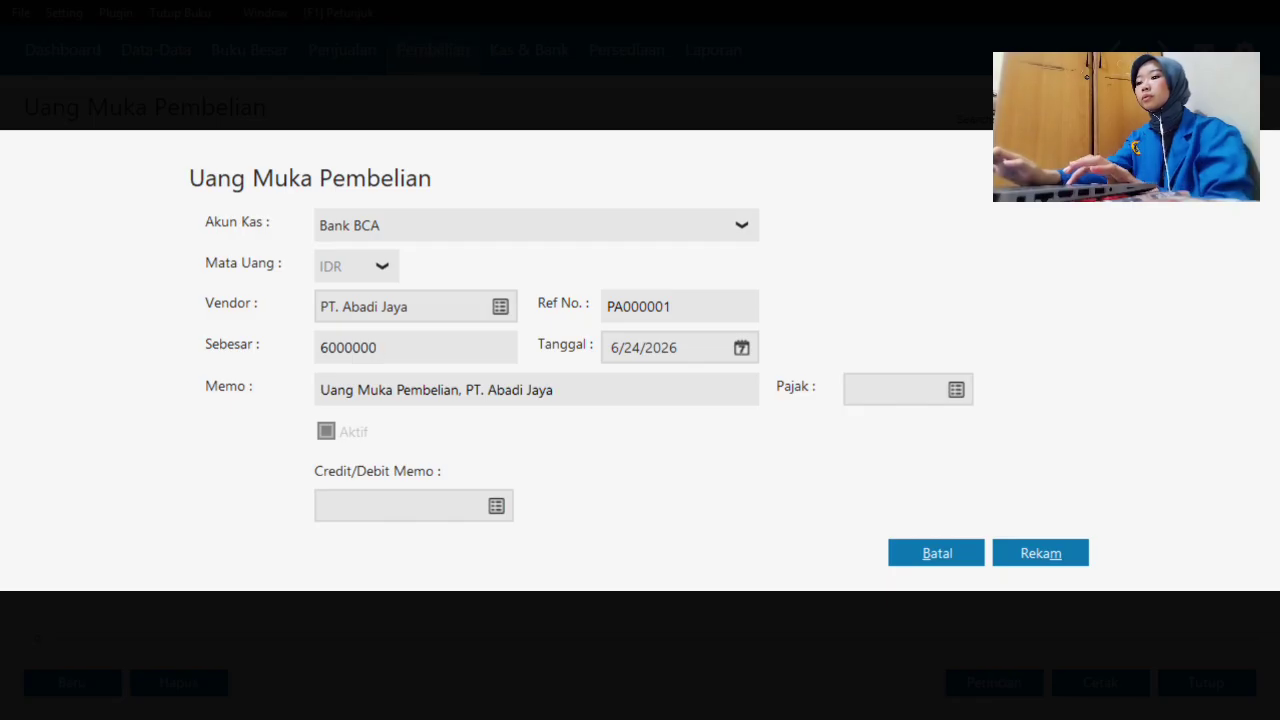
- Date the down payment 6 January 2024, save it and close the down payment list
{"action": "left_click", "coordinate": [741, 348]}
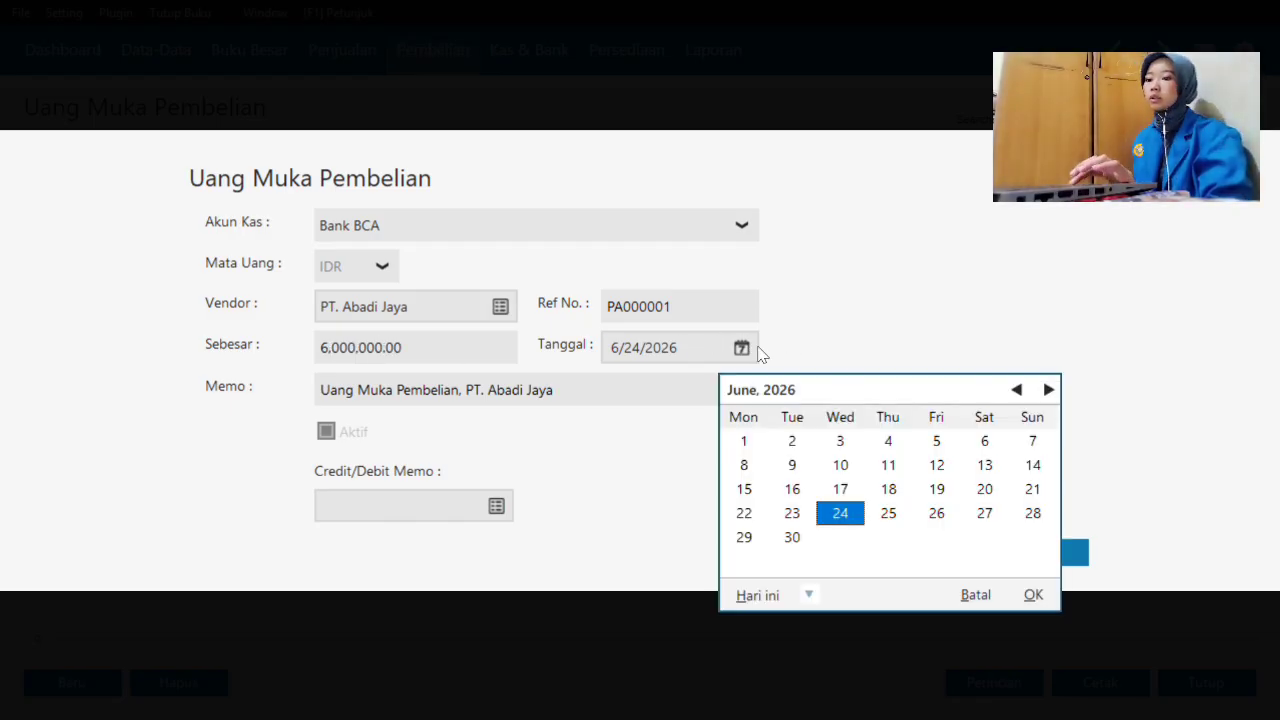
{"action": "left_click", "coordinate": [808, 595]}
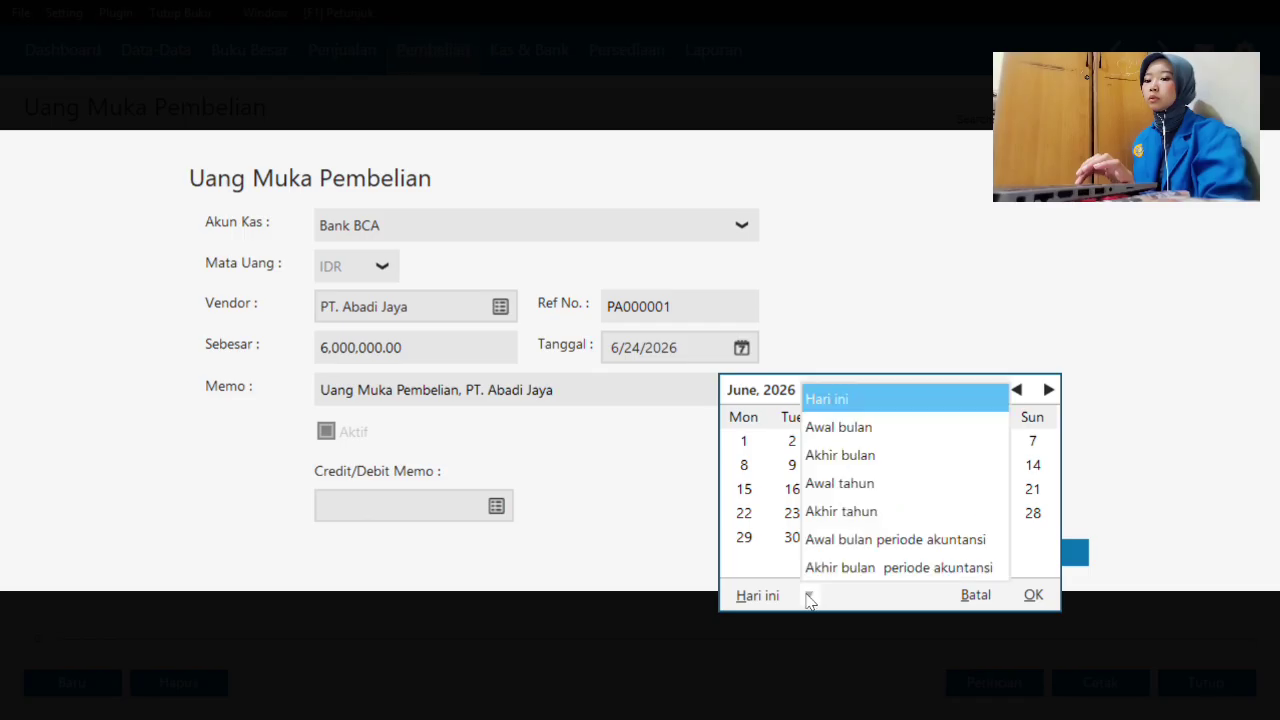
{"action": "left_click", "coordinate": [827, 543]}
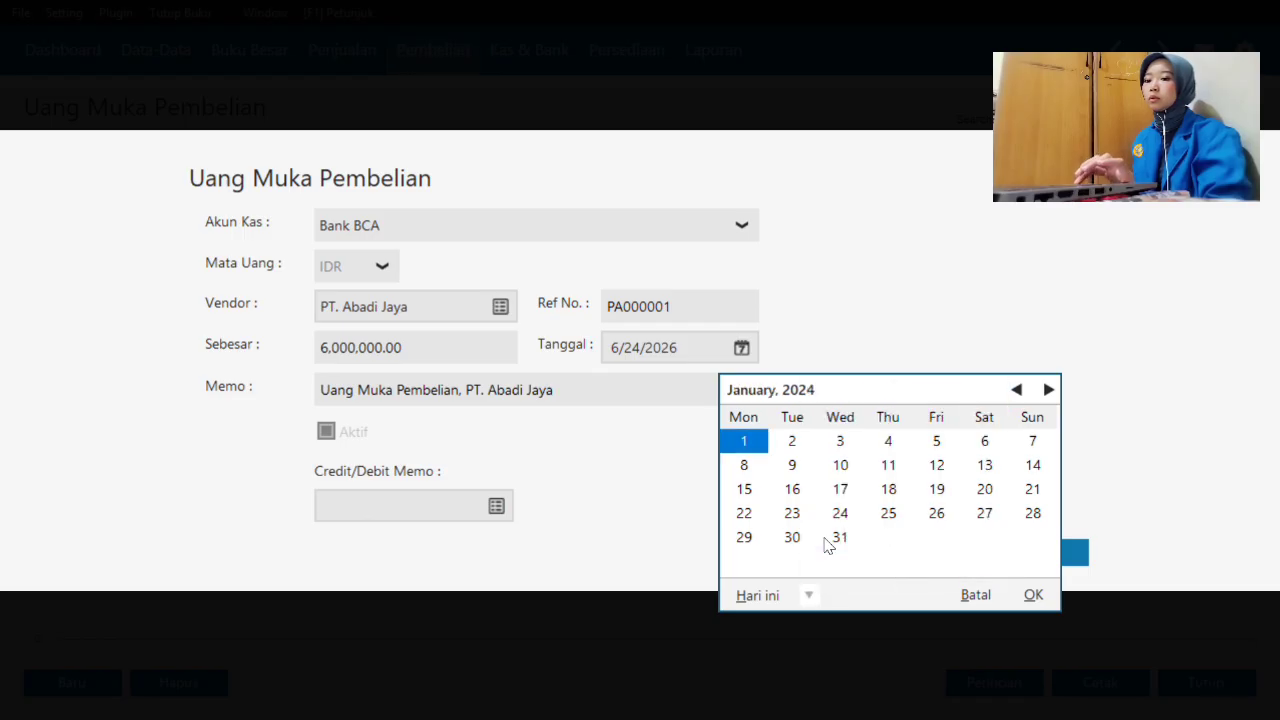
{"action": "left_click", "coordinate": [984, 441]}
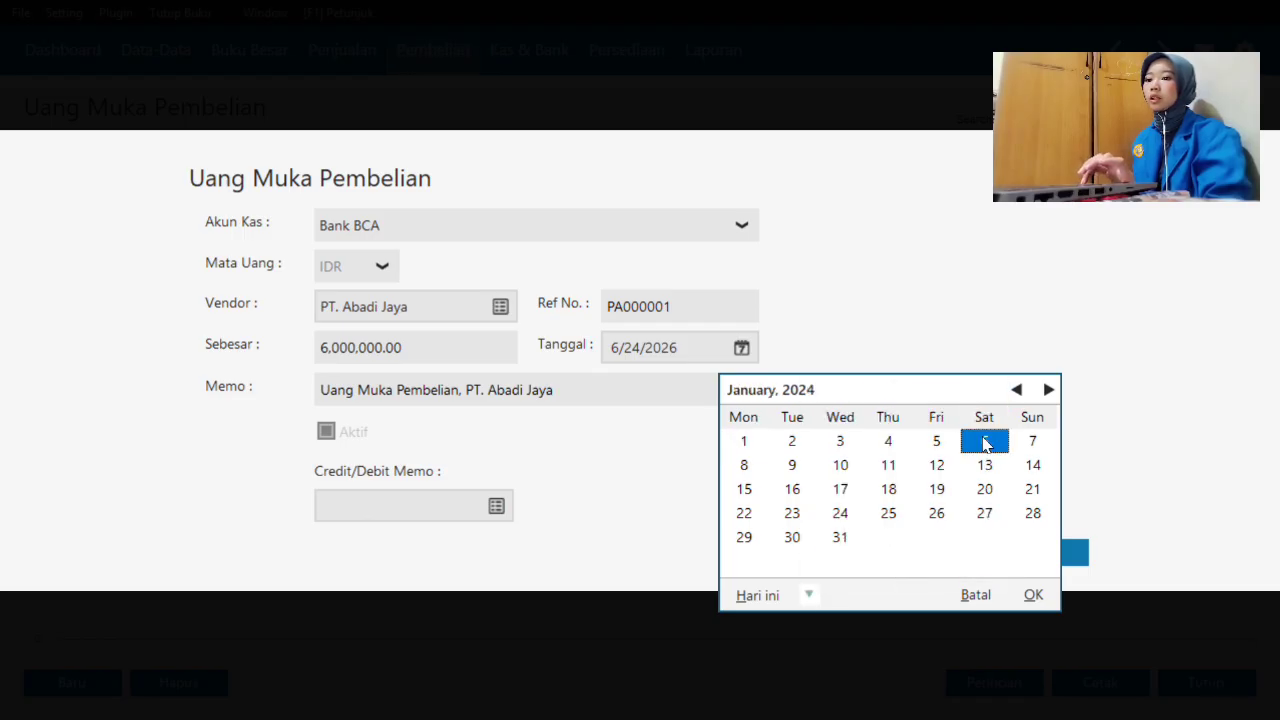
{"action": "left_click", "coordinate": [1034, 596]}
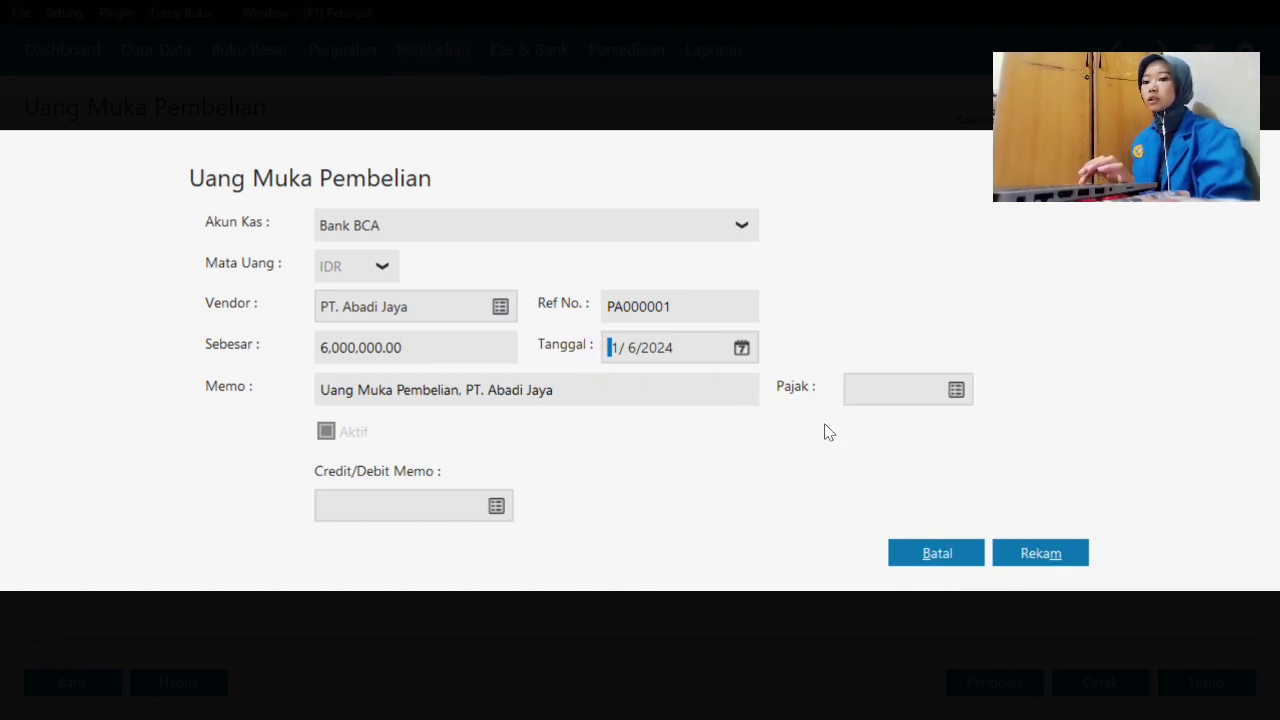
{"action": "left_click", "coordinate": [1024, 546]}
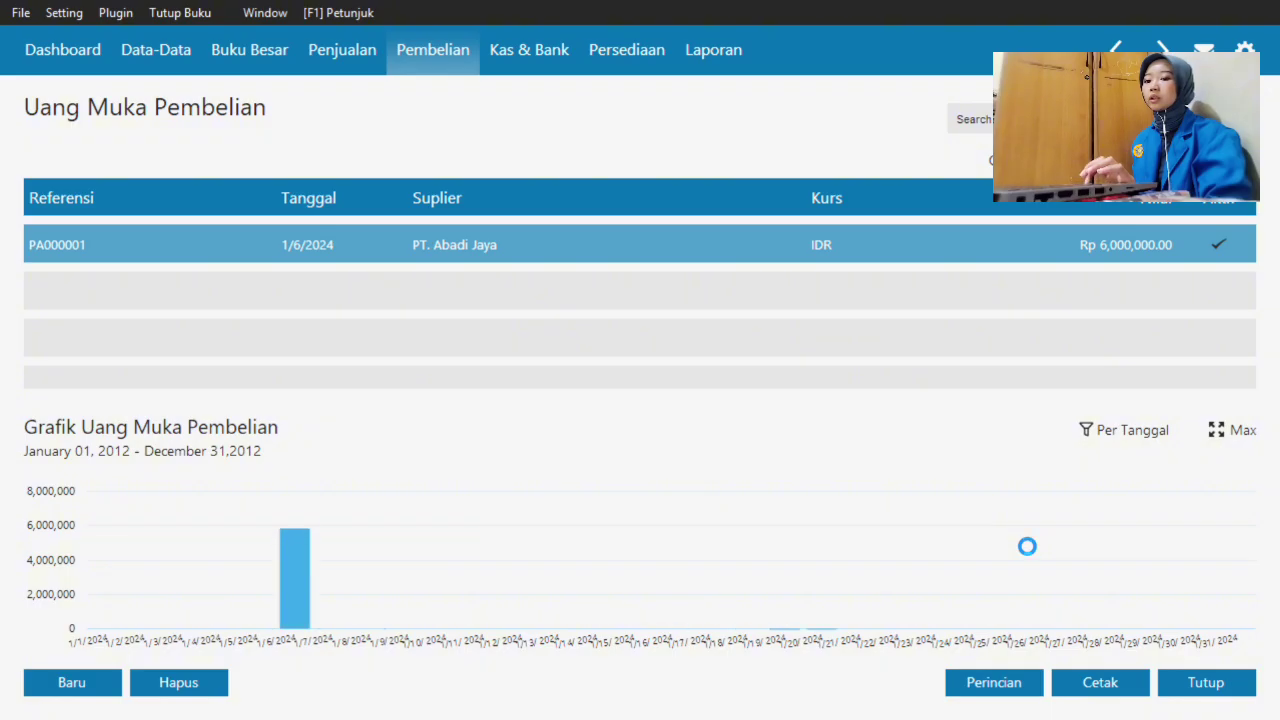
{"action": "left_click", "coordinate": [1185, 688]}
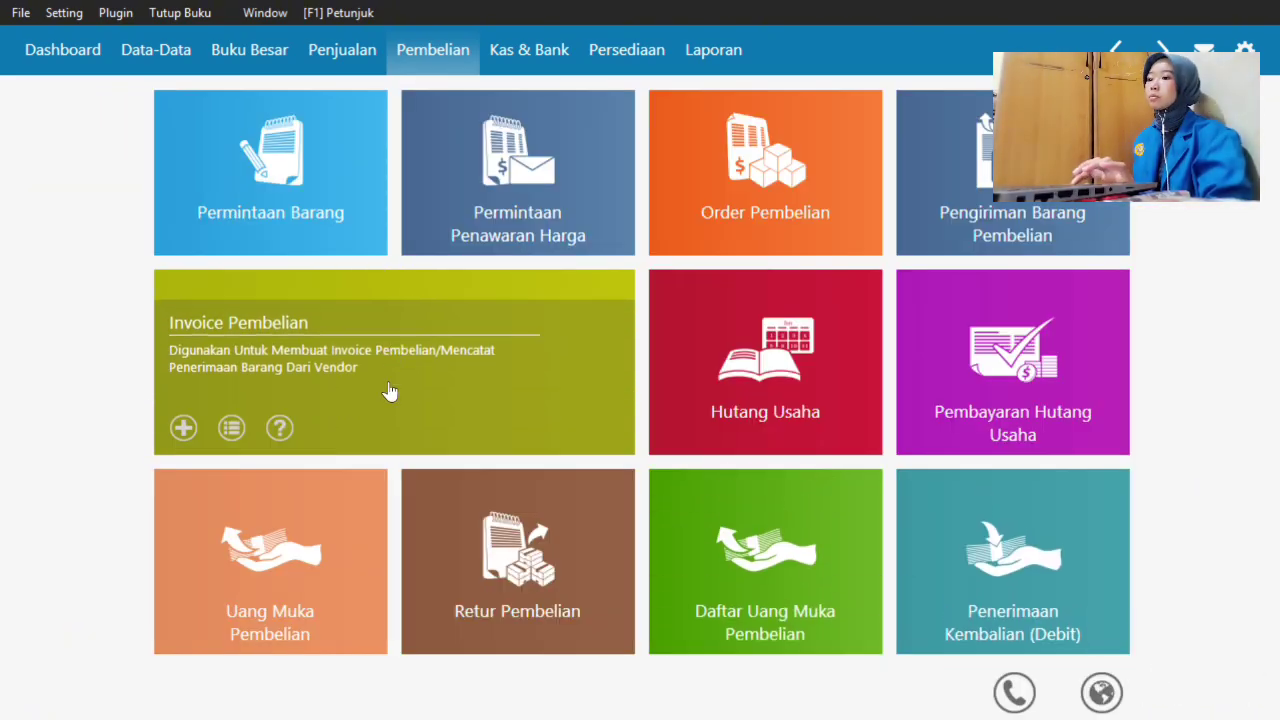
- Start a new Invoice Pembelian for PT. Abadi Jaya with invoice date 6 January 2024
{"action": "left_click", "coordinate": [390, 391]}
{"action": "left_click", "coordinate": [60, 682]}
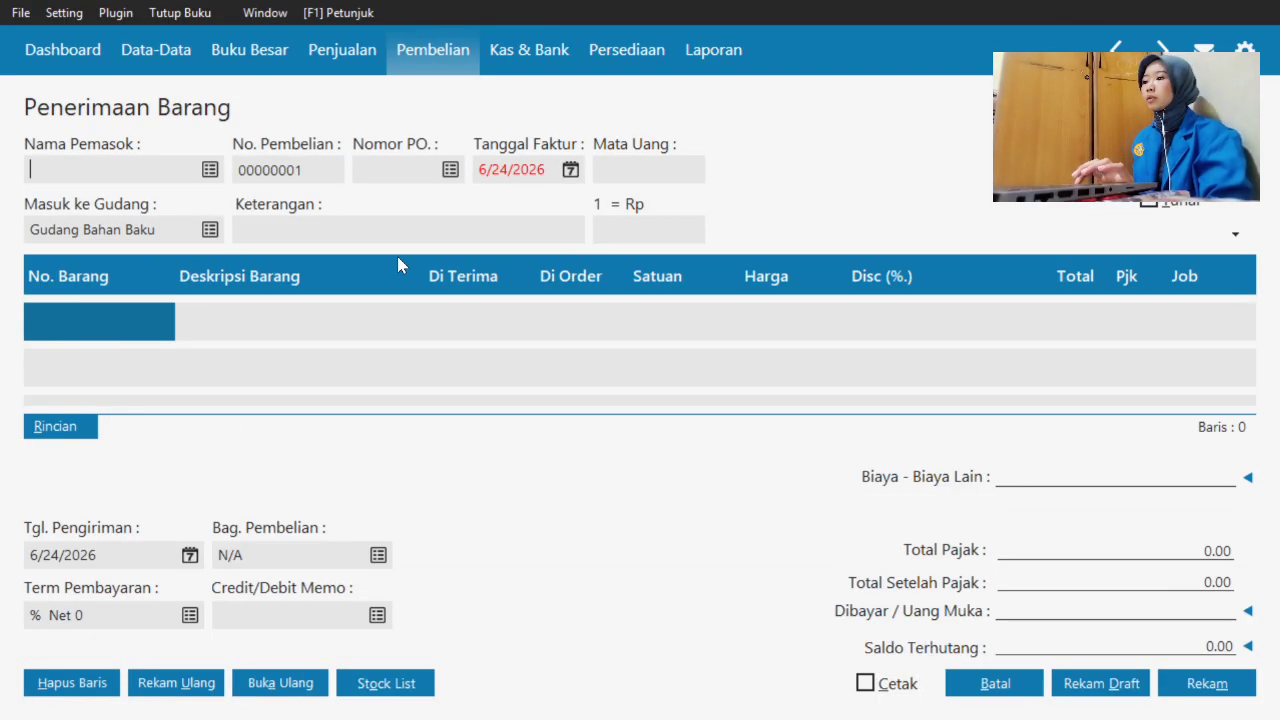
{"action": "left_click", "coordinate": [210, 170]}
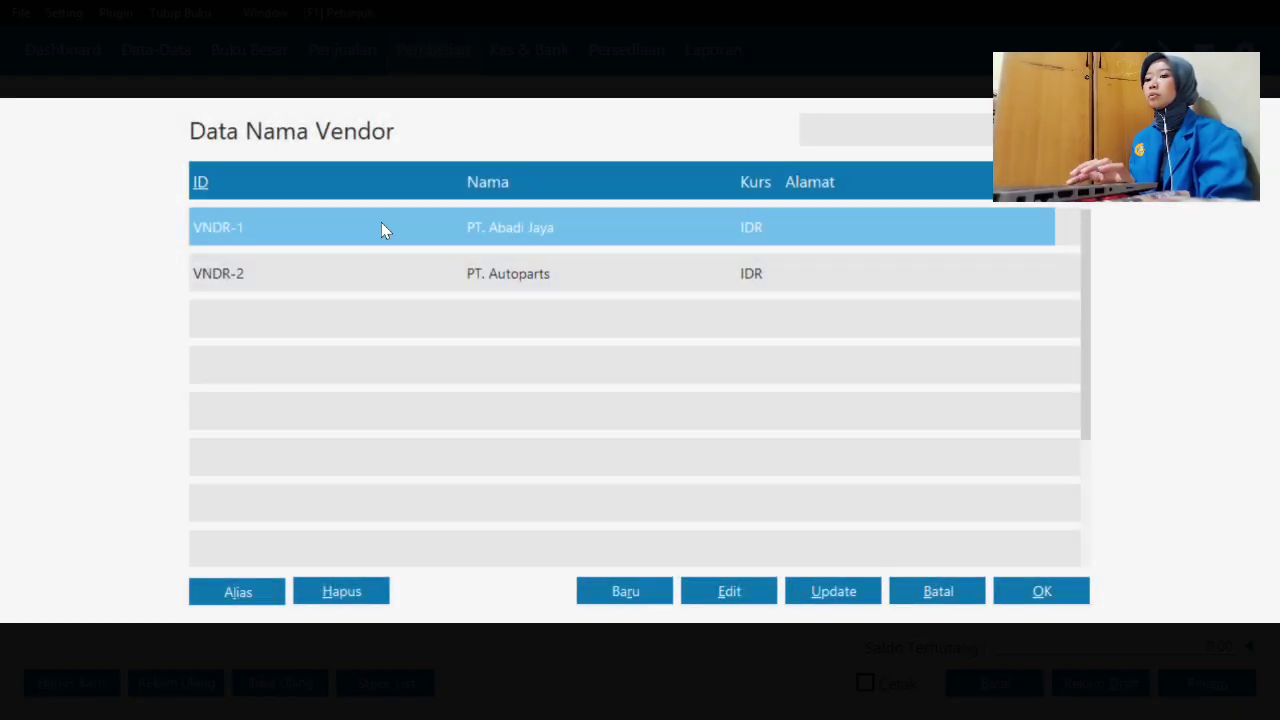
{"action": "left_click", "coordinate": [1042, 592]}
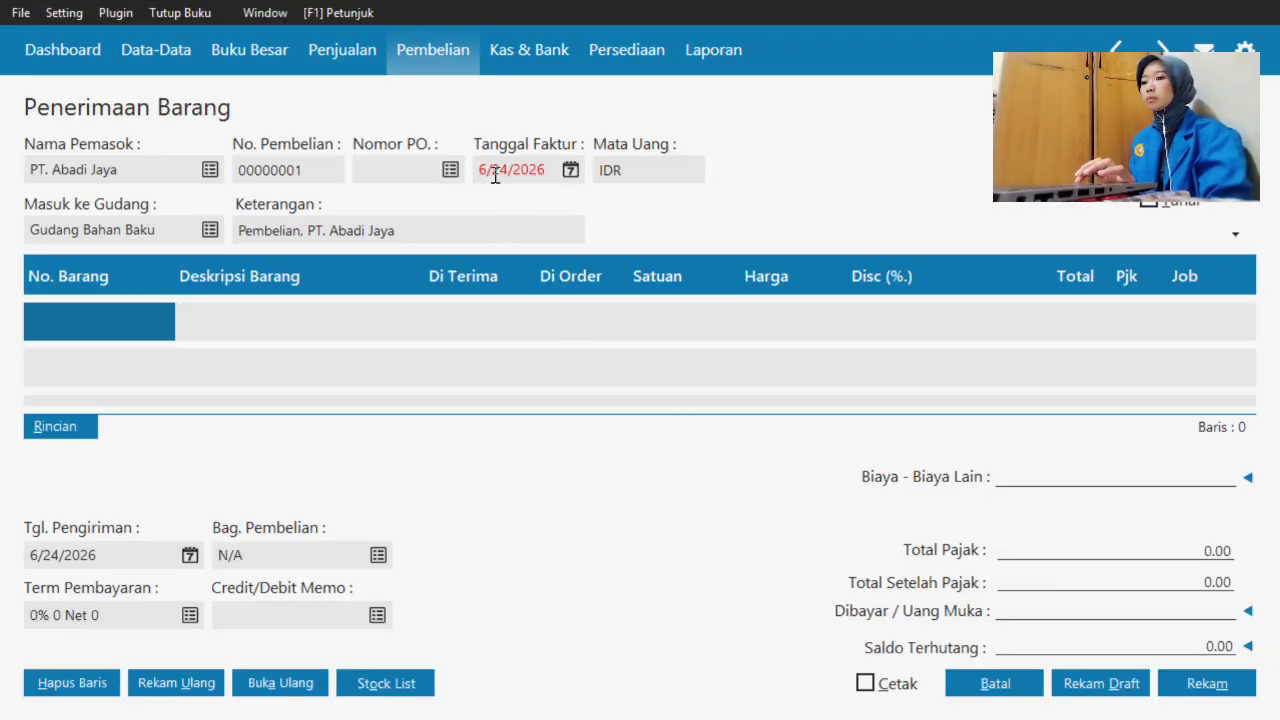
{"action": "left_click", "coordinate": [570, 172]}
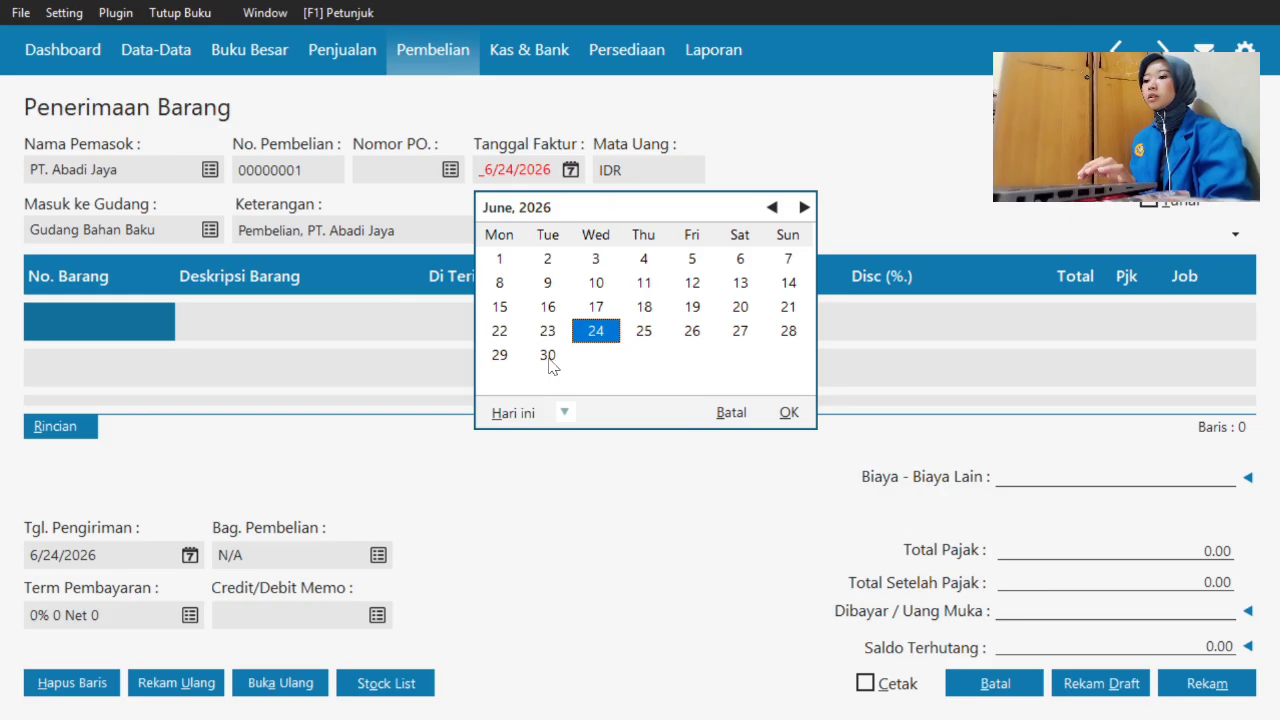
{"action": "left_click", "coordinate": [563, 413]}
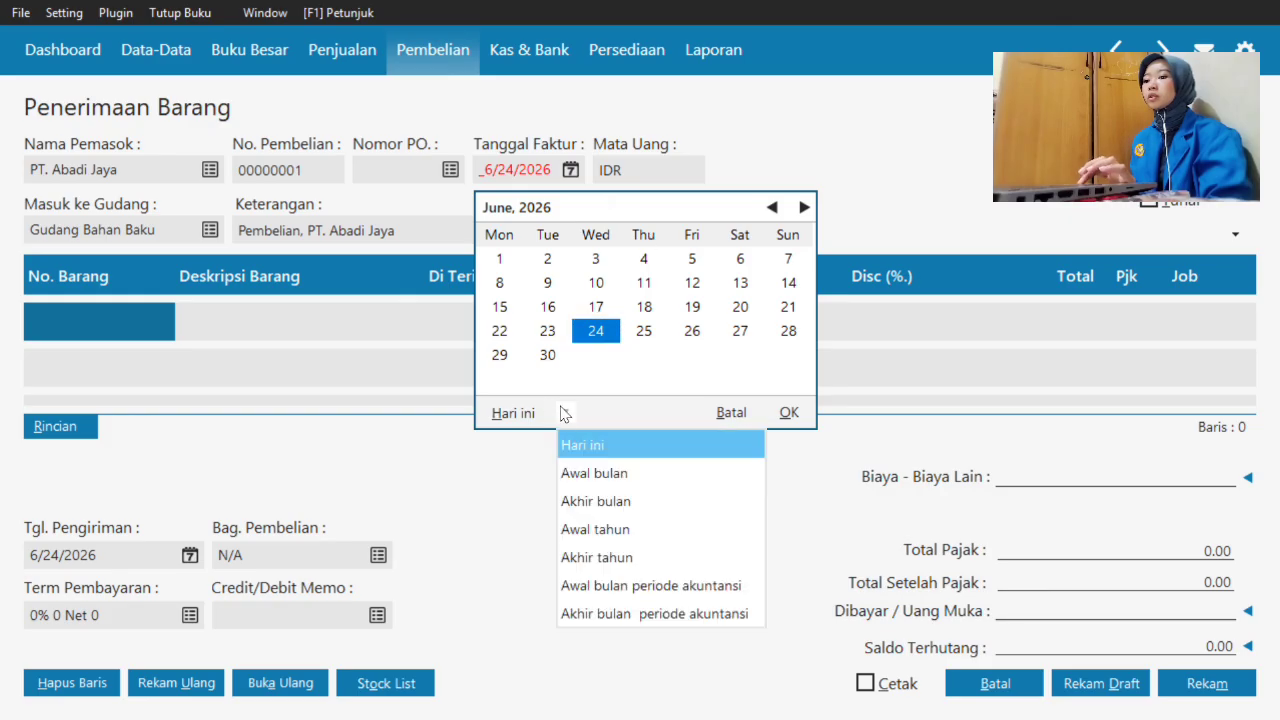
{"action": "left_click", "coordinate": [628, 585]}
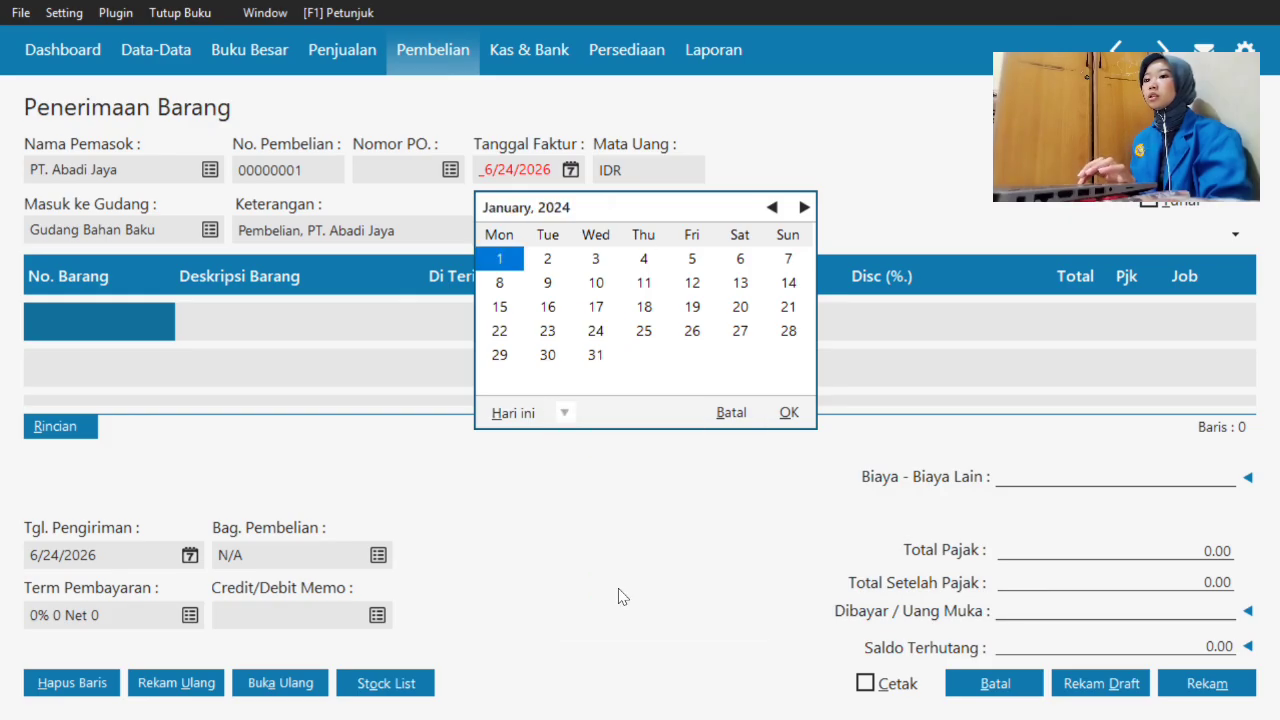
{"action": "left_click", "coordinate": [740, 260]}
{"action": "left_click", "coordinate": [801, 414]}
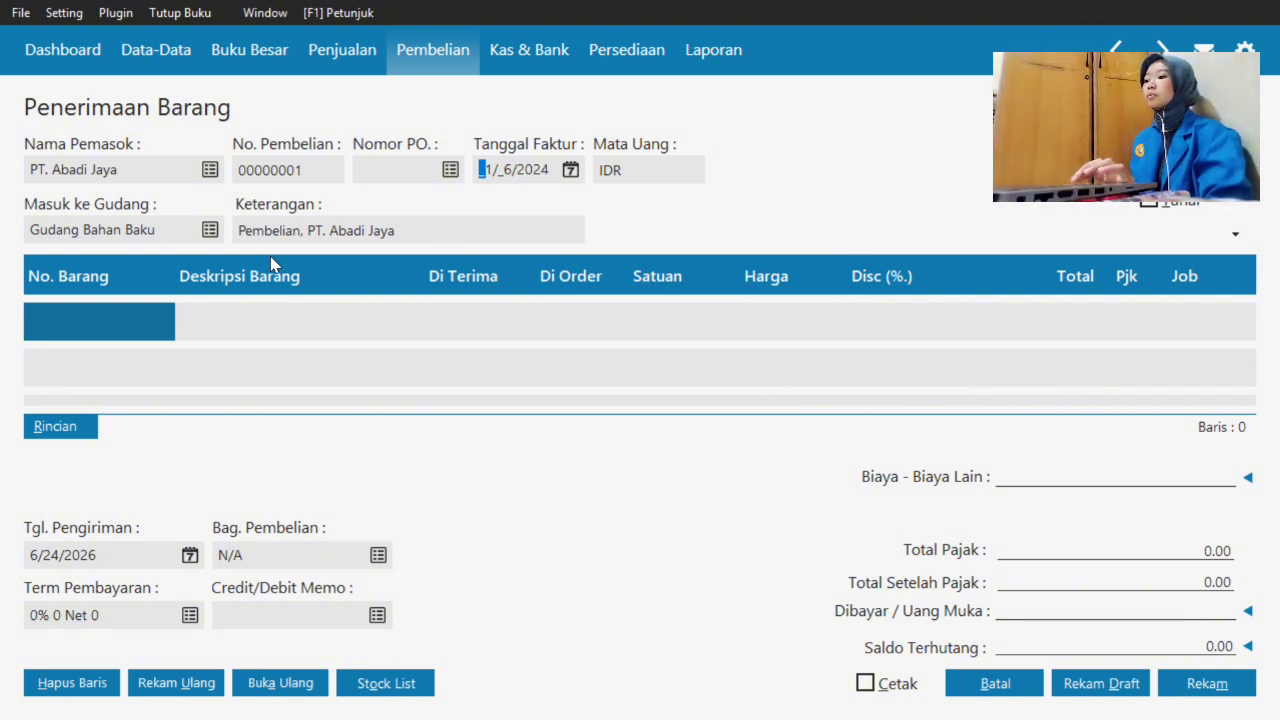
{"action": "left_click", "coordinate": [209, 229]}
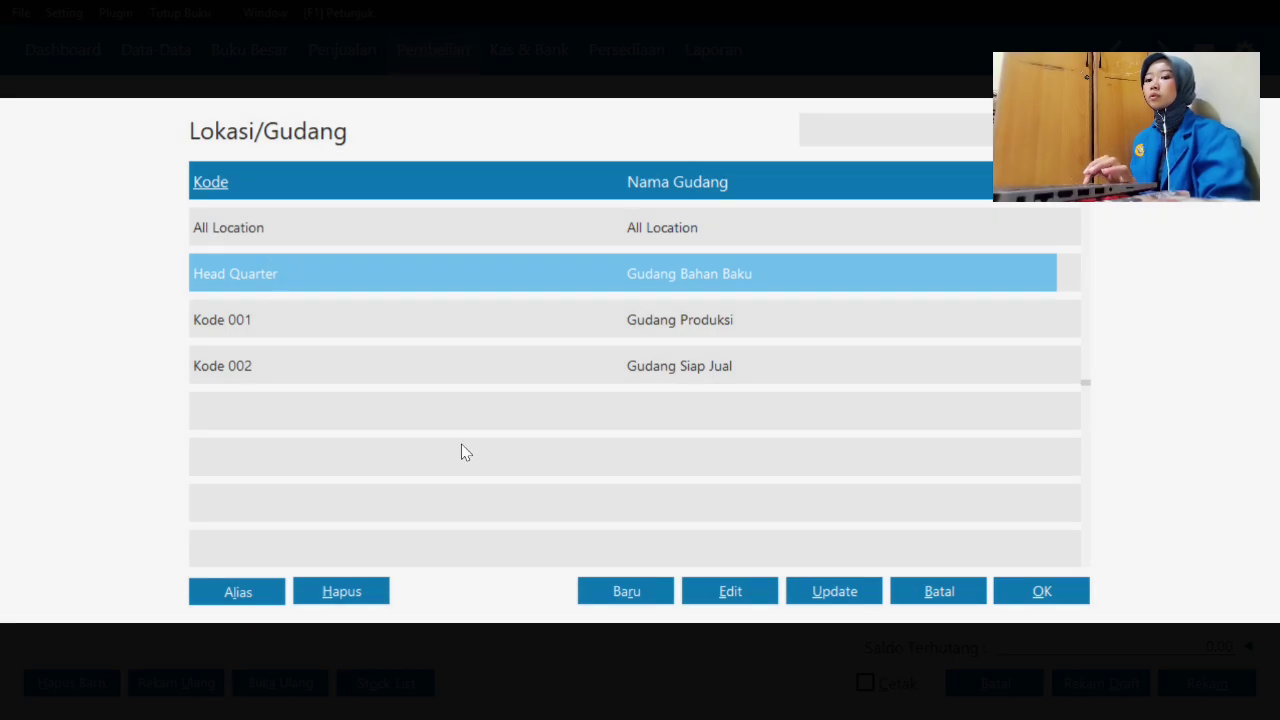
- Keep Gudang Bahan Baku as receiving warehouse, delete the accidental Kerangka line, and reopen the item list
{"action": "left_click", "coordinate": [1043, 591]}
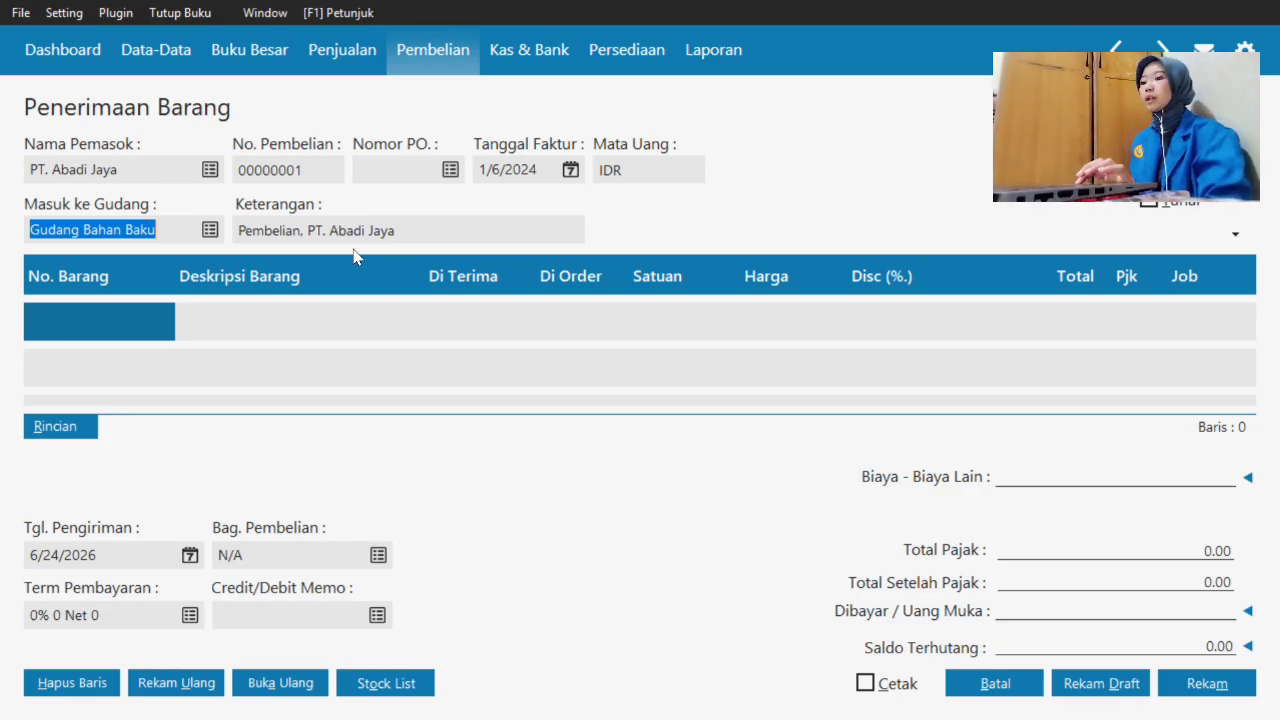
{"action": "left_click", "coordinate": [148, 317]}
{"action": "double_click", "coordinate": [148, 317]}
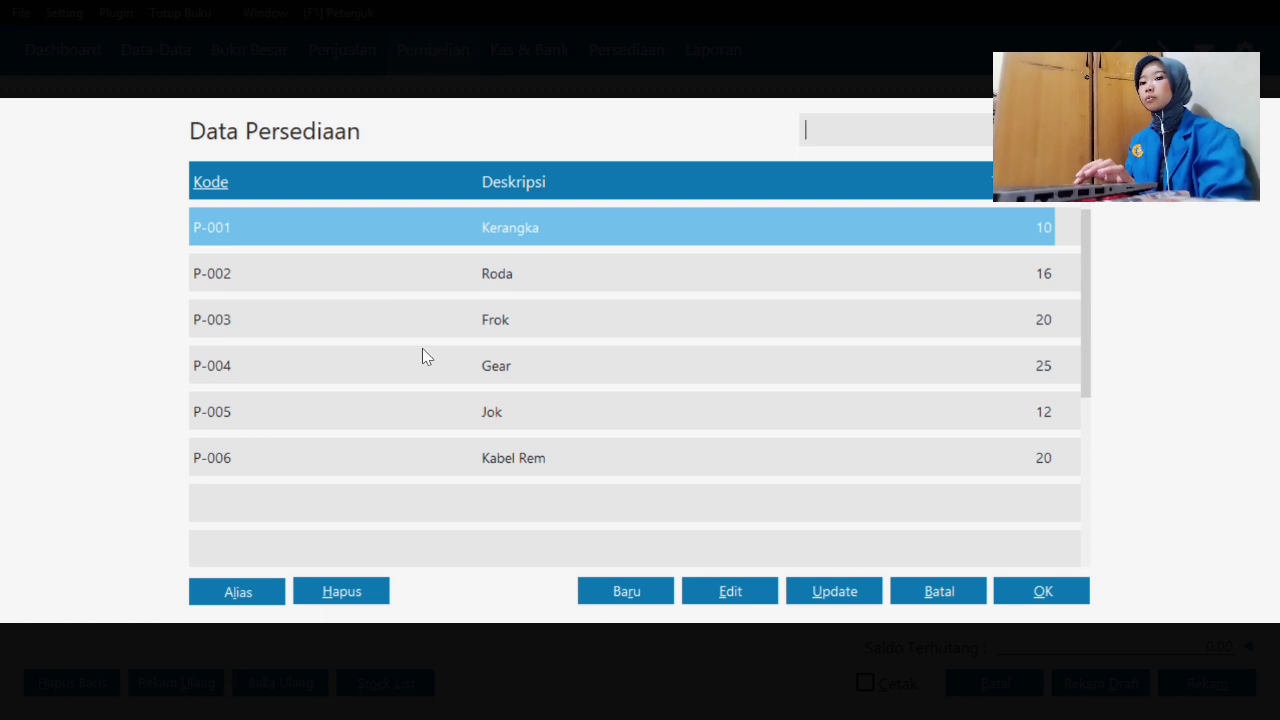
{"action": "left_click", "coordinate": [1050, 601]}
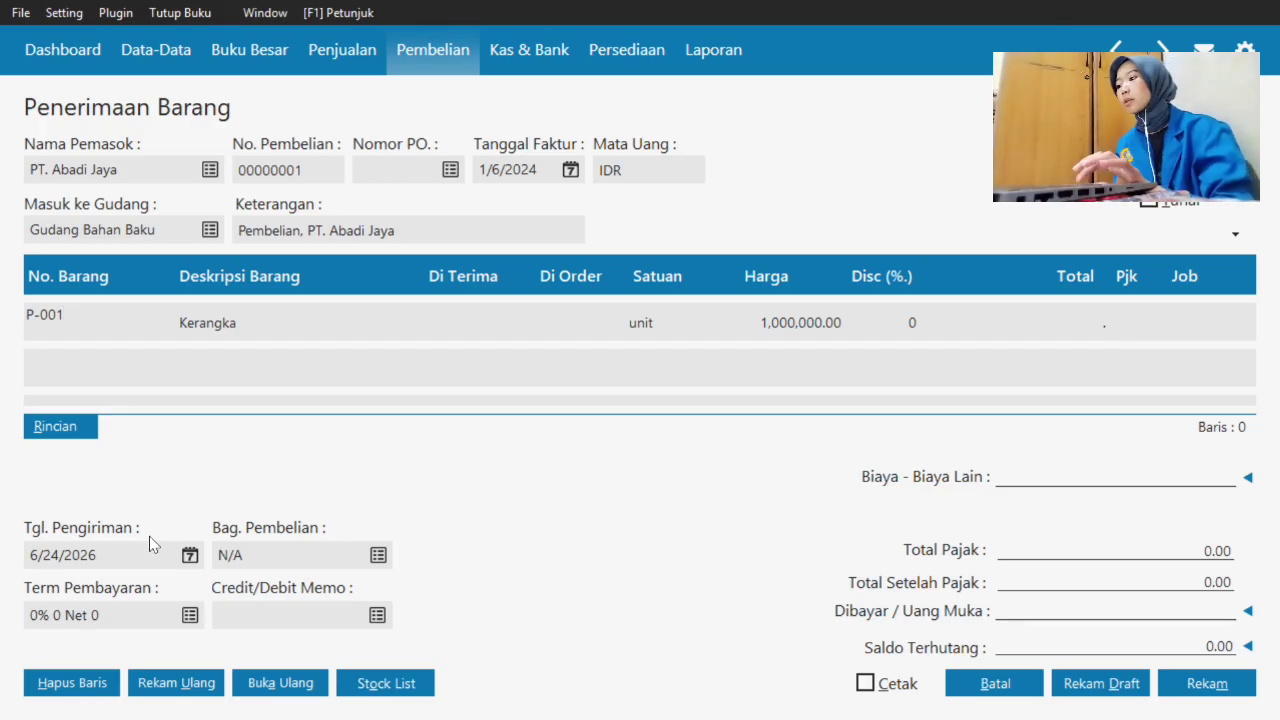
{"action": "left_click", "coordinate": [86, 694]}
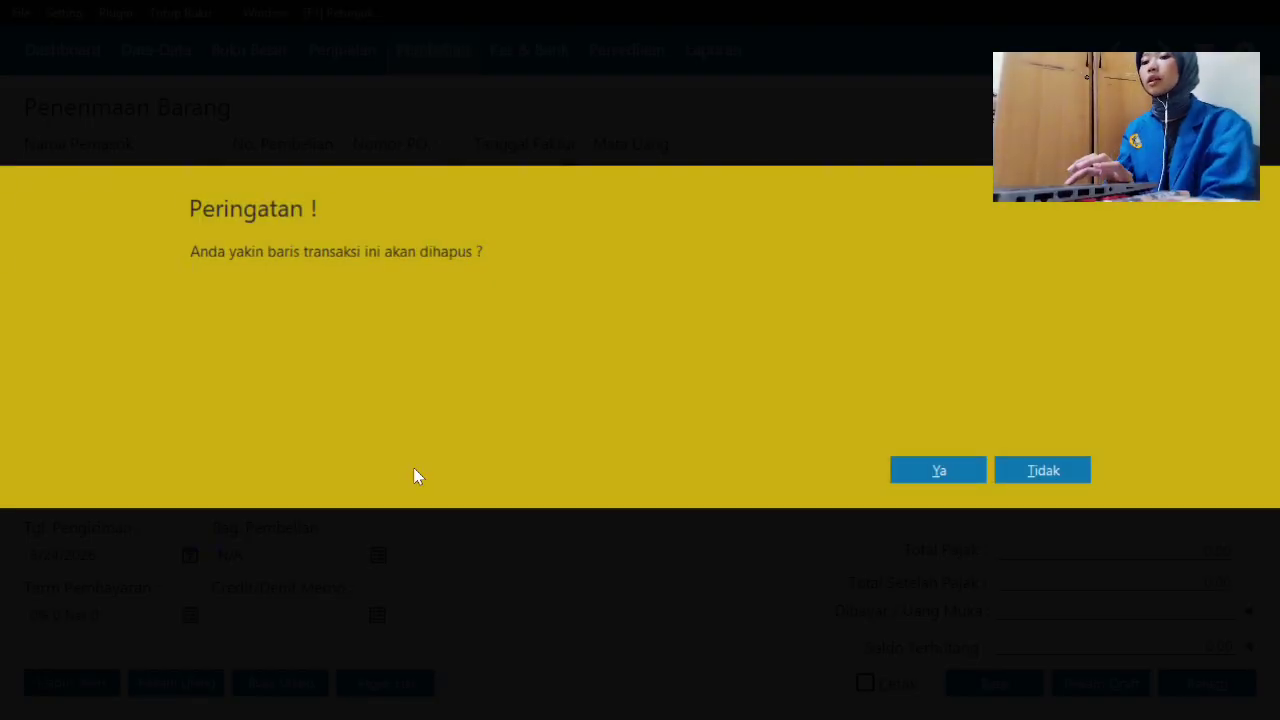
{"action": "left_click", "coordinate": [948, 476]}
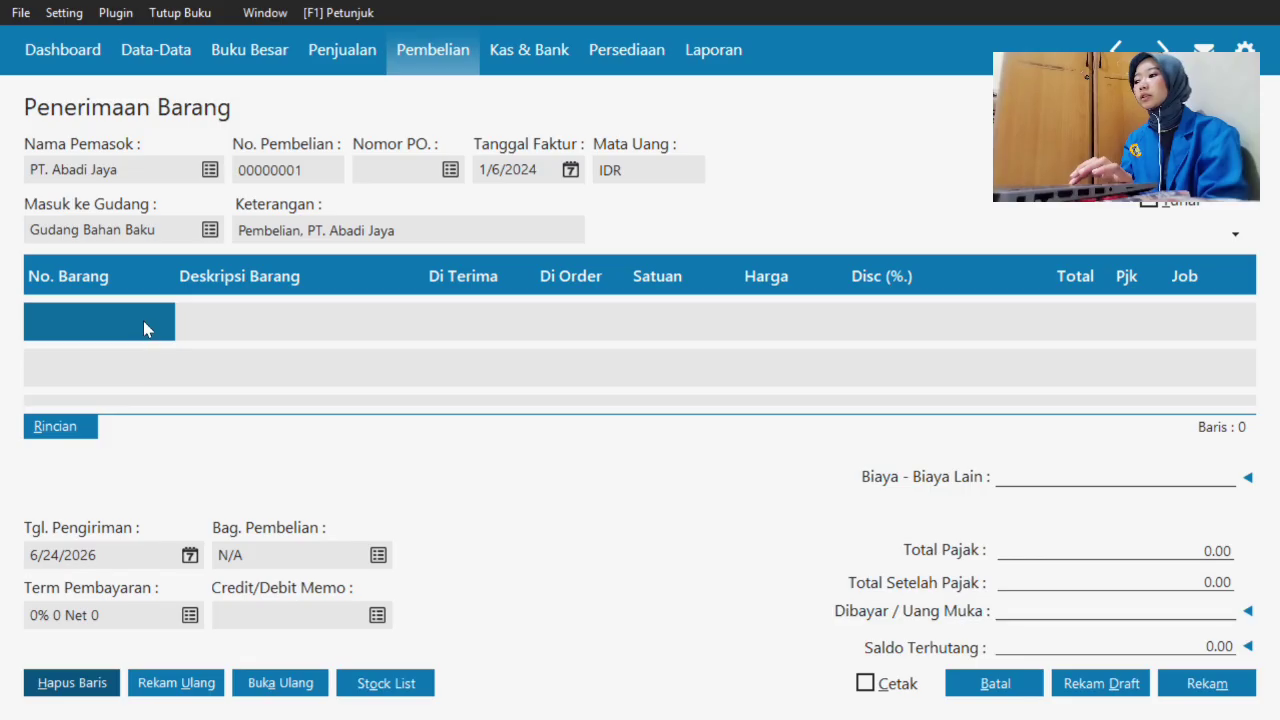
{"action": "double_click", "coordinate": [118, 313]}
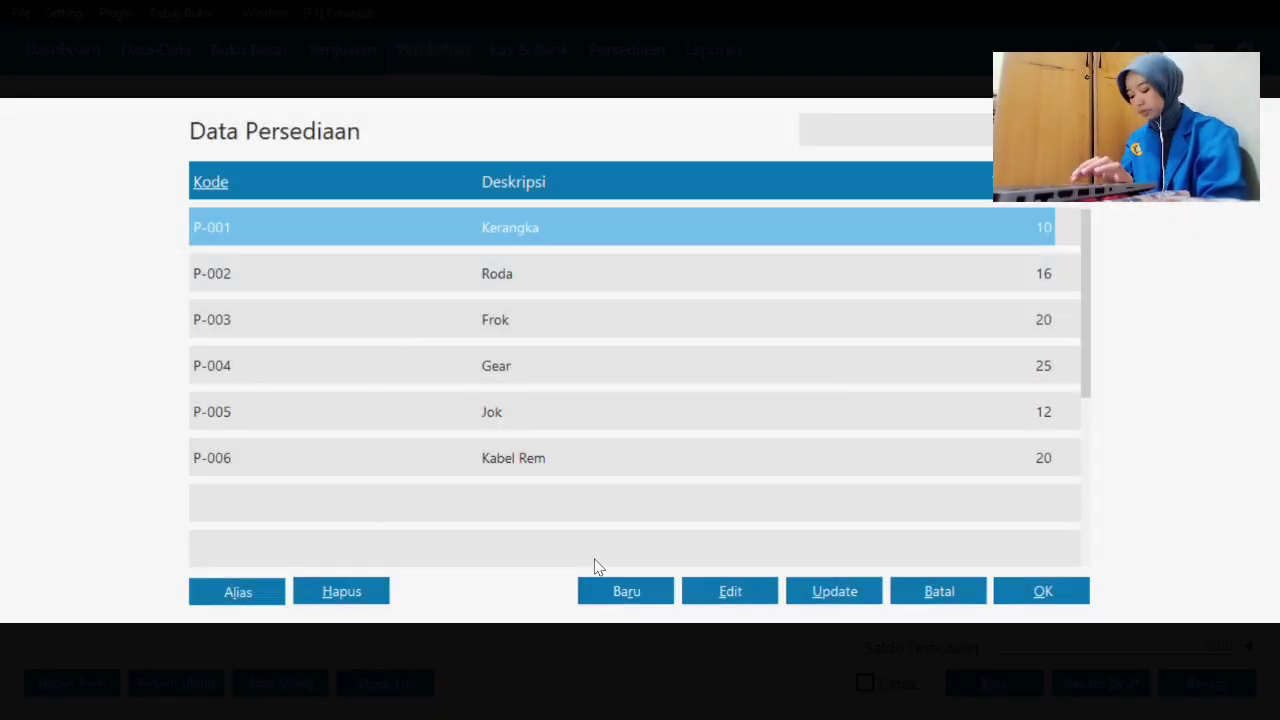
- Create inventory item P-007 'Rante' in group Bahan Penolong with base unit Pcs
{"action": "left_click", "coordinate": [640, 594]}
{"action": "left_click", "coordinate": [638, 594]}
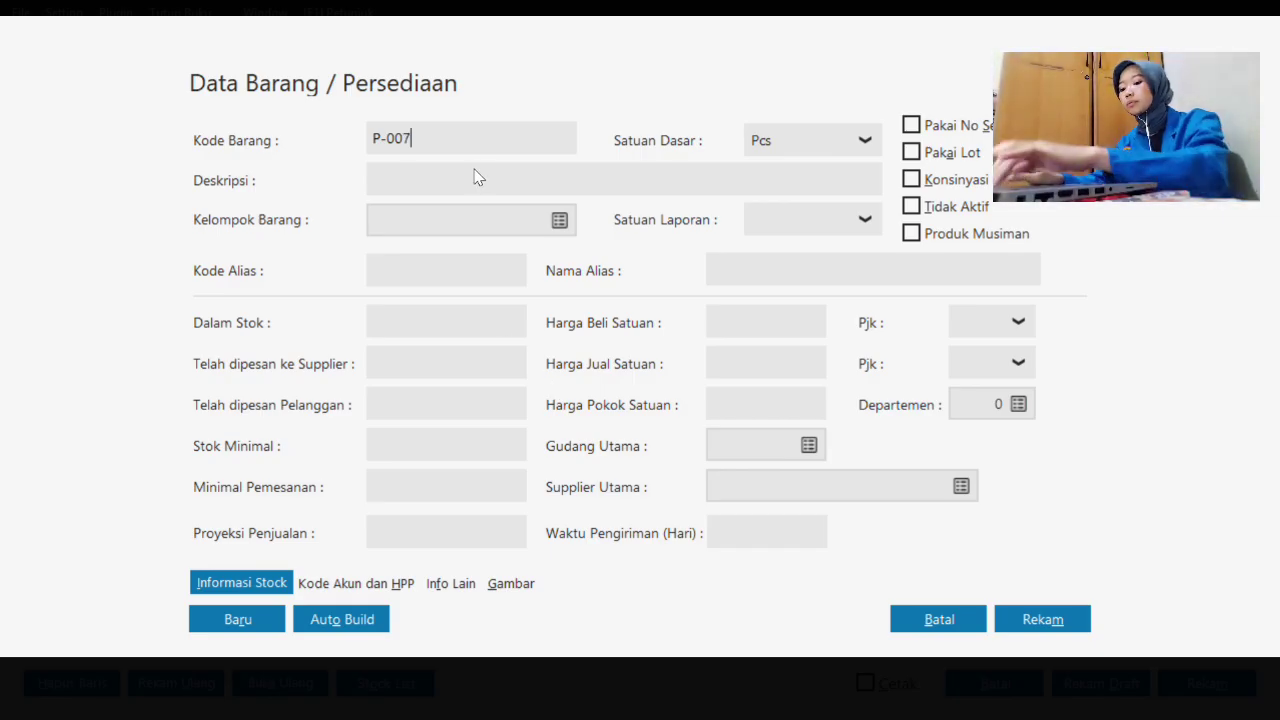
{"action": "type", "text": "Rante"}
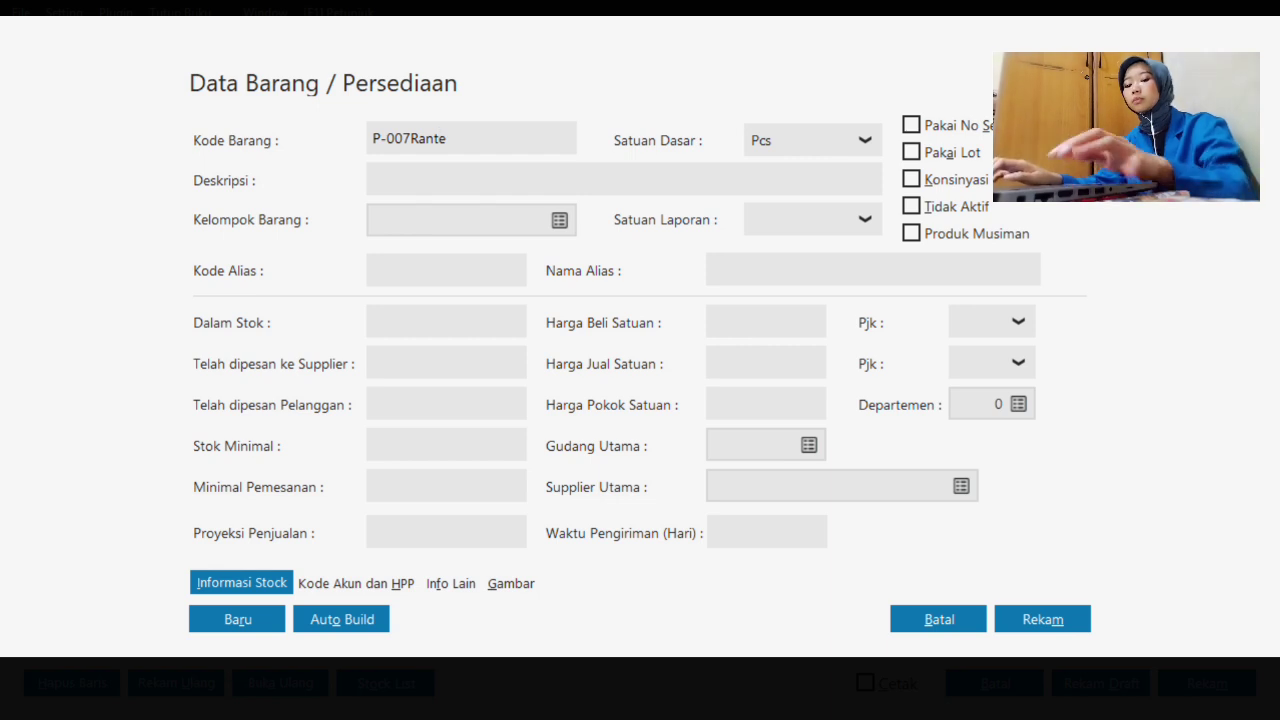
{"action": "key", "text": "BackSpace"}
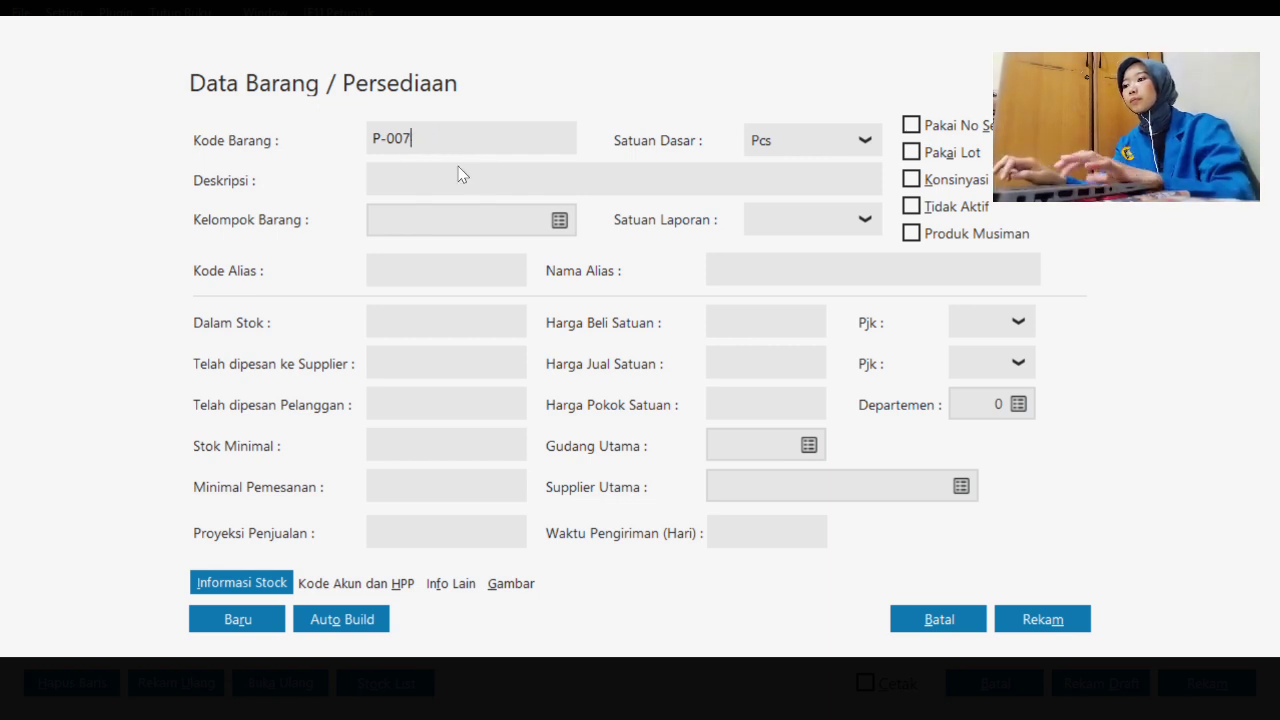
{"action": "left_click", "coordinate": [451, 180]}
{"action": "type", "text": "Rante"}
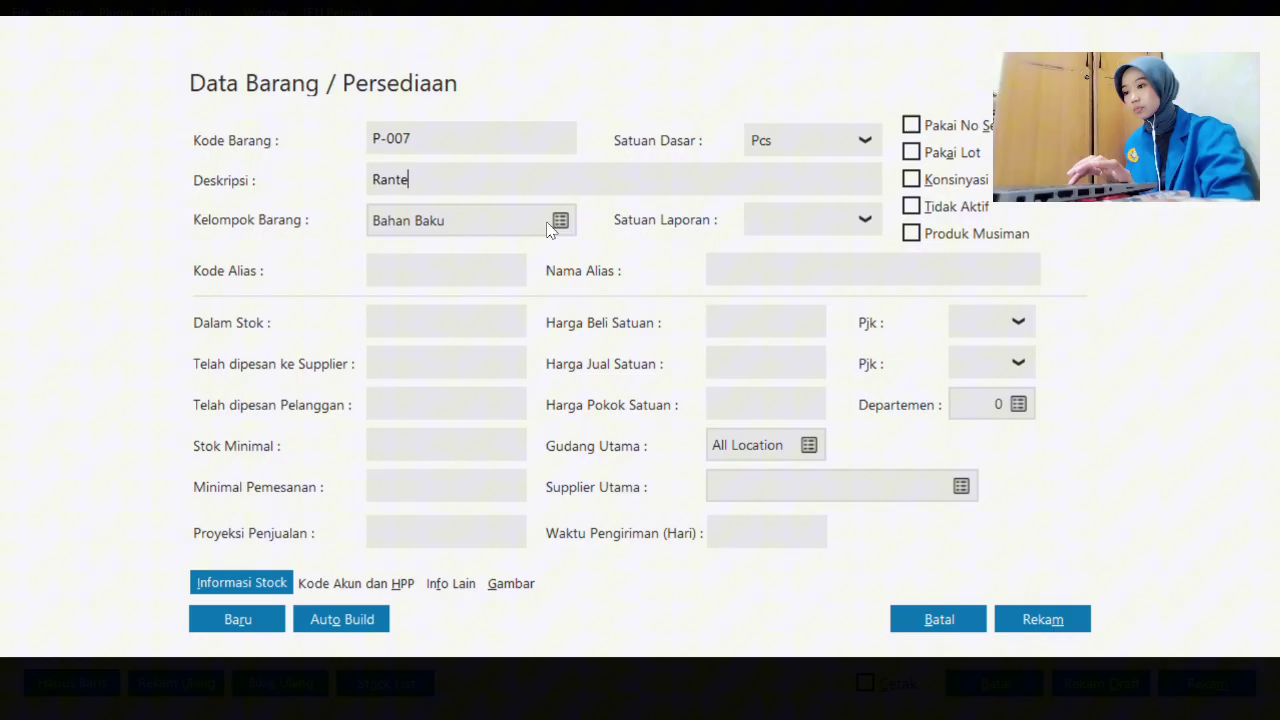
{"action": "left_click", "coordinate": [548, 226]}
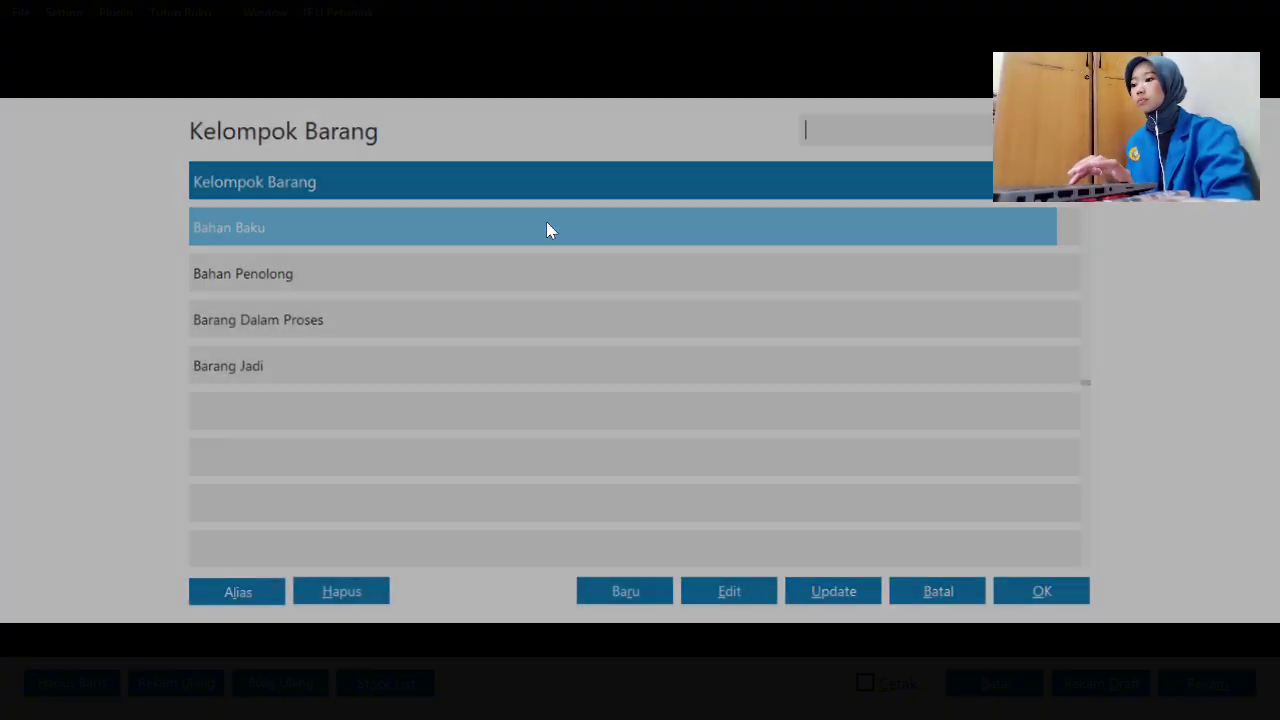
{"action": "left_click", "coordinate": [487, 291]}
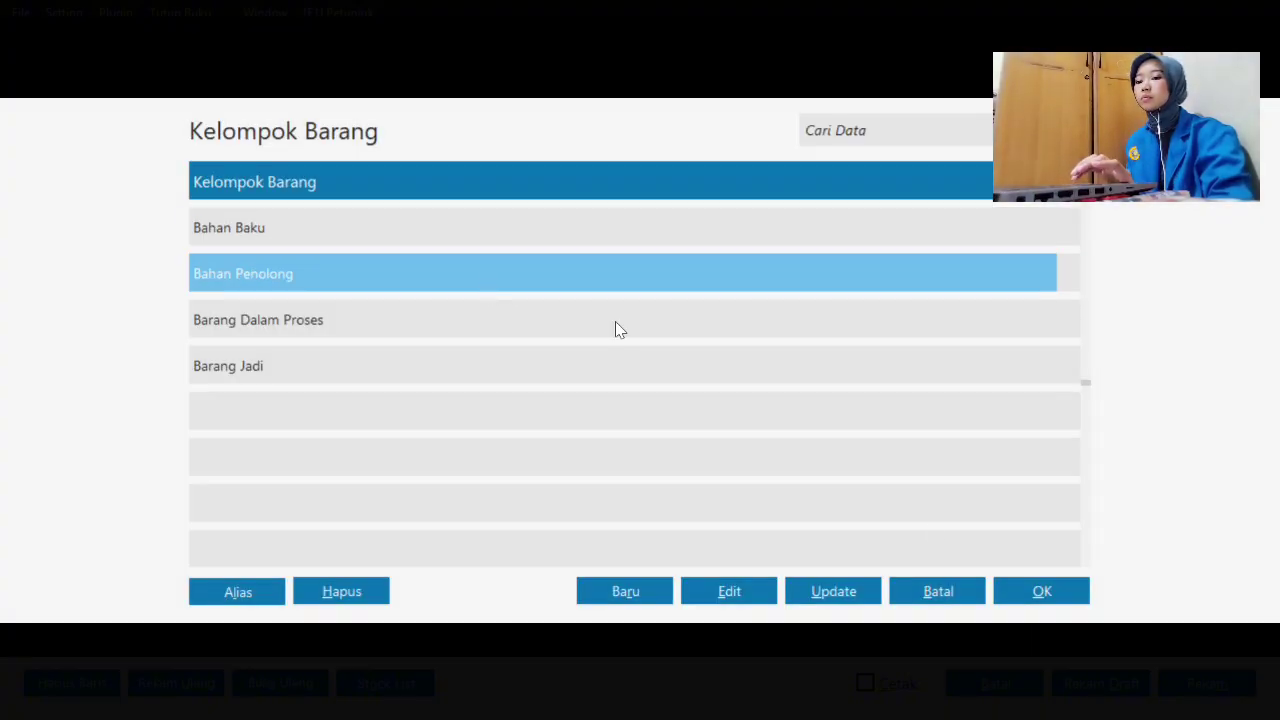
{"action": "left_click", "coordinate": [1017, 592]}
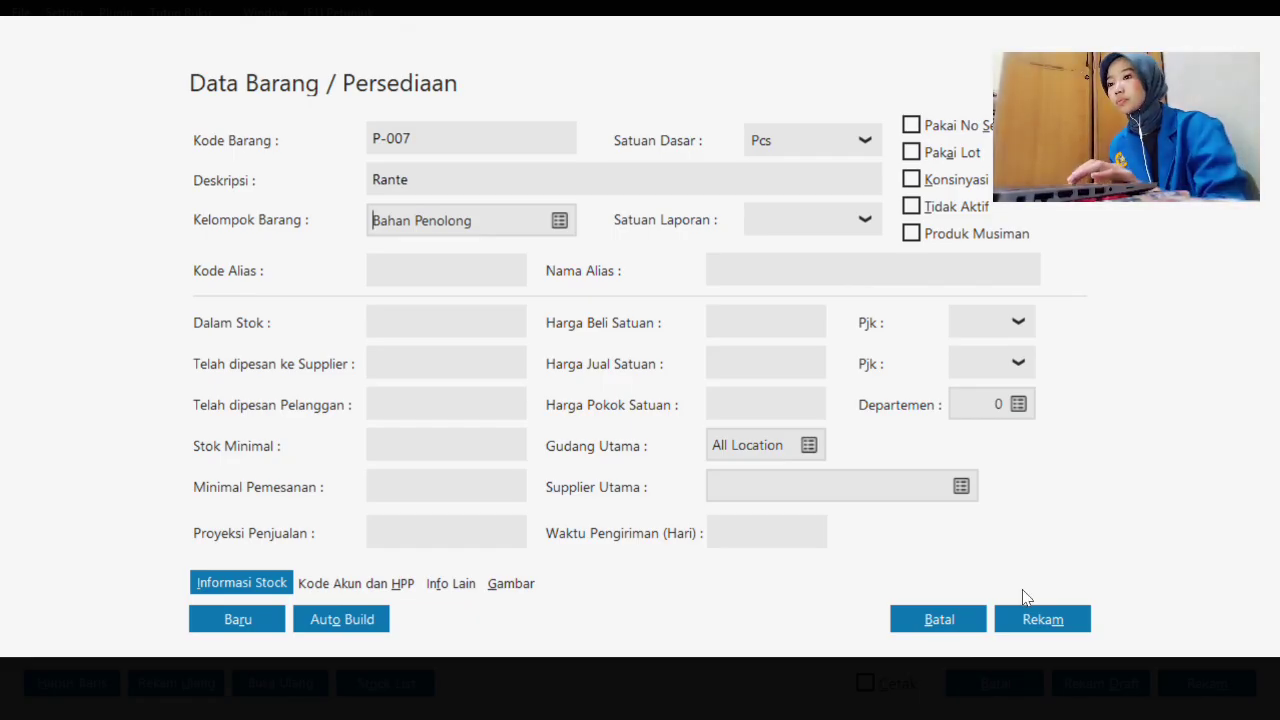
{"action": "left_click", "coordinate": [836, 140]}
{"action": "left_click", "coordinate": [830, 185]}
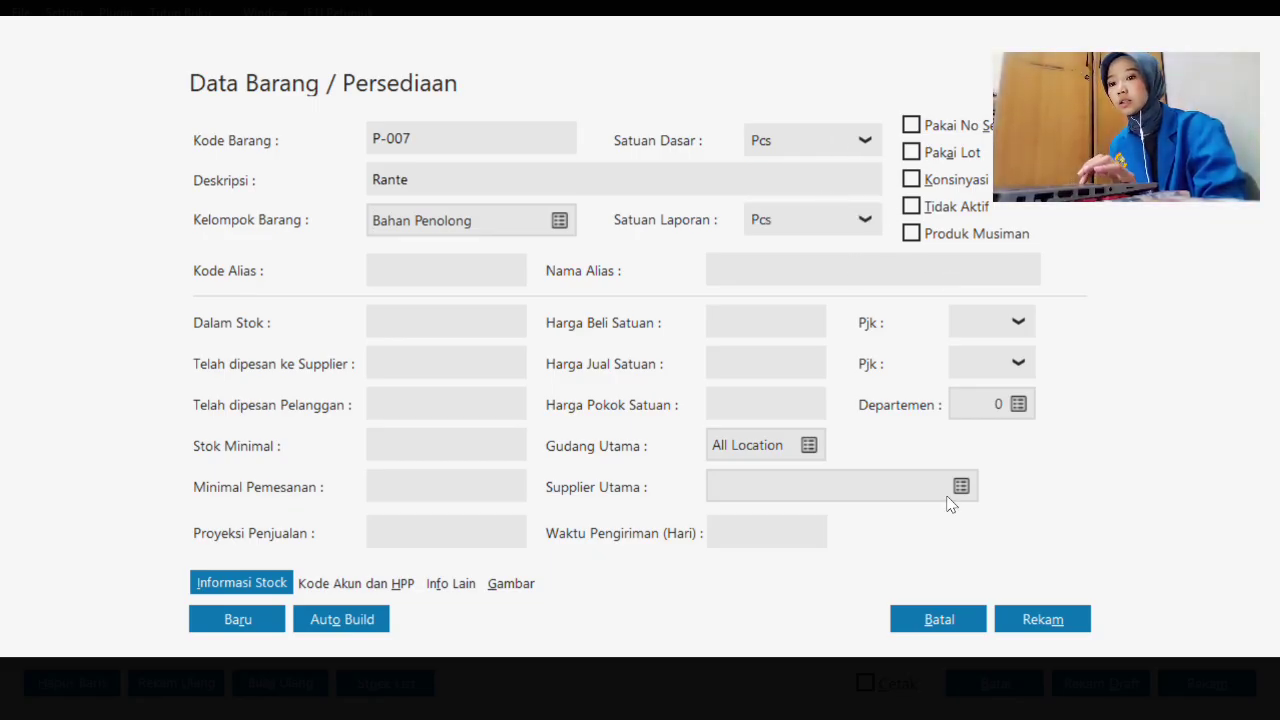
{"action": "left_click", "coordinate": [1031, 620]}
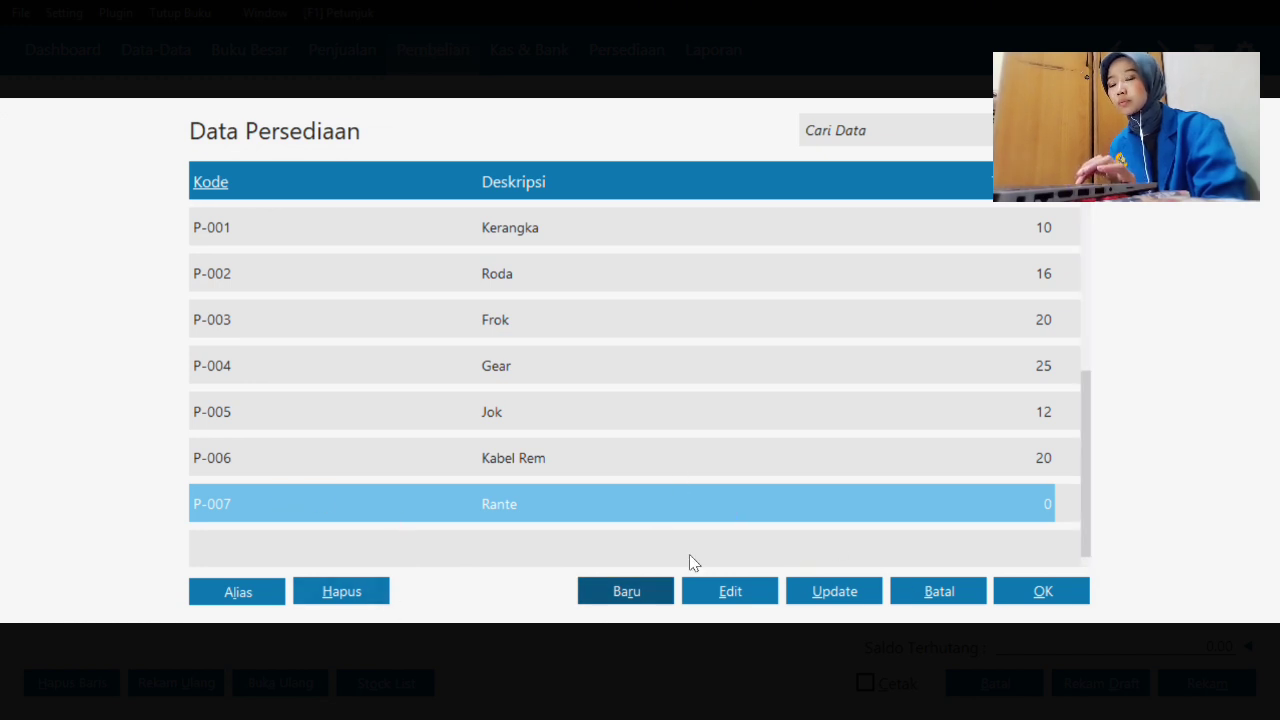
- Add Rante to the receipt: 15 Pcs at 150,000 each with VAT, totalling 2,475,000
{"action": "left_click", "coordinate": [1045, 592]}
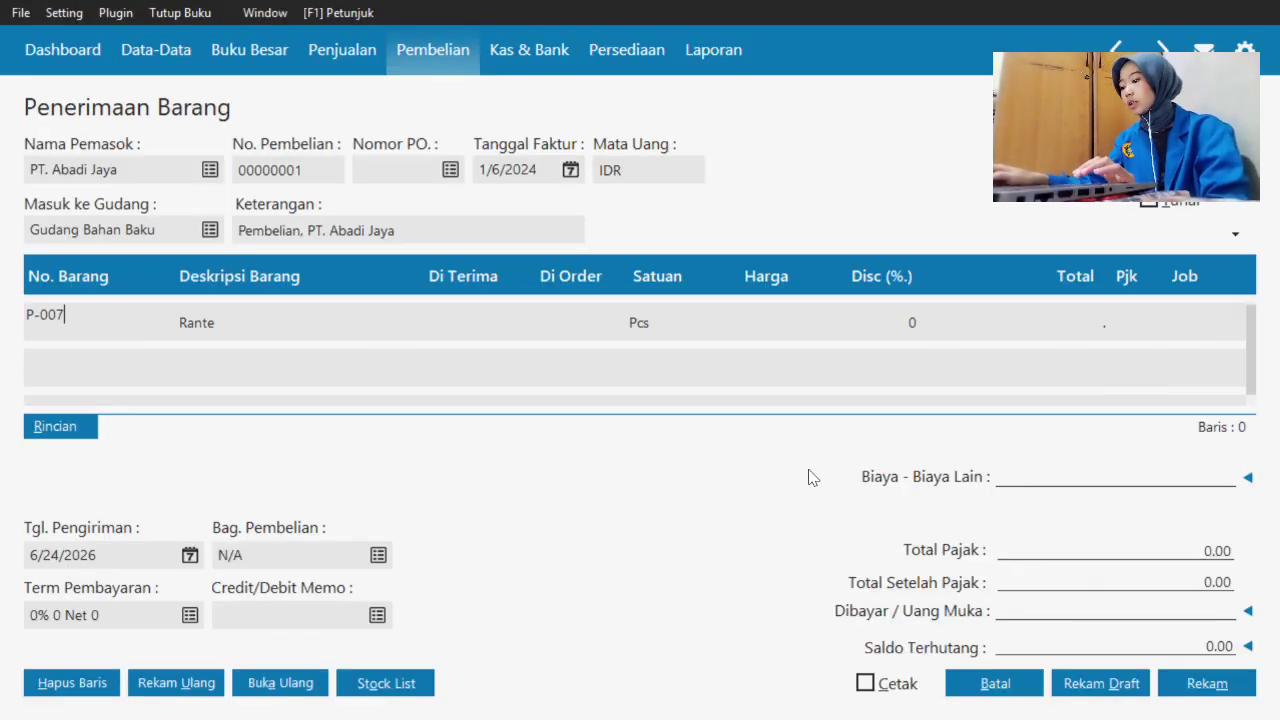
{"action": "key", "text": "Tab"}
{"action": "key", "text": "Tab"}
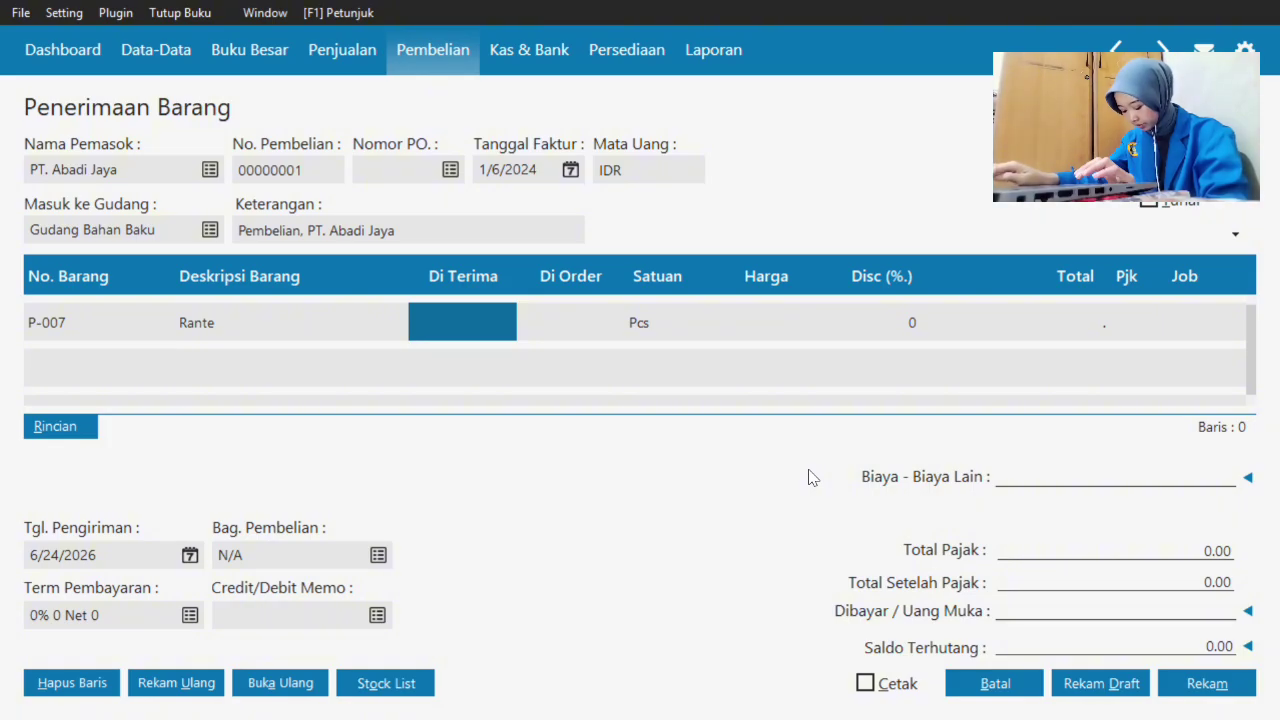
{"action": "type", "text": "1"}
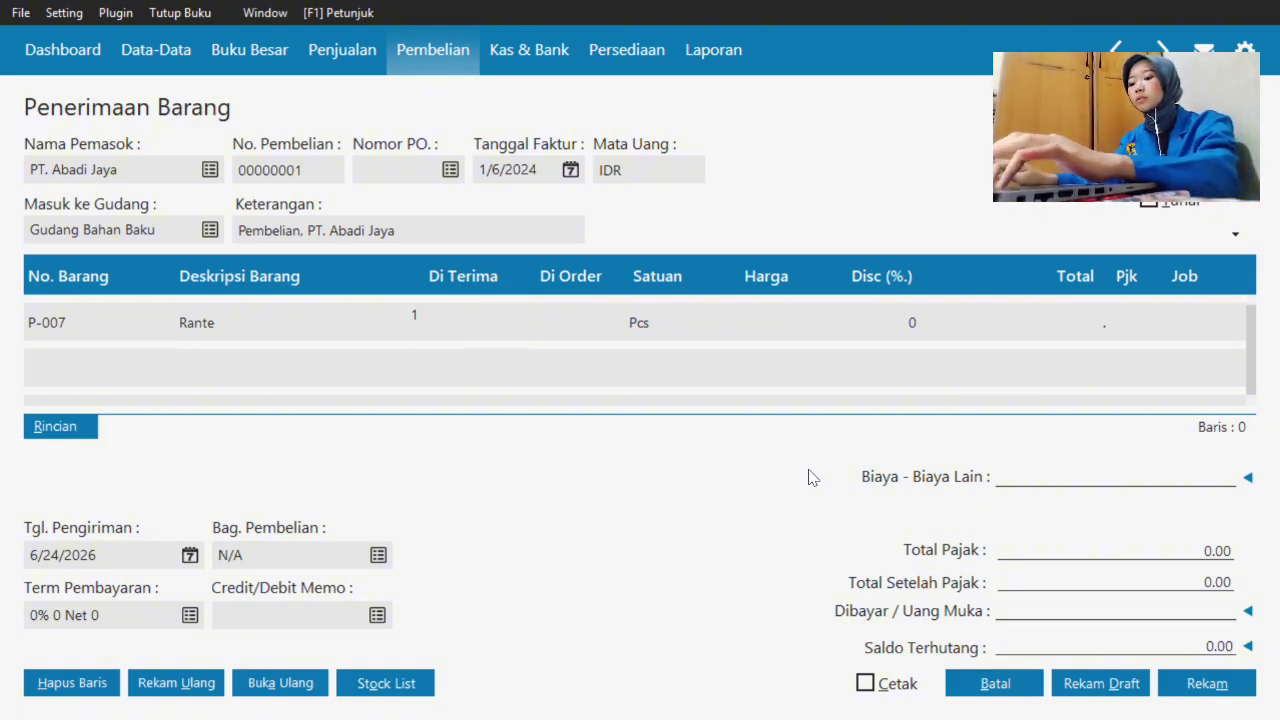
{"action": "type", "text": "5"}
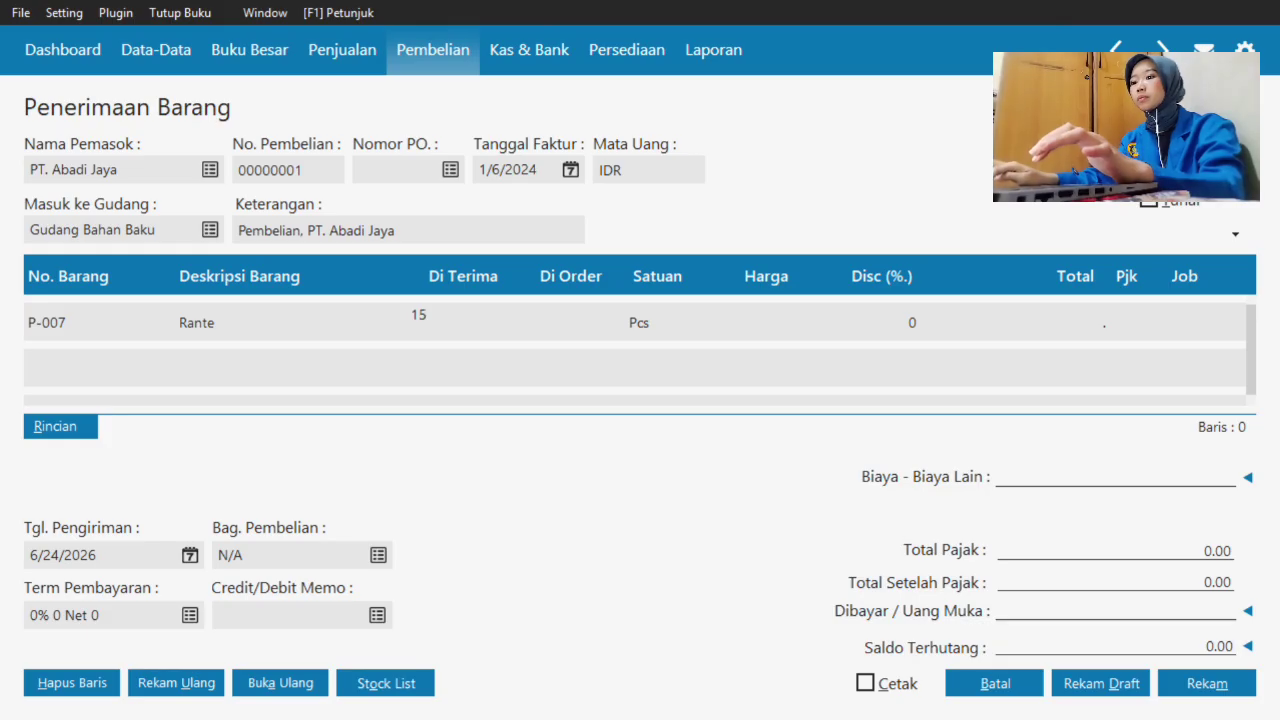
{"action": "key", "text": "Tab"}
{"action": "key", "text": "Tab"}
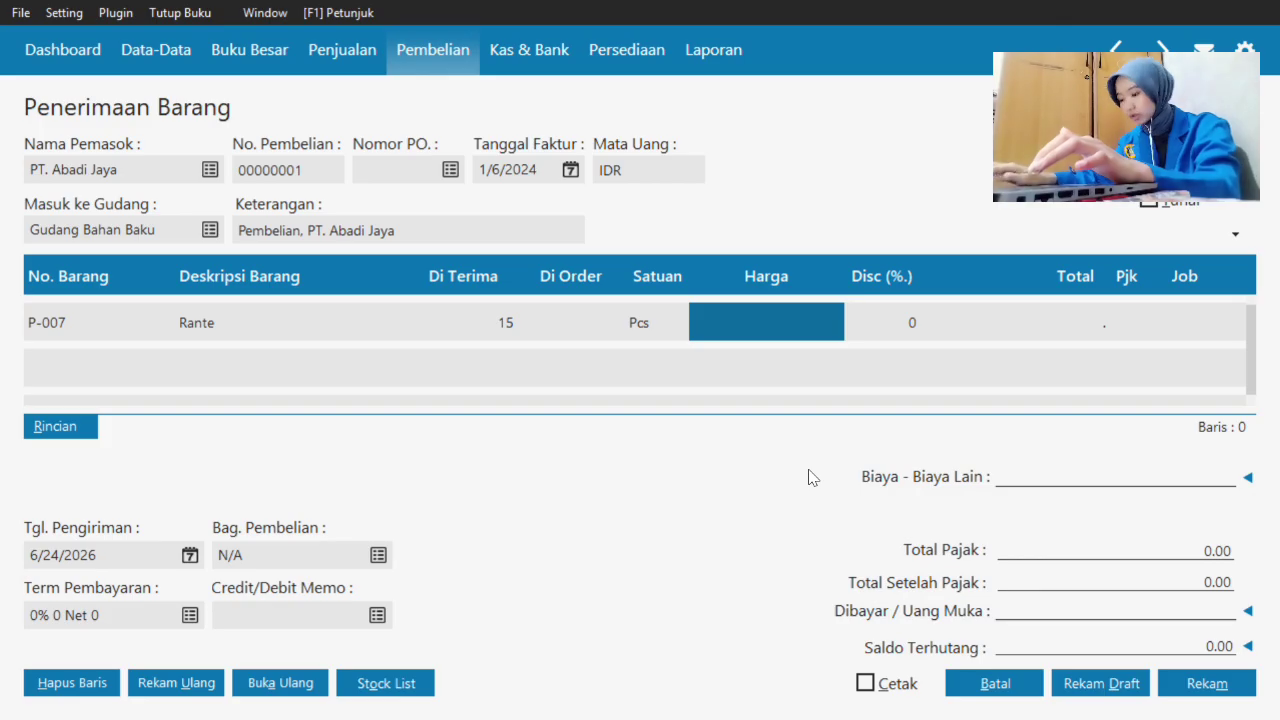
{"action": "type", "text": "150,000"}
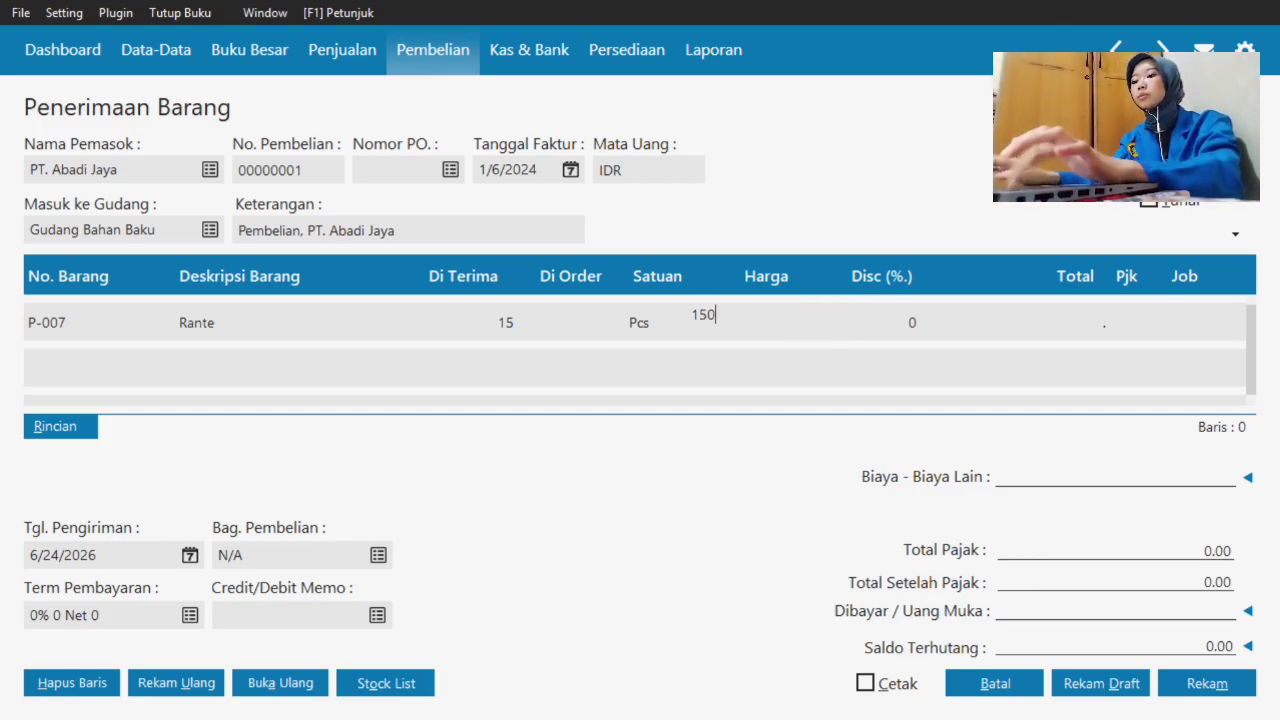
{"action": "key", "text": "Tab"}
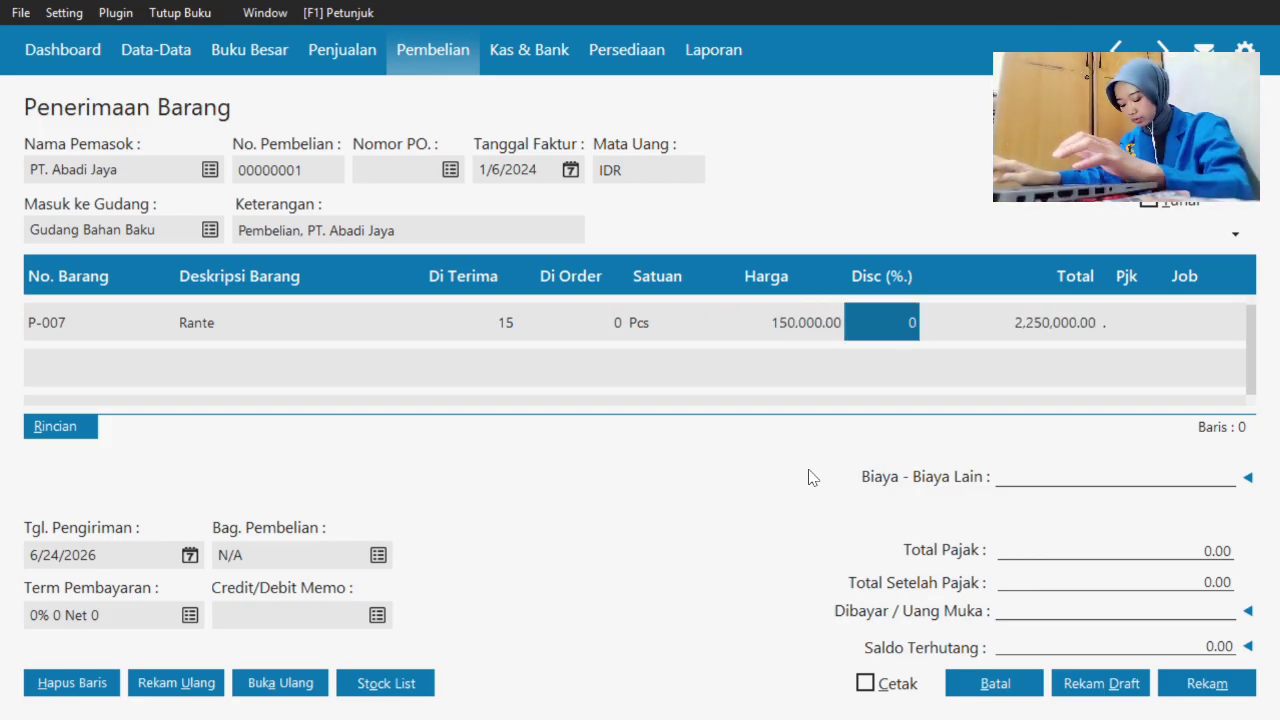
{"action": "key", "text": "Tab"}
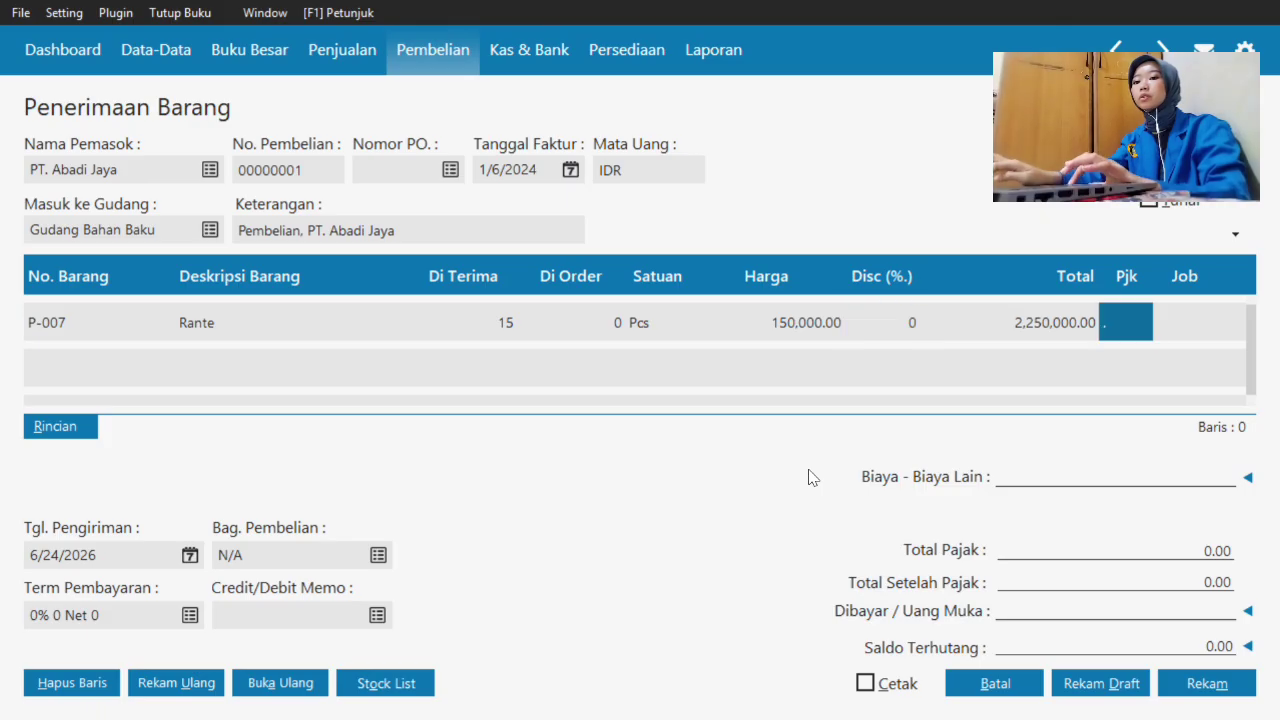
{"action": "double_click", "coordinate": [1126, 320]}
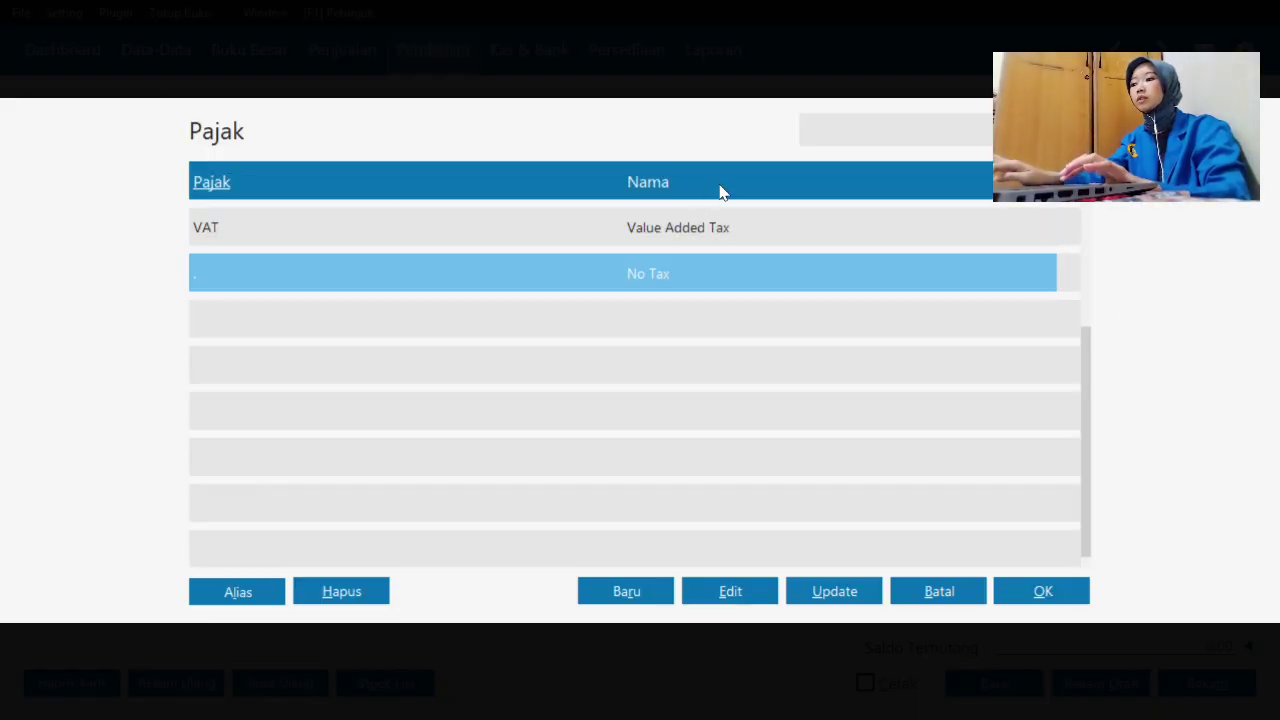
{"action": "left_click", "coordinate": [716, 224]}
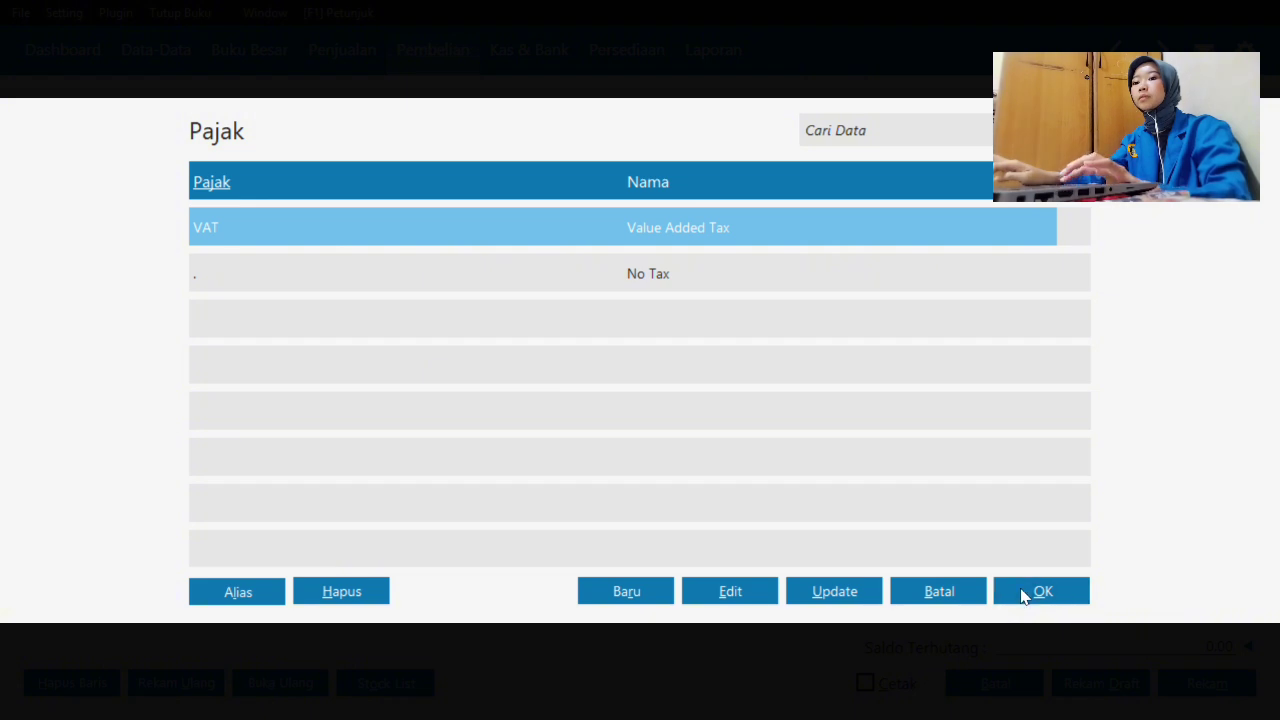
{"action": "left_click", "coordinate": [1024, 596]}
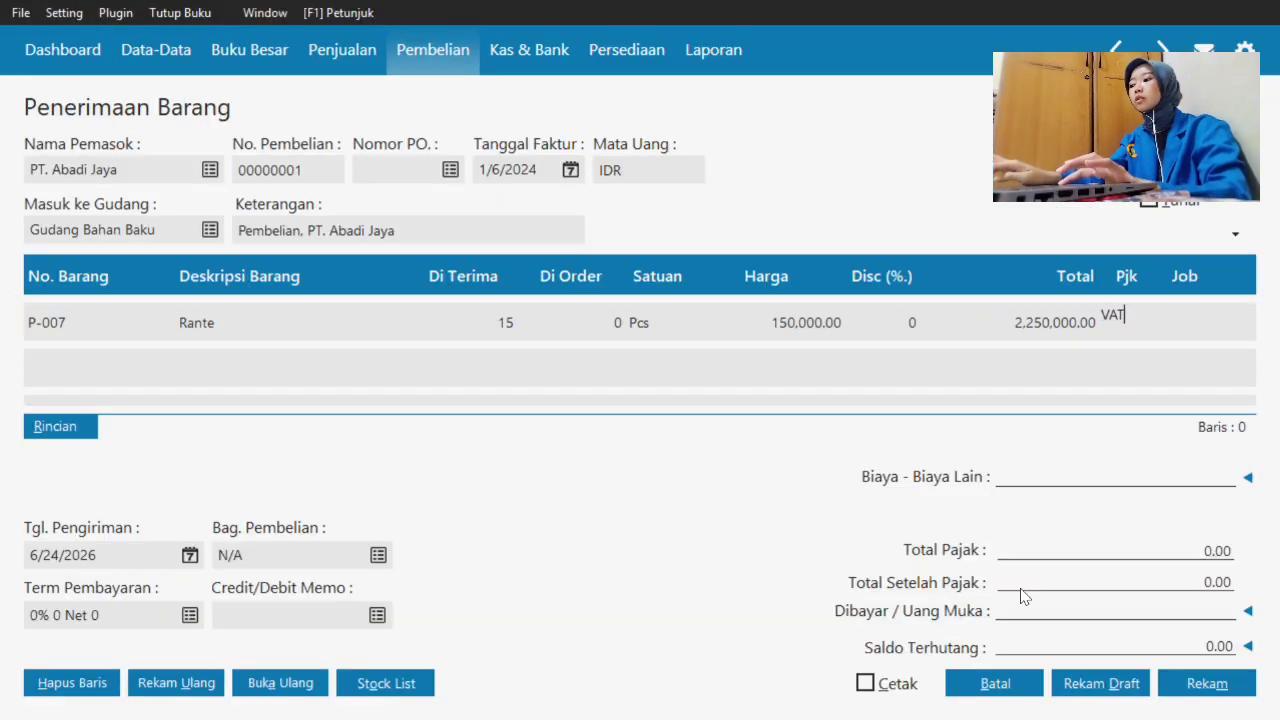
{"action": "left_click", "coordinate": [66, 320]}
- On a second receipt line, create item P-008 Cakram Rem with base unit Pcs and insert it
{"action": "key", "text": "Down"}
{"action": "double_click", "coordinate": [70, 378]}
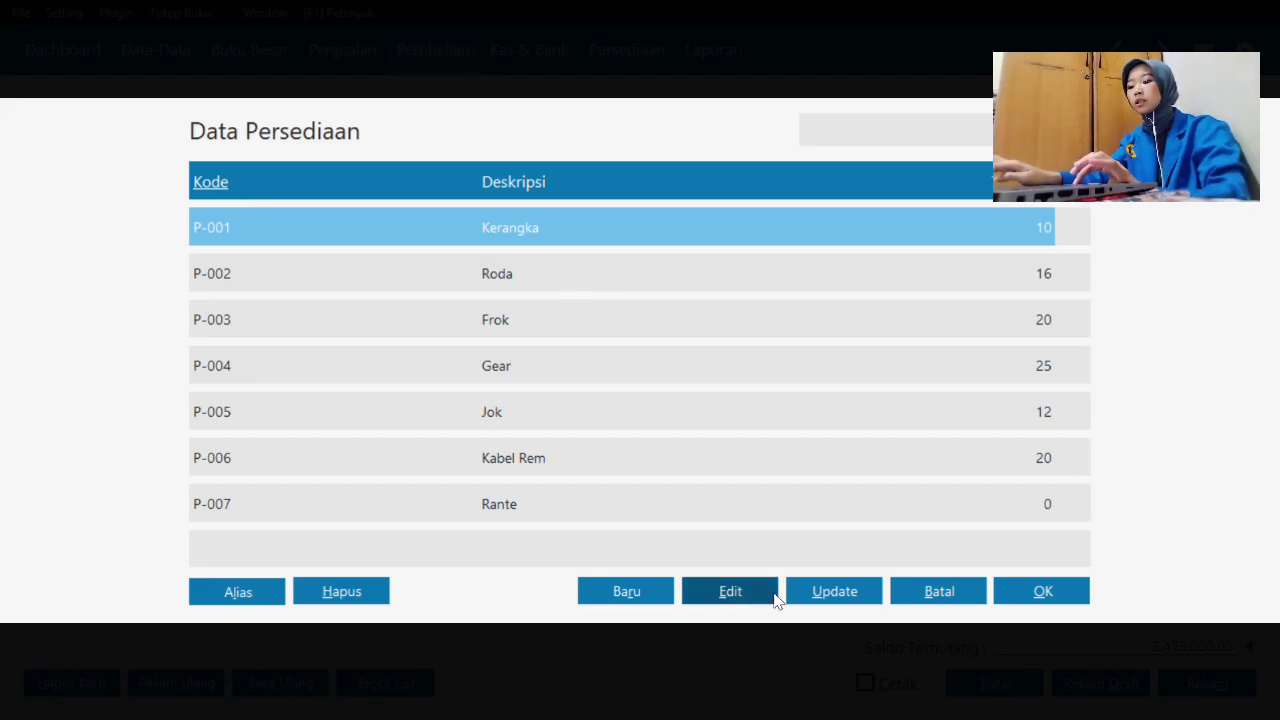
{"action": "left_click", "coordinate": [624, 591]}
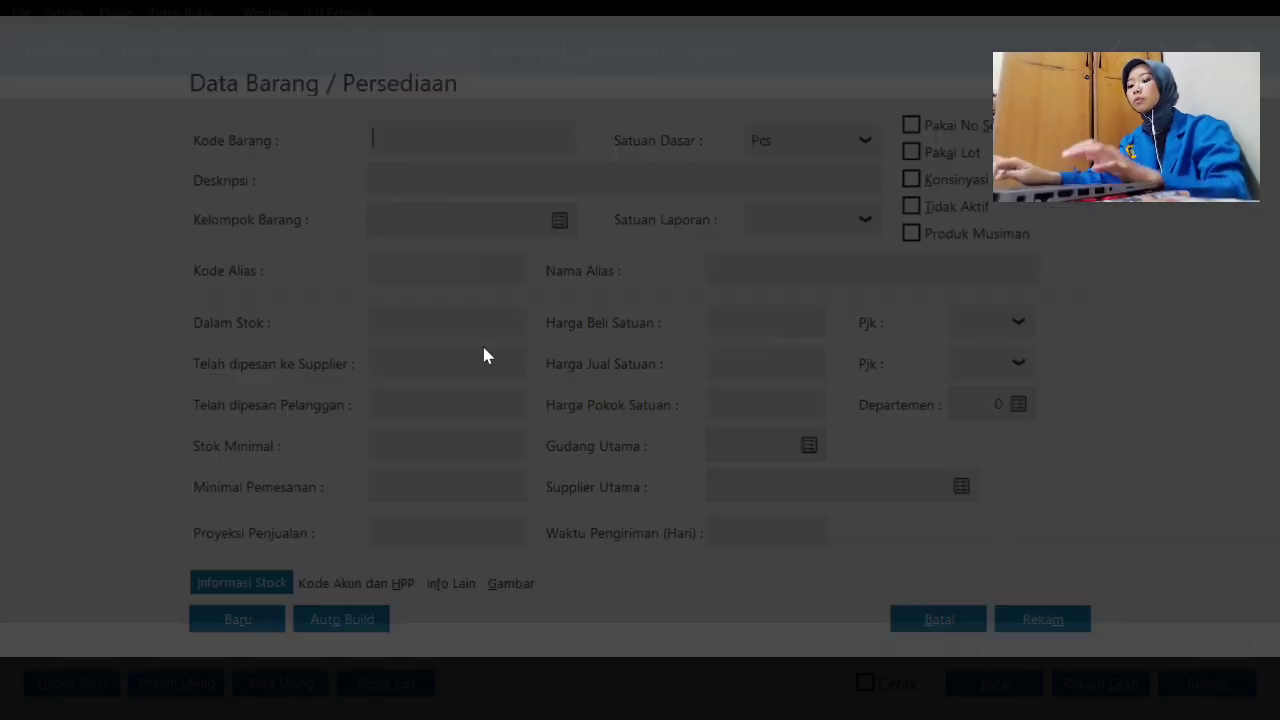
{"action": "type", "text": "p"}
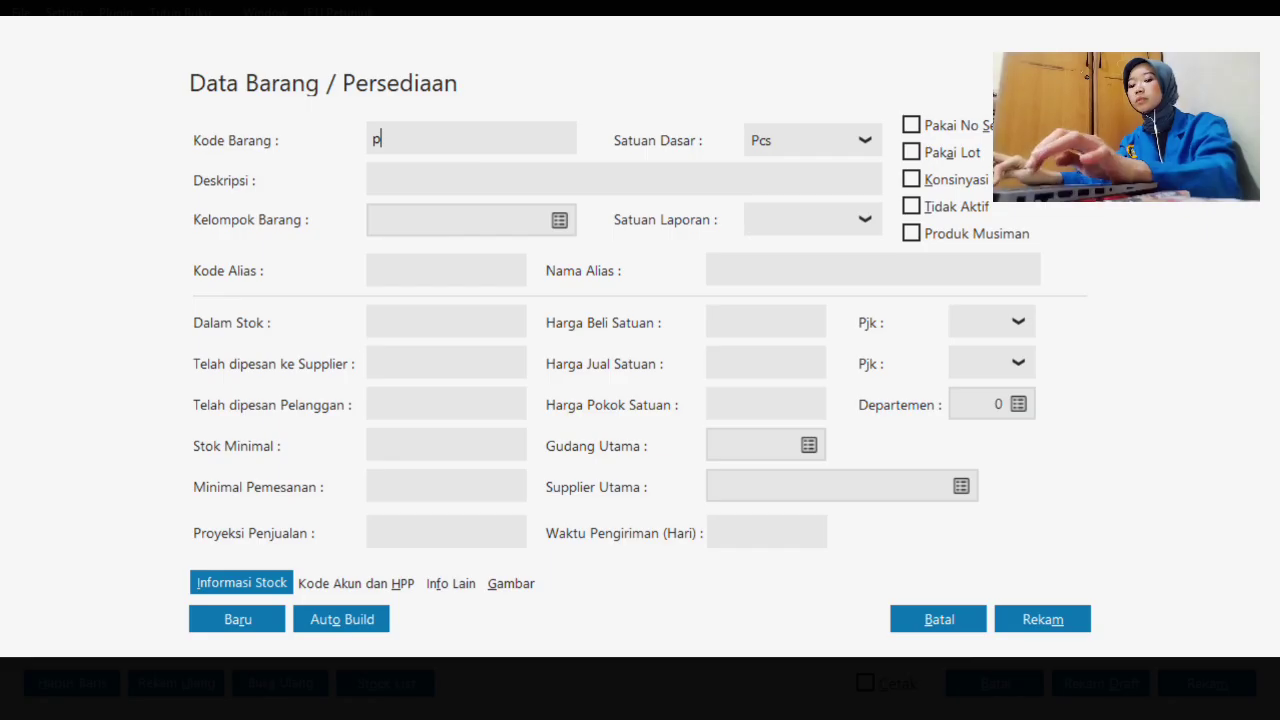
{"action": "type", "text": "P-008"}
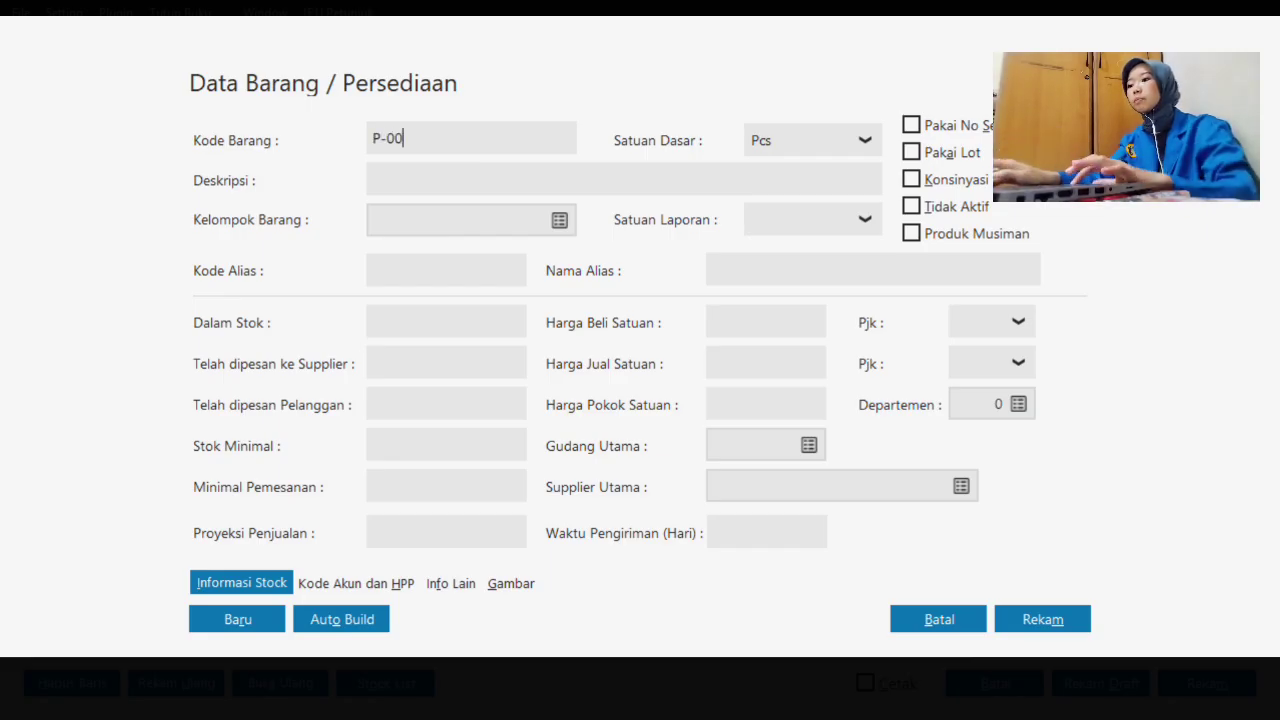
{"action": "left_click", "coordinate": [460, 187]}
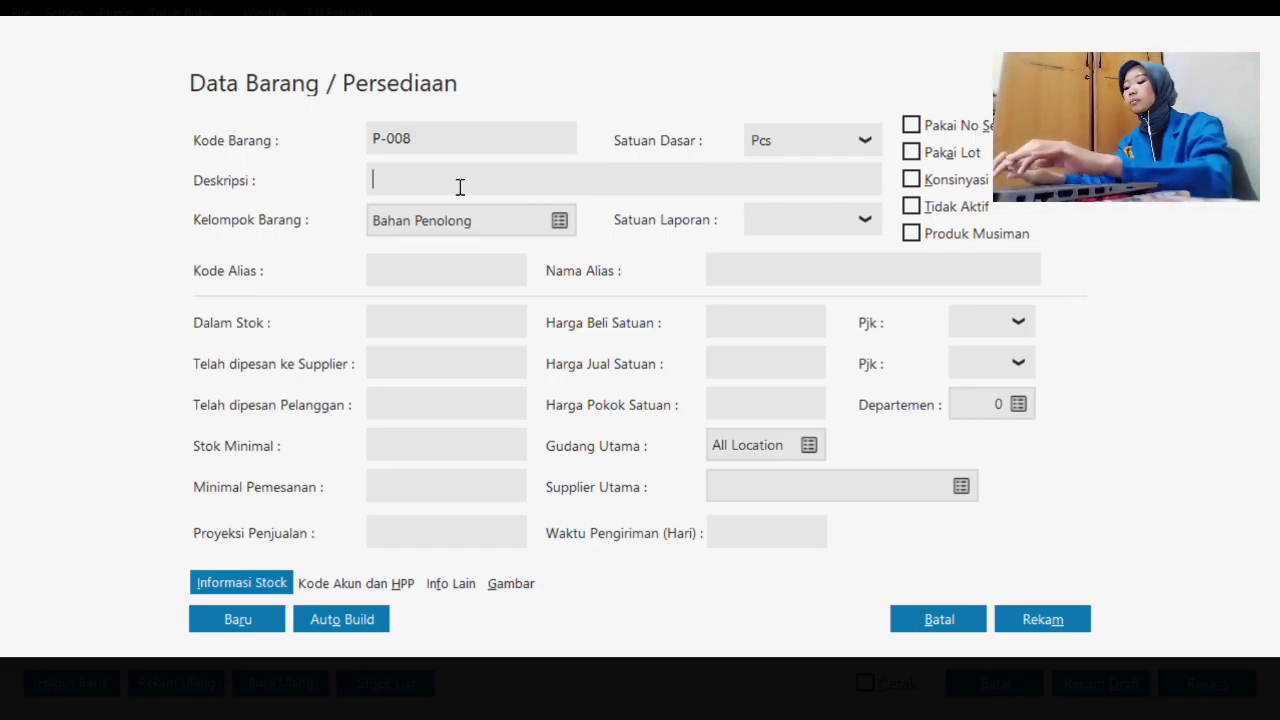
{"action": "type", "text": "Cakram Re"}
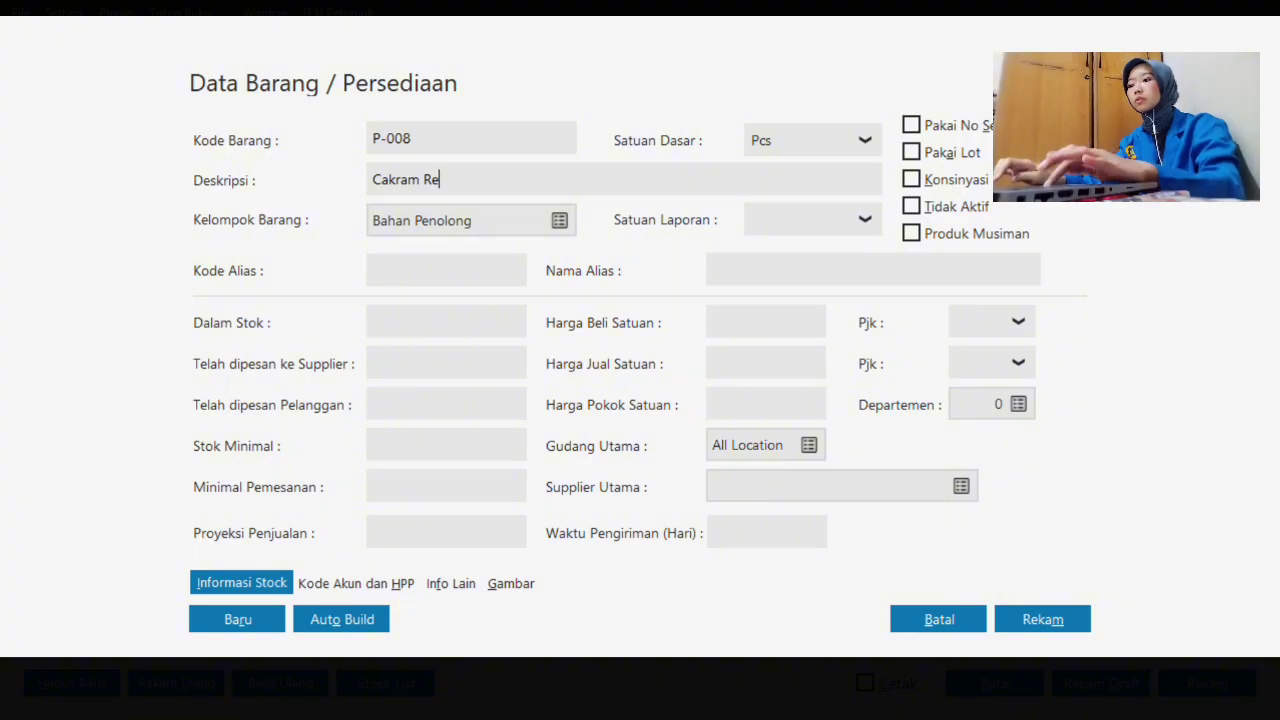
{"action": "type", "text": "."}
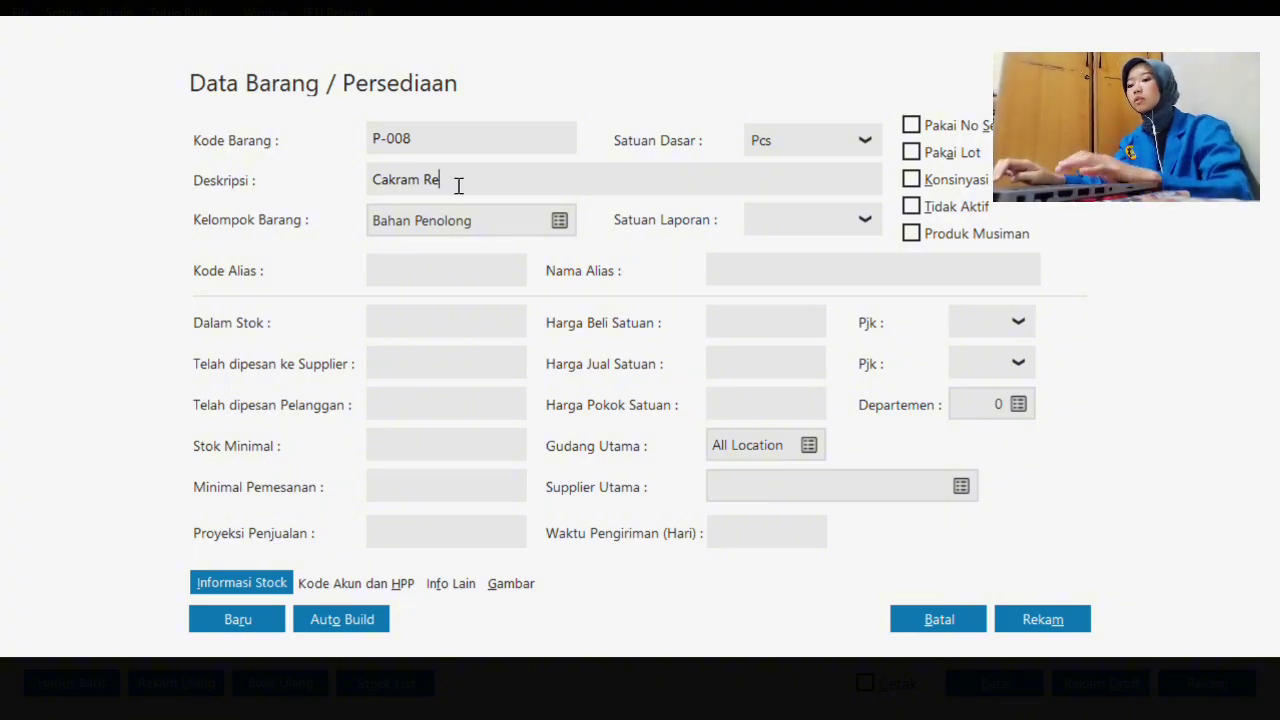
{"action": "type", "text": "m"}
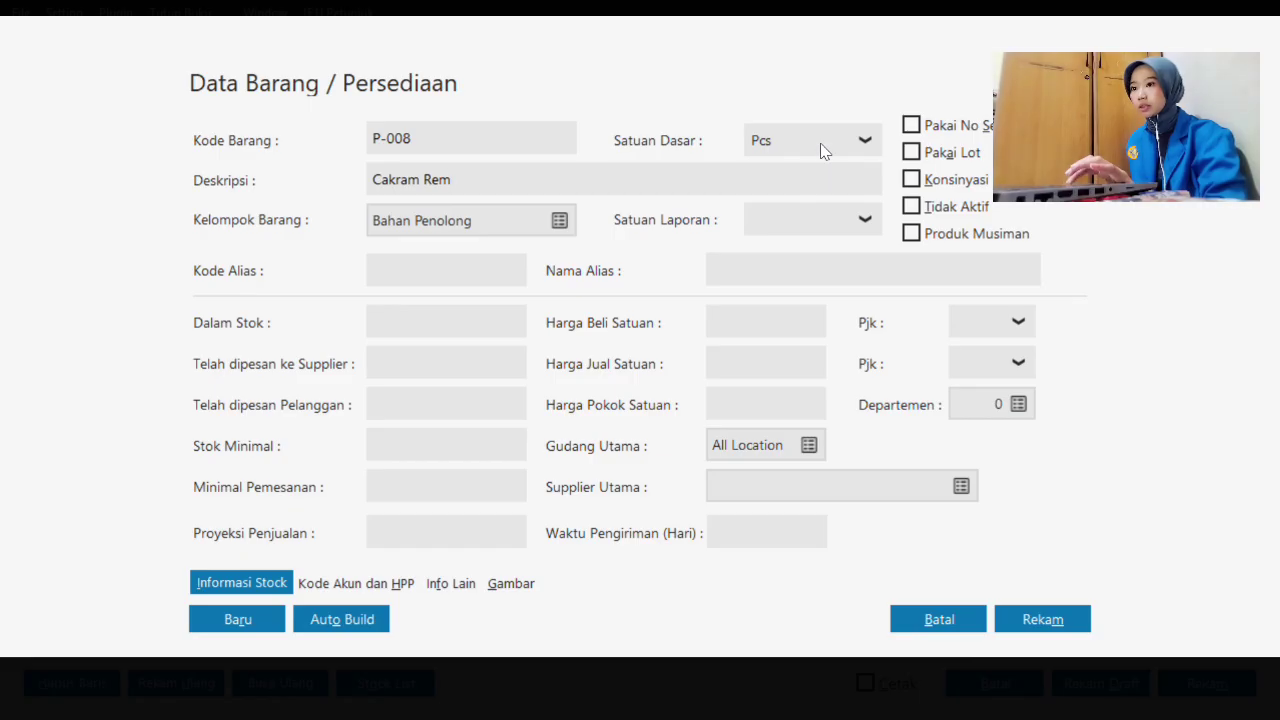
{"action": "left_click", "coordinate": [824, 141]}
{"action": "left_click", "coordinate": [811, 178]}
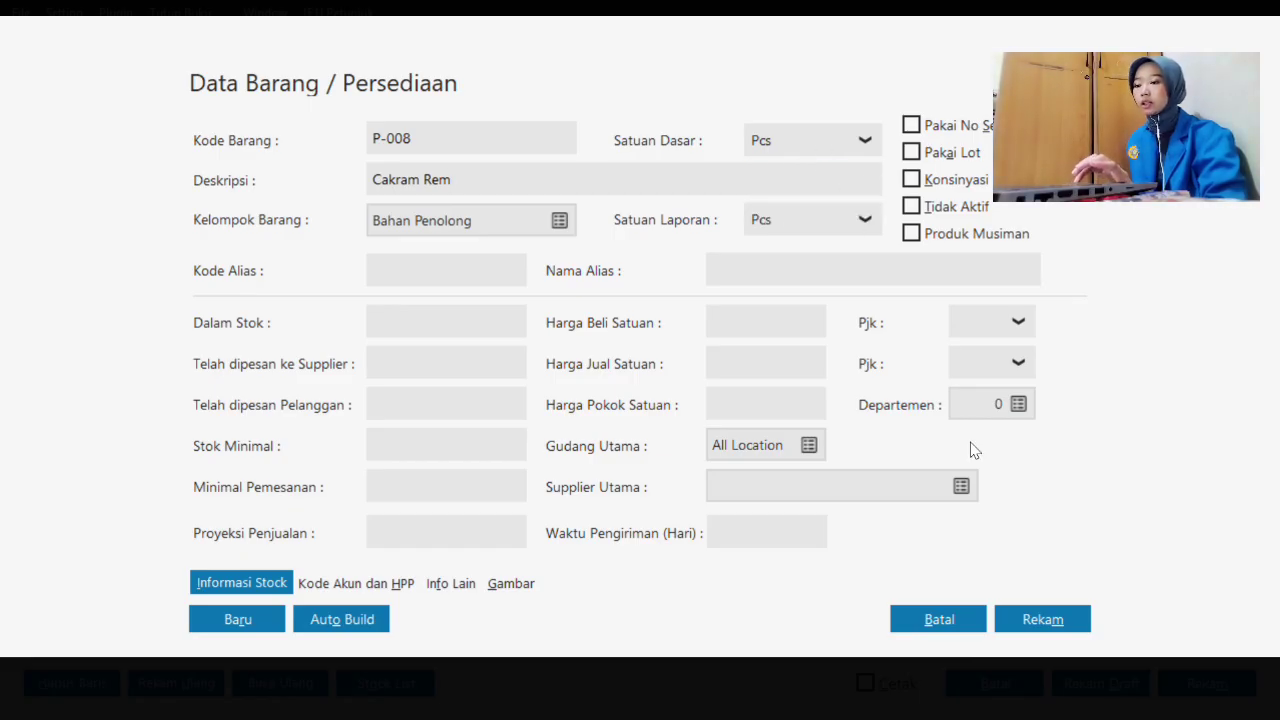
{"action": "left_click", "coordinate": [1038, 621]}
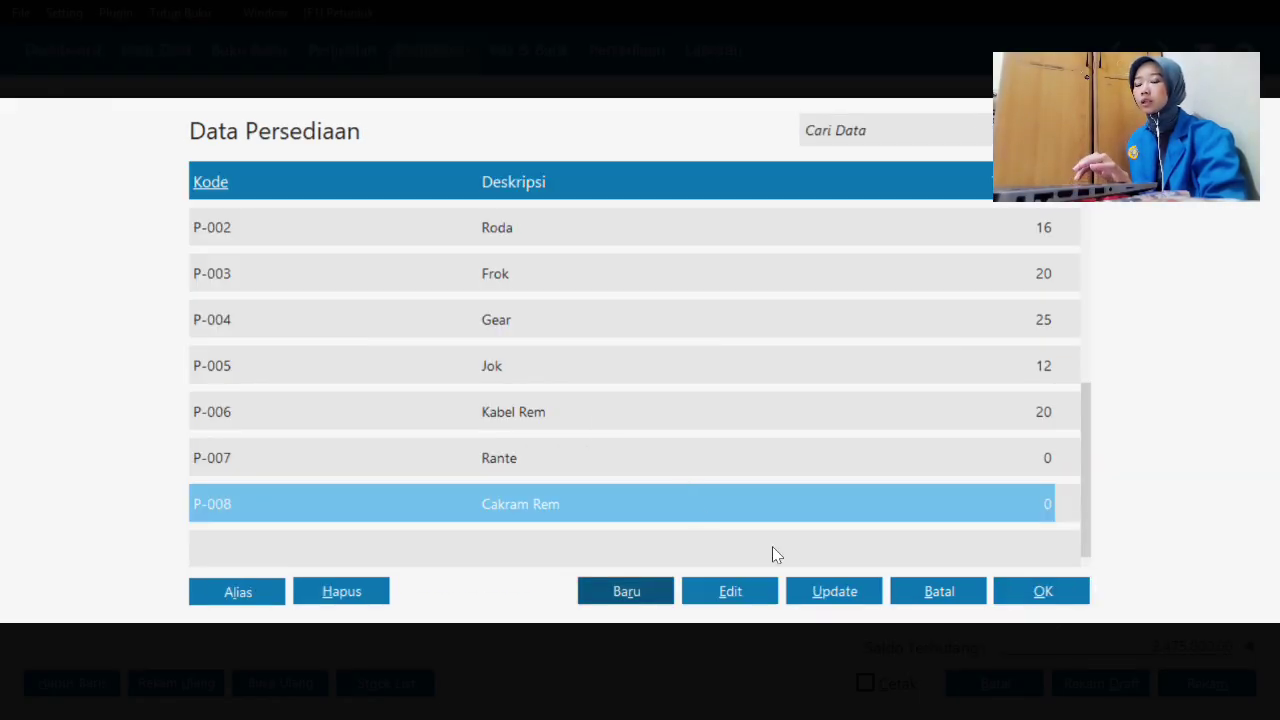
{"action": "left_click", "coordinate": [1045, 603]}
- Record 5 received for Cakram Rem with Pack as the unit
{"action": "key", "text": "Tab"}
{"action": "key", "text": "Tab"}
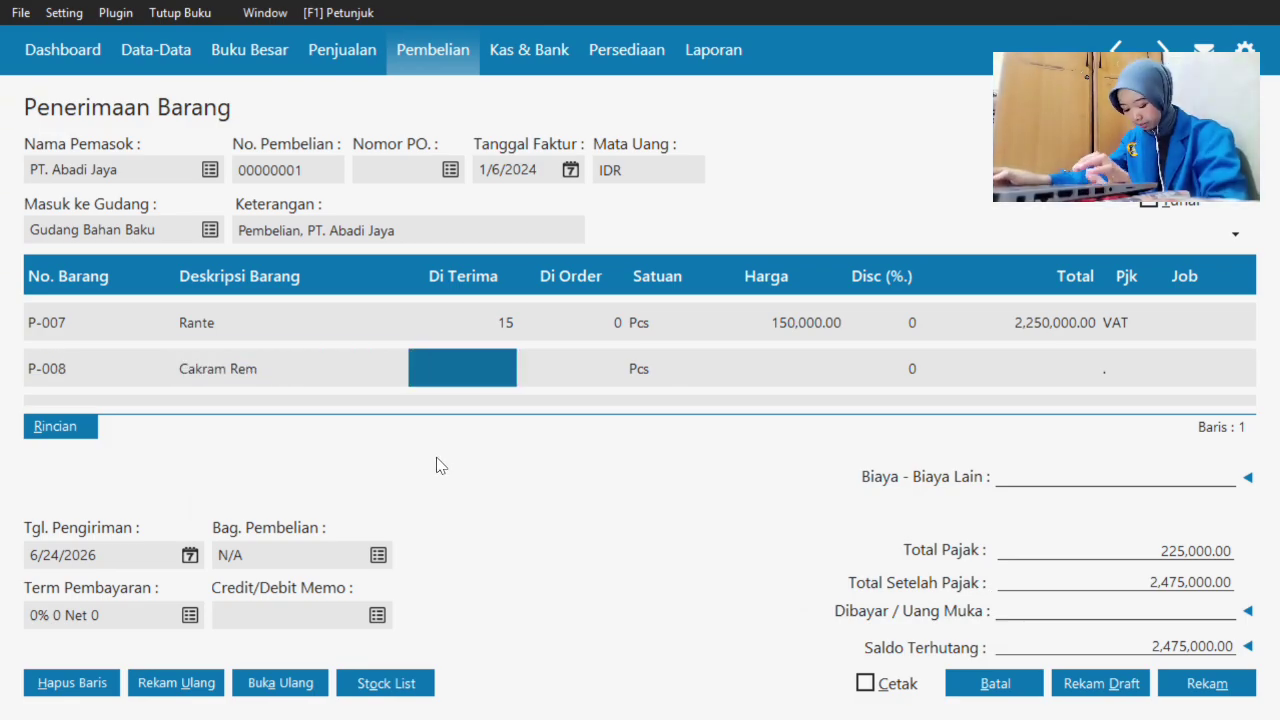
{"action": "type", "text": "5"}
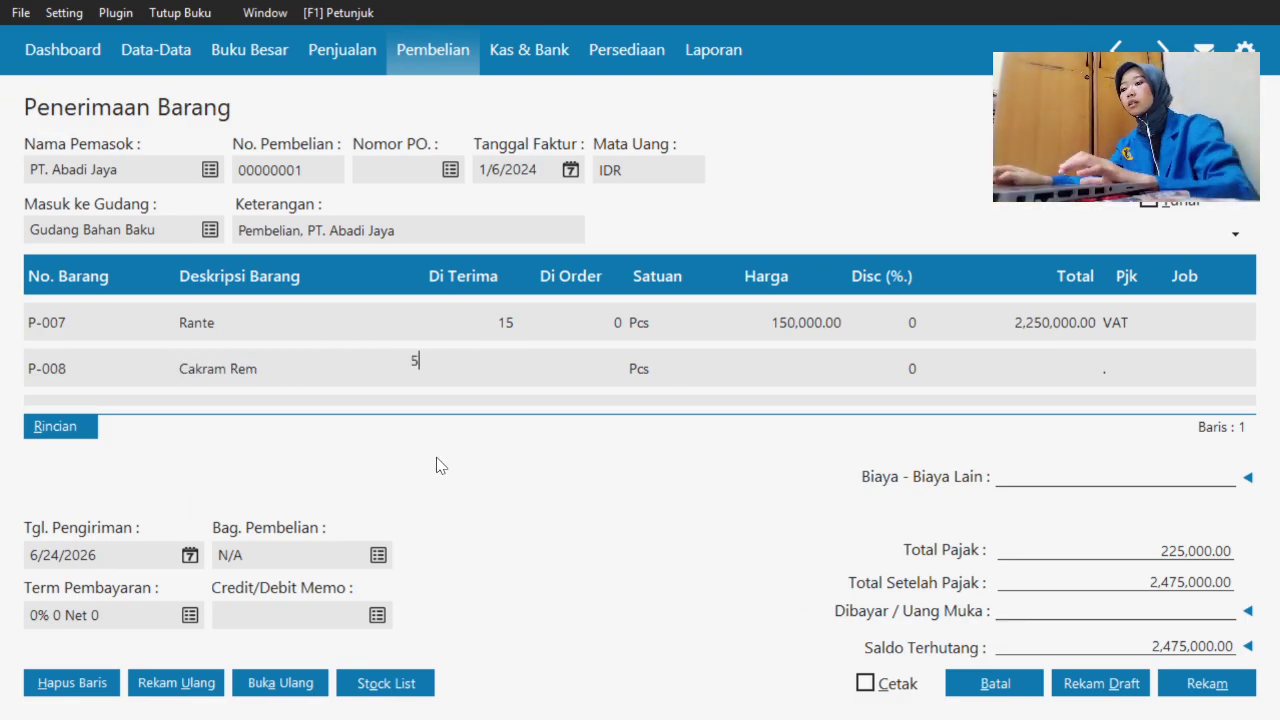
{"action": "key", "text": "Tab"}
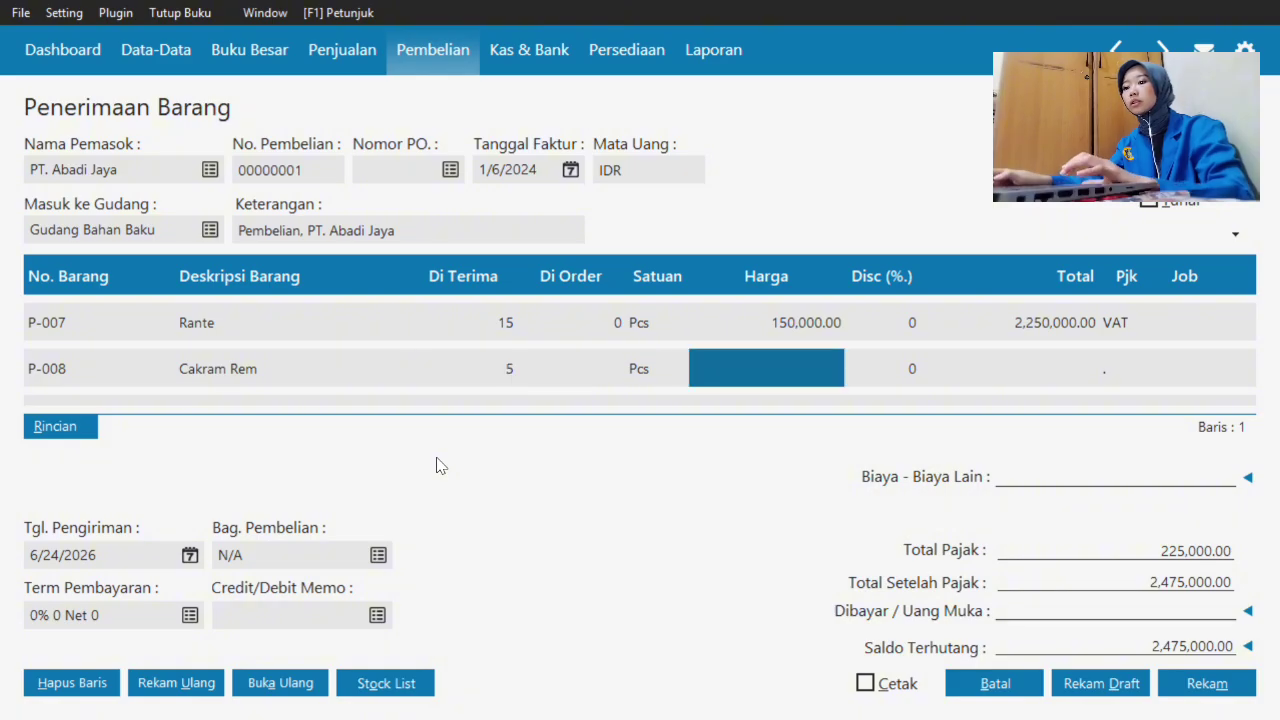
{"action": "double_click", "coordinate": [637, 367]}
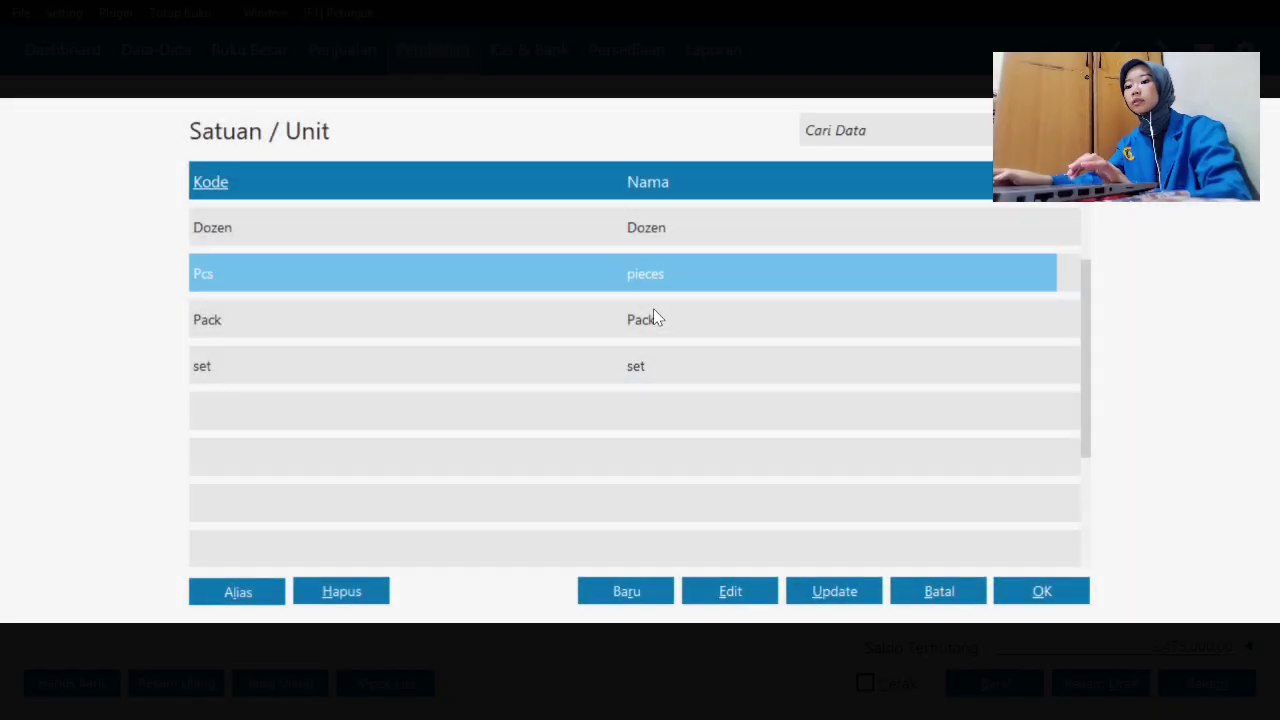
{"action": "left_click", "coordinate": [654, 311]}
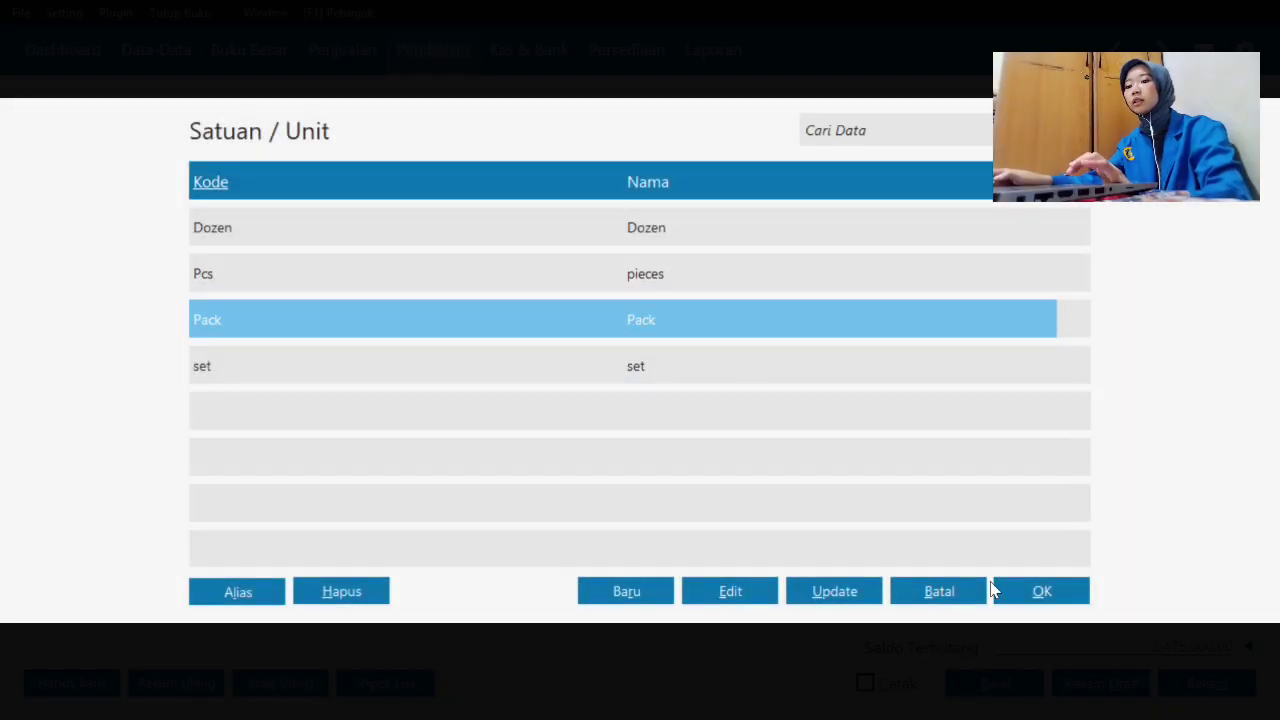
{"action": "left_click", "coordinate": [1034, 597]}
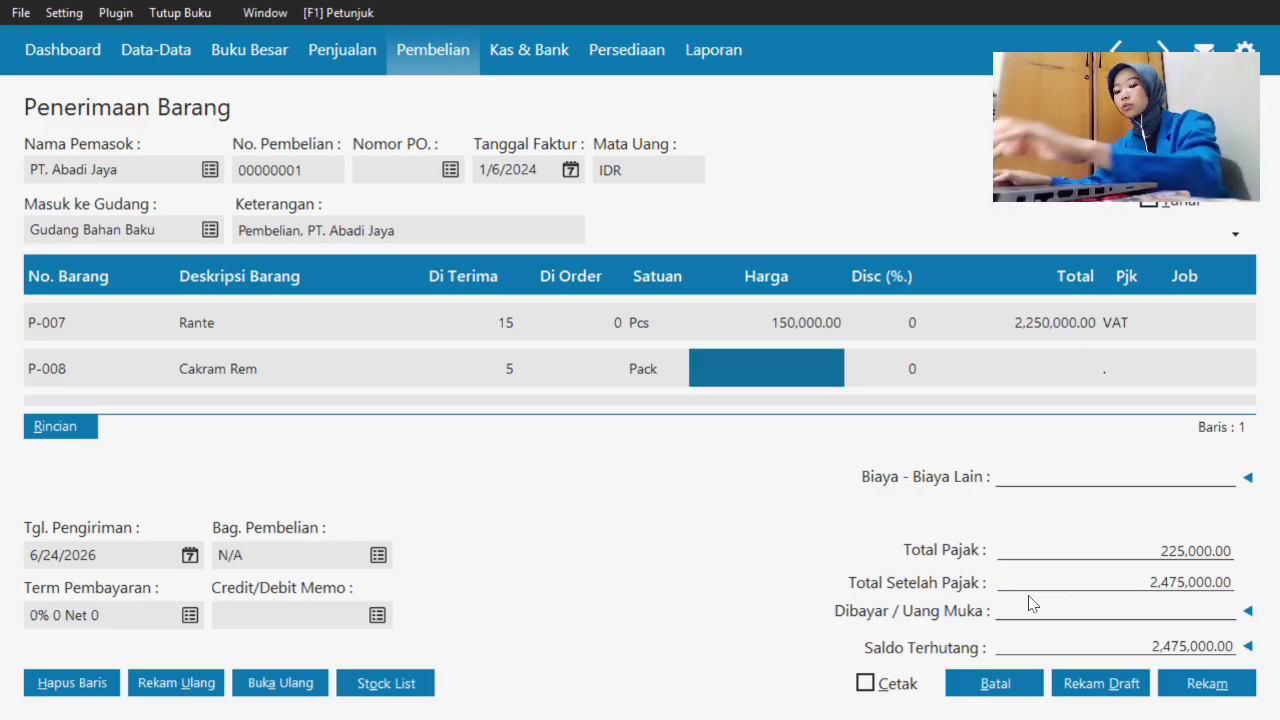
- Price Cakram Rem at 300,000 with VAT tax, then add an empty line
{"action": "type", "text": "3"}
{"action": "type", "text": "00"}
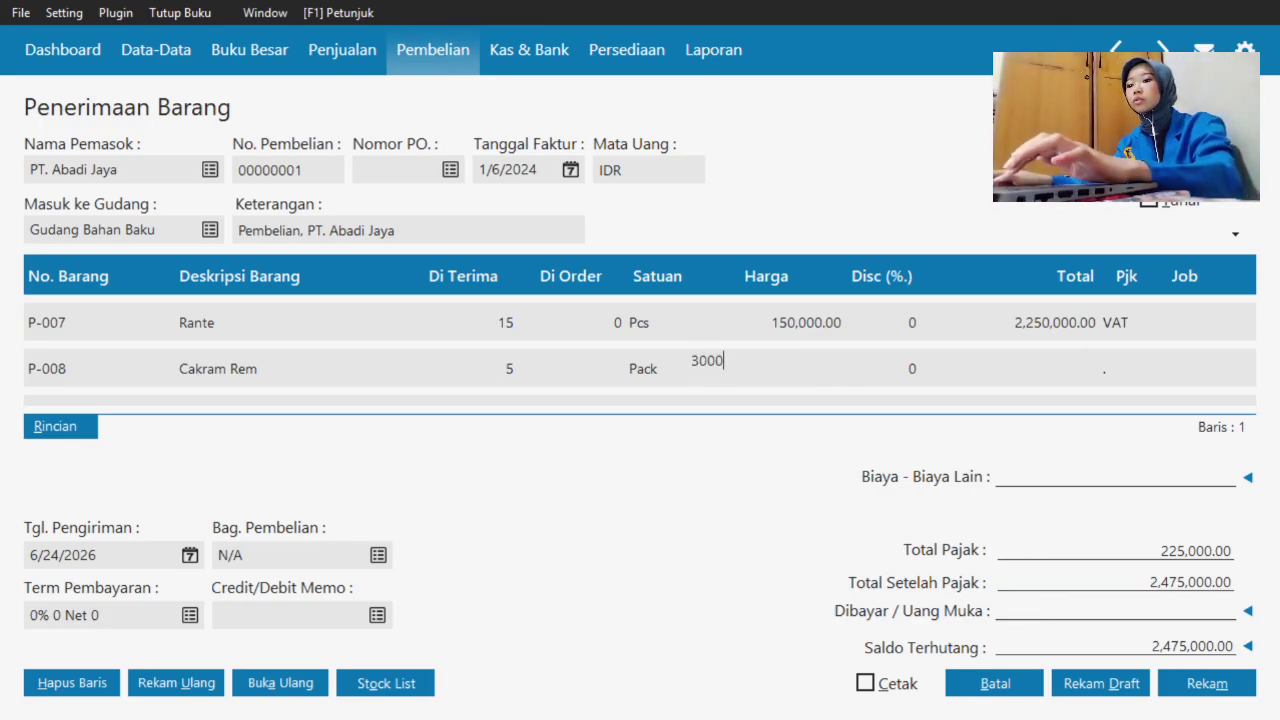
{"action": "type", "text": ",000"}
{"action": "key", "text": "Tab"}
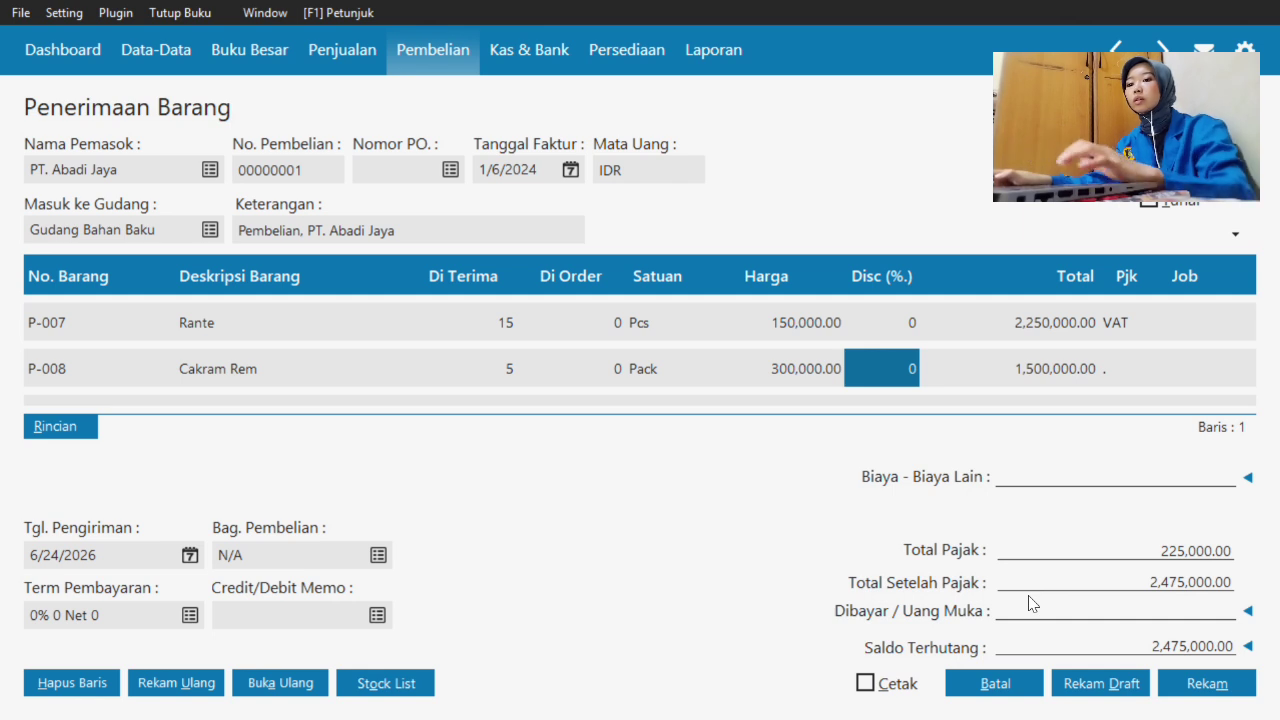
{"action": "key", "text": "Tab"}
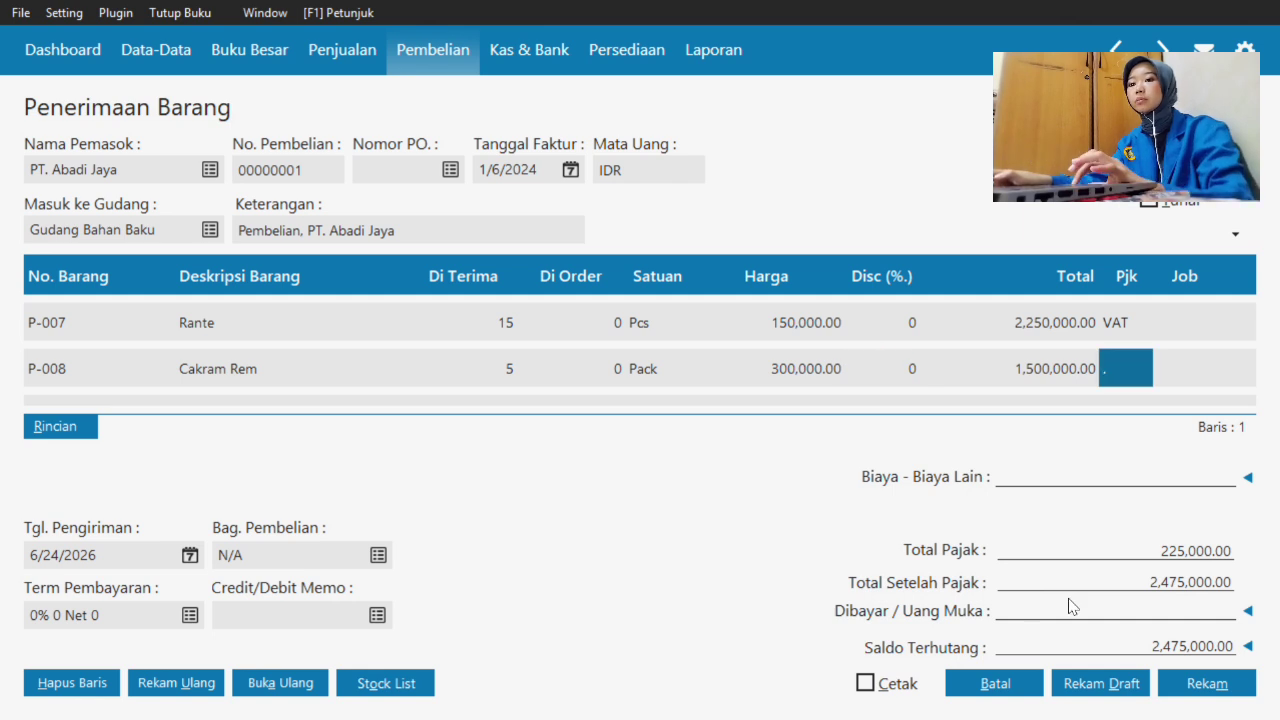
{"action": "double_click", "coordinate": [1116, 373]}
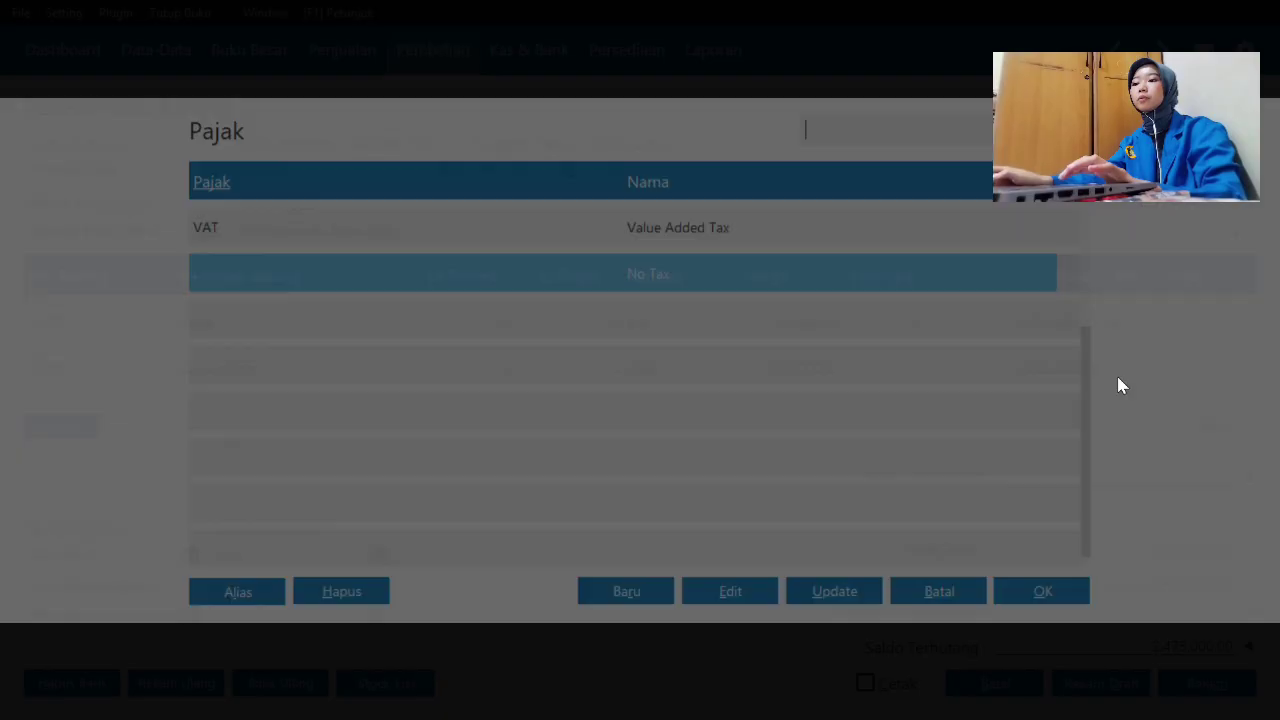
{"action": "left_click", "coordinate": [869, 237]}
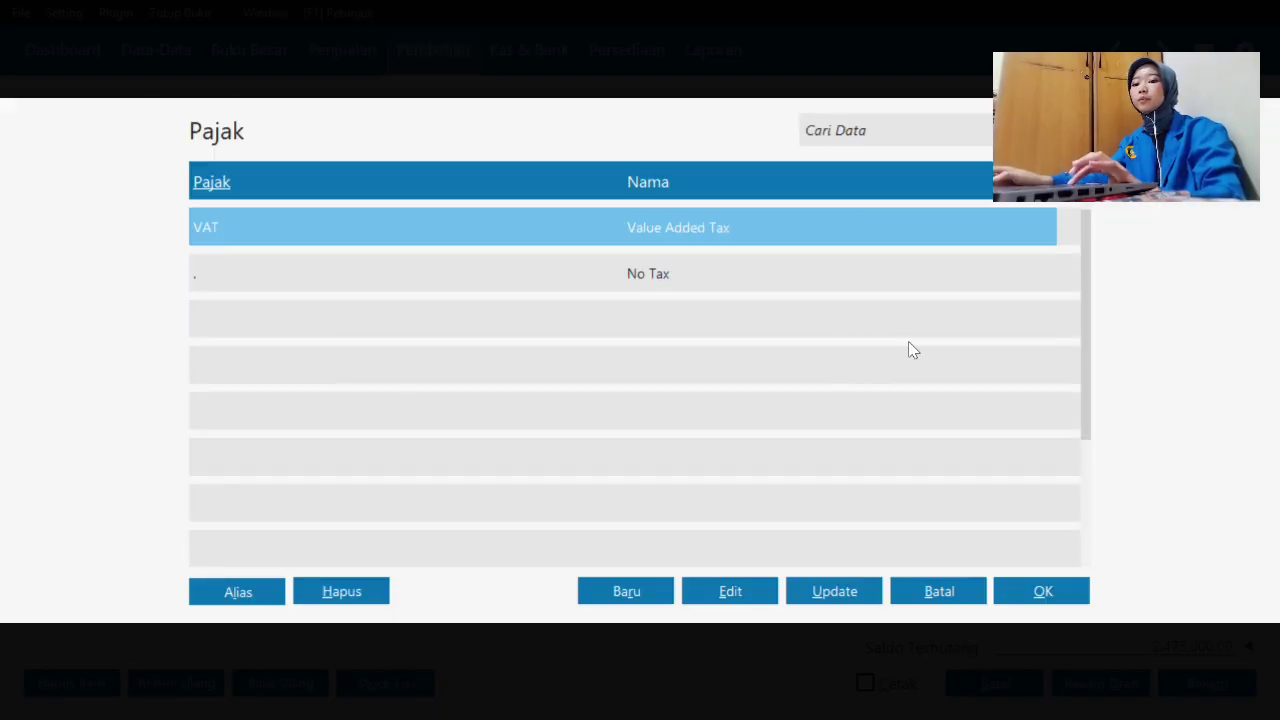
{"action": "left_click", "coordinate": [1050, 590]}
{"action": "left_click", "coordinate": [92, 358]}
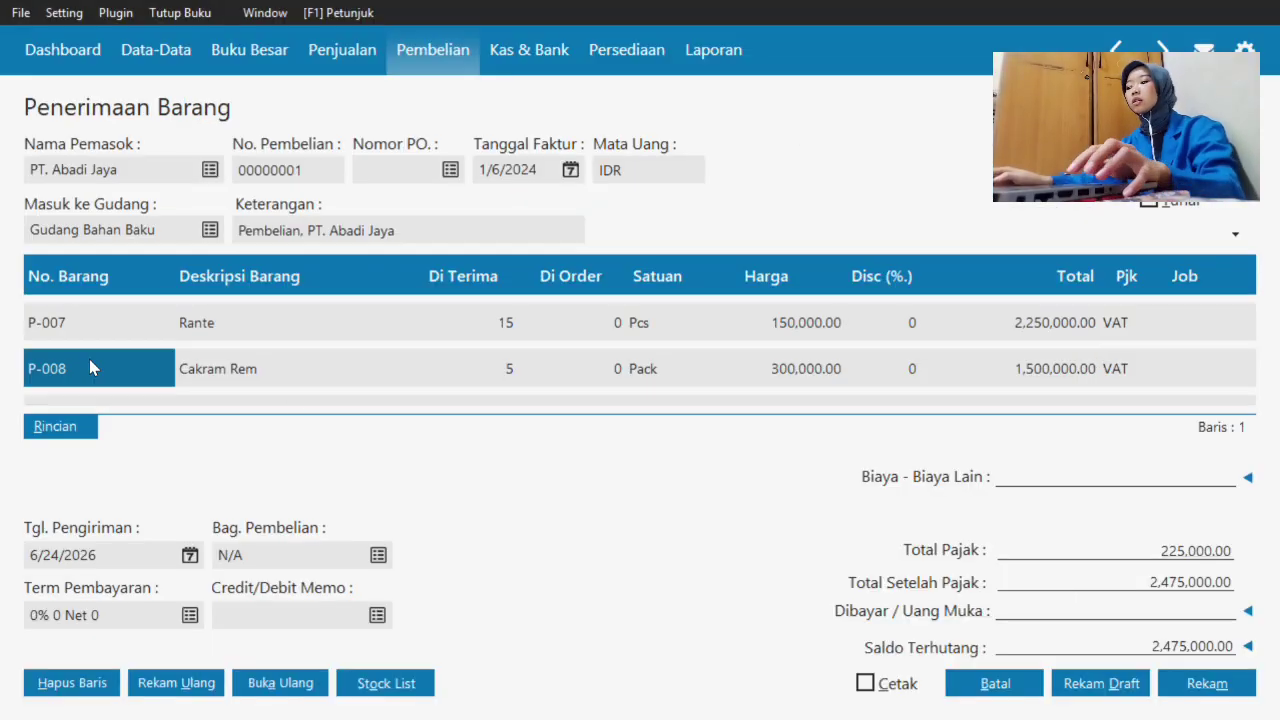
{"action": "key", "text": "Down"}
- Create stock item P-009 Brake Kaliper with Pcs as its base unit
{"action": "double_click", "coordinate": [122, 352]}
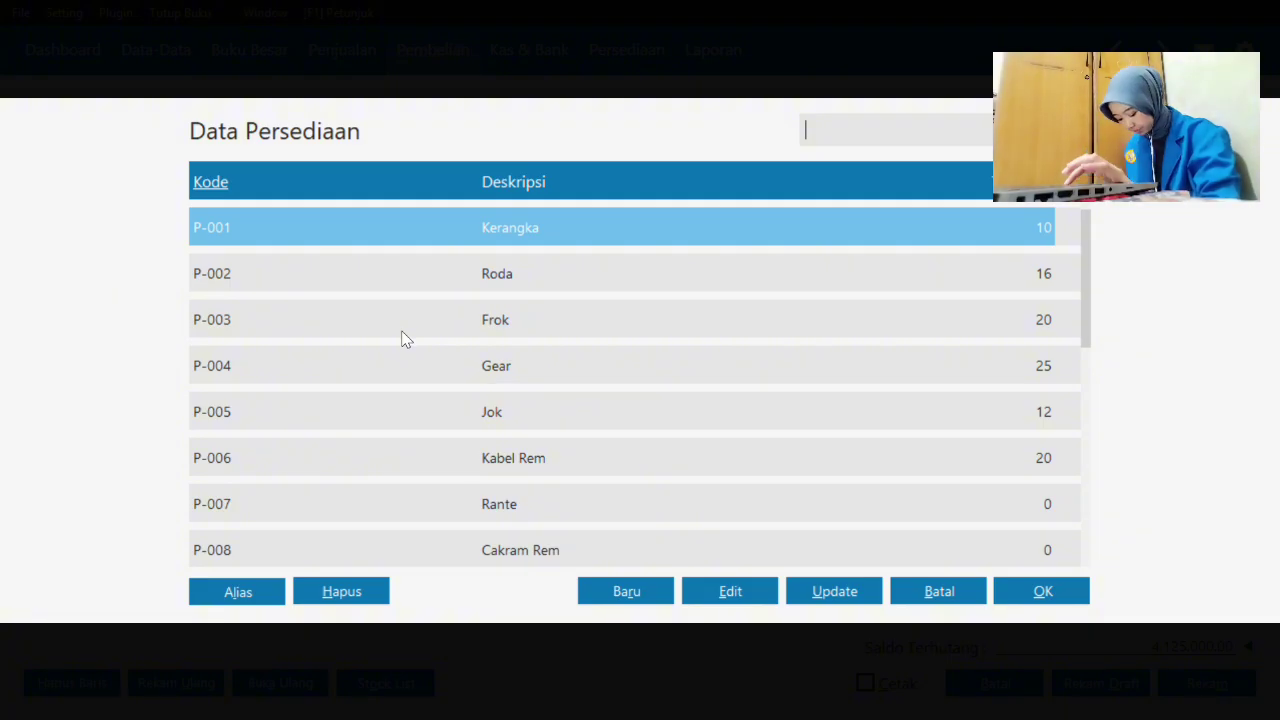
{"action": "left_click", "coordinate": [640, 588]}
{"action": "left_click", "coordinate": [638, 591]}
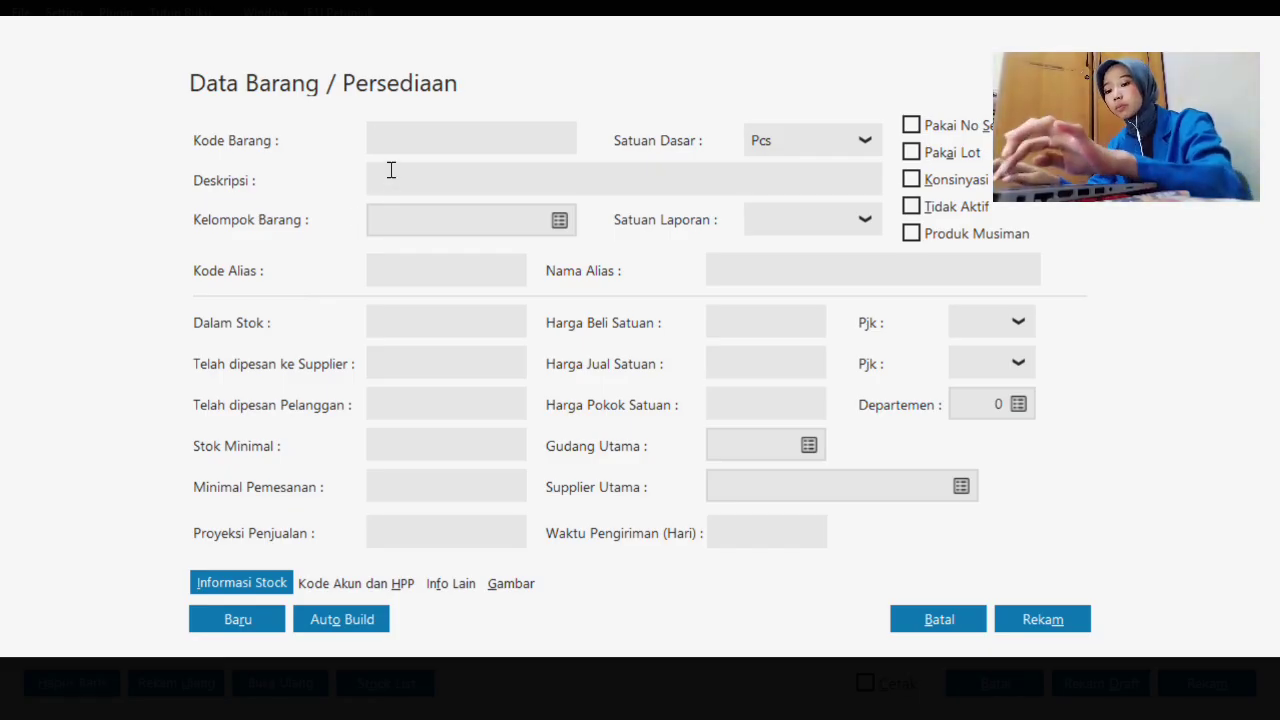
{"action": "type", "text": "P-009"}
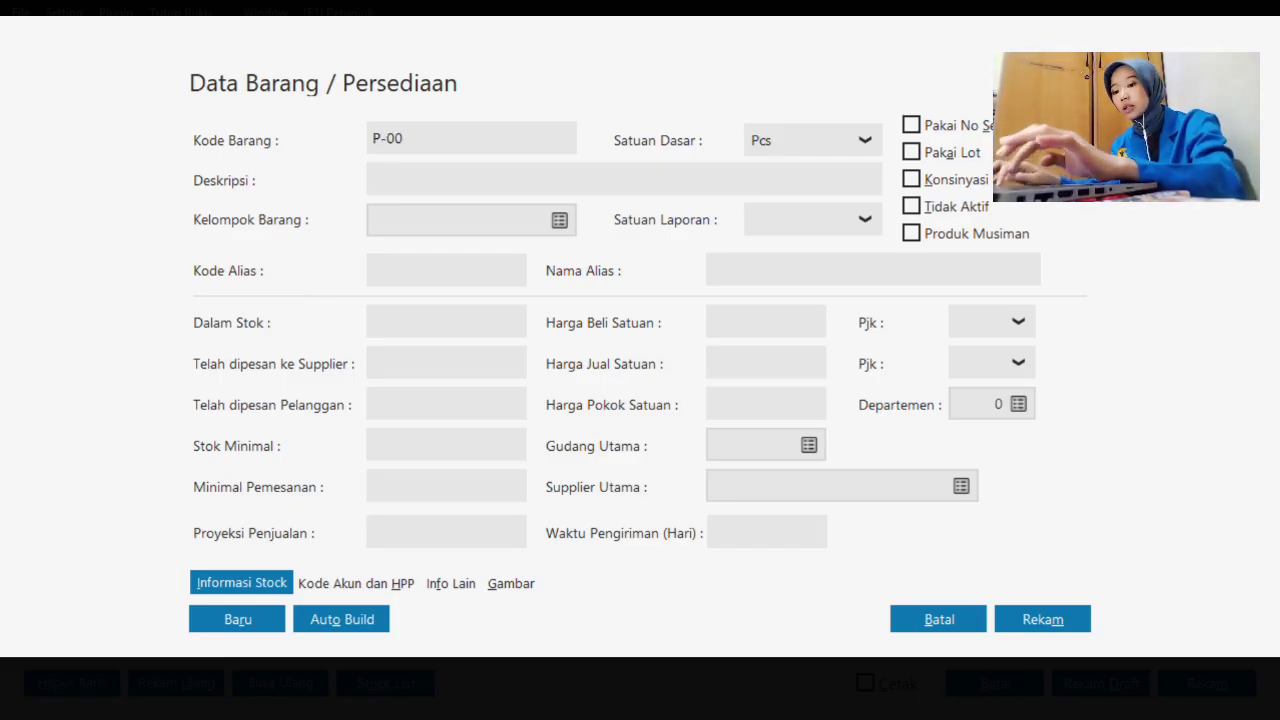
{"action": "left_click", "coordinate": [435, 180]}
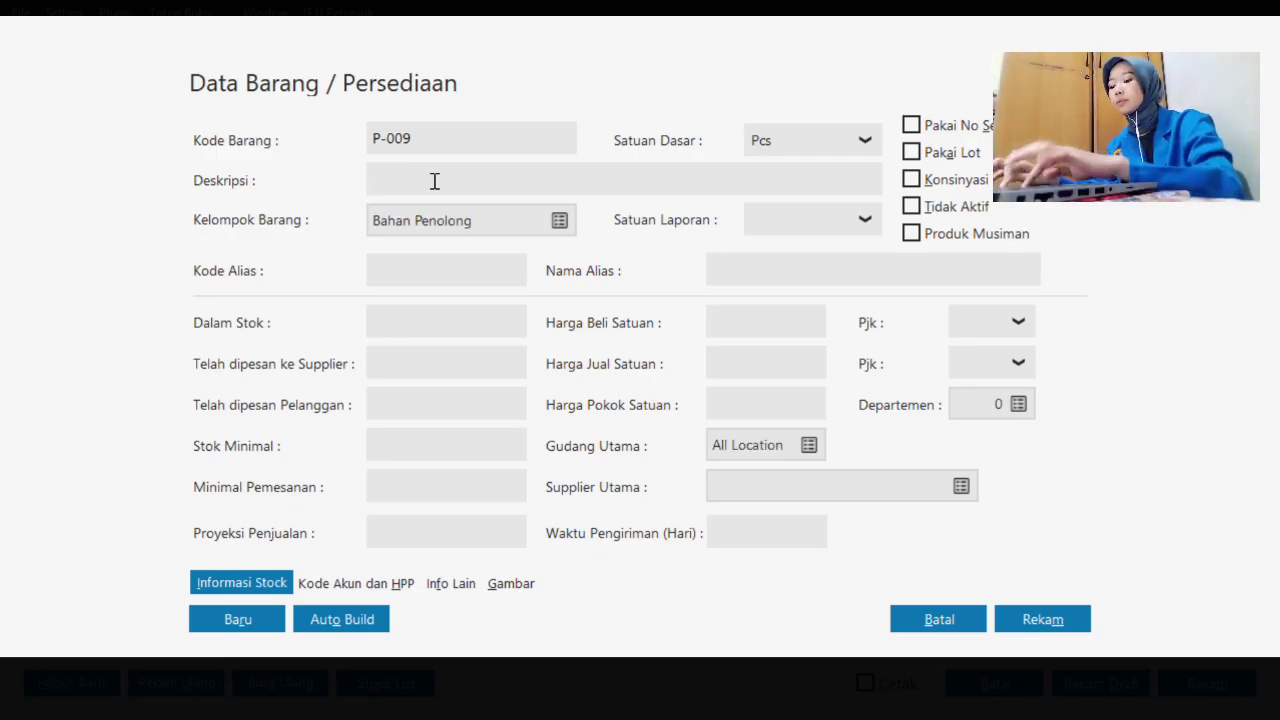
{"action": "type", "text": "Brake Kaliper"}
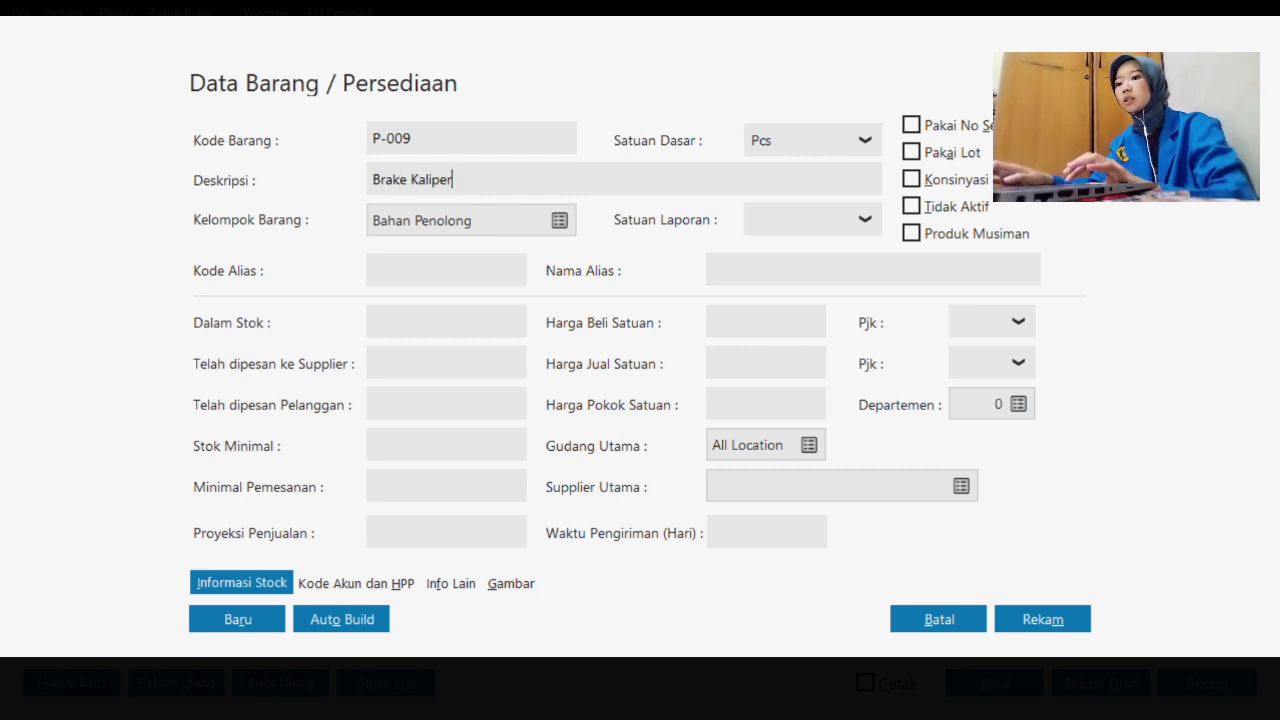
{"action": "left_click", "coordinate": [864, 140]}
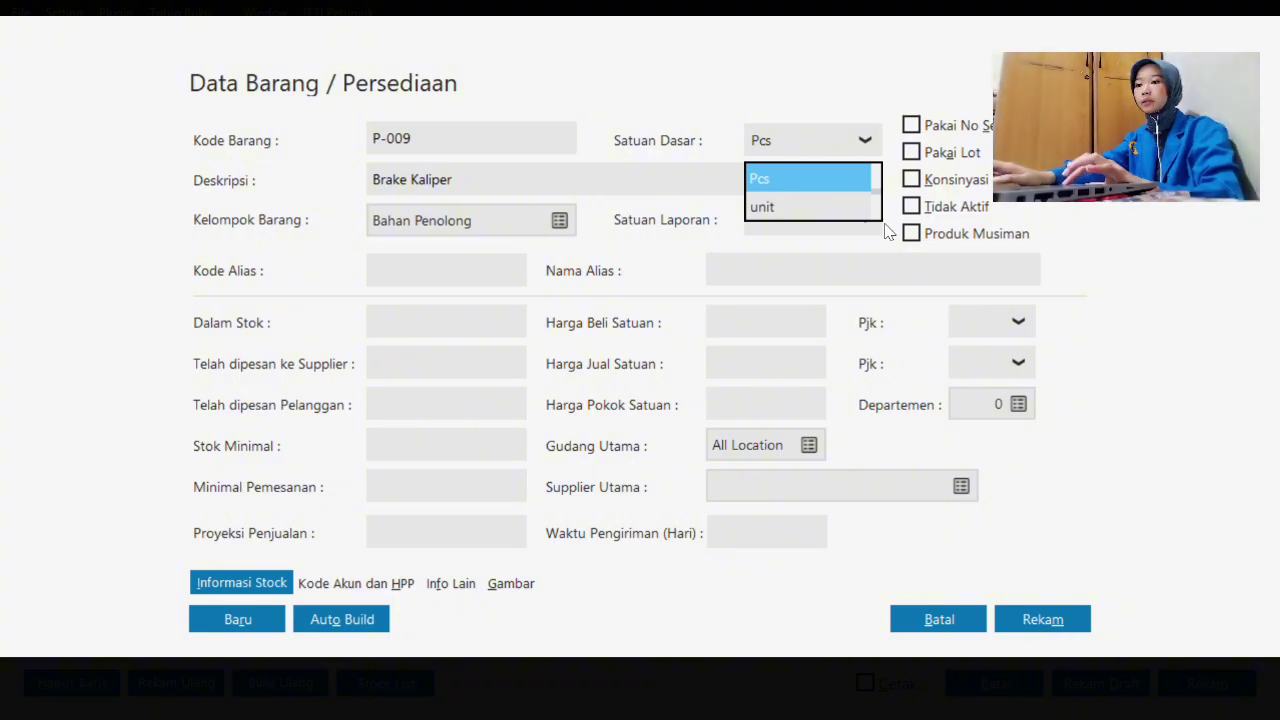
{"action": "left_click", "coordinate": [796, 180]}
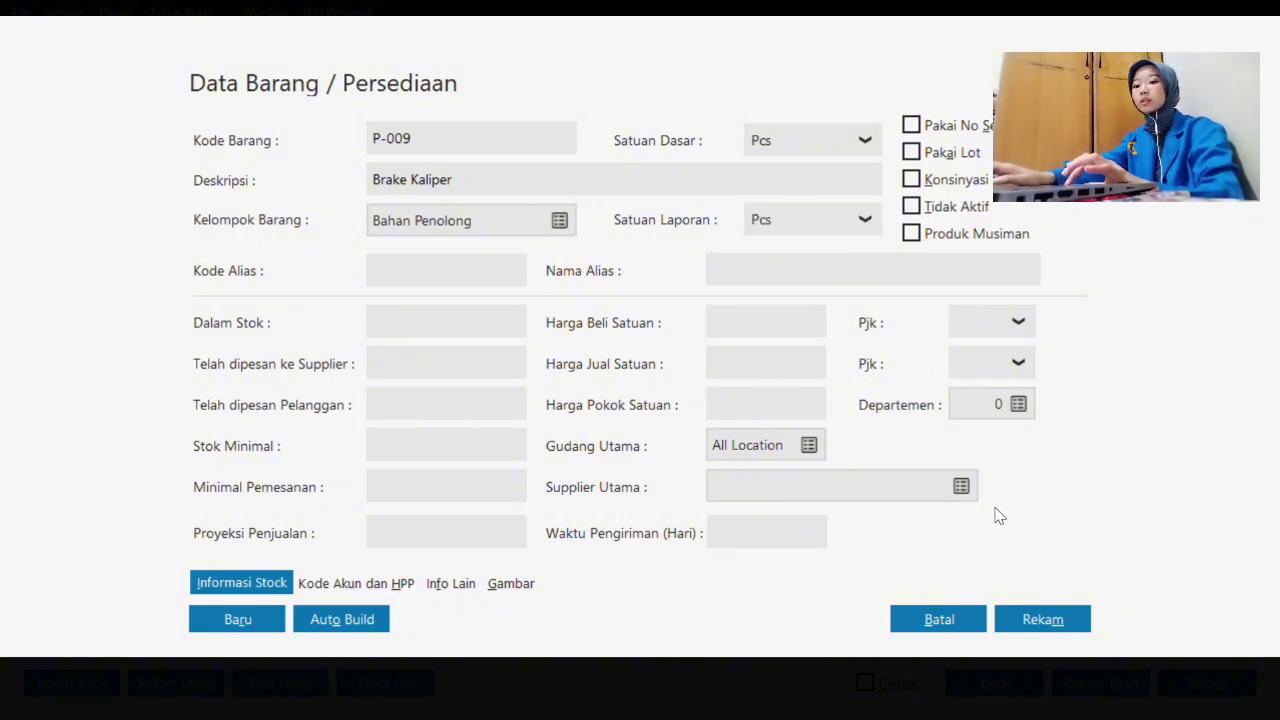
{"action": "left_click", "coordinate": [1022, 622]}
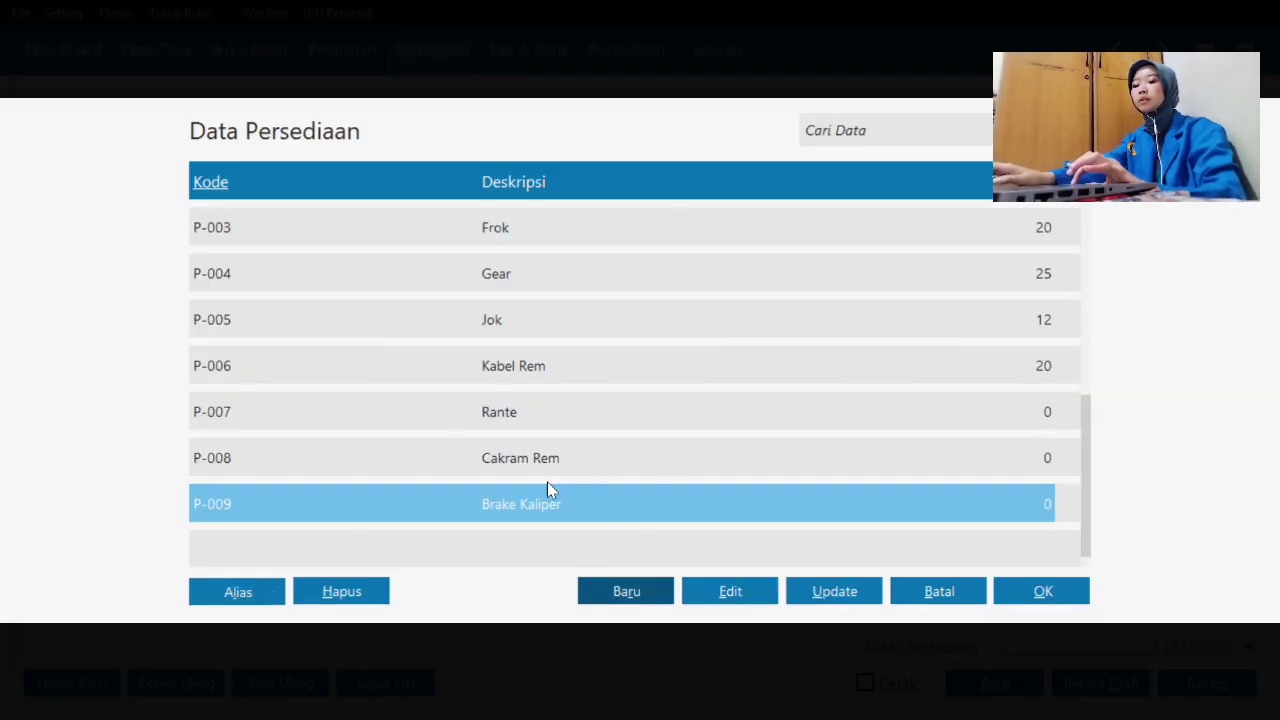
- Put P-009 Brake Kaliper on the line with 20 received at 90,000 each
{"action": "left_click", "coordinate": [1021, 602]}
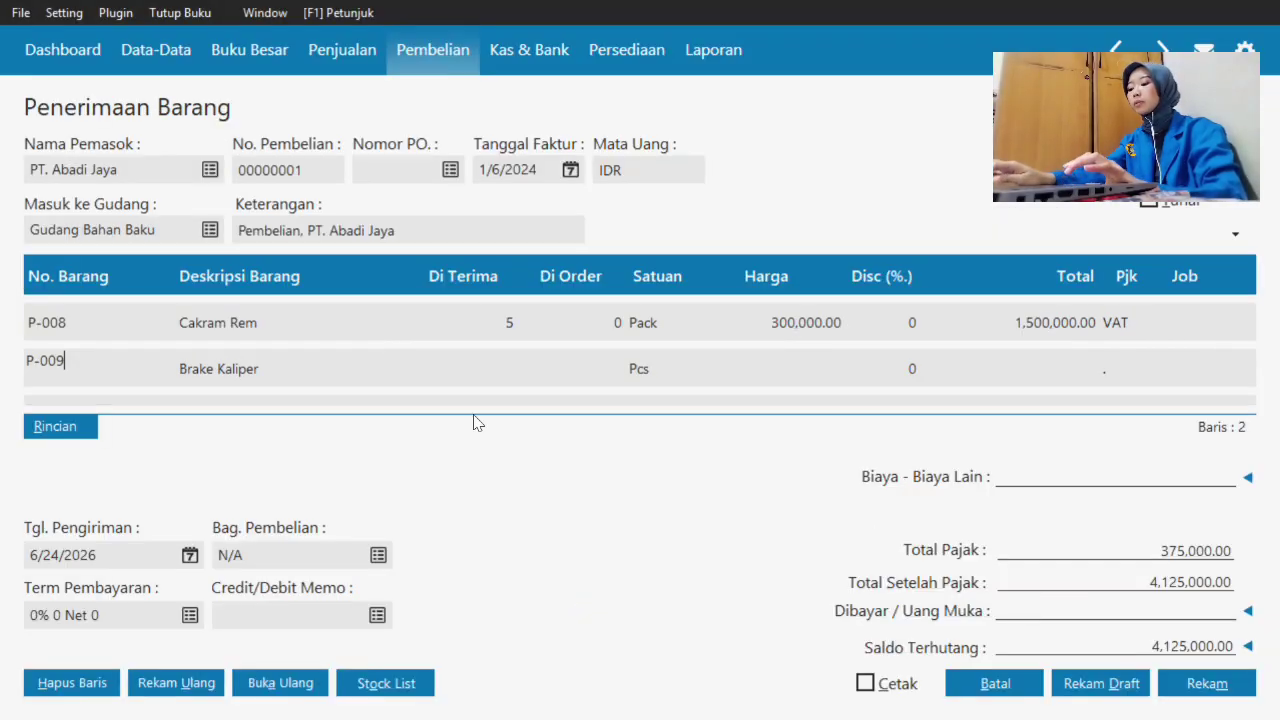
{"action": "left_click", "coordinate": [309, 371]}
{"action": "key", "text": "Tab"}
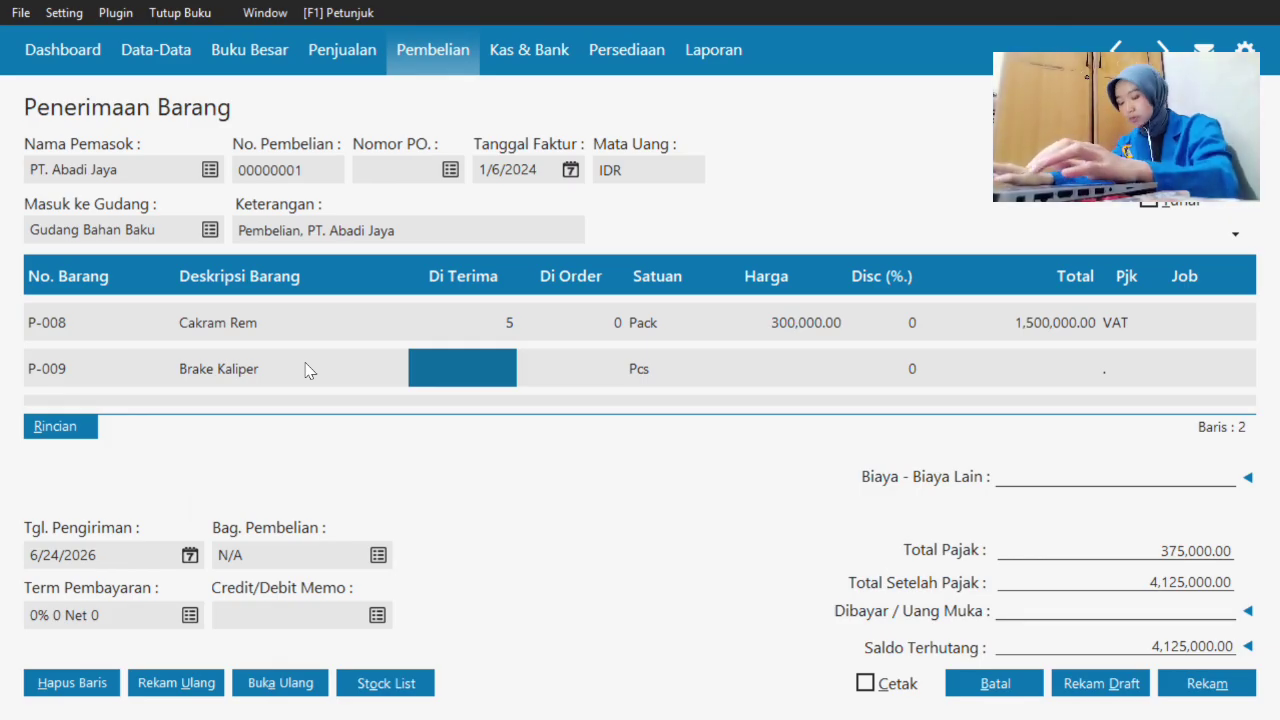
{"action": "type", "text": "20"}
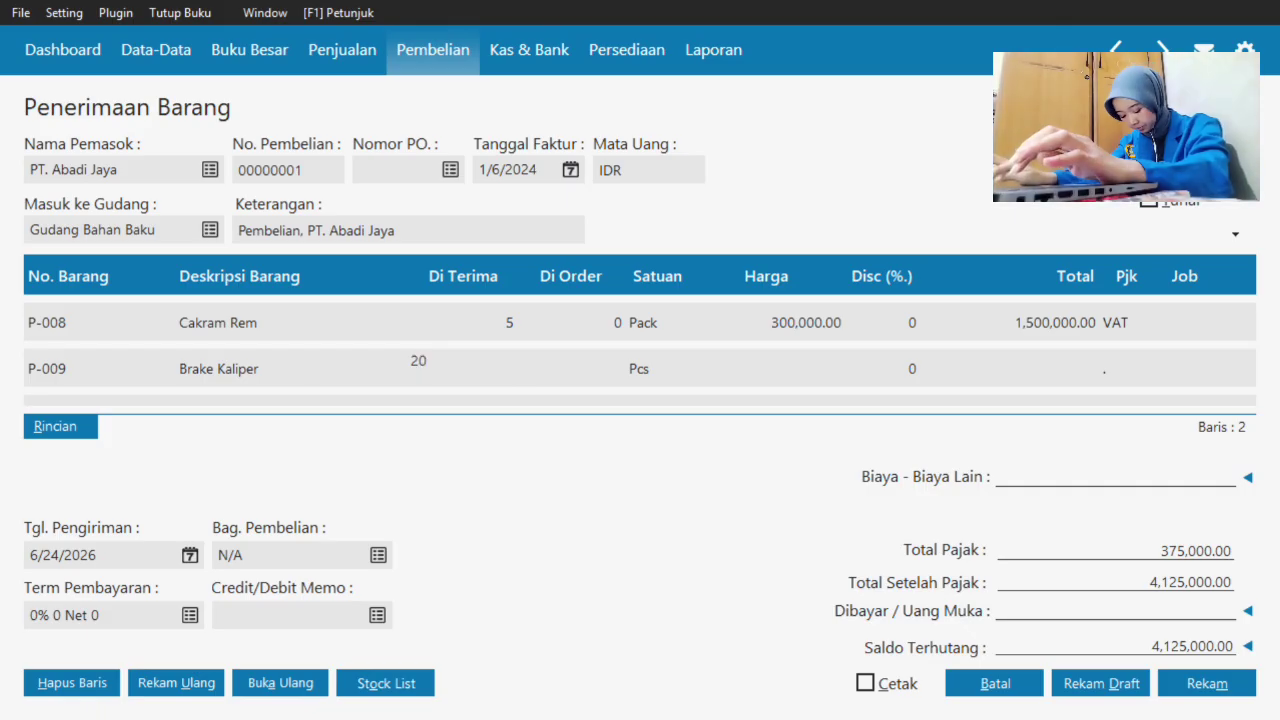
{"action": "key", "text": "Tab"}
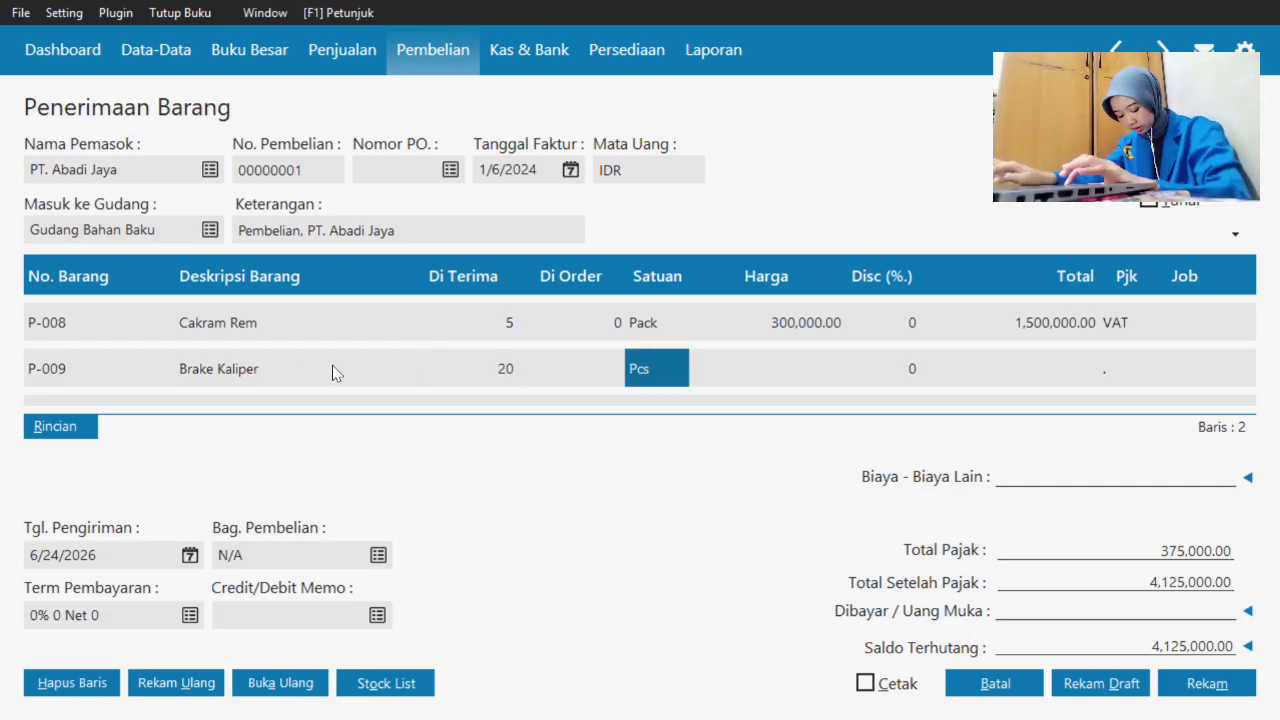
{"action": "key", "text": "Tab"}
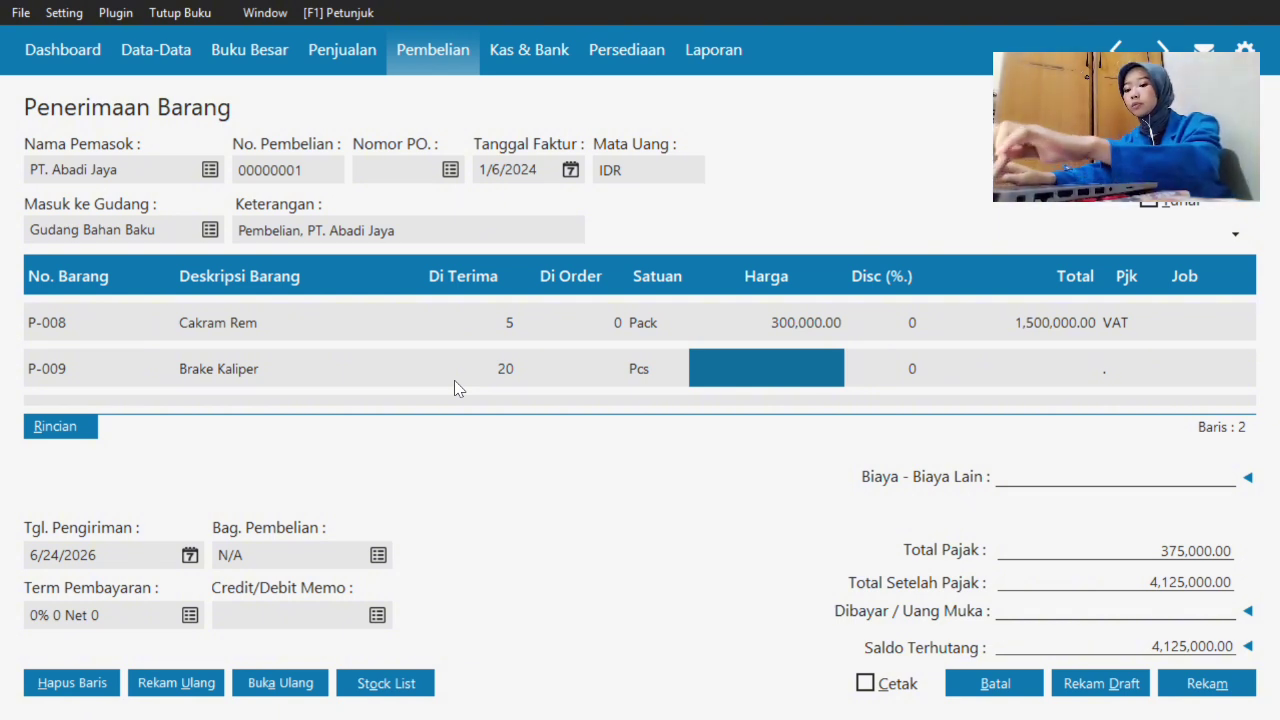
{"action": "type", "text": "90000"}
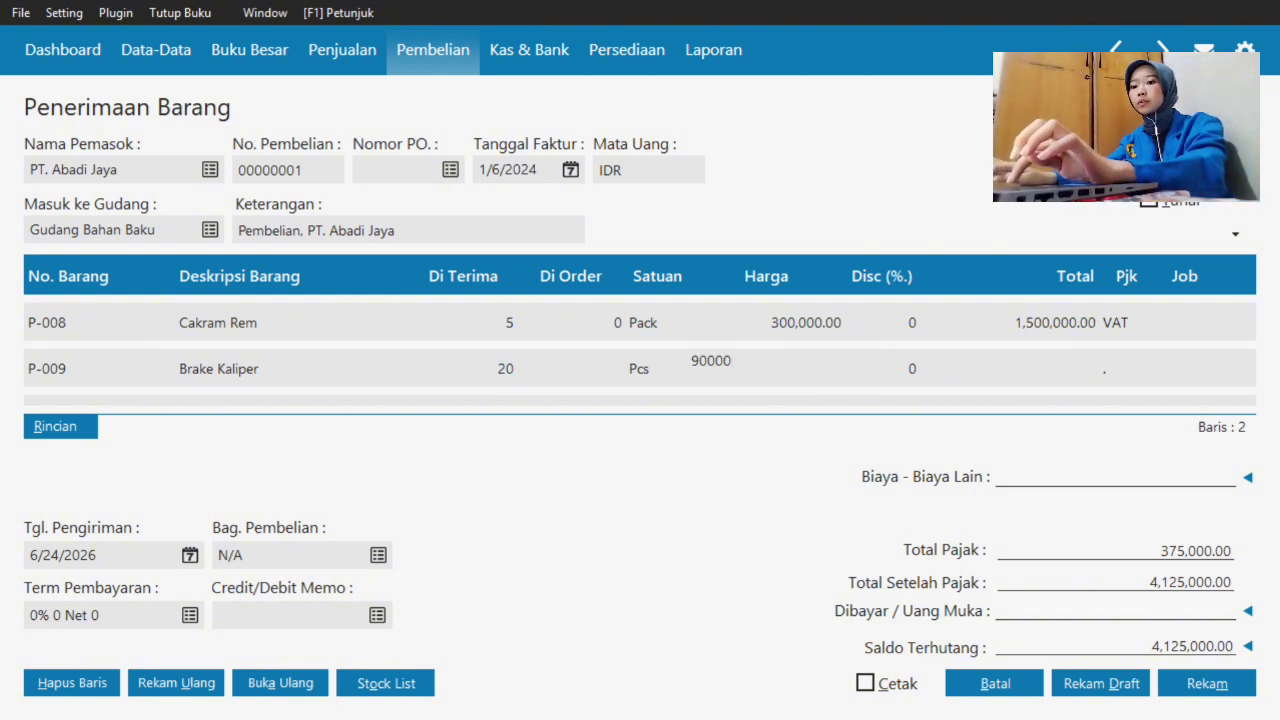
{"action": "key", "text": "Tab"}
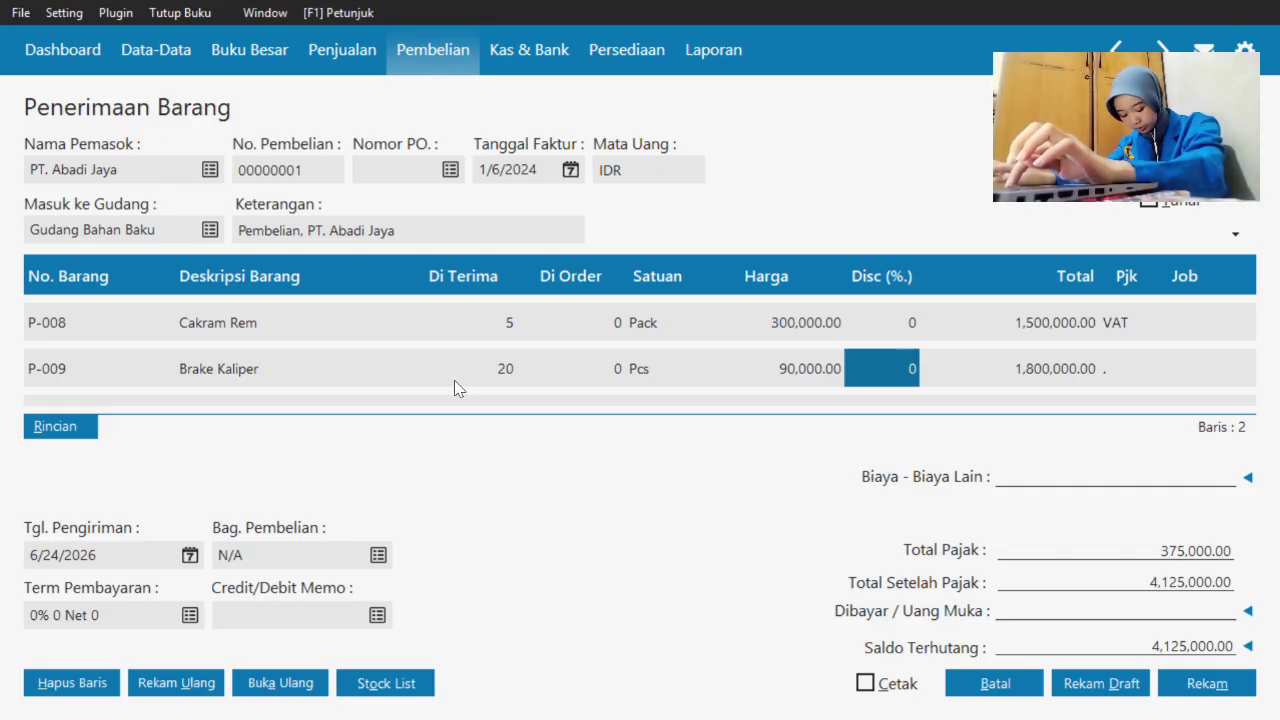
- Set the Brake Kaliper line's tax to VAT and add a new empty line
{"action": "key", "text": "Tab"}
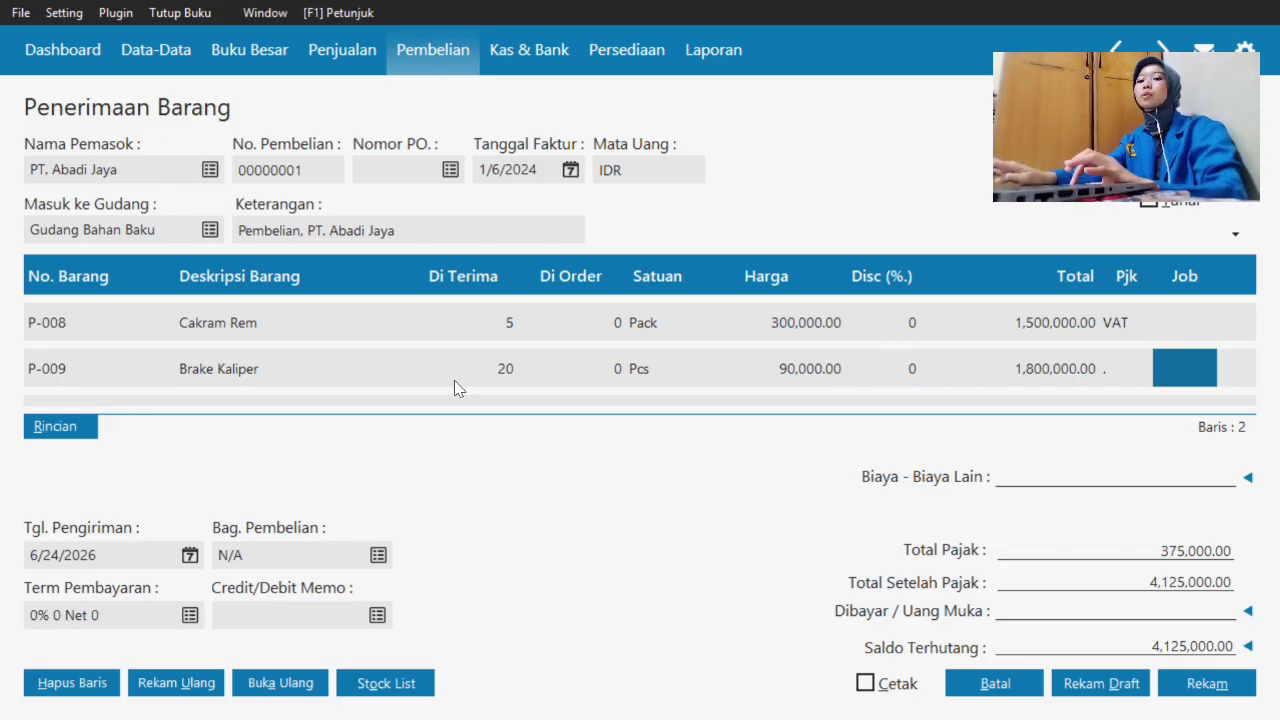
{"action": "left_click", "coordinate": [1134, 372]}
{"action": "double_click", "coordinate": [1134, 372]}
{"action": "left_click", "coordinate": [838, 226]}
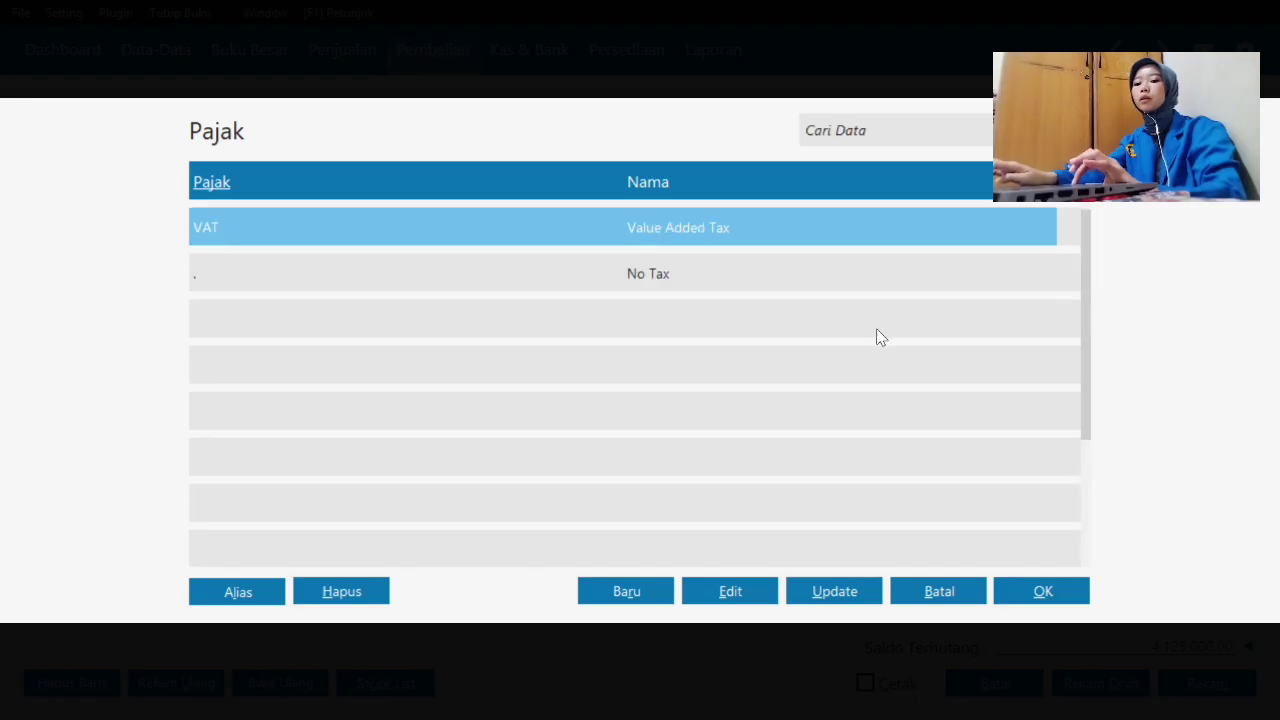
{"action": "left_click", "coordinate": [1066, 600]}
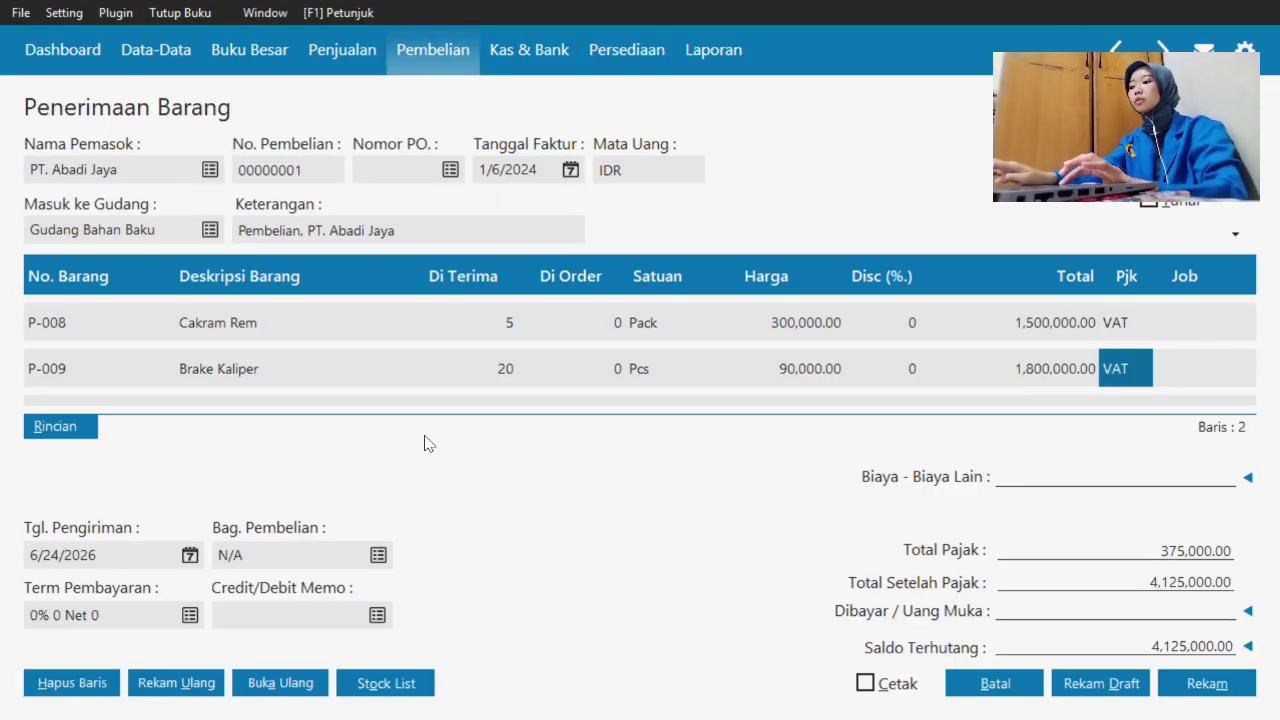
{"action": "left_click", "coordinate": [101, 357]}
{"action": "key", "text": "Down"}
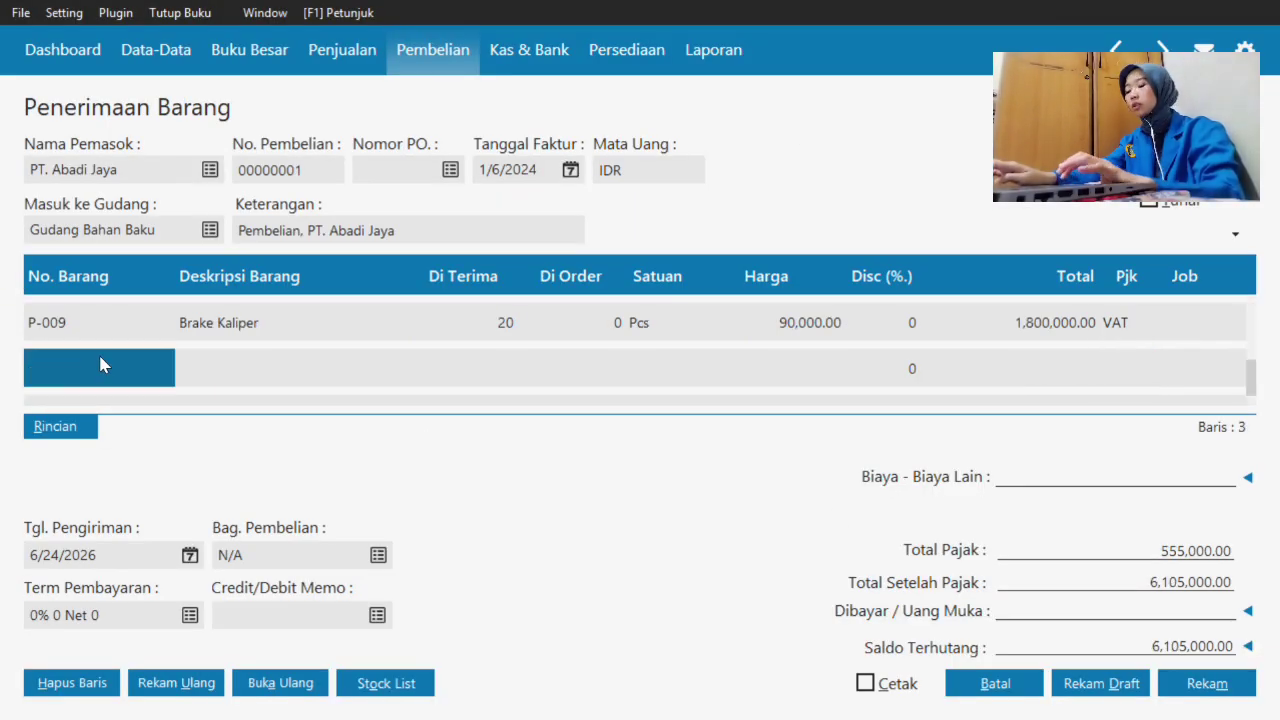
{"action": "left_click", "coordinate": [104, 362]}
- Create stock item P-010 Handel Bar with base unit Pcs
{"action": "double_click", "coordinate": [104, 362]}
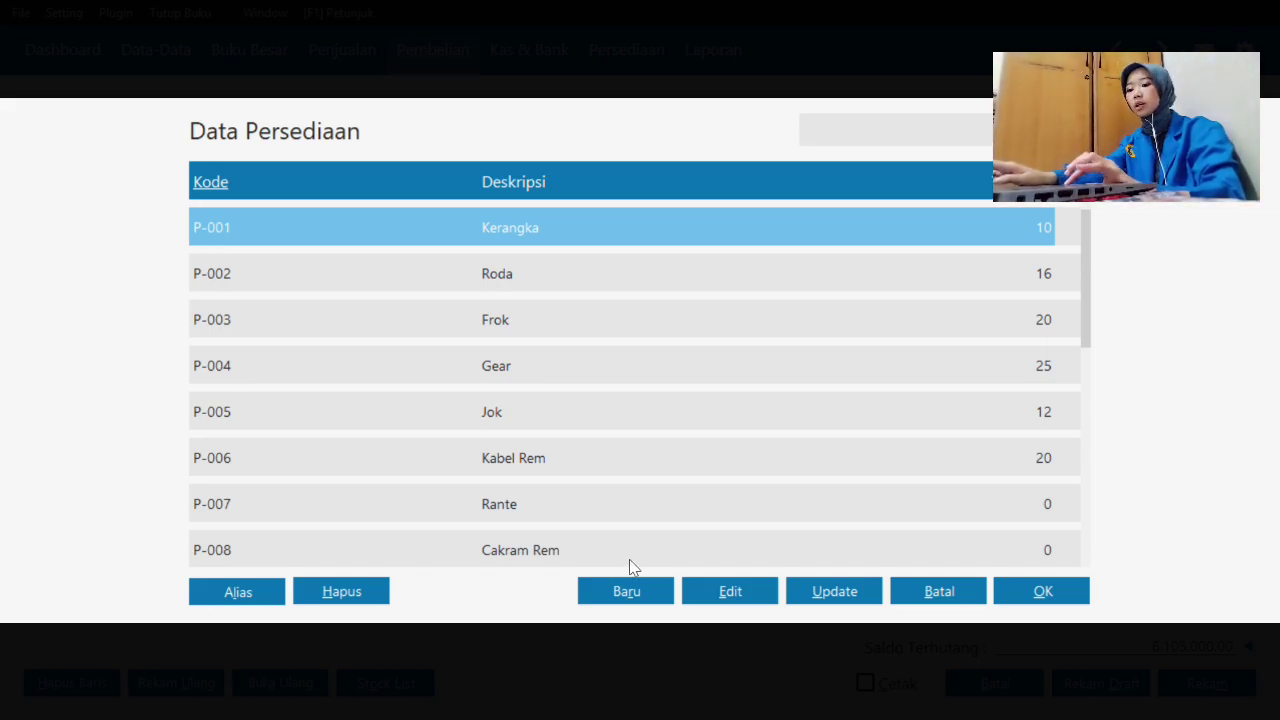
{"action": "left_click", "coordinate": [640, 589]}
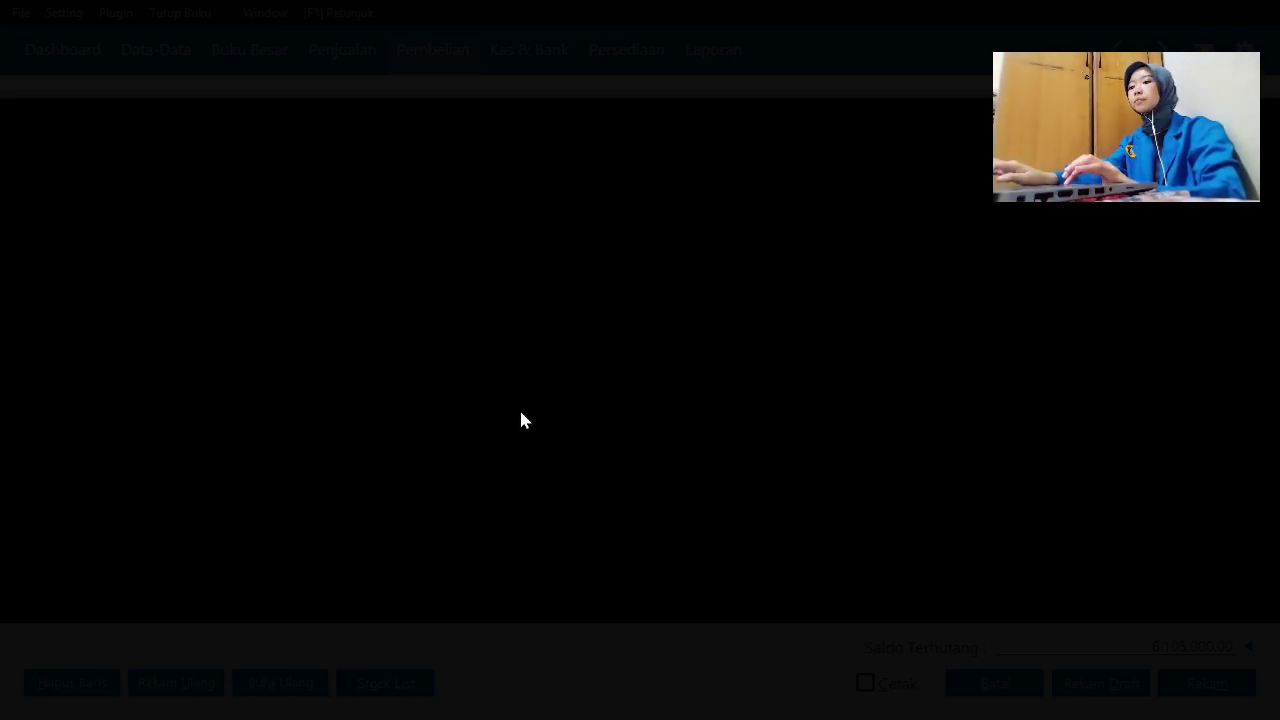
{"action": "type", "text": "P-"}
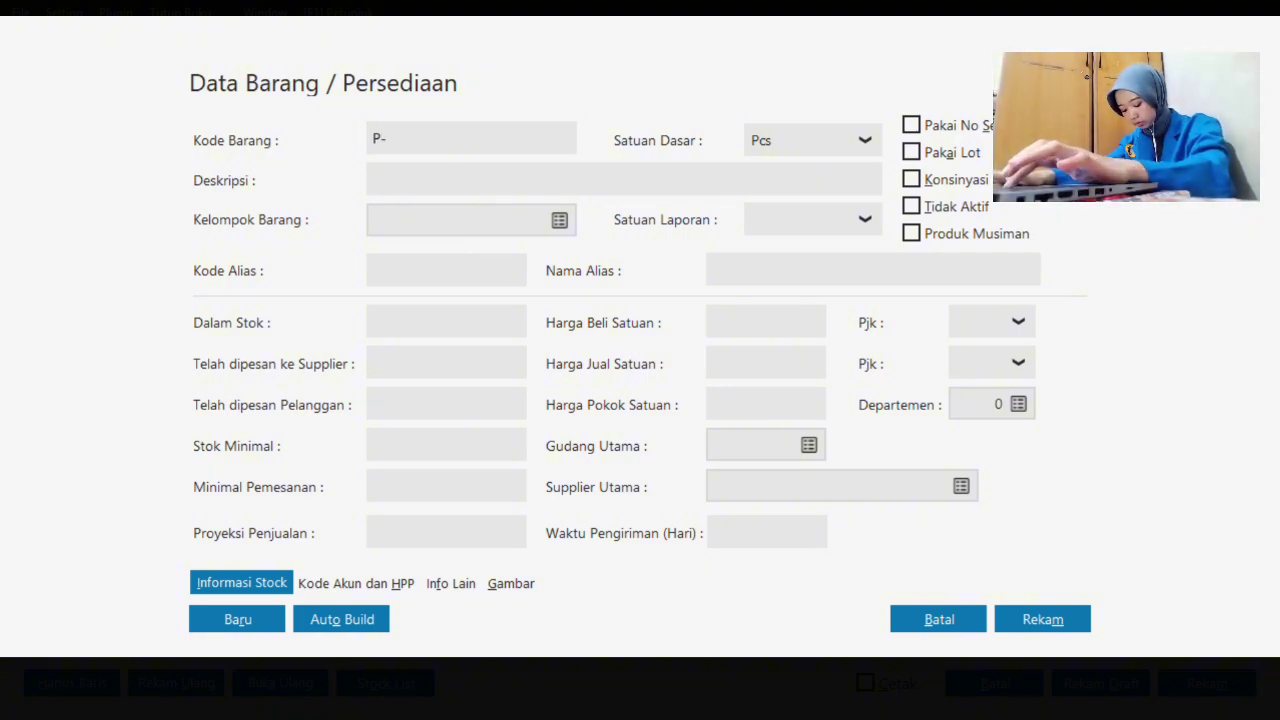
{"action": "type", "text": "010"}
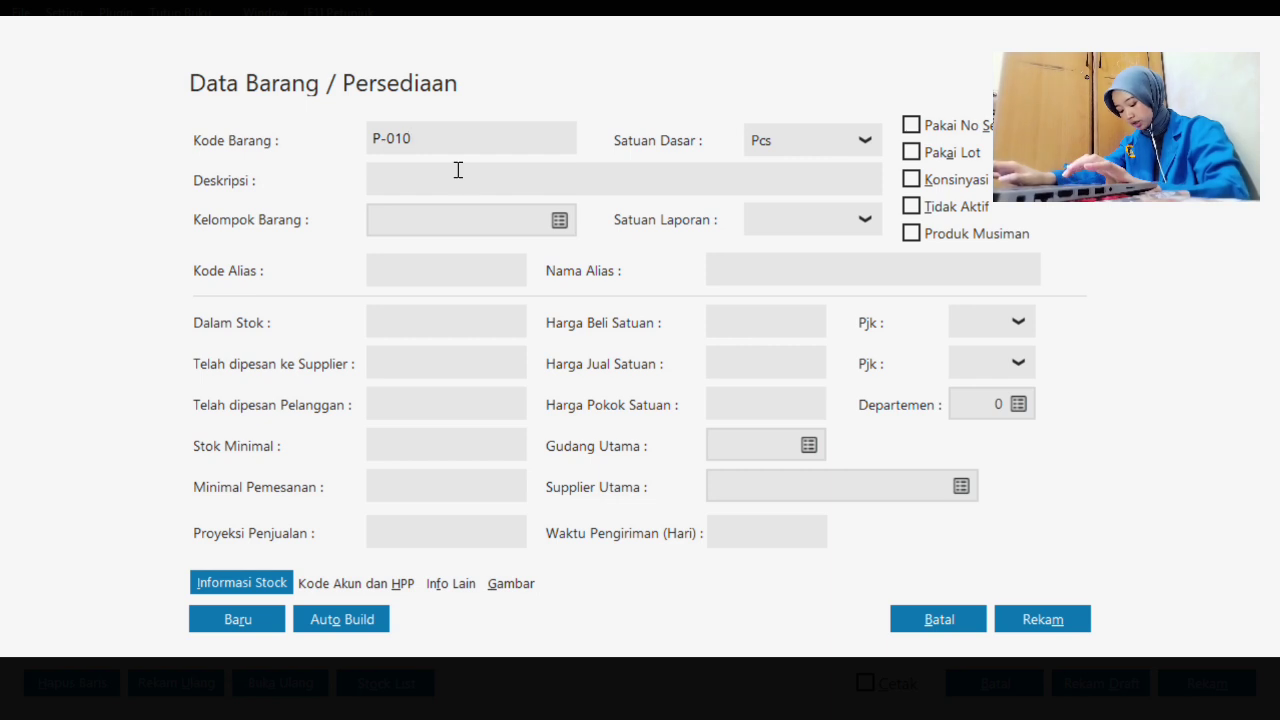
{"action": "left_click", "coordinate": [458, 170]}
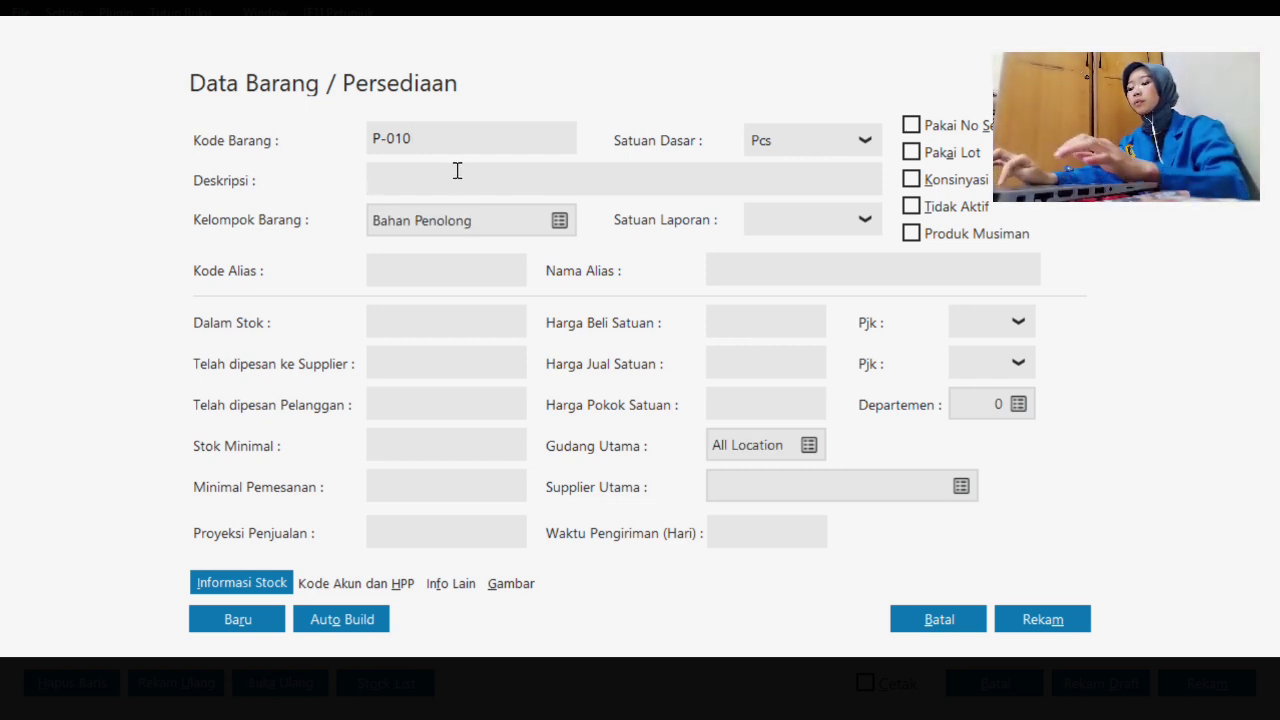
{"action": "type", "text": "hANDEL"}
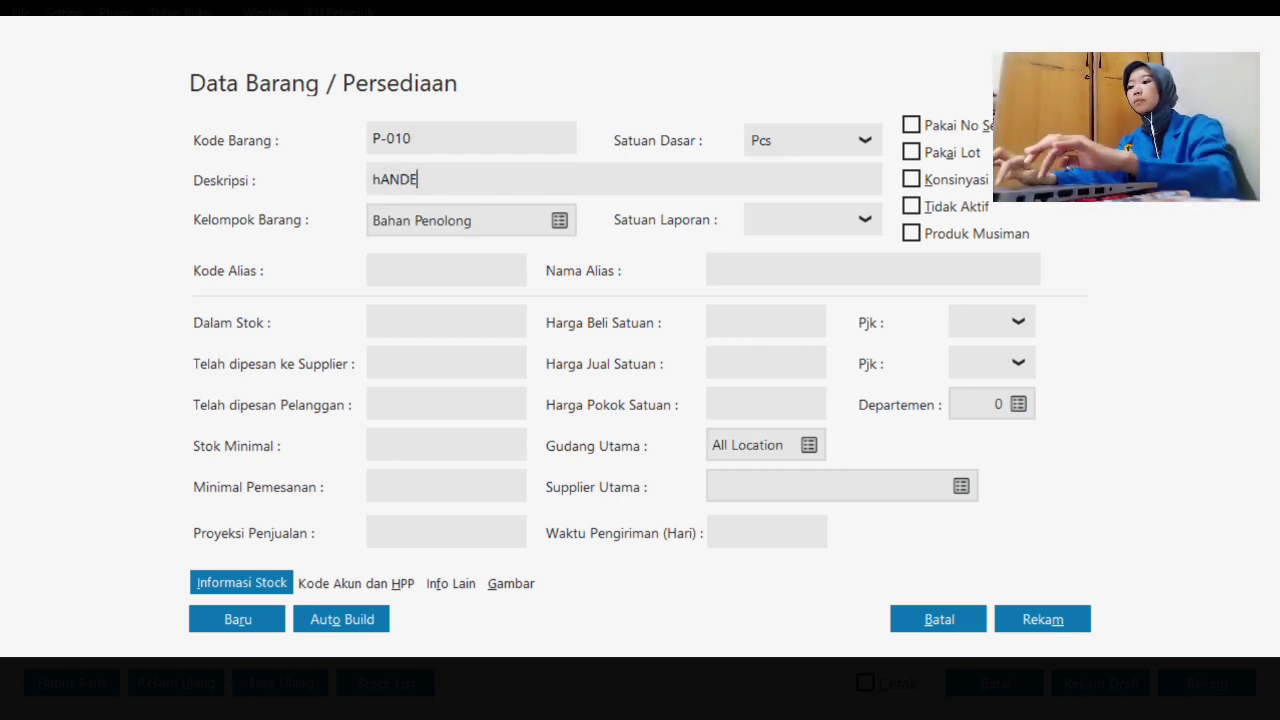
{"action": "key", "text": "BackSpace"}
{"action": "key", "text": "BackSpace"}
{"action": "key", "text": "BackSpace"}
{"action": "key", "text": "BackSpace"}
{"action": "key", "text": "BackSpace"}
{"action": "key", "text": "BackSpace"}
{"action": "key", "text": "BackSpace"}
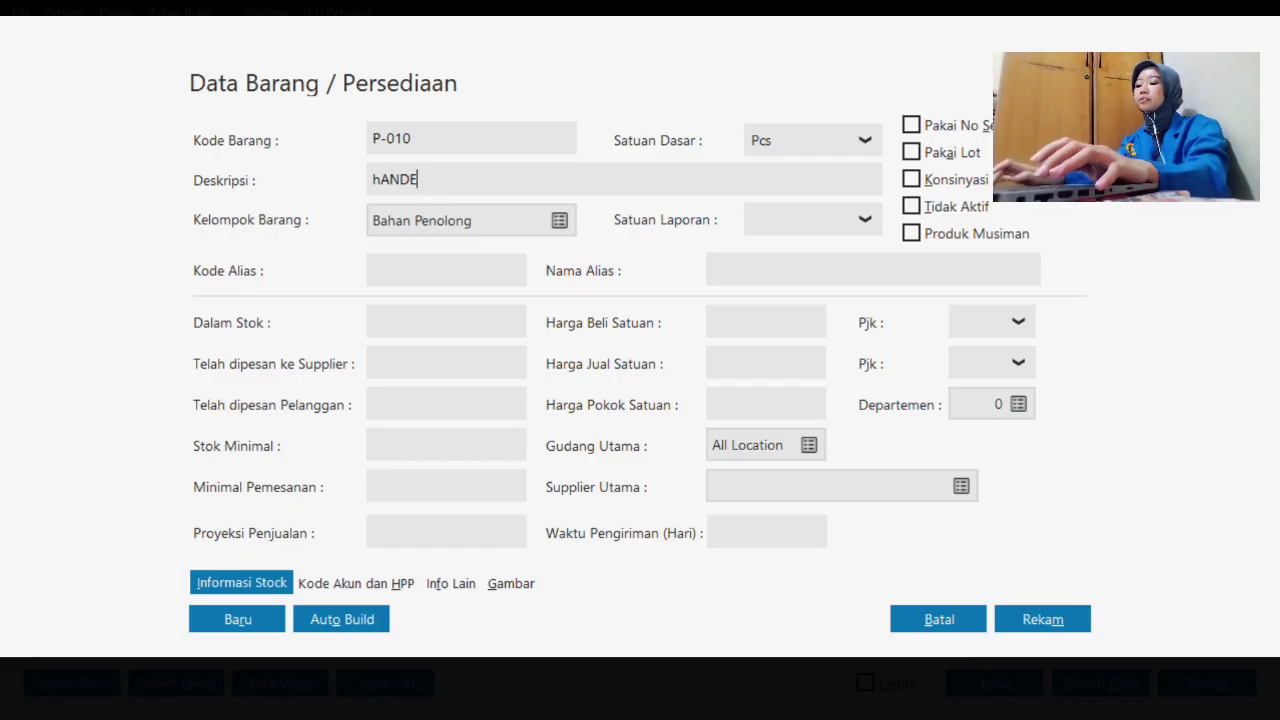
{"action": "type", "text": "H"}
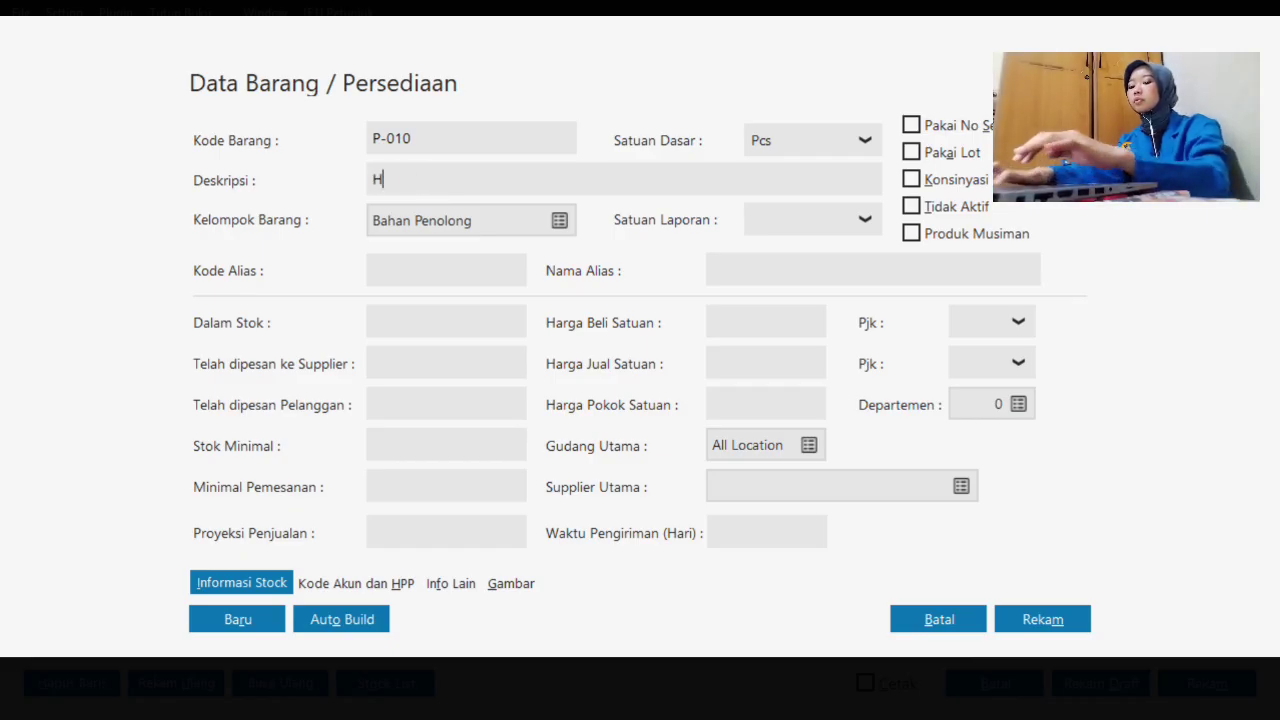
{"action": "type", "text": "andel Bar"}
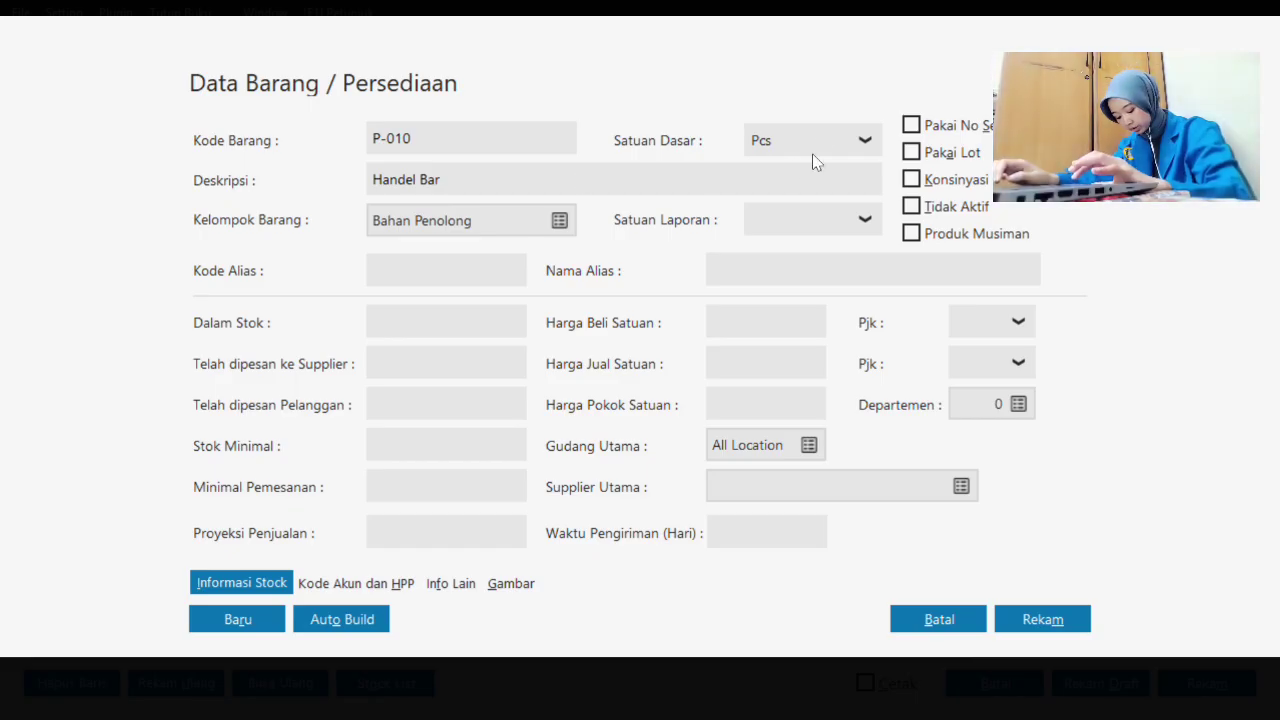
{"action": "left_click", "coordinate": [819, 143]}
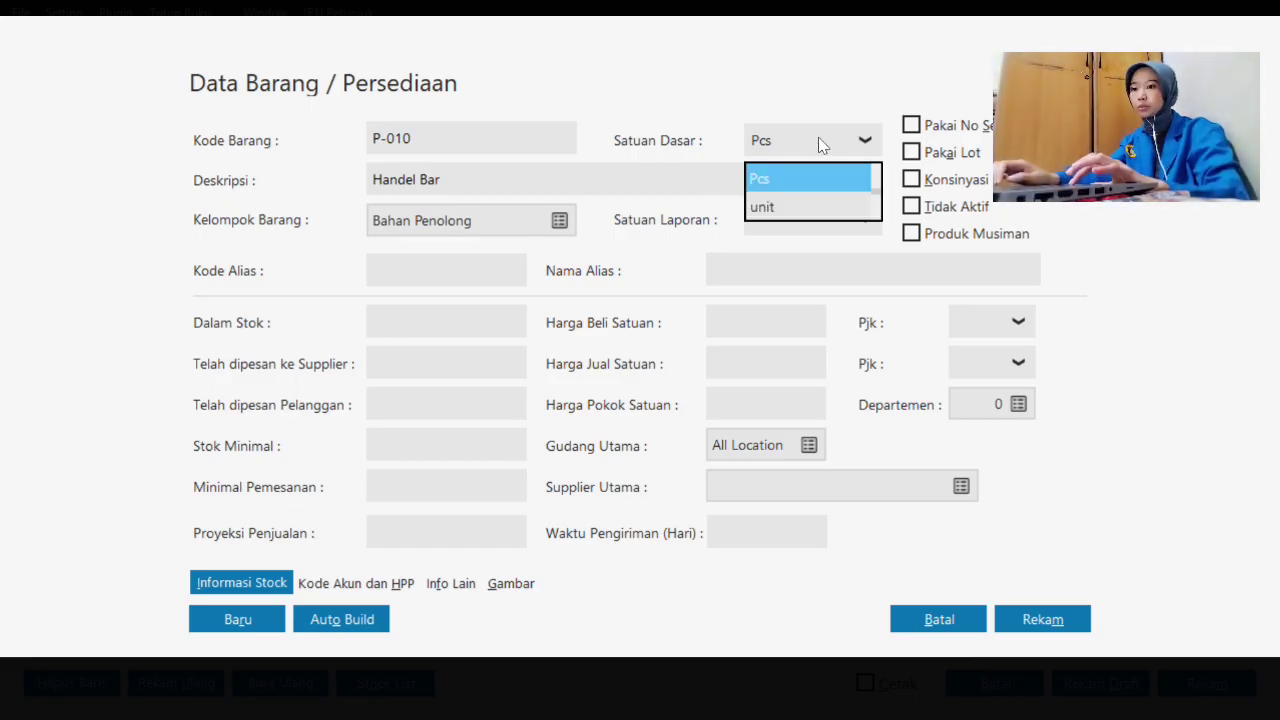
{"action": "left_click", "coordinate": [816, 179]}
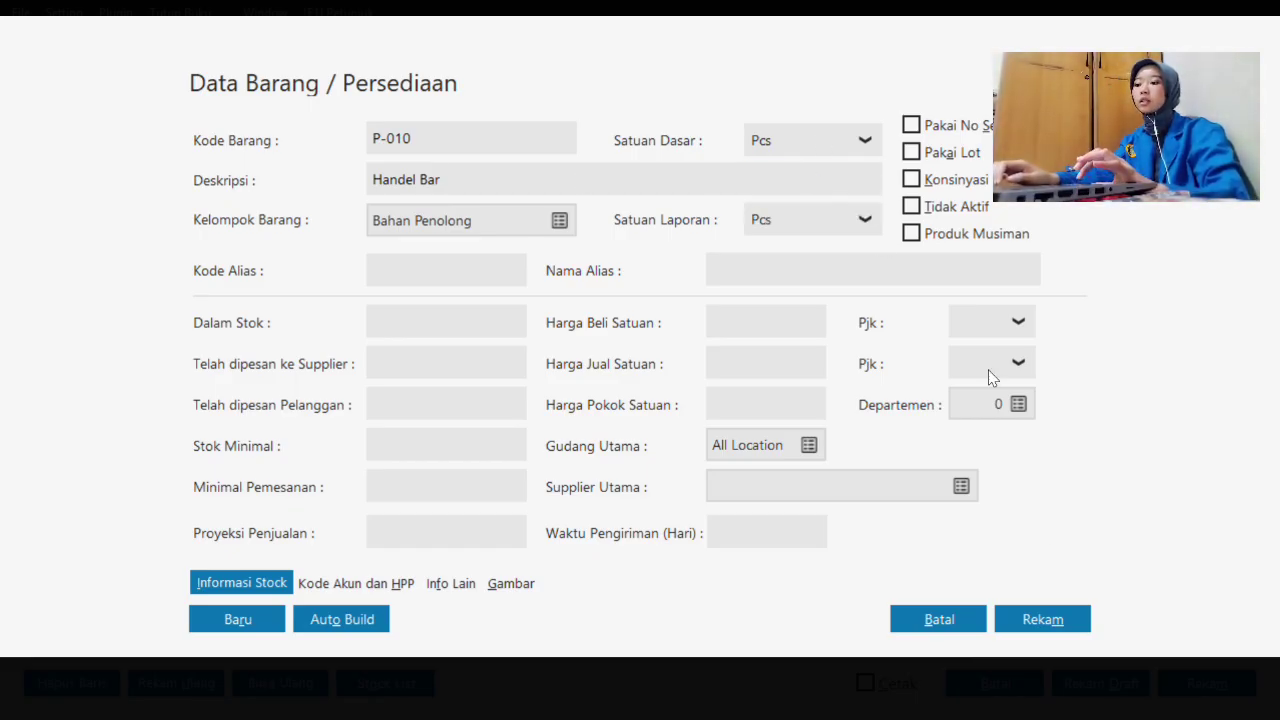
{"action": "left_click", "coordinate": [1040, 622]}
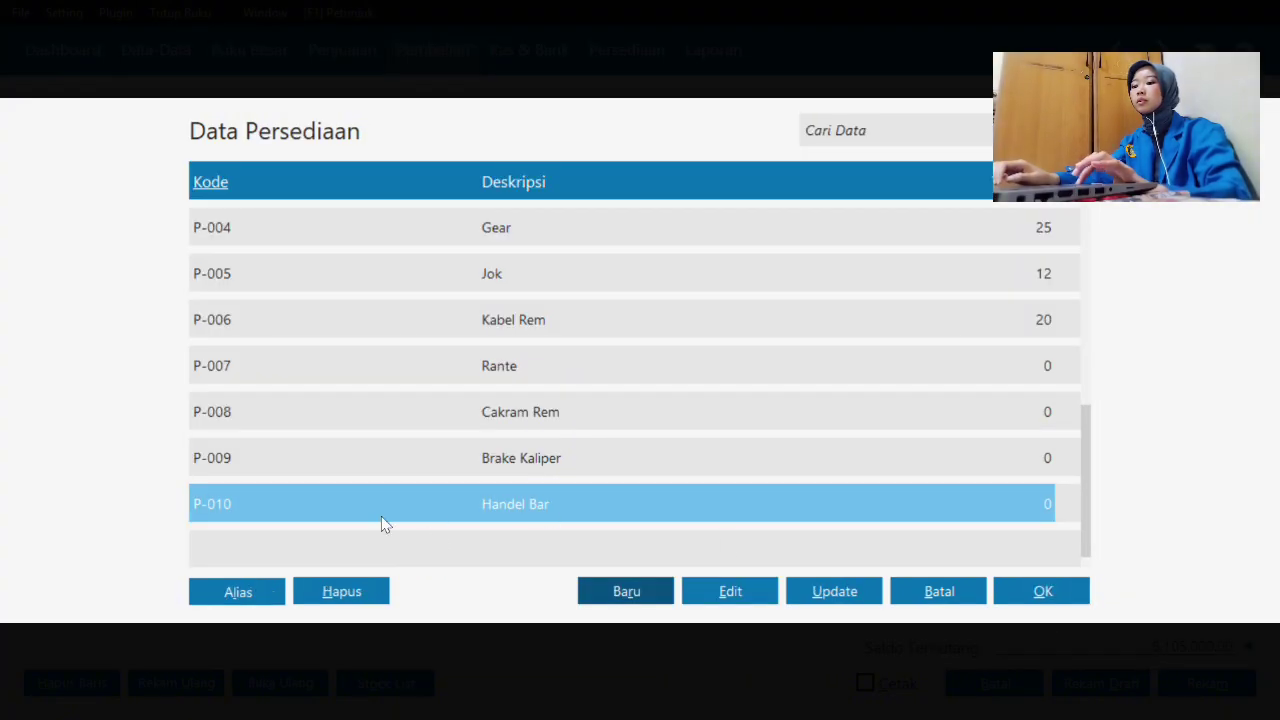
- Insert Handel Bar on the receipt with 12 received at 200,000 each
{"action": "left_click", "coordinate": [1050, 596]}
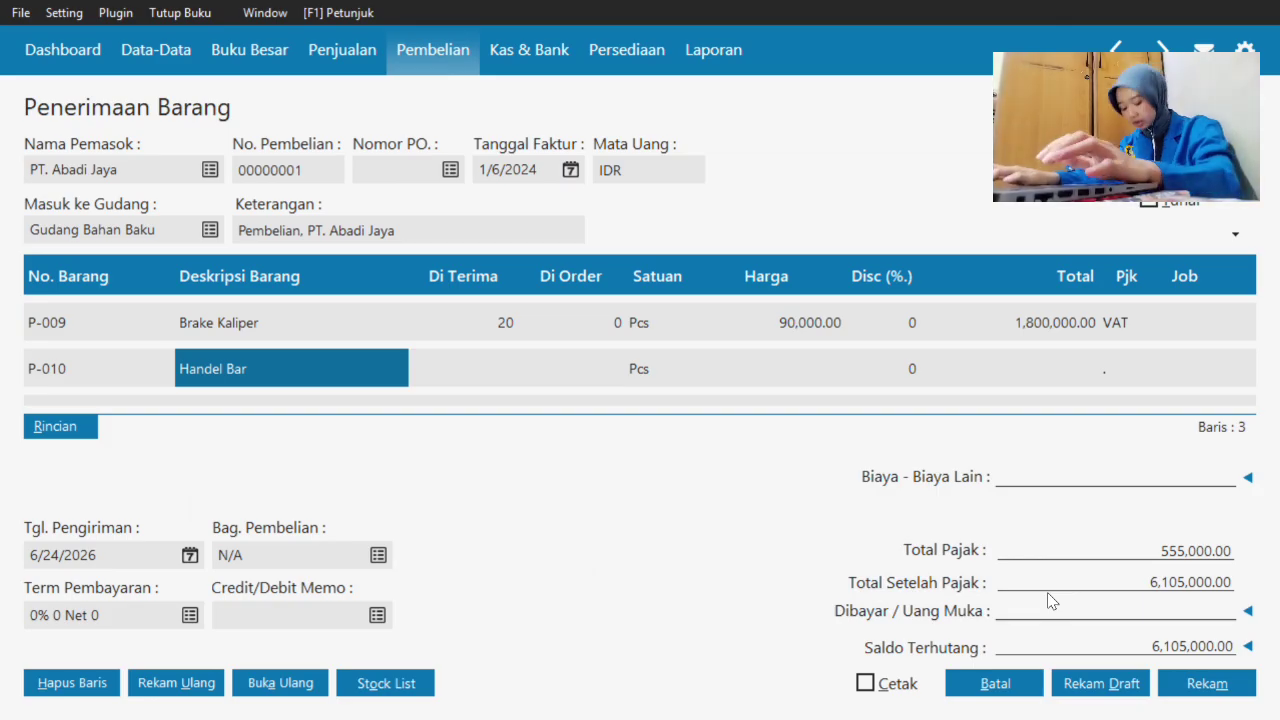
{"action": "key", "text": "Tab"}
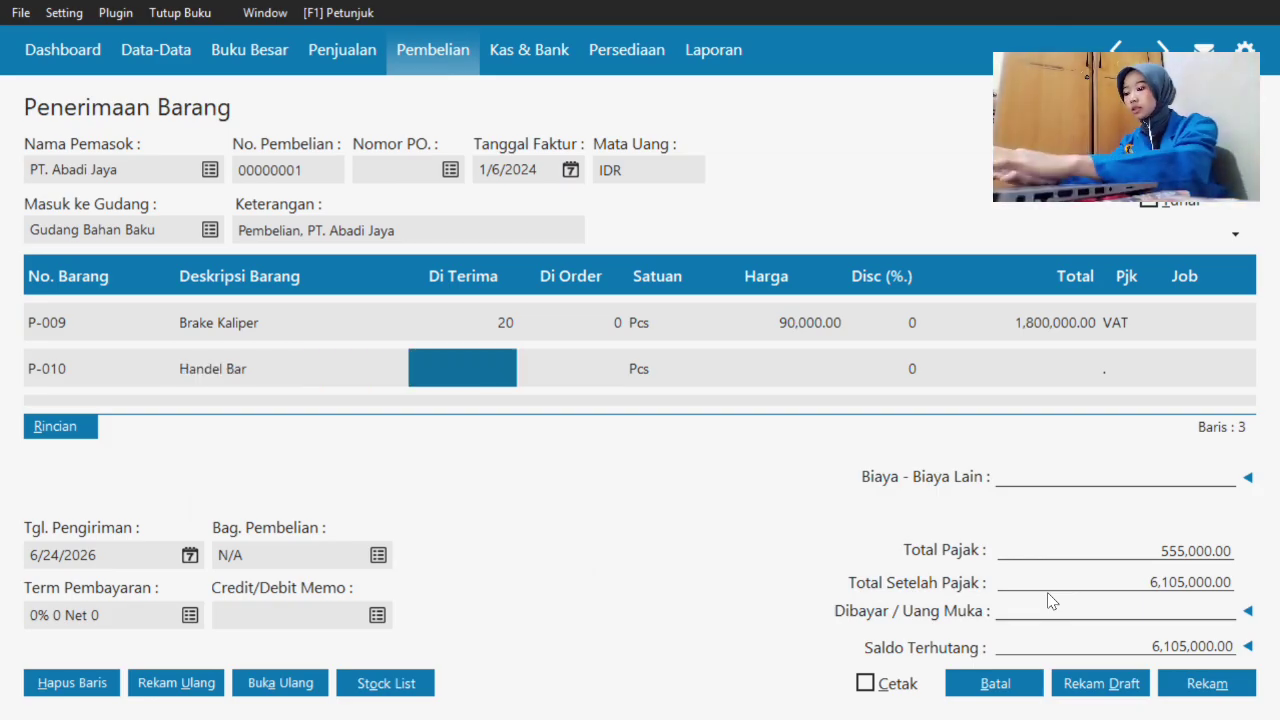
{"action": "type", "text": "12"}
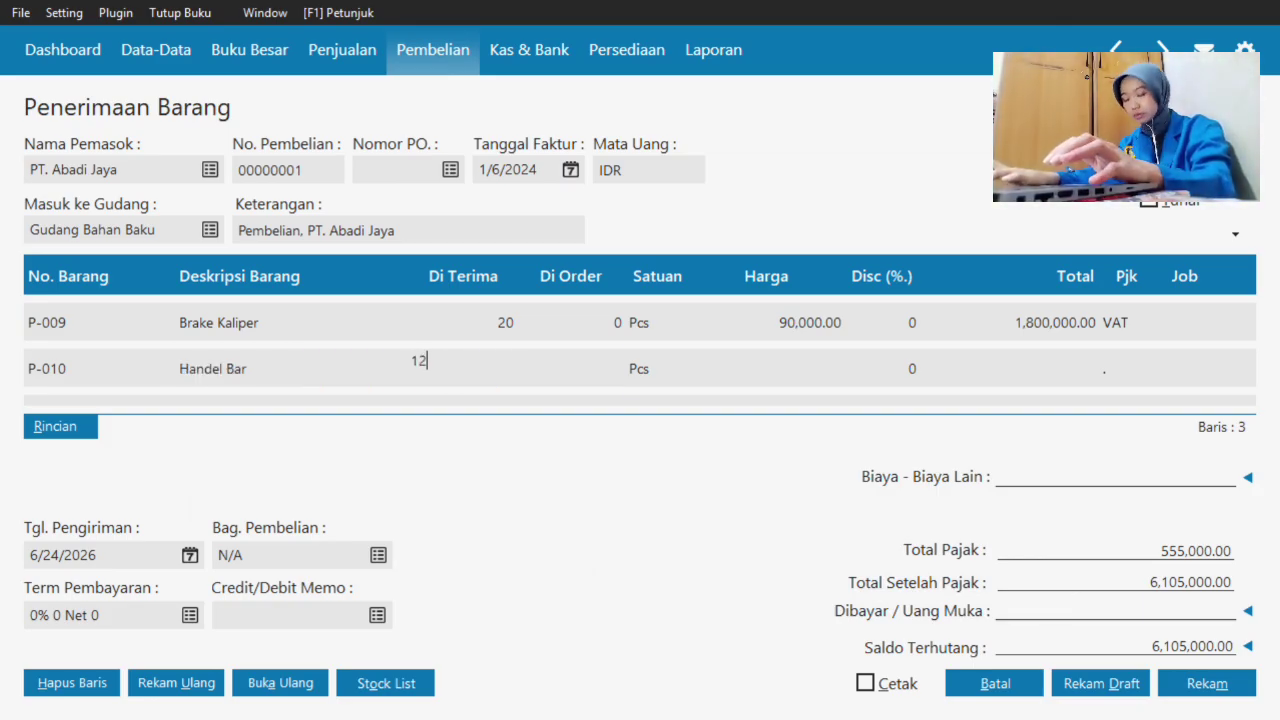
{"action": "key", "text": "Tab"}
{"action": "key", "text": "Tab"}
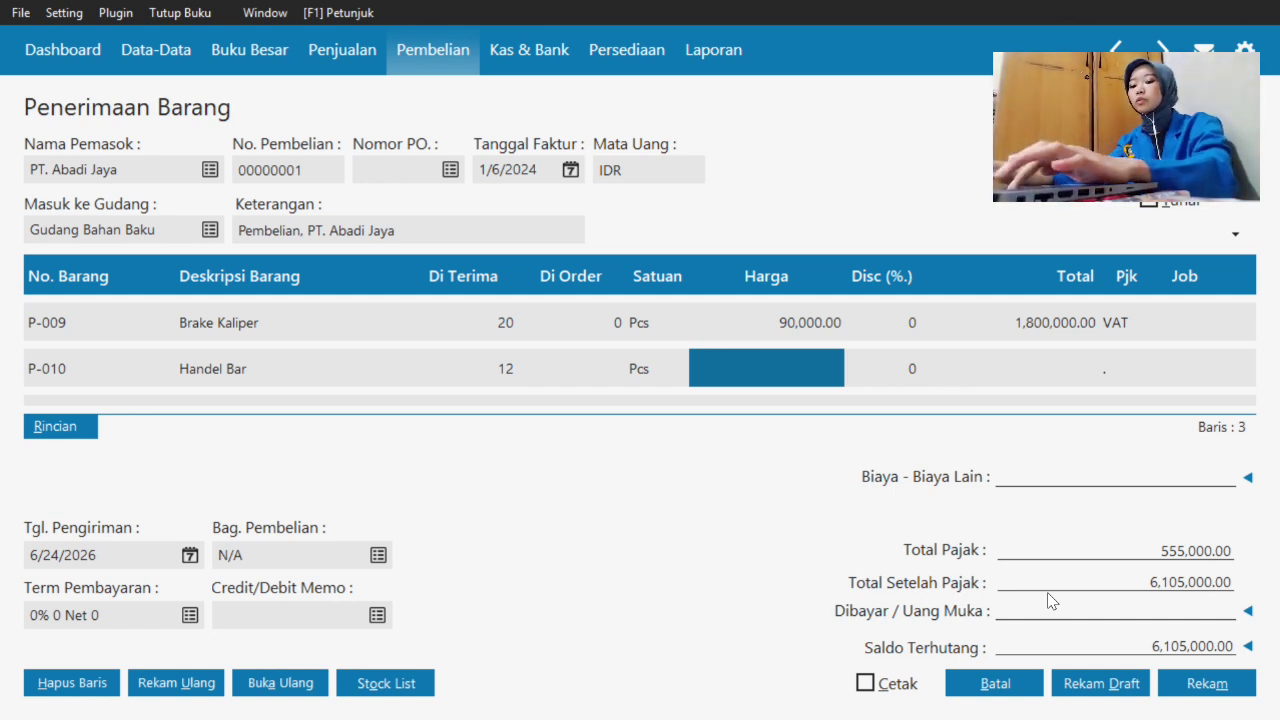
{"action": "type", "text": "200000"}
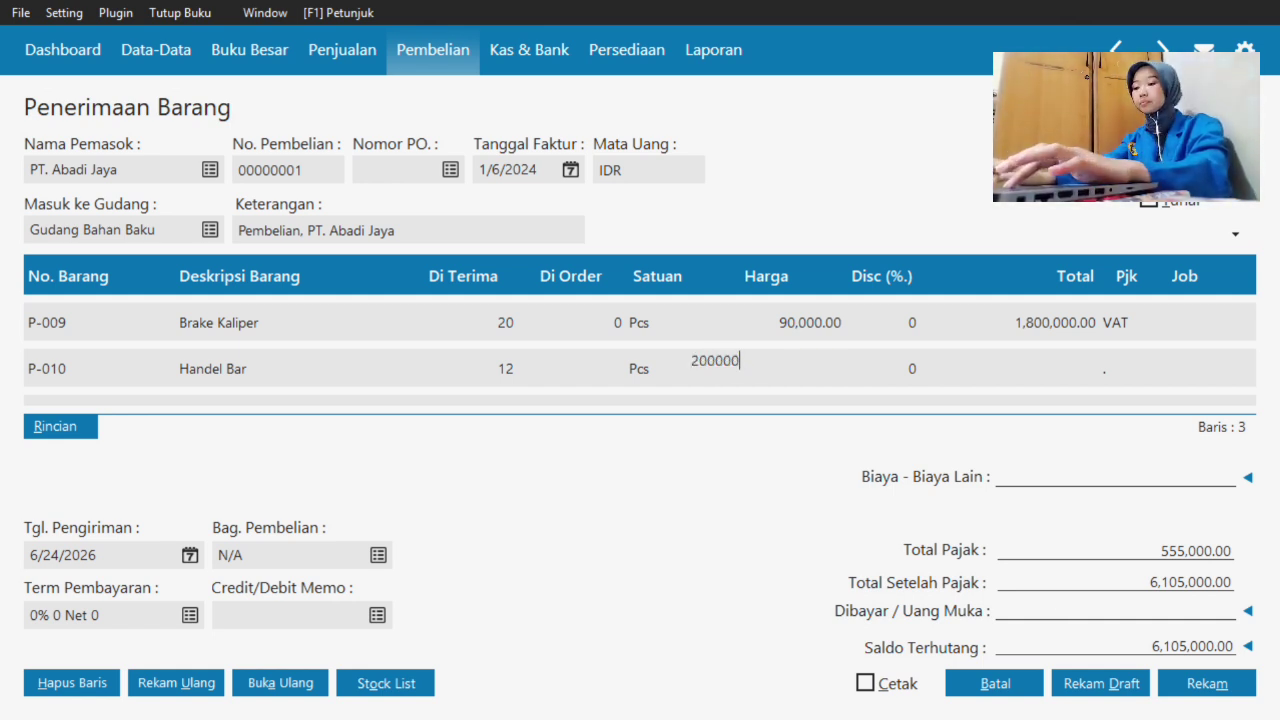
{"action": "key", "text": "Tab"}
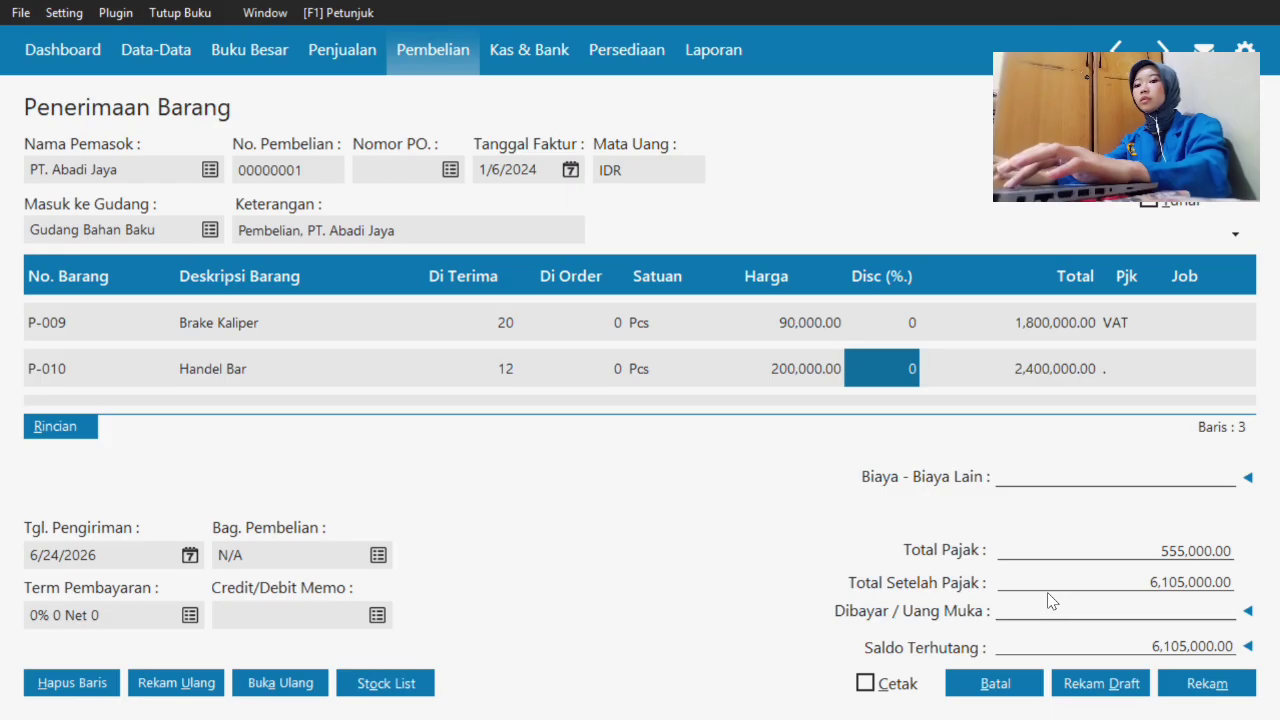
- Apply VAT to the Handel Bar line and start a new item line
{"action": "key", "text": "Tab"}
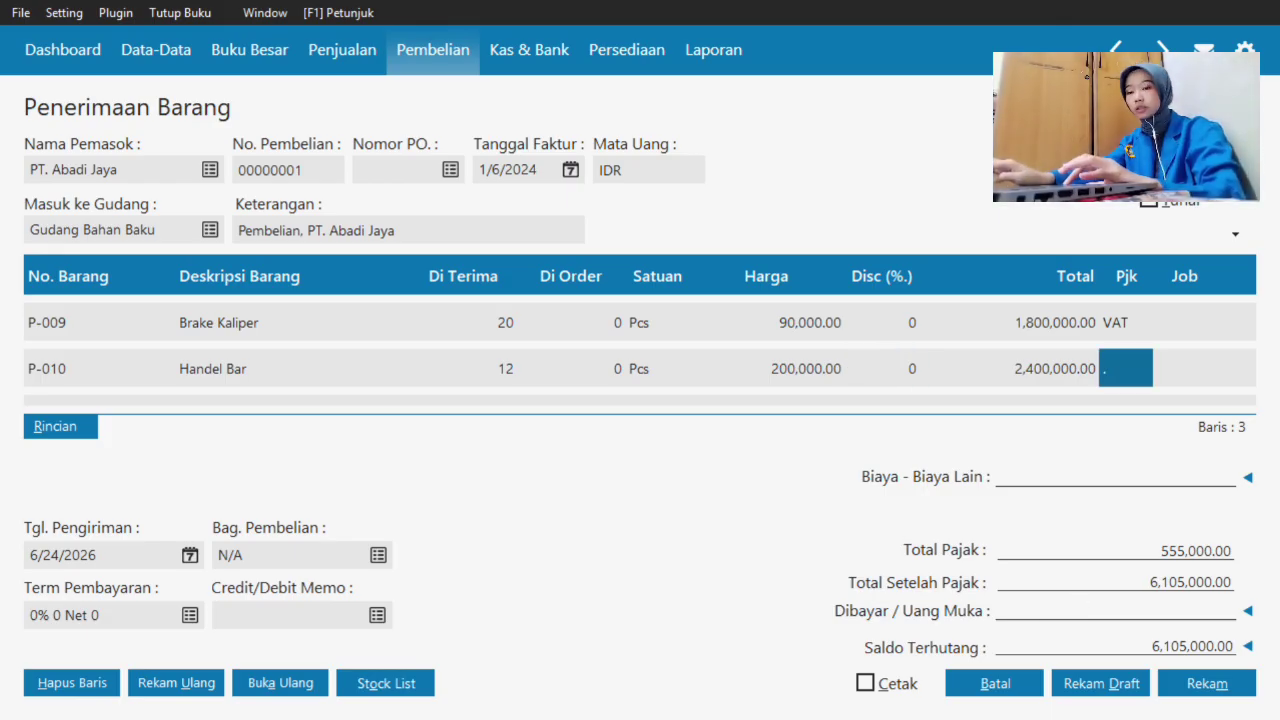
{"action": "double_click", "coordinate": [1138, 369]}
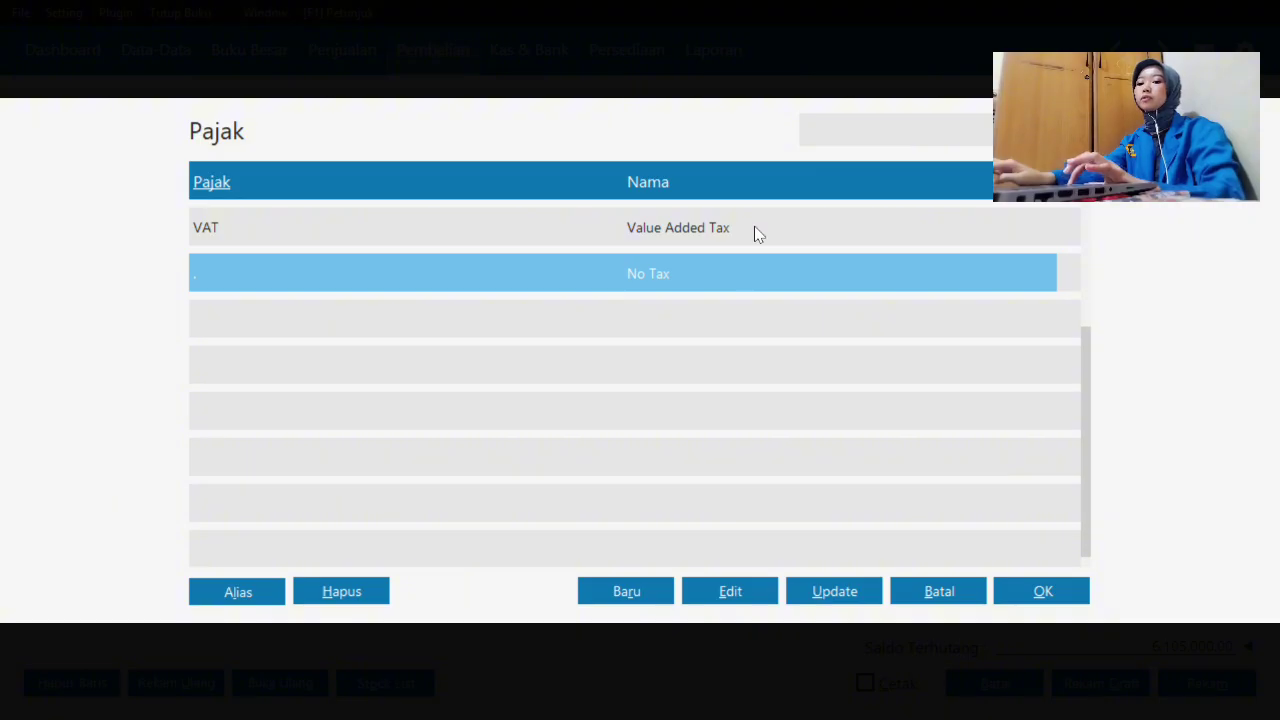
{"action": "left_click", "coordinate": [756, 230]}
{"action": "left_click", "coordinate": [1043, 592]}
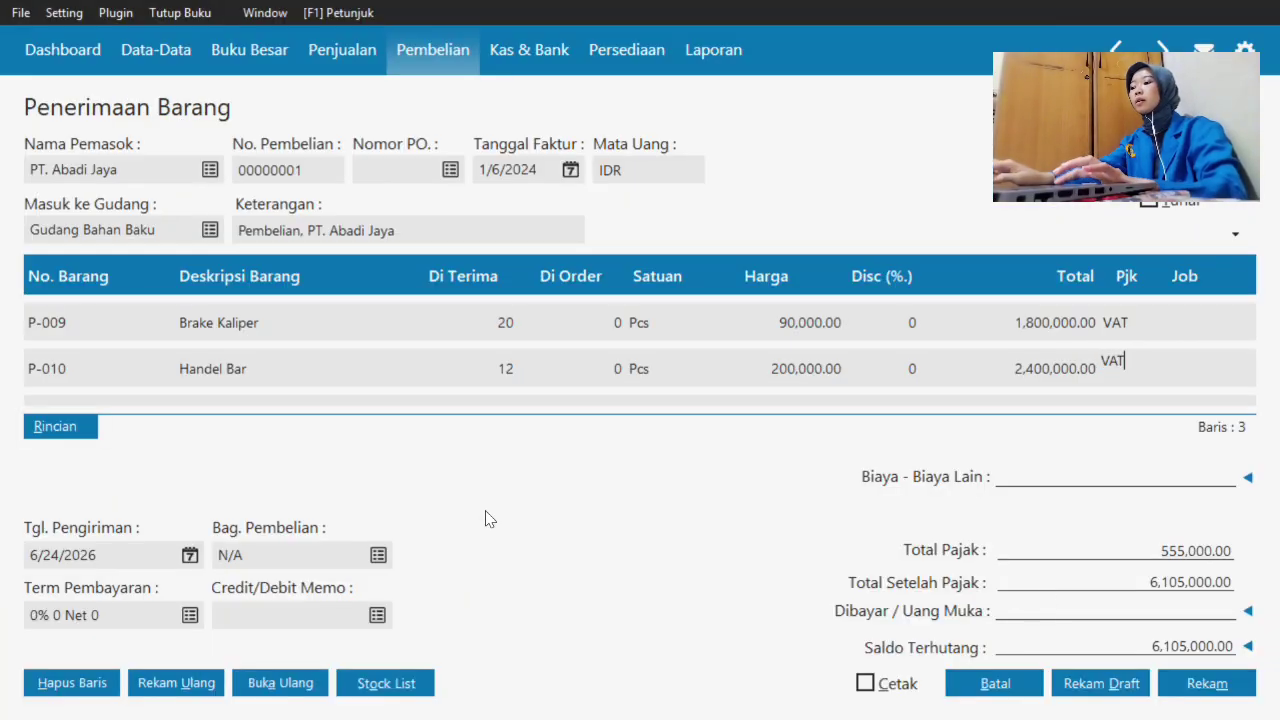
{"action": "left_click", "coordinate": [92, 368]}
{"action": "key", "text": "Down"}
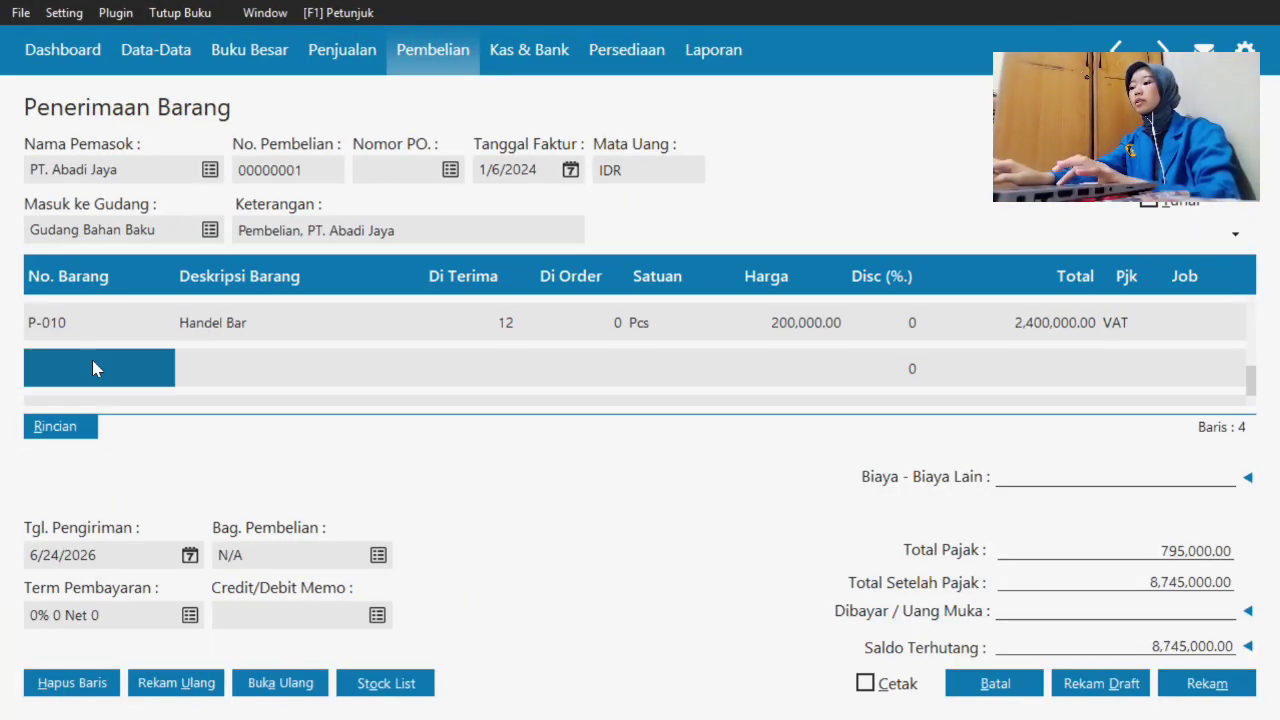
{"action": "double_click", "coordinate": [93, 363]}
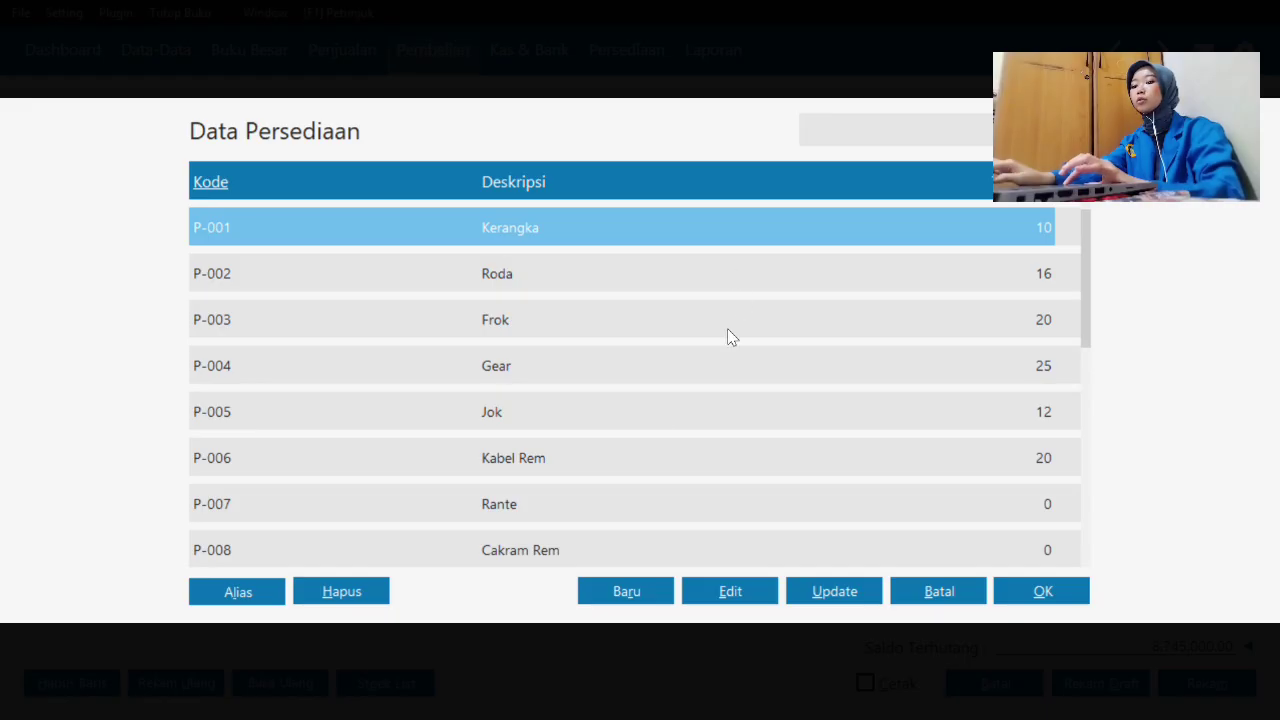
- Create item P-011 Pedal with base unit Pcs and put it on the receipt
{"action": "left_click", "coordinate": [645, 591]}
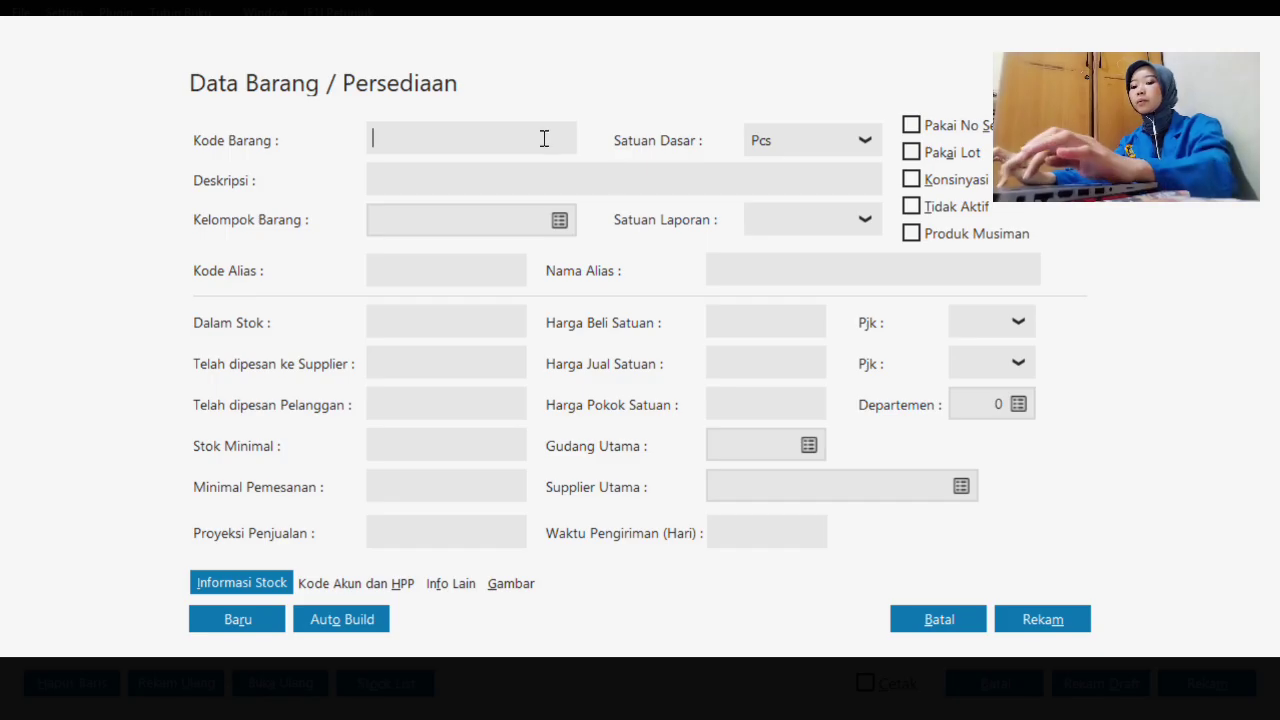
{"action": "type", "text": "P-011"}
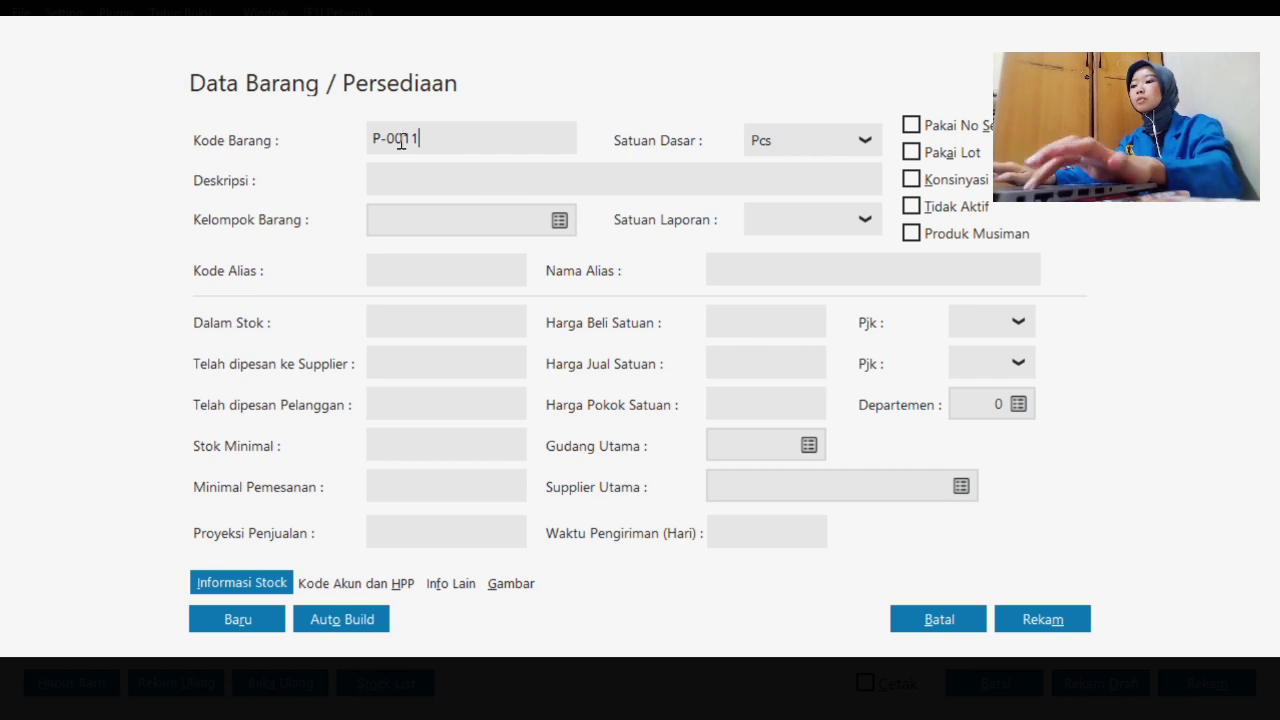
{"action": "left_click", "coordinate": [431, 183]}
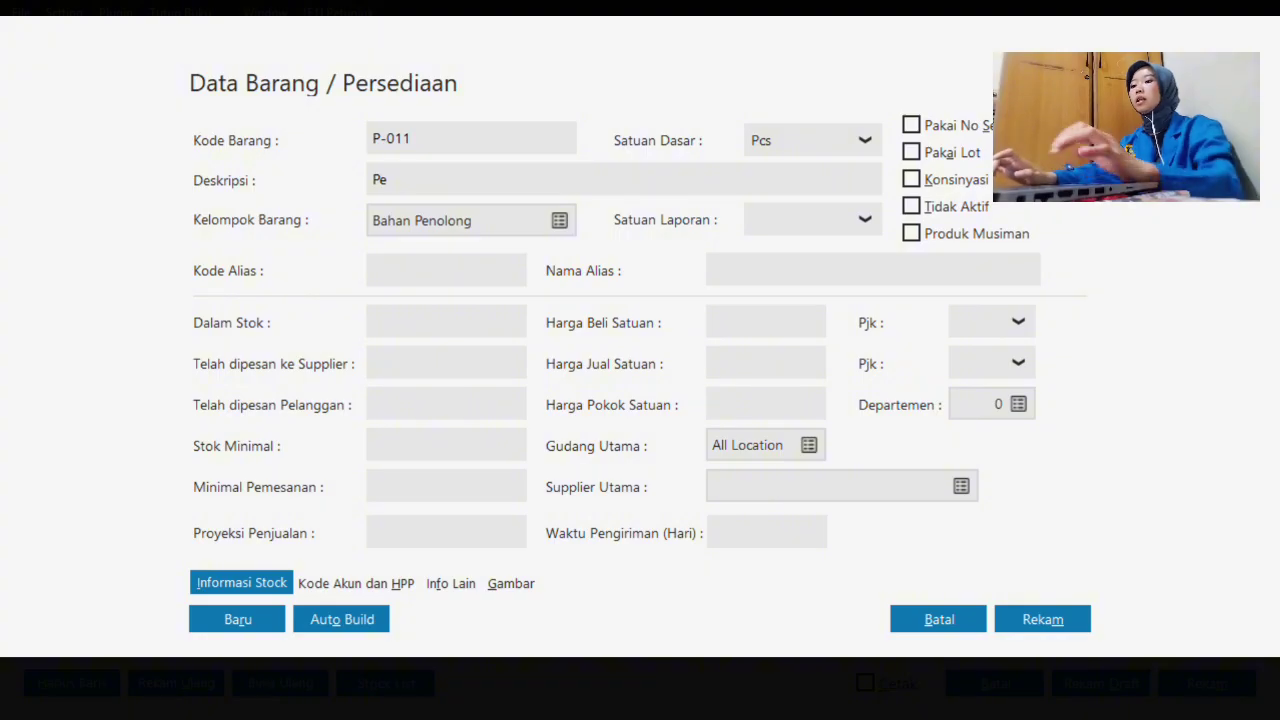
{"action": "left_click", "coordinate": [797, 145]}
{"action": "left_click", "coordinate": [793, 177]}
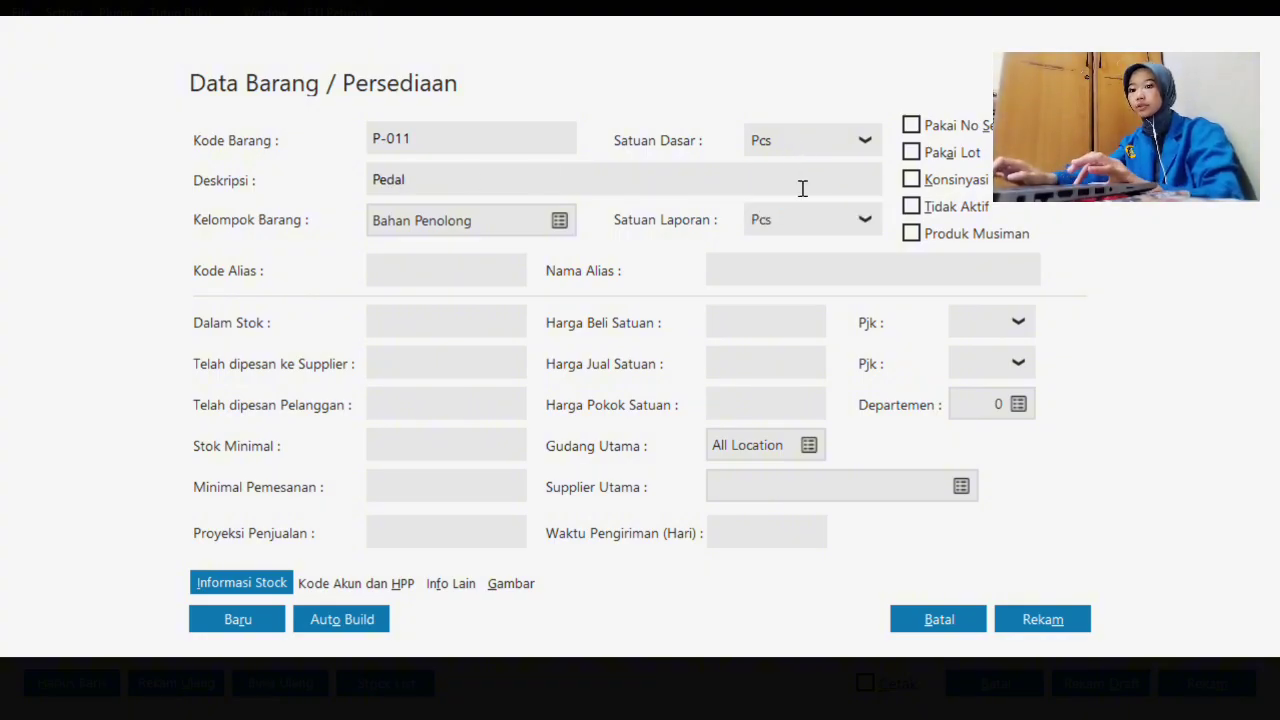
{"action": "left_click", "coordinate": [1040, 620]}
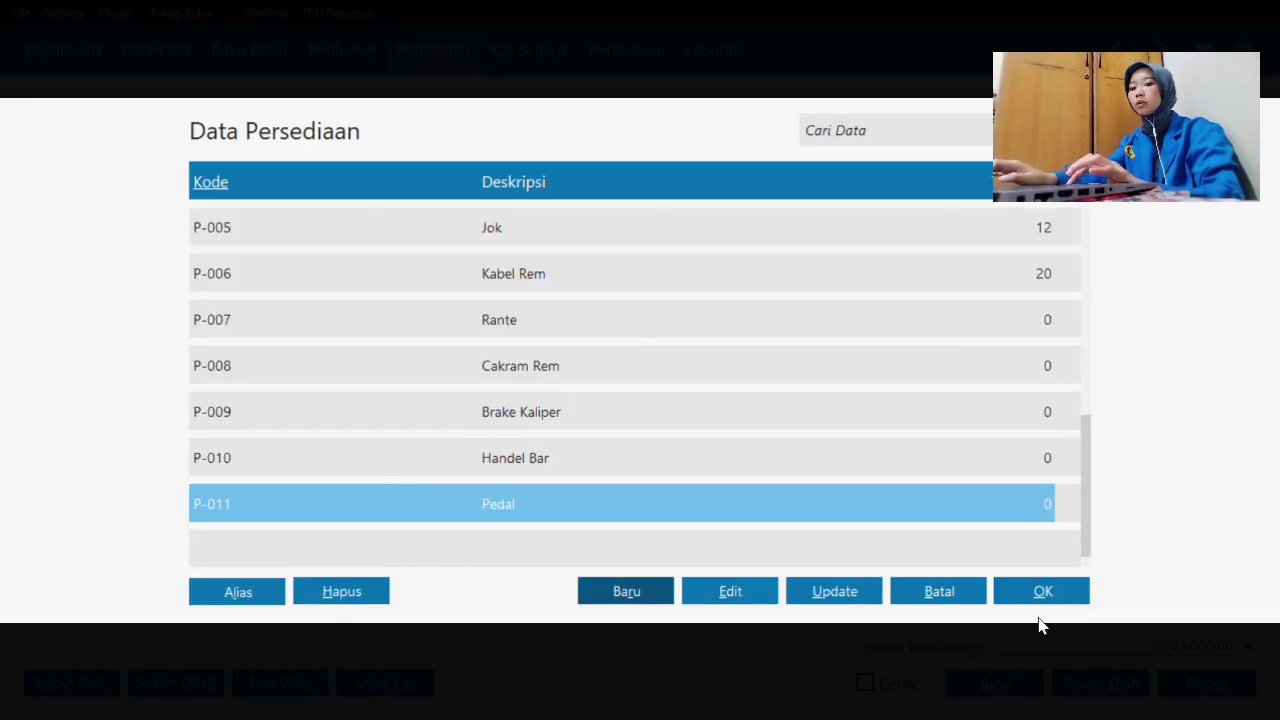
{"action": "left_click", "coordinate": [1043, 591]}
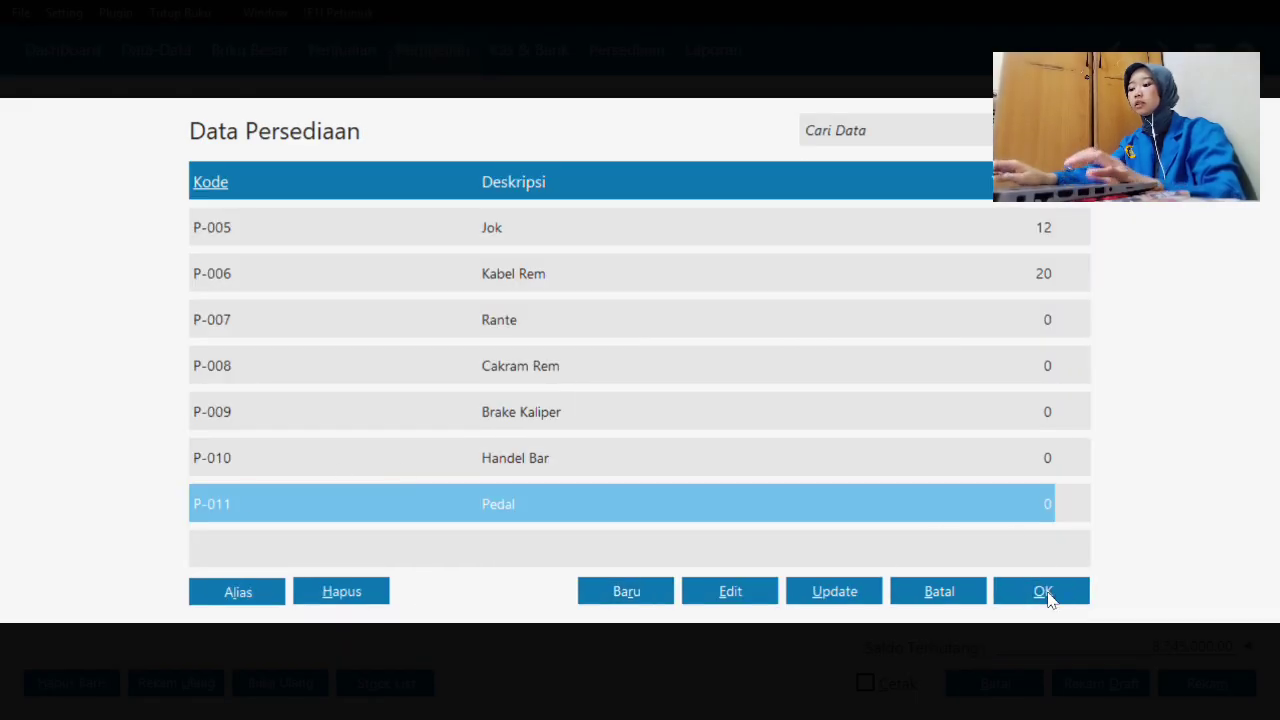
- Record 15 received for Pedal with 'set' as the unit
{"action": "key", "text": "Return"}
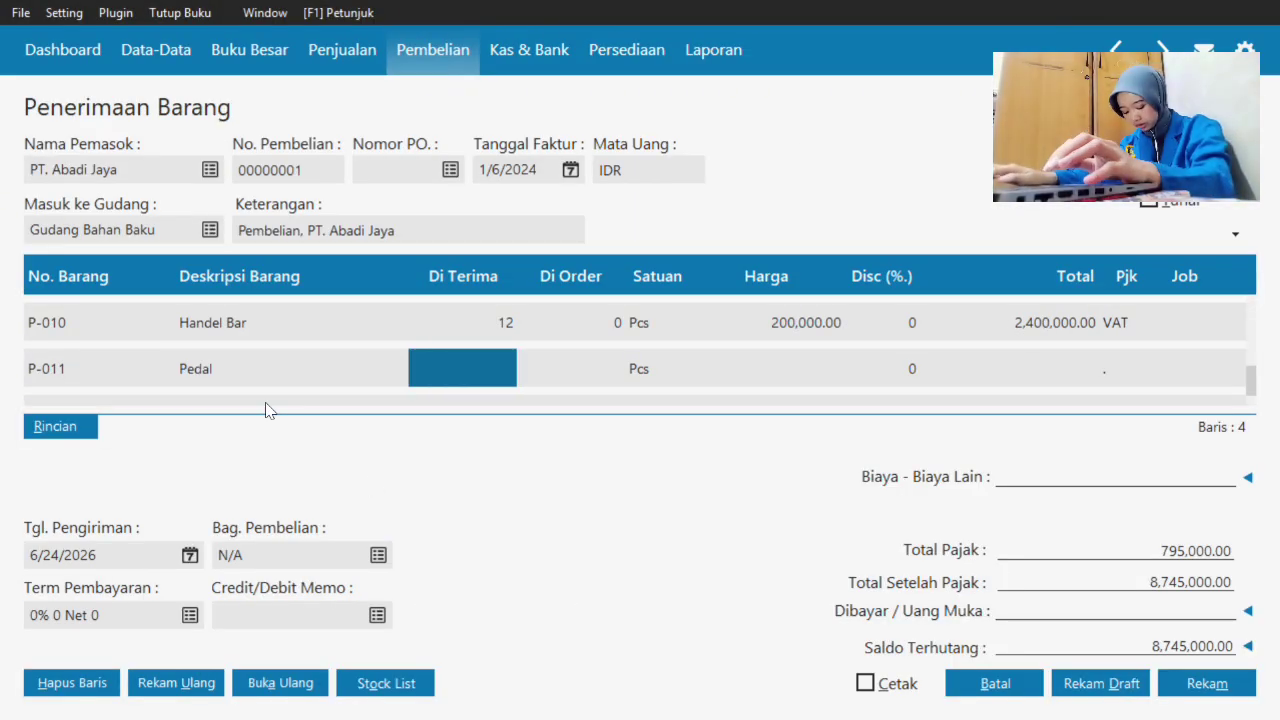
{"action": "type", "text": "15"}
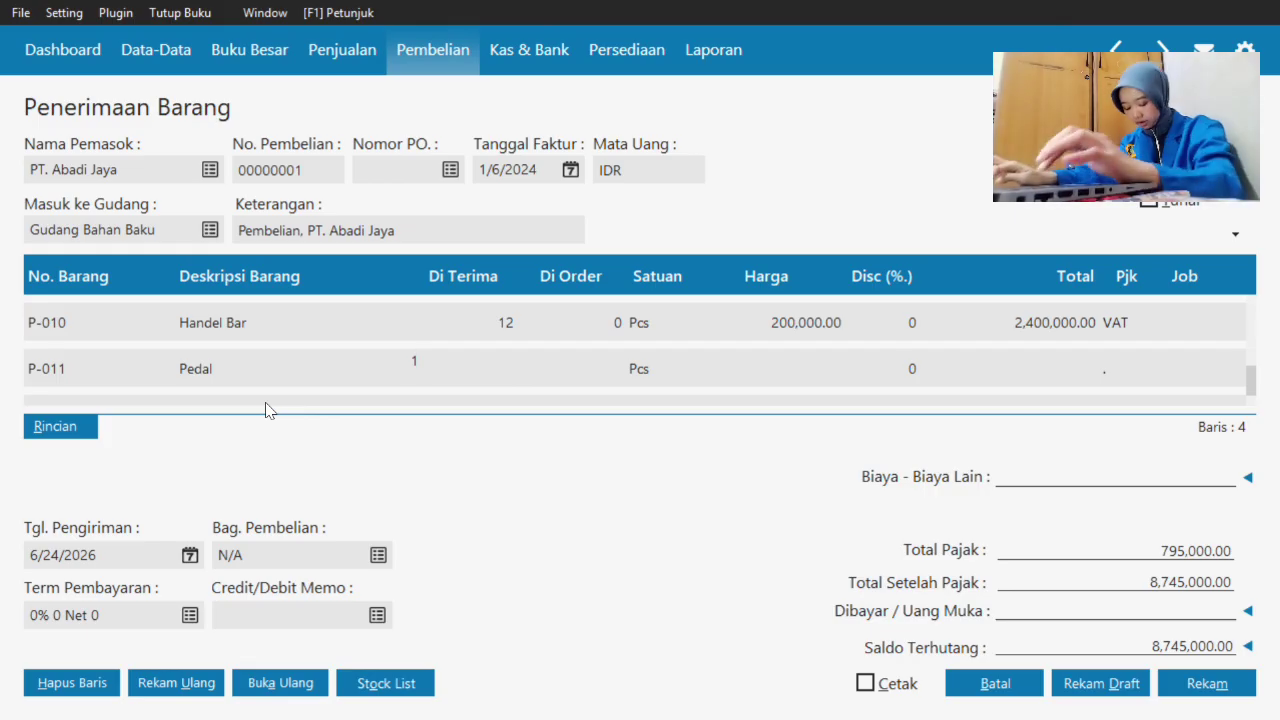
{"action": "key", "text": "Return"}
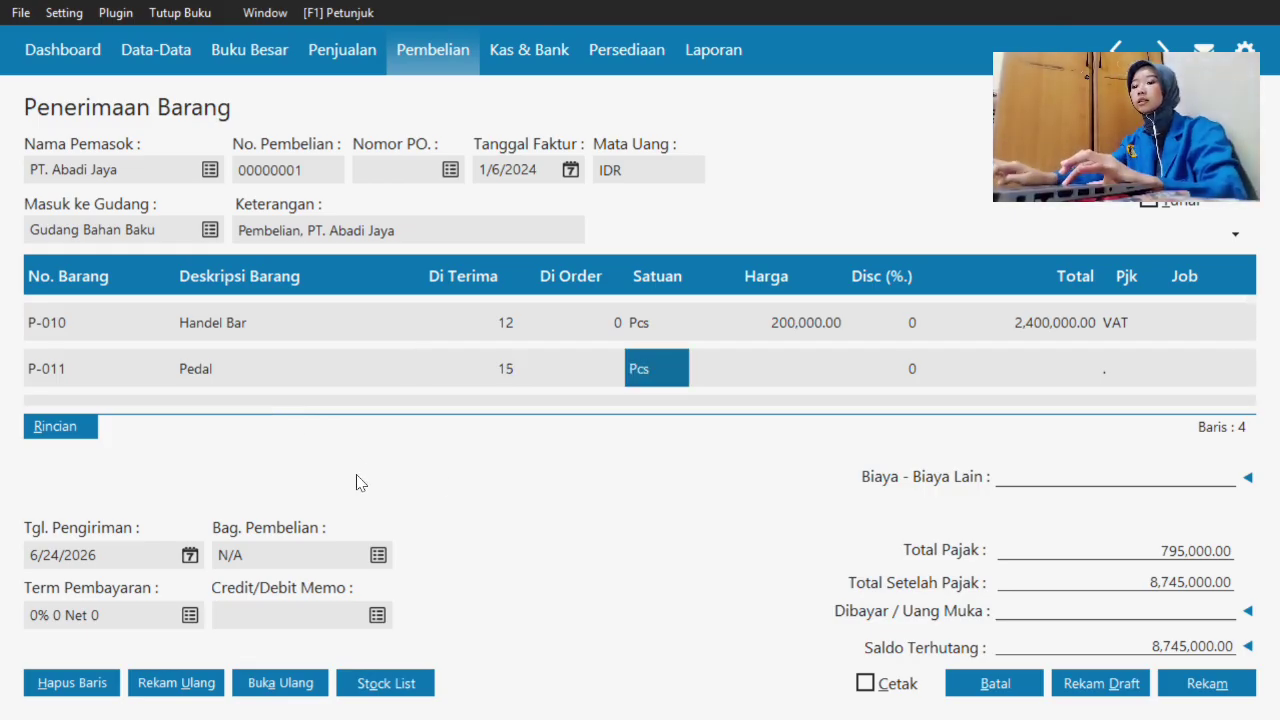
{"action": "left_click", "coordinate": [656, 366]}
{"action": "double_click", "coordinate": [656, 366]}
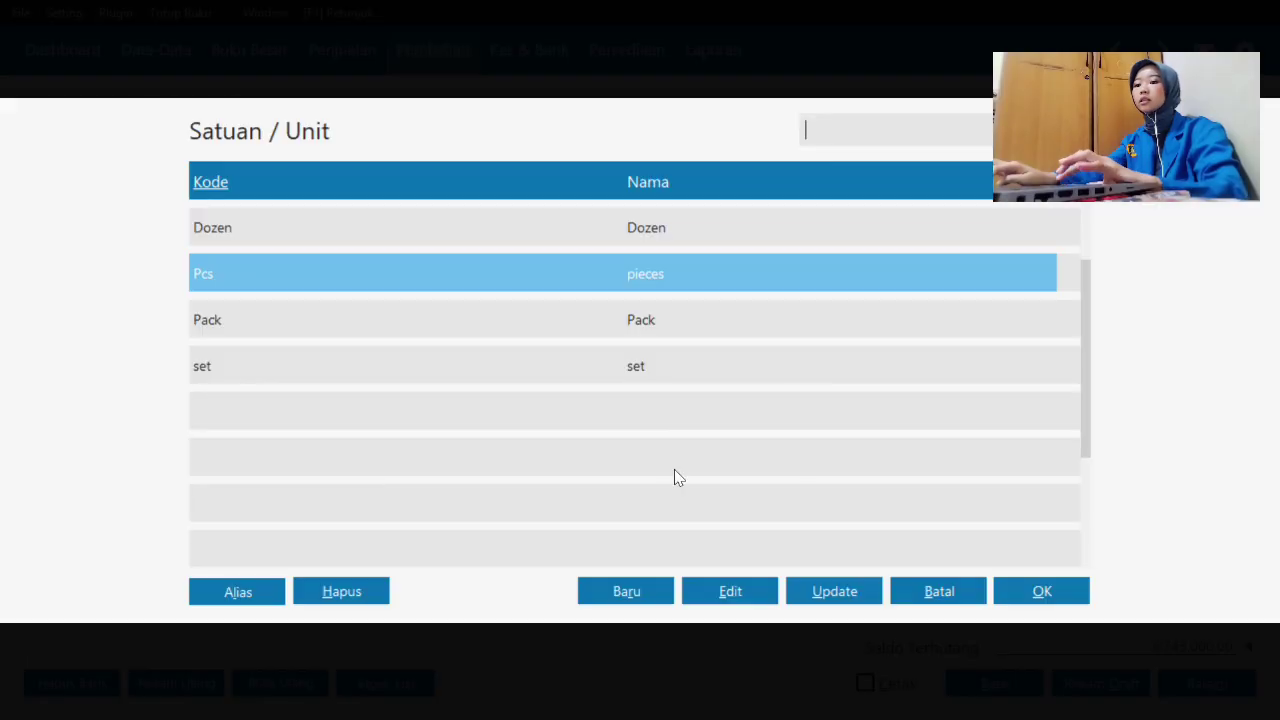
{"action": "left_click", "coordinate": [676, 363]}
{"action": "left_click", "coordinate": [1045, 591]}
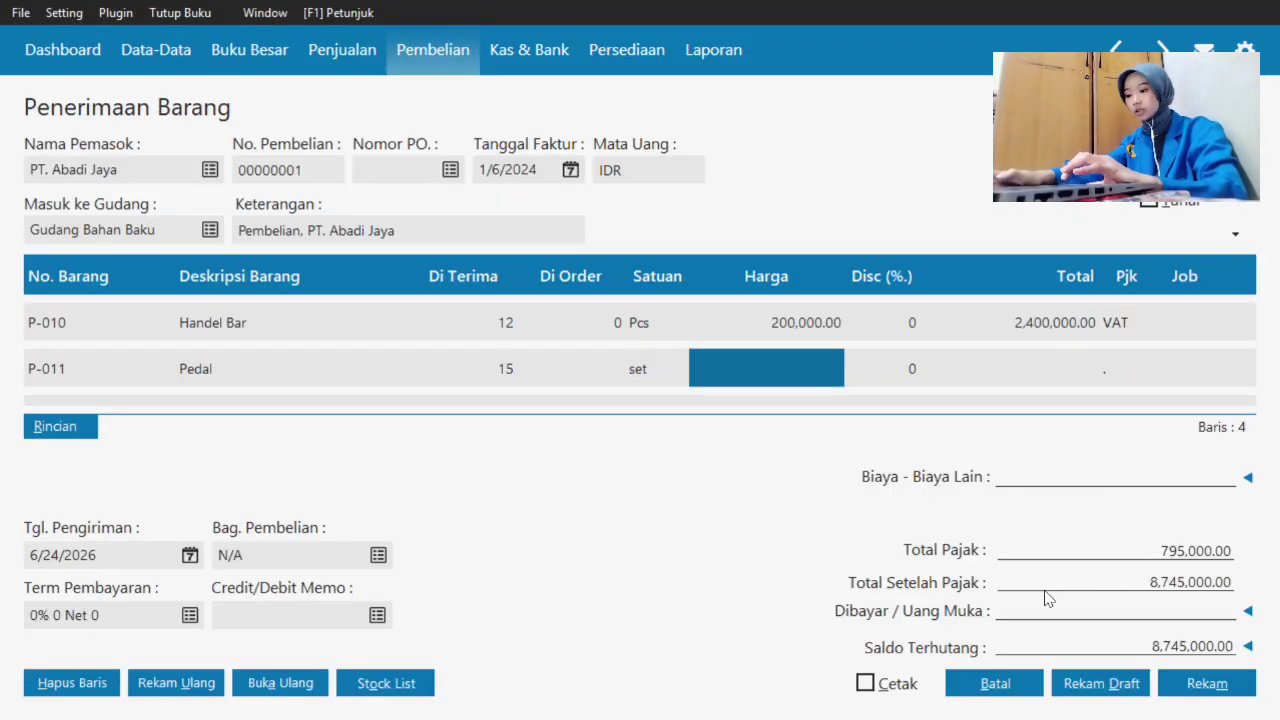
- Price Pedal at 120,000 and set its tax to VAT
{"action": "type", "text": "120"}
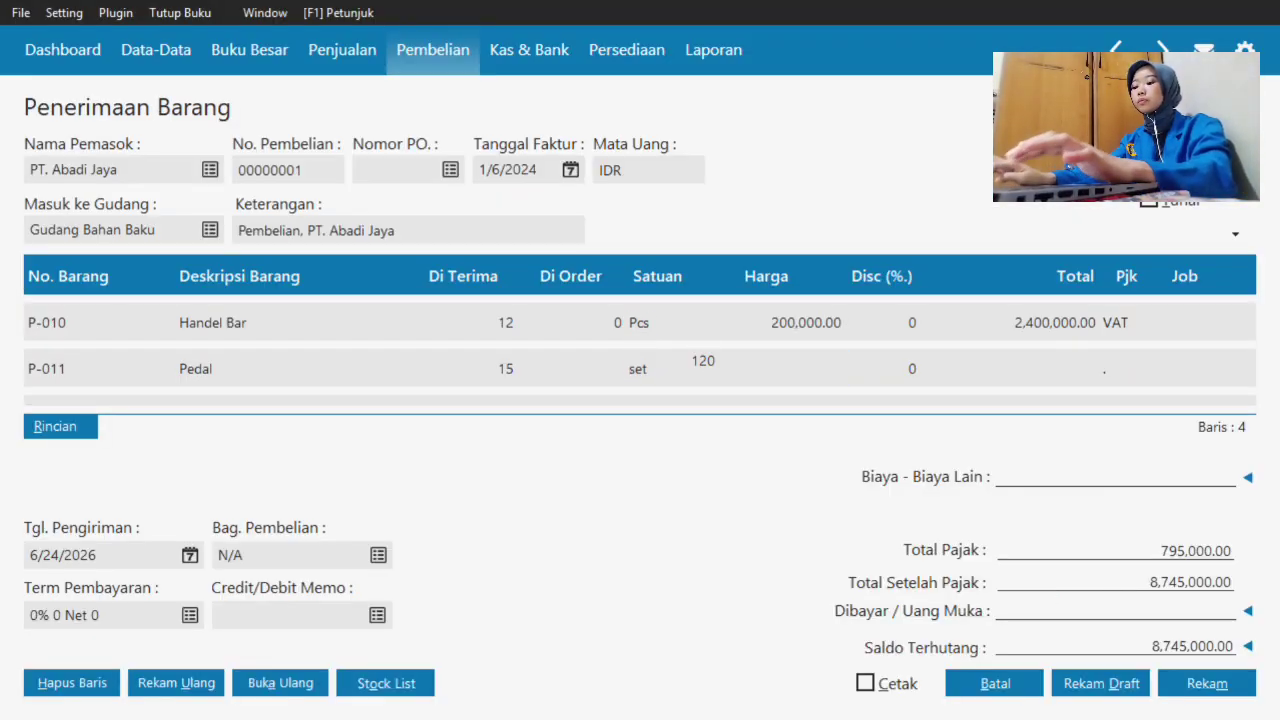
{"action": "type", "text": ",00000"}
{"action": "key", "text": "Tab"}
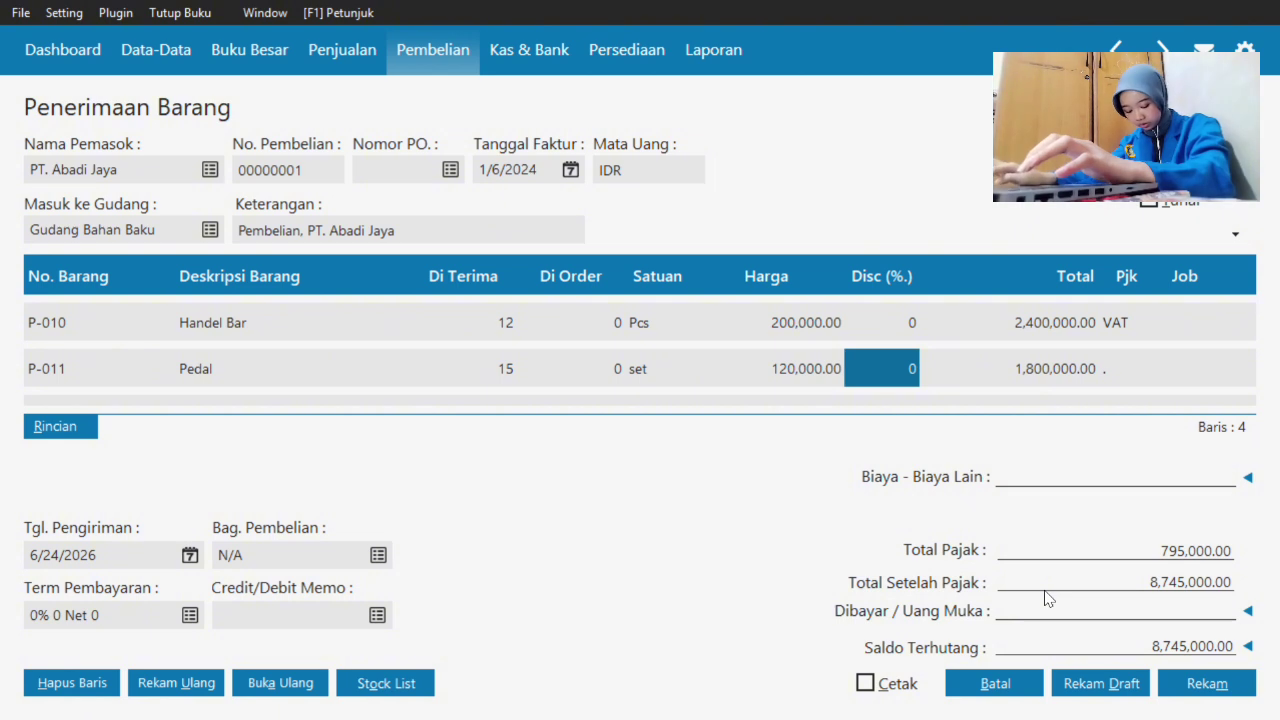
{"action": "key", "text": "Tab"}
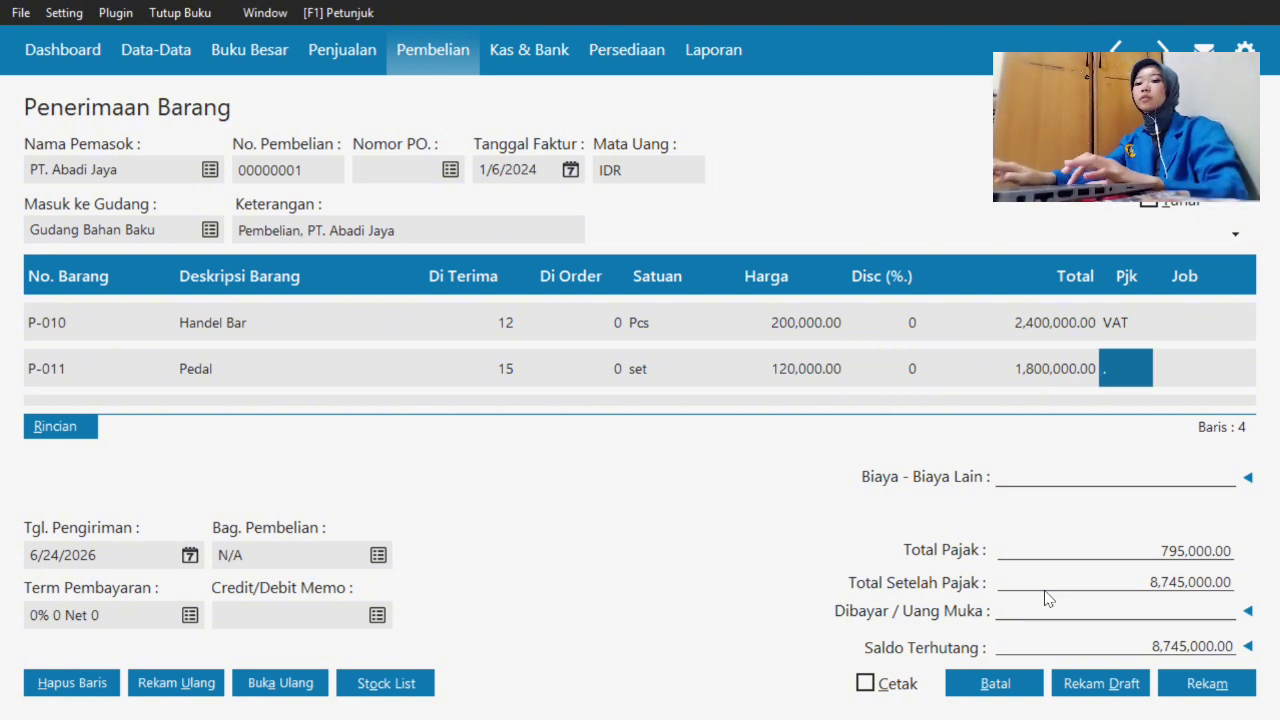
{"action": "double_click", "coordinate": [1126, 372]}
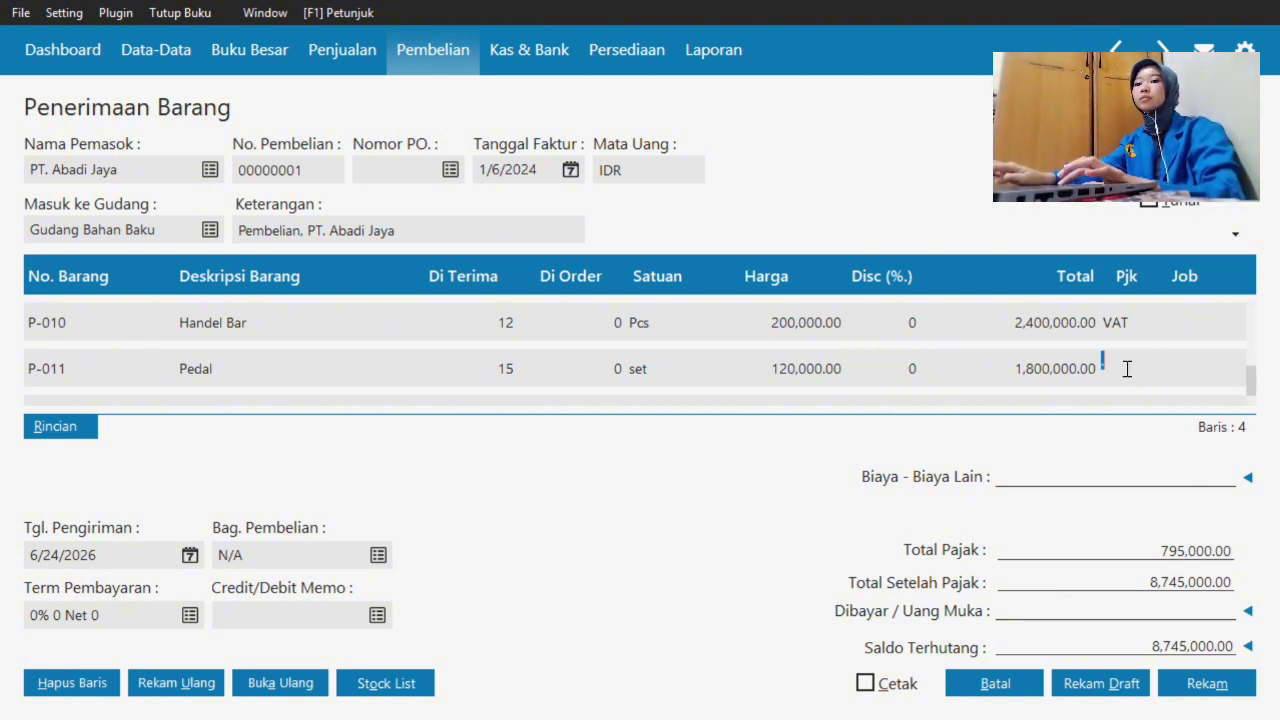
{"action": "left_click", "coordinate": [1003, 232]}
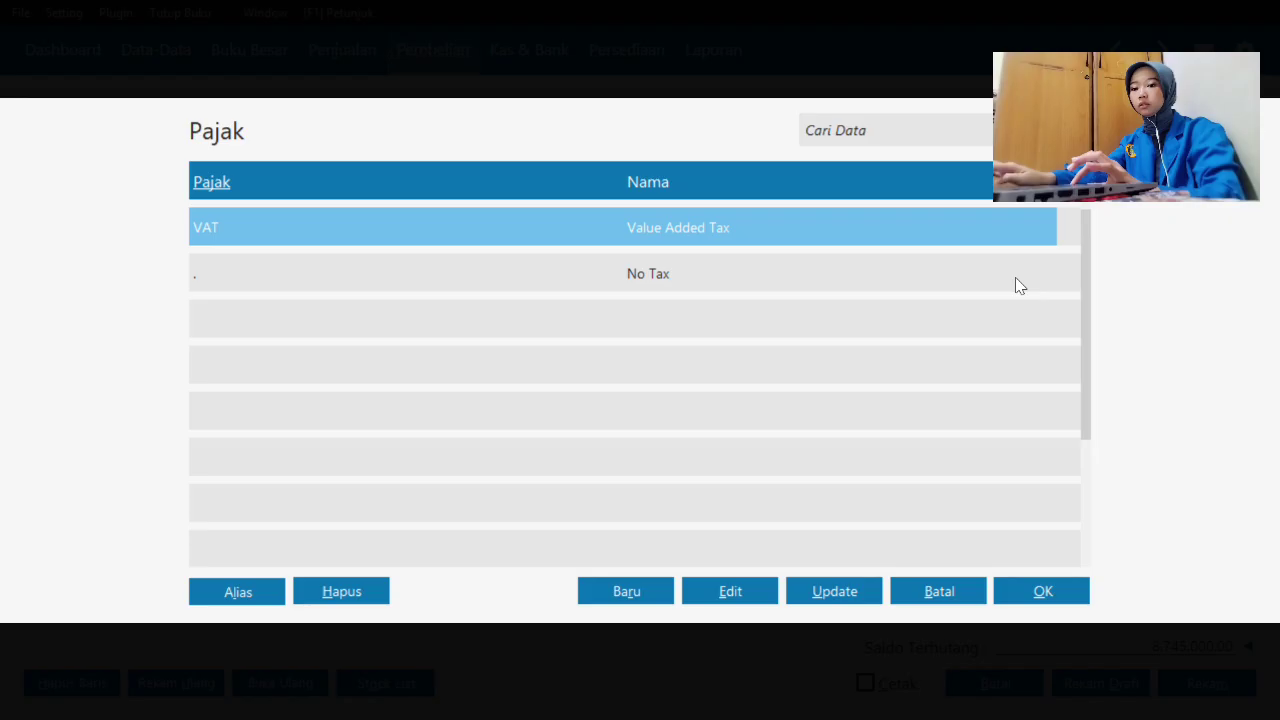
{"action": "left_click", "coordinate": [1055, 592]}
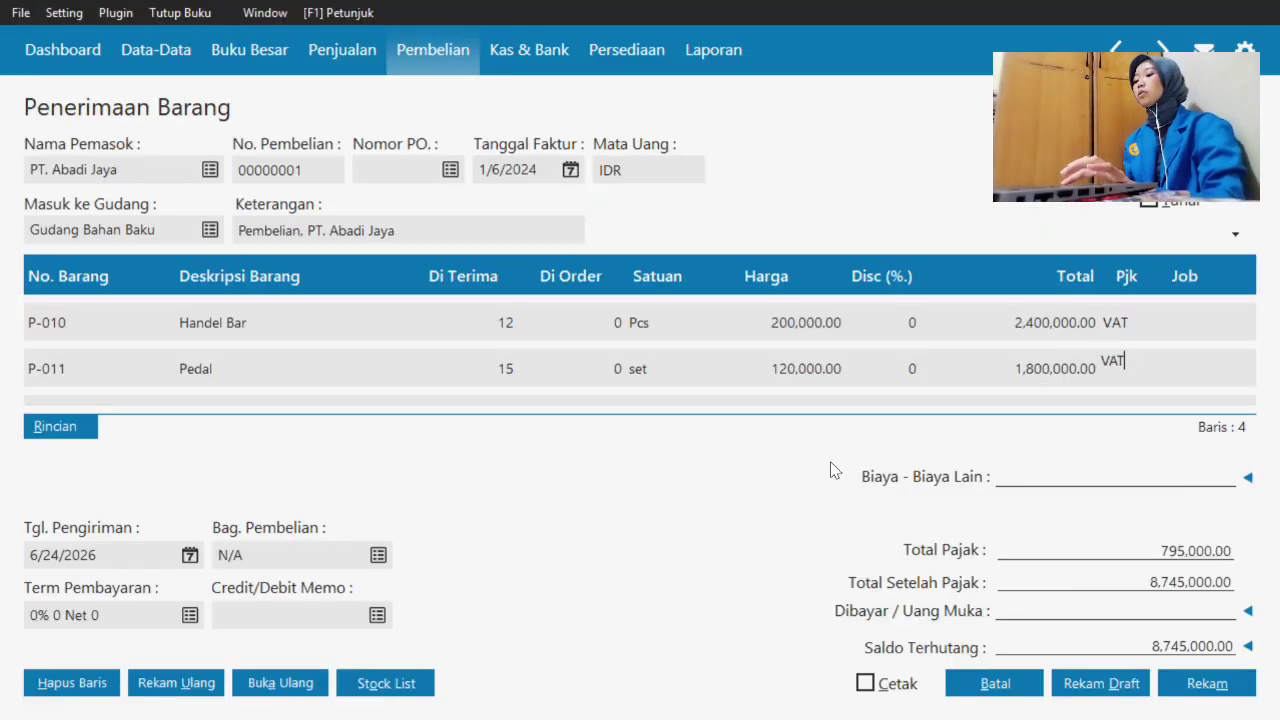
- Set the delivery date to 1/31/2024
{"action": "left_click", "coordinate": [189, 554]}
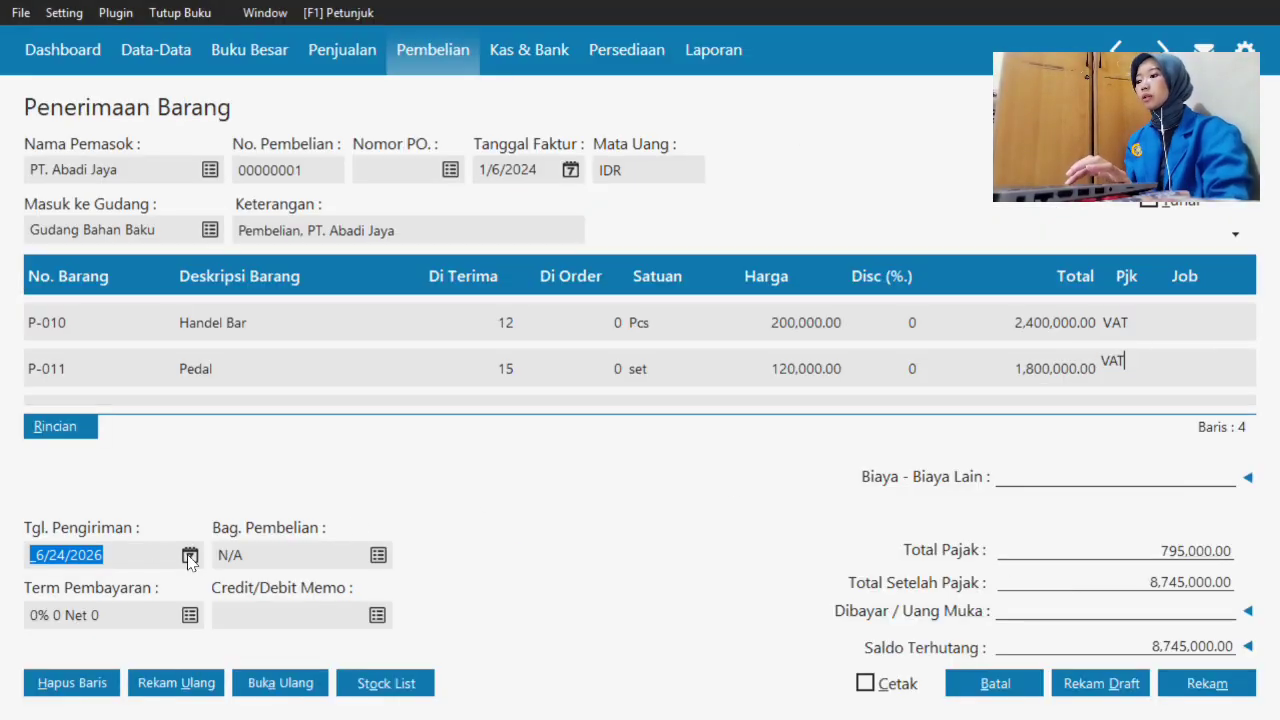
{"action": "left_click", "coordinate": [265, 521]}
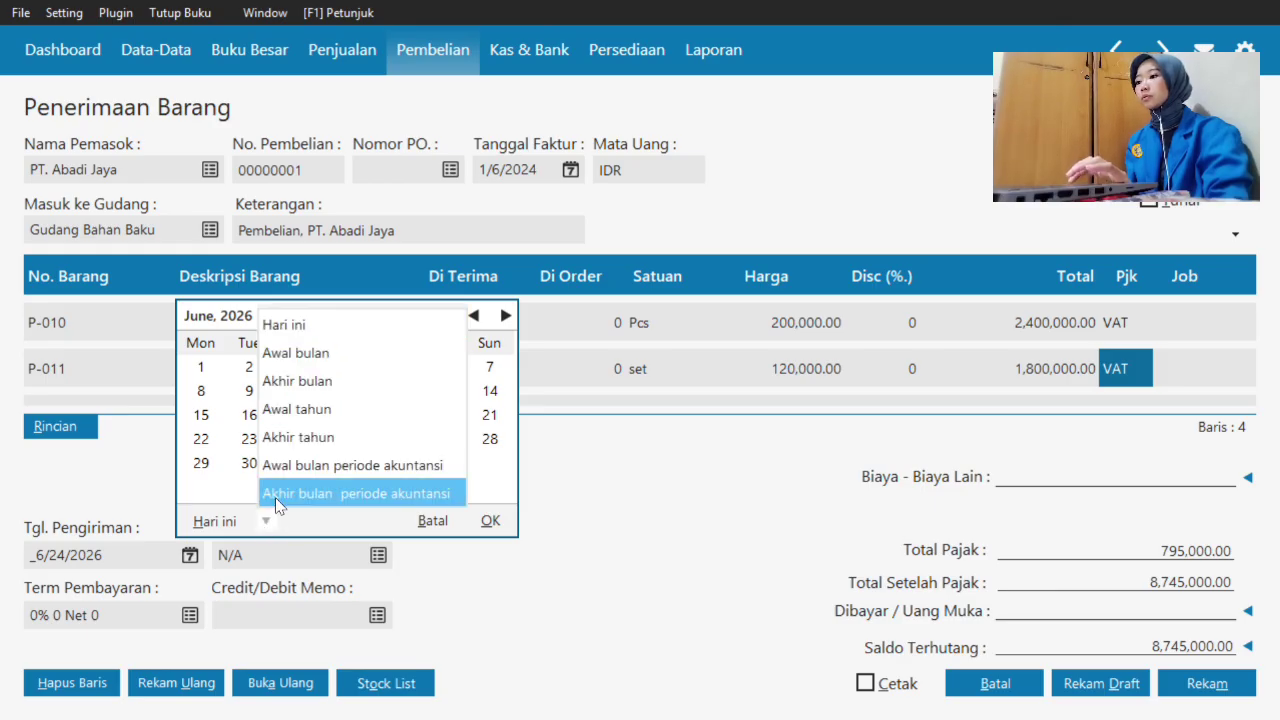
{"action": "left_click", "coordinate": [315, 465]}
{"action": "left_click", "coordinate": [300, 462]}
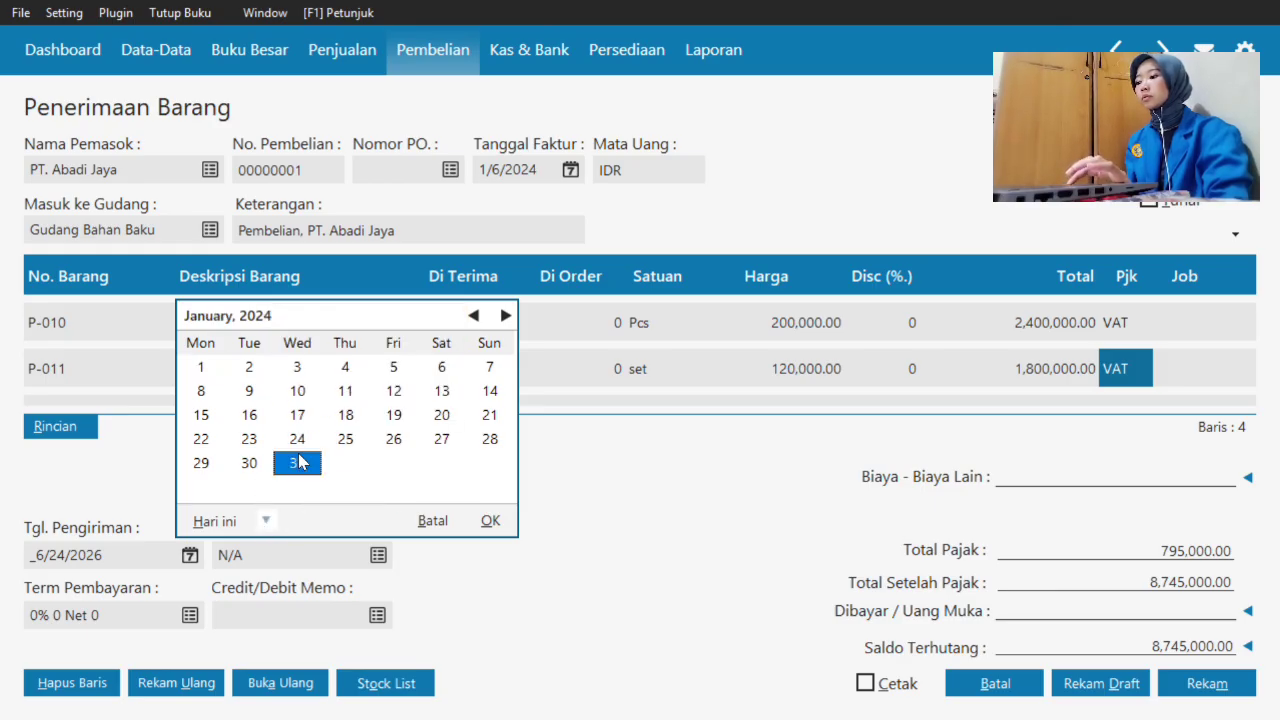
{"action": "left_click", "coordinate": [486, 521]}
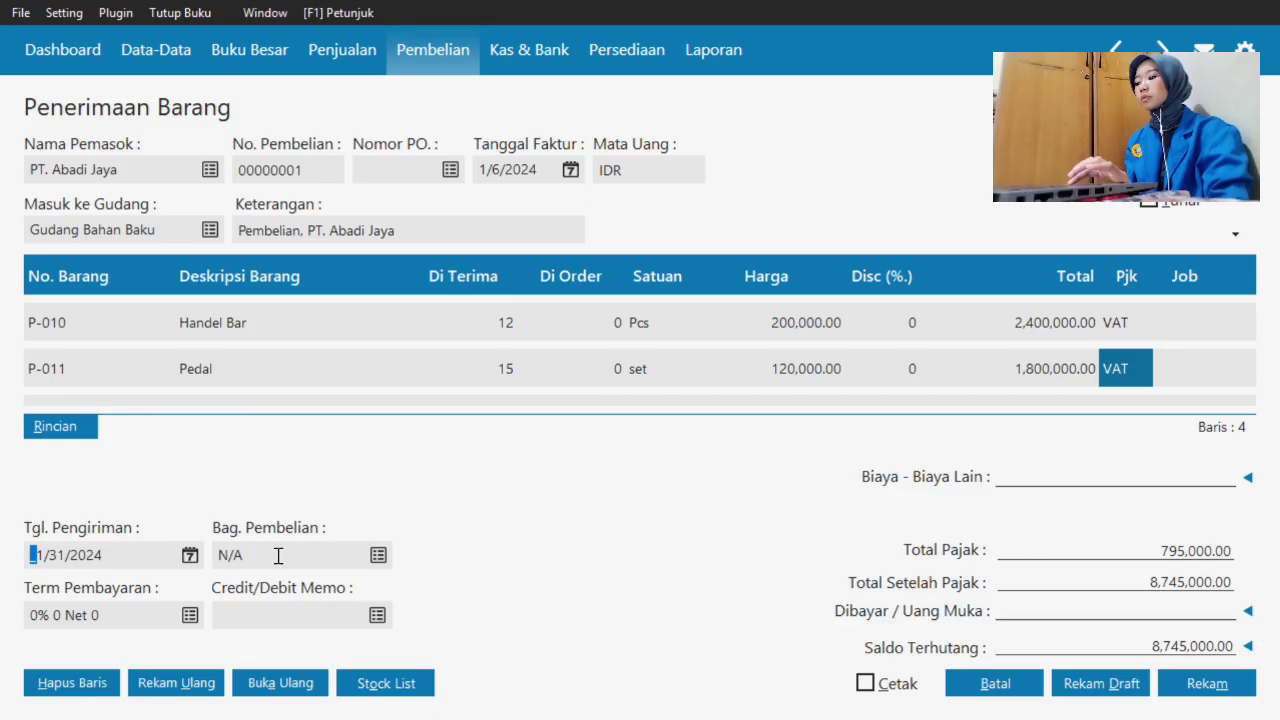
- Set payment terms to 2% discount within 10 days, net due in 30 days
{"action": "left_click", "coordinate": [190, 612]}
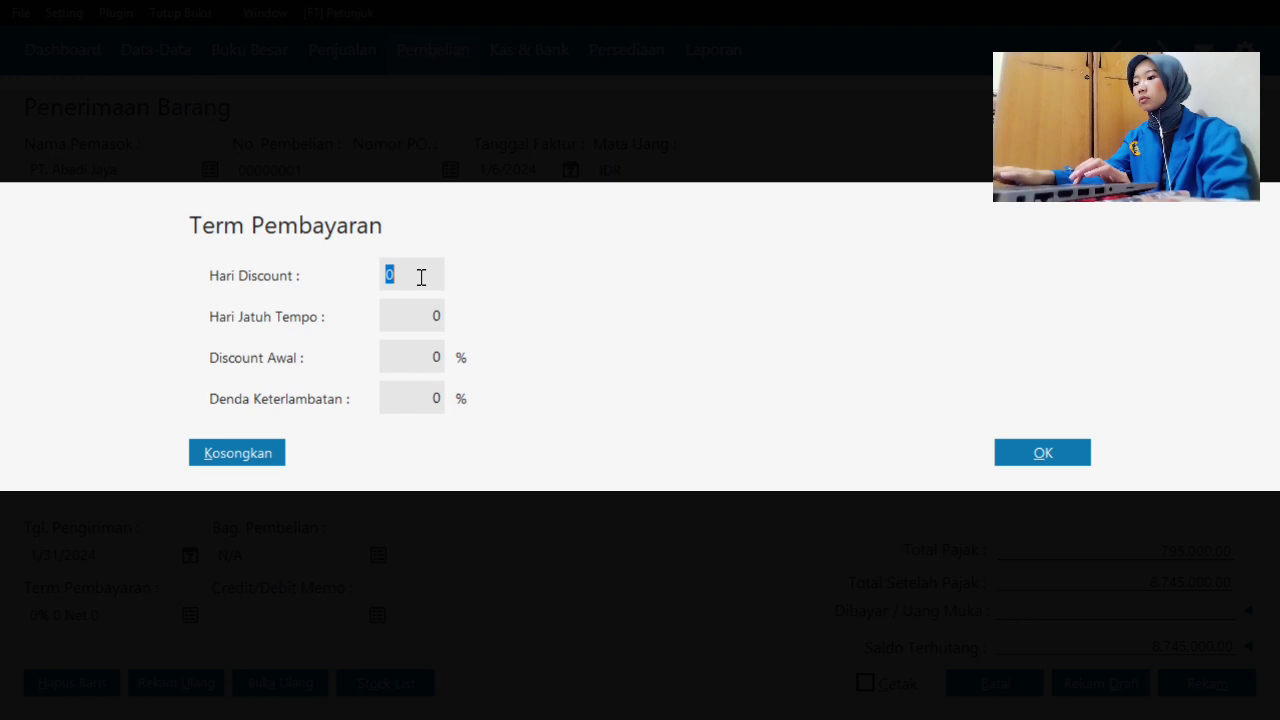
{"action": "left_click", "coordinate": [435, 349]}
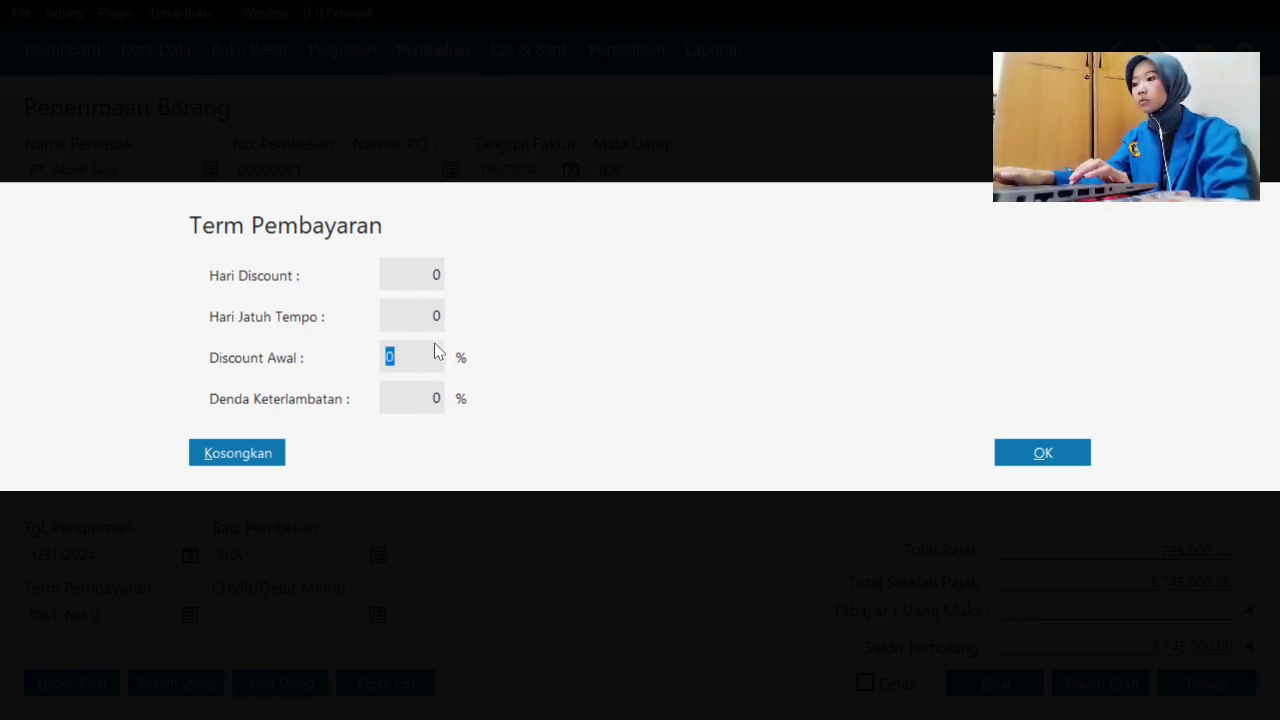
{"action": "left_click", "coordinate": [412, 312]}
{"action": "type", "text": "30"}
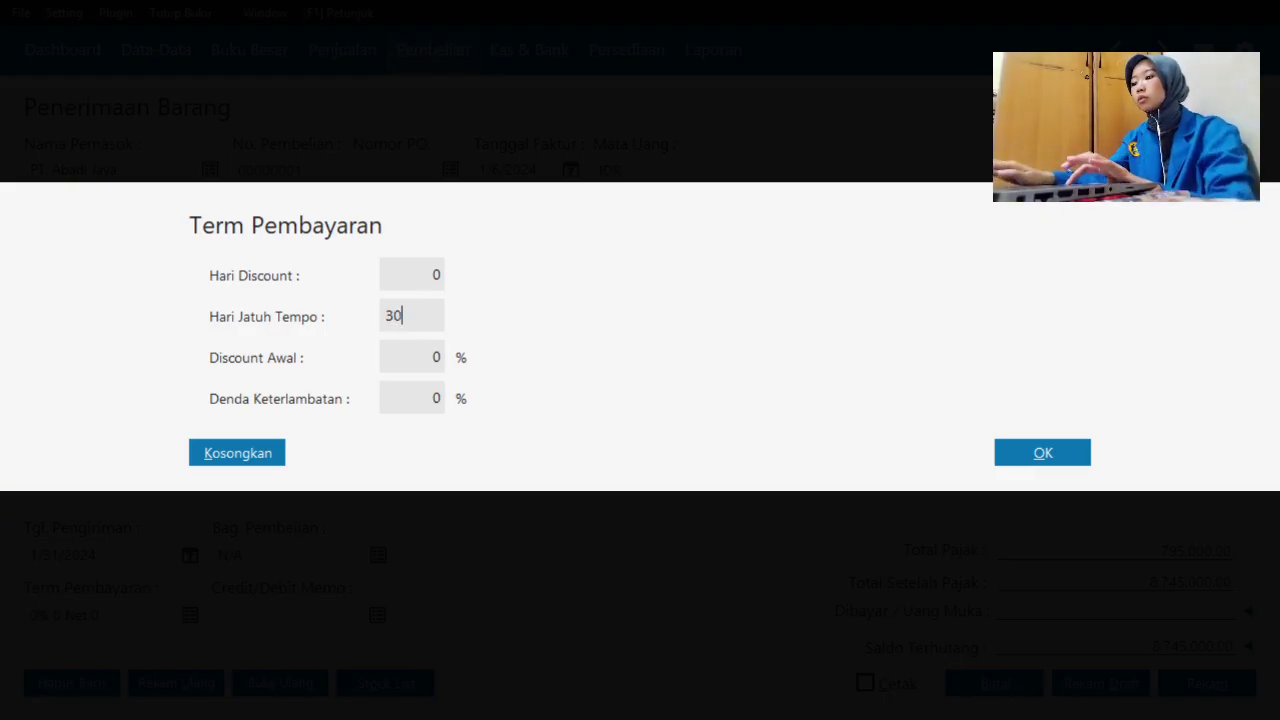
{"action": "left_click", "coordinate": [426, 367]}
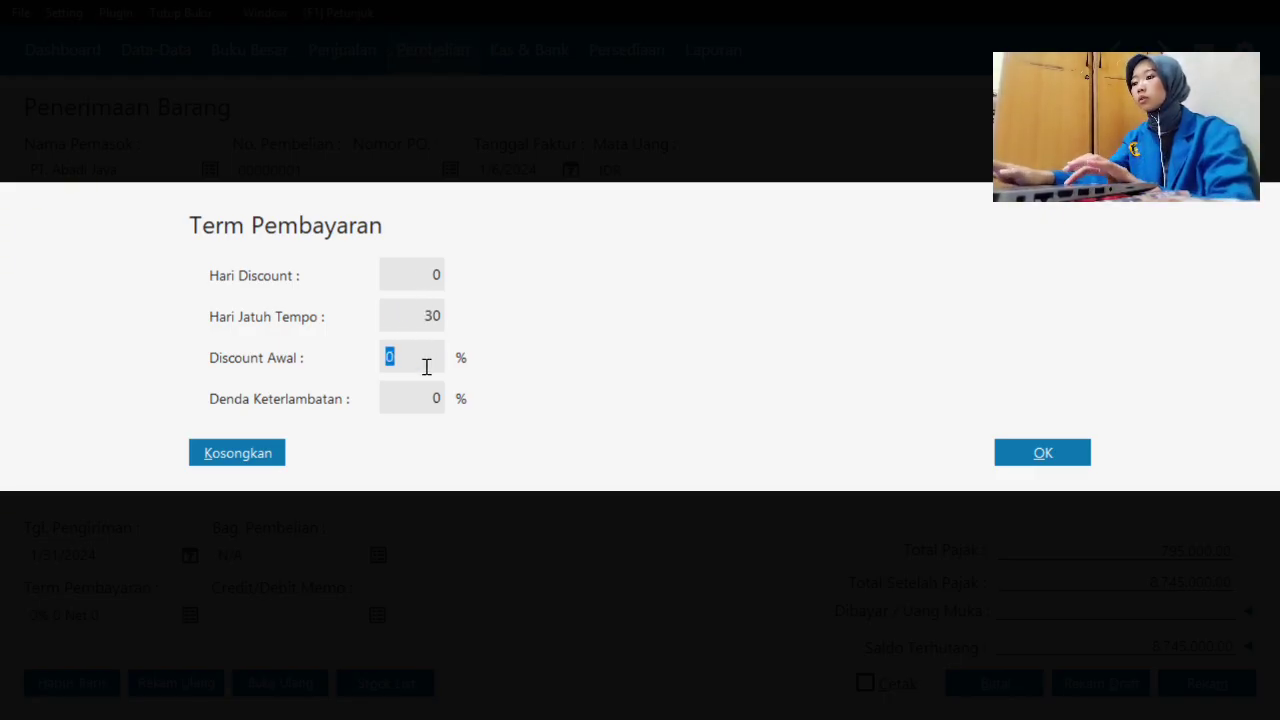
{"action": "type", "text": "2"}
{"action": "left_click", "coordinate": [417, 274]}
{"action": "type", "text": "10"}
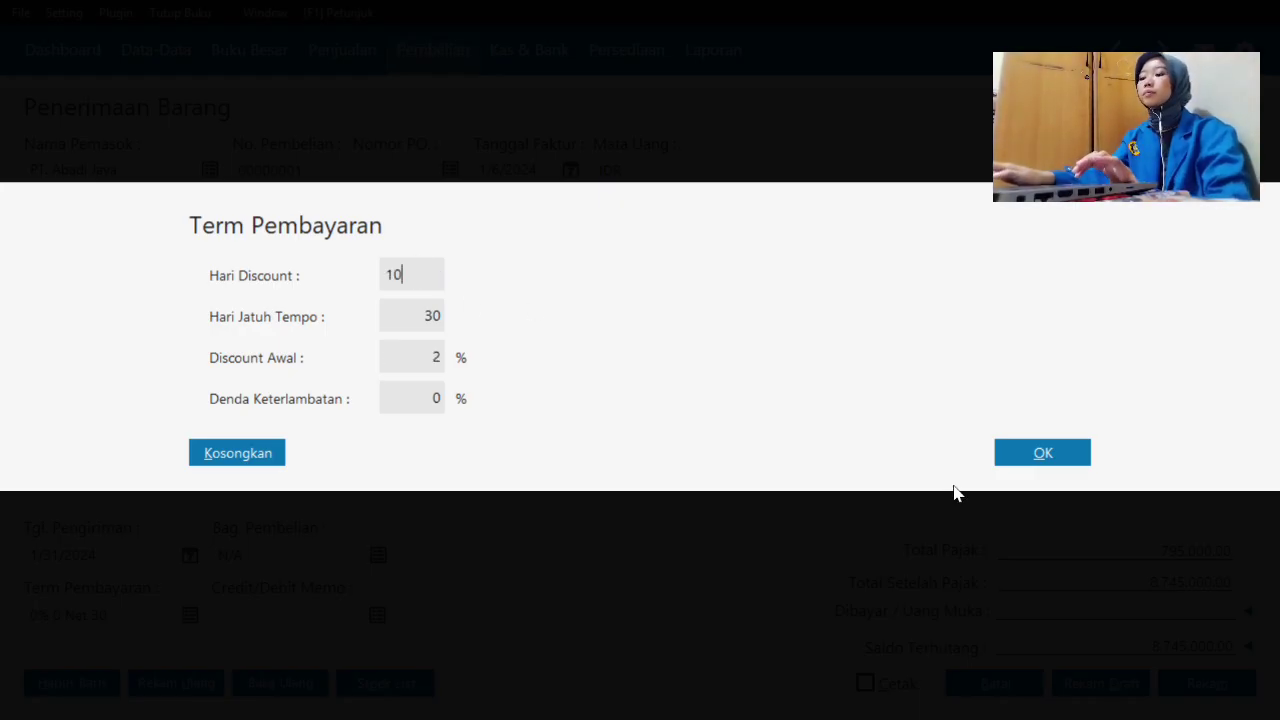
{"action": "left_click", "coordinate": [1043, 452]}
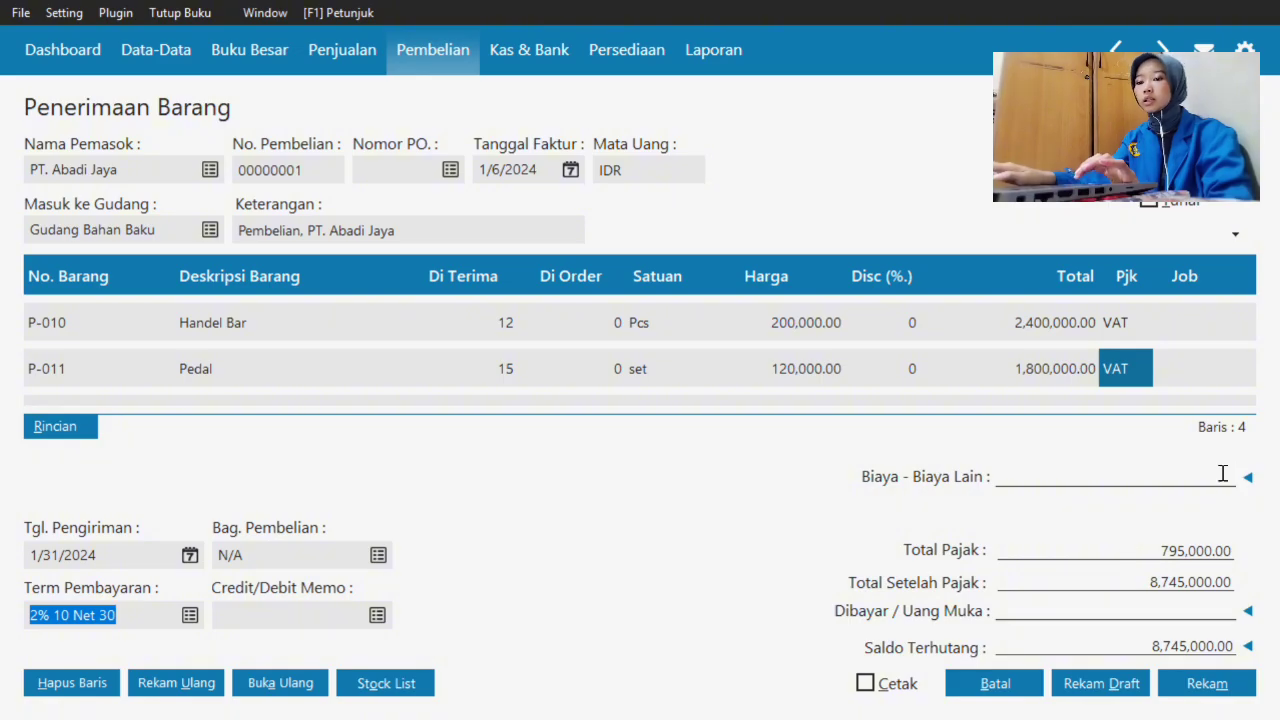
- Enter 150,000 other costs and apply the 6,000,000 down payment PA000001
{"action": "left_click", "coordinate": [1194, 483]}
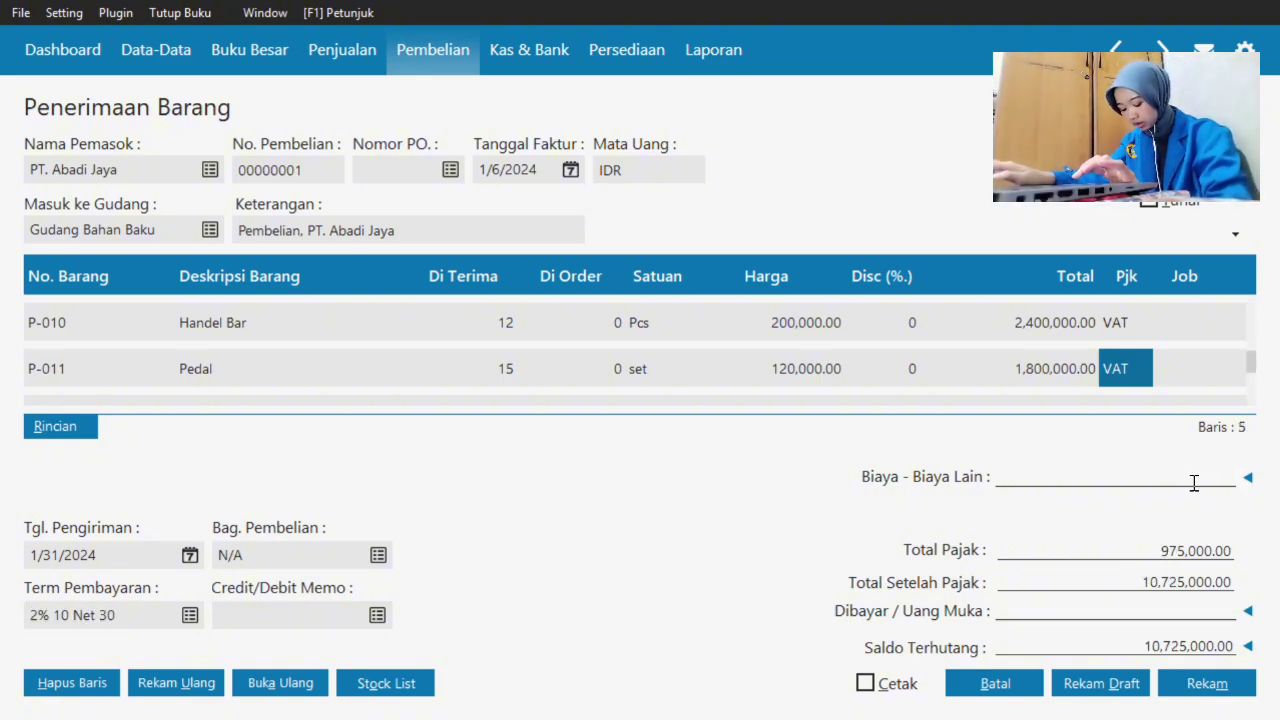
{"action": "type", "text": "1500"}
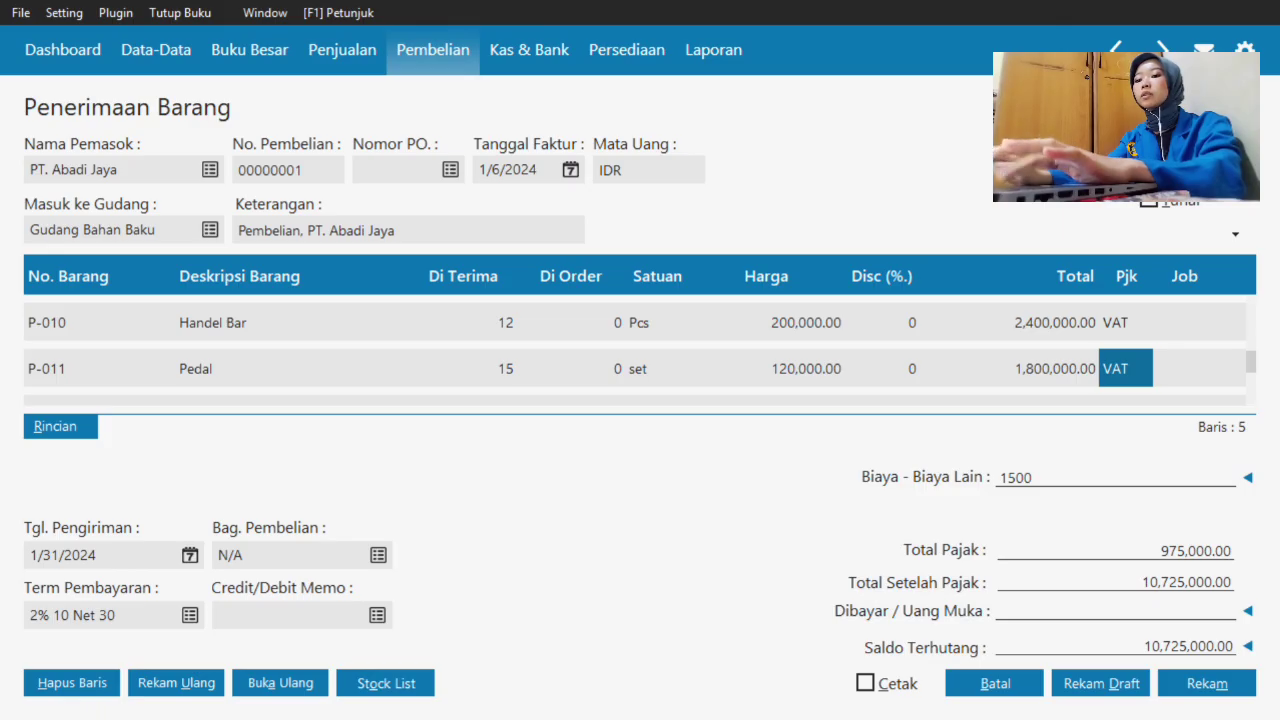
{"action": "type", "text": "00"}
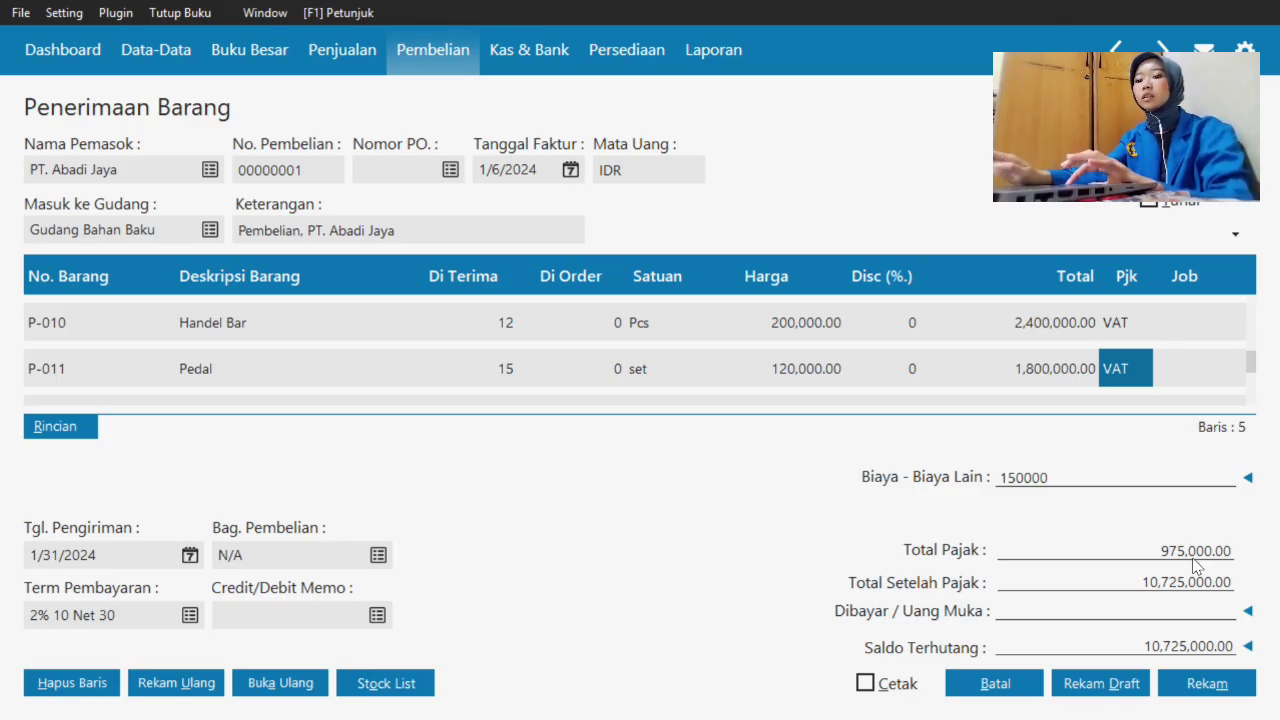
{"action": "left_click", "coordinate": [1151, 606]}
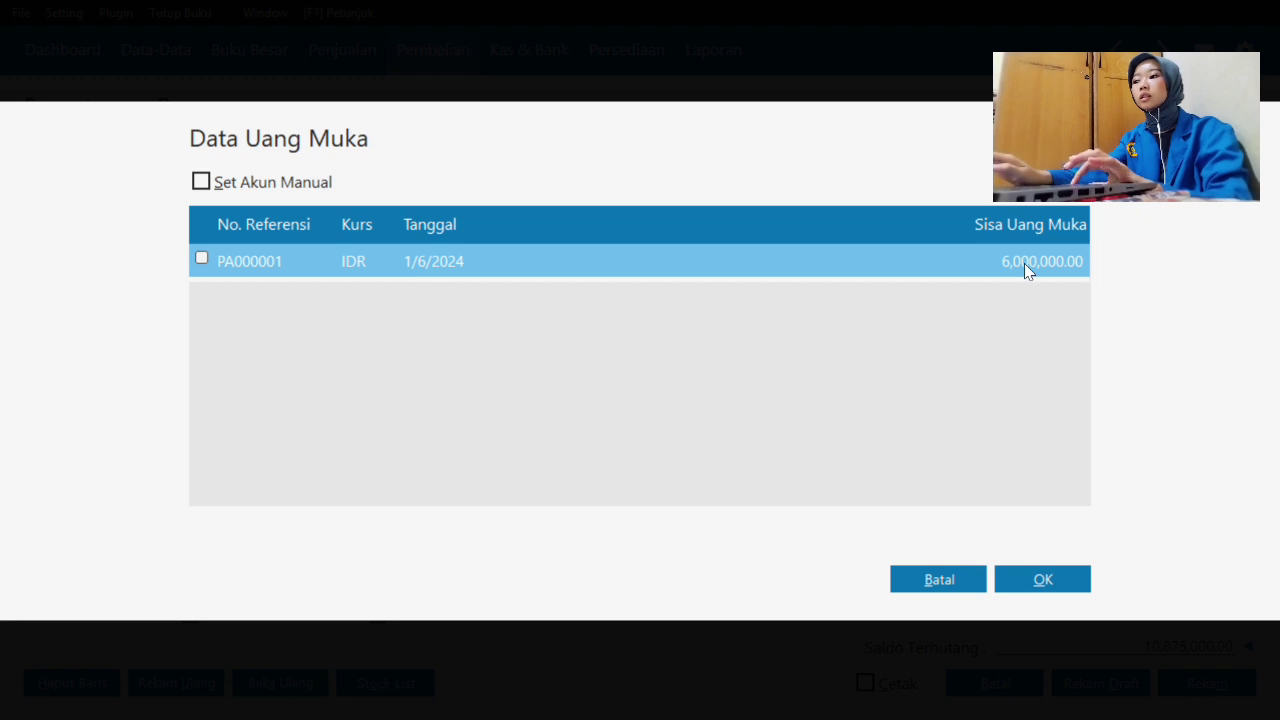
{"action": "left_click", "coordinate": [200, 260]}
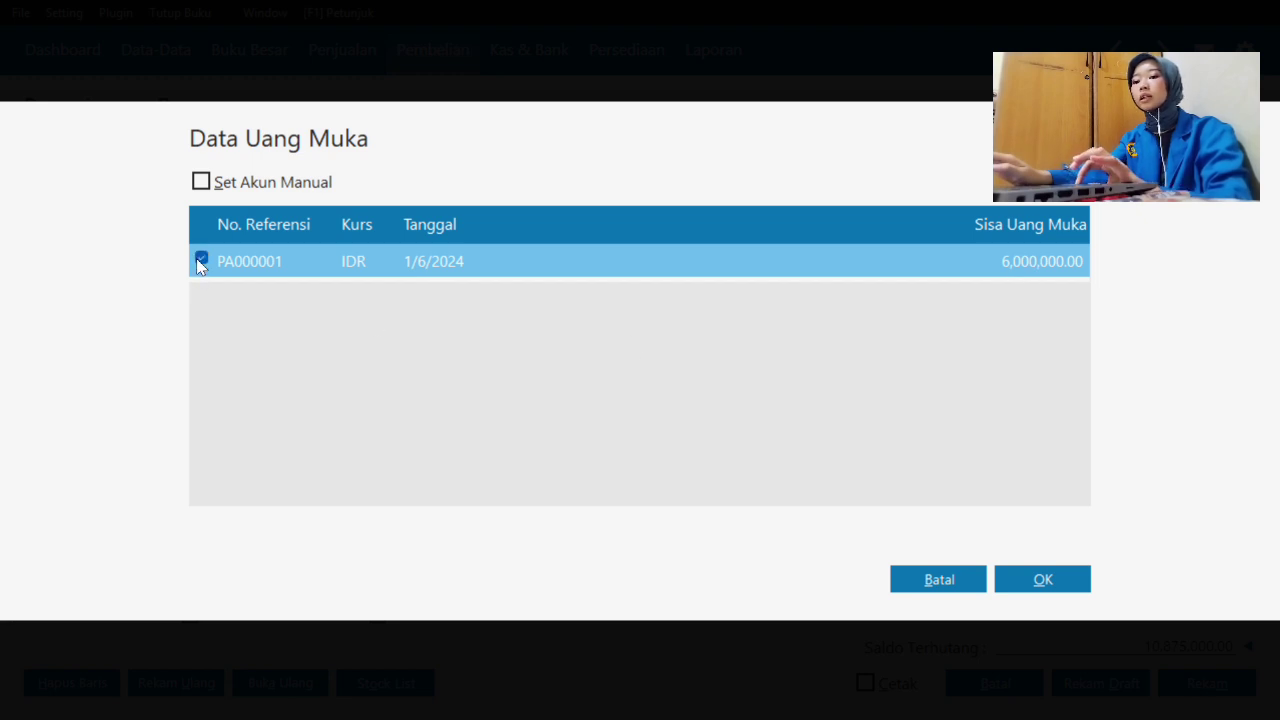
{"action": "left_click", "coordinate": [1047, 579]}
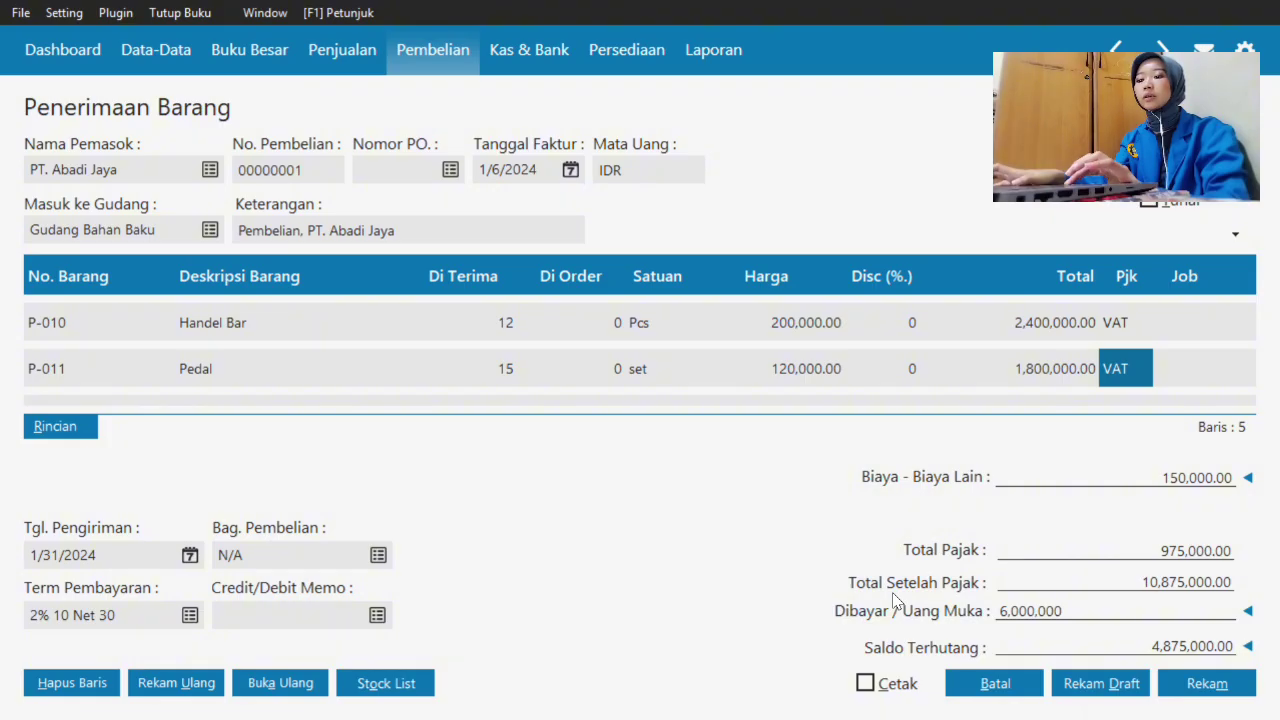
{"action": "key", "text": "super"}
{"action": "left_click", "coordinate": [1113, 599]}
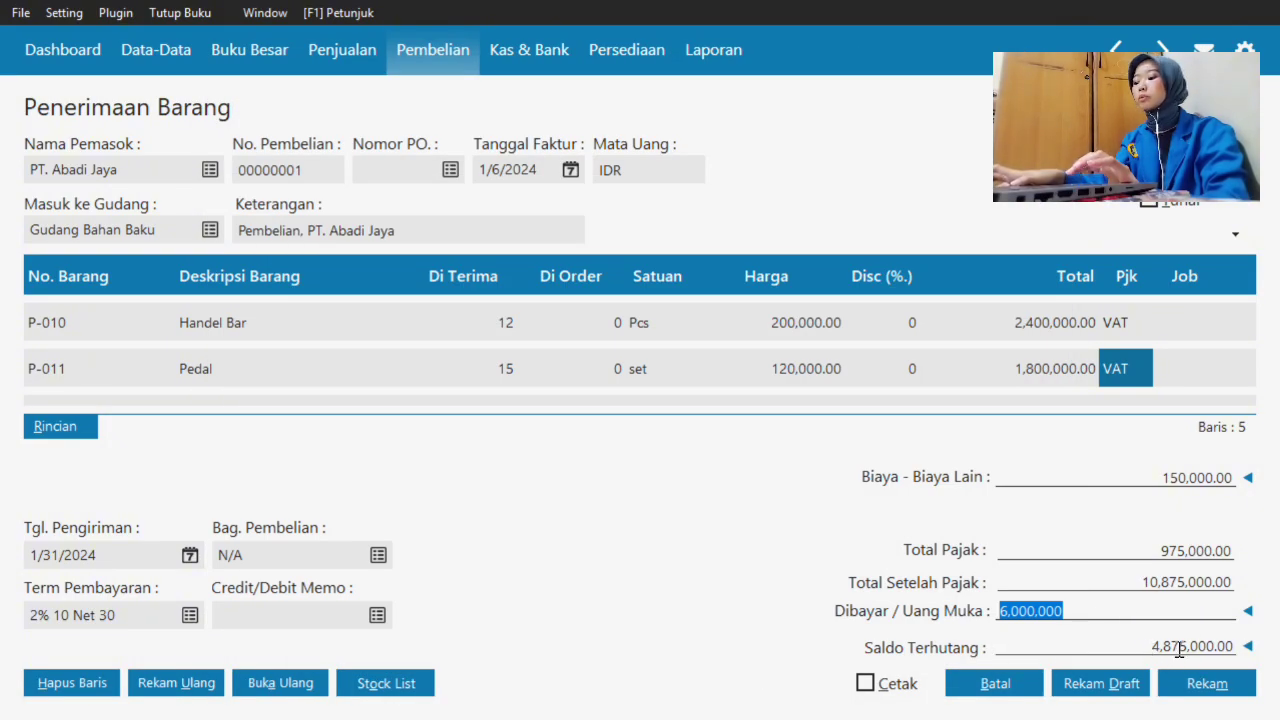
{"action": "key", "text": "super+Tab"}
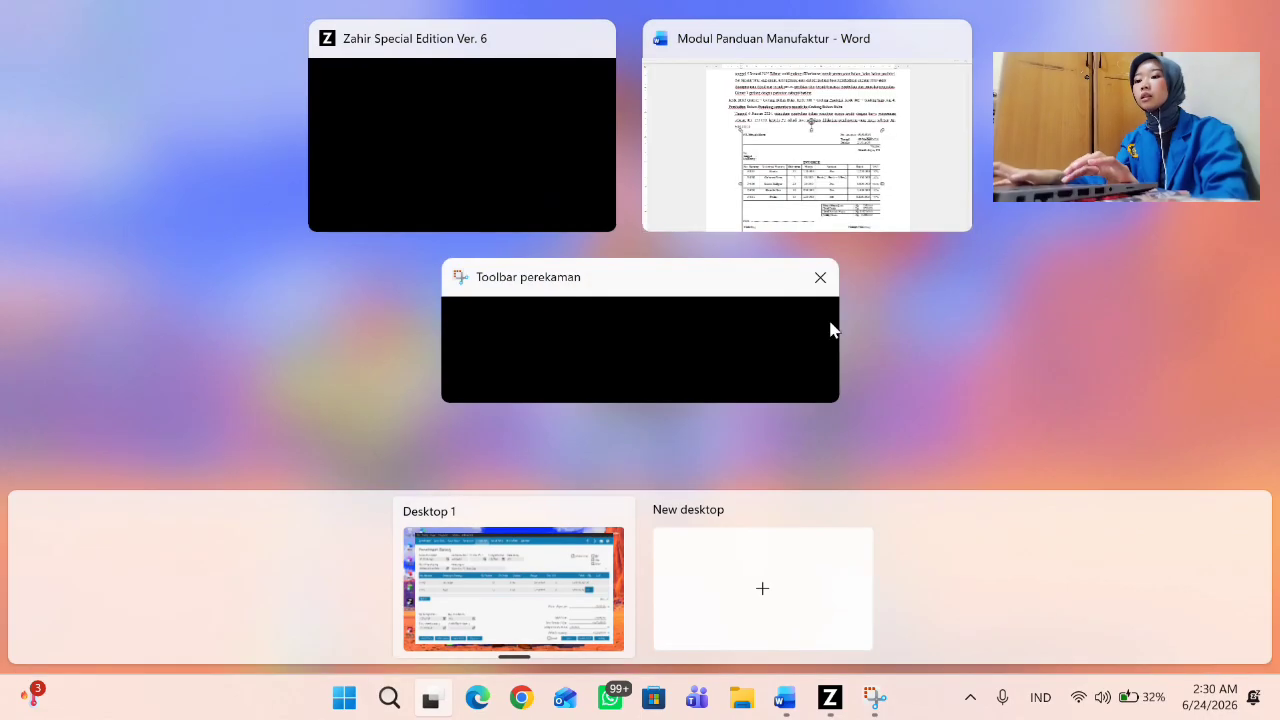
- Check the Word guide's invoice against 6,000,000.00 paid and 4,875,000.00 owed, then save the receipt
{"action": "left_click", "coordinate": [860, 180]}
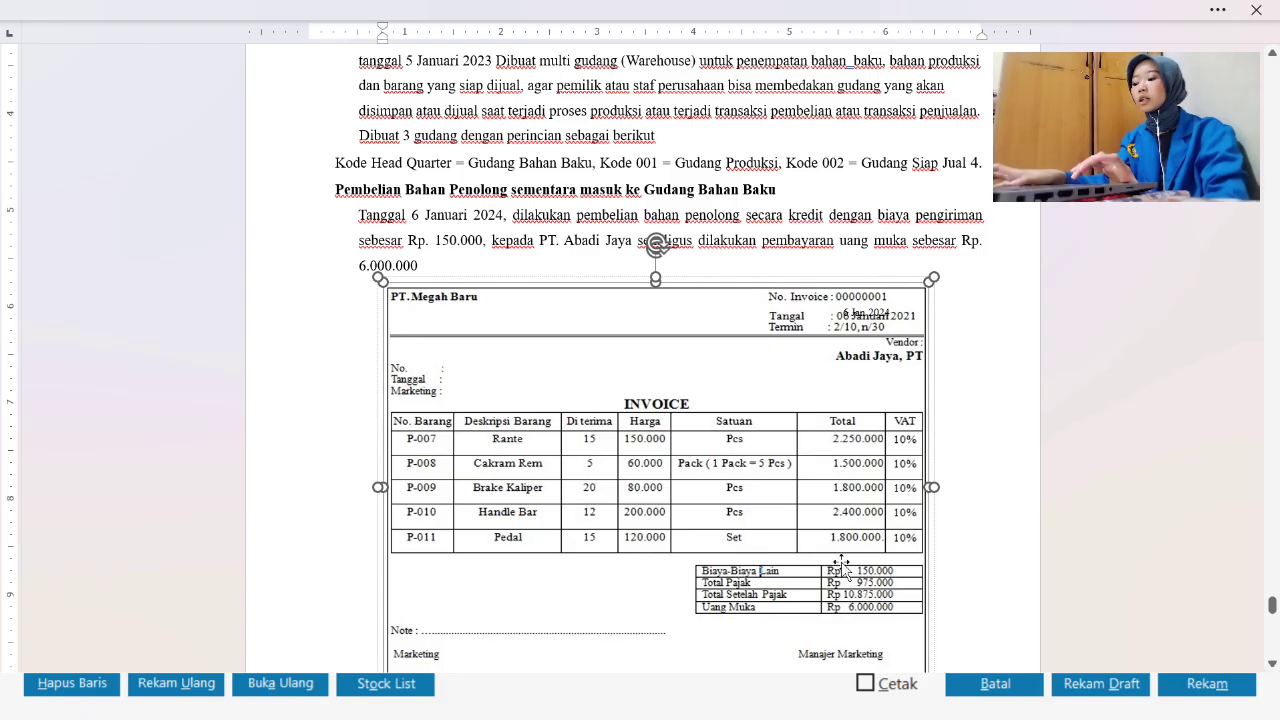
{"action": "key", "text": "super+Tab"}
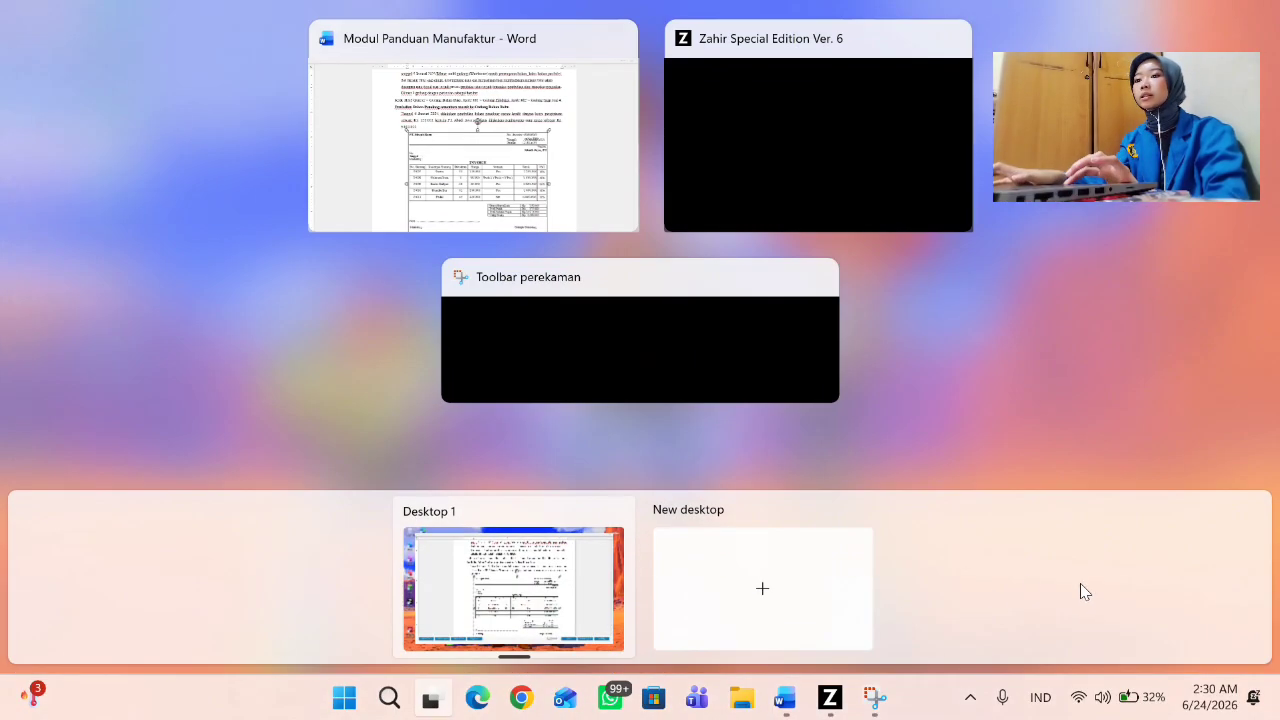
{"action": "left_click", "coordinate": [819, 206]}
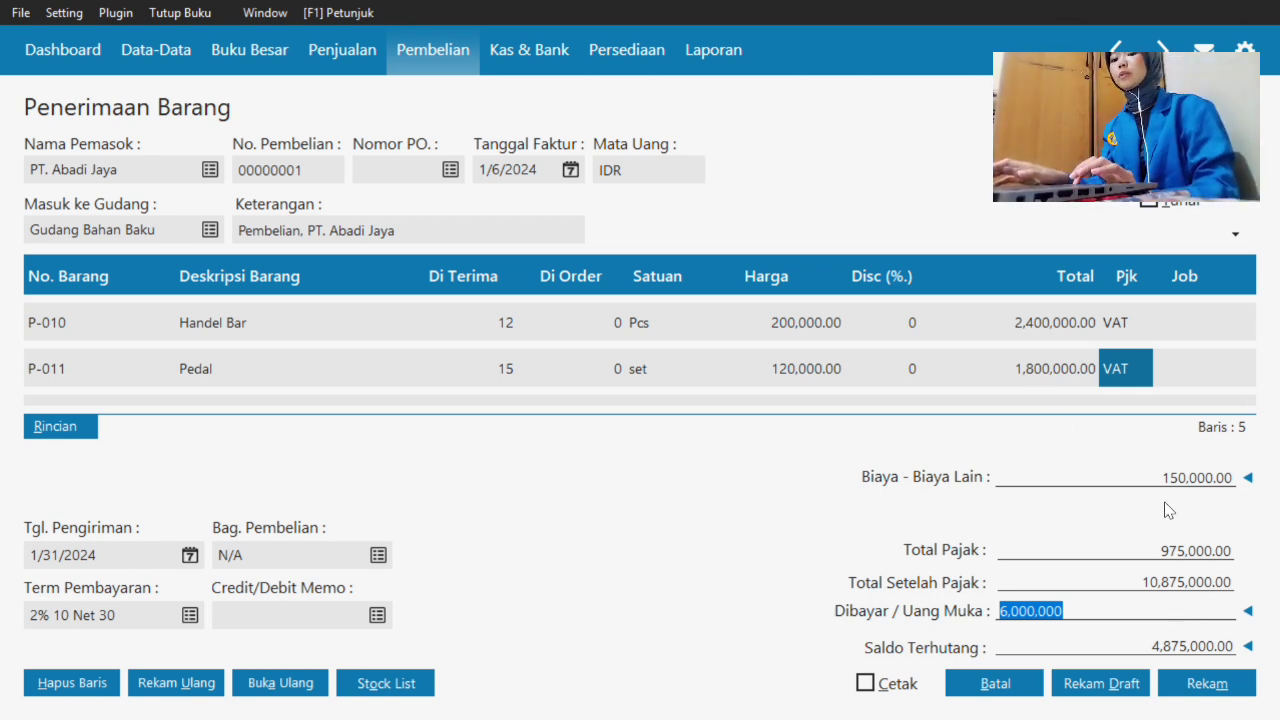
{"action": "left_click", "coordinate": [1209, 694]}
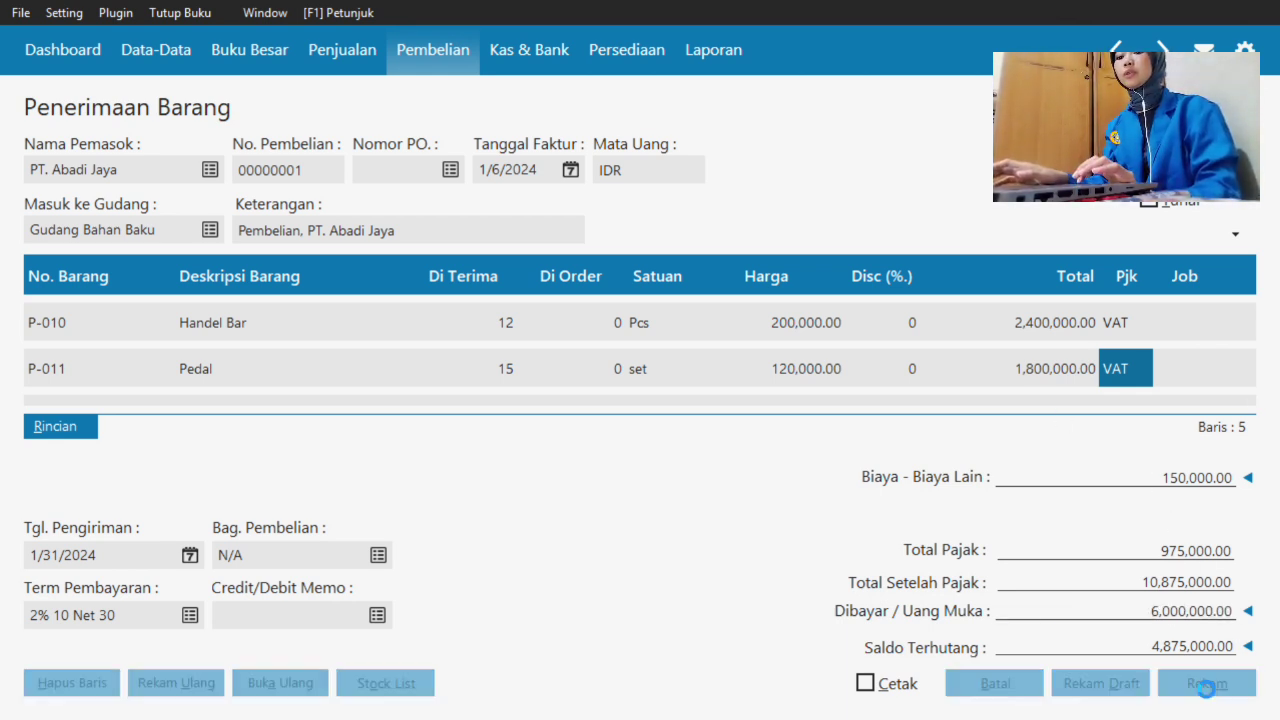